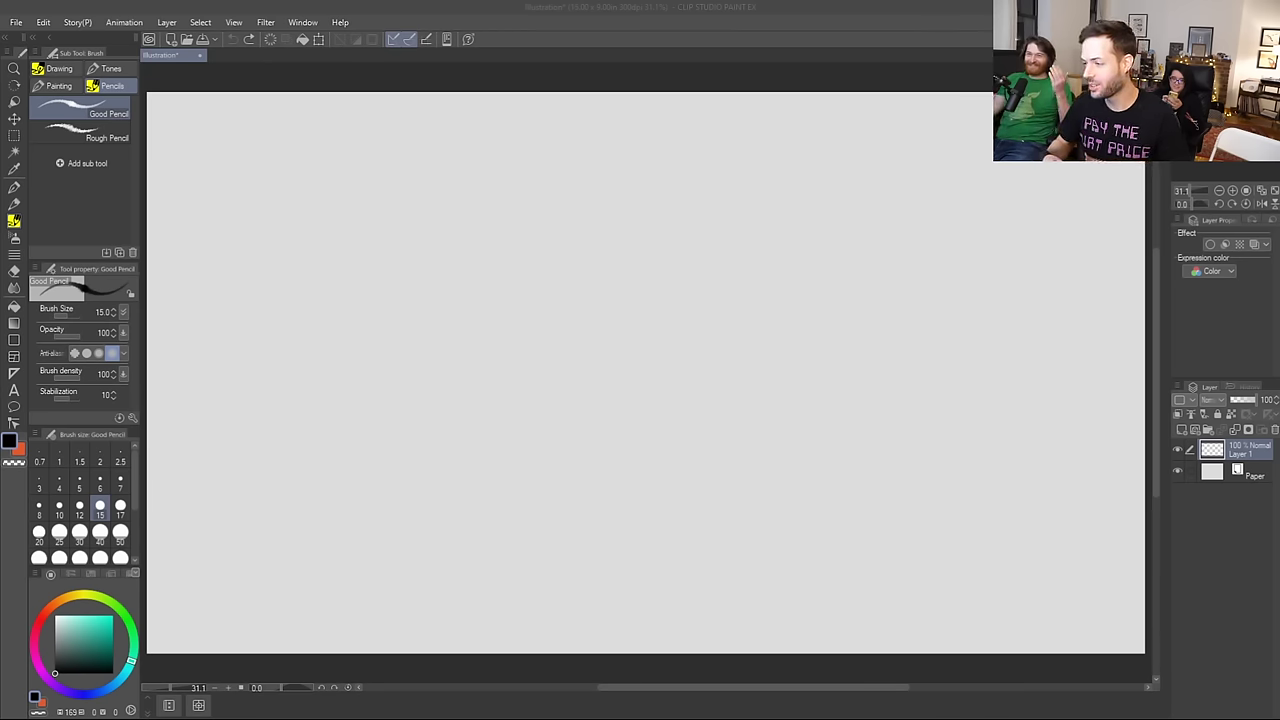
left_click(772, 392)
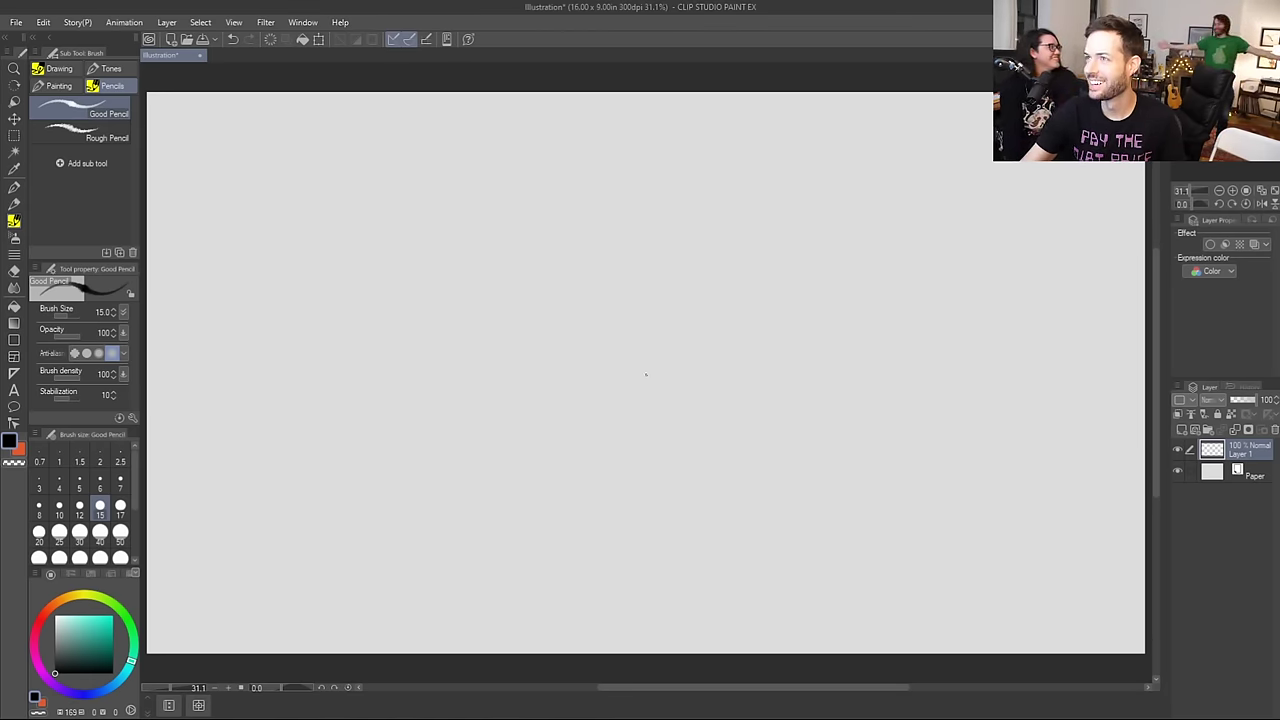
mouse_move(625, 417)
left_mouse_down()
mouse_move(728, 318)
mouse_move(733, 404)
mouse_move(797, 319)
left_mouse_up()
key("ctrl+z")
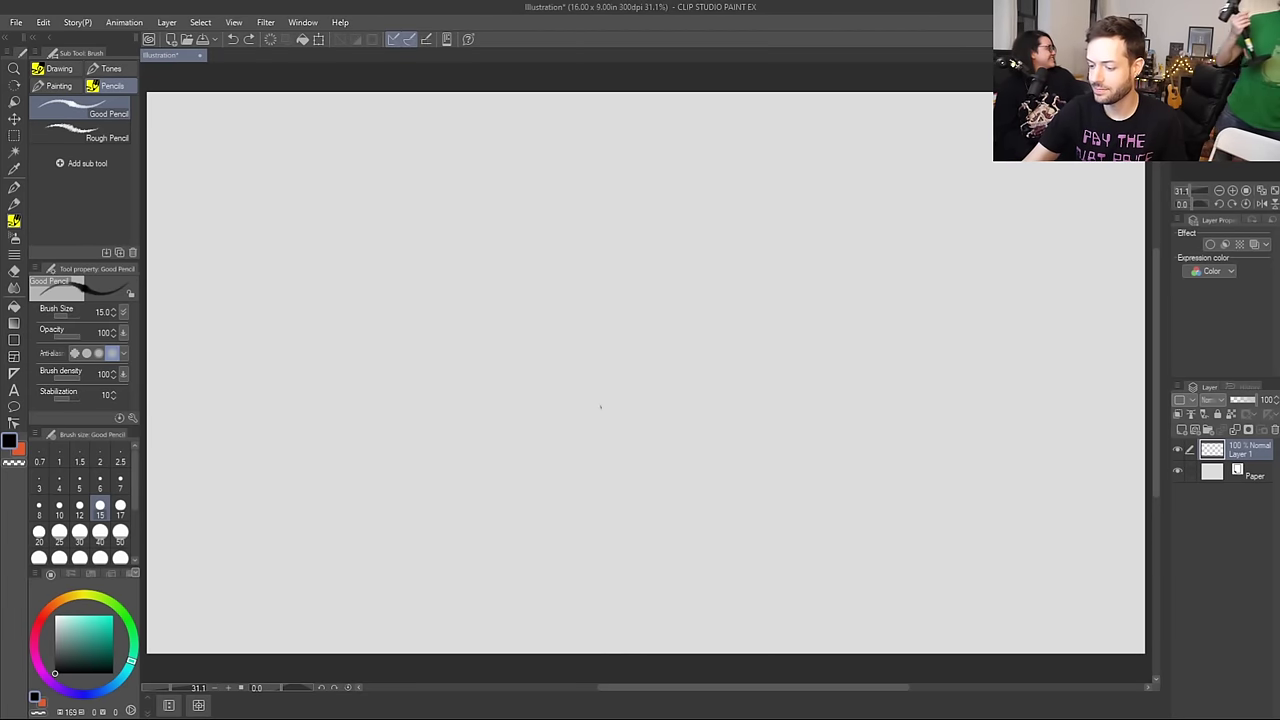
left_click_drag(582, 522, 510, 300)
key("ctrl+z")
Step: Sketch the head's construction outline with tapering sides, a curved top edge and a curved bottom edge
left_click_drag(580, 522, 496, 255)
mouse_move(580, 526)
left_mouse_down()
mouse_move(490, 237)
mouse_move(676, 180)
mouse_move(795, 367)
mouse_move(786, 488)
left_mouse_up()
key("ctrl+z")
left_click_drag(800, 206, 768, 515)
left_click_drag(578, 527, 786, 488)
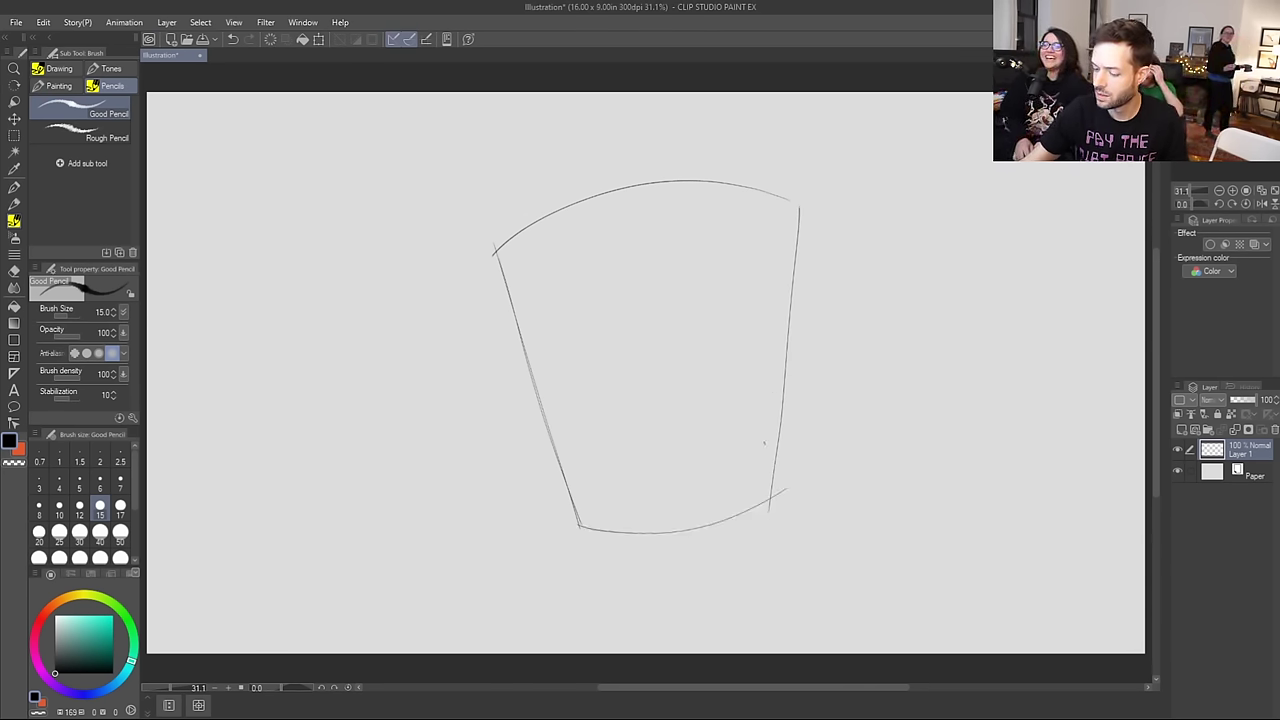
mouse_move(580, 524)
left_mouse_down()
mouse_move(672, 532)
mouse_move(785, 490)
left_mouse_up()
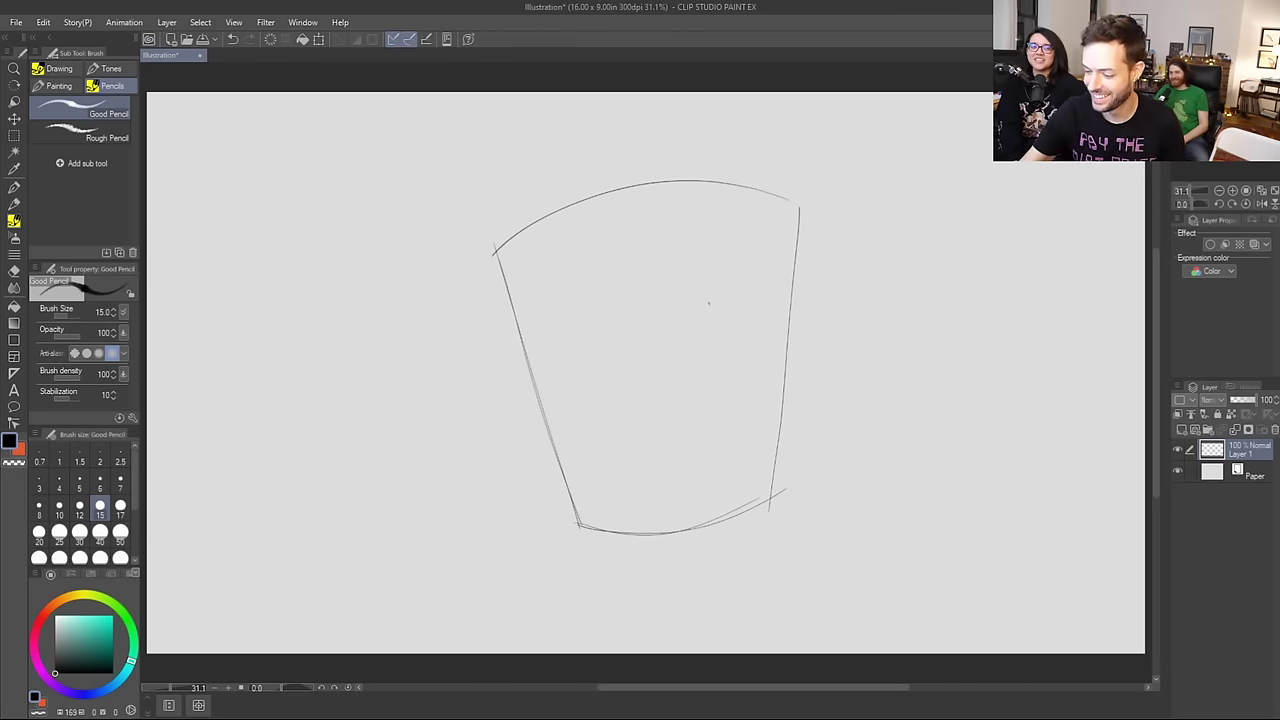
Step: Sketch the pointed nose in three-quarter view, with the near closed eye and its arched eyebrow beside it
mouse_move(547, 350)
left_mouse_down()
mouse_move(578, 368)
mouse_move(520, 443)
left_mouse_up()
mouse_move(576, 368)
left_mouse_down()
mouse_move(520, 446)
mouse_move(555, 463)
mouse_move(599, 459)
left_mouse_up()
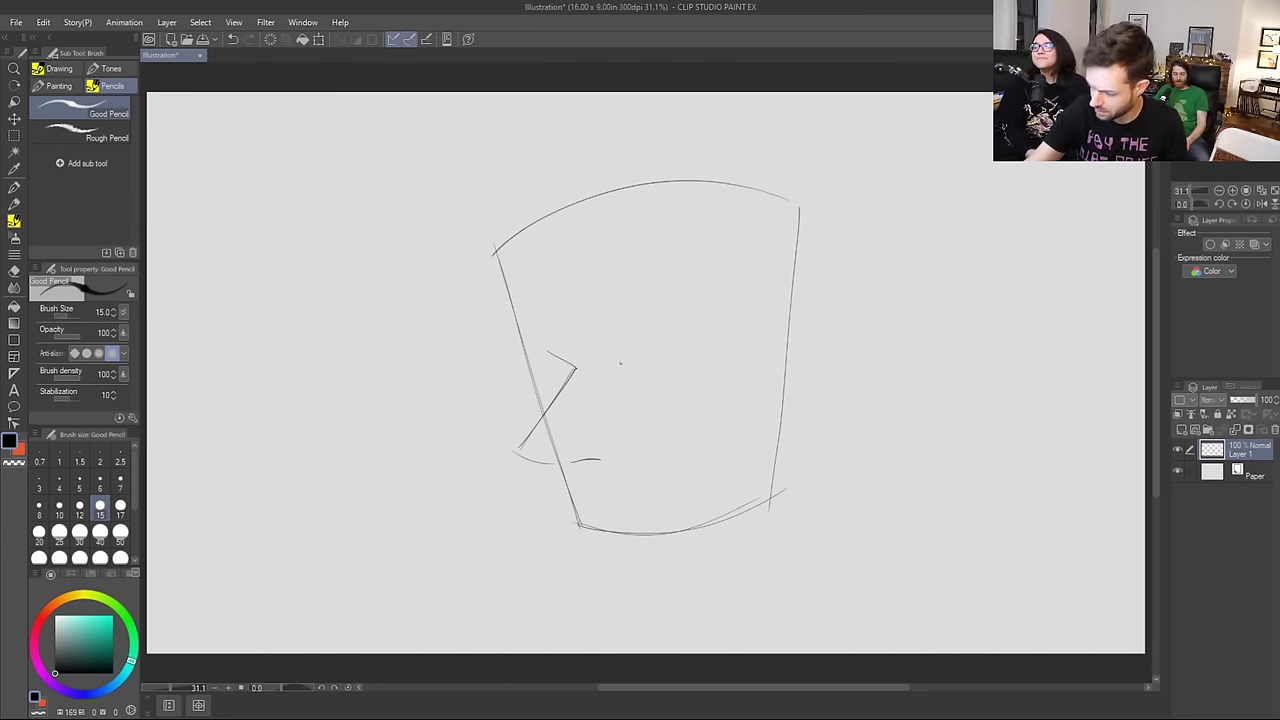
left_click_drag(620, 365, 690, 339)
left_click_drag(577, 330, 673, 297)
key("ctrl+z")
mouse_move(586, 331)
left_mouse_down()
mouse_move(662, 310)
mouse_move(707, 326)
left_mouse_up()
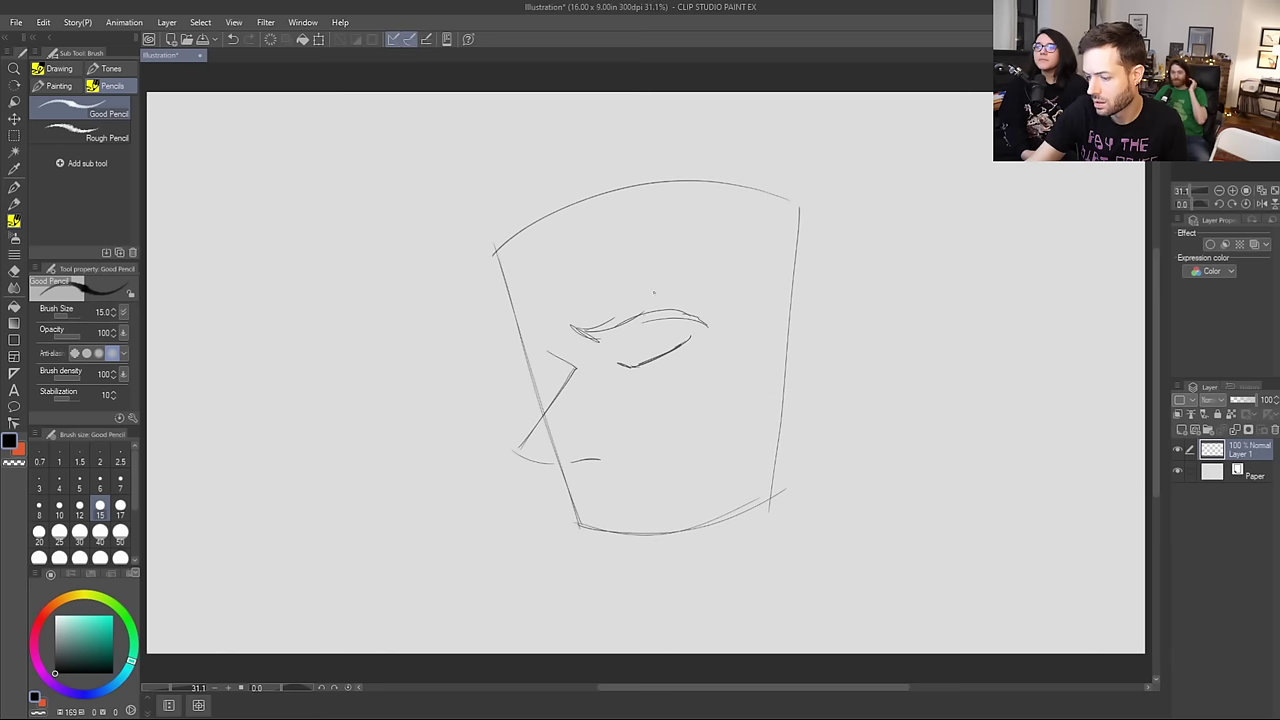
Step: Add the furrowed brow creases and sketch the far eyebrow and eye, adding a lid stroke to the near eye
mouse_move(592, 342)
left_mouse_down()
mouse_move(652, 319)
mouse_move(564, 312)
mouse_move(582, 344)
mouse_move(560, 299)
mouse_move(549, 352)
left_mouse_up()
key("ctrl+z")
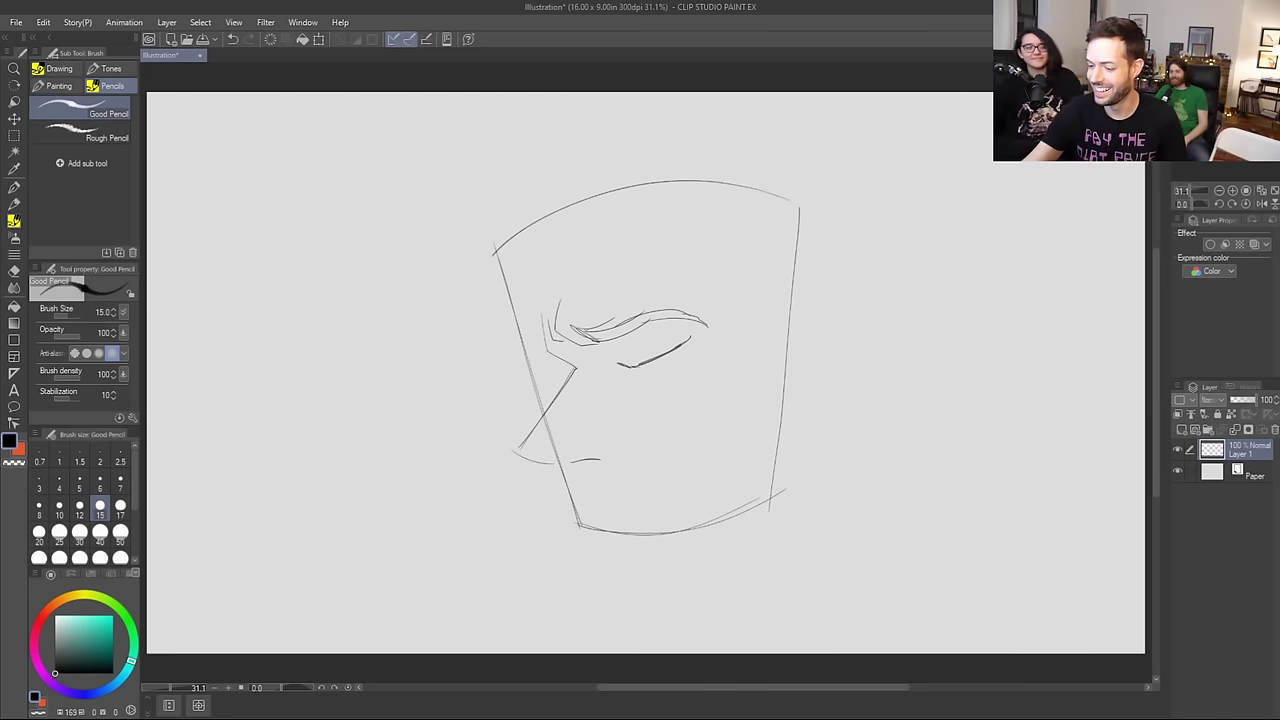
mouse_move(542, 324)
left_mouse_down()
mouse_move(547, 350)
mouse_move(534, 355)
left_mouse_up()
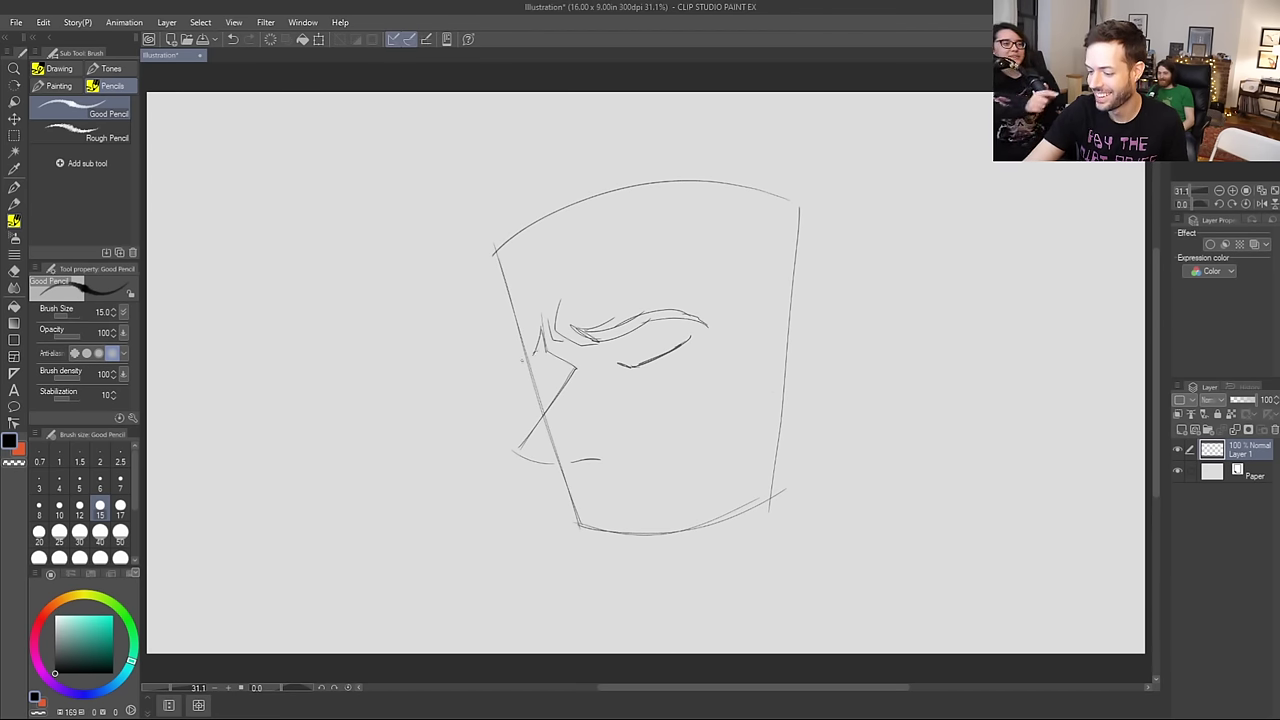
mouse_move(536, 350)
left_mouse_down()
mouse_move(517, 371)
mouse_move(558, 389)
left_mouse_up()
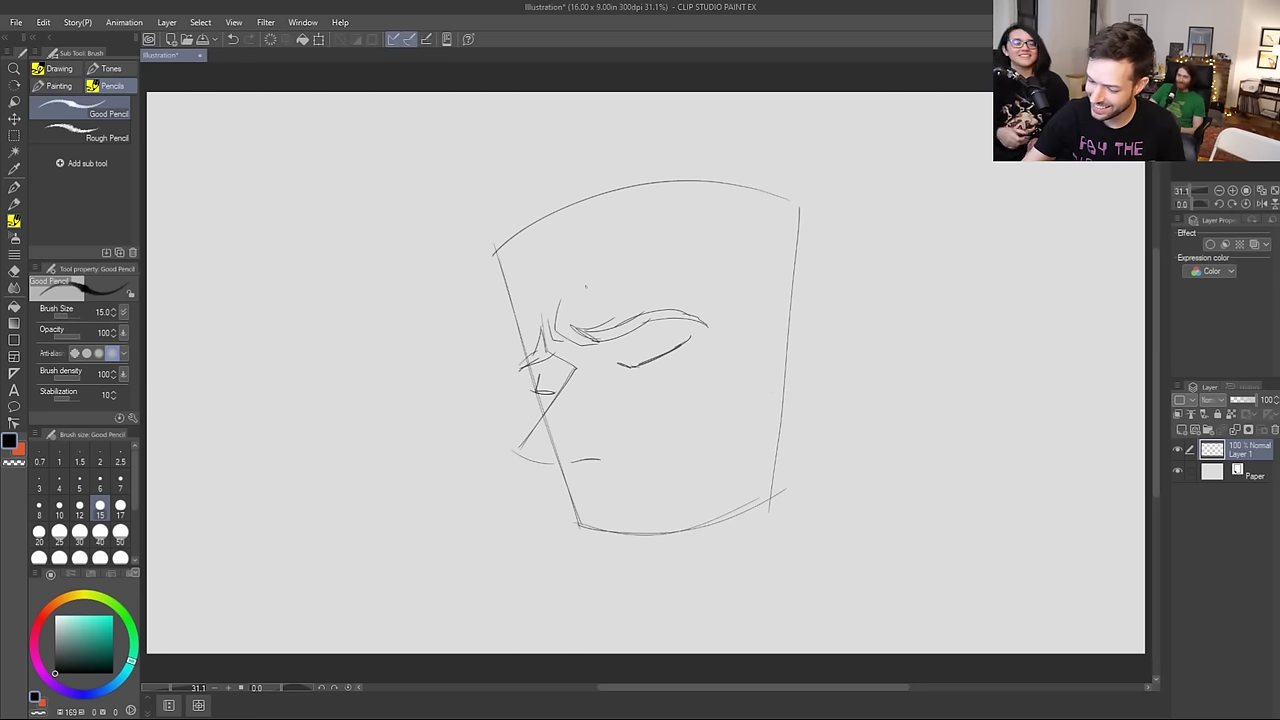
mouse_move(541, 393)
left_mouse_down()
mouse_move(680, 339)
mouse_move(617, 362)
left_mouse_up()
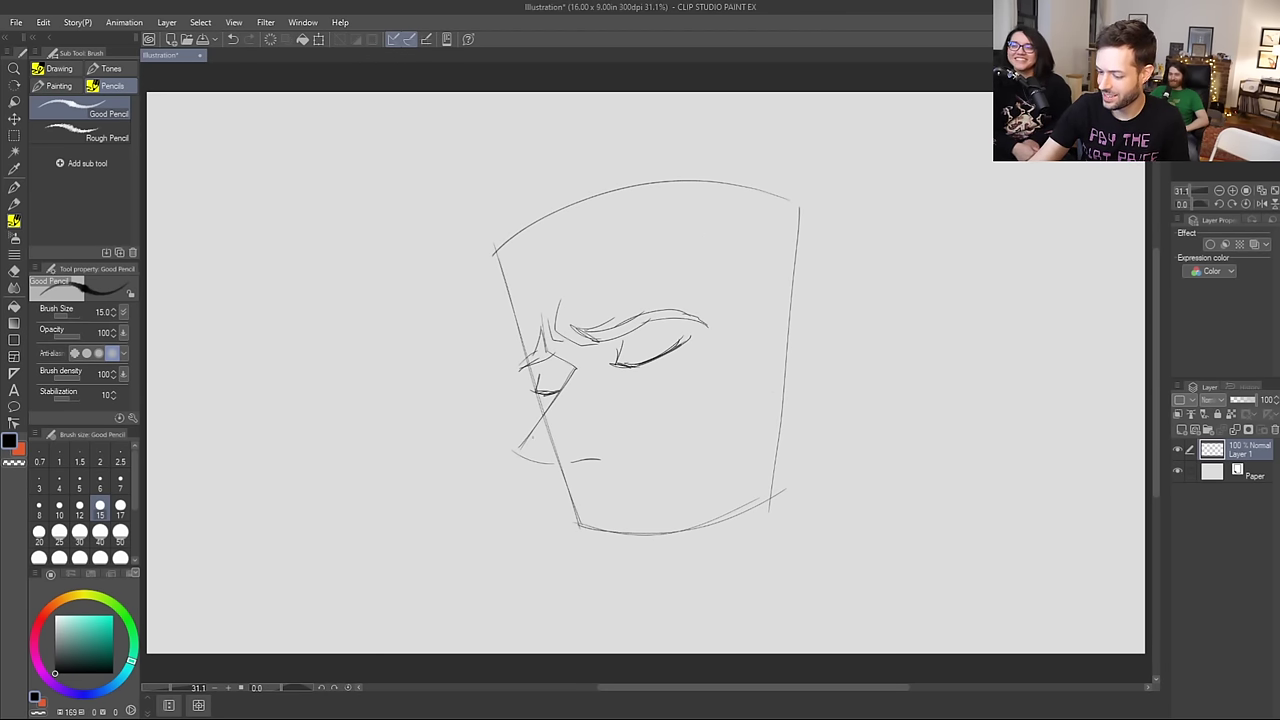
Step: Strengthen the nose tip and sketch a full, drooping moustache beneath it
mouse_move(533, 430)
left_mouse_down()
mouse_move(522, 457)
mouse_move(552, 470)
left_mouse_up()
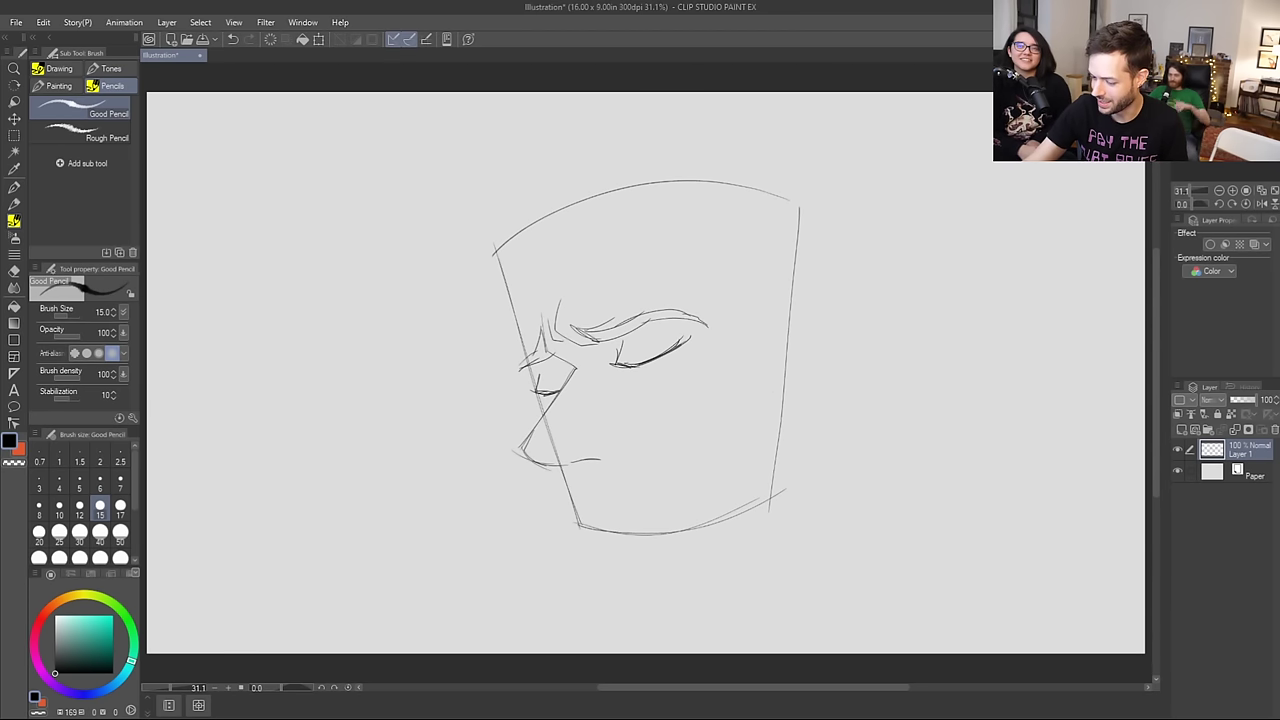
left_click_drag(558, 470, 556, 530)
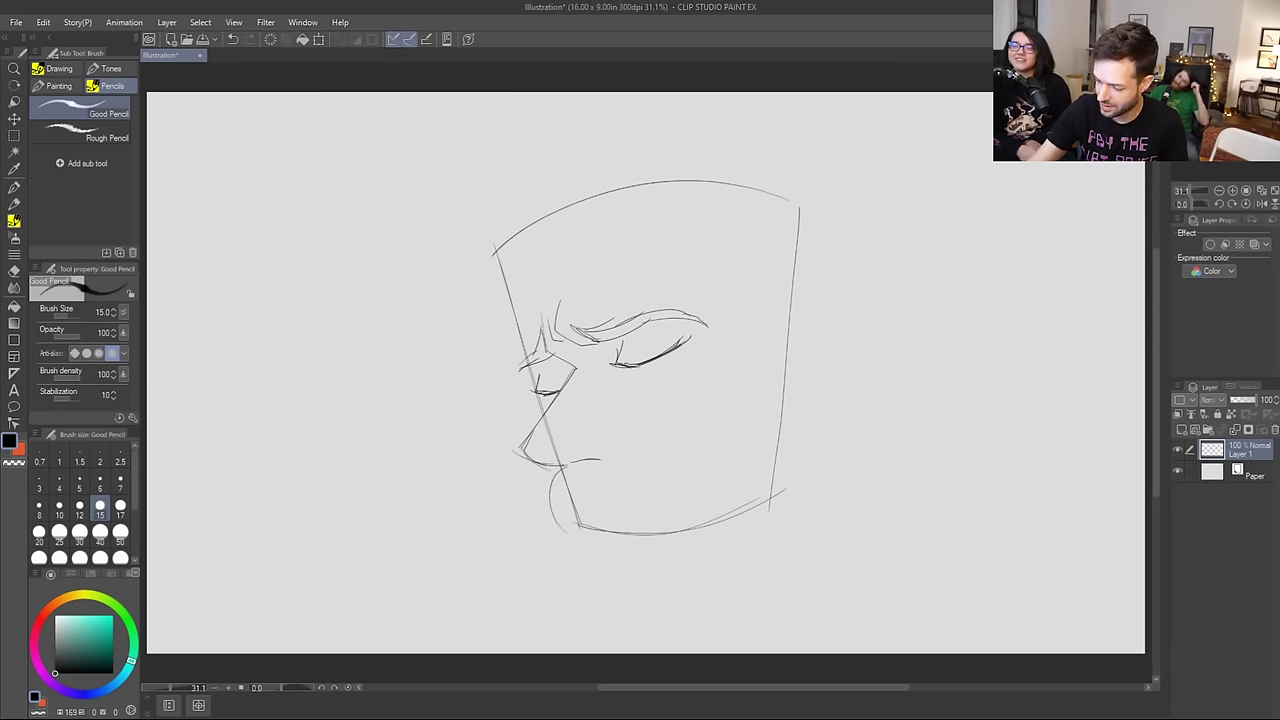
mouse_move(558, 466)
left_mouse_down()
mouse_move(574, 536)
mouse_move(630, 538)
left_mouse_up()
mouse_move(598, 494)
left_mouse_down()
mouse_move(630, 526)
mouse_move(660, 522)
left_mouse_up()
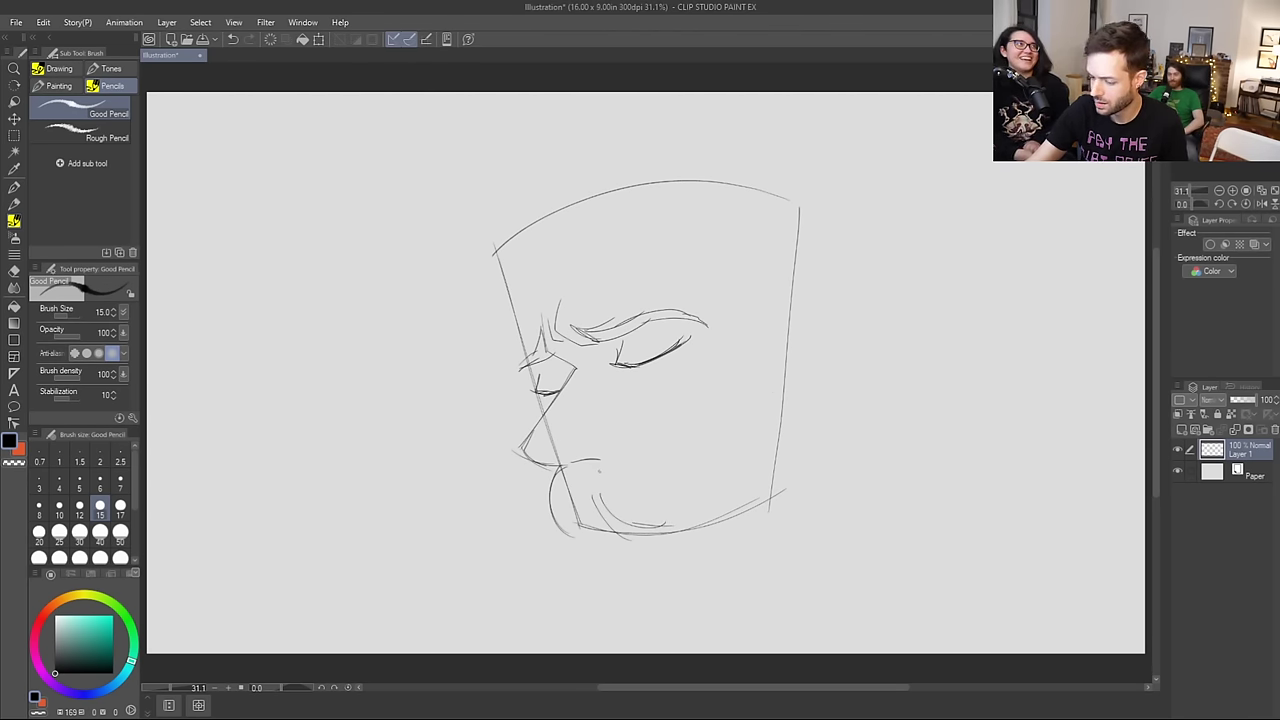
left_click_drag(610, 460, 704, 486)
mouse_move(648, 454)
left_mouse_down()
mouse_move(716, 484)
mouse_move(700, 526)
mouse_move(678, 536)
left_mouse_up()
mouse_move(556, 467)
left_mouse_down()
mouse_move(544, 532)
mouse_move(584, 535)
left_mouse_up()
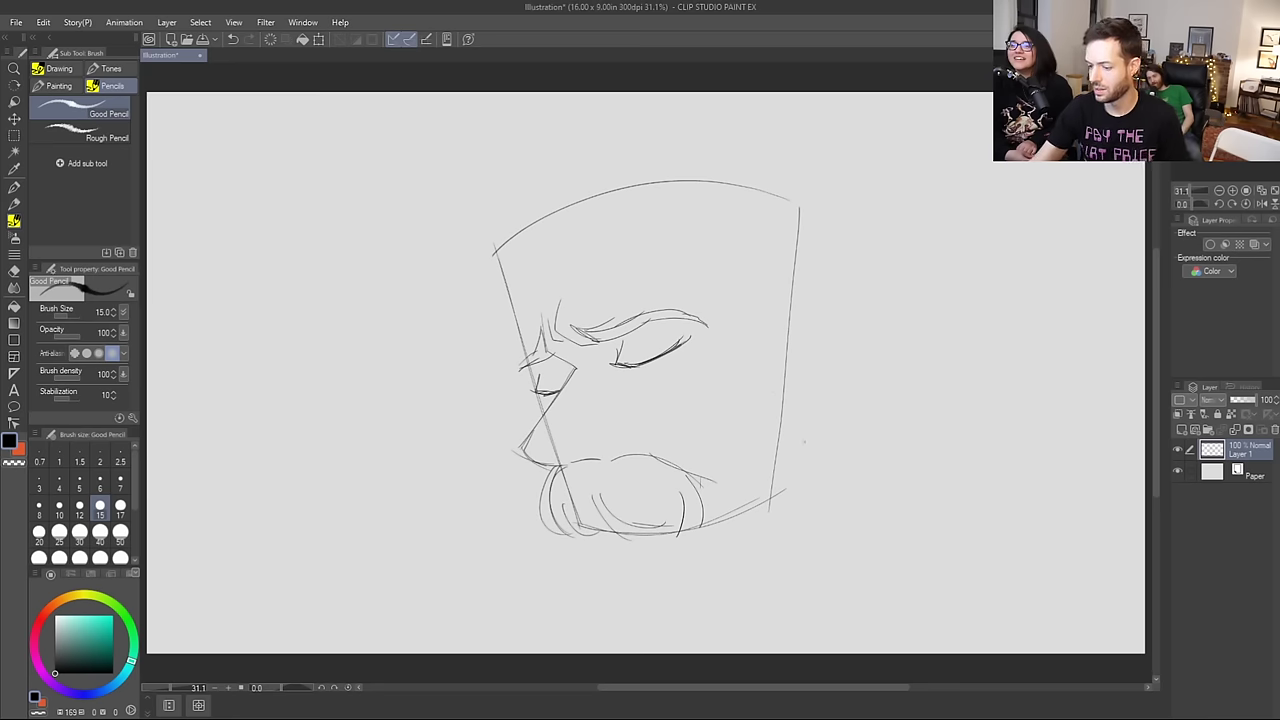
Step: Draw new forehead and back-of-head lines, and remove the old slanted back line with a hard eraser at size 70
mouse_move(528, 358)
left_mouse_down()
mouse_move(518, 296)
mouse_move(519, 330)
left_mouse_up()
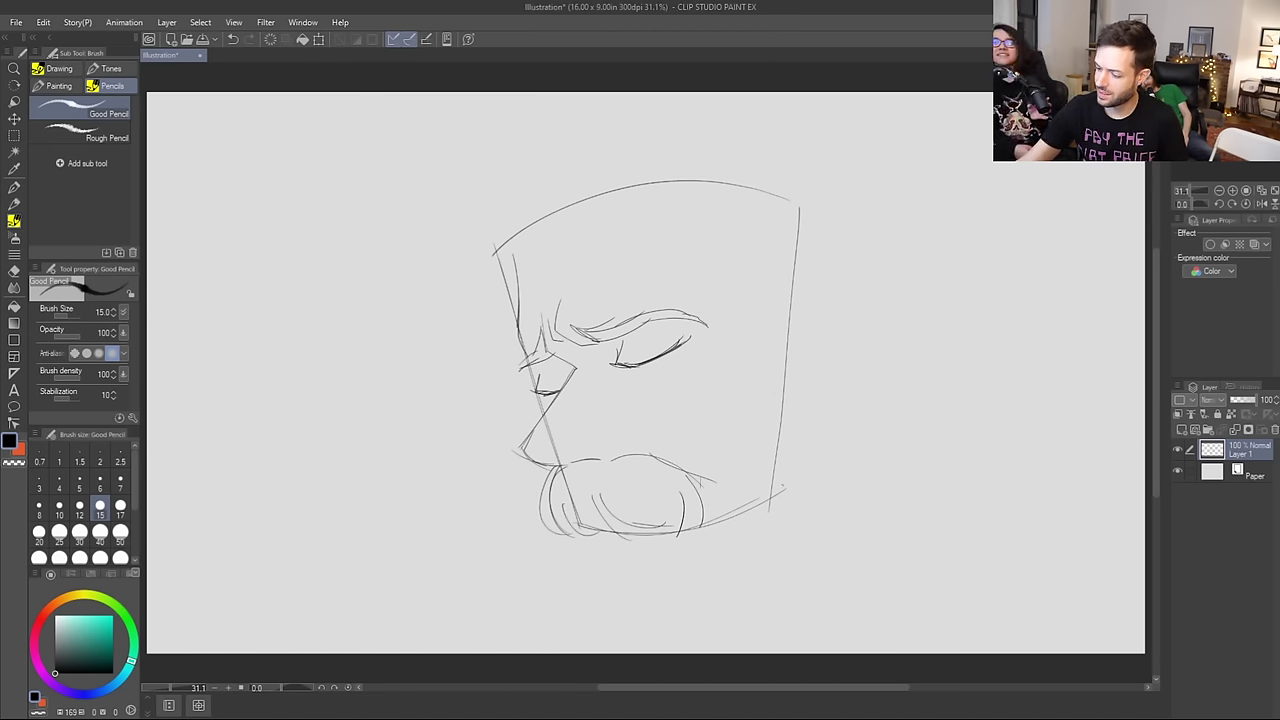
mouse_move(710, 520)
left_mouse_down()
mouse_move(800, 468)
mouse_move(788, 218)
left_mouse_up()
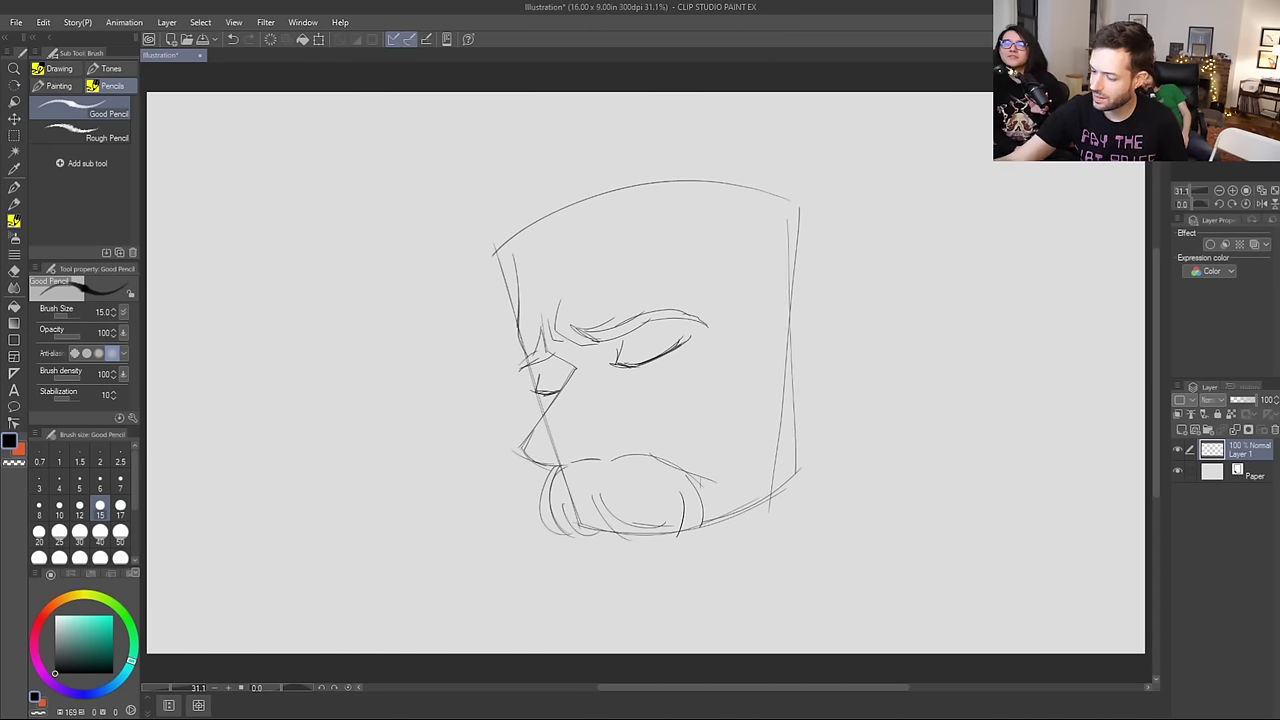
key("e")
key("bracketright")
key("bracketright")
key("bracketright")
key("bracketright")
key("bracketright")
key("bracketright")
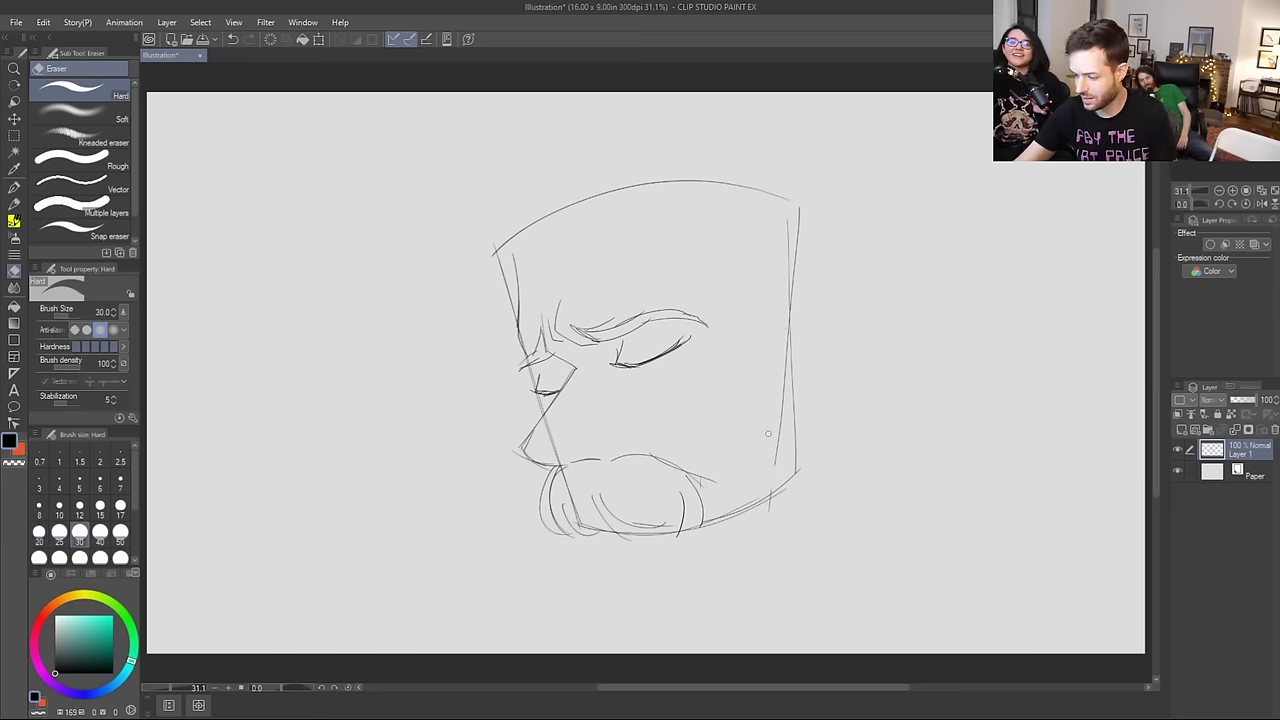
mouse_move(800, 294)
left_mouse_down()
mouse_move(793, 214)
mouse_move(791, 246)
left_mouse_up()
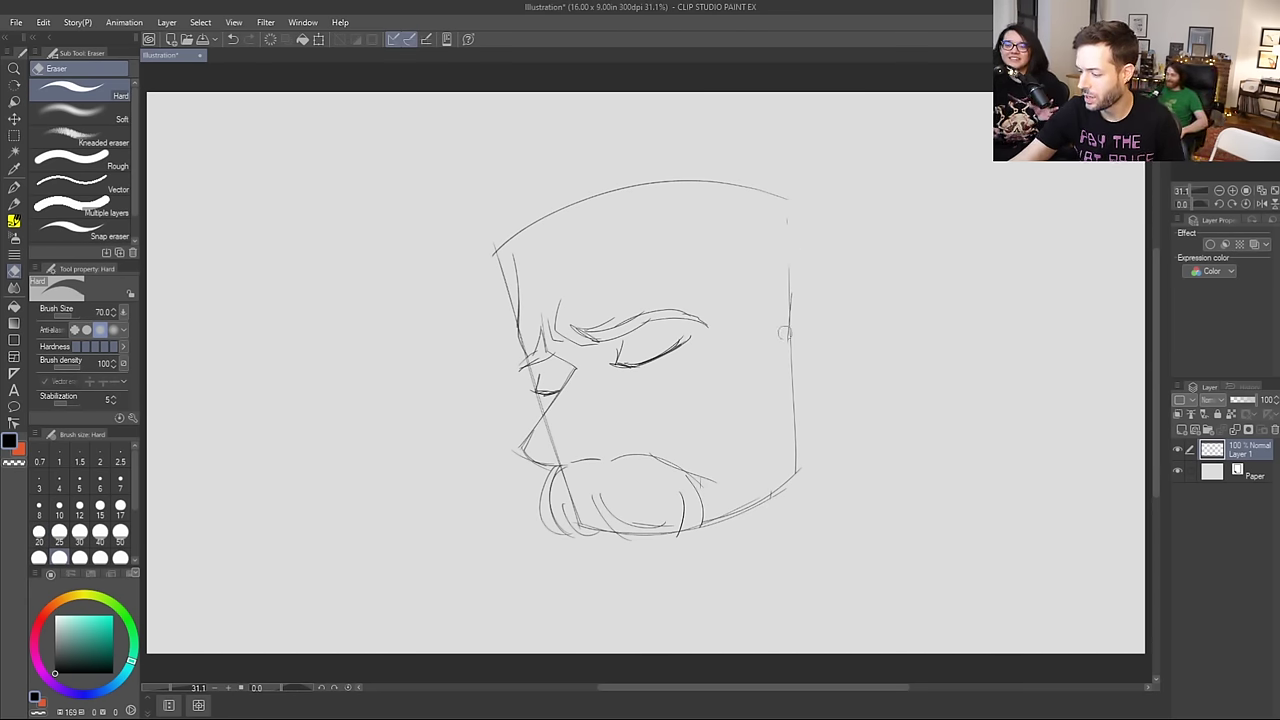
Step: Redraw the missing upper part of the back-of-head line down from the corner of the head's top
left_click_drag(786, 197, 790, 375)
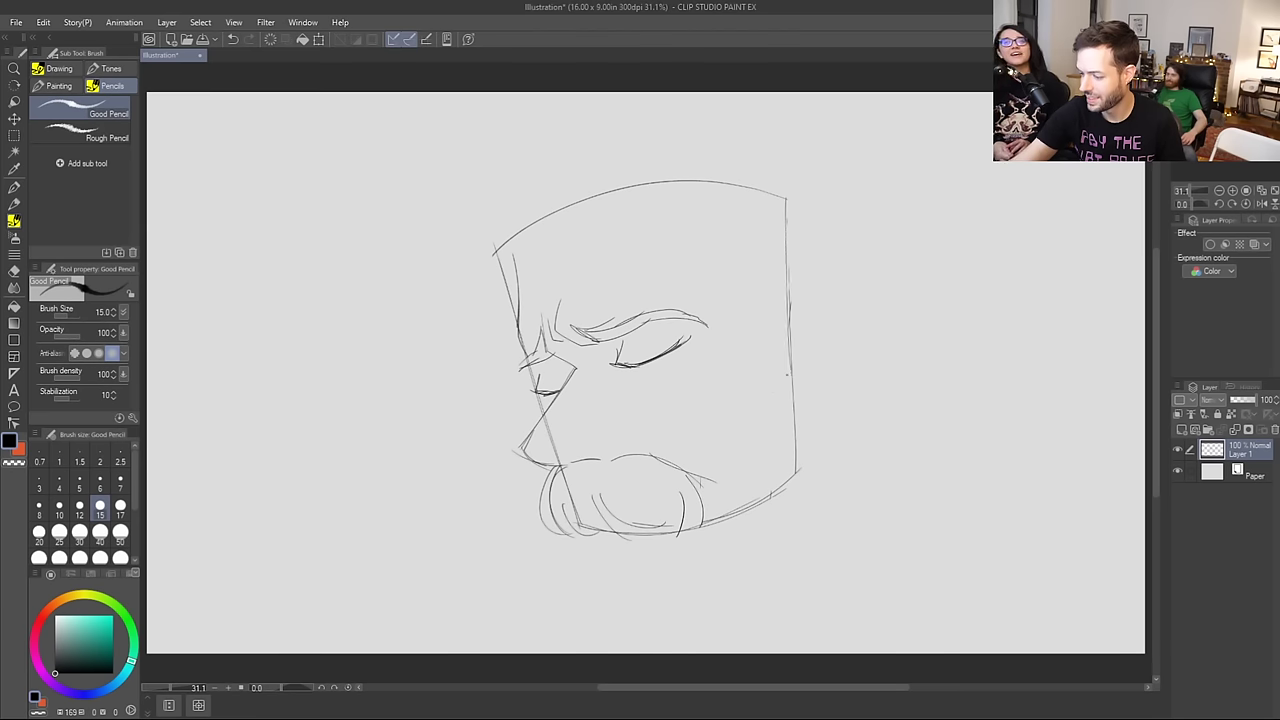
key("ctrl+z")
left_click_drag(786, 198, 790, 322)
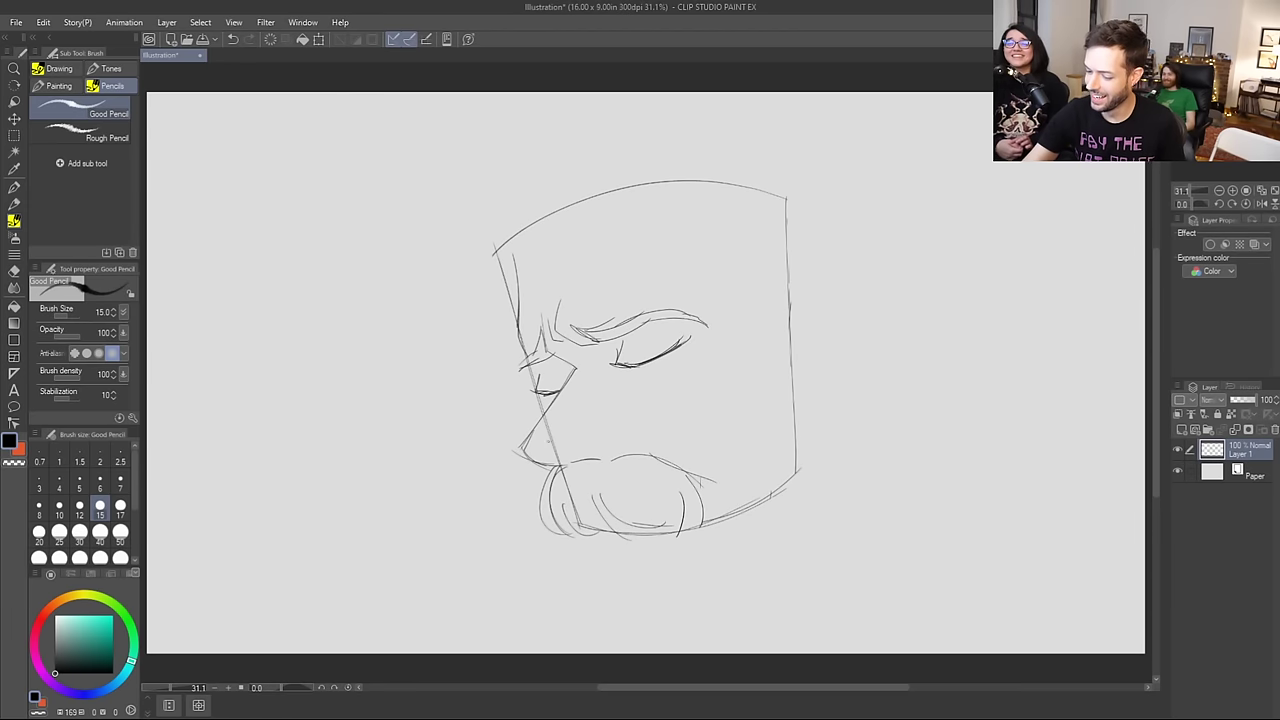
Step: Erase the construction line crossing the nose and moustache, and draw contour strokes for the near and far cheeks
key("e")
left_click_drag(545, 424, 585, 519)
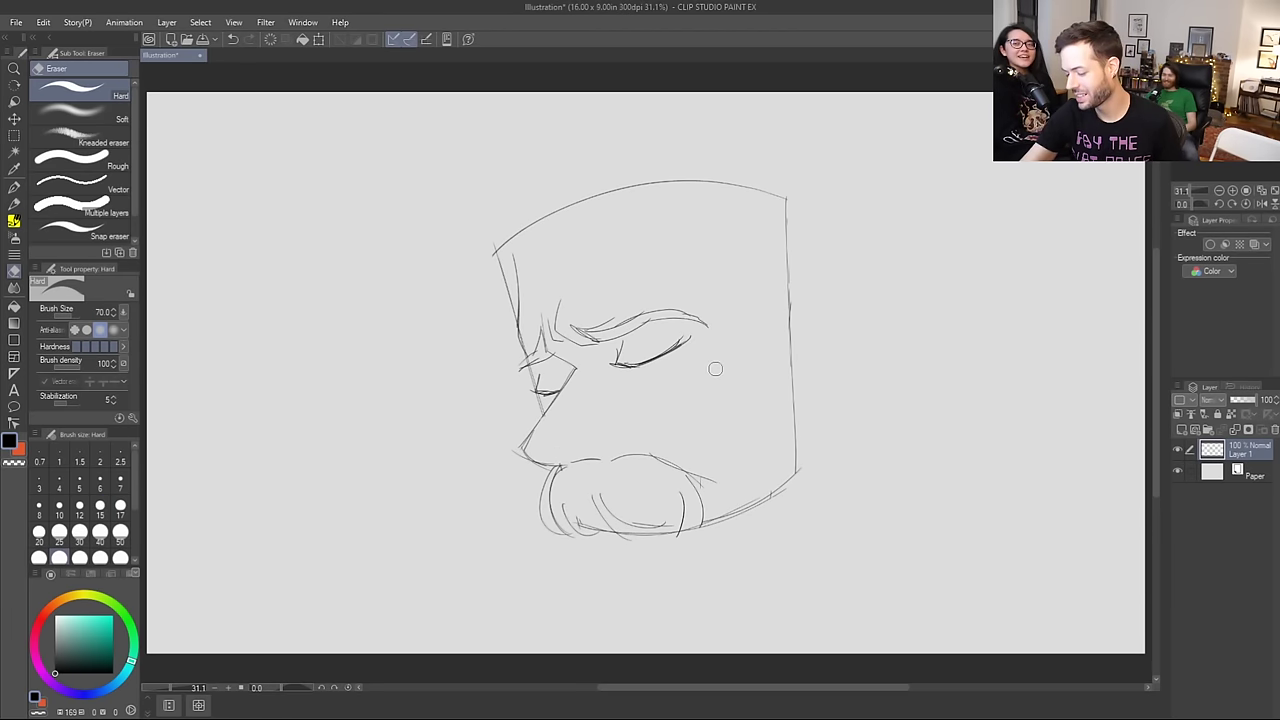
key("p")
left_click_drag(733, 365, 684, 450)
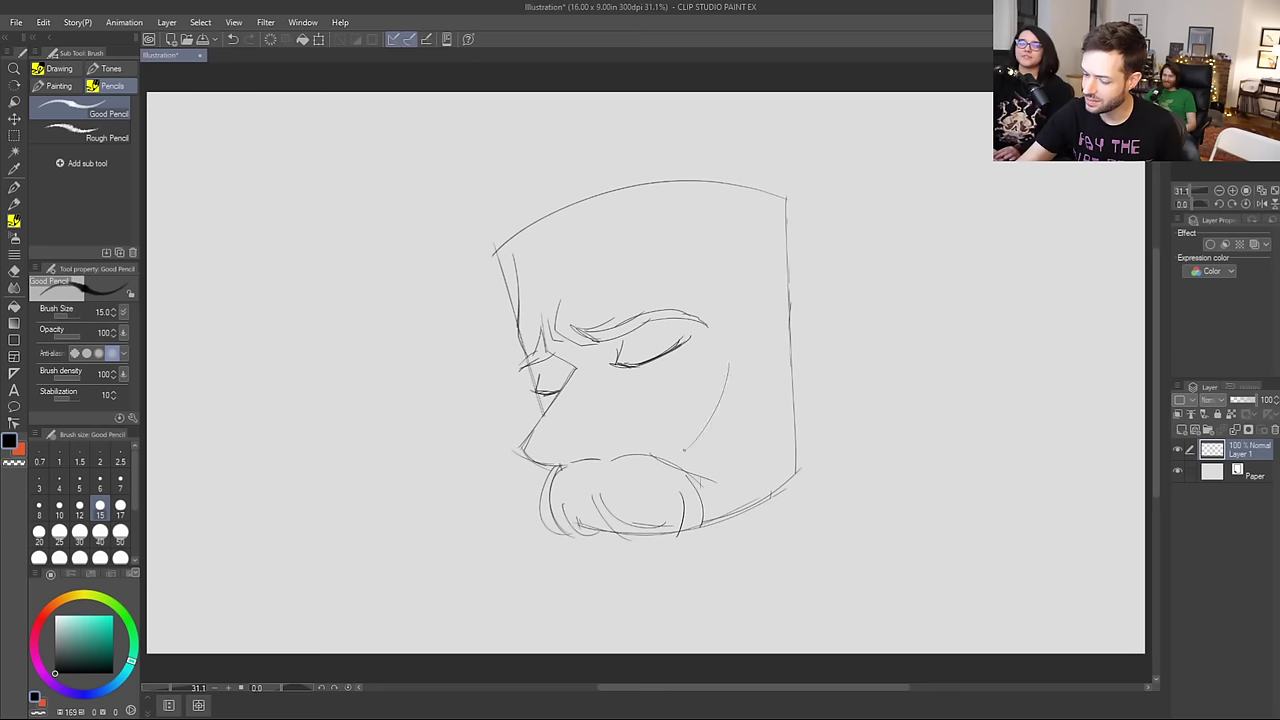
left_click_drag(533, 411, 539, 427)
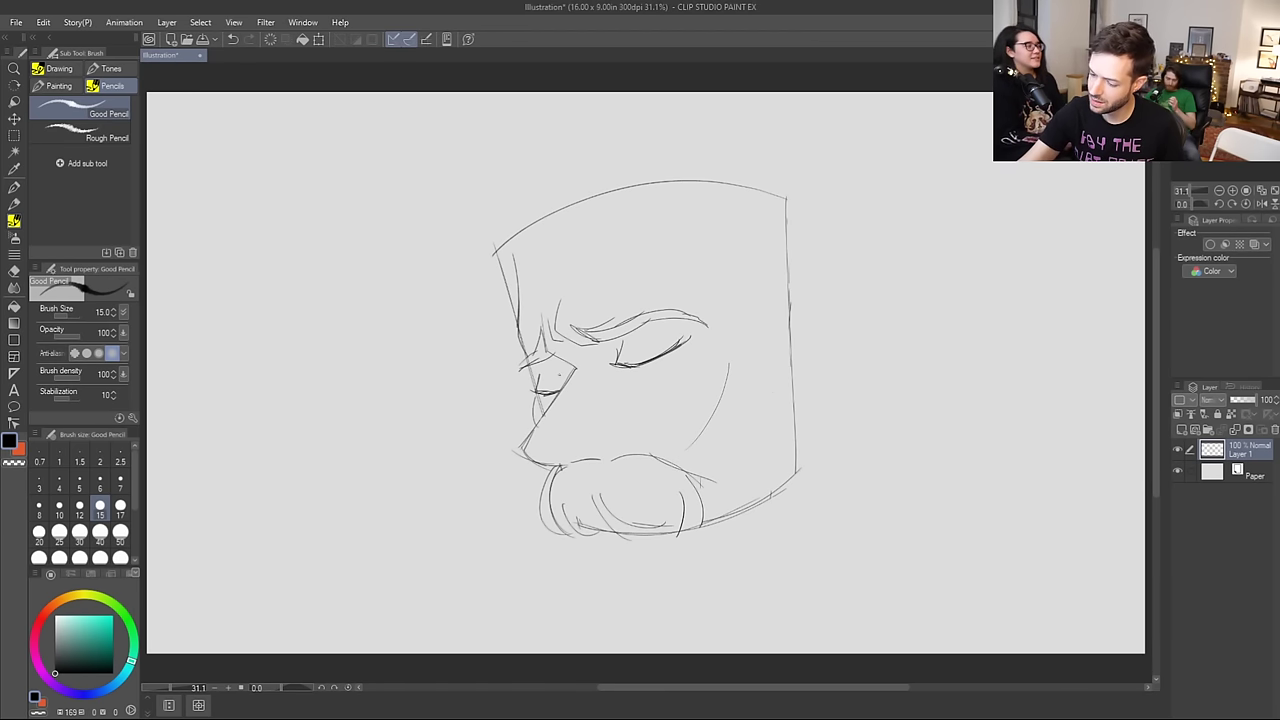
Step: Sketch a large rounded ear with an inner curve over the back-of-head line
mouse_move(772, 302)
left_mouse_down()
mouse_move(790, 281)
mouse_move(854, 322)
mouse_move(853, 308)
mouse_move(845, 378)
mouse_move(776, 414)
left_mouse_up()
key("ctrl+z")
mouse_move(838, 388)
left_mouse_down()
mouse_move(792, 378)
mouse_move(783, 400)
mouse_move(774, 386)
mouse_move(775, 404)
mouse_move(773, 378)
mouse_move(811, 358)
mouse_move(782, 320)
mouse_move(819, 313)
mouse_move(821, 356)
mouse_move(784, 304)
left_mouse_up()
Step: Clean up the forehead's front edge by erasing the leftover outer construction line
key("e")
mouse_move(510, 314)
left_mouse_down()
mouse_move(497, 243)
mouse_move(517, 276)
left_mouse_up()
key("b")
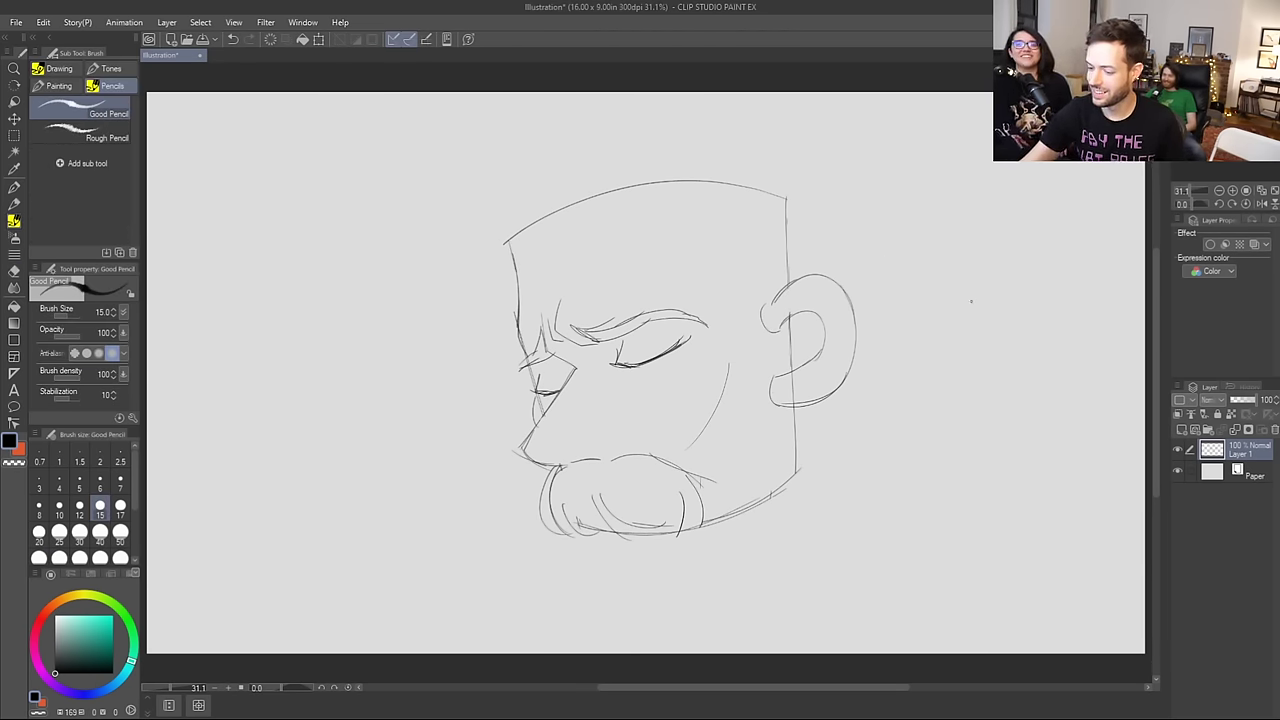
key("e")
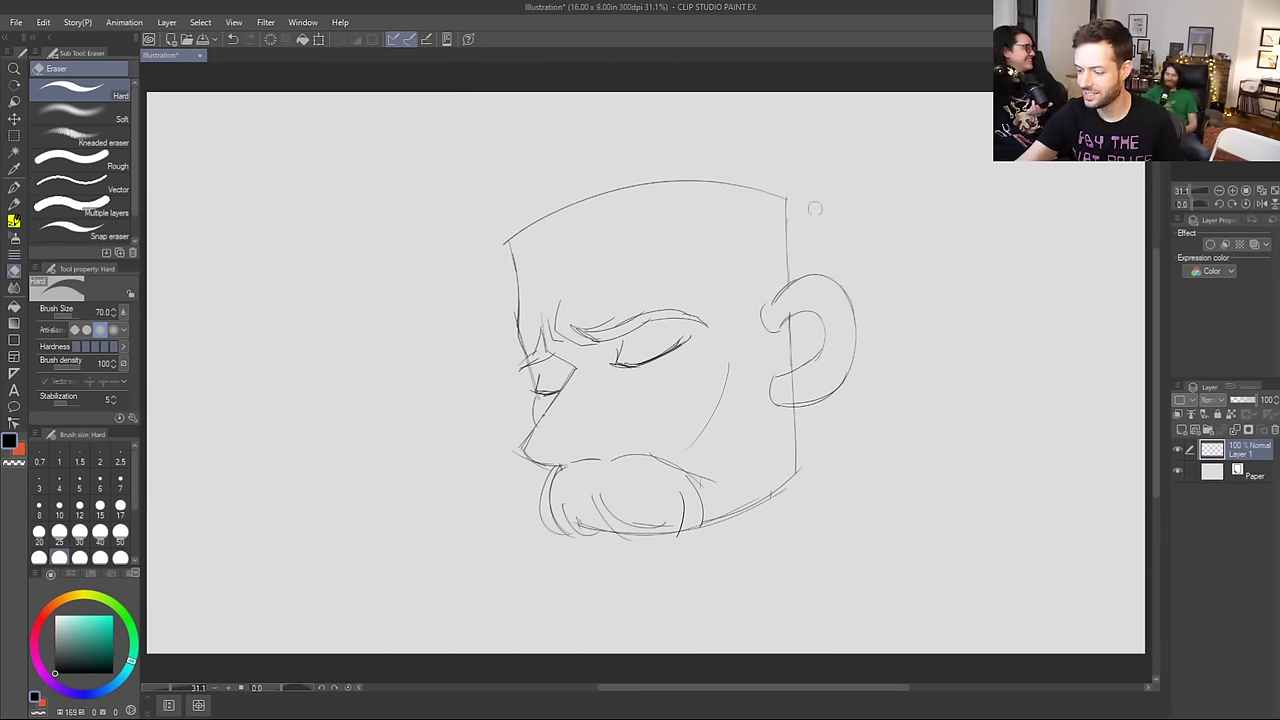
Step: Reinforce the back of the head with pencil strokes above and below the ear
key("b")
left_click_drag(776, 196, 787, 280)
mouse_move(793, 398)
left_mouse_down()
mouse_move(800, 467)
mouse_move(780, 488)
left_mouse_up()
Step: Sketch the beard's front, cheek and back edges with curling tufts, and add a short neck line below the ear
left_click_drag(541, 520, 530, 619)
key("ctrl+z")
mouse_move(541, 520)
left_mouse_down()
mouse_move(531, 556)
mouse_move(544, 606)
mouse_move(512, 594)
mouse_move(540, 606)
mouse_move(550, 632)
left_mouse_up()
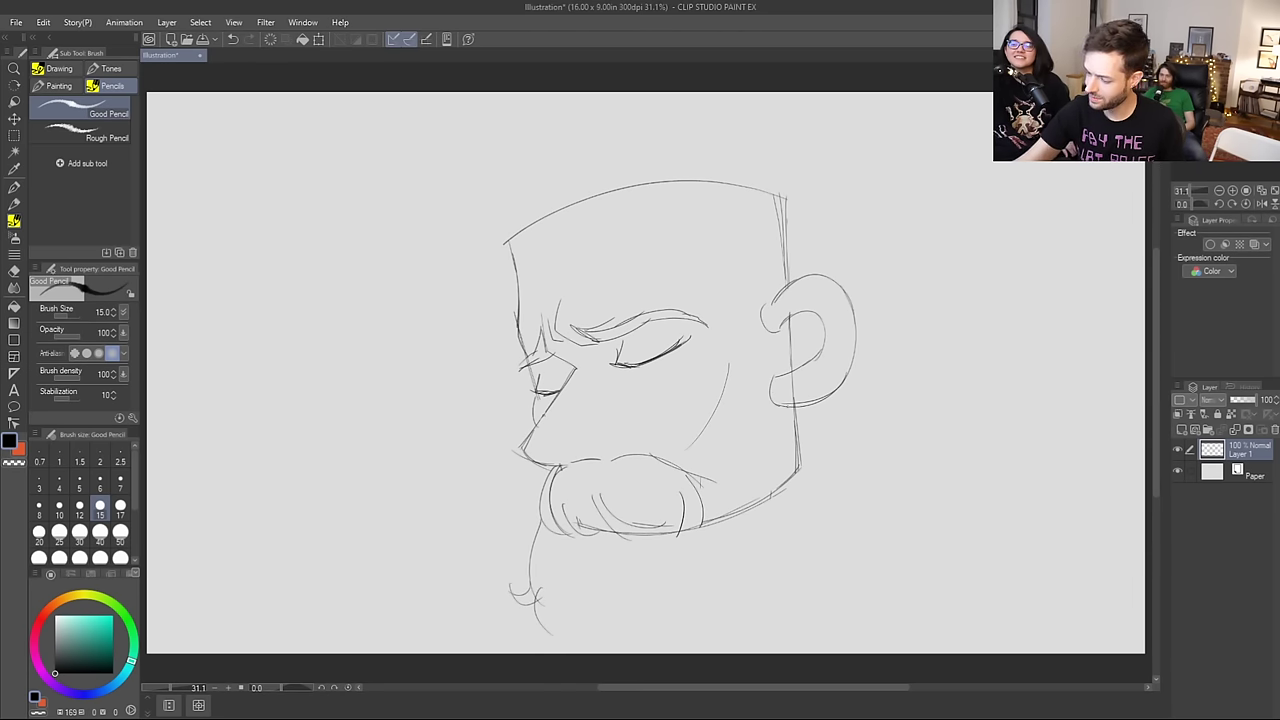
mouse_move(804, 404)
left_mouse_down()
mouse_move(814, 442)
mouse_move(842, 460)
left_mouse_up()
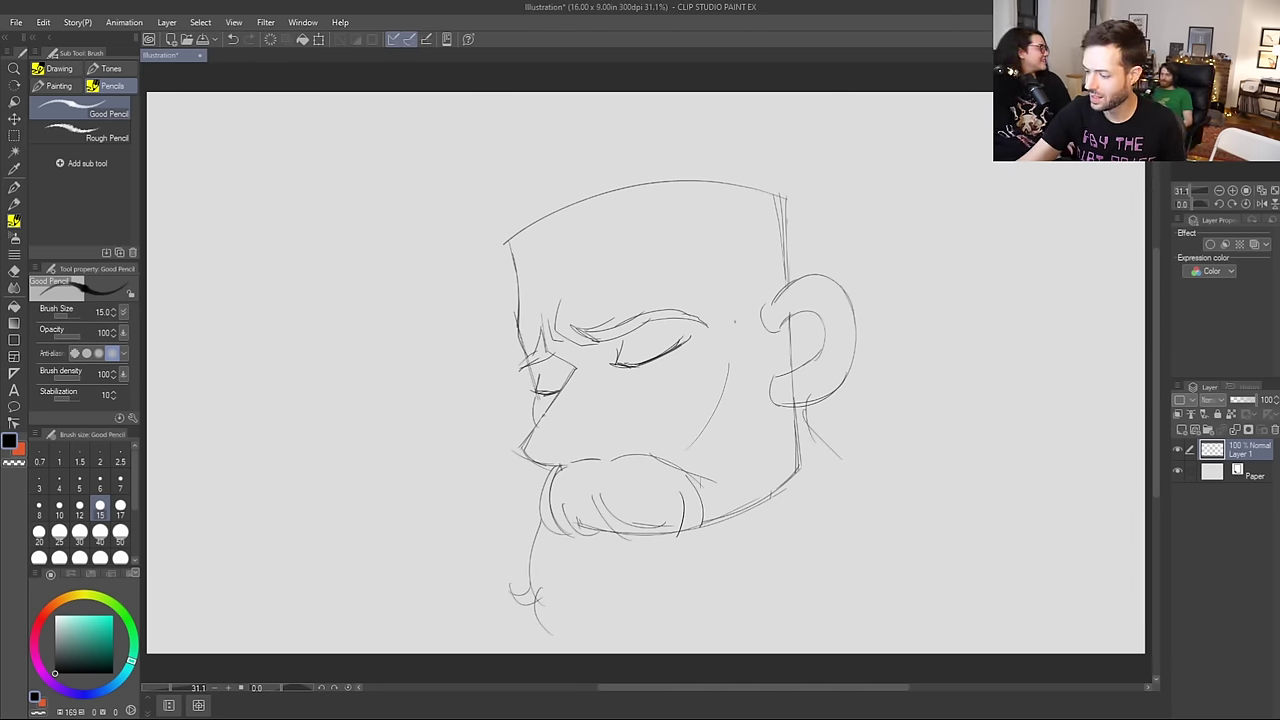
mouse_move(737, 334)
left_mouse_down()
mouse_move(736, 388)
mouse_move(694, 476)
left_mouse_up()
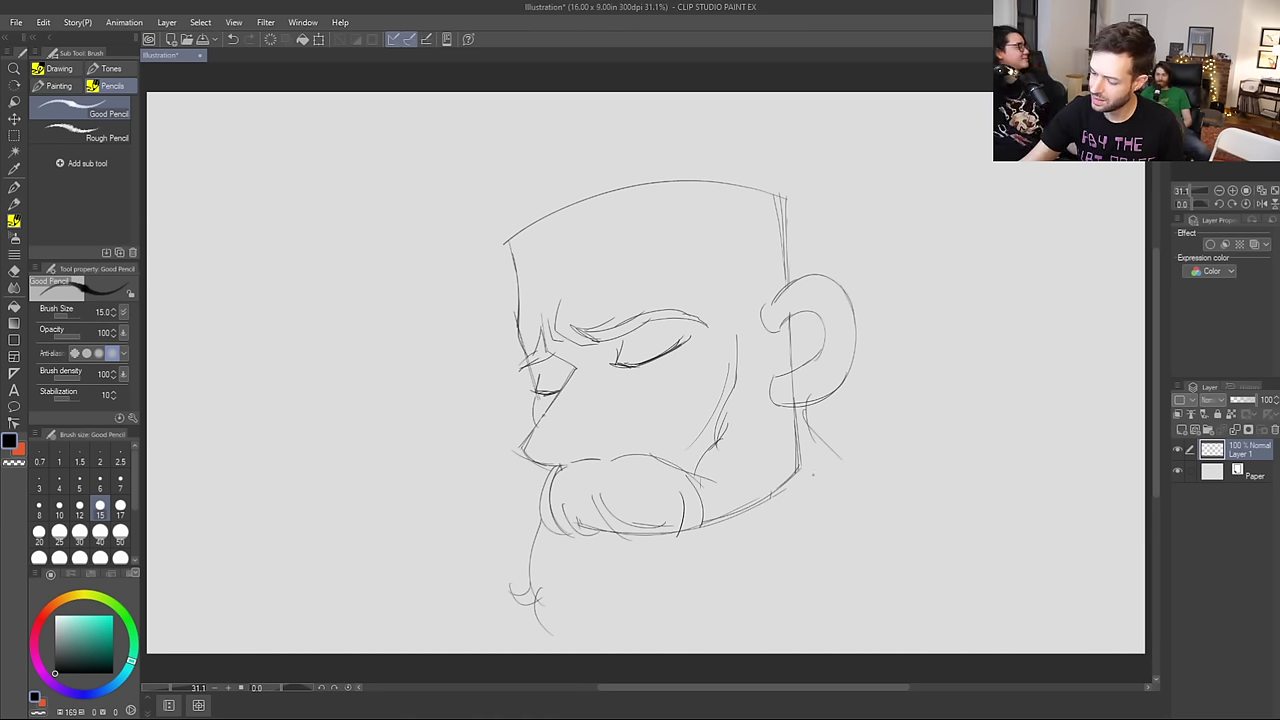
mouse_move(784, 406)
left_mouse_down()
mouse_move(801, 534)
mouse_move(778, 549)
mouse_move(813, 559)
mouse_move(771, 569)
mouse_move(738, 628)
left_mouse_up()
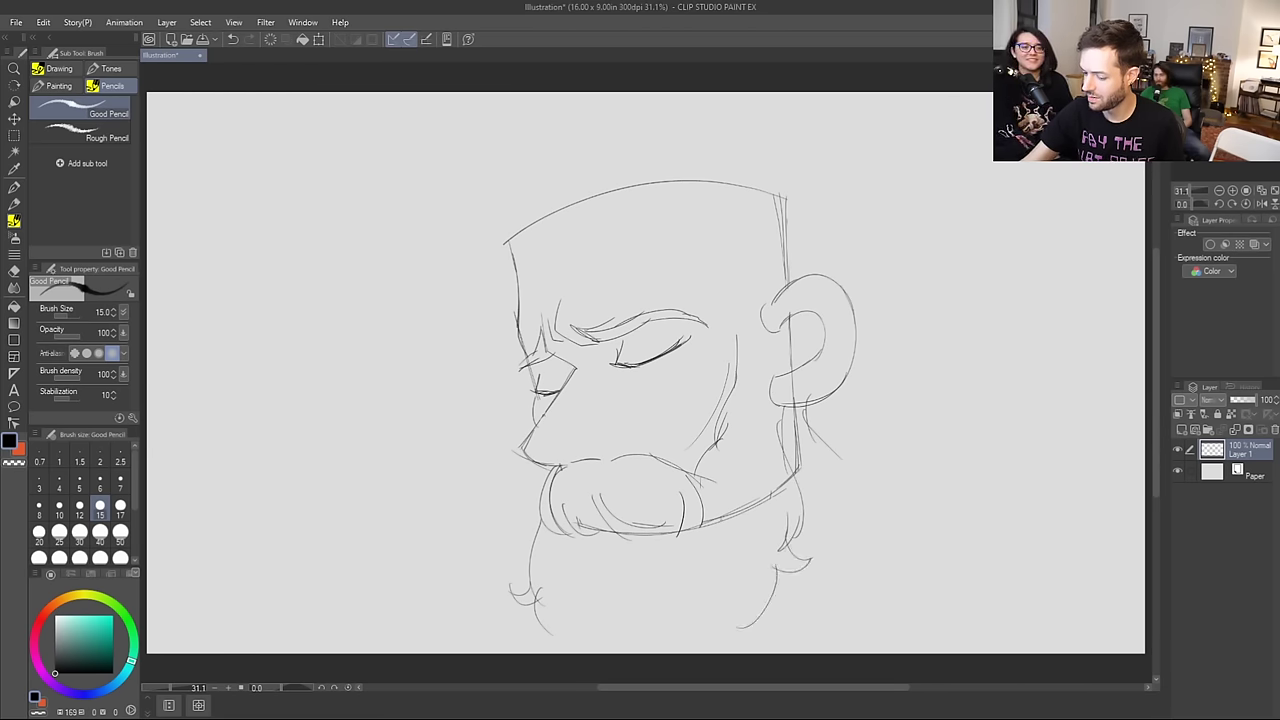
Step: Erase the jawline running through the beard and extend both sides of the beard down to the canvas's lower edge
key("e")
mouse_move(582, 522)
left_mouse_down()
mouse_move(747, 505)
mouse_move(715, 531)
mouse_move(776, 490)
mouse_move(719, 510)
left_mouse_up()
key("p")
left_click_drag(556, 594, 580, 646)
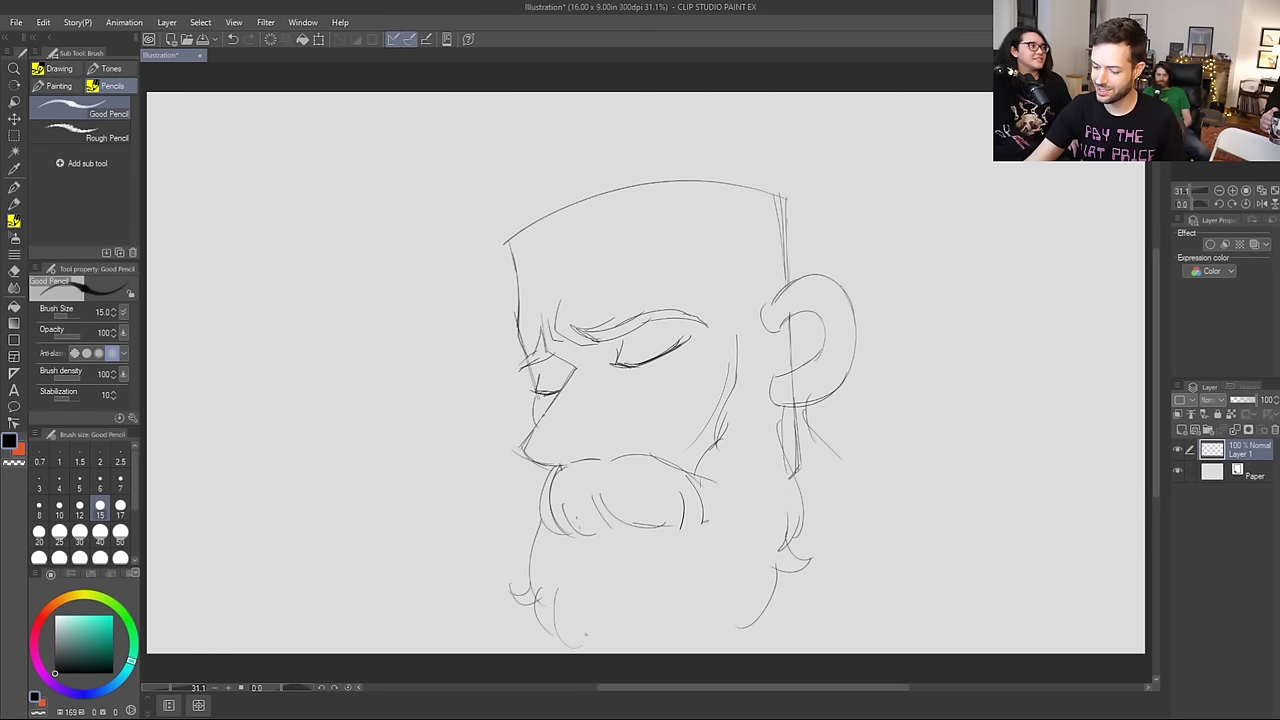
left_click_drag(738, 604, 714, 646)
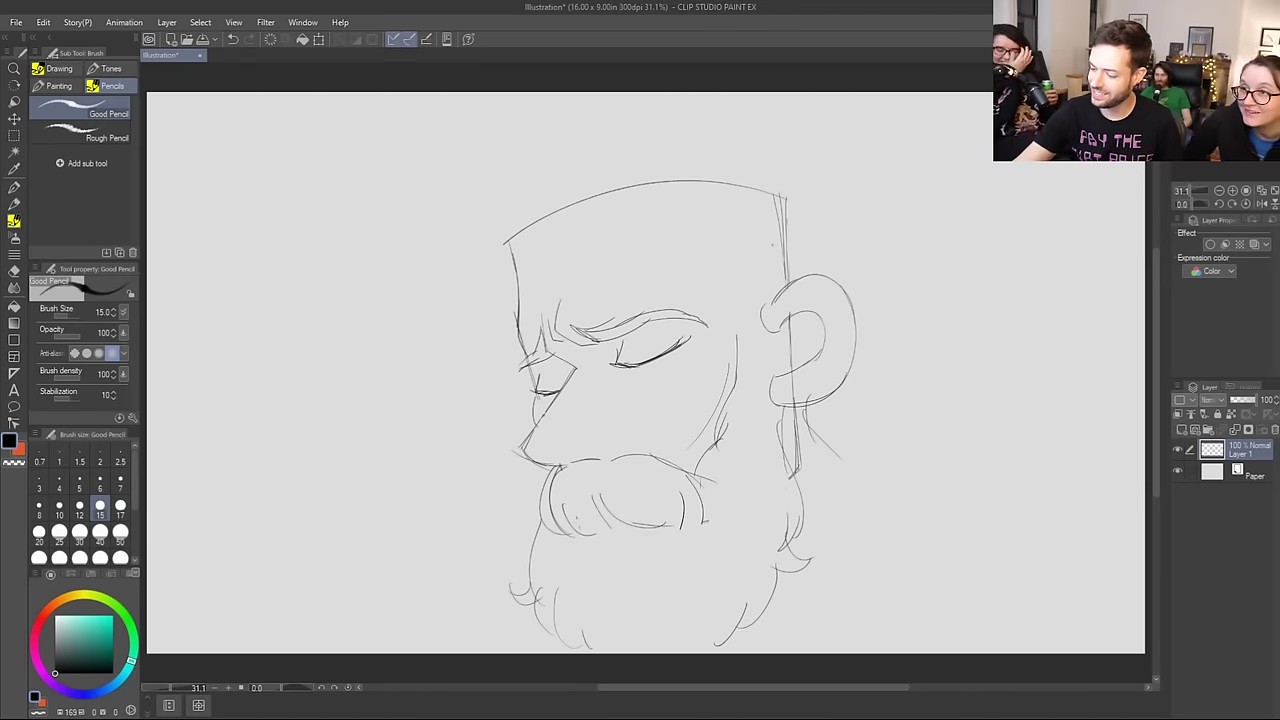
Step: Sketch wispy tufts at the nape, a hairline from the crown down the temple to the ear, and a curved hairline across the forehead
mouse_move(802, 408)
left_mouse_down()
mouse_move(818, 440)
mouse_move(867, 462)
mouse_move(842, 500)
left_mouse_up()
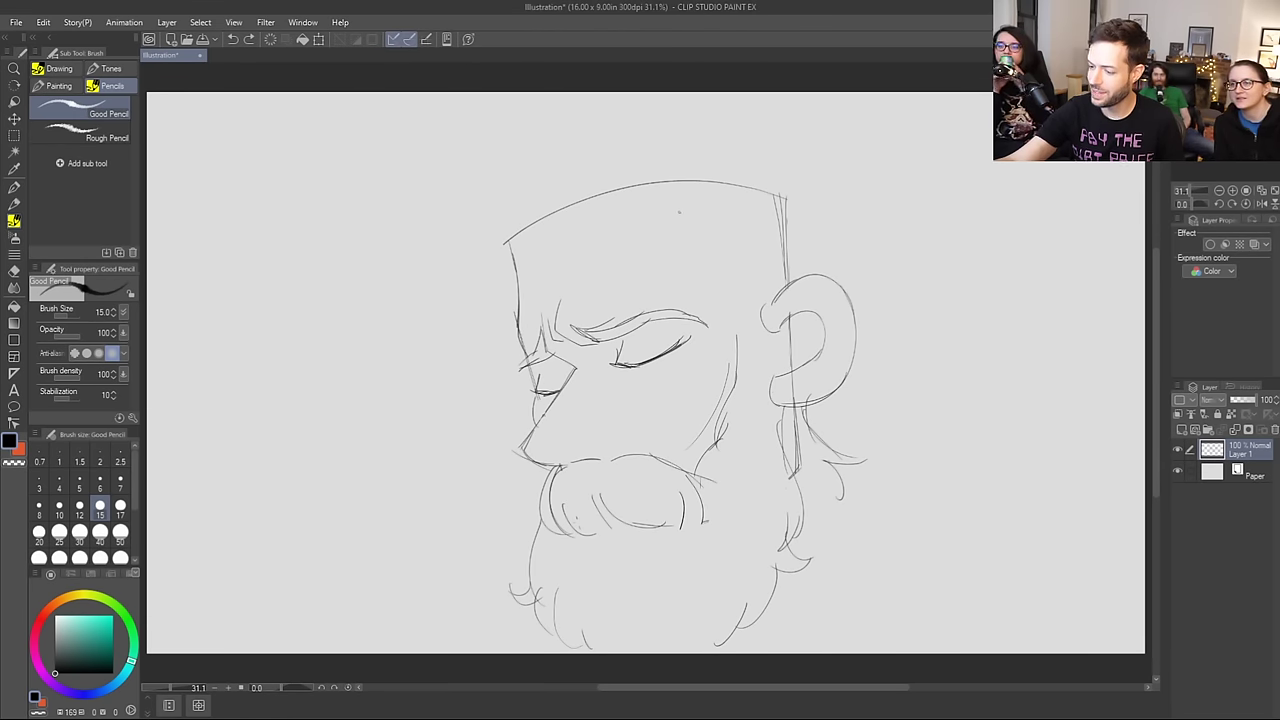
mouse_move(681, 186)
left_mouse_down()
mouse_move(682, 227)
mouse_move(713, 265)
left_mouse_up()
left_click_drag(713, 268, 702, 294)
left_click_drag(711, 247, 716, 294)
left_click_drag(728, 312, 762, 326)
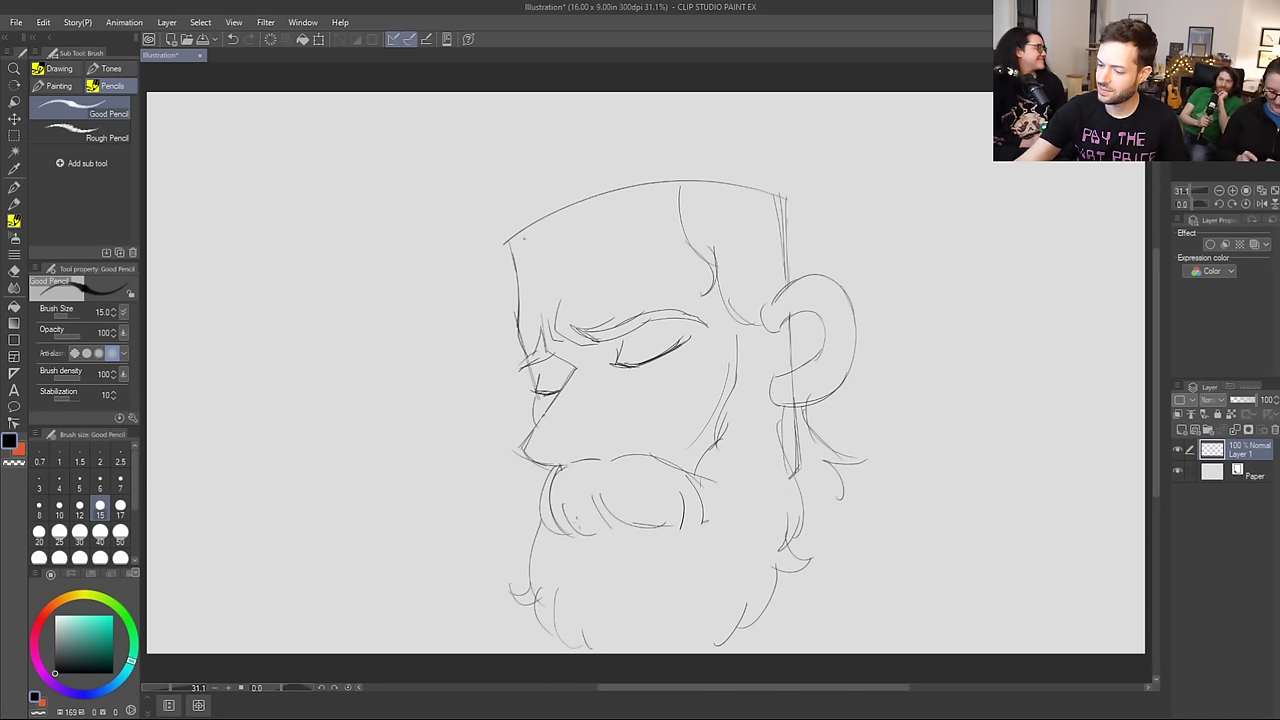
left_click_drag(523, 240, 656, 216)
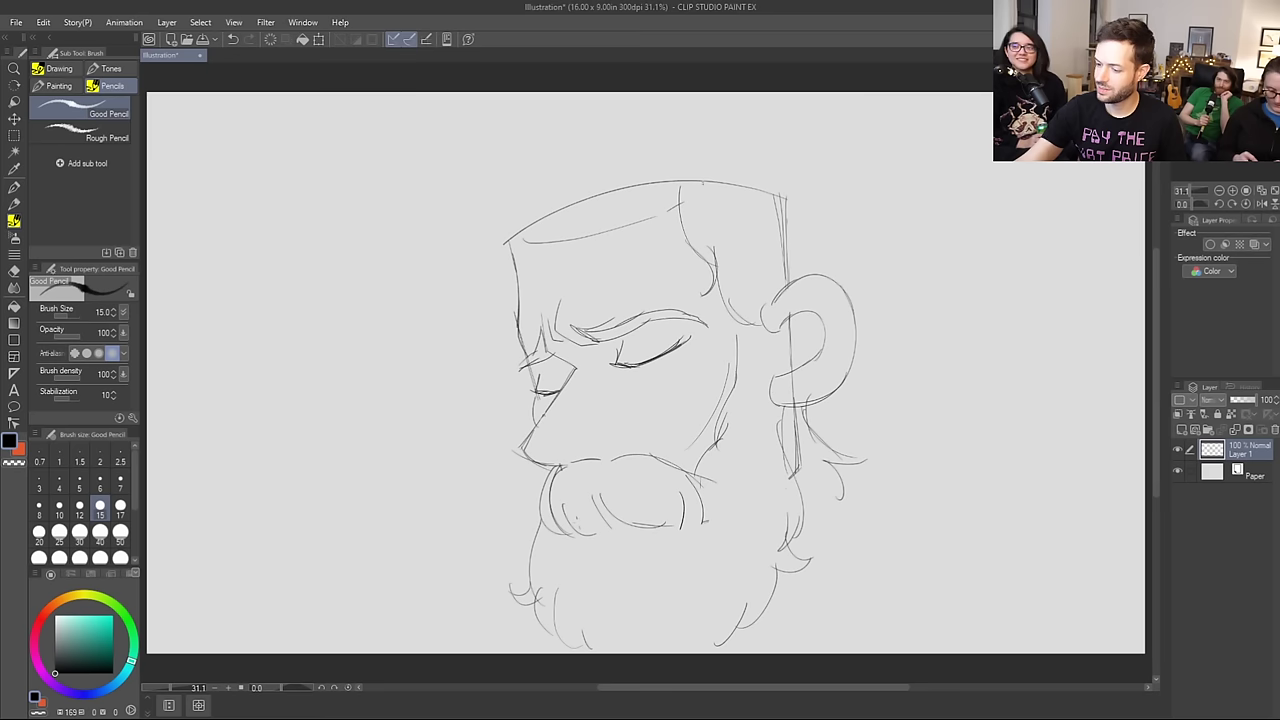
left_click_drag(667, 163, 677, 182)
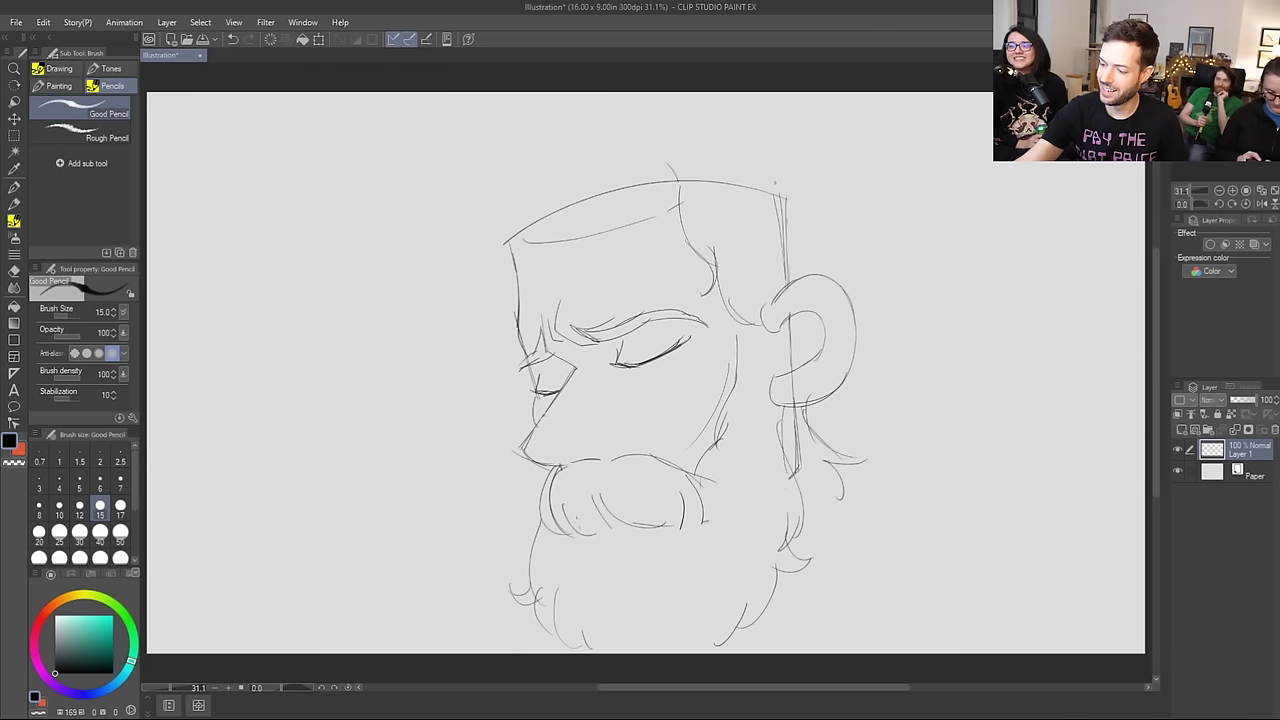
Step: Outline the wavy front hair mass from above the crown down past the face, with curled flicks at the top and side
left_click_drag(765, 185, 643, 145)
key("ctrl+z")
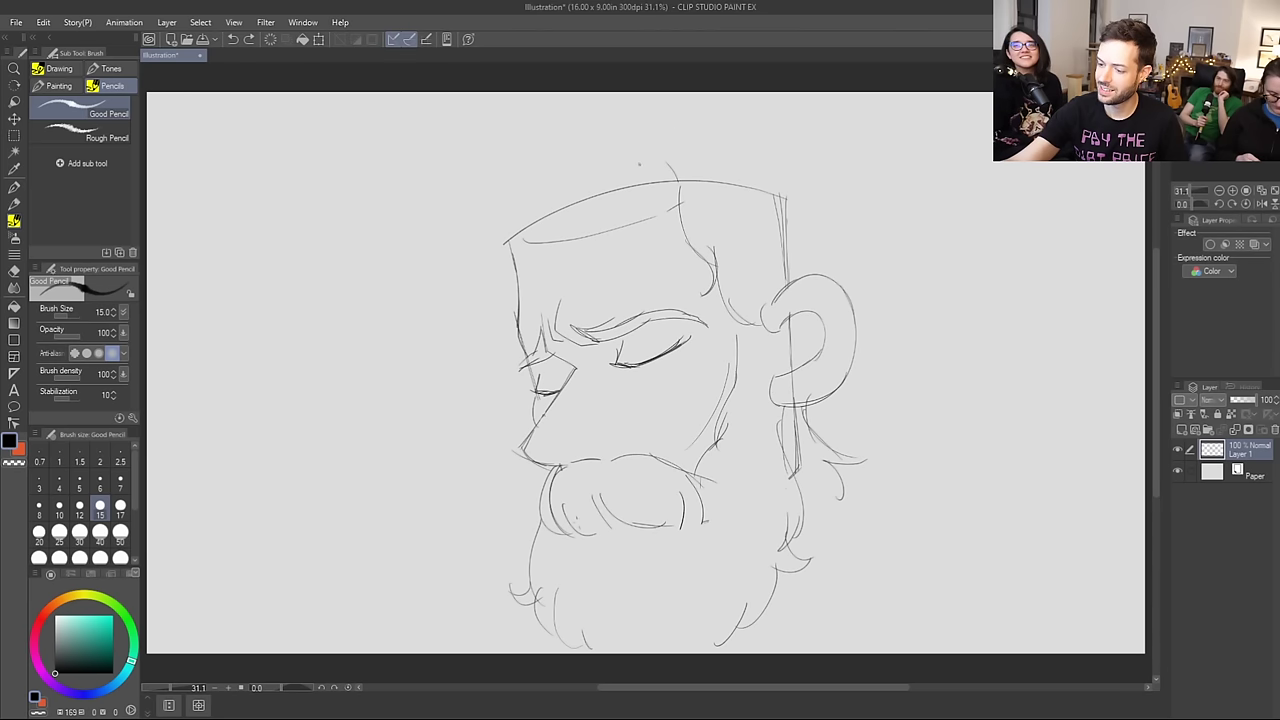
mouse_move(725, 160)
left_mouse_down()
mouse_move(653, 116)
mouse_move(557, 164)
mouse_move(483, 119)
mouse_move(473, 145)
mouse_move(510, 176)
mouse_move(427, 278)
mouse_move(445, 326)
left_mouse_up()
mouse_move(440, 206)
left_mouse_down()
mouse_move(444, 332)
mouse_move(392, 392)
mouse_move(408, 400)
left_mouse_up()
mouse_move(460, 344)
left_mouse_down()
mouse_move(440, 383)
mouse_move(492, 462)
left_mouse_up()
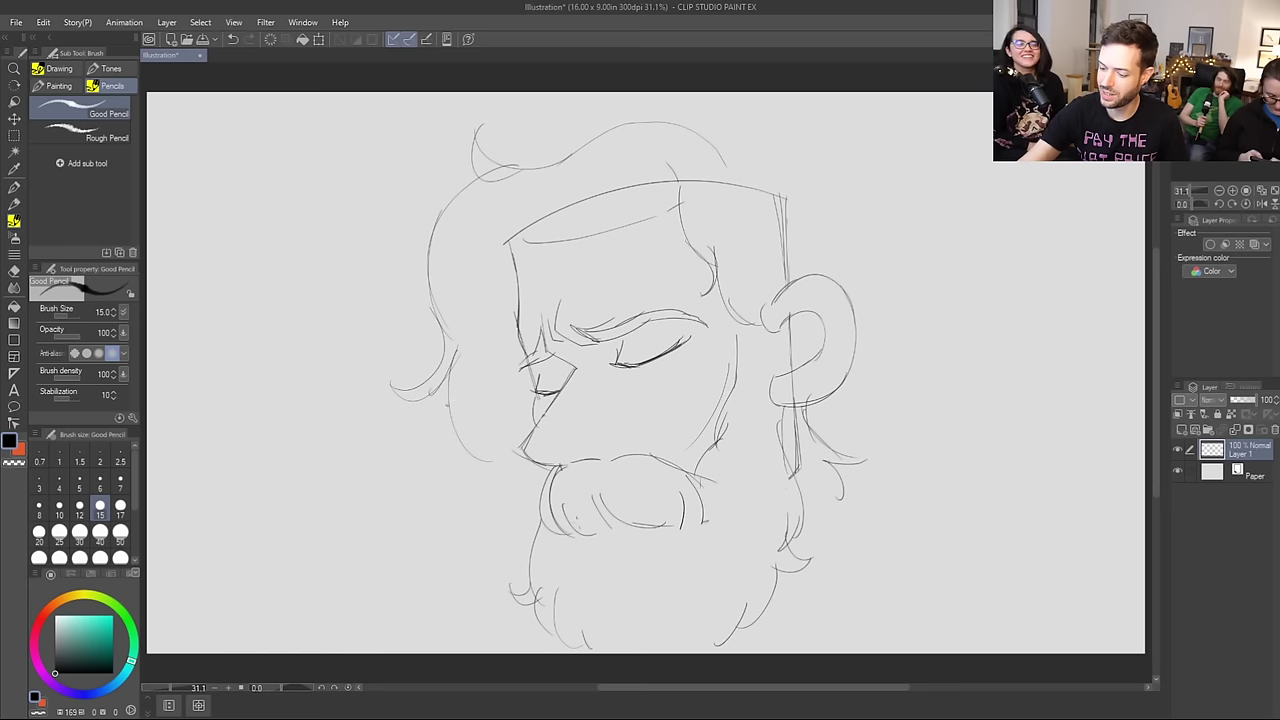
mouse_move(472, 400)
left_mouse_down()
mouse_move(502, 432)
mouse_move(505, 476)
mouse_move(481, 512)
left_mouse_up()
left_click_drag(524, 460, 512, 504)
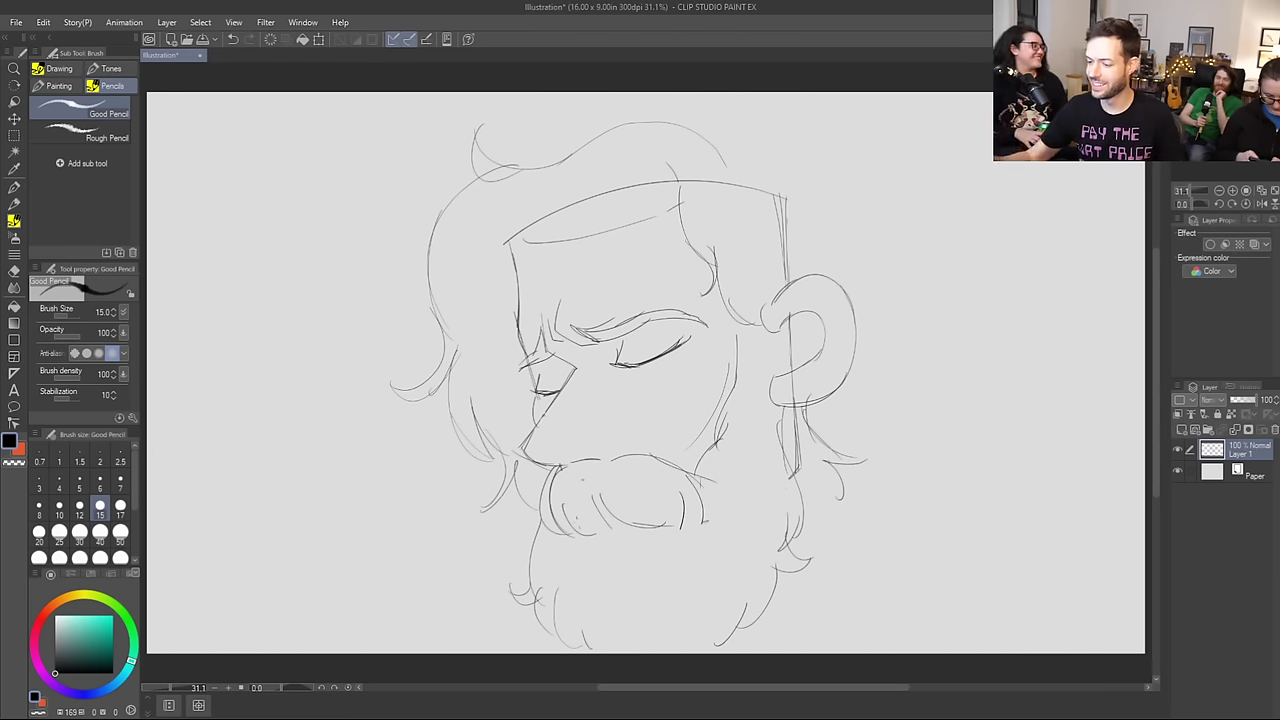
Step: Erase the skull line behind the parting and sketch the back hair's outline around the ear, with curled flicks down to the nape
key("e")
left_click_drag(686, 180, 782, 194)
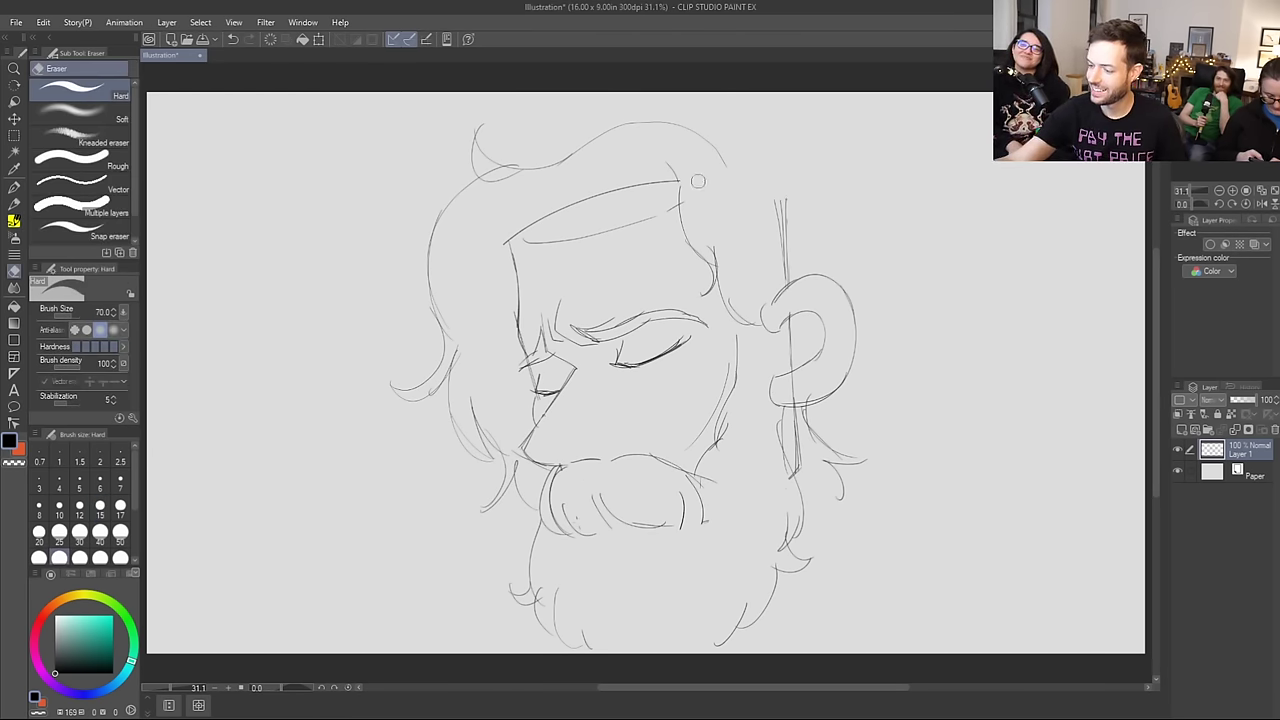
key("b")
left_click_drag(719, 161, 831, 152)
left_click_drag(745, 148, 866, 262)
left_click(897, 257)
mouse_move(872, 218)
left_mouse_down()
mouse_move(900, 280)
mouse_move(858, 292)
mouse_move(858, 360)
left_mouse_up()
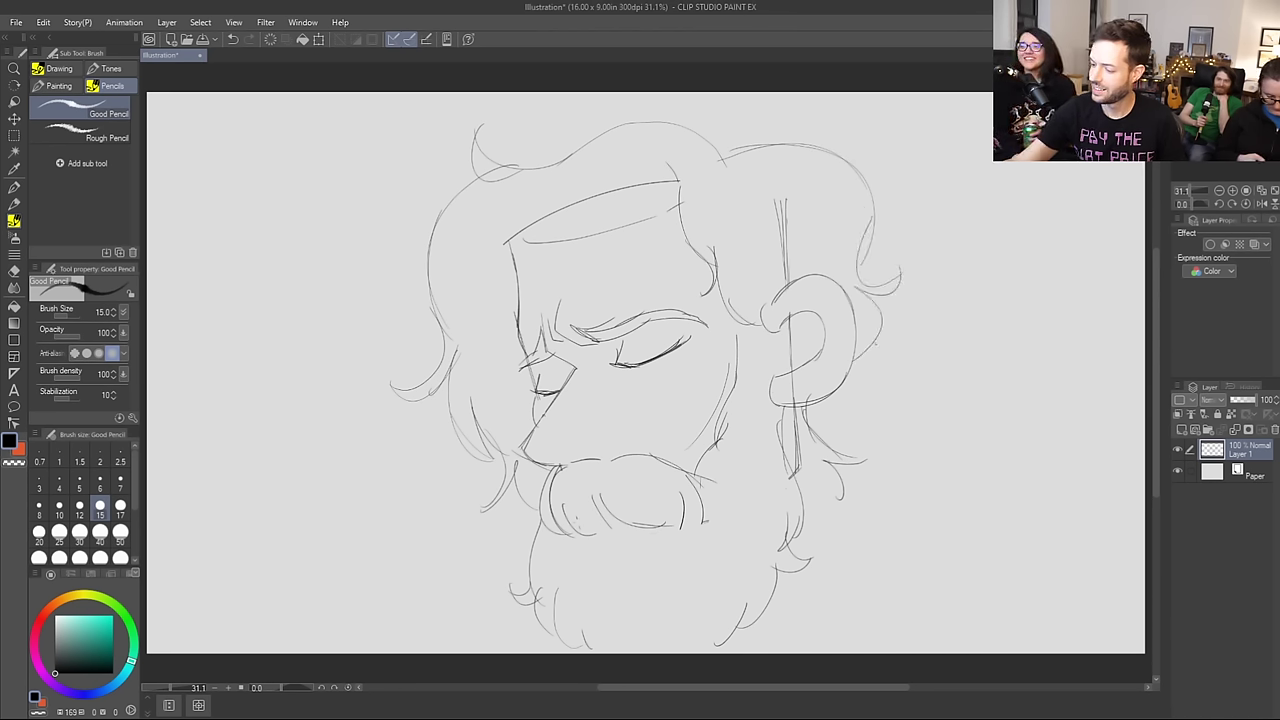
mouse_move(830, 401)
left_mouse_down()
mouse_move(824, 419)
mouse_move(846, 420)
left_mouse_up()
mouse_move(844, 435)
left_mouse_down()
mouse_move(812, 431)
mouse_move(802, 399)
left_mouse_up()
Step: Erase the vertical head construction lines above the ear
key("e")
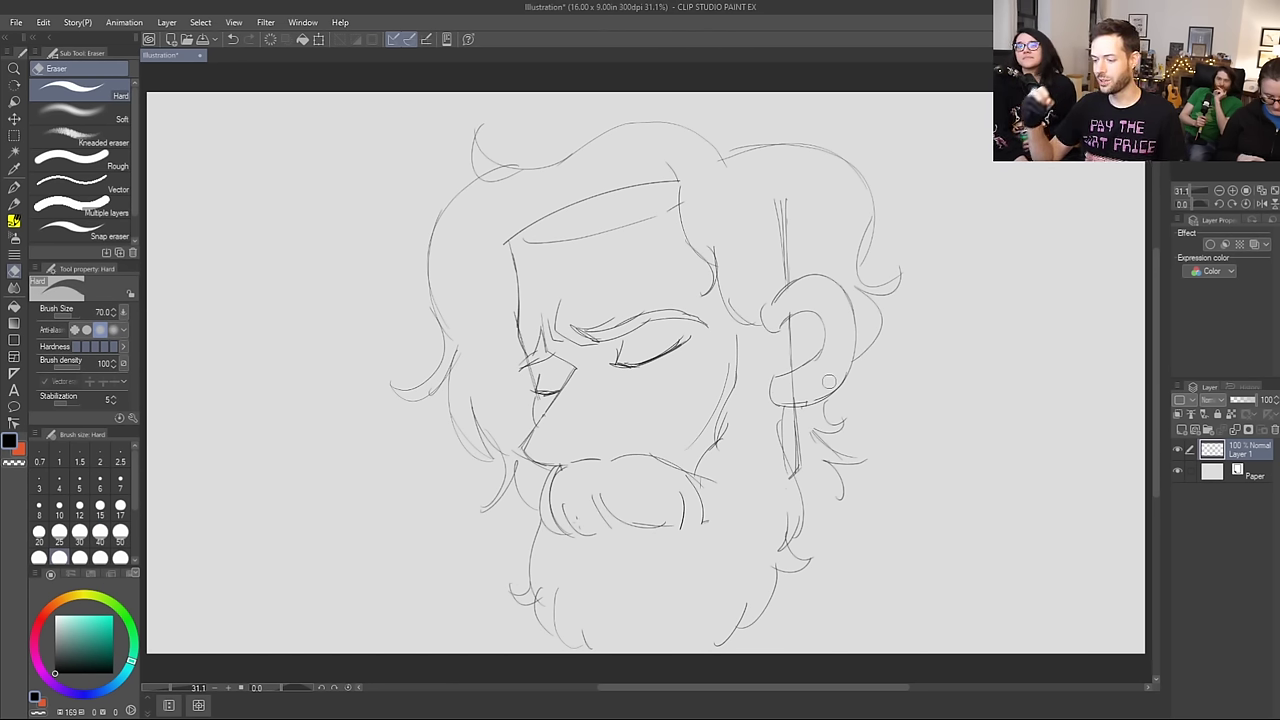
mouse_move(784, 234)
left_mouse_down()
mouse_move(784, 278)
mouse_move(781, 218)
left_mouse_up()
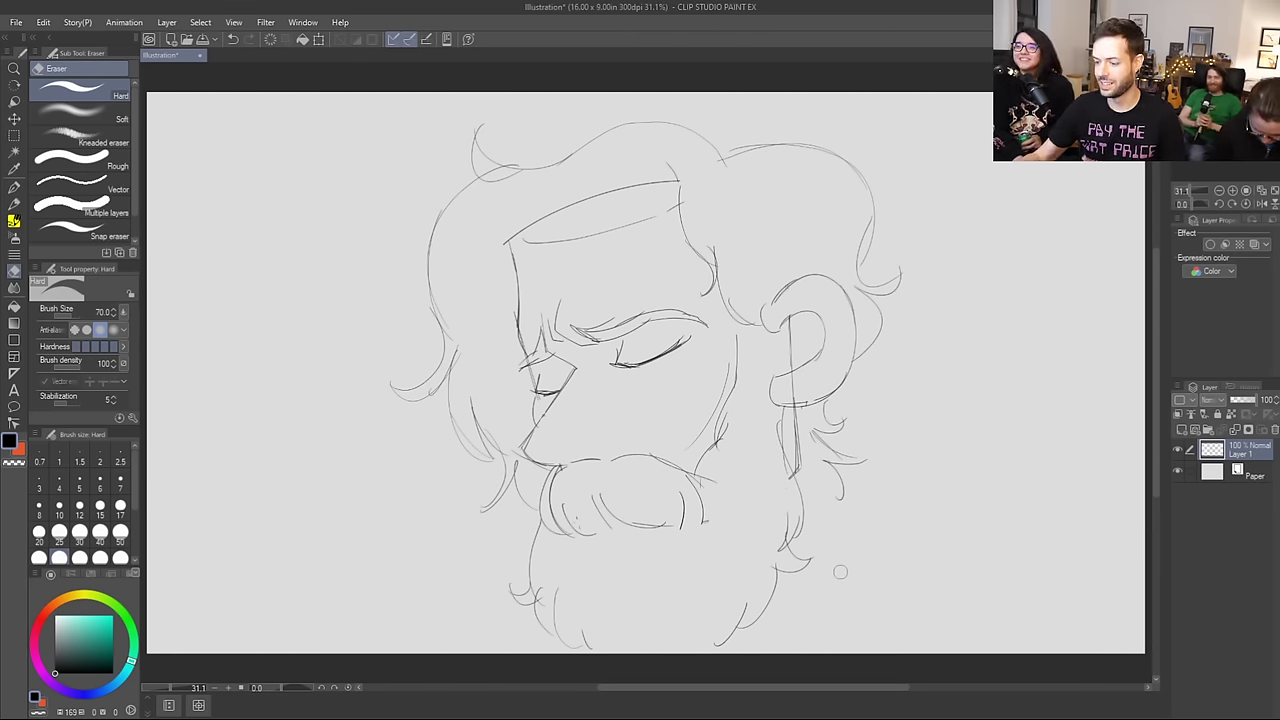
key("b")
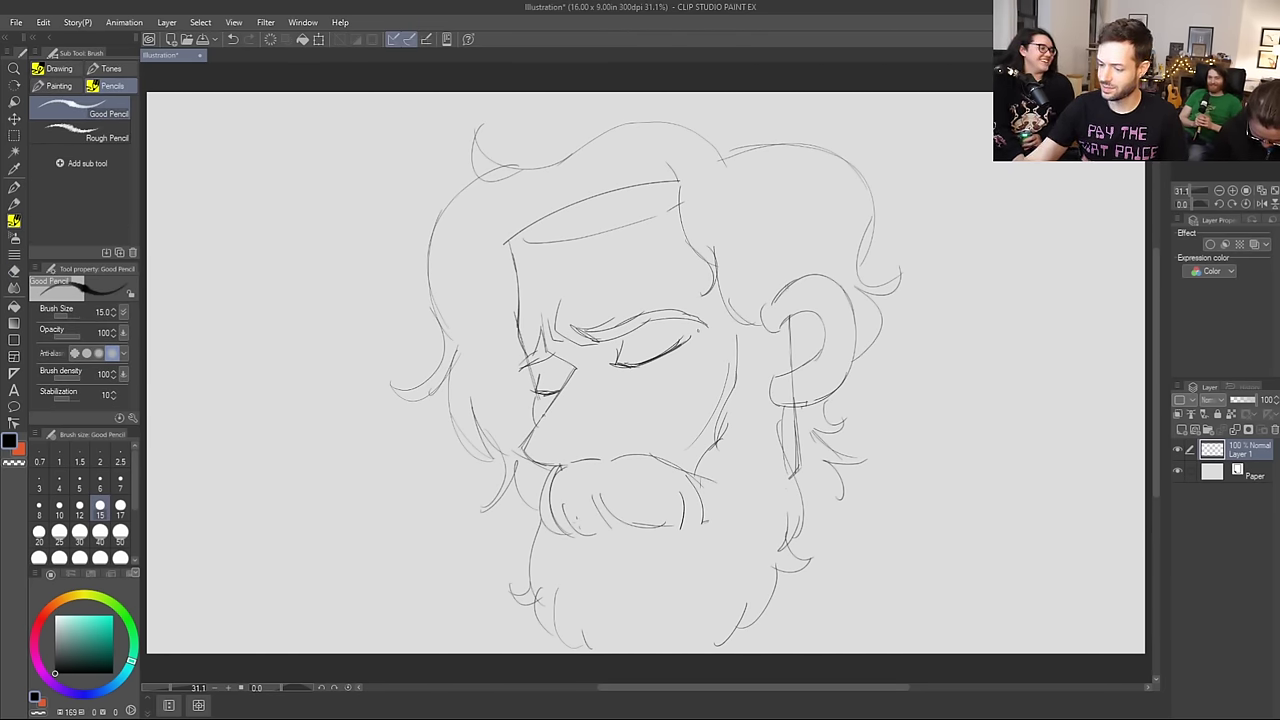
Step: Lasso the near closed eye, transform it to sit slightly lower beneath the eyebrow, and clear the selection
key("m")
mouse_move(650, 381)
left_mouse_down()
mouse_move(606, 381)
mouse_move(607, 362)
left_mouse_up()
key("ctrl+d")
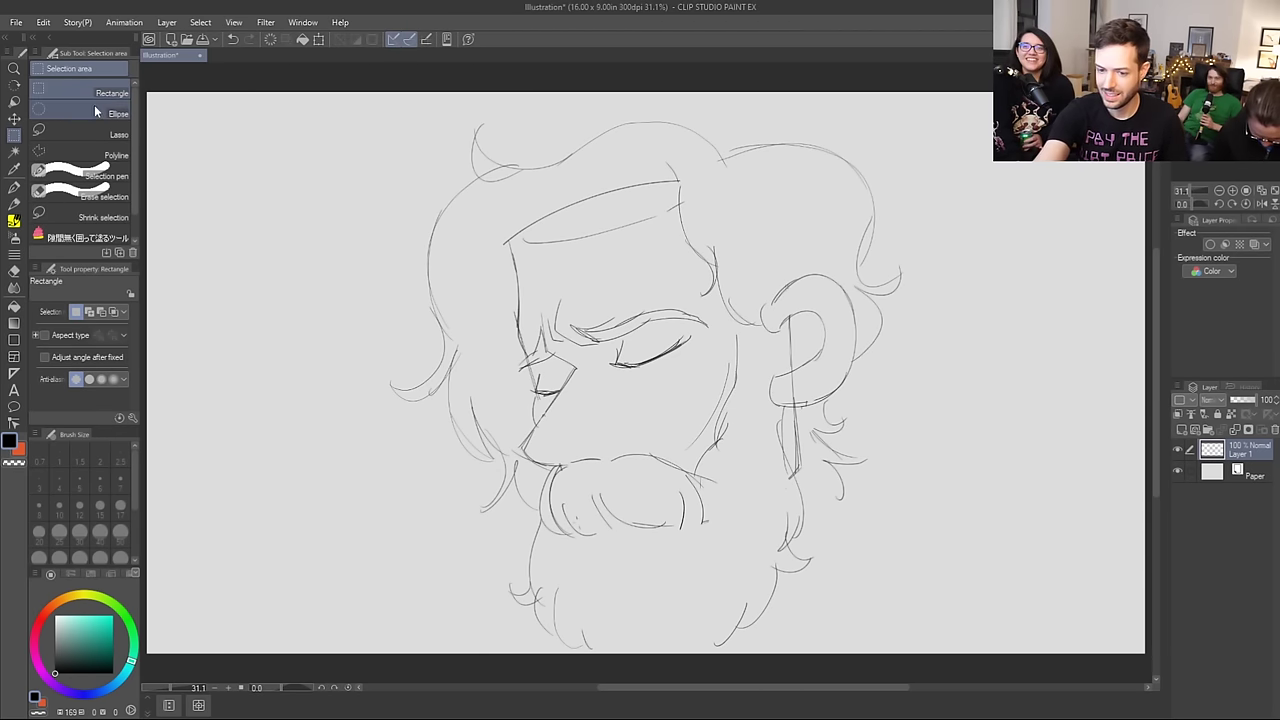
left_click(110, 133)
mouse_move(660, 383)
left_mouse_down()
mouse_move(609, 344)
mouse_move(690, 320)
mouse_move(680, 380)
left_mouse_up()
left_click(702, 416)
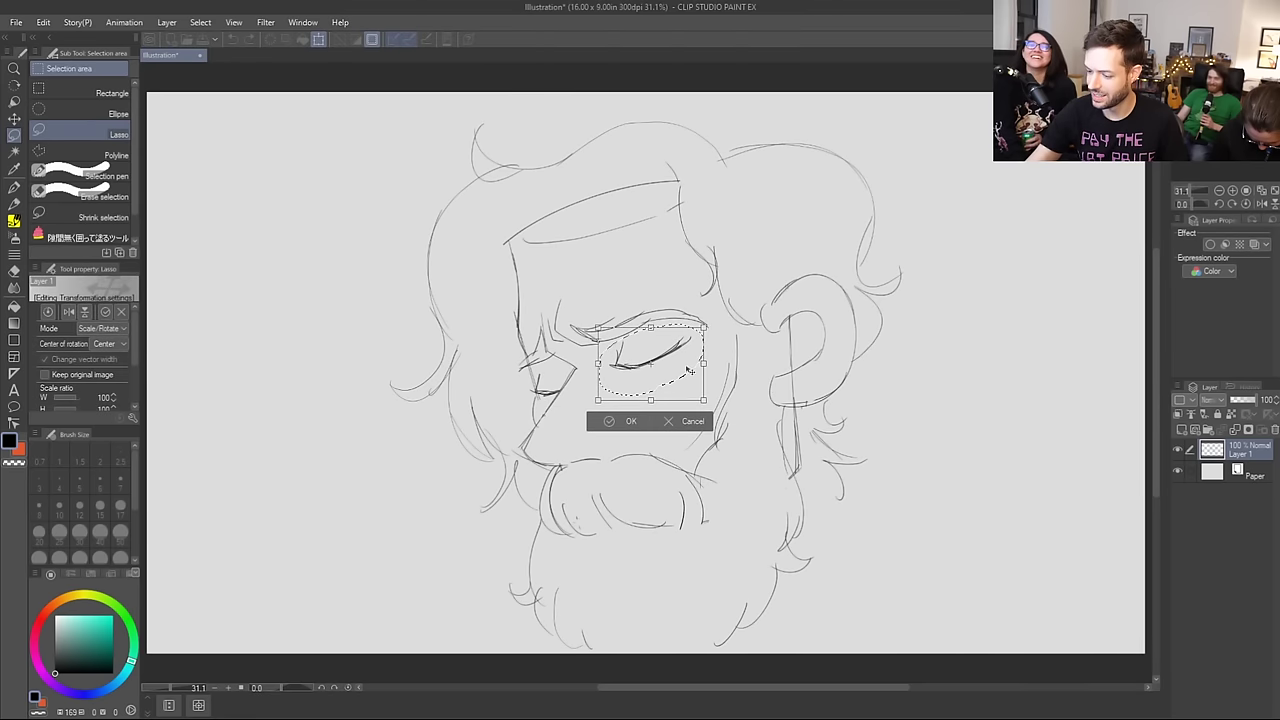
left_click(611, 427)
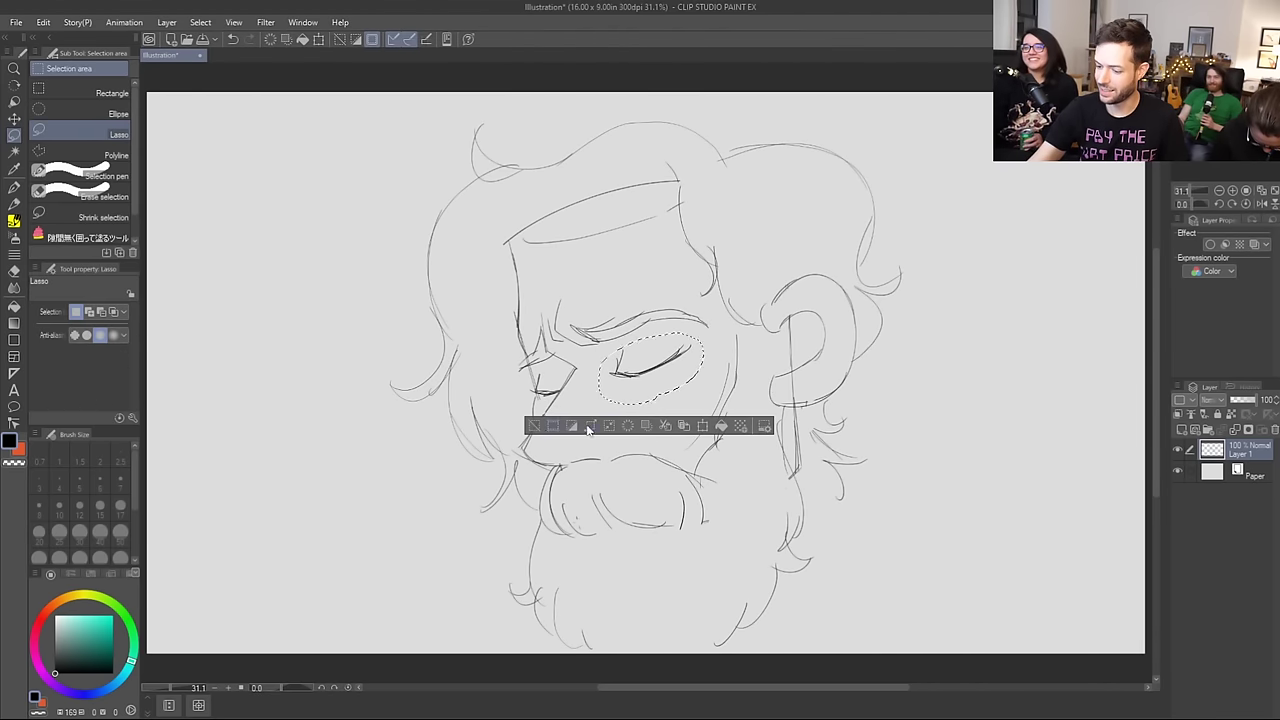
key("ctrl+d")
Step: Sketch eyelid creases and under-eye lines on both eyes, and add a teardrop below the near eye's inner corner
key("b")
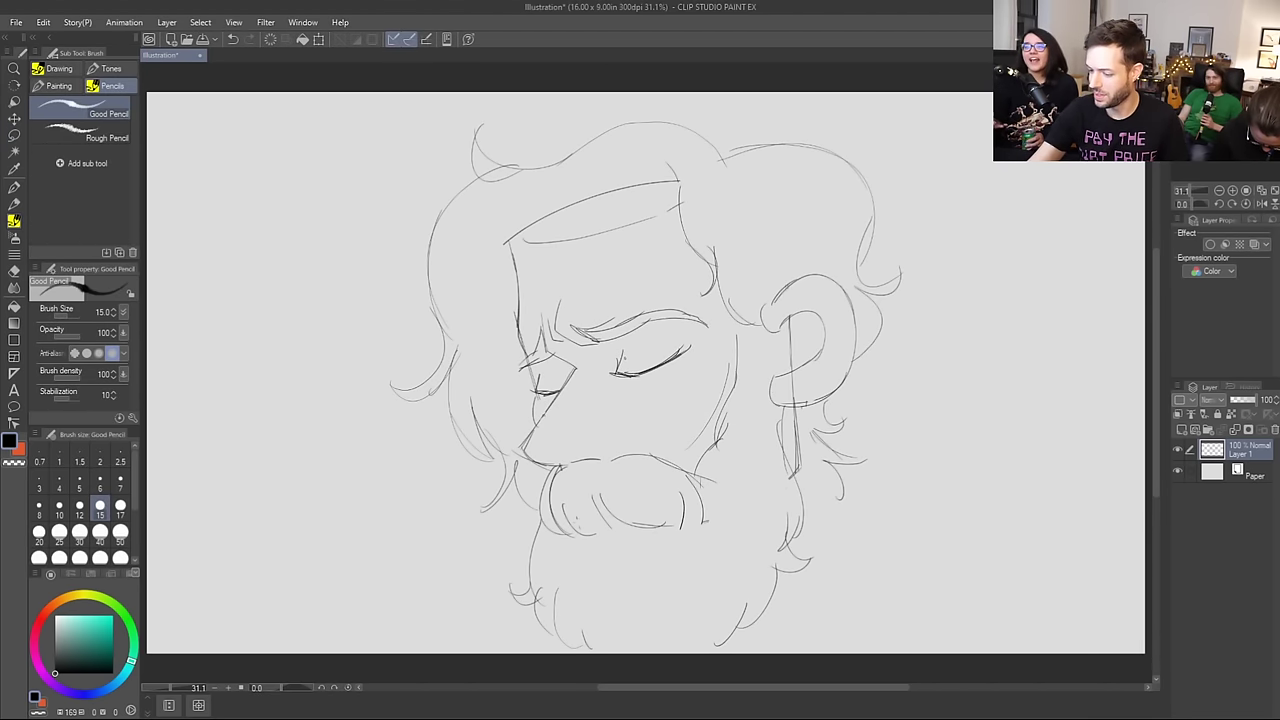
left_click_drag(621, 356, 670, 344)
mouse_move(534, 380)
left_mouse_down()
mouse_move(573, 369)
mouse_move(679, 383)
mouse_move(648, 359)
left_mouse_up()
key("ctrl+z")
mouse_move(548, 388)
left_mouse_down()
mouse_move(661, 392)
mouse_move(671, 373)
left_mouse_up()
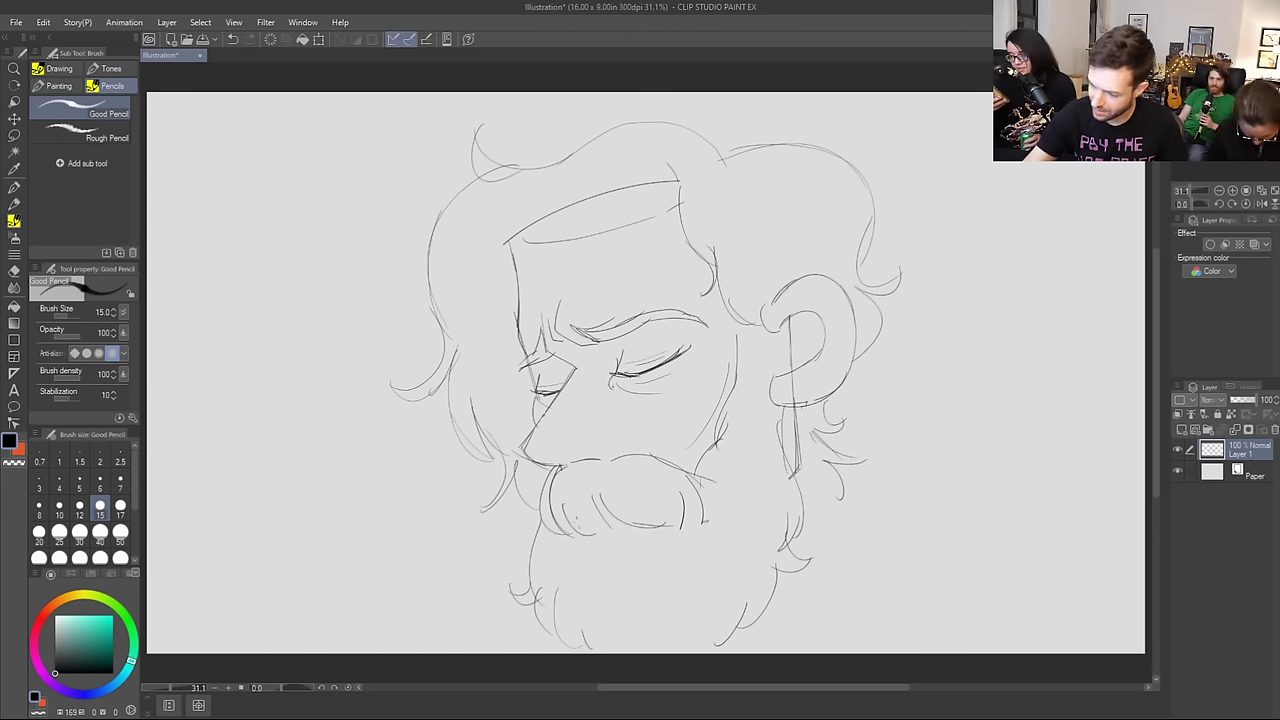
key("ctrl+z")
mouse_move(615, 400)
left_mouse_down()
mouse_move(624, 428)
mouse_move(619, 388)
left_mouse_up()
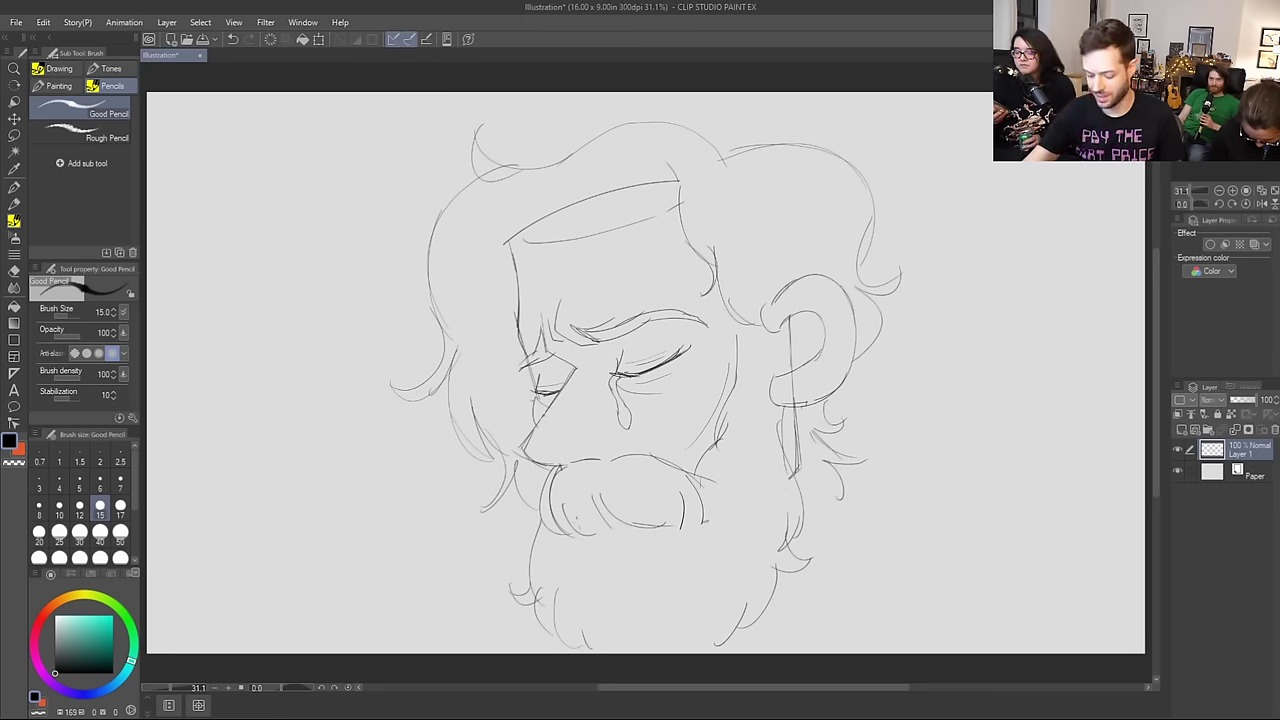
Step: Lasso the far eye, transform it slightly upward, and clear the selection
key("m")
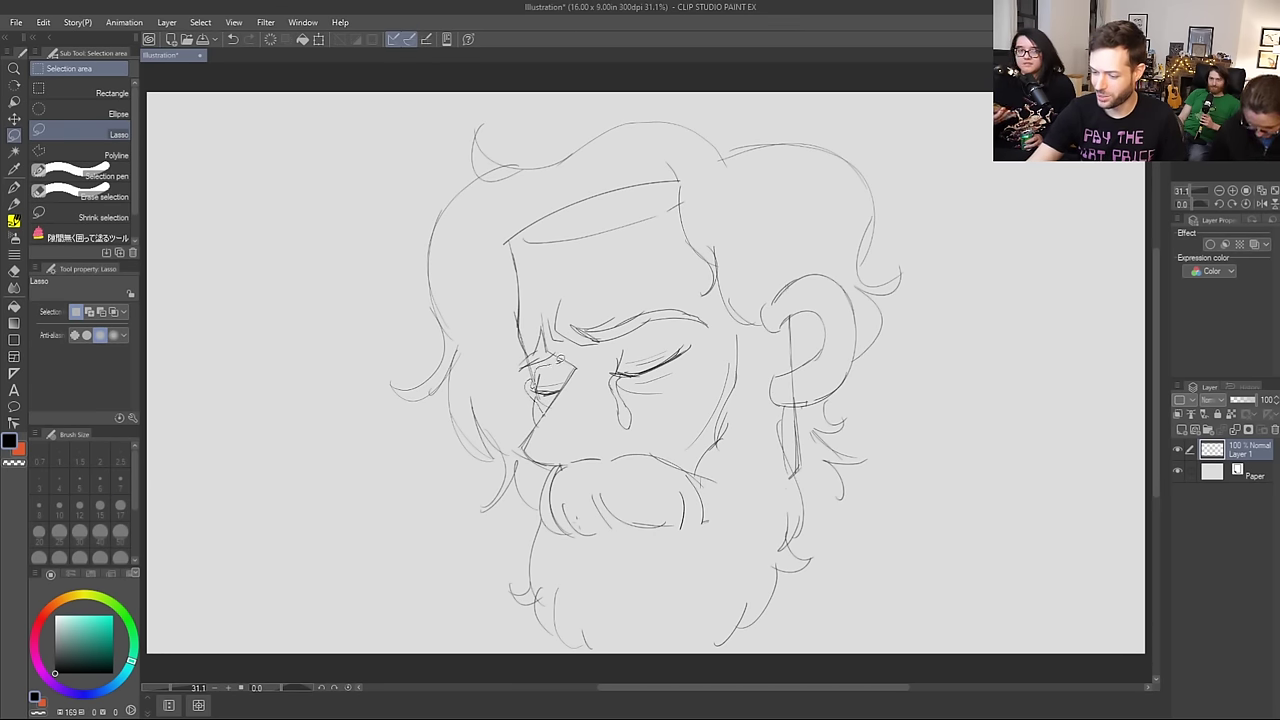
mouse_move(558, 358)
left_mouse_down()
mouse_move(560, 400)
mouse_move(525, 365)
left_mouse_up()
key("ctrl+t")
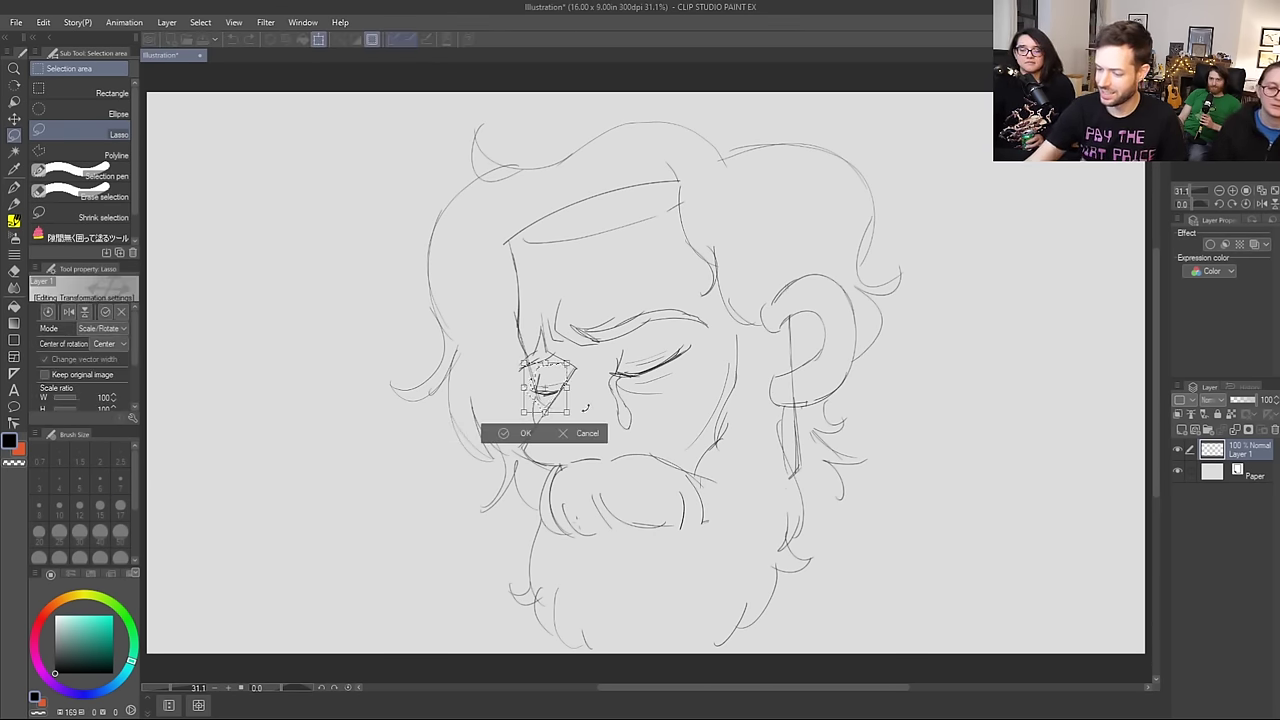
left_click_drag(559, 405, 559, 400)
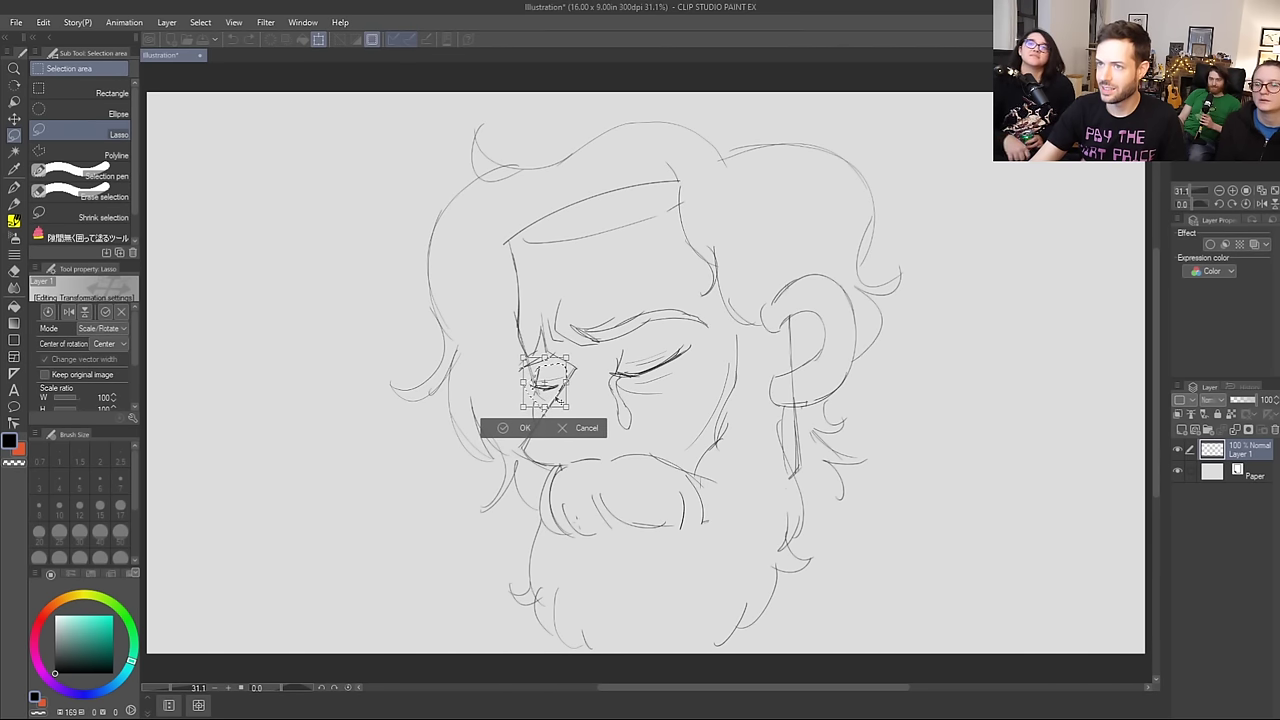
left_click(503, 428)
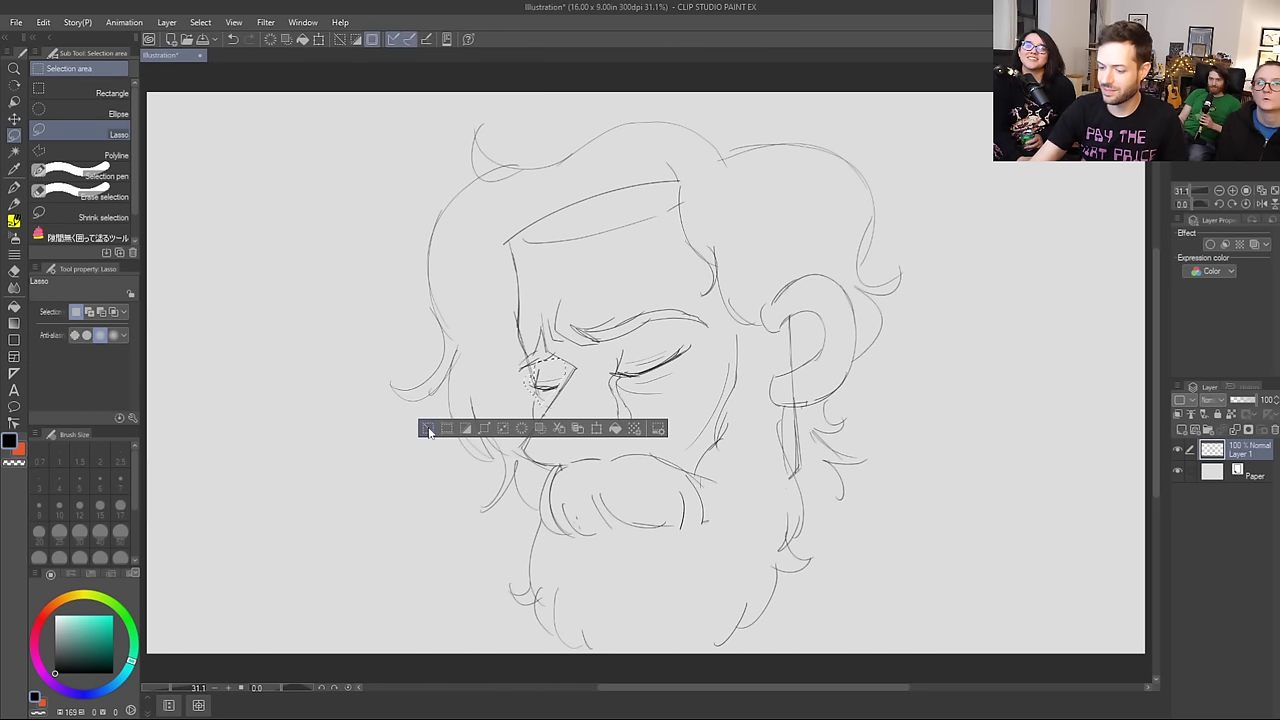
left_click(428, 429)
Step: Sketch the nostril curve above the moustache and erase the stray construction line crossing the earlobe
key("p")
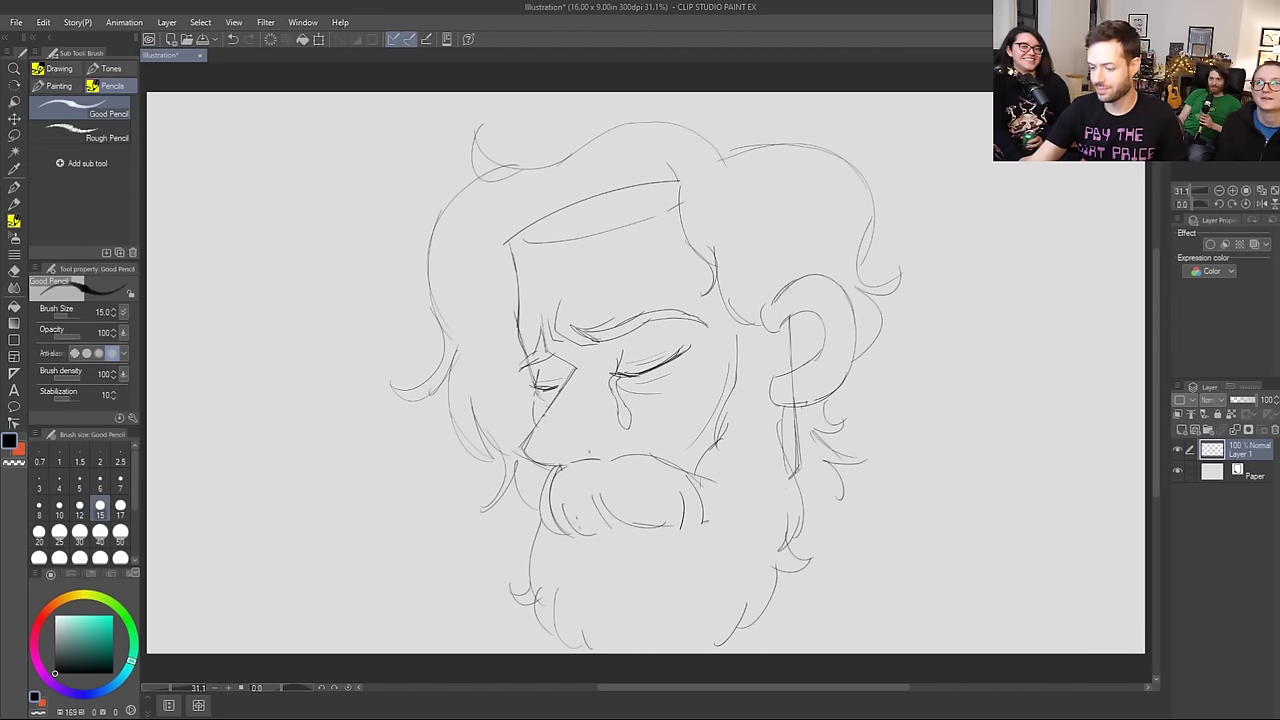
left_click_drag(590, 450, 612, 440)
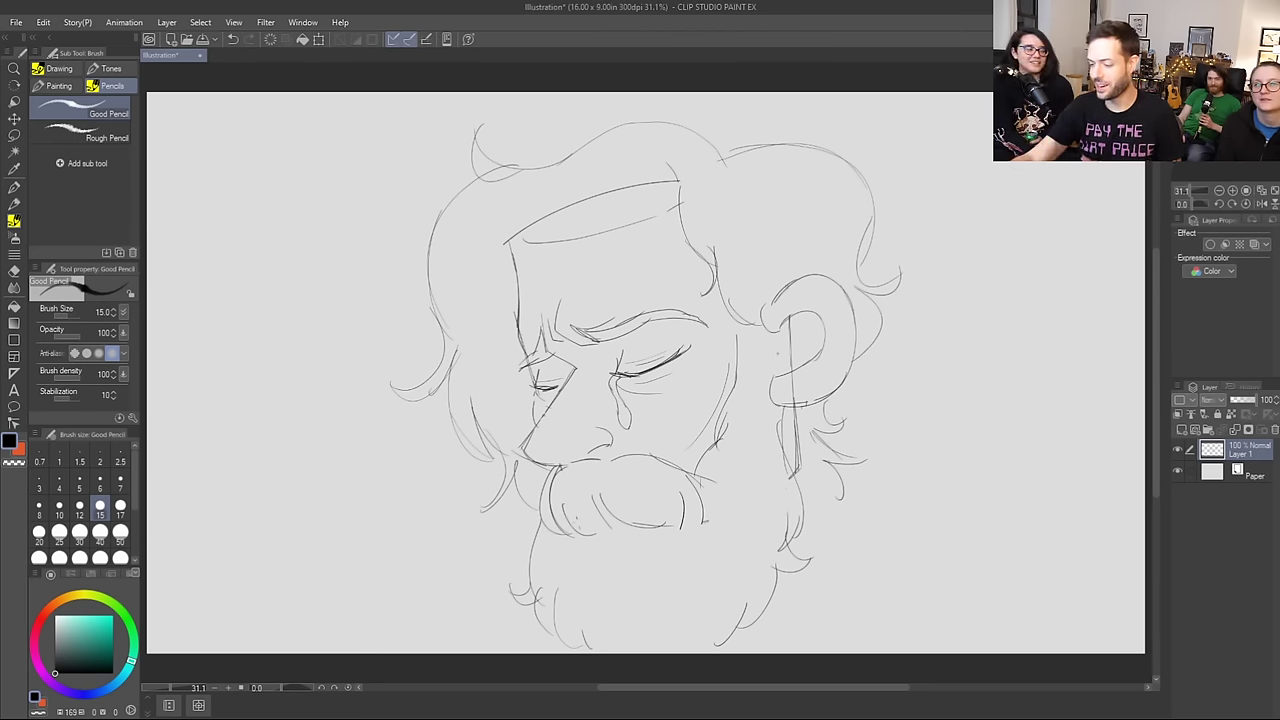
key("e")
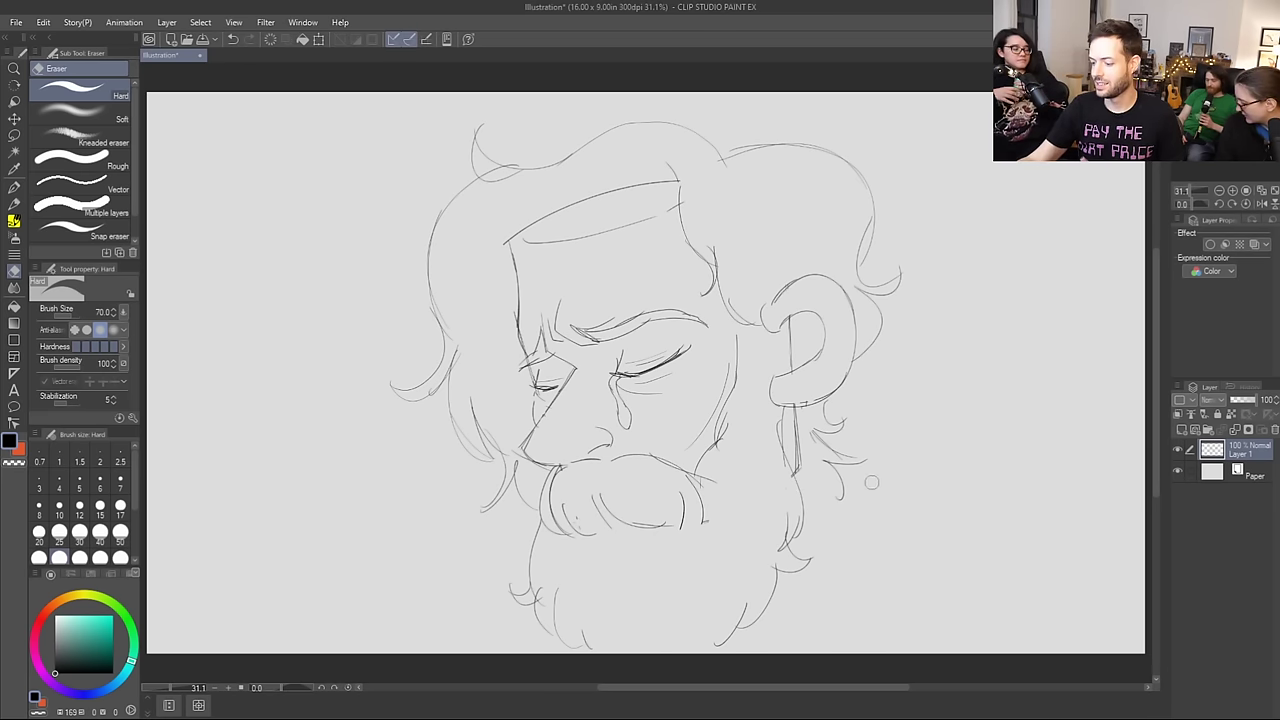
Step: Erase the loose tufts behind the neck and sketch a bent arm resting on its forearm, with a hand beside the beard
key("p")
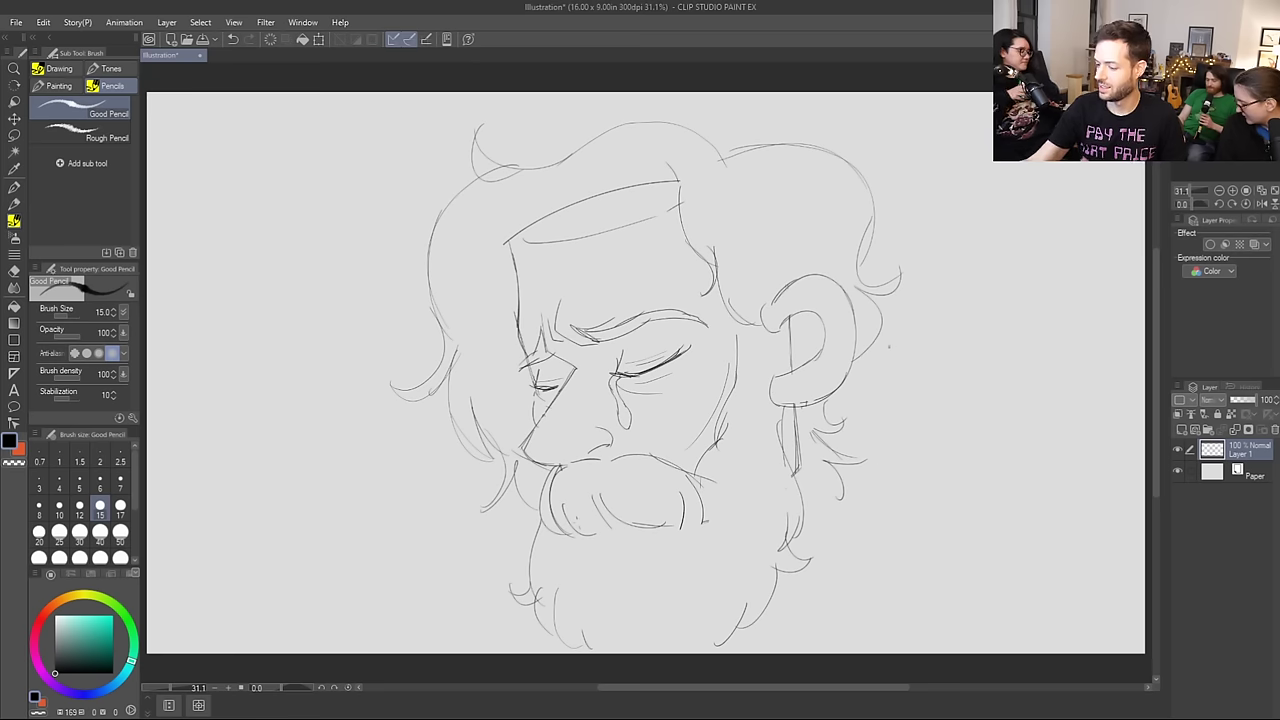
left_click_drag(820, 454, 866, 540)
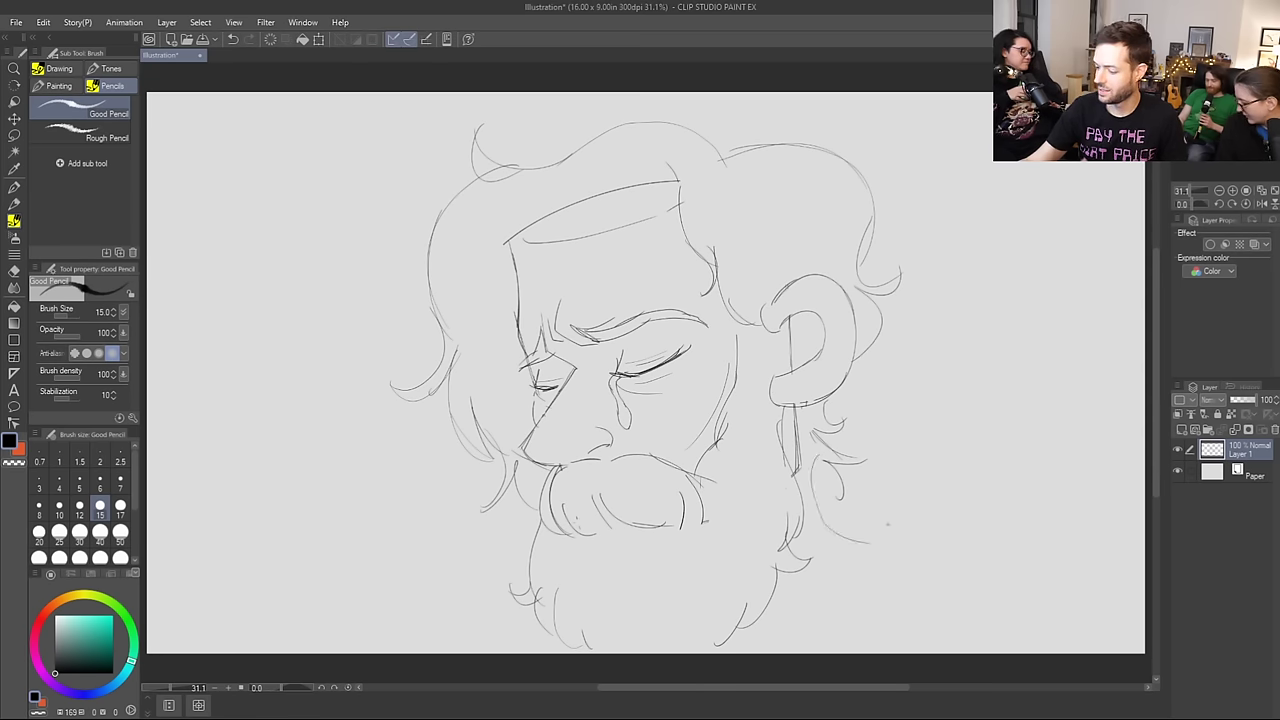
key("ctrl+z")
key("e")
mouse_move(831, 465)
left_mouse_down()
mouse_move(840, 492)
mouse_move(886, 497)
left_mouse_up()
key("p")
mouse_move(832, 452)
left_mouse_down()
mouse_move(868, 544)
mouse_move(836, 594)
mouse_move(872, 547)
left_mouse_up()
left_click_drag(838, 588, 808, 592)
Step: Sketch a small crawling body behind the head, with an arched back, rounded buttocks and a kneeling leg ending in toes
mouse_move(864, 426)
left_mouse_down()
mouse_move(886, 426)
mouse_move(914, 392)
mouse_move(978, 390)
left_mouse_up()
mouse_move(947, 430)
left_mouse_down()
mouse_move(1026, 416)
mouse_move(1032, 450)
mouse_move(984, 522)
left_mouse_up()
key("e")
key("b")
mouse_move(961, 415)
left_mouse_down()
mouse_move(981, 388)
mouse_move(950, 497)
mouse_move(958, 462)
mouse_move(921, 537)
mouse_move(971, 551)
mouse_move(943, 553)
mouse_move(959, 565)
mouse_move(1051, 519)
mouse_move(997, 509)
mouse_move(1052, 493)
mouse_move(1080, 520)
mouse_move(1065, 522)
mouse_move(1068, 489)
left_mouse_up()
left_click_drag(1064, 538, 1087, 542)
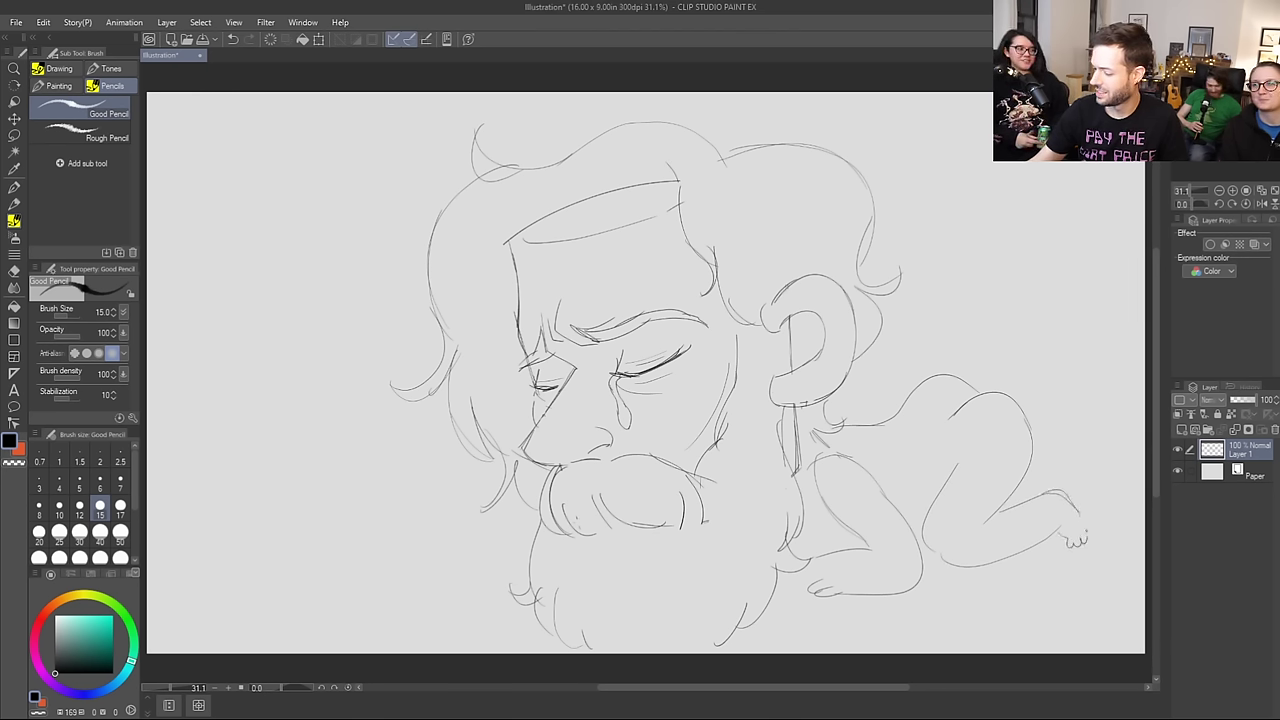
Step: Draw a cloud-shaped puff above the body's rear, and move the whole drawing left to centre it on the canvas
mouse_move(985, 347)
left_mouse_down()
mouse_move(986, 370)
mouse_move(1010, 349)
mouse_move(962, 314)
mouse_move(1020, 267)
mouse_move(1052, 334)
mouse_move(998, 350)
mouse_move(978, 393)
left_mouse_up()
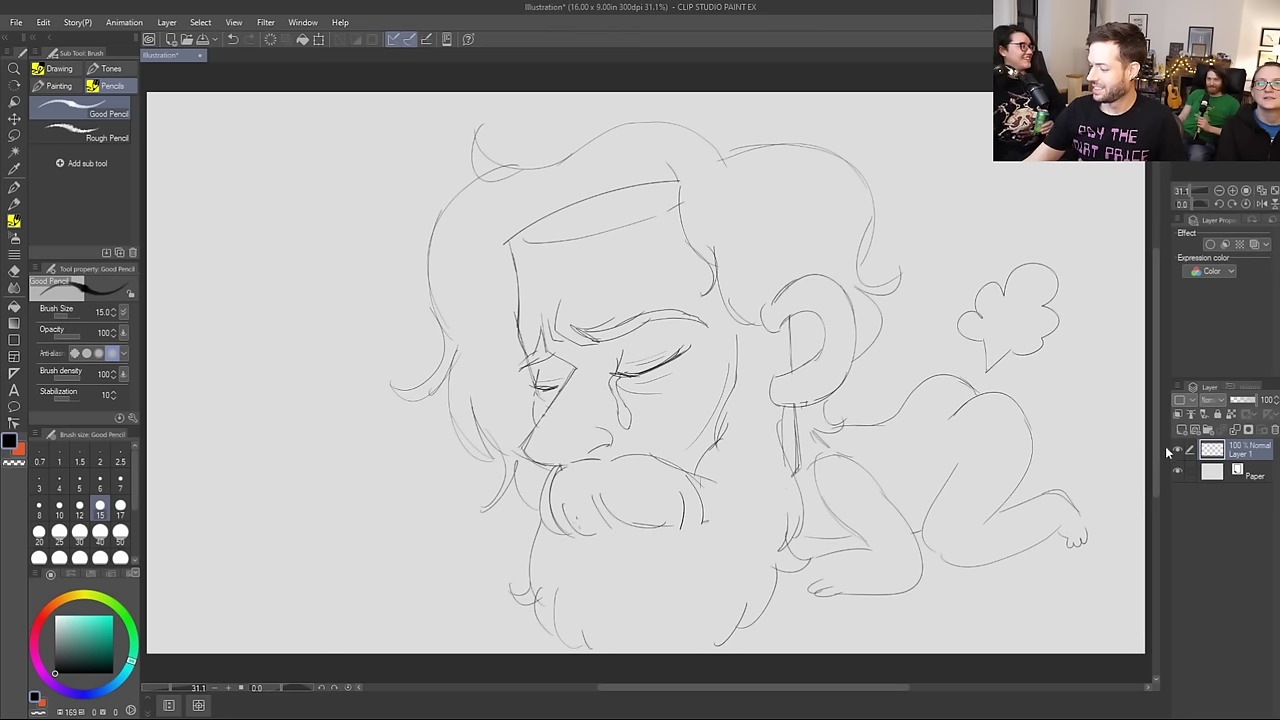
key("k")
left_click_drag(968, 512, 833, 512)
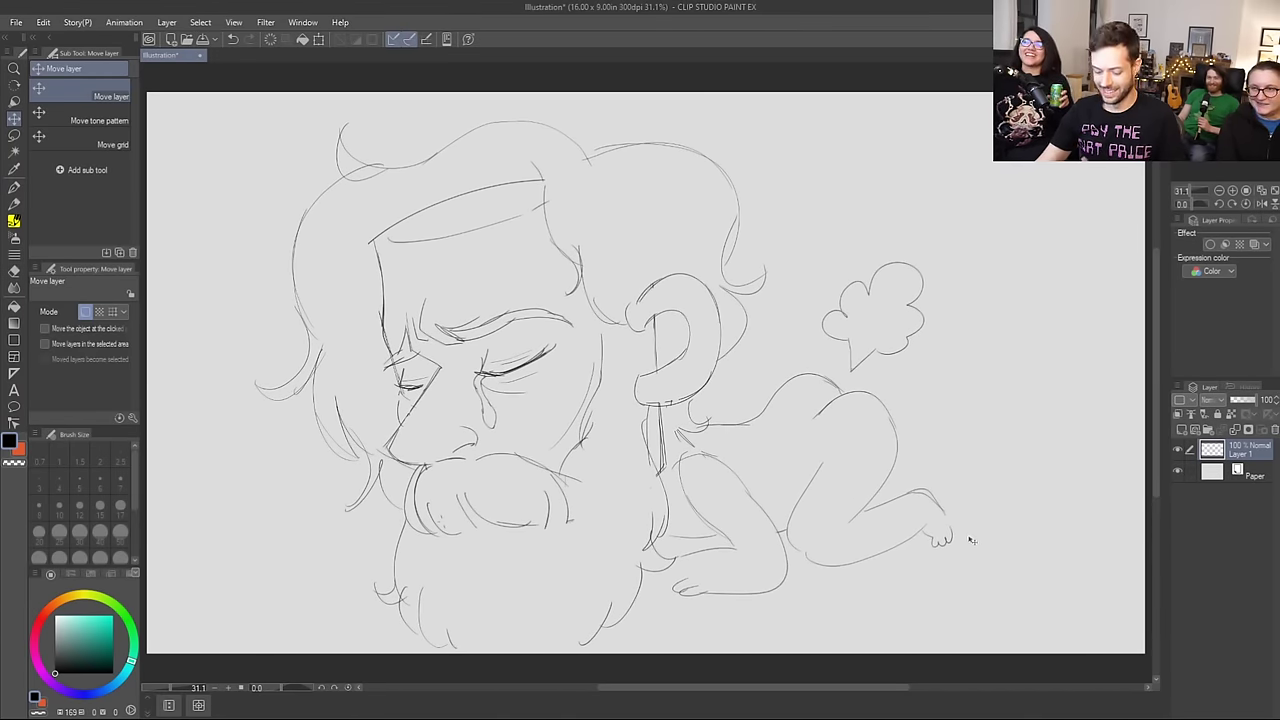
Step: Erase the overshooting line ends at the near eye's outer corner
key("b")
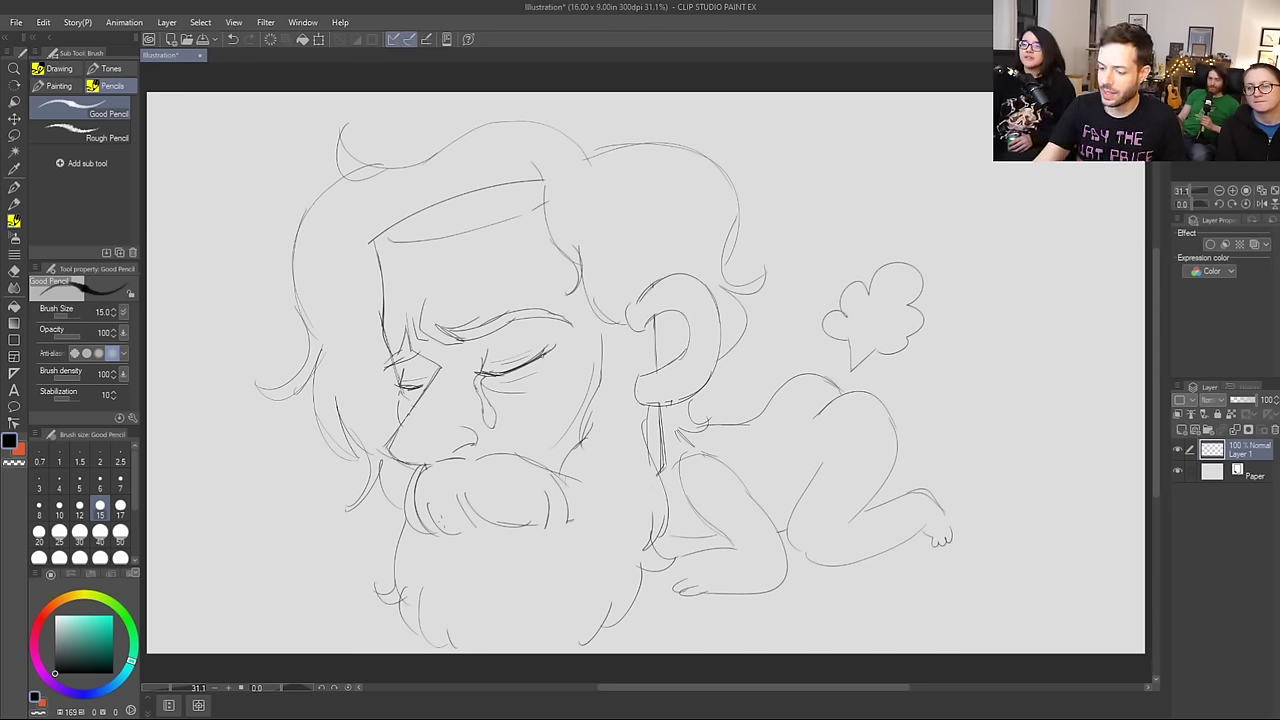
key("e")
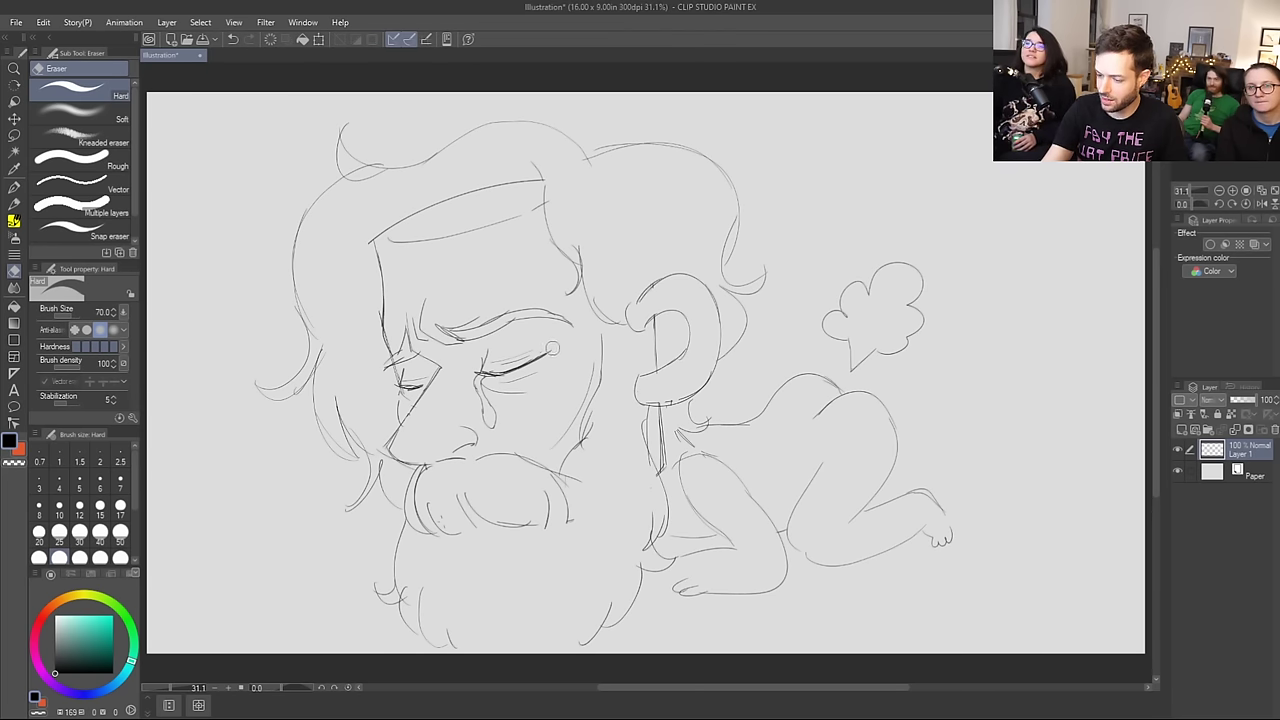
key("p")
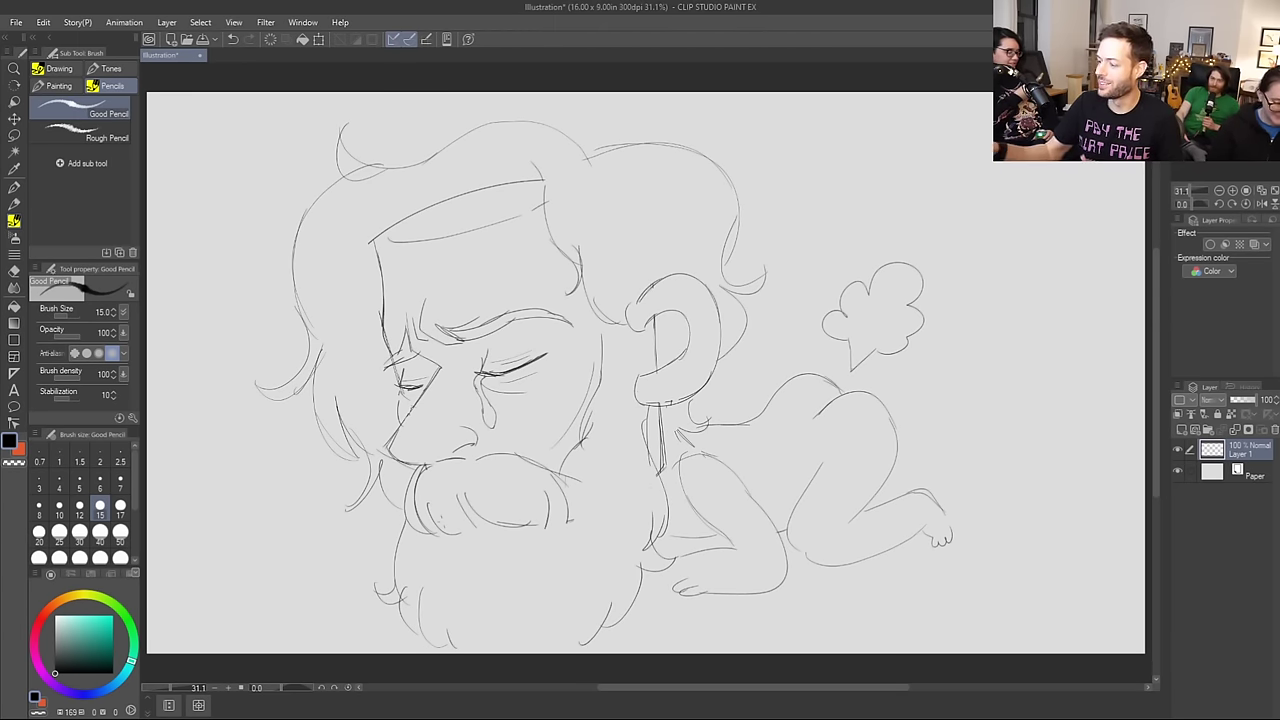
Step: Hide the crying man's layer, add a new layer and sketch a large tilted egg-shaped head outline on it
left_click(1177, 450)
left_click(1182, 426)
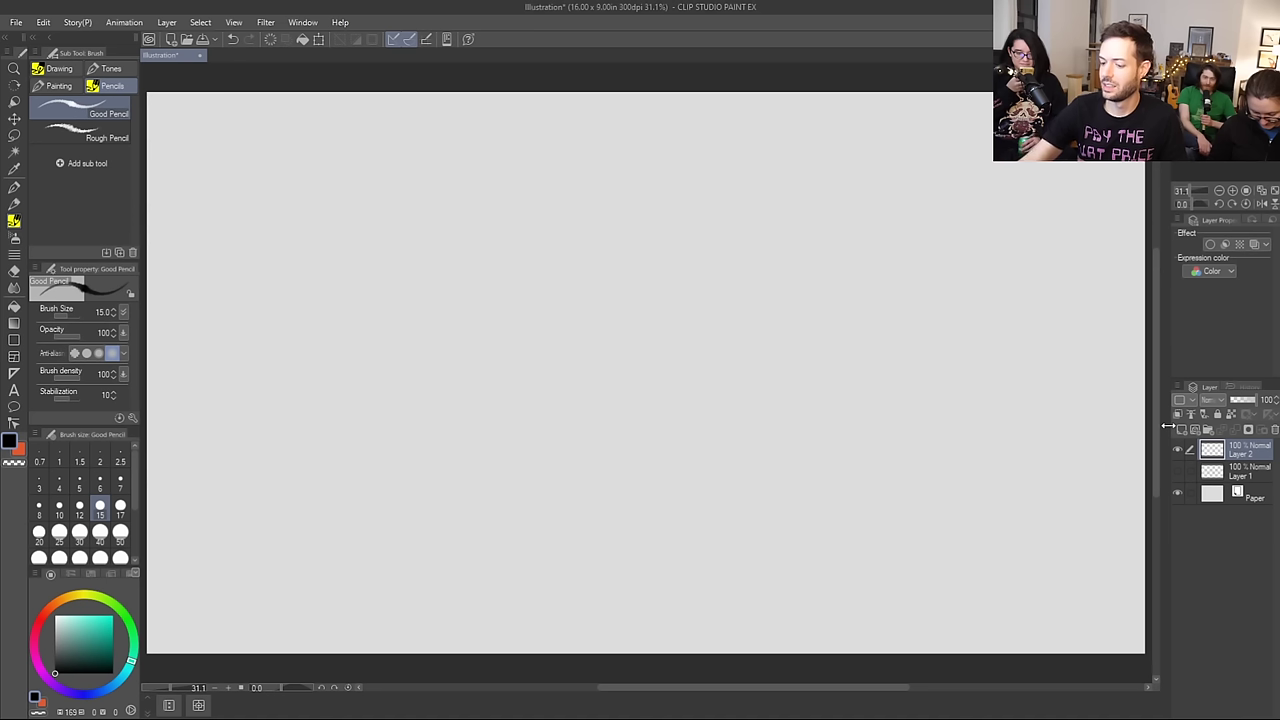
mouse_move(618, 492)
left_mouse_down()
mouse_move(438, 397)
mouse_move(485, 219)
mouse_move(584, 154)
left_mouse_up()
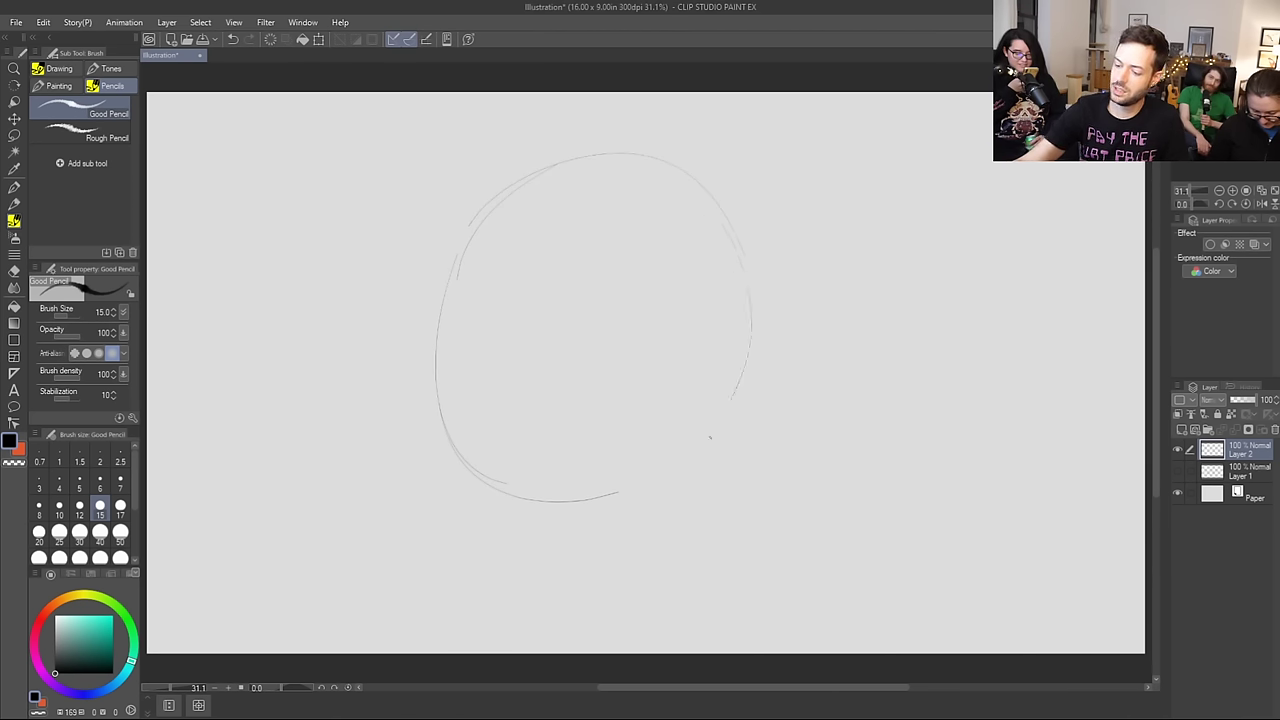
left_click_drag(730, 402, 652, 484)
Step: Draw two narrow slanted eyes with tiny pupils and a small round nose with two nostrils between them
mouse_move(430, 328)
left_mouse_down()
mouse_move(522, 251)
mouse_move(490, 274)
left_mouse_up()
mouse_move(564, 240)
left_mouse_down()
mouse_move(748, 232)
mouse_move(565, 242)
left_mouse_up()
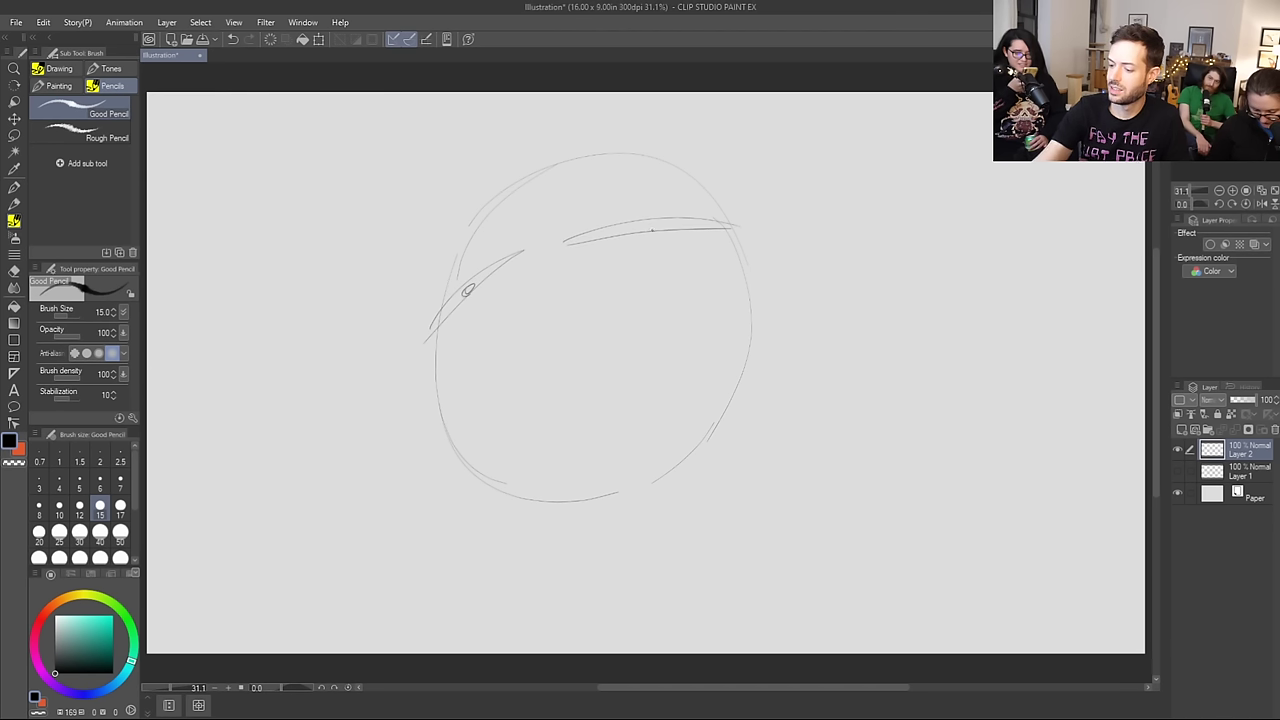
mouse_move(530, 300)
left_mouse_down()
mouse_move(495, 278)
mouse_move(556, 243)
mouse_move(545, 302)
mouse_move(522, 296)
mouse_move(549, 296)
left_mouse_up()
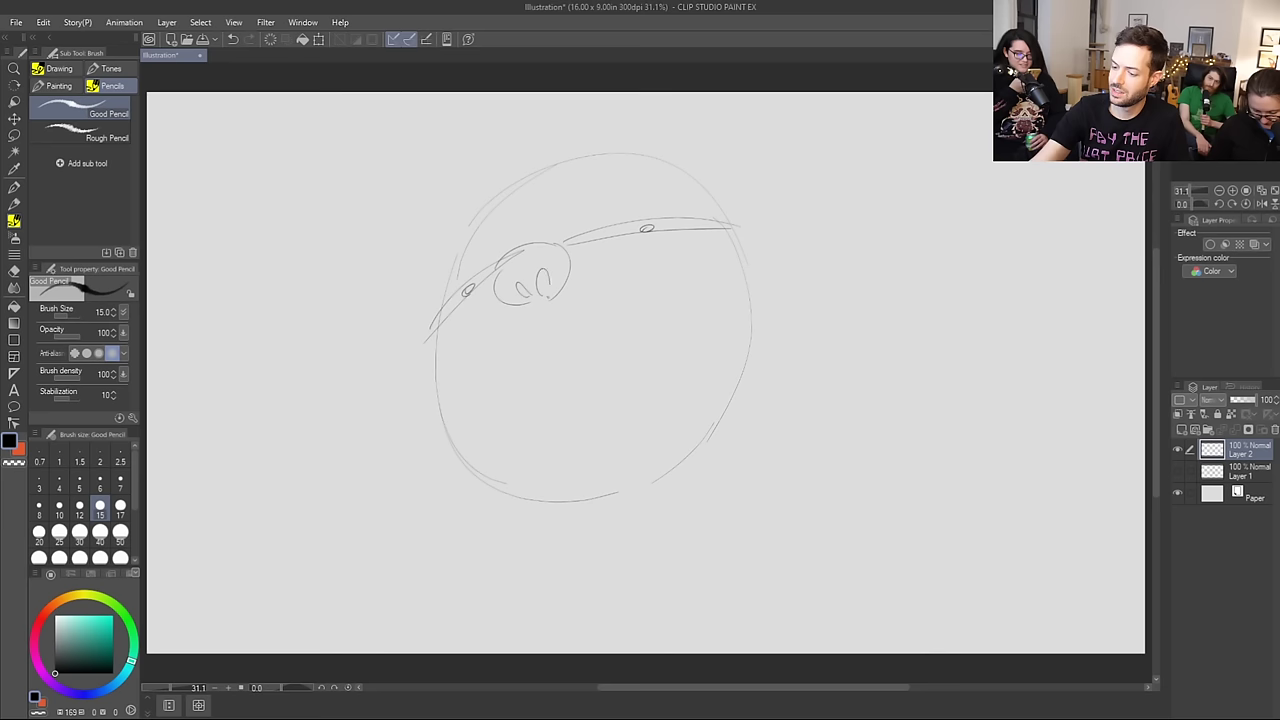
Step: Sketch a huge open mouth below the nose, with a wide curved upper lip, a hanging tooth and a tongue inside
mouse_move(437, 390)
left_mouse_down()
mouse_move(503, 334)
mouse_move(690, 299)
mouse_move(736, 262)
left_mouse_up()
mouse_move(446, 342)
left_mouse_down()
mouse_move(472, 429)
mouse_move(575, 541)
mouse_move(655, 482)
mouse_move(683, 304)
left_mouse_up()
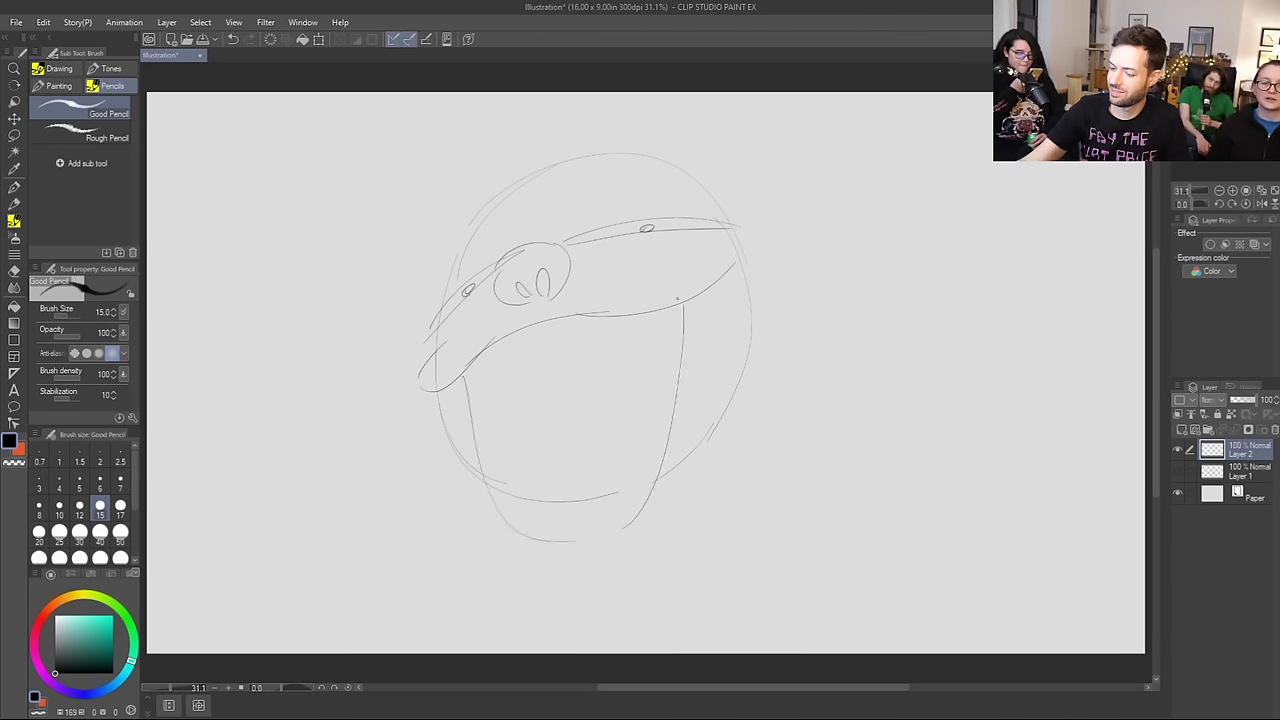
mouse_move(480, 356)
left_mouse_down()
mouse_move(500, 401)
mouse_move(527, 372)
mouse_move(680, 337)
left_mouse_up()
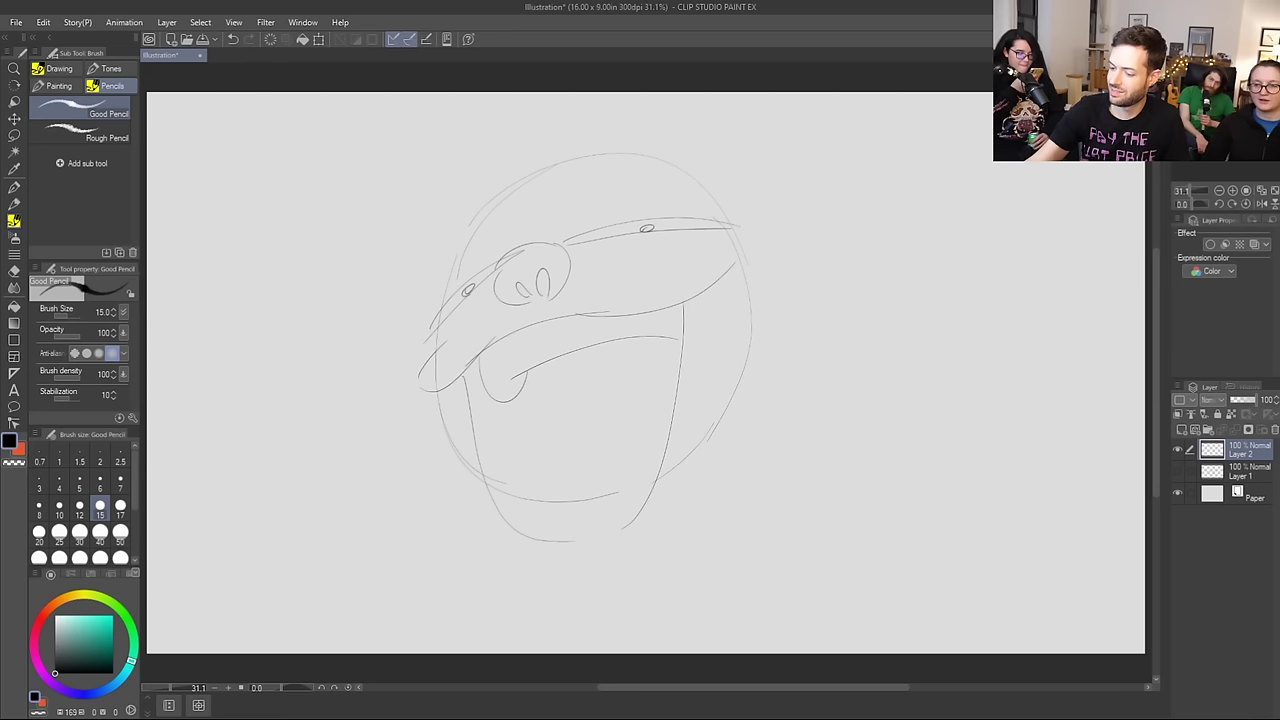
left_click_drag(527, 538, 660, 455)
mouse_move(668, 377)
left_mouse_down()
mouse_move(540, 425)
mouse_move(667, 405)
left_mouse_up()
Step: Outline the long jaw around the mouth and draw two raised, rounded eyebrows above the eyes
mouse_move(440, 388)
left_mouse_down()
mouse_move(544, 578)
mouse_move(712, 512)
mouse_move(757, 318)
left_mouse_up()
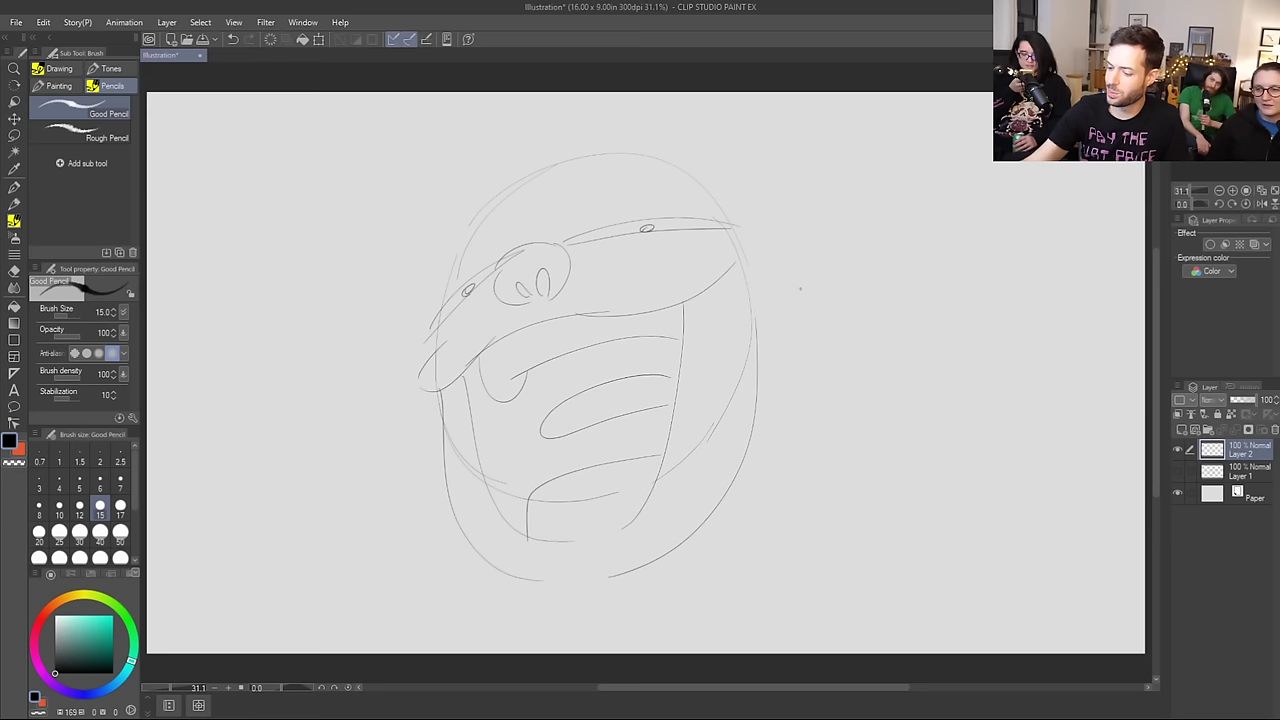
mouse_move(500, 262)
left_mouse_down()
mouse_move(440, 268)
mouse_move(500, 250)
mouse_move(652, 145)
mouse_move(645, 222)
left_mouse_up()
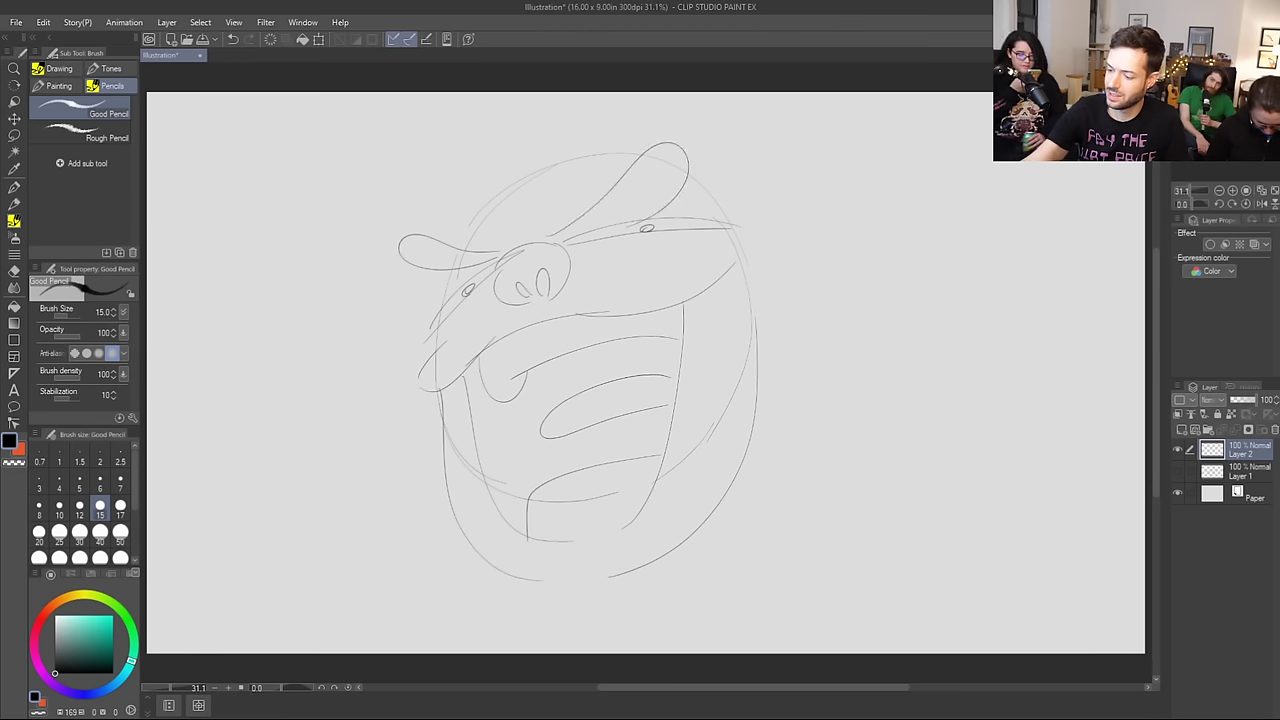
Step: Draw a large round near ear with an inner curve, and add three hair tufts and the back of the skull
mouse_move(757, 325)
left_mouse_down()
mouse_move(843, 280)
mouse_move(770, 378)
mouse_move(868, 310)
mouse_move(815, 388)
mouse_move(770, 305)
left_mouse_up()
key("ctrl+z")
mouse_move(861, 309)
left_mouse_down()
mouse_move(772, 352)
mouse_move(806, 340)
left_mouse_up()
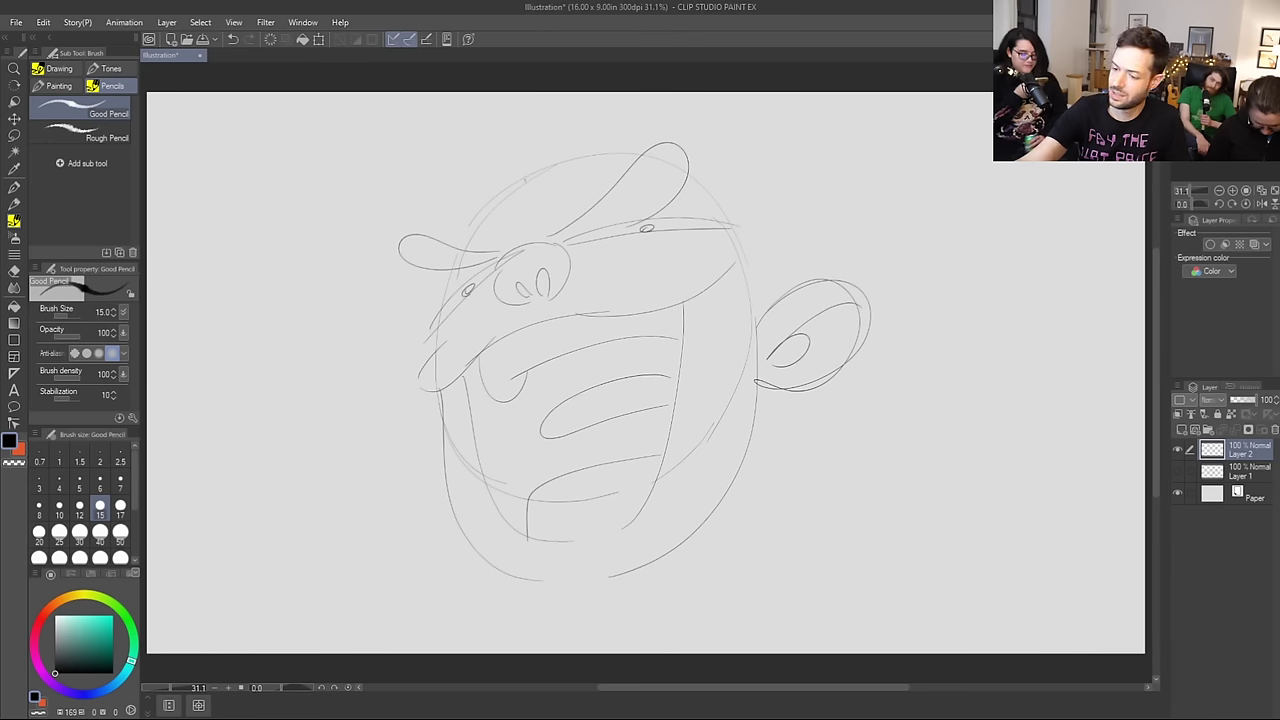
mouse_move(524, 182)
left_mouse_down()
mouse_move(543, 92)
mouse_move(554, 162)
mouse_move(590, 158)
left_mouse_up()
left_click_drag(728, 202, 772, 302)
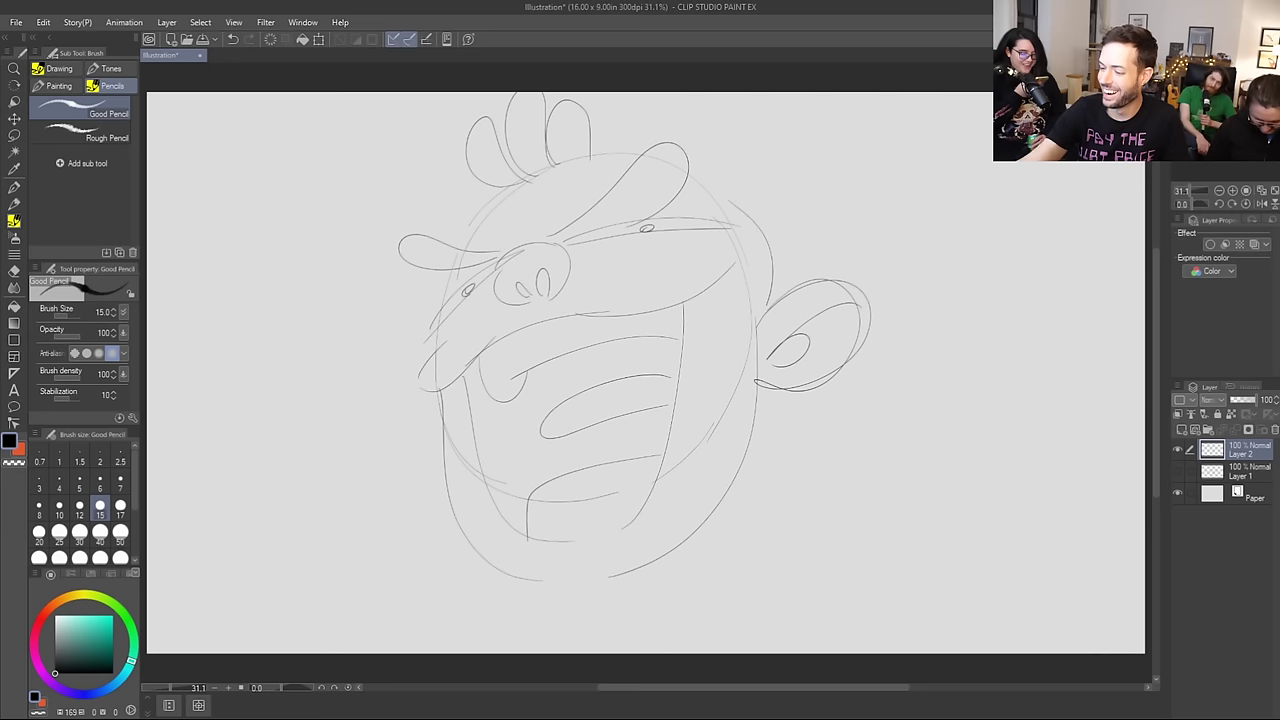
Step: Sketch the neck below the jaw and a high, rounded shoulder line beside the head
left_click_drag(756, 383, 738, 495)
left_click_drag(733, 548, 733, 569)
key("ctrl+z")
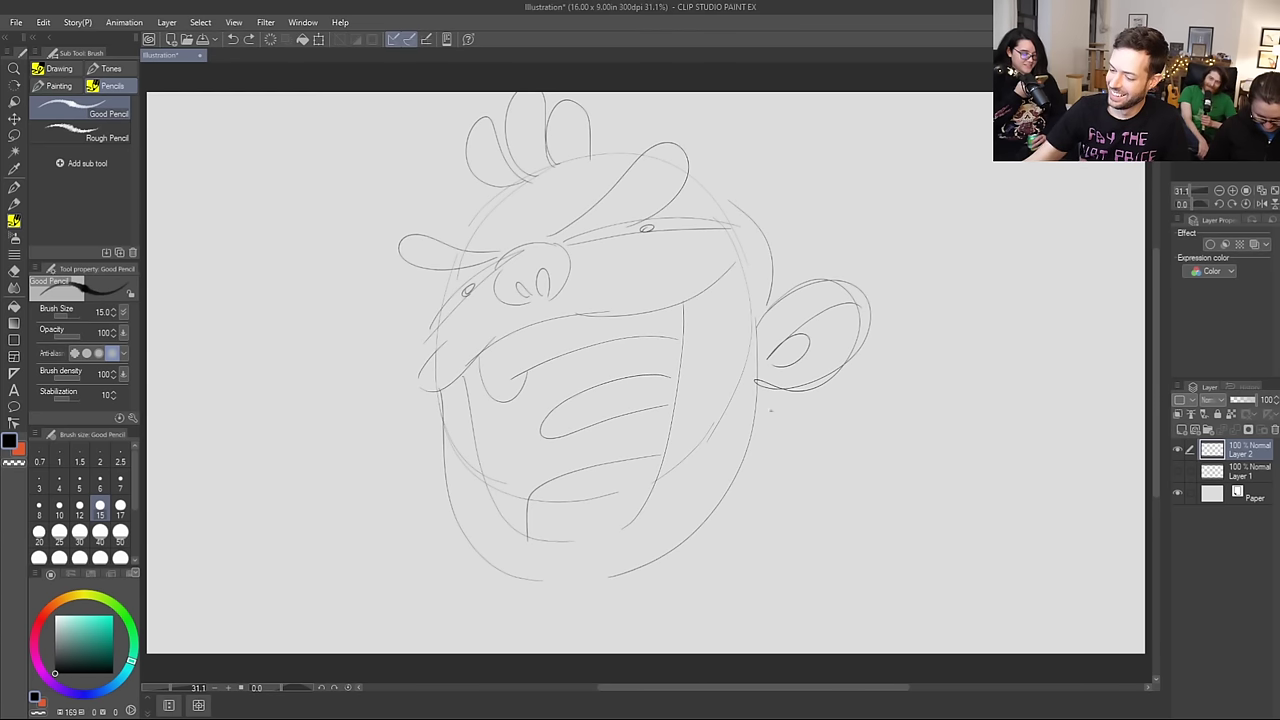
left_click_drag(762, 379, 747, 600)
left_click_drag(532, 578, 568, 648)
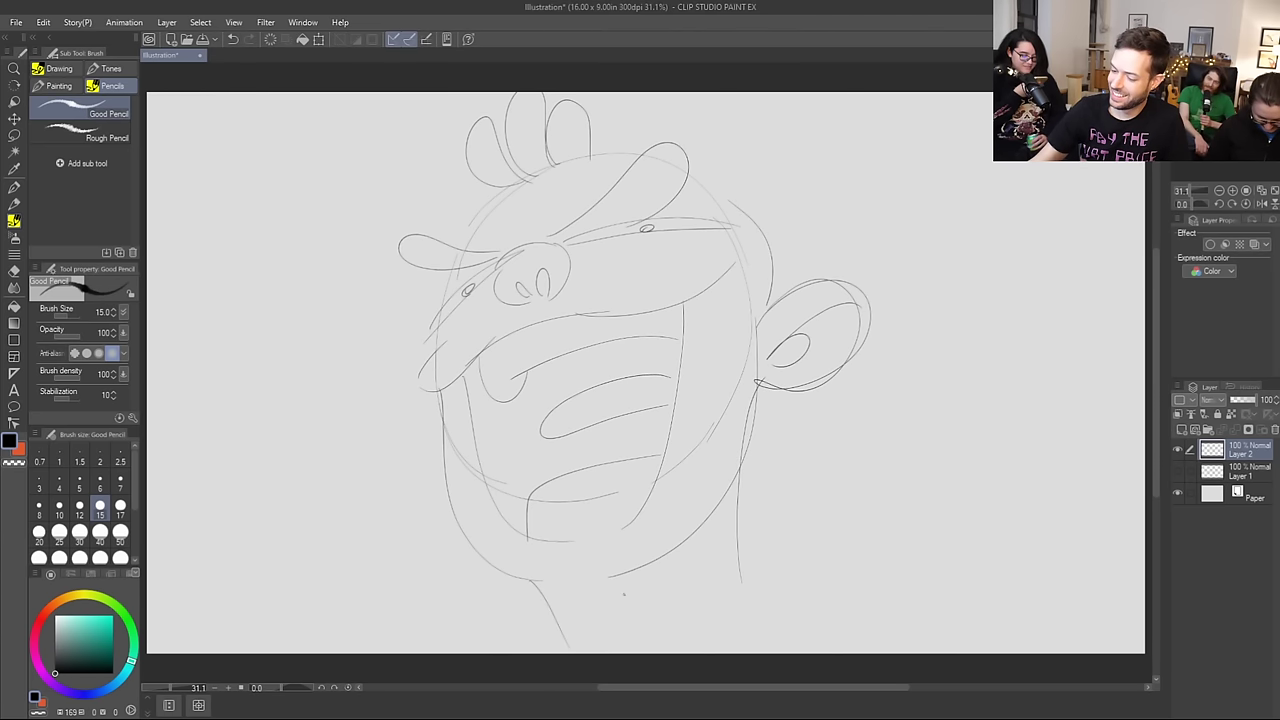
mouse_move(748, 584)
left_mouse_down()
mouse_move(853, 505)
mouse_move(1041, 570)
mouse_move(1048, 628)
left_mouse_up()
left_click_drag(565, 641, 538, 652)
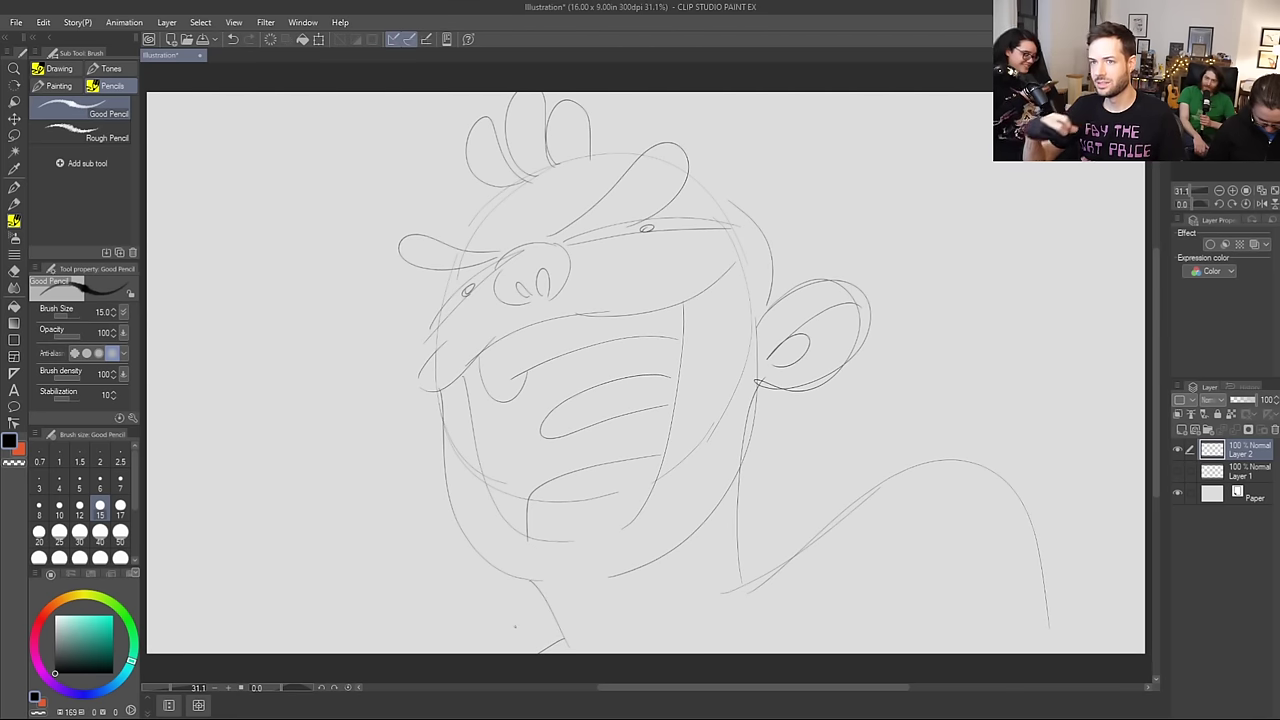
Step: Draw a round far ear with an inner curve beside the jaw
mouse_move(441, 453)
left_mouse_down()
mouse_move(382, 439)
mouse_move(420, 380)
left_mouse_up()
key("ctrl+z")
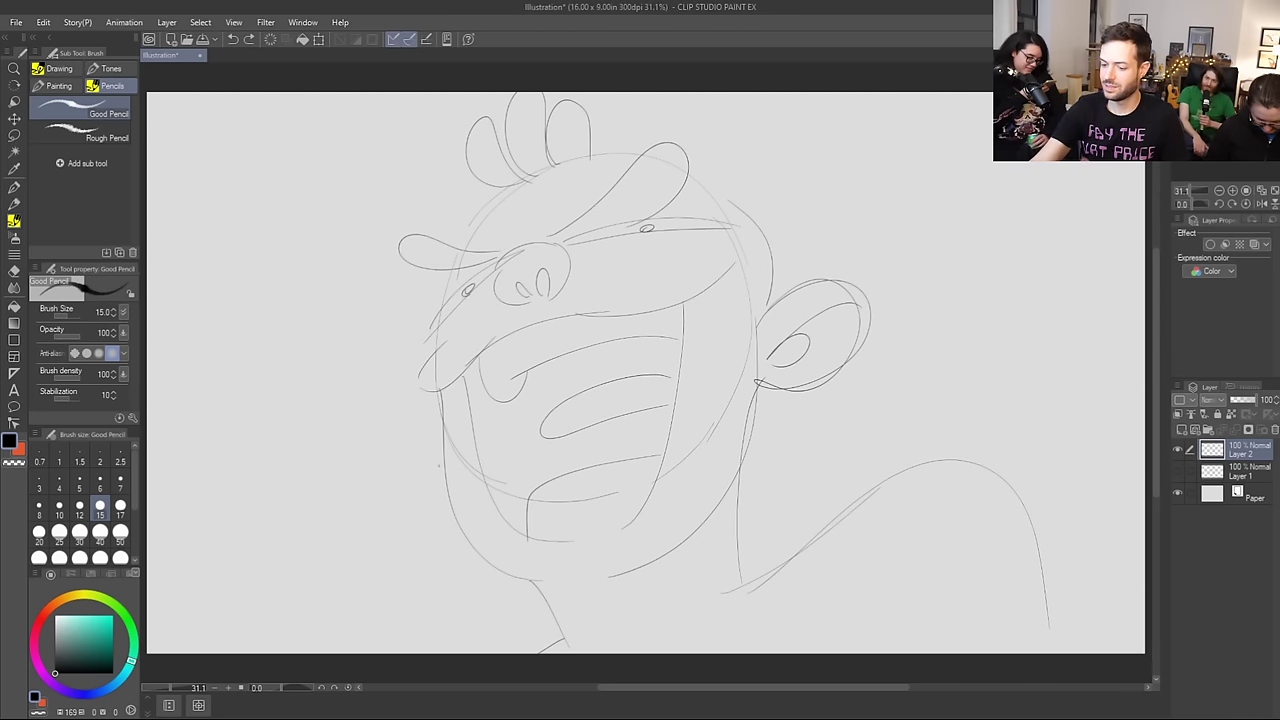
mouse_move(443, 473)
left_mouse_down()
mouse_move(438, 391)
mouse_move(440, 462)
left_mouse_up()
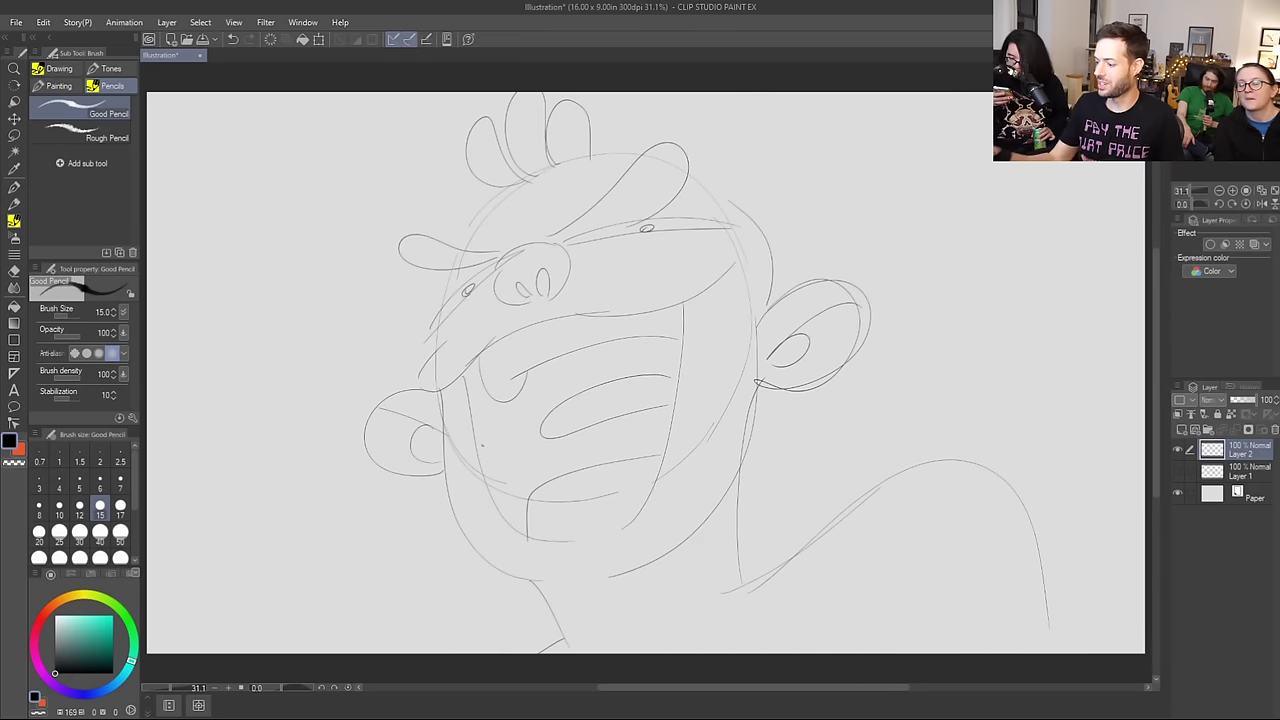
Step: Hide the big-mouthed head, add a new layer and sketch a tilted bread slice's front edge and domed, rounded top crust
left_click(1177, 449)
left_click(1180, 413)
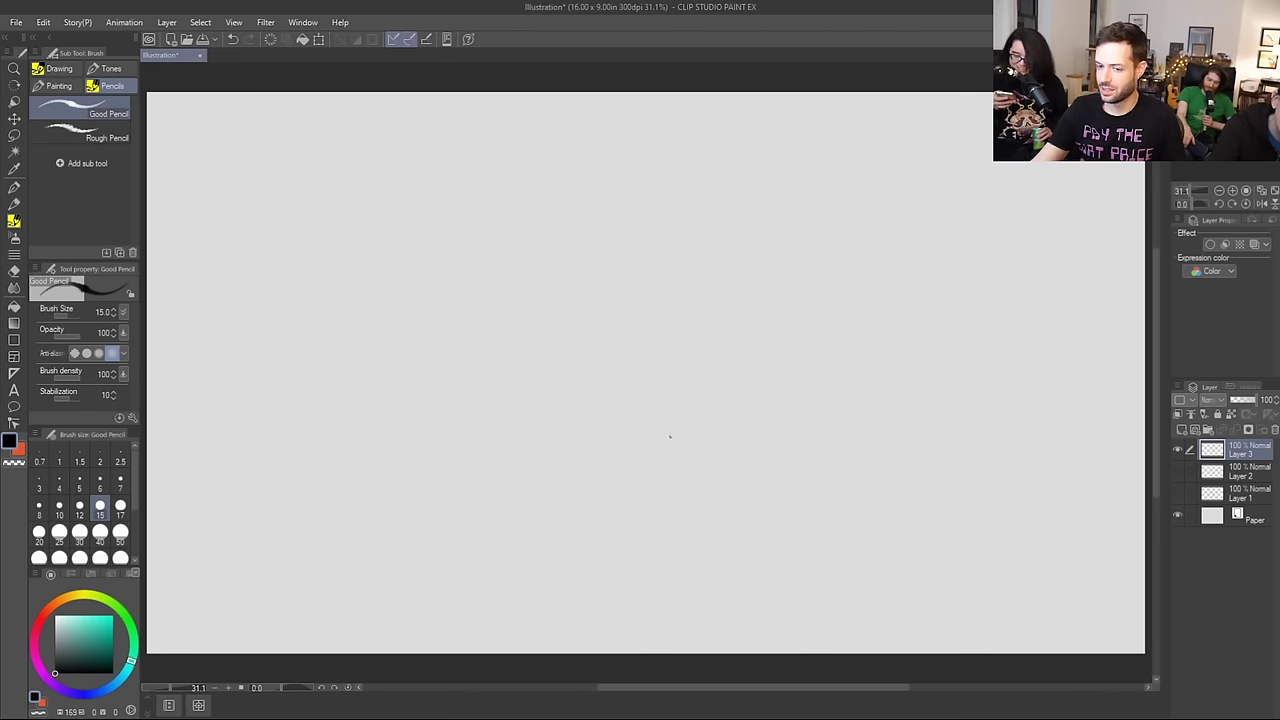
left_click_drag(683, 442, 669, 309)
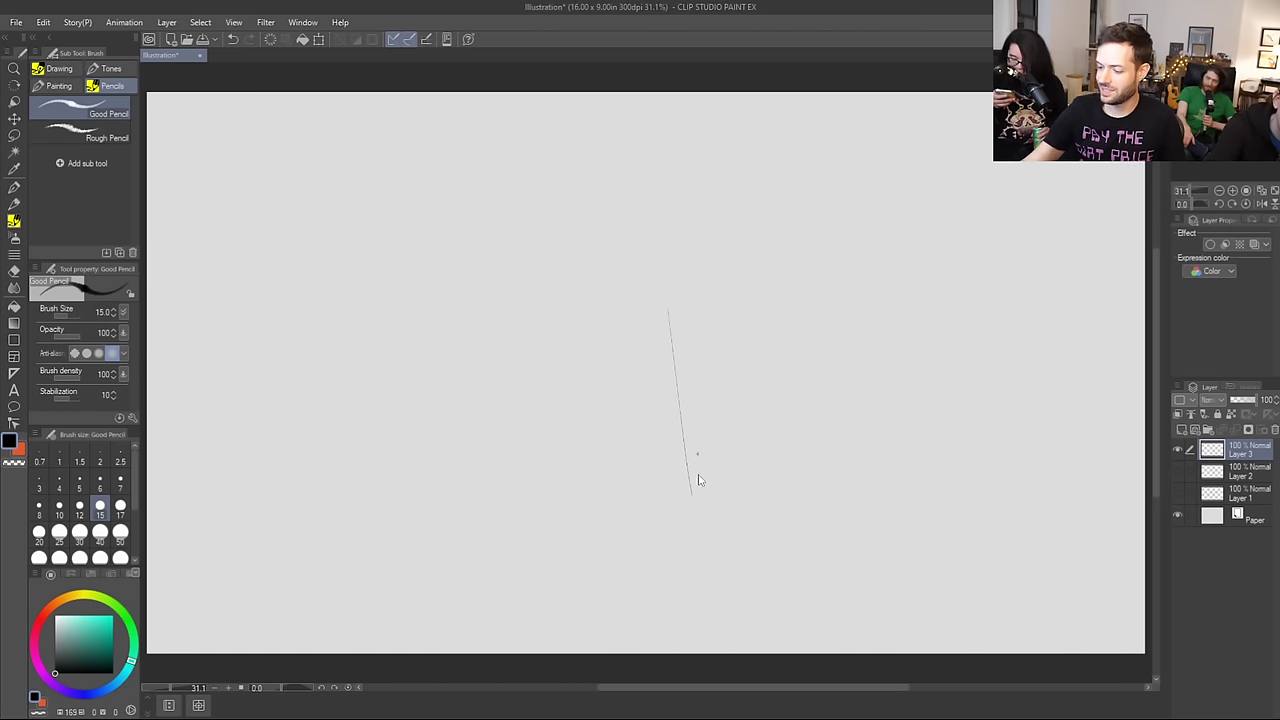
key("ctrl+z")
left_click_drag(701, 512, 660, 277)
key("ctrl+z")
mouse_move(702, 514)
left_mouse_down()
mouse_move(674, 326)
mouse_move(646, 288)
mouse_move(692, 226)
mouse_move(794, 157)
mouse_move(870, 130)
mouse_move(902, 148)
mouse_move(910, 236)
left_mouse_up()
left_click_drag(918, 178, 886, 233)
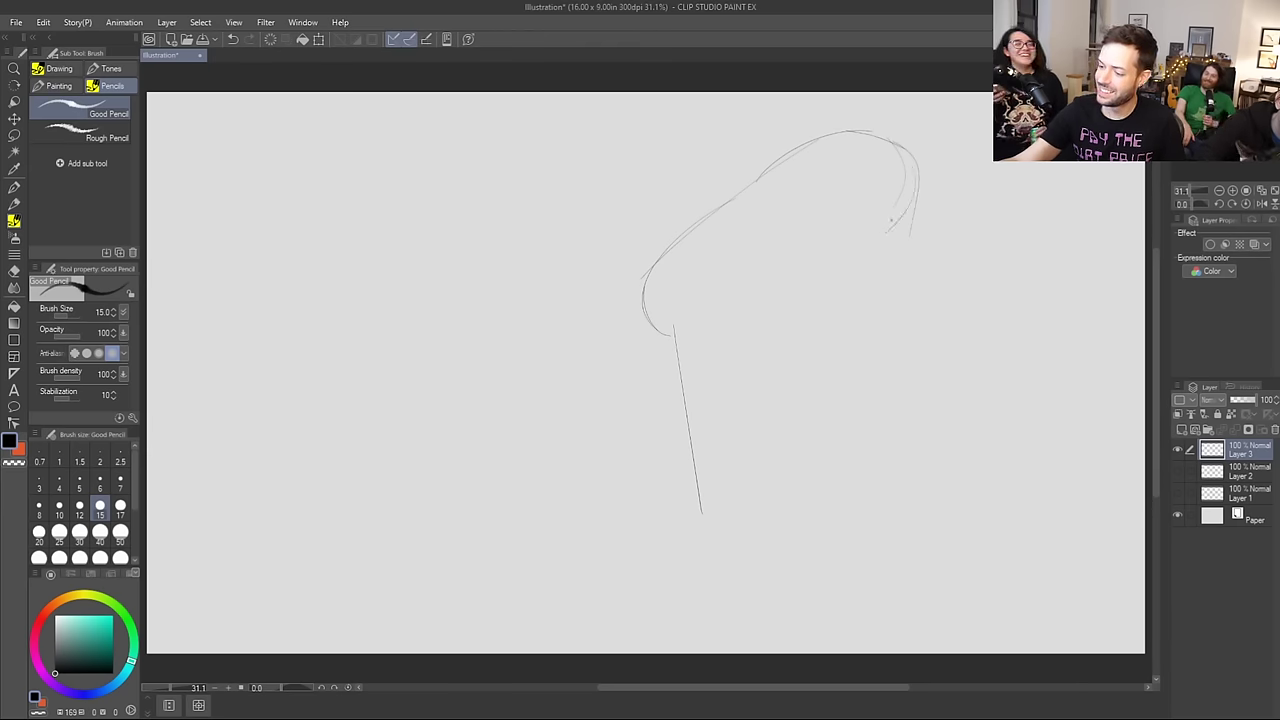
left_click_drag(836, 133, 828, 234)
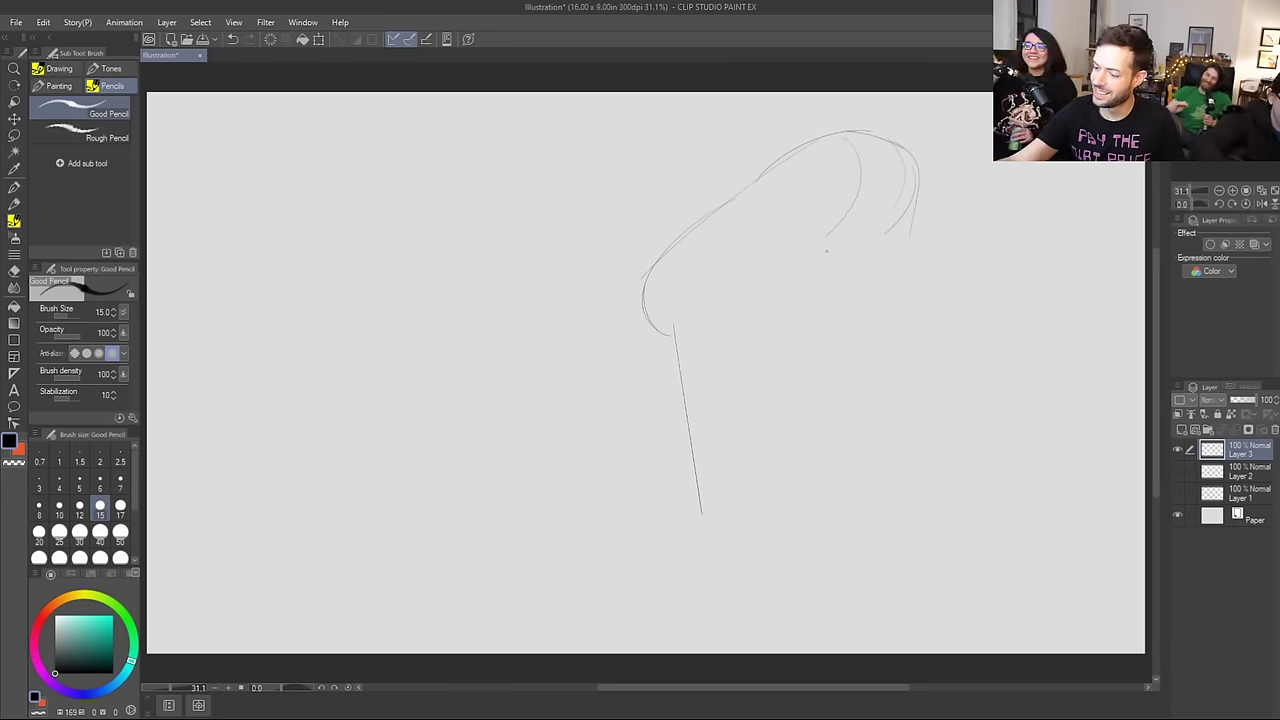
Step: Draw the bread slice's long side edges down from the crust and close its thickness with slanted bottom edges
left_click_drag(842, 380, 855, 474)
key("ctrl+z")
left_click_drag(829, 235, 874, 501)
left_click_drag(886, 234, 916, 352)
mouse_move(700, 508)
left_mouse_down()
mouse_move(702, 550)
mouse_move(950, 506)
left_mouse_up()
key("ctrl+z")
left_click_drag(705, 549, 800, 519)
left_click_drag(880, 493, 955, 501)
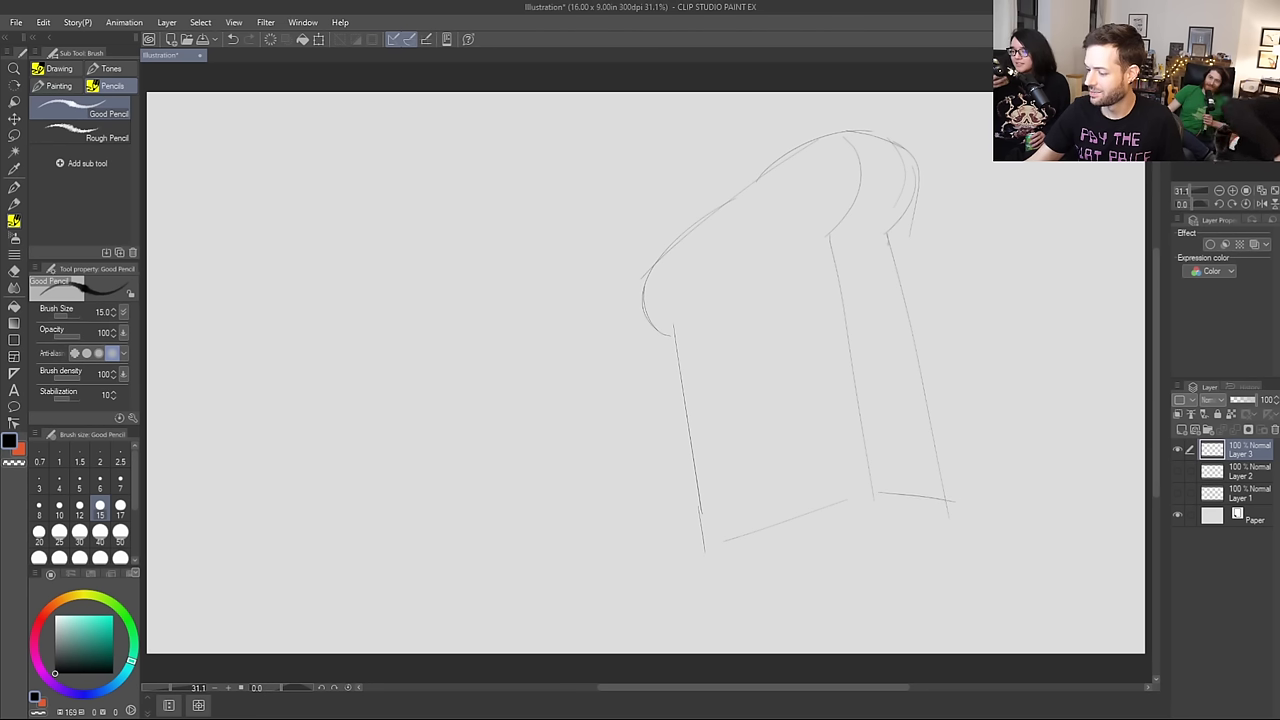
mouse_move(704, 549)
left_mouse_down()
mouse_move(752, 559)
mouse_move(925, 522)
left_mouse_up()
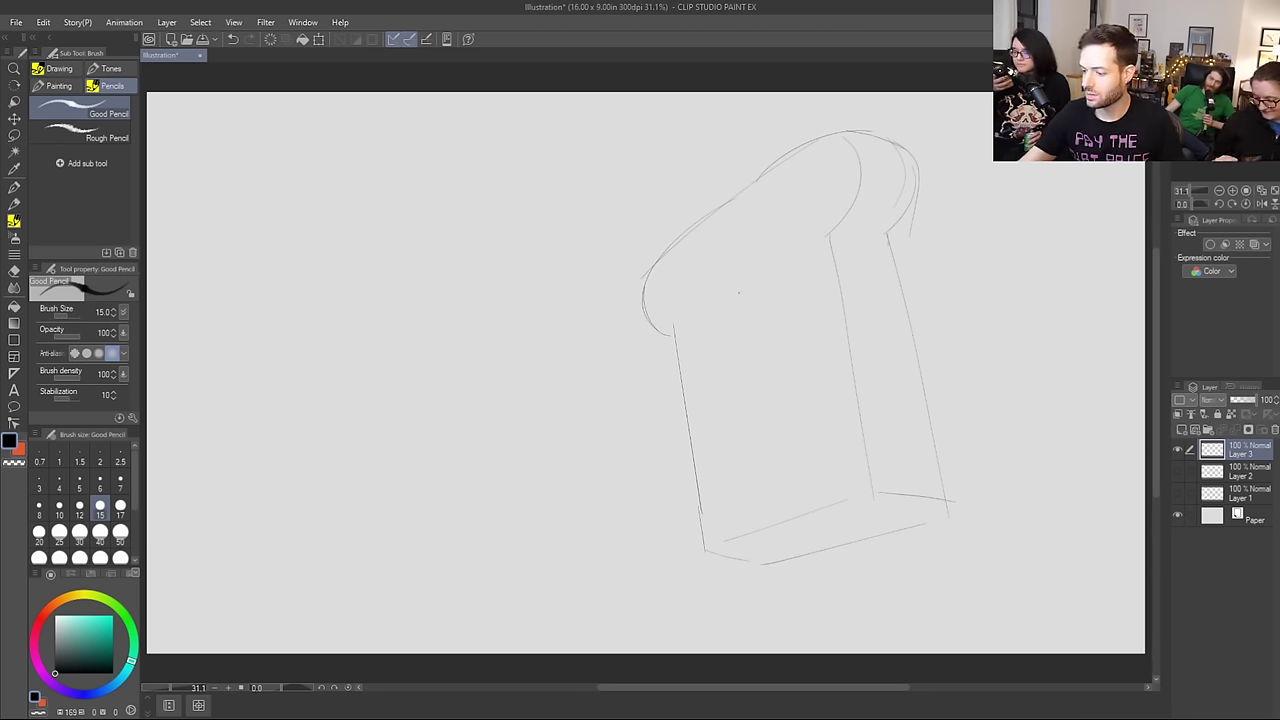
Step: Draw a large bulbous nose with a curled nostril over the slice's front edge, and erase the edge line inside it
left_click_drag(719, 335, 686, 388)
key("ctrl+z")
mouse_move(718, 337)
left_mouse_down()
mouse_move(694, 394)
mouse_move(692, 347)
mouse_move(696, 450)
mouse_move(743, 371)
mouse_move(758, 409)
mouse_move(768, 379)
mouse_move(691, 441)
left_mouse_up()
key("e")
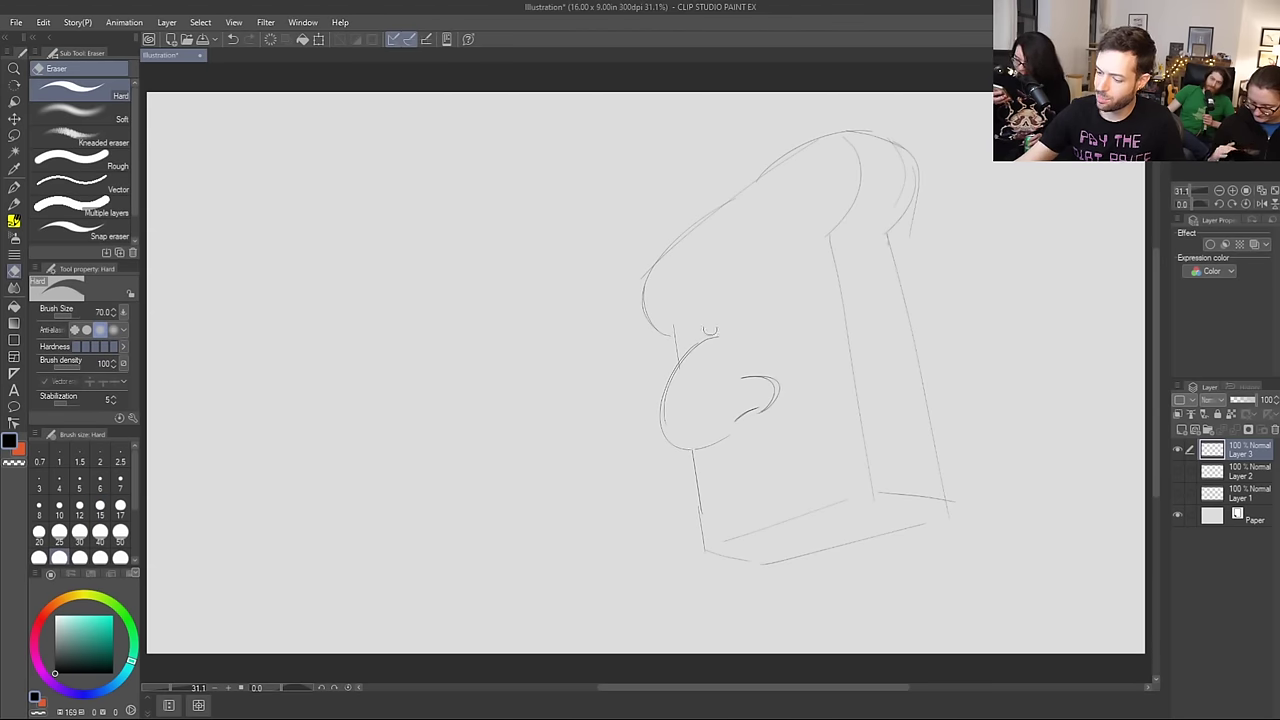
key("b")
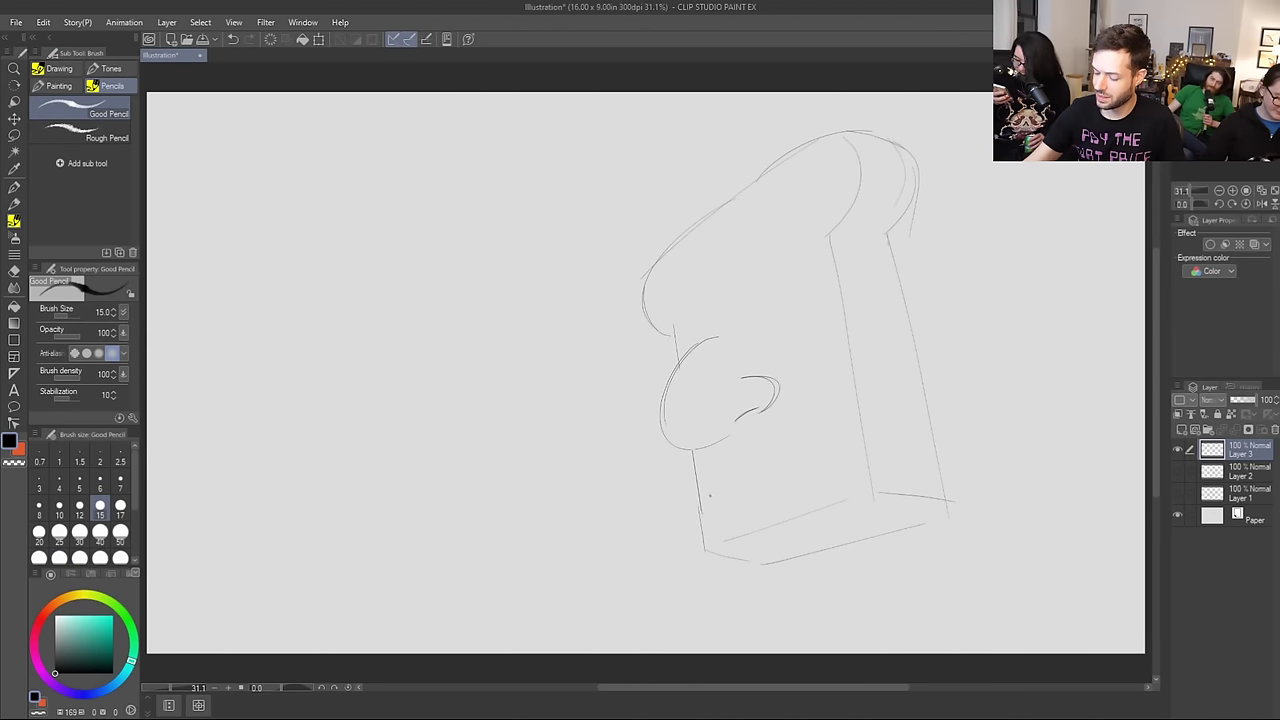
Step: Sketch two hands with fingers raised below the nose, each joined to a curved, bent arm
mouse_move(688, 533)
left_mouse_down()
mouse_move(704, 470)
mouse_move(710, 488)
mouse_move(718, 478)
left_mouse_up()
mouse_move(719, 466)
left_mouse_down()
mouse_move(720, 490)
mouse_move(738, 468)
mouse_move(780, 544)
left_mouse_up()
left_click_drag(742, 493, 752, 454)
mouse_move(756, 455)
left_mouse_down()
mouse_move(765, 476)
mouse_move(758, 452)
mouse_move(794, 486)
left_mouse_up()
mouse_move(898, 420)
left_mouse_down()
mouse_move(872, 504)
mouse_move(832, 514)
mouse_move(879, 424)
mouse_move(921, 460)
mouse_move(815, 567)
left_mouse_up()
key("ctrl+z")
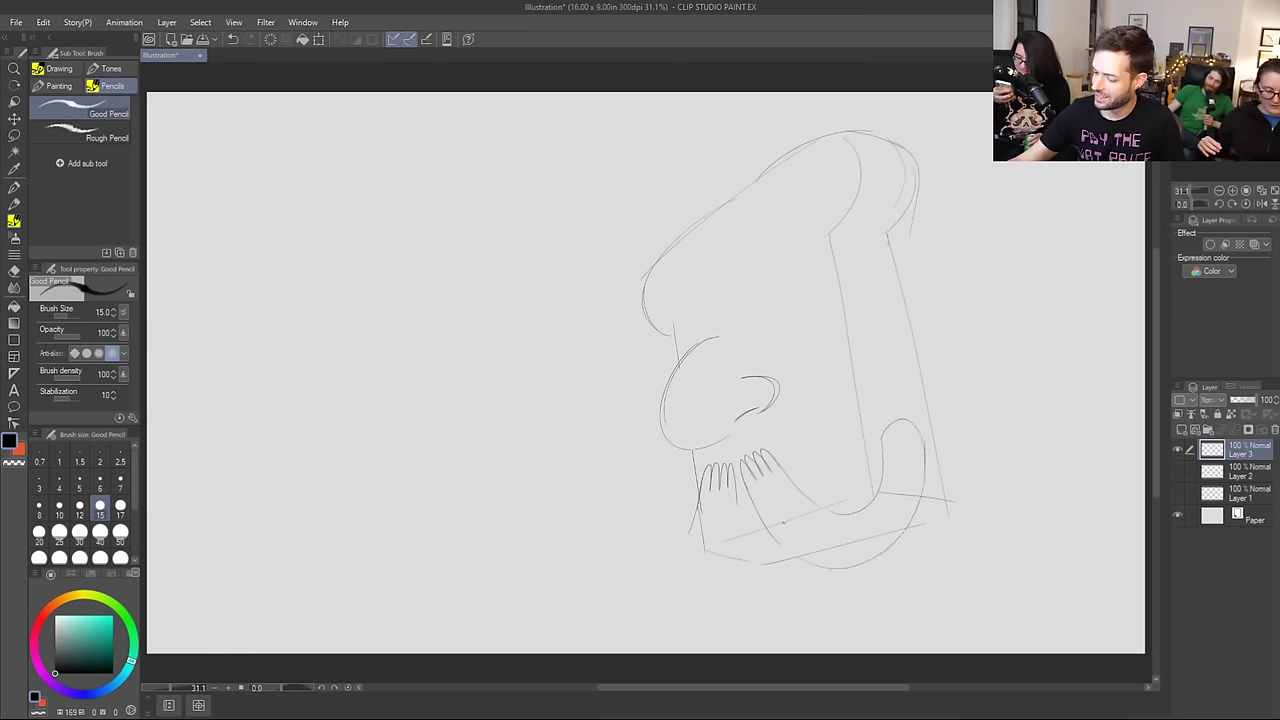
mouse_move(736, 550)
left_mouse_down()
mouse_move(667, 548)
mouse_move(690, 494)
left_mouse_up()
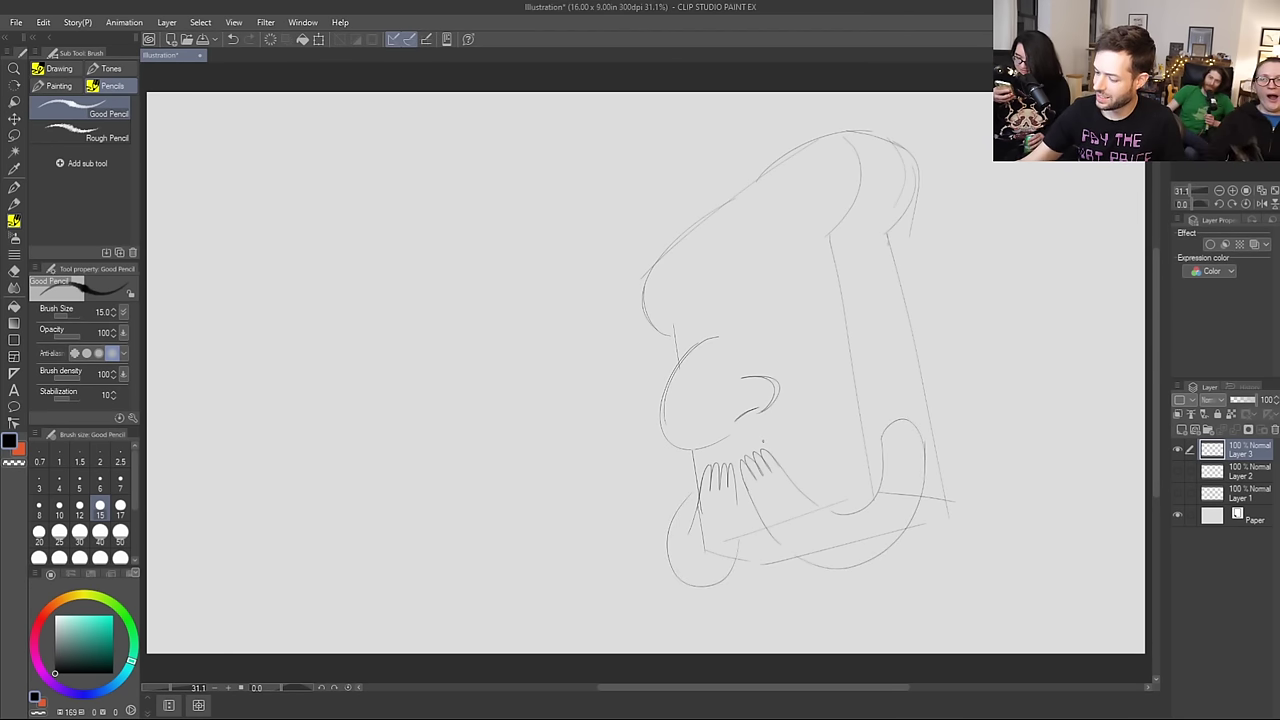
Step: Erase the bread's bottom lines where they cross the arms, and redraw the forearm edges
key("e")
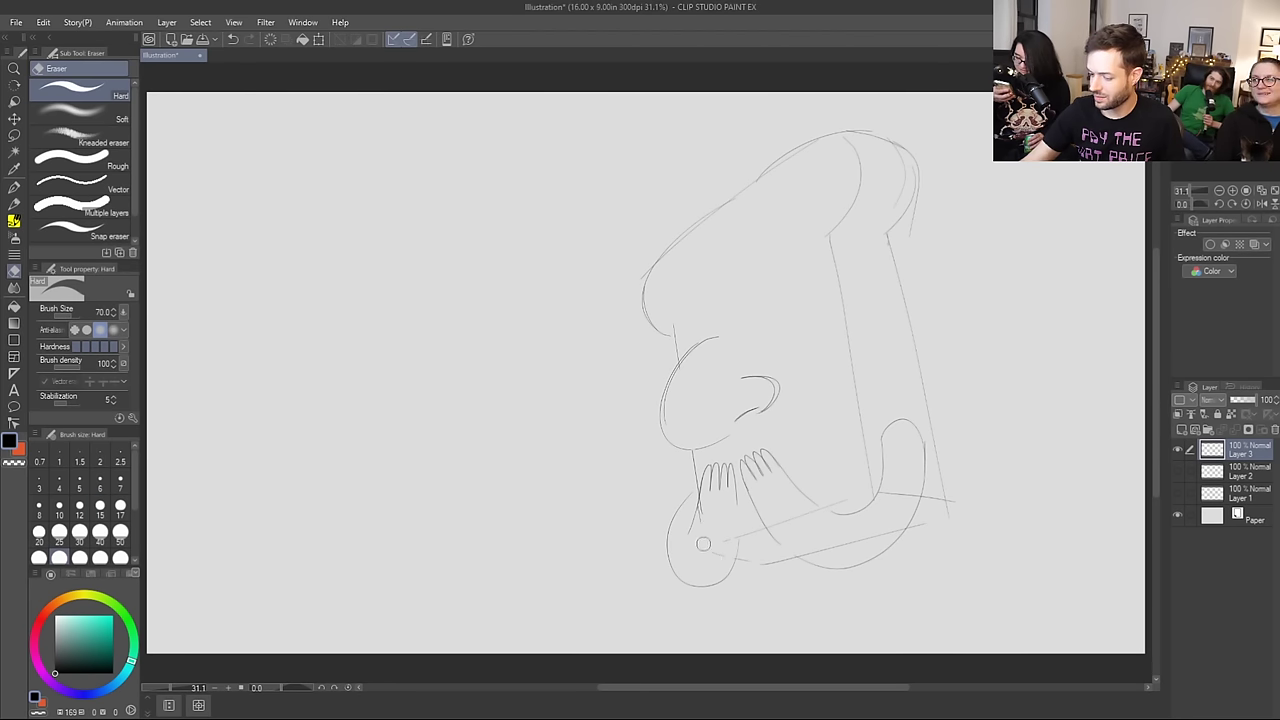
mouse_move(776, 526)
left_mouse_down()
mouse_move(811, 511)
mouse_move(793, 543)
mouse_move(819, 554)
mouse_move(899, 526)
left_mouse_up()
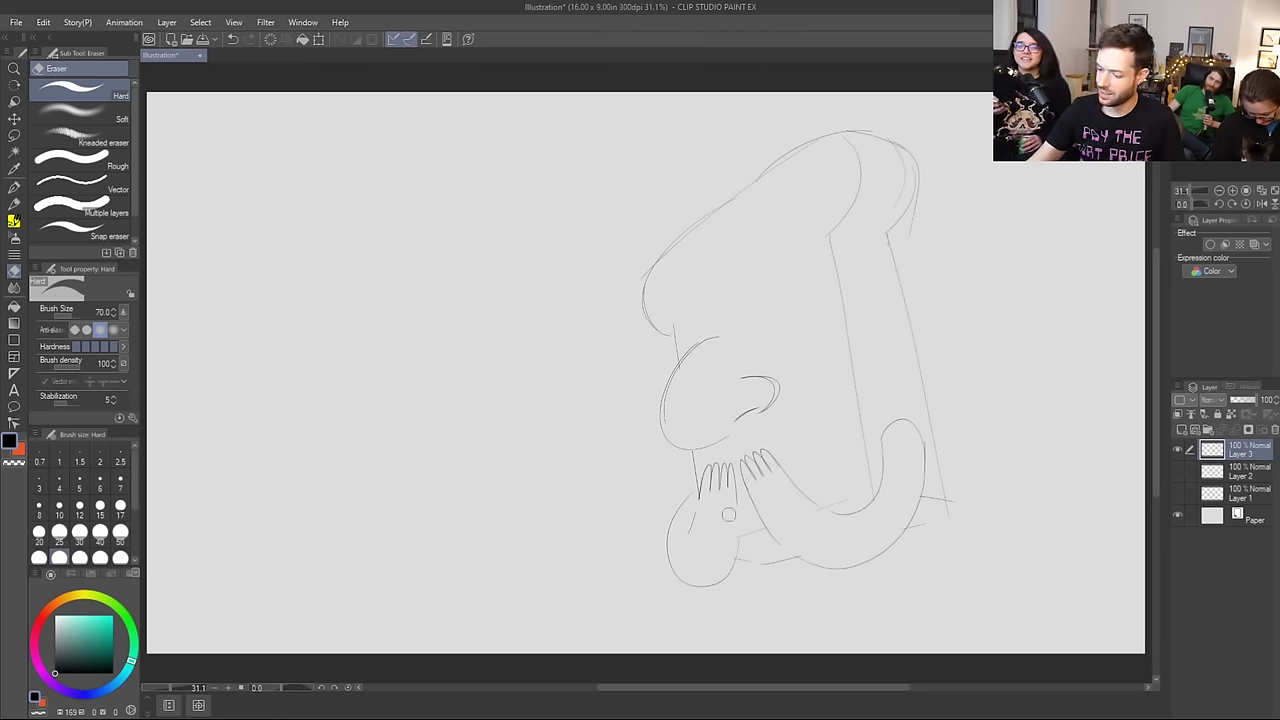
key("b")
left_click_drag(740, 500, 736, 550)
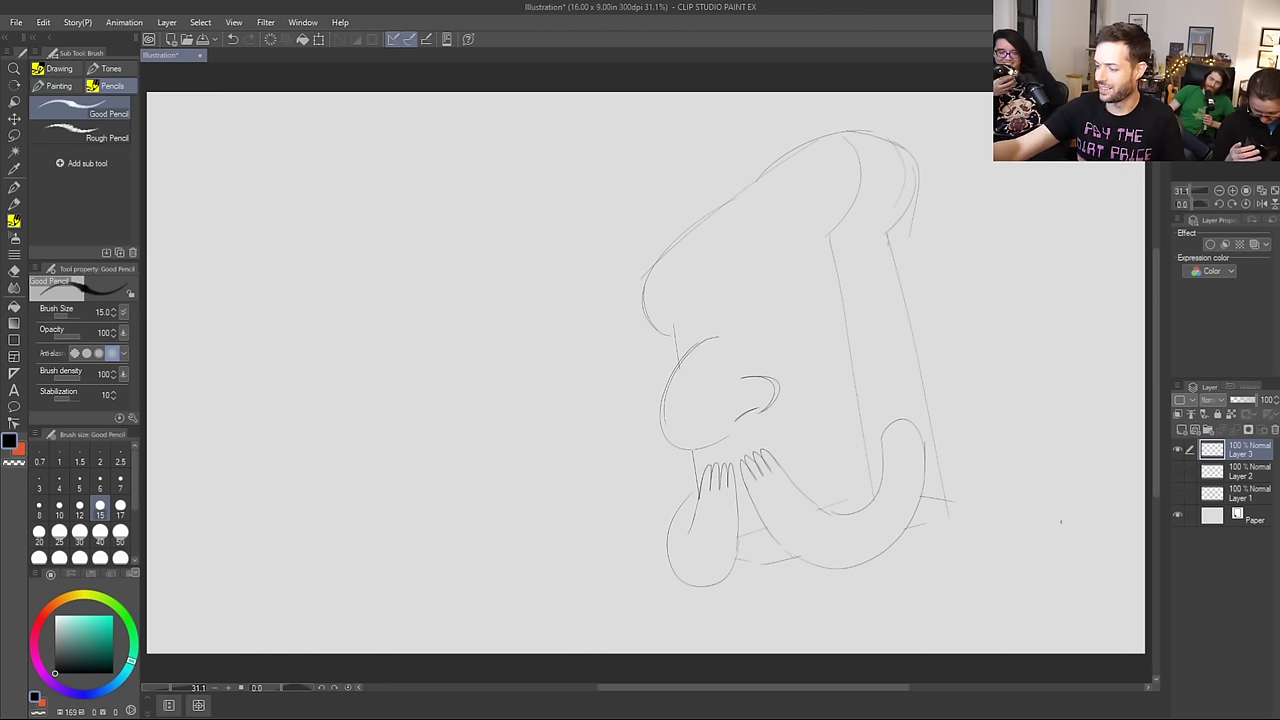
Step: Strengthen the nose's outer contour and sketch a small shaded mouth with teeth and a lower lip between the hands
left_click_drag(714, 336, 716, 327)
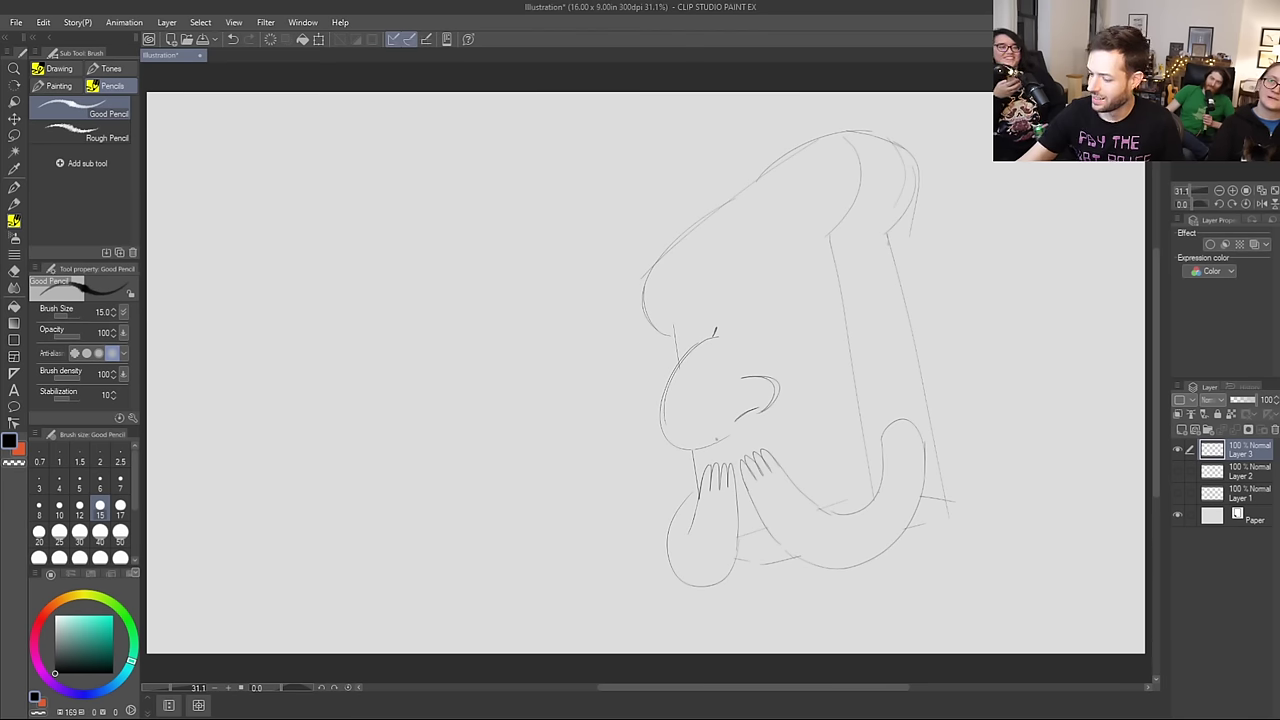
left_click_drag(712, 444, 672, 365)
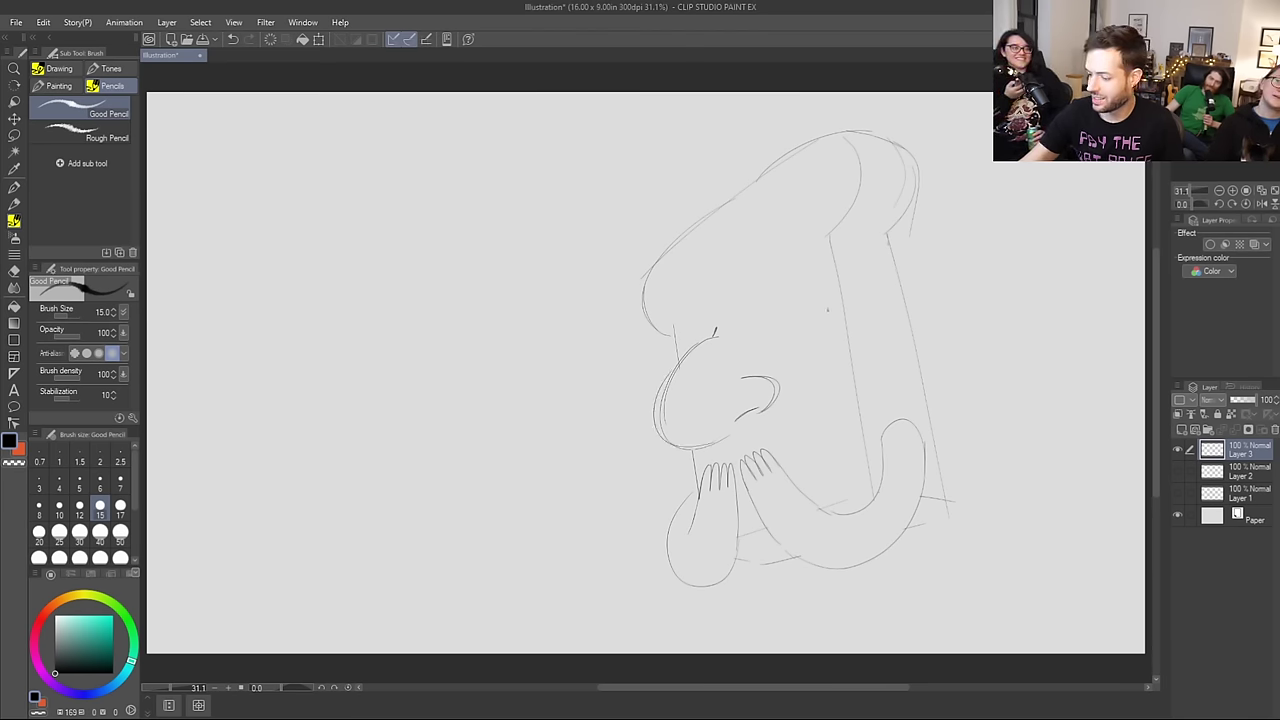
left_click_drag(722, 458, 755, 453)
key("ctrl+z")
key("ctrl+z")
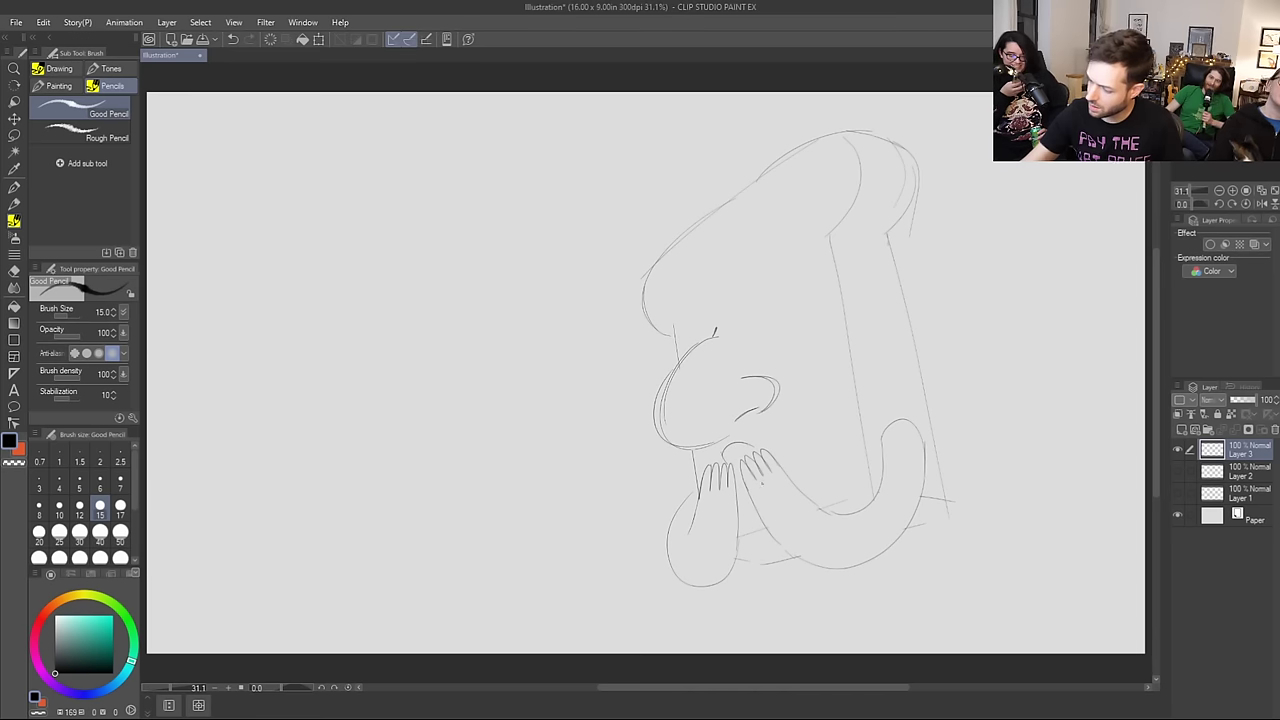
left_click_drag(738, 500, 754, 501)
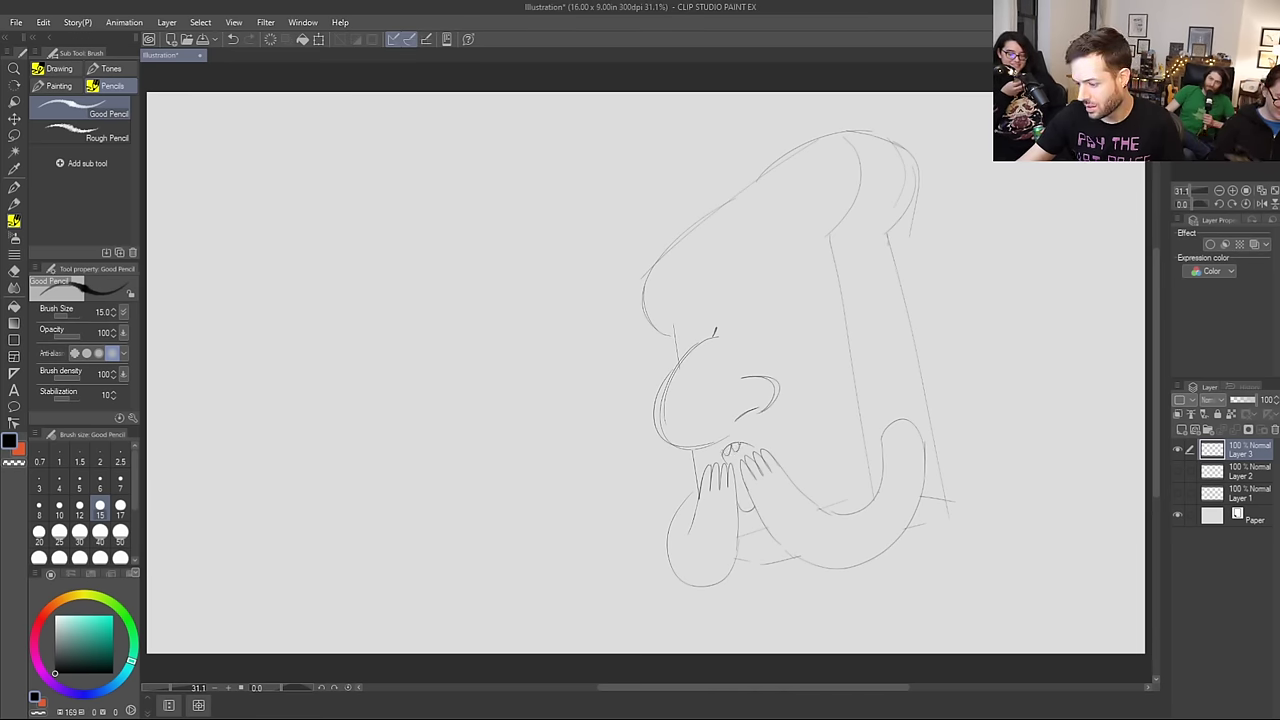
mouse_move(737, 482)
left_mouse_down()
mouse_move(741, 494)
mouse_move(733, 456)
mouse_move(751, 449)
left_mouse_up()
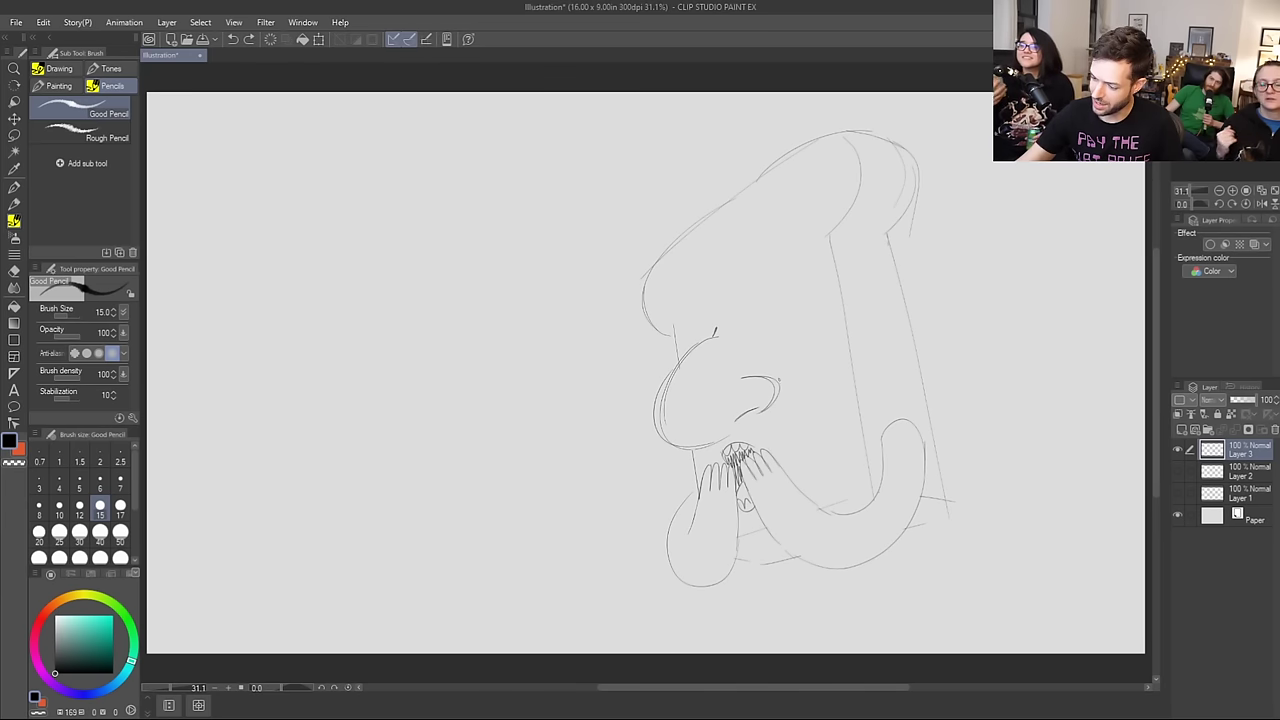
Step: Draw a curved cheek line beside the nostril and two large rounded eyes above the nose
left_click_drag(778, 380, 783, 452)
key("ctrl+z")
left_click_drag(784, 380, 792, 444)
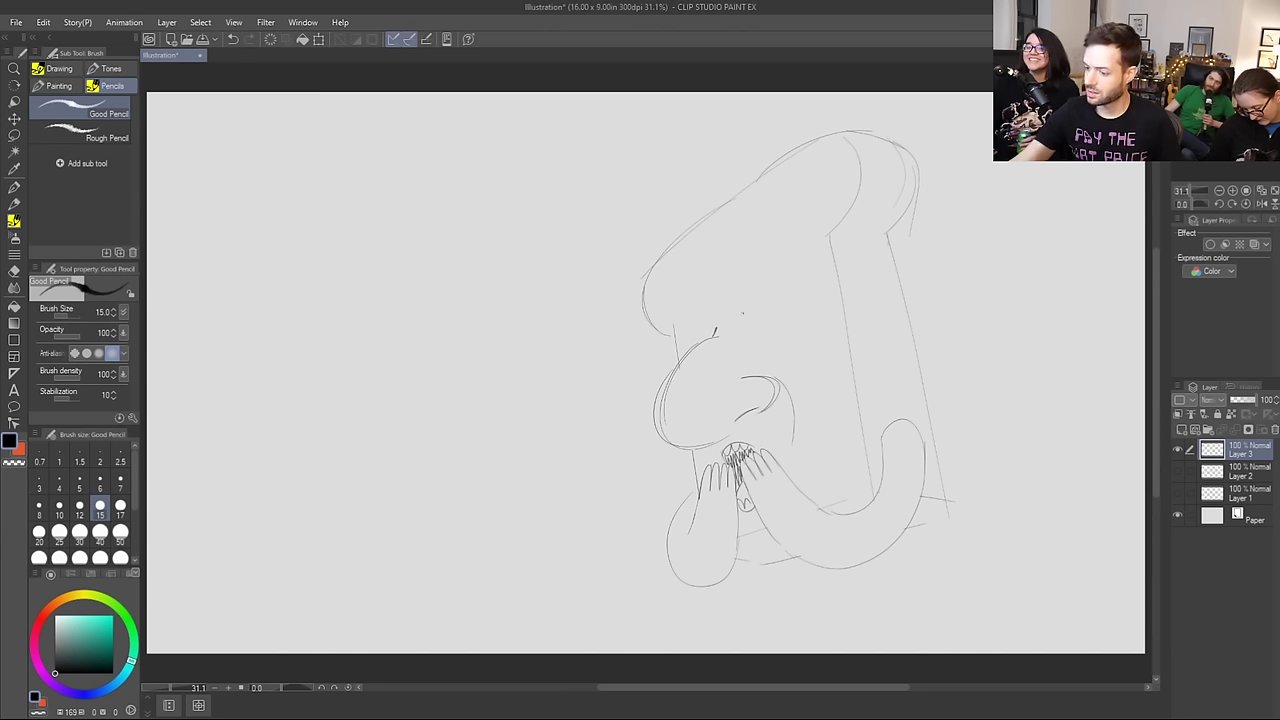
mouse_move(742, 330)
left_mouse_down()
mouse_move(755, 279)
mouse_move(789, 284)
mouse_move(802, 317)
mouse_move(756, 348)
left_mouse_up()
mouse_move(685, 310)
left_mouse_down()
mouse_move(680, 350)
mouse_move(708, 313)
left_mouse_up()
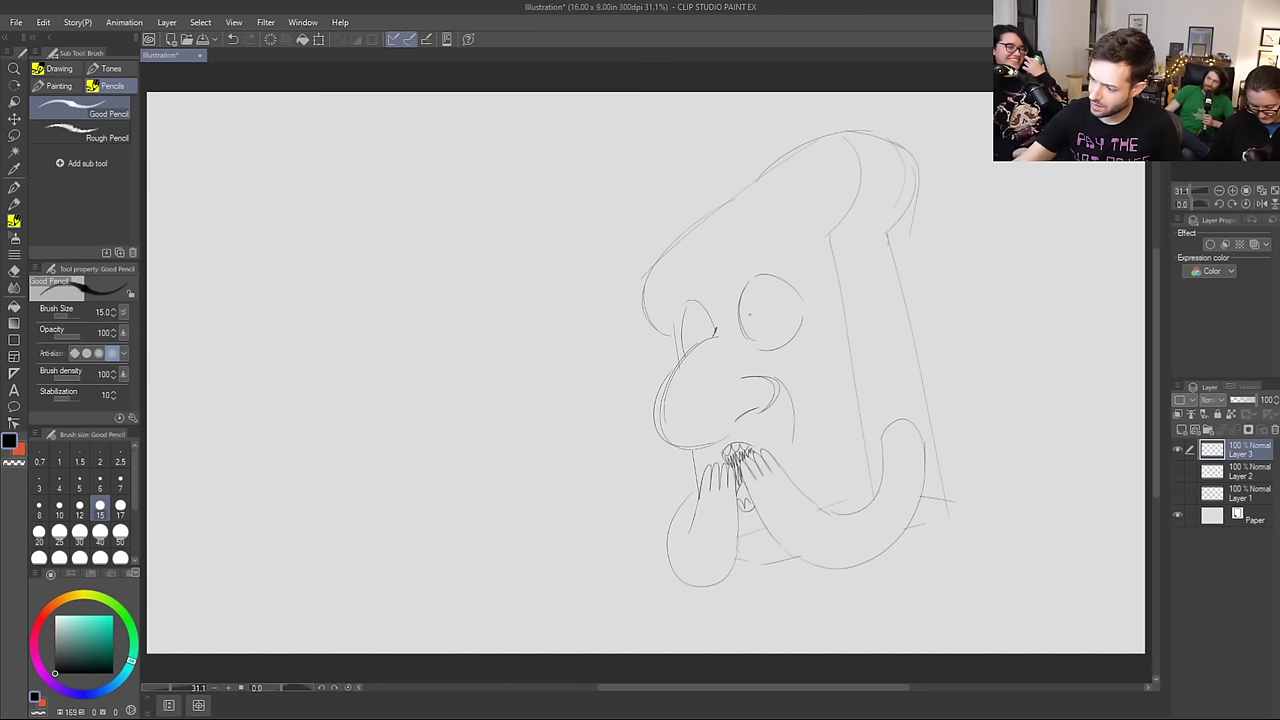
Step: Draw irises with shaded pupils inside both eyes, and add a curved lower lid beneath the larger eye
mouse_move(758, 347)
left_mouse_down()
mouse_move(744, 332)
mouse_move(757, 294)
left_mouse_up()
key("ctrl+z")
key("ctrl+z")
mouse_move(753, 338)
left_mouse_down()
mouse_move(744, 312)
mouse_move(758, 293)
left_mouse_up()
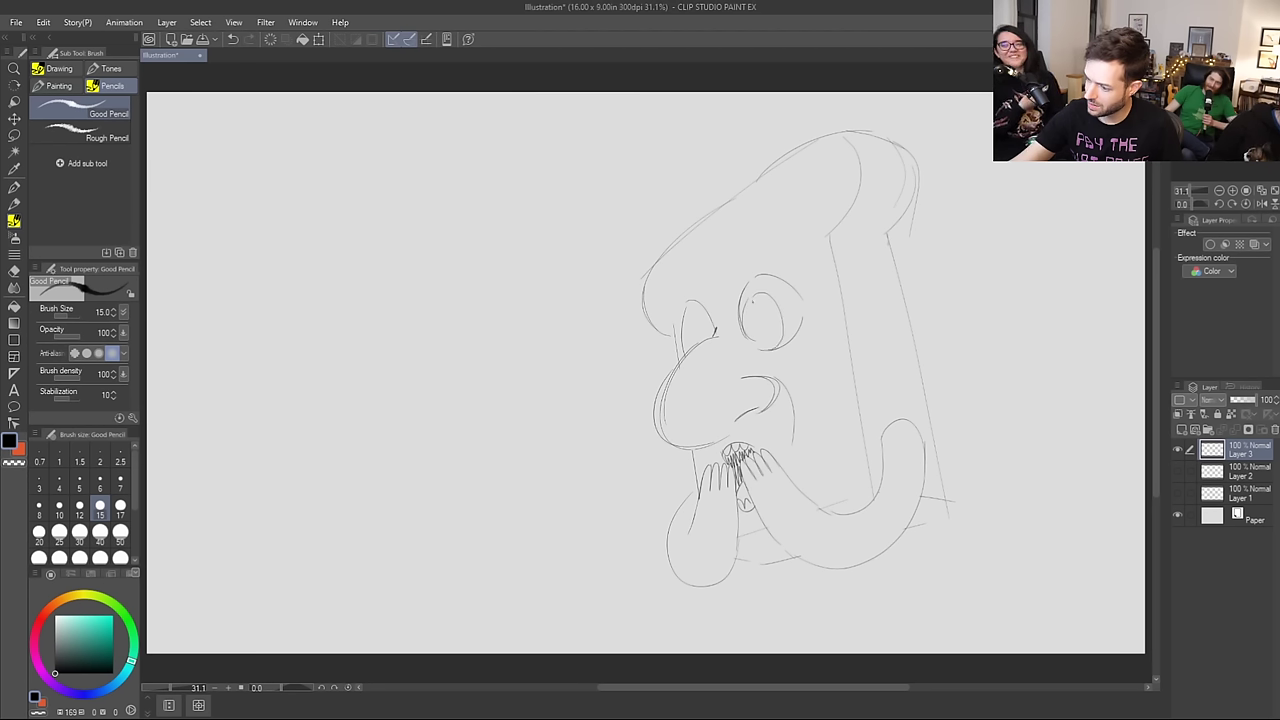
left_click_drag(690, 322, 692, 352)
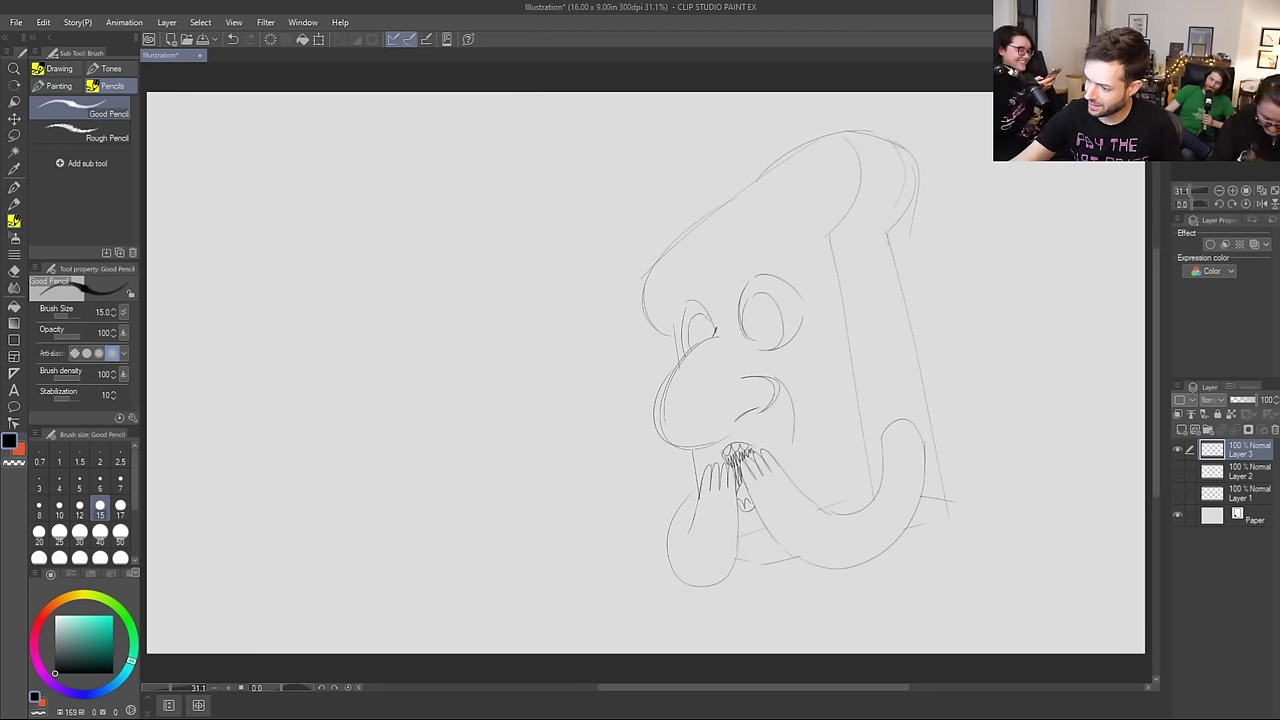
mouse_move(742, 315)
left_mouse_down()
mouse_move(765, 314)
mouse_move(765, 342)
mouse_move(755, 338)
mouse_move(770, 318)
mouse_move(768, 330)
mouse_move(700, 342)
mouse_move(705, 333)
left_mouse_up()
key("ctrl+z")
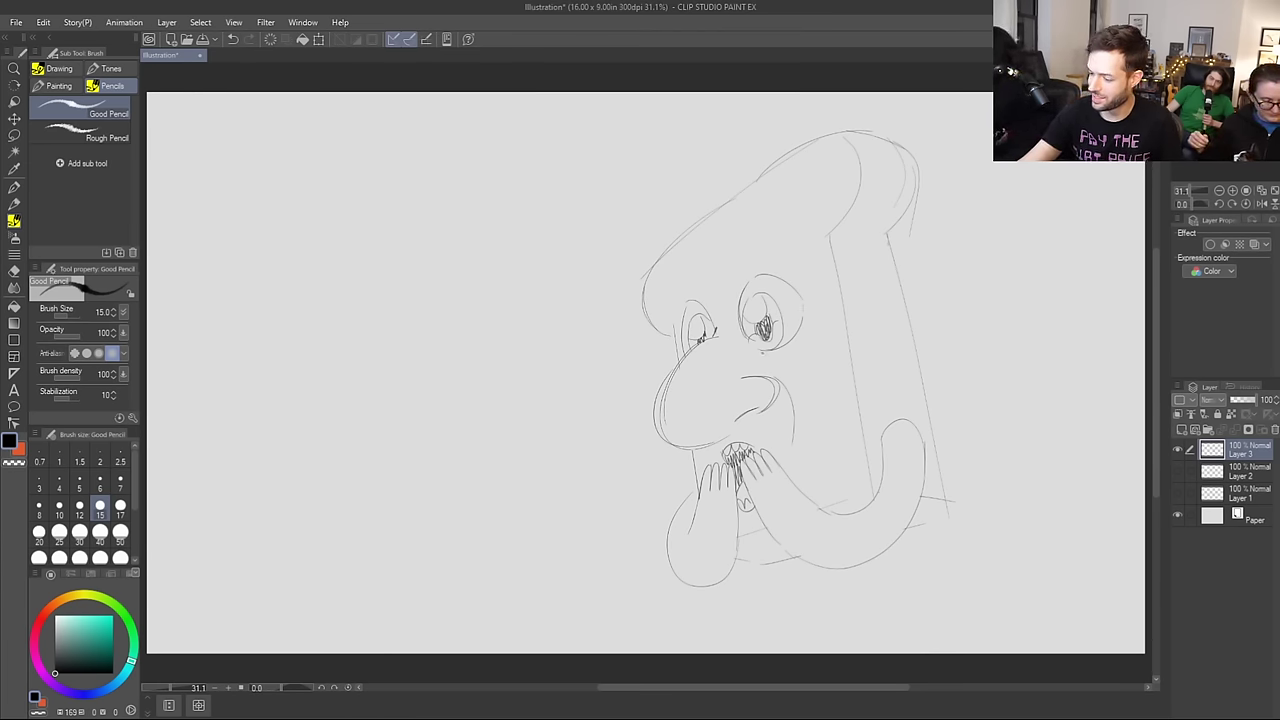
left_click_drag(748, 347, 783, 360)
key("ctrl+z")
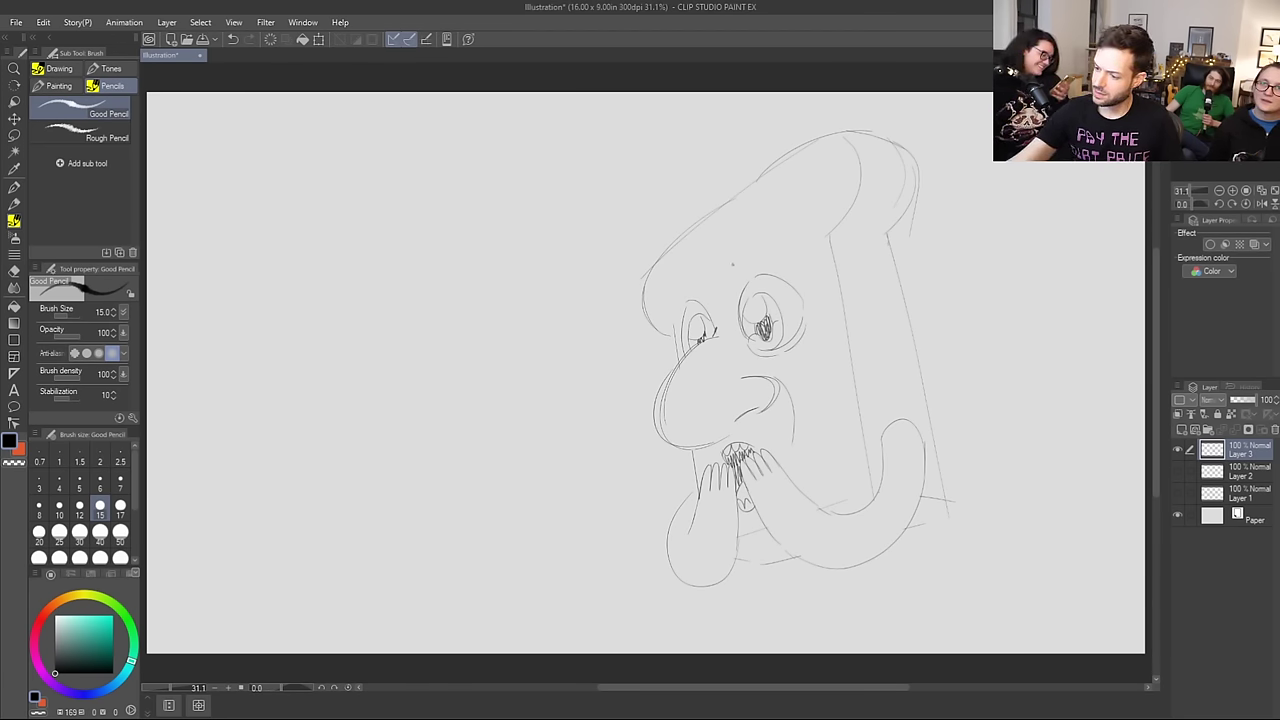
Step: Sketch worried, raised eyebrows above both eyes with short frown creases between them
mouse_move(720, 259)
left_mouse_down()
mouse_move(737, 267)
mouse_move(768, 250)
mouse_move(799, 272)
mouse_move(732, 286)
mouse_move(797, 273)
left_mouse_up()
key("ctrl+z")
mouse_move(695, 269)
left_mouse_down()
mouse_move(705, 299)
mouse_move(702, 288)
mouse_move(685, 297)
mouse_move(682, 314)
mouse_move(667, 299)
mouse_move(692, 278)
left_mouse_up()
key("ctrl+z")
key("ctrl+z")
key("ctrl+z")
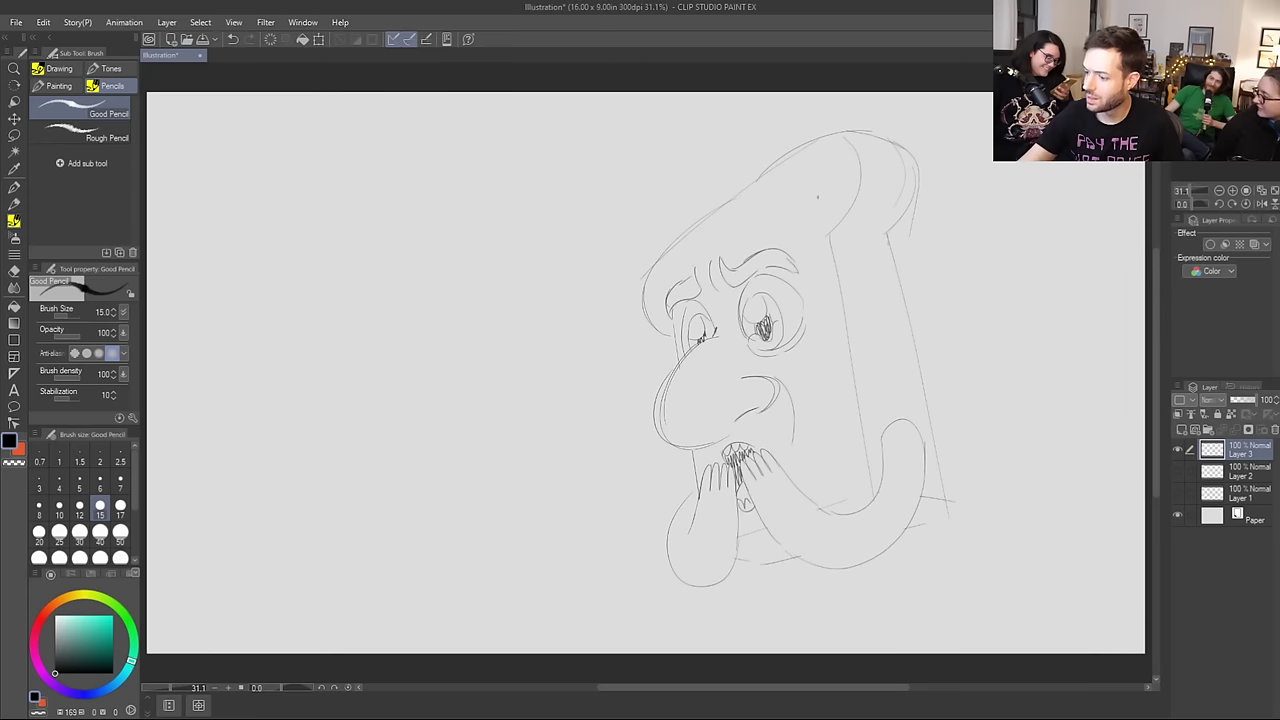
Step: Erase the lower outer edge of the larger eye and draw a pooled tear ending in a large teardrop
key("e")
mouse_move(750, 343)
left_mouse_down()
mouse_move(770, 348)
mouse_move(802, 320)
mouse_move(826, 340)
mouse_move(808, 356)
mouse_move(816, 371)
mouse_move(826, 338)
left_mouse_up()
key("b")
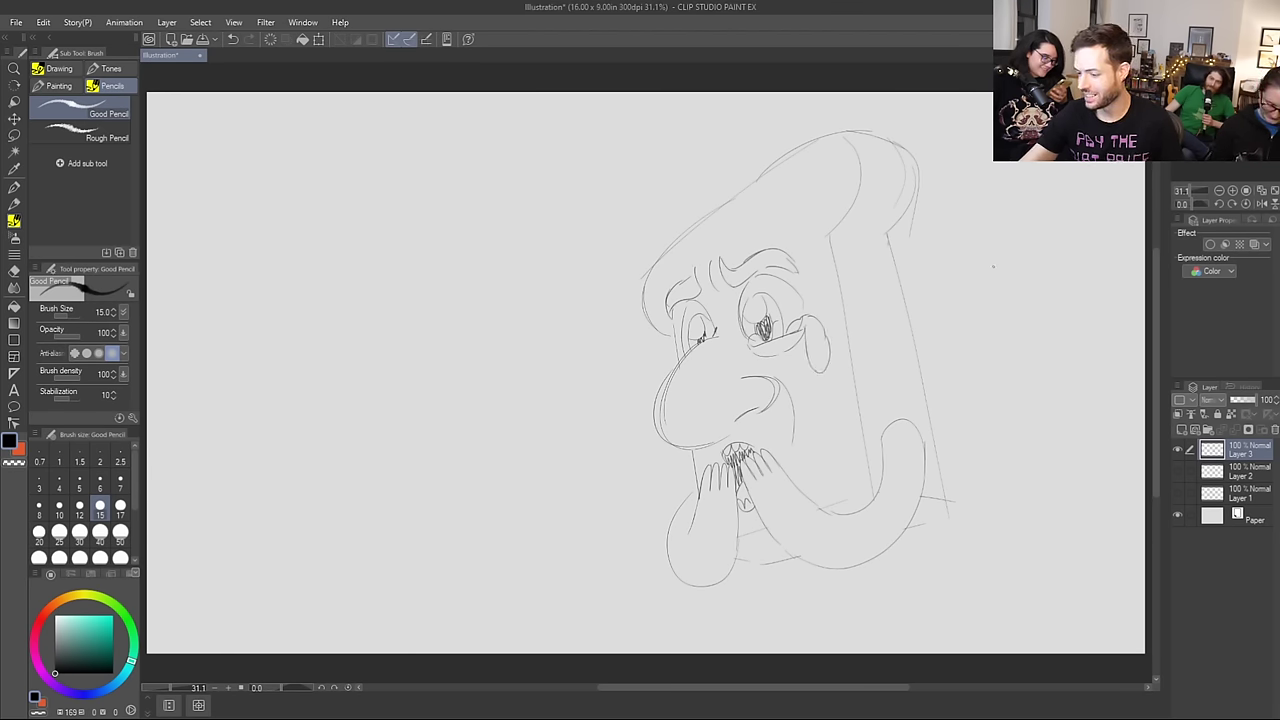
Step: Erase the doubled outer contour along the front of the nose
key("e")
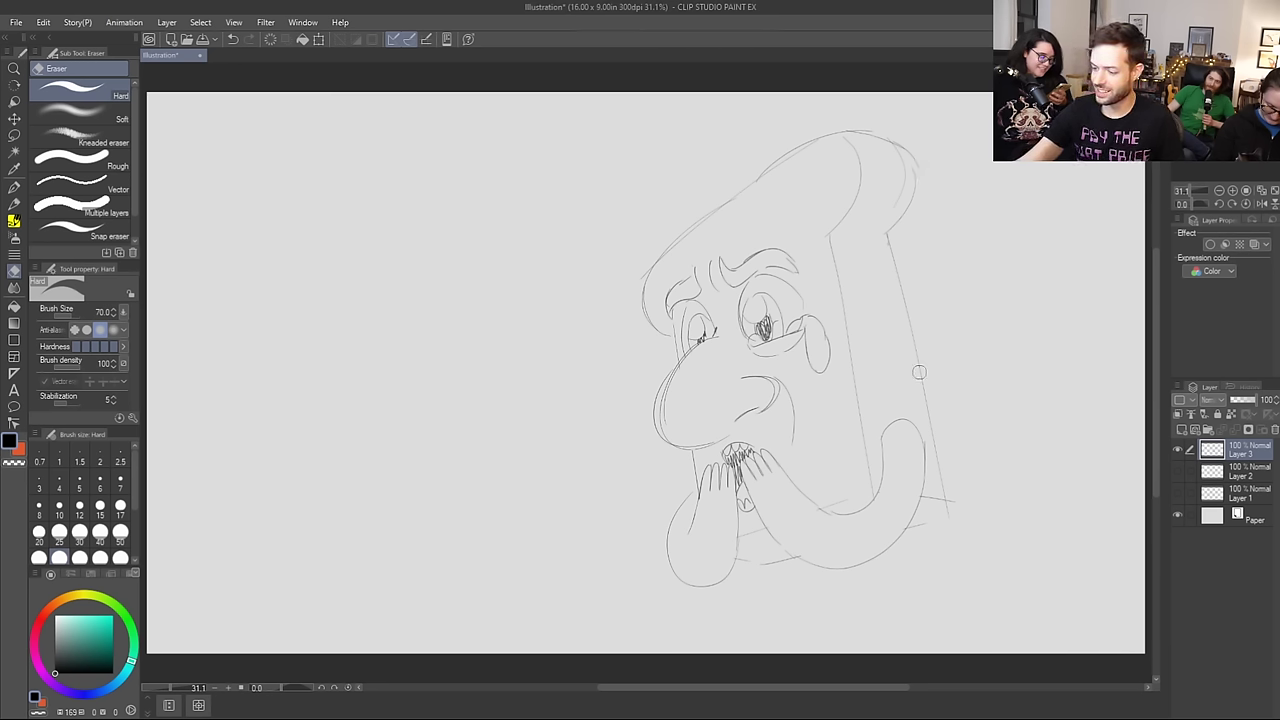
left_click_drag(666, 448, 657, 387)
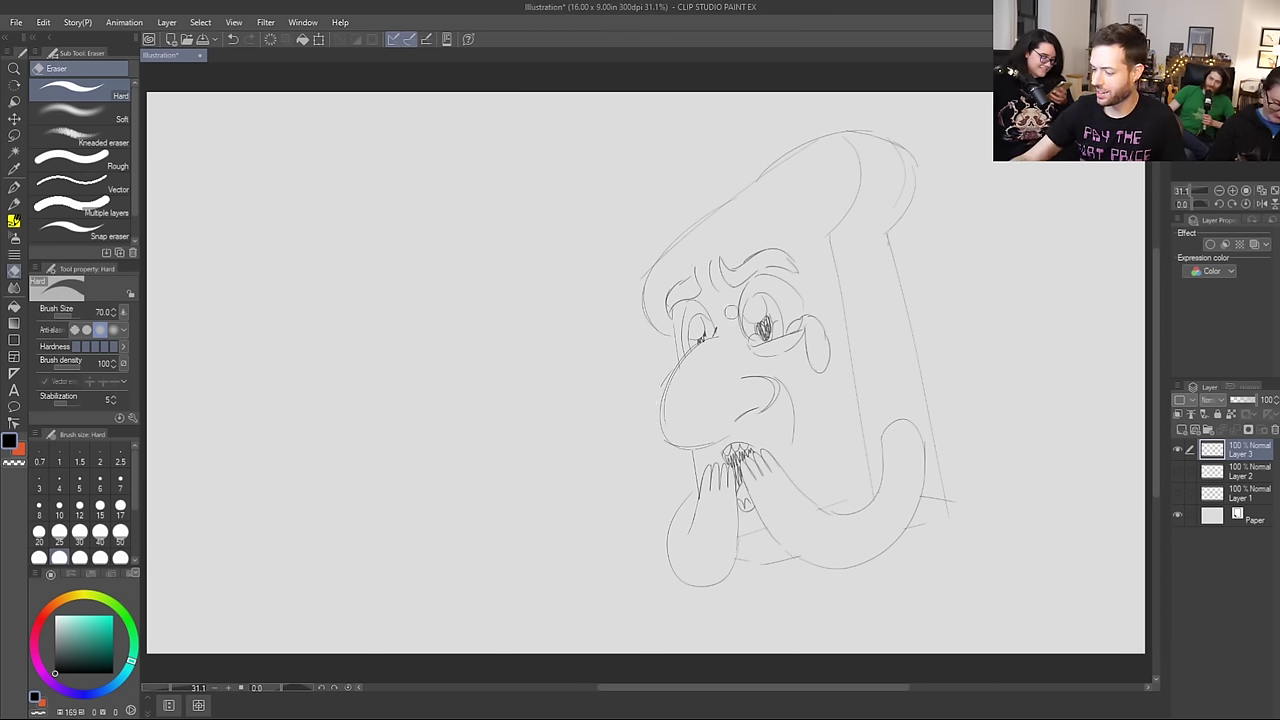
key("p")
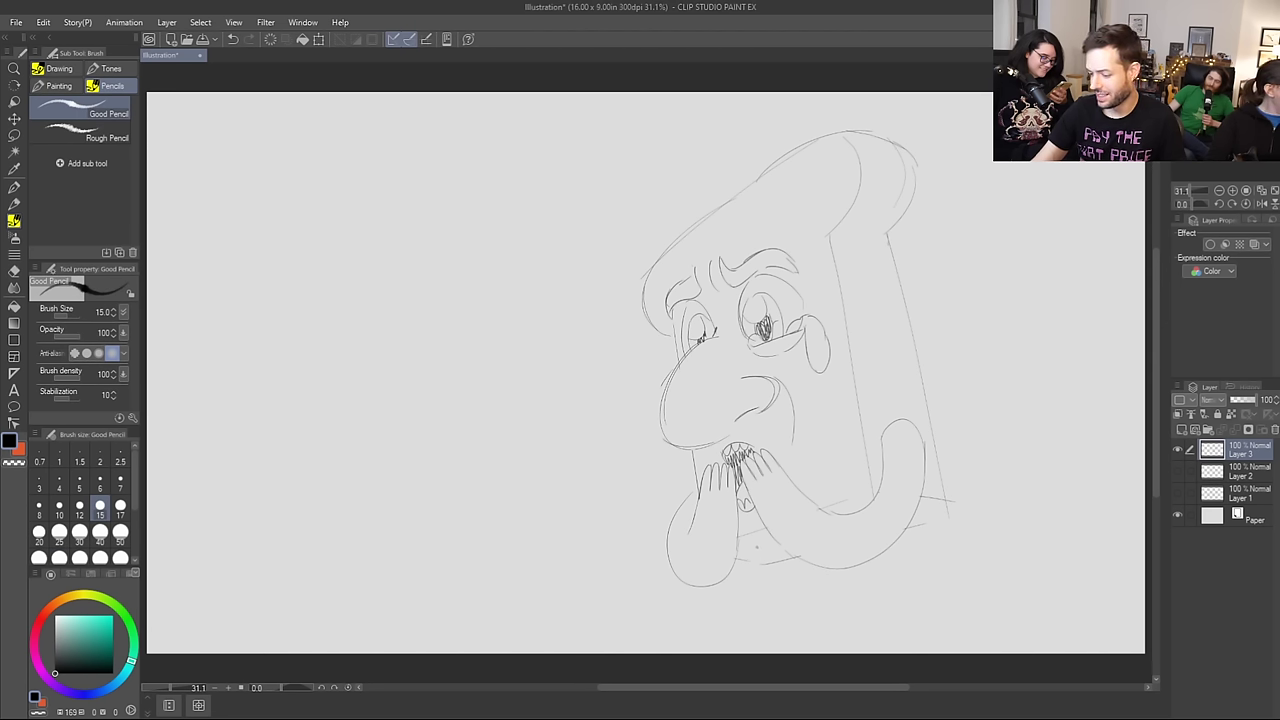
left_click_drag(757, 549, 786, 614)
key("ctrl+z")
left_click_drag(758, 547, 761, 604)
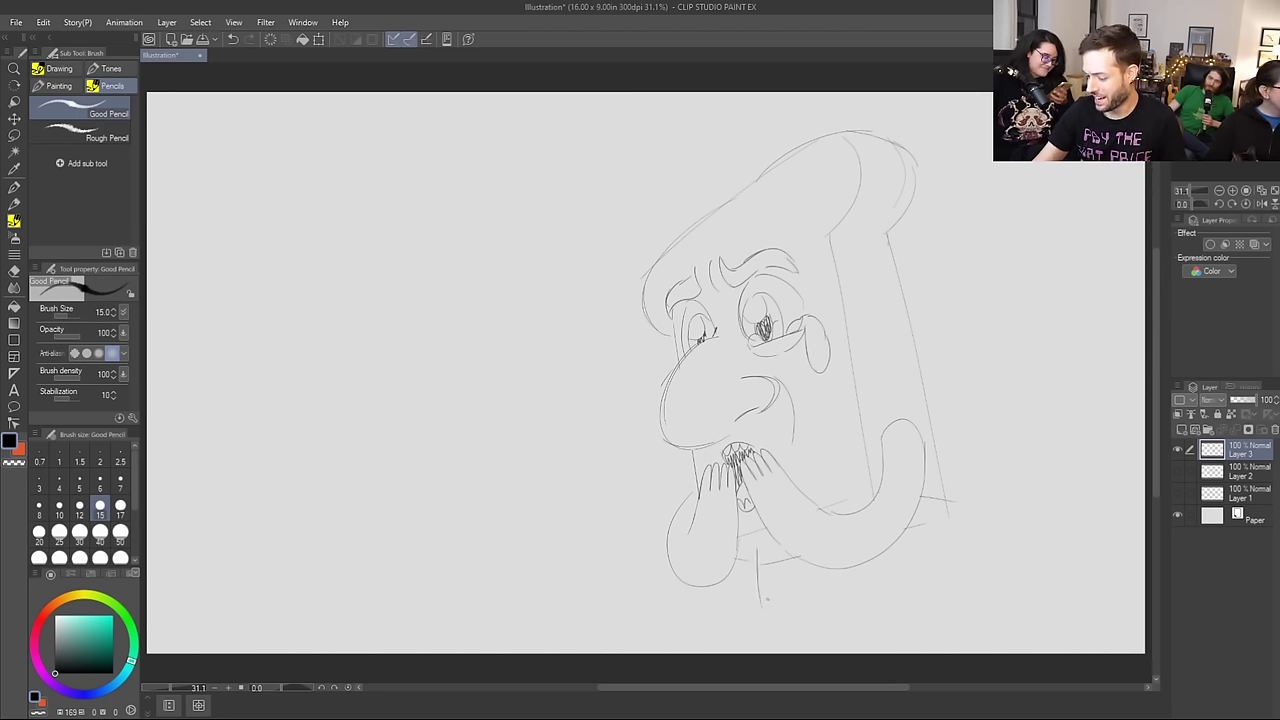
key("ctrl+z")
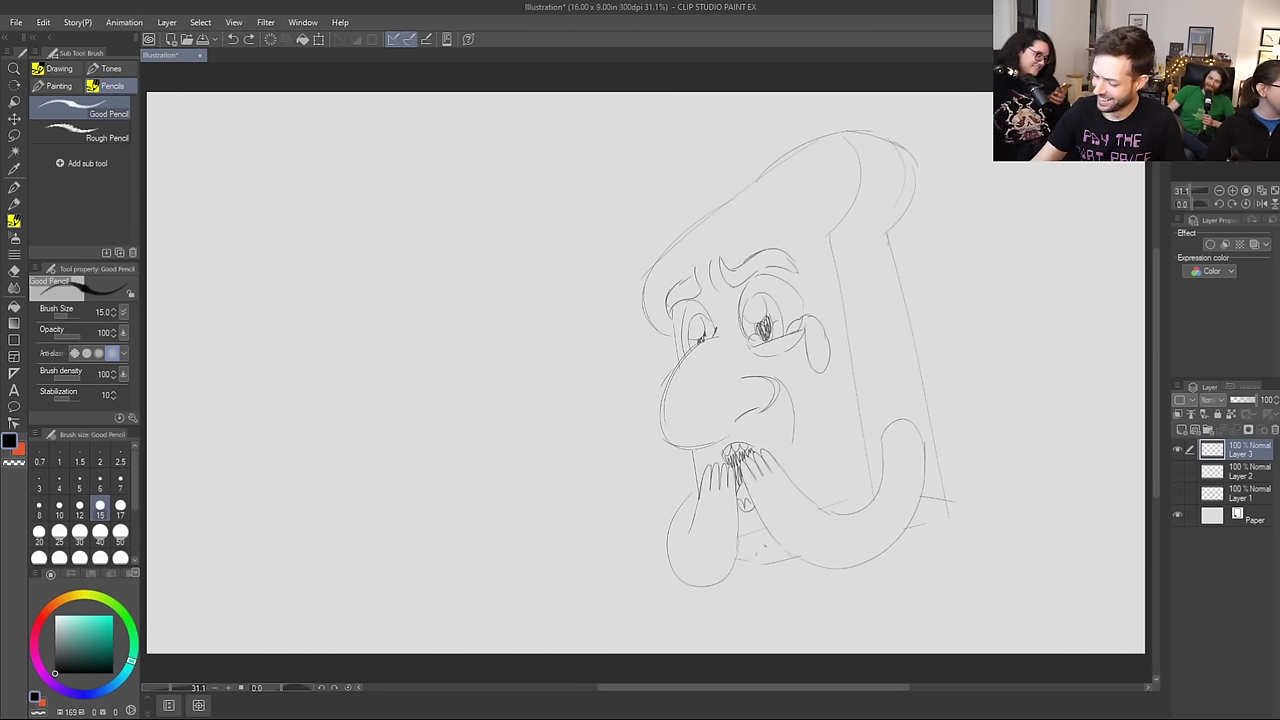
mouse_move(757, 556)
left_mouse_down()
mouse_move(777, 545)
mouse_move(766, 604)
left_mouse_up()
key("ctrl+z")
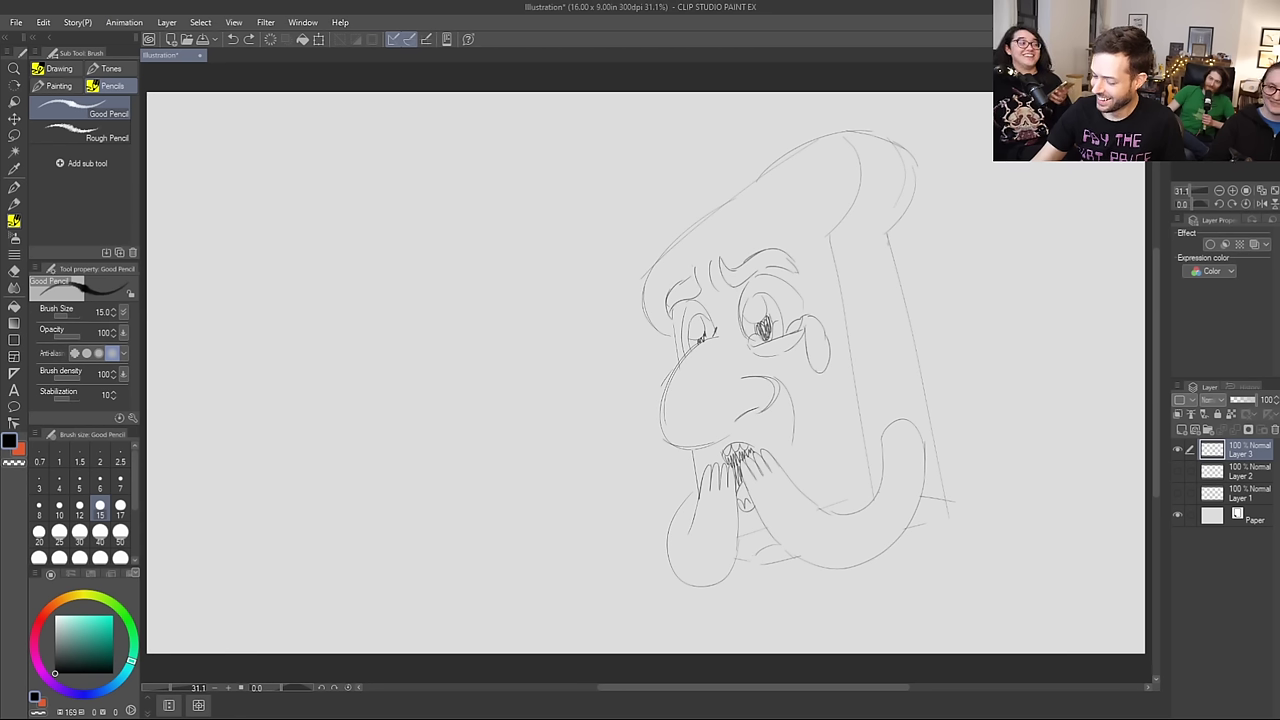
Step: Draw two slightly bent legs below the bread slice and round off the slice's lower back corner
left_click_drag(755, 561, 764, 622)
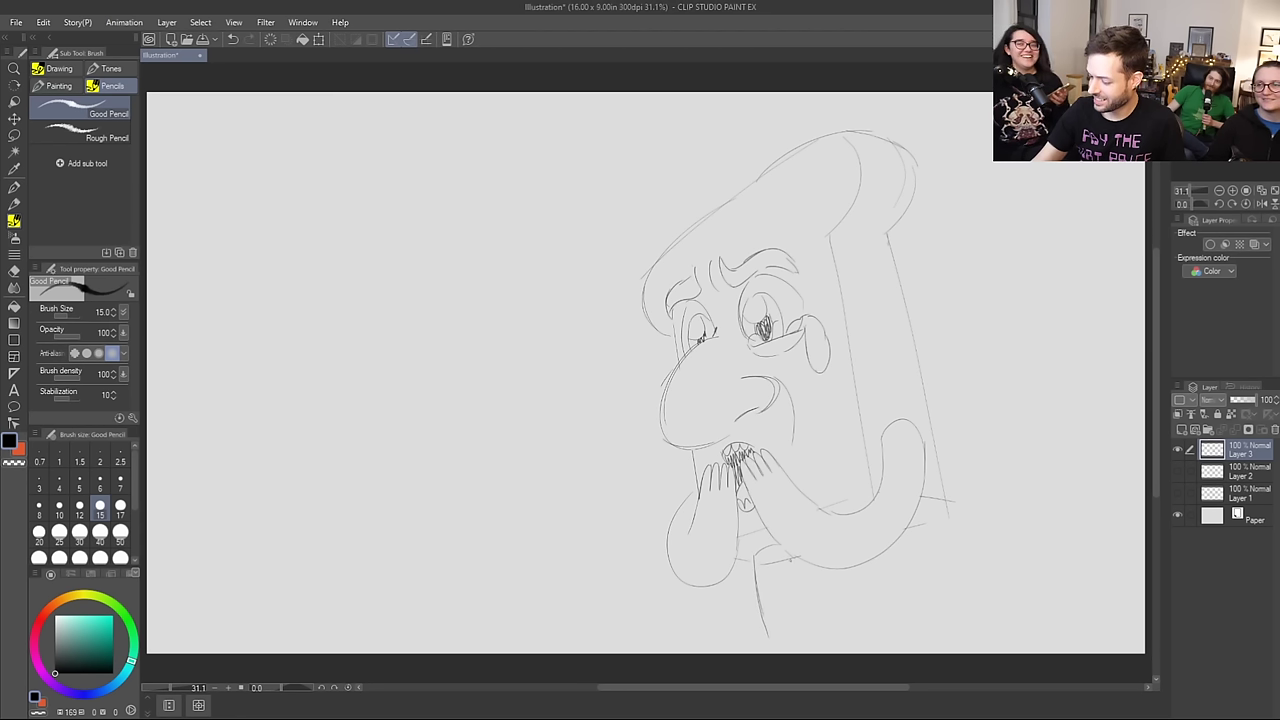
left_click_drag(792, 558, 799, 624)
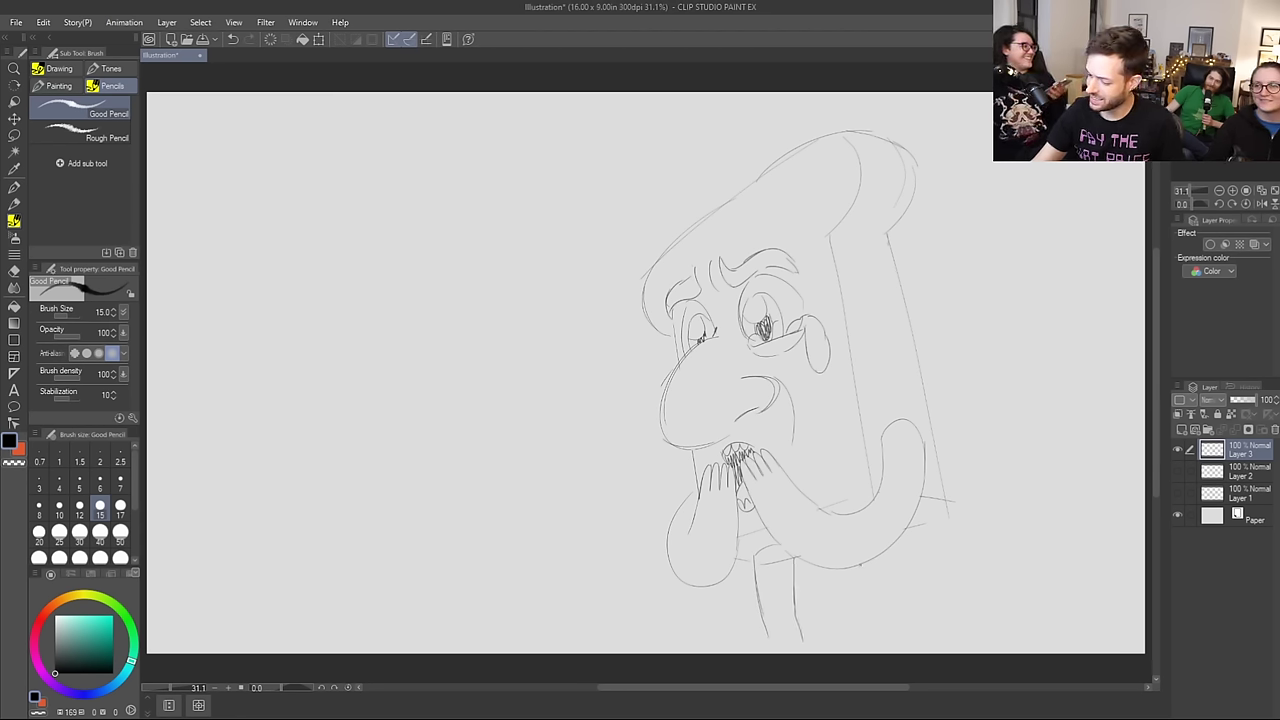
left_click_drag(860, 565, 872, 638)
key("ctrl+z")
key("ctrl+z")
left_click_drag(856, 566, 871, 640)
left_click_drag(896, 540, 902, 642)
left_click_drag(934, 520, 947, 502)
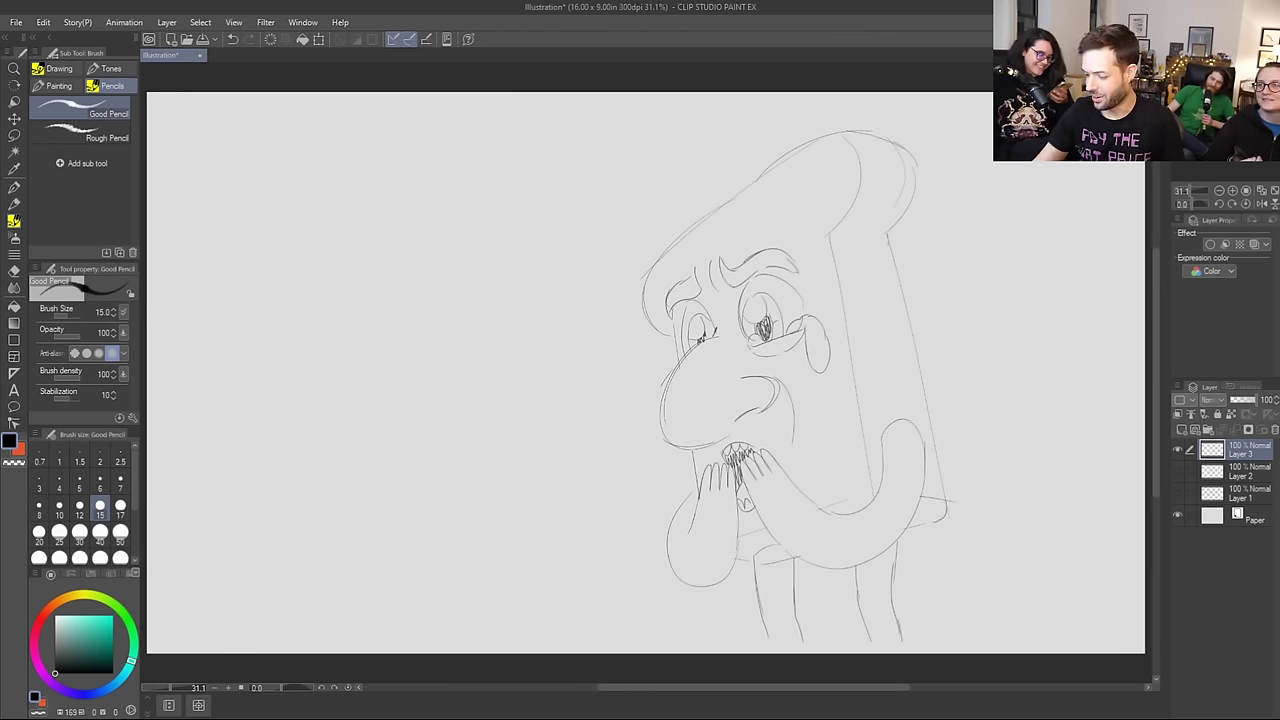
Step: Erase the line crossing the top of the front leg and fill both legs with short hair marks
key("e")
left_click_drag(760, 564, 784, 560)
key("b")
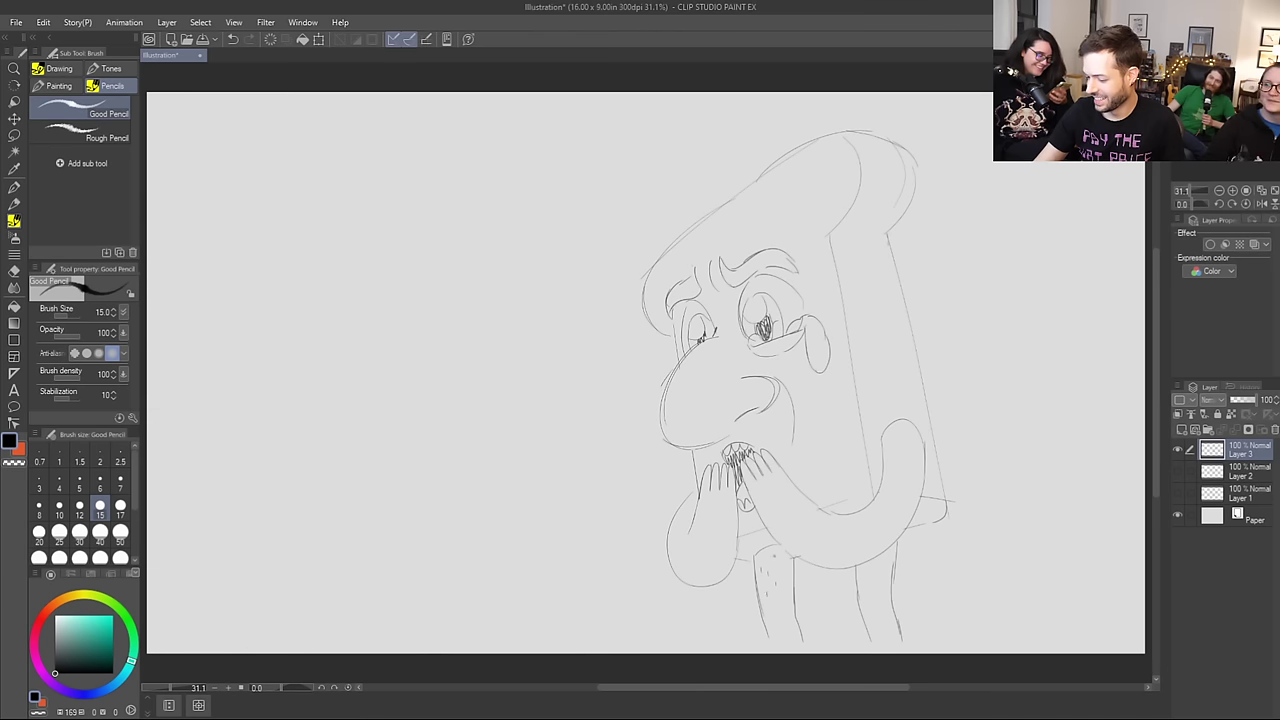
left_click_drag(786, 577, 787, 591)
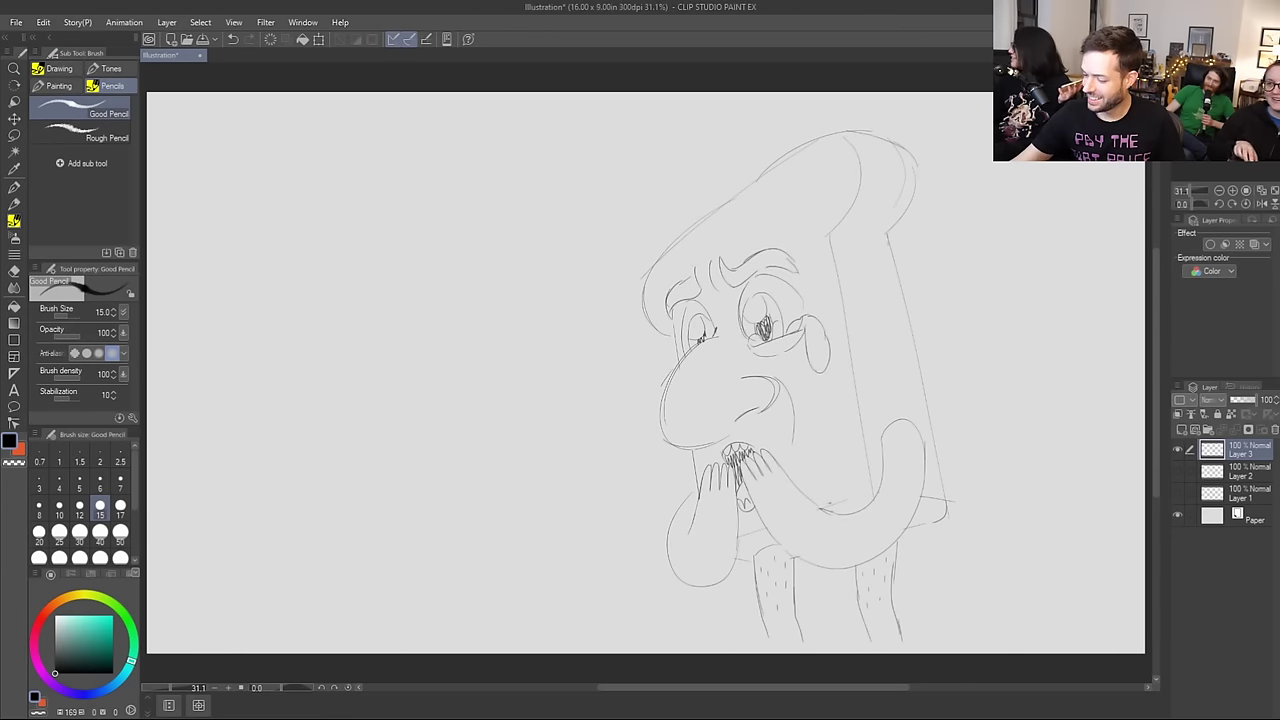
Step: Erase the stray line ends at the bread's lower back corner and retrace the upper crust outline with a darker line
key("e")
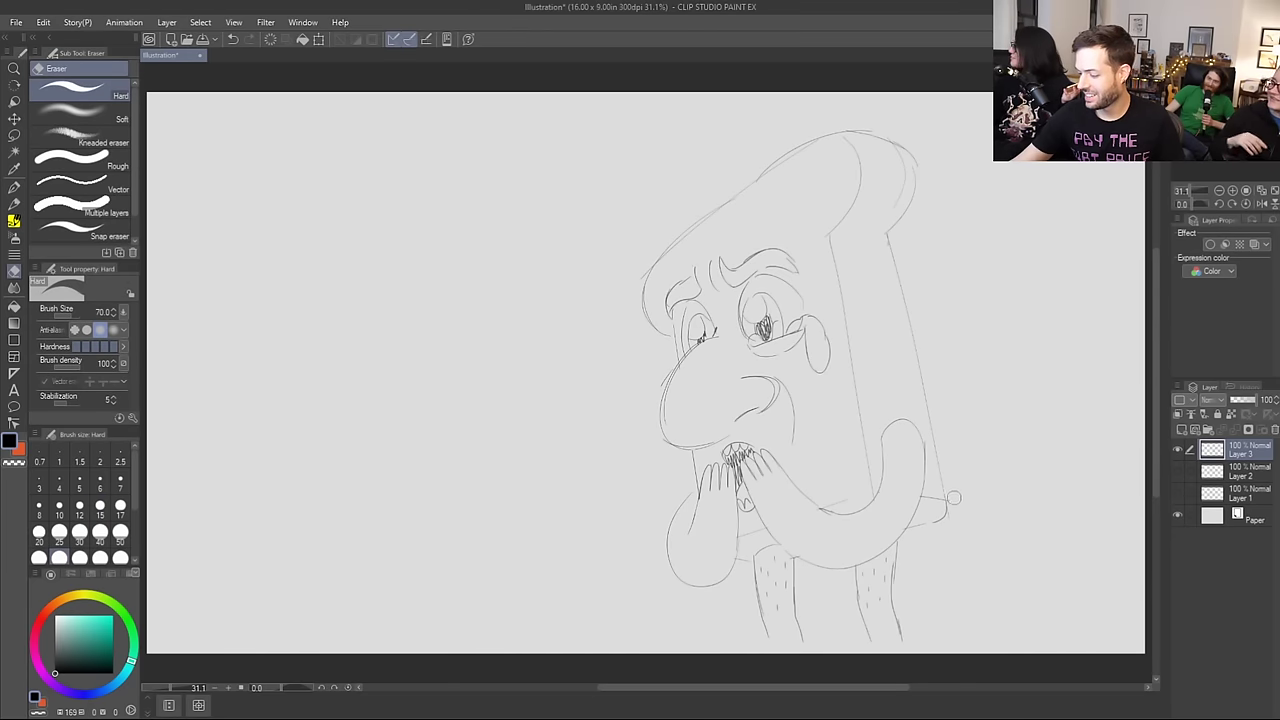
key("p")
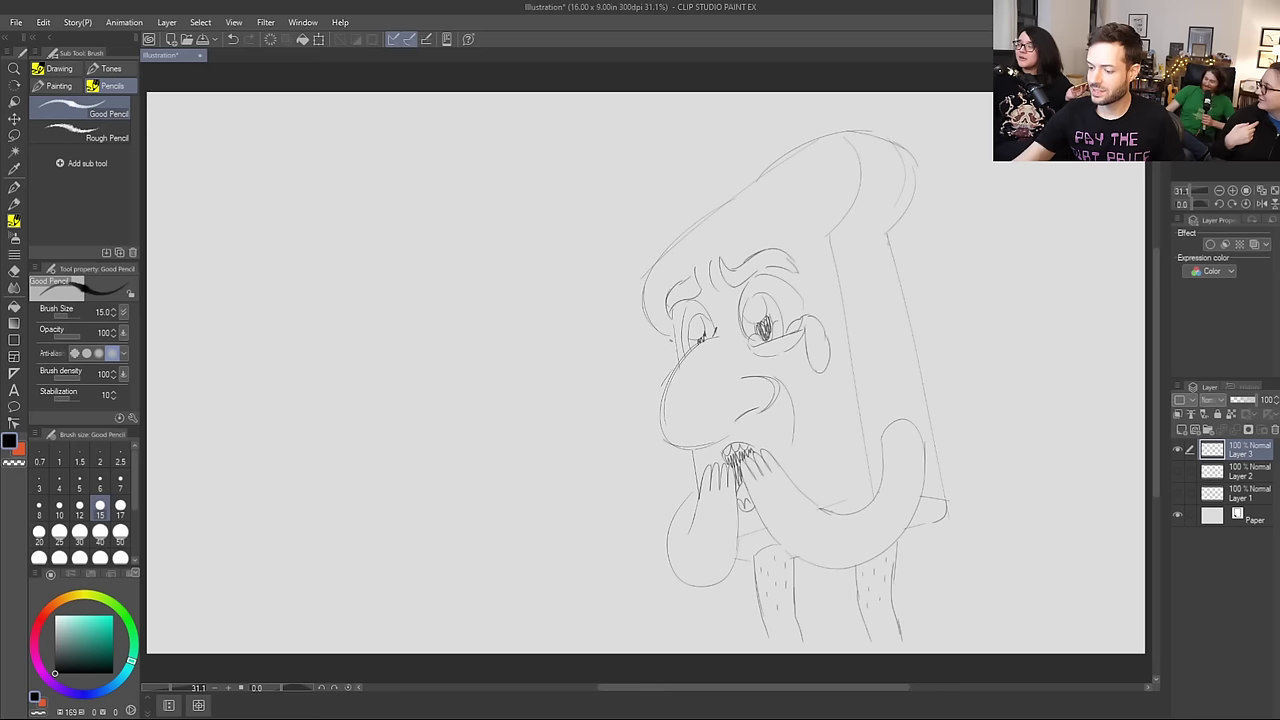
mouse_move(679, 337)
left_mouse_down()
mouse_move(678, 368)
mouse_move(646, 272)
left_mouse_up()
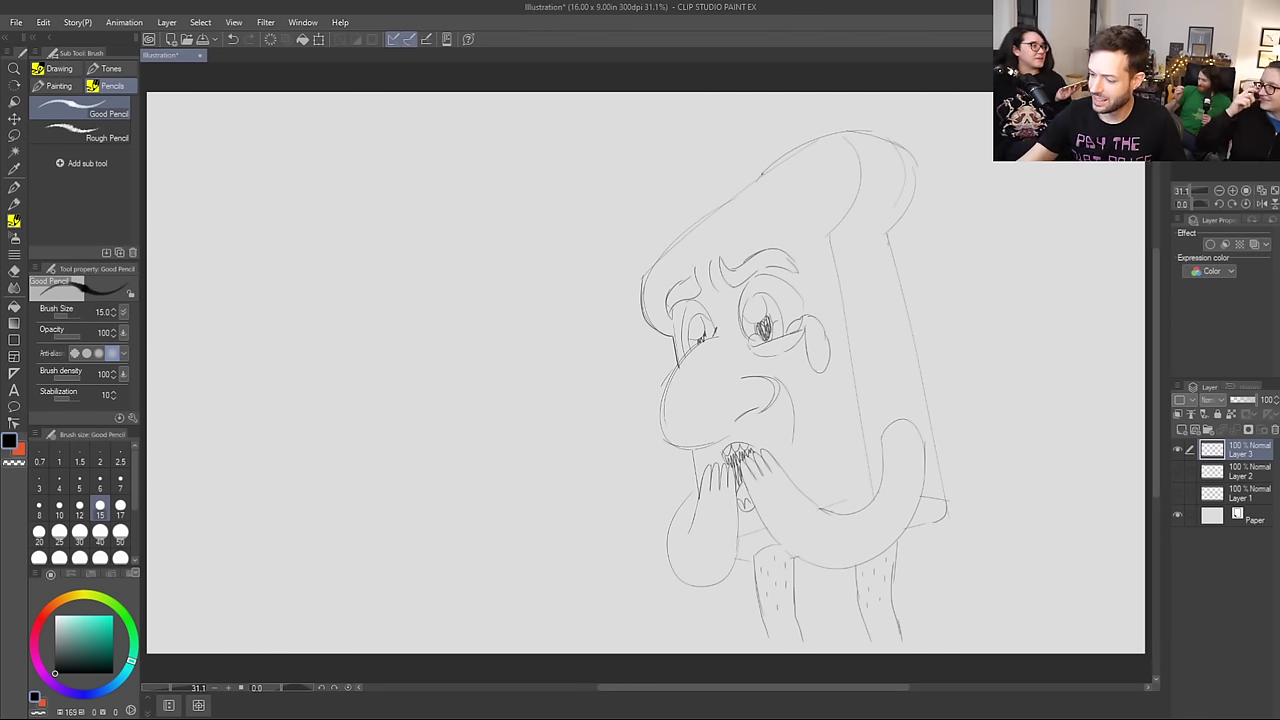
key("ctrl+z")
mouse_move(672, 337)
left_mouse_down()
mouse_move(653, 274)
mouse_move(824, 138)
mouse_move(870, 130)
mouse_move(890, 142)
mouse_move(918, 190)
mouse_move(884, 236)
left_mouse_up()
key("e")
key("p")
key("ctrl+z")
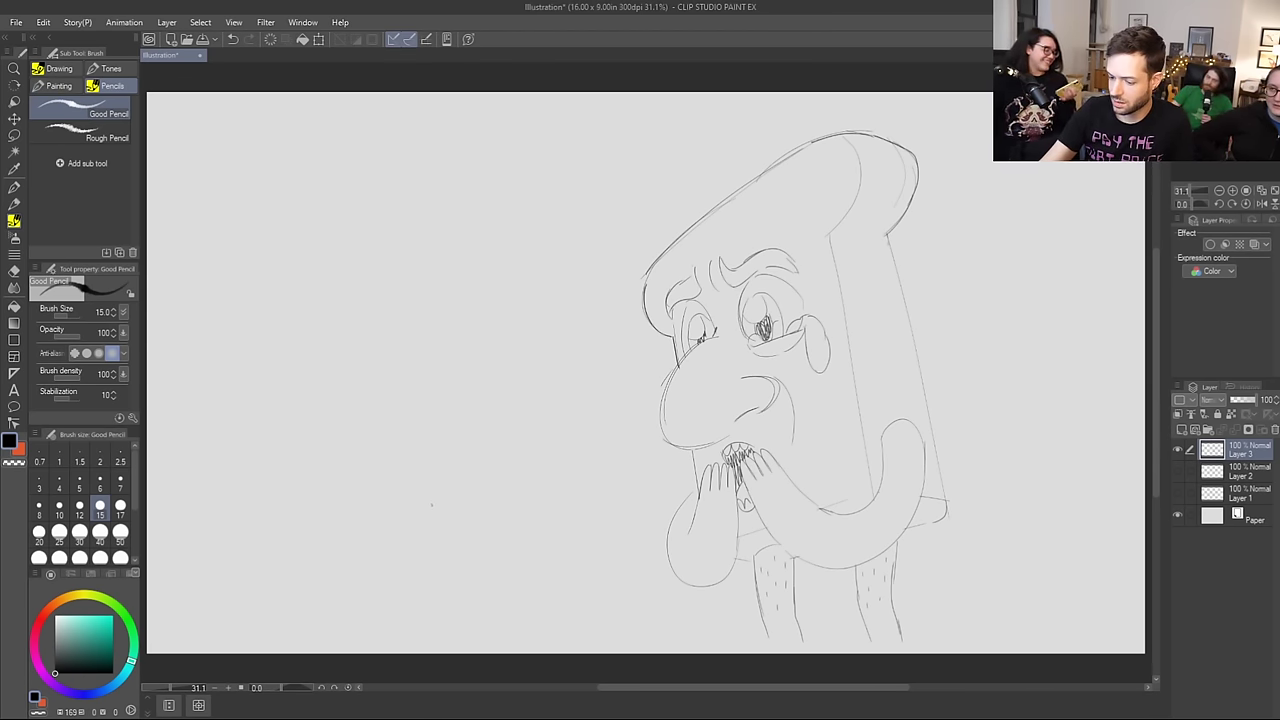
Step: Sketch a second figure facing the bread, with a round head, an arm reaching toward it, and side and back lines
mouse_move(368, 514)
left_mouse_down()
mouse_move(362, 440)
mouse_move(392, 528)
mouse_move(350, 455)
left_mouse_up()
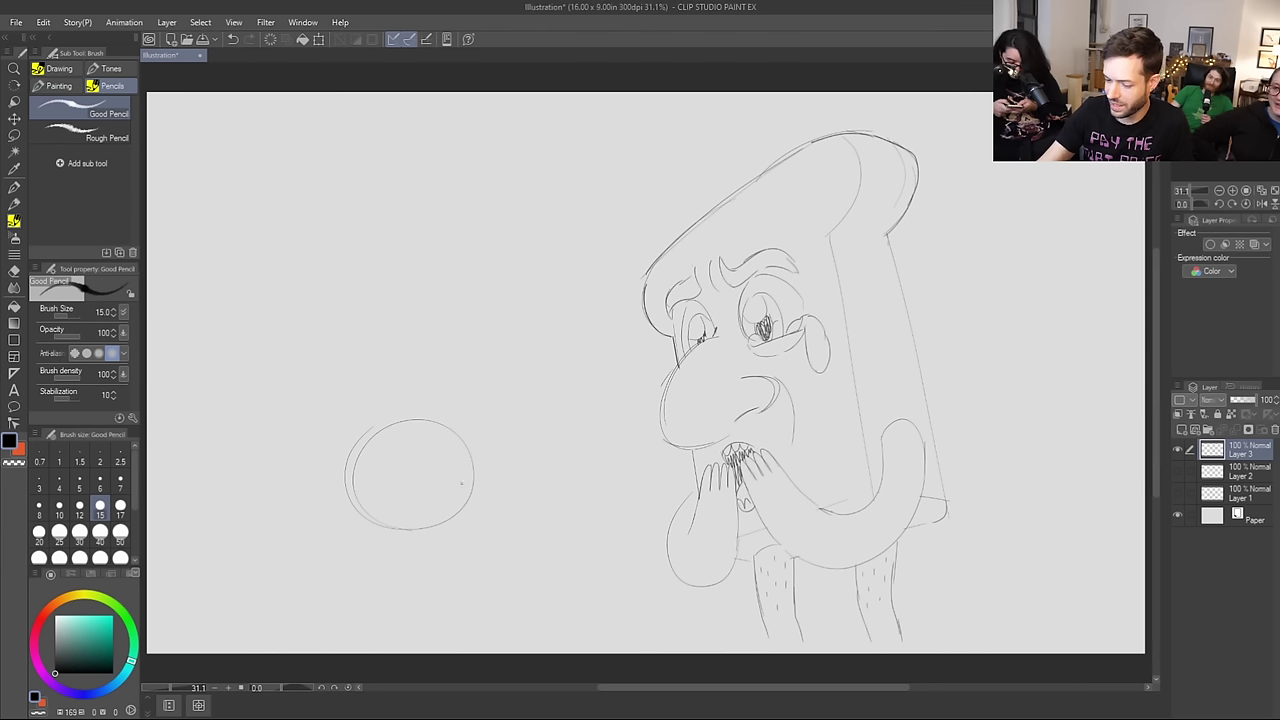
mouse_move(434, 526)
left_mouse_down()
mouse_move(540, 492)
mouse_move(513, 551)
mouse_move(469, 570)
left_mouse_up()
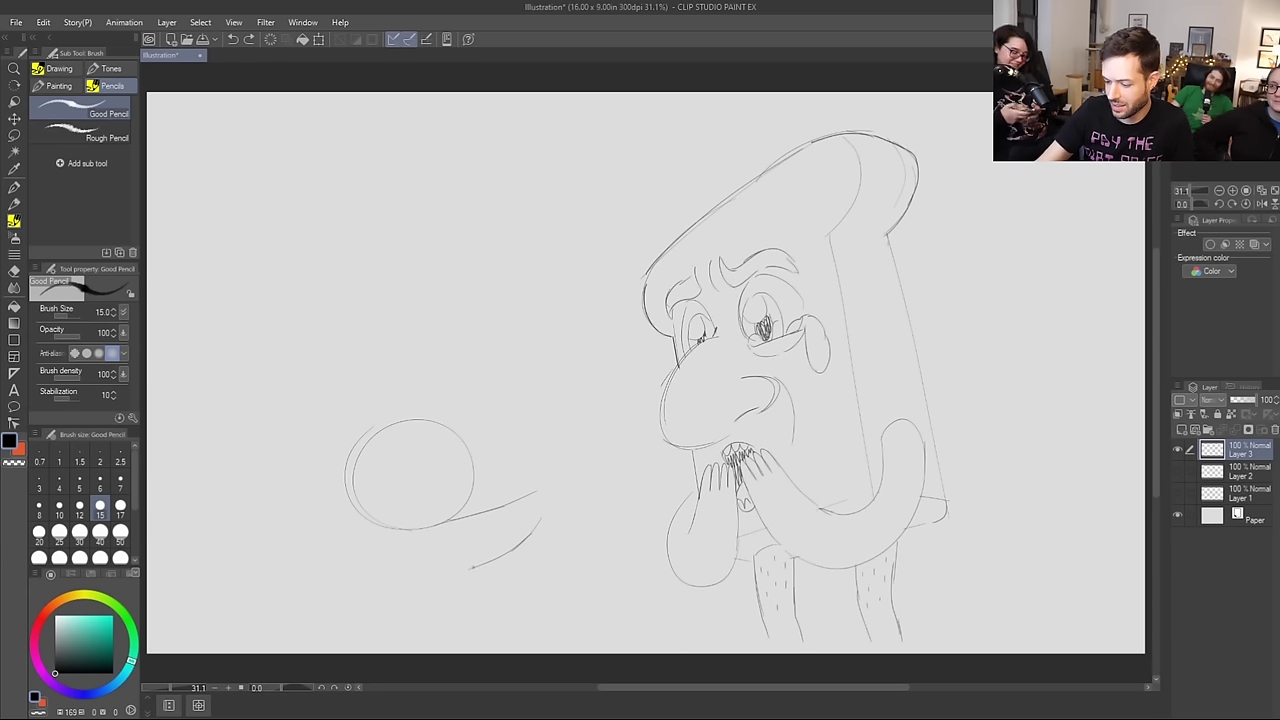
left_click_drag(467, 572, 444, 604)
key("ctrl+z")
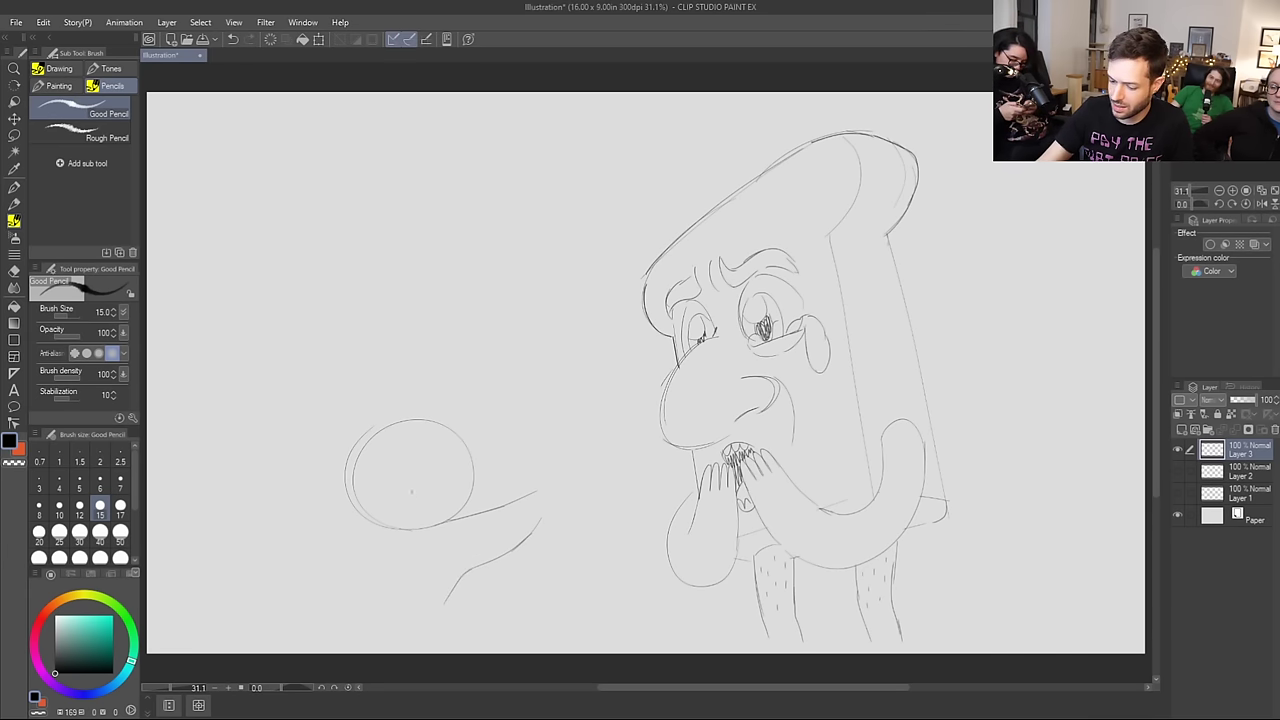
left_click_drag(357, 555, 325, 603)
key("ctrl+z")
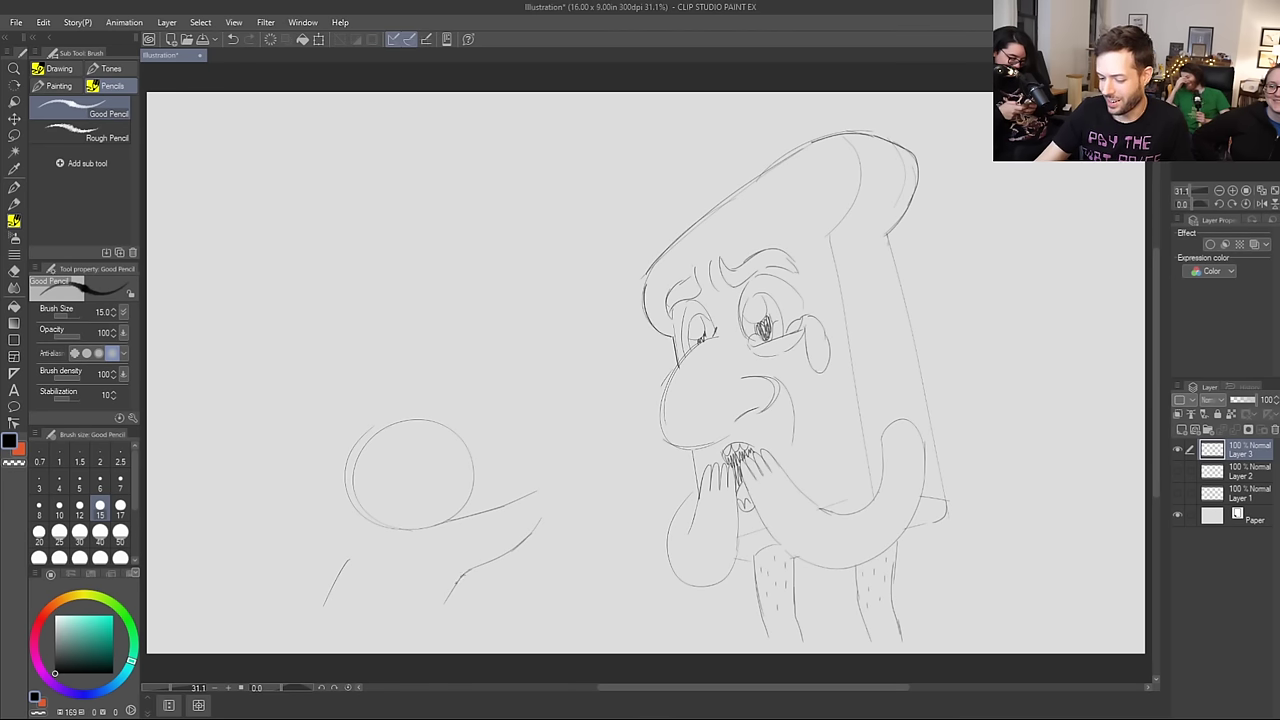
left_click_drag(456, 584, 443, 621)
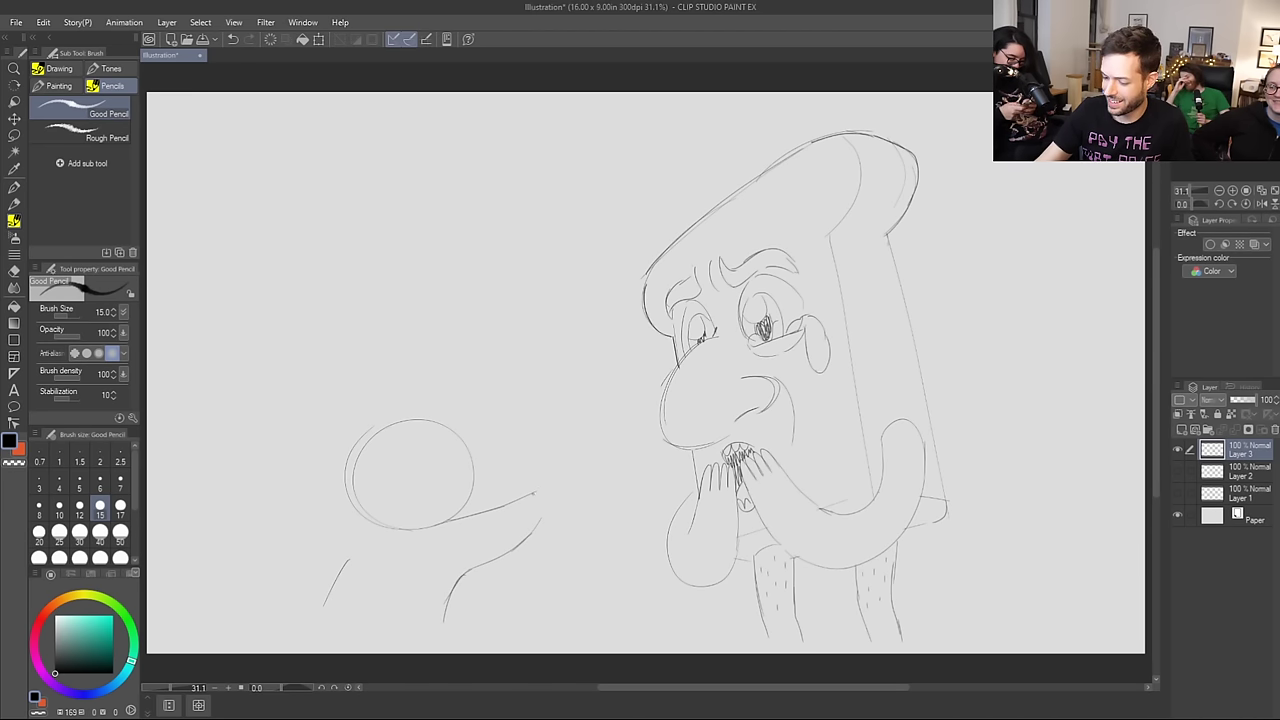
Step: Draw the second figure's hand gripping a narrow rectangular object aimed at the bread character
left_click_drag(534, 491, 541, 481)
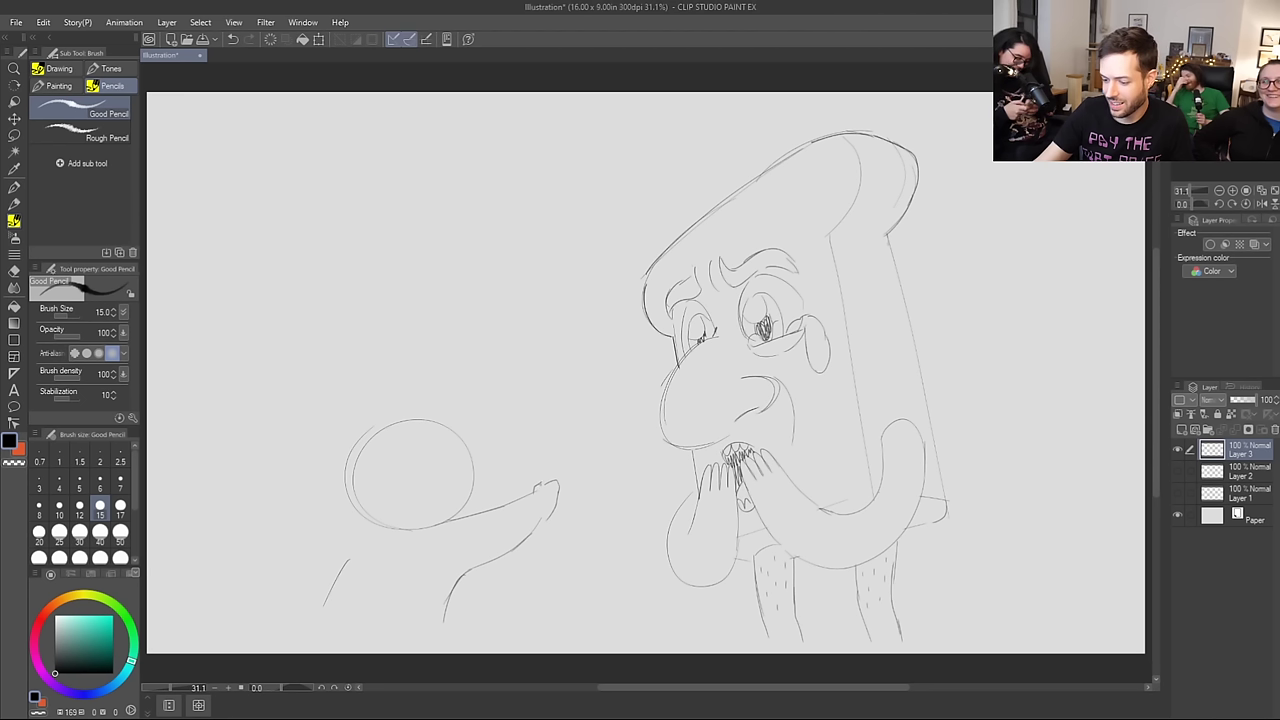
mouse_move(541, 467)
left_mouse_down()
mouse_move(542, 484)
mouse_move(601, 442)
mouse_move(564, 462)
mouse_move(585, 455)
left_mouse_up()
key("ctrl+z")
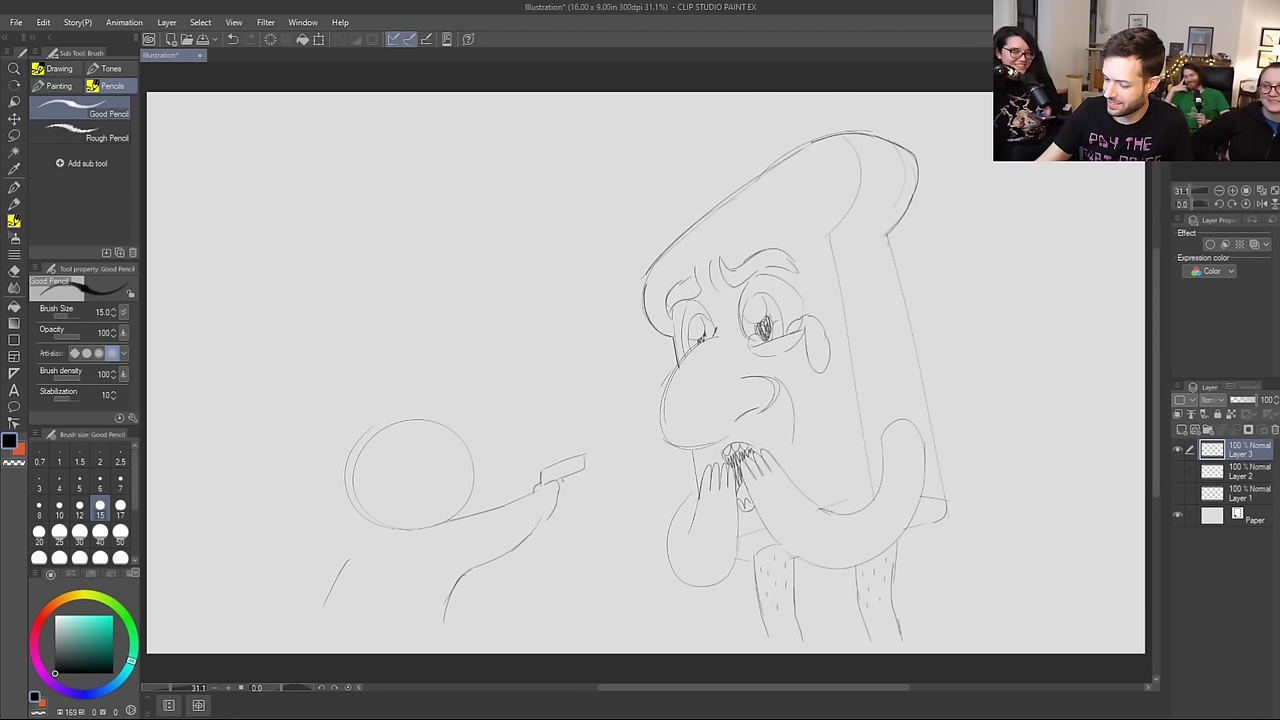
left_click_drag(558, 471, 590, 459)
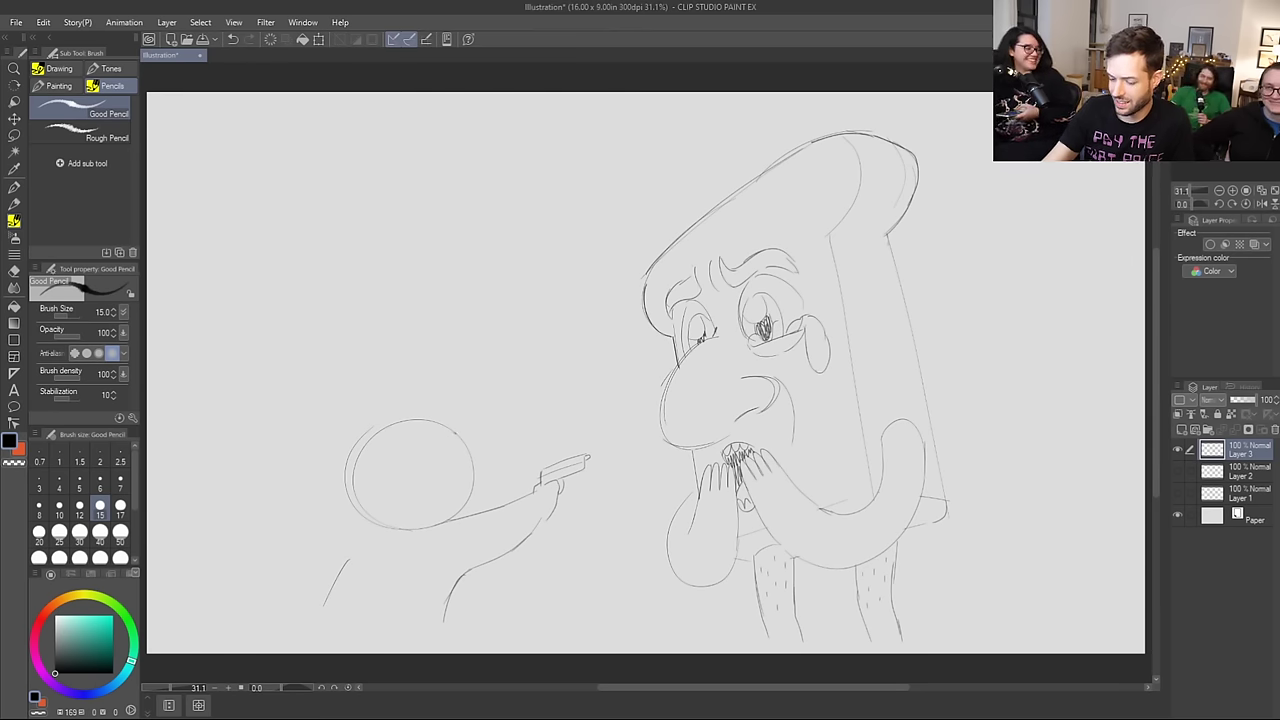
Step: Draw the second figure's hair as a rounded bob with a curved face edge and a flipped-up tip behind
mouse_move(458, 432)
left_mouse_down()
mouse_move(447, 461)
mouse_move(457, 539)
left_mouse_up()
left_click_drag(469, 479, 477, 491)
key("ctrl+z")
key("ctrl+z")
mouse_move(457, 430)
left_mouse_down()
mouse_move(465, 534)
mouse_move(450, 542)
mouse_move(322, 514)
left_mouse_up()
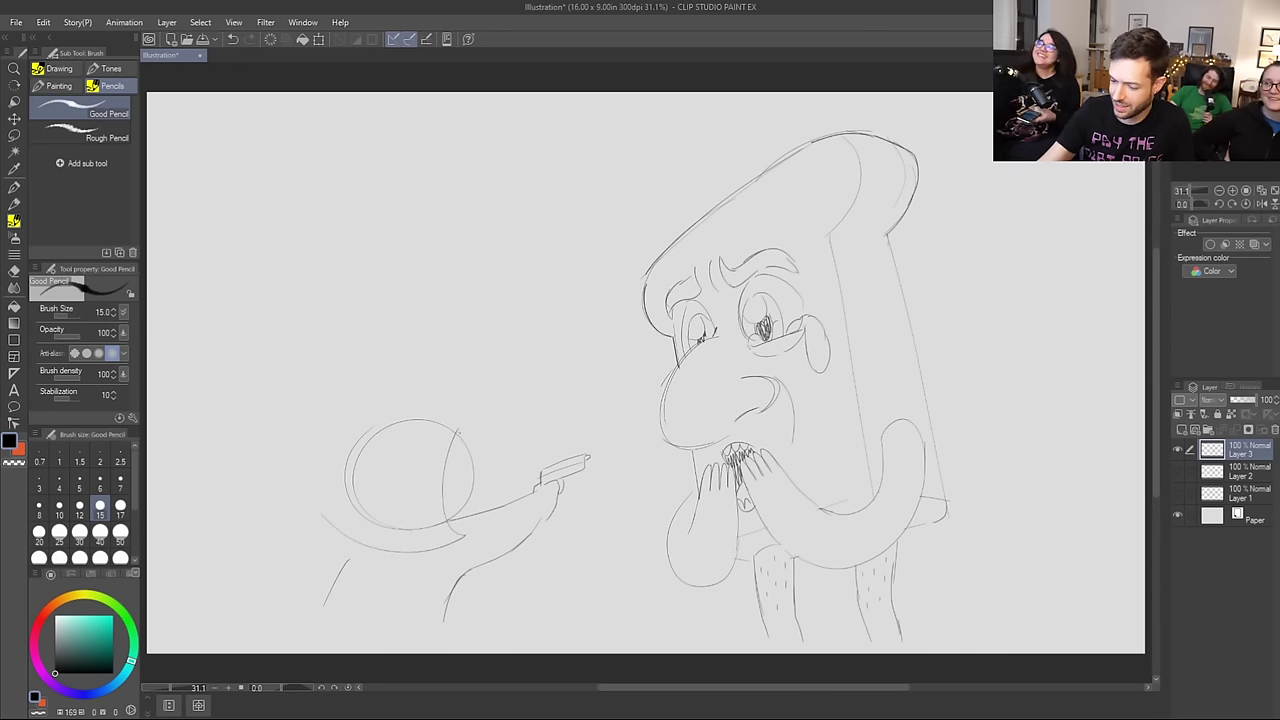
mouse_move(458, 428)
left_mouse_down()
mouse_move(348, 433)
mouse_move(332, 473)
mouse_move(302, 482)
mouse_move(320, 522)
left_mouse_up()
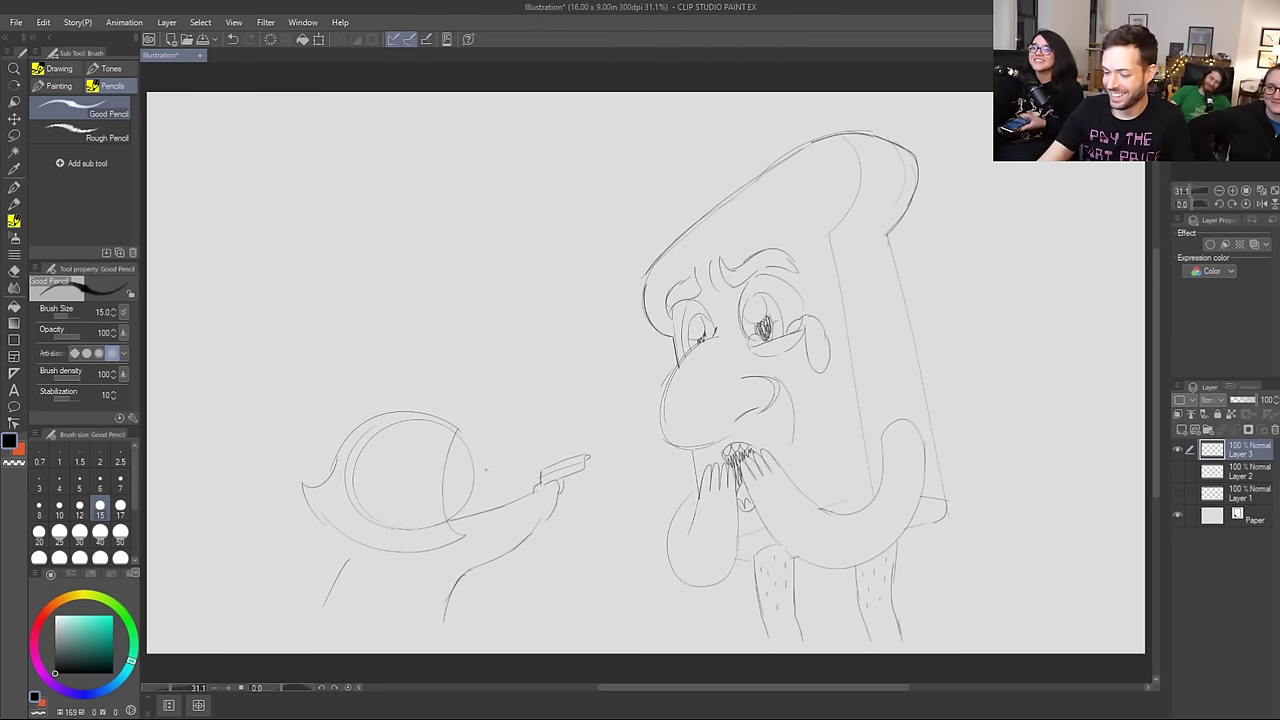
Step: Draw a narrow oval glasses lens in front of the second figure's face and erase the overlapping lines
mouse_move(472, 459)
left_mouse_down()
mouse_move(482, 454)
mouse_move(476, 492)
mouse_move(474, 446)
left_mouse_up()
key("e")
left_click_drag(477, 490, 476, 476)
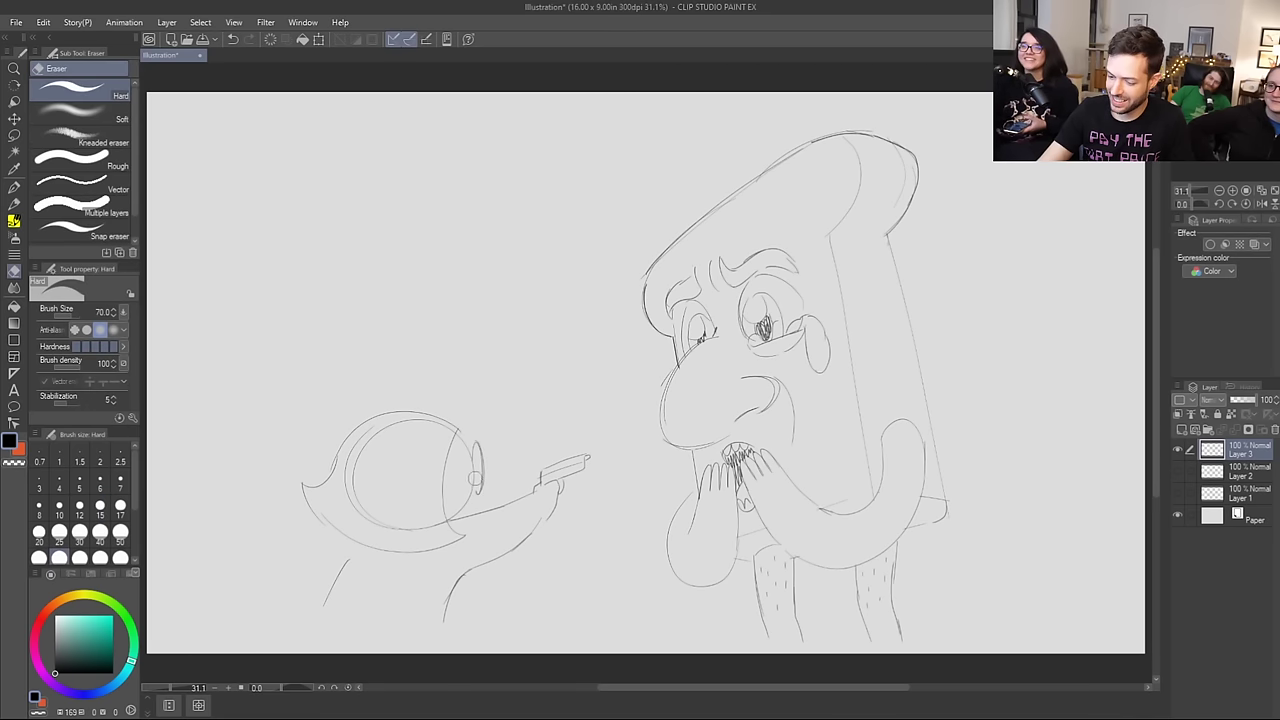
key("b")
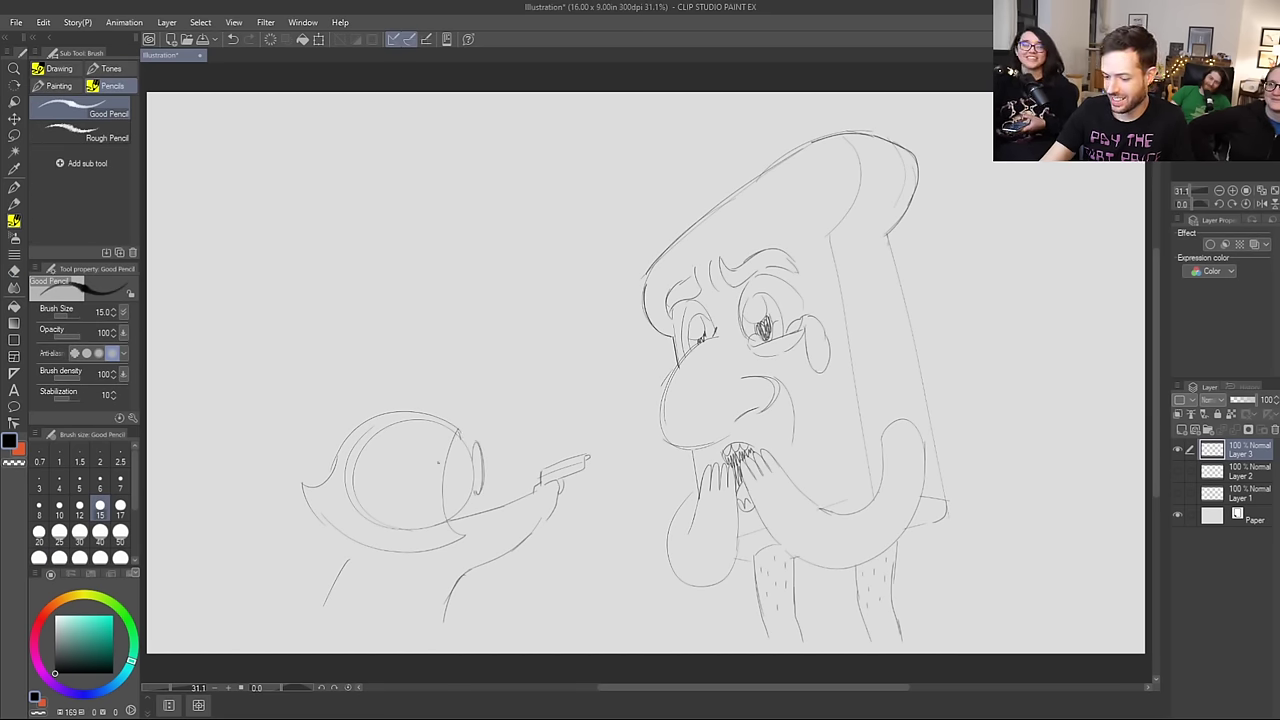
Step: Erase the construction circle inside the second figure's hair and draw a small eye and an open mouth
key("e")
mouse_move(446, 522)
left_mouse_down()
mouse_move(359, 498)
mouse_move(364, 441)
mouse_move(345, 474)
mouse_move(389, 426)
mouse_move(445, 429)
left_mouse_up()
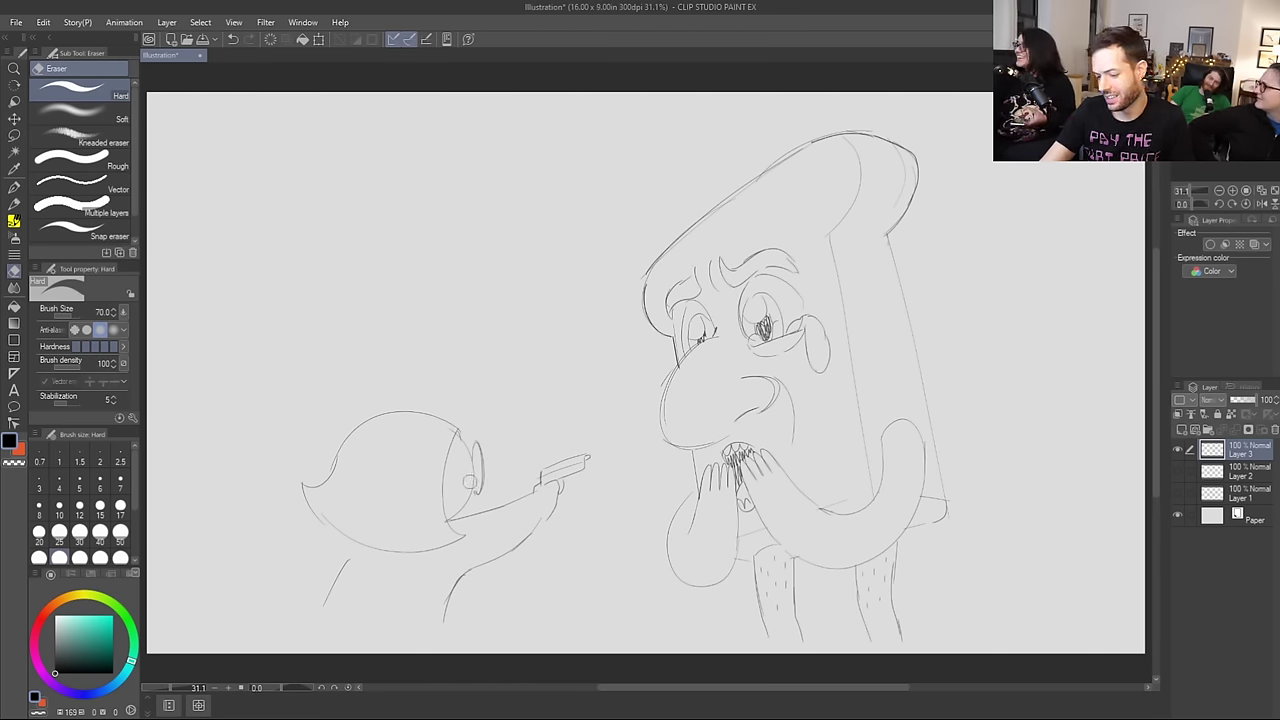
key("p")
mouse_move(460, 444)
left_mouse_down()
mouse_move(470, 450)
mouse_move(457, 508)
left_mouse_up()
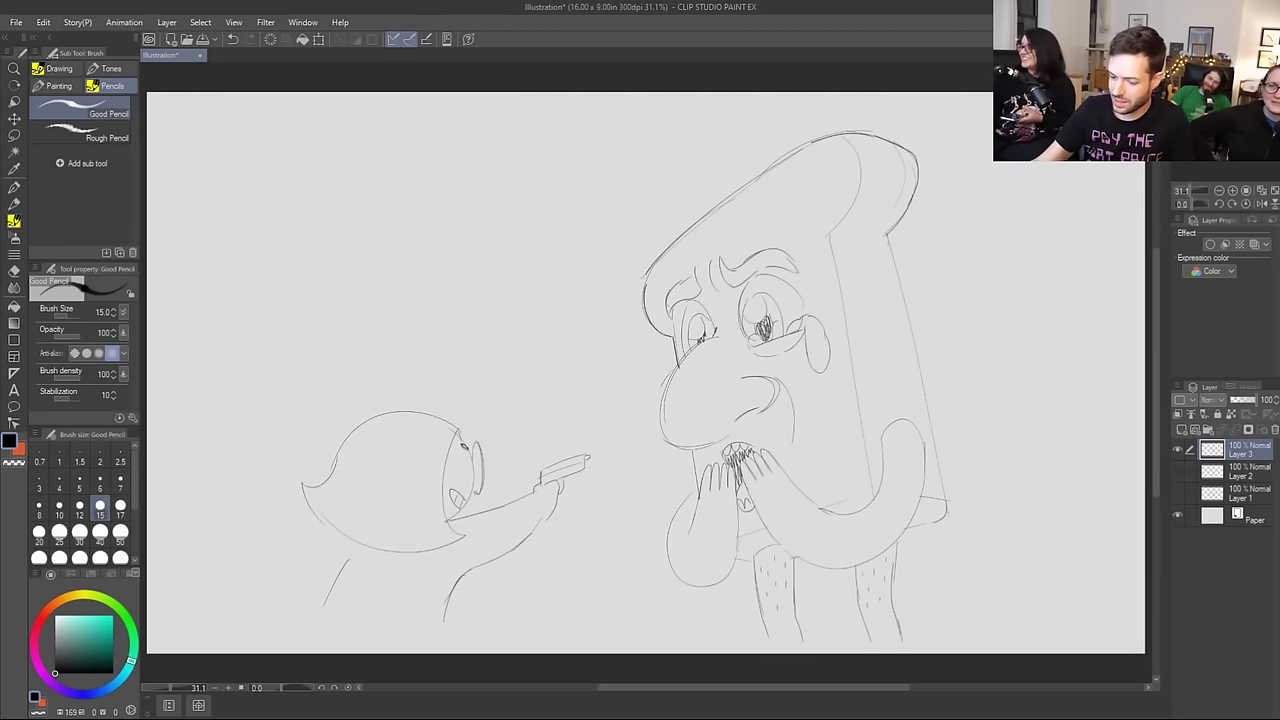
Step: Draw the bob-haired figure's back and front torso lines and a rear arm trailing behind with a small hand
mouse_move(340, 537)
left_mouse_down()
mouse_move(283, 567)
mouse_move(289, 603)
left_mouse_up()
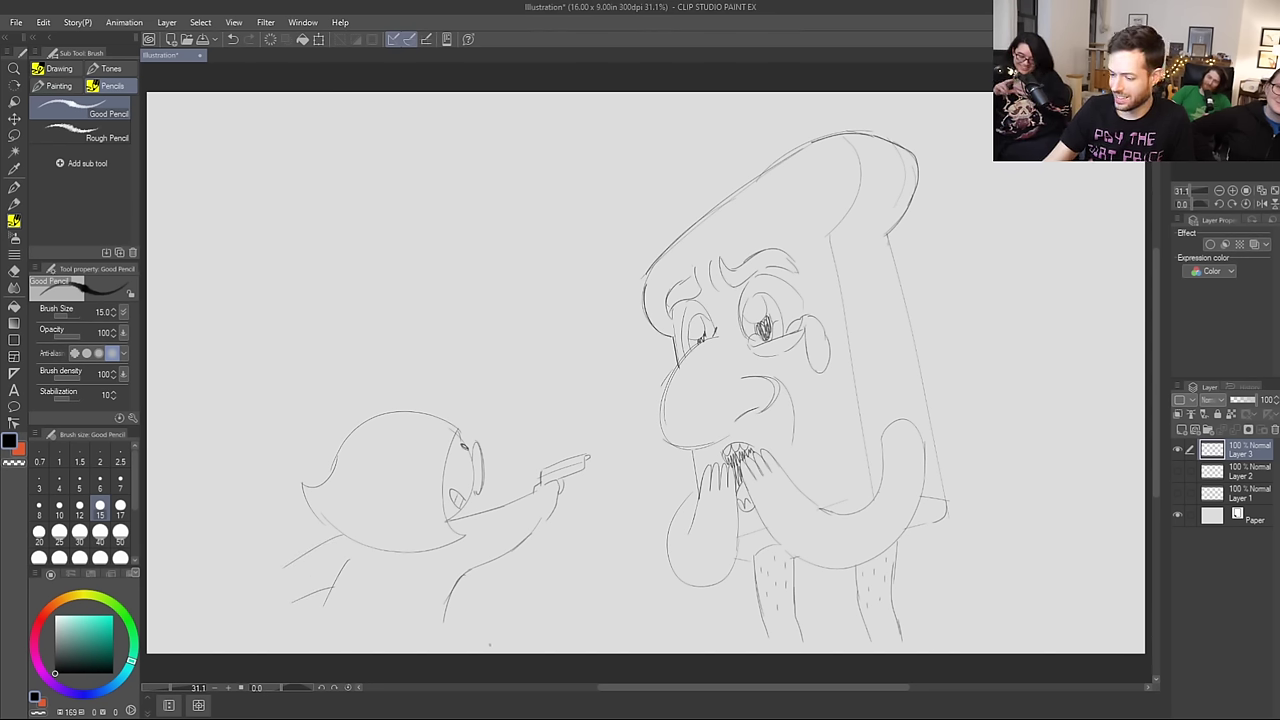
left_click_drag(445, 612, 453, 653)
key("ctrl+z")
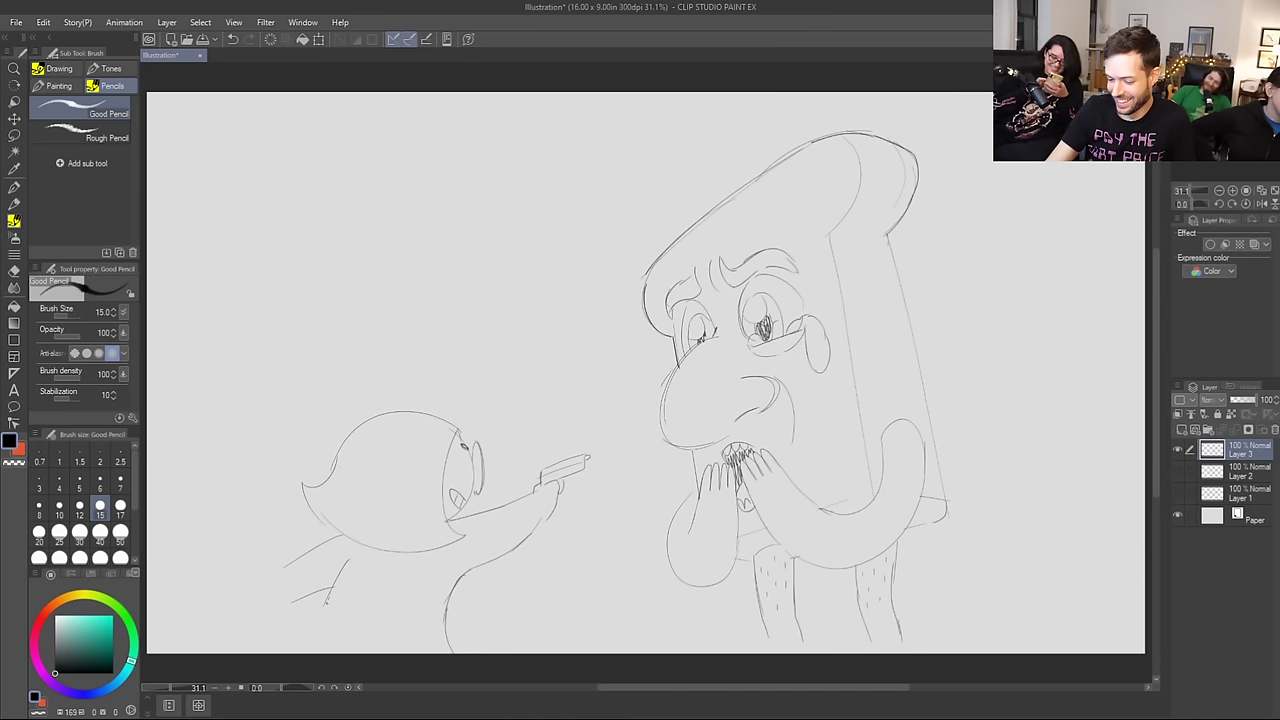
left_click_drag(328, 600, 297, 653)
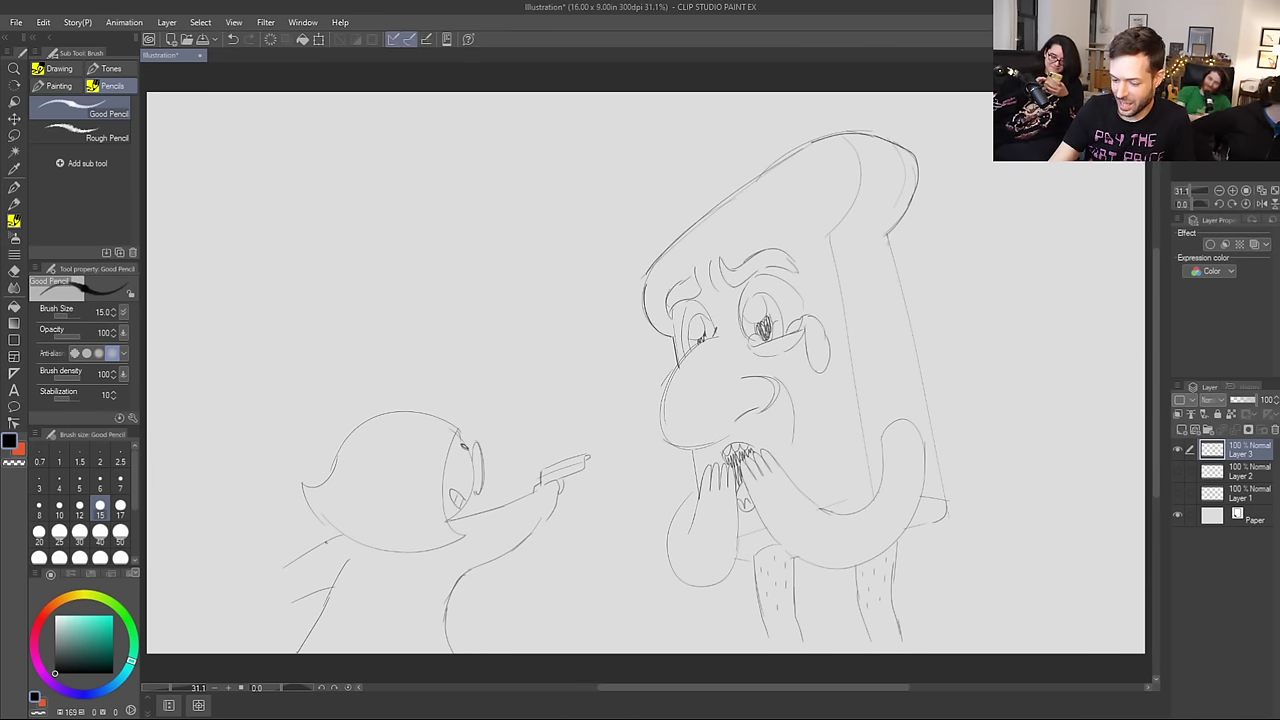
left_click_drag(284, 568, 268, 591)
left_click_drag(351, 530, 264, 590)
key("ctrl+z")
key("ctrl+z")
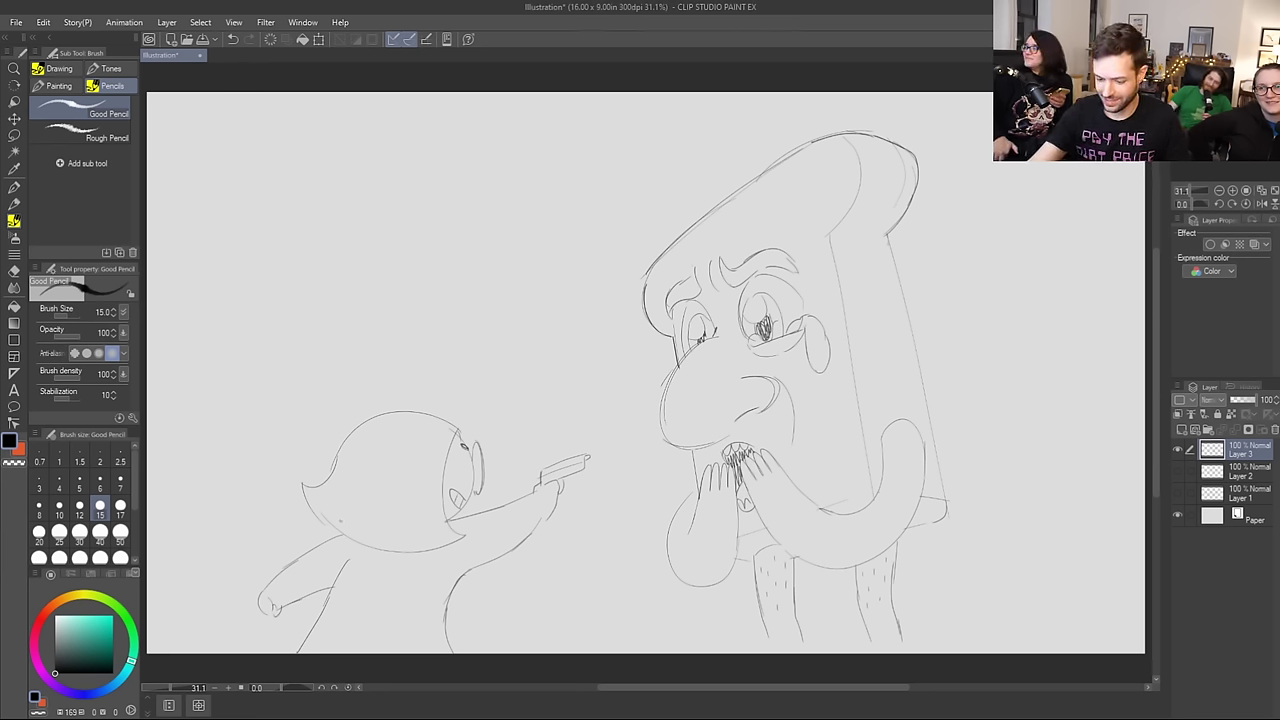
Step: Close the lower edge of the bob hair outline and fill the hair with solid black
left_click_drag(320, 521, 353, 540)
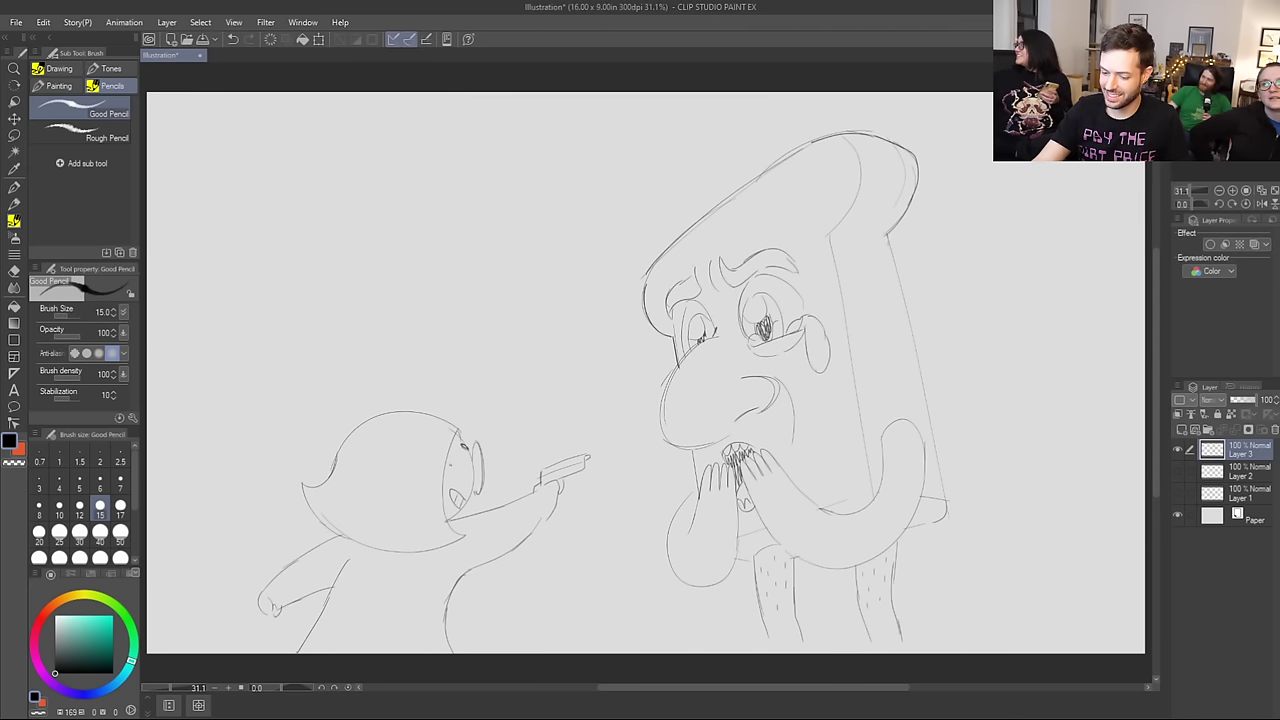
key("g")
left_click(440, 446)
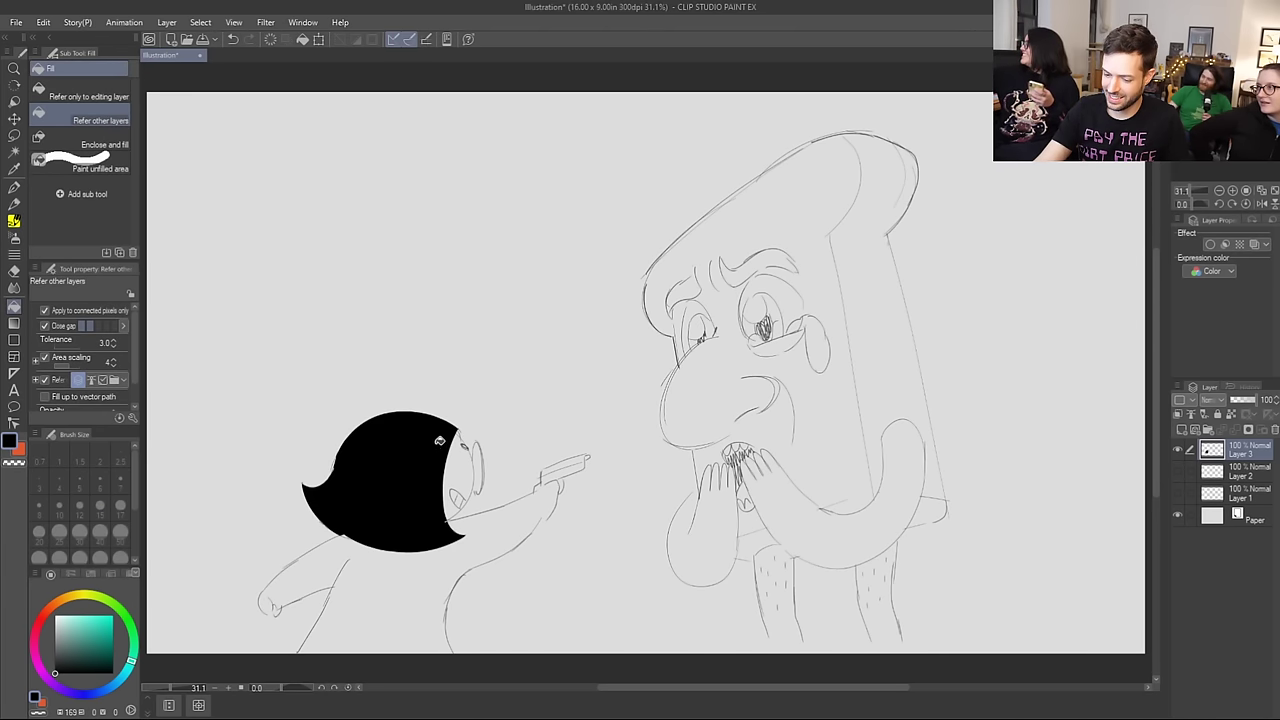
Step: Darken the figure's small eye and draw the glasses' arm across the face, comparing the drawing with and without that line
key("p")
key("b")
key("b")
key("b")
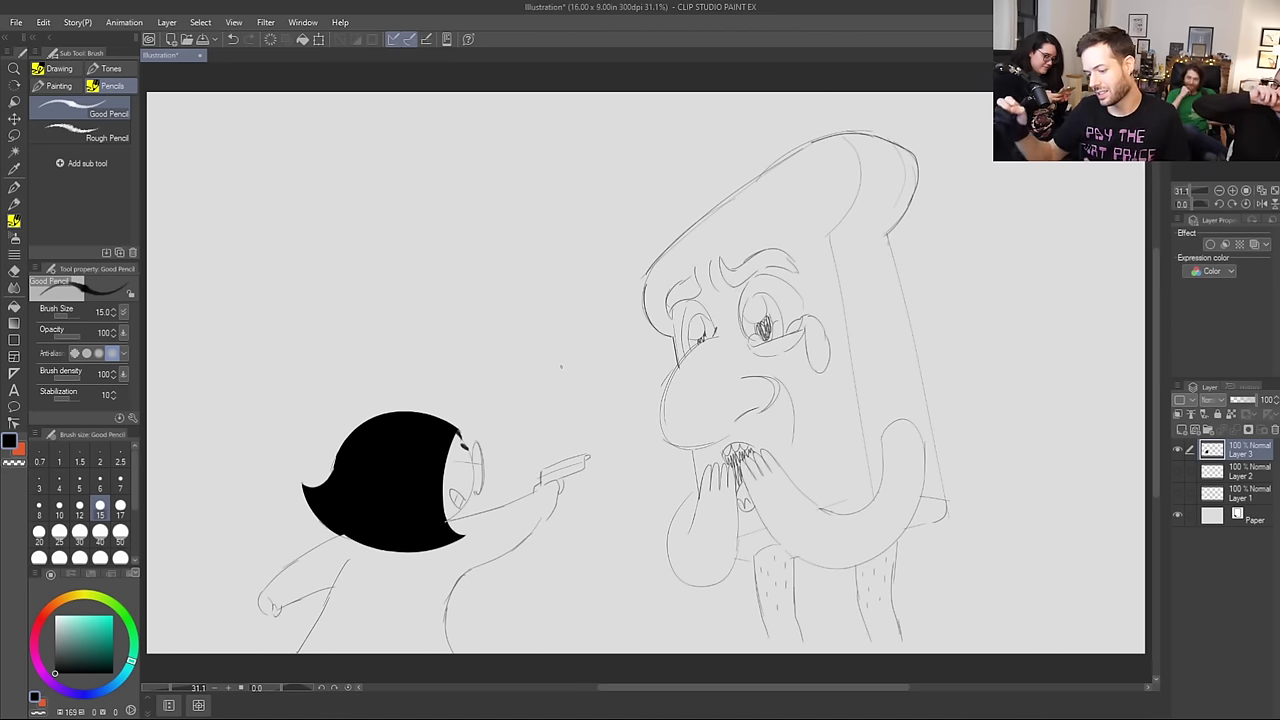
key("ctrl+z")
key("ctrl+y")
key("ctrl+z")
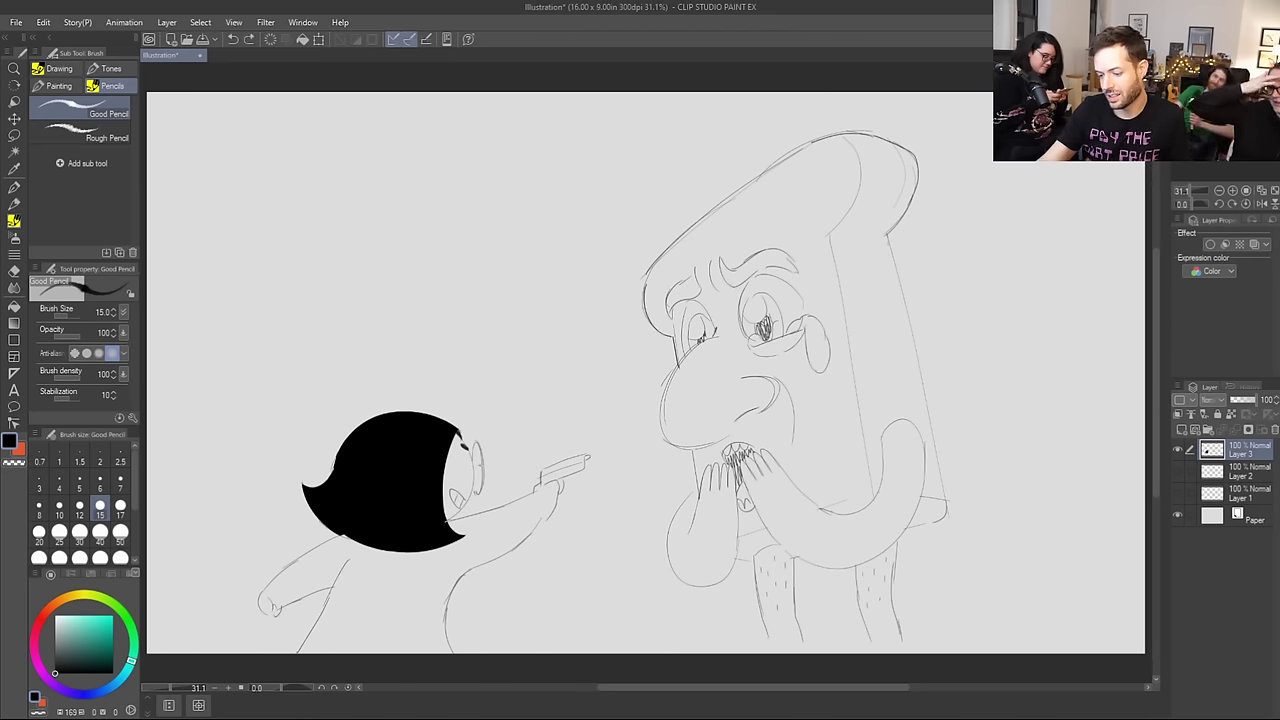
key("ctrl+y")
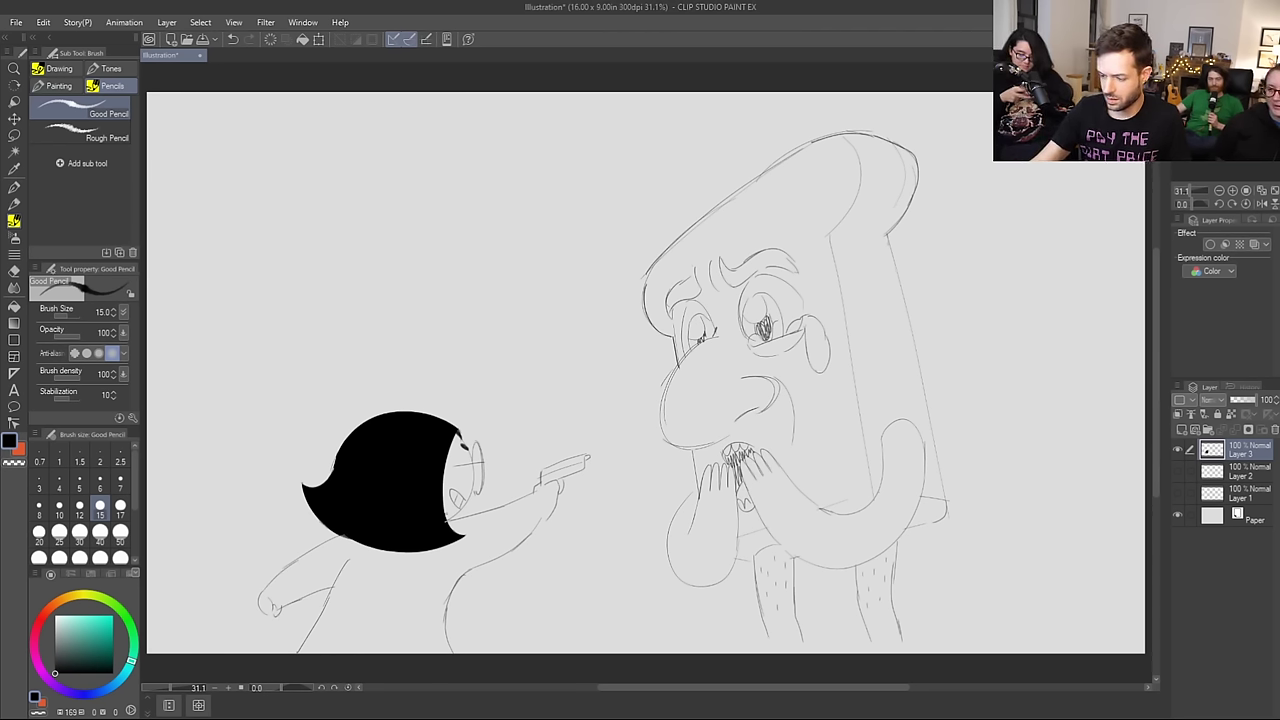
Step: Hand-letter "I THOUGHT WE WERE IN LOVE..." on two lines near the top of the canvas, beside the bread's head
mouse_move(377, 141)
left_mouse_down()
mouse_move(378, 159)
mouse_move(388, 140)
mouse_move(390, 156)
mouse_move(417, 155)
mouse_move(426, 136)
mouse_move(443, 153)
left_mouse_up()
mouse_move(451, 139)
left_mouse_down()
mouse_move(446, 153)
mouse_move(465, 136)
mouse_move(506, 155)
left_mouse_up()
mouse_move(499, 134)
left_mouse_down()
mouse_move(556, 136)
mouse_move(570, 152)
left_mouse_up()
mouse_move(368, 179)
left_mouse_down()
mouse_move(374, 195)
mouse_move(389, 180)
mouse_move(394, 195)
left_mouse_up()
left_click_drag(394, 177, 403, 177)
left_click_drag(394, 186, 401, 186)
left_click_drag(394, 195, 408, 187)
left_click_drag(408, 187, 424, 195)
mouse_move(424, 177)
left_mouse_down()
mouse_move(463, 178)
mouse_move(458, 194)
mouse_move(470, 196)
left_mouse_up()
mouse_move(470, 178)
left_mouse_down()
mouse_move(515, 197)
mouse_move(523, 181)
mouse_move(560, 186)
left_mouse_up()
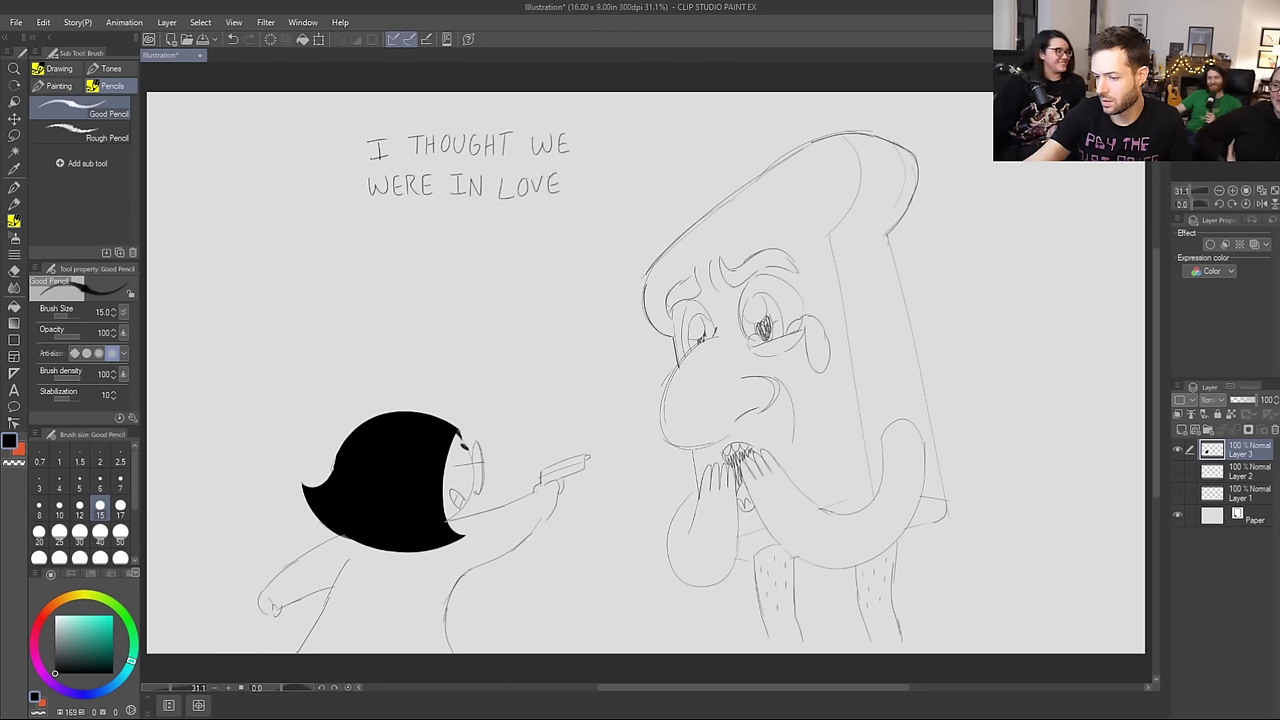
left_click(591, 190)
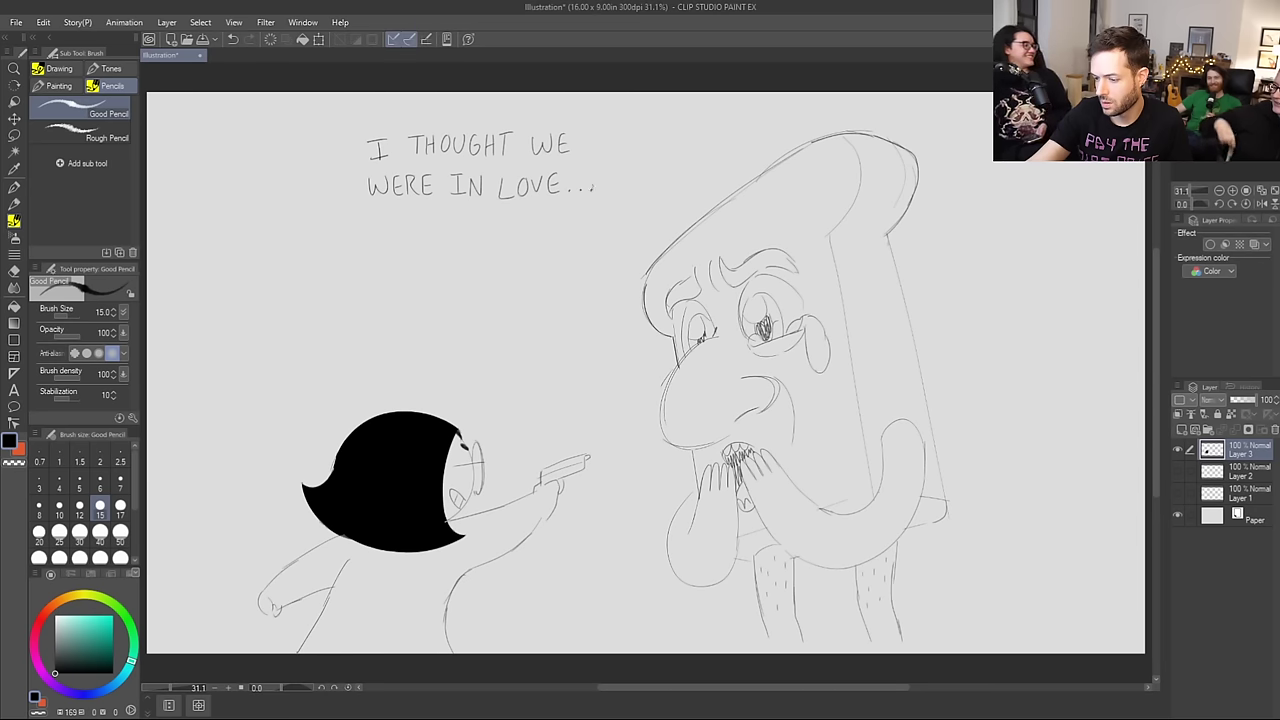
Step: Draw a rounded speech bubble around the upper text with a tail towards the bread character and erase the overlapping line ends
mouse_move(478, 229)
left_mouse_down()
mouse_move(323, 168)
mouse_move(484, 102)
mouse_move(636, 166)
mouse_move(478, 229)
left_mouse_up()
mouse_move(606, 212)
left_mouse_down()
mouse_move(632, 222)
mouse_move(619, 200)
left_mouse_up()
key("e")
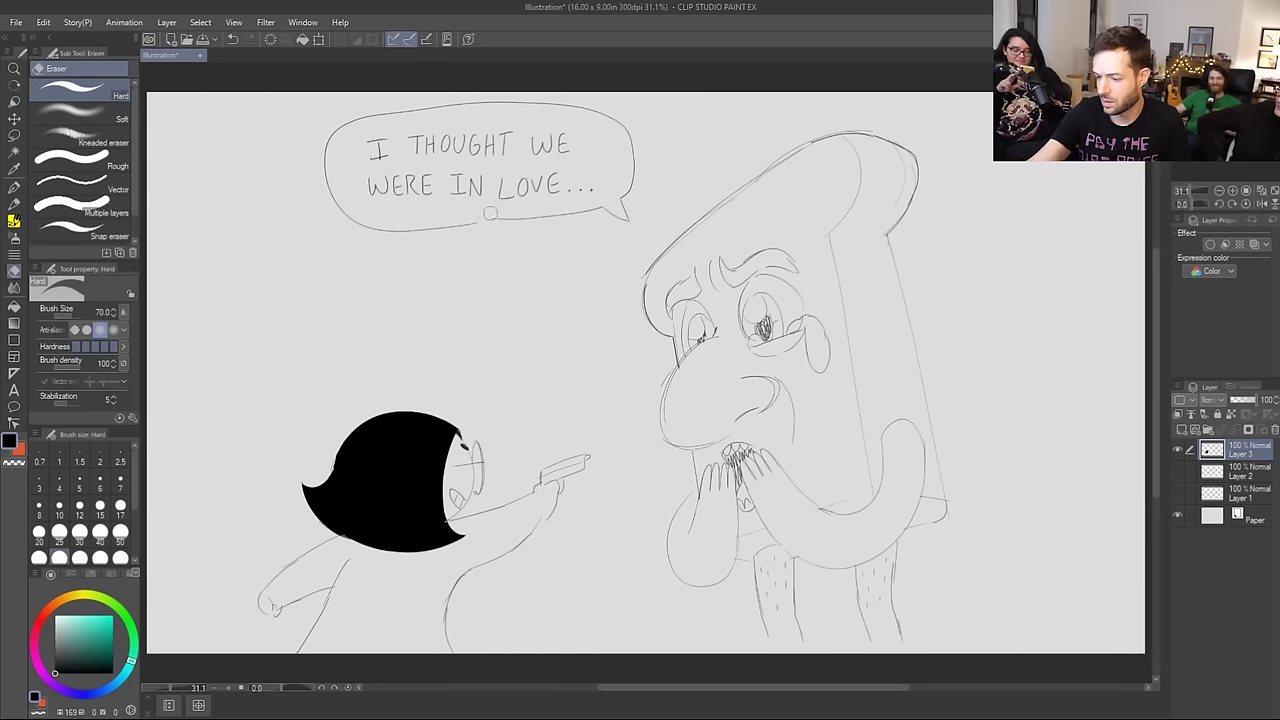
key("p")
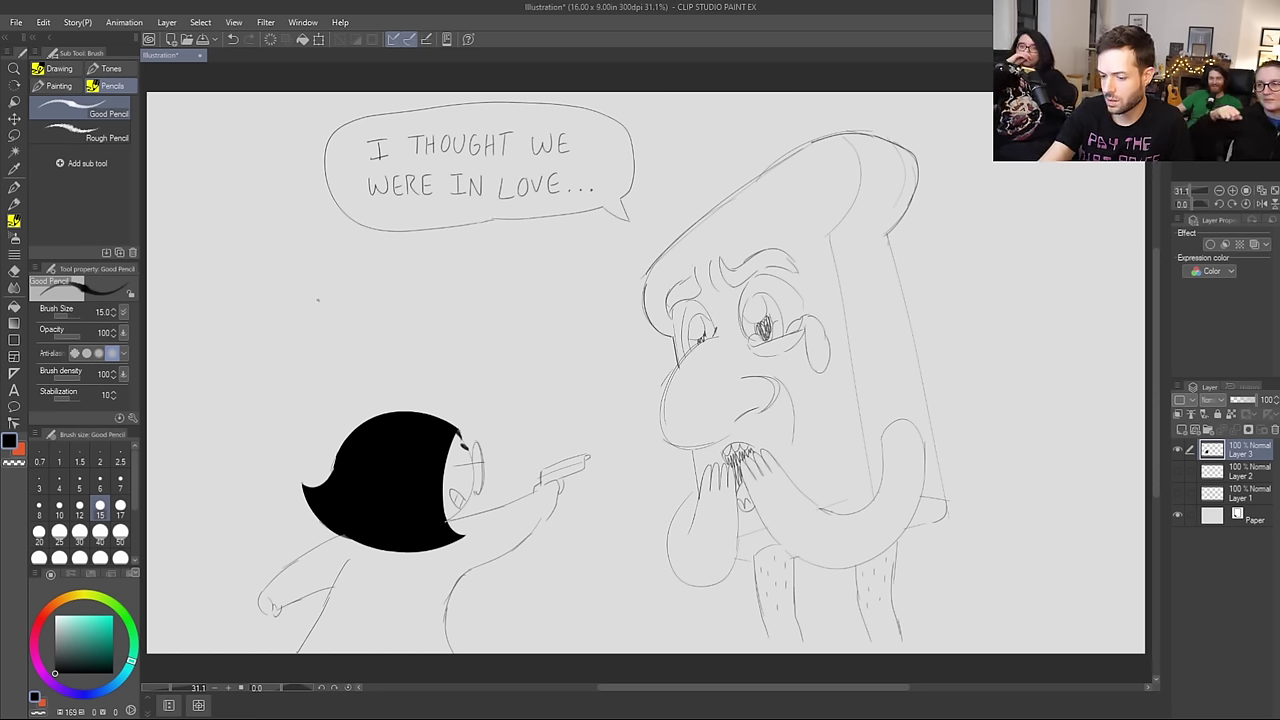
Step: Hand-letter "I'M IN LOVE... WITH MONEY!!" on two lines above the bob-haired figure's head
left_click_drag(316, 292, 331, 291)
mouse_move(325, 292)
left_mouse_down()
mouse_move(326, 310)
mouse_move(337, 299)
mouse_move(389, 310)
mouse_move(406, 291)
mouse_move(418, 309)
left_mouse_up()
mouse_move(418, 309)
left_mouse_down()
mouse_move(418, 291)
mouse_move(458, 309)
mouse_move(486, 290)
mouse_move(497, 309)
left_mouse_up()
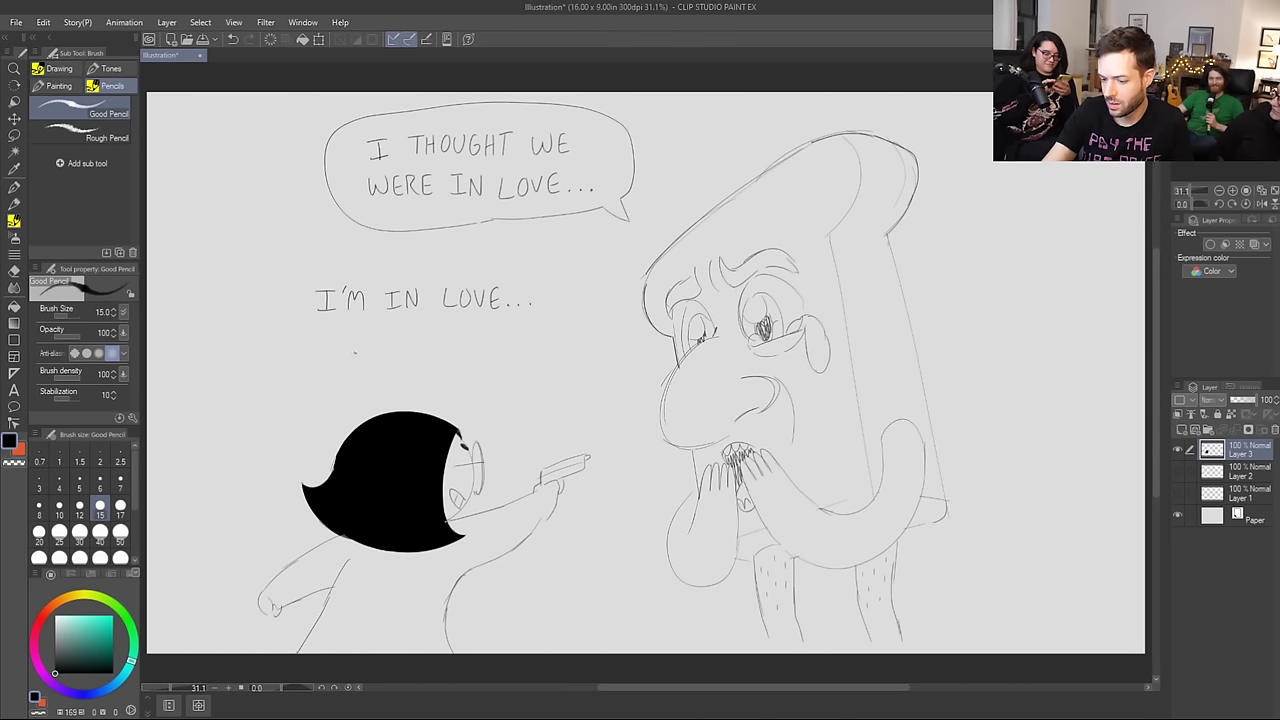
mouse_move(342, 347)
left_mouse_down()
mouse_move(370, 346)
mouse_move(377, 363)
mouse_move(396, 344)
mouse_move(400, 364)
left_mouse_up()
mouse_move(401, 354)
left_mouse_down()
mouse_move(434, 365)
mouse_move(455, 336)
mouse_move(458, 362)
mouse_move(469, 340)
mouse_move(494, 339)
mouse_move(521, 365)
mouse_move(548, 356)
left_mouse_up()
Step: Draw a rounded speech bubble around the lower text with a tail pointing down to the bob-haired figure and clean its outline
mouse_move(378, 392)
left_mouse_down()
mouse_move(290, 369)
mouse_move(313, 272)
mouse_move(450, 255)
mouse_move(537, 263)
mouse_move(581, 306)
mouse_move(561, 373)
mouse_move(385, 391)
mouse_move(477, 410)
mouse_move(496, 380)
left_mouse_up()
key("e")
key("p")
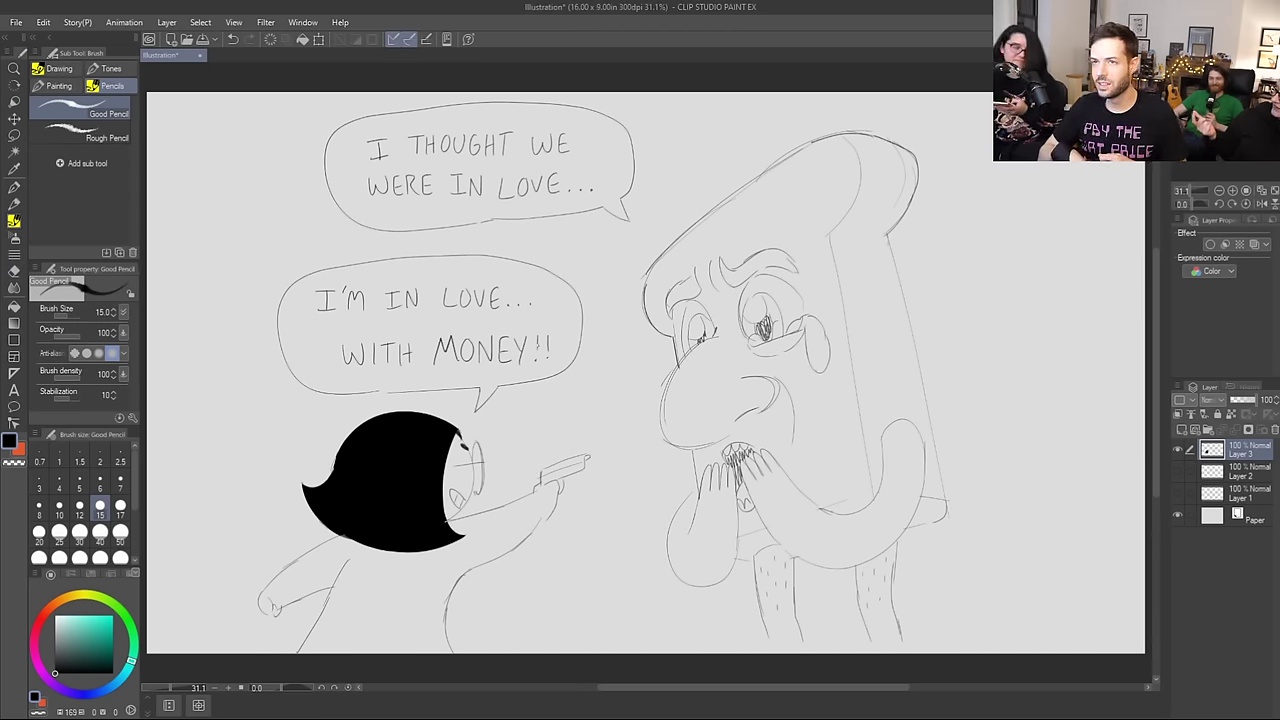
Step: Lasso the upper speech bubble with its text and move it slightly right and down, closer to the bread character
key("m")
mouse_move(520, 236)
left_mouse_down()
mouse_move(347, 241)
mouse_move(354, 97)
mouse_move(602, 86)
mouse_move(674, 192)
mouse_move(520, 236)
left_mouse_up()
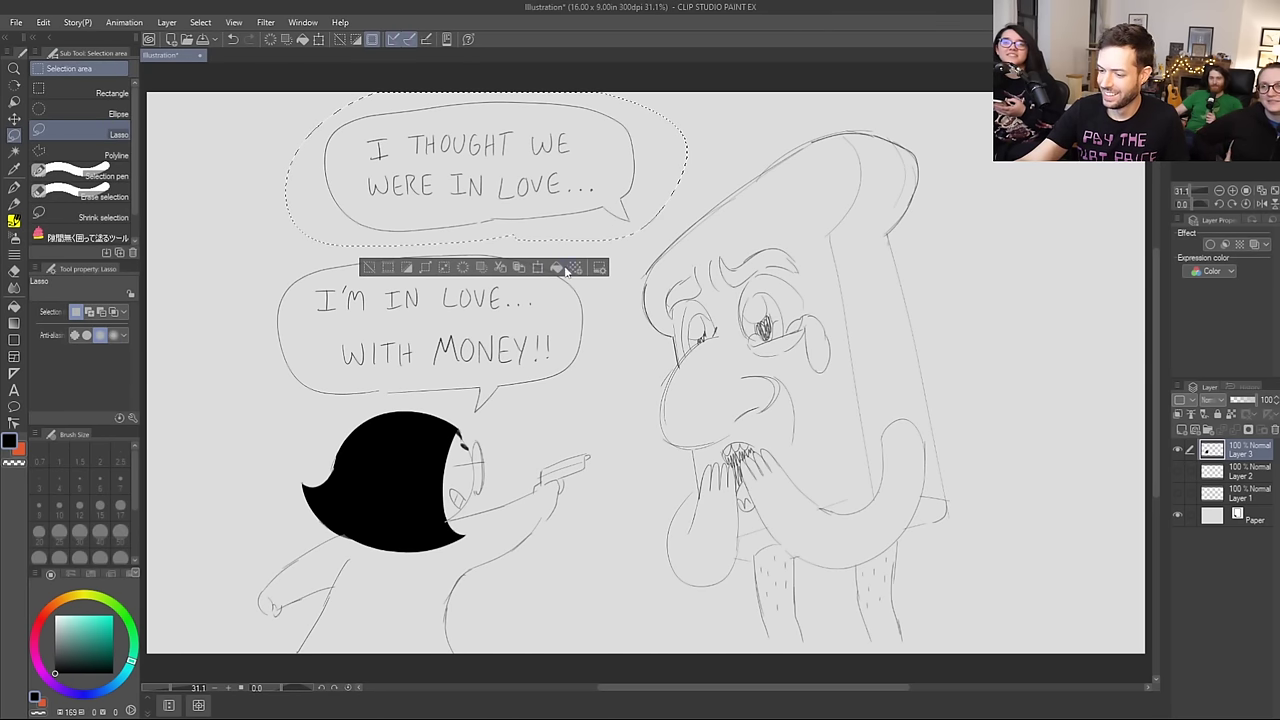
key("ctrl+t")
left_click_drag(629, 177, 653, 187)
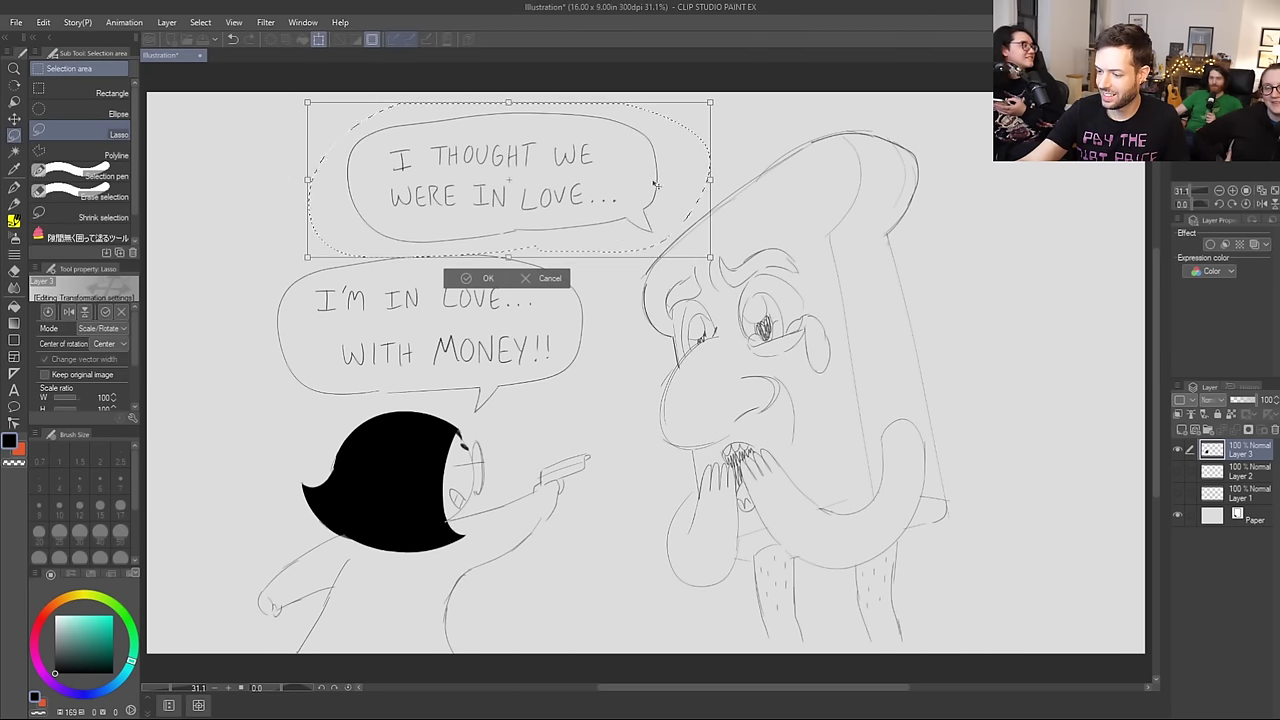
left_click(482, 278)
left_click(390, 283)
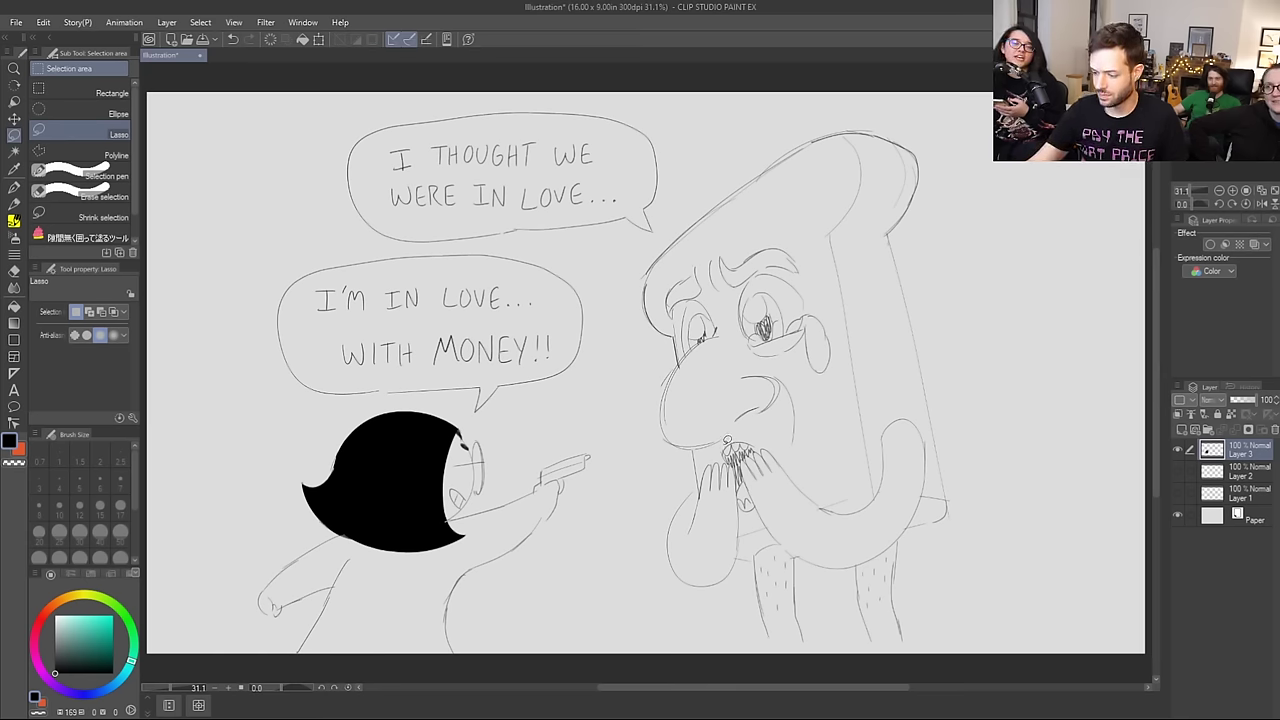
Step: Add small lines around the bread character's mouth, clean up the slice's lower back corner, and extend the legs to the canvas edge
key("p")
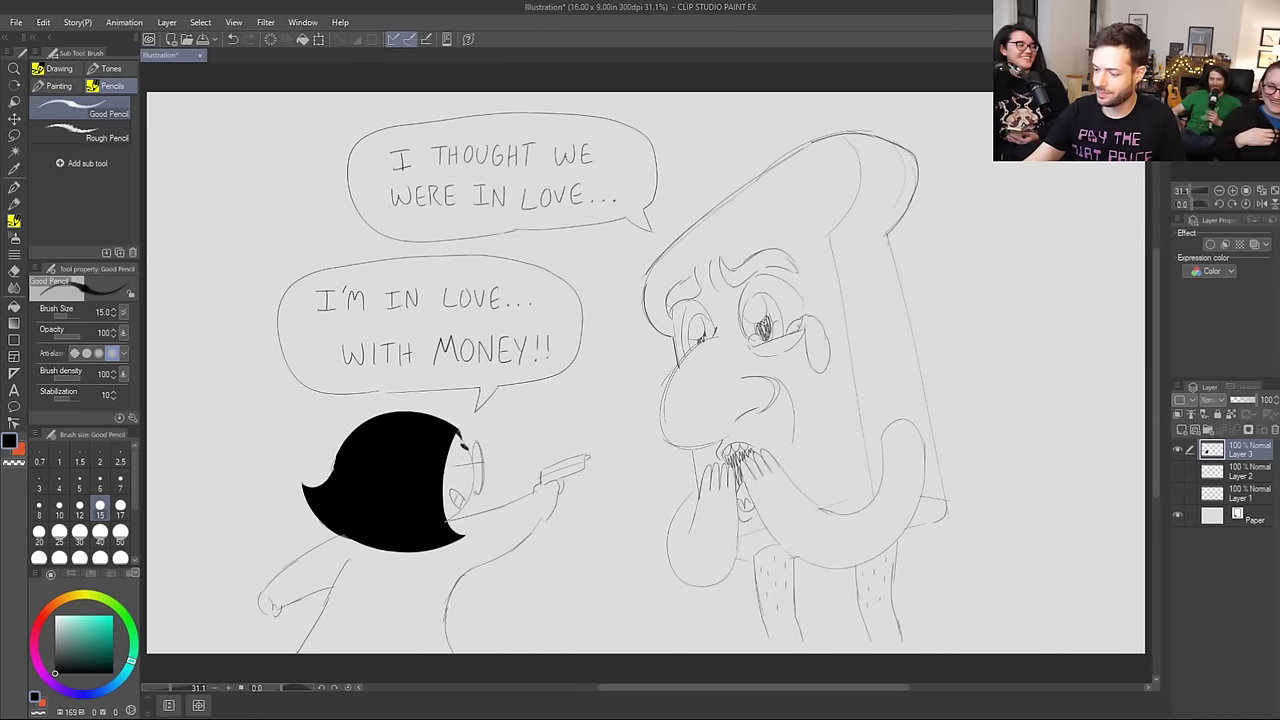
key("e")
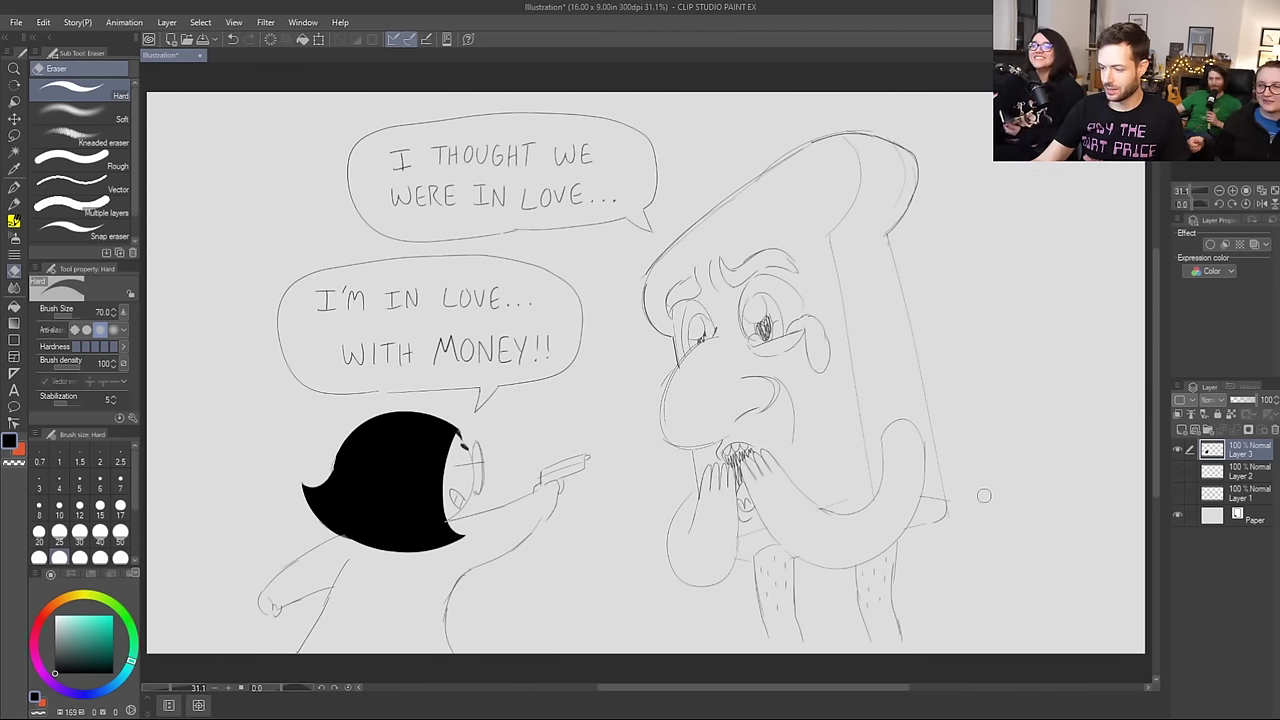
key("p")
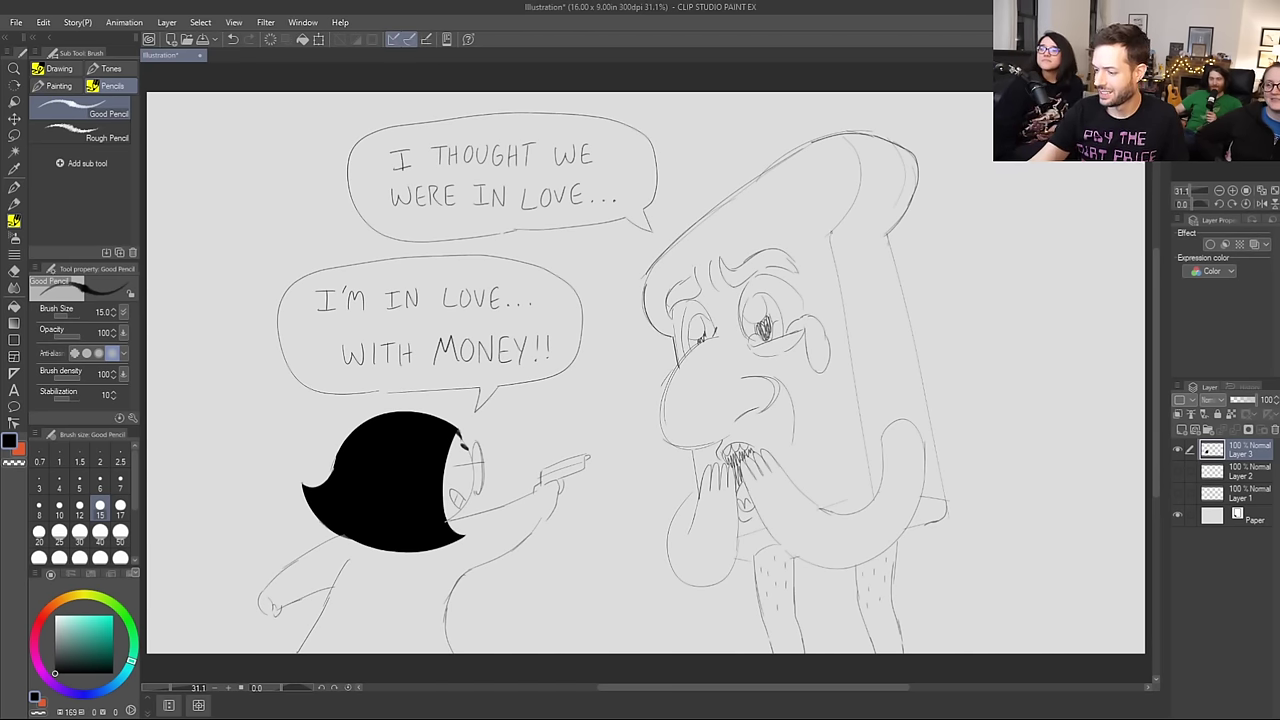
Step: Add groups of short horizontal shading lines along the bread slice's side crust, from the top bulge down to the arm
mouse_move(831, 235)
left_mouse_down()
mouse_move(891, 225)
mouse_move(909, 197)
left_mouse_up()
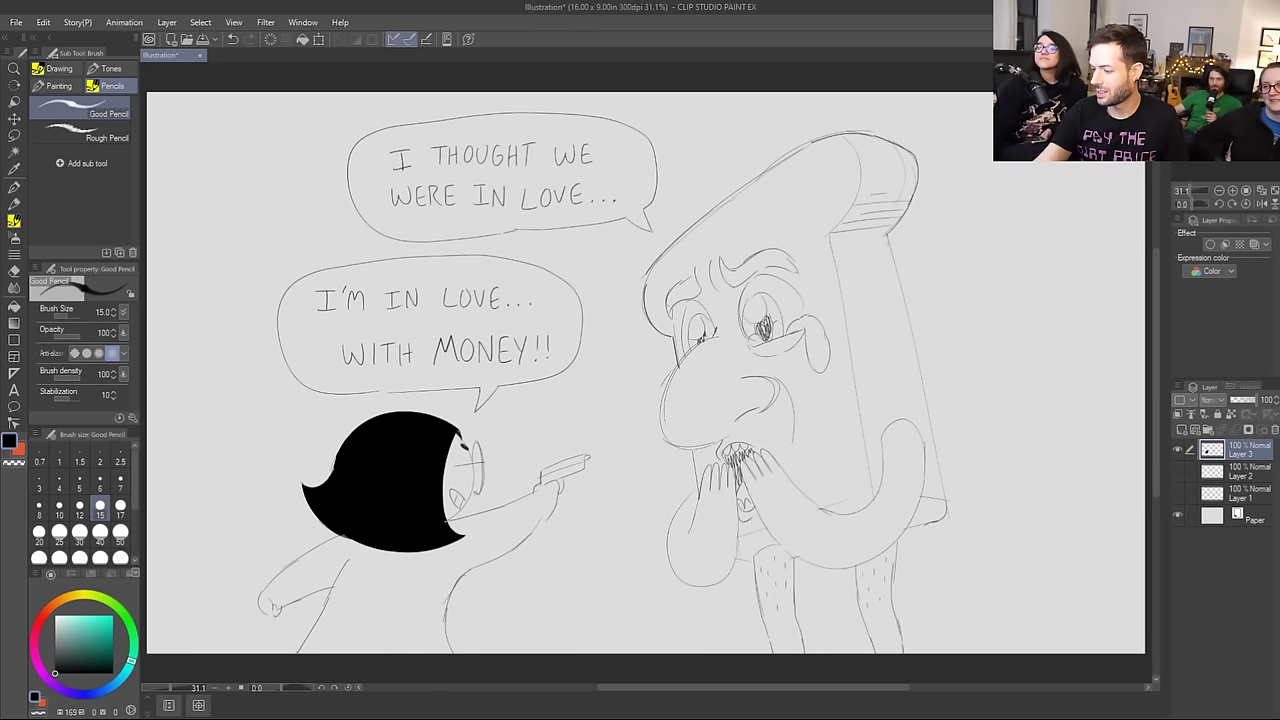
left_click_drag(852, 307, 894, 304)
left_click_drag(846, 322, 908, 317)
mouse_move(850, 334)
left_mouse_down()
mouse_move(910, 330)
mouse_move(910, 346)
left_mouse_up()
mouse_move(858, 392)
left_mouse_down()
mouse_move(924, 388)
mouse_move(928, 405)
left_mouse_up()
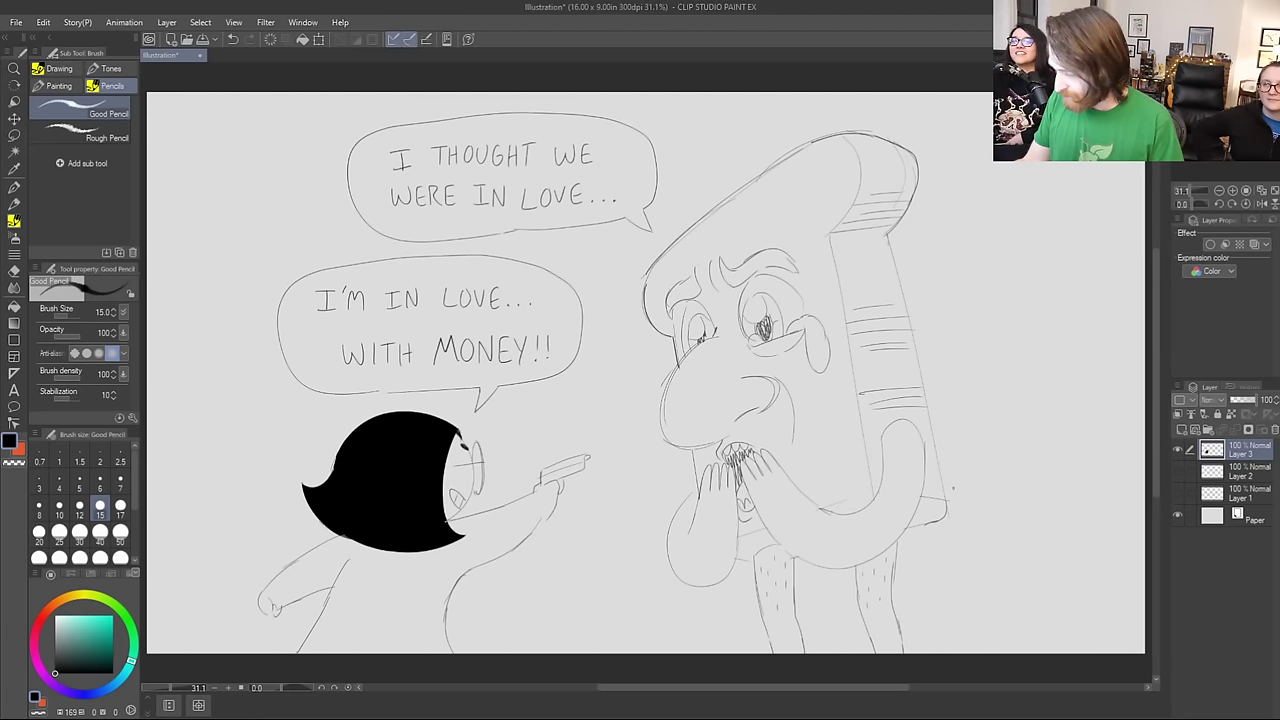
Step: Hide Layer 3 and add a new blank layer above it for the next drawing
left_click(1177, 449)
left_click(1182, 429)
mouse_move(775, 220)
left_mouse_down()
mouse_move(774, 262)
mouse_move(814, 301)
mouse_move(893, 293)
mouse_move(865, 178)
mouse_move(629, 316)
mouse_move(721, 429)
mouse_move(858, 388)
left_mouse_up()
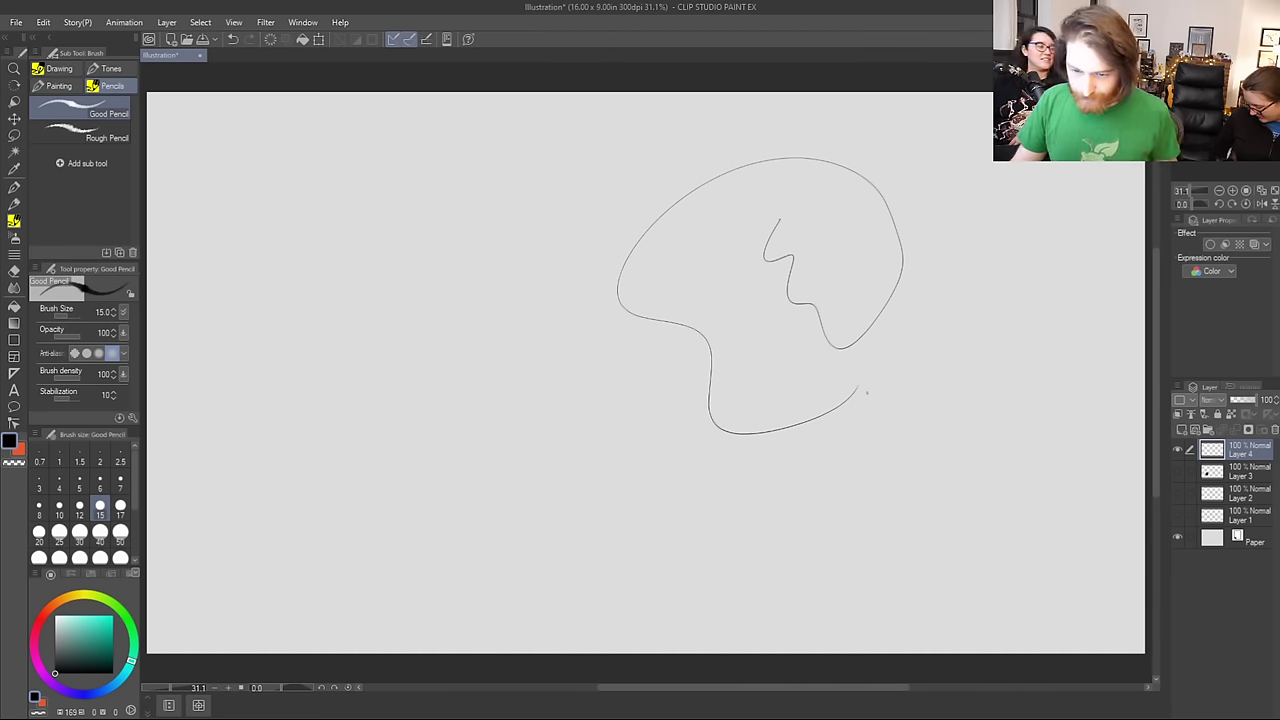
key("ctrl+z")
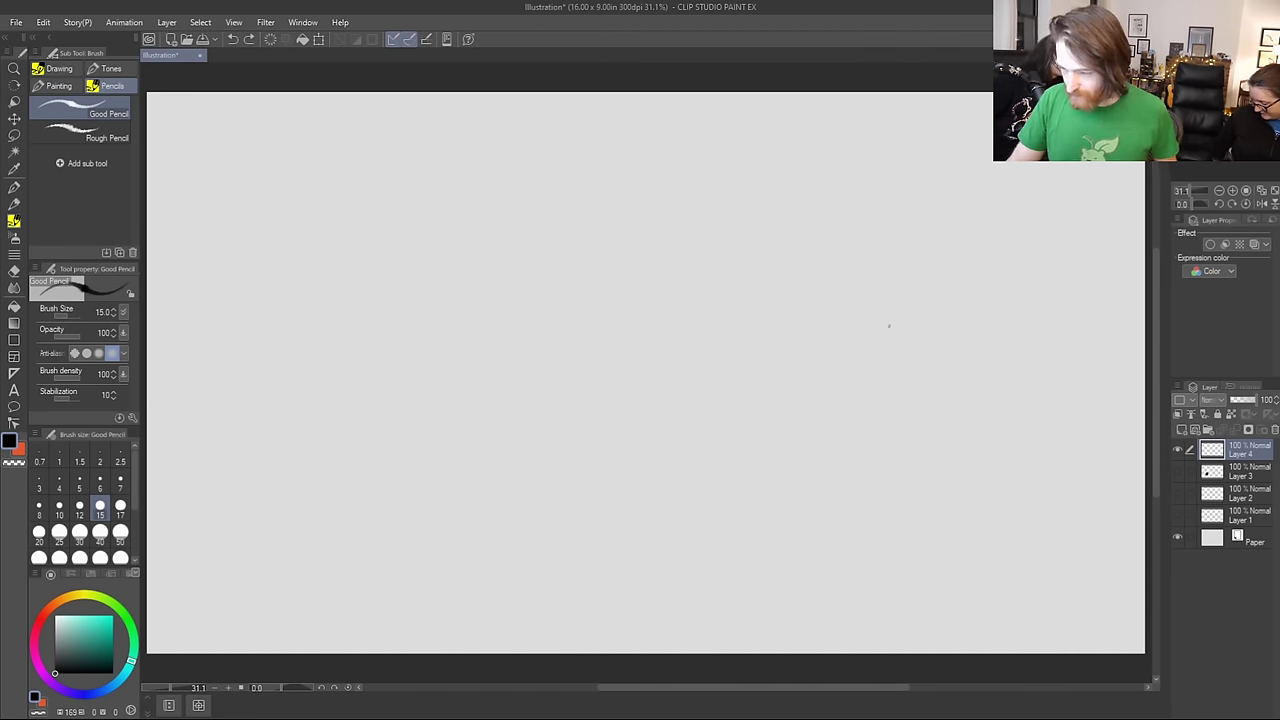
mouse_move(790, 178)
left_mouse_down()
mouse_move(769, 260)
mouse_move(798, 314)
mouse_move(880, 283)
mouse_move(893, 242)
left_mouse_up()
mouse_move(787, 227)
left_mouse_down()
mouse_move(822, 212)
mouse_move(870, 226)
left_mouse_up()
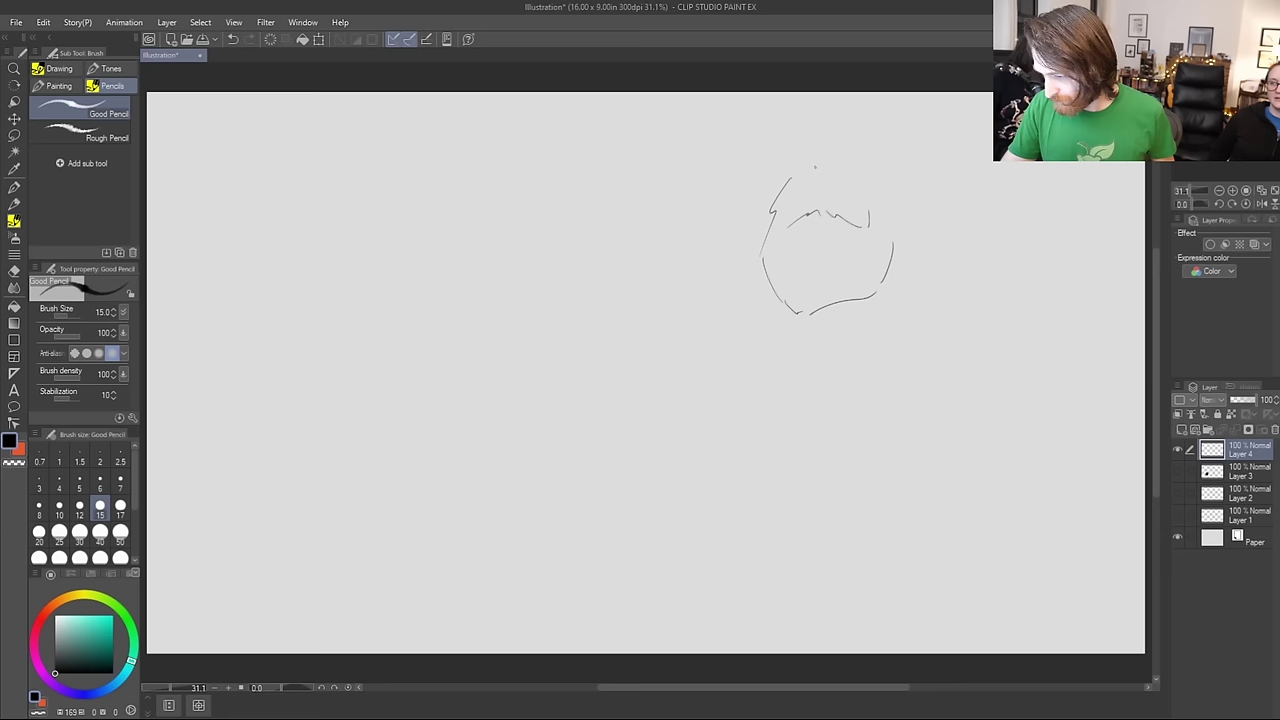
left_click_drag(815, 167, 886, 172)
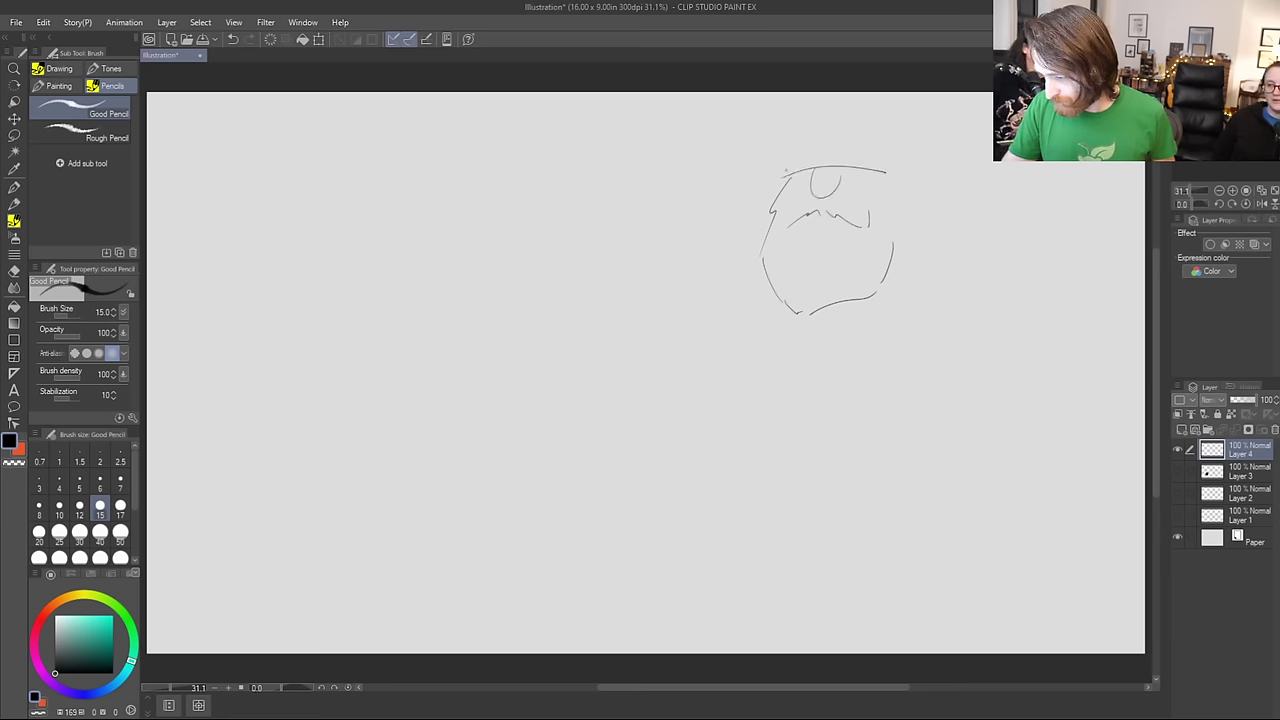
mouse_move(782, 176)
left_mouse_down()
mouse_move(927, 118)
mouse_move(985, 127)
left_mouse_up()
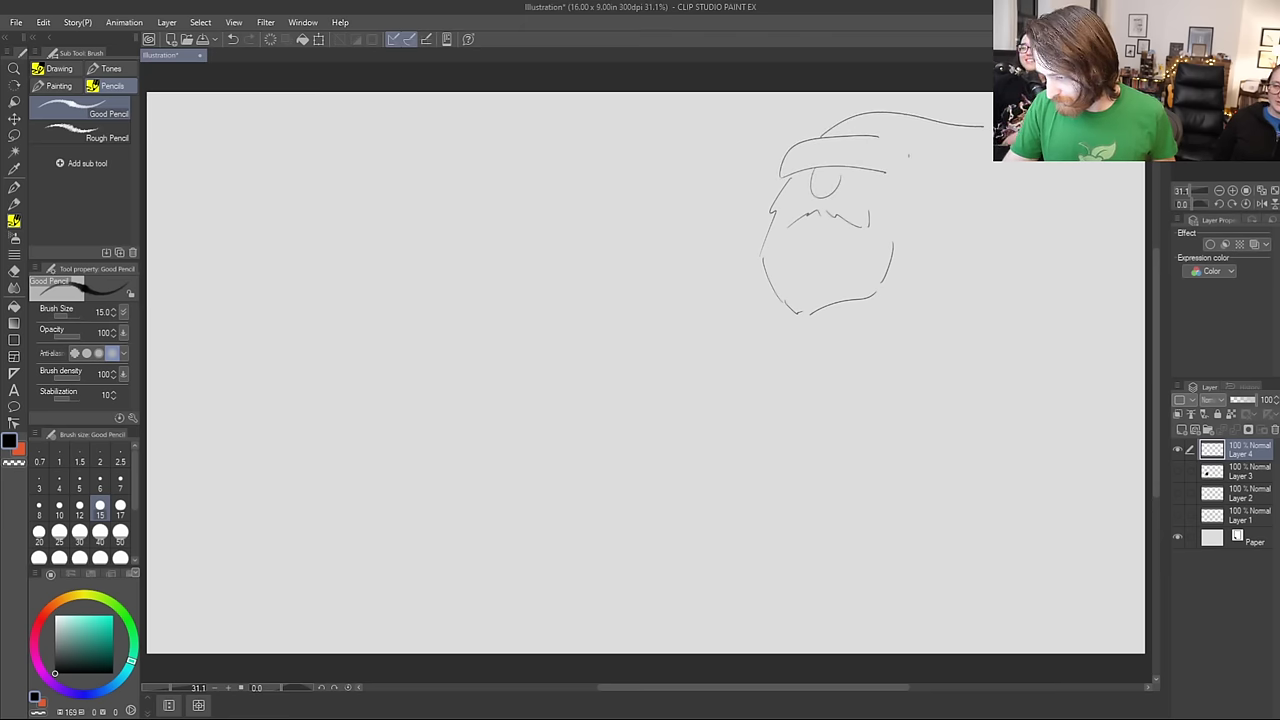
mouse_move(909, 147)
left_mouse_down()
mouse_move(906, 178)
mouse_move(944, 155)
left_mouse_up()
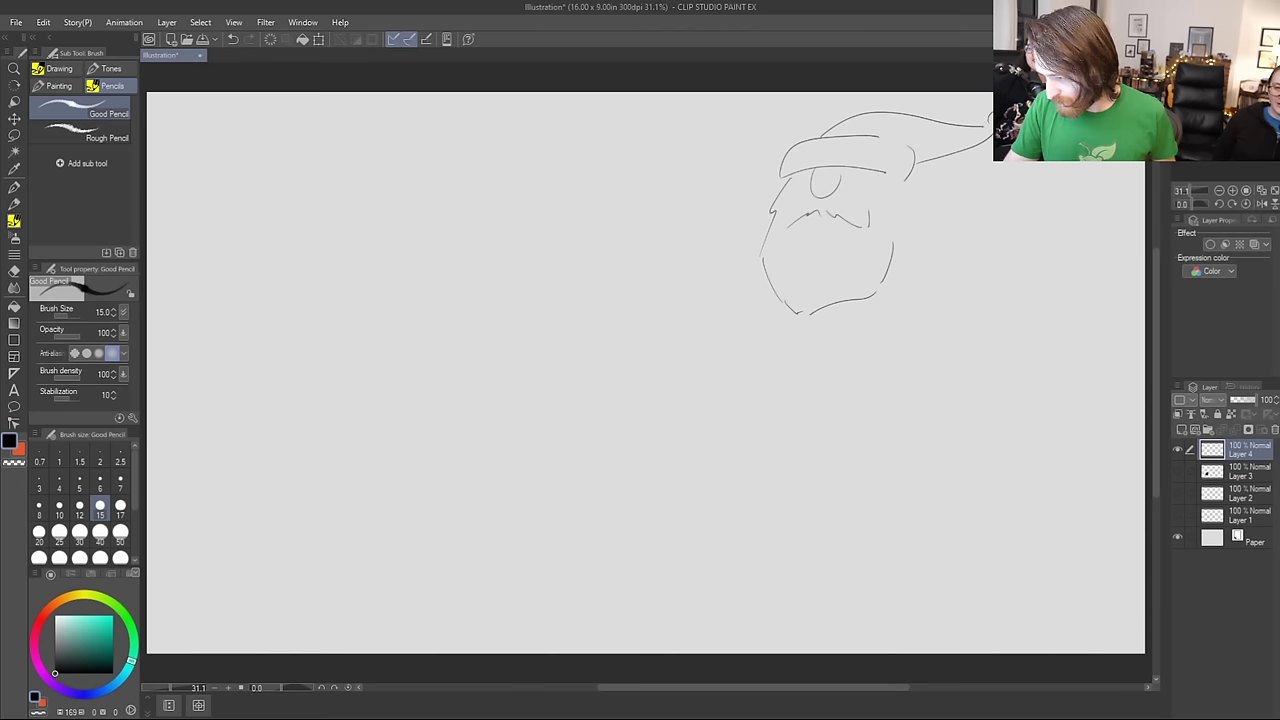
mouse_move(900, 192)
left_mouse_down()
mouse_move(914, 204)
mouse_move(905, 256)
left_mouse_up()
key("Delete")
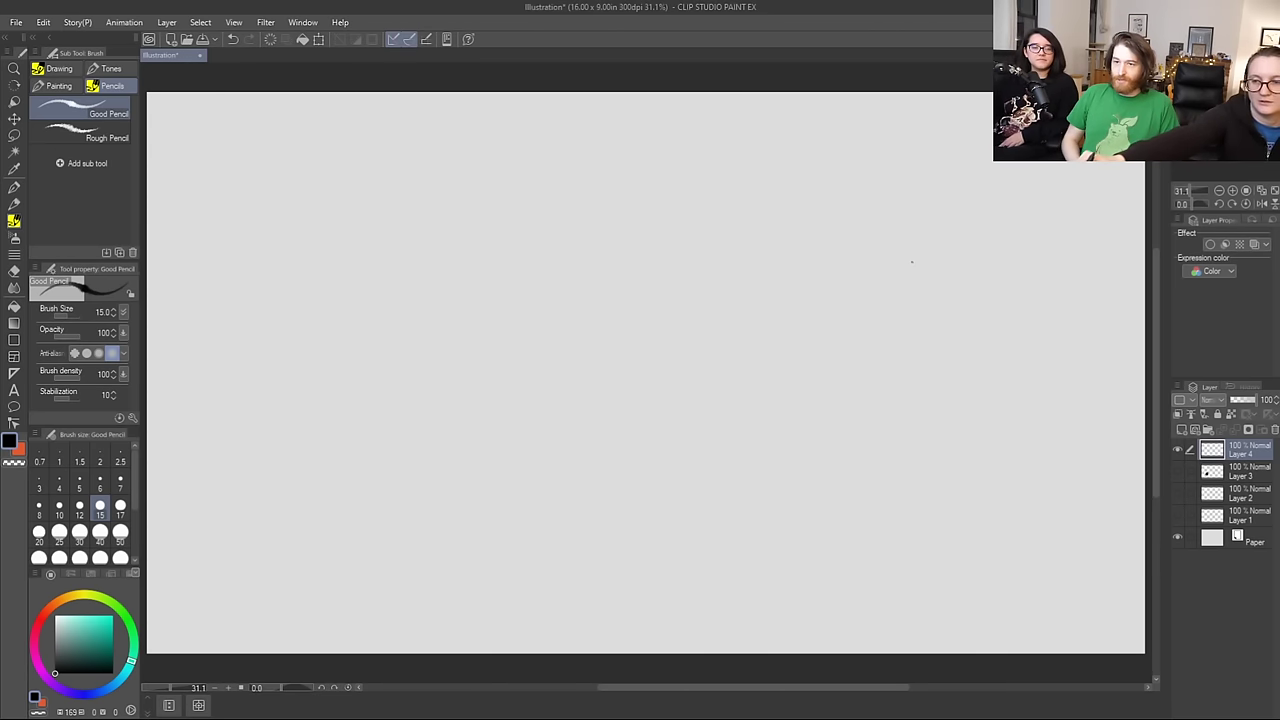
Step: Draw a tall arched body outline with a second curved edge along its right side and a small bulge with a scribbled mark
mouse_move(272, 498)
left_mouse_down()
mouse_move(282, 386)
mouse_move(315, 294)
mouse_move(394, 281)
mouse_move(454, 348)
mouse_move(427, 454)
mouse_move(445, 477)
mouse_move(490, 361)
mouse_move(430, 300)
left_mouse_up()
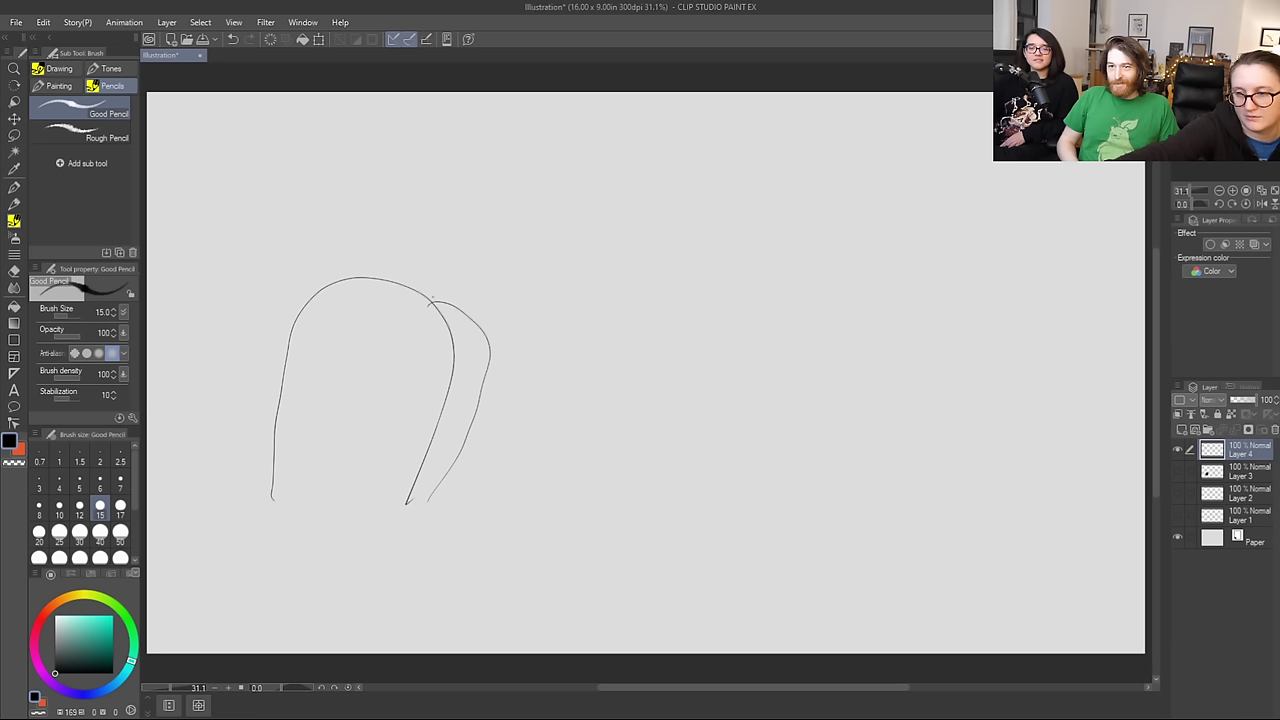
left_click_drag(473, 420, 450, 489)
mouse_move(463, 337)
left_mouse_down()
mouse_move(424, 476)
mouse_move(486, 463)
left_mouse_up()
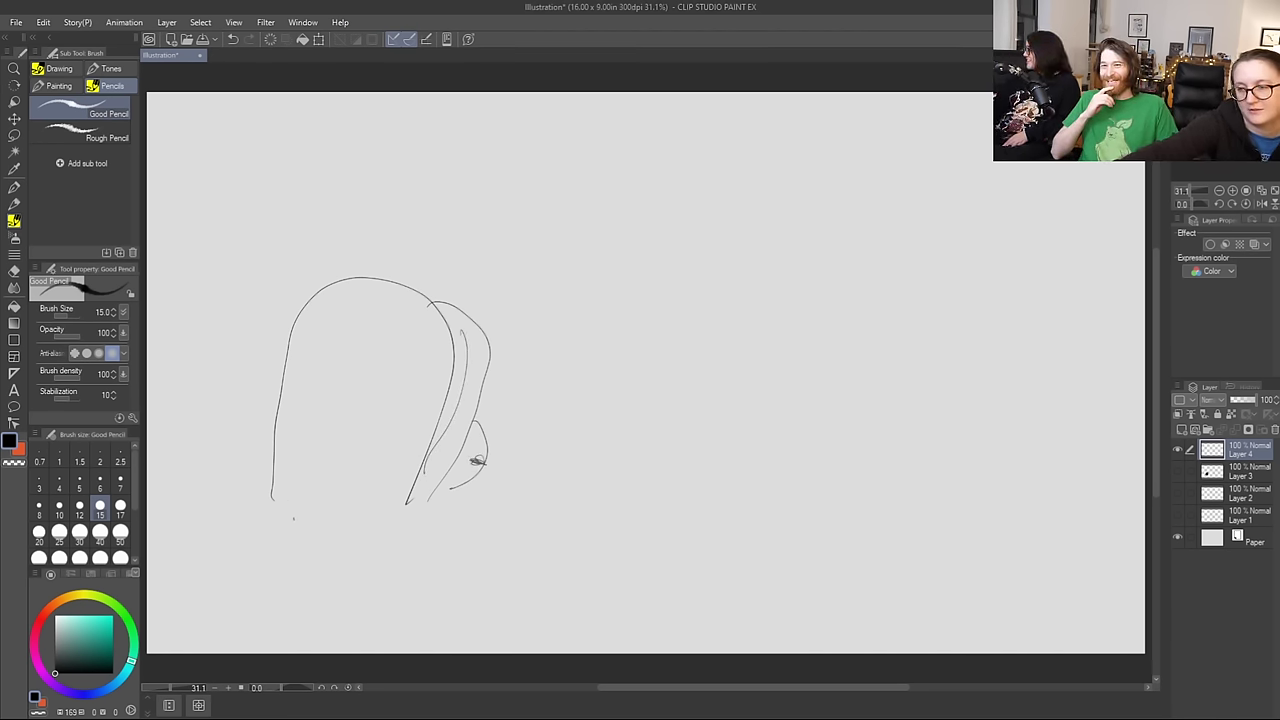
Step: Draw short curved limbs with jagged ends below the arched shape, plus a round knee above a large foot with bulbous toes
mouse_move(275, 510)
left_mouse_down()
mouse_move(265, 561)
mouse_move(245, 559)
mouse_move(272, 585)
left_mouse_up()
mouse_move(350, 514)
left_mouse_down()
mouse_move(333, 563)
mouse_move(346, 584)
mouse_move(328, 597)
mouse_move(375, 607)
mouse_move(375, 548)
left_mouse_up()
mouse_move(416, 507)
left_mouse_down()
mouse_move(374, 534)
mouse_move(408, 576)
mouse_move(343, 635)
mouse_move(404, 630)
mouse_move(420, 648)
mouse_move(460, 595)
mouse_move(412, 506)
mouse_move(390, 508)
left_mouse_up()
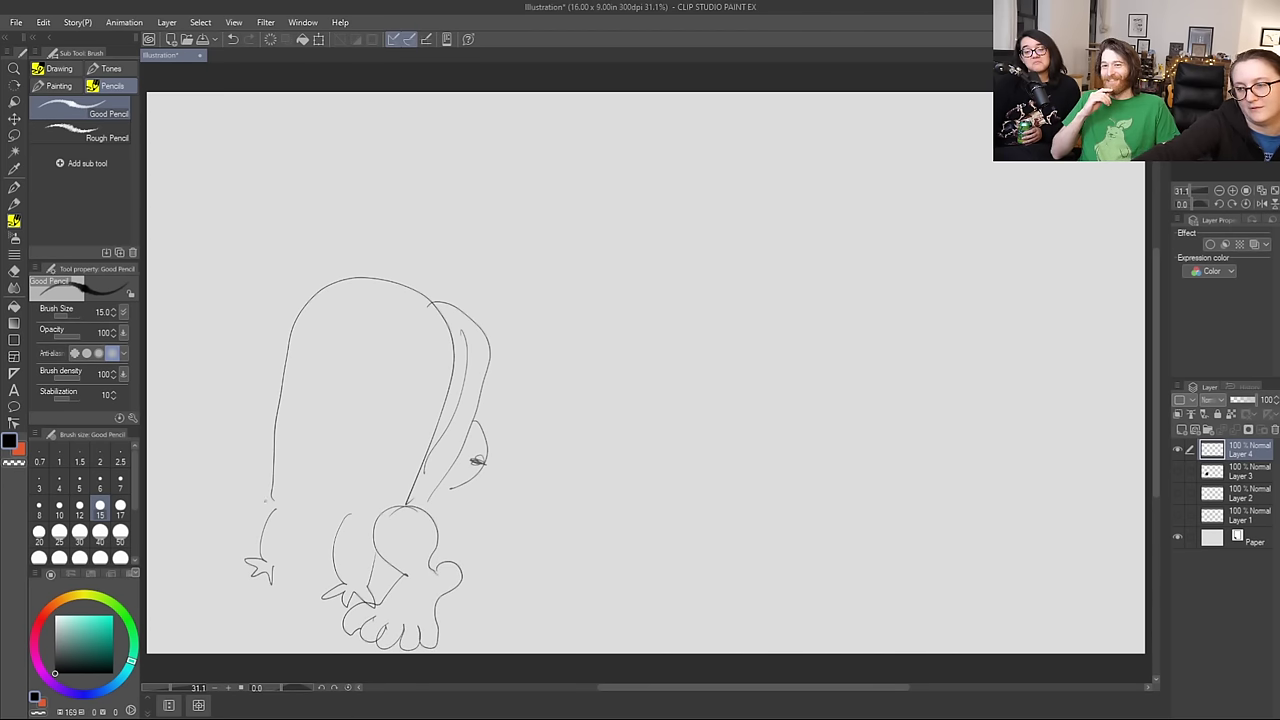
Step: Draw a second bent leg on the arched figure's rear side, ending in a large foot with rounded toes and a sole outline
mouse_move(268, 495)
left_mouse_down()
mouse_move(236, 572)
mouse_move(186, 563)
mouse_move(207, 584)
mouse_move(177, 597)
mouse_move(210, 619)
left_mouse_up()
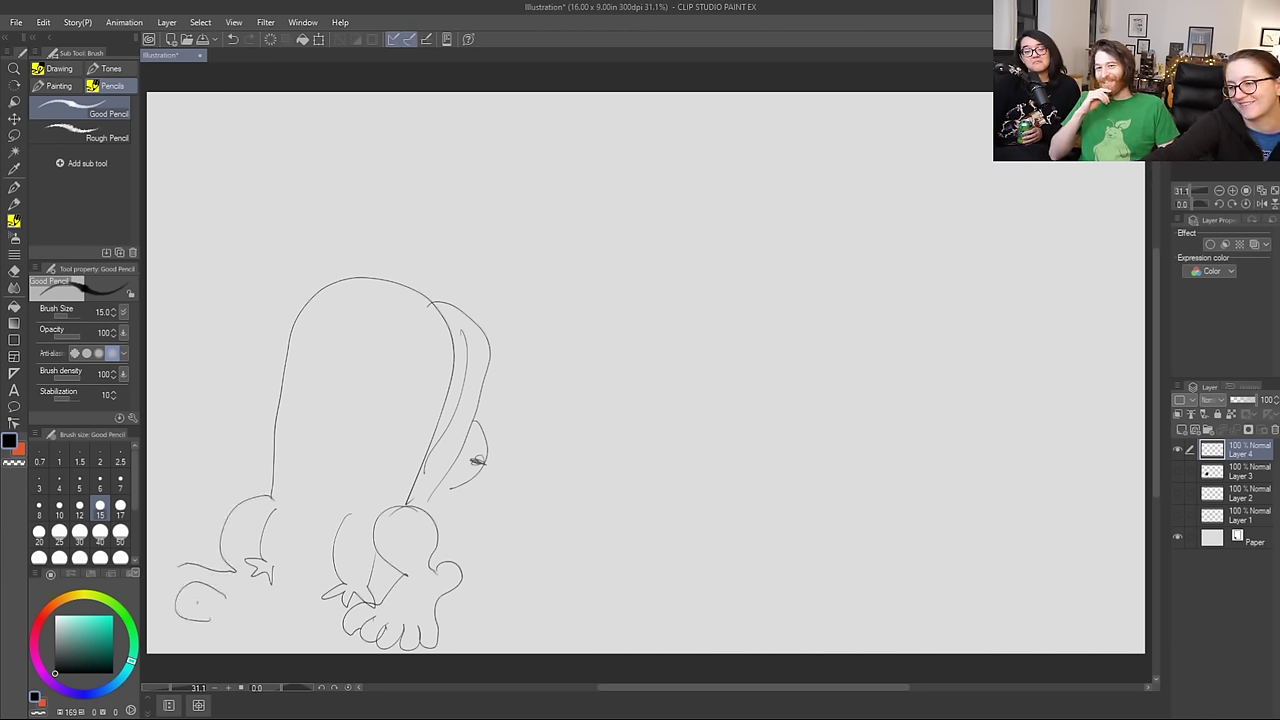
mouse_move(187, 577)
left_mouse_down()
mouse_move(186, 609)
mouse_move(147, 580)
mouse_move(176, 570)
mouse_move(148, 586)
left_mouse_up()
mouse_move(296, 582)
left_mouse_down()
mouse_move(332, 589)
mouse_move(244, 636)
mouse_move(230, 625)
left_mouse_up()
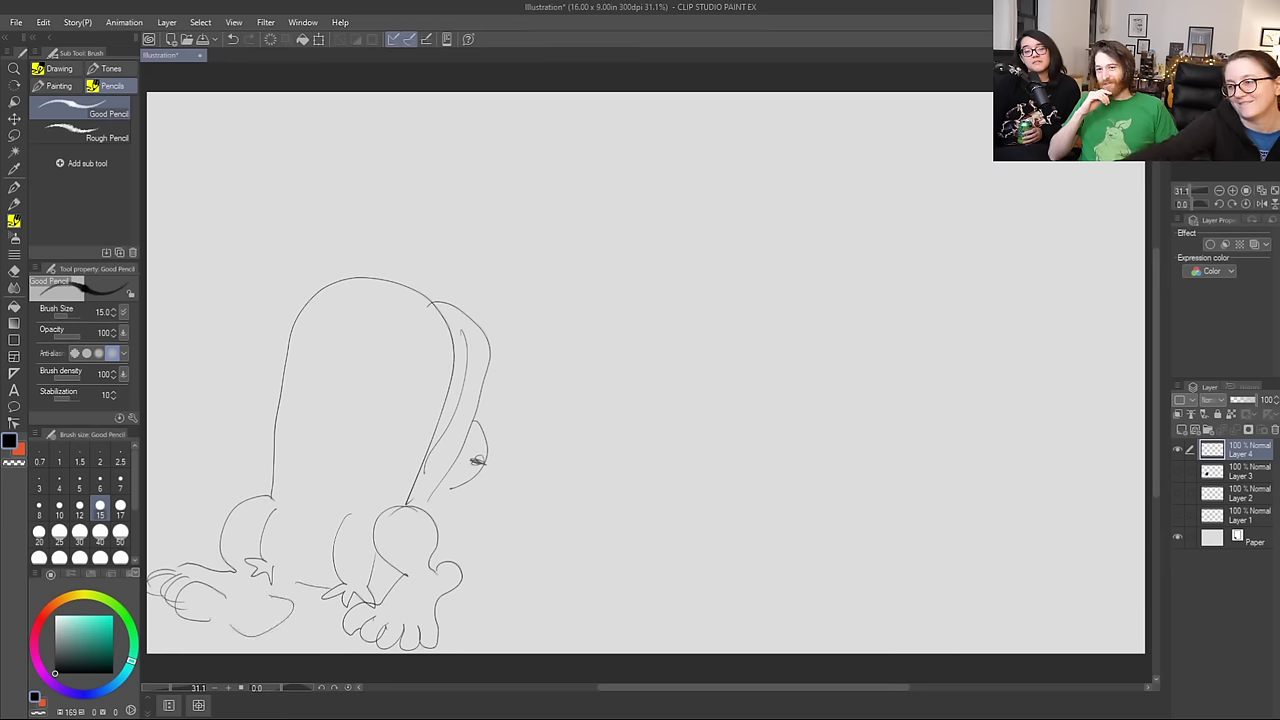
Step: Draw a second tall arched figure beside the first, with a curved side edge, a scribbled bulge and a wide base of large nailed toes
mouse_move(575, 445)
left_mouse_down()
mouse_move(594, 312)
mouse_move(716, 257)
mouse_move(769, 356)
mouse_move(713, 609)
mouse_move(679, 632)
mouse_move(640, 607)
mouse_move(606, 640)
mouse_move(586, 602)
mouse_move(551, 647)
mouse_move(524, 640)
mouse_move(526, 610)
mouse_move(486, 642)
mouse_move(474, 614)
mouse_move(519, 572)
mouse_move(519, 538)
mouse_move(556, 510)
mouse_move(576, 428)
left_mouse_up()
mouse_move(714, 257)
left_mouse_down()
mouse_move(737, 344)
mouse_move(725, 430)
mouse_move(750, 314)
left_mouse_up()
mouse_move(766, 405)
left_mouse_down()
mouse_move(742, 480)
mouse_move(776, 444)
mouse_move(780, 456)
left_mouse_up()
left_click_drag(500, 600, 524, 579)
mouse_move(536, 578)
left_mouse_down()
mouse_move(532, 594)
mouse_move(486, 599)
mouse_move(540, 628)
left_mouse_up()
mouse_move(548, 612)
left_mouse_down()
mouse_move(568, 628)
mouse_move(619, 602)
left_mouse_up()
mouse_move(618, 603)
left_mouse_down()
mouse_move(618, 620)
mouse_move(705, 593)
left_mouse_up()
Step: Draw two short curved arms with jagged claw-like hands on the front of the second arched figure
left_click_drag(598, 456, 596, 502)
mouse_move(595, 503)
left_mouse_down()
mouse_move(578, 512)
mouse_move(626, 529)
left_mouse_up()
left_click_drag(628, 448, 618, 526)
mouse_move(678, 464)
left_mouse_down()
mouse_move(632, 552)
mouse_move(680, 566)
mouse_move(674, 518)
left_mouse_up()
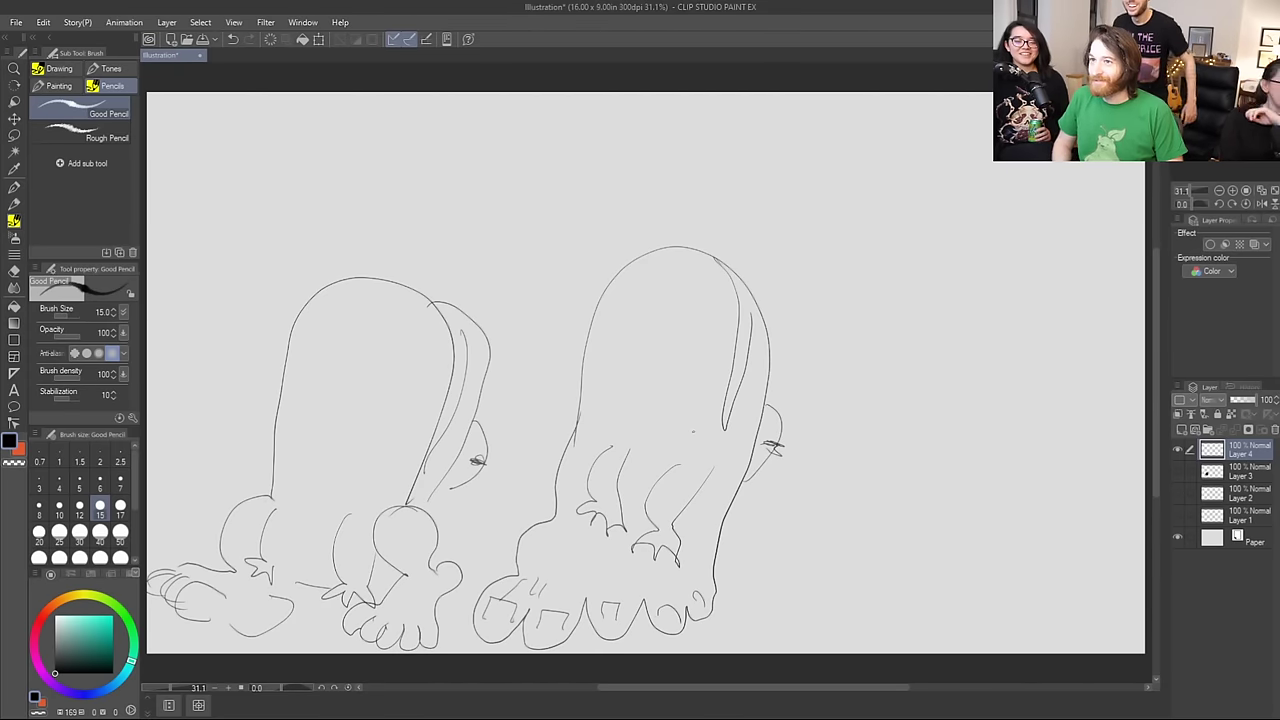
Step: Hide Layer 4 and add a new blank layer above it
left_click(1177, 449)
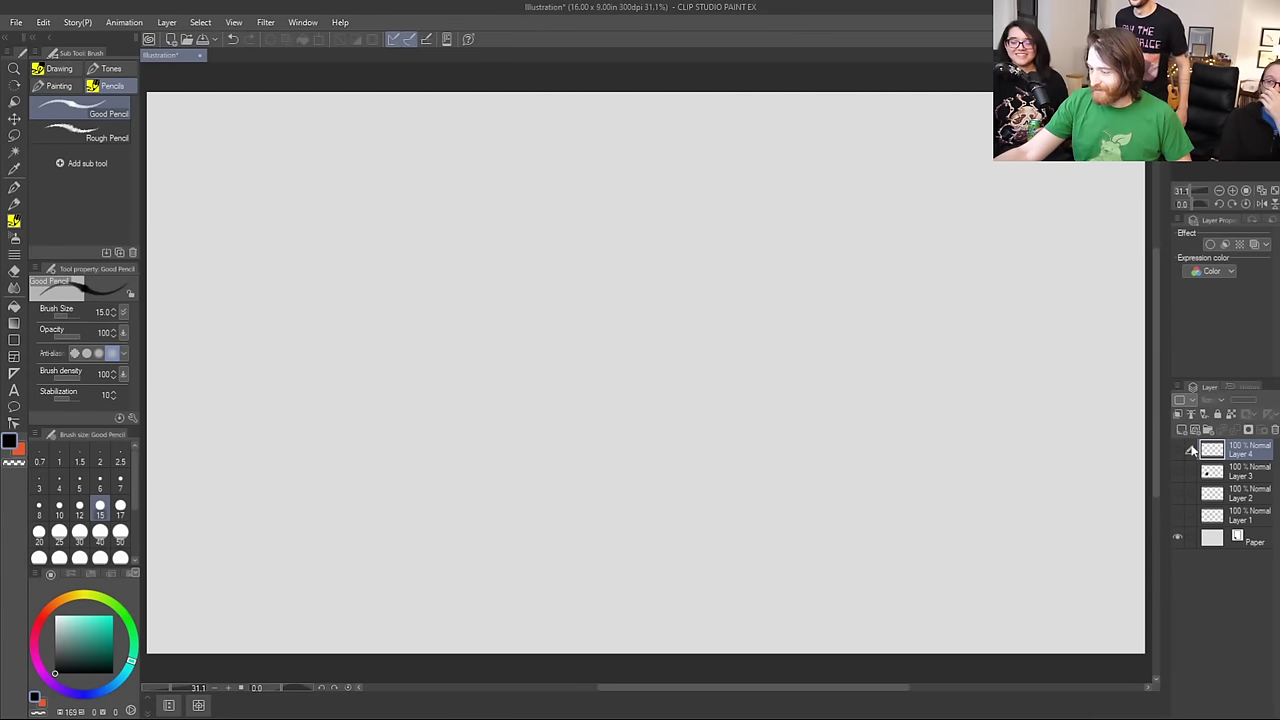
left_click(1181, 429)
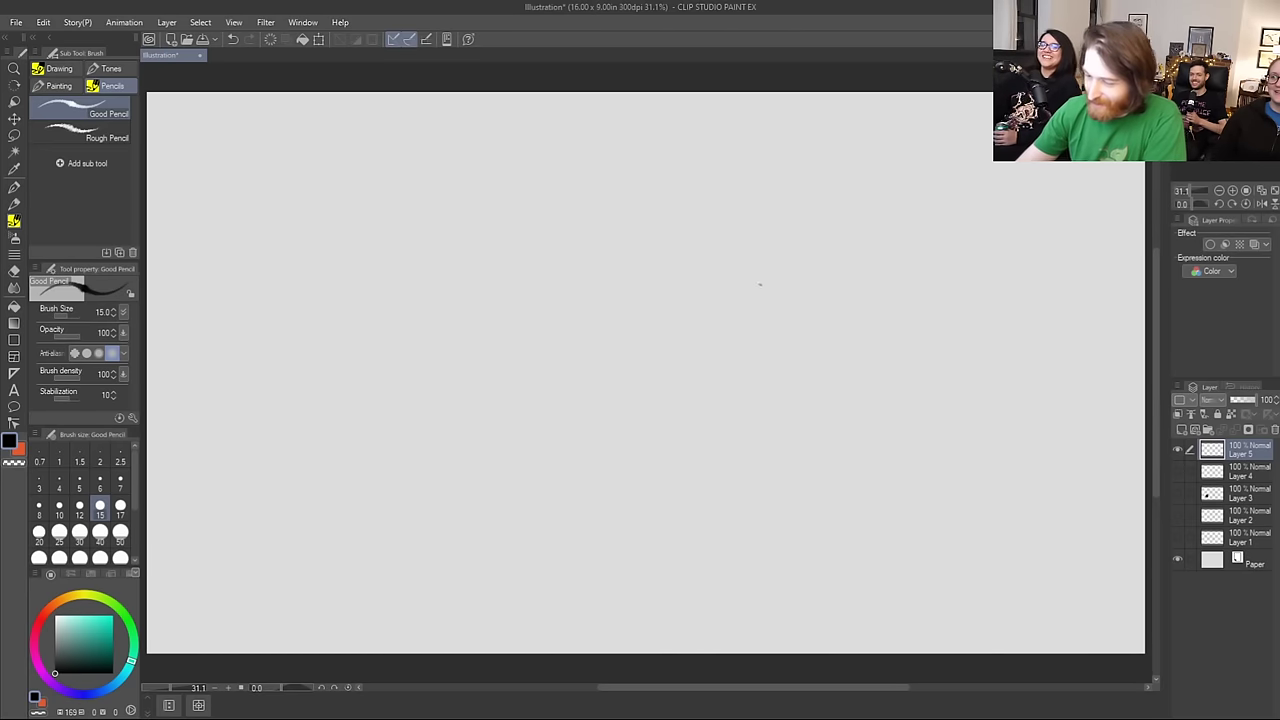
Step: Draw a domed crewmate-style body with an oval visor, two stubby legs and a curved back line
mouse_move(698, 331)
left_mouse_down()
mouse_move(794, 259)
mouse_move(825, 302)
left_mouse_up()
mouse_move(716, 322)
left_mouse_down()
mouse_move(760, 353)
mouse_move(740, 316)
left_mouse_up()
mouse_move(700, 362)
left_mouse_down()
mouse_move(712, 440)
mouse_move(731, 442)
mouse_move(742, 407)
left_mouse_up()
left_click(753, 406)
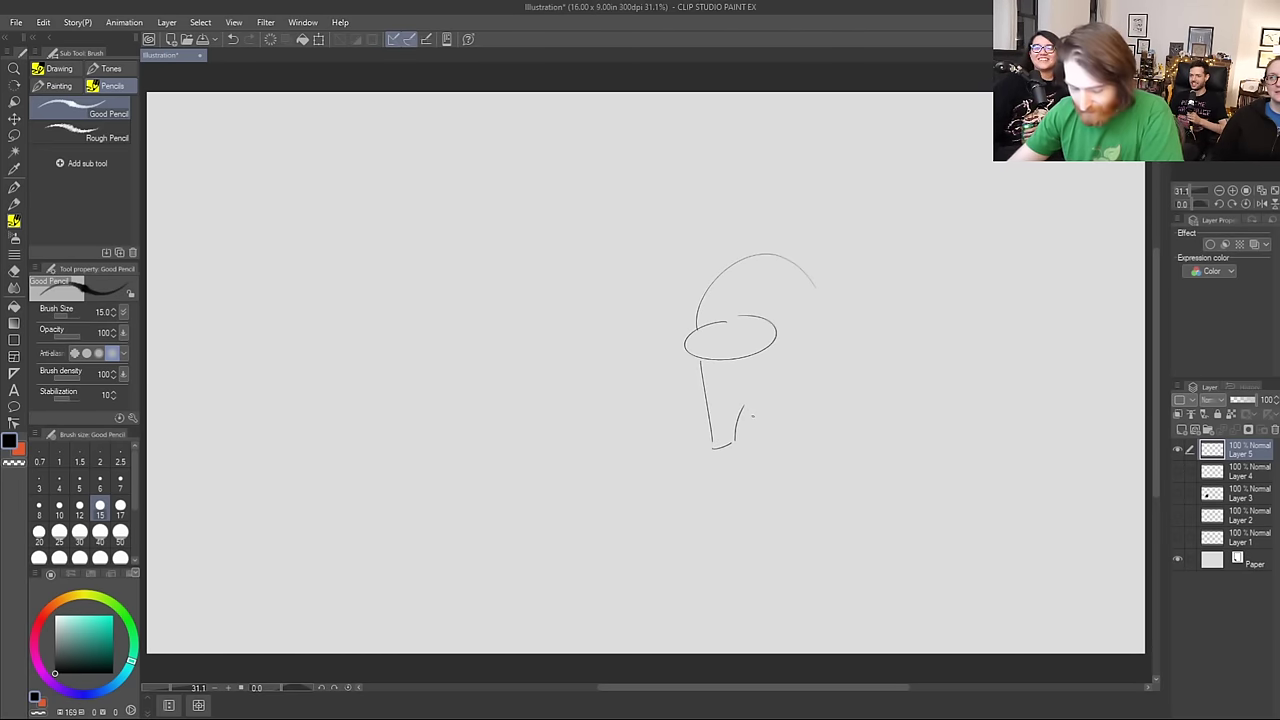
key("ctrl+z")
mouse_move(736, 440)
left_mouse_down()
mouse_move(820, 398)
mouse_move(822, 428)
mouse_move(849, 424)
left_mouse_up()
left_click_drag(836, 340, 850, 421)
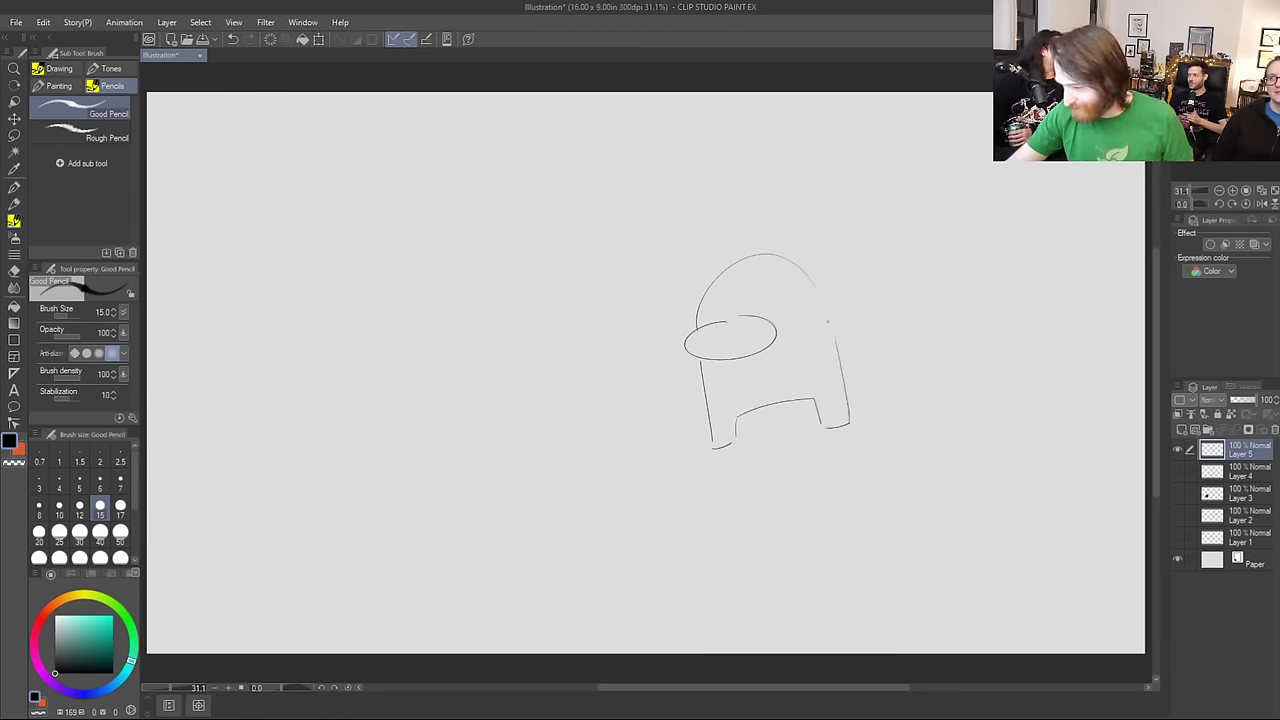
left_click_drag(822, 308, 838, 356)
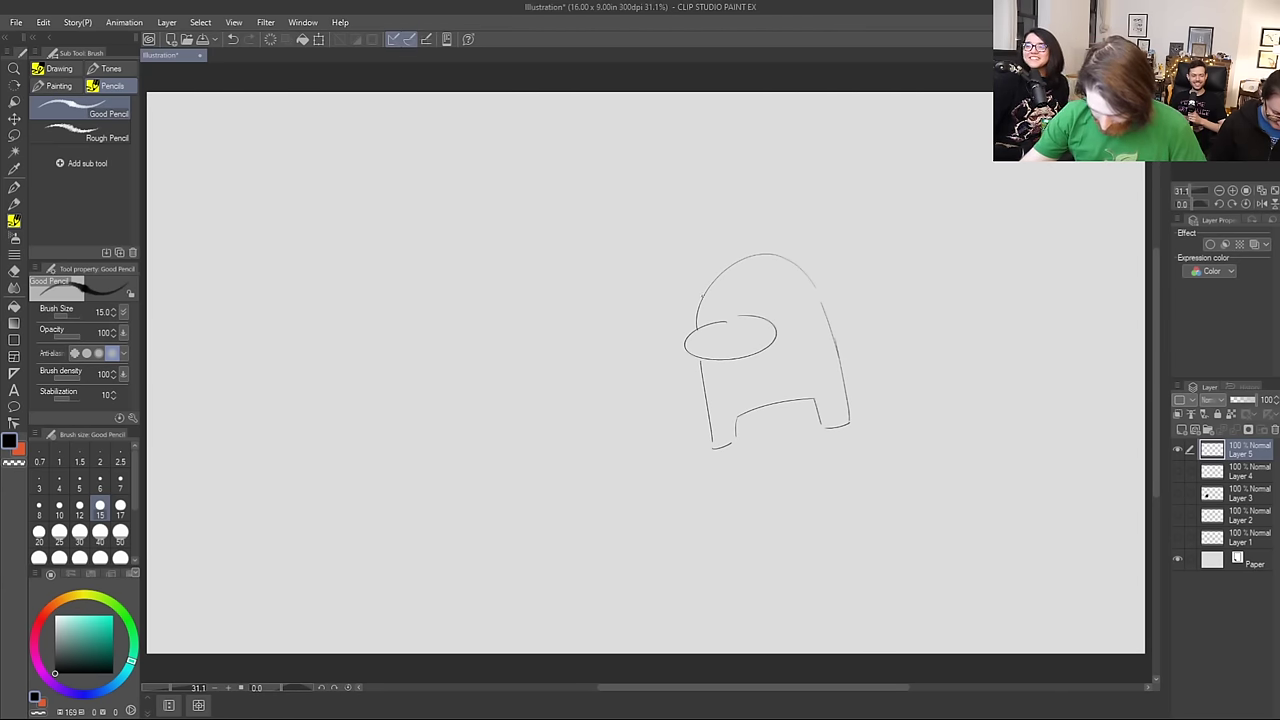
Step: Give the crewmate a headband with a spiral eye symbol, spiky swept-back hair and jagged side strands, clearing the overlapping head line
mouse_move(703, 286)
left_mouse_down()
mouse_move(686, 294)
mouse_move(692, 323)
mouse_move(759, 269)
mouse_move(762, 305)
mouse_move(753, 281)
mouse_move(732, 312)
mouse_move(812, 299)
mouse_move(782, 310)
mouse_move(785, 338)
mouse_move(799, 288)
left_mouse_up()
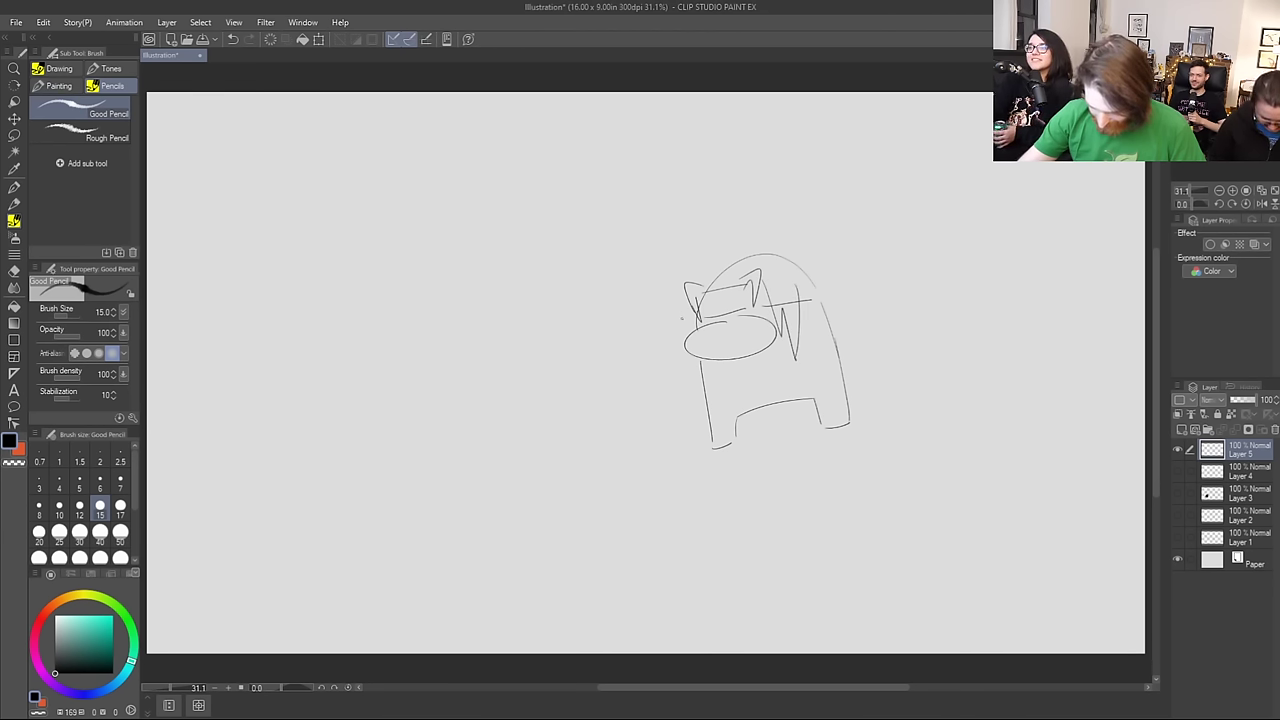
mouse_move(682, 298)
left_mouse_down()
mouse_move(672, 346)
mouse_move(696, 395)
left_mouse_up()
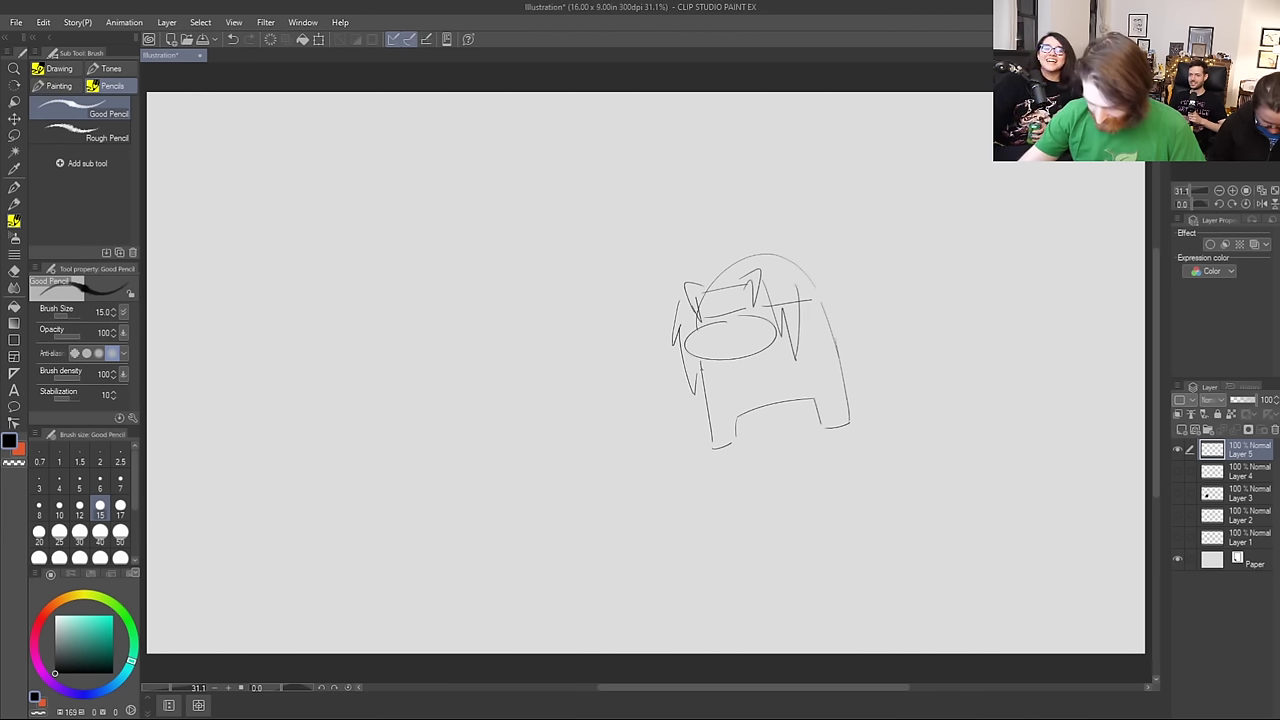
mouse_move(696, 272)
left_mouse_down()
mouse_move(850, 208)
mouse_move(822, 233)
mouse_move(852, 225)
mouse_move(834, 318)
left_mouse_up()
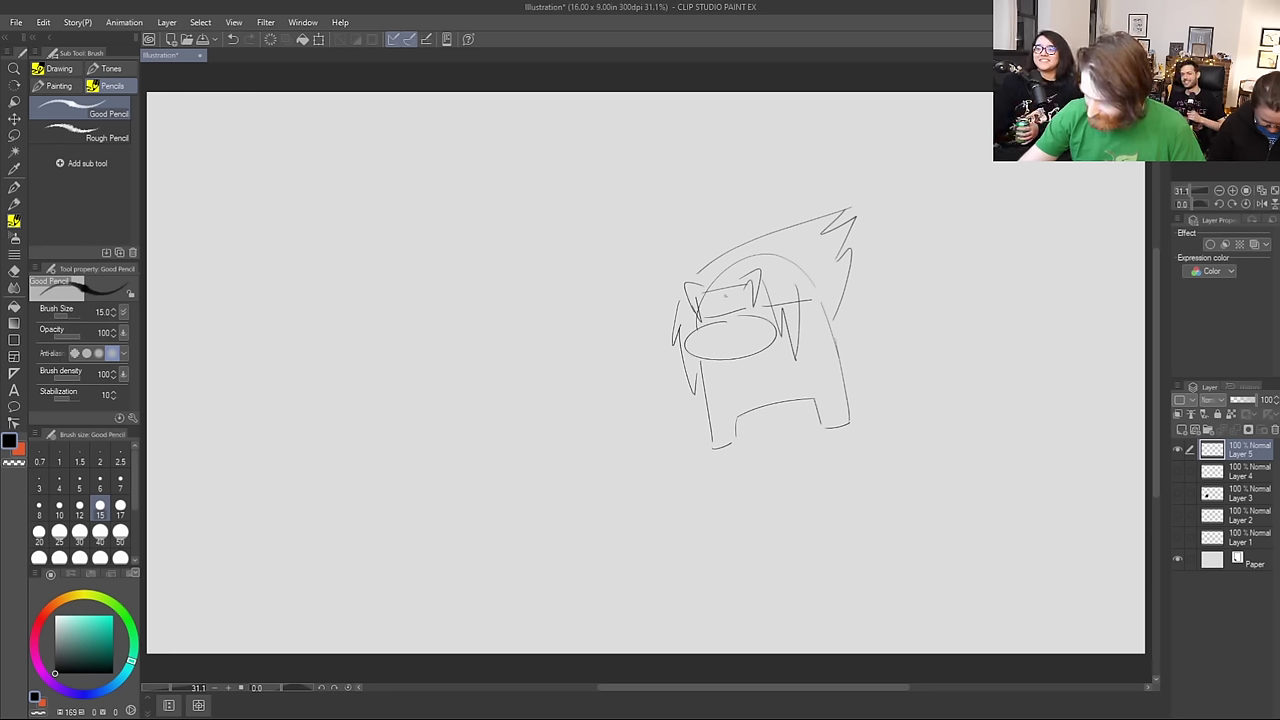
left_click_drag(710, 311, 734, 302)
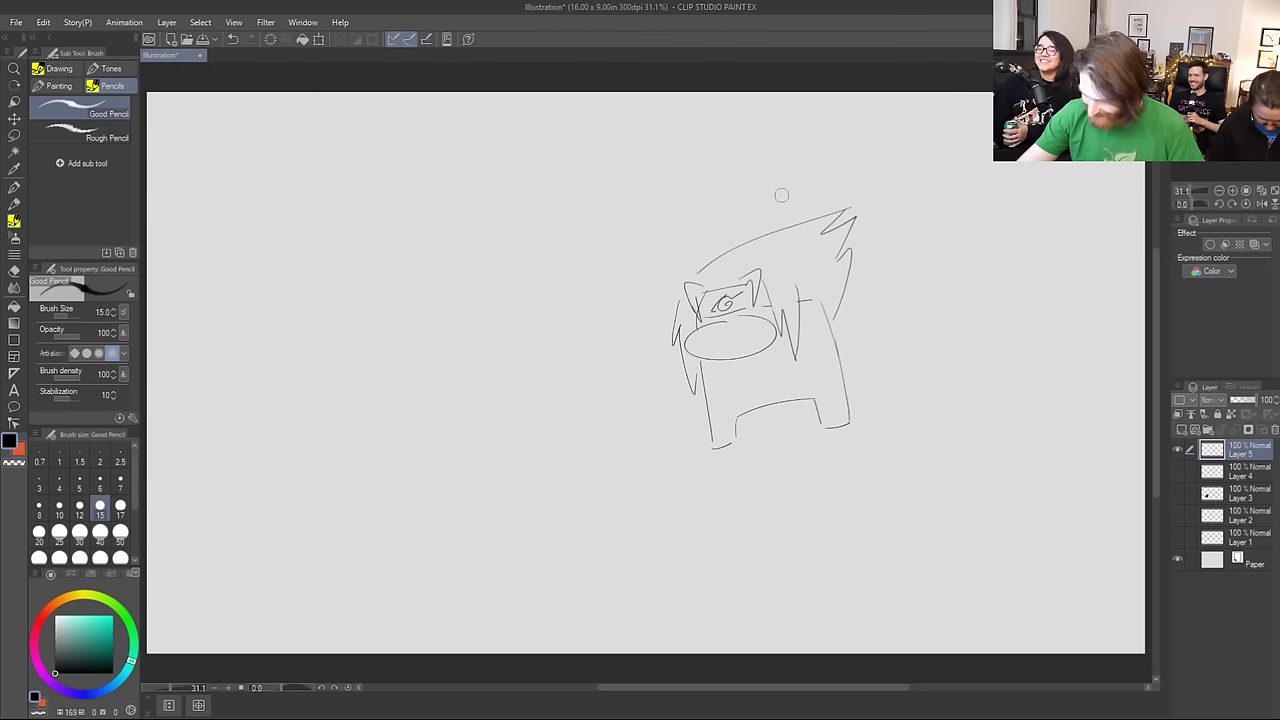
mouse_move(800, 300)
left_mouse_down()
mouse_move(816, 361)
mouse_move(836, 302)
left_mouse_up()
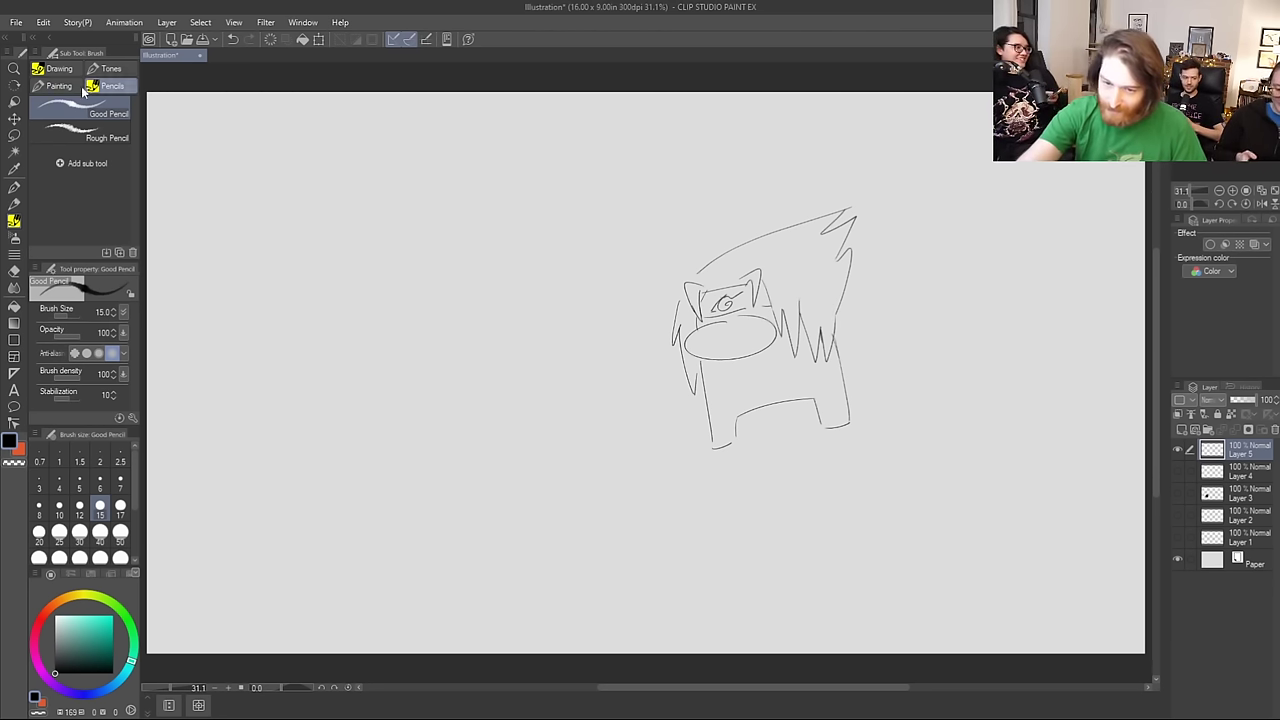
Step: Move the spiky-haired crewmate drawing to the lower-right area of the canvas
key("k")
mouse_move(790, 324)
left_mouse_down()
mouse_move(955, 332)
mouse_move(1009, 471)
mouse_move(996, 464)
left_mouse_up()
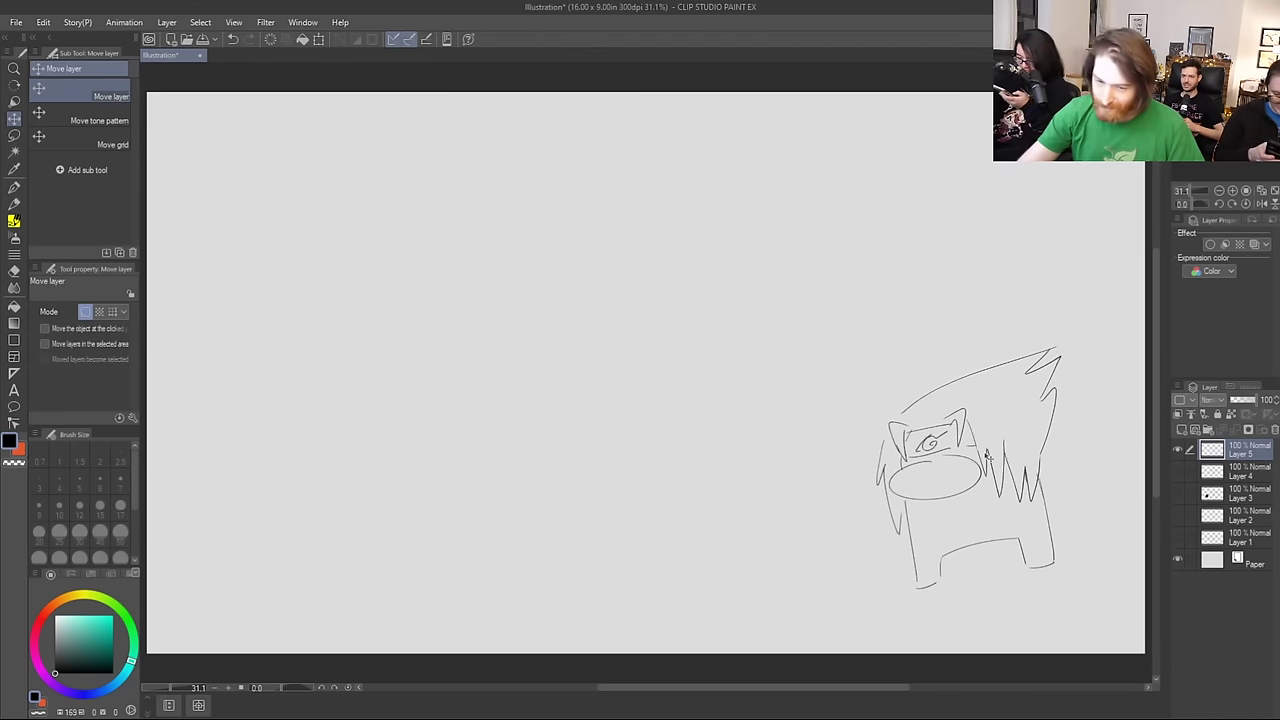
Step: Sketch an owl's domed head above the crewmate, with two round eyes, small pupils and a pointed beak
key("p")
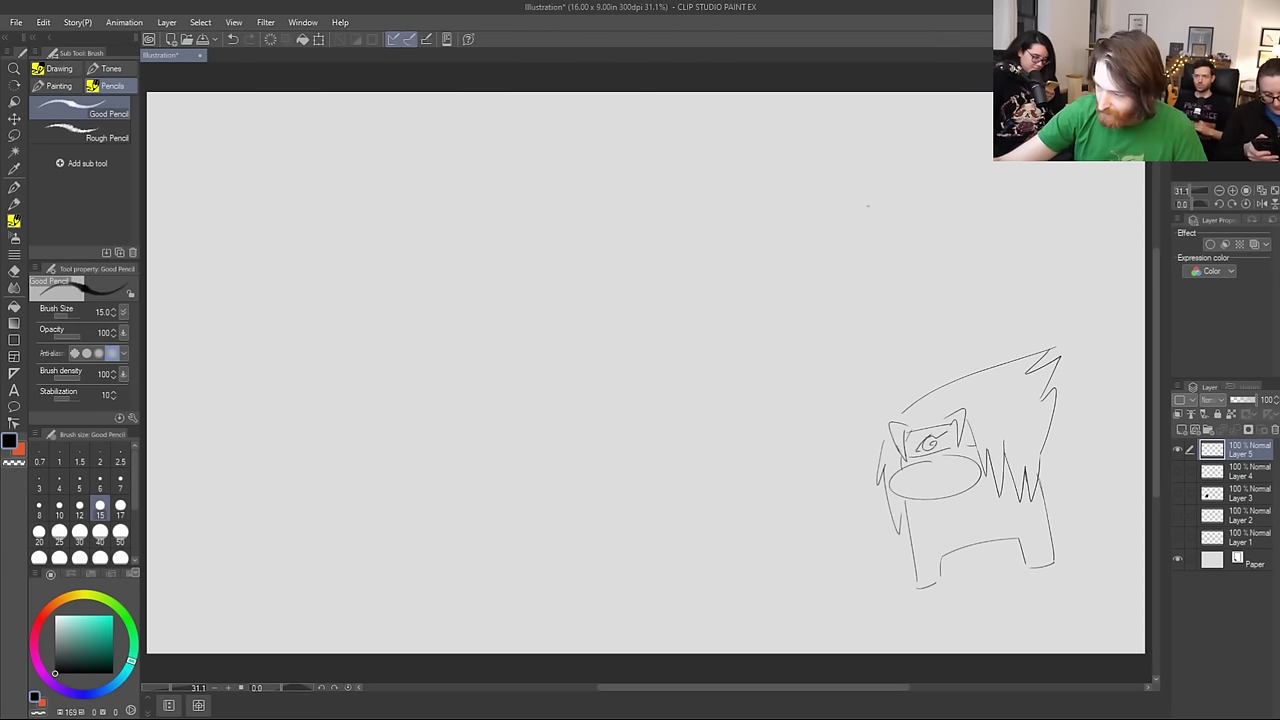
mouse_move(838, 237)
left_mouse_down()
mouse_move(847, 192)
mouse_move(985, 160)
left_mouse_up()
mouse_move(897, 204)
left_mouse_down()
mouse_move(903, 242)
mouse_move(910, 202)
mouse_move(919, 220)
mouse_move(884, 236)
mouse_move(878, 196)
mouse_move(870, 219)
left_mouse_up()
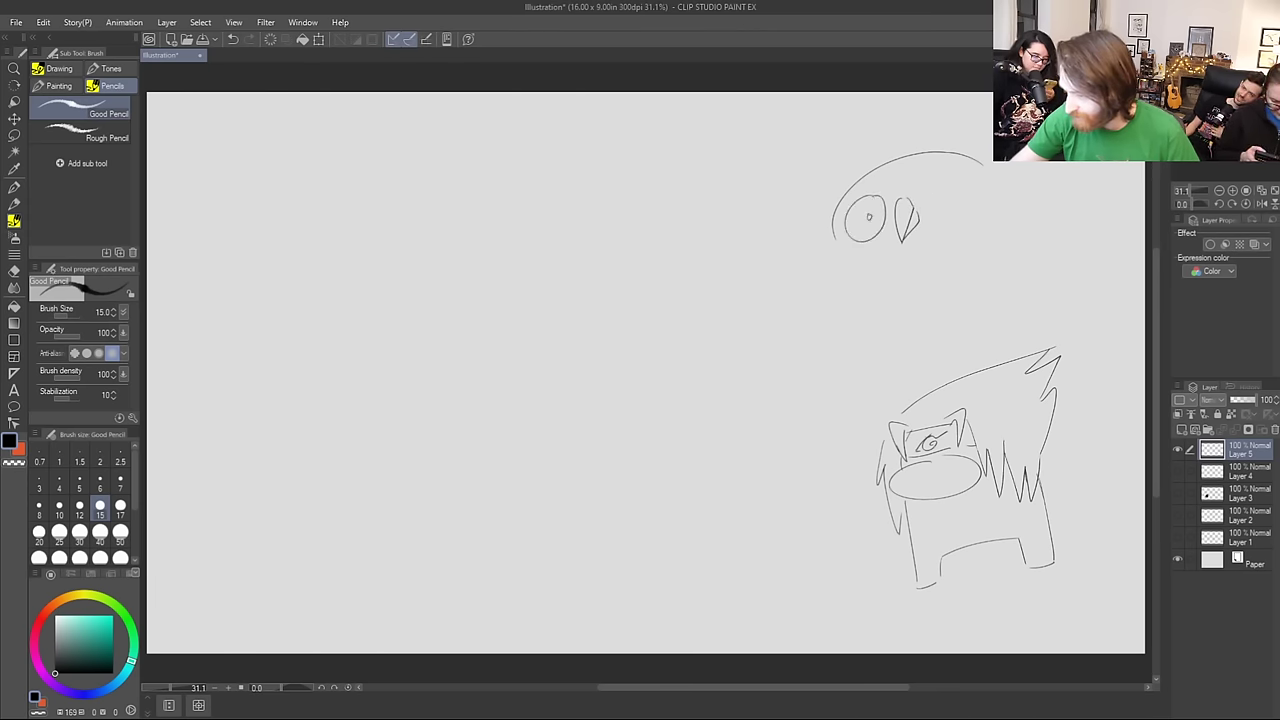
mouse_move(954, 170)
left_mouse_down()
mouse_move(968, 220)
mouse_move(978, 180)
mouse_move(946, 202)
left_mouse_up()
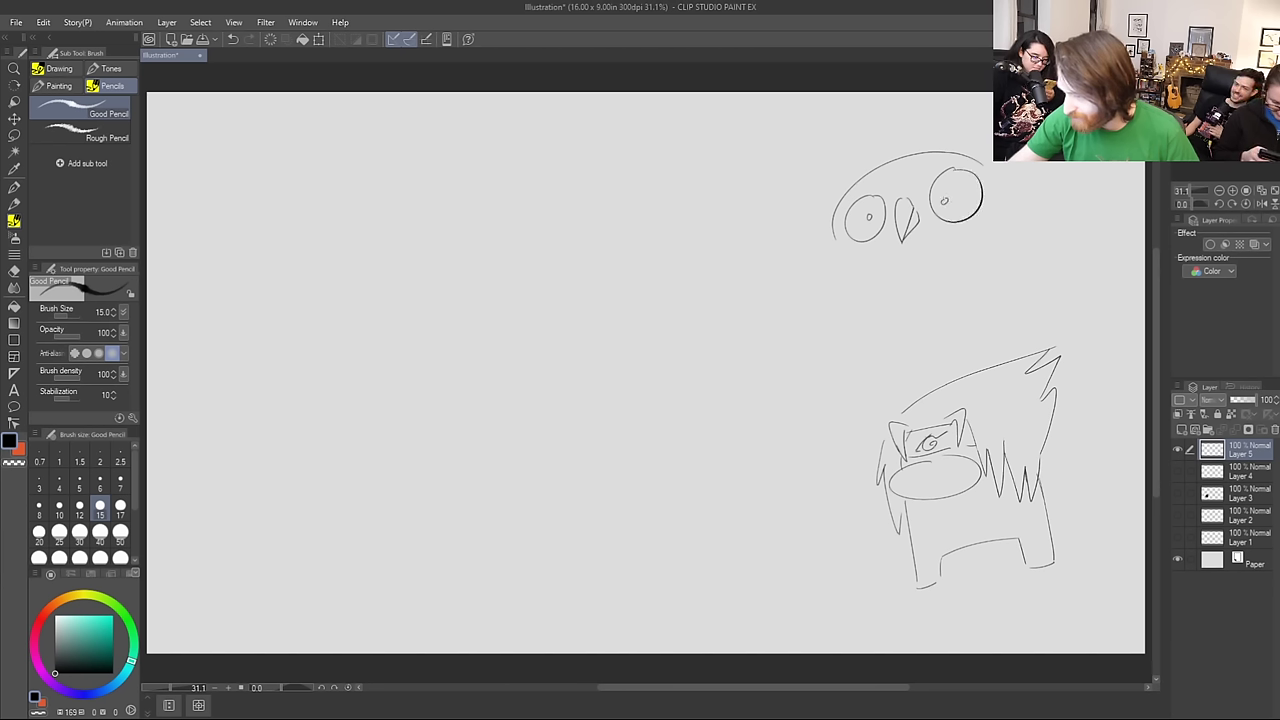
left_click_drag(1000, 162, 1023, 213)
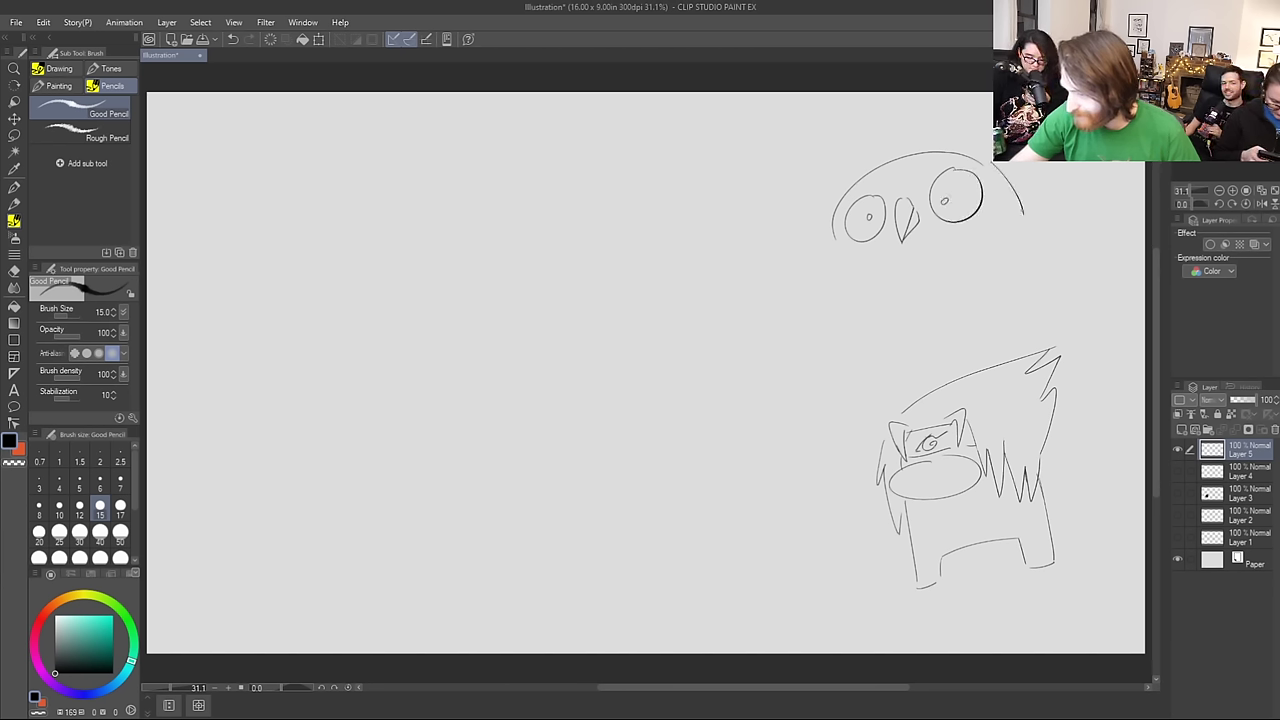
Step: Draw the owl's body sides, a folded wing and clawed feet perched on the crewmate's hair
mouse_move(836, 248)
left_mouse_down()
mouse_move(859, 288)
mouse_move(862, 356)
left_mouse_up()
left_click_drag(1024, 216, 1046, 302)
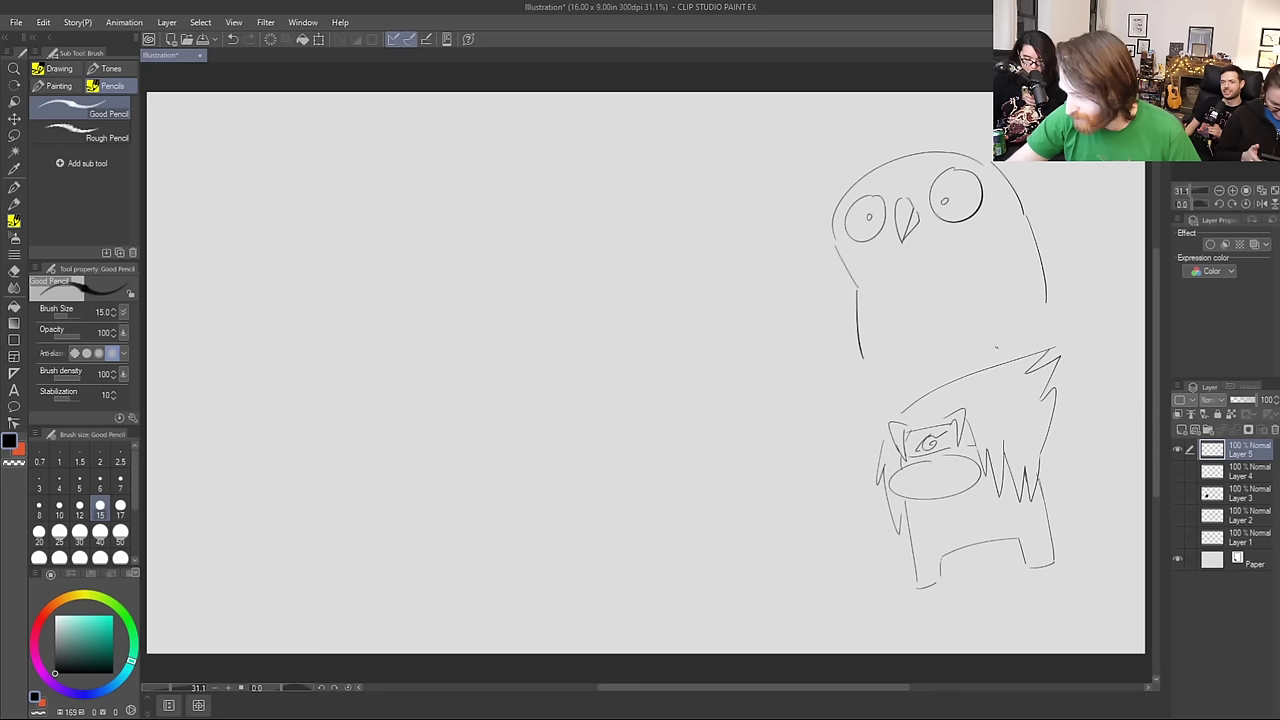
mouse_move(1000, 356)
left_mouse_down()
mouse_move(1006, 376)
mouse_move(1016, 364)
left_mouse_up()
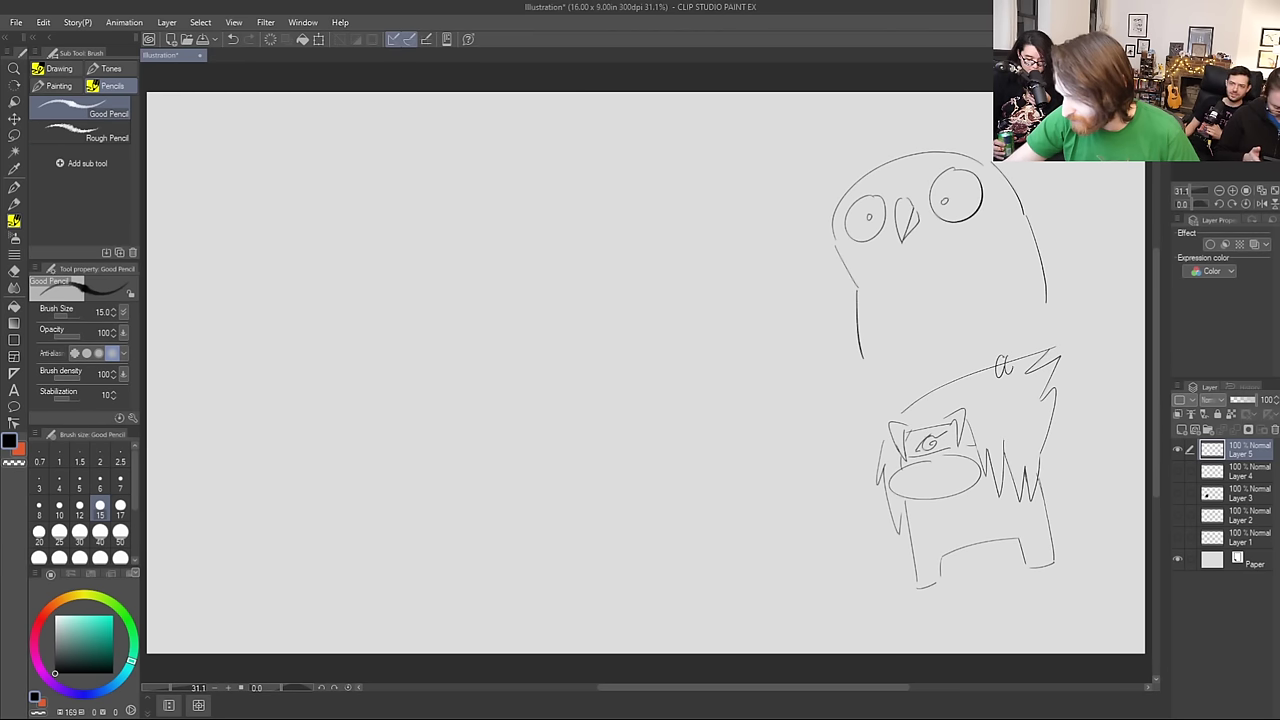
mouse_move(894, 412)
left_mouse_down()
mouse_move(902, 394)
mouse_move(920, 414)
left_mouse_up()
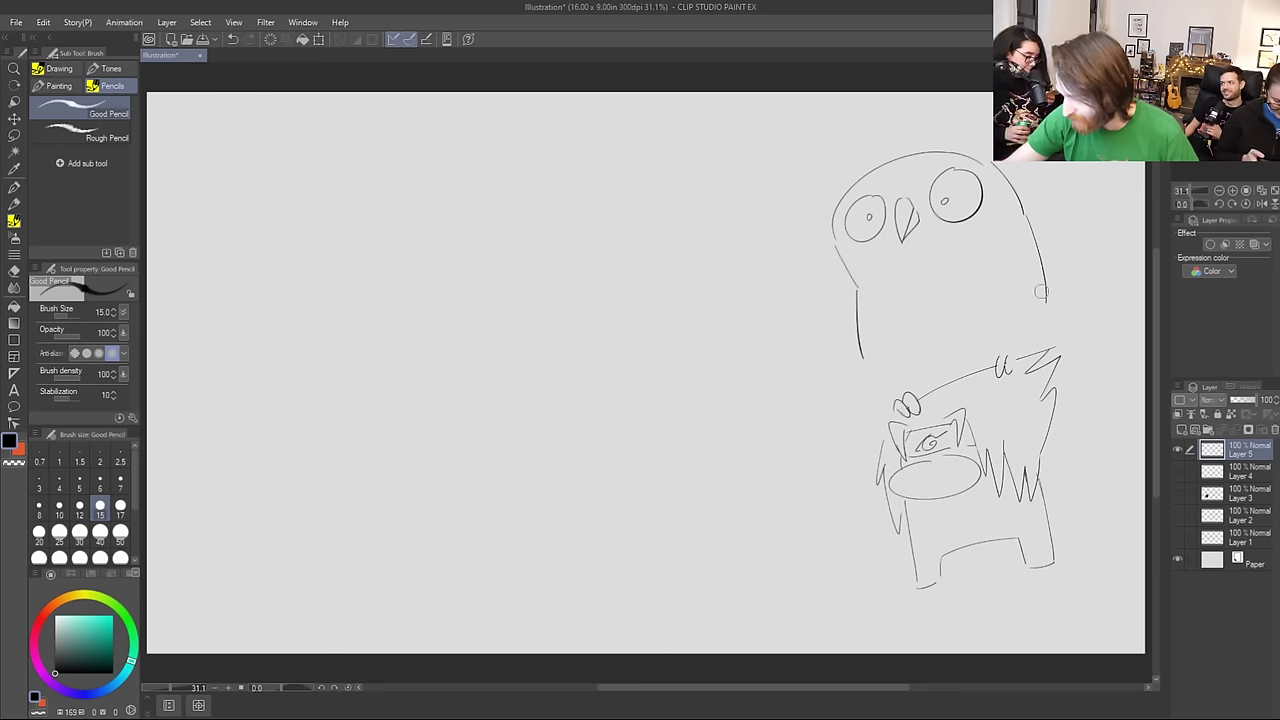
mouse_move(1003, 243)
left_mouse_down()
mouse_move(1005, 293)
mouse_move(1034, 338)
mouse_move(1041, 302)
mouse_move(1046, 332)
left_mouse_up()
left_click_drag(862, 362, 893, 395)
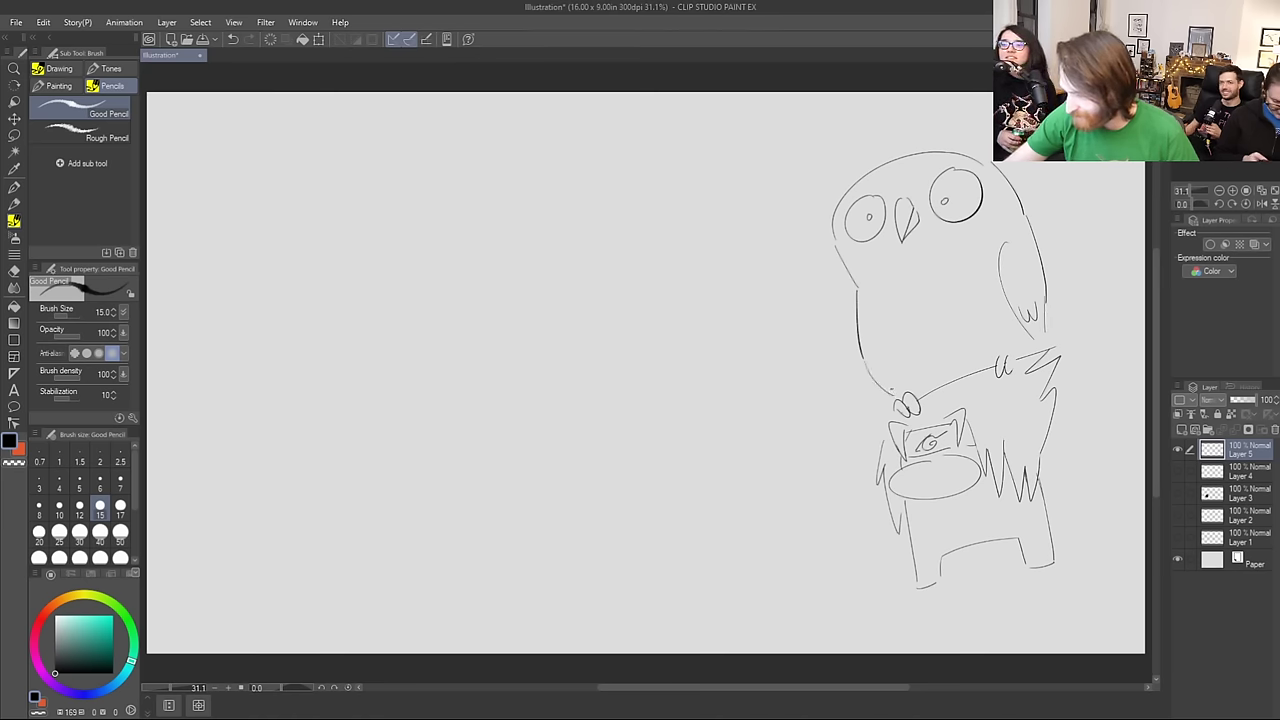
Step: Add wavy chest feathers and an extra claw to the owl, and redraw its larger eye with a centred pupil ringed by comma marks
left_click_drag(884, 290, 887, 306)
left_click_drag(892, 300, 978, 272)
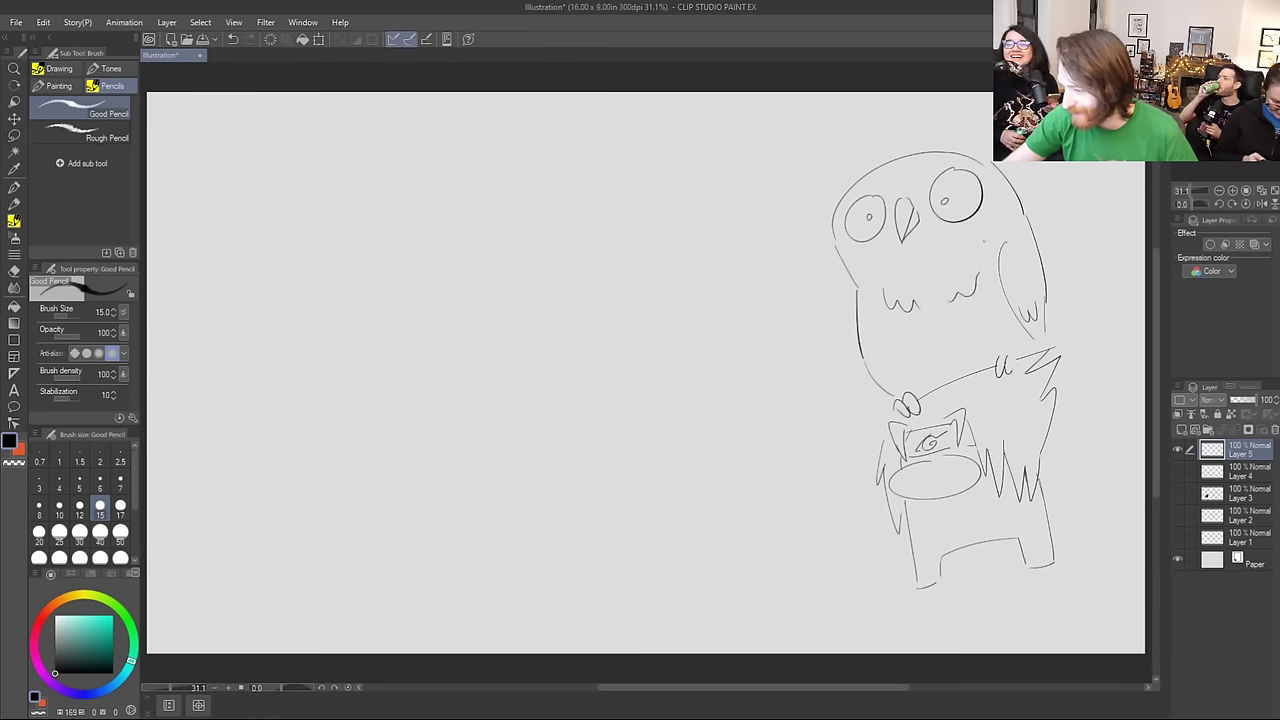
left_click_drag(1008, 374, 1019, 359)
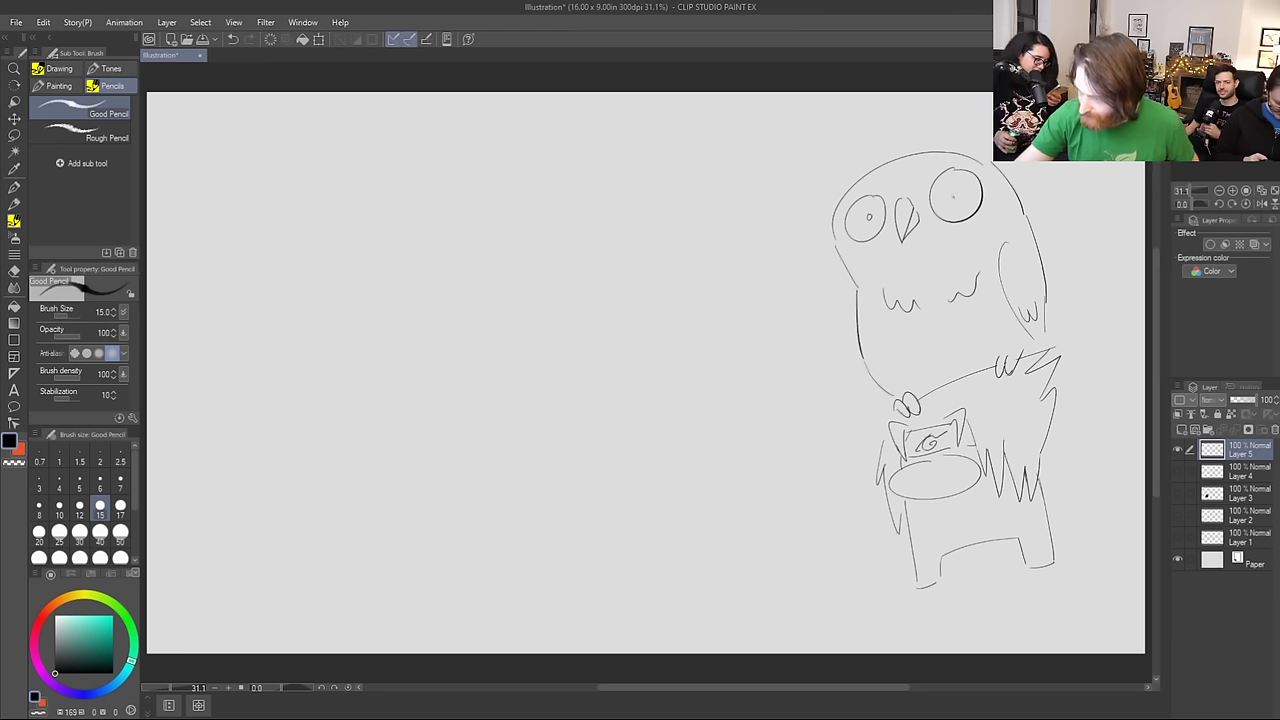
left_click_drag(951, 193, 951, 186)
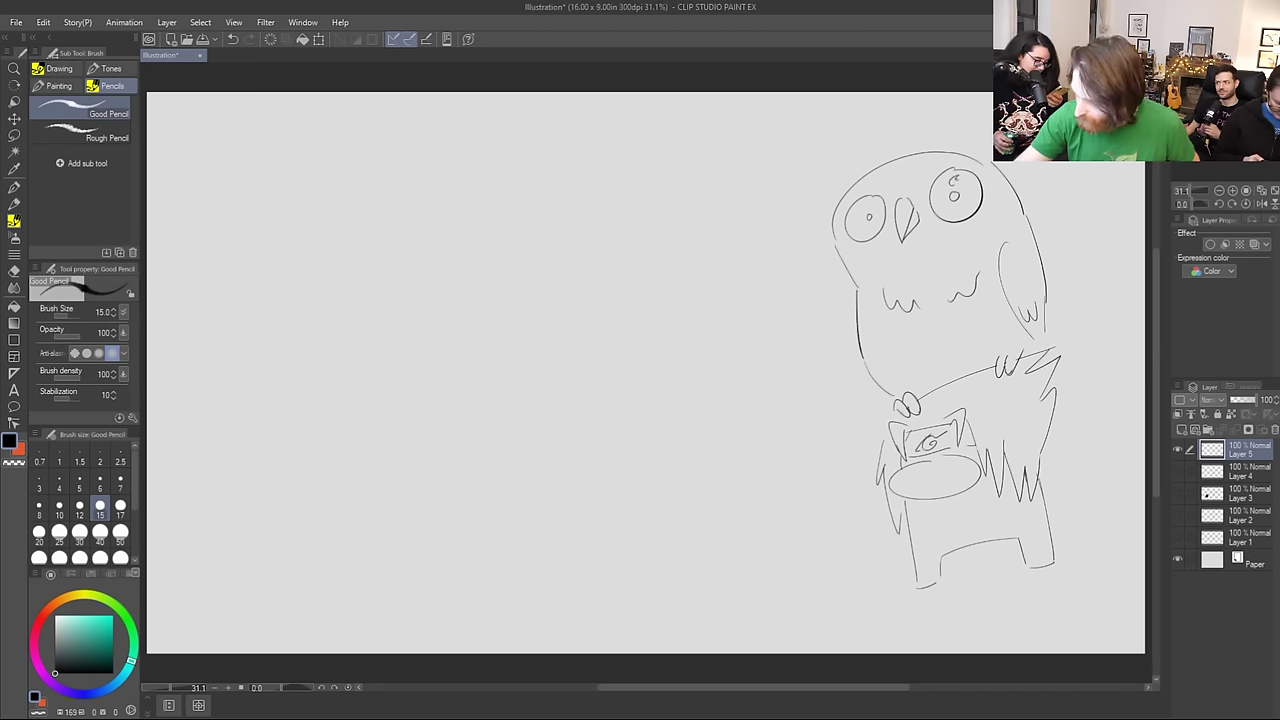
left_click_drag(972, 194, 969, 206)
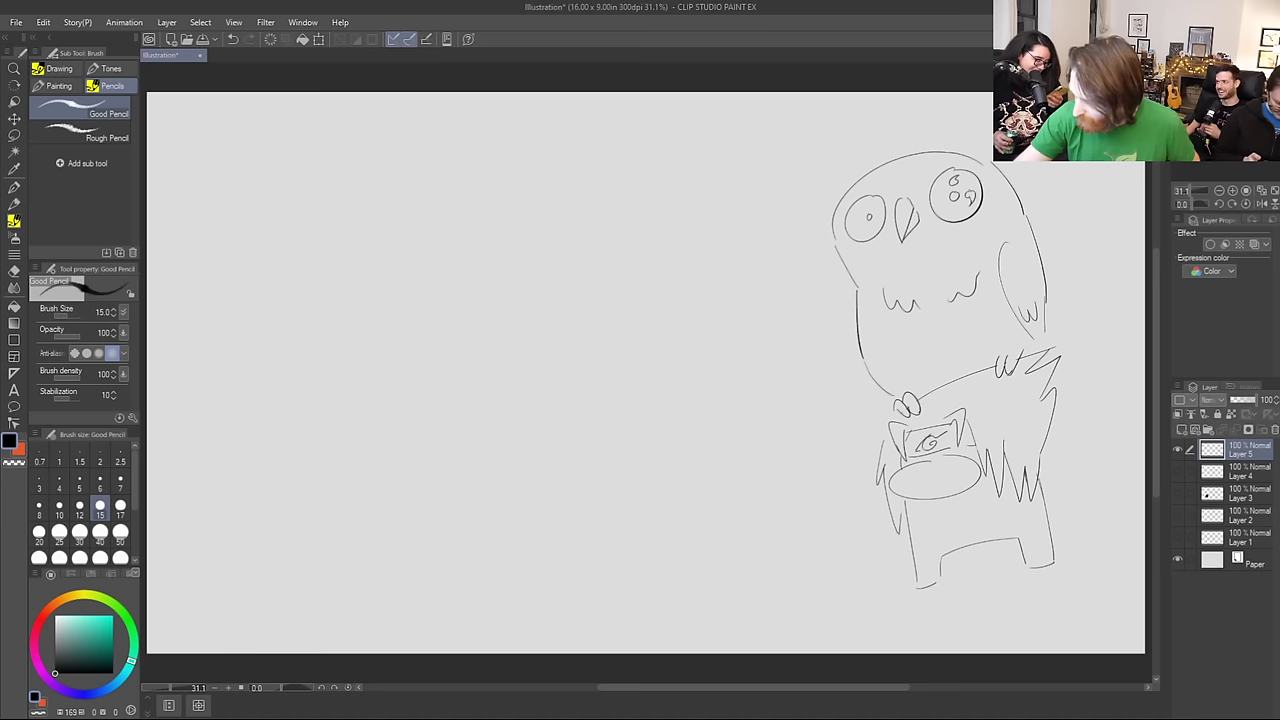
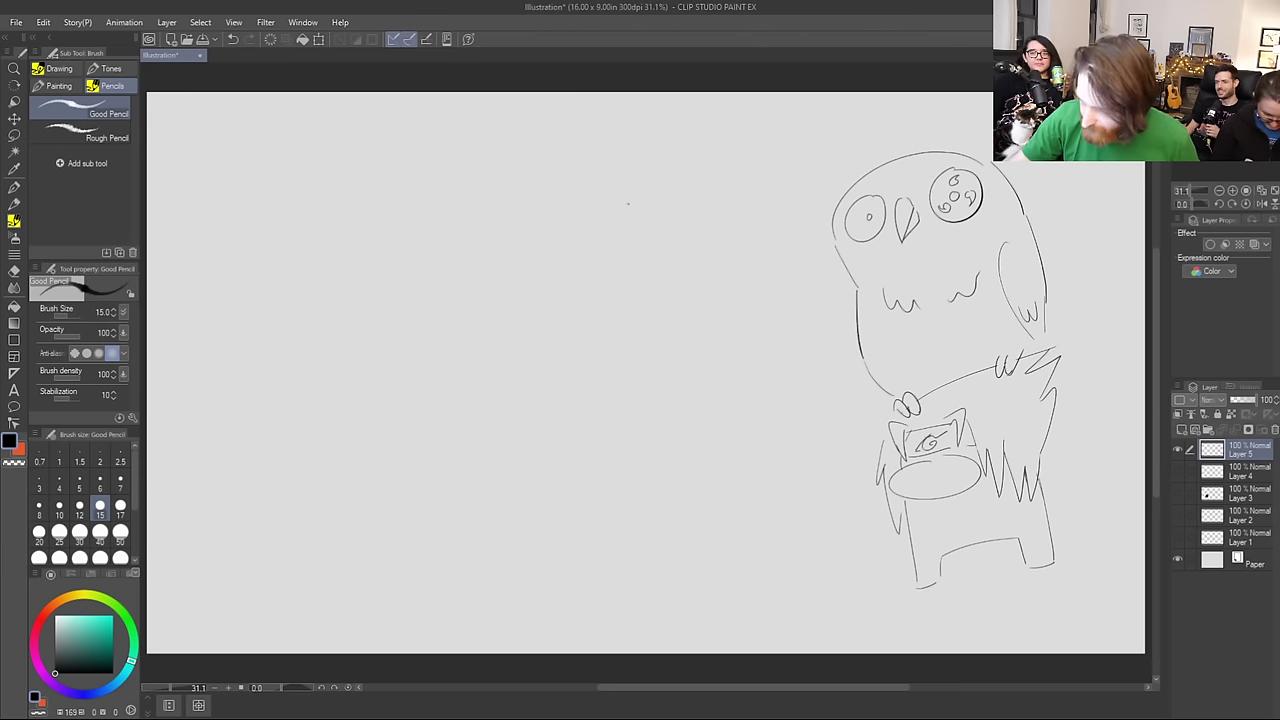
Step: Outline a broad head with a rounded top and a wide flat chin to the left of the owl
left_click_drag(622, 188, 640, 263)
mouse_move(622, 188)
left_mouse_down()
mouse_move(718, 148)
mouse_move(779, 211)
mouse_move(742, 162)
mouse_move(758, 215)
left_mouse_up()
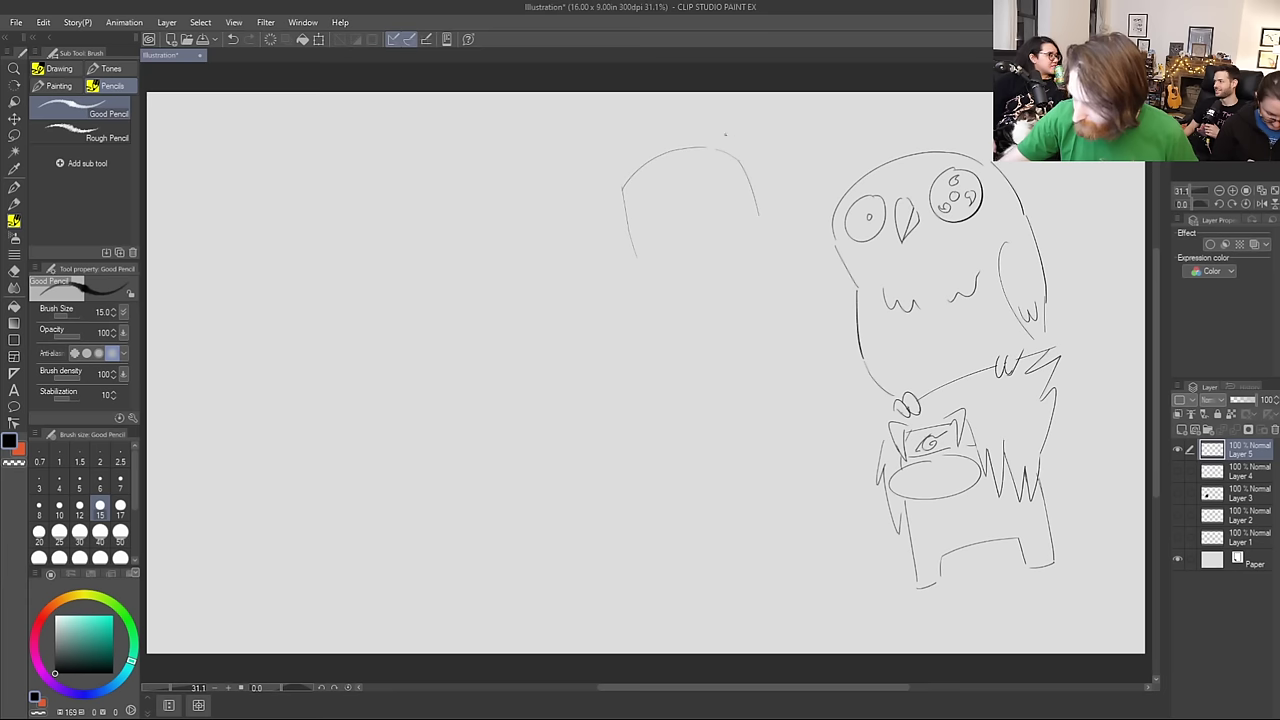
mouse_move(637, 262)
left_mouse_down()
mouse_move(645, 303)
mouse_move(744, 306)
mouse_move(757, 215)
left_mouse_up()
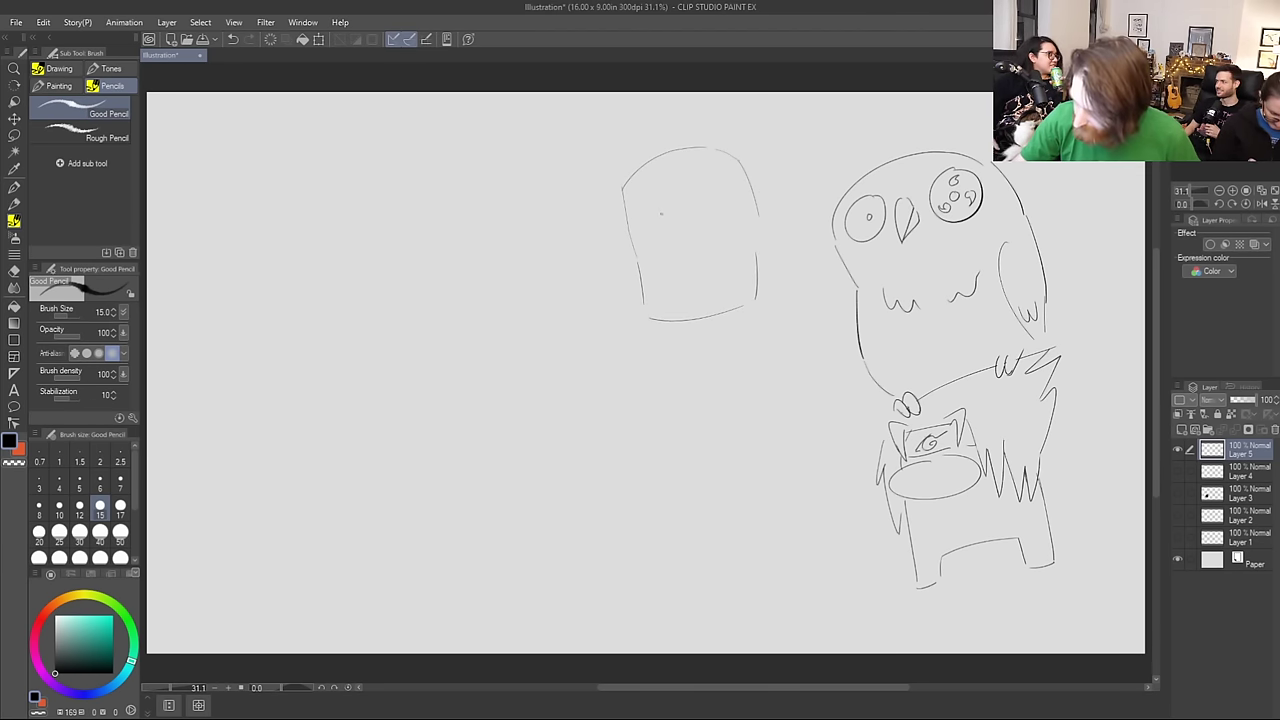
Step: Draw the broad head's nose, slanted frowning brows and narrow eyes
left_click_drag(668, 216, 670, 238)
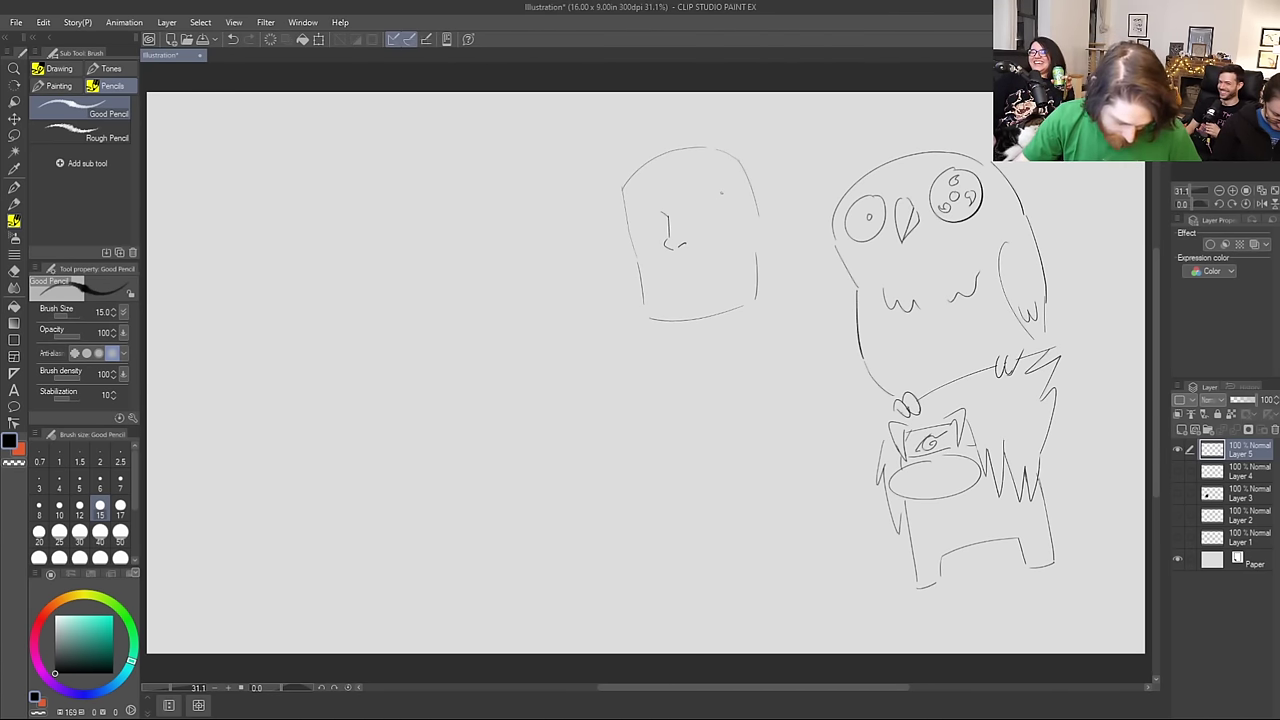
left_click_drag(686, 211, 722, 194)
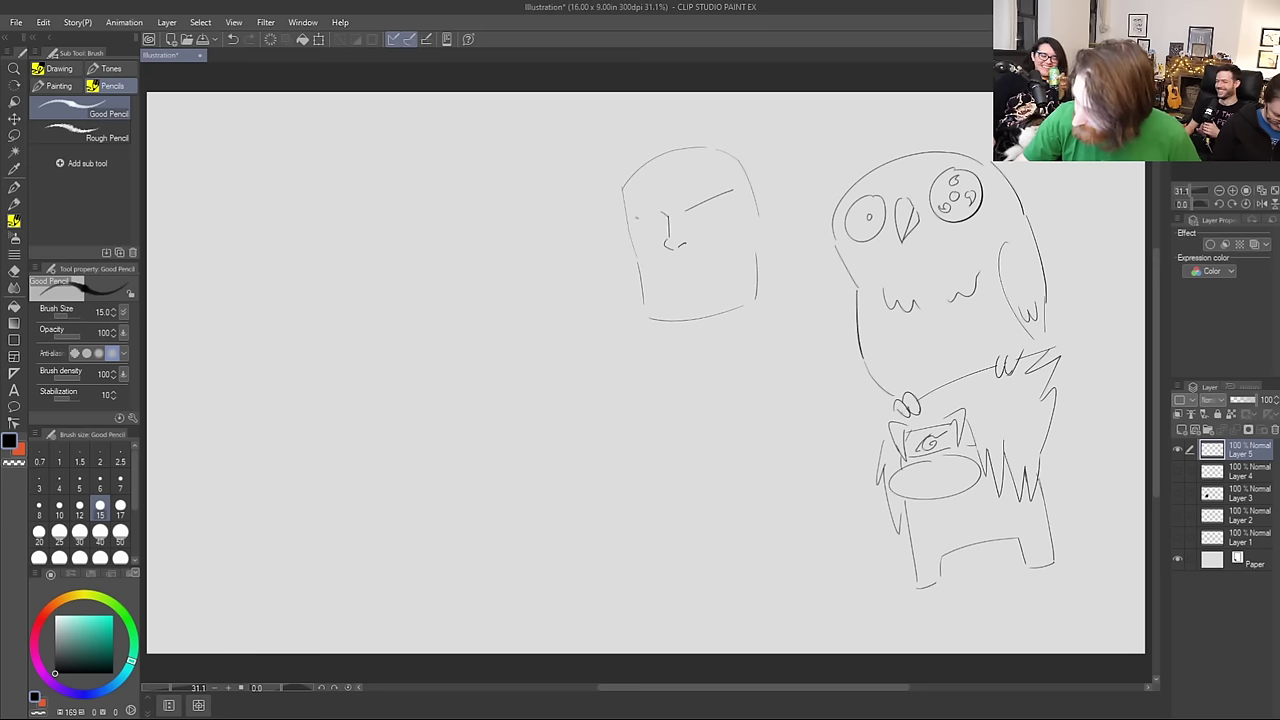
mouse_move(632, 218)
left_mouse_down()
mouse_move(714, 206)
mouse_move(662, 222)
left_mouse_up()
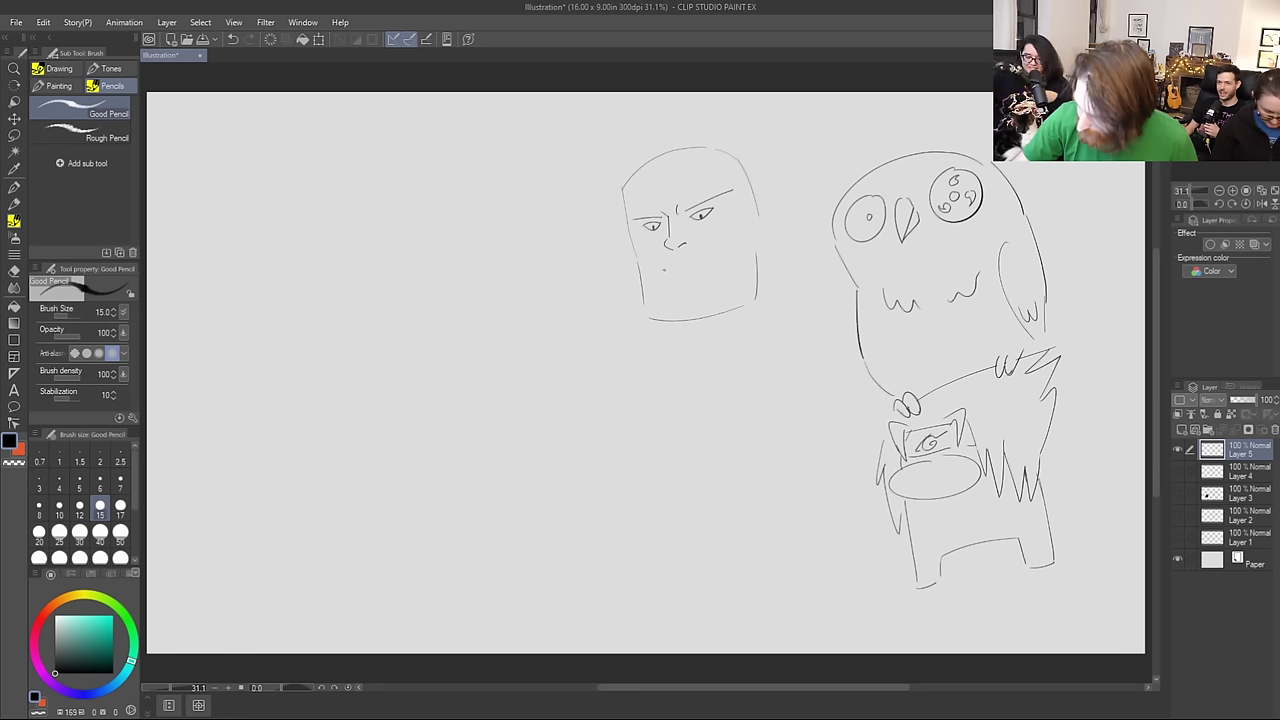
Step: Draw a stern mouth on the broad head and add a row of vertical grooves across its chin
left_click_drag(663, 269, 704, 260)
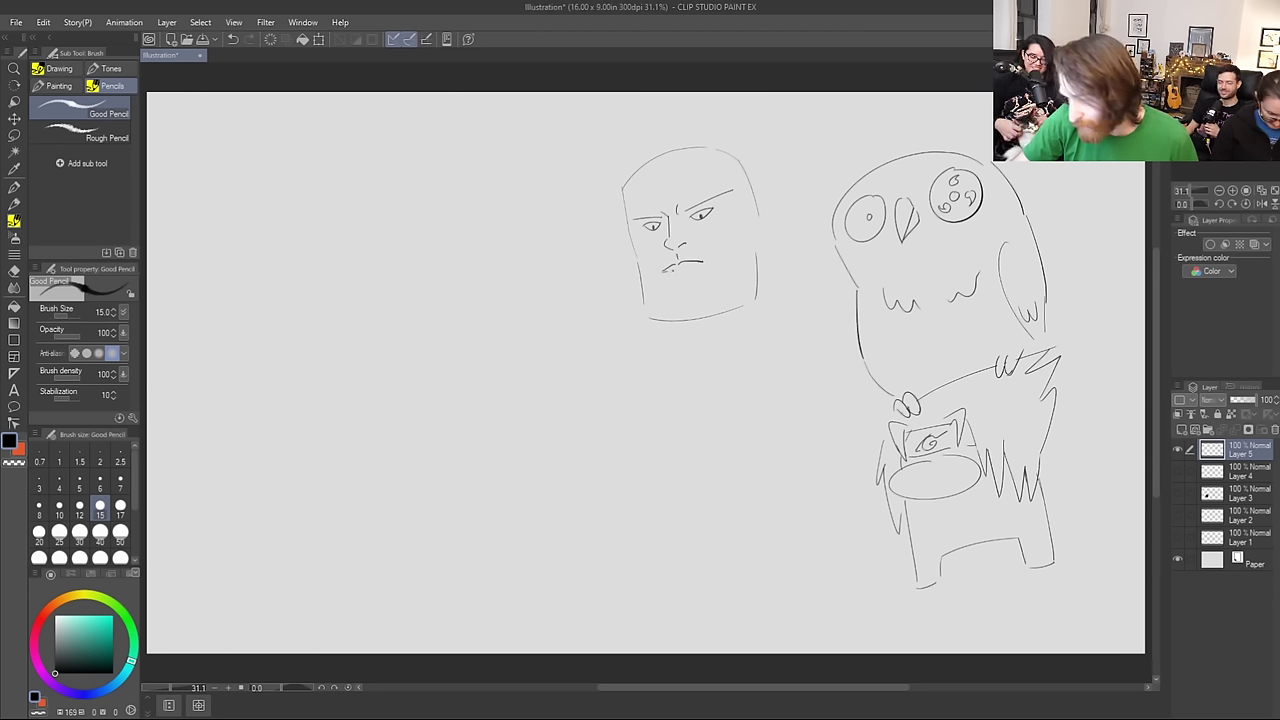
left_click_drag(666, 270, 703, 265)
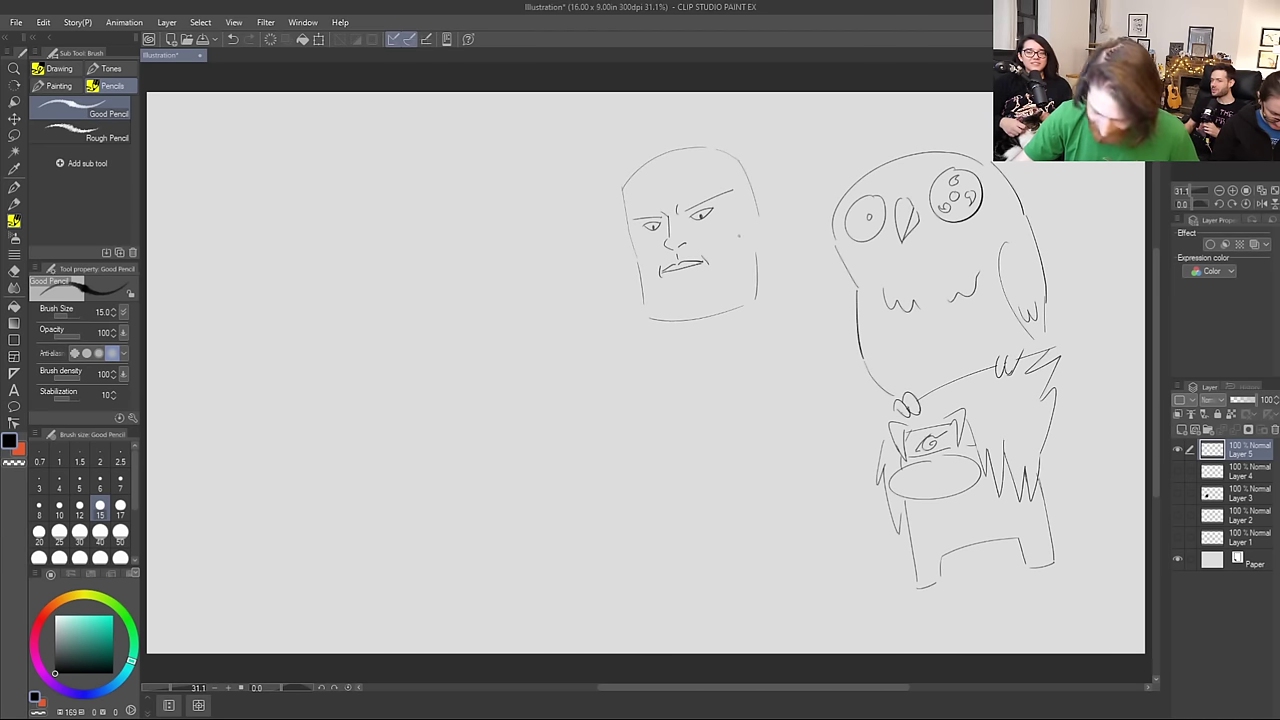
mouse_move(663, 295)
left_mouse_down()
mouse_move(662, 318)
mouse_move(719, 314)
left_mouse_up()
left_click_drag(732, 292, 733, 310)
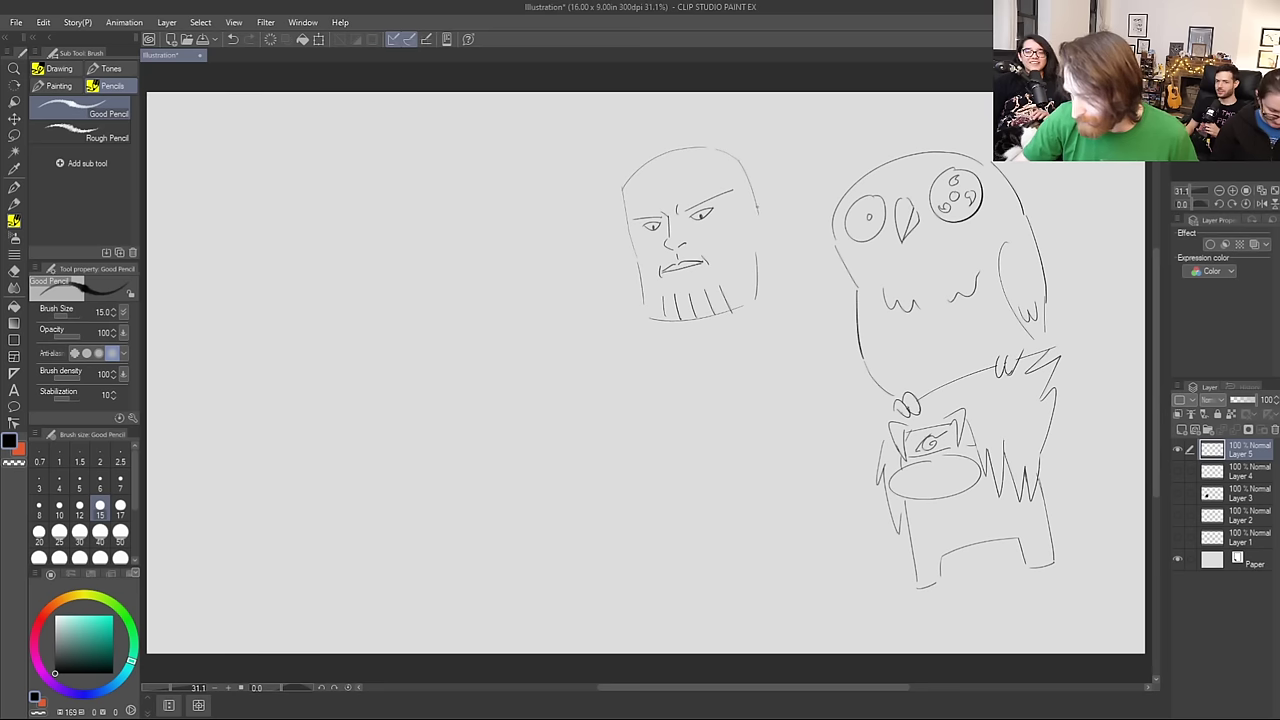
Step: Add a small ear to the broad head and round off the opposite side of its skull
left_click_drag(757, 203, 762, 234)
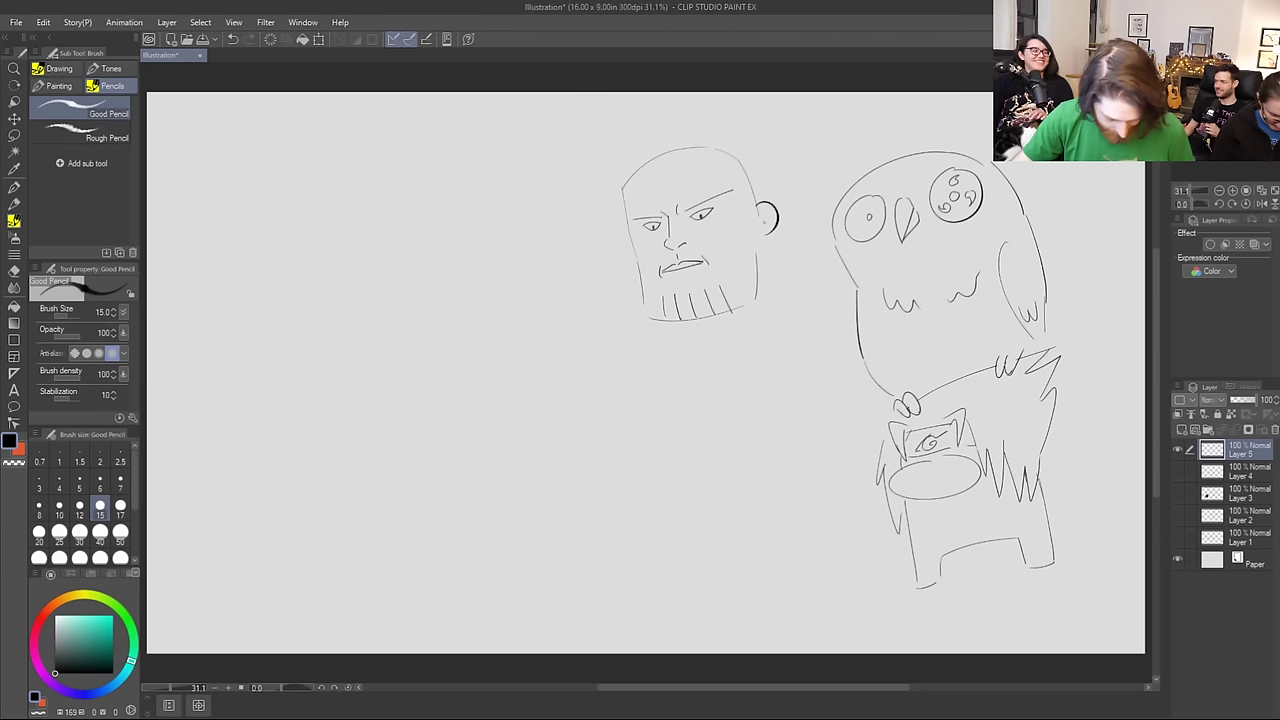
key("ctrl+z")
left_click_drag(758, 207, 765, 219)
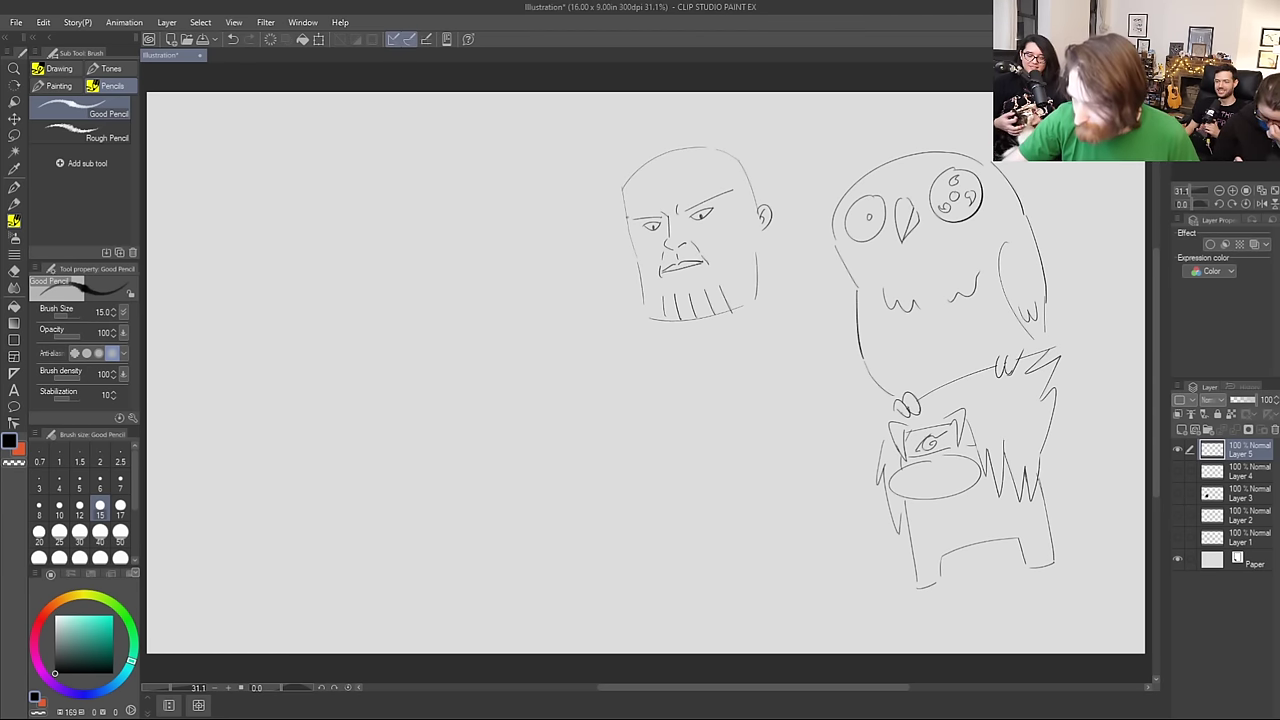
left_click_drag(627, 203, 628, 218)
left_click_drag(644, 168, 625, 204)
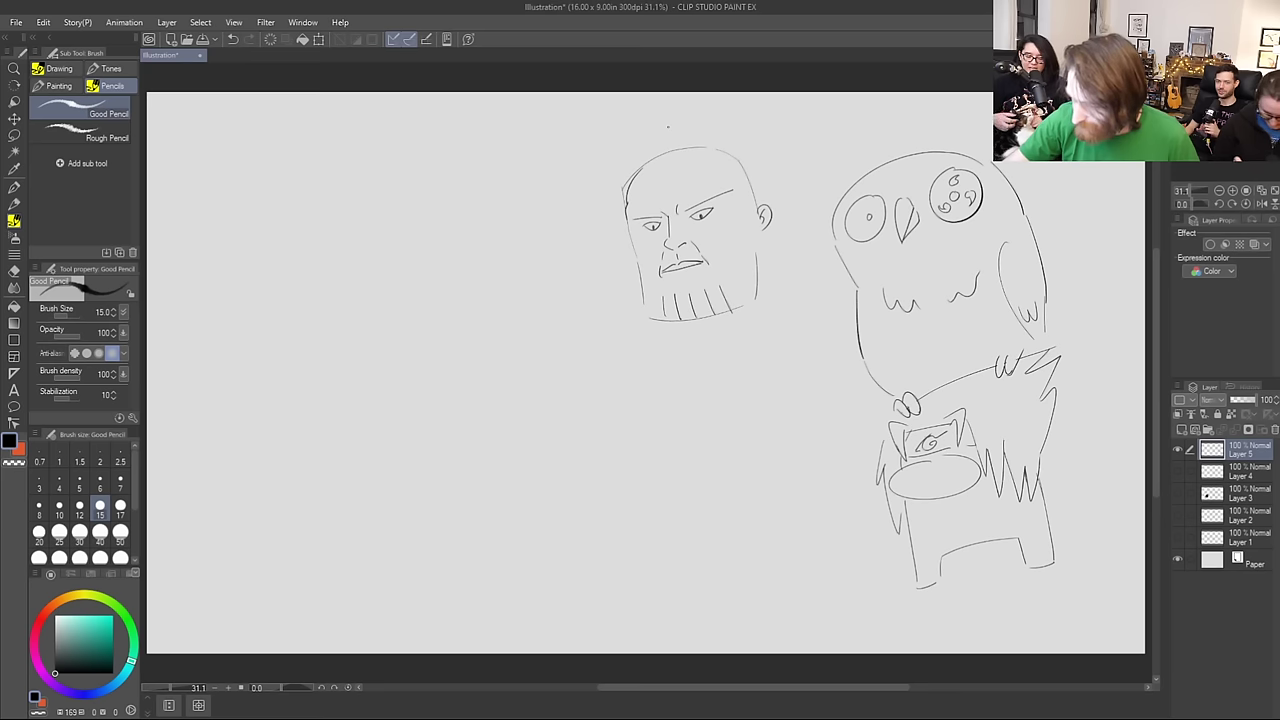
key("ctrl+z")
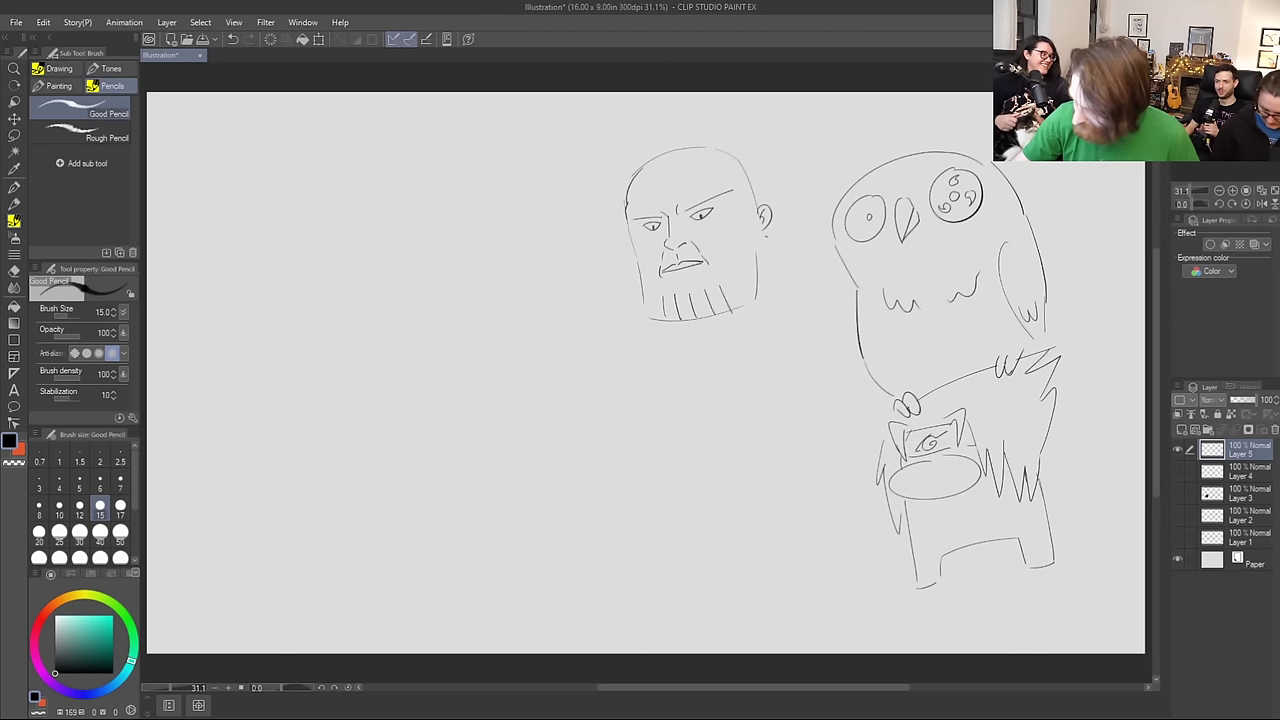
Step: Draw the broad-headed figure's thick neck, sloping shoulder lines reaching to the owl, and a curved collar under the chin
left_click_drag(766, 236, 790, 278)
left_click_drag(643, 282, 638, 333)
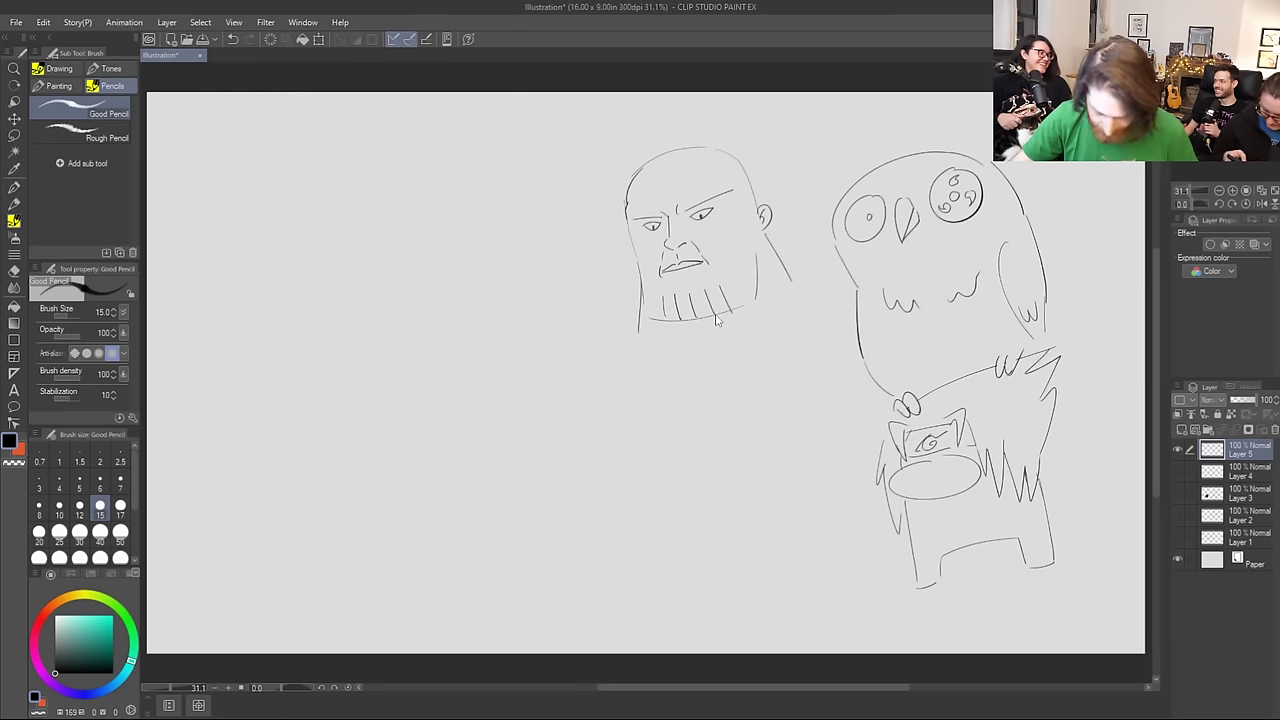
key("ctrl+z")
left_click_drag(667, 323, 668, 339)
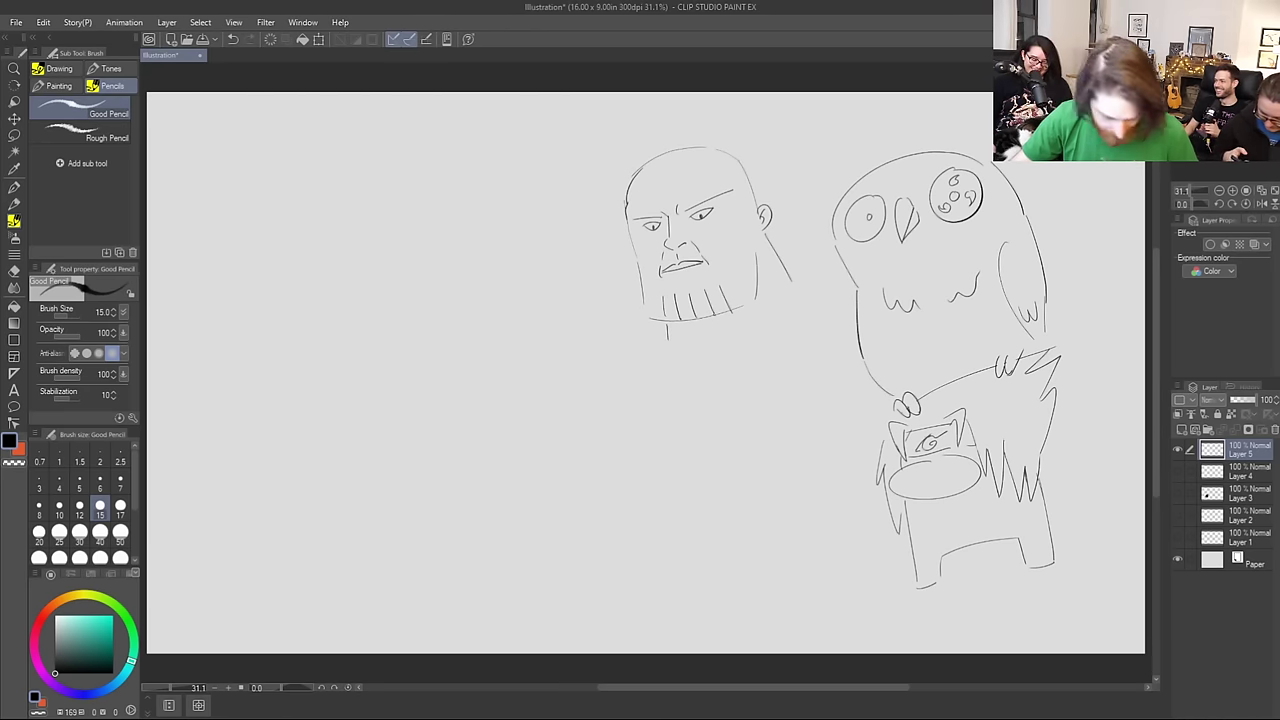
left_click_drag(763, 341, 852, 281)
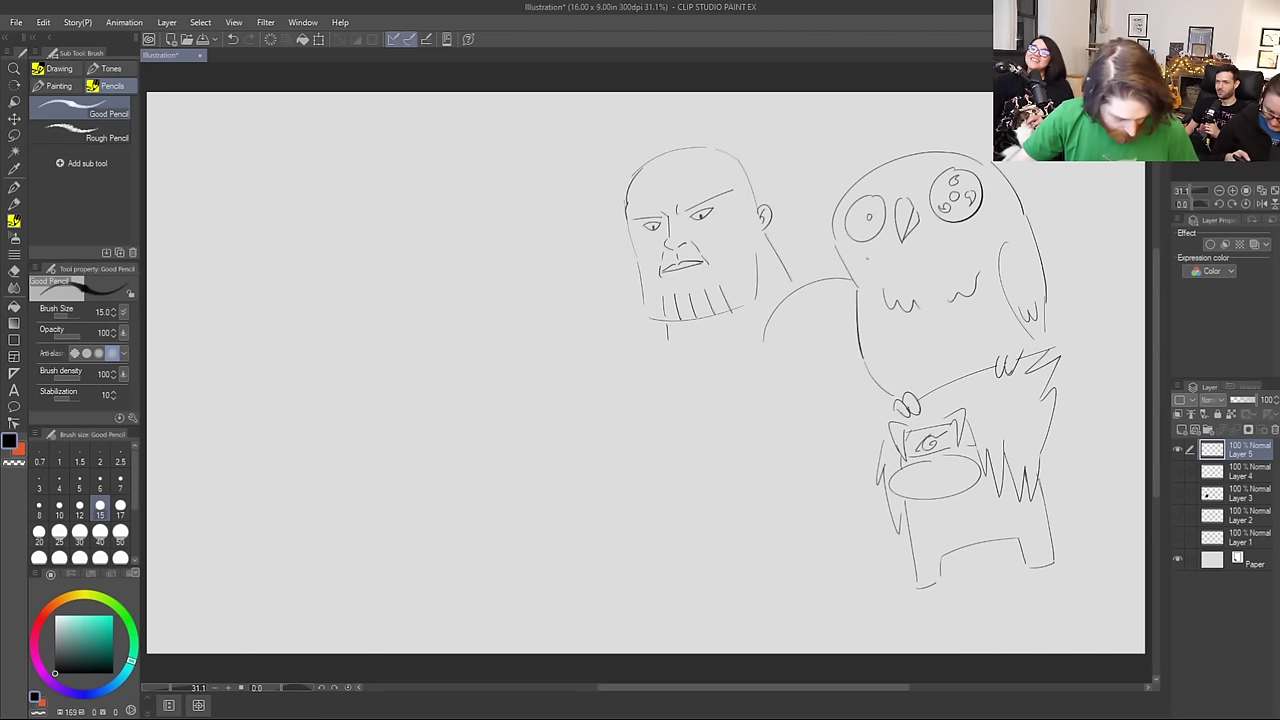
key("ctrl+z")
left_click_drag(792, 284, 856, 290)
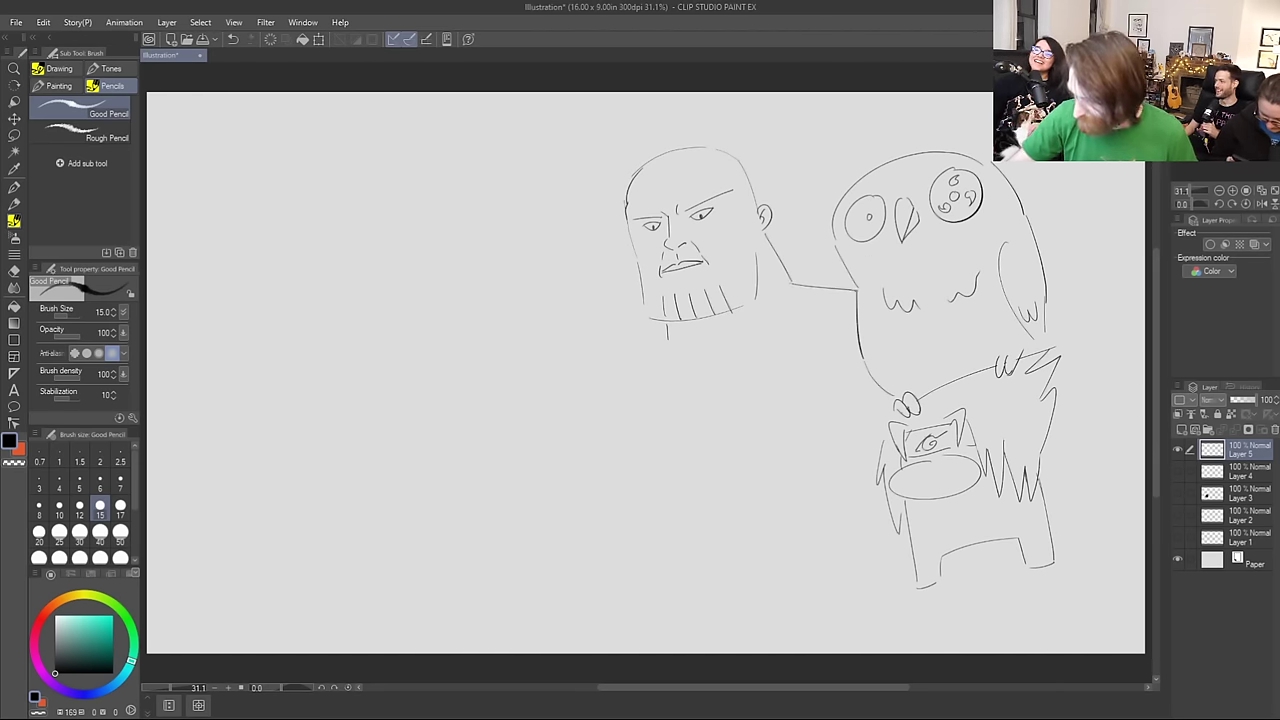
left_click_drag(666, 334, 620, 368)
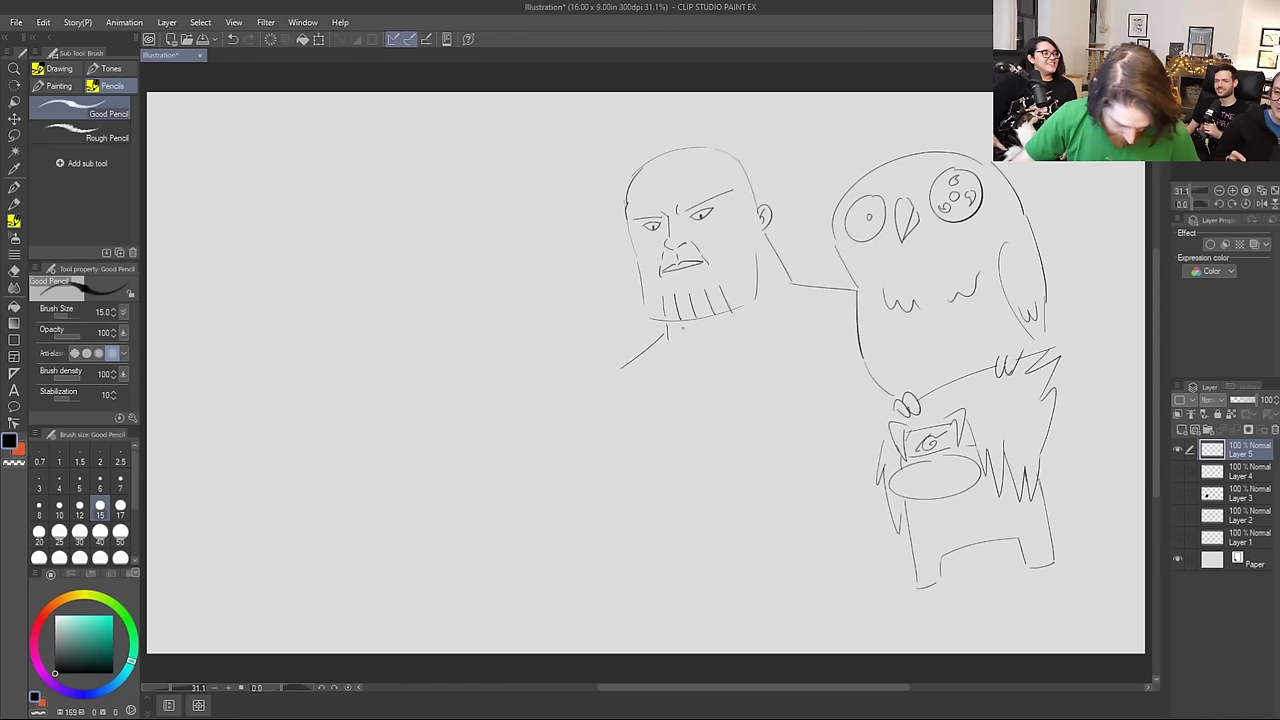
left_click_drag(670, 350, 806, 280)
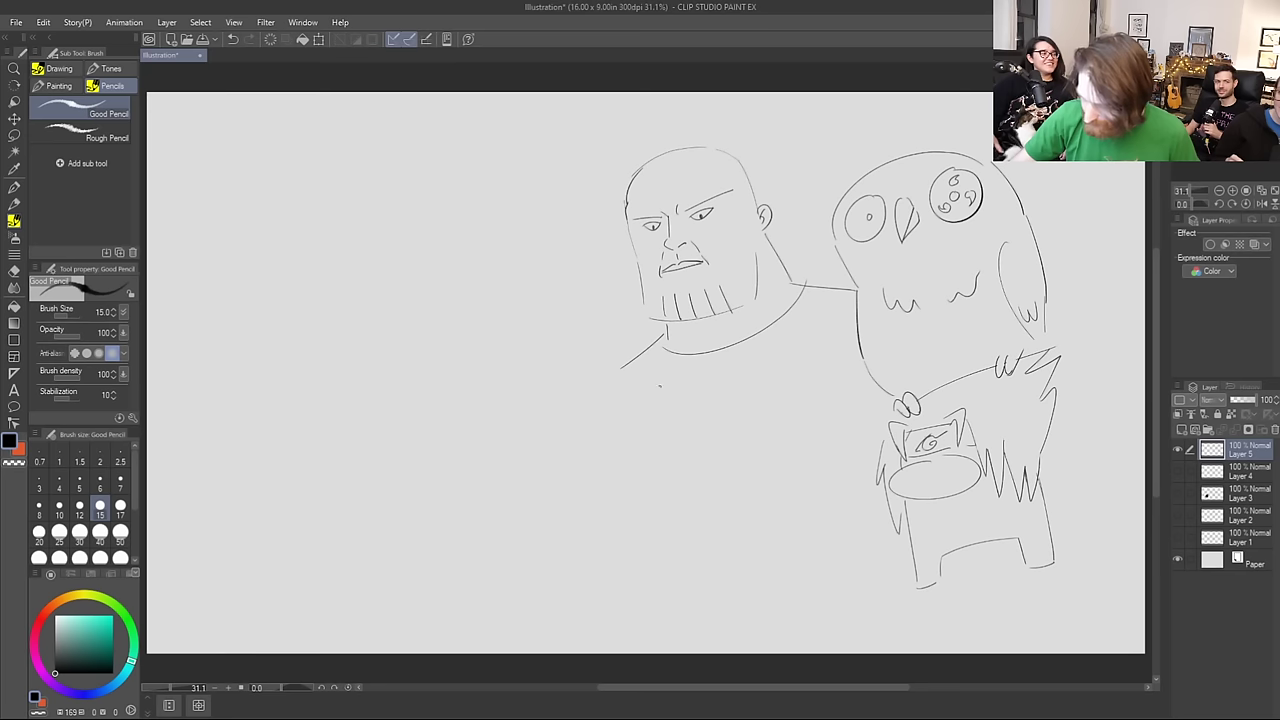
Step: Outline the figure's chest armour with a pointed shoulder, a small tab below the collar and a curved lower edge running to the crewmate
mouse_move(625, 366)
left_mouse_down()
mouse_move(533, 364)
mouse_move(625, 474)
left_mouse_up()
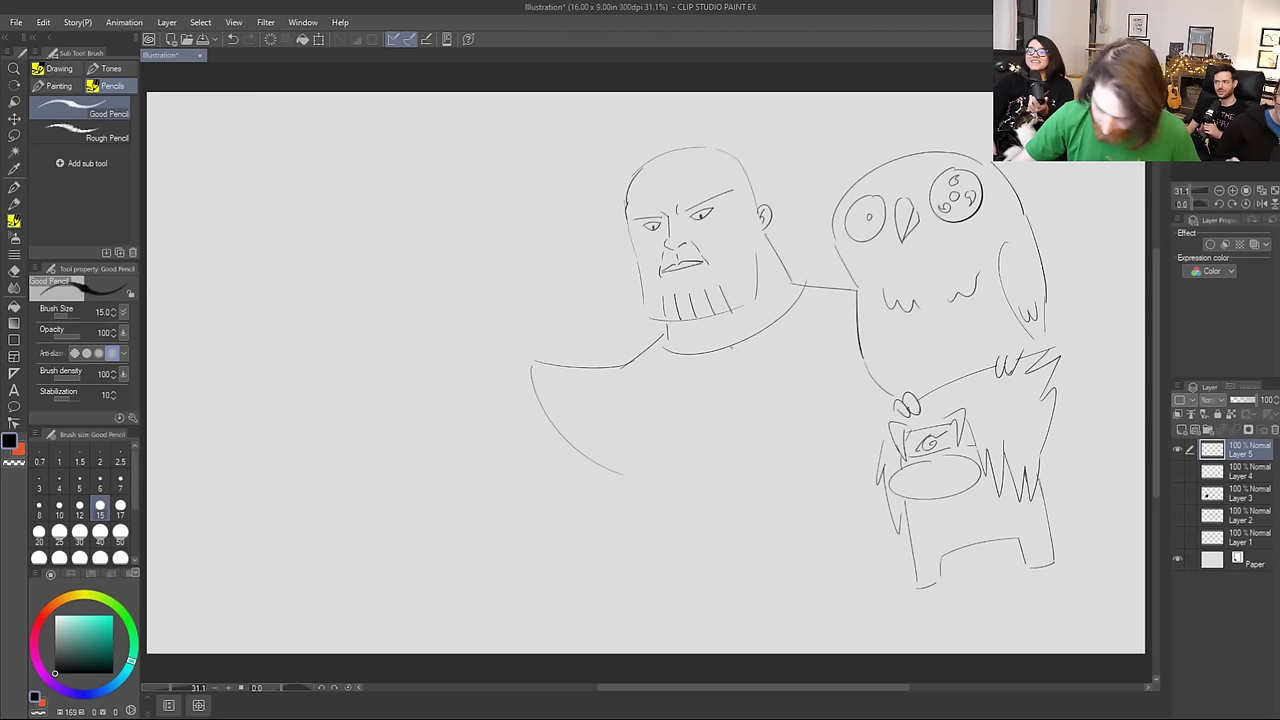
left_click_drag(719, 354, 737, 356)
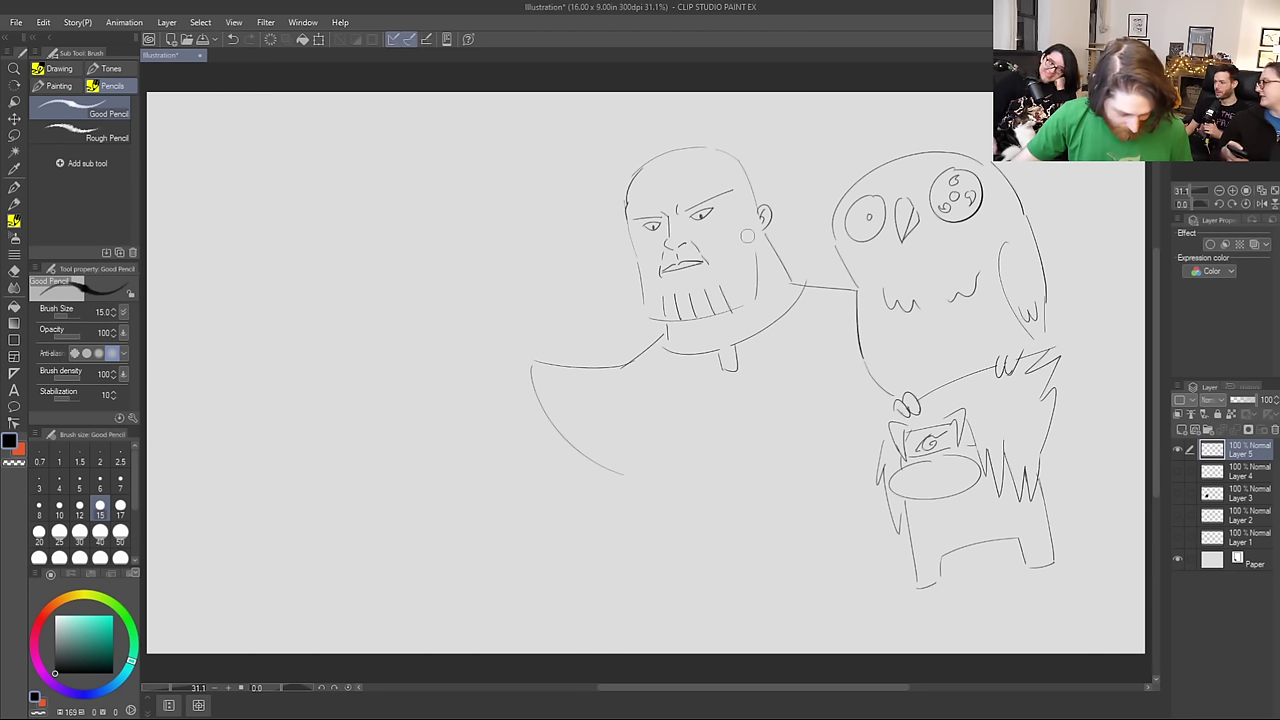
left_click_drag(658, 469, 717, 421)
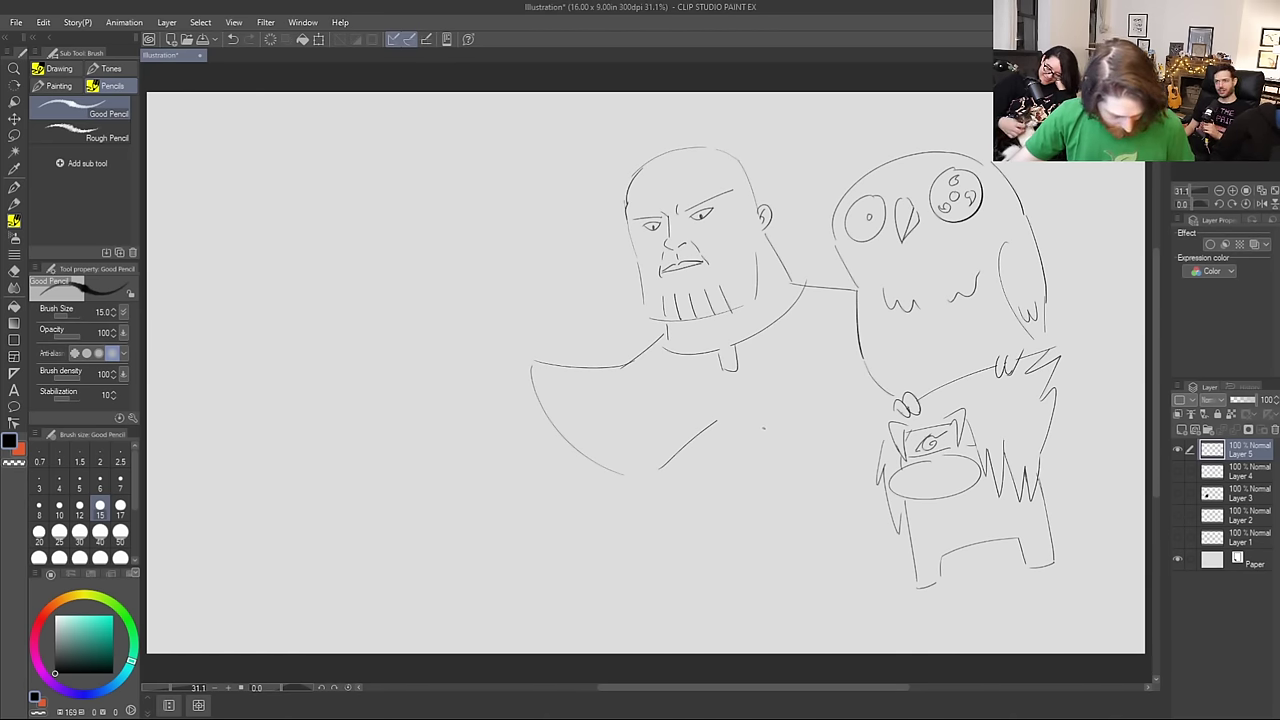
key("ctrl+z")
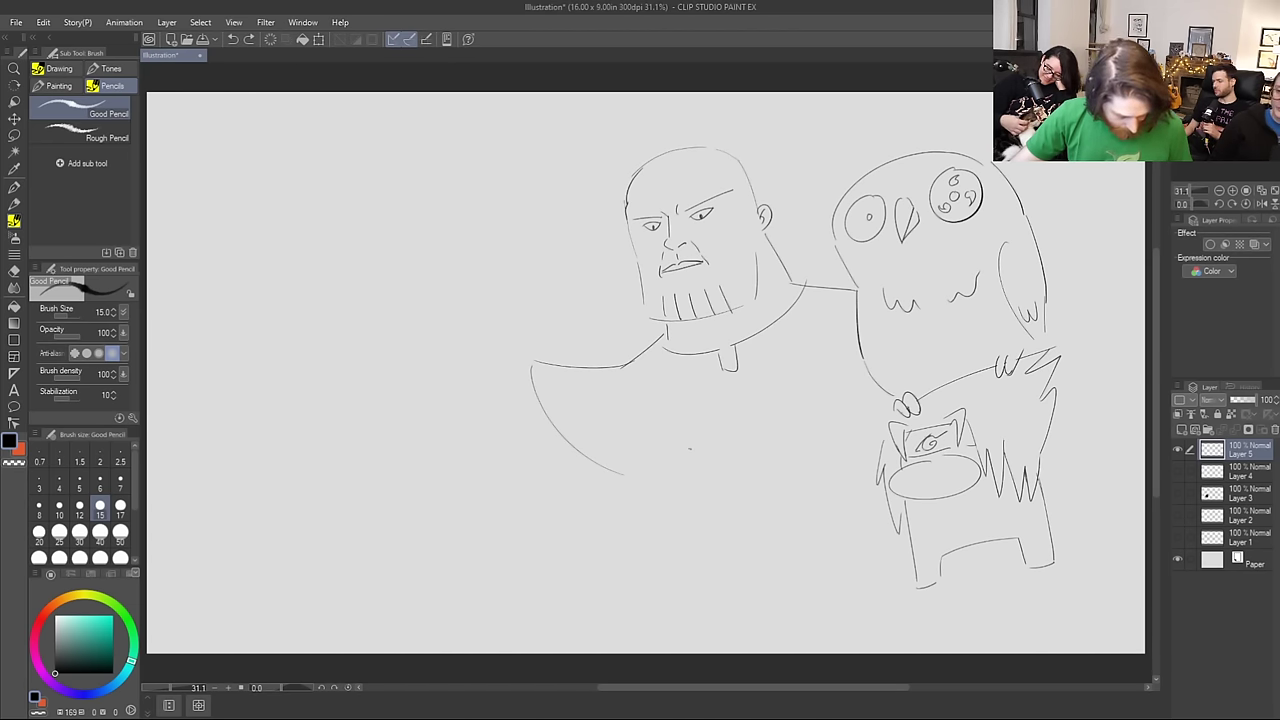
mouse_move(625, 478)
left_mouse_down()
mouse_move(776, 431)
mouse_move(755, 442)
mouse_move(888, 430)
left_mouse_up()
Step: Sketch the side of the torso, a rounded shoulder with upper arm, and the bent forearm's guide lines
left_click_drag(600, 471, 645, 533)
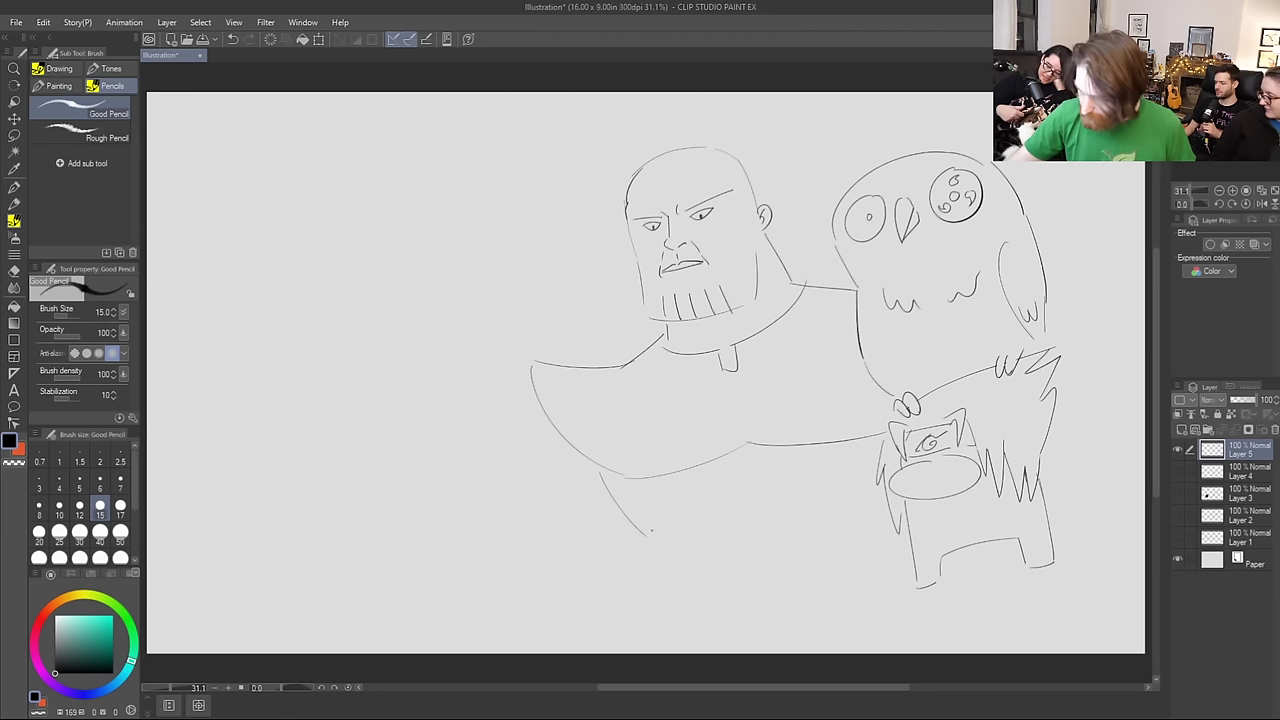
left_click_drag(542, 424, 540, 458)
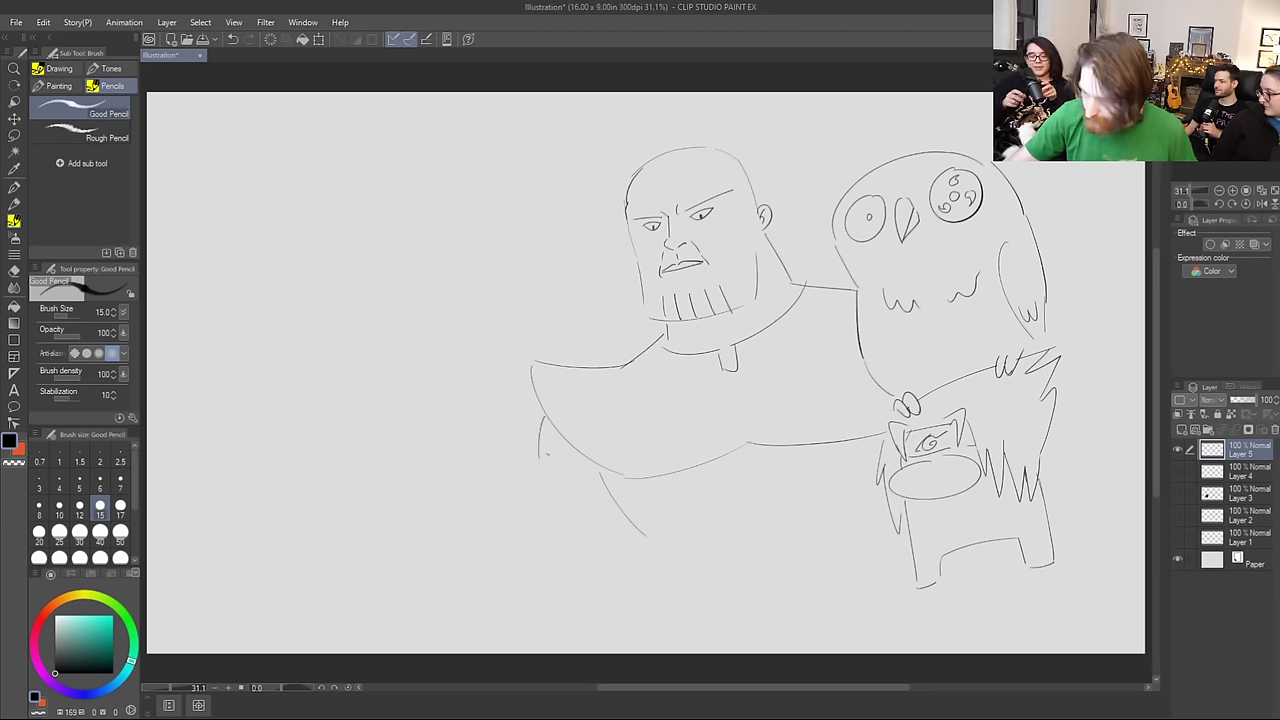
key("ctrl+z")
left_click_drag(565, 392, 531, 506)
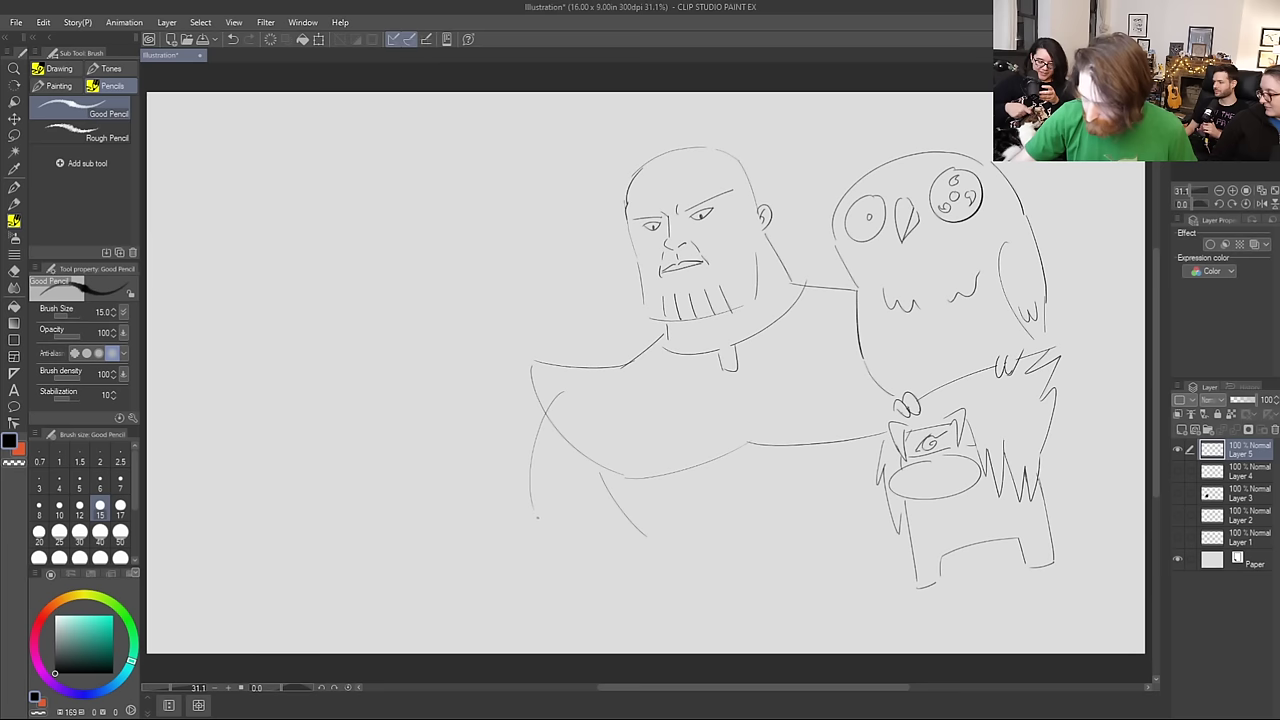
key("ctrl+z")
left_click_drag(530, 435, 578, 377)
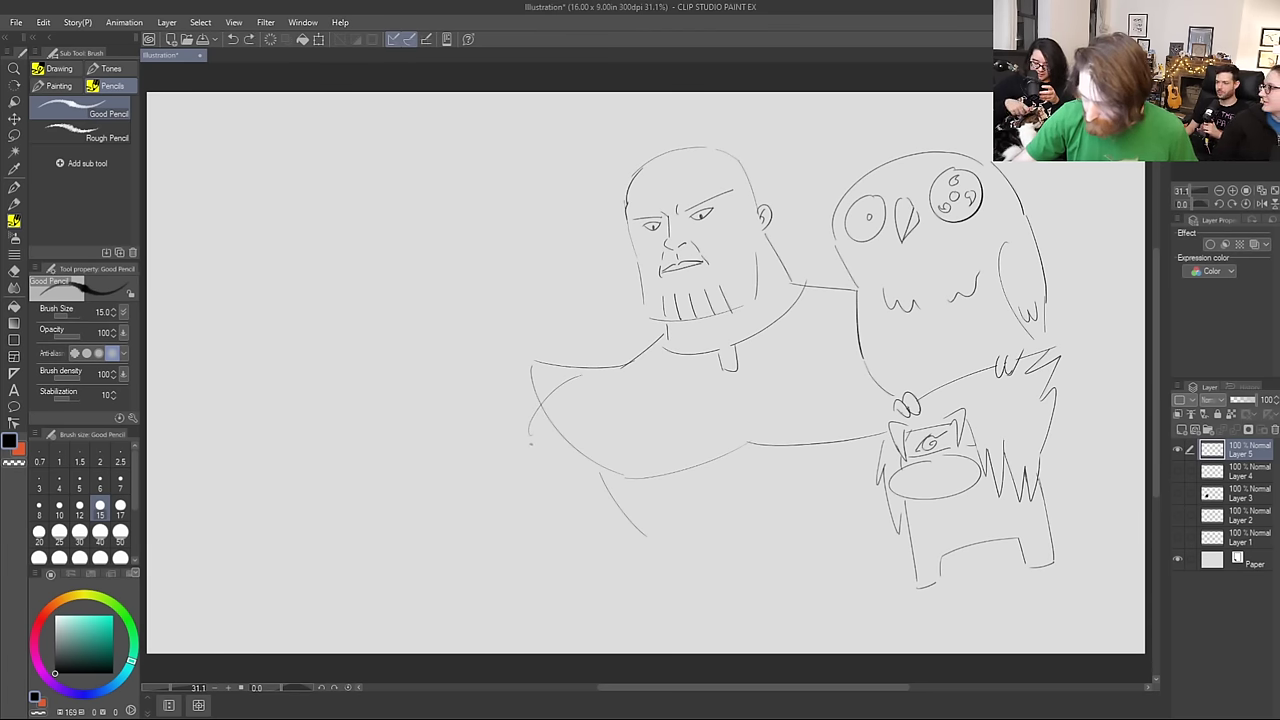
mouse_move(529, 438)
left_mouse_down()
mouse_move(542, 480)
mouse_move(542, 462)
mouse_move(528, 484)
mouse_move(552, 532)
left_mouse_up()
mouse_move(458, 442)
left_mouse_down()
mouse_move(447, 515)
mouse_move(462, 597)
left_mouse_up()
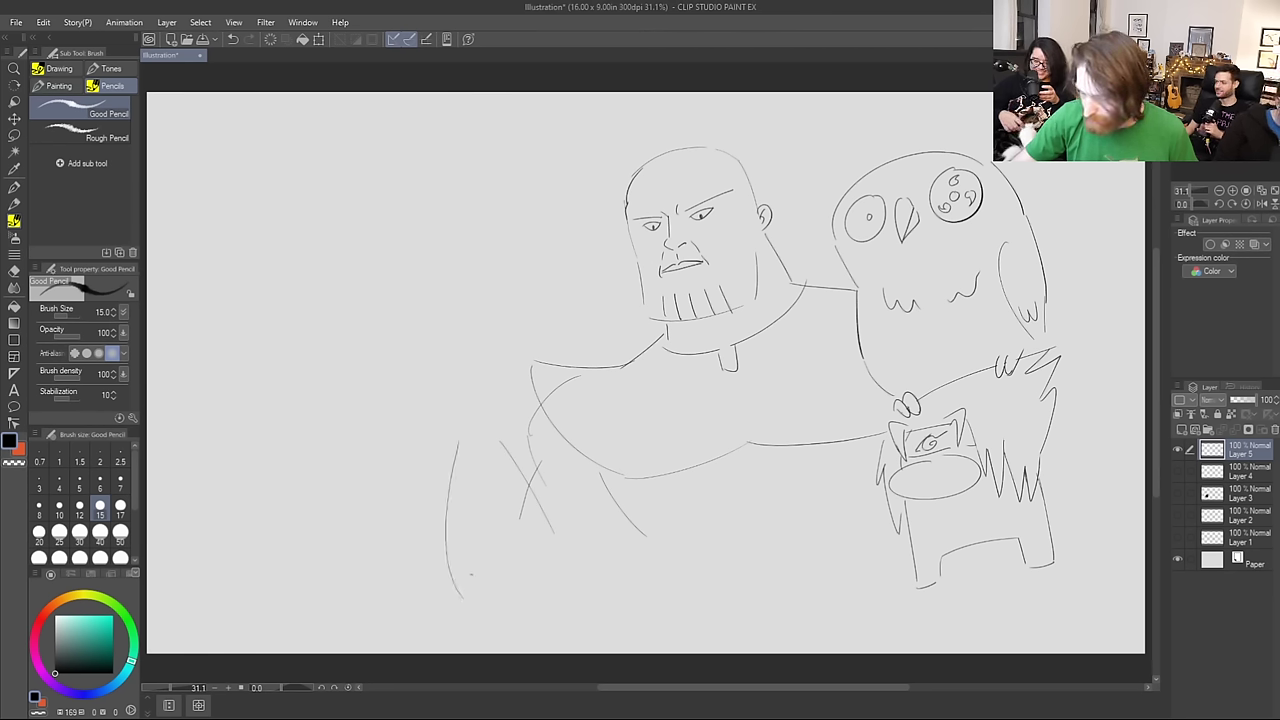
Step: Draw a raised hand snapping its fingers above the forearm, with small spiky burst marks over the fingertips
mouse_move(451, 455)
left_mouse_down()
mouse_move(415, 360)
mouse_move(451, 287)
left_mouse_up()
key("ctrl+z")
mouse_move(411, 367)
left_mouse_down()
mouse_move(405, 316)
mouse_move(433, 252)
mouse_move(435, 335)
mouse_move(489, 282)
mouse_move(500, 296)
mouse_move(468, 340)
left_mouse_up()
key("ctrl+z")
left_click_drag(490, 286, 462, 350)
key("ctrl+z")
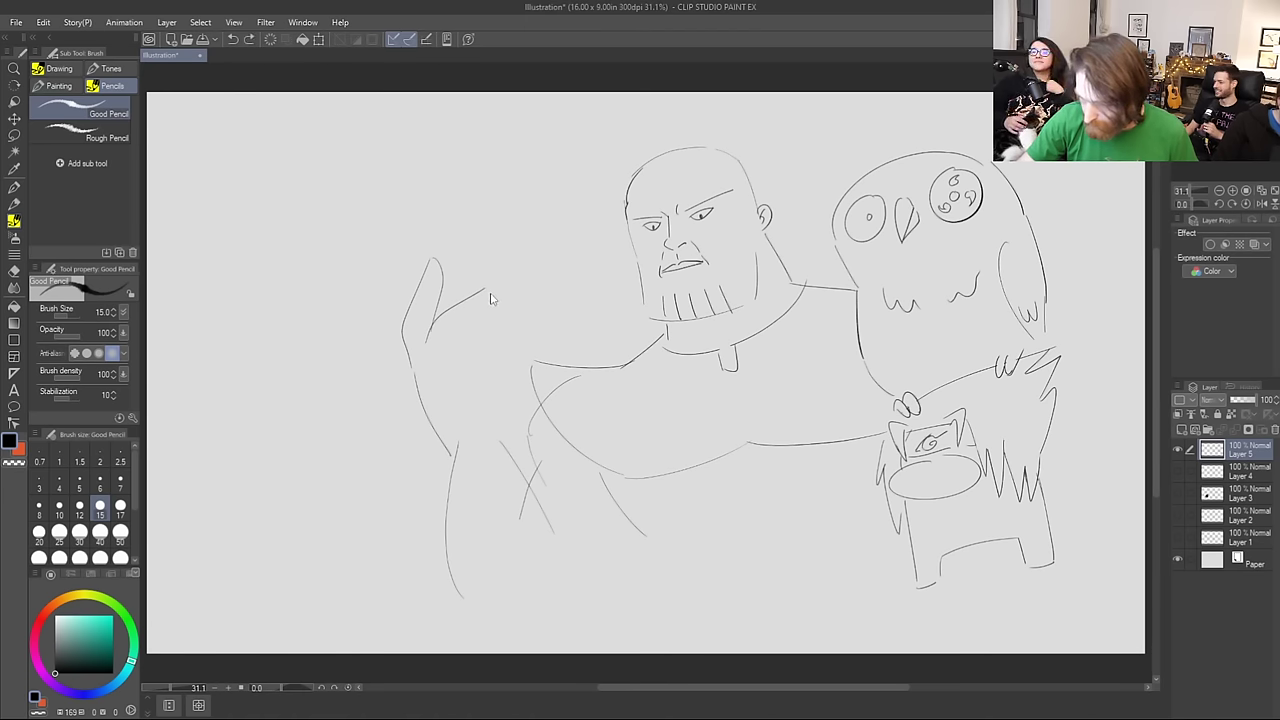
mouse_move(490, 290)
left_mouse_down()
mouse_move(460, 354)
mouse_move(490, 333)
mouse_move(516, 340)
mouse_move(508, 384)
mouse_move(500, 366)
mouse_move(516, 394)
mouse_move(502, 438)
left_mouse_up()
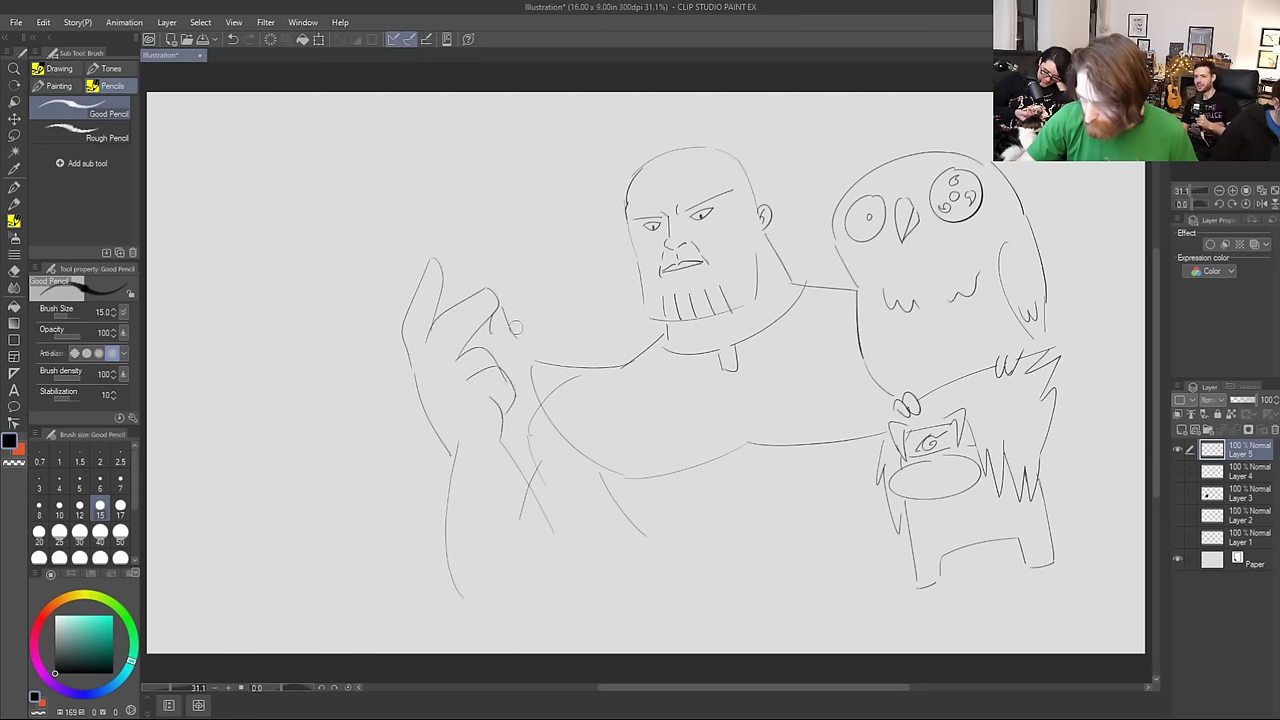
left_click_drag(477, 270, 531, 284)
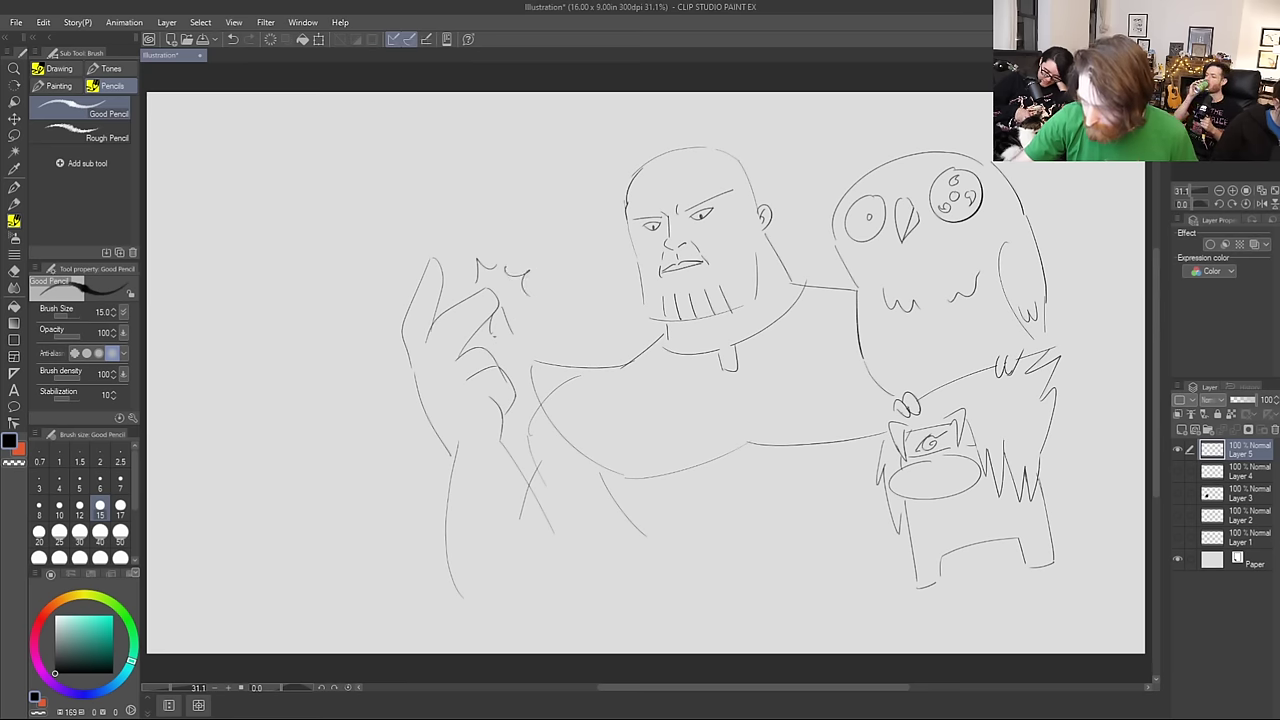
left_click_drag(509, 338, 515, 375)
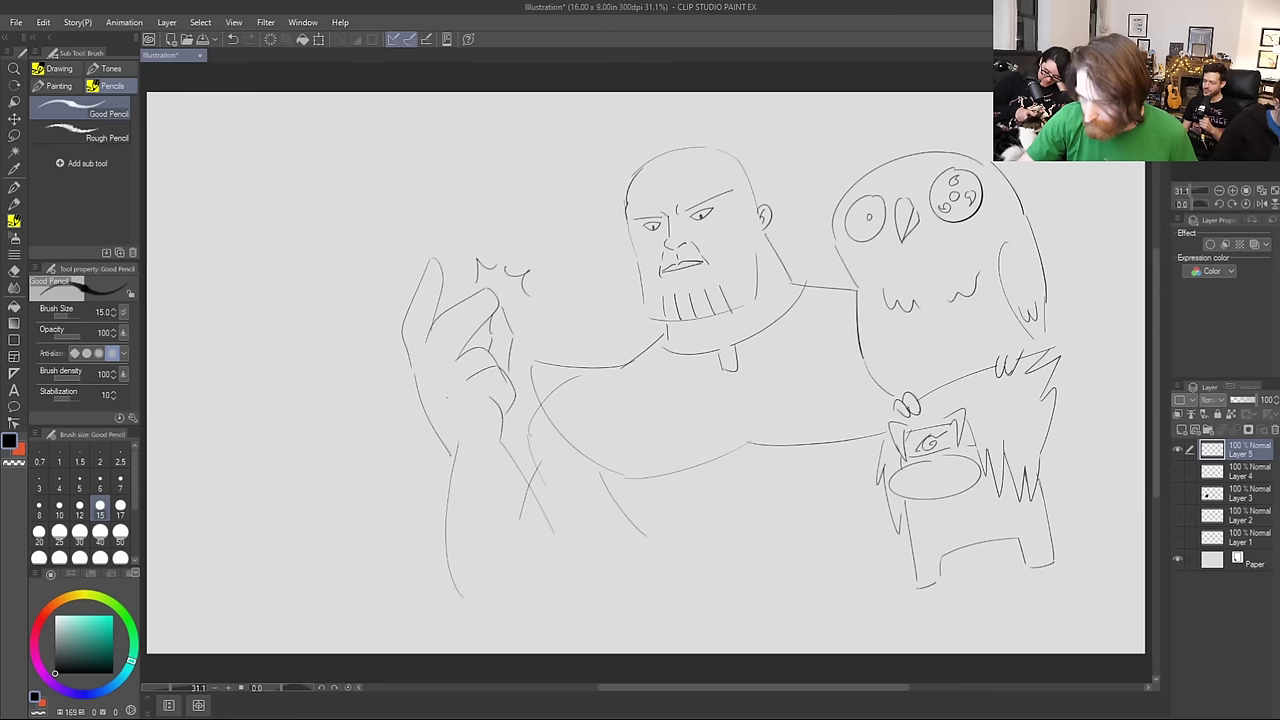
Step: Add a flared gauntlet cuff and oval knuckle stones to the raised hand, and contour the face's cheeks
mouse_move(450, 456)
left_mouse_down()
mouse_move(433, 540)
mouse_move(537, 541)
left_mouse_up()
mouse_move(501, 442)
left_mouse_down()
mouse_move(535, 470)
mouse_move(534, 539)
left_mouse_up()
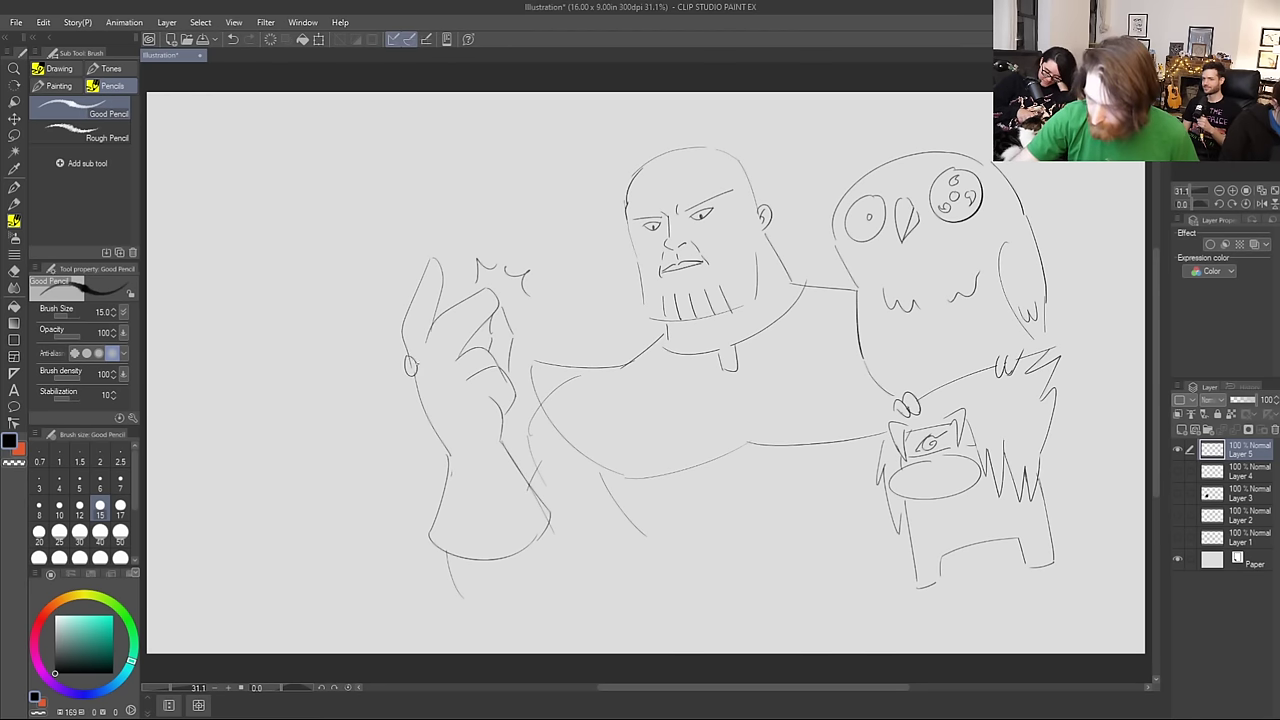
left_click_drag(424, 366, 467, 396)
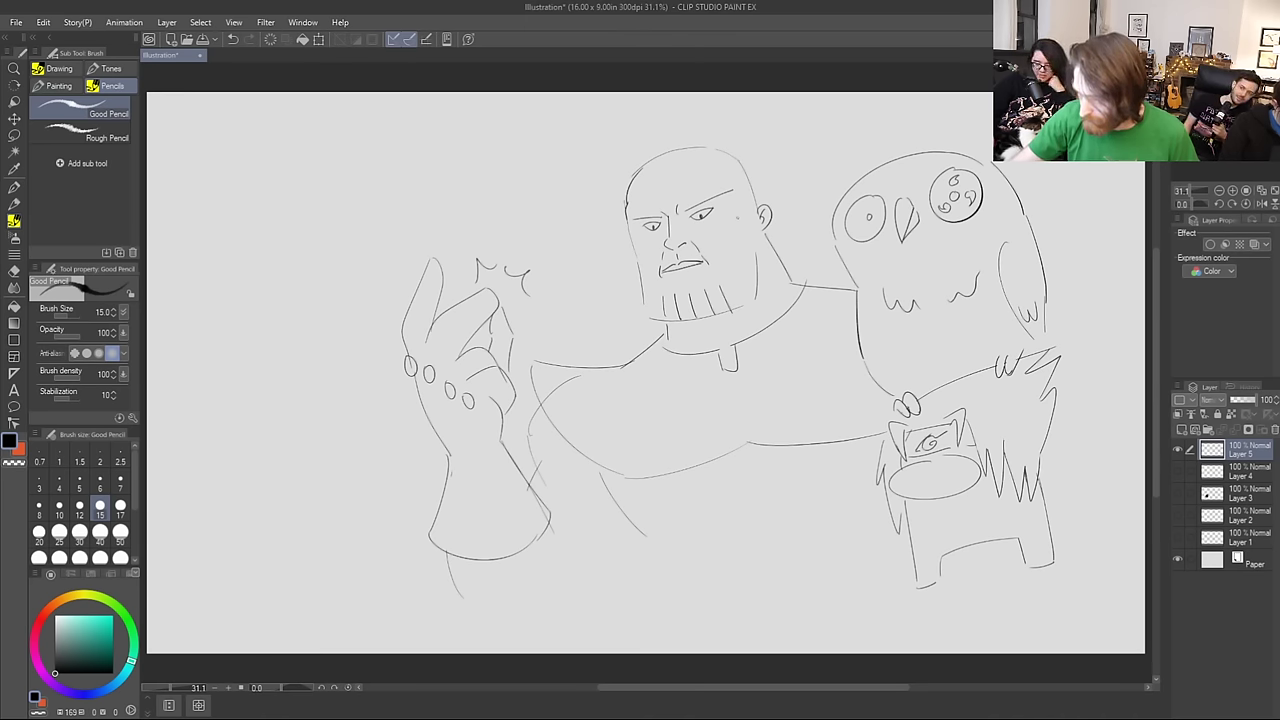
left_click_drag(630, 236, 642, 272)
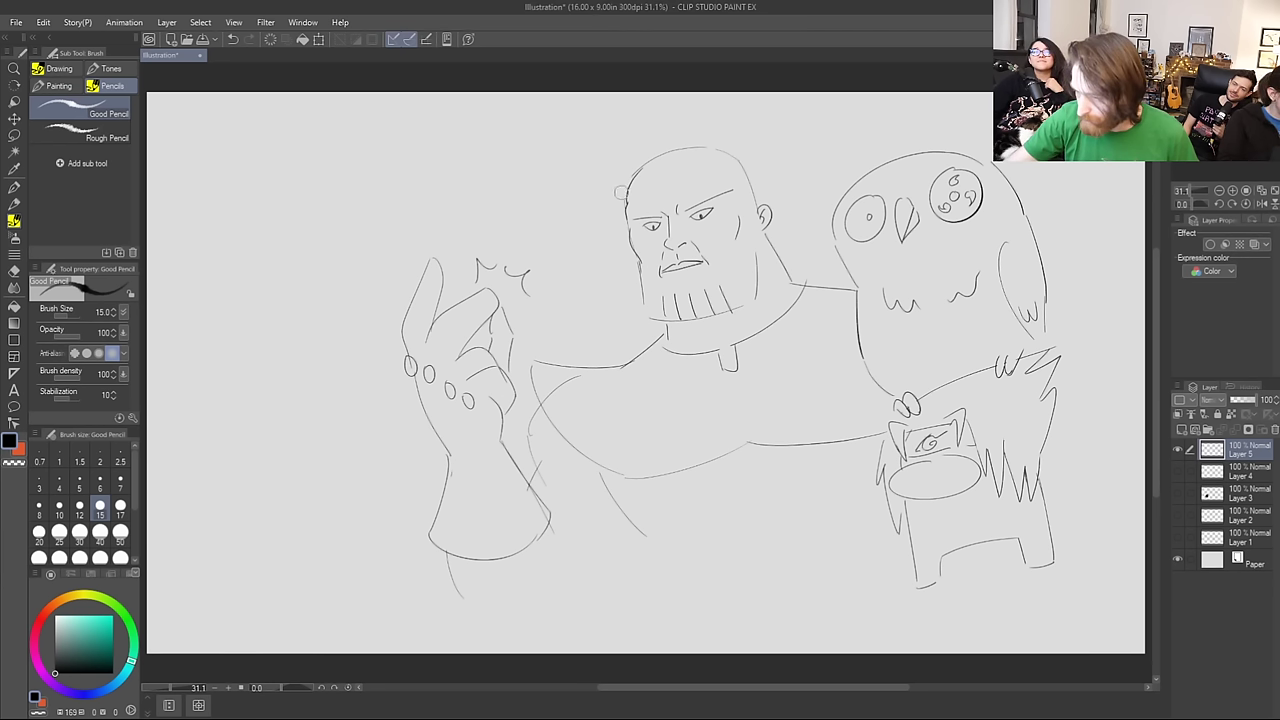
Step: Draw the bent arm's muscles and elbow below the gauntlet and extend the figure's waist to the canvas's lower edge
mouse_move(553, 525)
left_mouse_down()
mouse_move(584, 568)
mouse_move(567, 562)
left_mouse_up()
key("ctrl+z")
mouse_move(460, 592)
left_mouse_down()
mouse_move(516, 640)
mouse_move(506, 636)
mouse_move(536, 622)
left_mouse_up()
mouse_move(530, 642)
left_mouse_down()
mouse_move(614, 590)
mouse_move(631, 550)
mouse_move(656, 600)
left_mouse_up()
key("ctrl+z")
mouse_move(649, 544)
left_mouse_down()
mouse_move(660, 603)
mouse_move(652, 654)
left_mouse_up()
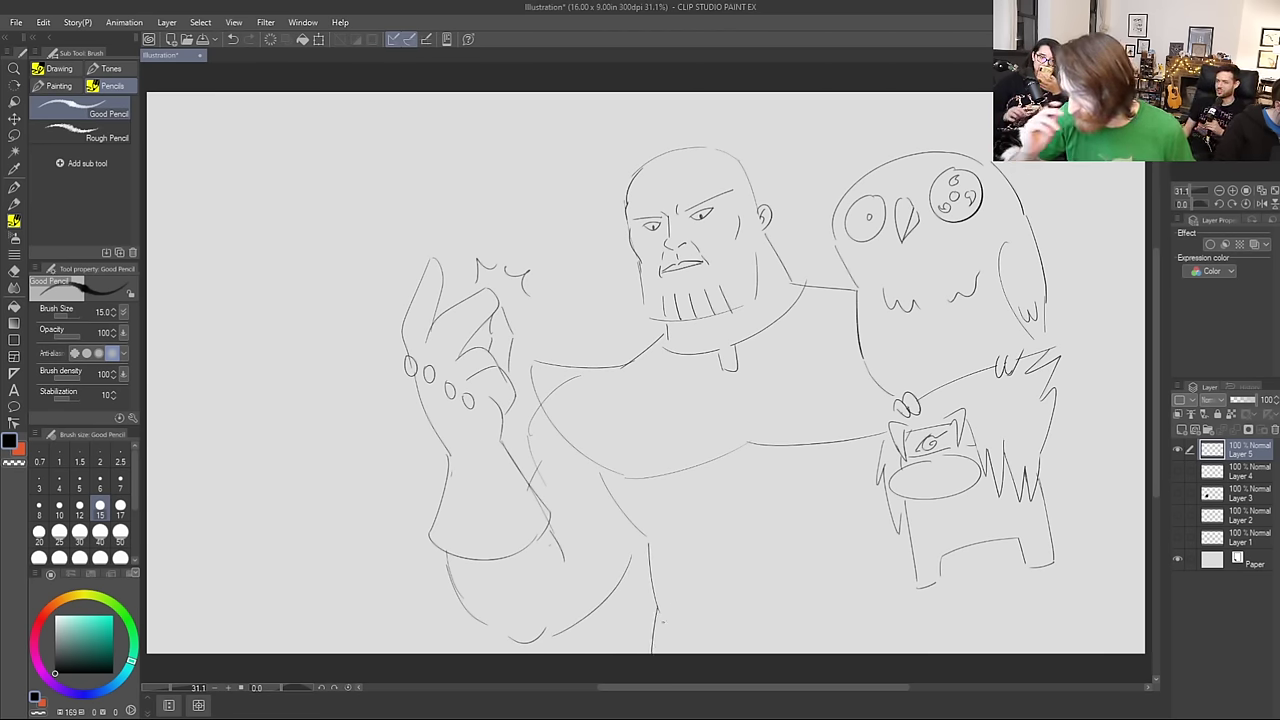
Step: Outline a large rounded head beneath the spiky-haired crewmate, running off the canvas edges
left_click_drag(912, 567, 858, 652)
left_click_drag(1058, 522, 1150, 530)
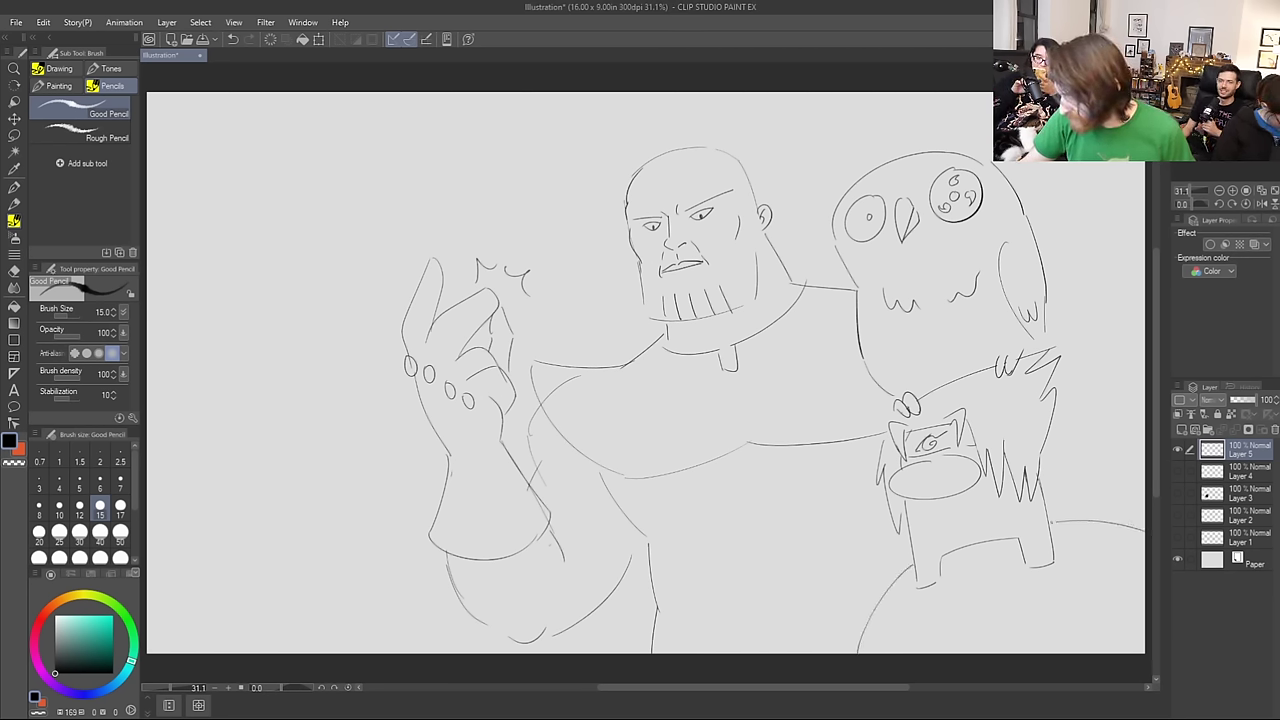
mouse_move(942, 605)
left_mouse_down()
mouse_move(905, 621)
mouse_move(940, 604)
left_mouse_up()
mouse_move(1080, 573)
left_mouse_down()
mouse_move(1044, 590)
mouse_move(1076, 567)
left_mouse_up()
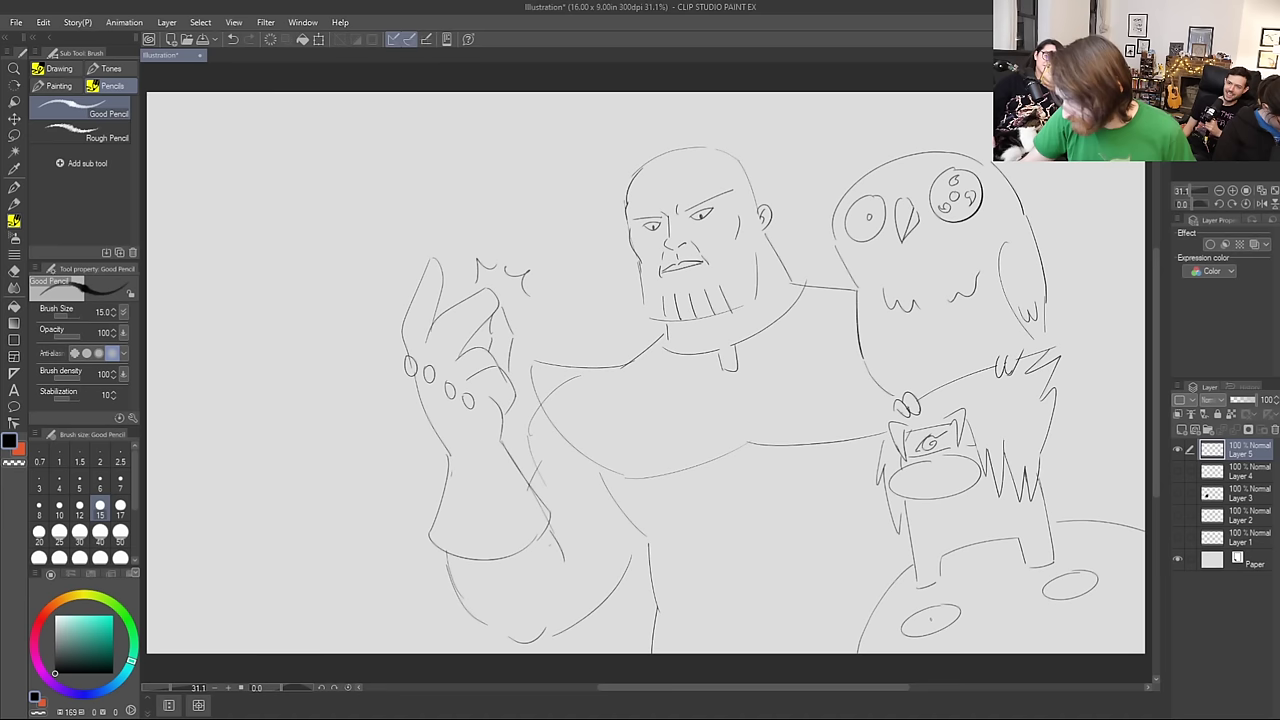
key("ctrl+z")
key("ctrl+z")
key("ctrl+z")
Step: Draw small, wide-set oval eyes with pupils and a toothy grin on the large rounded head
mouse_move(951, 598)
left_mouse_down()
mouse_move(935, 630)
mouse_move(950, 602)
left_mouse_up()
key("ctrl+z")
mouse_move(1080, 578)
left_mouse_down()
mouse_move(1102, 582)
mouse_move(1070, 583)
left_mouse_up()
mouse_move(980, 612)
left_mouse_down()
mouse_move(1054, 590)
mouse_move(1004, 616)
mouse_move(1029, 620)
left_mouse_up()
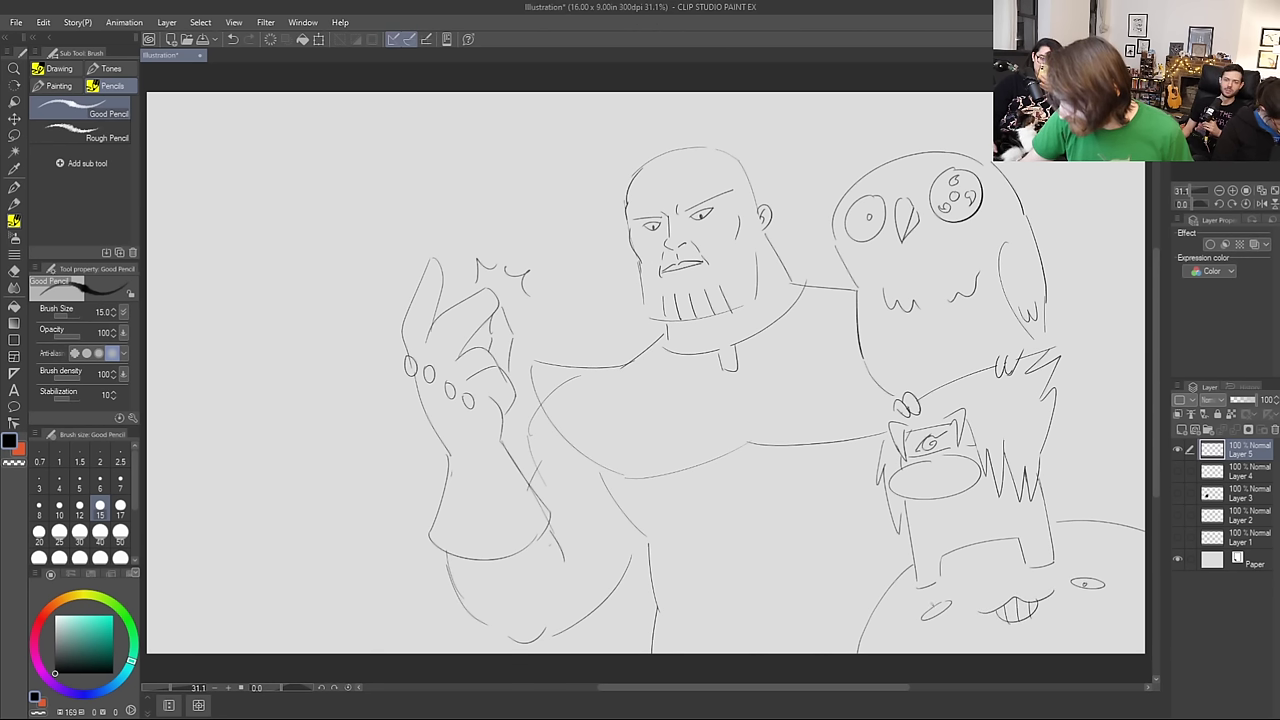
Step: Draw a zigzag-pointed crown on top of the large rounded head with rounded puffs rising behind its spikes
mouse_move(1066, 520)
left_mouse_down()
mouse_move(1070, 478)
mouse_move(1081, 503)
mouse_move(1128, 486)
mouse_move(1130, 520)
left_mouse_up()
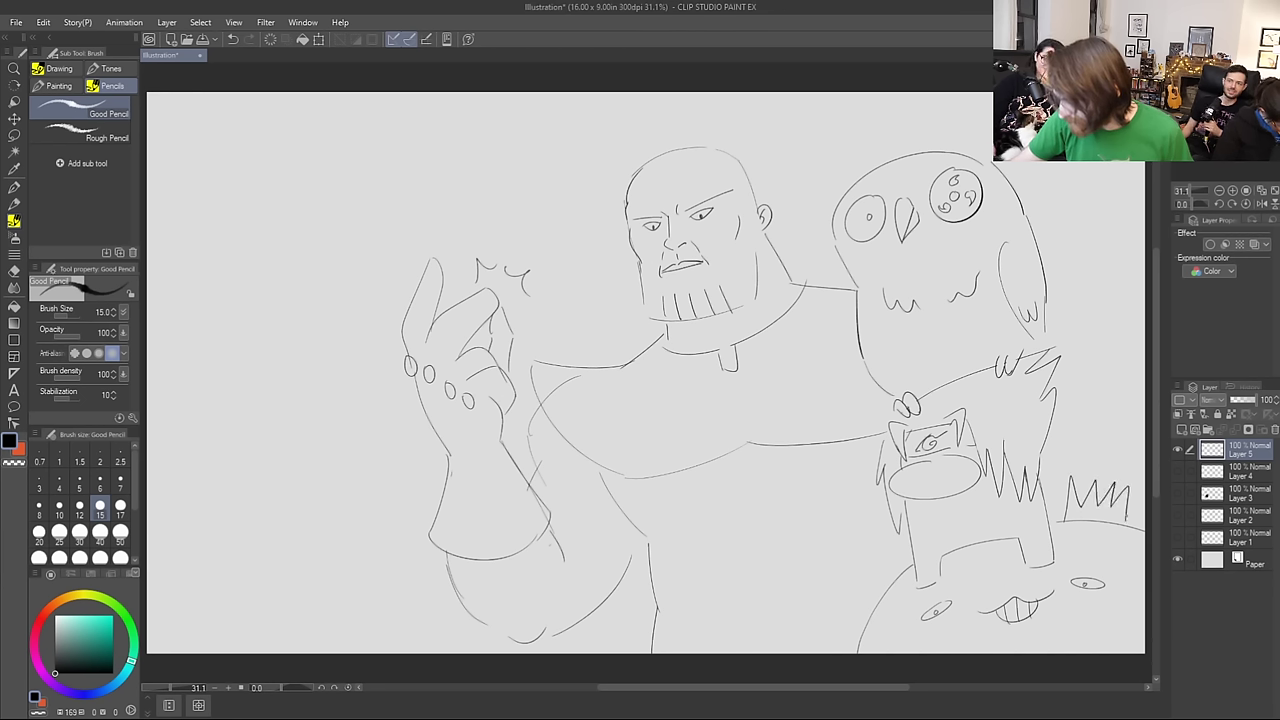
mouse_move(1074, 488)
left_mouse_down()
mouse_move(1078, 450)
mouse_move(1118, 460)
mouse_move(1080, 452)
mouse_move(1132, 490)
left_mouse_up()
key("ctrl+z")
left_click(1108, 468)
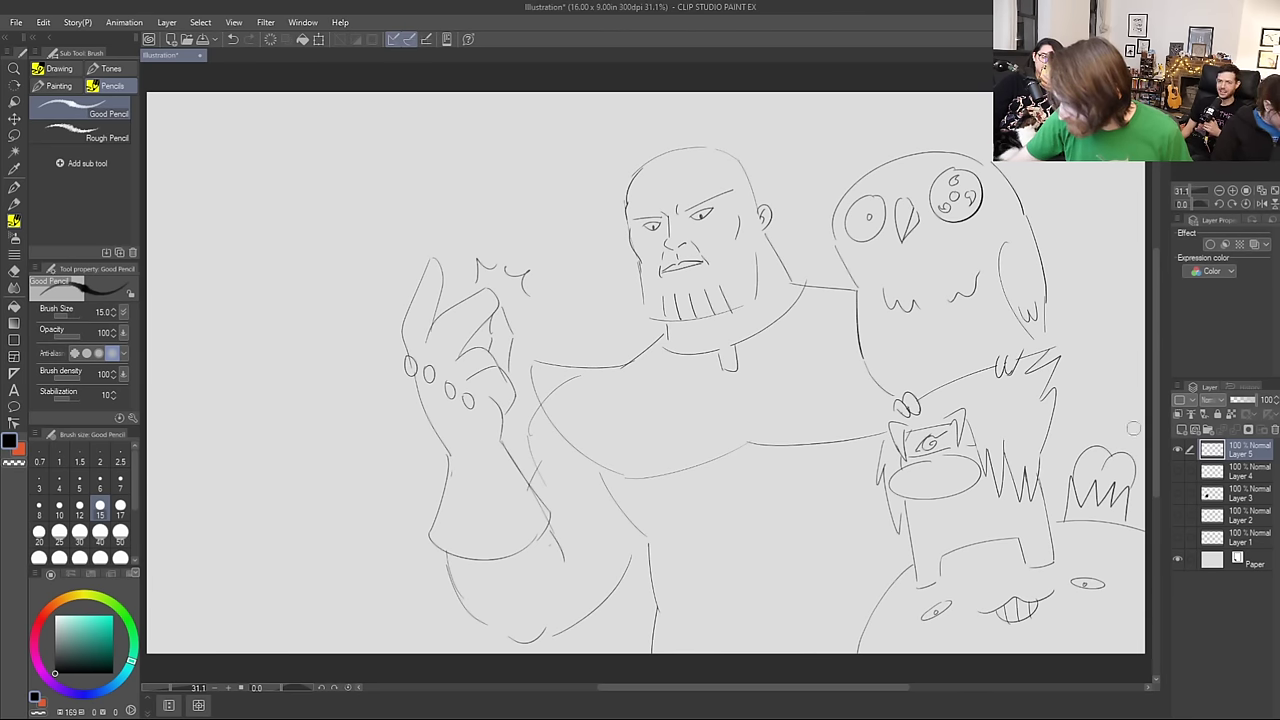
Step: Decorate both sides of the crowned head with curly swirls and touch up the line by the crewmate's foot
mouse_move(1087, 532)
left_mouse_down()
mouse_move(1114, 566)
mouse_move(1134, 566)
mouse_move(1142, 604)
left_mouse_up()
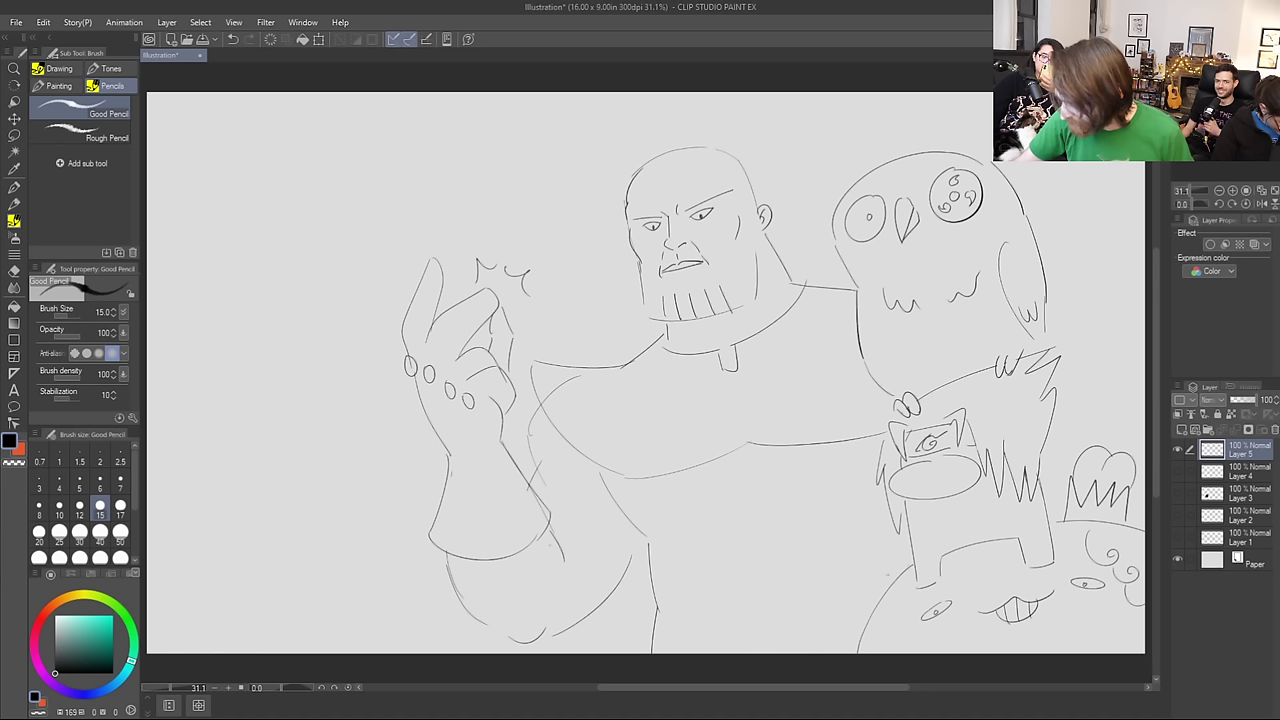
left_click_drag(908, 586, 872, 640)
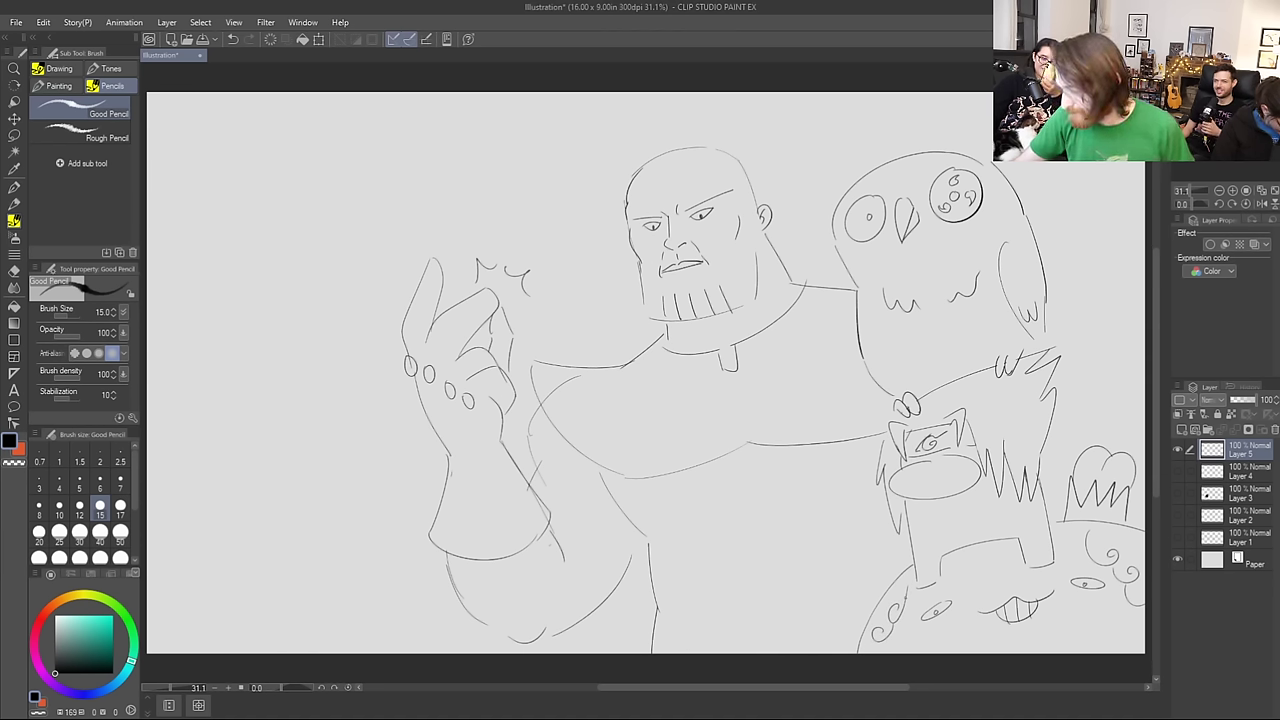
left_click_drag(931, 585, 942, 575)
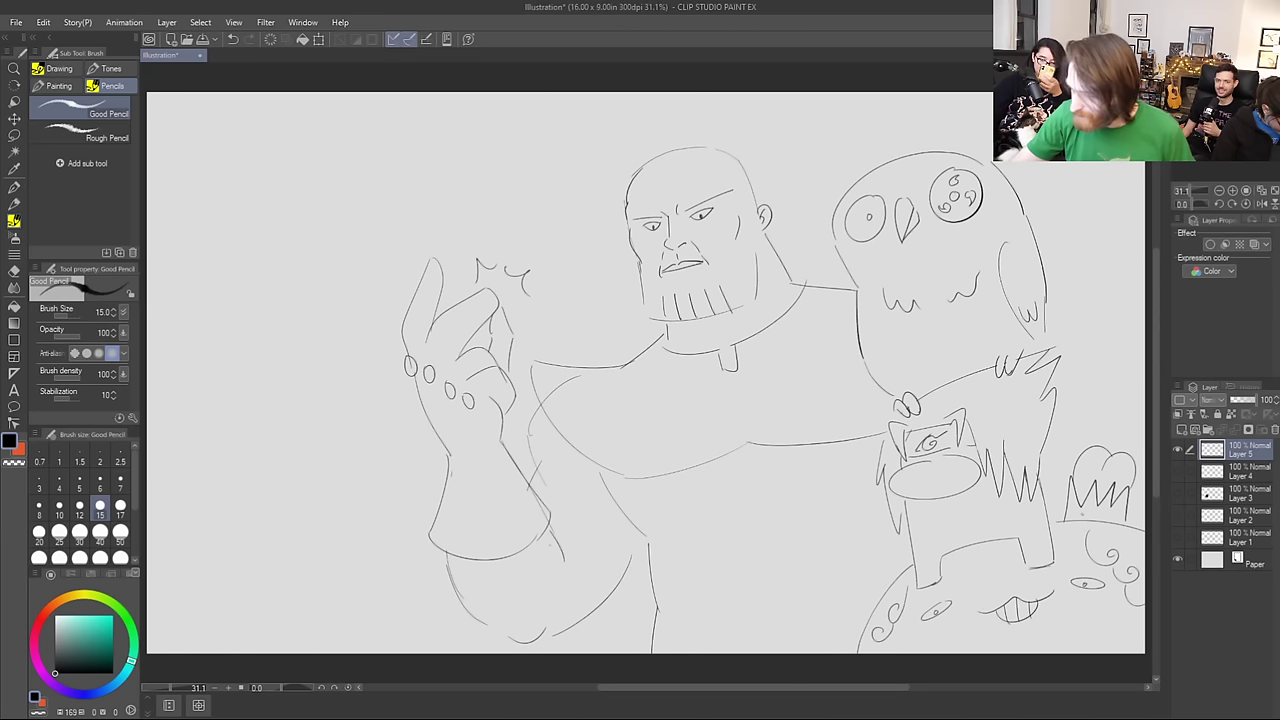
Step: Draw the gauntleted figure's waistline and detail the gauntlet with an oval gem, a wrist curve and a notched cuff trim
left_click_drag(681, 621, 846, 616)
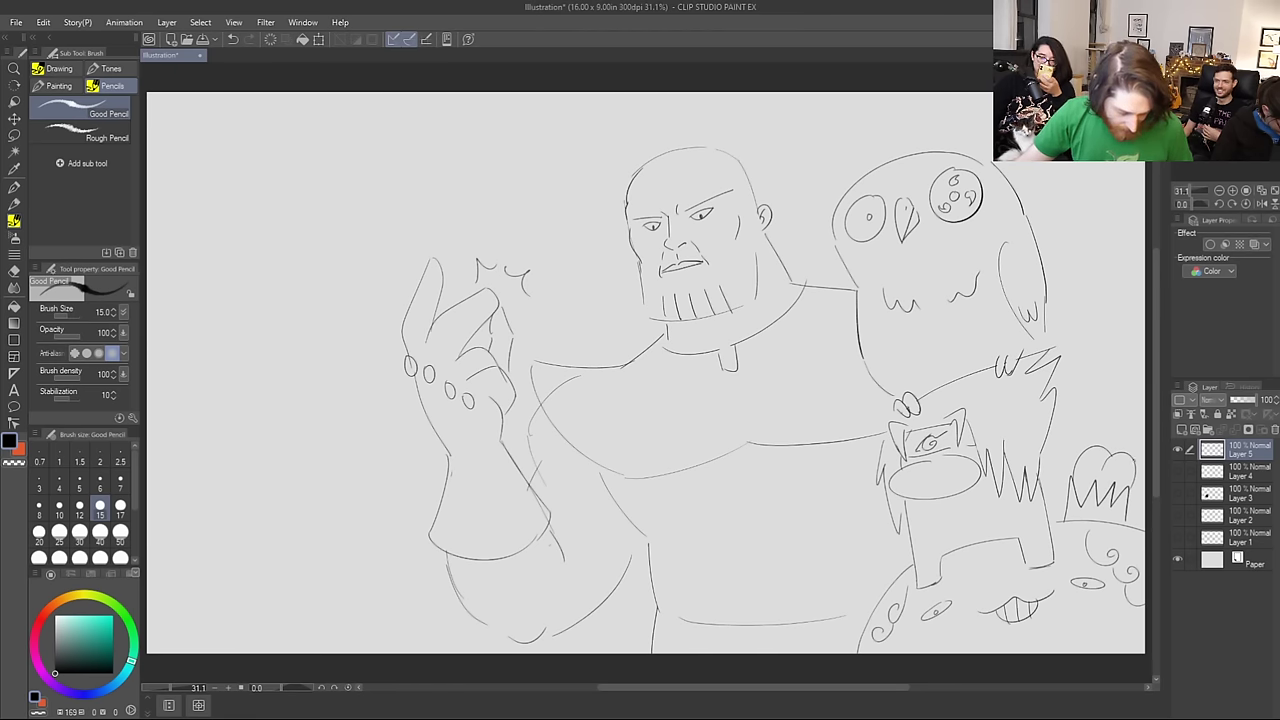
left_click_drag(446, 408, 436, 430)
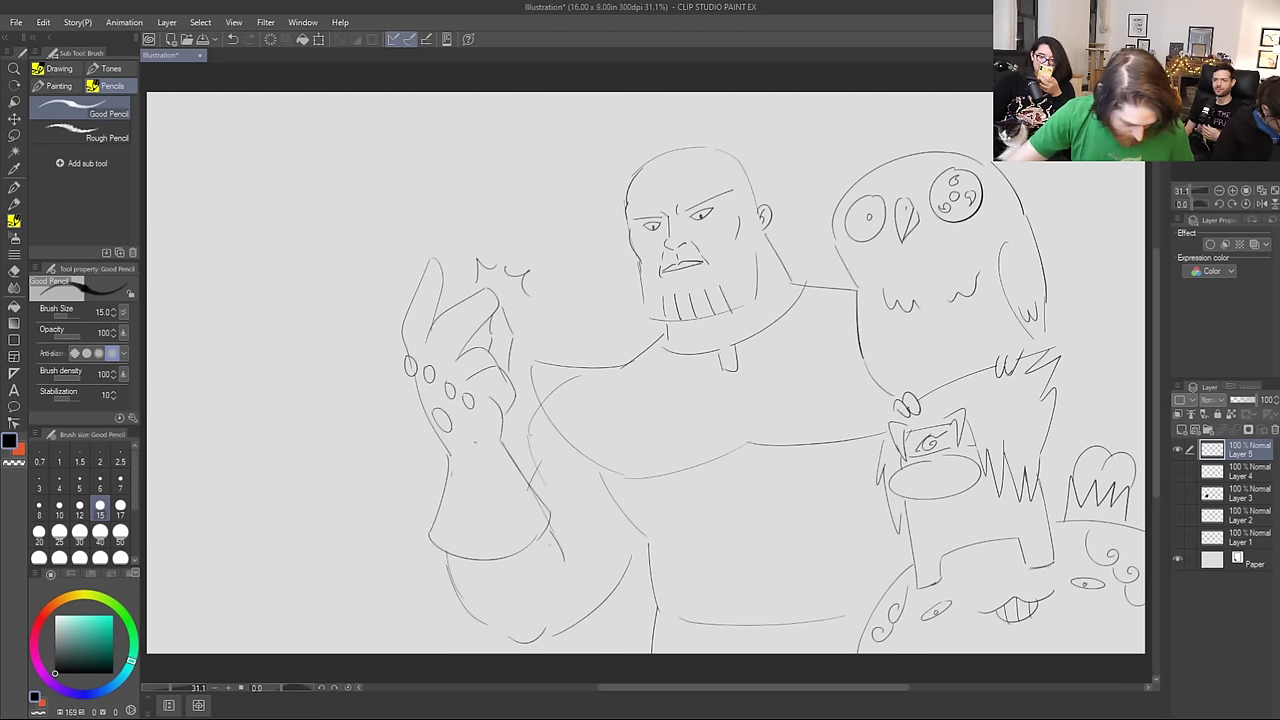
mouse_move(437, 521)
left_mouse_down()
mouse_move(469, 514)
mouse_move(480, 529)
mouse_move(520, 489)
left_mouse_up()
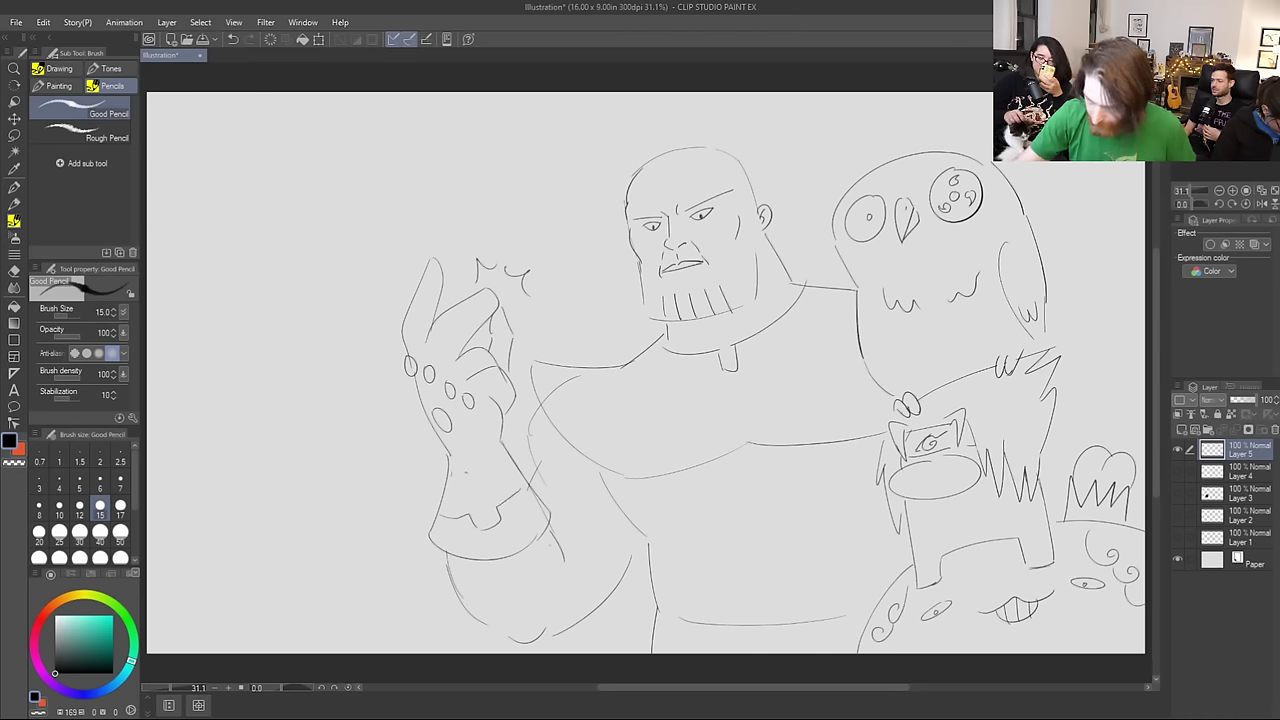
left_click_drag(458, 456, 494, 458)
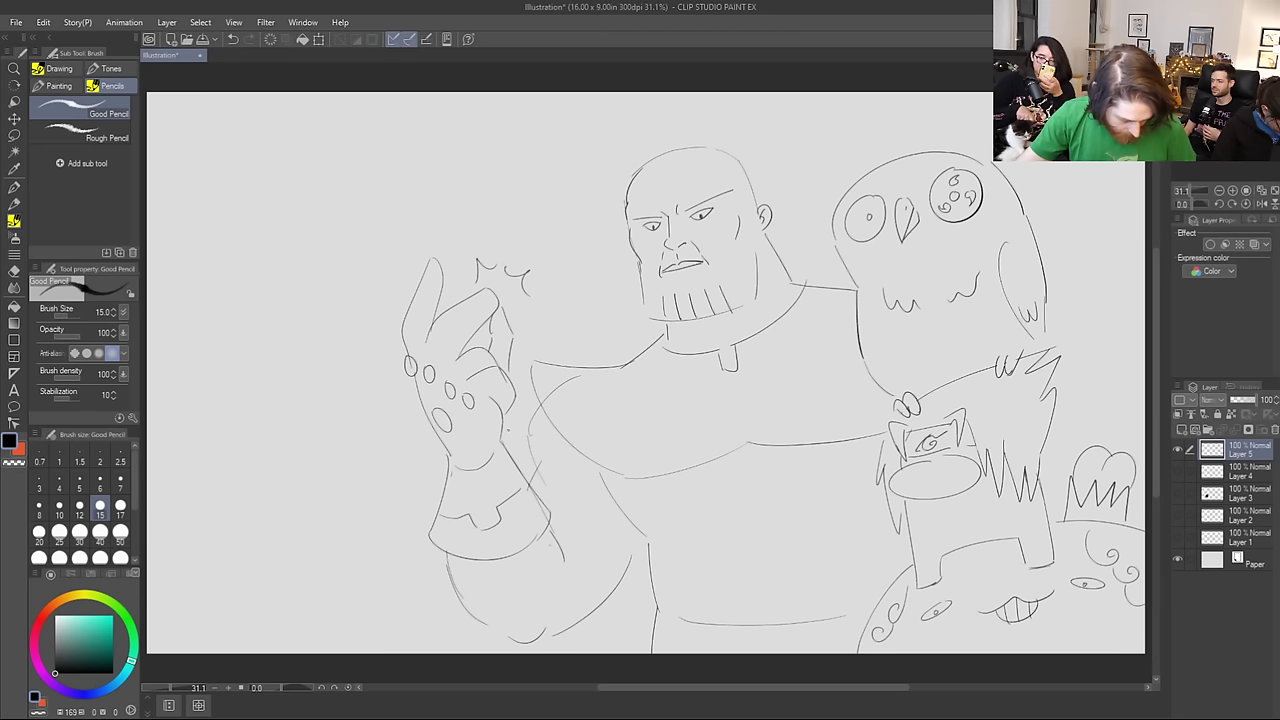
Step: Divide the figure's torso with vertical and horizontal muscle lines and add a second contour along the chest plate's lower edge
left_click_drag(624, 477, 615, 511)
left_click_drag(721, 460, 747, 602)
left_click_drag(781, 454, 810, 588)
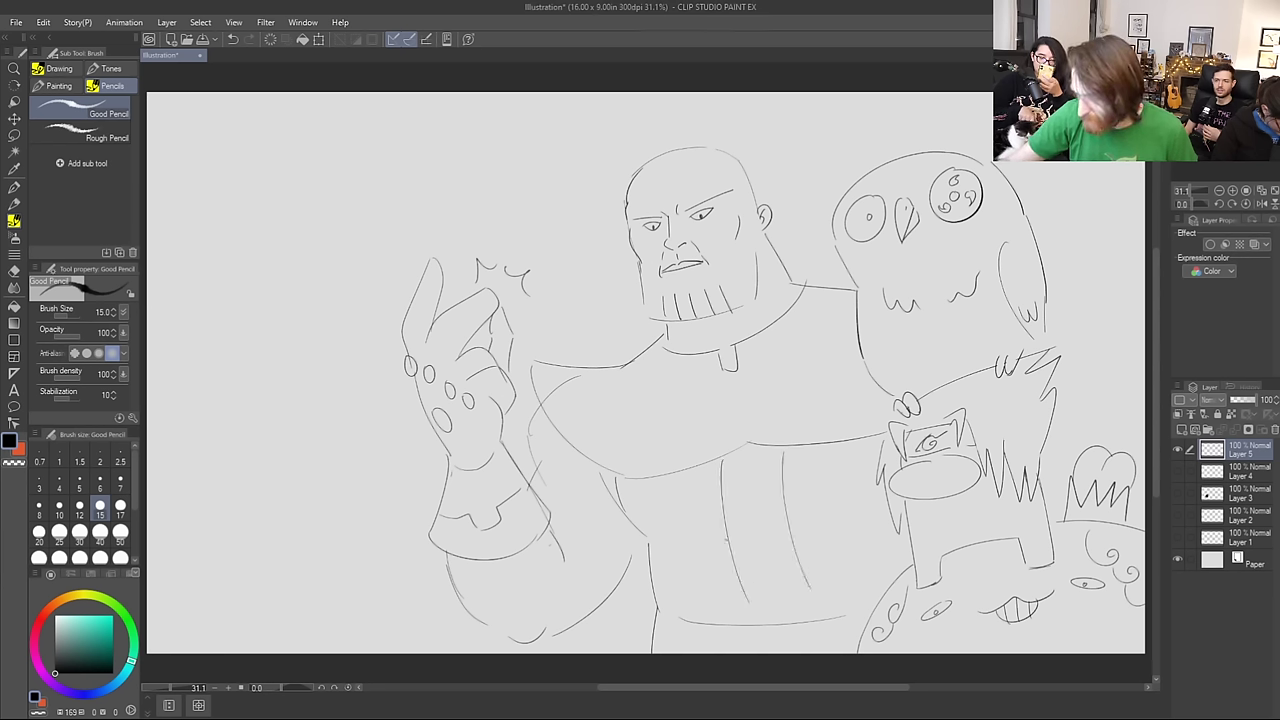
left_click_drag(760, 521, 848, 508)
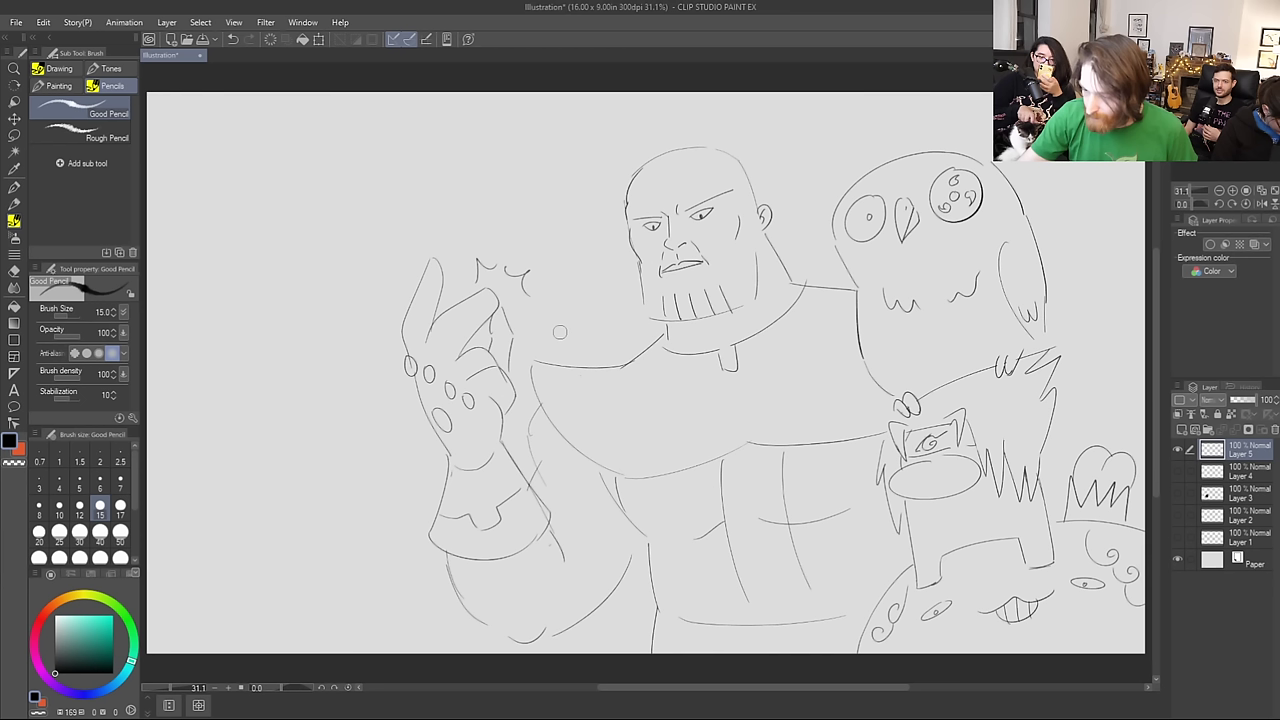
left_click_drag(545, 386, 692, 462)
left_click_drag(786, 438, 888, 402)
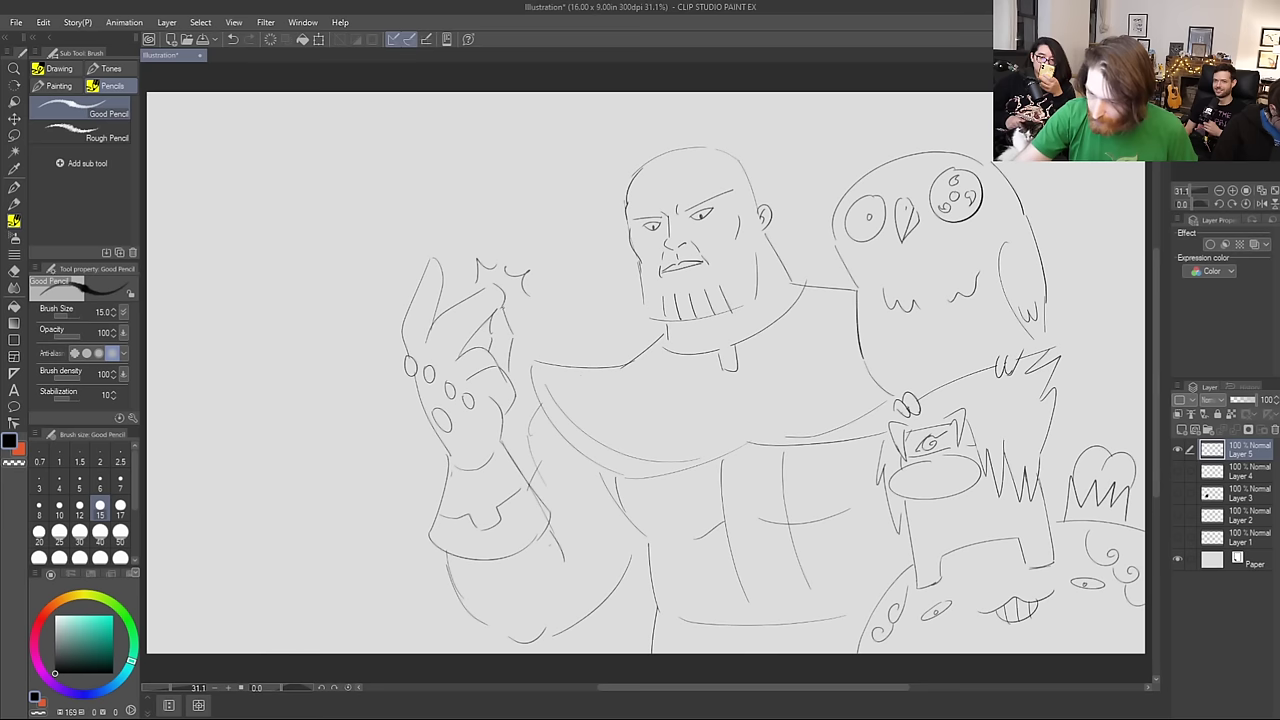
Step: Rework the snapping fingertips of the gauntlet with cleaner short contour lines
mouse_move(502, 302)
left_mouse_down()
mouse_move(499, 313)
mouse_move(497, 284)
mouse_move(513, 331)
left_mouse_up()
key("ctrl+z")
key("ctrl+z")
key("ctrl+z")
key("ctrl+z")
key("ctrl+z")
key("ctrl+z")
key("ctrl+z")
key("ctrl+z")
key("ctrl+z")
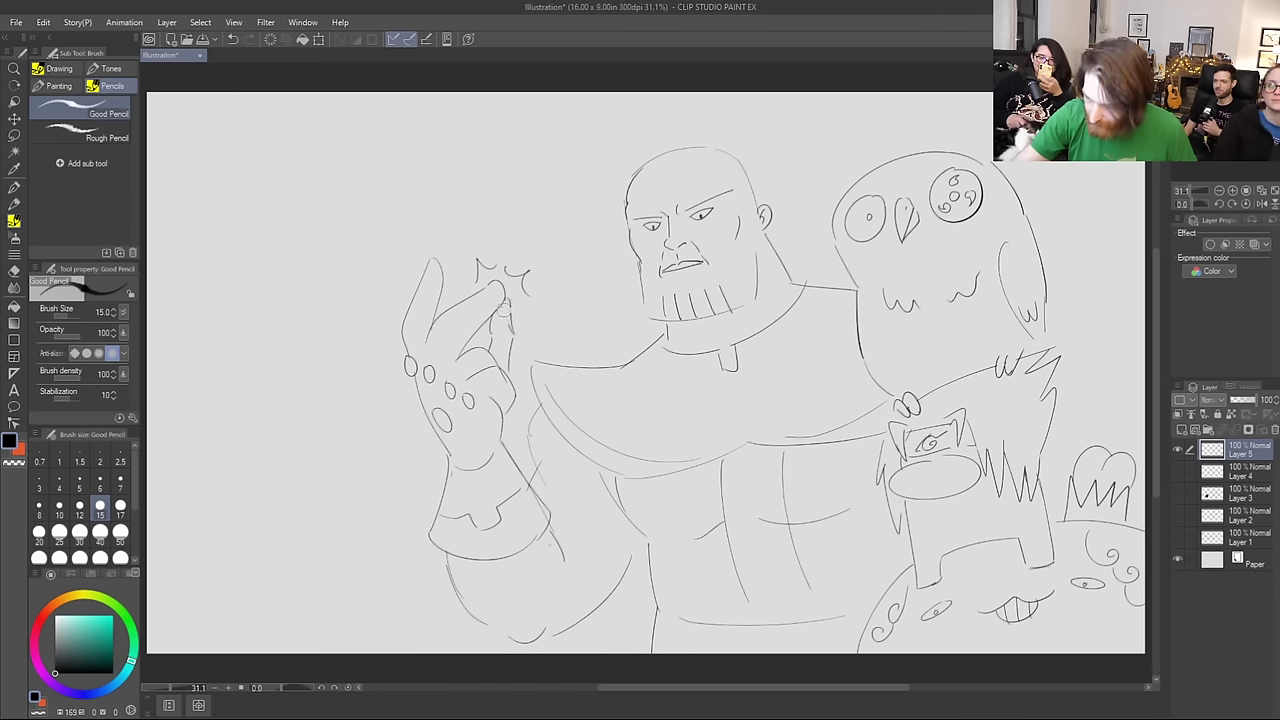
left_click_drag(500, 315, 509, 326)
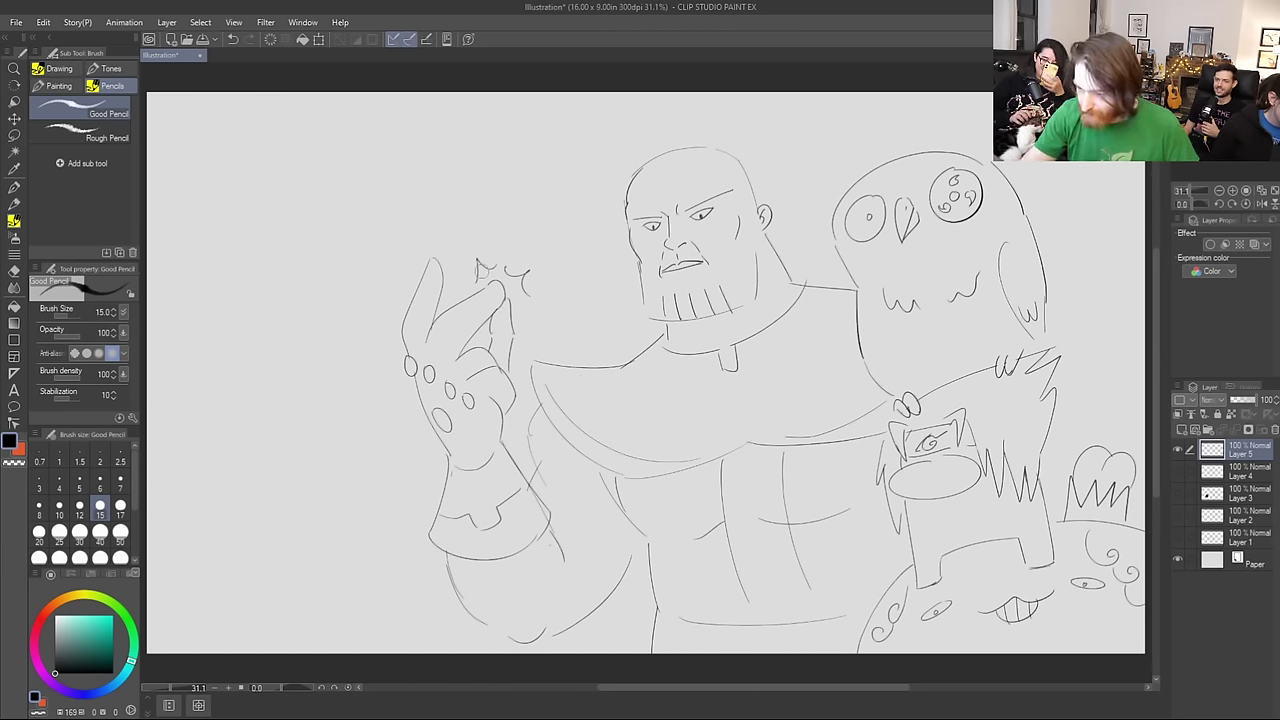
Step: Hand-letter "DANG! That's some GOOD chili" in the empty space beside the bald head, above the snapping hand
mouse_move(512, 127)
left_mouse_down()
mouse_move(514, 153)
mouse_move(548, 129)
mouse_move(552, 146)
mouse_move(568, 119)
mouse_move(599, 119)
left_mouse_up()
left_click(598, 125)
mouse_move(518, 170)
left_mouse_down()
mouse_move(517, 189)
mouse_move(530, 165)
mouse_move(528, 186)
mouse_move(562, 181)
left_mouse_up()
left_click_drag(555, 166, 640, 142)
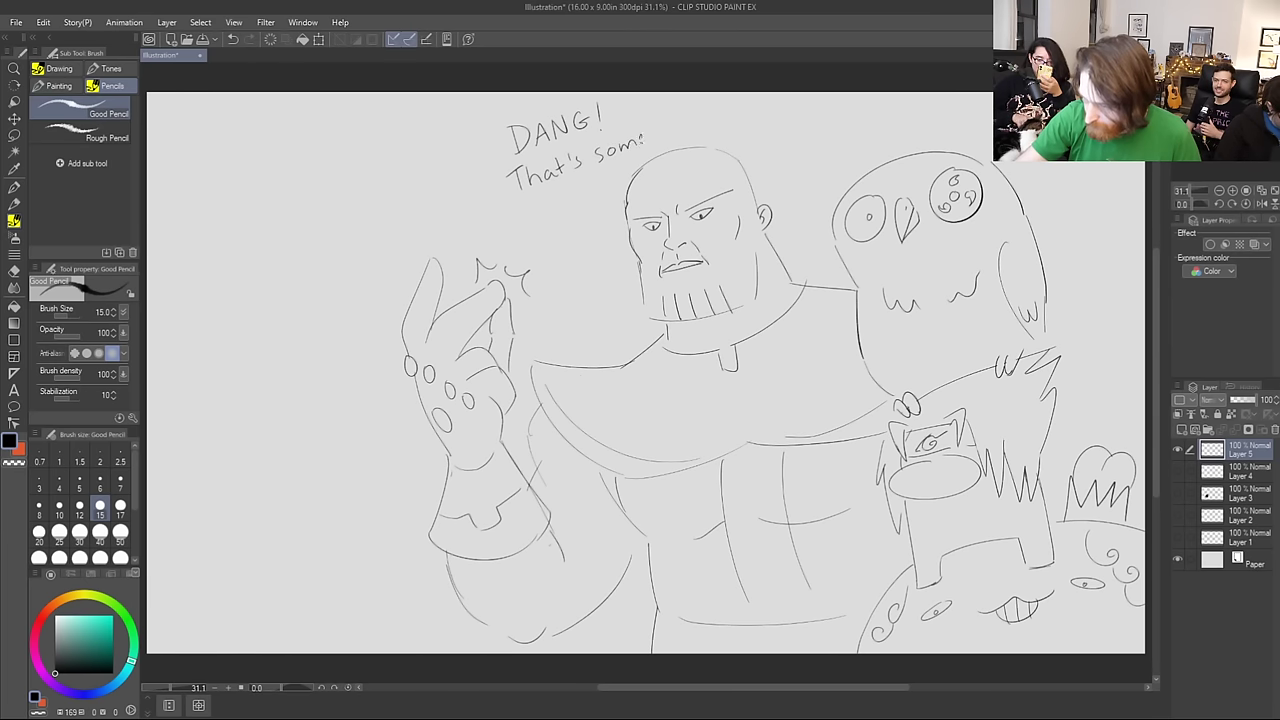
mouse_move(534, 198)
left_mouse_down()
mouse_move(541, 218)
mouse_move(547, 200)
mouse_move(580, 199)
mouse_move(547, 242)
mouse_move(579, 228)
left_mouse_up()
key("ctrl+z")
key("ctrl+z")
Step: Enclose the lettering in a rounded speech bubble with a curved tail beside the bald figure's face
mouse_move(584, 219)
left_mouse_down()
mouse_move(608, 273)
mouse_move(590, 268)
mouse_move(618, 233)
left_mouse_up()
key("ctrl+z")
key("ctrl+z")
key("ctrl+z")
left_click_drag(487, 112, 512, 259)
key("ctrl+z")
mouse_move(487, 113)
left_mouse_down()
mouse_move(474, 148)
mouse_move(536, 250)
left_mouse_up()
left_click_drag(650, 95, 675, 145)
key("ctrl+z")
left_click_drag(650, 93, 674, 142)
key("ctrl+z")
left_click_drag(662, 95, 682, 143)
key("ctrl+z")
left_click_drag(655, 97, 683, 138)
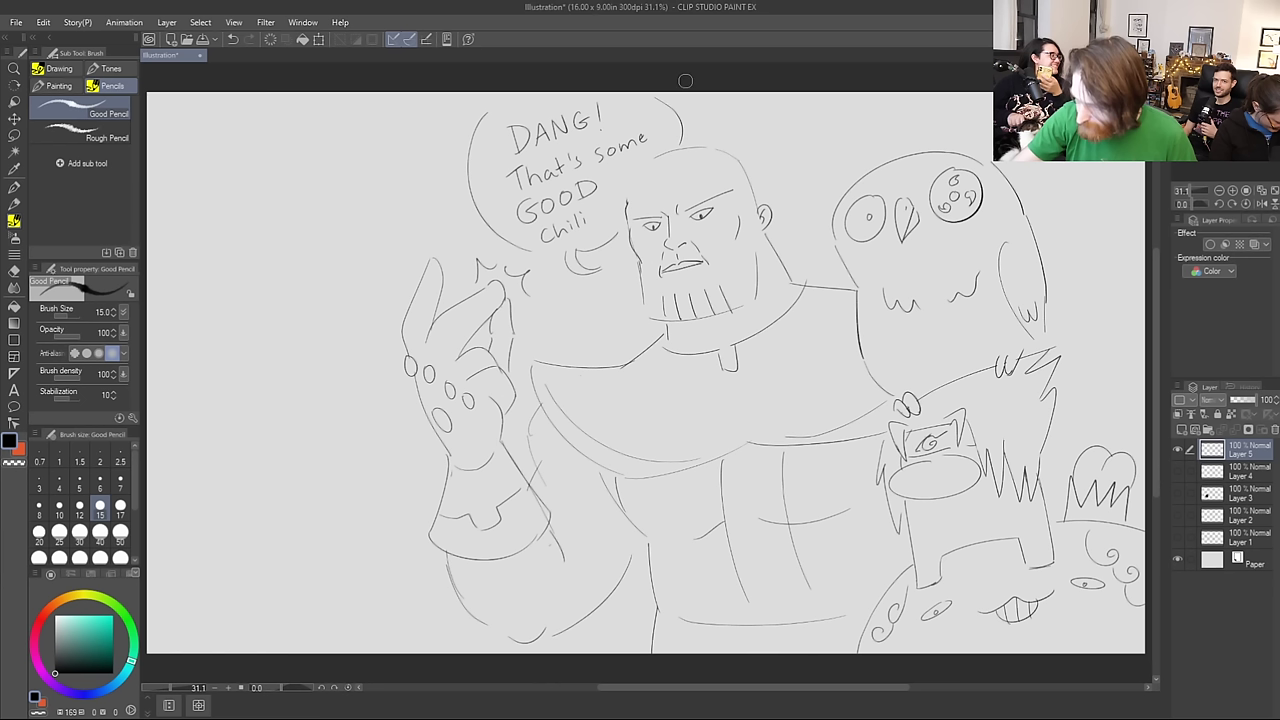
Step: Touch up the bald head's upper outline and add a short crease at the outer end of the brow
left_click_drag(627, 205, 671, 157)
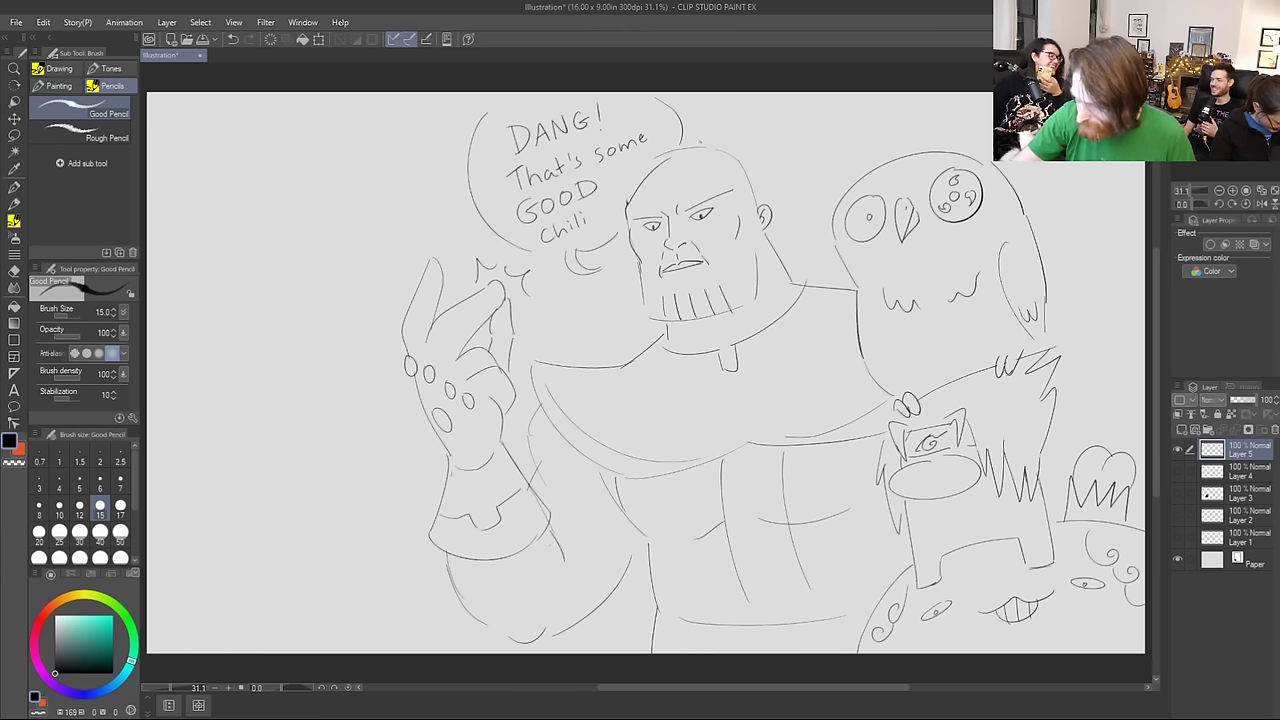
key("ctrl+z")
key("ctrl+z")
left_click_drag(628, 198, 688, 149)
key("ctrl+z")
key("ctrl+y")
key("ctrl+z")
key("ctrl+y")
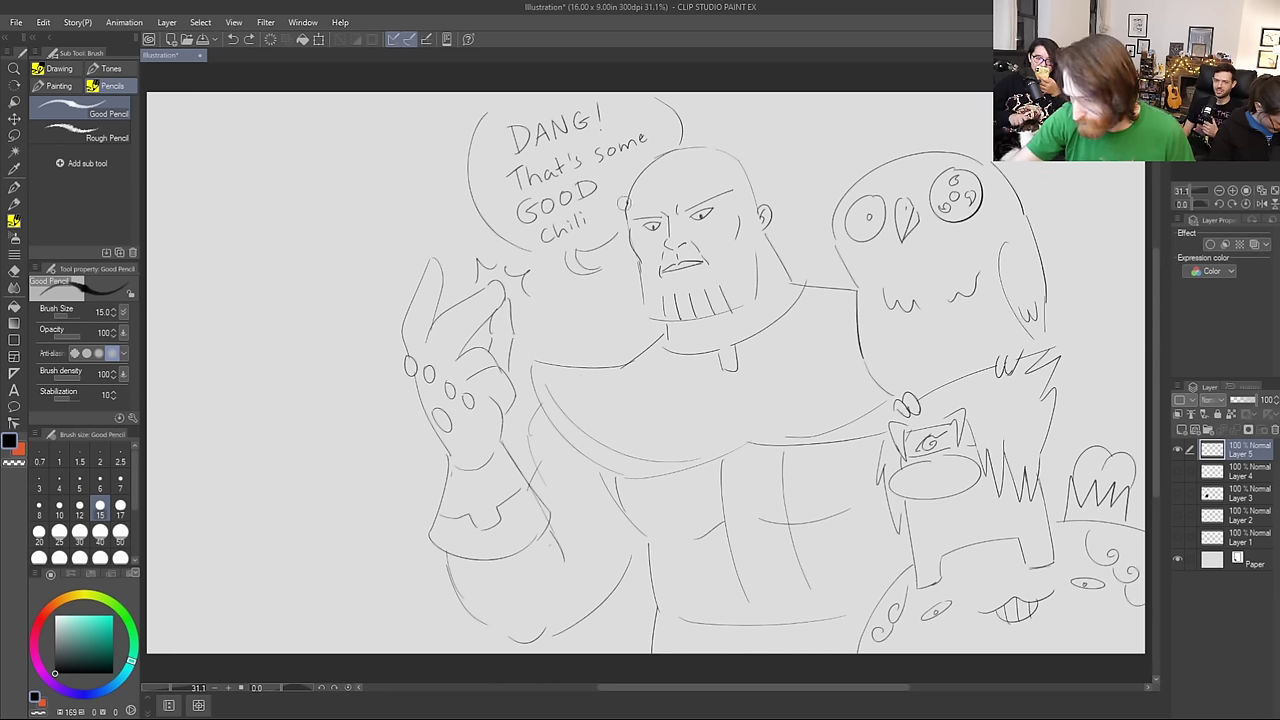
left_click_drag(625, 198, 631, 185)
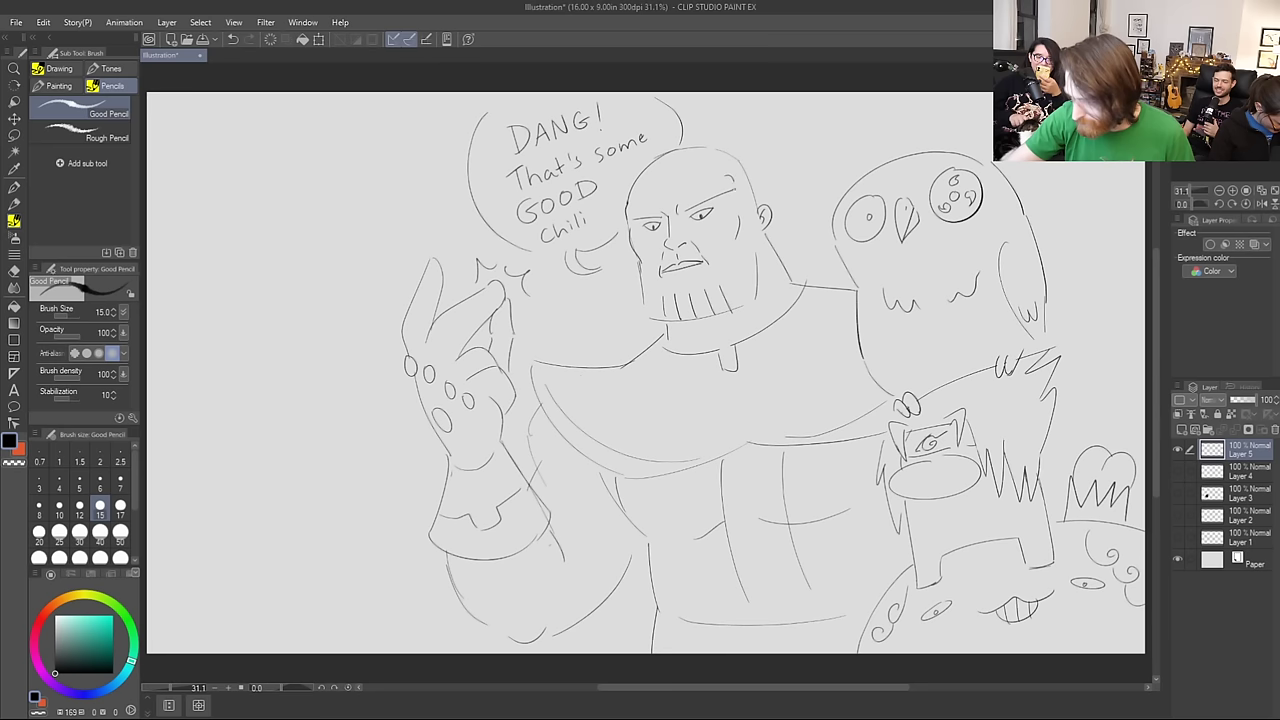
key("ctrl+z")
left_click_drag(732, 179, 735, 190)
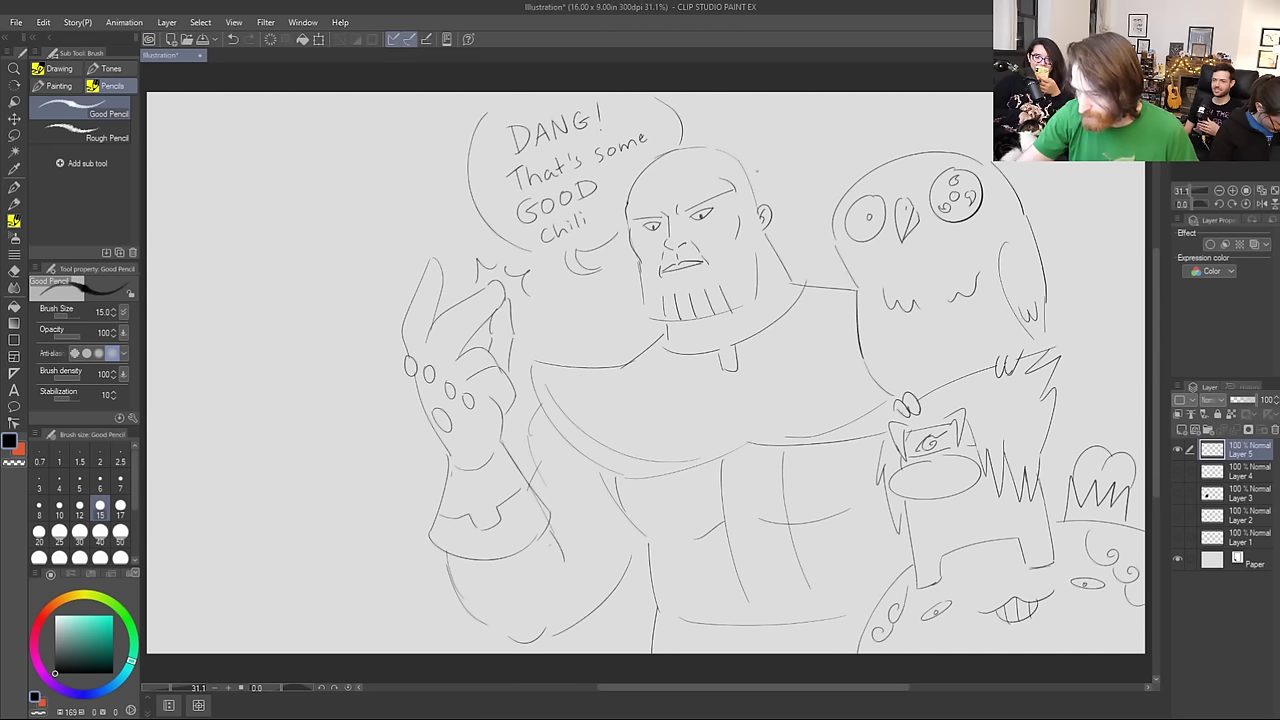
Step: Draw a large cylindrical pot in the canvas's lower-left corner and fill its rim with lumpy chili
left_click_drag(199, 531, 360, 535)
key("ctrl+z")
left_click_drag(197, 567, 372, 572)
key("ctrl+z")
mouse_move(185, 556)
left_mouse_down()
mouse_move(216, 578)
mouse_move(390, 562)
left_mouse_up()
left_click_drag(181, 562, 180, 630)
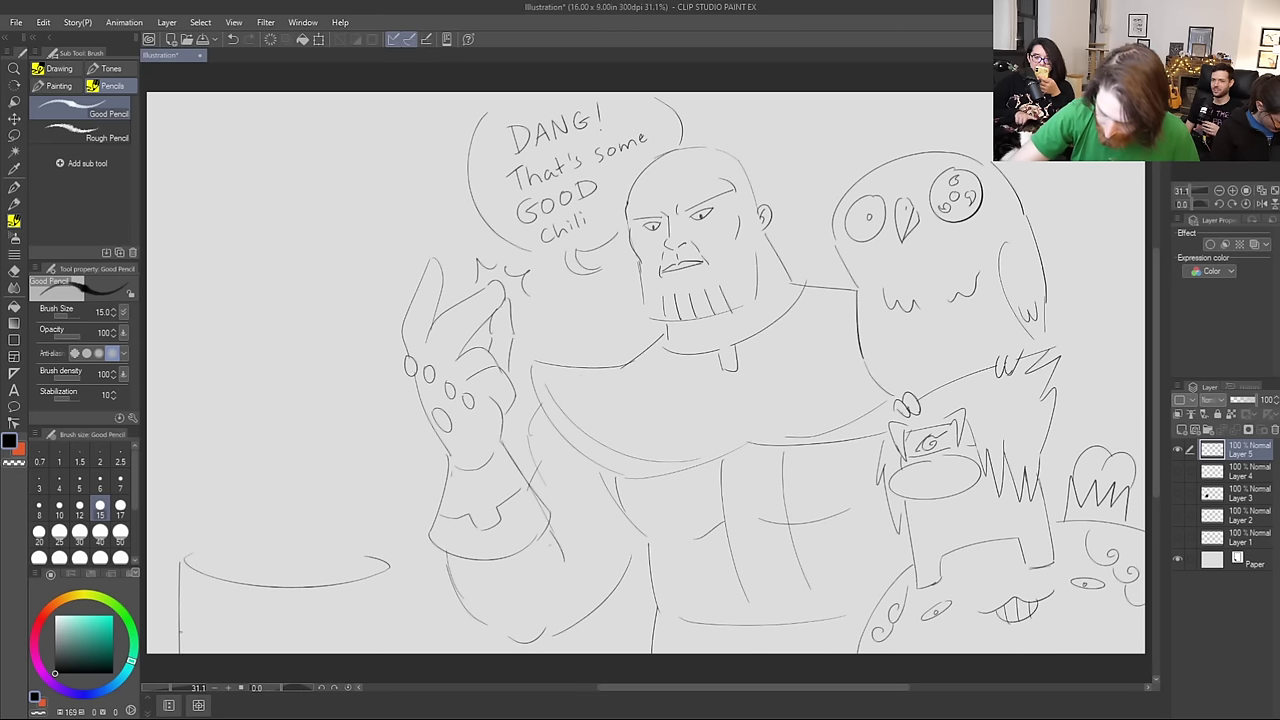
left_click_drag(396, 572, 396, 652)
left_click_drag(404, 600, 412, 614)
key("ctrl+z")
key("ctrl+z")
left_click_drag(396, 570, 397, 654)
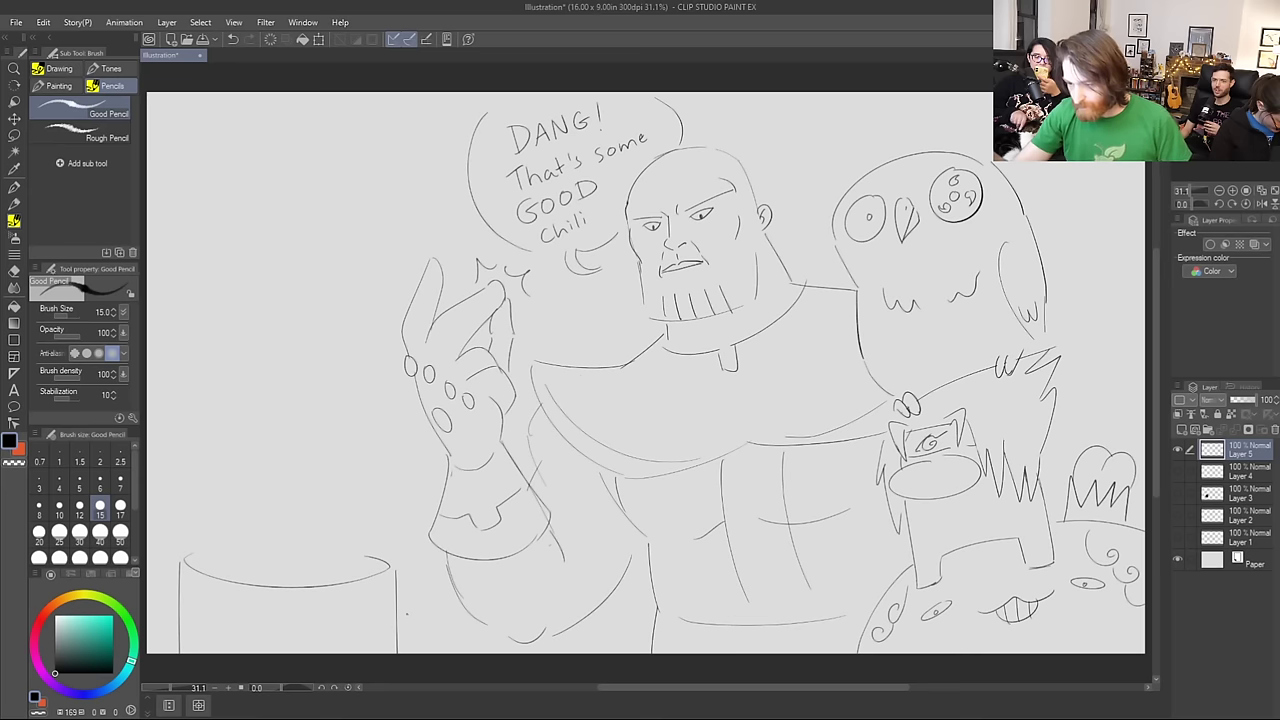
mouse_move(194, 565)
left_mouse_down()
mouse_move(260, 563)
mouse_move(249, 548)
mouse_move(346, 568)
mouse_move(338, 555)
left_mouse_up()
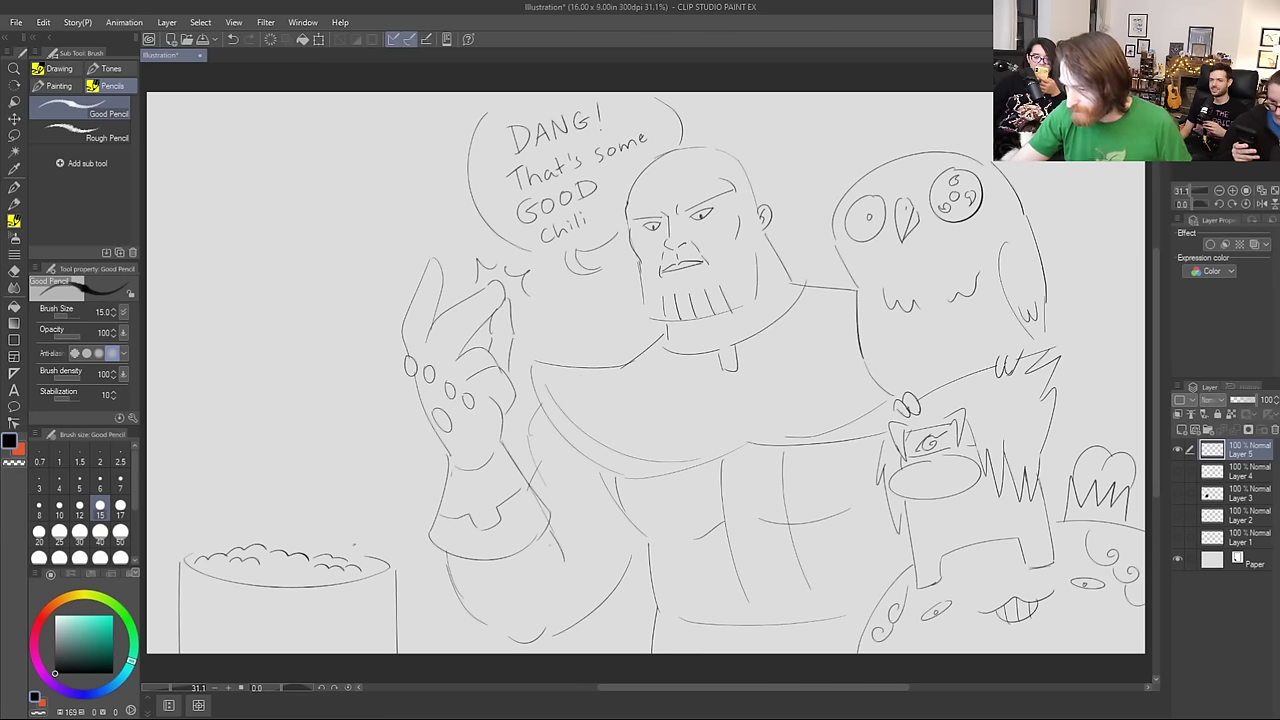
Step: Clear the chest and torso lines near the crewmate and sketch the contours of the figure's raised forearm there
mouse_move(802, 438)
left_mouse_down()
mouse_move(824, 441)
mouse_move(760, 456)
mouse_move(758, 438)
mouse_move(868, 434)
left_mouse_up()
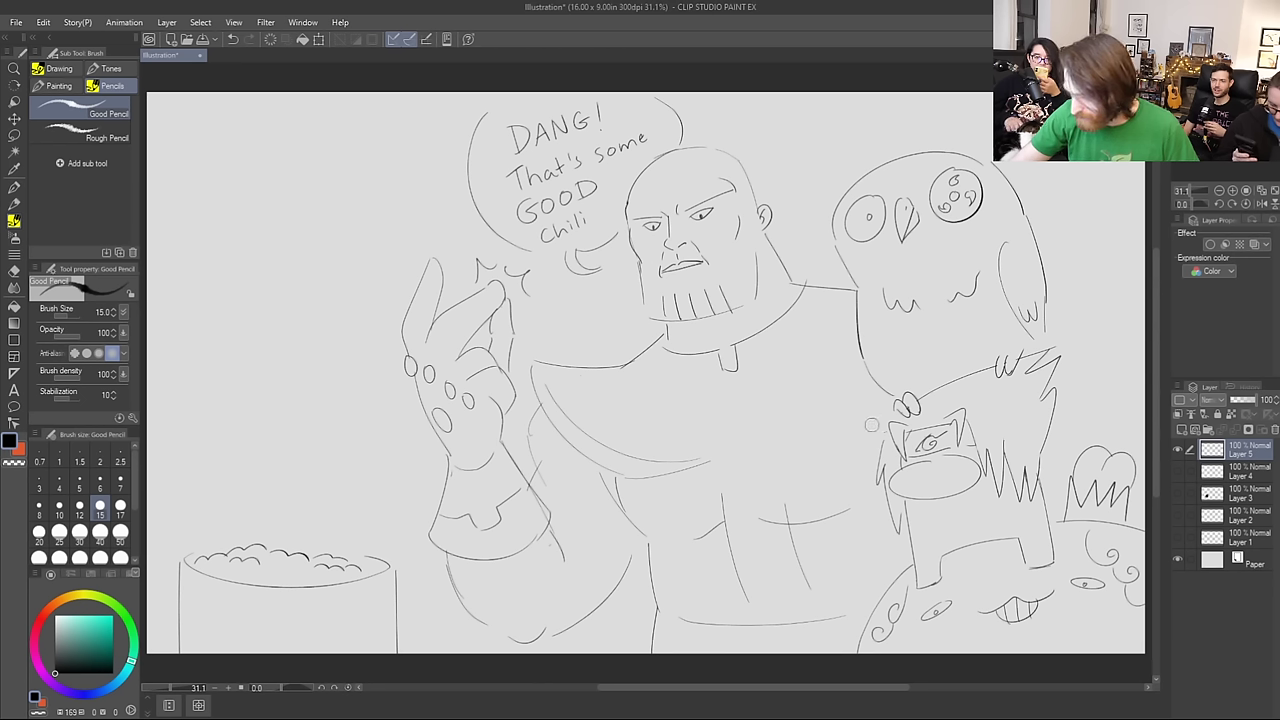
left_click_drag(838, 386, 807, 404)
mouse_move(780, 438)
left_mouse_down()
mouse_move(796, 472)
mouse_move(816, 475)
mouse_move(806, 480)
mouse_move(856, 490)
left_mouse_up()
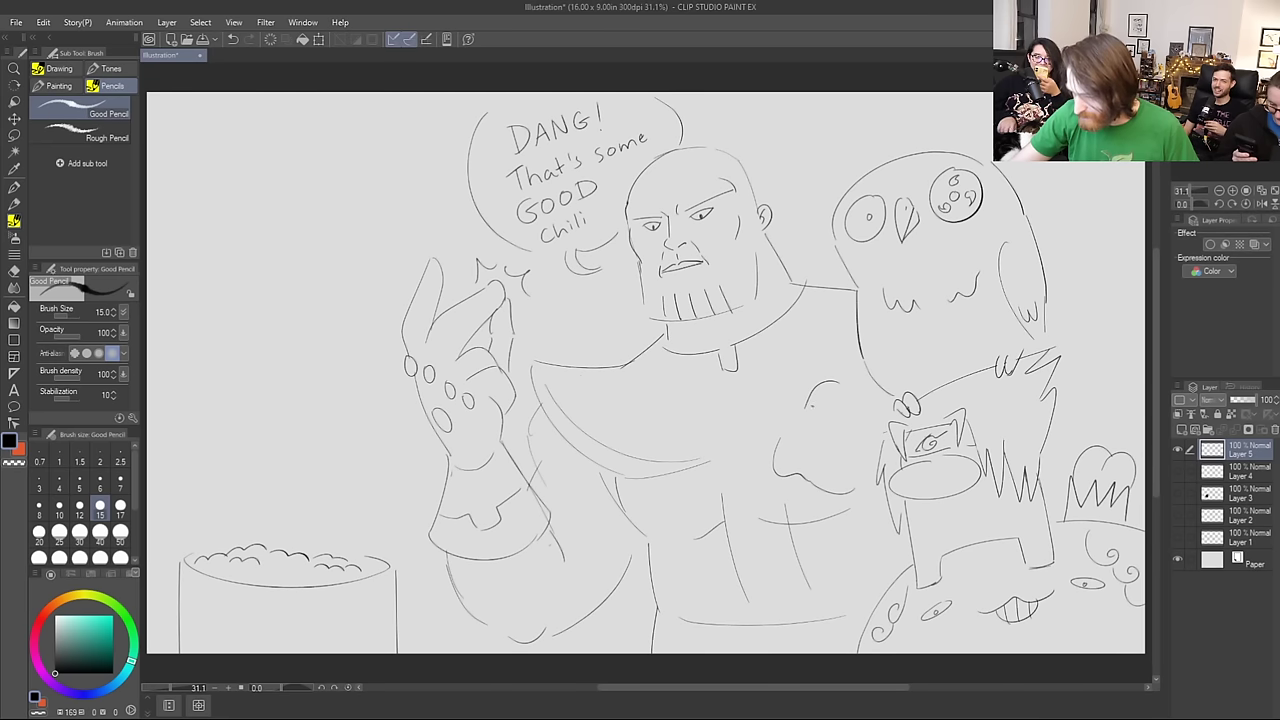
Step: Draw a spoon extending from the forearm across the chest, heaped with dripping chili
left_click_drag(747, 425, 812, 425)
mouse_move(716, 440)
left_mouse_down()
mouse_move(760, 432)
mouse_move(729, 433)
mouse_move(751, 425)
left_mouse_up()
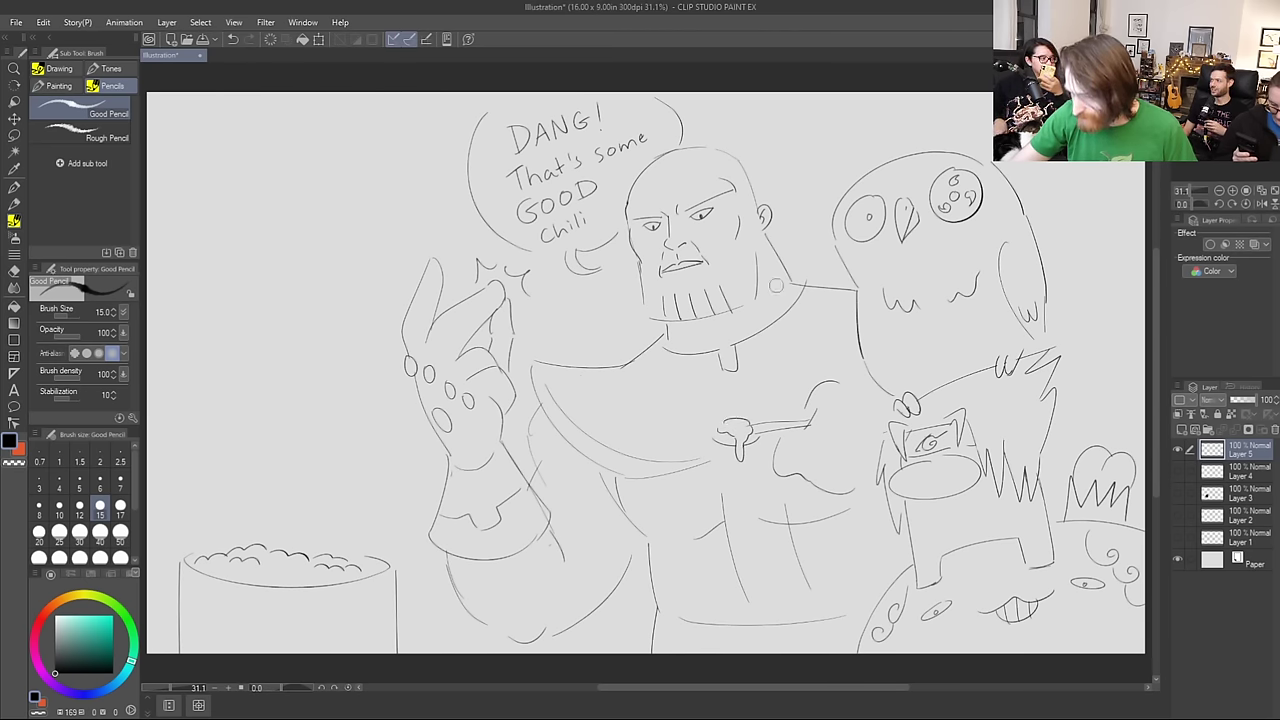
mouse_move(719, 432)
left_mouse_down()
mouse_move(709, 436)
mouse_move(723, 444)
mouse_move(709, 437)
left_mouse_up()
key("ctrl+z")
key("ctrl+z")
key("ctrl+z")
key("ctrl+z")
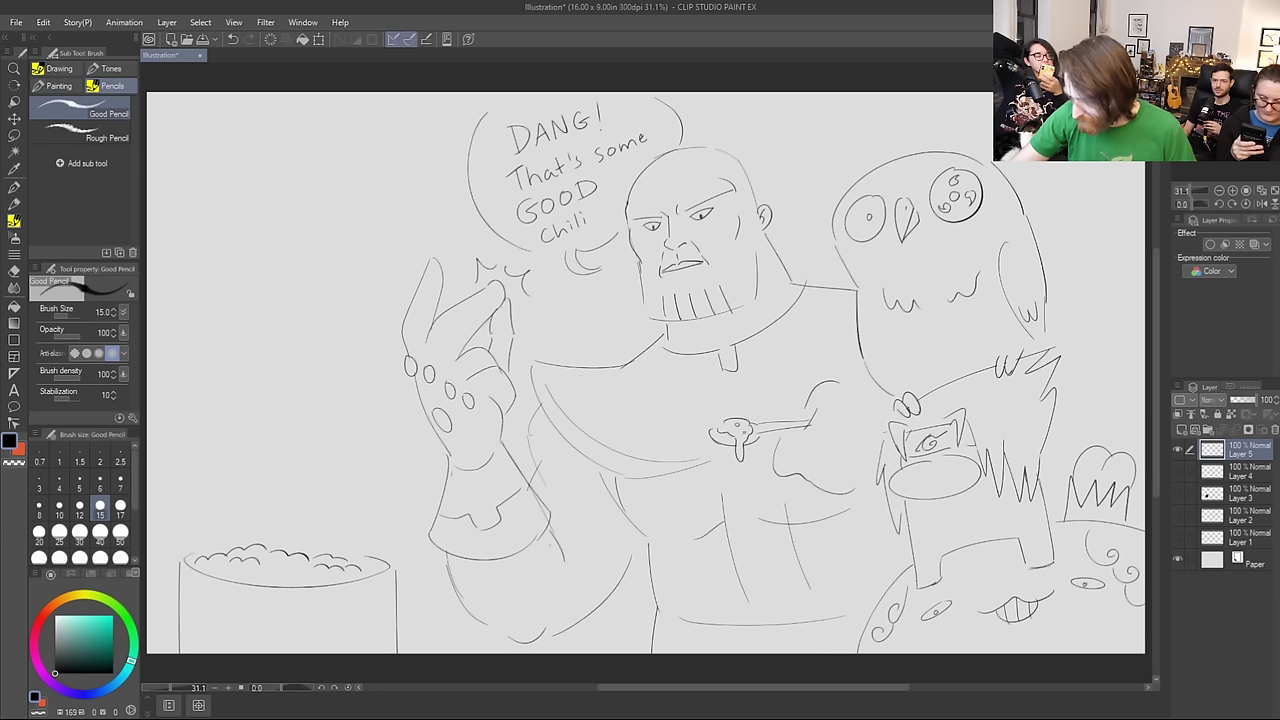
Step: Draw wavy steam rising from the spoonful of chili
left_click_drag(727, 412, 752, 372)
key("ctrl+z")
mouse_move(722, 416)
left_mouse_down()
mouse_move(771, 351)
mouse_move(761, 394)
mouse_move(774, 366)
left_mouse_up()
key("ctrl+z")
left_click_drag(758, 418, 775, 354)
key("ctrl+z")
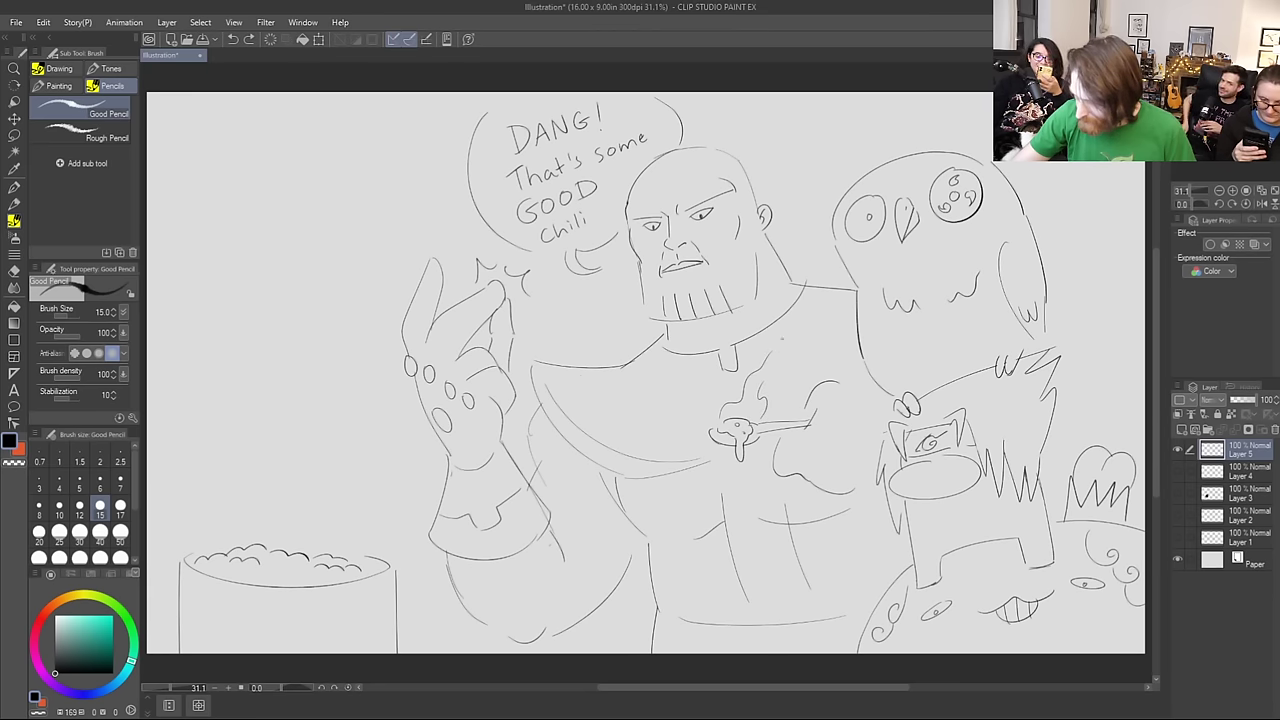
Step: Add small beans and extra lumps to the pot's chili, and draw a ladle handle with steam rising around it
left_click_drag(263, 567, 270, 571)
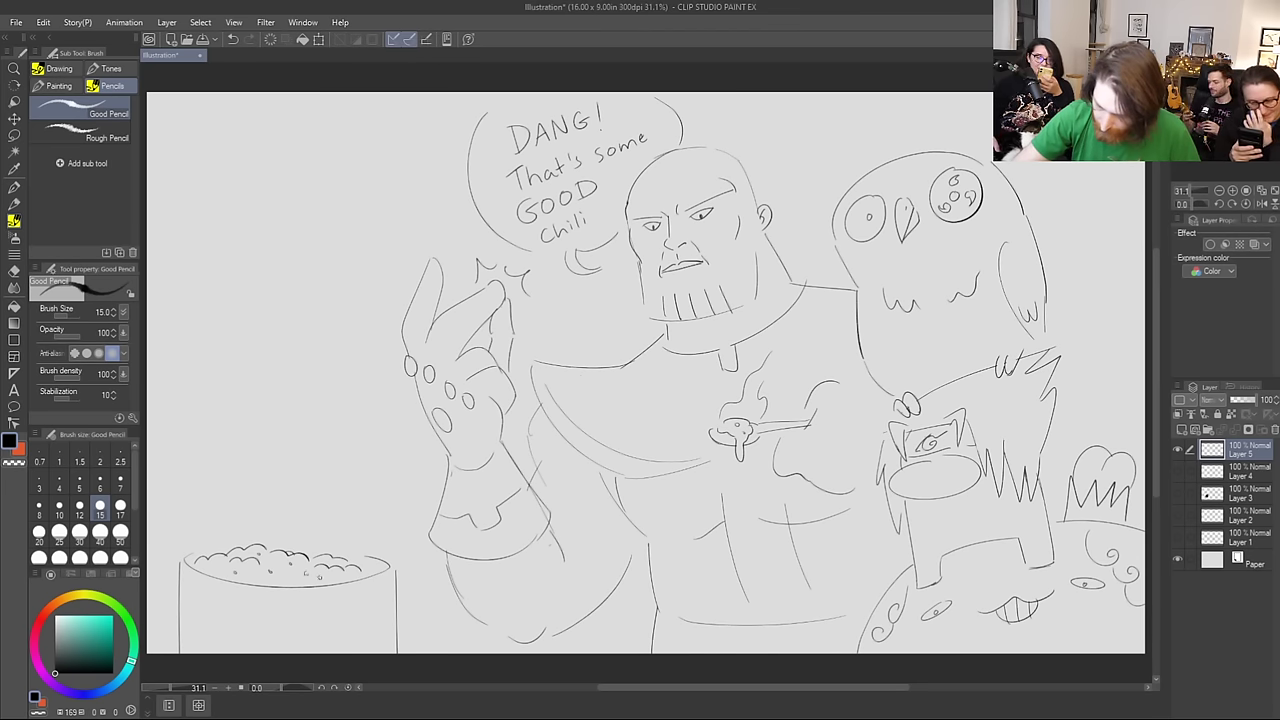
left_click_drag(336, 564, 356, 557)
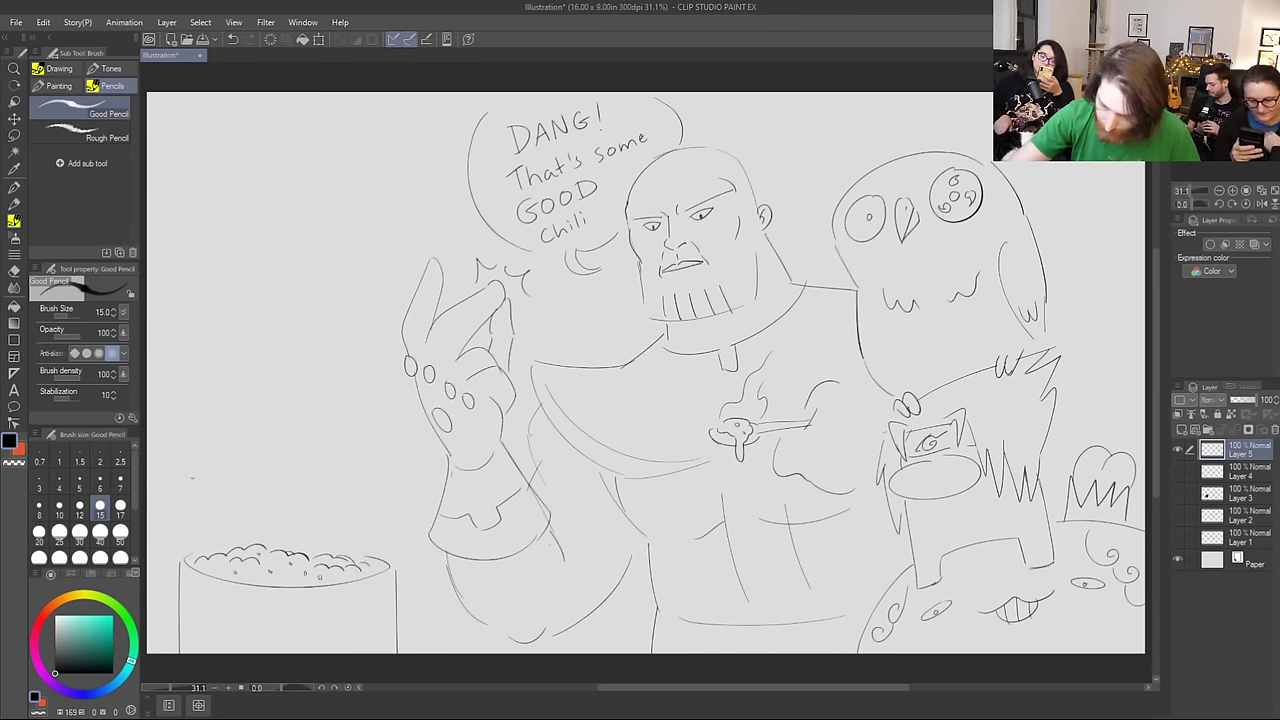
left_click_drag(177, 487, 230, 538)
mouse_move(185, 486)
left_mouse_down()
mouse_move(240, 546)
mouse_move(250, 445)
mouse_move(279, 529)
mouse_move(310, 482)
mouse_move(342, 532)
mouse_move(372, 546)
left_mouse_up()
Step: Letter "GOOD CHILI" on the front of the pot and add more steam wisps above it
mouse_move(231, 609)
left_mouse_down()
mouse_move(226, 619)
mouse_move(254, 607)
mouse_move(266, 623)
left_mouse_up()
mouse_move(266, 602)
left_mouse_down()
mouse_move(307, 637)
mouse_move(338, 627)
left_mouse_up()
left_click_drag(344, 607, 346, 625)
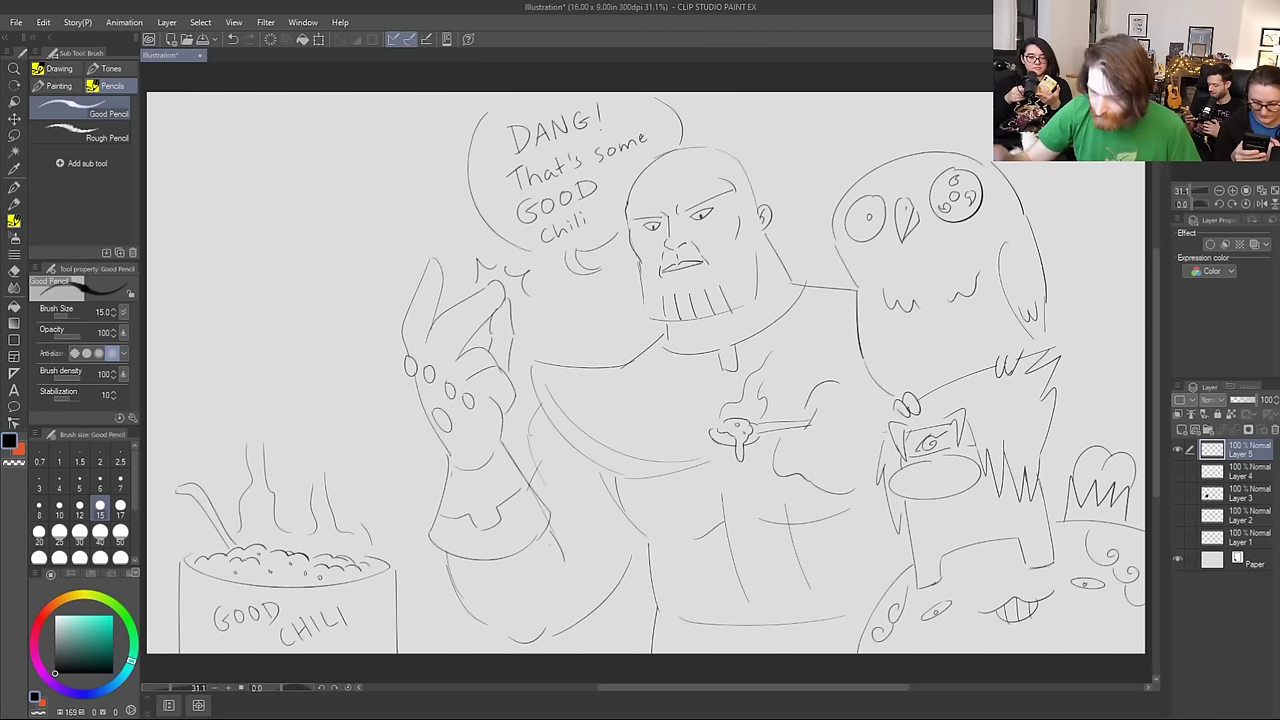
mouse_move(210, 452)
left_mouse_down()
mouse_move(208, 488)
mouse_move(230, 524)
left_mouse_up()
left_click_drag(353, 503, 356, 521)
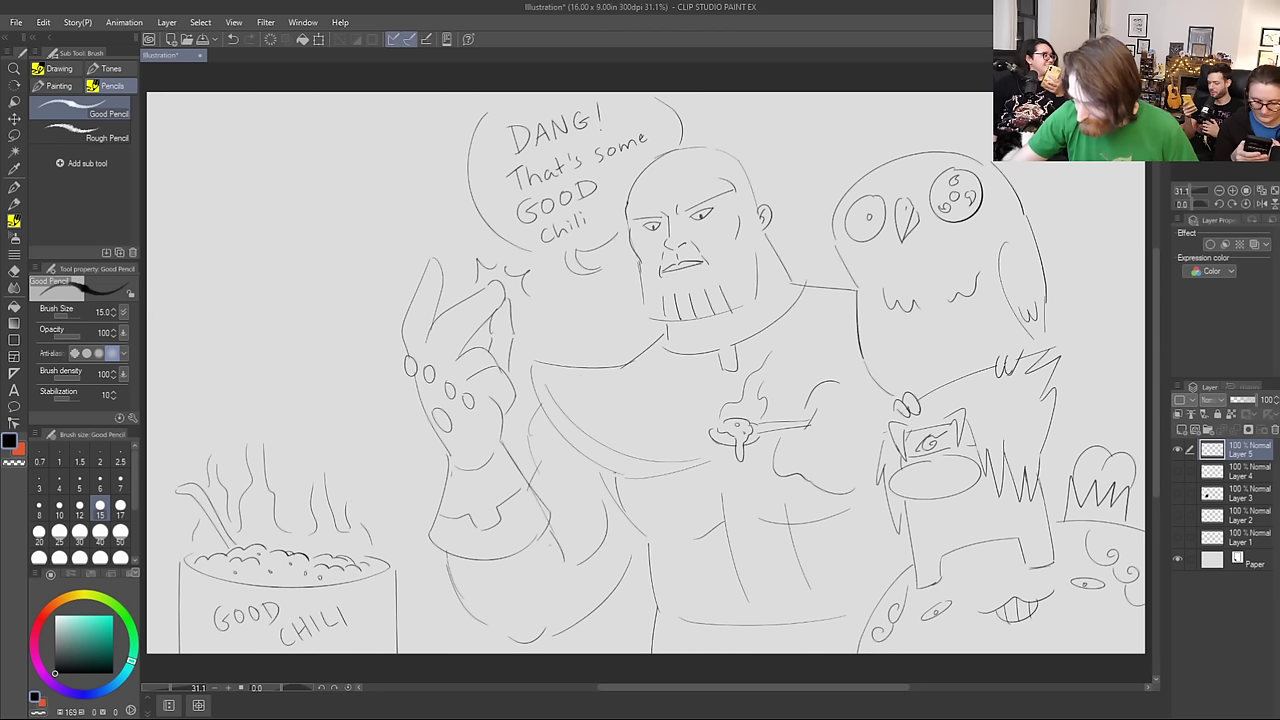
Step: Strengthen the figure's upper-arm and armpit lines and redraw the front contour of the jaw
left_click_drag(527, 470, 542, 405)
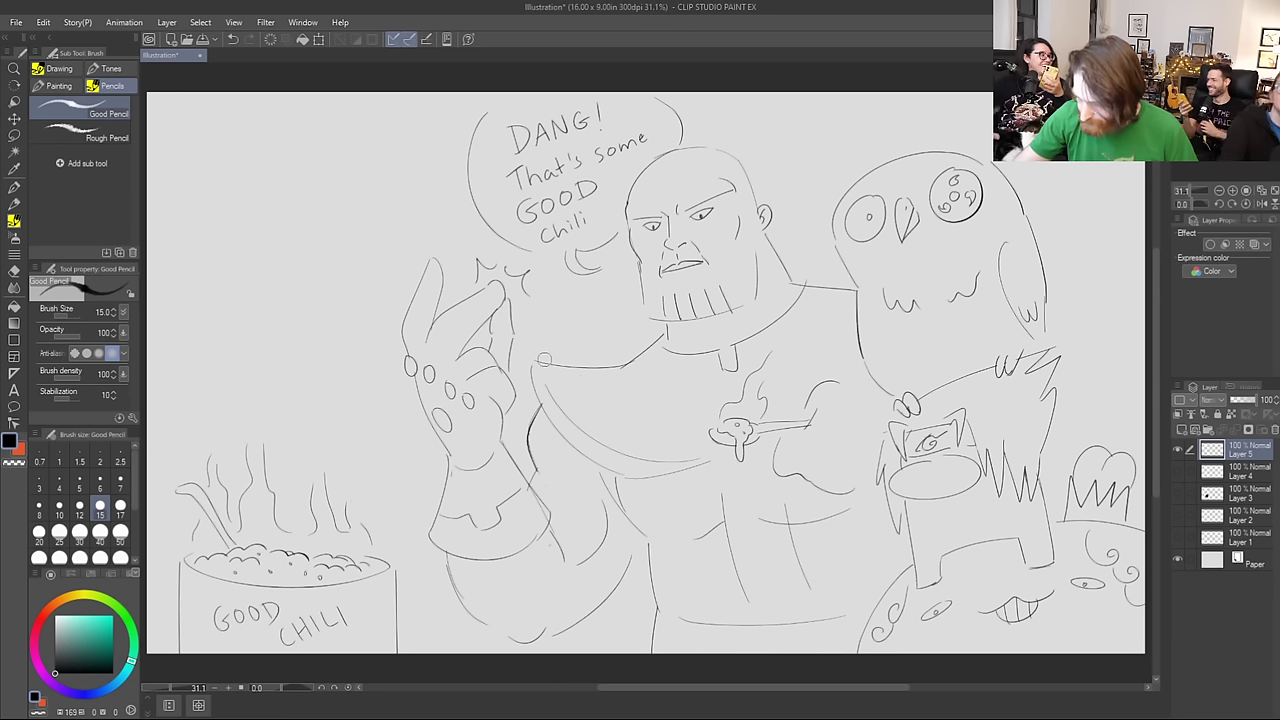
mouse_move(600, 470)
left_mouse_down()
mouse_move(612, 528)
mouse_move(623, 527)
left_mouse_up()
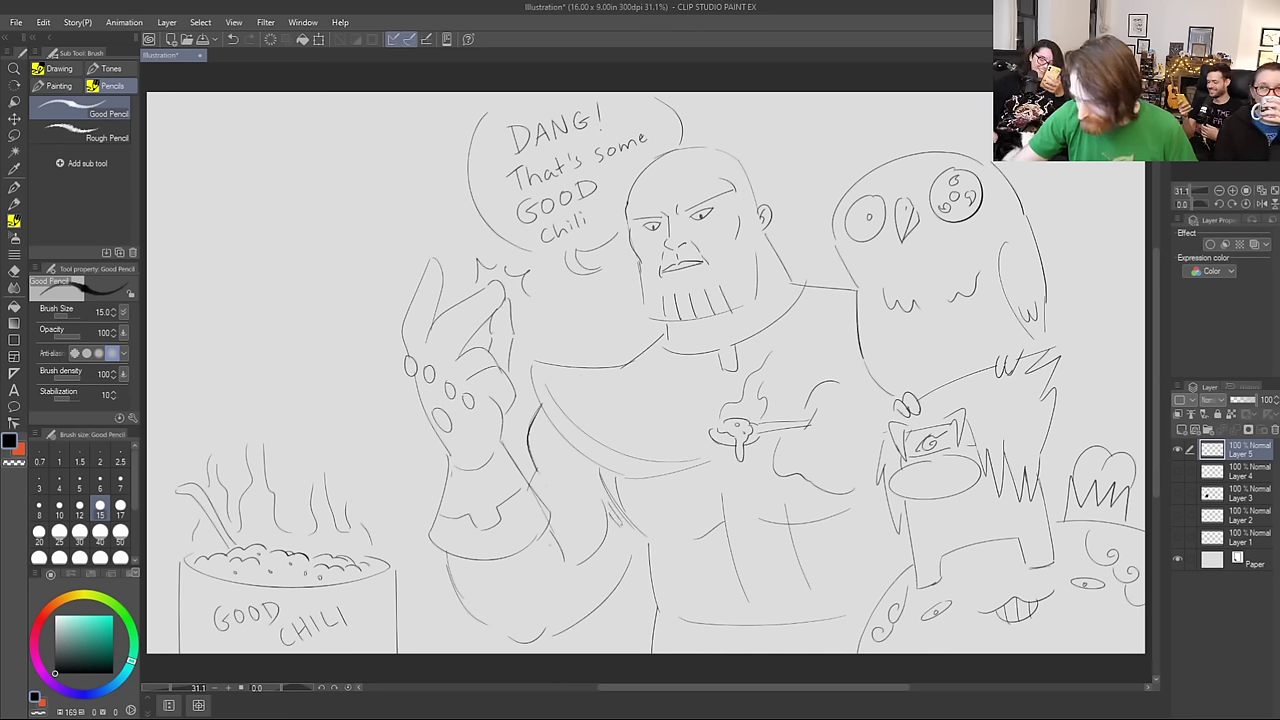
left_click_drag(644, 281, 639, 324)
key("ctrl+z")
mouse_move(640, 263)
left_mouse_down()
mouse_move(643, 317)
mouse_move(659, 320)
left_mouse_up()
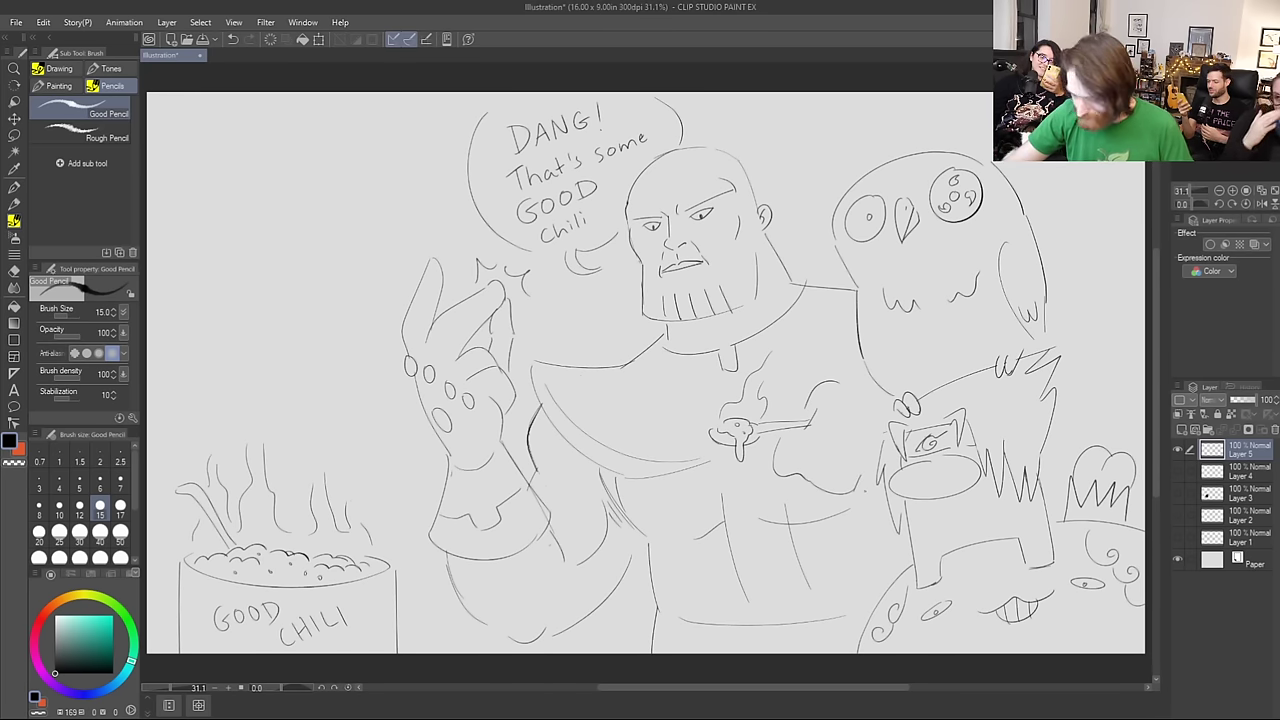
Step: Extend the spoon-holding forearm's contours to the crewmate and draw a large curve behind the crewmate's spiky back
left_click_drag(866, 486, 886, 501)
left_click_drag(849, 387, 881, 393)
key("ctrl+z")
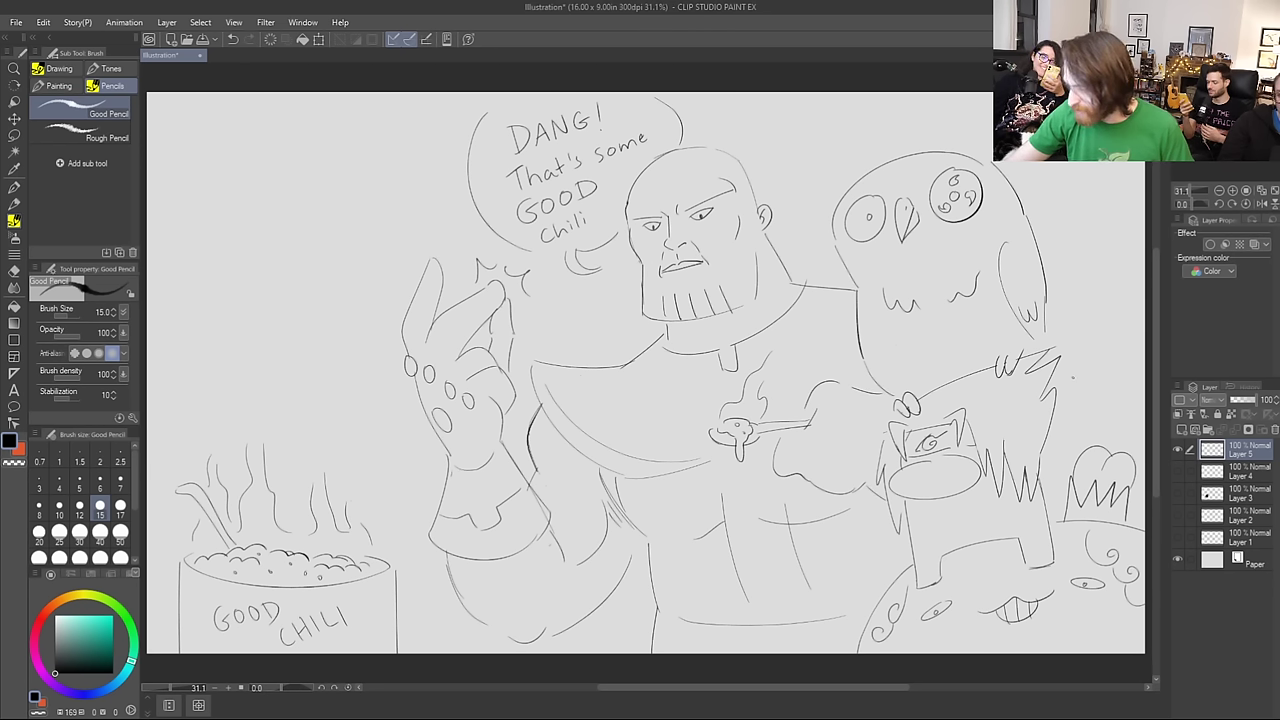
mouse_move(1068, 330)
left_mouse_down()
mouse_move(1066, 452)
mouse_move(1084, 342)
mouse_move(1066, 450)
left_mouse_up()
key("ctrl+z")
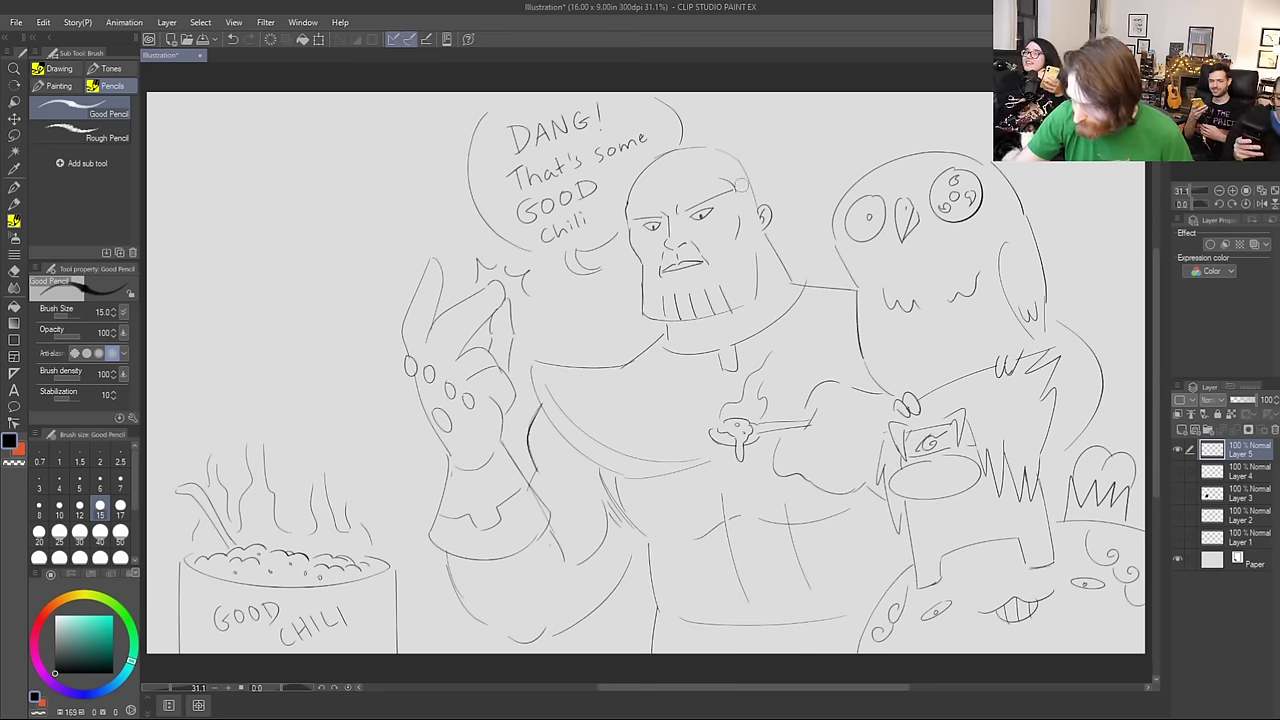
Step: Redraw the bald figure's brow and reshape the mouth with fuller lip lines
left_click_drag(674, 278, 696, 276)
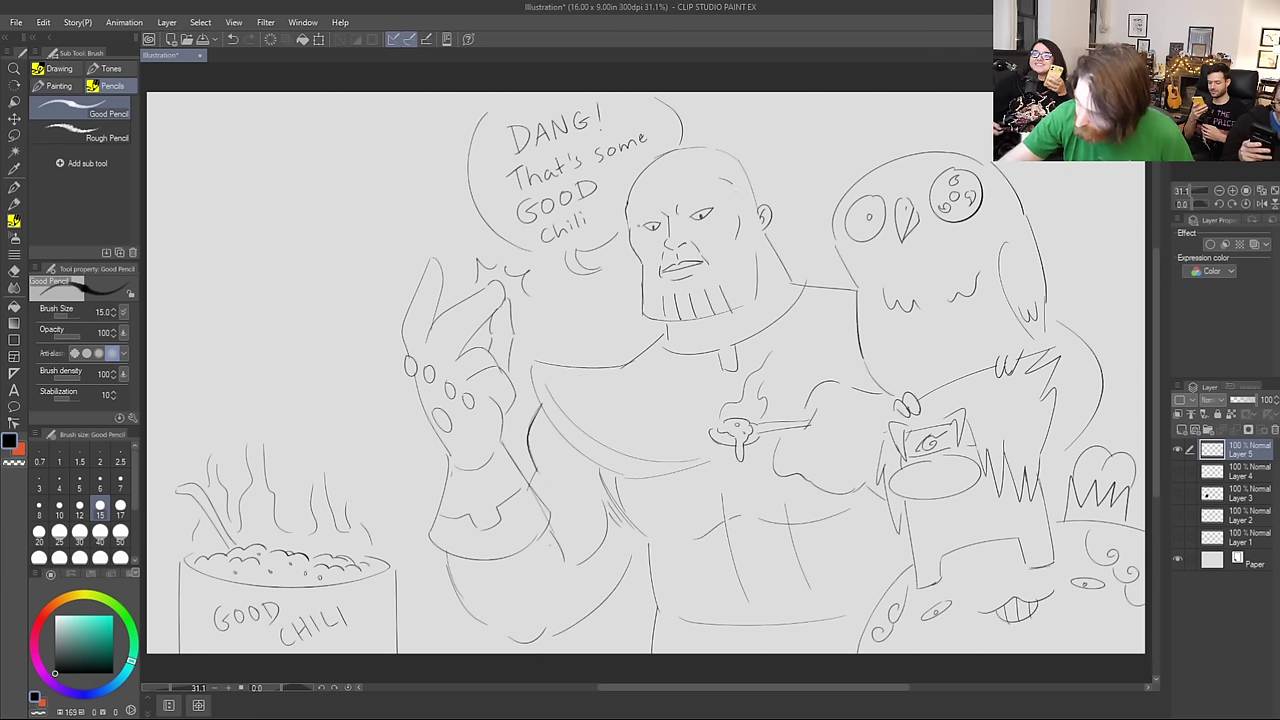
left_click_drag(682, 214, 705, 203)
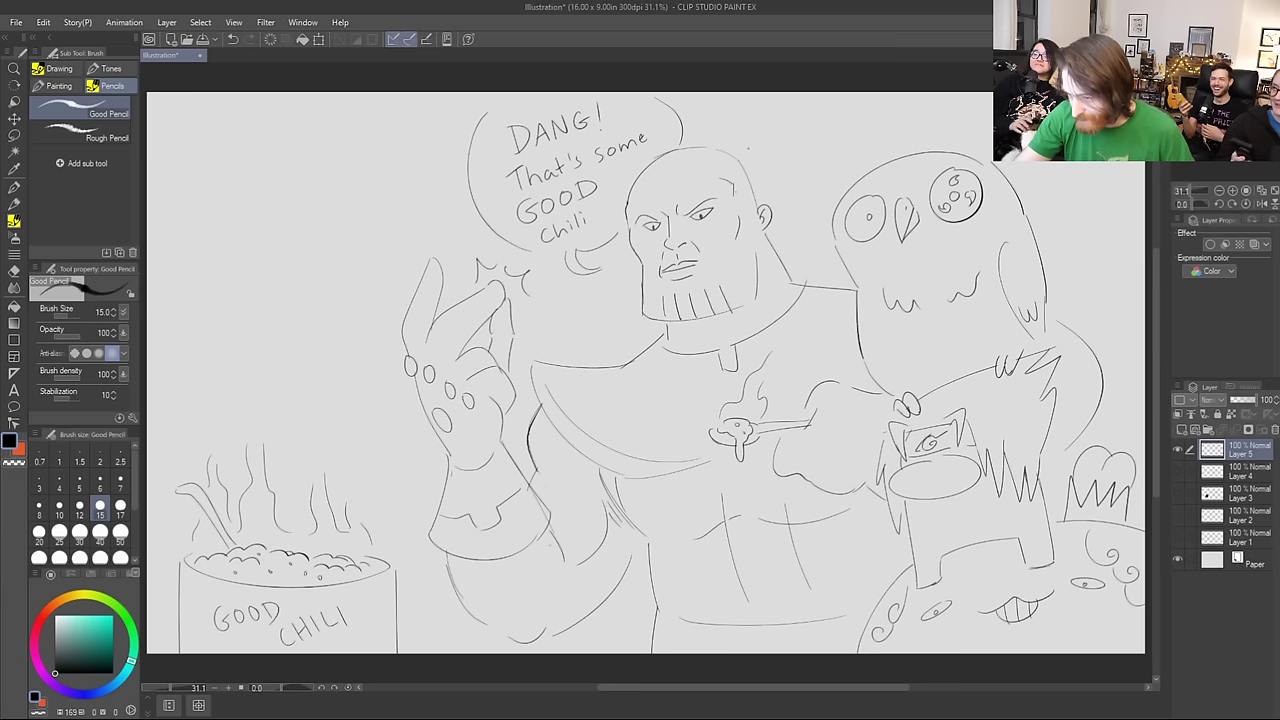
left_click_drag(692, 268, 706, 257)
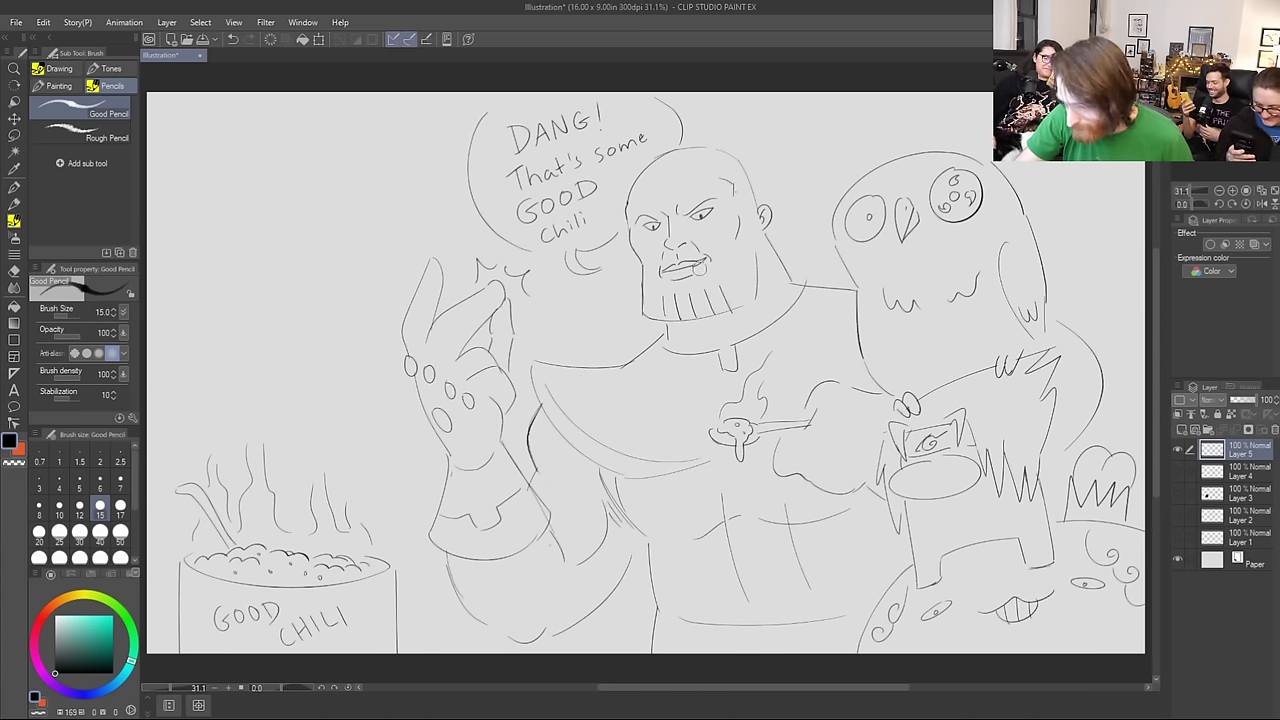
Step: Add short shading strokes across the bald figure's chest just above the lower armor curve
left_click_drag(734, 213, 737, 226)
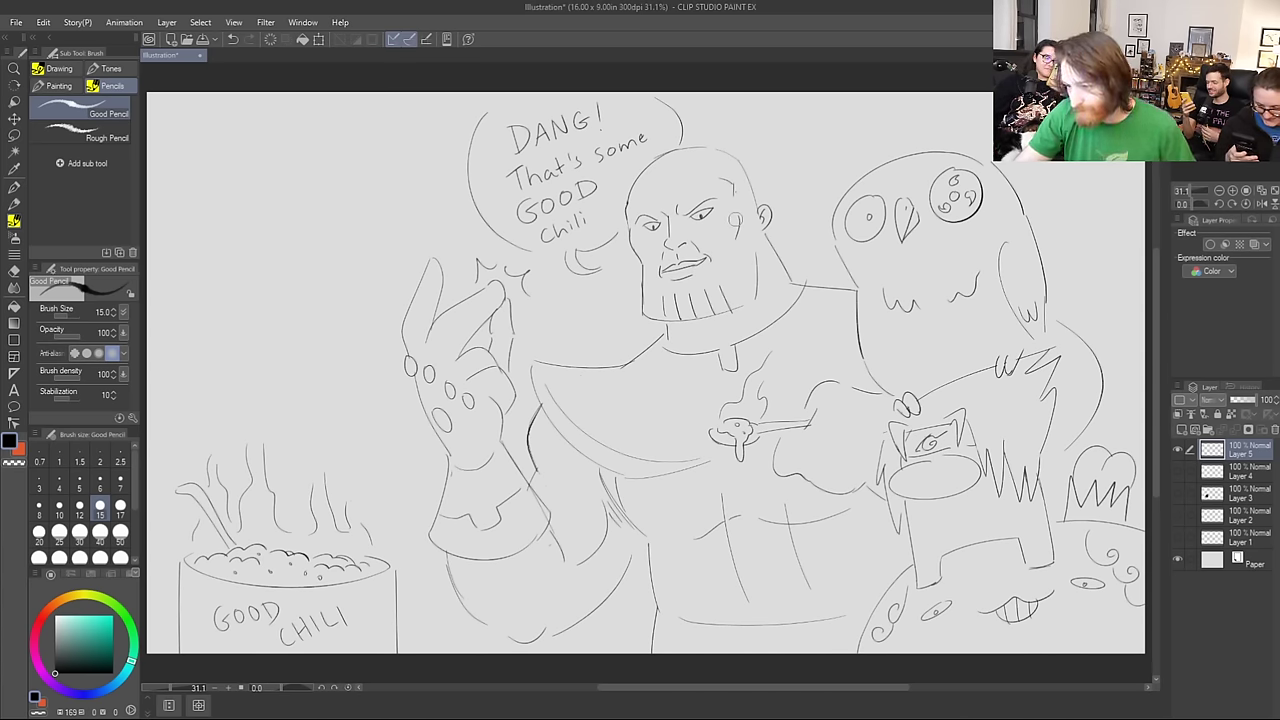
key("ctrl+z")
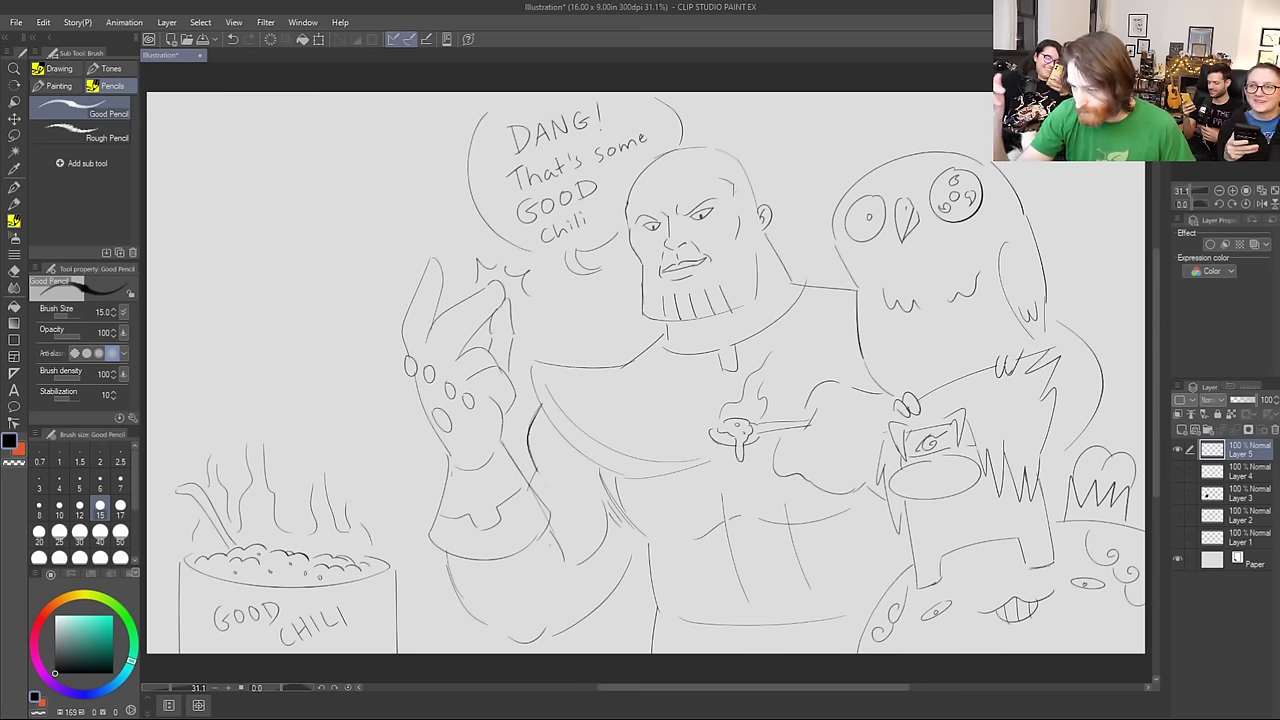
left_click_drag(598, 433, 634, 442)
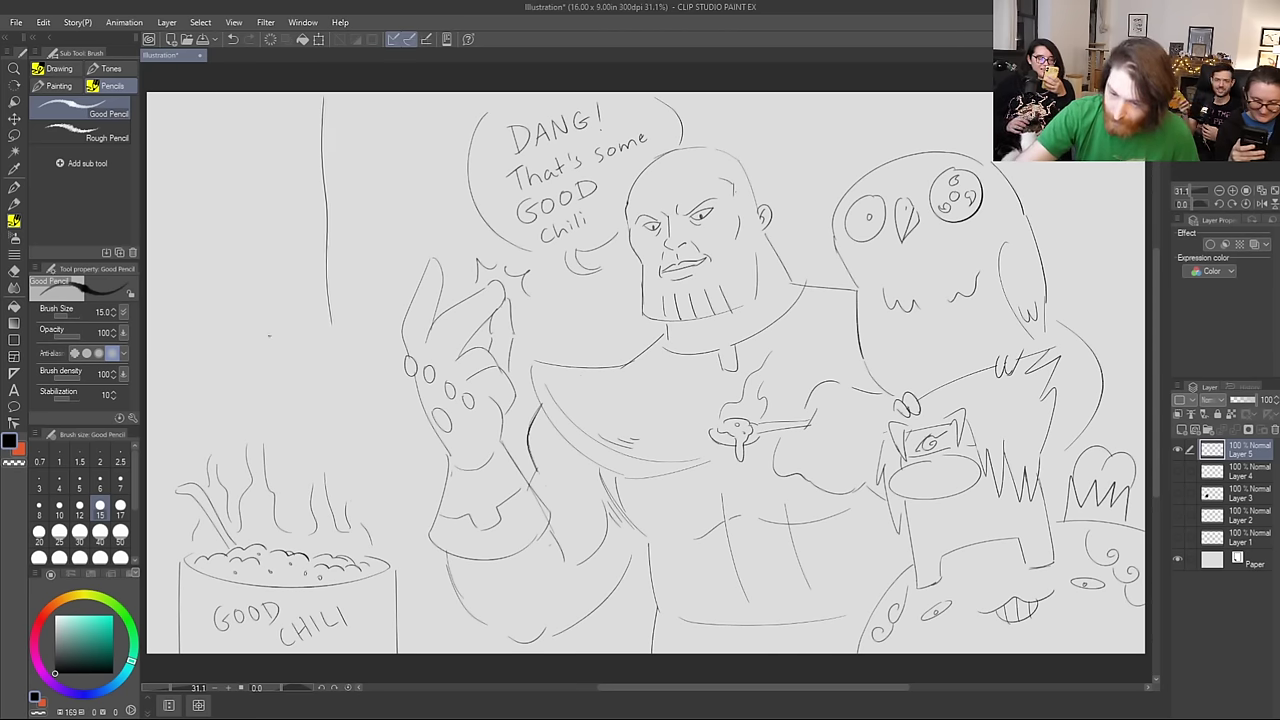
Step: Outline a wall poster above the chili pot and draw a bulbous face in it with tall oval eyes, cheeks and a tiny mouth
mouse_move(158, 362)
left_mouse_down()
mouse_move(328, 363)
mouse_move(327, 300)
left_mouse_up()
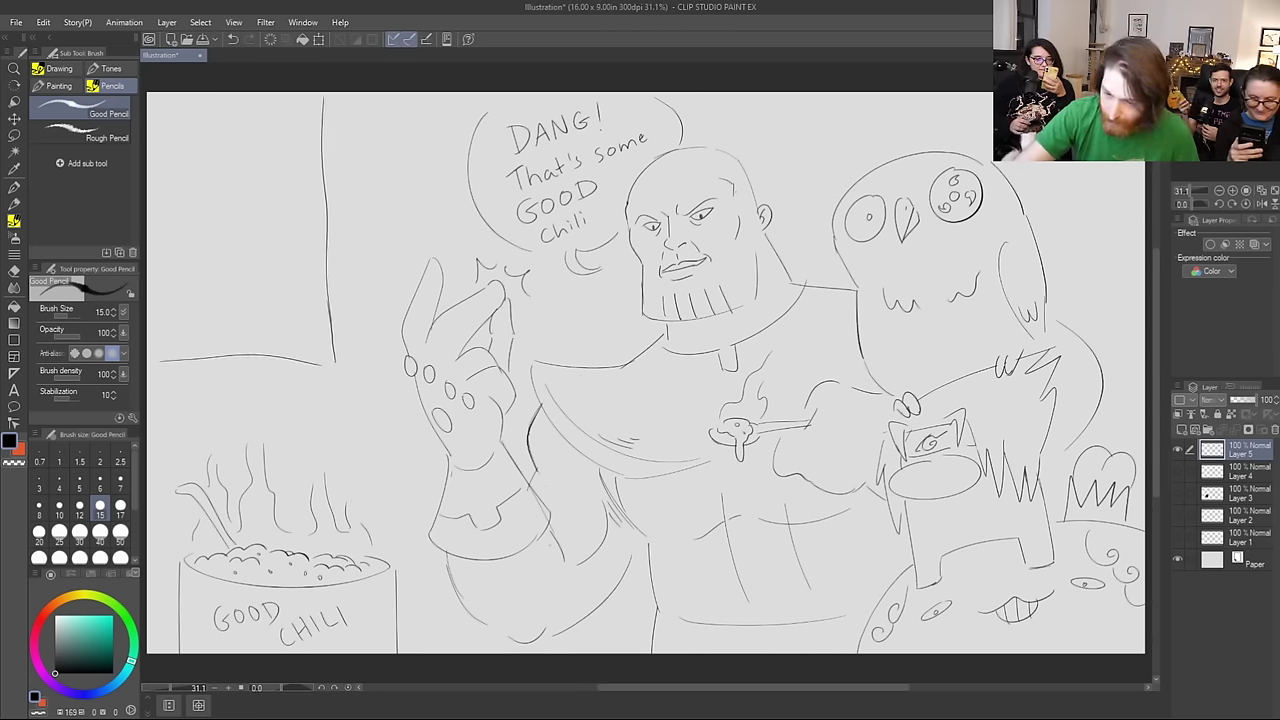
mouse_move(204, 102)
left_mouse_down()
mouse_move(248, 232)
mouse_move(190, 238)
mouse_move(210, 236)
left_mouse_up()
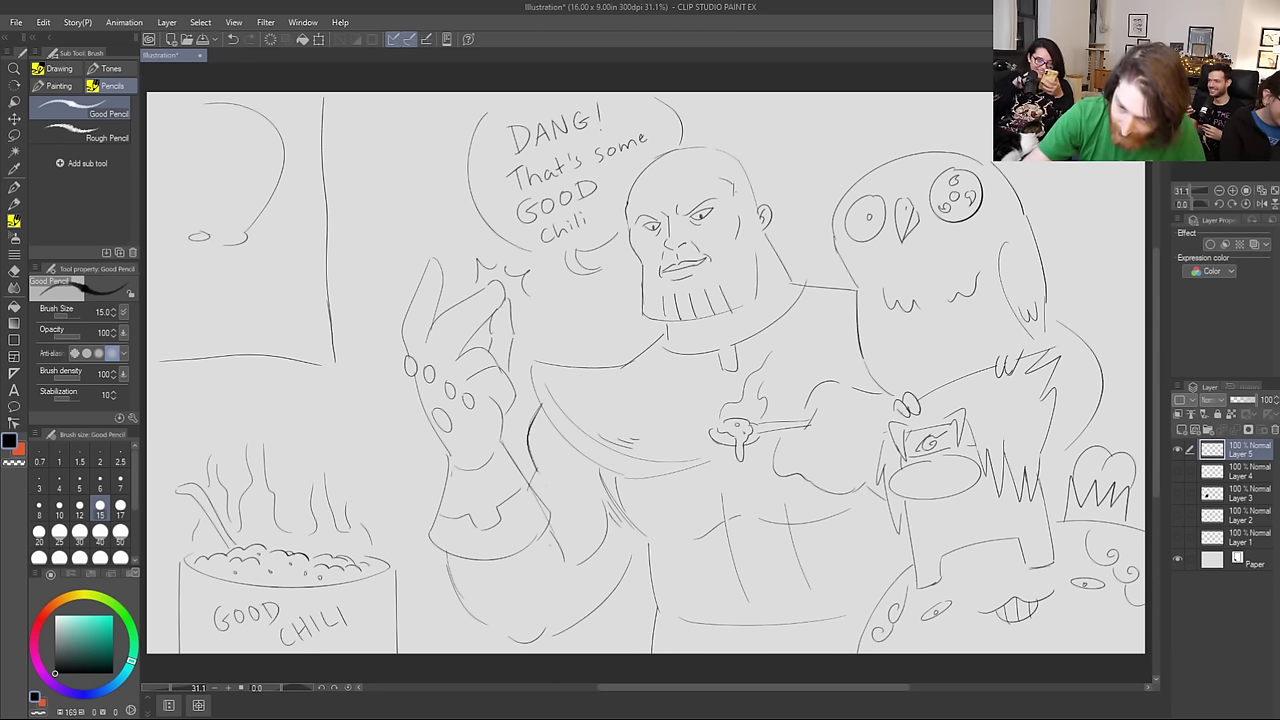
mouse_move(183, 242)
left_mouse_down()
mouse_move(186, 231)
mouse_move(208, 238)
left_mouse_up()
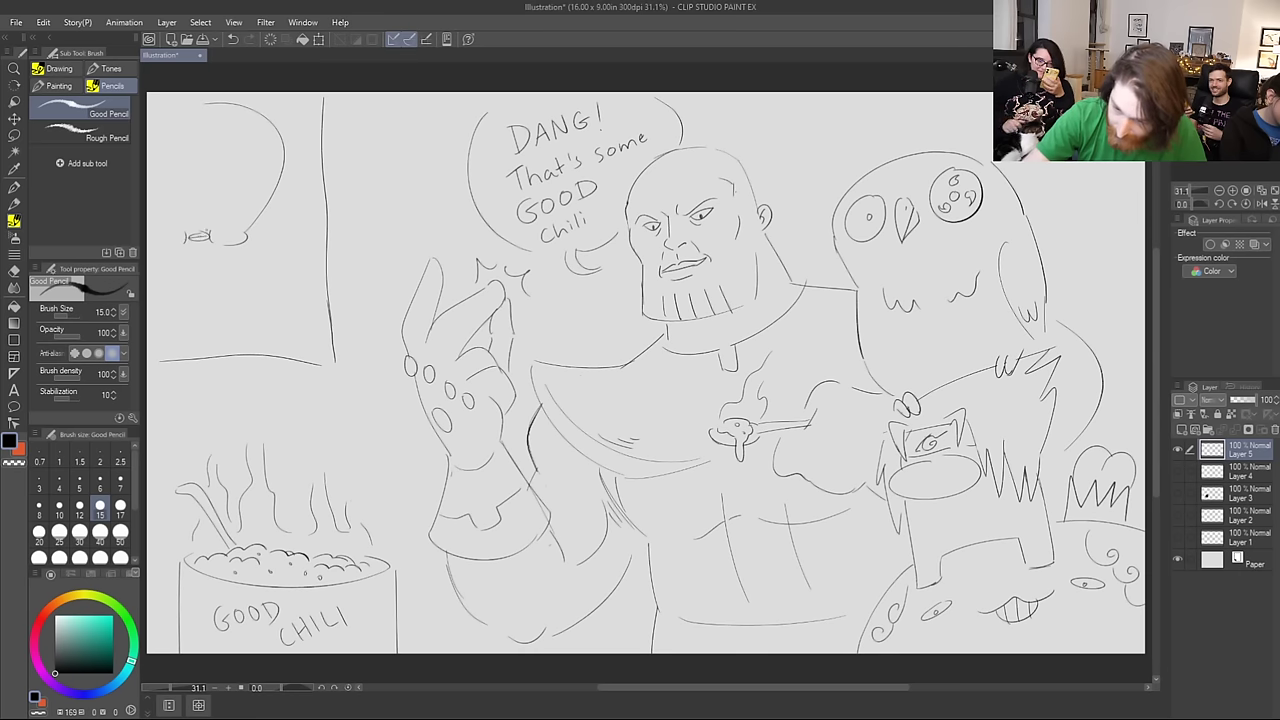
mouse_move(228, 154)
left_mouse_down()
mouse_move(246, 200)
mouse_move(245, 152)
left_mouse_up()
left_click_drag(214, 195, 257, 197)
left_click_drag(172, 160, 188, 206)
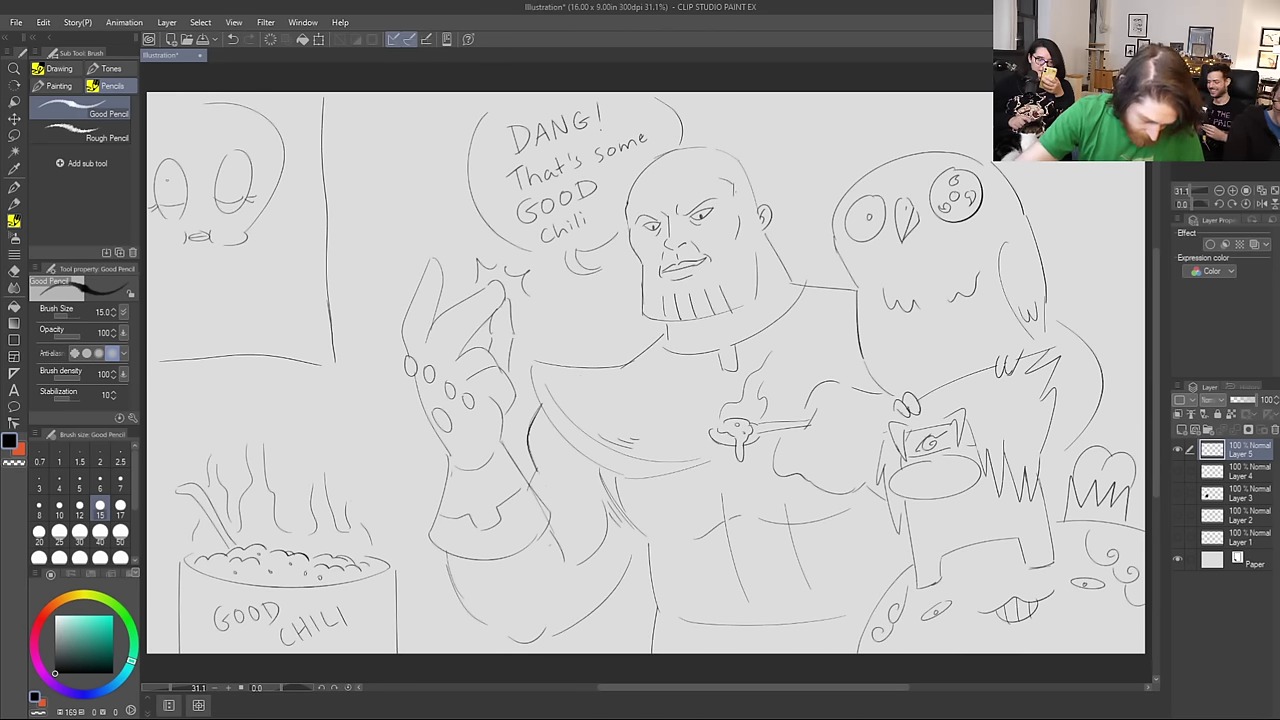
left_click_drag(158, 221, 168, 245)
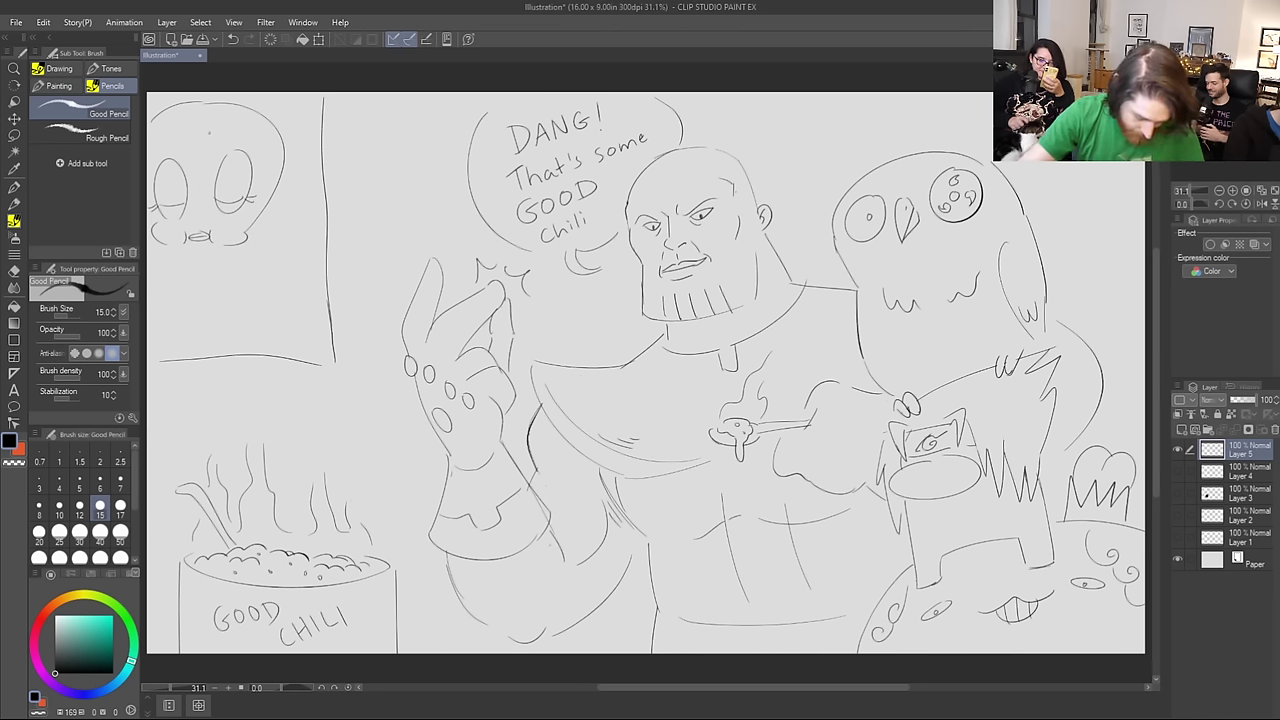
mouse_move(183, 236)
left_mouse_down()
mouse_move(208, 236)
mouse_move(205, 225)
mouse_move(183, 235)
mouse_move(199, 228)
left_mouse_up()
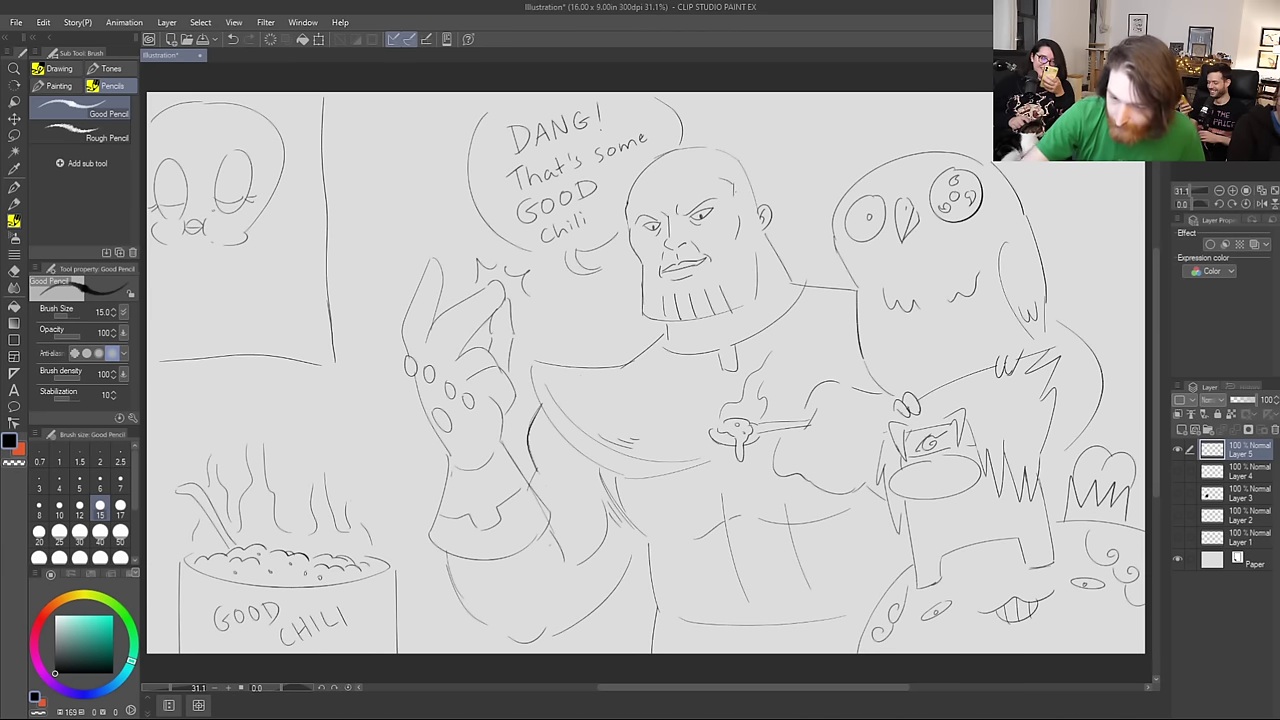
Step: Letter "HERO" beneath the poster face and add short neck lines under its chin
mouse_move(156, 272)
left_mouse_down()
mouse_move(155, 312)
mouse_move(170, 290)
left_mouse_up()
left_click_drag(180, 273, 197, 299)
mouse_move(181, 274)
left_mouse_down()
mouse_move(195, 272)
mouse_move(193, 285)
left_mouse_up()
mouse_move(205, 269)
left_mouse_down()
mouse_move(208, 300)
mouse_move(212, 288)
mouse_move(226, 300)
mouse_move(258, 290)
mouse_move(241, 242)
left_mouse_up()
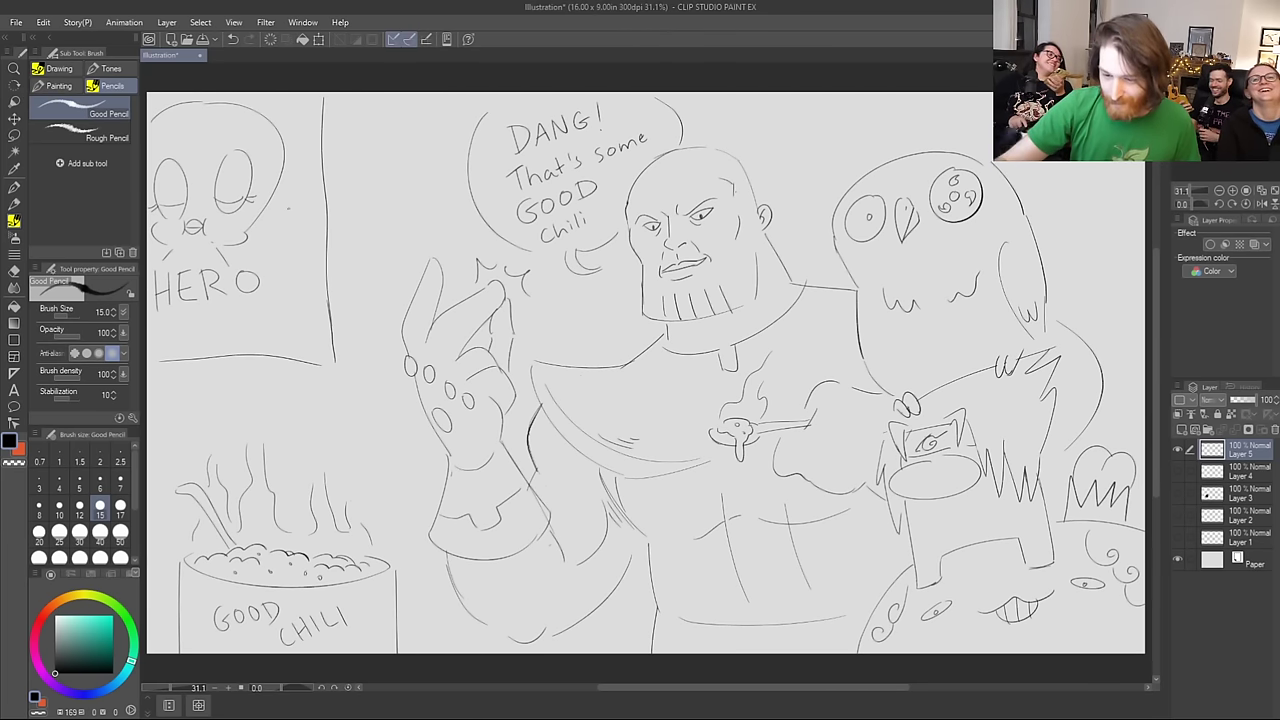
Step: Redraw the poster's lower edge higher up as a wavy line with a curled corner
left_click_drag(158, 362, 336, 351)
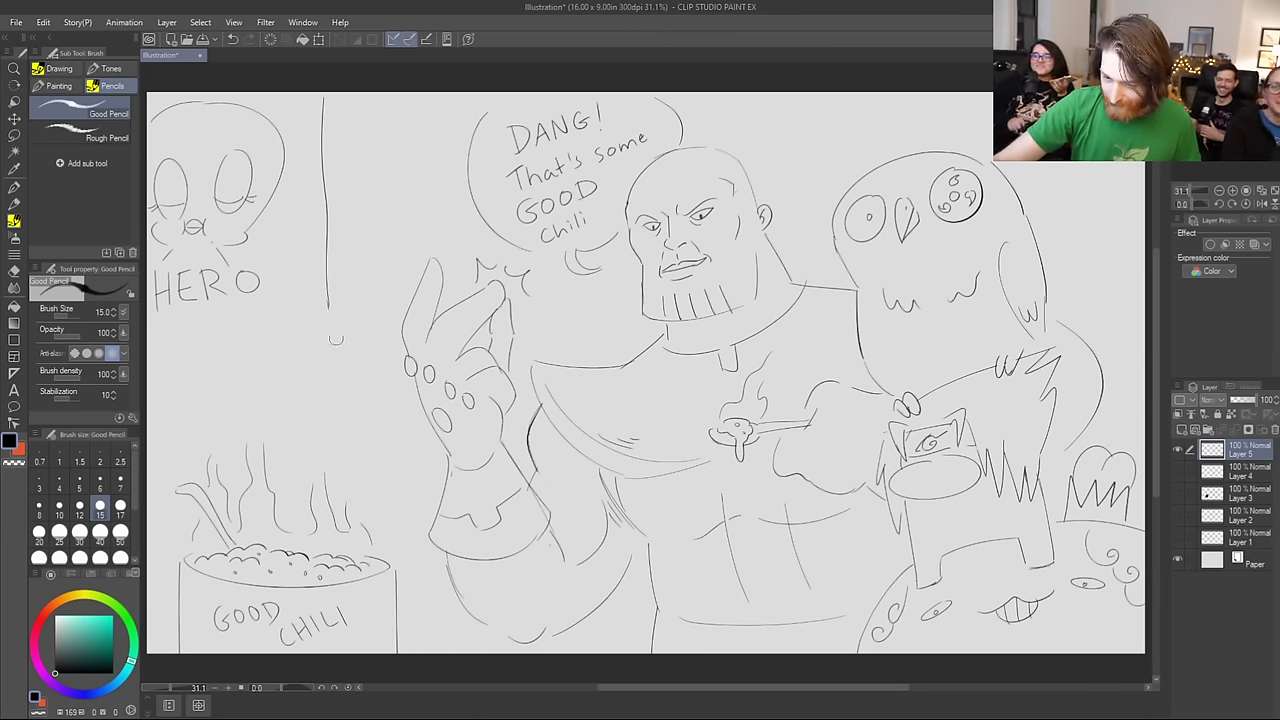
left_click_drag(155, 345, 278, 337)
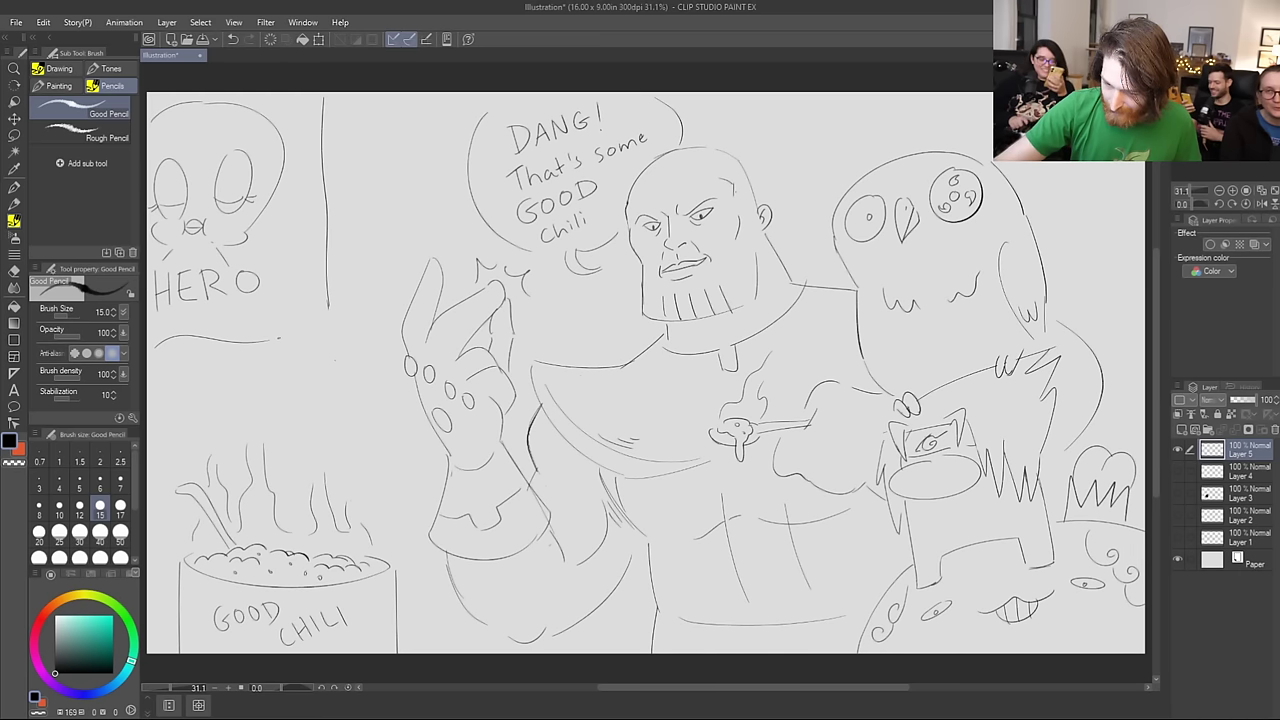
mouse_move(290, 337)
left_mouse_down()
mouse_move(316, 327)
mouse_move(328, 346)
mouse_move(311, 216)
mouse_move(306, 276)
left_mouse_up()
Step: Try downward-slanting background strokes beside the poster's face and lettering, and undo them
left_click_drag(272, 214, 310, 248)
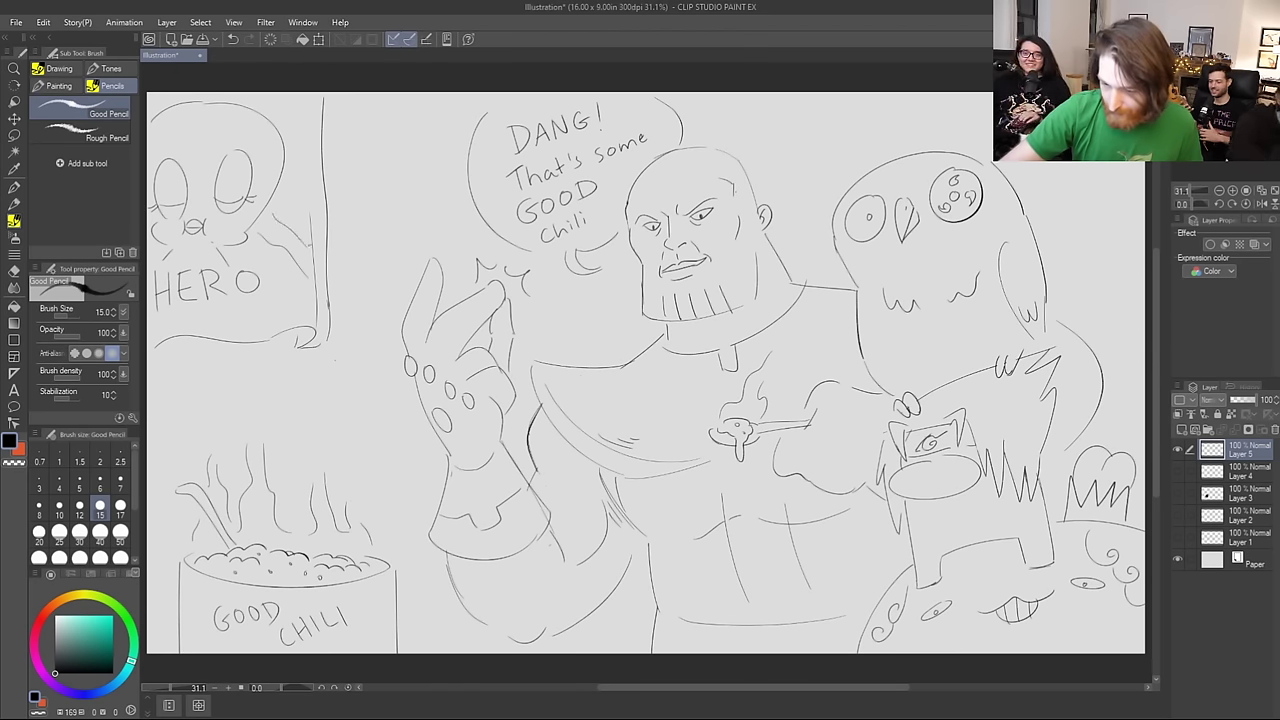
left_click_drag(282, 190, 302, 210)
left_click_drag(254, 250, 300, 286)
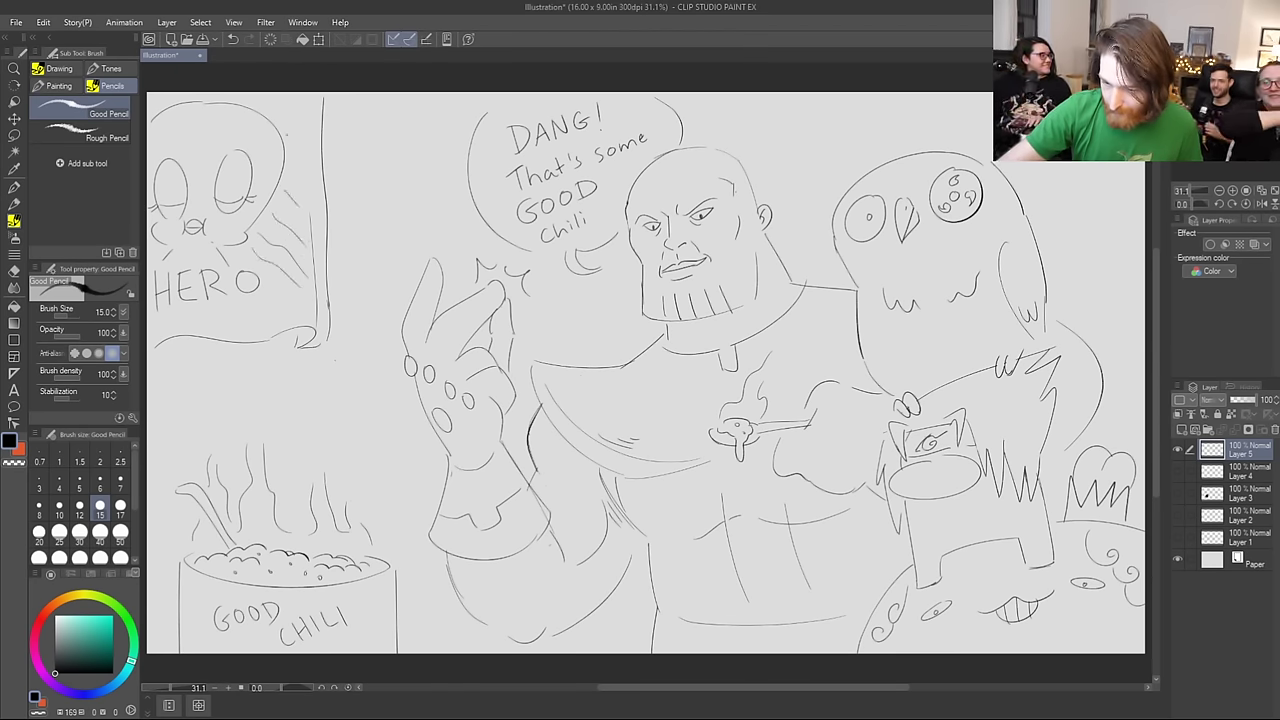
left_click_drag(283, 120, 310, 150)
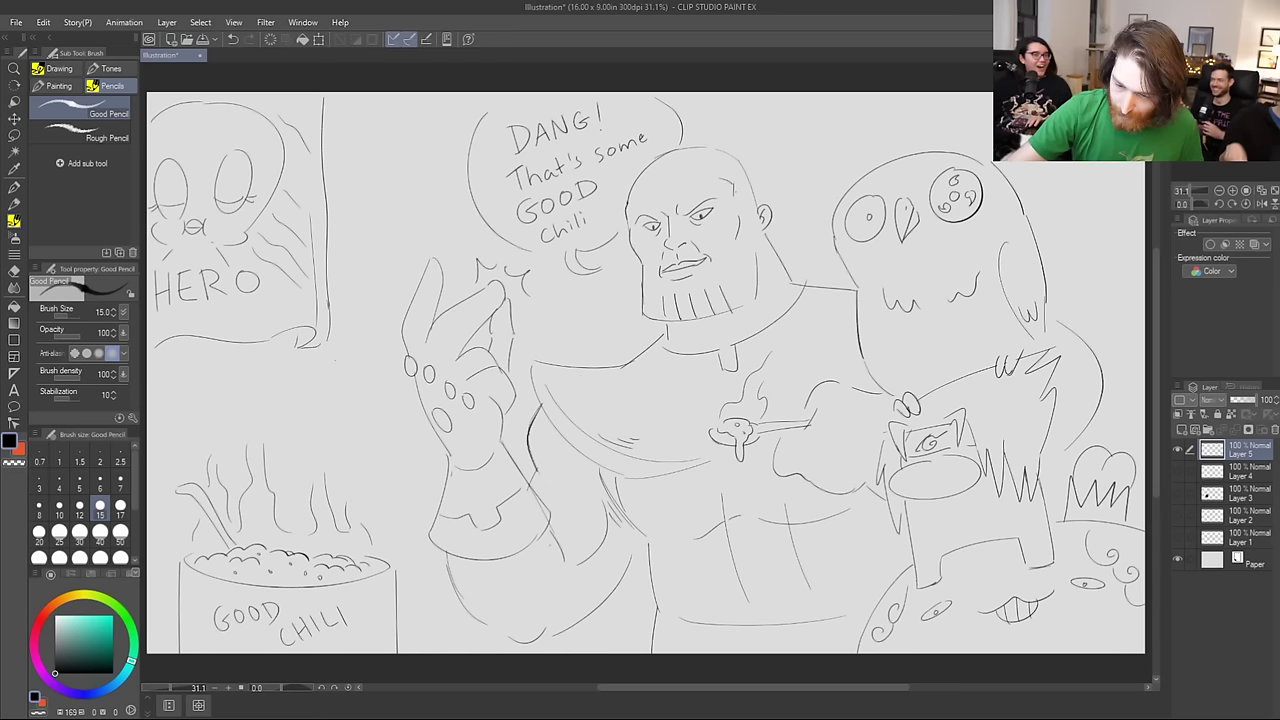
left_click_drag(266, 296, 288, 318)
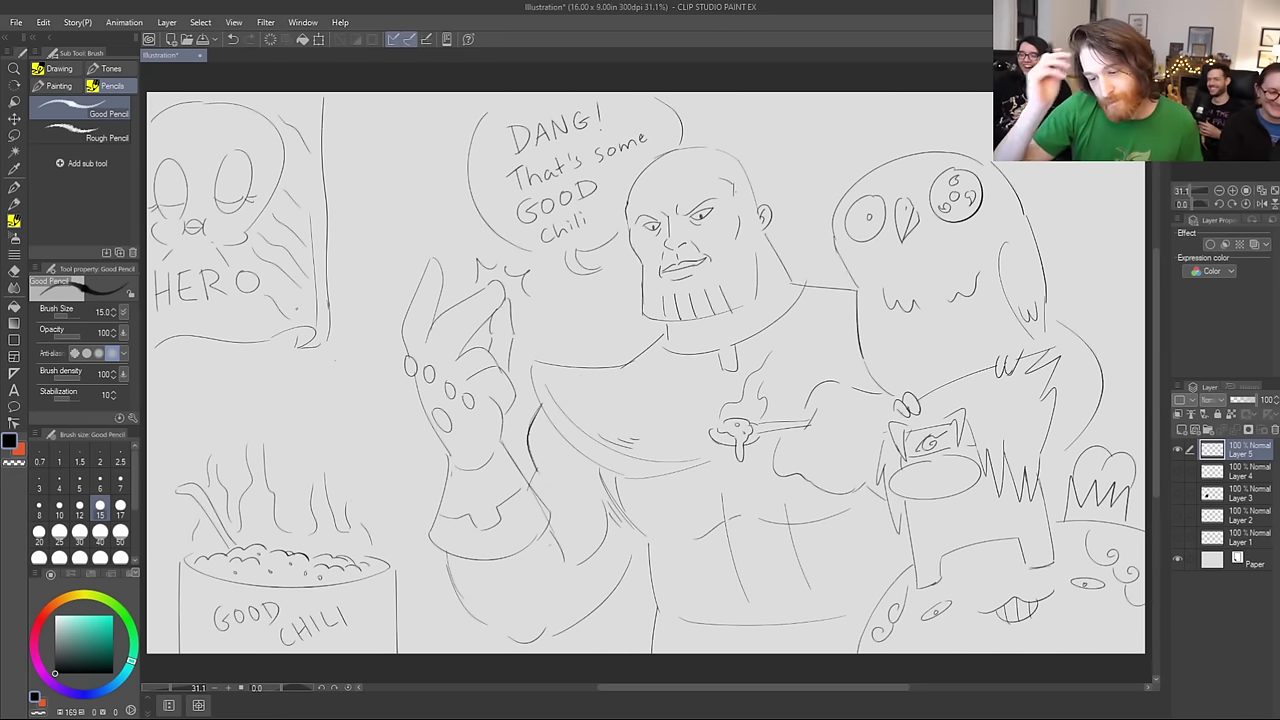
key("ctrl+z")
key("ctrl+z")
key("ctrl+z")
key("ctrl+z")
key("ctrl+z")
key("ctrl+z")
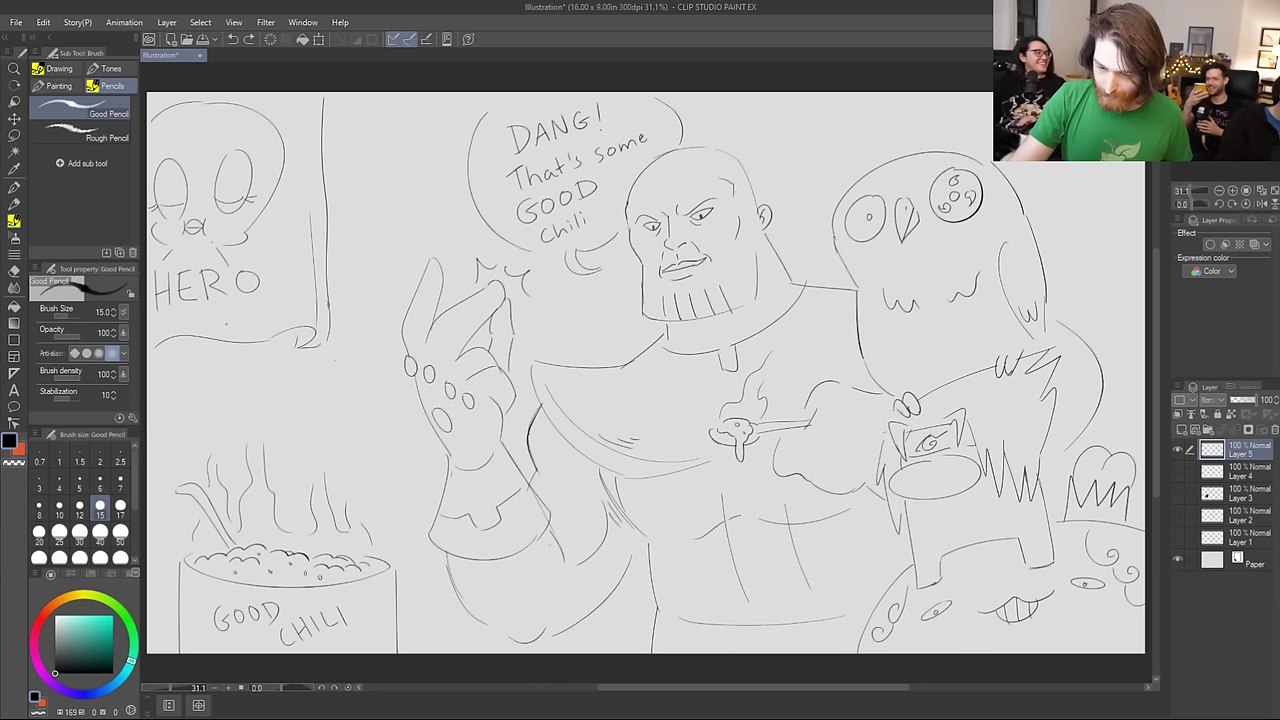
Step: Fill the poster's background beside the face and lettering with wavy stripes rising toward its outer edge
mouse_move(226, 323)
left_mouse_down()
mouse_move(305, 274)
mouse_move(294, 216)
mouse_move(306, 172)
mouse_move(327, 165)
mouse_move(325, 121)
mouse_move(302, 102)
mouse_move(320, 91)
mouse_move(308, 94)
left_mouse_up()
key("ctrl+z")
key("ctrl+z")
key("ctrl+z")
key("ctrl+z")
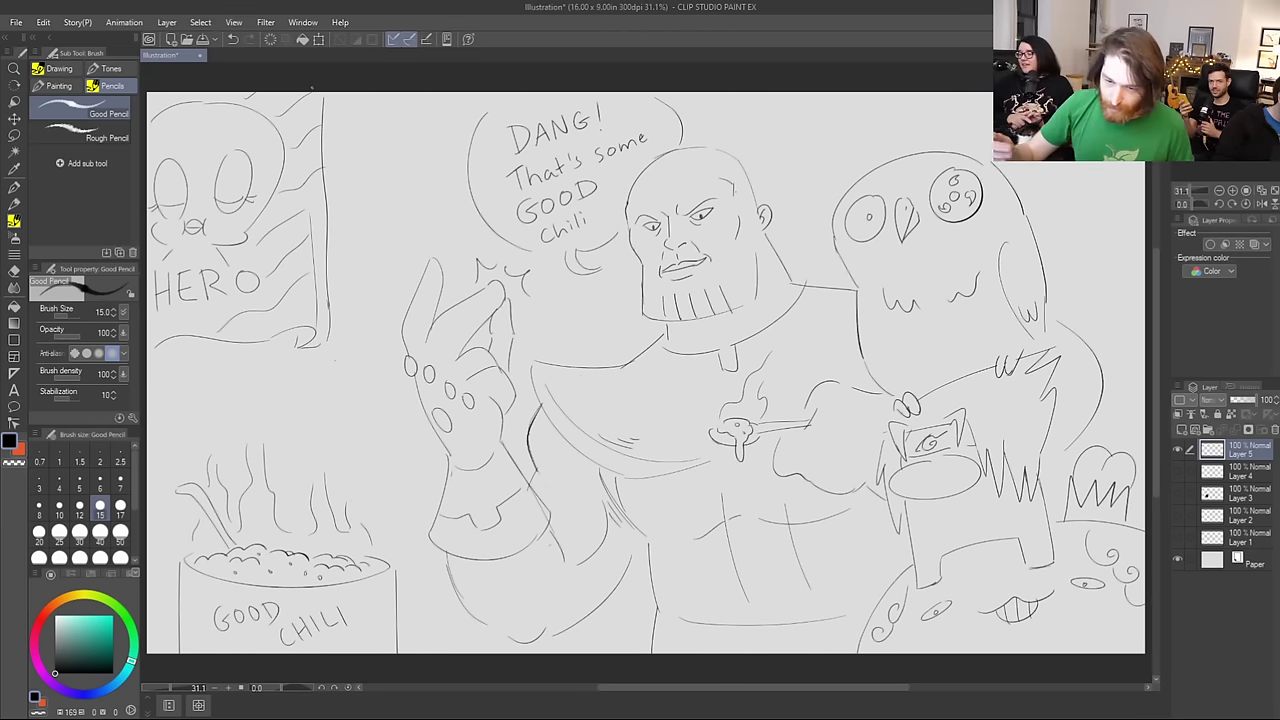
Step: Lasso the poster face's left eye, nudge it slightly outward, deselect it and fit the canvas in view
left_click(14, 134)
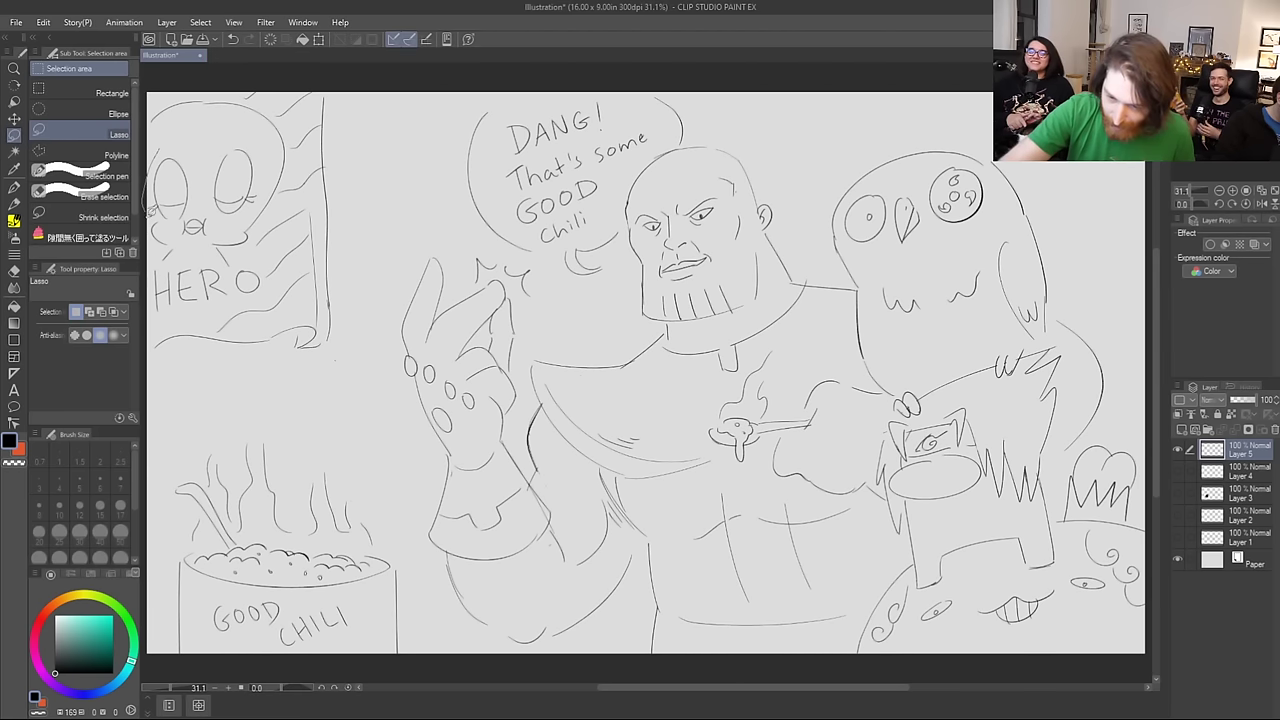
mouse_move(152, 212)
left_mouse_down()
mouse_move(182, 212)
mouse_move(190, 170)
mouse_move(168, 143)
left_mouse_up()
left_click(14, 70)
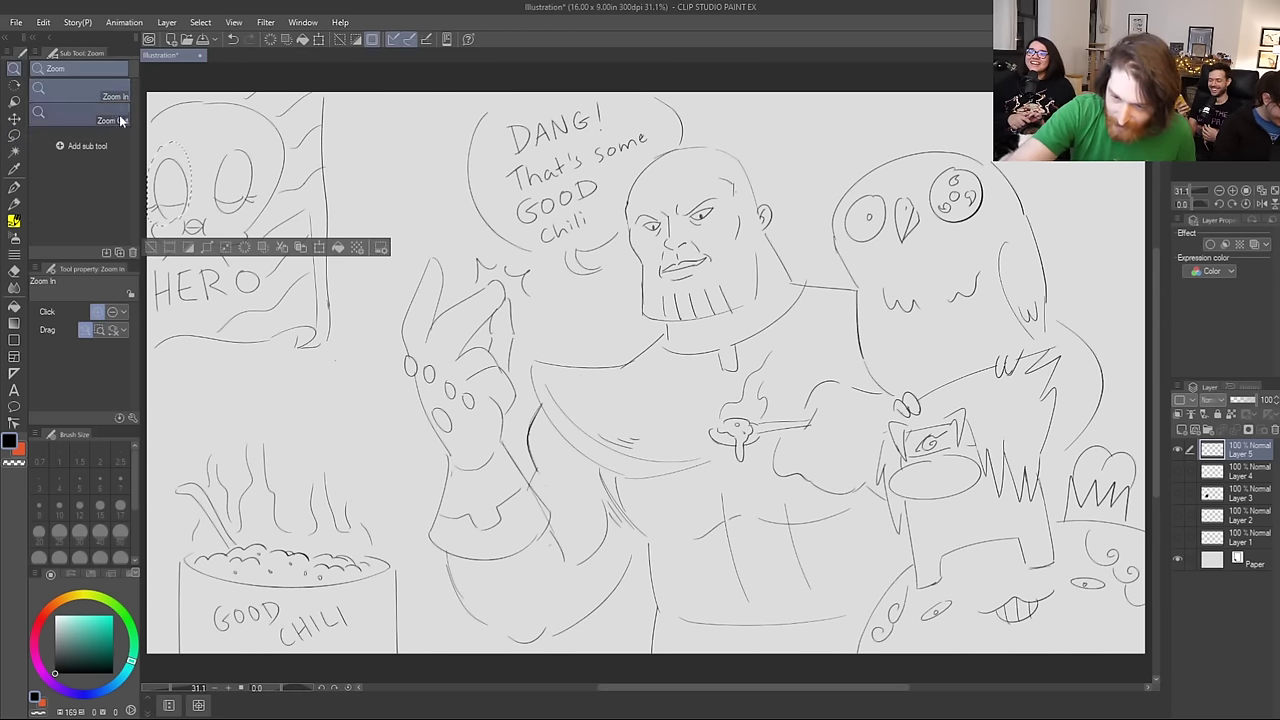
left_click(182, 163)
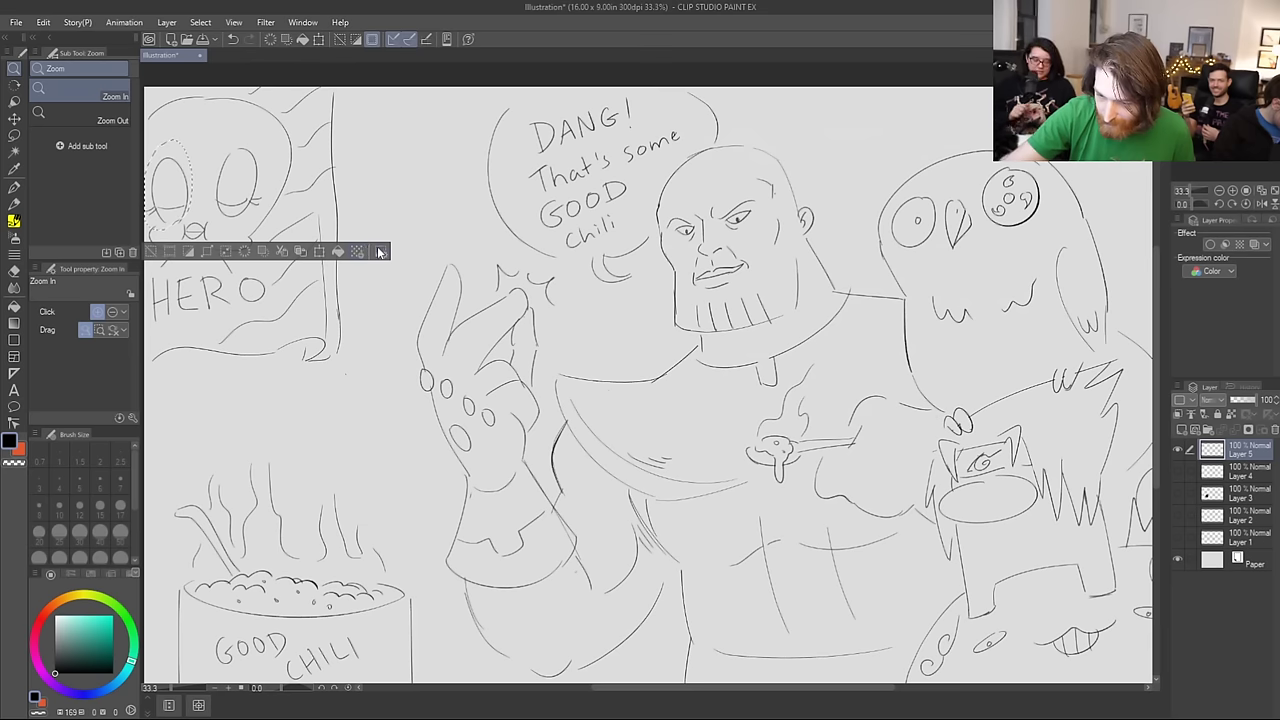
left_click(17, 121)
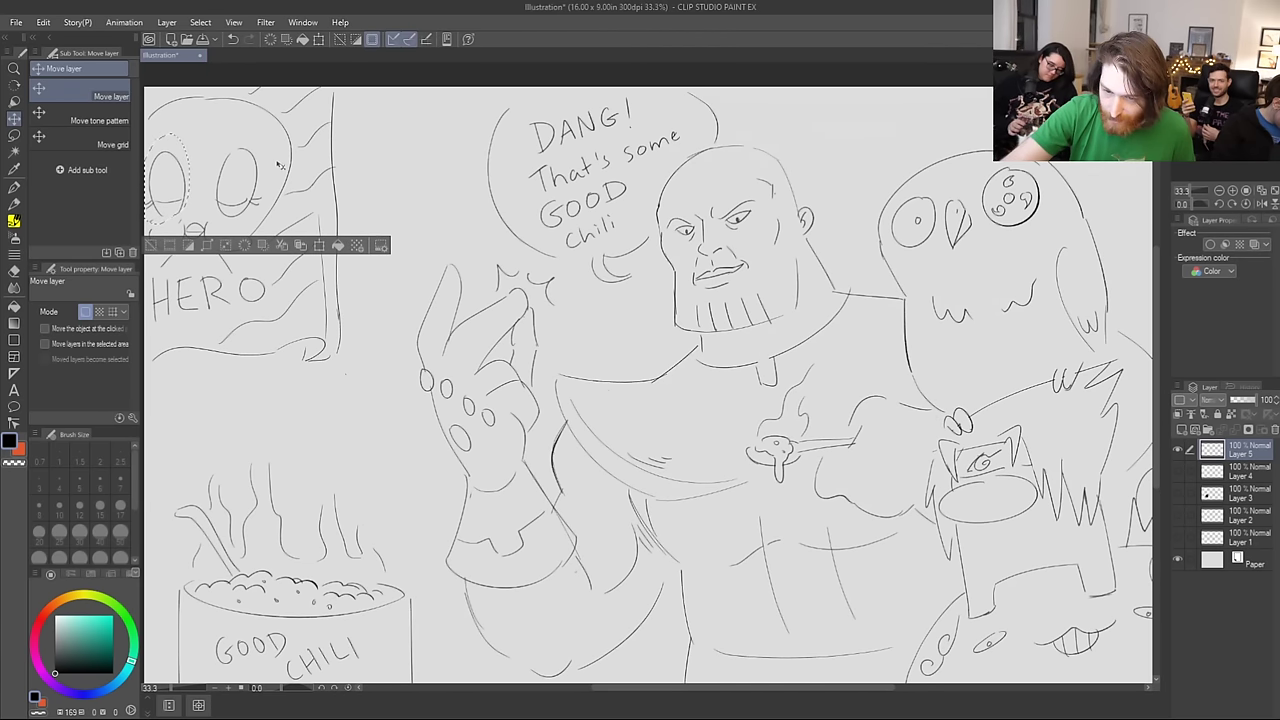
left_click(14, 135)
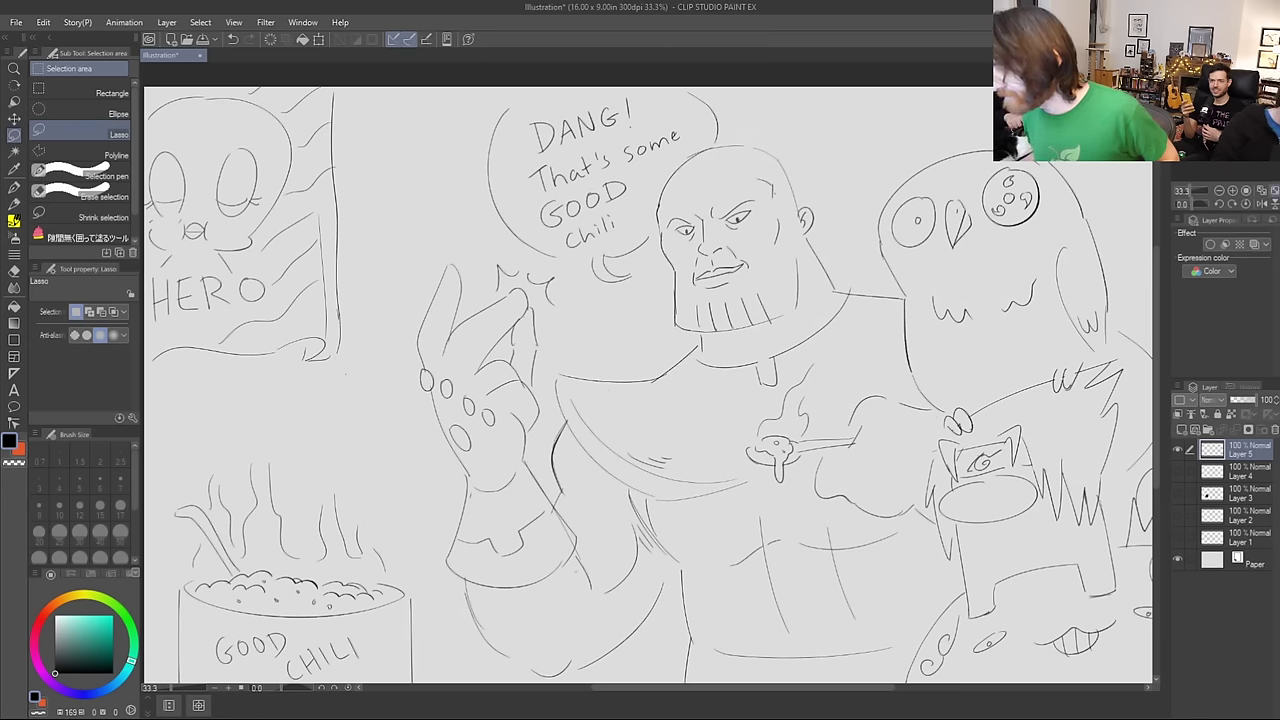
left_click(1276, 193)
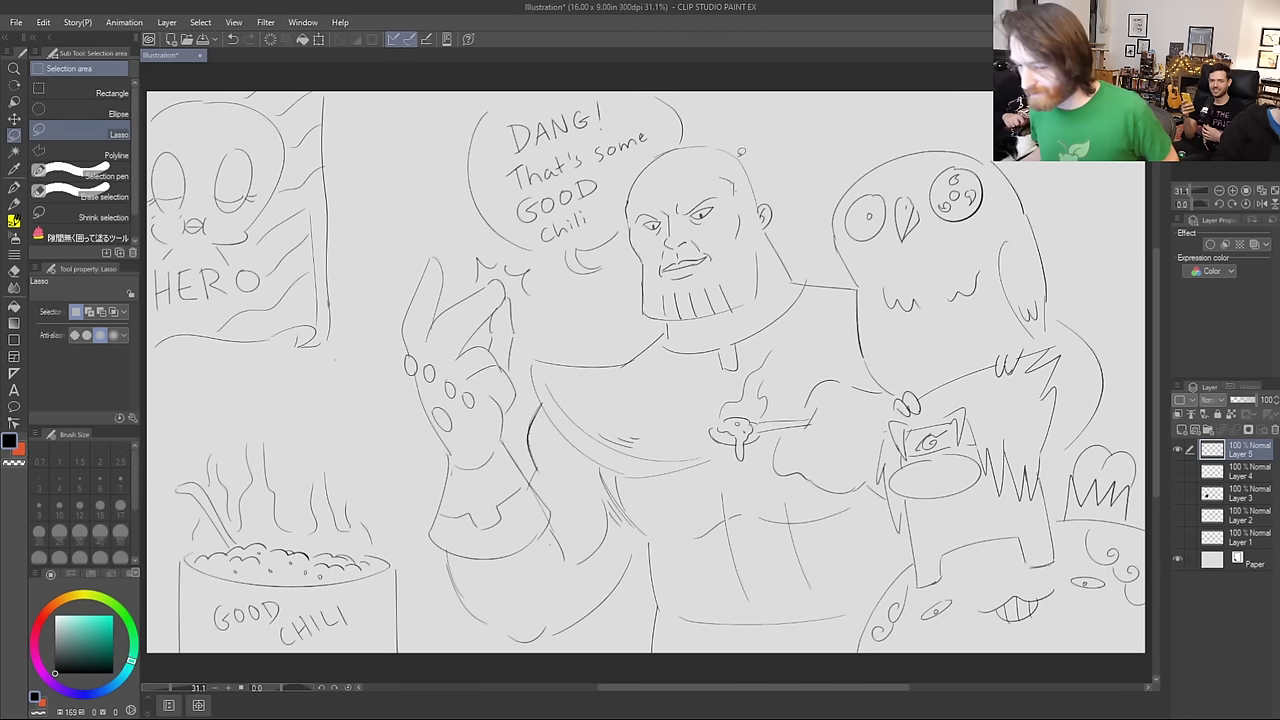
Step: Draw a small curly-haired nurse with a cross on her cap between the chili pot and the gauntlet
left_click(14, 205)
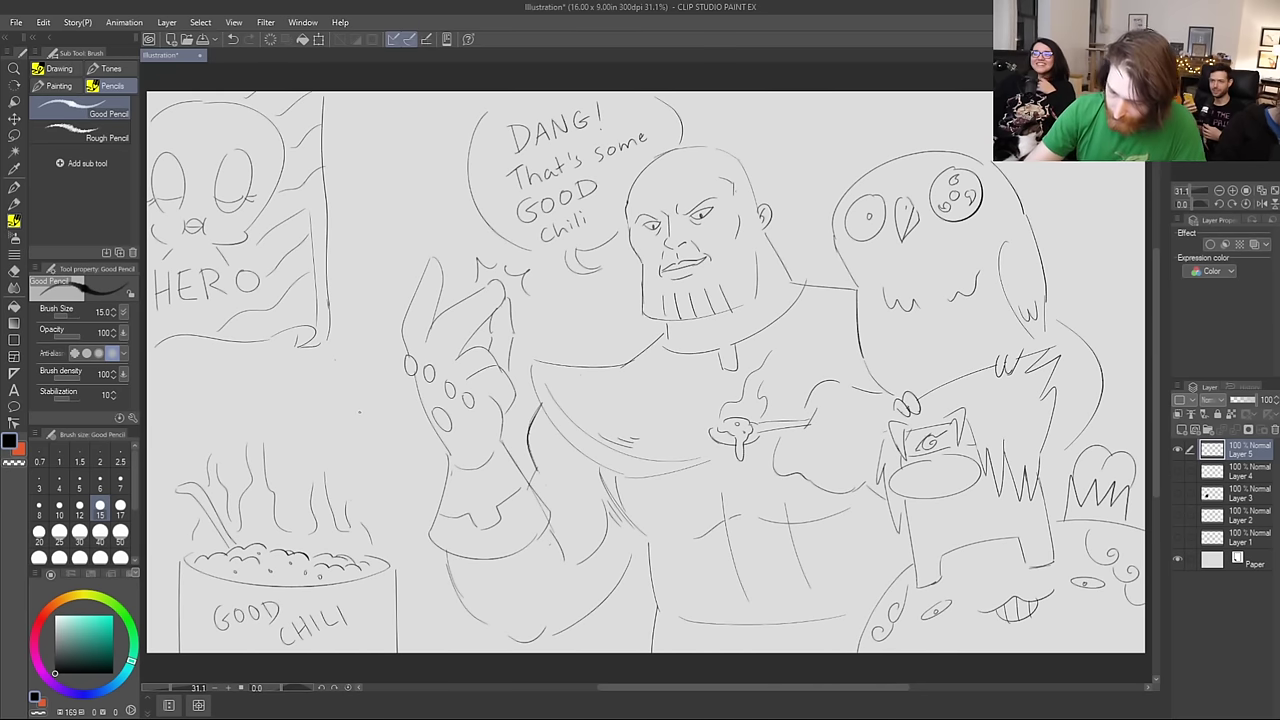
mouse_move(357, 410)
left_mouse_down()
mouse_move(375, 445)
mouse_move(387, 429)
mouse_move(362, 410)
mouse_move(400, 402)
mouse_move(400, 380)
mouse_move(403, 404)
mouse_move(379, 386)
mouse_move(414, 422)
mouse_move(398, 428)
mouse_move(406, 442)
mouse_move(420, 444)
mouse_move(347, 432)
mouse_move(352, 446)
mouse_move(393, 452)
mouse_move(357, 464)
mouse_move(417, 462)
left_mouse_up()
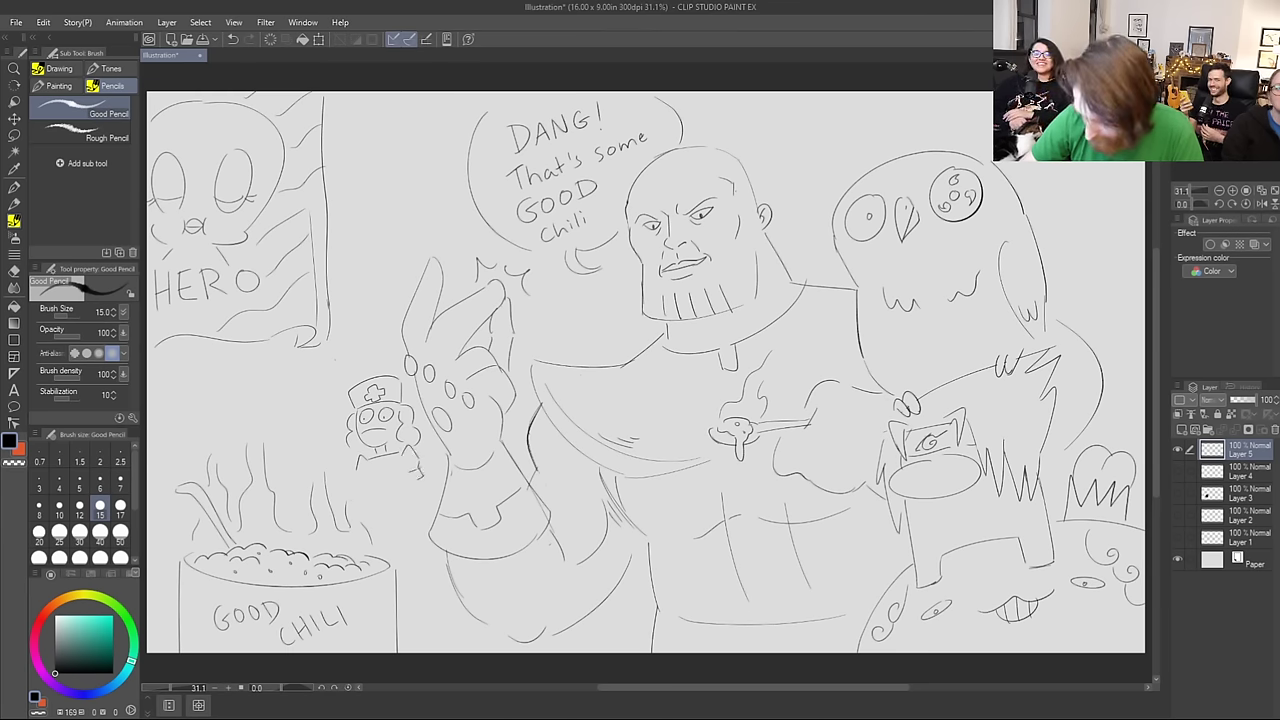
mouse_move(364, 472)
left_mouse_down()
mouse_move(378, 504)
mouse_move(432, 501)
left_mouse_up()
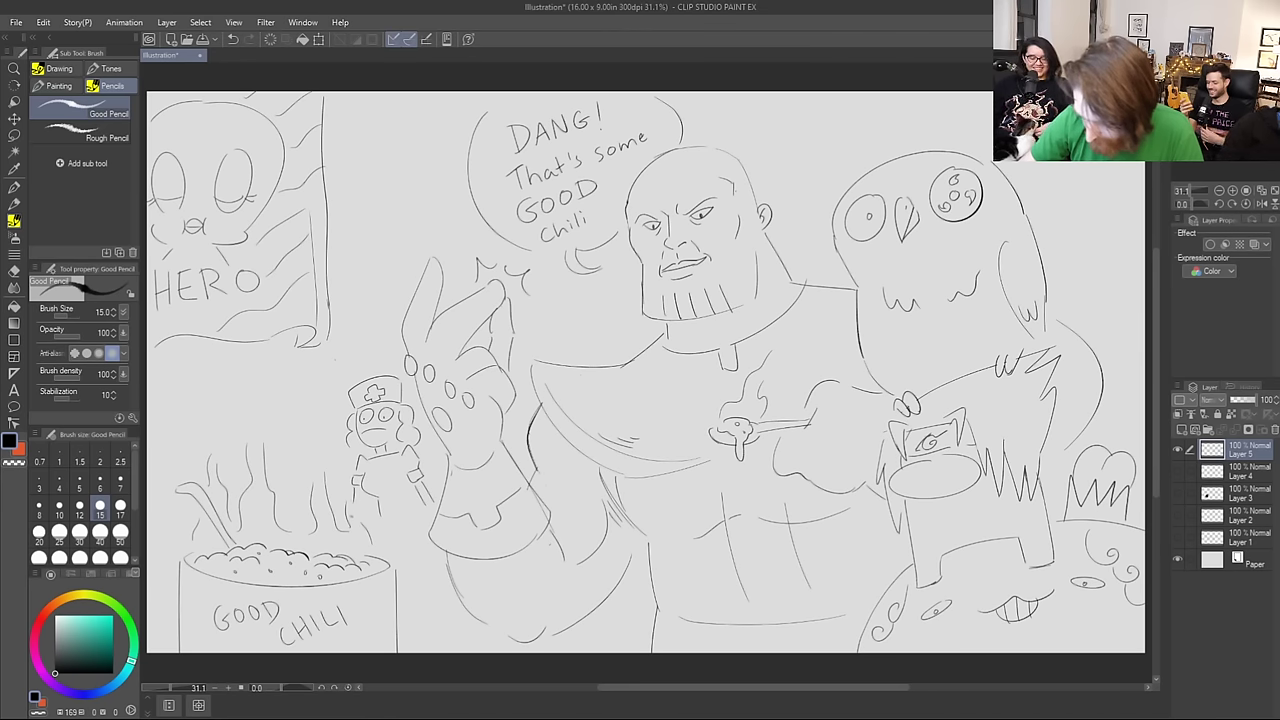
left_click_drag(338, 460, 354, 508)
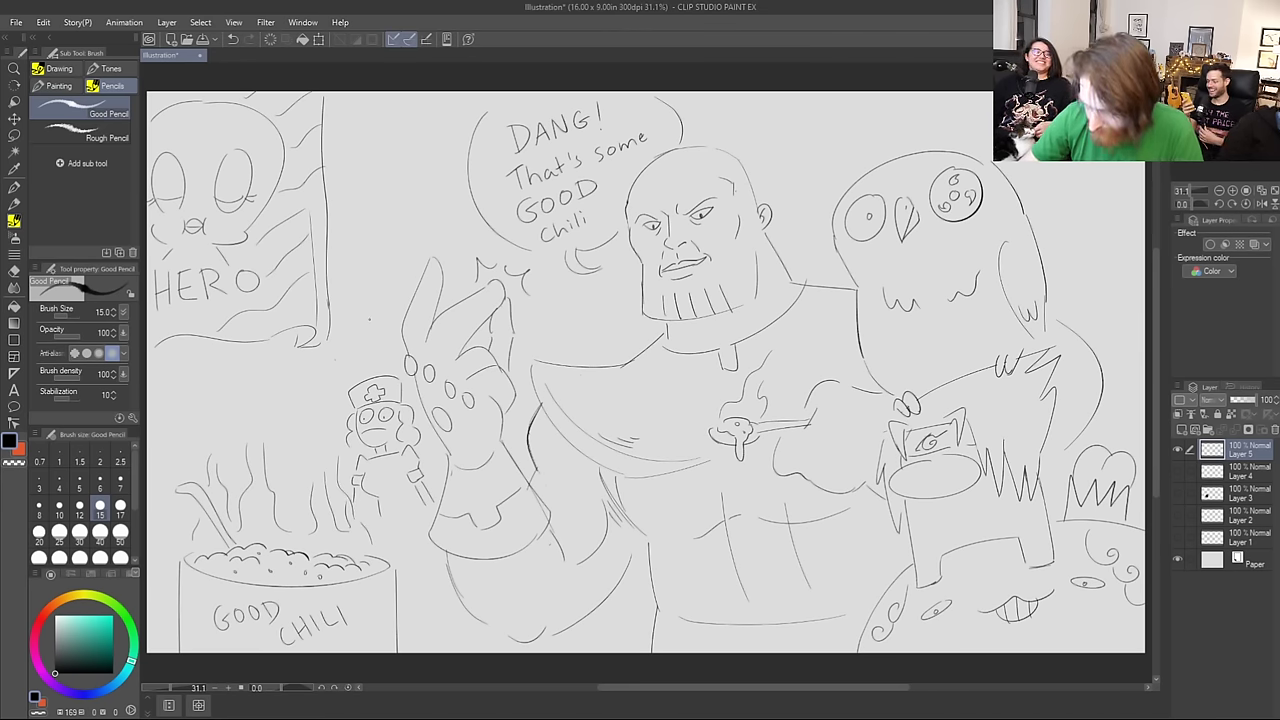
Step: Letter a small "(ASS)" after "GOOD" in the speech bubble
mouse_move(612, 169)
left_mouse_down()
mouse_move(609, 186)
mouse_move(629, 175)
left_mouse_up()
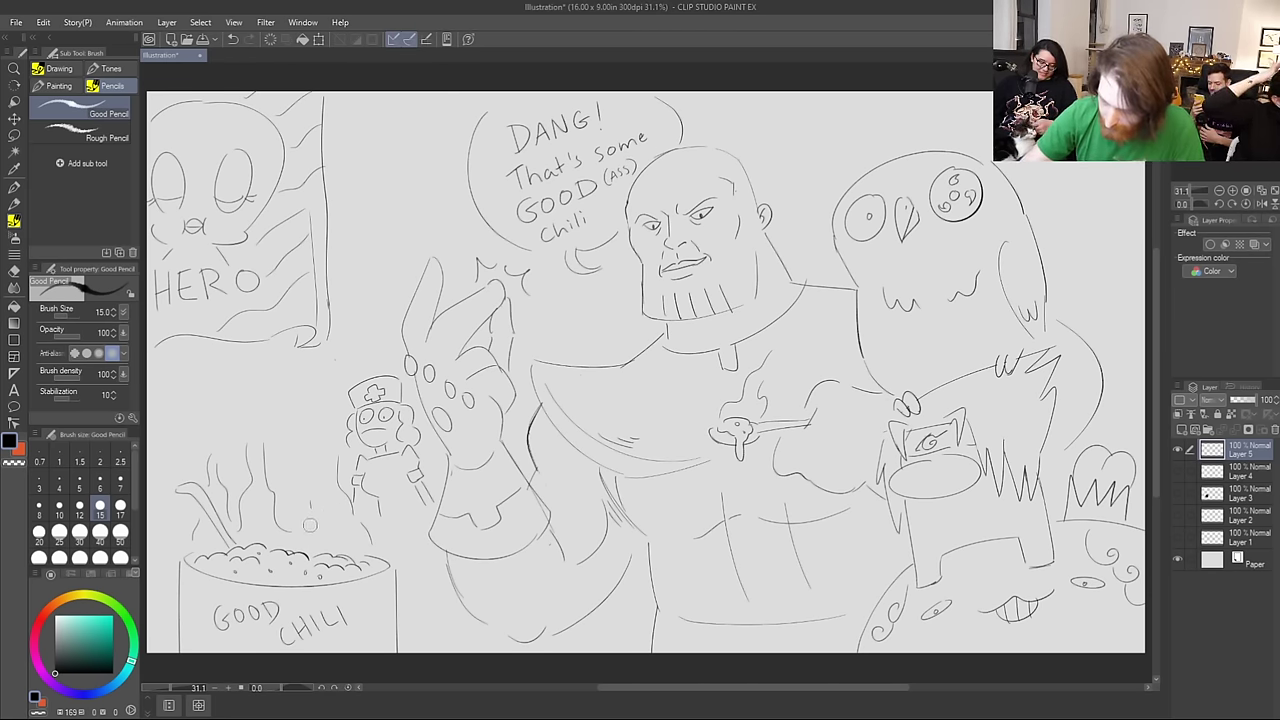
Step: Replace the short steam lines above the chili pot with longer, flowing wisps reaching up toward the poster
mouse_move(290, 526)
left_mouse_down()
mouse_move(292, 420)
mouse_move(320, 478)
left_mouse_up()
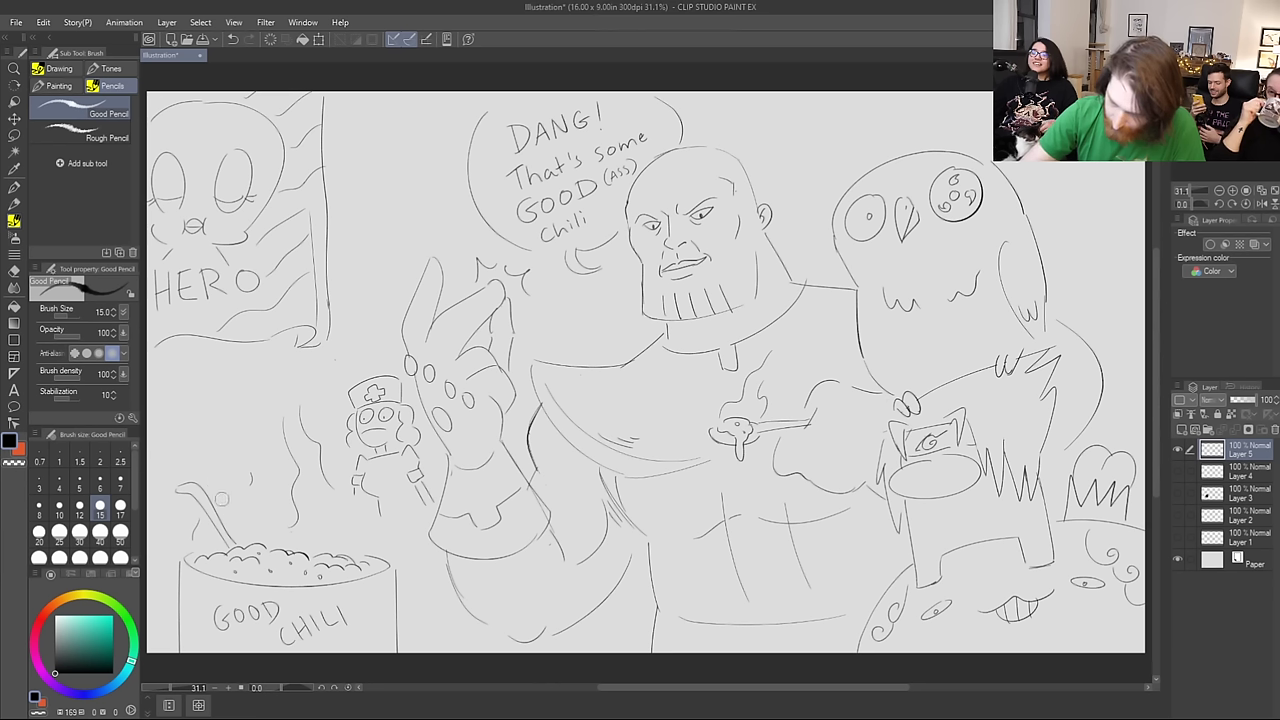
mouse_move(320, 446)
left_mouse_down()
mouse_move(331, 489)
mouse_move(382, 555)
left_mouse_up()
mouse_move(275, 520)
left_mouse_down()
mouse_move(198, 376)
mouse_move(284, 520)
left_mouse_up()
key("ctrl+z")
left_click_drag(205, 405, 203, 467)
key("ctrl+z")
mouse_move(198, 364)
left_mouse_down()
mouse_move(208, 465)
mouse_move(187, 472)
mouse_move(199, 467)
left_mouse_up()
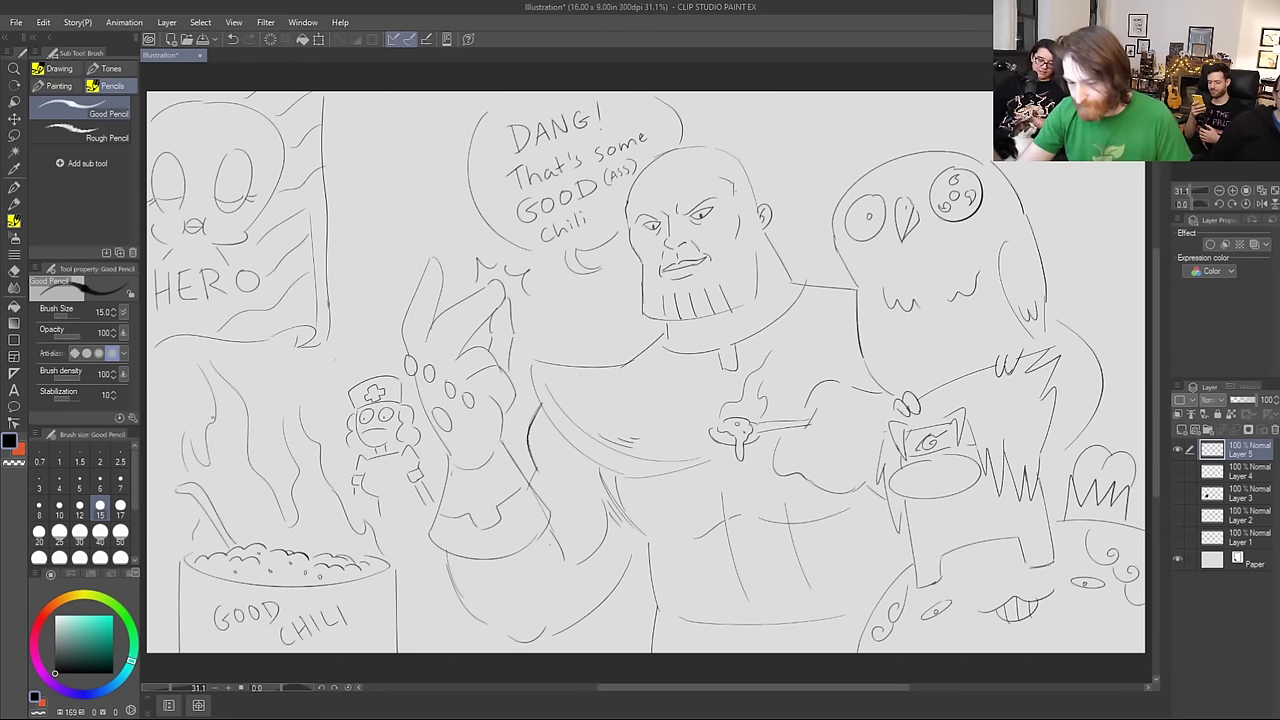
Step: Complete the nurse's arms, skirt and legs and draw a stool with slanted legs beneath her beside the pot
left_click_drag(365, 493, 362, 509)
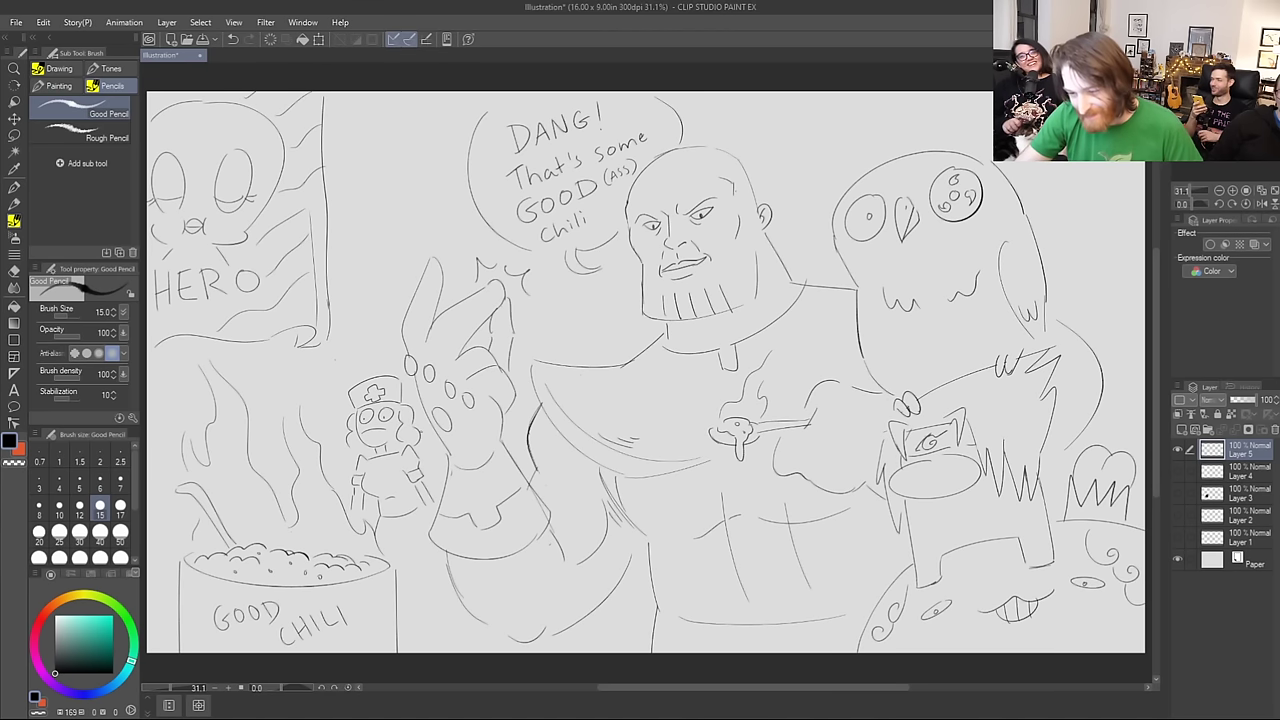
mouse_move(400, 586)
left_mouse_down()
mouse_move(444, 572)
mouse_move(454, 630)
left_mouse_up()
key("ctrl+z")
key("ctrl+z")
left_click_drag(432, 583, 467, 653)
key("ctrl+z")
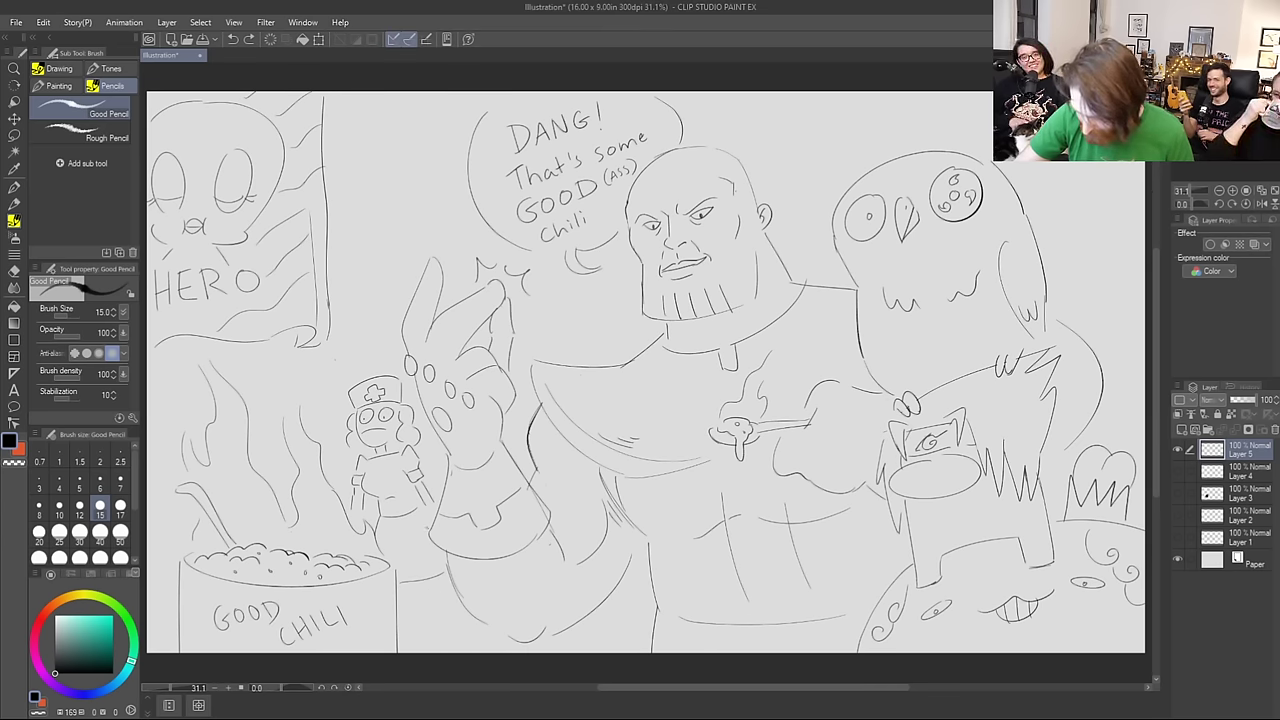
mouse_move(430, 580)
left_mouse_down()
mouse_move(464, 652)
mouse_move(474, 626)
mouse_move(481, 653)
left_mouse_up()
left_click_drag(409, 584, 417, 654)
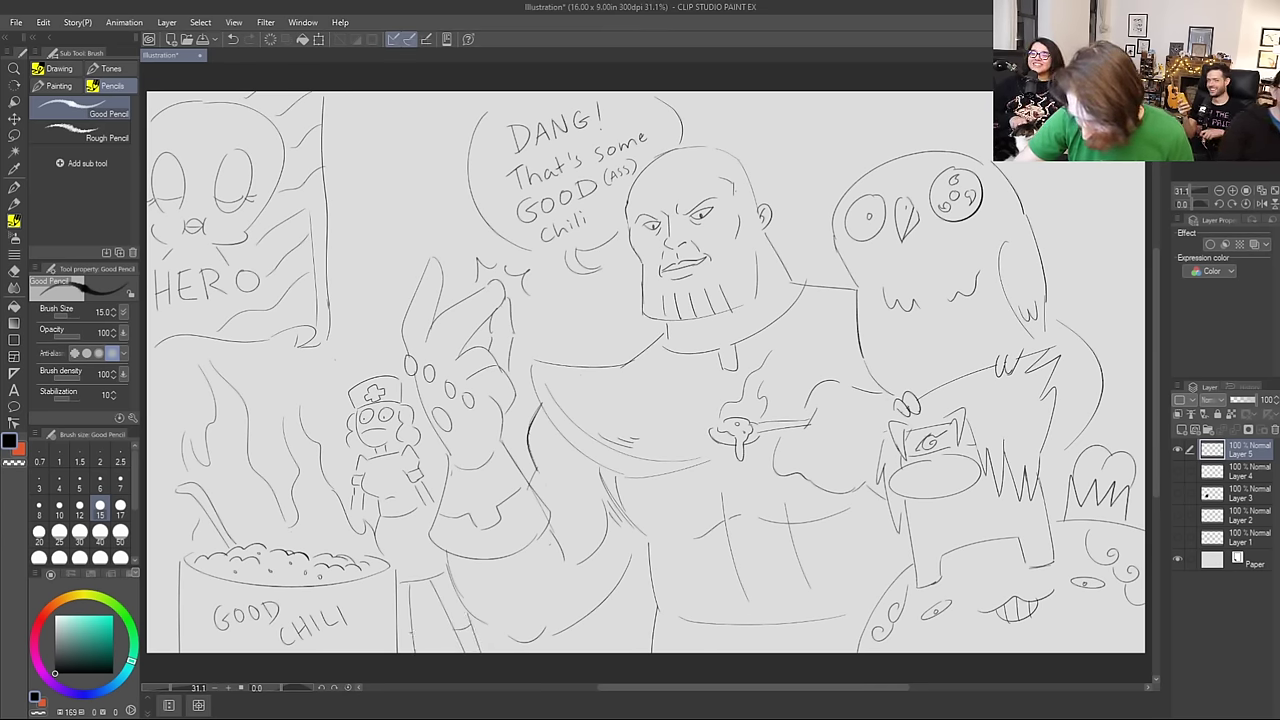
left_click_drag(427, 507, 424, 543)
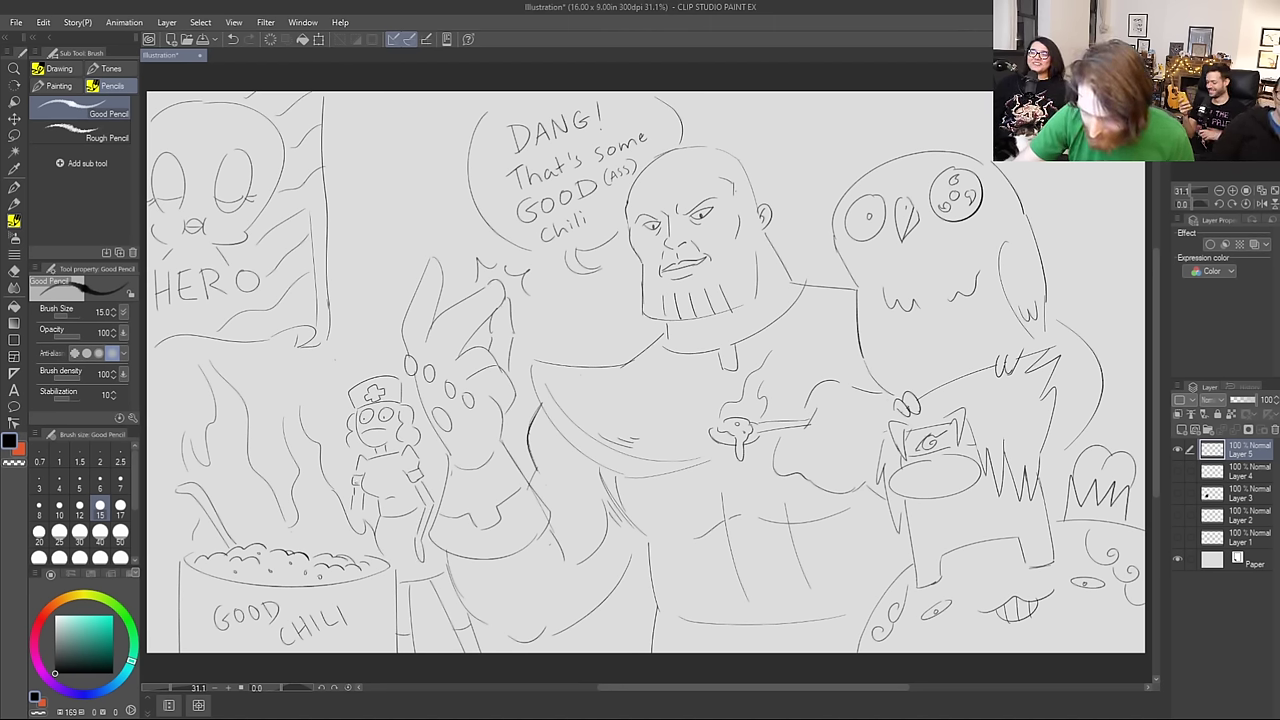
Step: Refine the nurse's legs and hand beside the chili pot with a few small strokes
mouse_move(365, 512)
left_mouse_down()
mouse_move(397, 557)
mouse_move(365, 542)
mouse_move(384, 538)
left_mouse_up()
key("ctrl+z")
left_click_drag(359, 478, 367, 489)
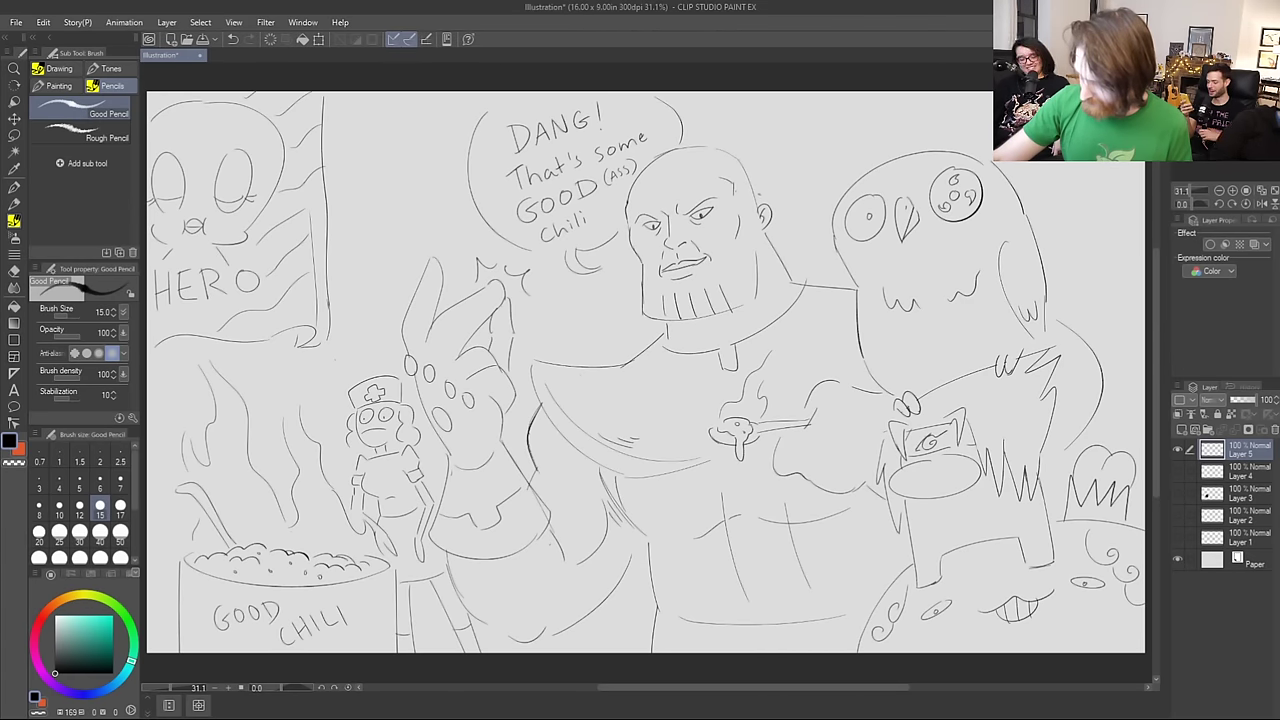
Step: Draw a bag with a jagged open top between the bald figure's head and the owl, and letter "FLOUR" on it
mouse_move(774, 244)
left_mouse_down()
mouse_move(793, 166)
mouse_move(826, 170)
left_mouse_up()
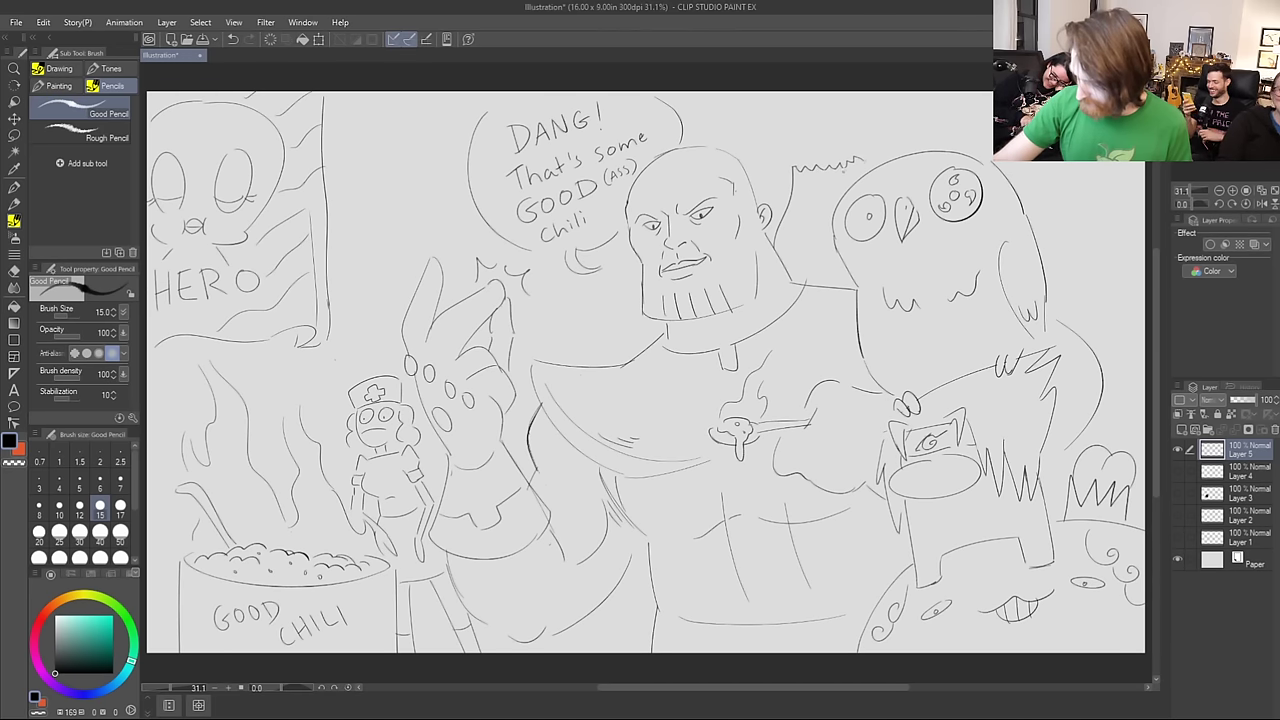
left_click_drag(864, 171, 870, 158)
left_click_drag(827, 264, 831, 284)
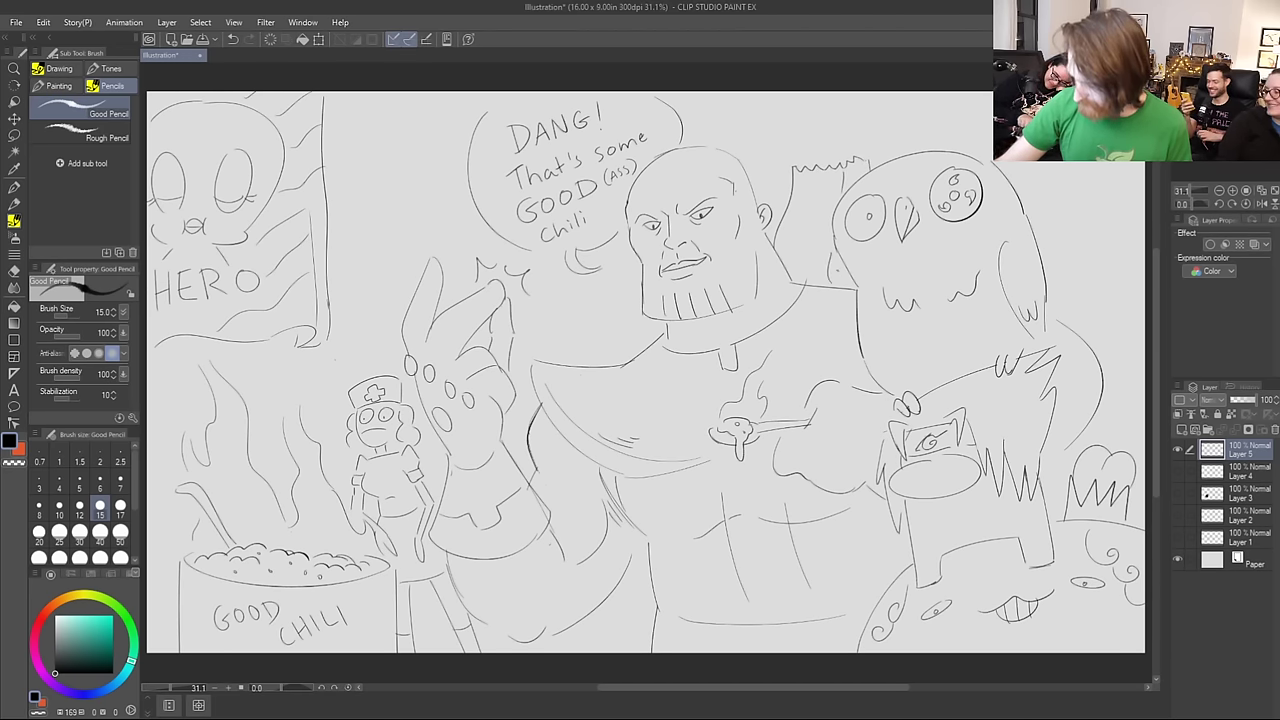
mouse_move(792, 216)
left_mouse_down()
mouse_move(785, 235)
mouse_move(823, 217)
left_mouse_up()
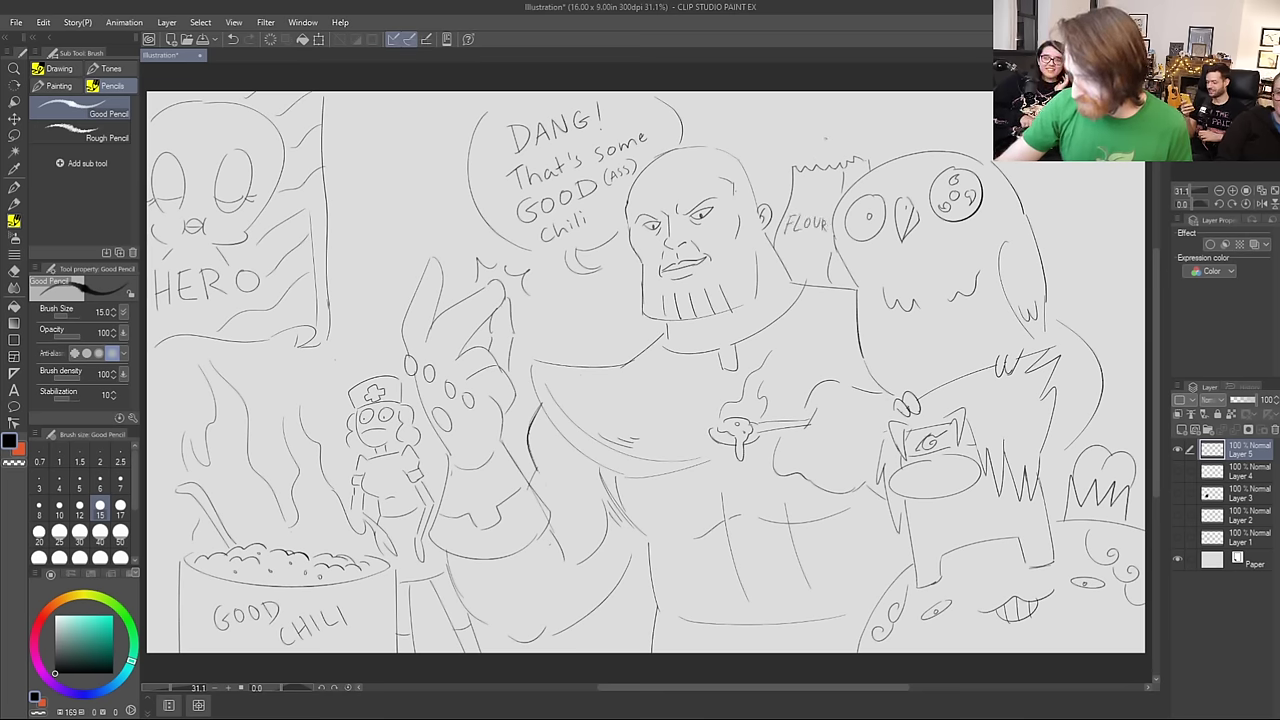
Step: Draw a bumpy heap of flour with specks above the bag's torn edge and outline the bag's rounded bottom over the shoulder
left_click_drag(816, 160, 840, 118)
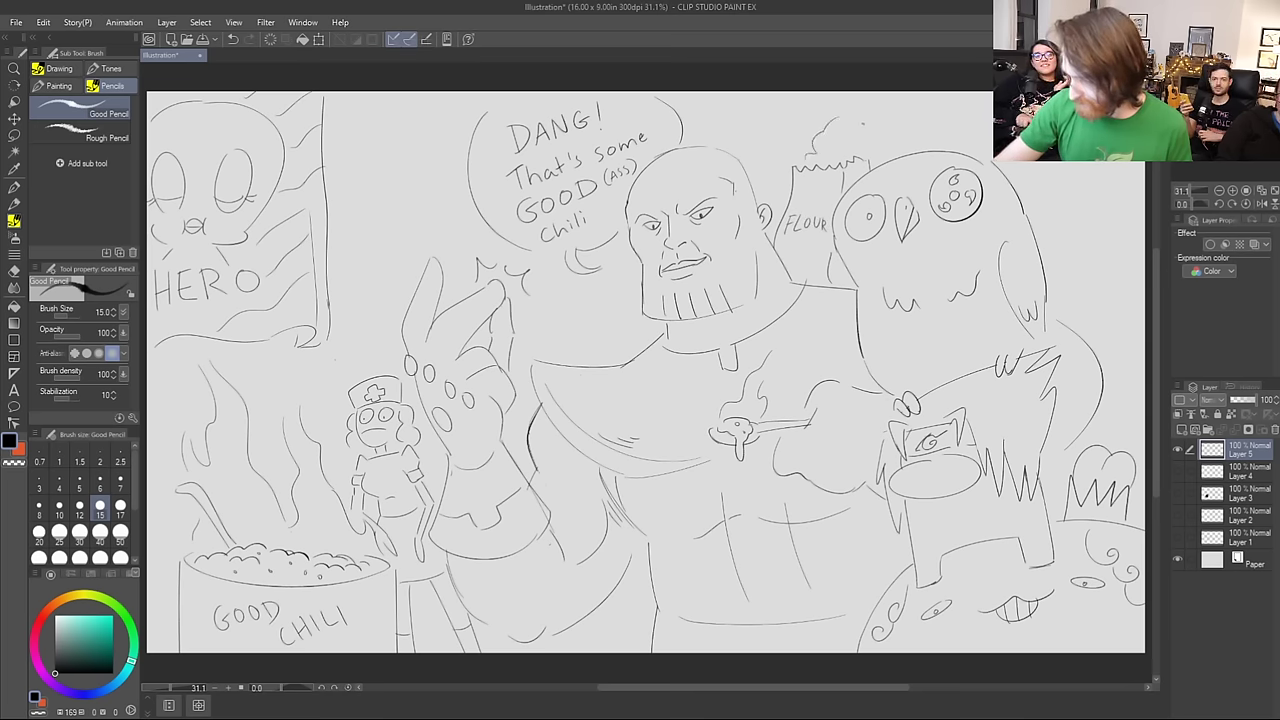
key("ctrl+z")
mouse_move(806, 159)
left_mouse_down()
mouse_move(809, 137)
mouse_move(819, 162)
mouse_move(840, 144)
mouse_move(859, 152)
left_mouse_up()
key("ctrl+z")
key("ctrl+z")
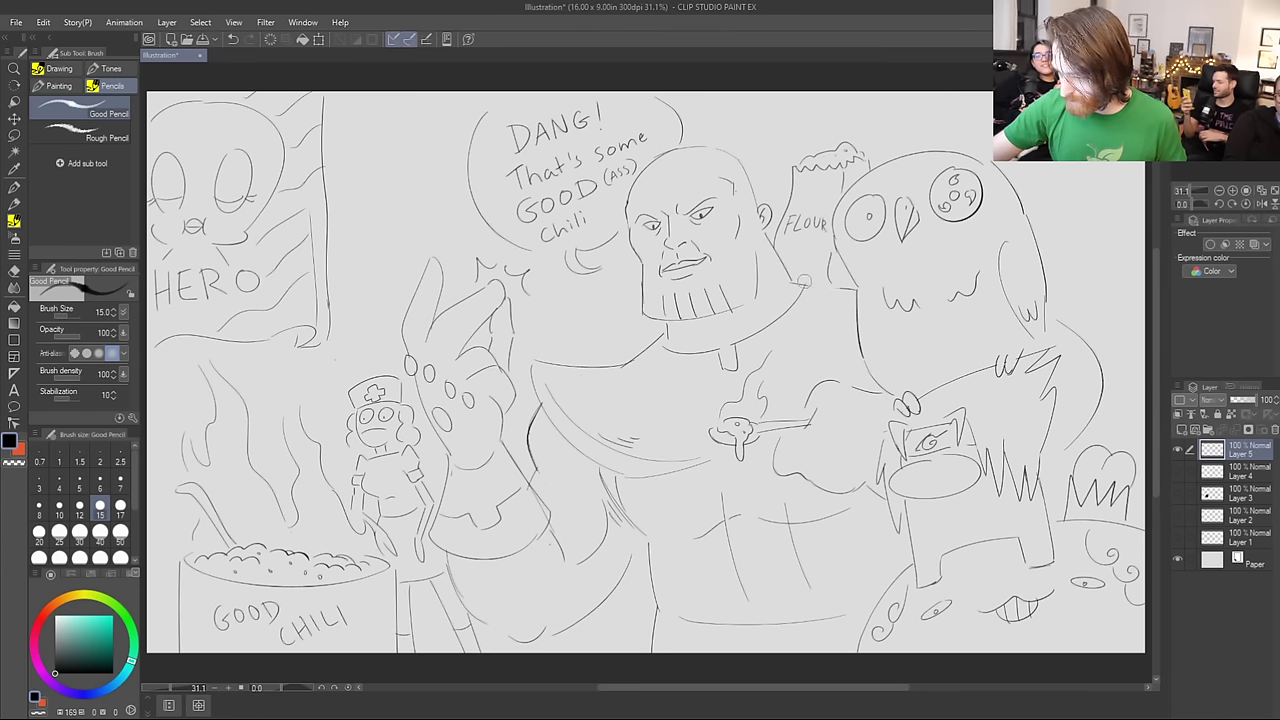
left_click_drag(790, 240, 854, 292)
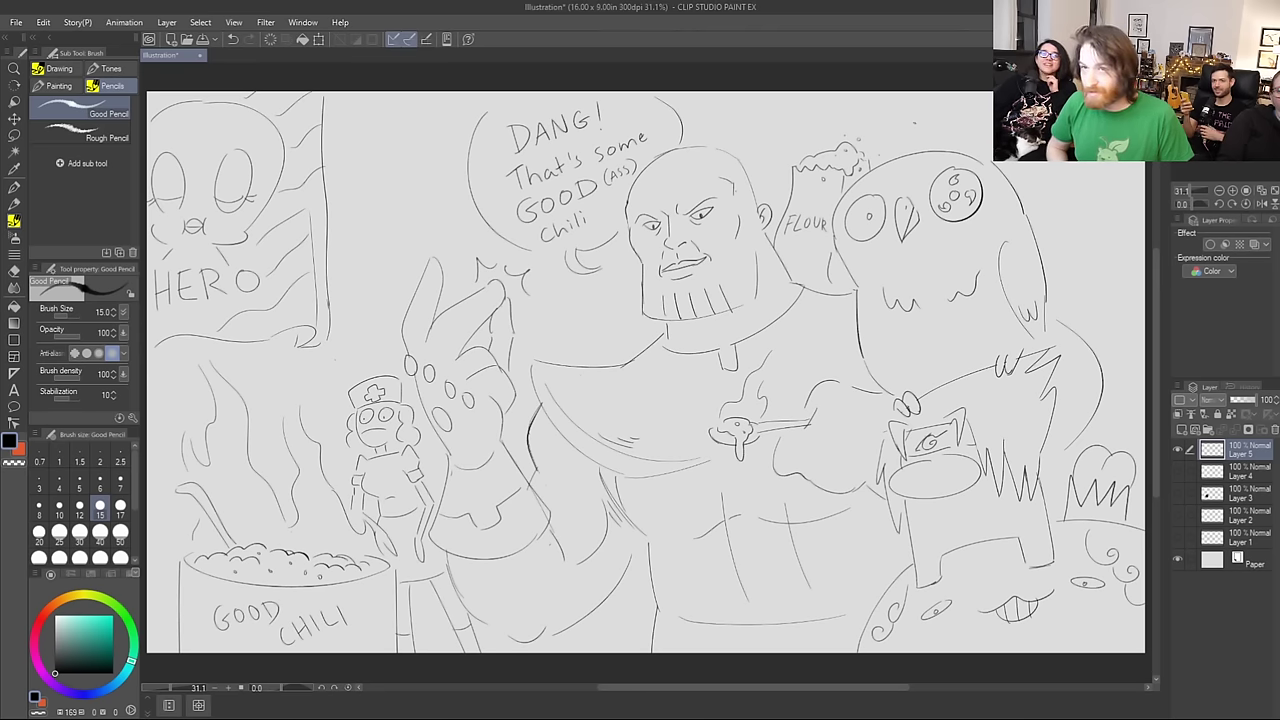
Step: Draw long curved background lines between the poster and speech bubble and across the space above the flour bag and owl
left_click_drag(436, 197, 337, 265)
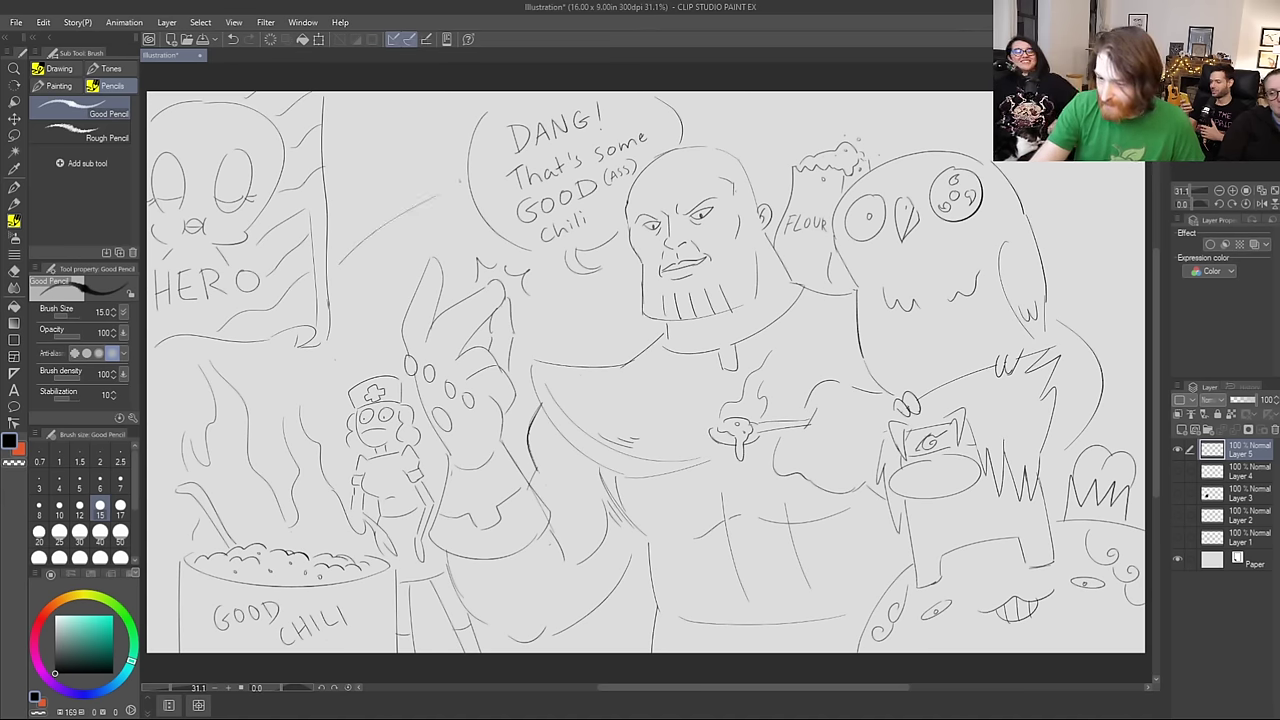
mouse_move(734, 118)
left_mouse_down()
mouse_move(845, 112)
mouse_move(1140, 228)
left_mouse_up()
key("ctrl+z")
mouse_move(733, 118)
left_mouse_down()
mouse_move(900, 102)
mouse_move(1020, 116)
left_mouse_up()
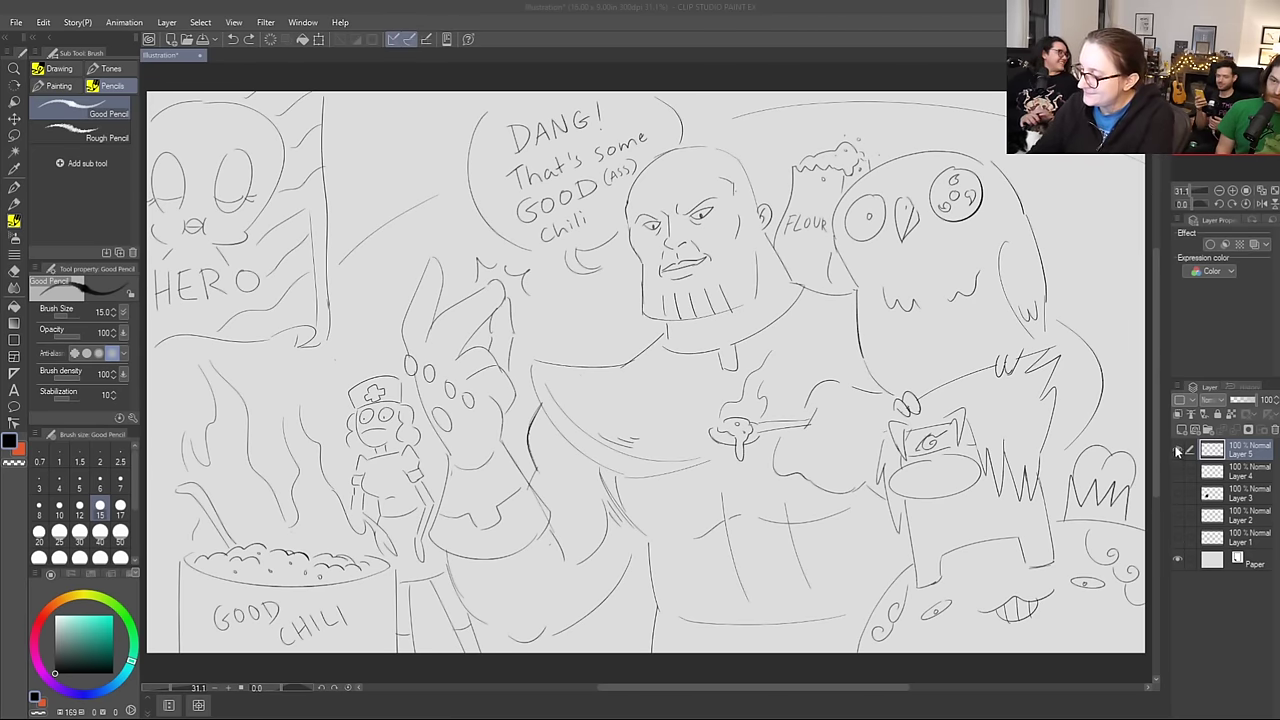
Step: Hide Layer 5, add a new layer above it, and choose the Good Pen from the Drawing brushes at size 15
left_click(1178, 452)
left_click(1182, 430)
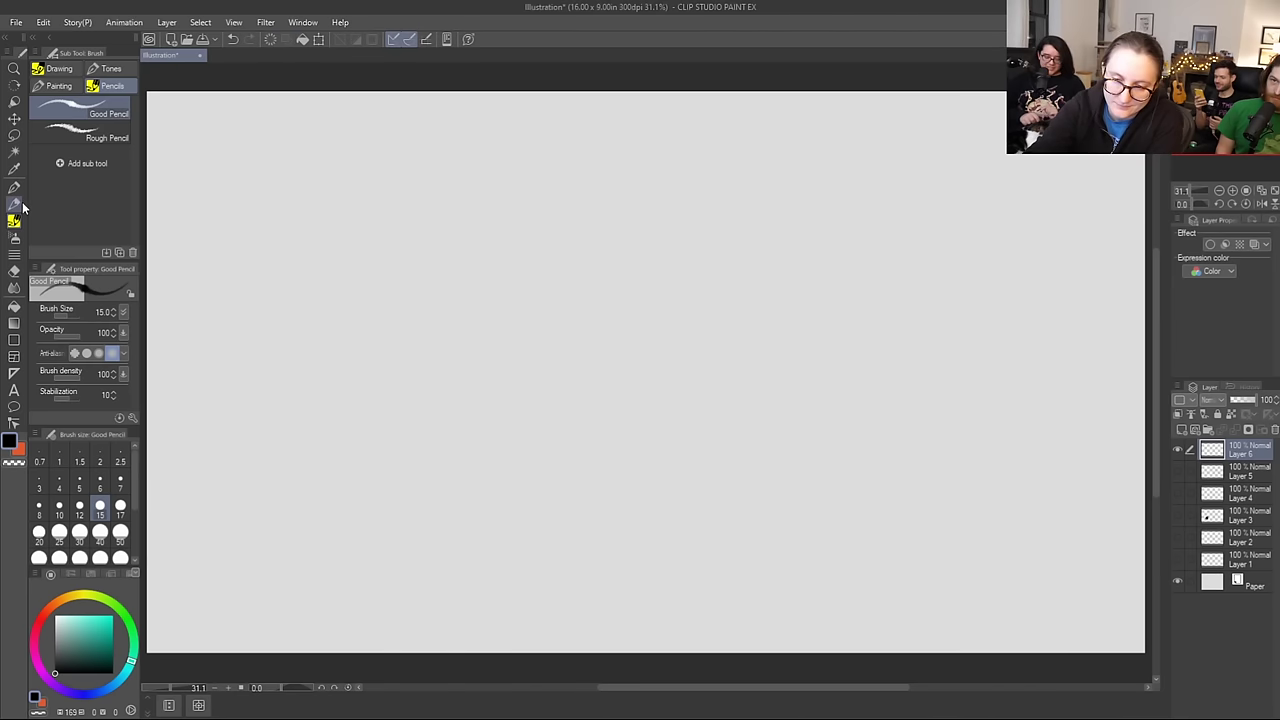
left_click(14, 187)
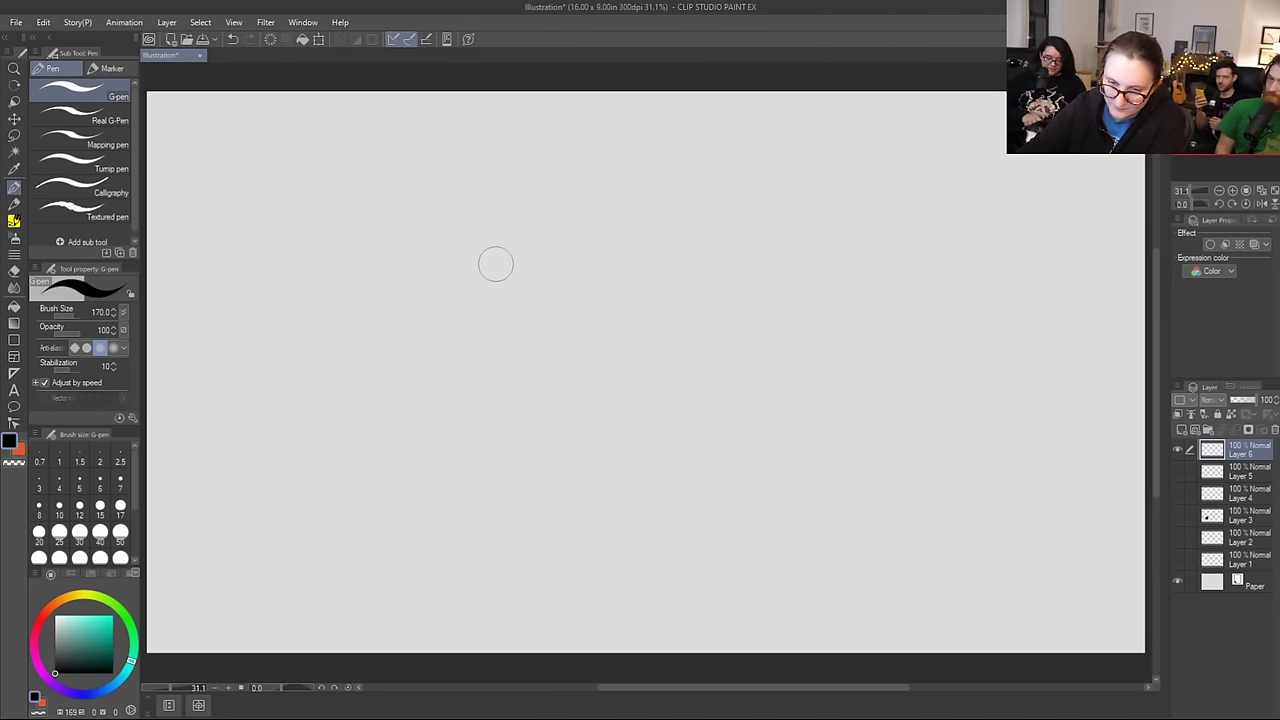
left_click(14, 220)
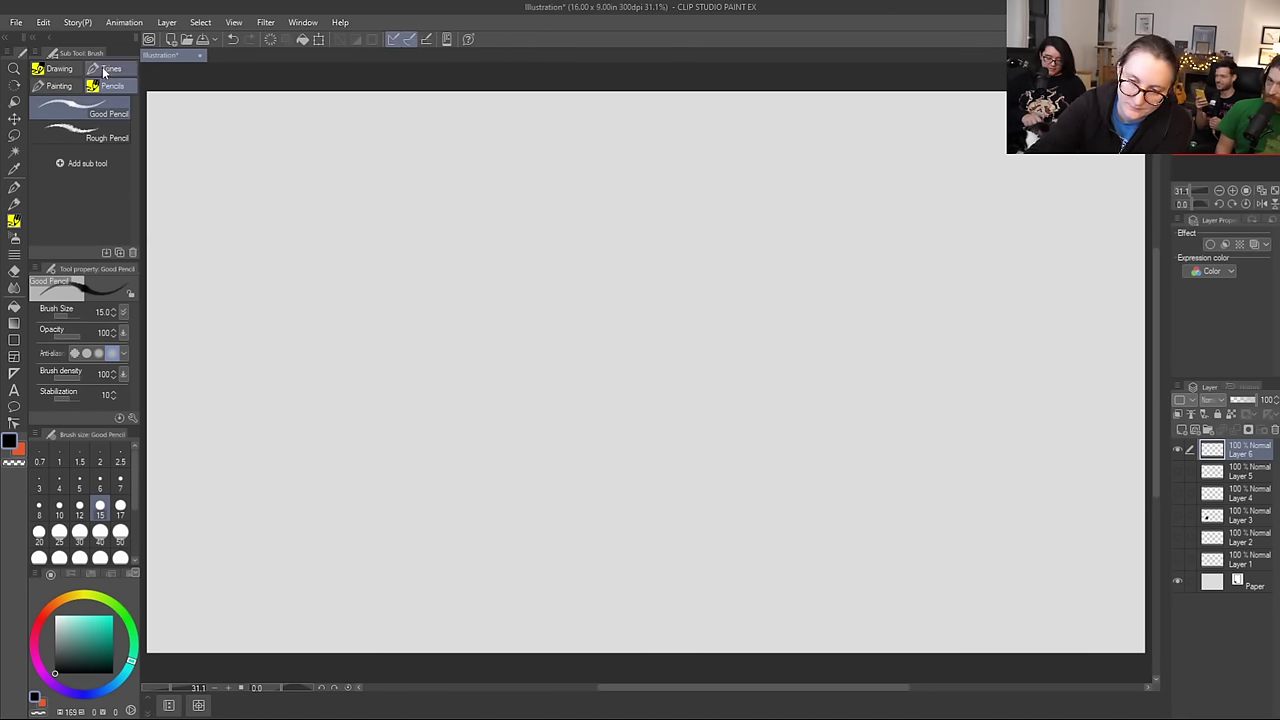
left_click(58, 68)
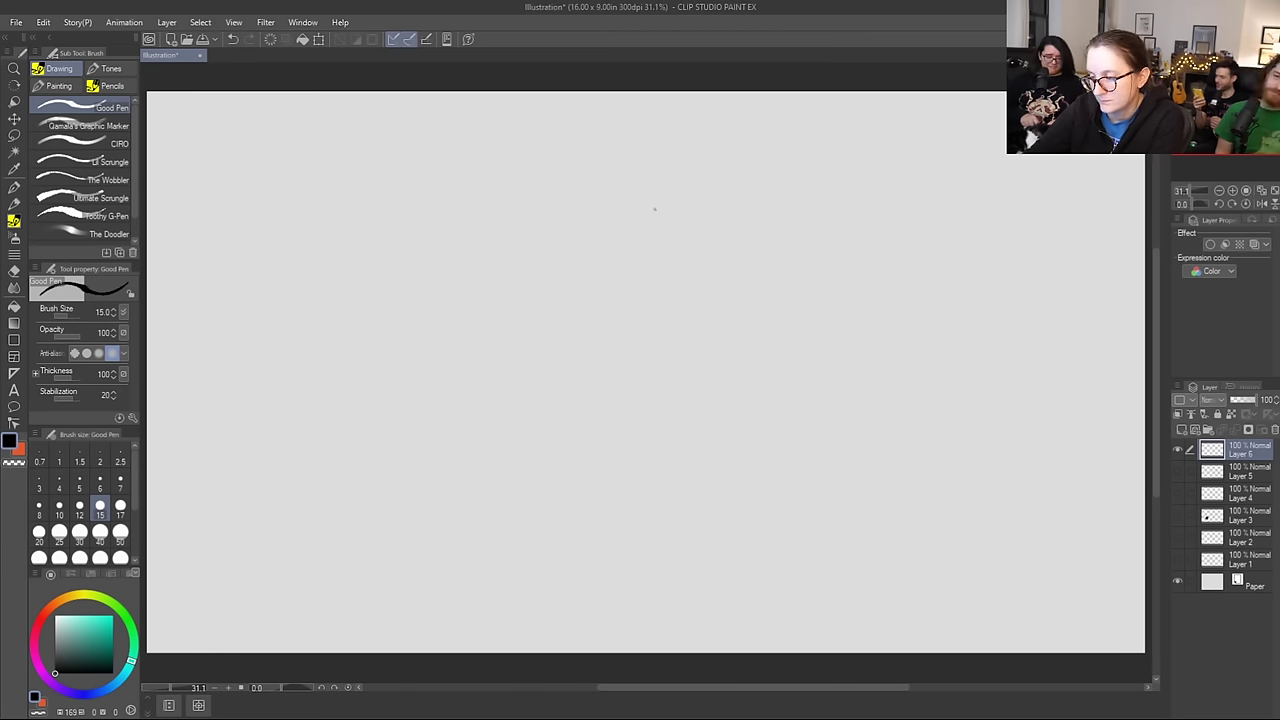
Step: Sketch a construction head near the upper middle of the canvas with overlapping circles, vertical guidelines and an angular jaw
mouse_move(620, 217)
left_mouse_down()
mouse_move(695, 230)
mouse_move(621, 219)
mouse_move(709, 251)
mouse_move(627, 200)
mouse_move(721, 246)
mouse_move(664, 297)
left_mouse_up()
left_click_drag(629, 222, 641, 292)
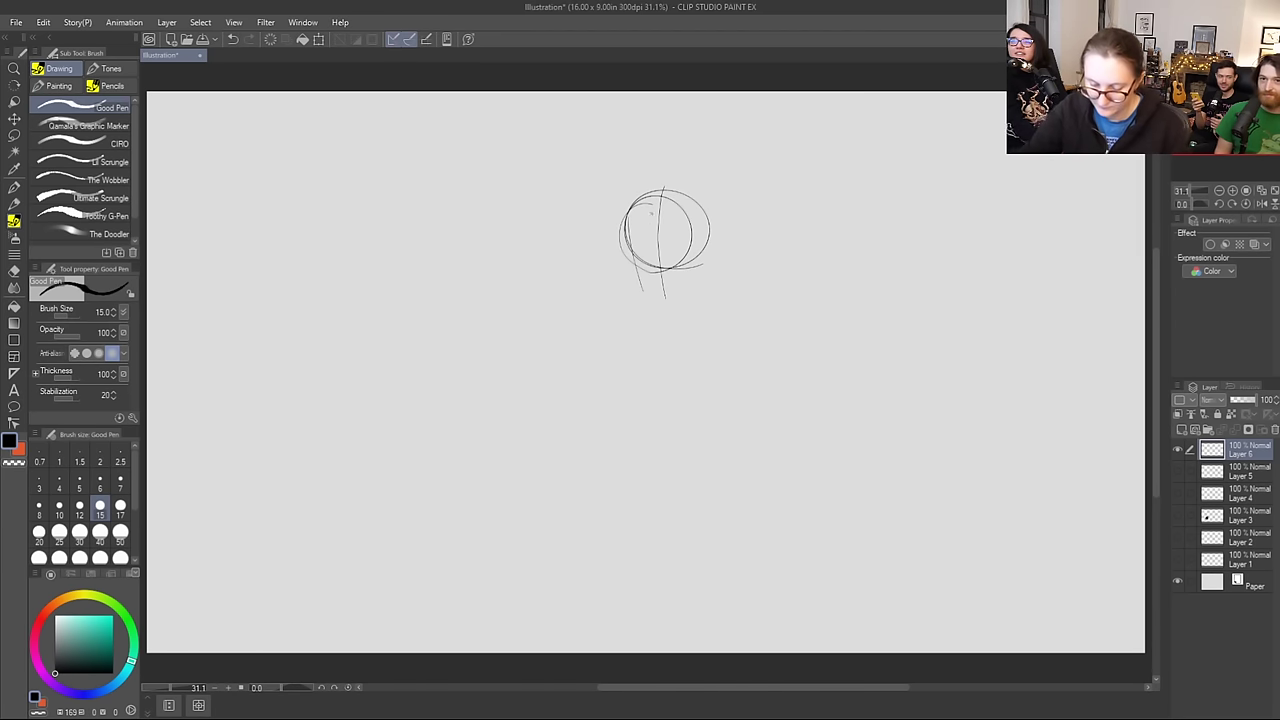
left_click_drag(648, 201, 644, 298)
left_click_drag(650, 244, 647, 302)
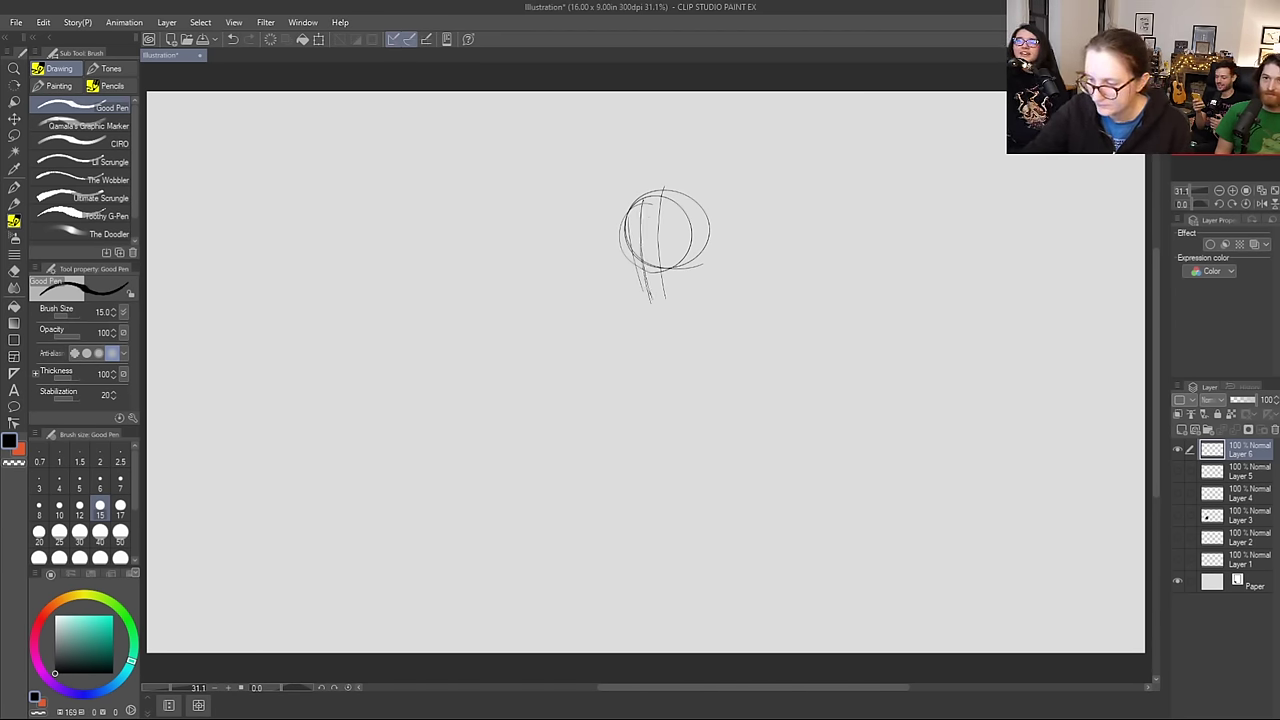
mouse_move(698, 237)
left_mouse_down()
mouse_move(696, 267)
mouse_move(657, 294)
left_mouse_up()
mouse_move(696, 261)
left_mouse_down()
mouse_move(651, 300)
mouse_move(642, 292)
left_mouse_up()
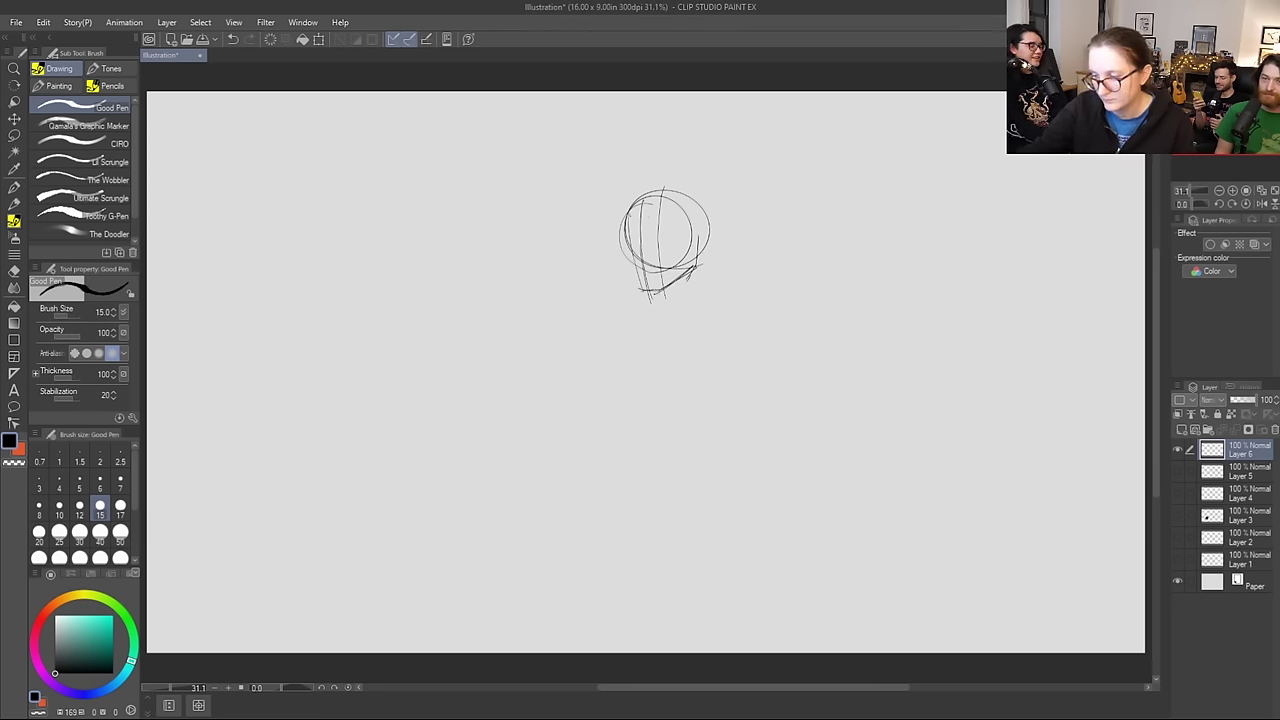
left_click_drag(628, 238, 626, 286)
left_click_drag(624, 212, 624, 246)
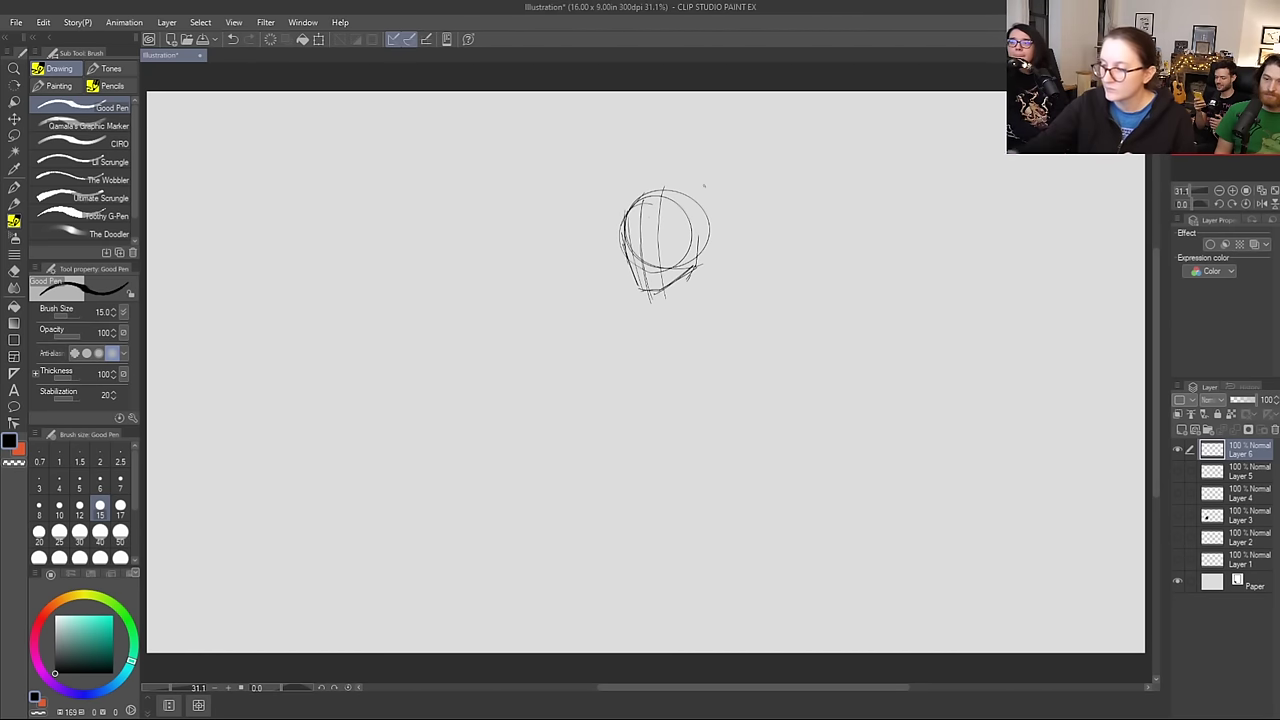
Step: Sketch the neck, sloping shoulder and bent arm with a hand reaching down in front of the body
mouse_move(710, 242)
left_mouse_down()
mouse_move(712, 288)
mouse_move(756, 312)
mouse_move(762, 356)
left_mouse_up()
left_click_drag(752, 302, 768, 382)
mouse_move(758, 311)
left_mouse_down()
mouse_move(718, 345)
mouse_move(778, 334)
mouse_move(806, 422)
left_mouse_up()
mouse_move(718, 342)
left_mouse_down()
mouse_move(764, 420)
mouse_move(714, 440)
mouse_move(663, 509)
mouse_move(686, 523)
mouse_move(731, 510)
mouse_move(810, 432)
left_mouse_up()
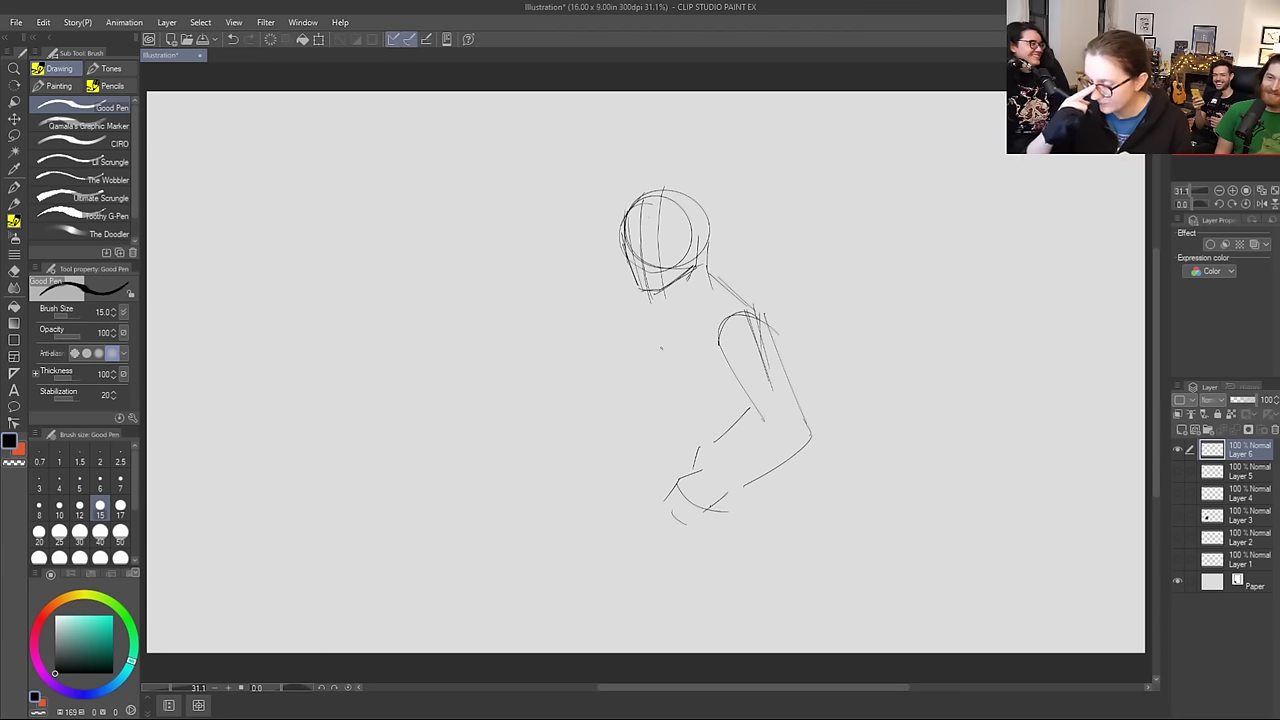
Step: Sketch the figure's opposite shoulder, raised knee and the torso lines running down to the bent arm
mouse_move(636, 276)
left_mouse_down()
mouse_move(580, 288)
mouse_move(598, 284)
left_mouse_up()
mouse_move(532, 334)
left_mouse_down()
mouse_move(531, 378)
mouse_move(604, 367)
left_mouse_up()
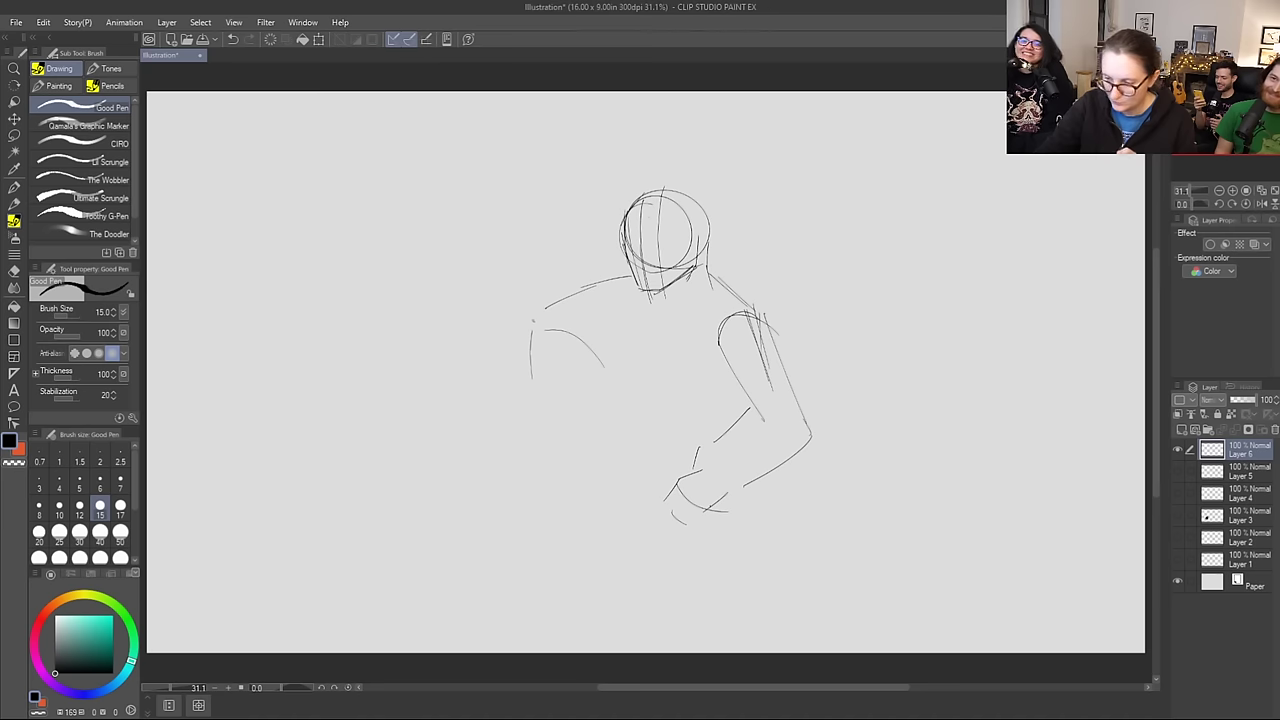
mouse_move(478, 317)
left_mouse_down()
mouse_move(535, 315)
mouse_move(508, 414)
left_mouse_up()
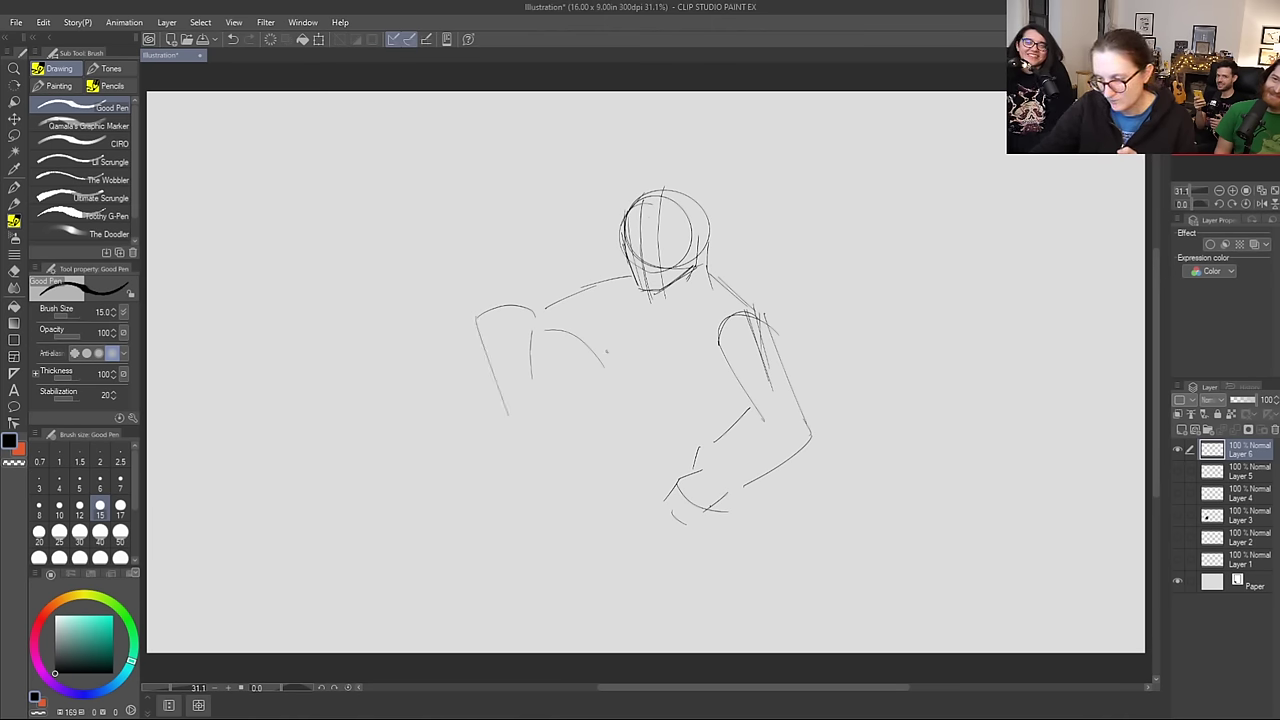
left_click_drag(606, 355, 648, 394)
mouse_move(619, 327)
left_mouse_down()
mouse_move(668, 430)
mouse_move(712, 437)
left_mouse_up()
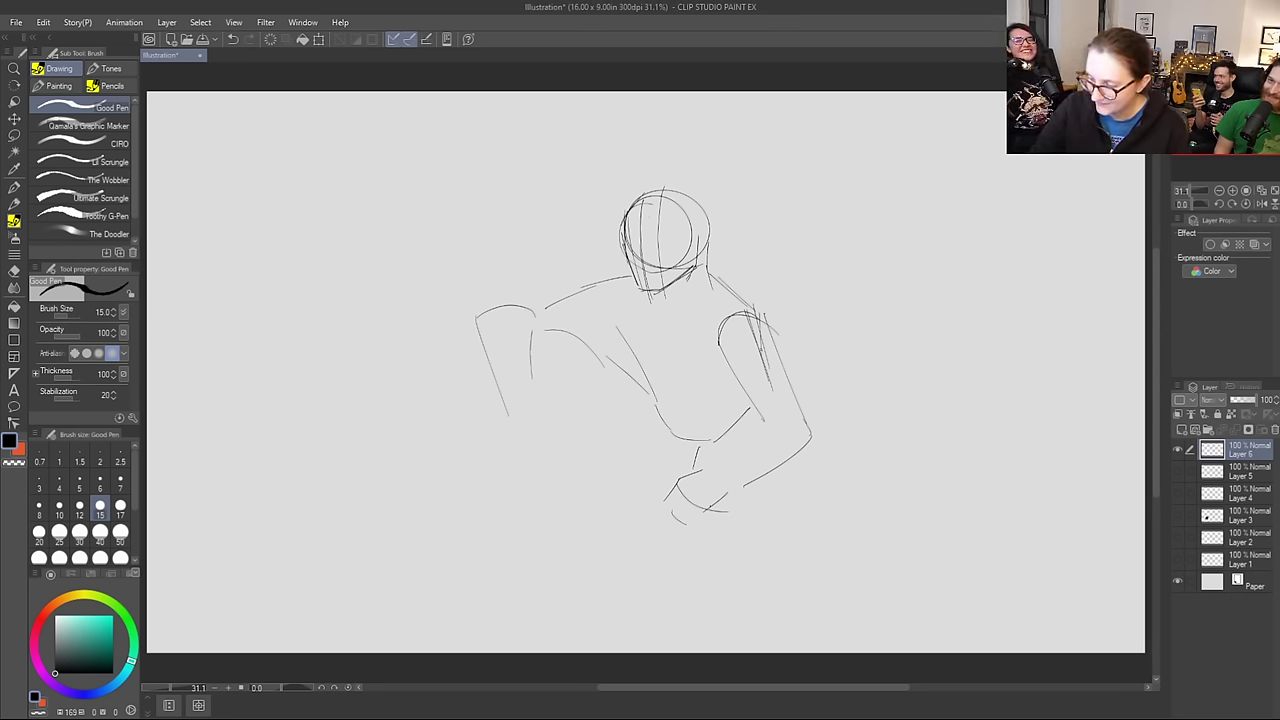
left_click_drag(757, 348, 773, 415)
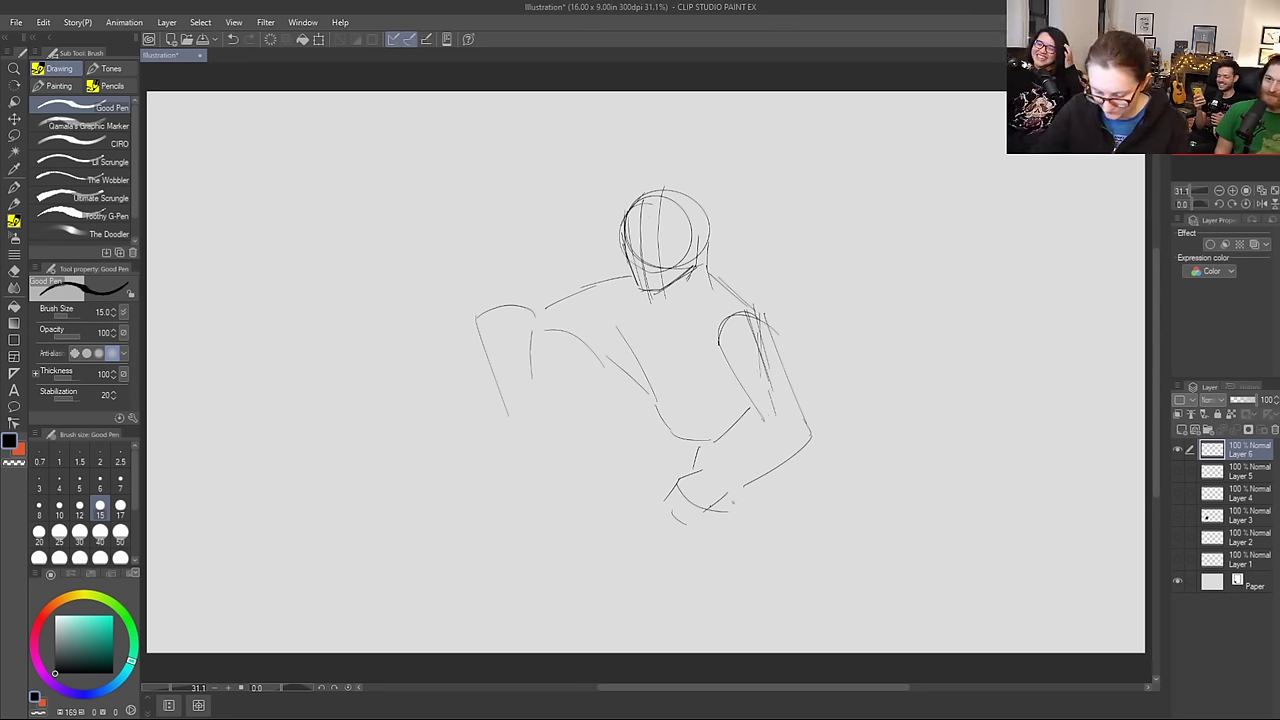
Step: Sketch the thigh's underside and the rounded forms with a flat base below the figure's hand
left_click_drag(606, 421, 634, 462)
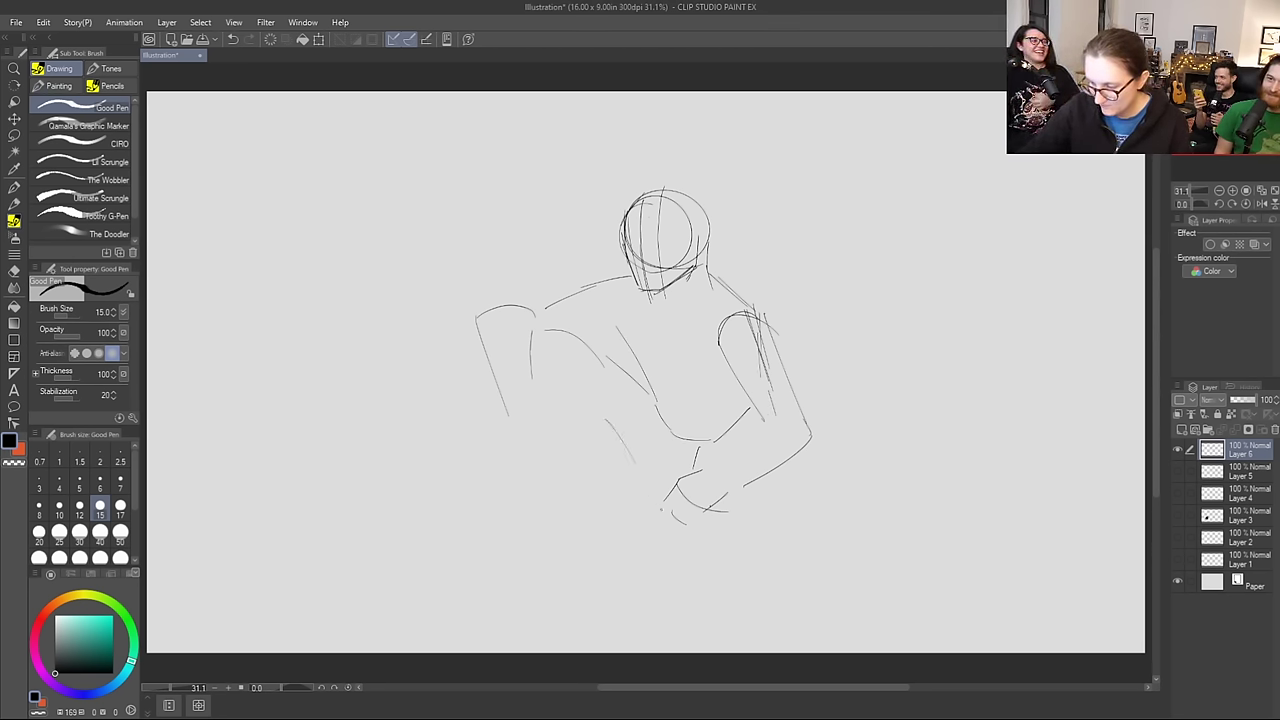
left_click_drag(671, 538, 700, 551)
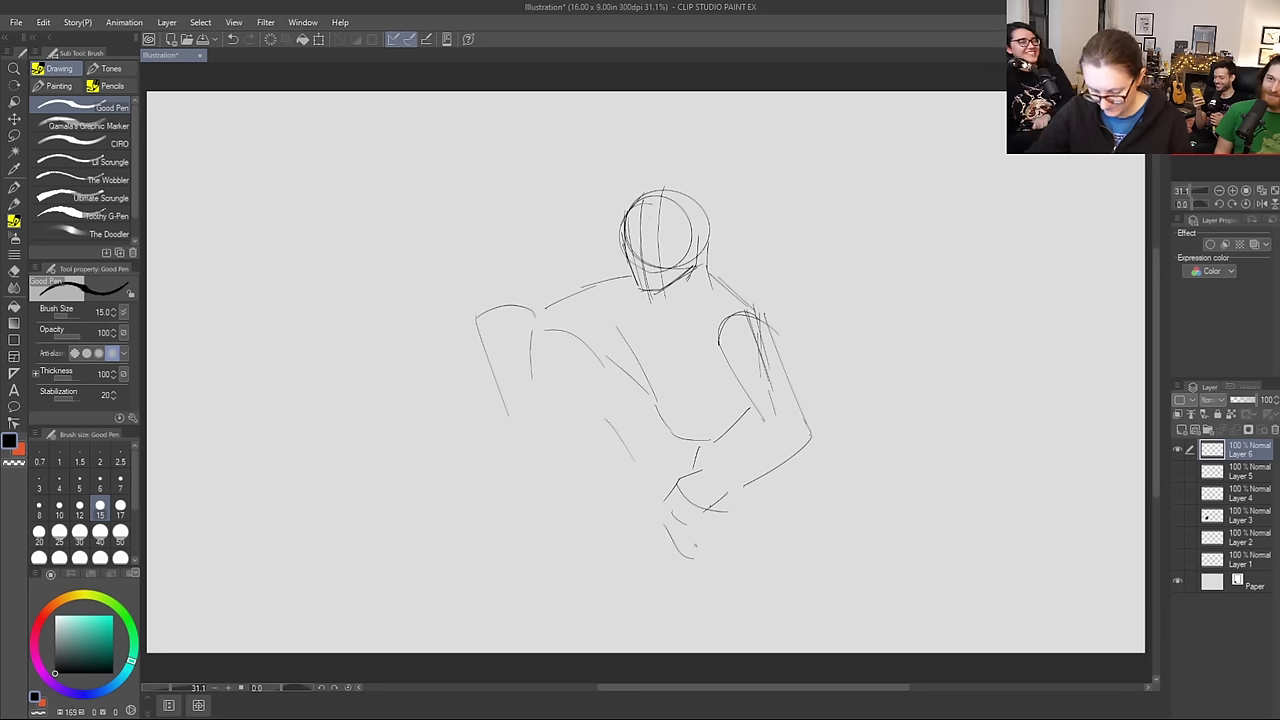
mouse_move(745, 500)
left_mouse_down()
mouse_move(731, 559)
mouse_move(700, 566)
left_mouse_up()
mouse_move(654, 514)
left_mouse_down()
mouse_move(651, 570)
mouse_move(707, 584)
mouse_move(650, 588)
mouse_move(713, 592)
left_mouse_up()
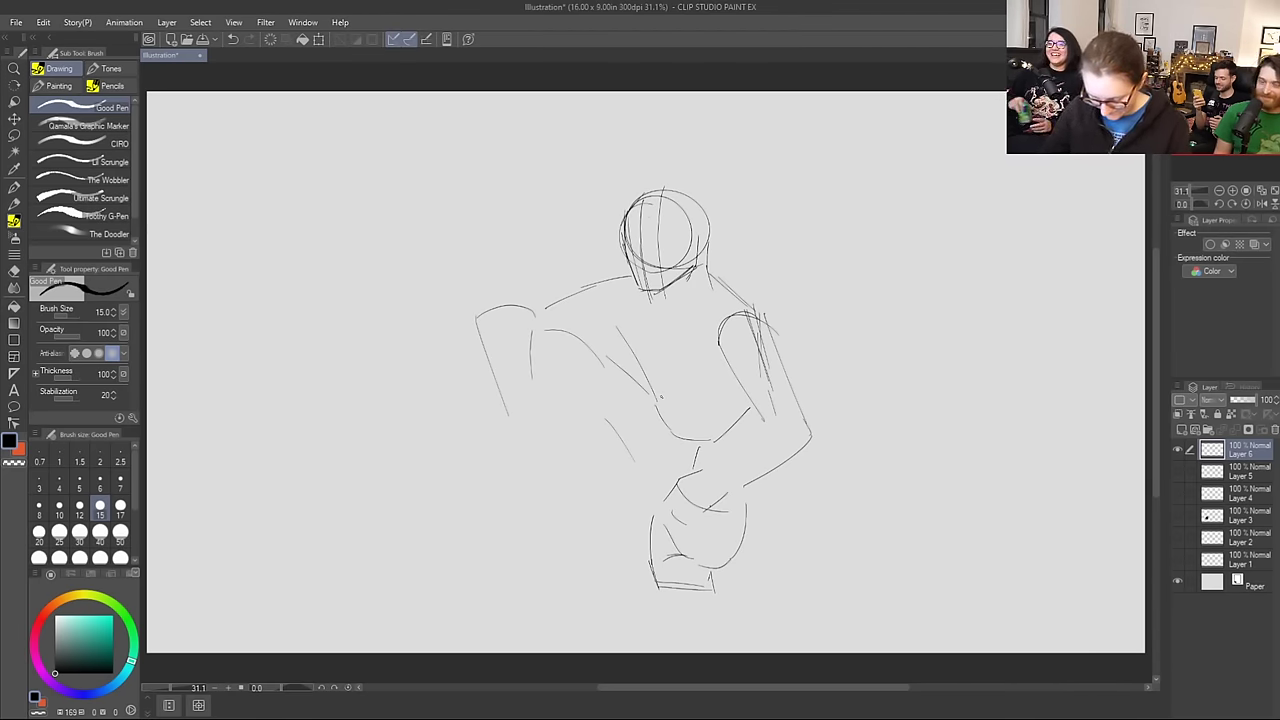
Step: Lasso the whole figure sketch, delete it, clear the selection and return to the Good Pen
key("m")
mouse_move(622, 156)
left_mouse_down()
mouse_move(749, 594)
mouse_move(592, 183)
left_mouse_up()
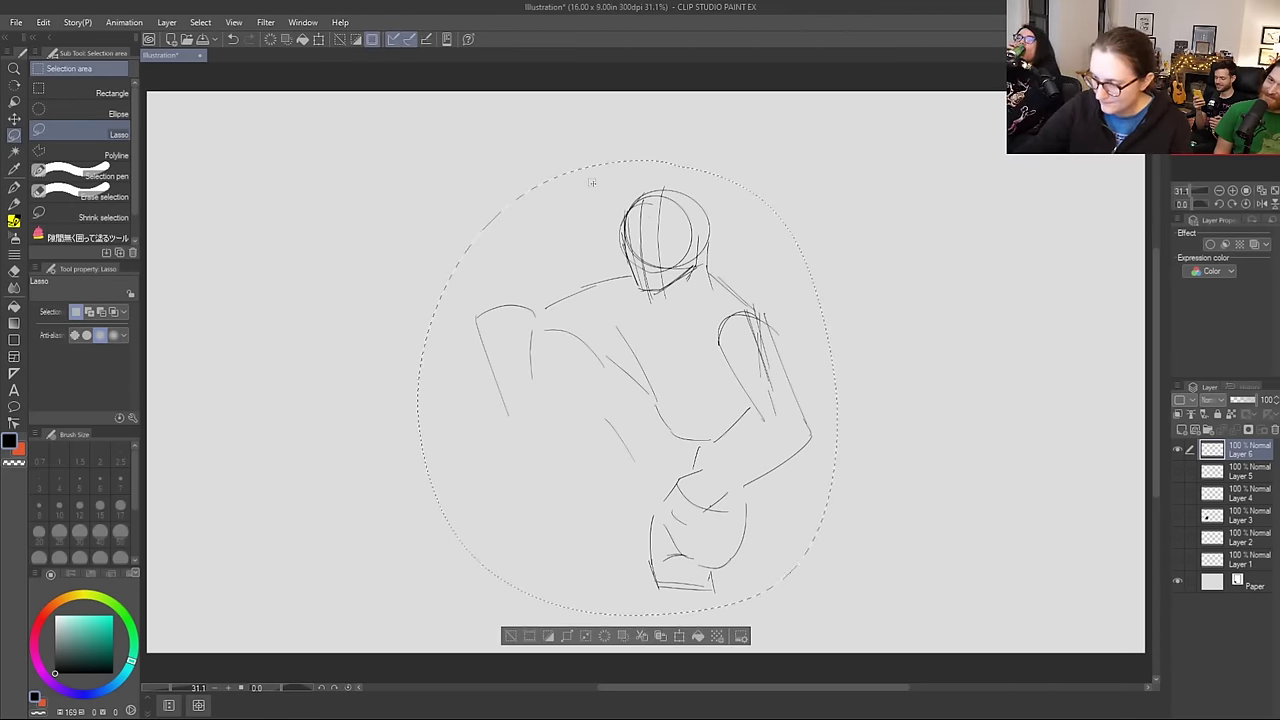
key("Delete")
key("ctrl+d")
key("p")
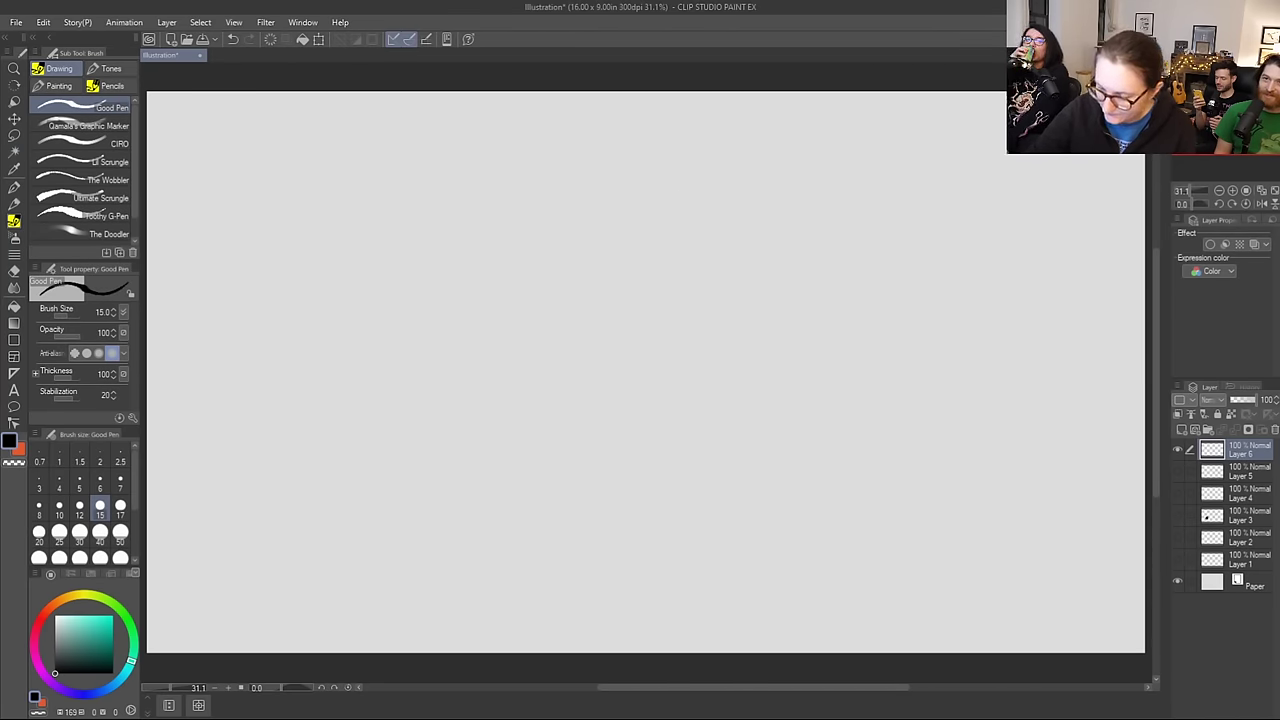
mouse_move(414, 197)
left_mouse_down()
mouse_move(470, 179)
mouse_move(394, 248)
left_mouse_up()
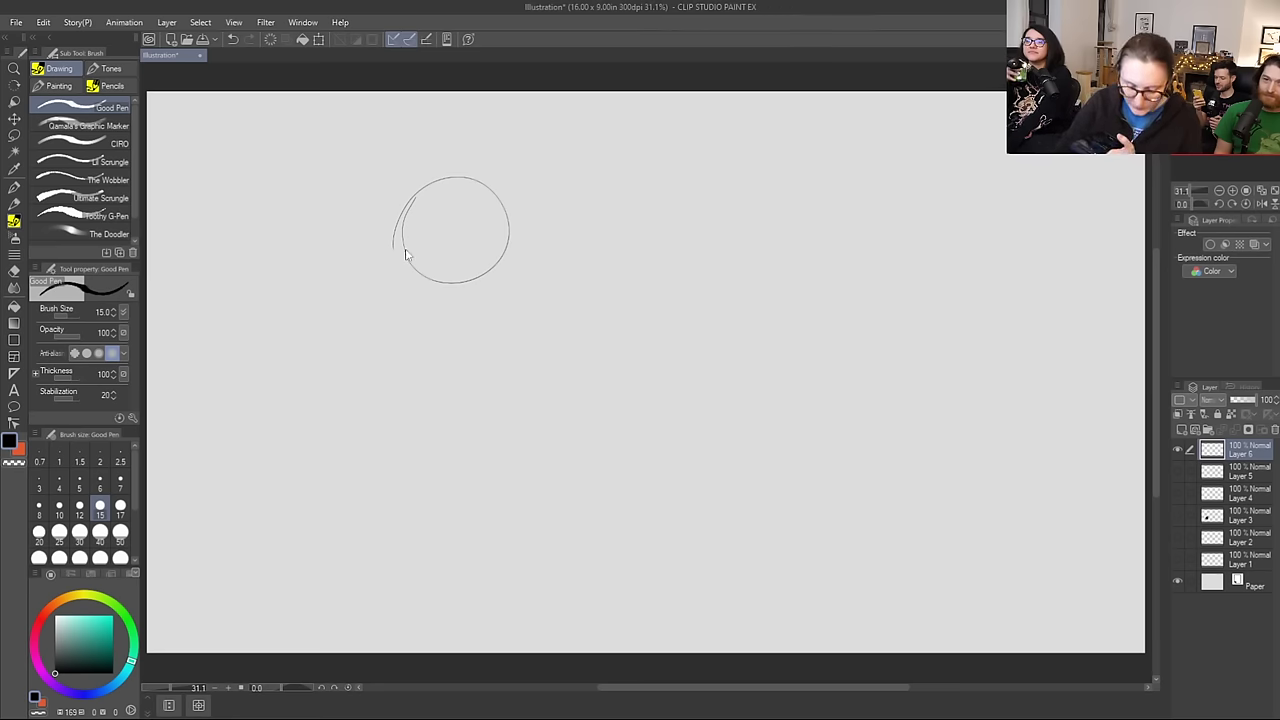
key("ctrl+z")
key("ctrl+z")
Step: Sketch a smaller construction head in the upper left of the canvas with a circle, slanted face lines and an angled jaw
mouse_move(428, 182)
left_mouse_down()
mouse_move(430, 252)
mouse_move(382, 190)
left_mouse_up()
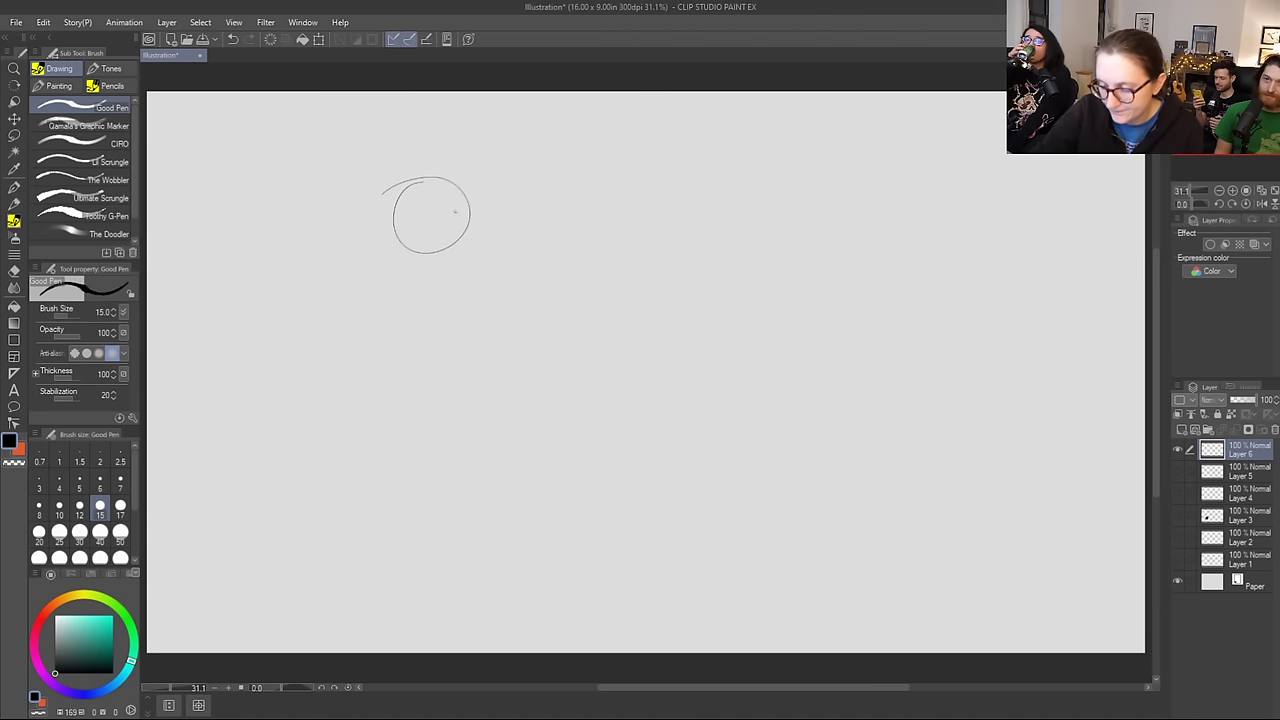
left_click_drag(470, 199, 451, 297)
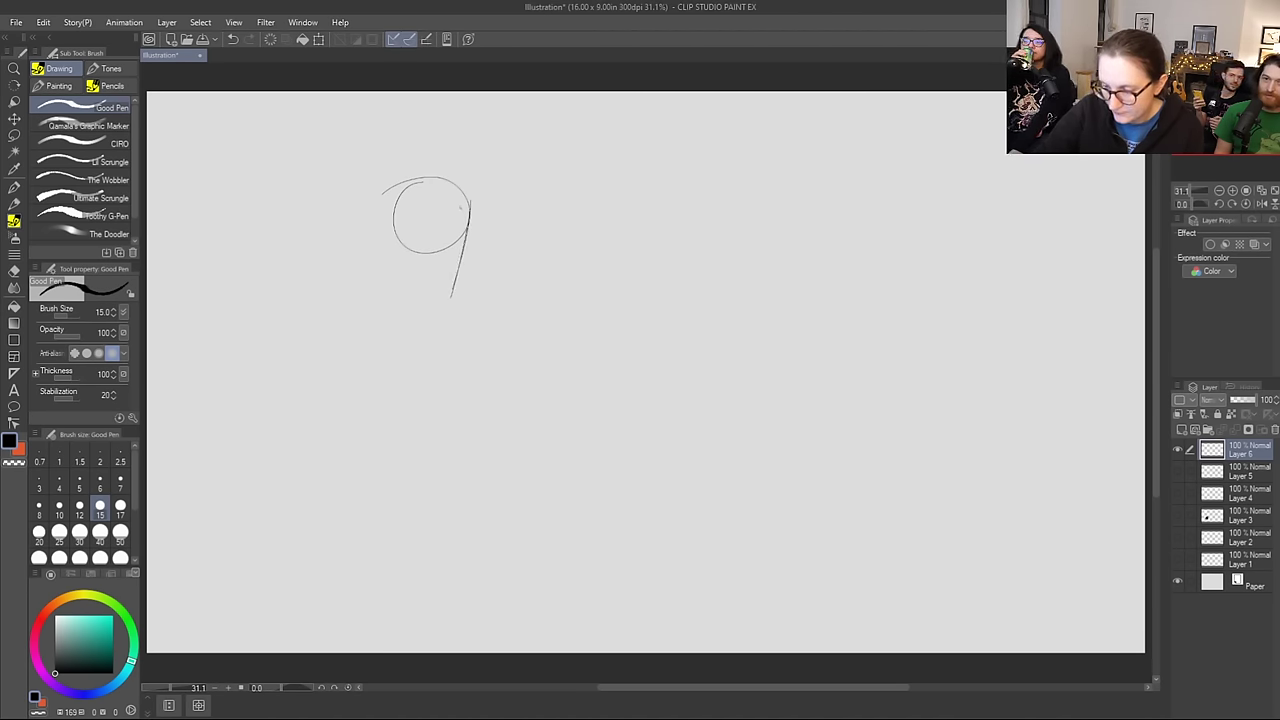
left_click_drag(469, 205, 449, 296)
mouse_move(395, 218)
left_mouse_down()
mouse_move(397, 261)
mouse_move(460, 271)
mouse_move(404, 250)
mouse_move(458, 268)
left_mouse_up()
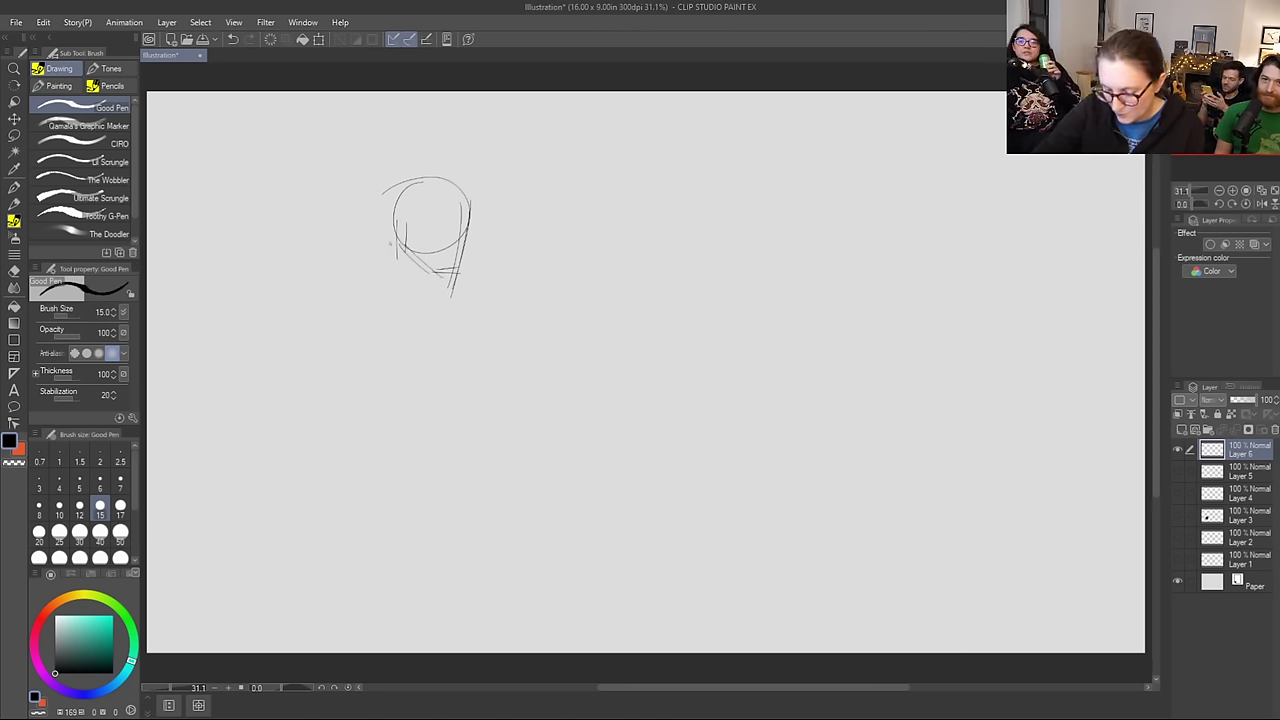
Step: Sketch the hunched body below the head with a curved back, a bent arm extending forward, a raised knee and lower leg
mouse_move(388, 226)
left_mouse_down()
mouse_move(335, 265)
mouse_move(383, 345)
mouse_move(383, 370)
mouse_move(460, 383)
mouse_move(463, 402)
mouse_move(342, 495)
mouse_move(368, 555)
left_mouse_up()
mouse_move(390, 402)
left_mouse_down()
mouse_move(399, 492)
mouse_move(370, 575)
left_mouse_up()
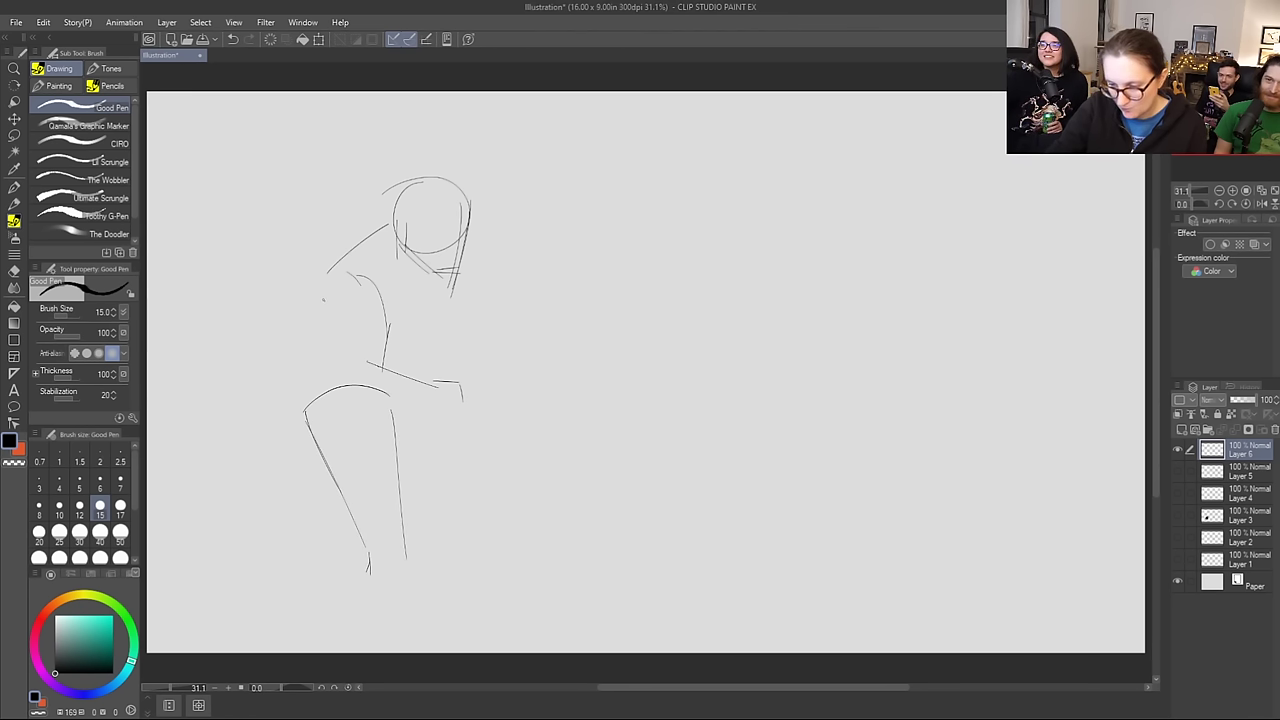
mouse_move(323, 278)
left_mouse_down()
mouse_move(316, 374)
mouse_move(301, 374)
mouse_move(330, 258)
mouse_move(302, 358)
mouse_move(326, 380)
left_mouse_up()
left_click_drag(396, 410, 436, 424)
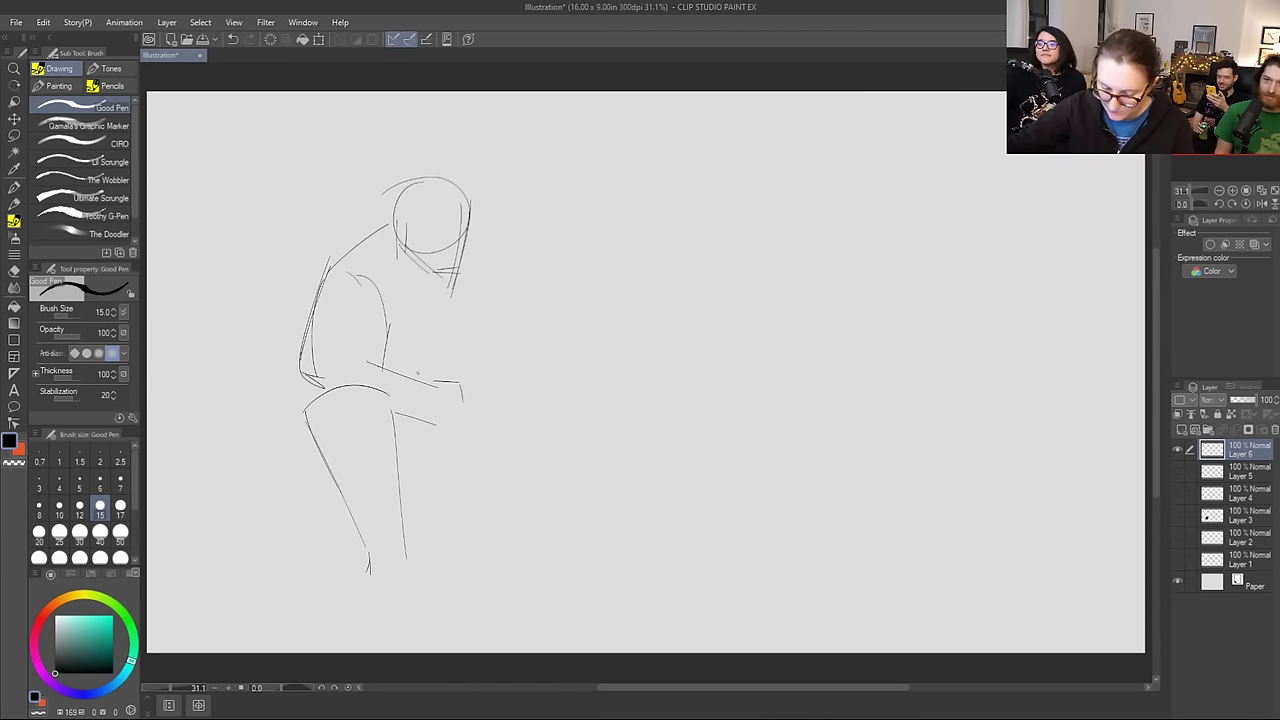
left_click_drag(372, 356, 434, 364)
left_click_drag(447, 370, 456, 380)
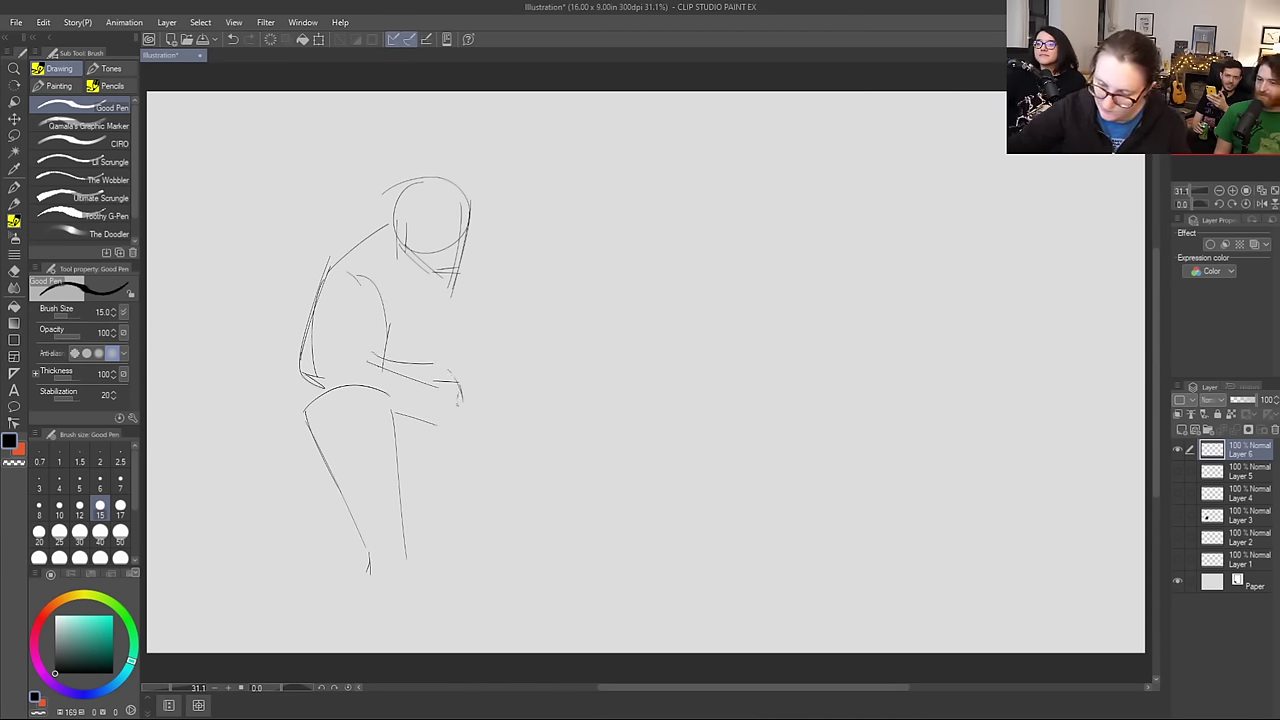
Step: Sketch the folded forearm and drooping hand above the knee, plus the outer contour of the figure's other shoulder and arm
left_click_drag(434, 428, 400, 440)
mouse_move(372, 358)
left_mouse_down()
mouse_move(434, 370)
mouse_move(483, 434)
mouse_move(481, 472)
left_mouse_up()
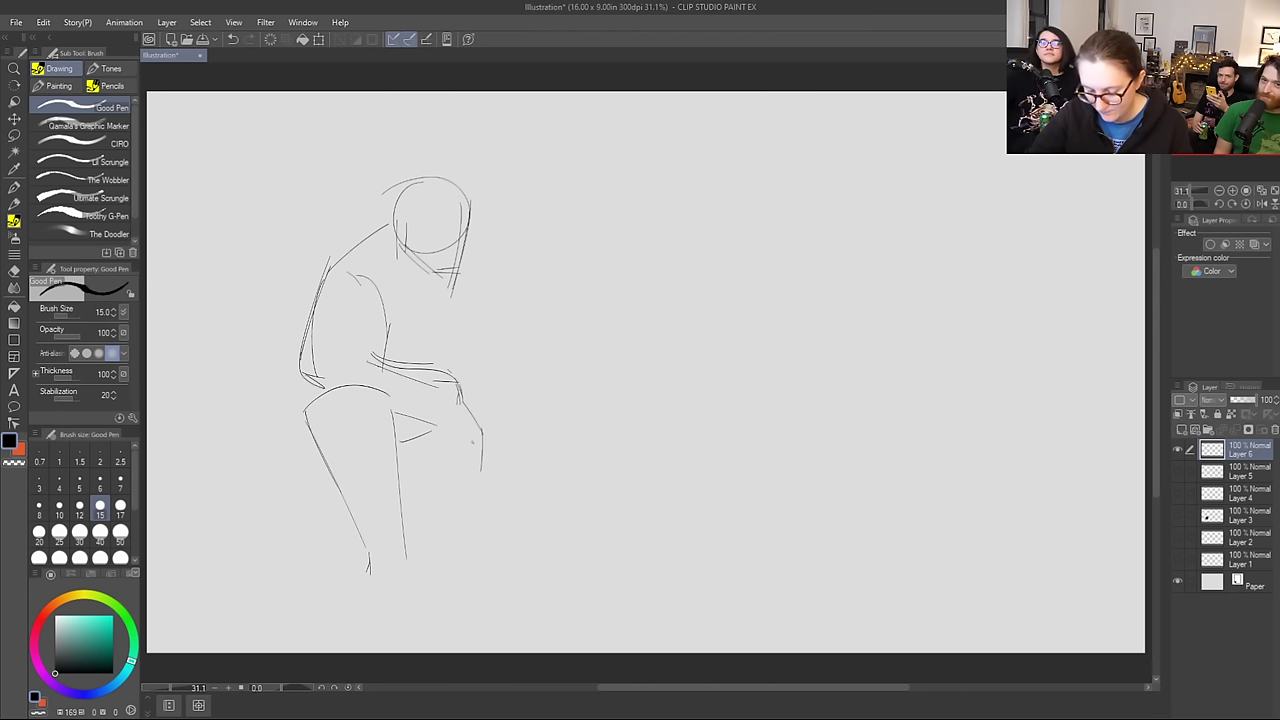
mouse_move(474, 258)
left_mouse_down()
mouse_move(520, 305)
mouse_move(510, 354)
left_mouse_up()
left_click_drag(512, 302, 532, 386)
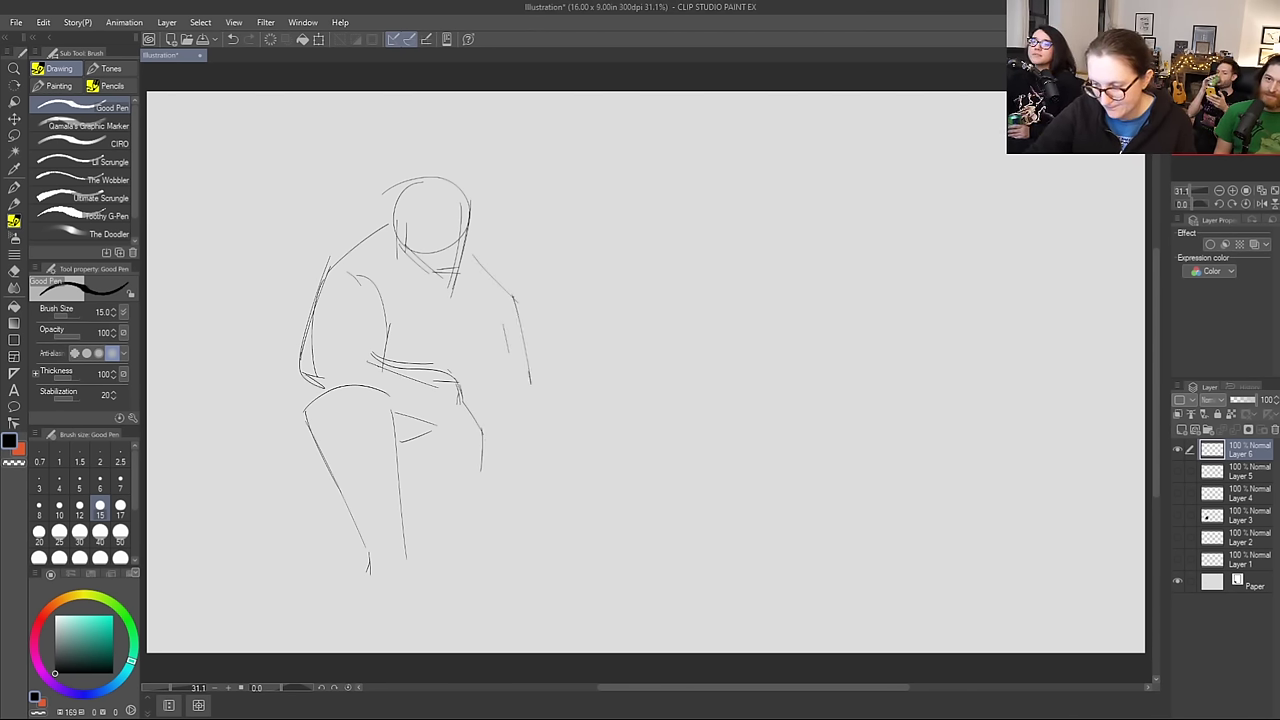
left_click_drag(494, 270, 520, 330)
left_click_drag(526, 356, 536, 394)
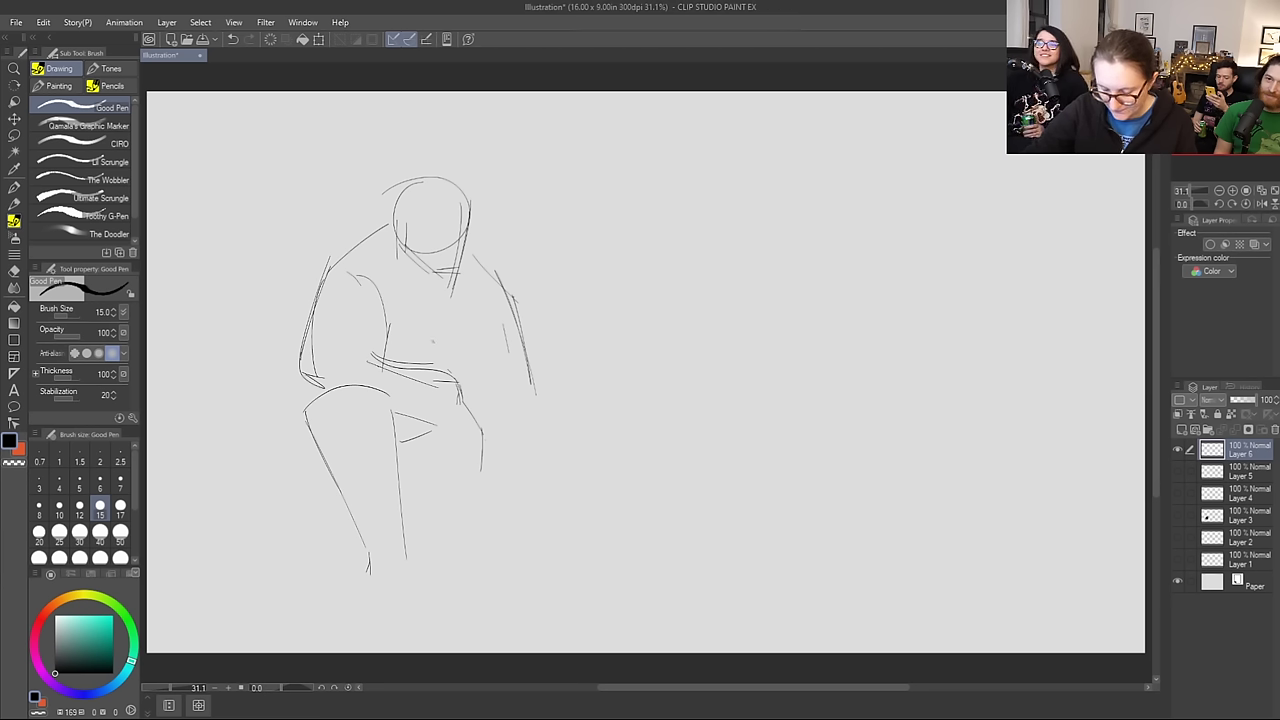
Step: Sketch the far side of the torso and the second leg, bent with its knee low beside the raised one
left_click_drag(468, 293, 447, 356)
mouse_move(469, 381)
left_mouse_down()
mouse_move(534, 440)
mouse_move(572, 517)
mouse_move(457, 499)
mouse_move(512, 494)
left_mouse_up()
mouse_move(436, 468)
left_mouse_down()
mouse_move(427, 522)
mouse_move(471, 542)
mouse_move(480, 533)
left_mouse_up()
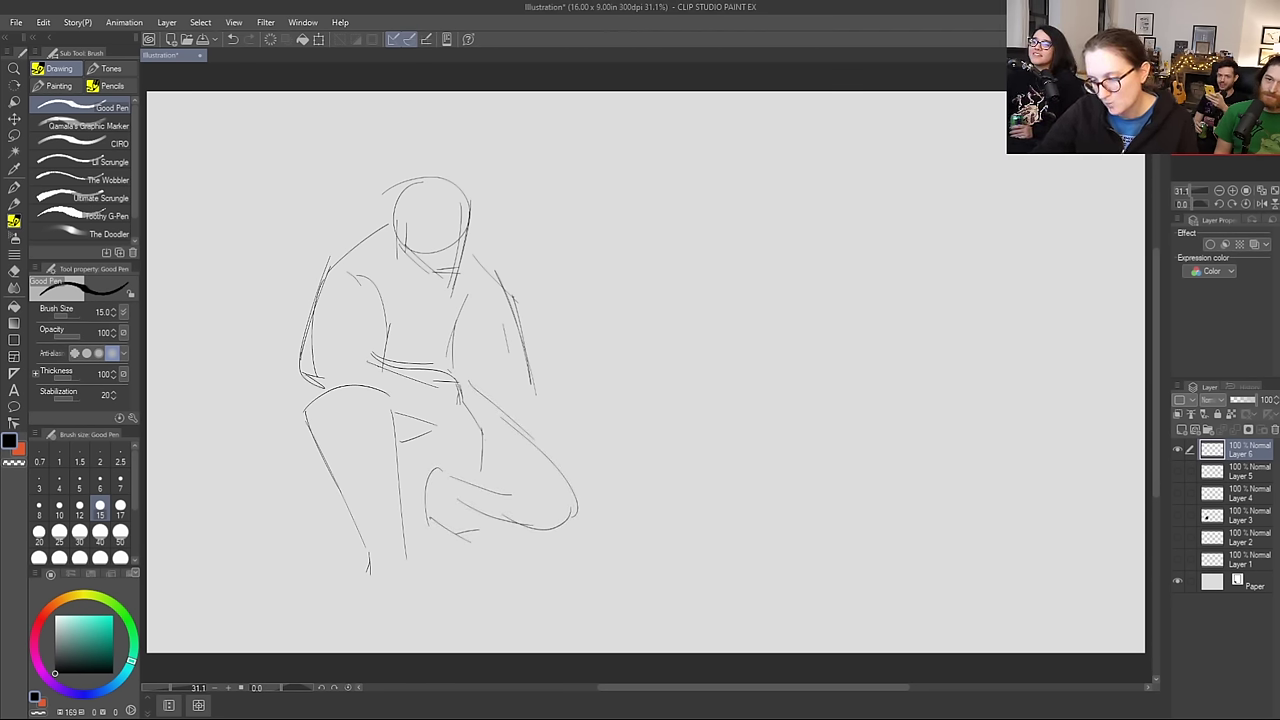
Step: Rough in the far arm's inner edge, forearm and pointed hand hanging down over the bent leg
mouse_move(462, 320)
left_mouse_down()
mouse_move(484, 388)
mouse_move(518, 384)
mouse_move(497, 400)
left_mouse_up()
mouse_move(497, 400)
left_mouse_down()
mouse_move(499, 473)
mouse_move(538, 472)
left_mouse_up()
mouse_move(531, 380)
left_mouse_down()
mouse_move(541, 478)
mouse_move(511, 482)
mouse_move(528, 515)
left_mouse_up()
left_click_drag(536, 470, 530, 514)
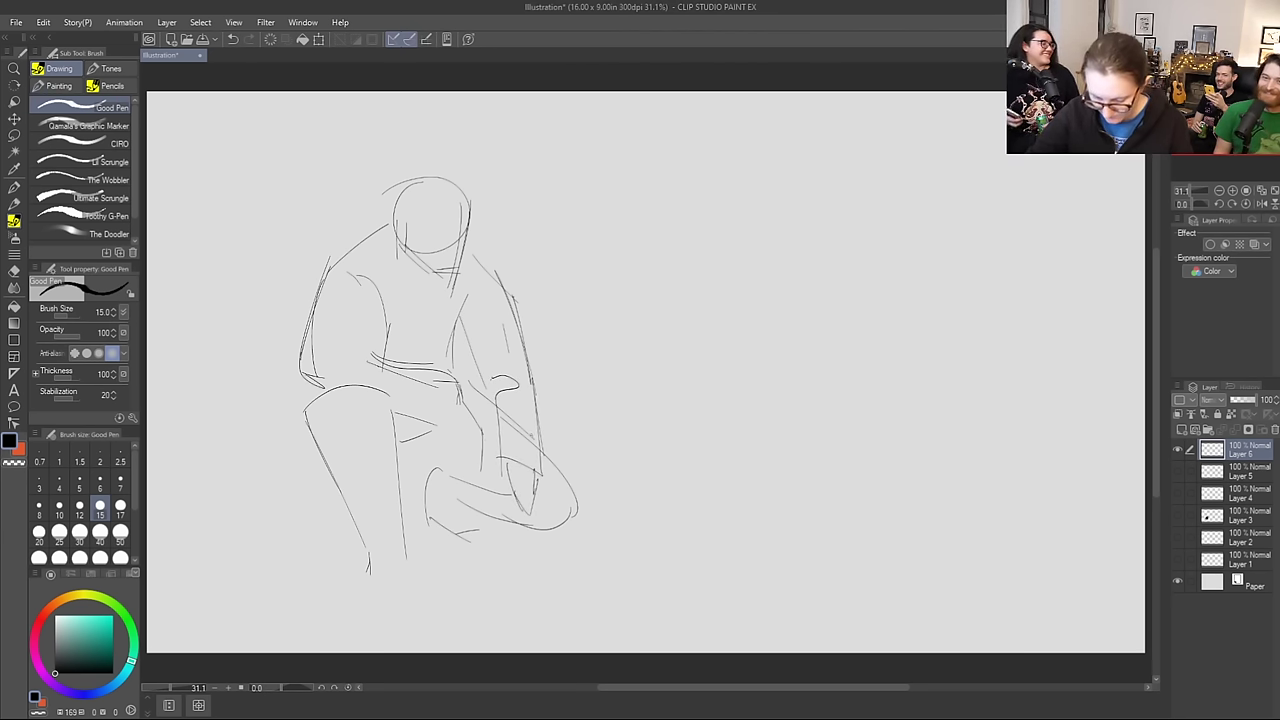
Step: Rework the far arm's hand higher up with overlapping finger strokes, a sleeve cuff and a firmer forearm edge
left_click_drag(502, 422, 520, 472)
left_click_drag(522, 436, 534, 474)
left_click_drag(534, 420, 528, 468)
left_click_drag(496, 410, 524, 420)
left_click_drag(506, 420, 544, 452)
left_click_drag(482, 386, 494, 412)
mouse_move(498, 350)
left_mouse_down()
mouse_move(490, 384)
mouse_move(518, 344)
left_mouse_up()
left_click_drag(540, 412, 532, 426)
left_click_drag(518, 342, 536, 418)
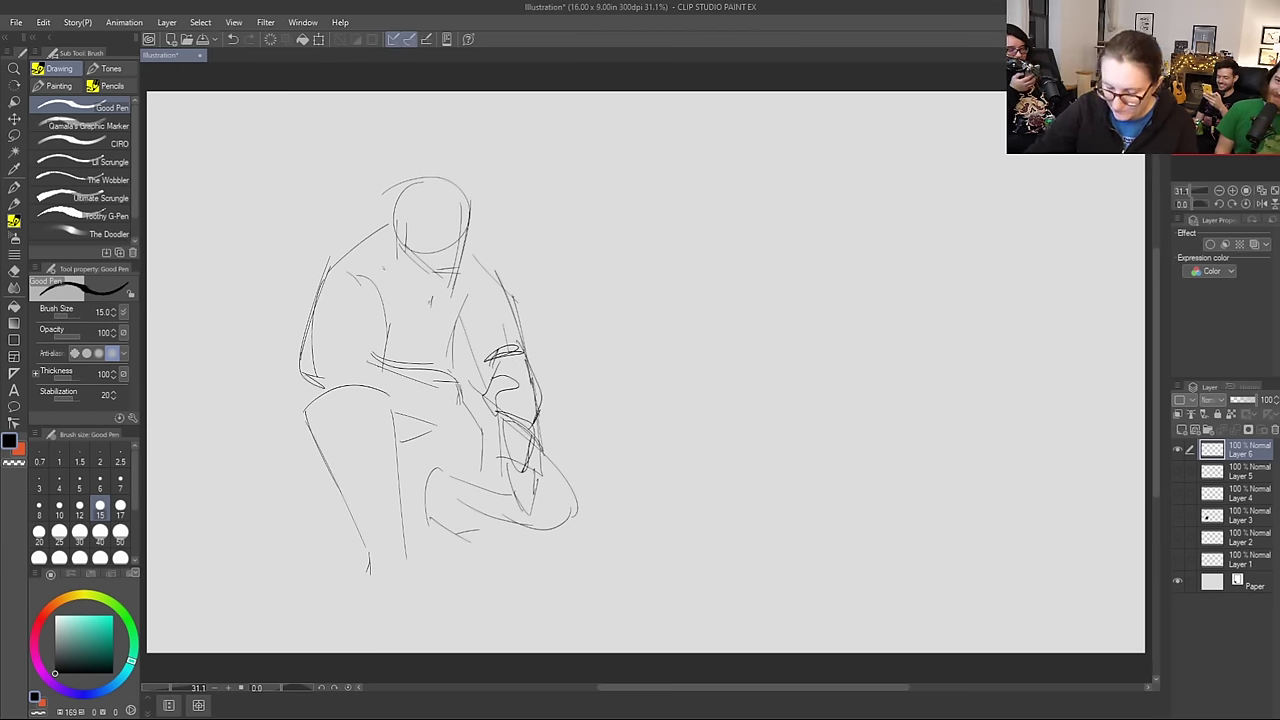
Step: Reinforce the shoulder, neckline and far upper arm contours, and add a short line between the legs
mouse_move(322, 274)
left_mouse_down()
mouse_move(352, 270)
mouse_move(388, 298)
left_mouse_up()
left_click_drag(370, 262, 398, 244)
left_click_drag(478, 266, 494, 288)
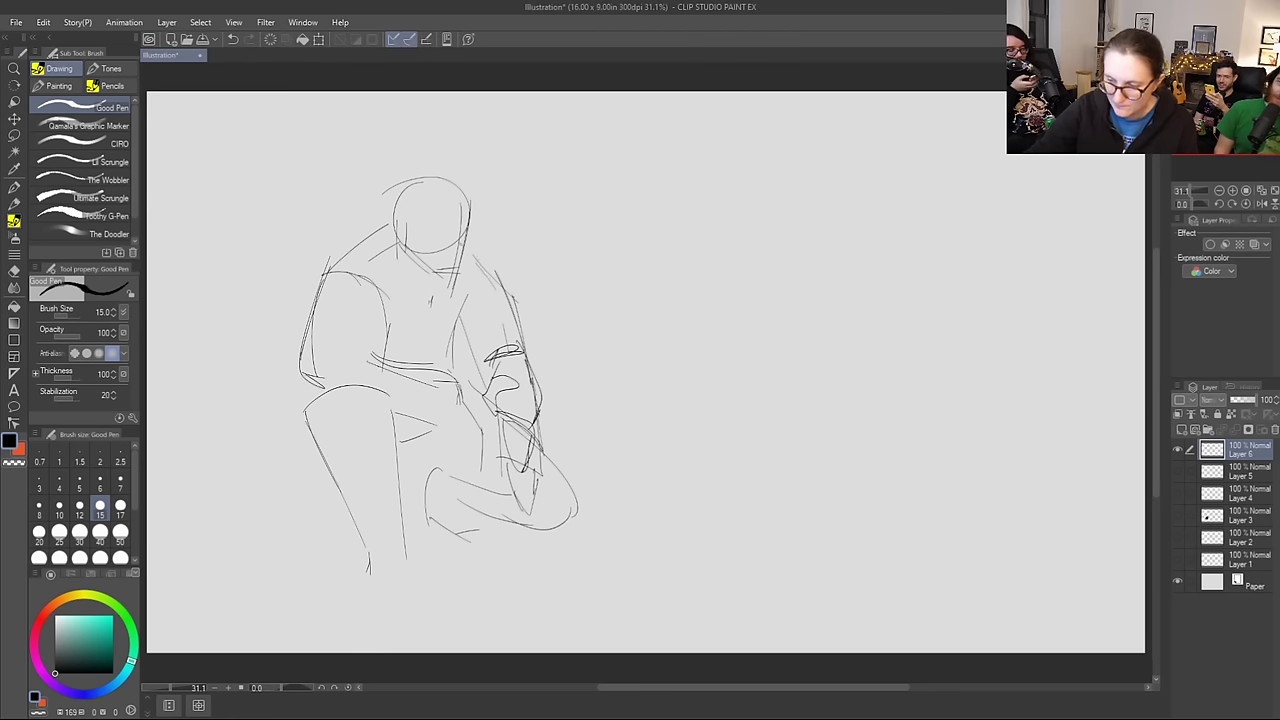
left_click_drag(460, 244, 490, 274)
mouse_move(496, 282)
left_mouse_down()
mouse_move(516, 314)
mouse_move(518, 366)
left_mouse_up()
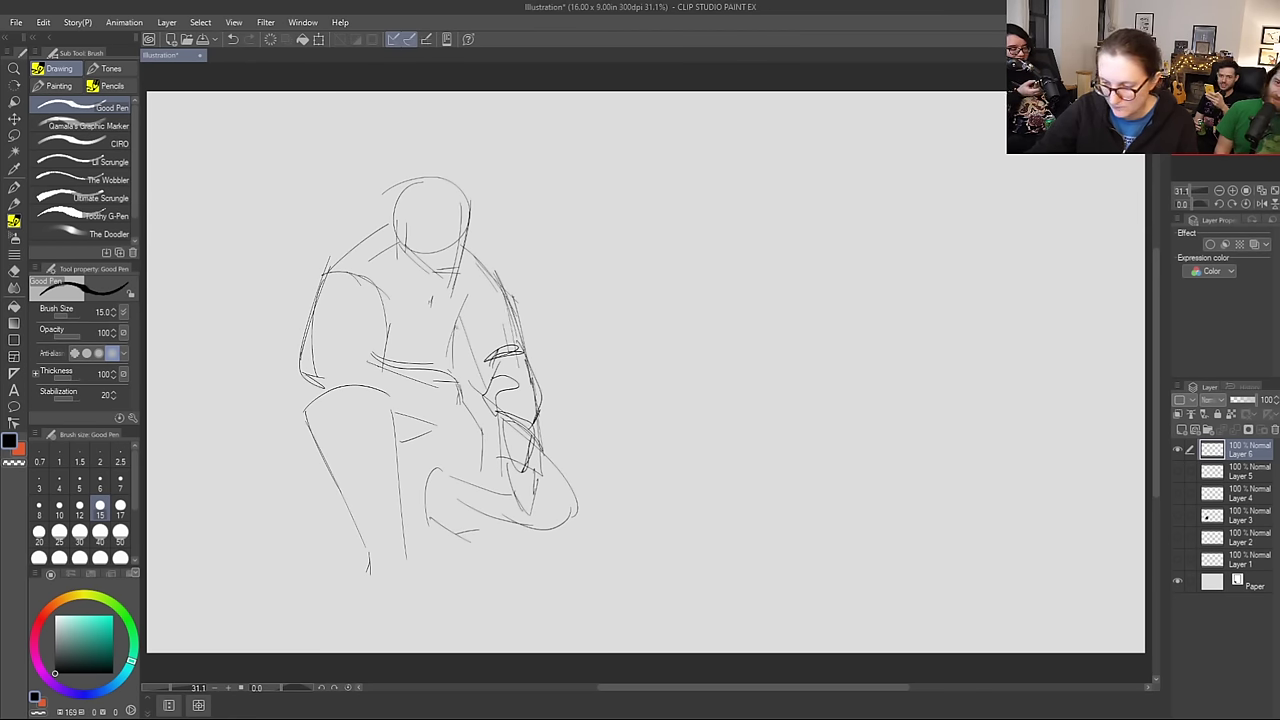
left_click_drag(458, 332, 470, 370)
left_click_drag(464, 350, 472, 370)
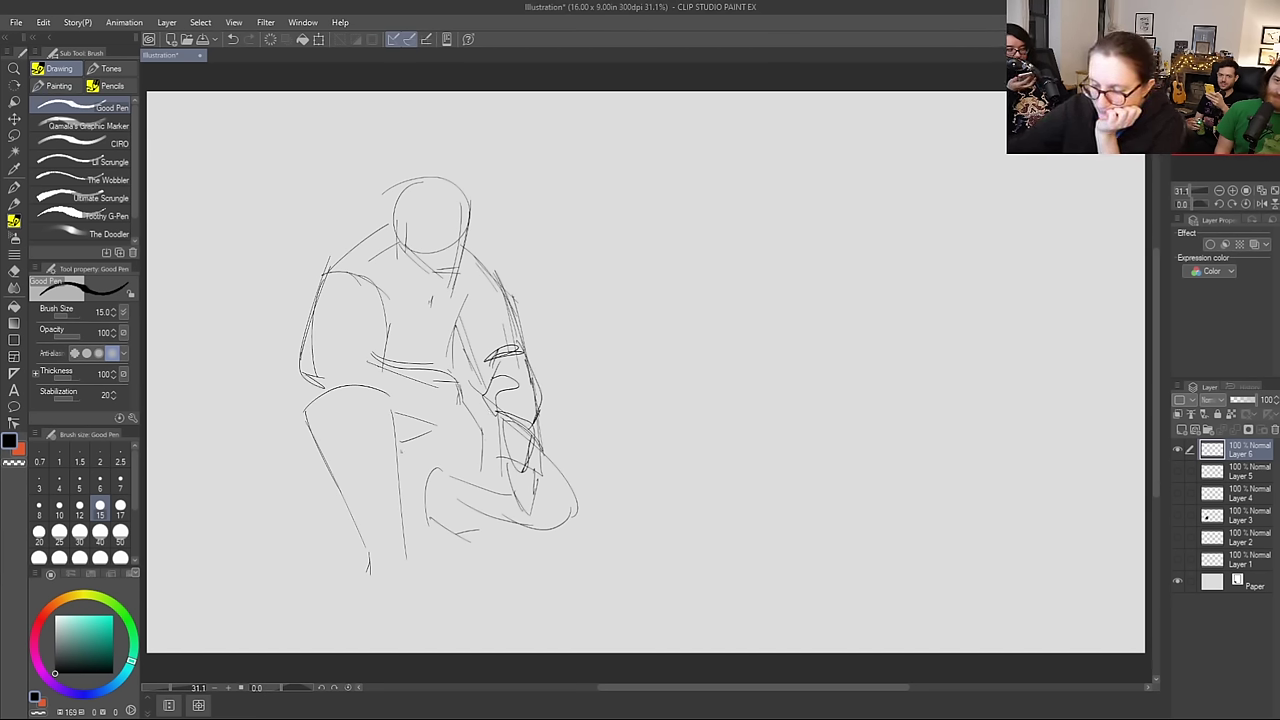
left_click_drag(401, 452, 453, 465)
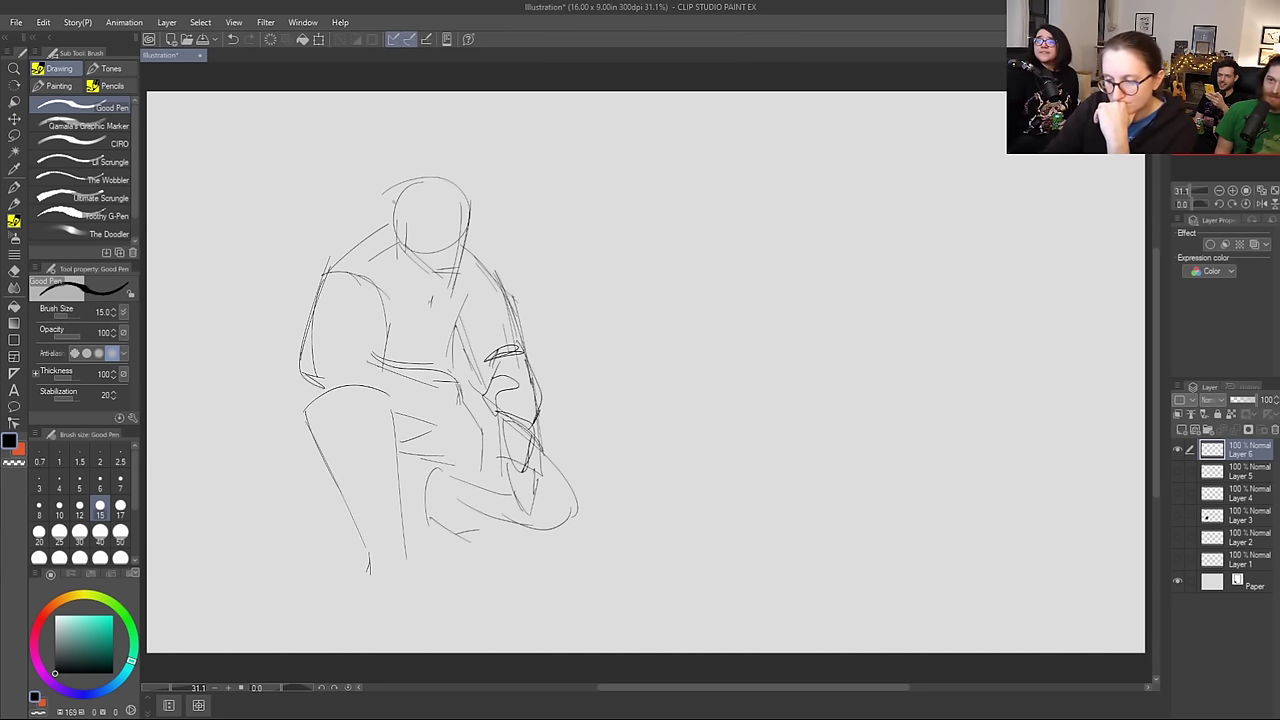
Step: Outline the rounded top of the head with the pen at size 20, and erase stray lines along its outer edge
mouse_move(395, 196)
left_mouse_down()
mouse_move(394, 210)
mouse_move(422, 180)
mouse_move(446, 178)
mouse_move(472, 210)
mouse_move(470, 222)
mouse_move(456, 178)
mouse_move(432, 172)
mouse_move(400, 186)
mouse_move(391, 242)
left_mouse_up()
key("bracketright")
key("bracketright")
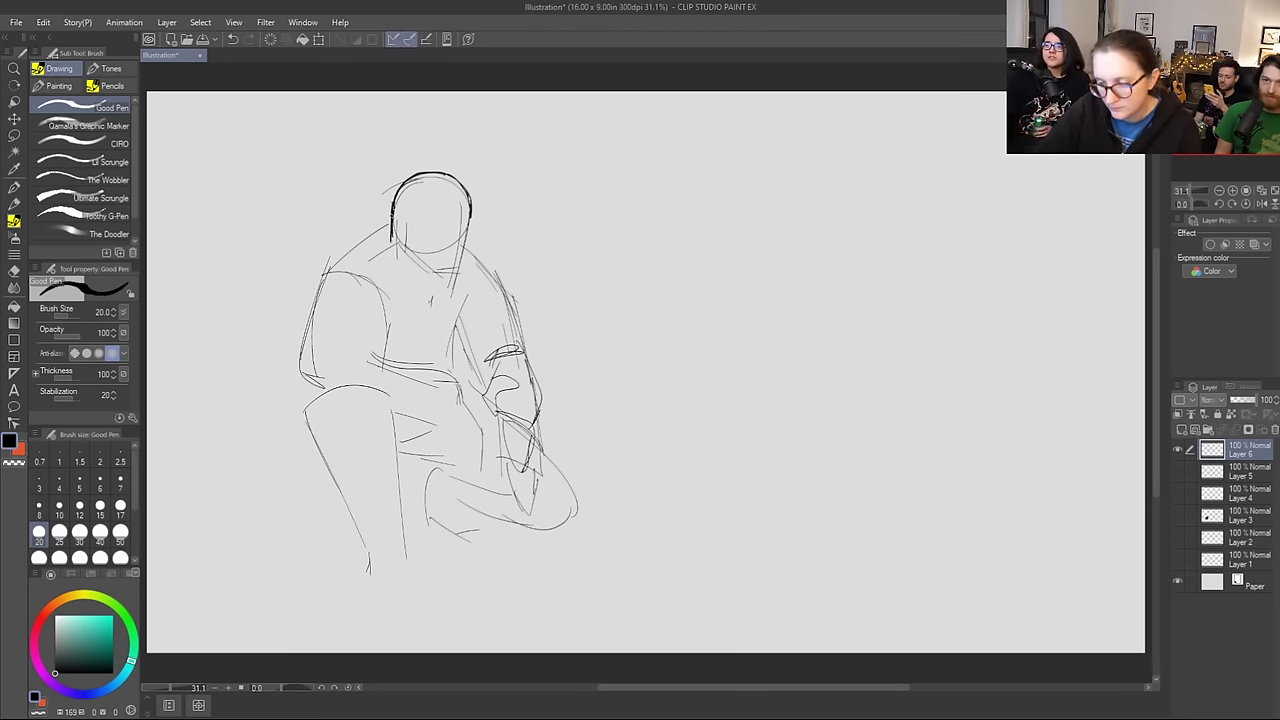
key("e")
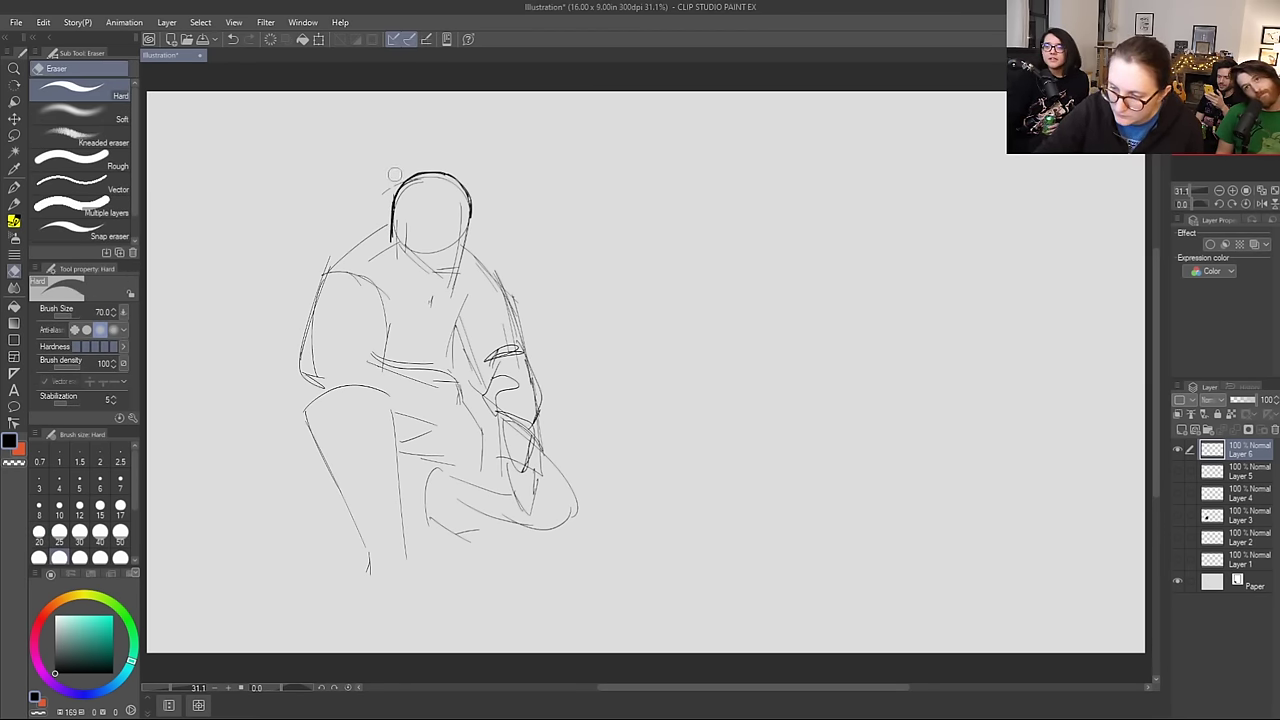
left_click_drag(390, 190, 388, 242)
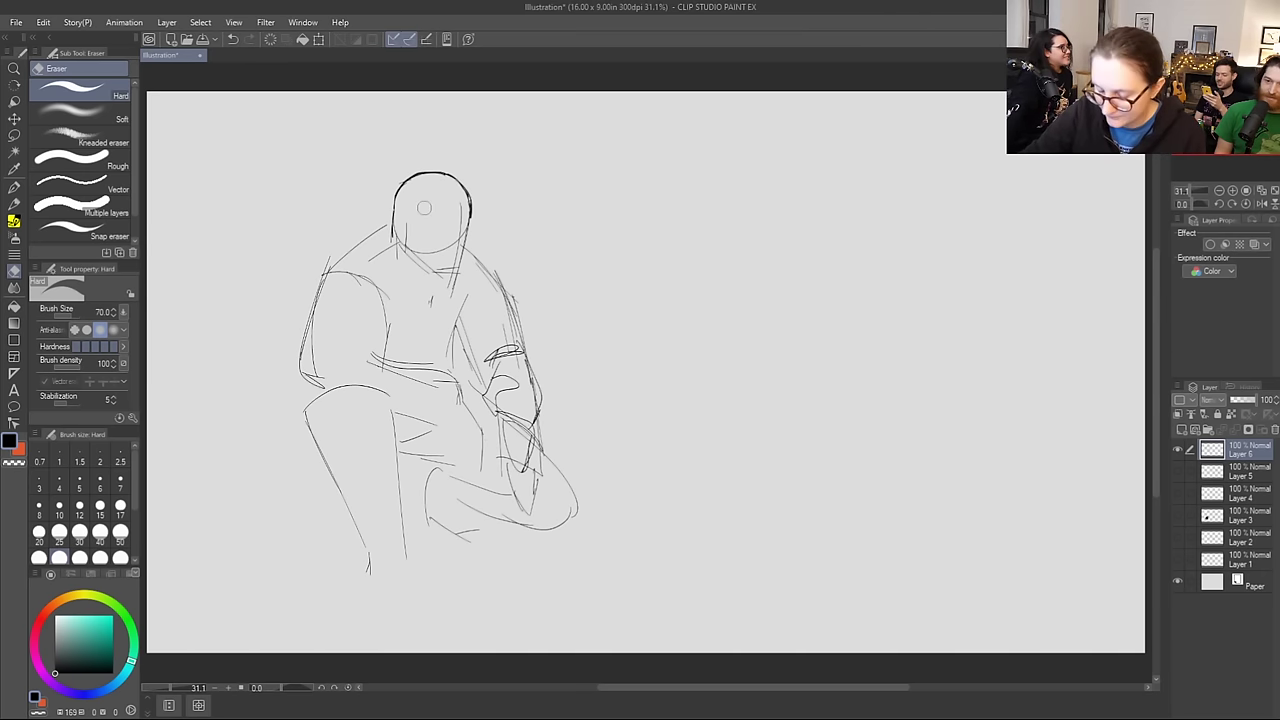
Step: Draw a narrow vertical strip down the side of the helmet with the Good Pen
key("b")
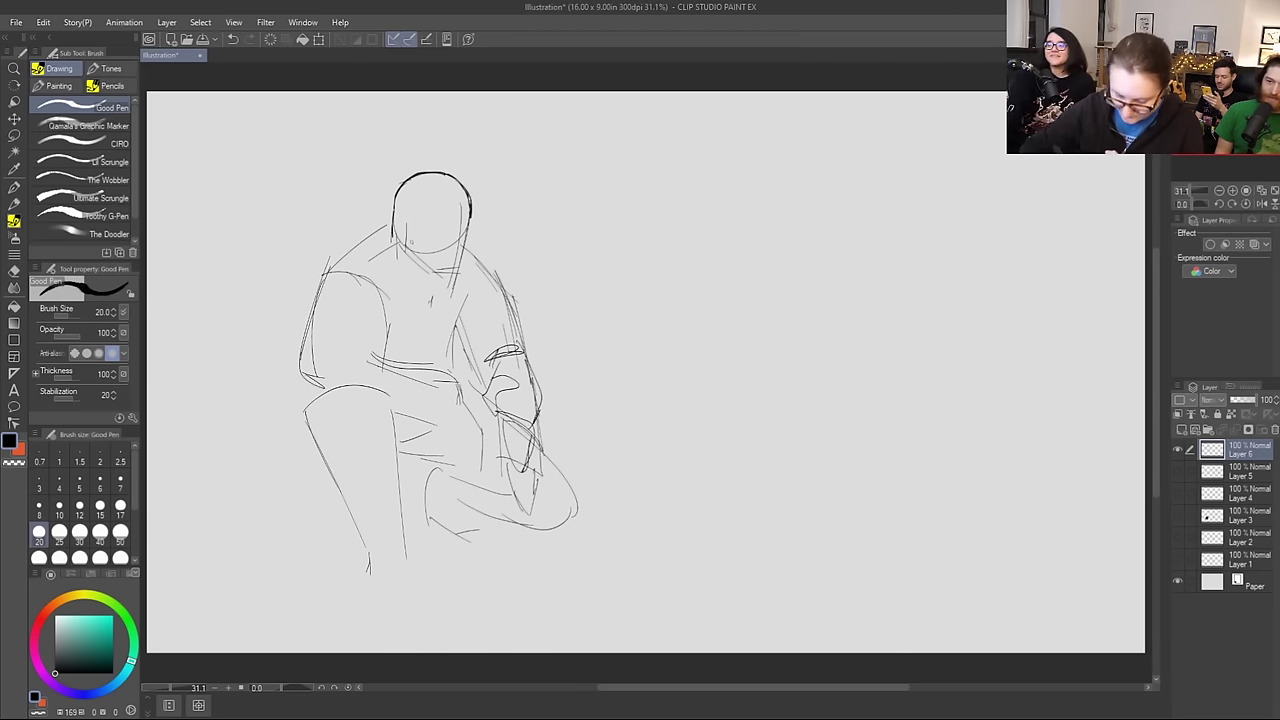
mouse_move(455, 214)
left_mouse_down()
mouse_move(466, 191)
mouse_move(456, 268)
left_mouse_up()
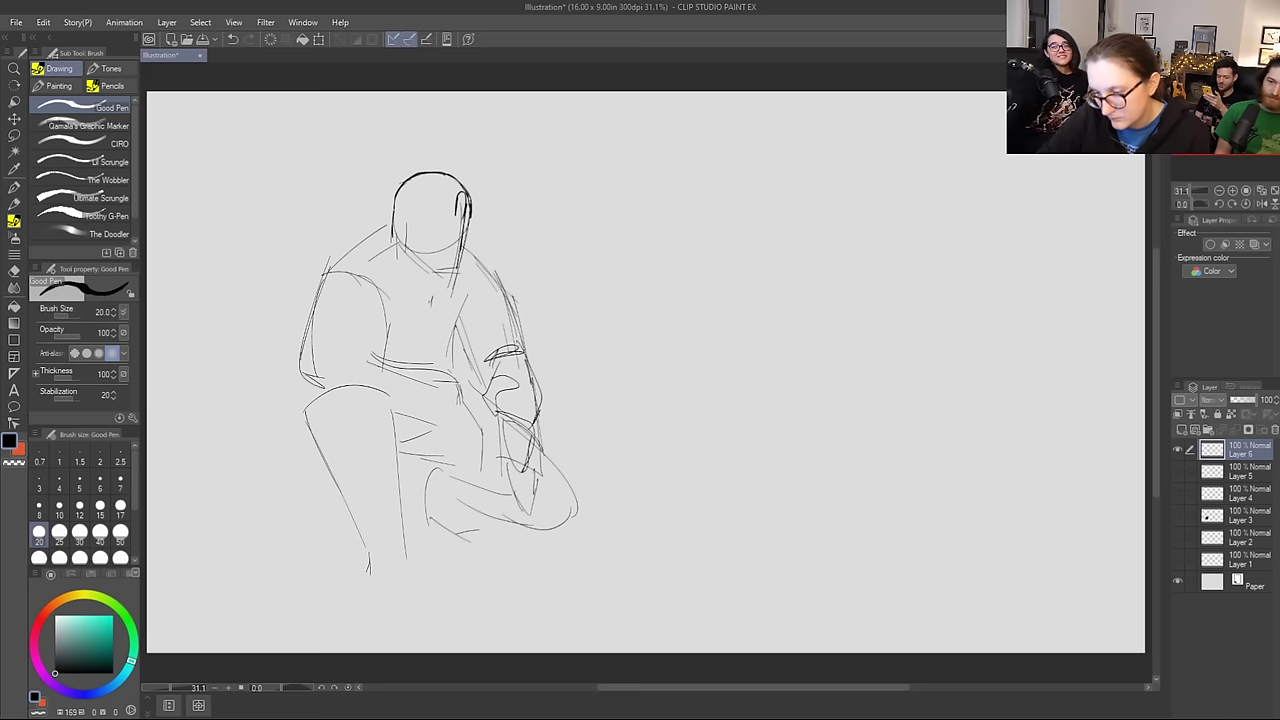
left_click_drag(456, 210, 446, 272)
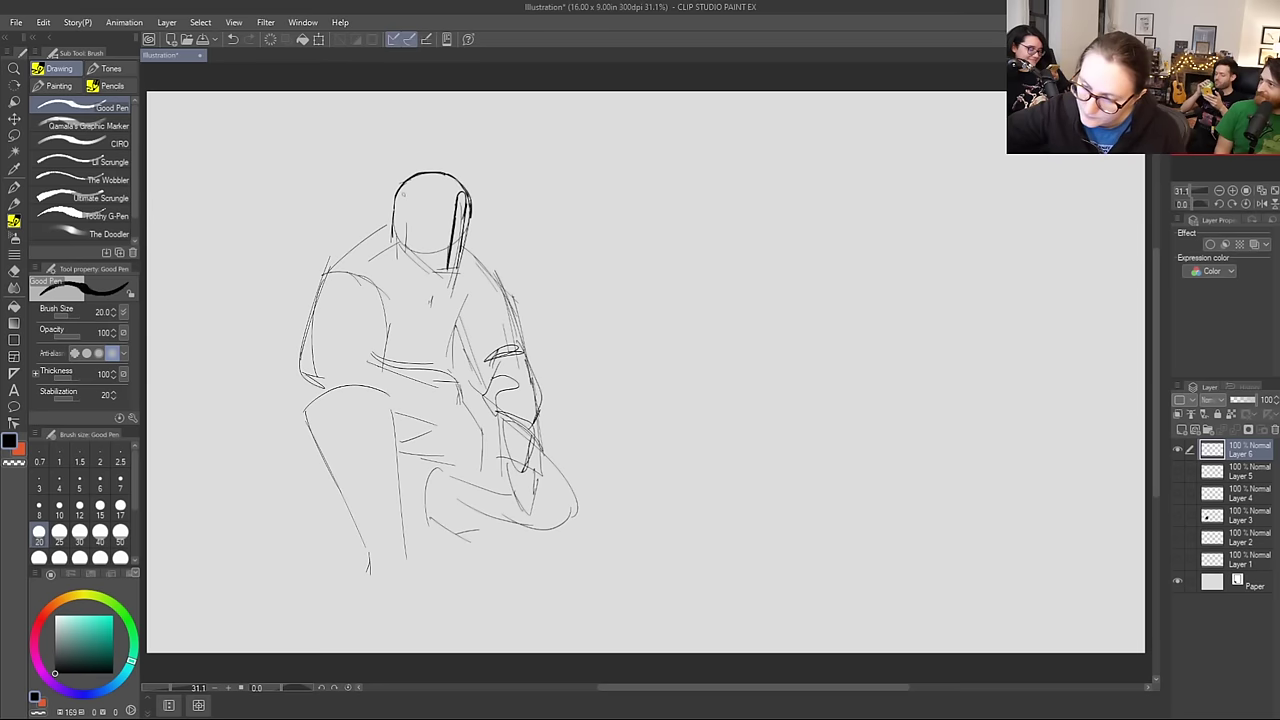
Step: Draw the curved brow band across the helmet, and define its lower band, jaw and chin
left_click_drag(393, 195, 456, 207)
left_click_drag(416, 204, 444, 205)
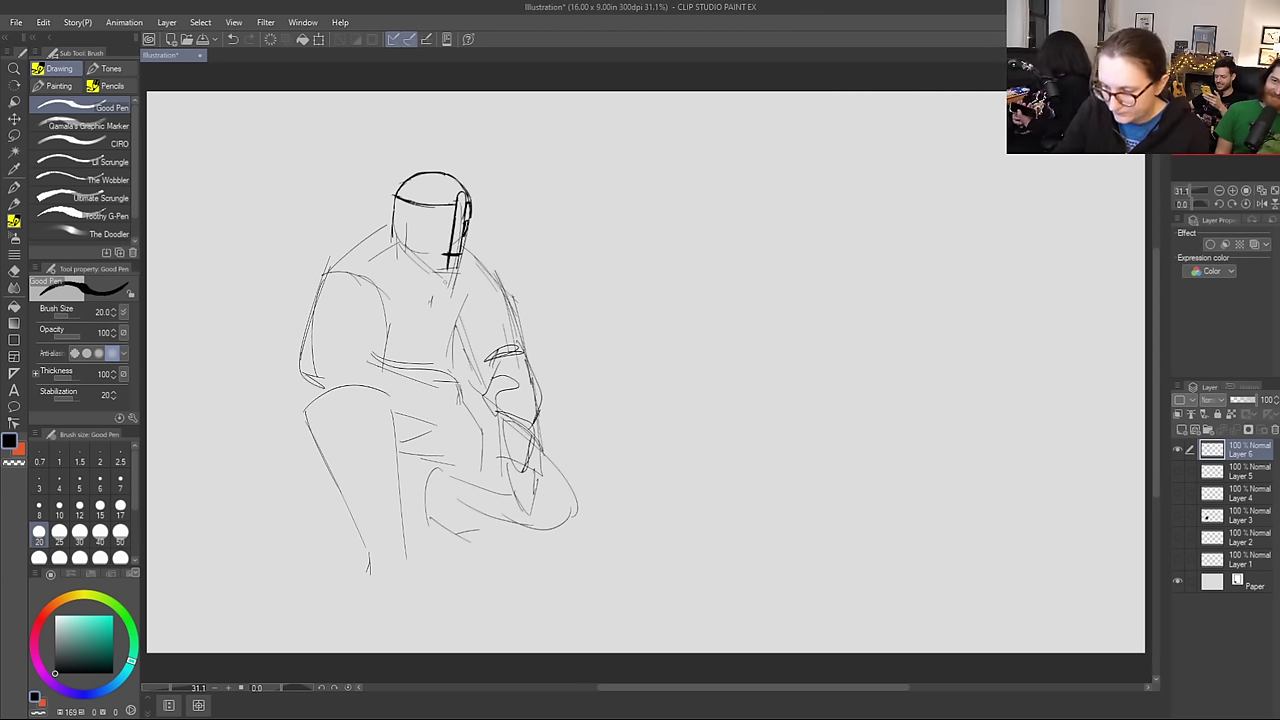
left_click_drag(461, 254, 445, 272)
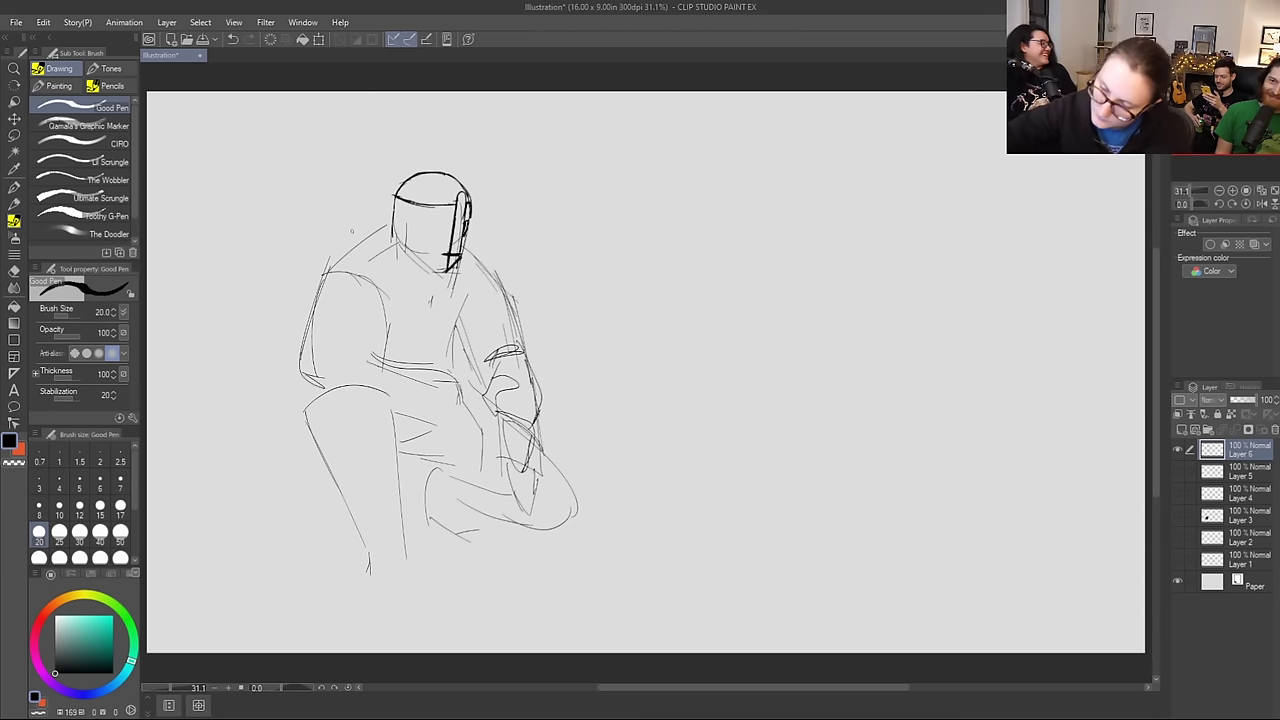
mouse_move(391, 239)
left_mouse_down()
mouse_move(450, 256)
mouse_move(398, 254)
mouse_move(446, 273)
mouse_move(421, 268)
left_mouse_up()
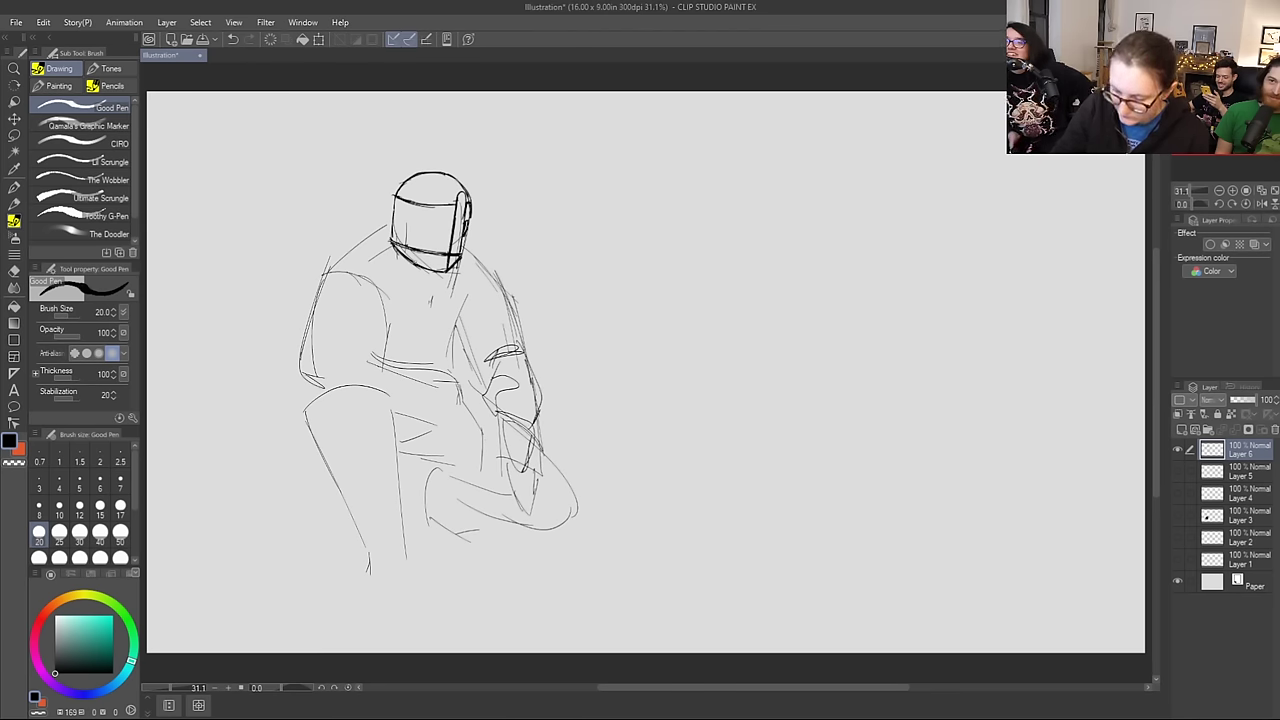
mouse_move(403, 258)
left_mouse_down()
mouse_move(427, 279)
mouse_move(454, 277)
mouse_move(413, 277)
left_mouse_up()
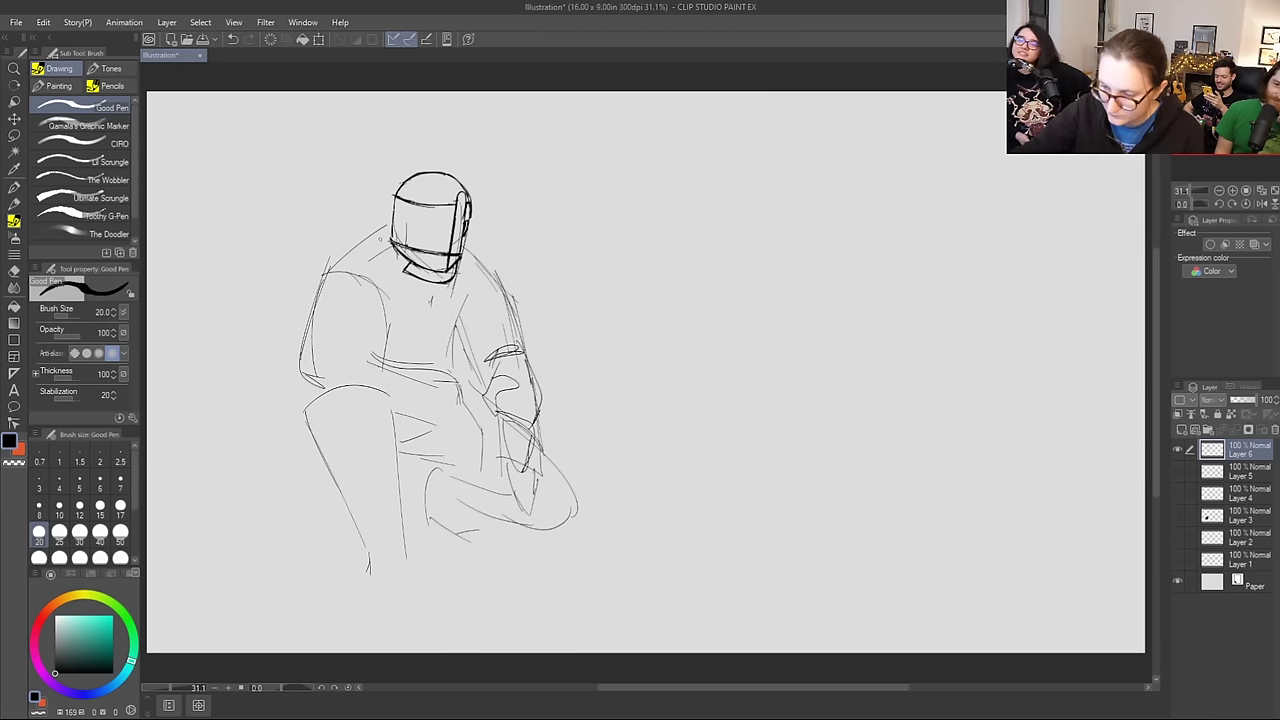
Step: Draw the open V-shaped collar below the helmet, undoing the first outer lapel and redrawing it closer to the neck
mouse_move(390, 244)
left_mouse_down()
mouse_move(421, 342)
mouse_move(443, 282)
mouse_move(421, 341)
left_mouse_up()
left_click_drag(392, 228, 377, 244)
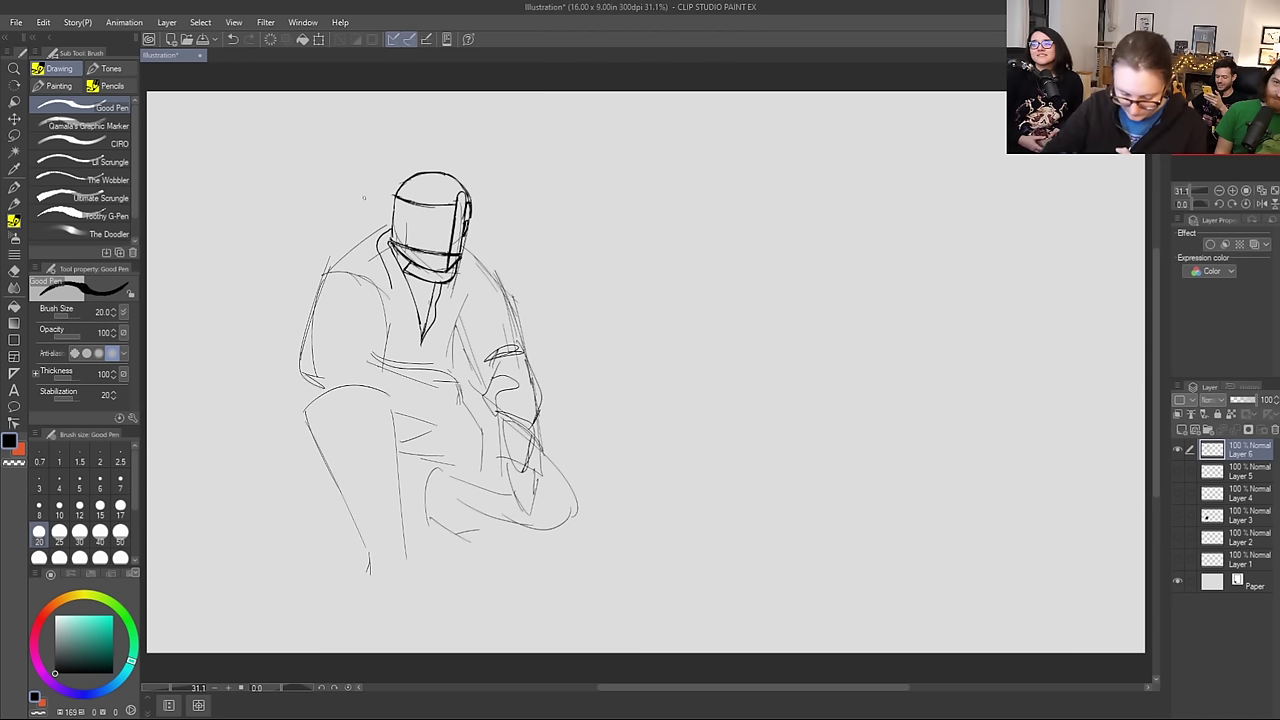
key("ctrl+z")
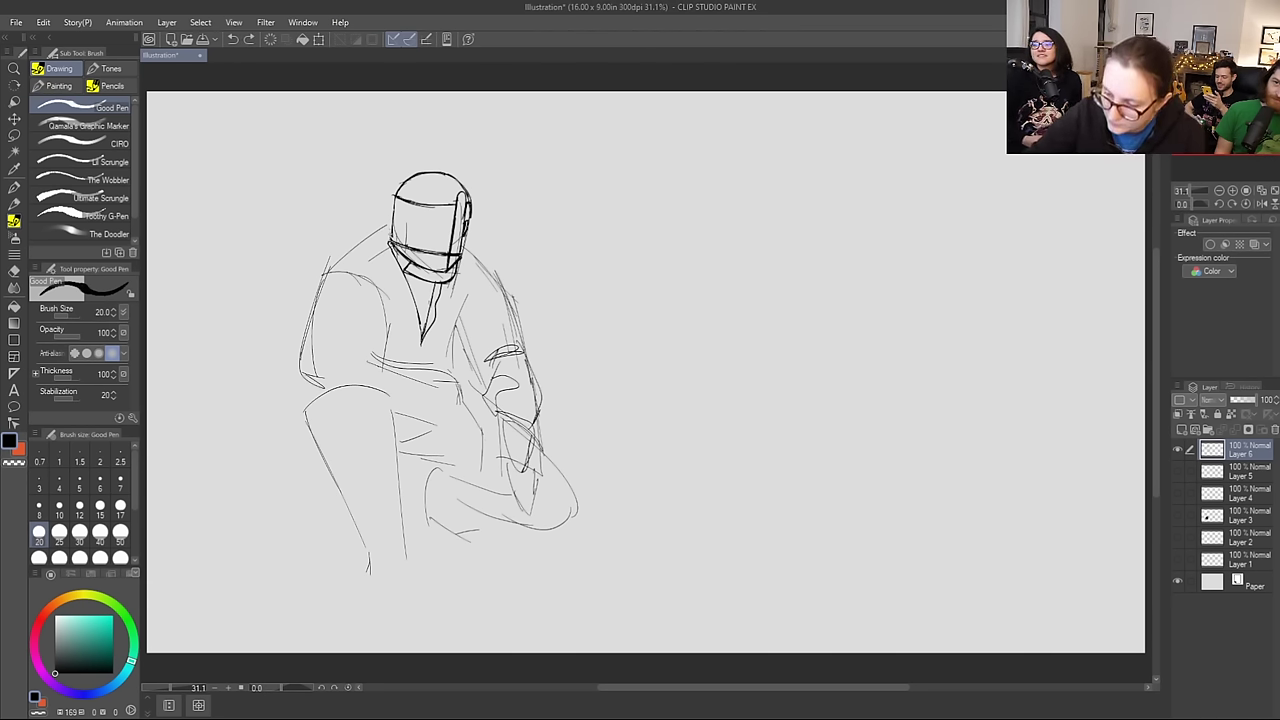
mouse_move(390, 235)
left_mouse_down()
mouse_move(389, 285)
mouse_move(410, 284)
mouse_move(421, 352)
left_mouse_up()
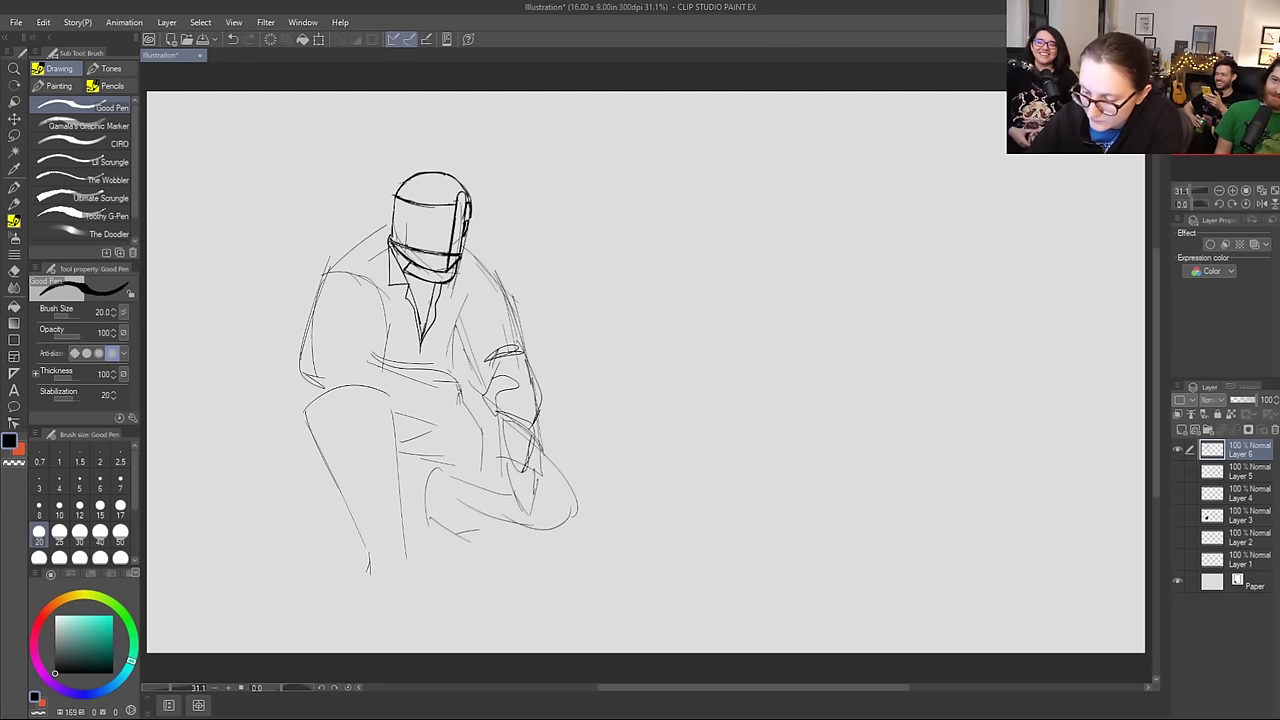
Step: Darken the folded arm's top edge and wrist, and draw its curled fingers hanging over the knee
left_click_drag(461, 391, 440, 430)
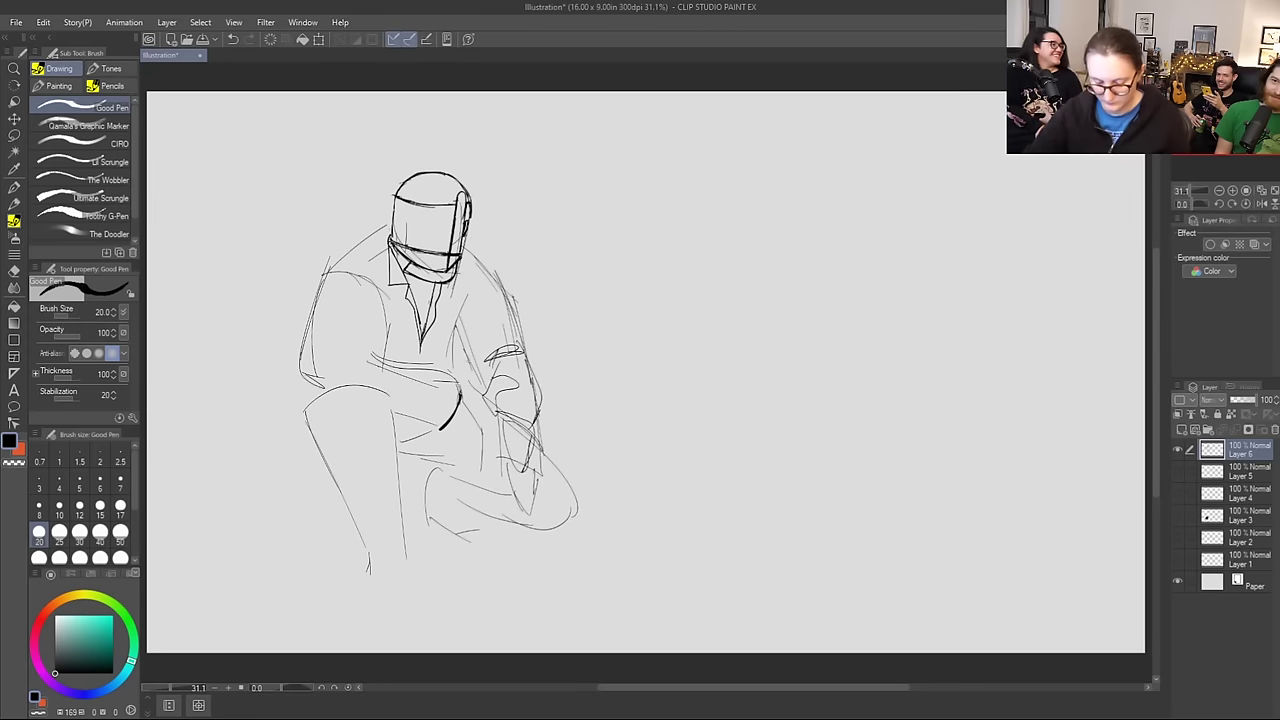
mouse_move(462, 390)
left_mouse_down()
mouse_move(442, 463)
mouse_move(471, 435)
mouse_move(470, 460)
mouse_move(479, 443)
mouse_move(473, 461)
mouse_move(487, 456)
mouse_move(456, 454)
left_mouse_up()
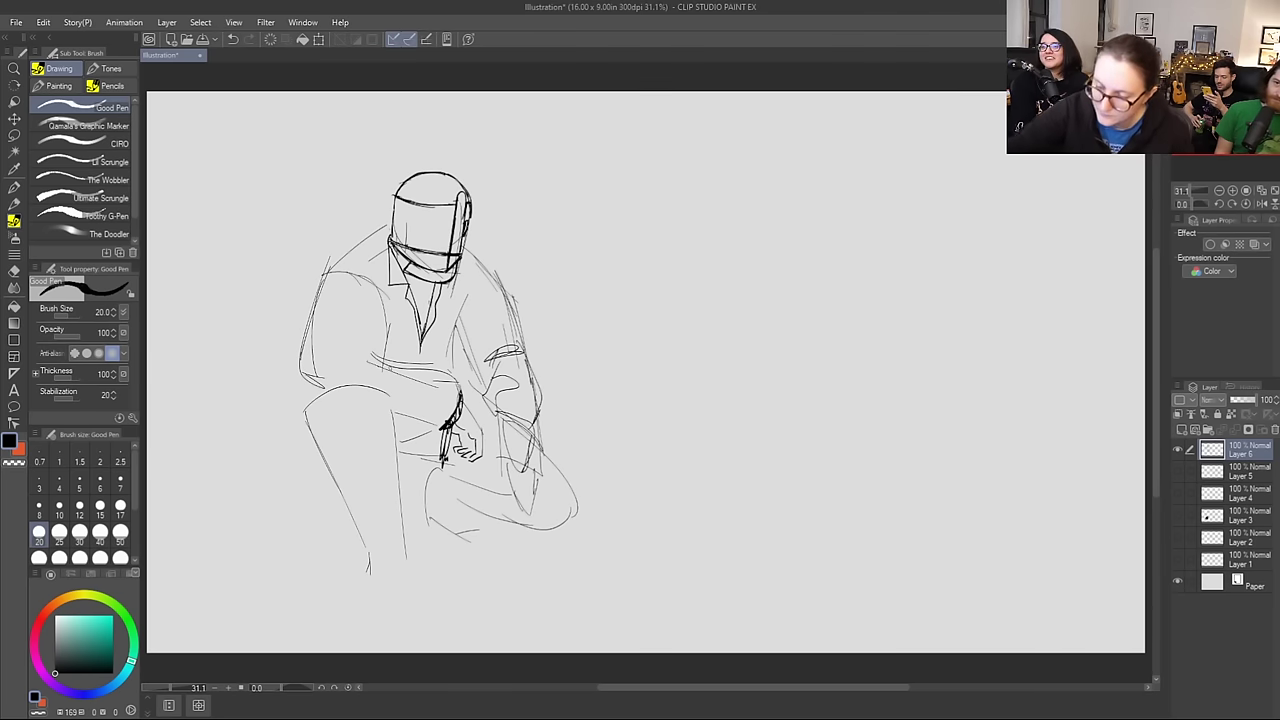
mouse_move(384, 361)
left_mouse_down()
mouse_move(421, 369)
mouse_move(391, 370)
mouse_move(451, 374)
mouse_move(351, 356)
mouse_move(450, 376)
left_mouse_up()
key("ctrl+z")
key("ctrl+z")
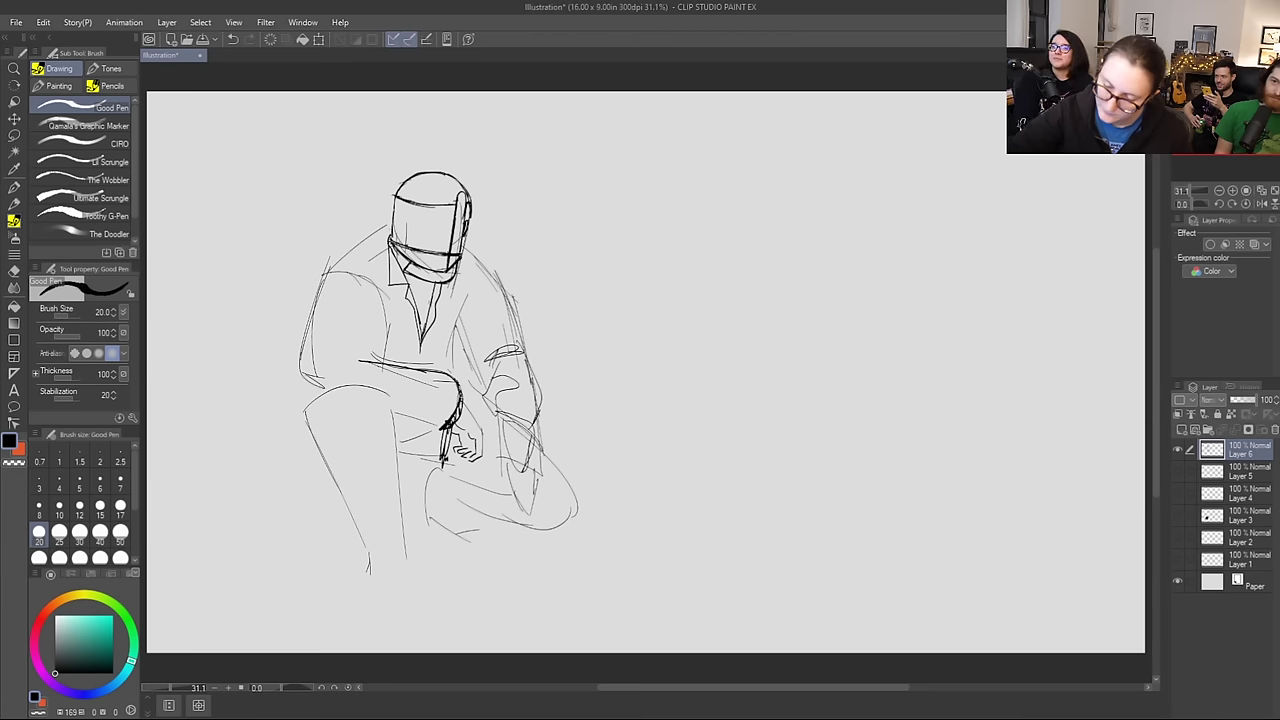
left_click_drag(436, 372, 355, 362)
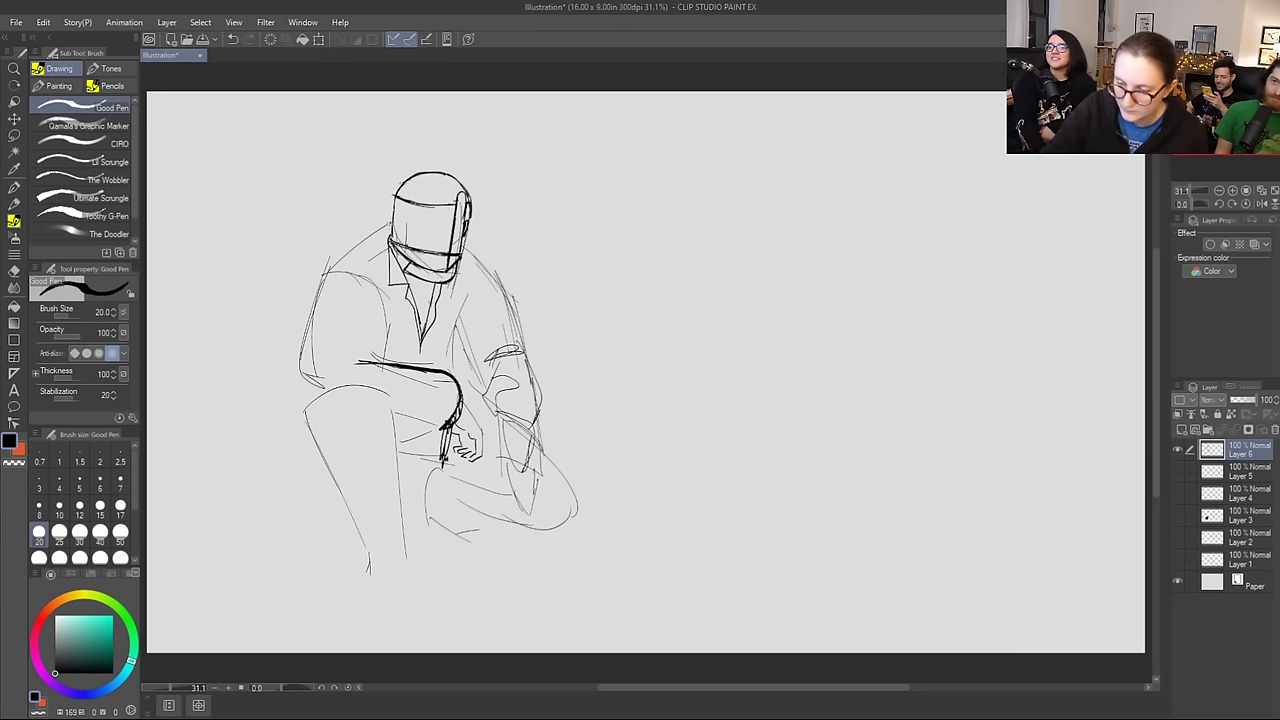
Step: Ink the near shoulder, back and upper arm in one clean contour, and erase the rough lines around it
mouse_move(392, 224)
left_mouse_down()
mouse_move(320, 280)
mouse_move(302, 392)
left_mouse_up()
key("e")
mouse_move(334, 274)
left_mouse_down()
mouse_move(306, 348)
mouse_move(314, 380)
mouse_move(329, 366)
left_mouse_up()
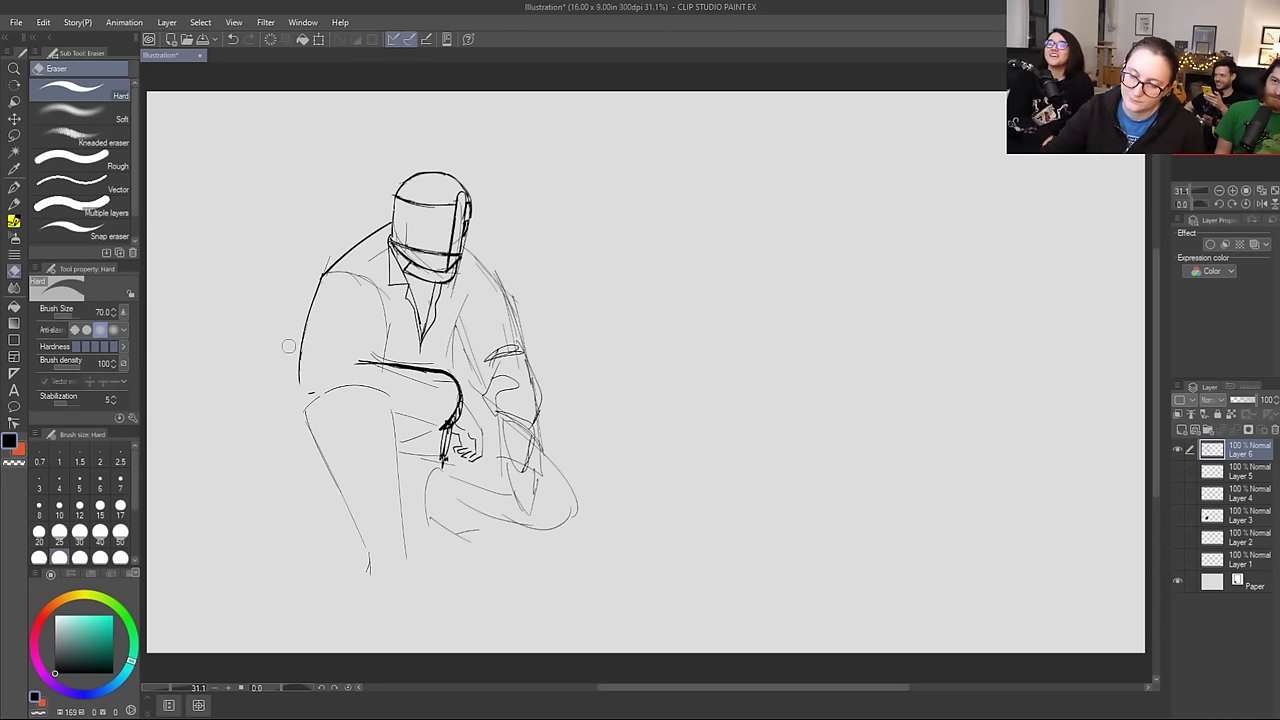
key("b")
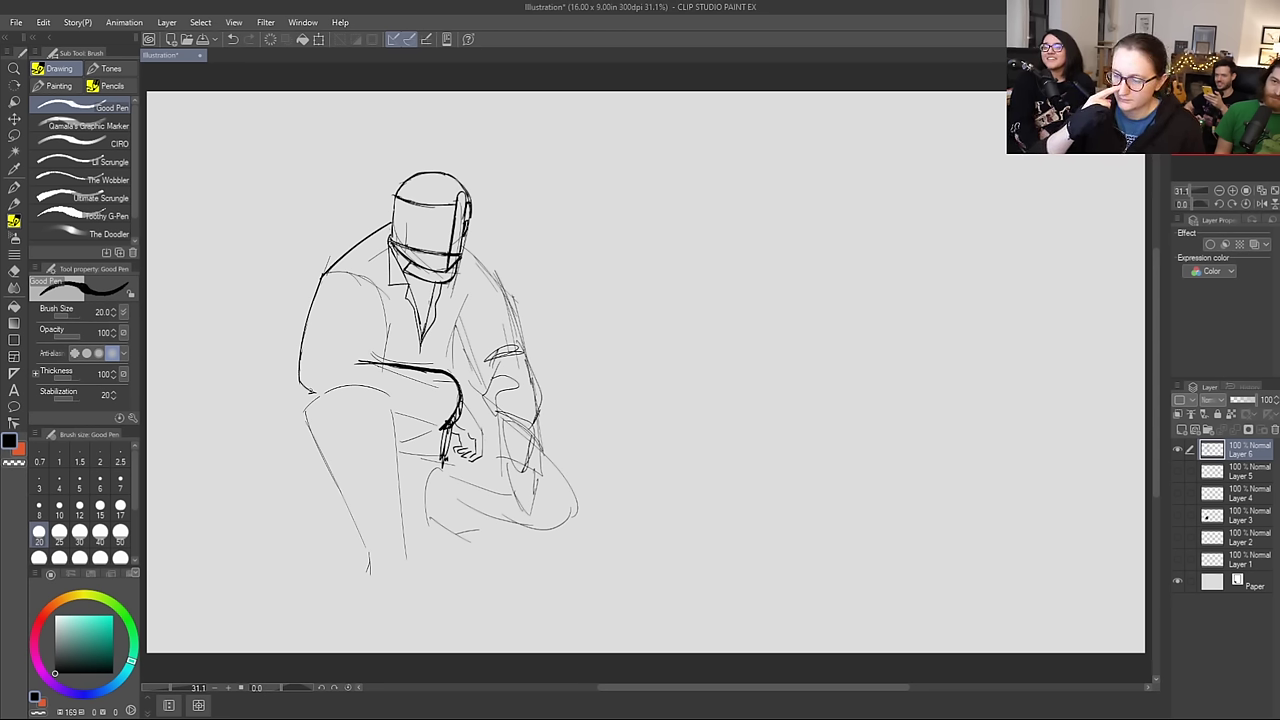
Step: Add sleeve folds at the near elbow and ink the underside of the folded forearm
mouse_move(351, 361)
left_mouse_down()
mouse_move(379, 361)
mouse_move(345, 347)
left_mouse_up()
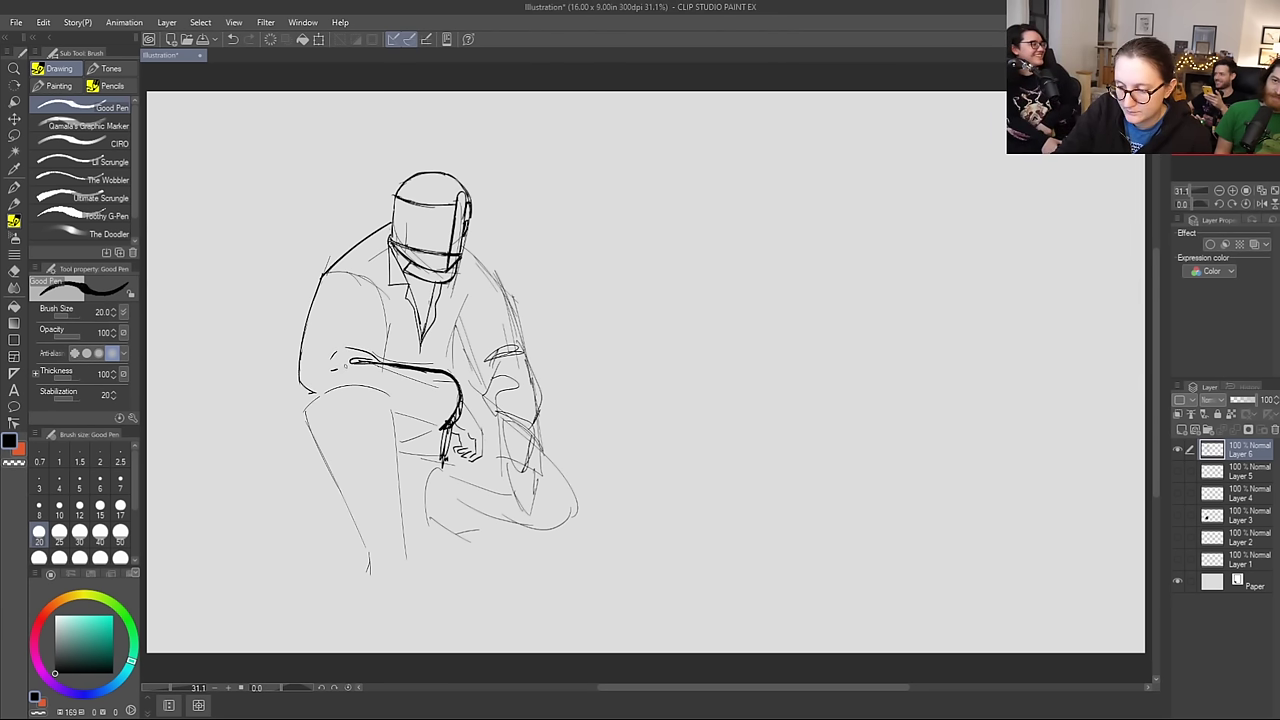
left_click_drag(376, 371, 352, 389)
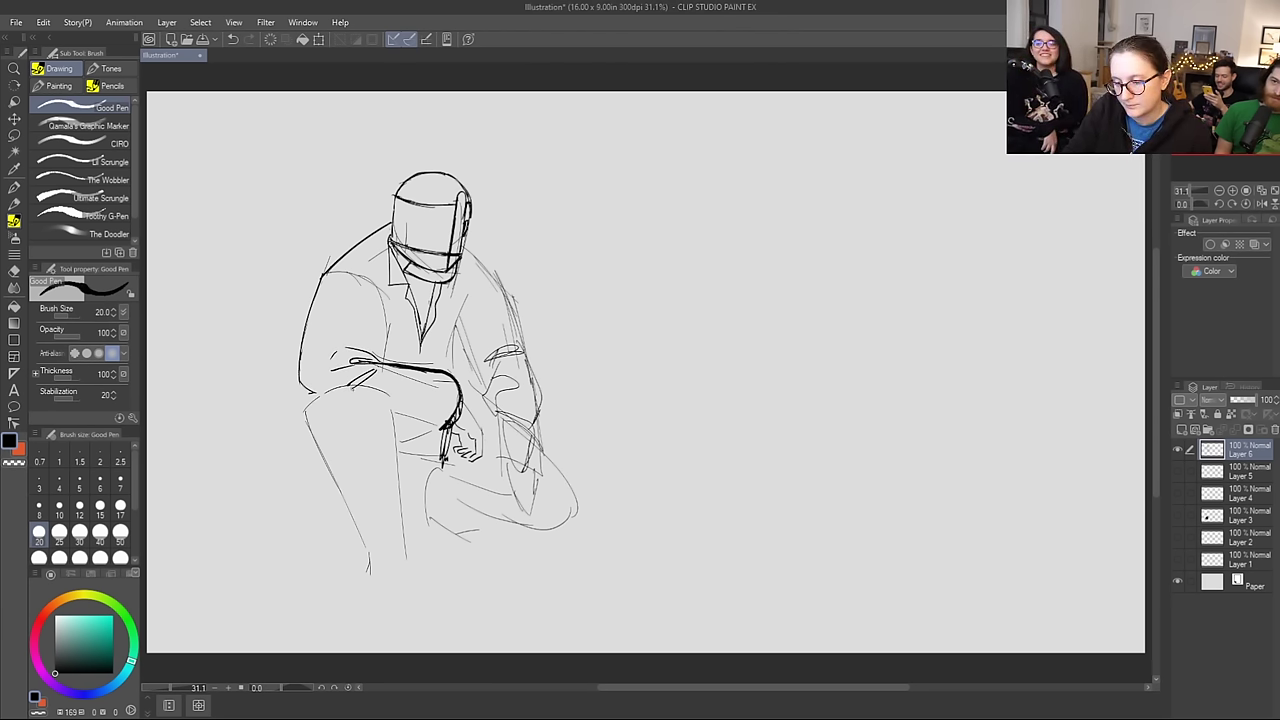
left_click_drag(440, 434, 393, 428)
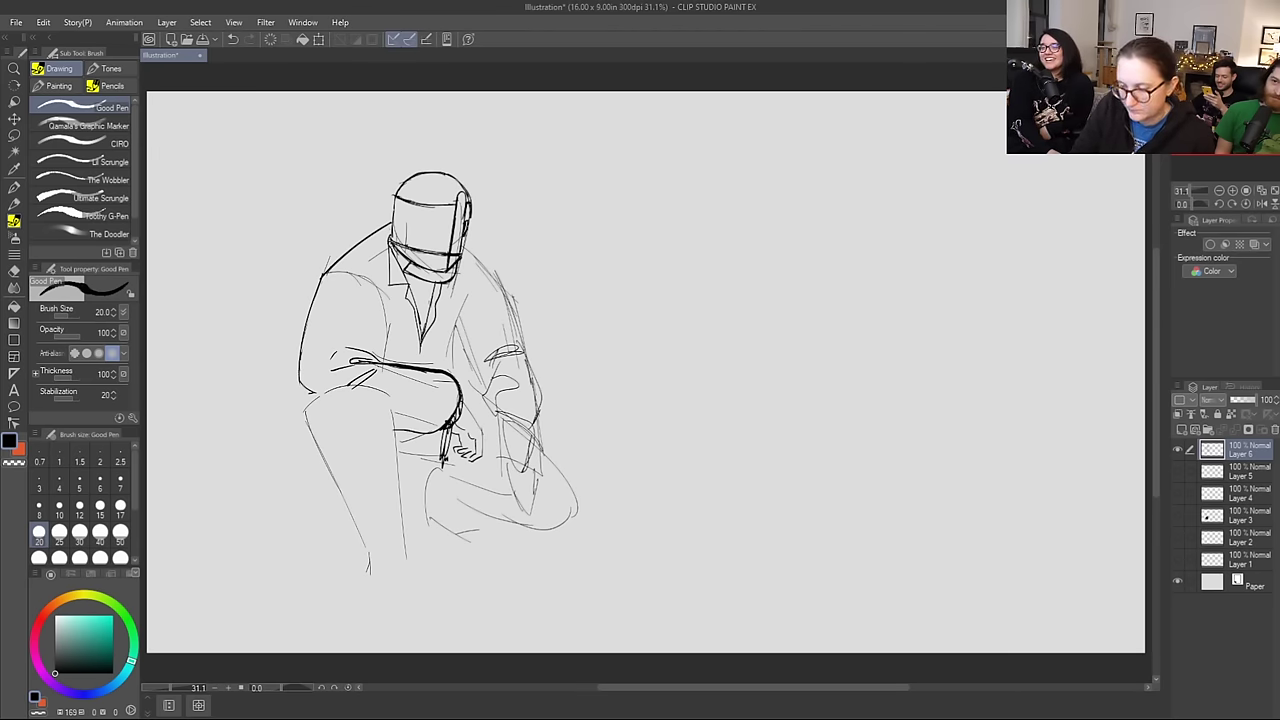
Step: Add fabric folds around both armpits and ink the shirt's far side down to the folded forearm
mouse_move(458, 318)
left_mouse_down()
mouse_move(482, 290)
mouse_move(465, 303)
mouse_move(477, 311)
left_mouse_up()
left_click_drag(500, 307, 467, 315)
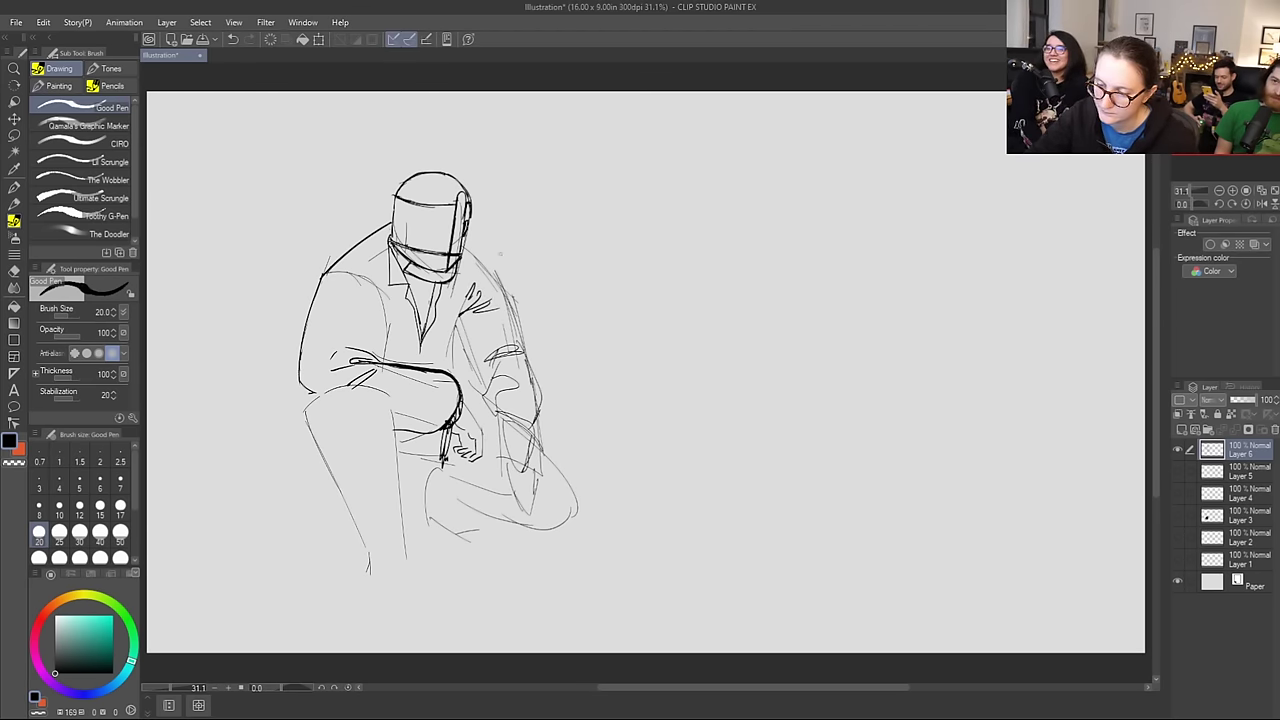
left_click_drag(351, 271, 383, 252)
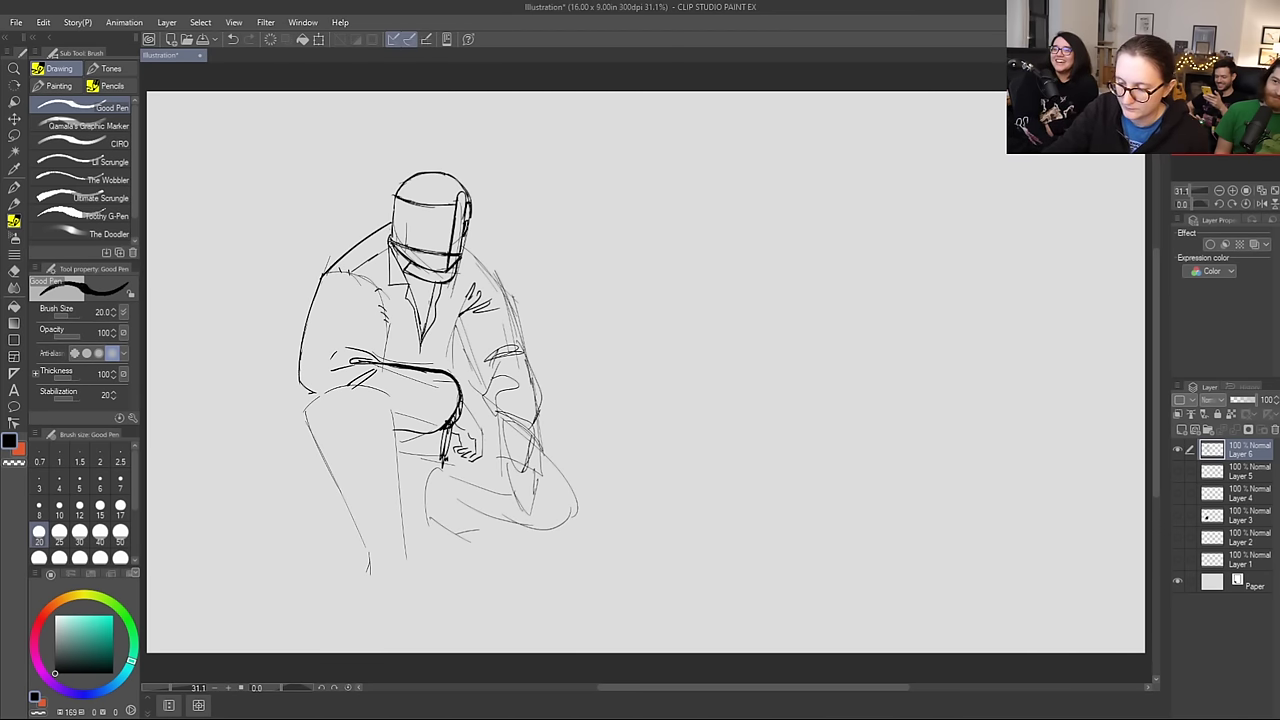
left_click_drag(461, 316, 459, 370)
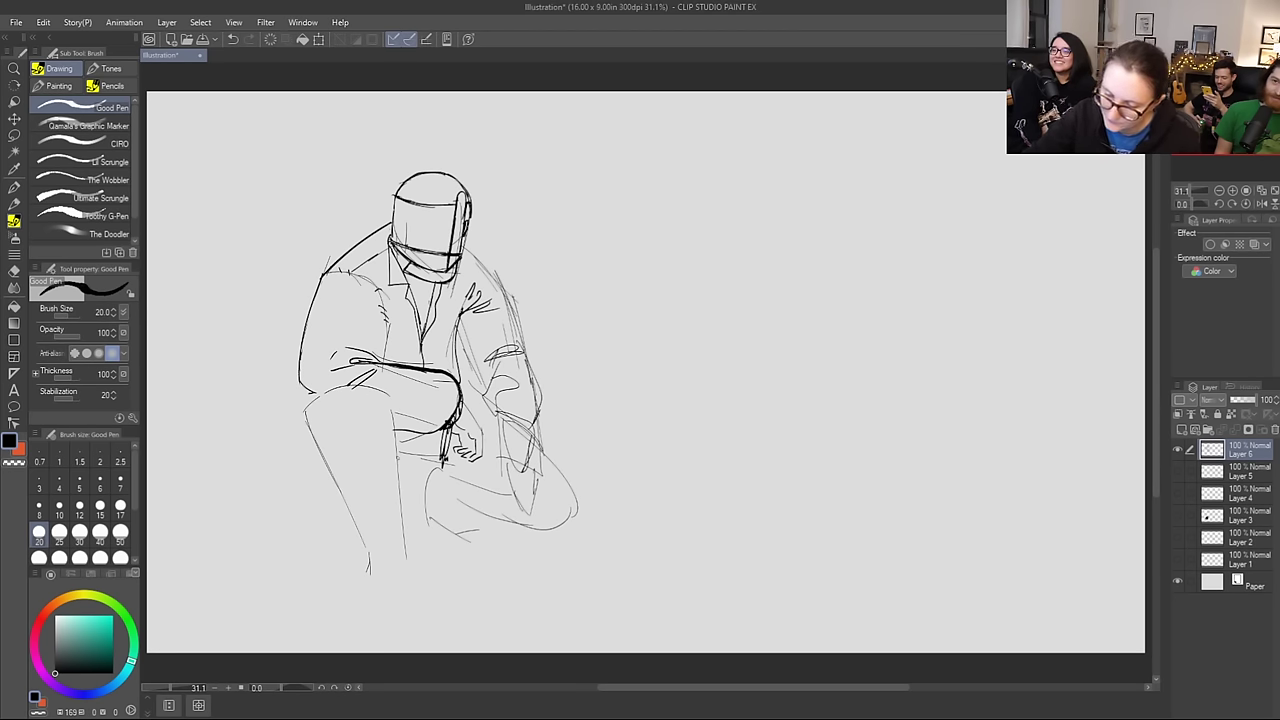
Step: Ink the near knee and lower leg in darker lines, and sketch jagged grass blades around the foot and behind the leg
left_click_drag(380, 403, 407, 530)
left_click_drag(398, 480, 419, 574)
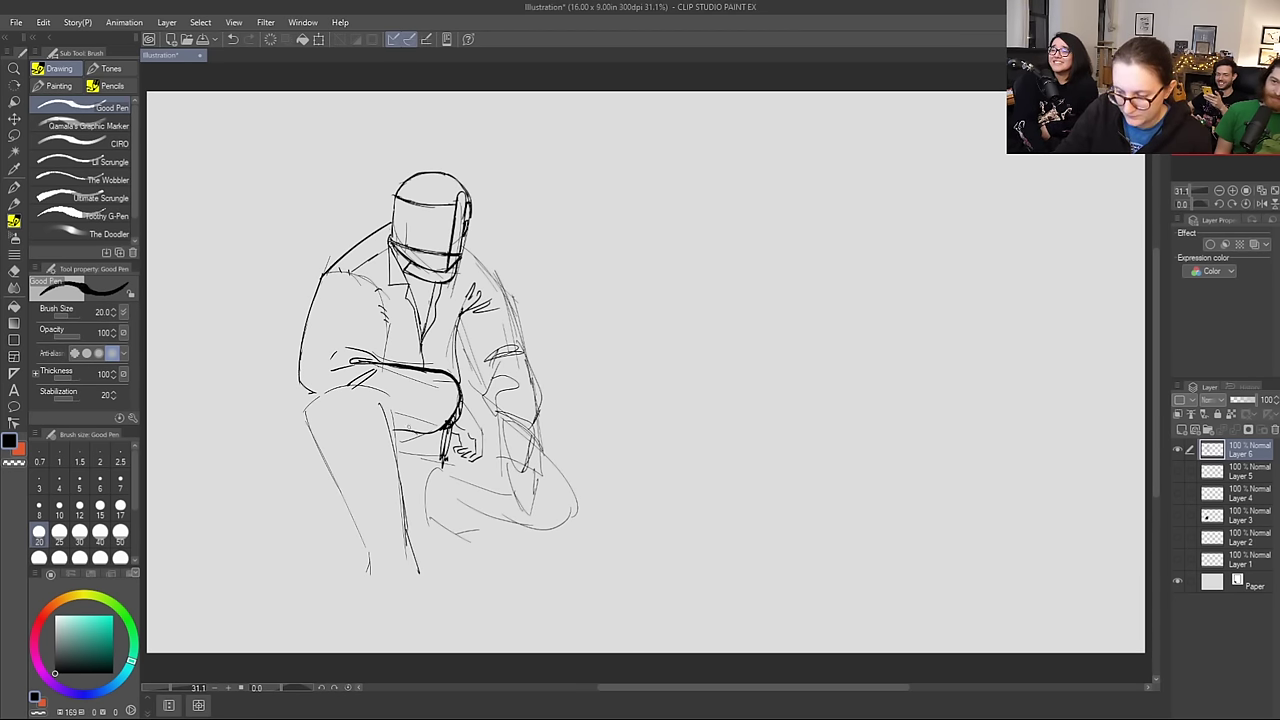
mouse_move(412, 428)
left_mouse_down()
mouse_move(374, 398)
mouse_move(316, 394)
mouse_move(310, 442)
mouse_move(376, 606)
mouse_move(394, 600)
mouse_move(408, 550)
mouse_move(422, 588)
left_mouse_up()
left_click_drag(428, 510, 438, 622)
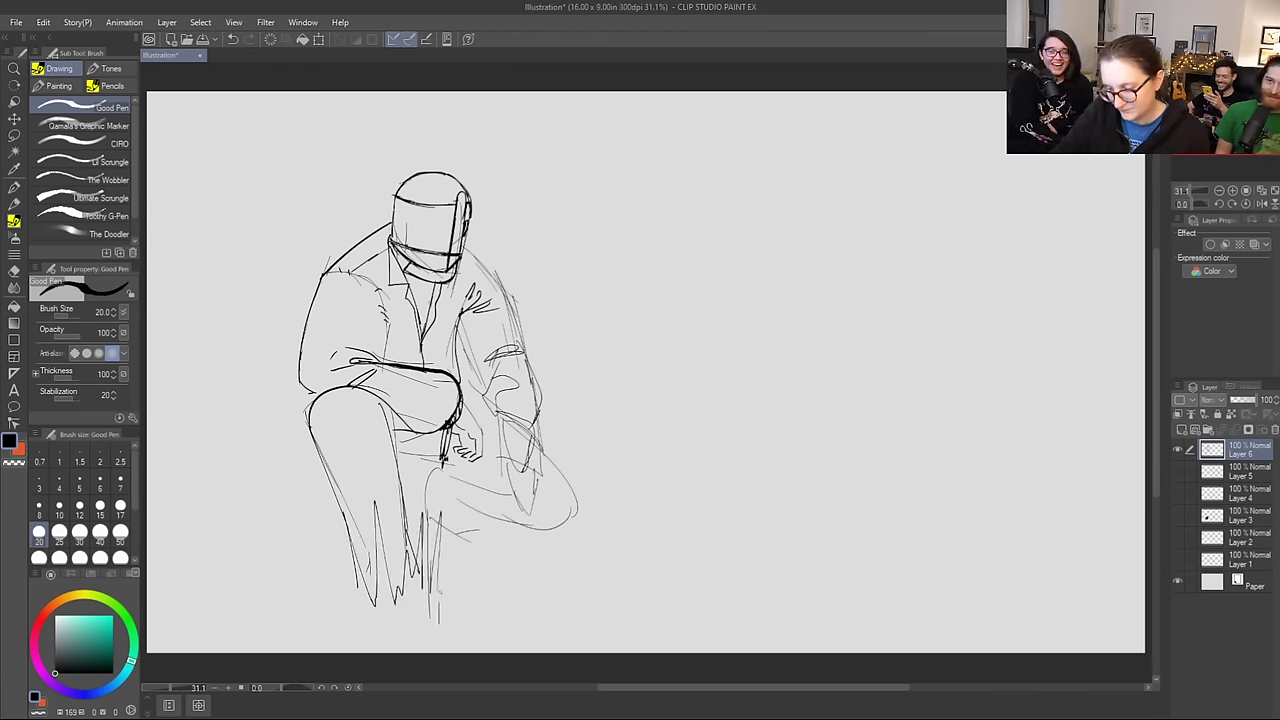
mouse_move(345, 490)
left_mouse_down()
mouse_move(325, 576)
mouse_move(292, 592)
left_mouse_up()
left_click_drag(268, 443, 288, 558)
left_click_drag(280, 484, 296, 544)
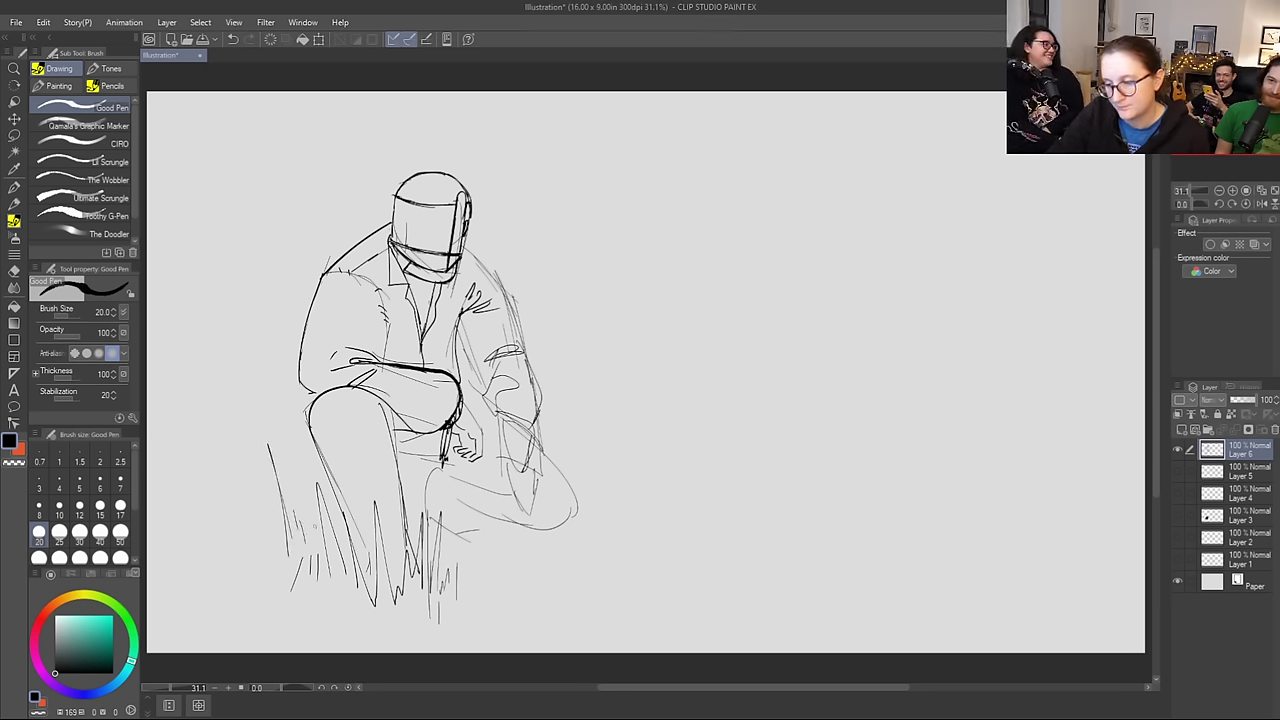
Step: Ink the line between the two thighs, and define the far hand's fingers and the edge of its cuff
left_click_drag(396, 461, 478, 477)
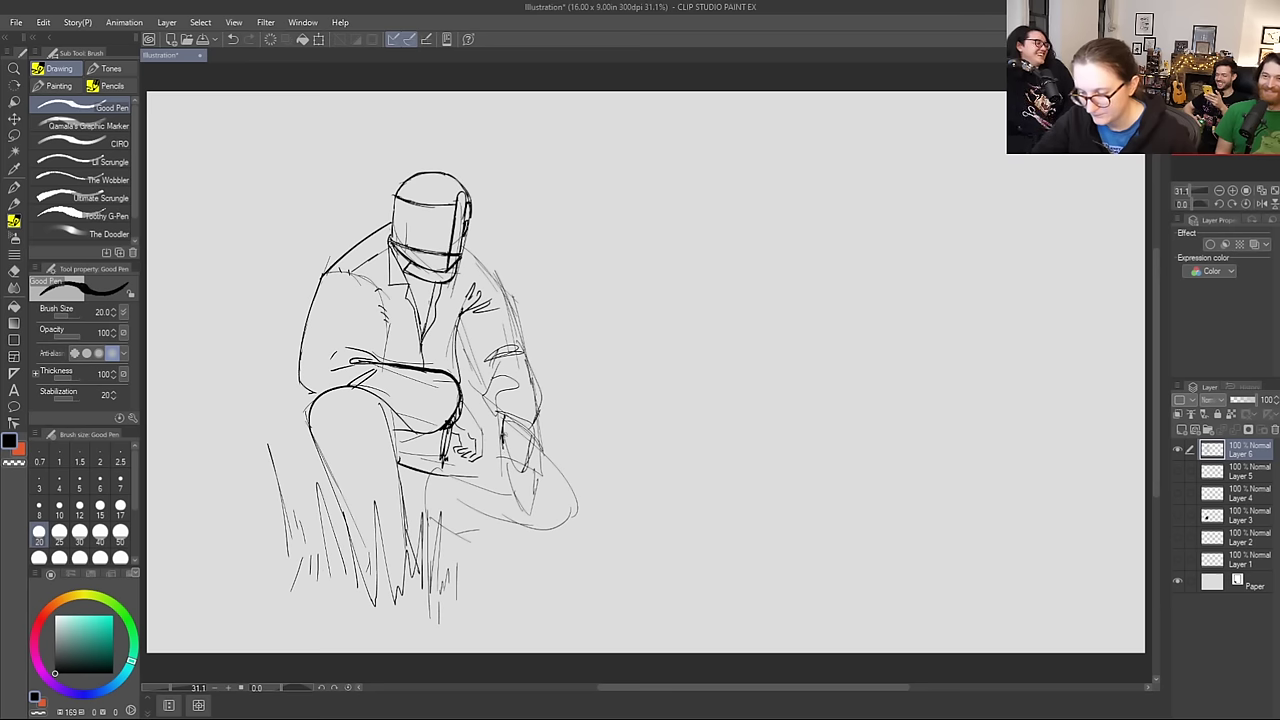
mouse_move(503, 433)
left_mouse_down()
mouse_move(514, 475)
mouse_move(533, 467)
left_mouse_up()
left_click_drag(537, 423, 531, 447)
left_click_drag(521, 453, 531, 467)
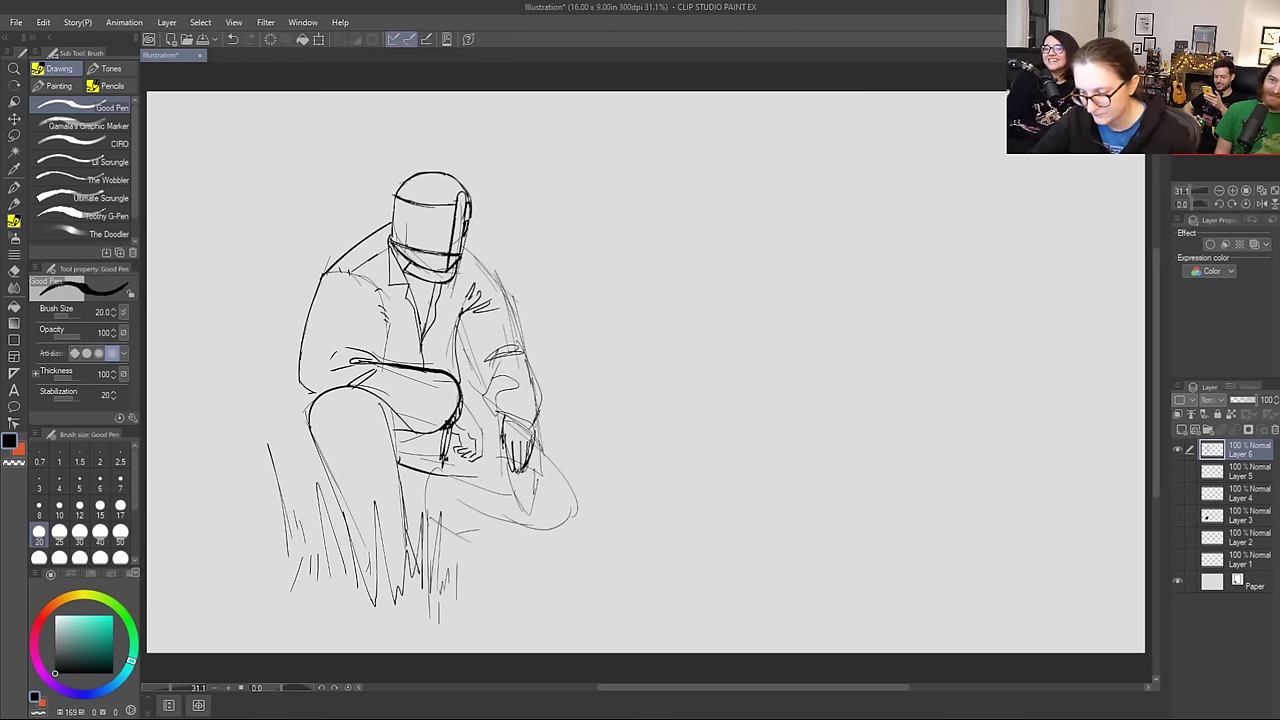
left_click_drag(499, 413, 535, 427)
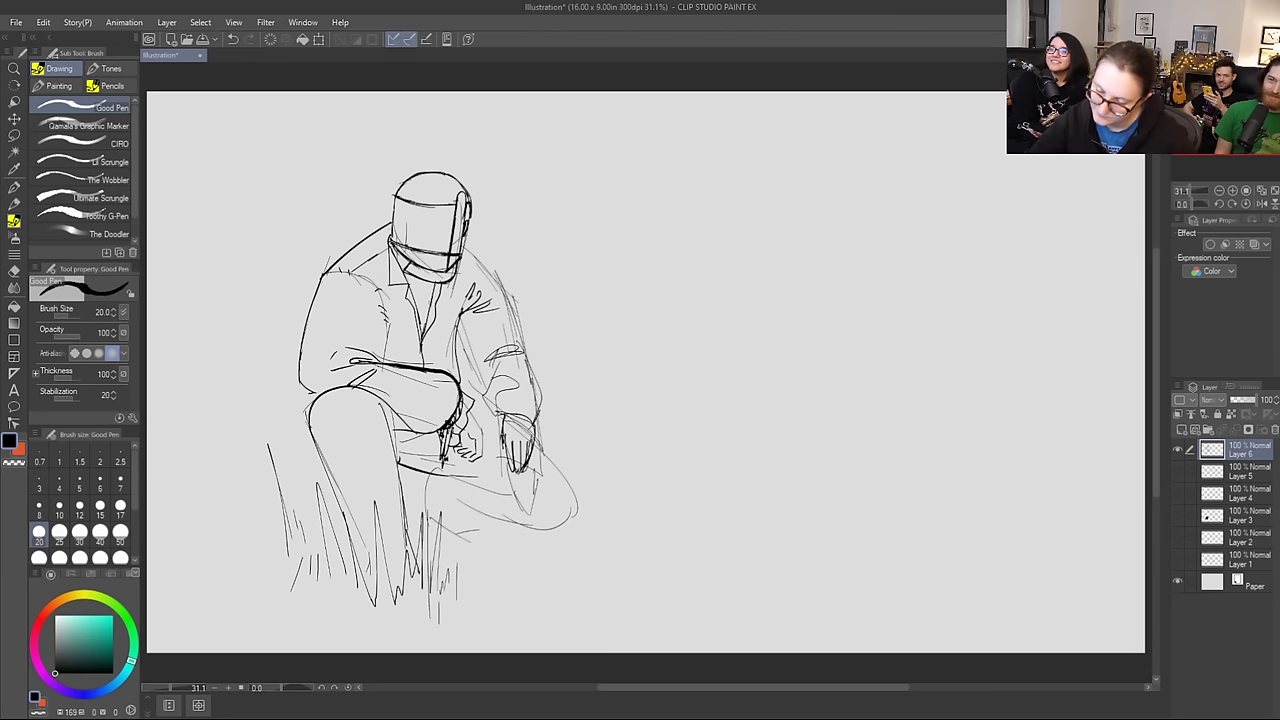
Step: Darken the gaps around the hanging hand and beside the near knee, using the Good Pen at size 50
left_click_drag(455, 423, 461, 452)
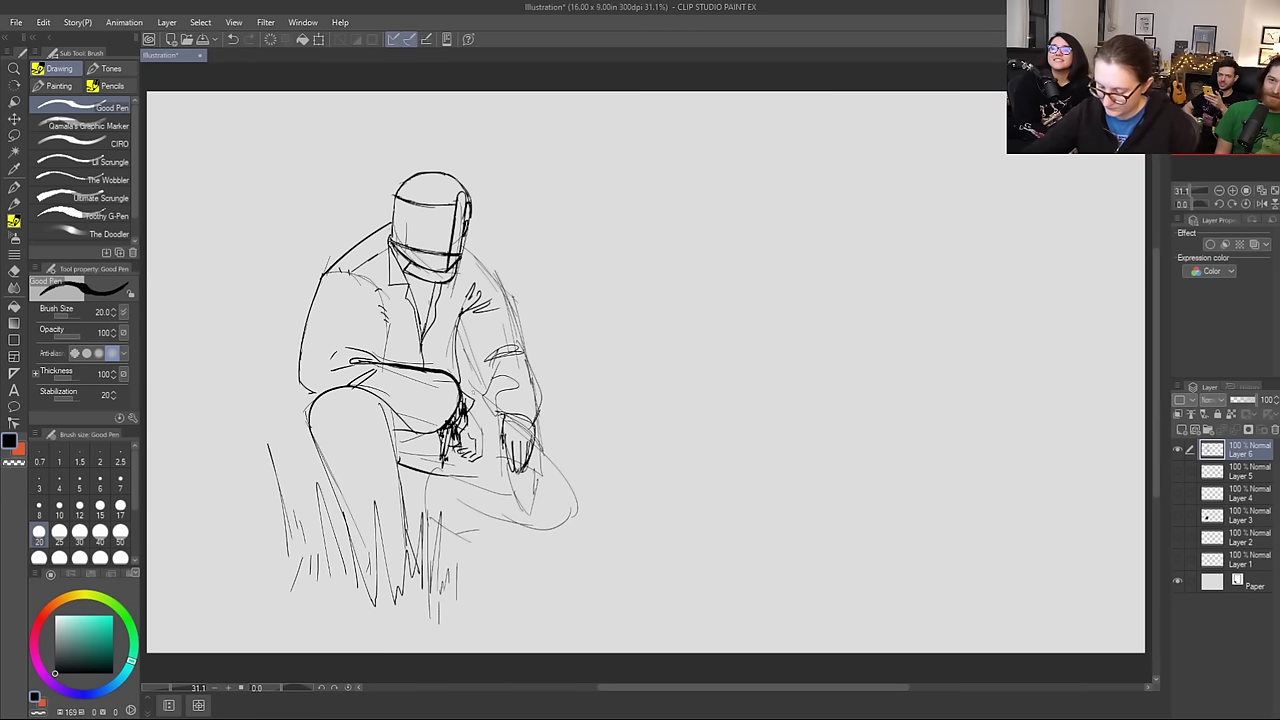
key("bracketright")
key("bracketright")
key("bracketright")
key("bracketright")
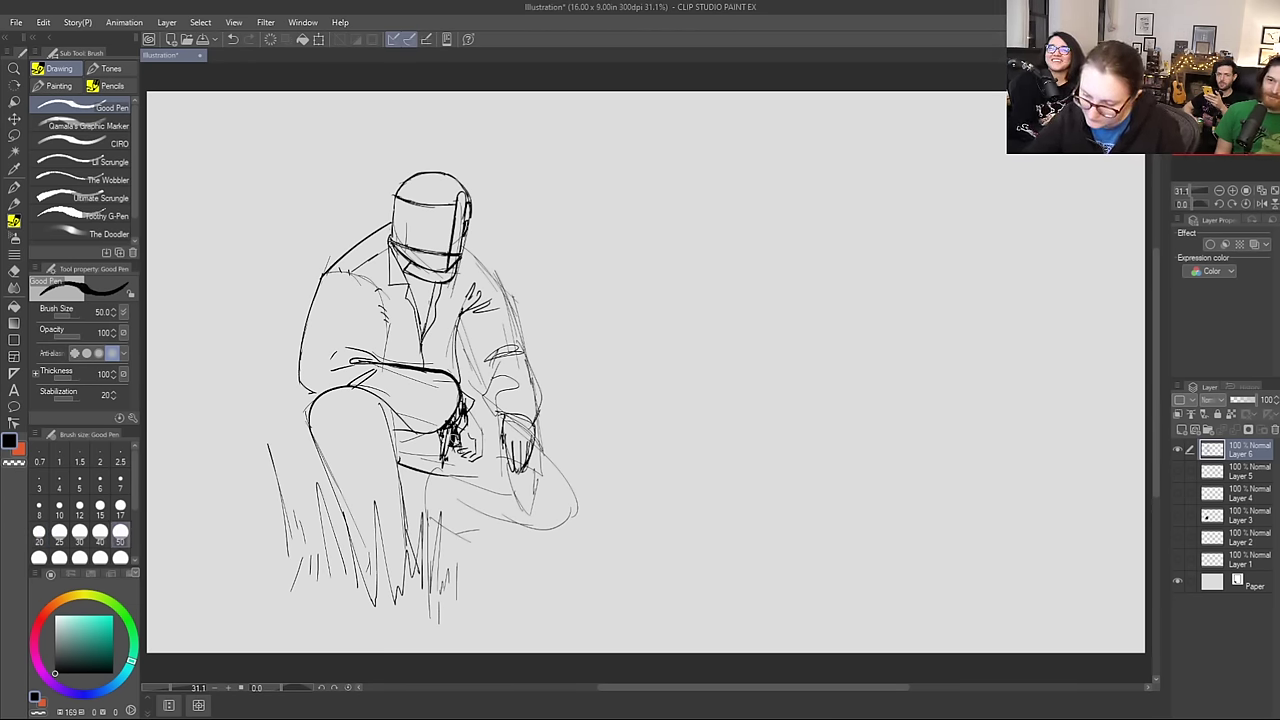
left_click_drag(457, 434, 450, 437)
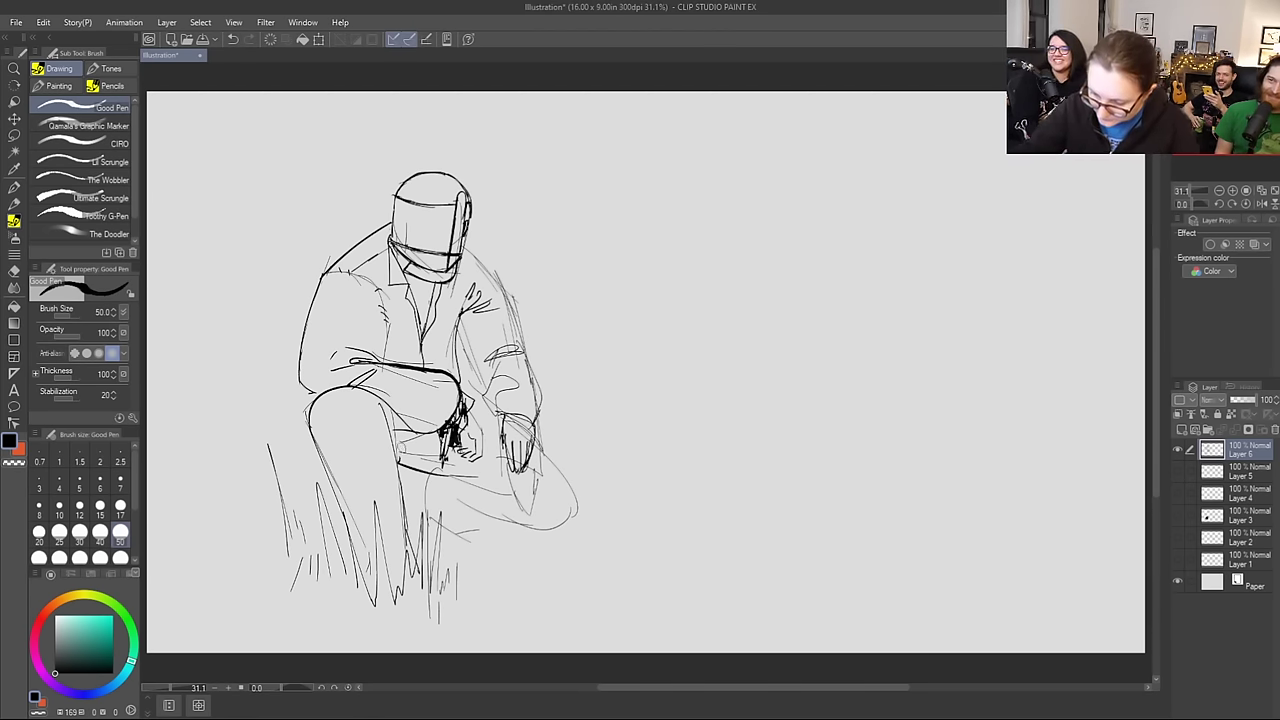
mouse_move(385, 405)
left_mouse_down()
mouse_move(410, 468)
mouse_move(390, 465)
mouse_move(420, 470)
left_mouse_up()
left_click_drag(404, 426, 420, 458)
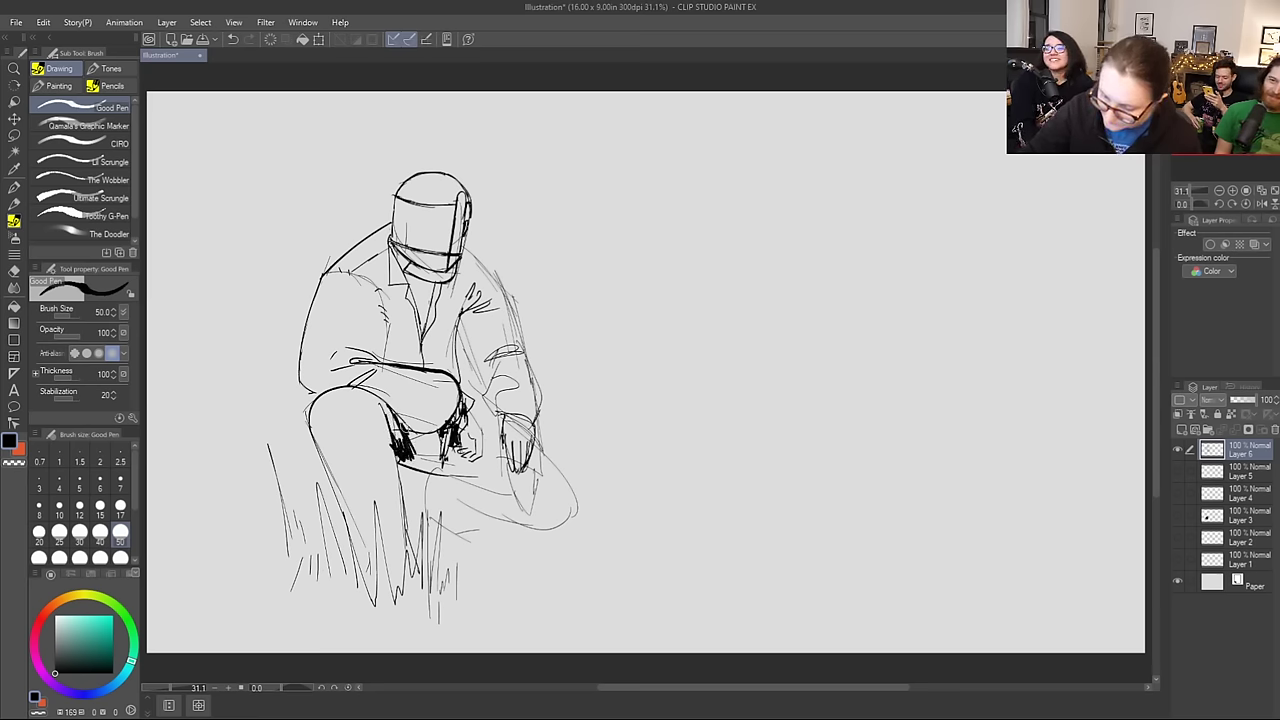
Step: Fill the area between the legs, from under the folded forearm to the far hand, with solid black
left_click(84, 143)
mouse_move(390, 408)
left_mouse_down()
mouse_move(426, 450)
mouse_move(402, 456)
mouse_move(488, 484)
left_mouse_up()
key("p")
key("bracketleft")
key("bracketleft")
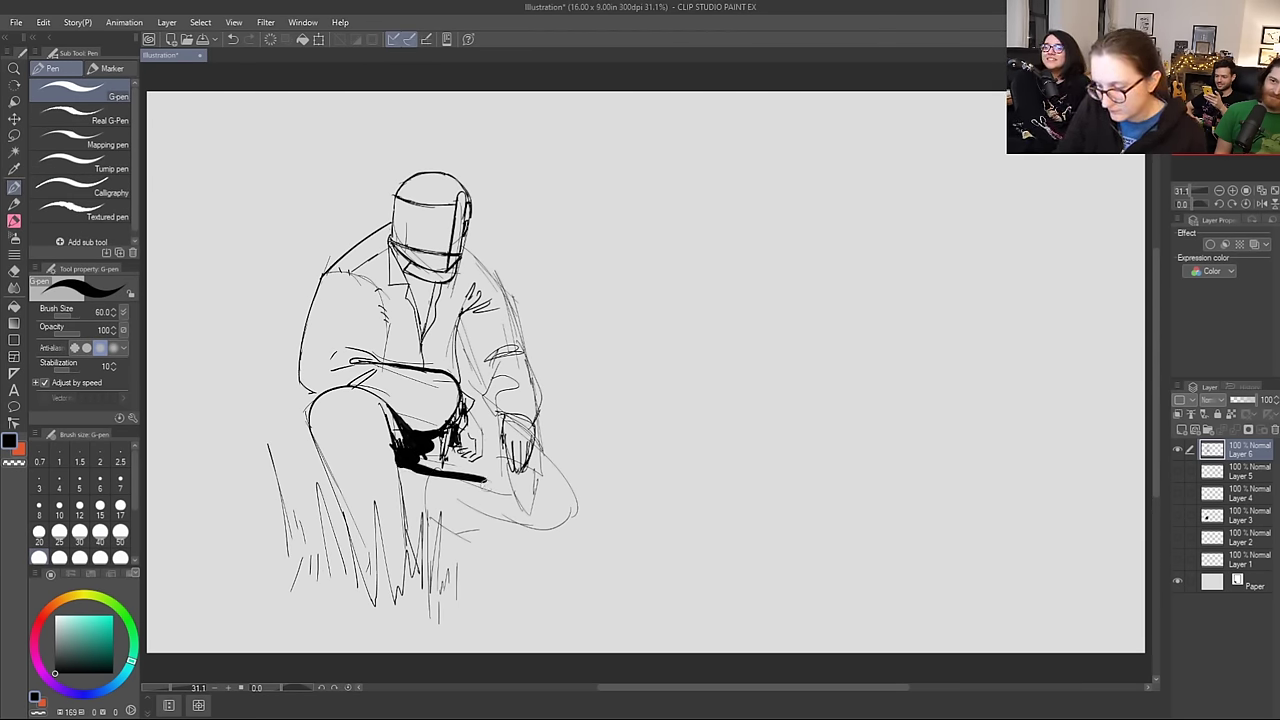
mouse_move(476, 440)
left_mouse_down()
mouse_move(506, 482)
mouse_move(478, 463)
mouse_move(448, 468)
mouse_move(454, 446)
mouse_move(444, 464)
mouse_move(440, 440)
mouse_move(440, 472)
mouse_move(425, 466)
mouse_move(437, 435)
mouse_move(485, 445)
mouse_move(506, 482)
mouse_move(490, 488)
left_mouse_up()
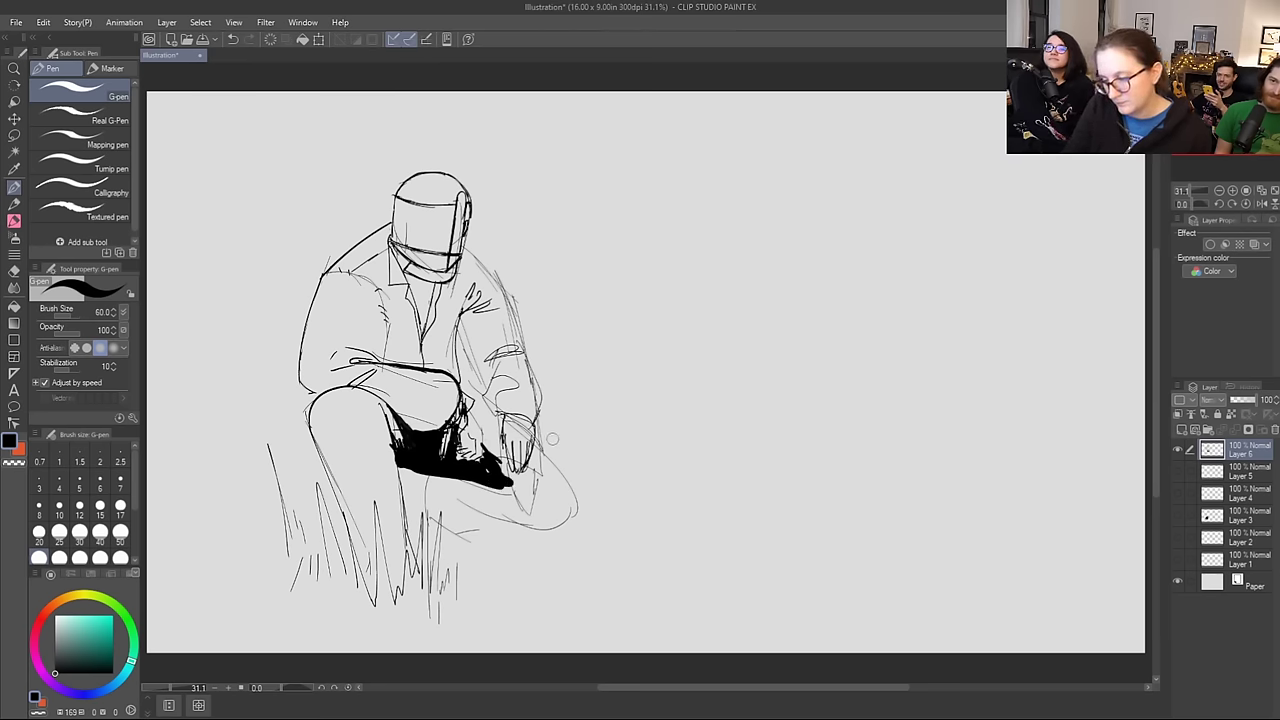
Step: Add grass blades over the far knee, and erase the far thigh's rough lines with the Hard eraser
mouse_move(540, 545)
left_mouse_down()
mouse_move(562, 515)
mouse_move(574, 537)
mouse_move(584, 470)
left_mouse_up()
key("e")
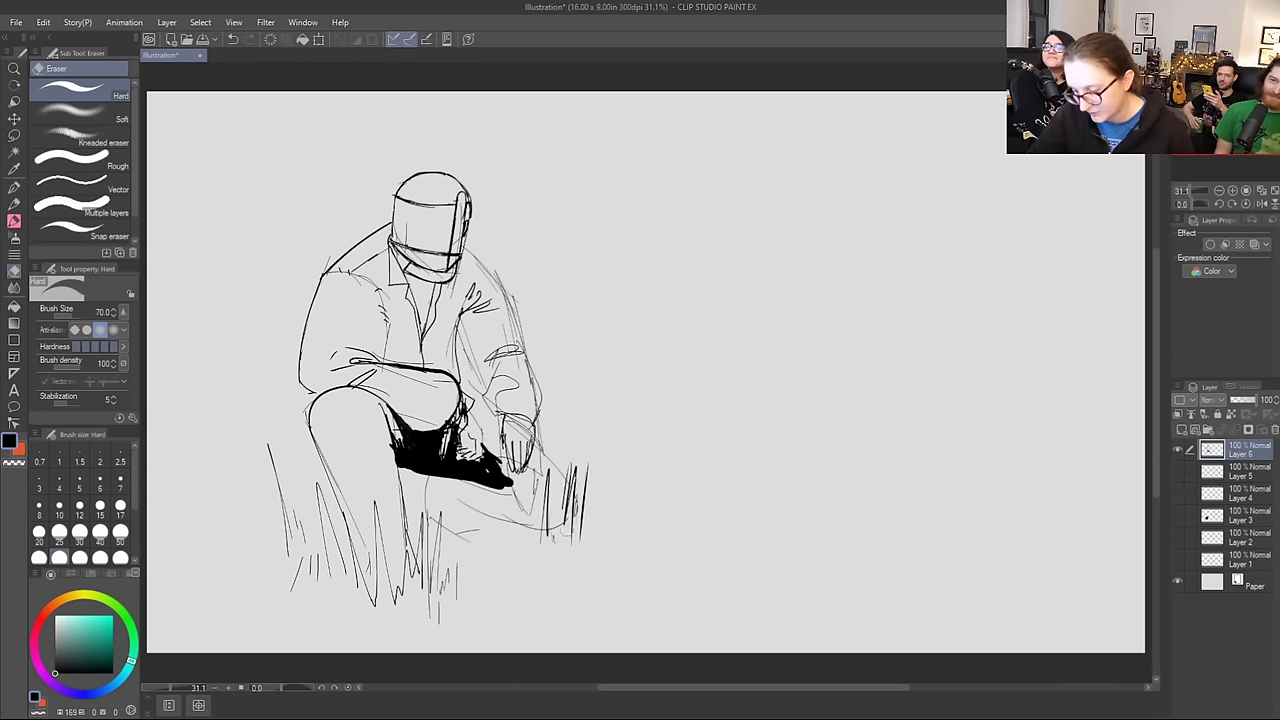
mouse_move(557, 521)
left_mouse_down()
mouse_move(517, 566)
mouse_move(502, 513)
mouse_move(467, 470)
mouse_move(429, 468)
left_mouse_up()
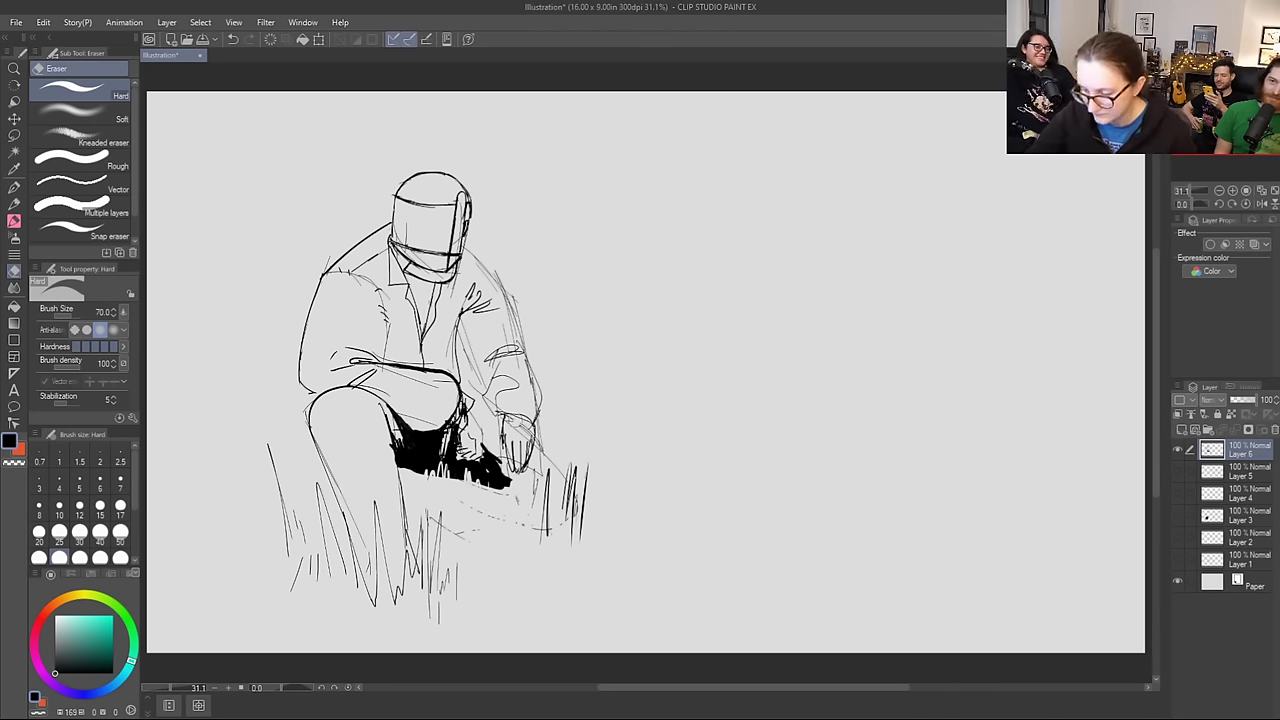
Step: Ink the far arm's outer contour, elbow folds and cuff in thick lines with the CIRO brush at size 40
key("b")
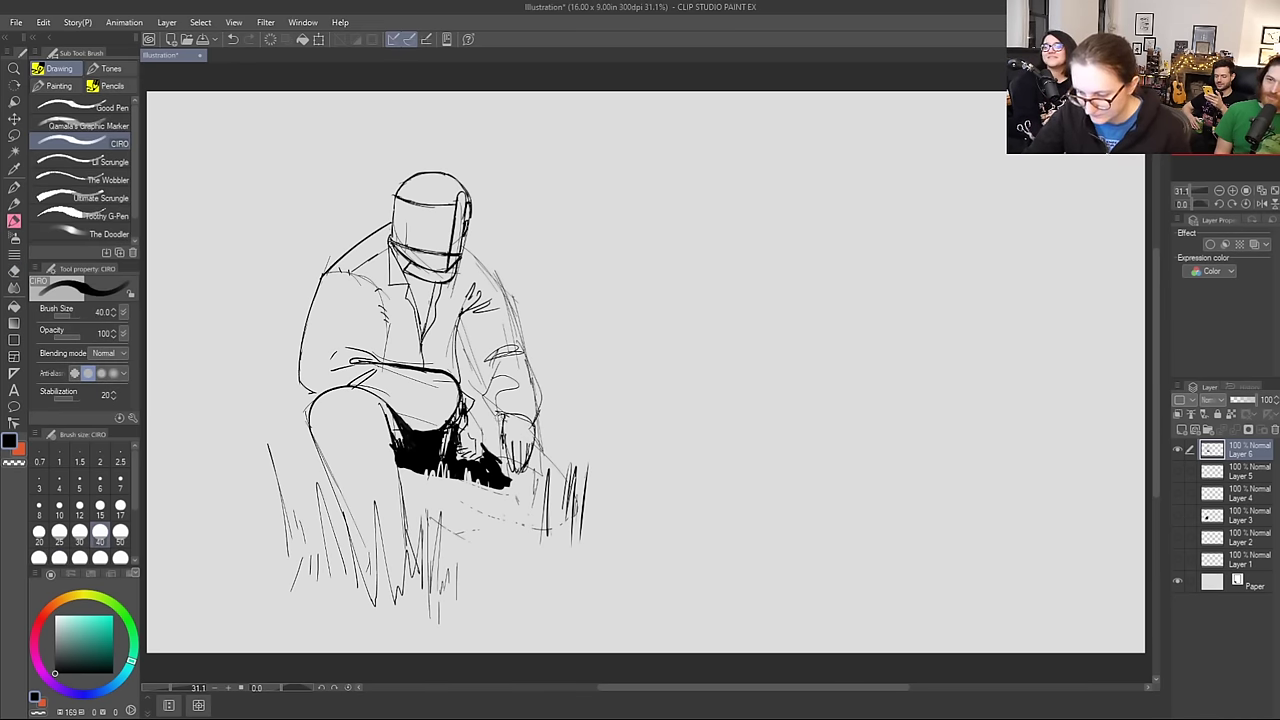
mouse_move(501, 414)
left_mouse_down()
mouse_move(491, 431)
mouse_move(535, 437)
mouse_move(541, 452)
mouse_move(493, 417)
mouse_move(528, 410)
mouse_move(535, 423)
mouse_move(539, 412)
left_mouse_up()
mouse_move(494, 364)
left_mouse_down()
mouse_move(484, 380)
mouse_move(530, 348)
left_mouse_up()
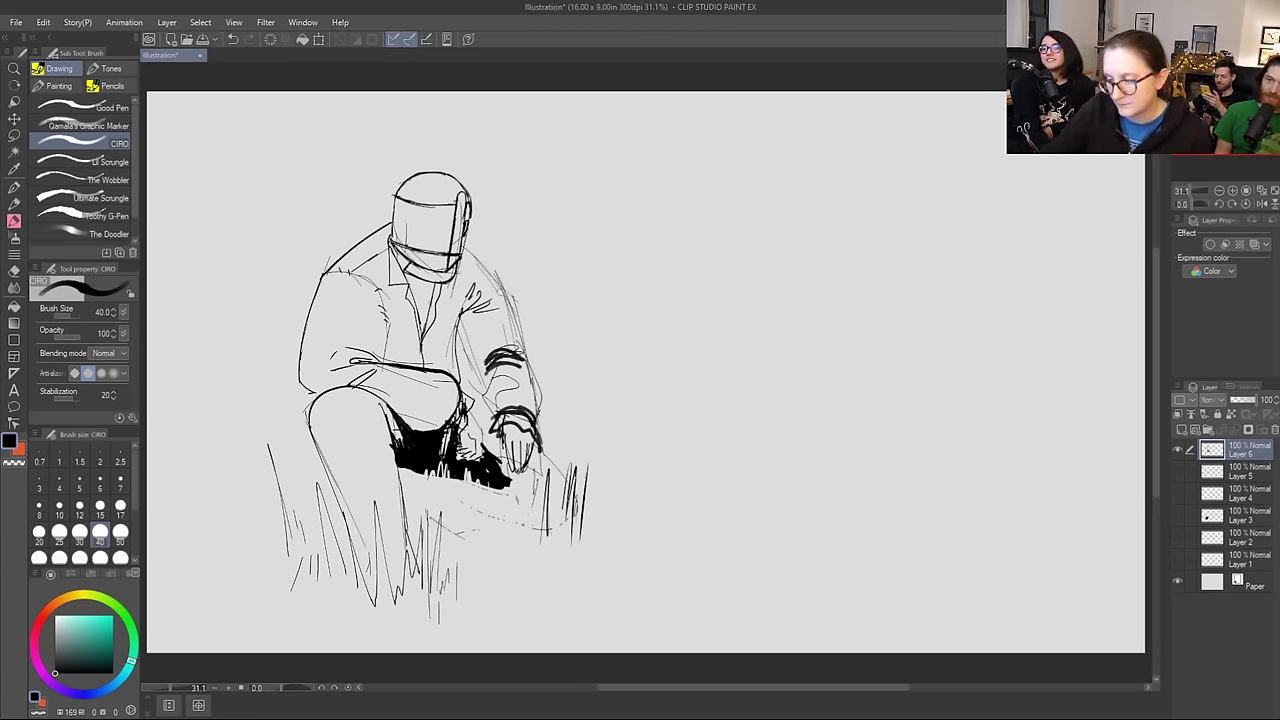
mouse_move(462, 244)
left_mouse_down()
mouse_move(516, 304)
mouse_move(544, 424)
left_mouse_up()
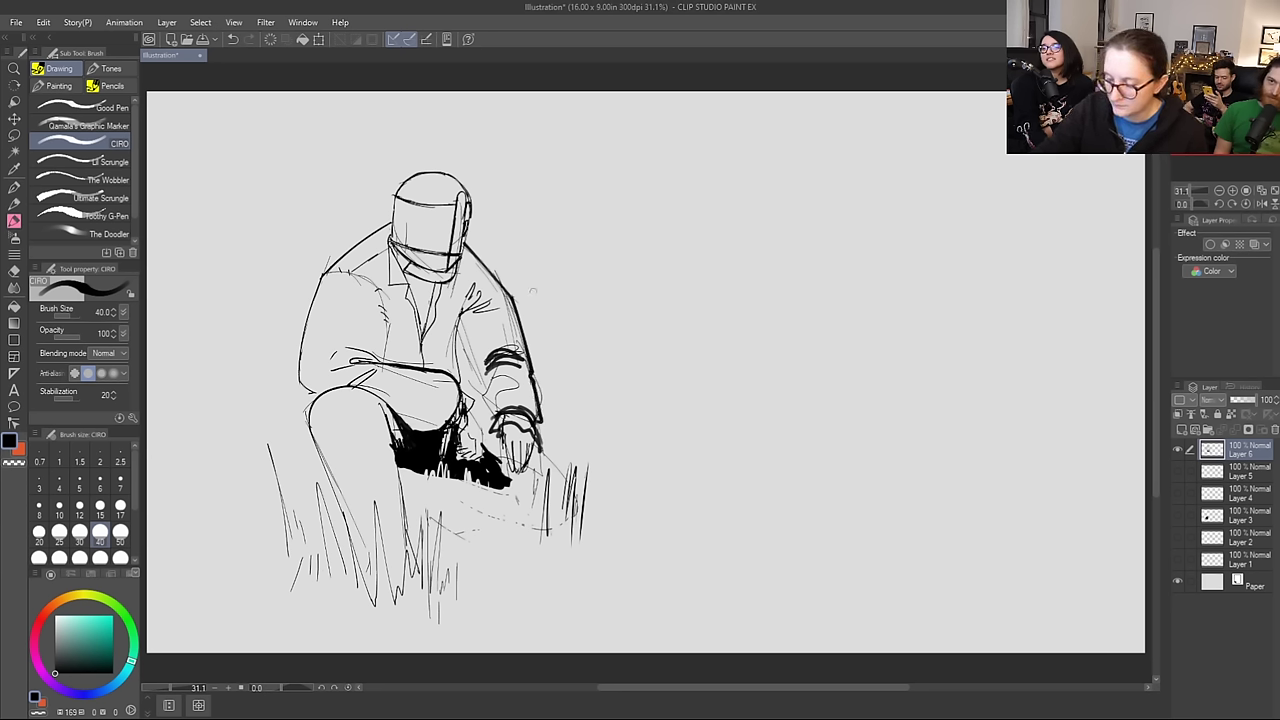
key("ctrl+z")
mouse_move(508, 296)
left_mouse_down()
mouse_move(548, 412)
mouse_move(536, 436)
mouse_move(487, 412)
mouse_move(485, 374)
mouse_move(524, 352)
mouse_move(484, 382)
mouse_move(462, 323)
left_mouse_up()
left_click_drag(391, 225, 309, 292)
key("ctrl+z")
key("e")
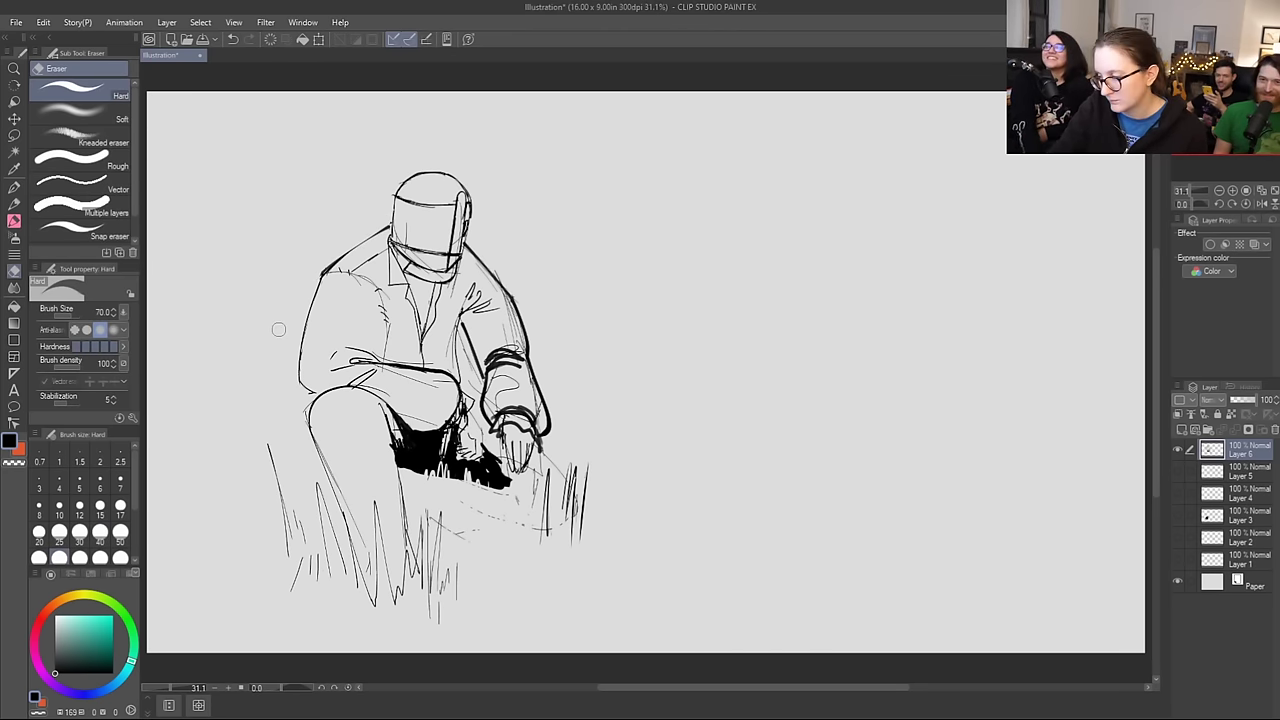
Step: View the Layer 4 drawing in place of the figure, and switch back to showing Layer 6
left_click(1177, 449)
left_click(1178, 494)
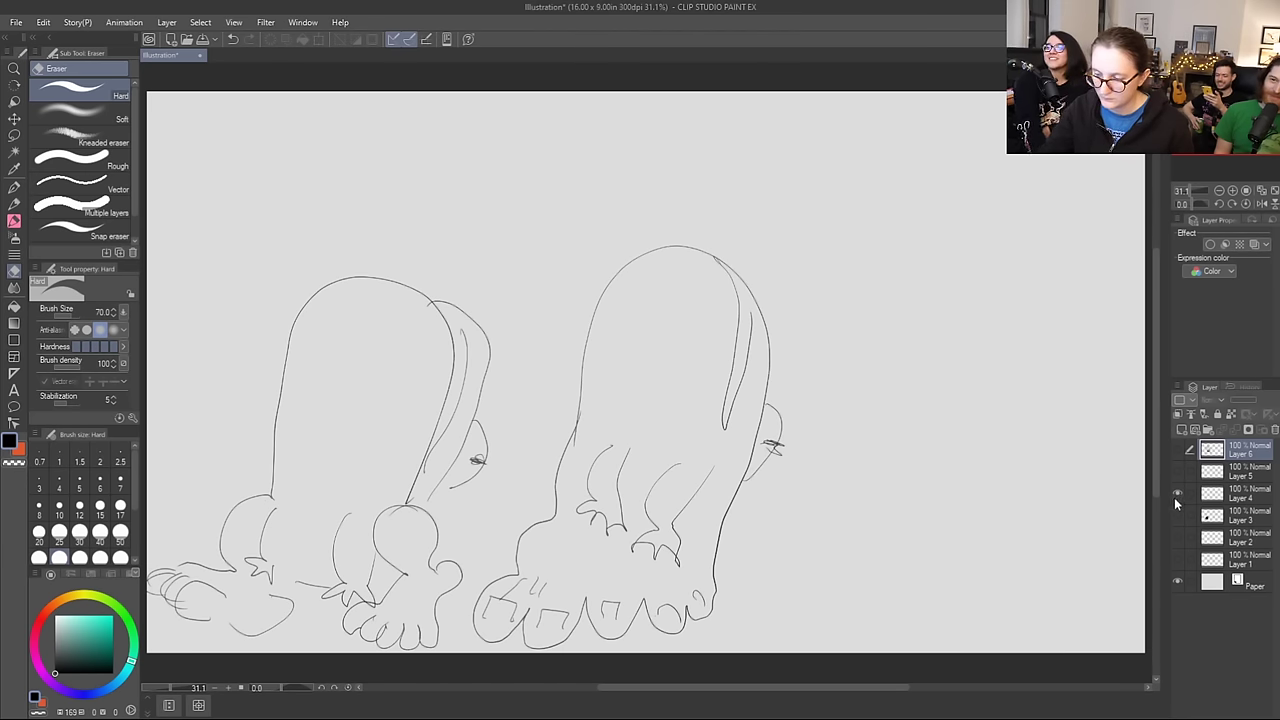
left_click(1178, 495)
left_click(1178, 450)
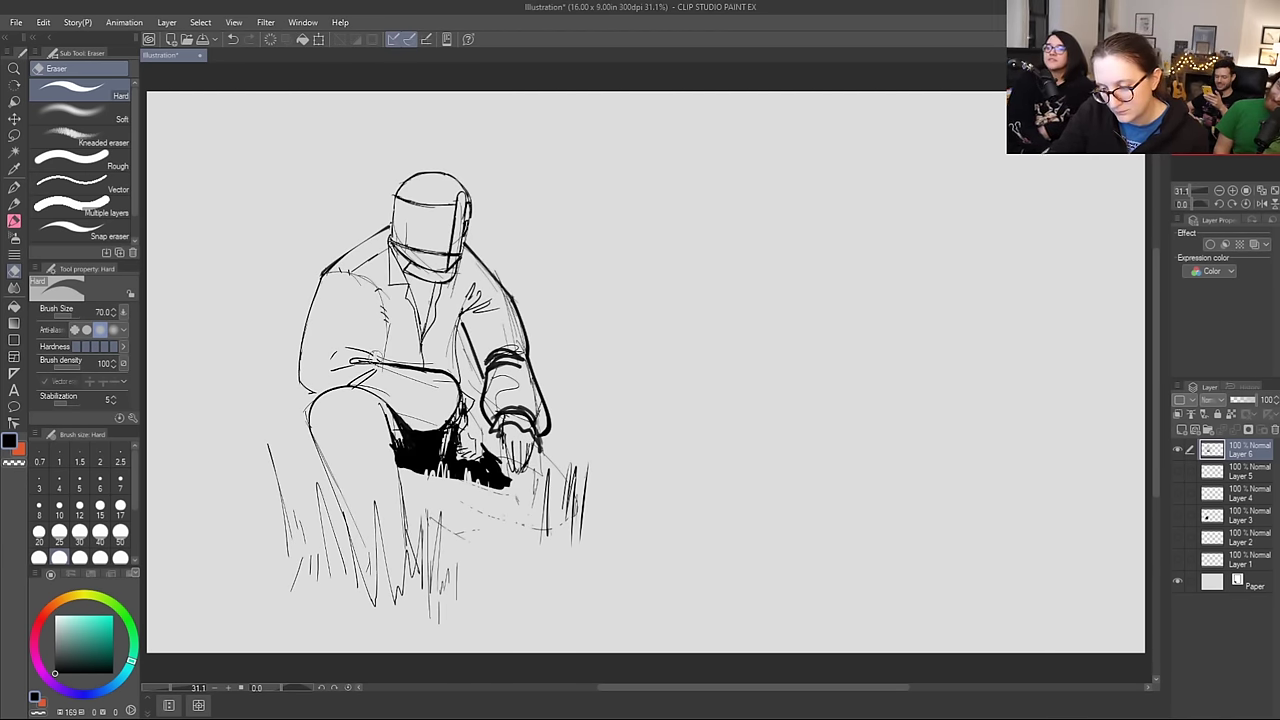
Step: Add dark fold strokes at the near armpit, and shift the whole figure toward the left side of the canvas
key("p")
mouse_move(378, 290)
left_mouse_down()
mouse_move(380, 338)
mouse_move(391, 318)
left_mouse_up()
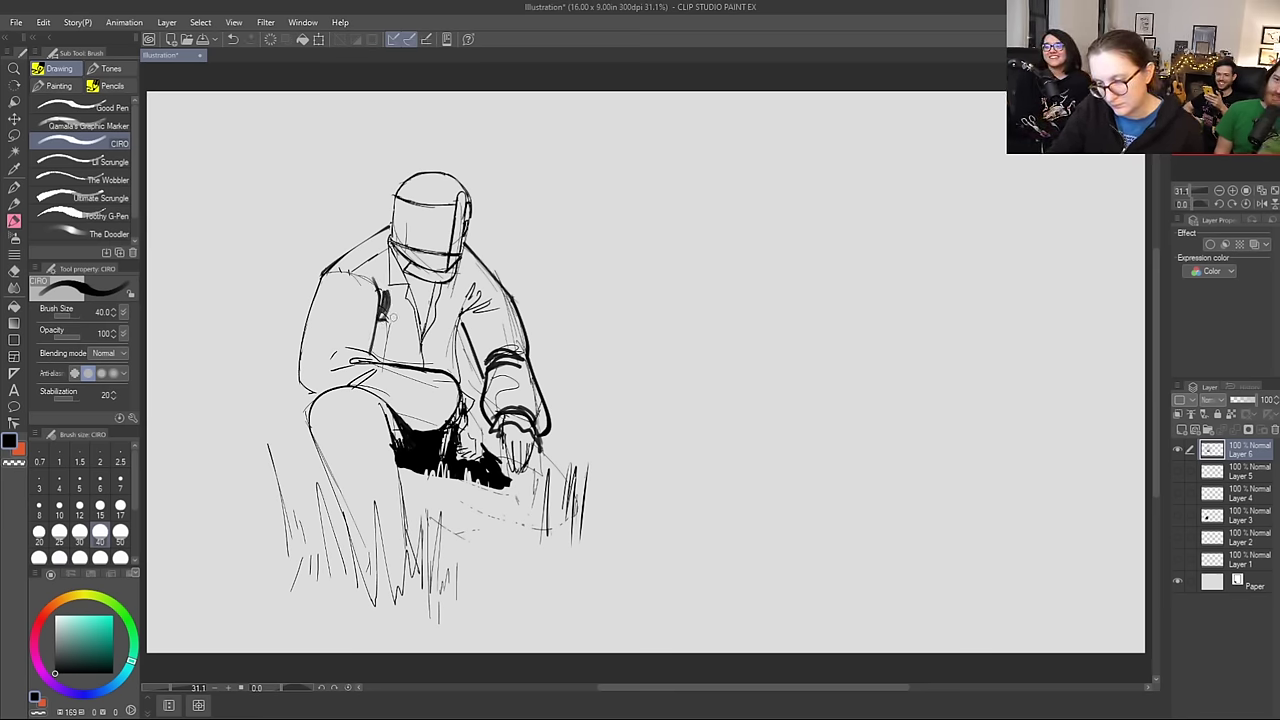
key("e")
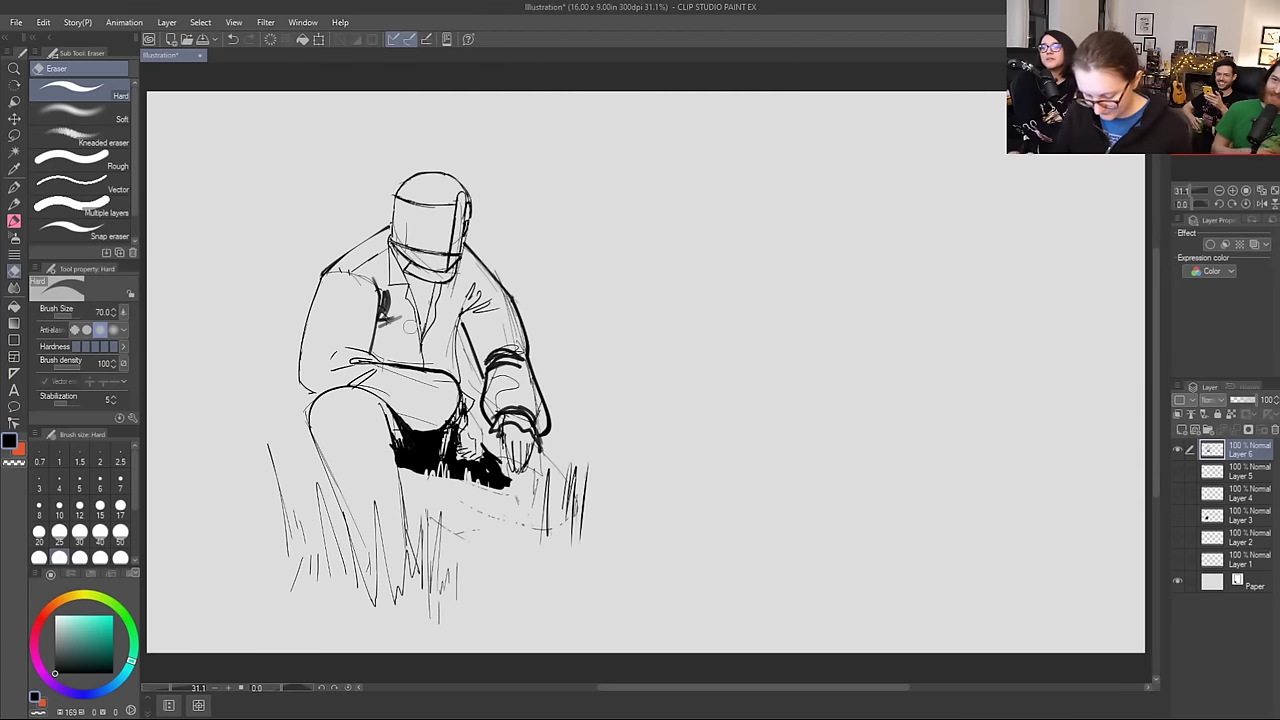
key("p")
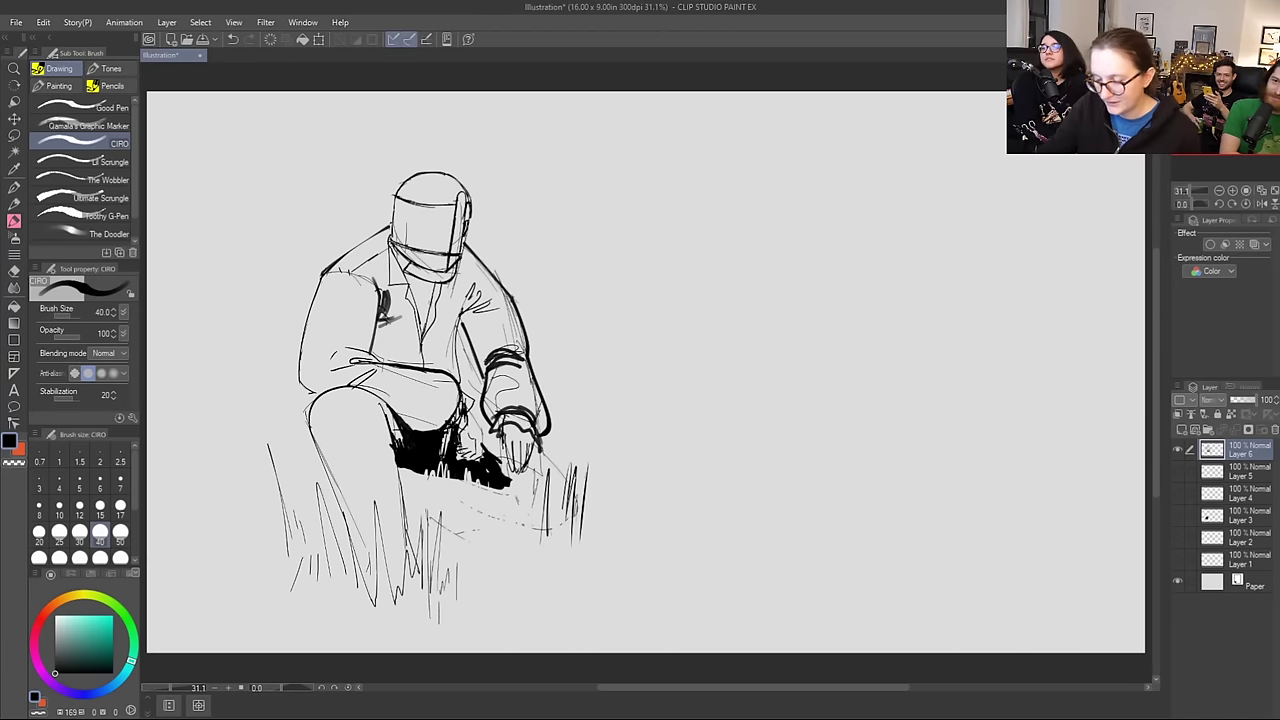
left_click(14, 119)
mouse_move(504, 362)
left_mouse_down()
mouse_move(432, 374)
mouse_move(364, 362)
left_mouse_up()
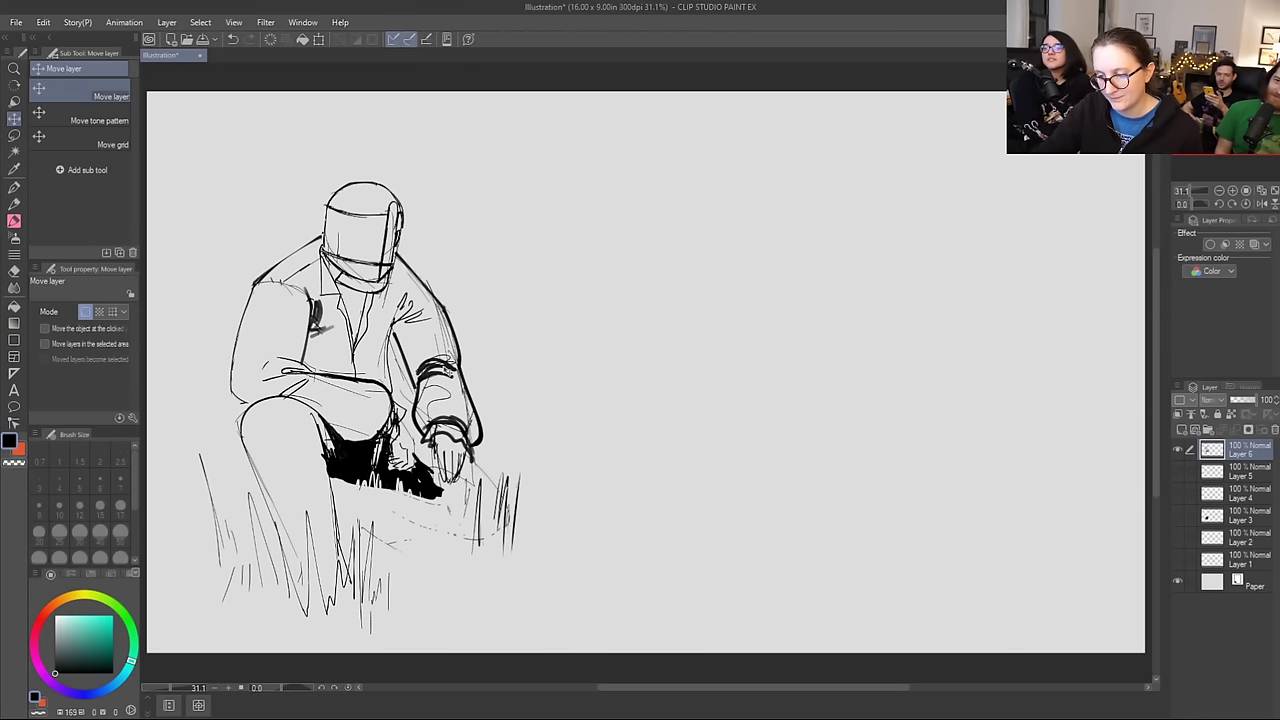
key("p")
left_click_drag(386, 230, 352, 229)
key("b")
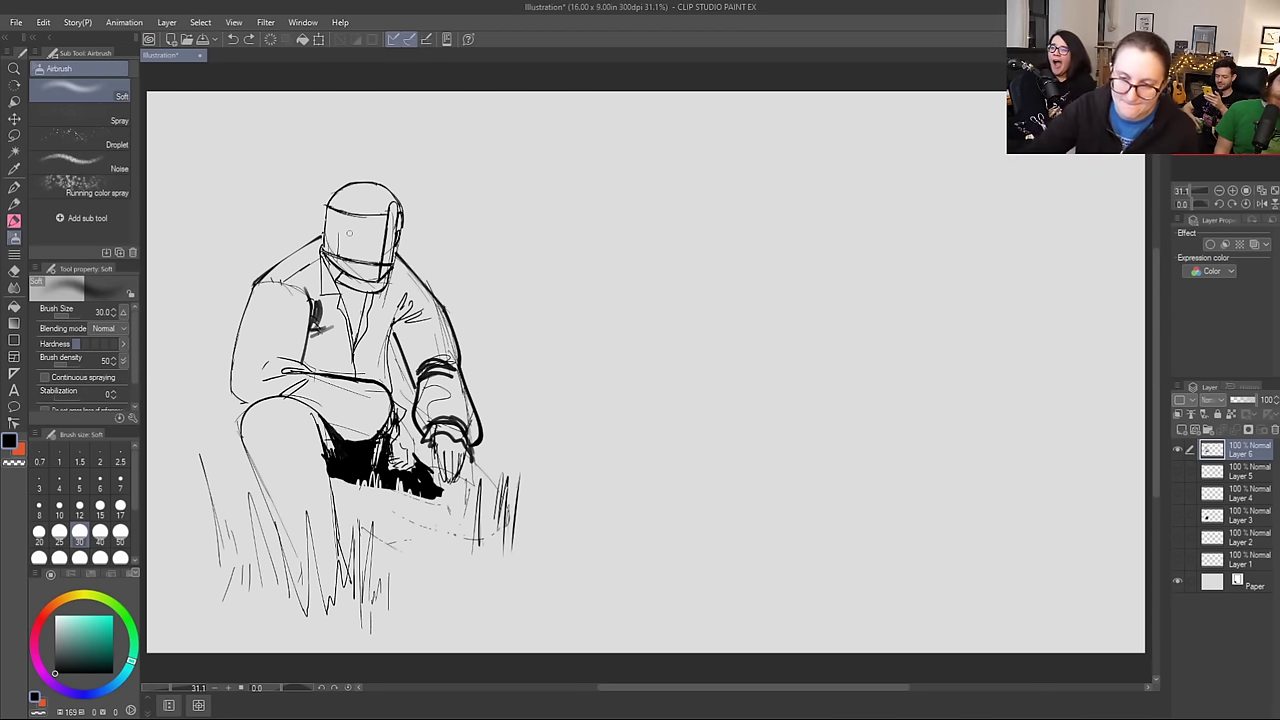
Step: Draw a solid black eye opening on the helmet and hatch its lower band with the Good Pen at size 50
left_click(14, 220)
left_click(100, 117)
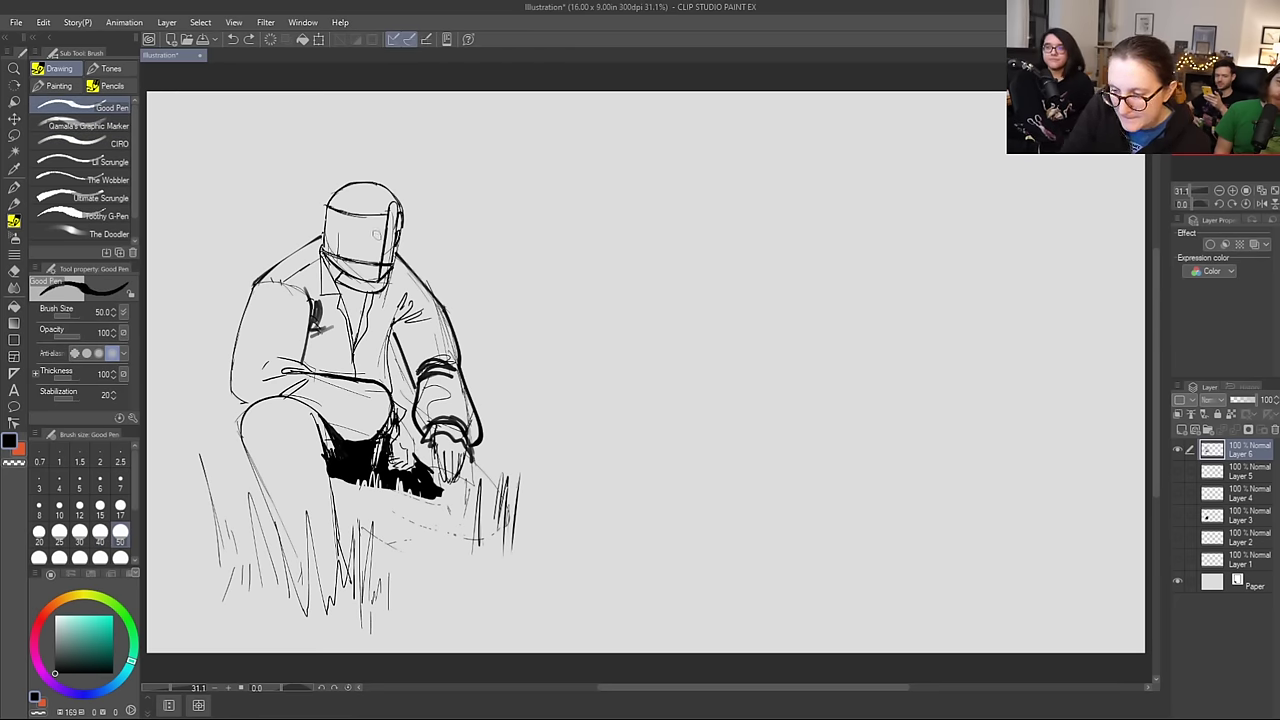
mouse_move(388, 234)
left_mouse_down()
mouse_move(352, 236)
mouse_move(384, 247)
mouse_move(360, 236)
mouse_move(377, 239)
left_mouse_up()
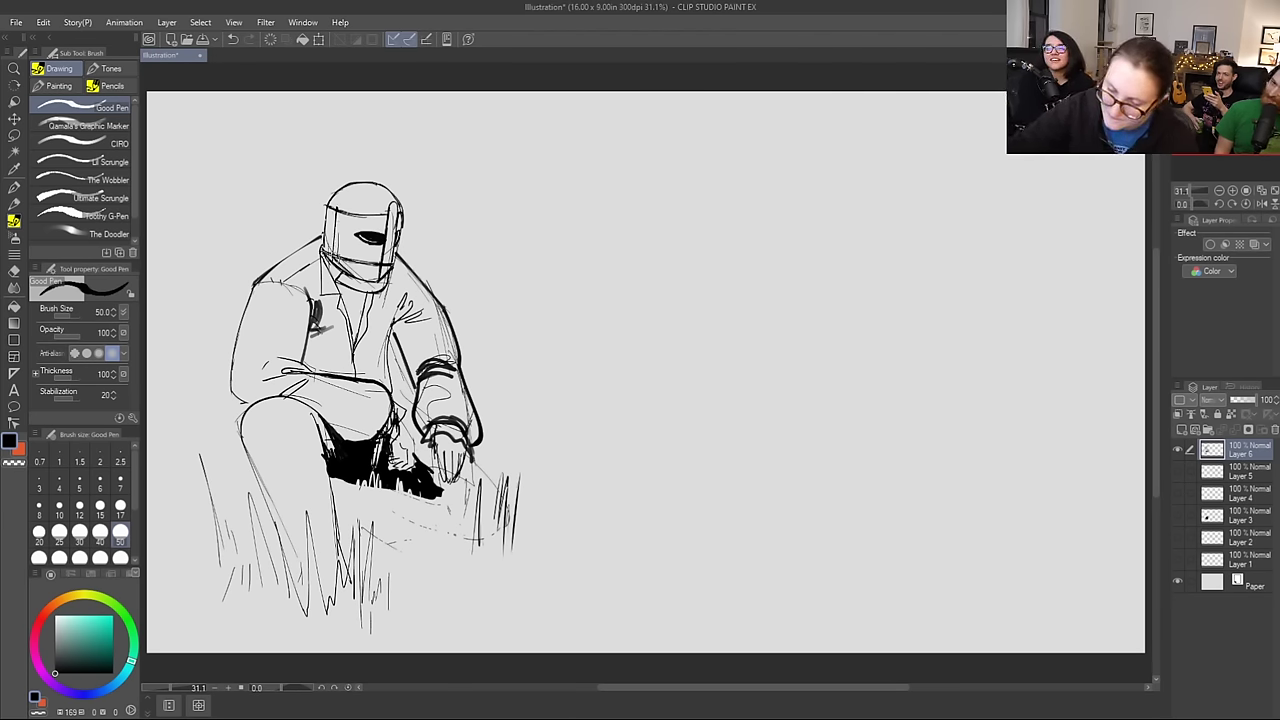
left_click_drag(352, 286, 388, 262)
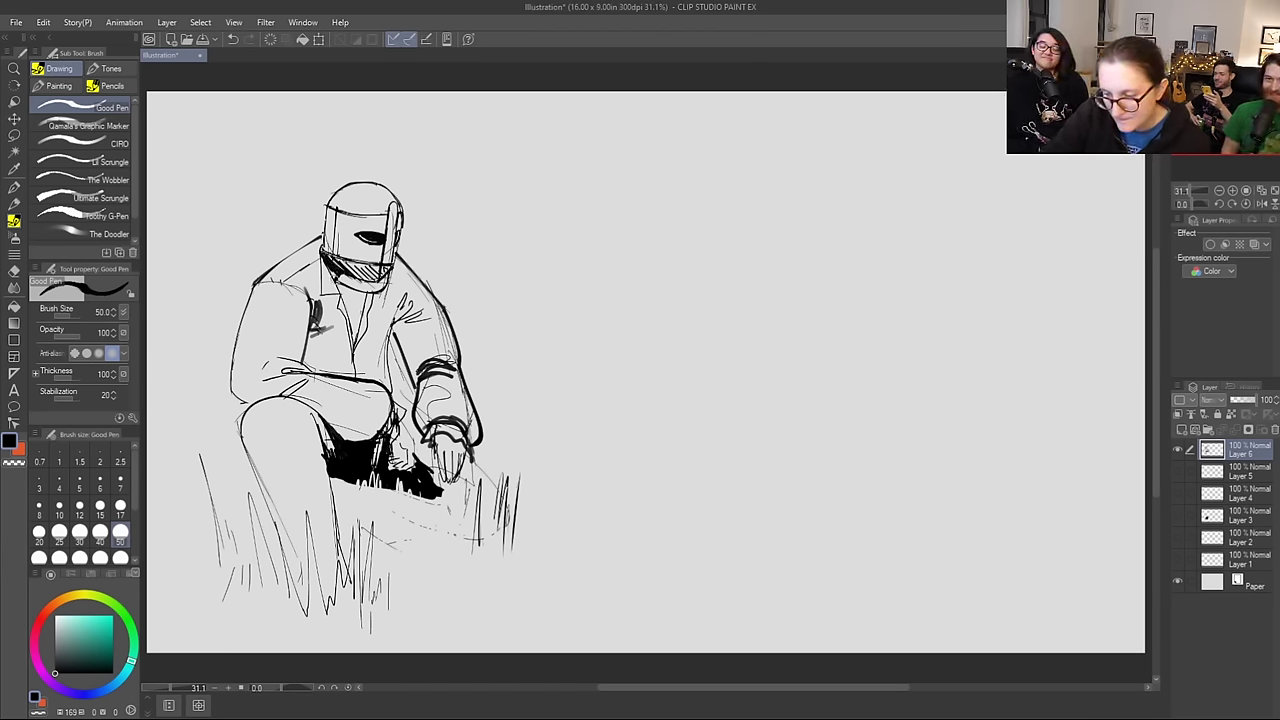
Step: Fill the open collar with black using the G-pen at size 60, and ink folds along the near sleeve and both forearms
key("p")
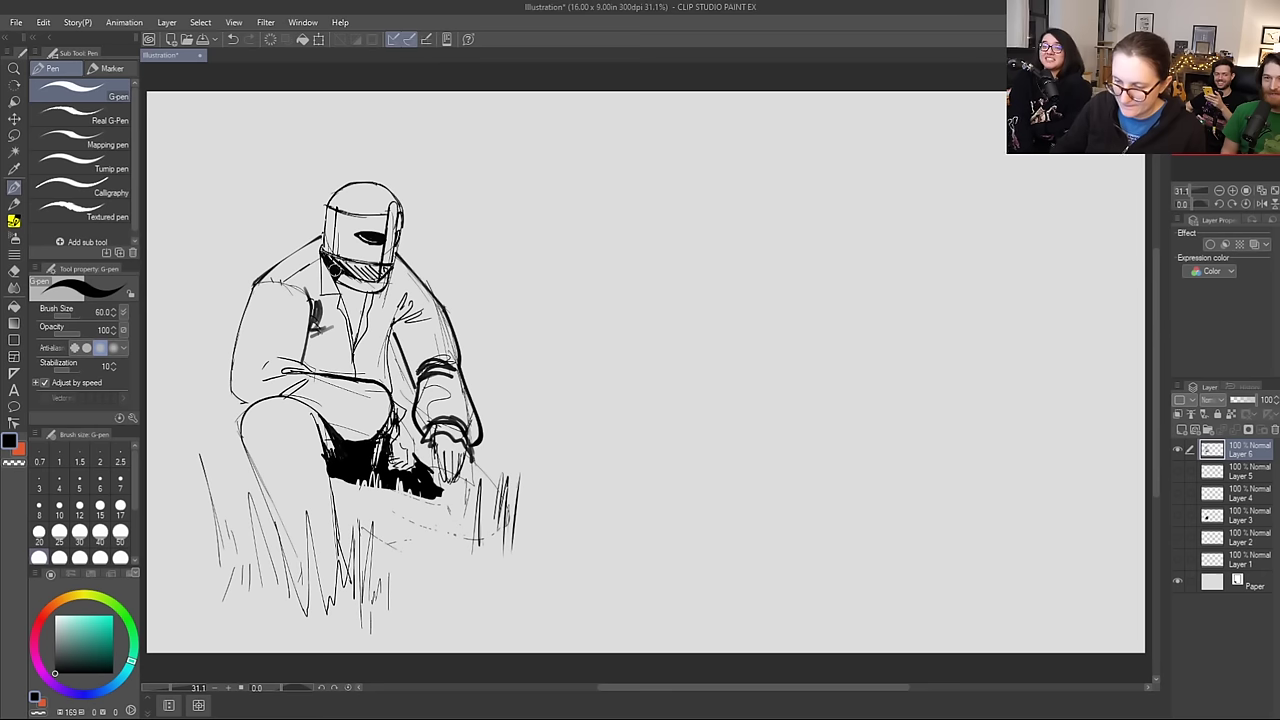
mouse_move(349, 291)
left_mouse_down()
mouse_move(339, 287)
mouse_move(352, 344)
mouse_move(348, 277)
mouse_move(370, 285)
left_mouse_up()
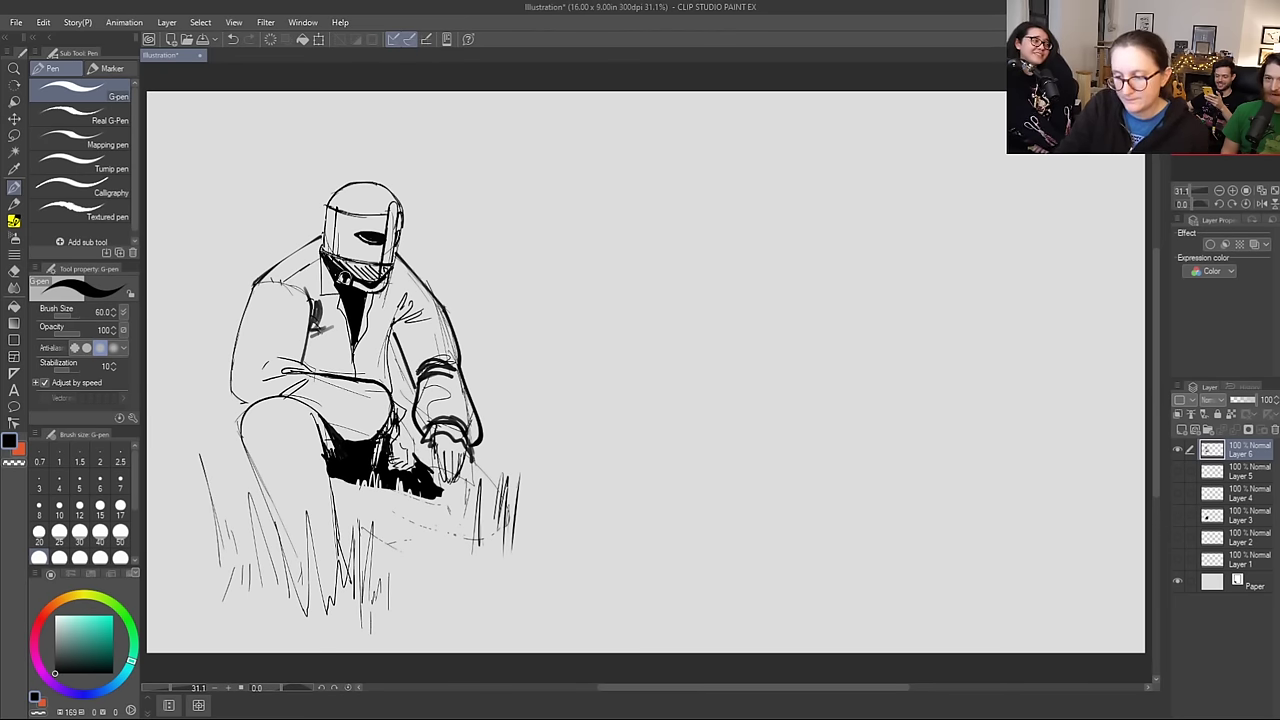
mouse_move(267, 292)
left_mouse_down()
mouse_move(257, 380)
mouse_move(278, 385)
left_mouse_up()
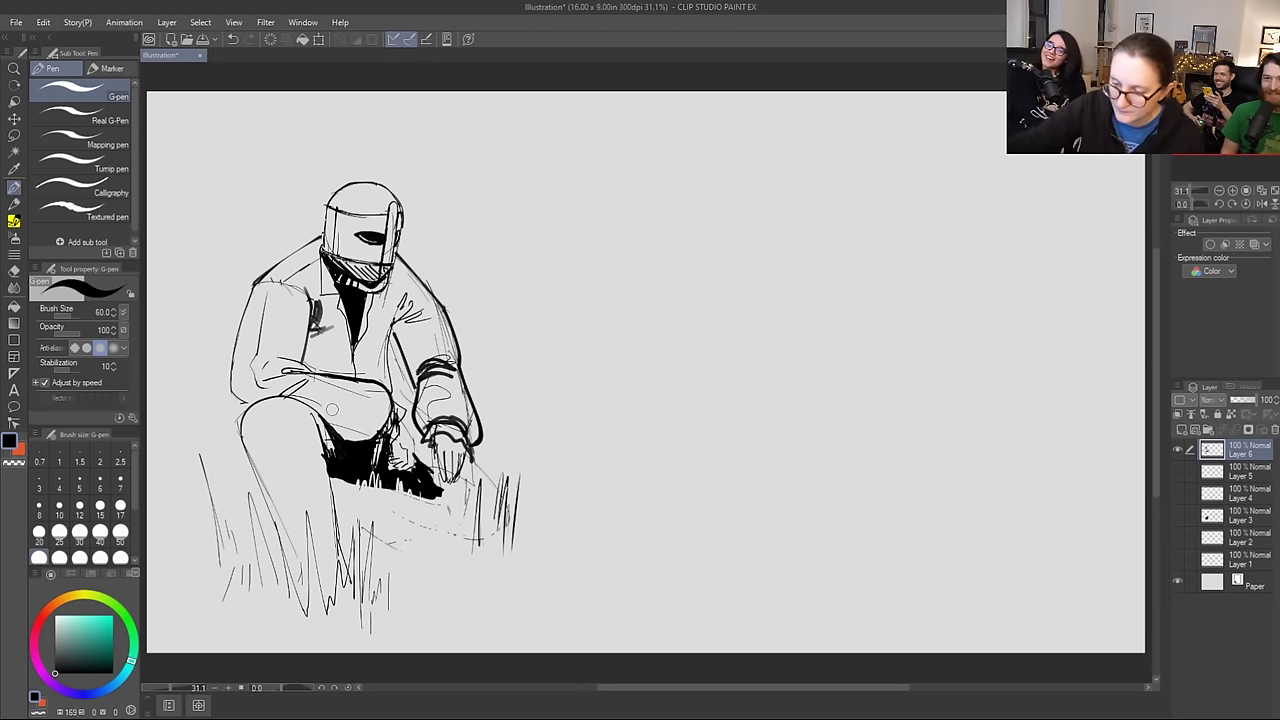
left_click_drag(328, 418, 372, 428)
mouse_move(373, 383)
left_mouse_down()
mouse_move(390, 404)
mouse_move(376, 427)
mouse_move(426, 414)
mouse_move(458, 420)
mouse_move(469, 438)
left_mouse_up()
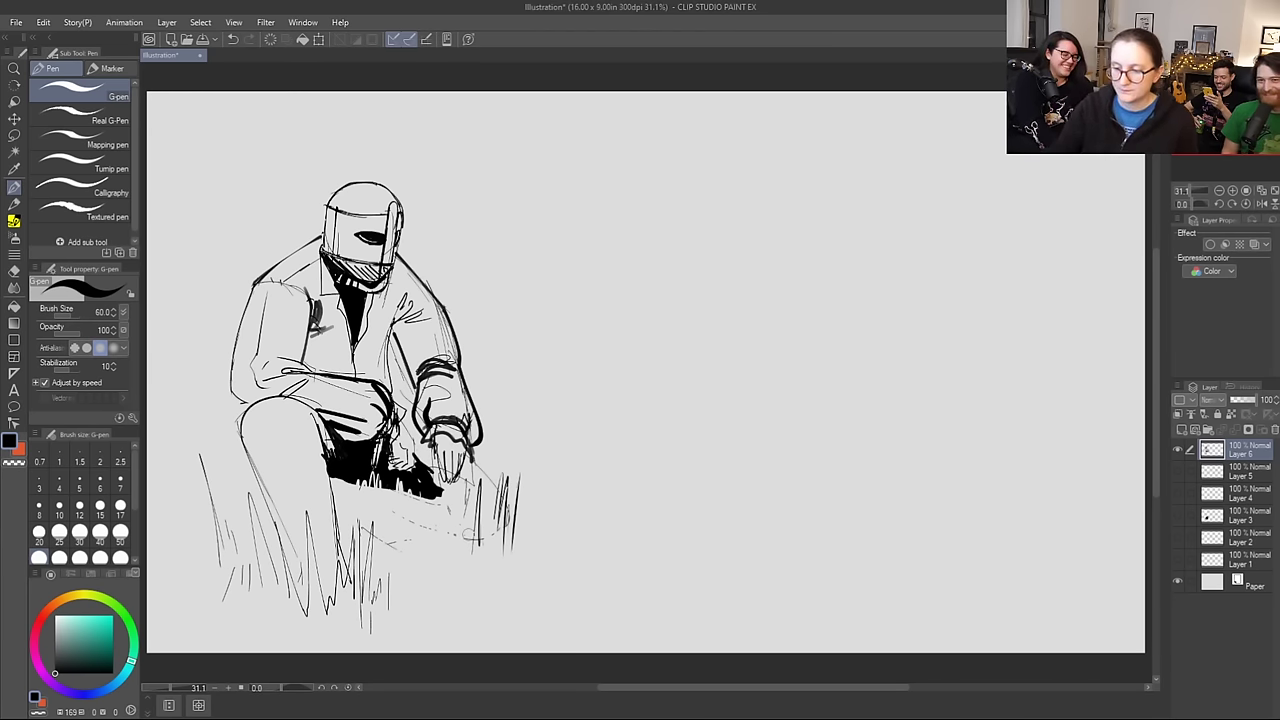
key("e")
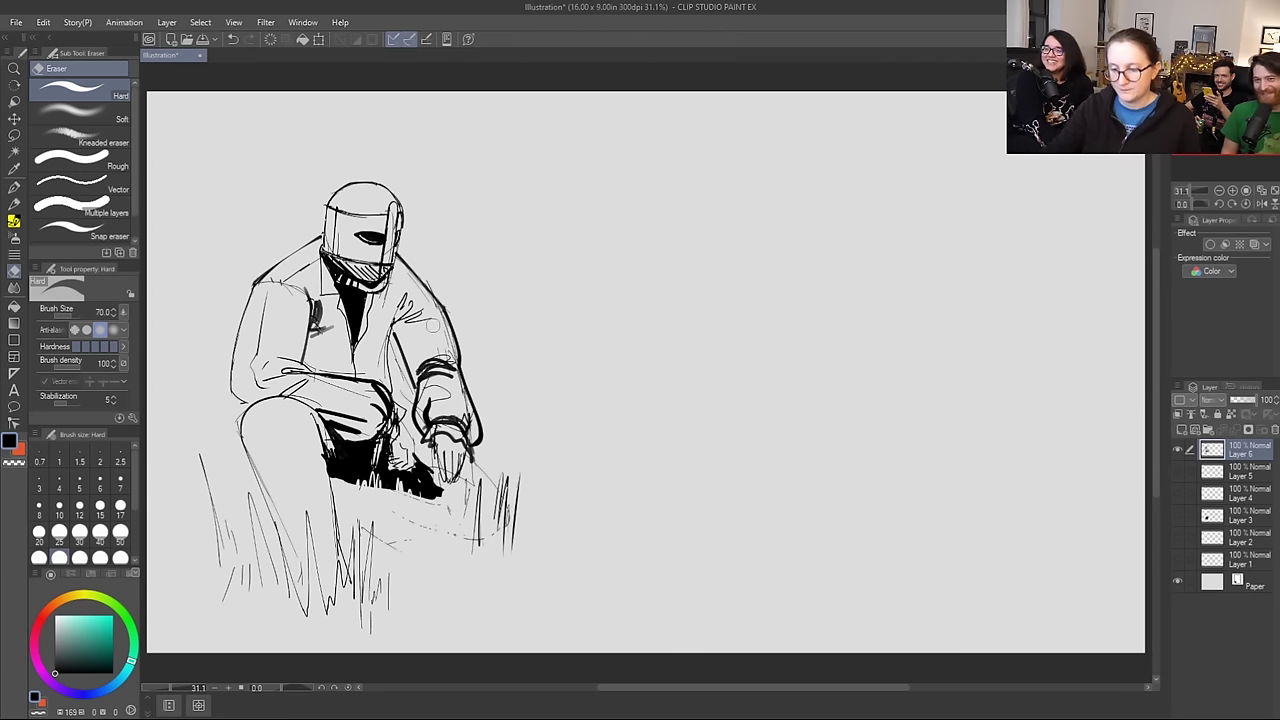
Step: Shade the far armpit and inner sleeve with heavy hatching, and add short hatch marks above the elbow folds
key("b")
mouse_move(408, 292)
left_mouse_down()
mouse_move(396, 330)
mouse_move(412, 372)
left_mouse_up()
left_click_drag(404, 316, 418, 396)
left_click_drag(416, 344, 418, 394)
left_click_drag(392, 320, 418, 392)
left_click_drag(420, 336, 430, 362)
left_click_drag(432, 340, 442, 358)
left_click_drag(446, 330, 450, 340)
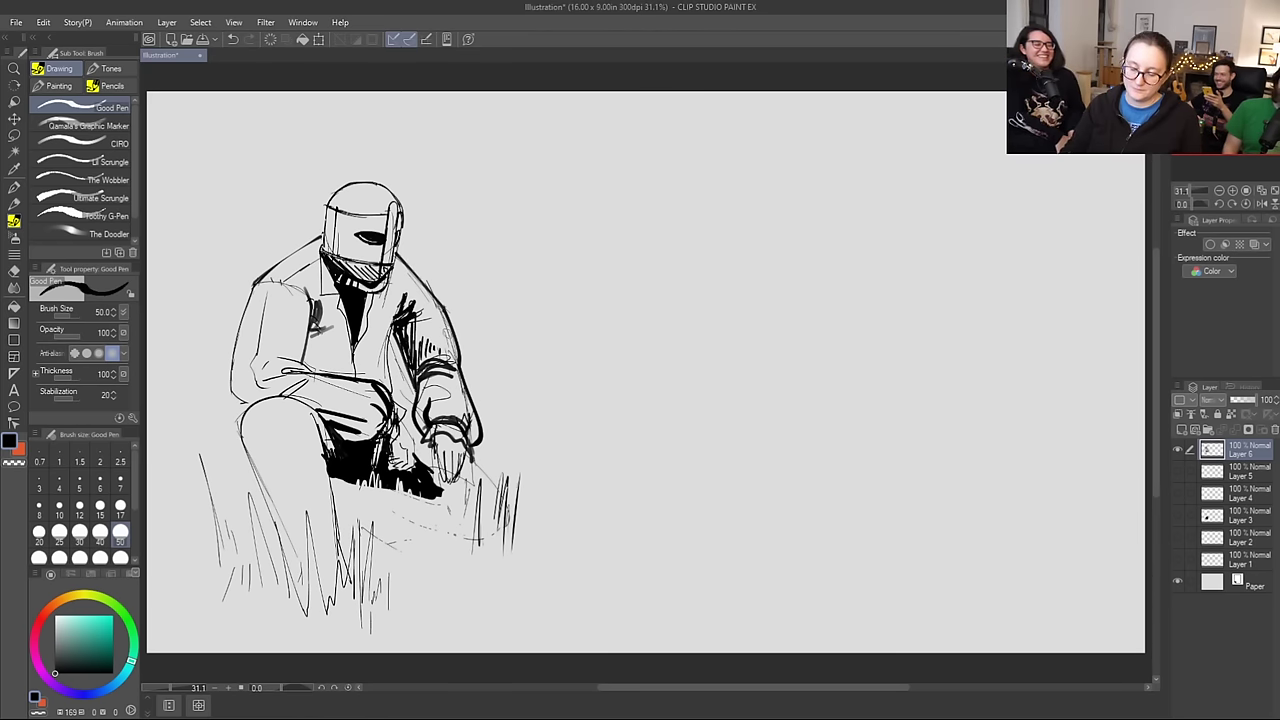
Step: Hatch the shirt front on both sides of the opening with thin diagonal Good Pen strokes at size 20
key("bracketleft")
key("bracketleft")
key("bracketleft")
key("bracketleft")
mouse_move(306, 334)
left_mouse_down()
mouse_move(322, 350)
mouse_move(348, 338)
mouse_move(350, 368)
left_mouse_up()
left_click_drag(372, 322, 356, 350)
left_click_drag(350, 354, 342, 366)
mouse_move(390, 330)
left_mouse_down()
mouse_move(342, 374)
mouse_move(366, 376)
mouse_move(304, 366)
left_mouse_up()
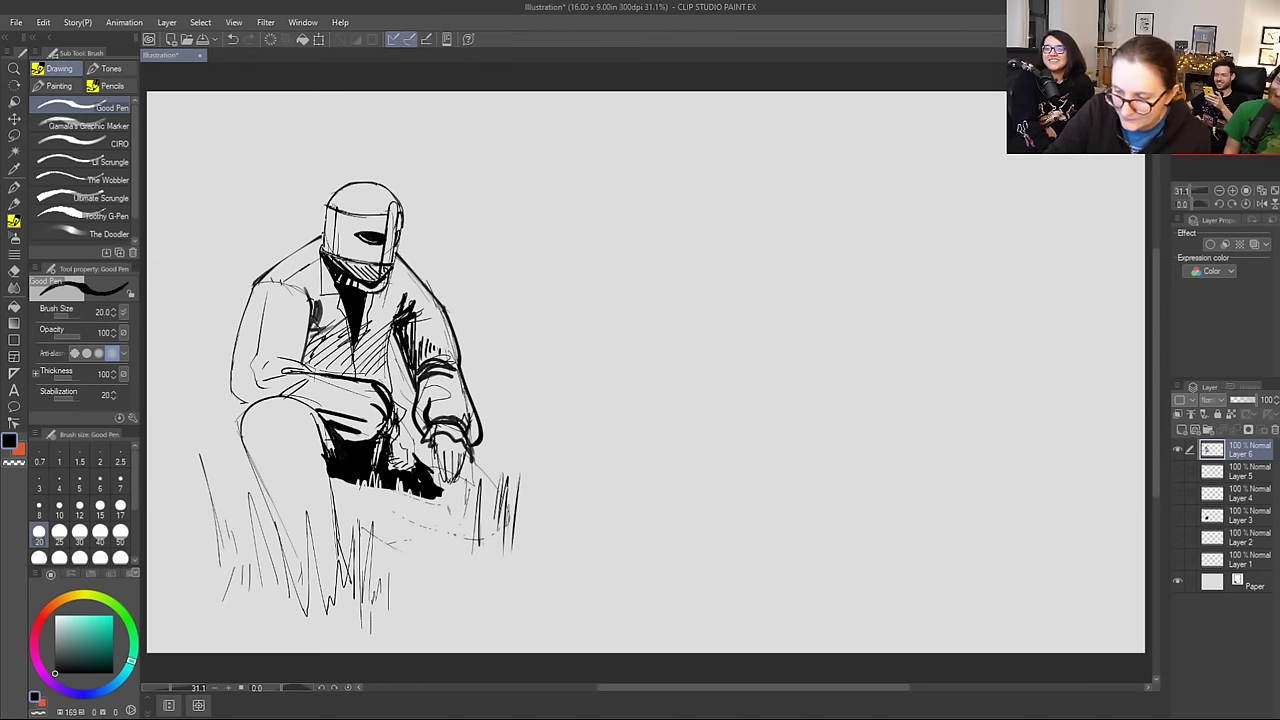
Step: Add rivets along the helmet's side strip and brow band, and mark fine seam lines on the far shoulder with the Good Pen at size 20
left_click_drag(329, 215, 326, 257)
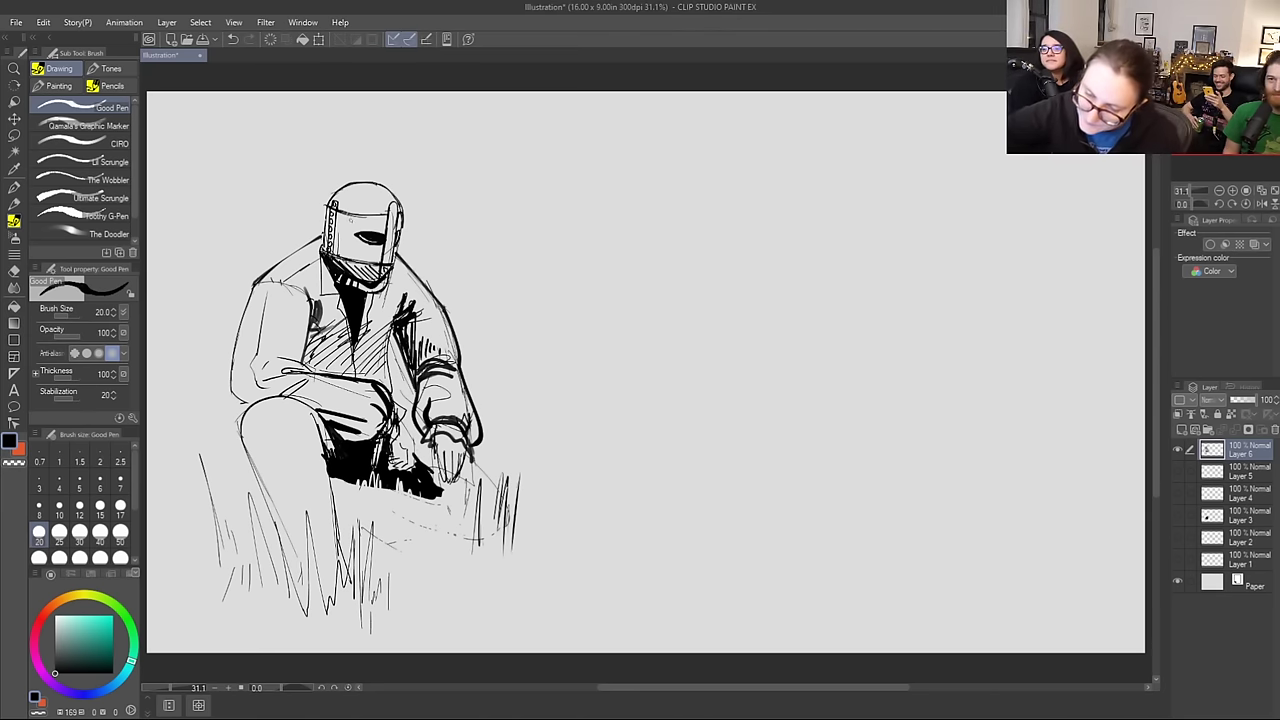
left_click_drag(333, 219, 389, 226)
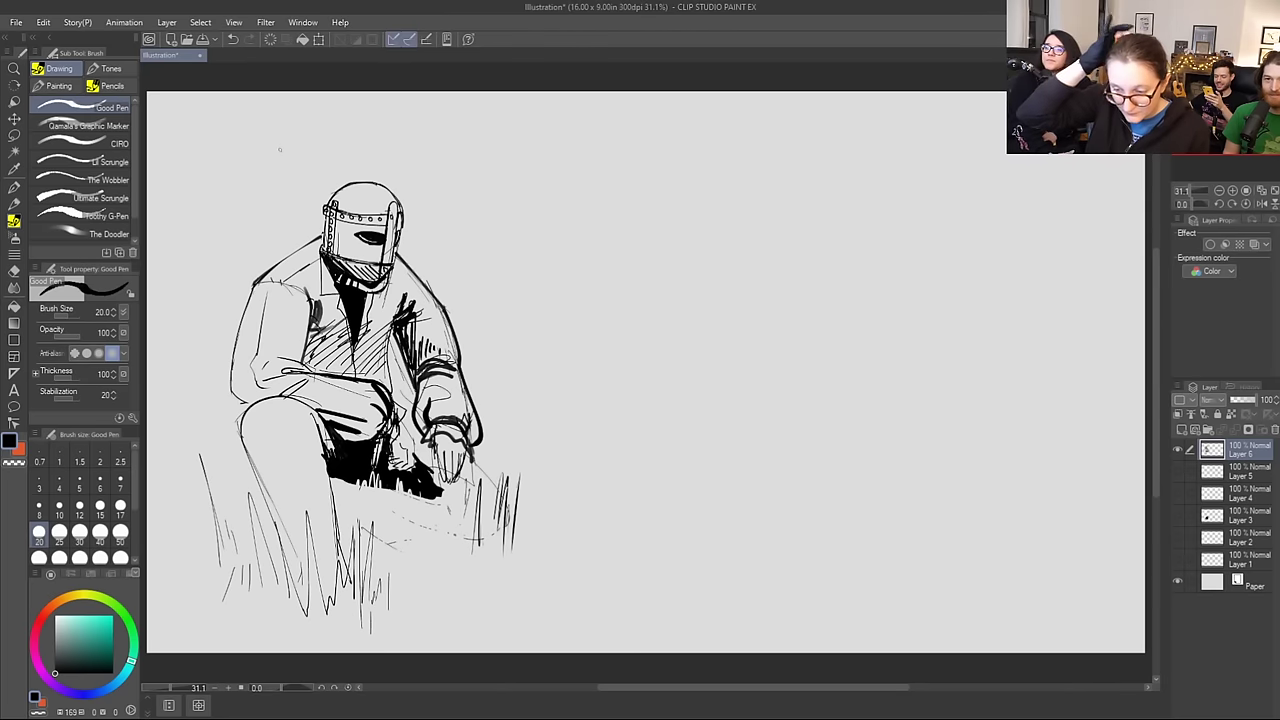
left_click_drag(446, 301, 412, 325)
left_click_drag(400, 269, 441, 308)
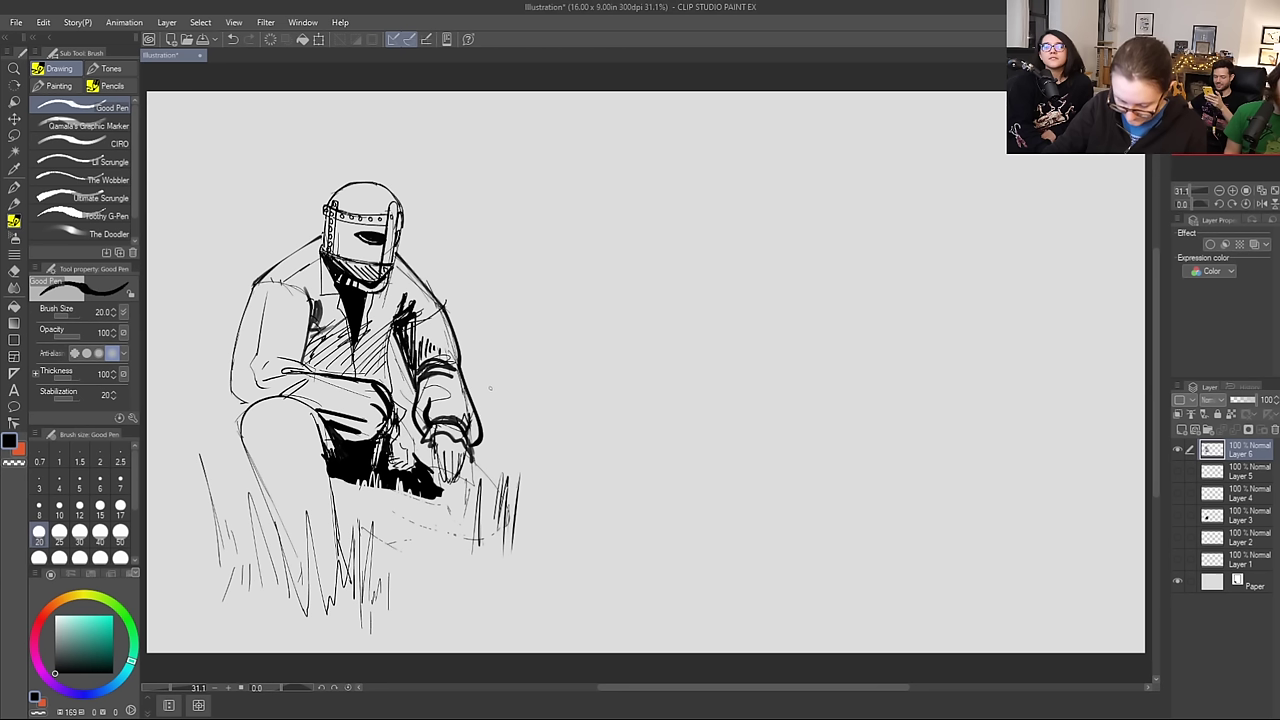
Step: Outline an angular boot cuff below the near knee and start filling the shadow beneath it with black using the G-pen at size 60
left_click_drag(246, 466, 322, 434)
mouse_move(240, 458)
left_mouse_down()
mouse_move(253, 496)
mouse_move(296, 525)
mouse_move(334, 487)
mouse_move(318, 503)
left_mouse_up()
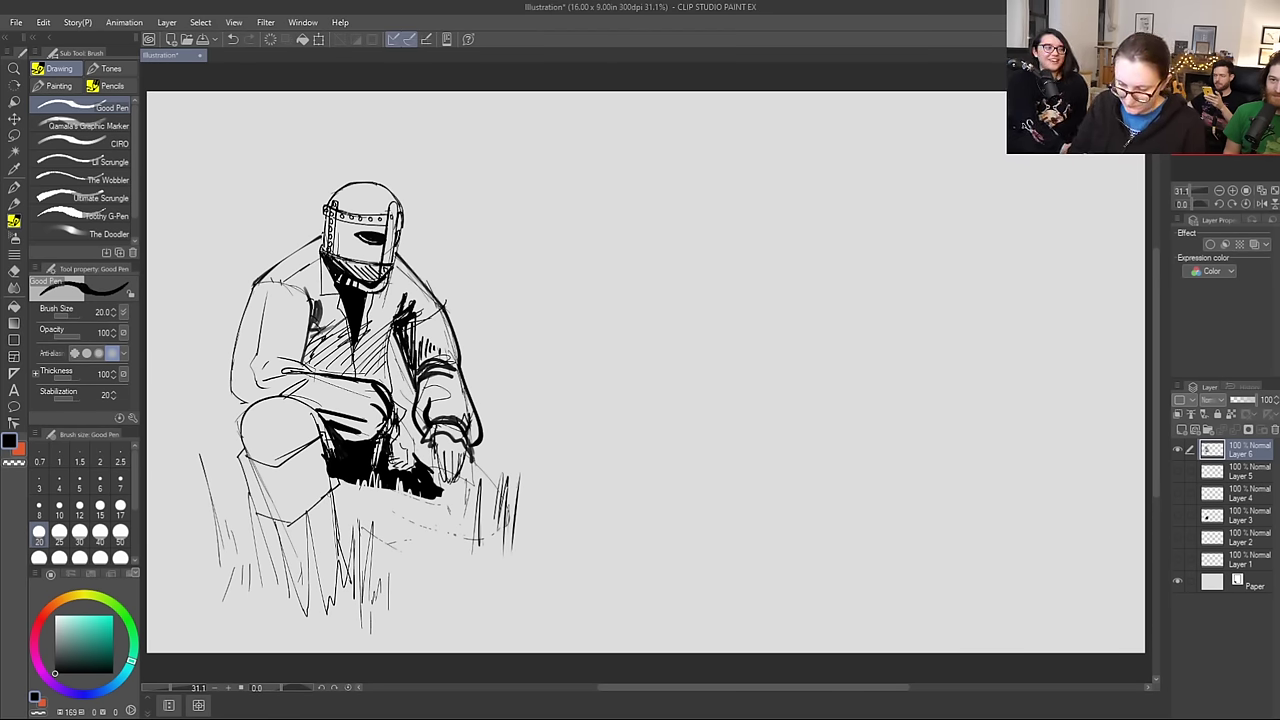
key("p")
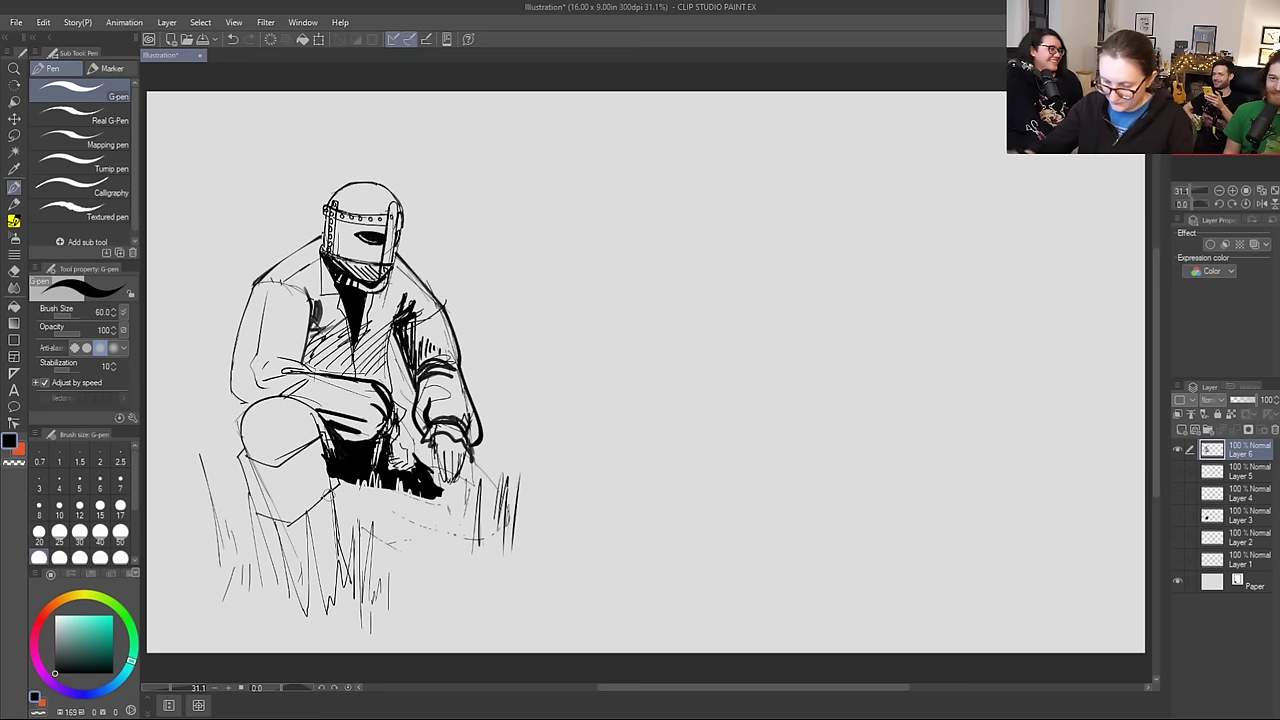
mouse_move(335, 489)
left_mouse_down()
mouse_move(313, 522)
mouse_move(332, 493)
left_mouse_up()
mouse_move(290, 541)
left_mouse_down()
mouse_move(303, 531)
mouse_move(291, 543)
mouse_move(274, 534)
mouse_move(288, 538)
left_mouse_up()
Step: Erase the old leg lines crossing the boot cuff and finish the black shadow under it
key("e")
left_click_drag(326, 442, 331, 484)
left_click_drag(248, 465, 277, 514)
key("p")
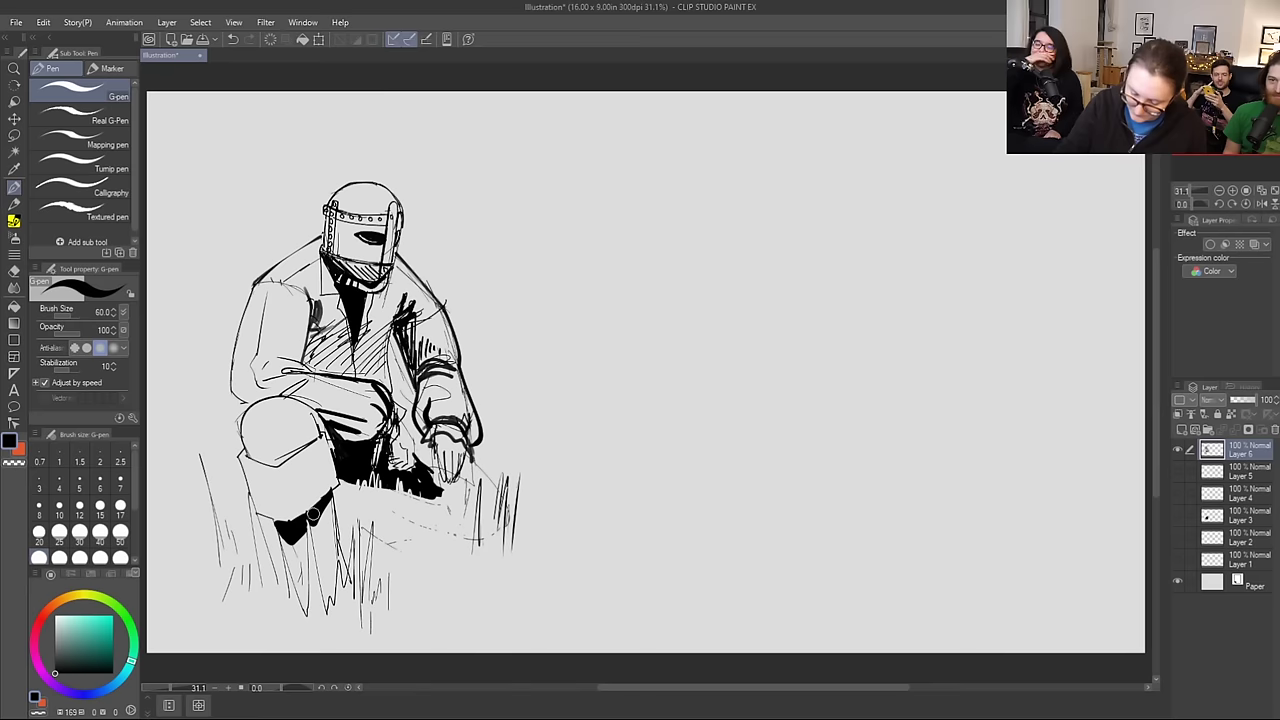
Step: Hatch the near knee with thin Good Pen strokes and add short grass blades below the far hand
key("b")
mouse_move(258, 410)
left_mouse_down()
mouse_move(242, 444)
mouse_move(258, 458)
left_mouse_up()
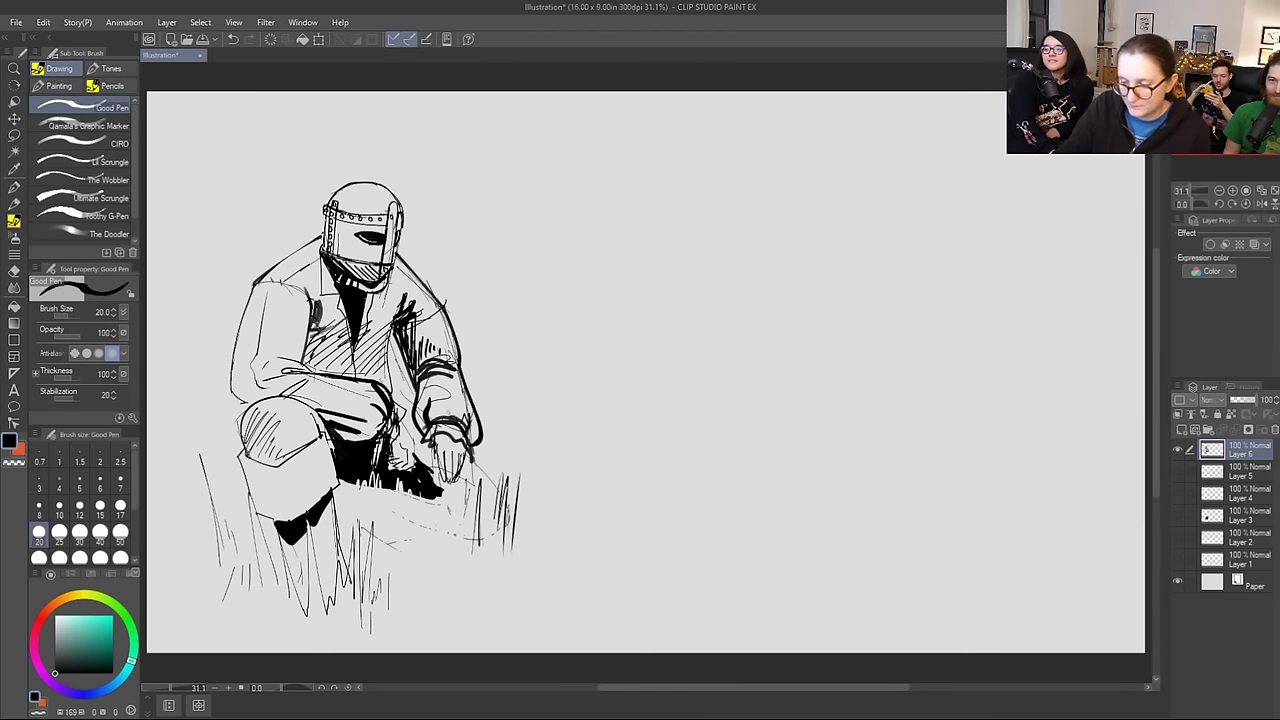
left_click_drag(438, 461, 448, 505)
mouse_move(458, 479)
left_mouse_down()
mouse_move(454, 503)
mouse_move(483, 514)
left_mouse_up()
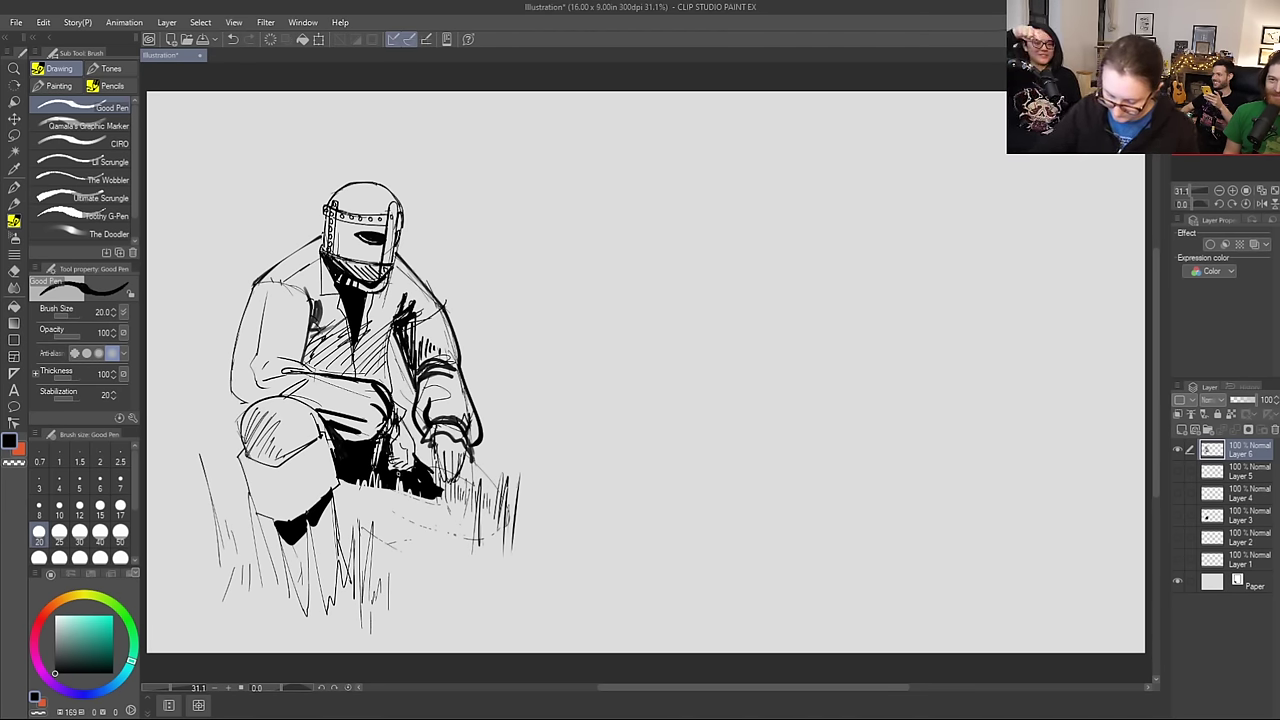
Step: Refine the solid blacks between the legs and under the helmet's chin with the G-pen at size 60 and the Hard eraser at size 70
key("p")
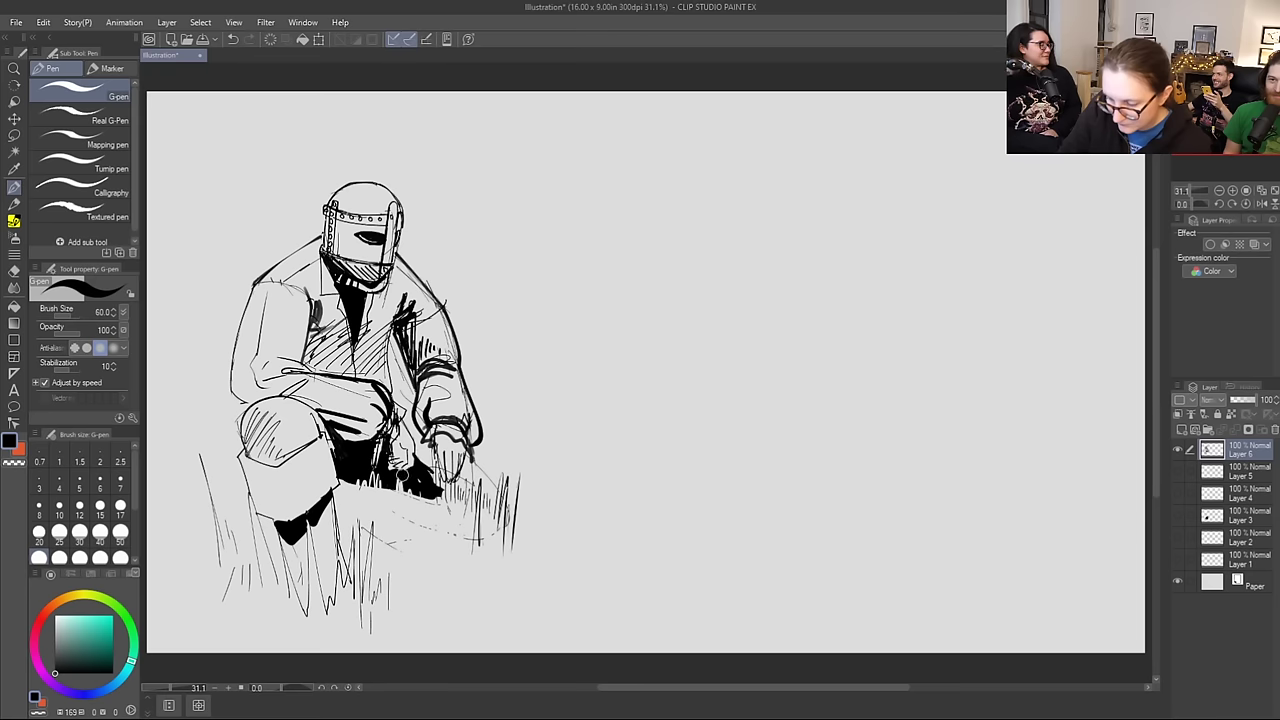
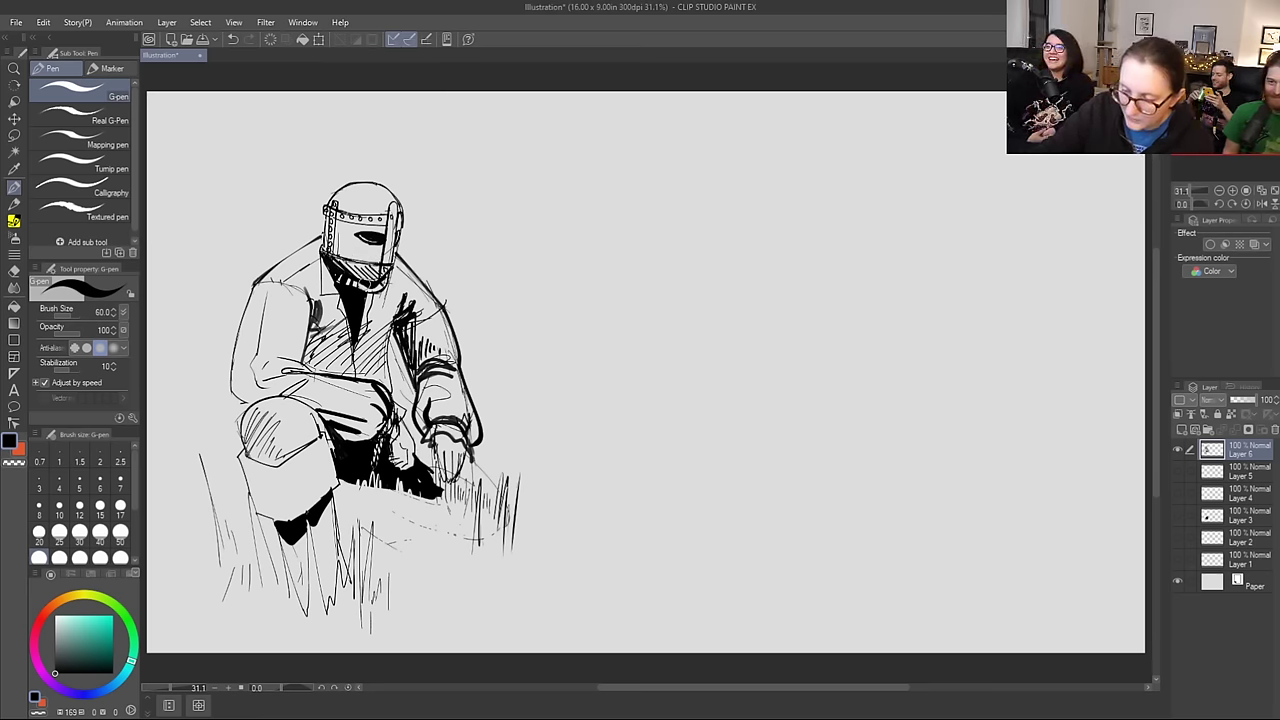
key("e")
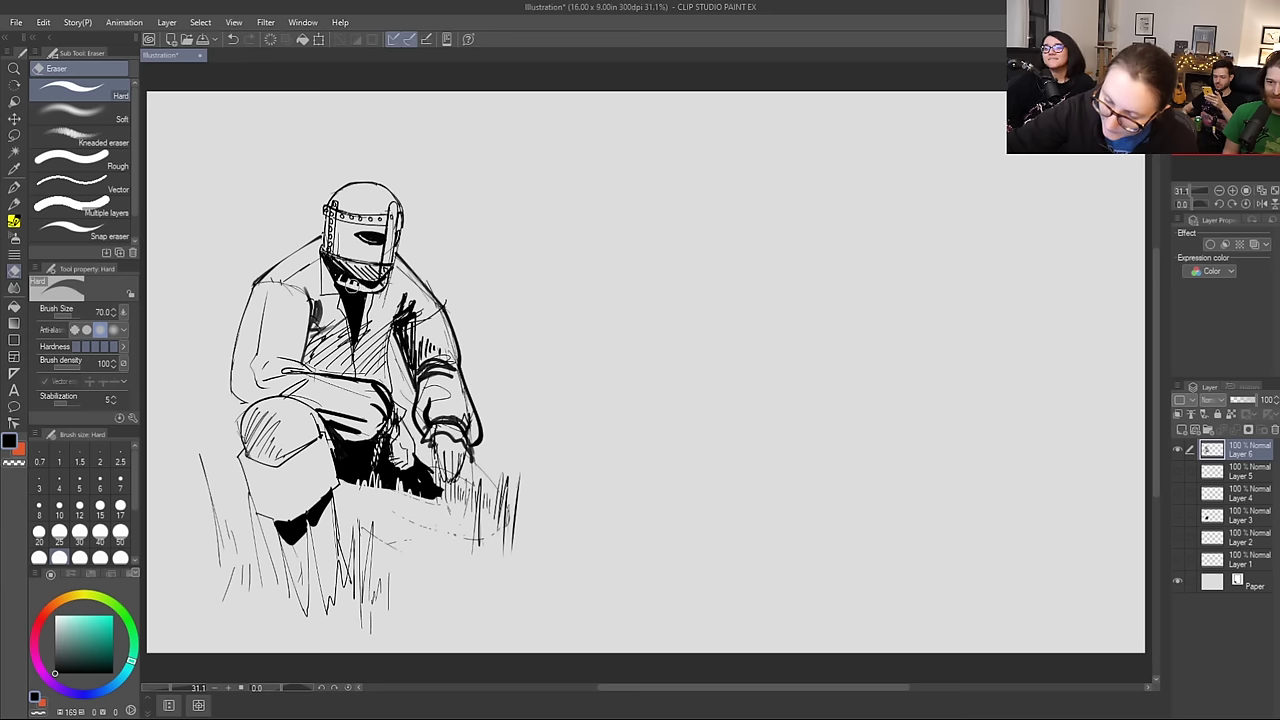
key("b")
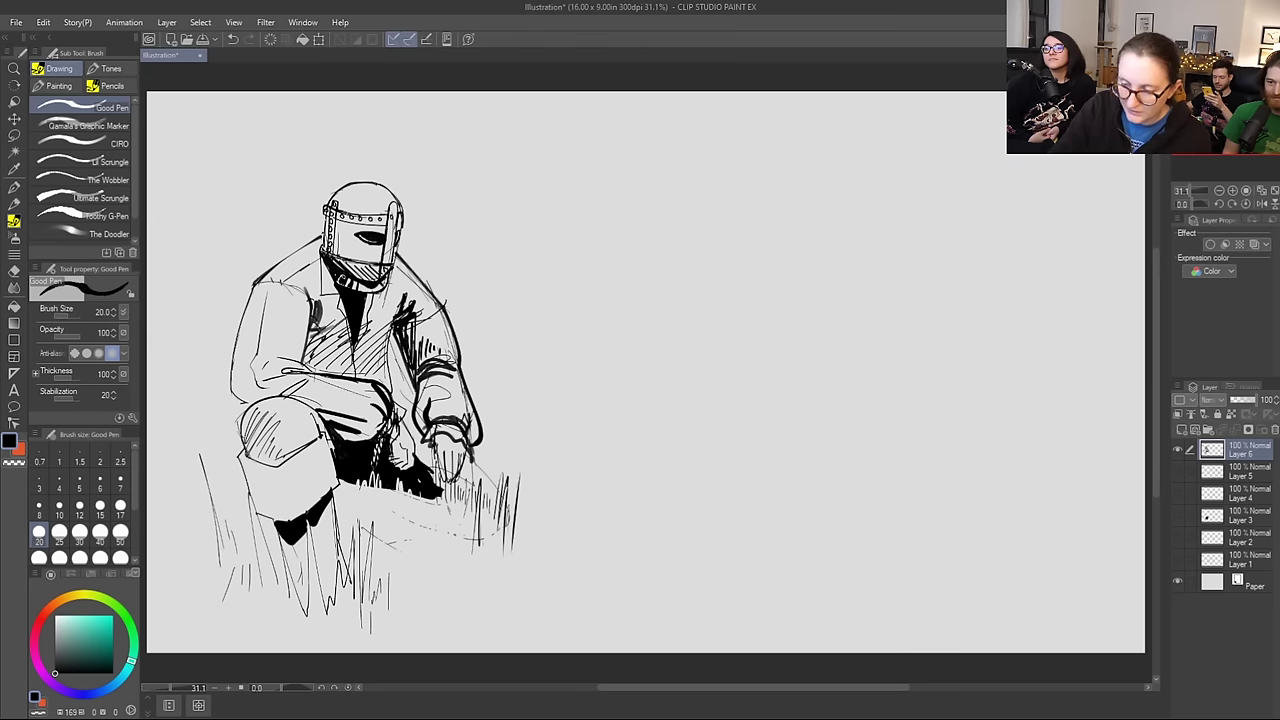
key("p")
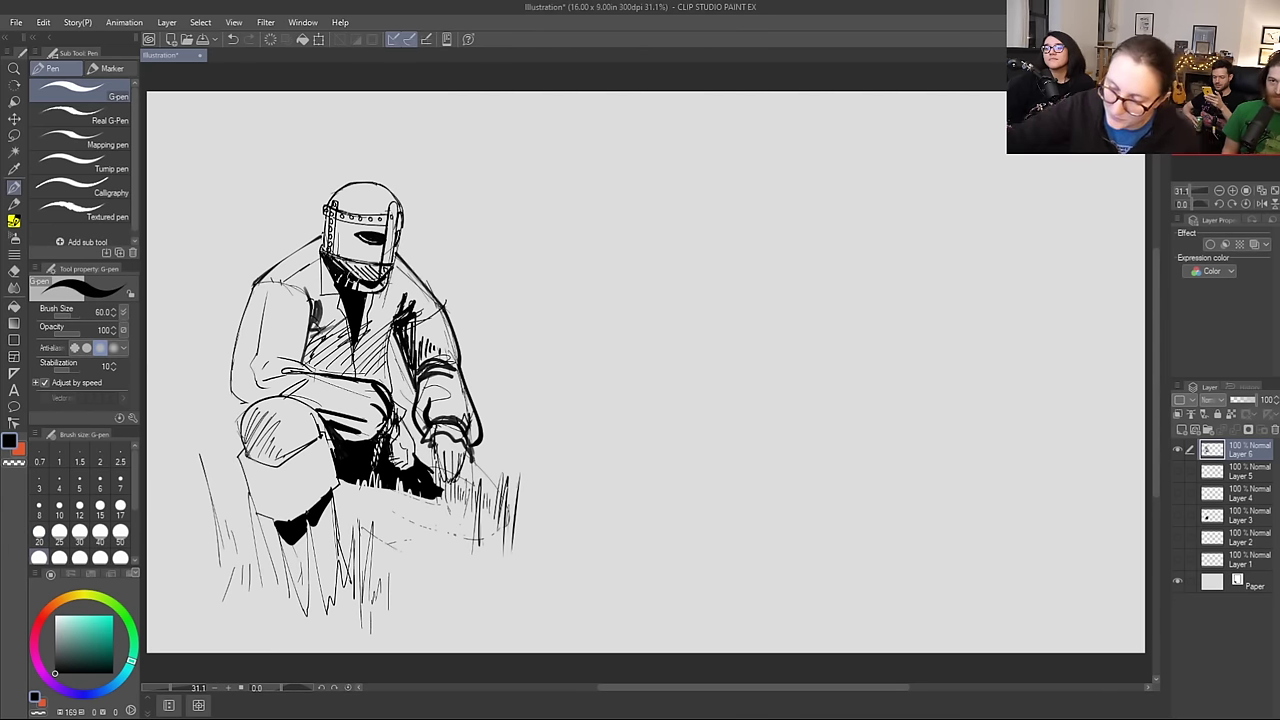
key("e")
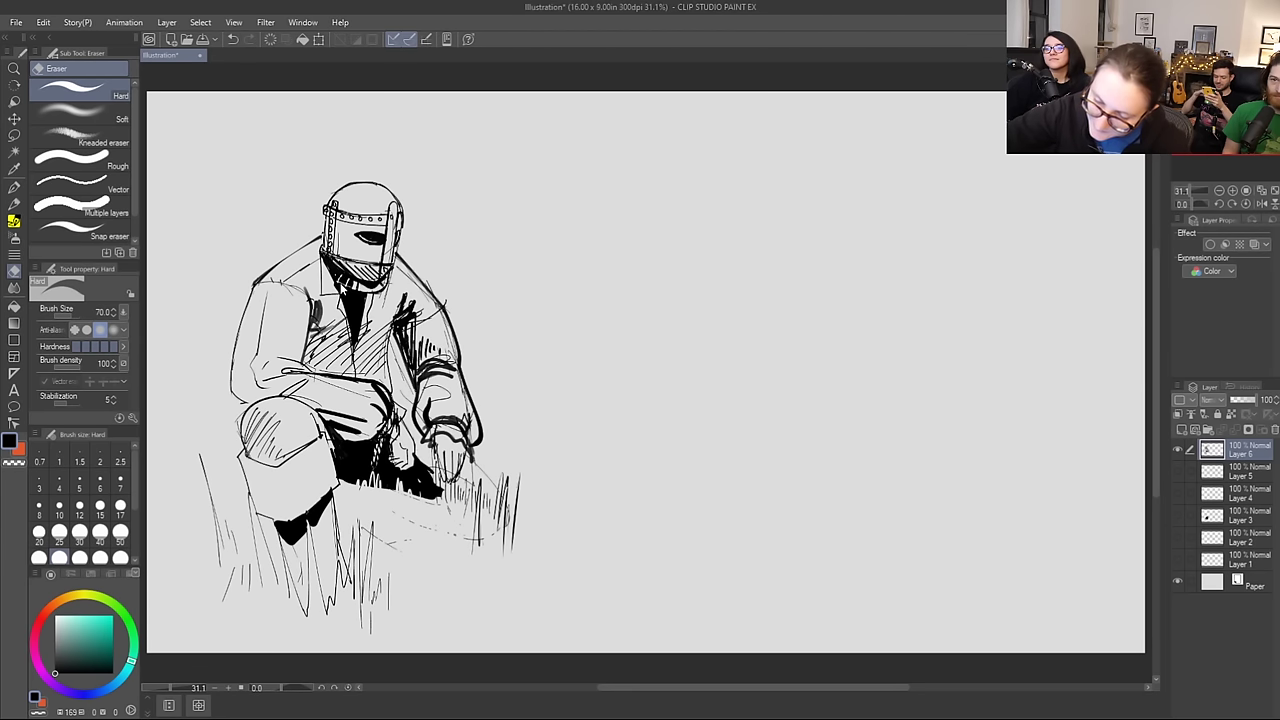
key("w")
left_click(345, 287)
key("ctrl+d")
key("e")
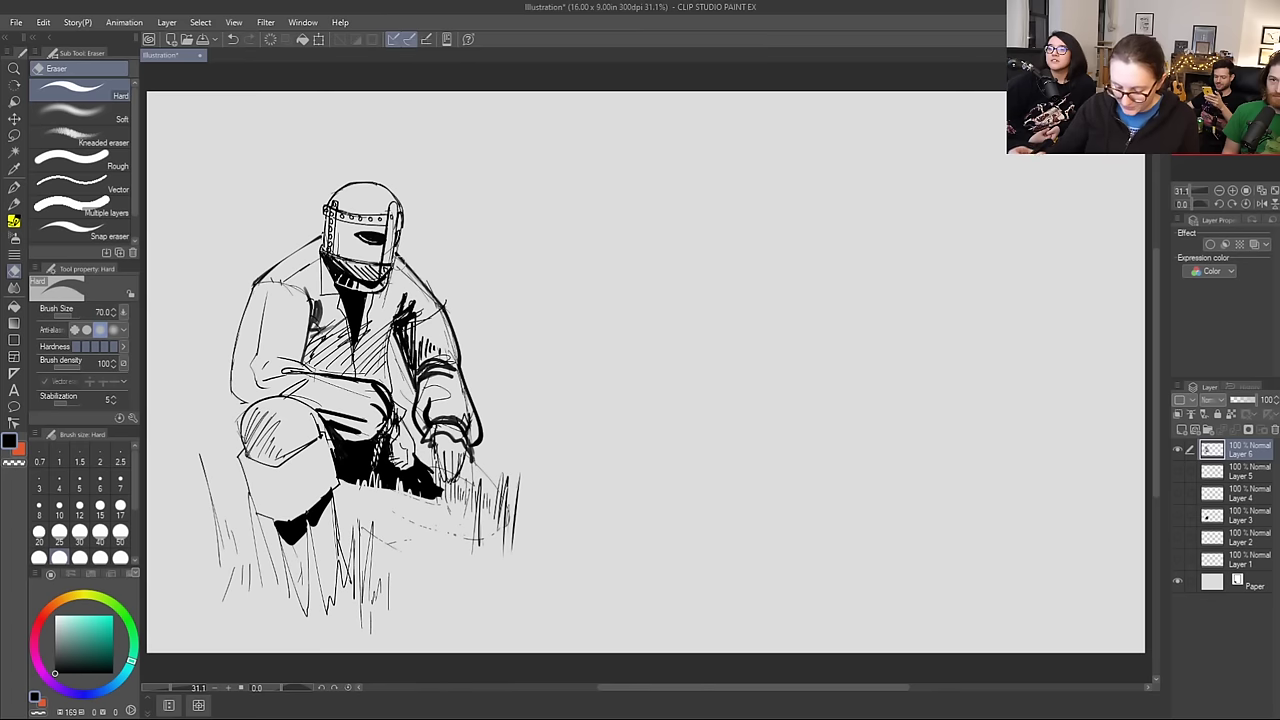
Step: Ink a thick black diagonal strap across the chest, darken the lapel, and add fold lines on the near sleeve
key("b")
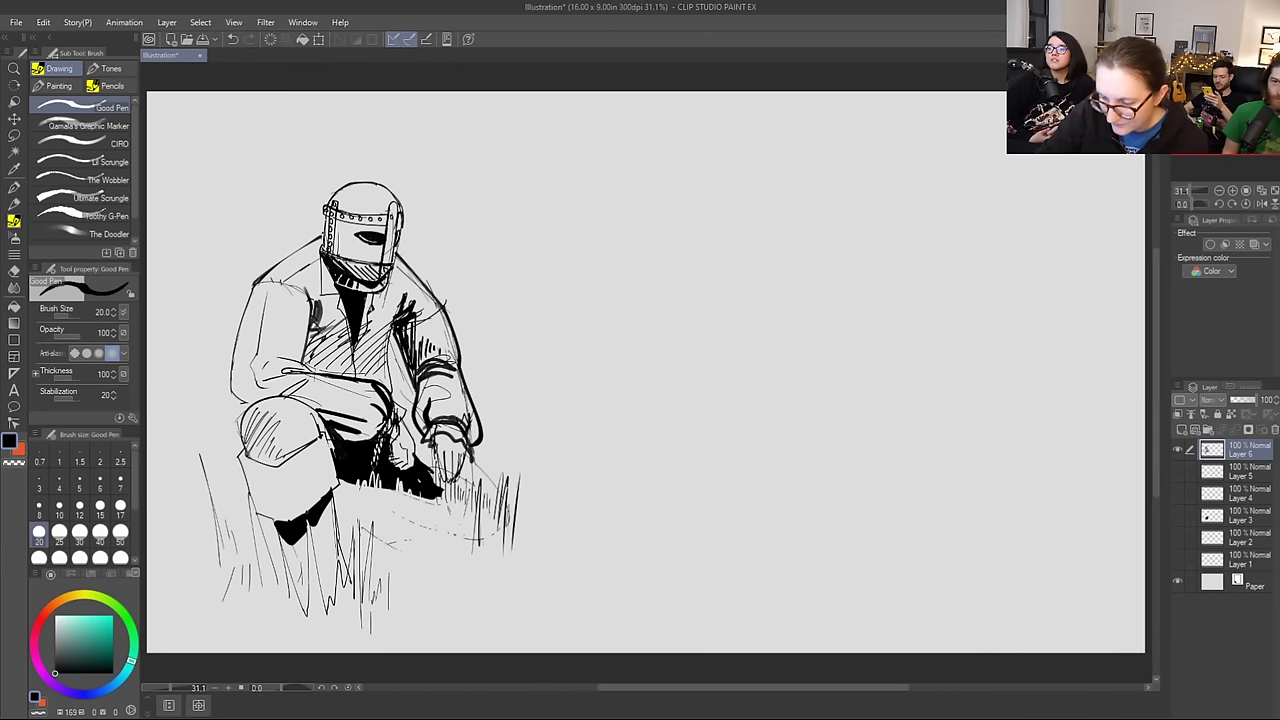
key("p")
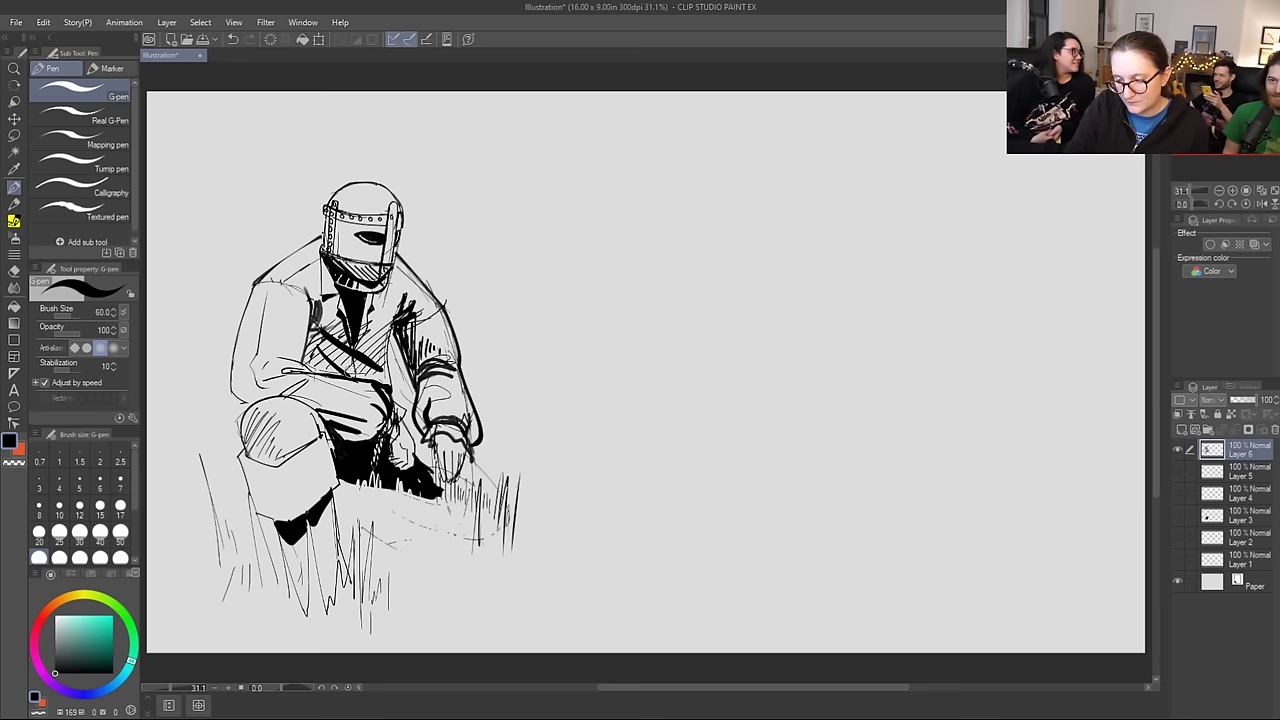
mouse_move(241, 353)
left_mouse_down()
mouse_move(291, 358)
mouse_move(290, 392)
mouse_move(312, 390)
mouse_move(328, 422)
mouse_move(380, 426)
left_mouse_up()
mouse_move(730, 286)
left_mouse_down()
mouse_move(651, 305)
mouse_move(795, 314)
left_mouse_up()
left_click_drag(877, 314, 1034, 294)
key("ctrl+z")
mouse_move(752, 286)
left_mouse_down()
mouse_move(646, 312)
mouse_move(957, 300)
mouse_move(957, 284)
mouse_move(782, 290)
mouse_move(871, 275)
mouse_move(742, 280)
mouse_move(668, 288)
mouse_move(619, 315)
mouse_move(657, 337)
mouse_move(1005, 316)
left_mouse_up()
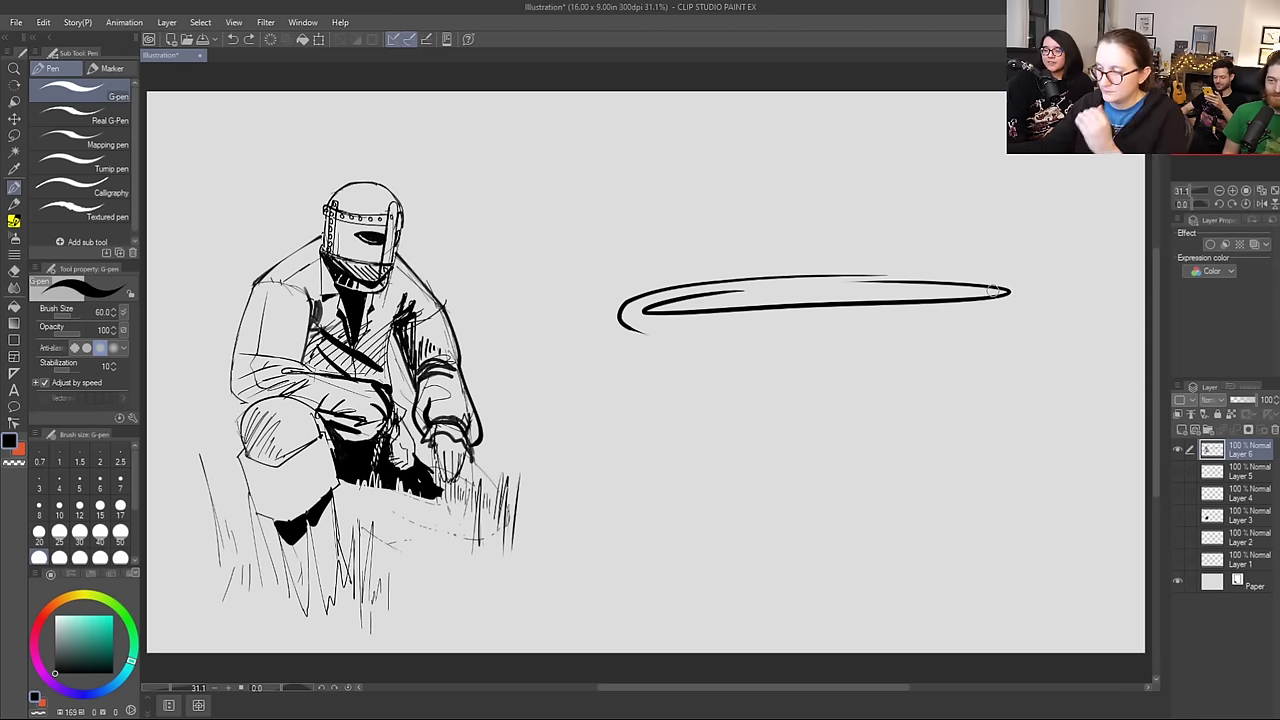
key("ctrl+z")
key("ctrl+z")
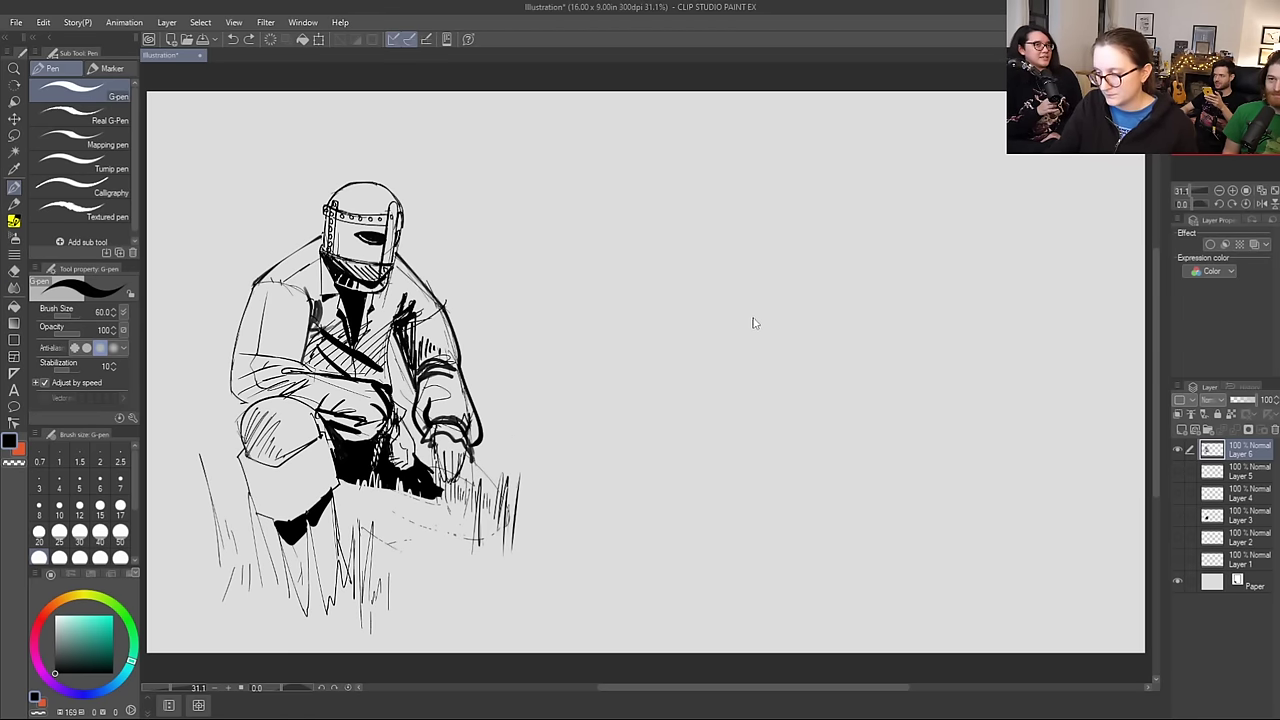
Step: Draw a wide, flat elliptical tub rim on the empty canvas beside the figure, with a small looped handle at each end
mouse_move(740, 288)
left_mouse_down()
mouse_move(647, 302)
mouse_move(1019, 296)
mouse_move(792, 287)
left_mouse_up()
mouse_move(980, 287)
left_mouse_down()
mouse_move(675, 291)
mouse_move(614, 305)
mouse_move(665, 330)
mouse_move(1010, 322)
mouse_move(1041, 308)
mouse_move(972, 289)
left_mouse_up()
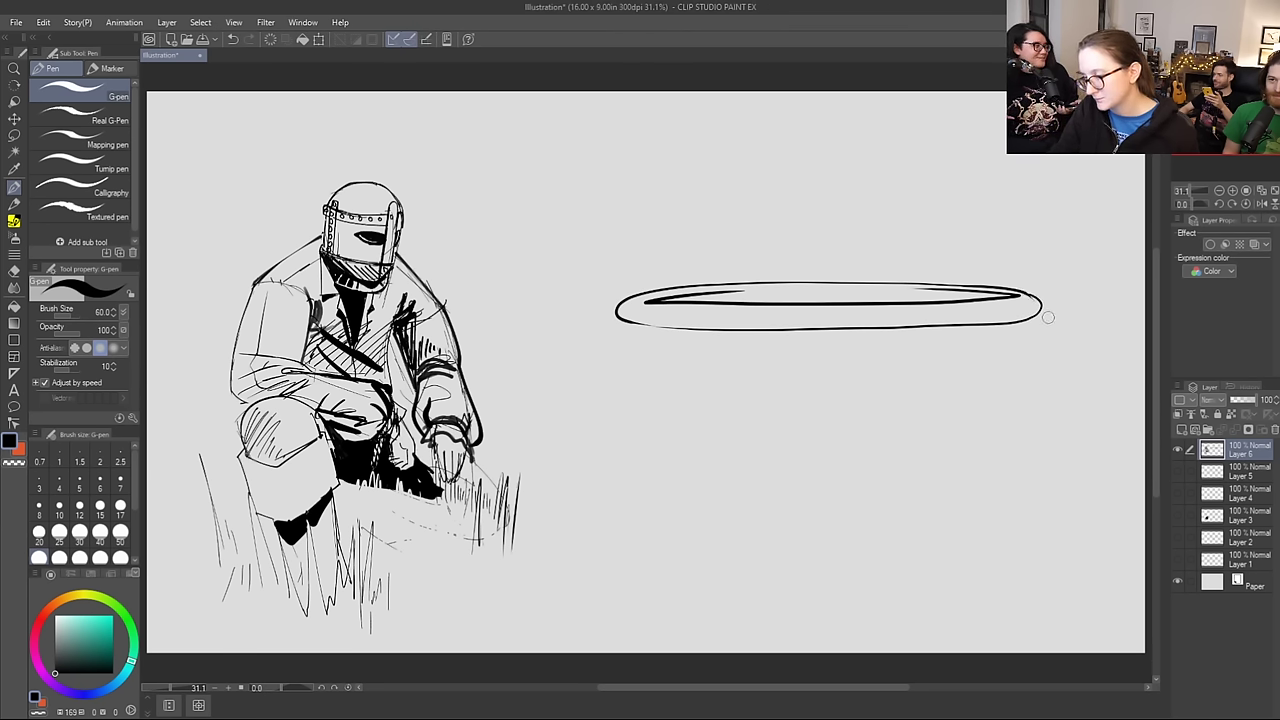
mouse_move(622, 298)
left_mouse_down()
mouse_move(597, 285)
mouse_move(616, 302)
left_mouse_up()
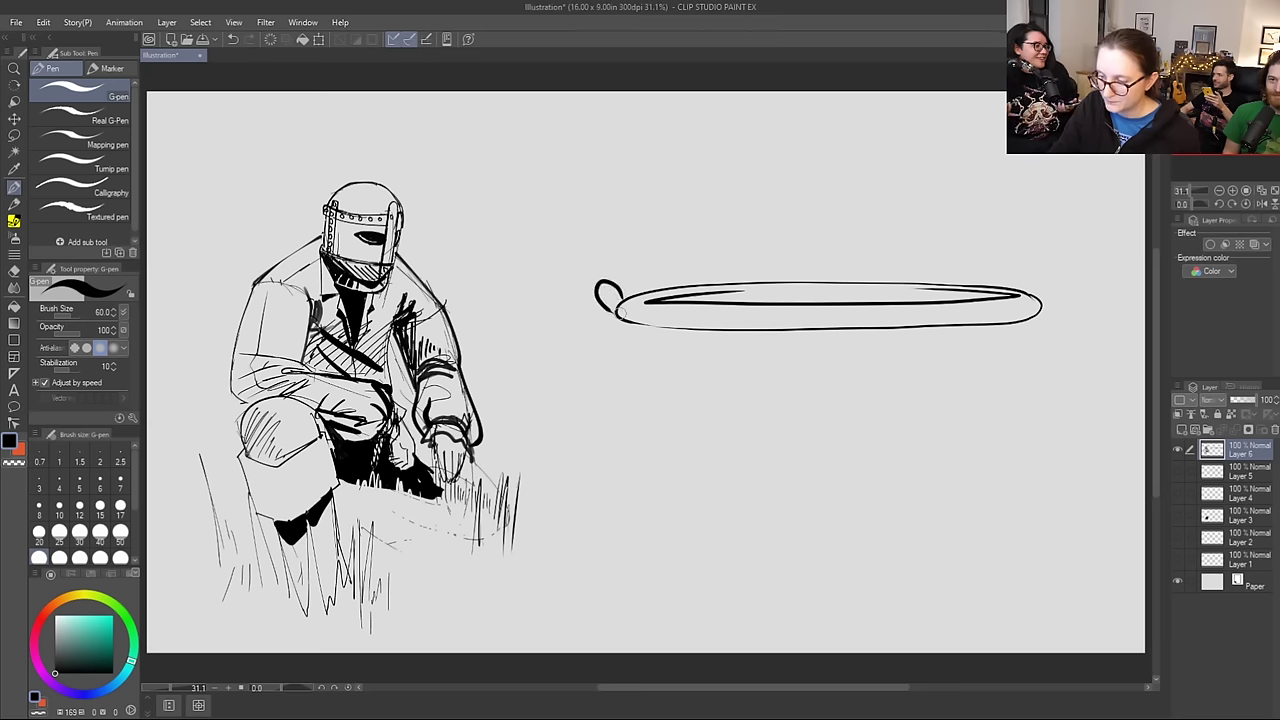
key("ctrl+z")
left_click_drag(607, 290, 620, 302)
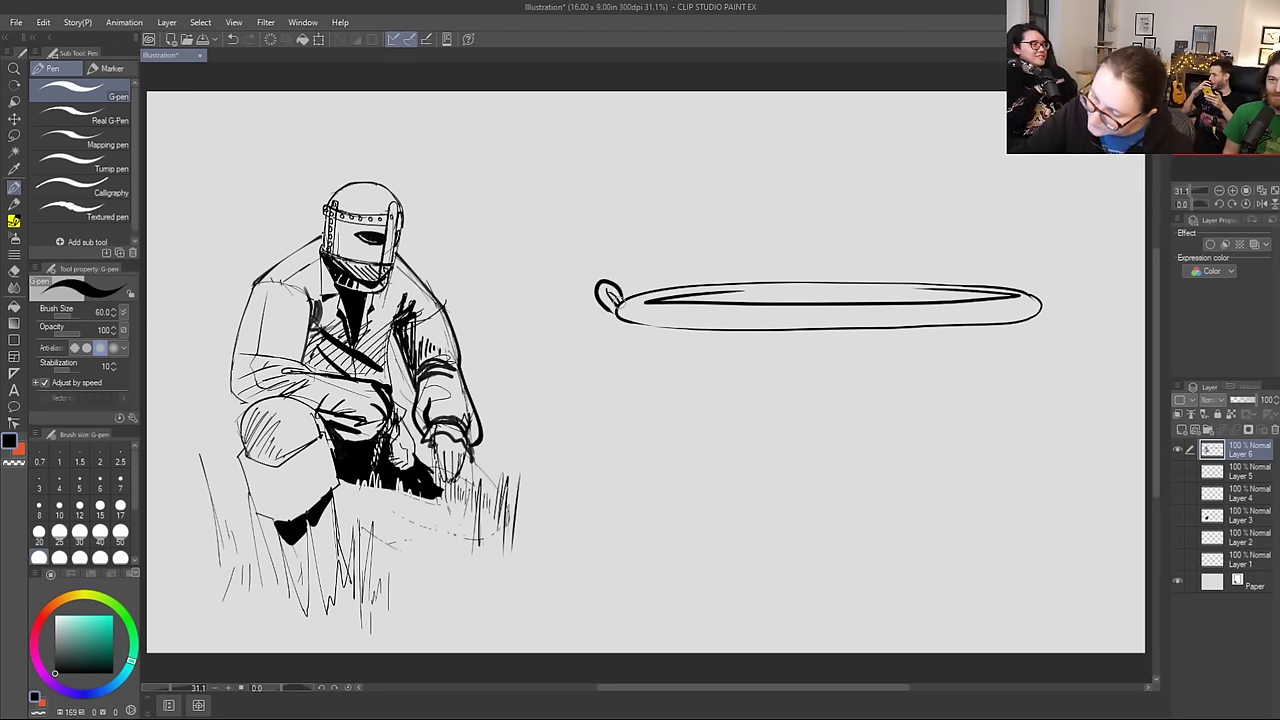
mouse_move(1040, 305)
left_mouse_down()
mouse_move(1063, 272)
mouse_move(1046, 306)
mouse_move(1039, 290)
mouse_move(1058, 273)
mouse_move(1042, 302)
left_mouse_up()
key("ctrl+z")
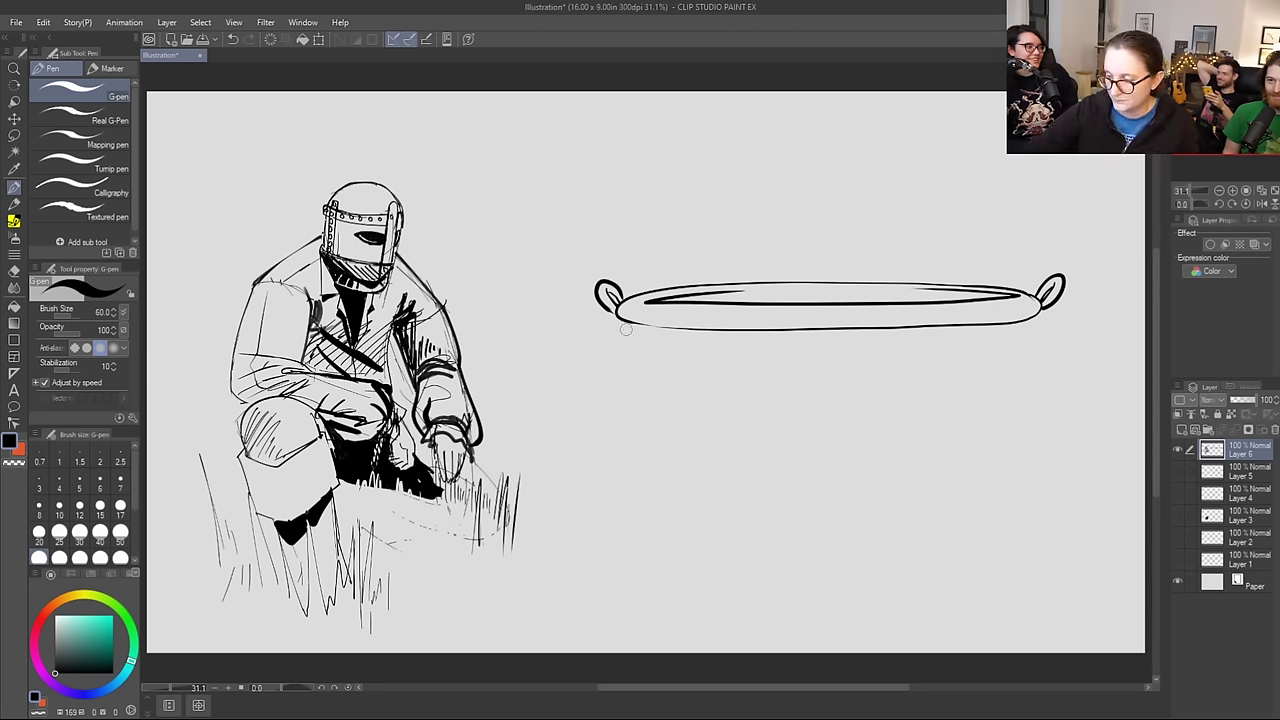
Step: Draw the tub's two inward-slanting sides and join them with a curved bottom edge
left_click_drag(622, 318, 703, 518)
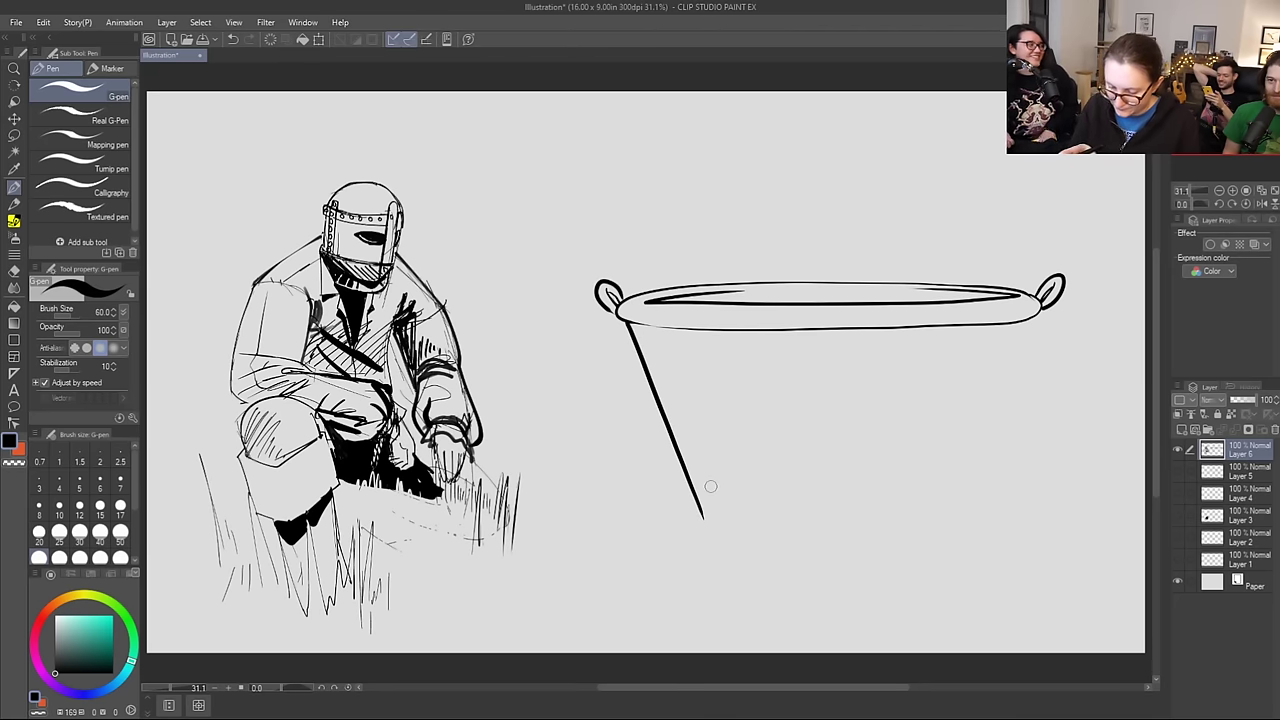
left_click_drag(1032, 318, 964, 484)
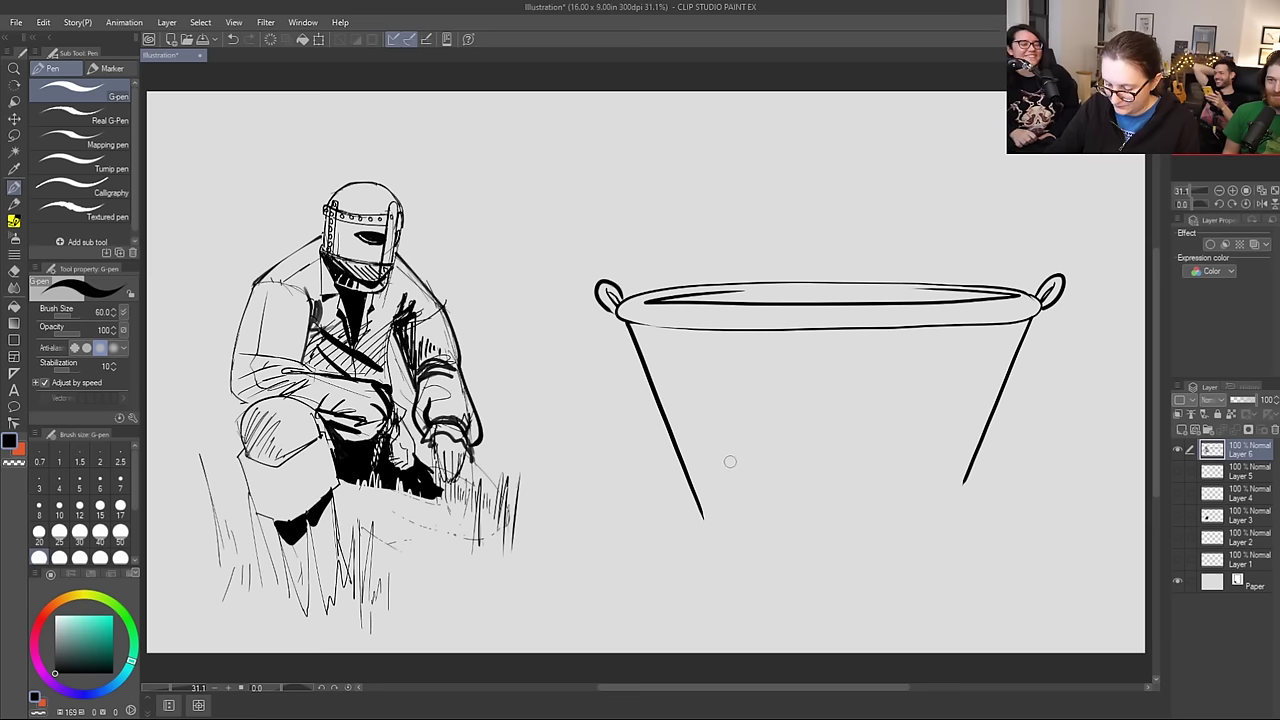
mouse_move(680, 457)
left_mouse_down()
mouse_move(862, 479)
mouse_move(975, 461)
left_mouse_up()
left_click_drag(679, 454, 675, 468)
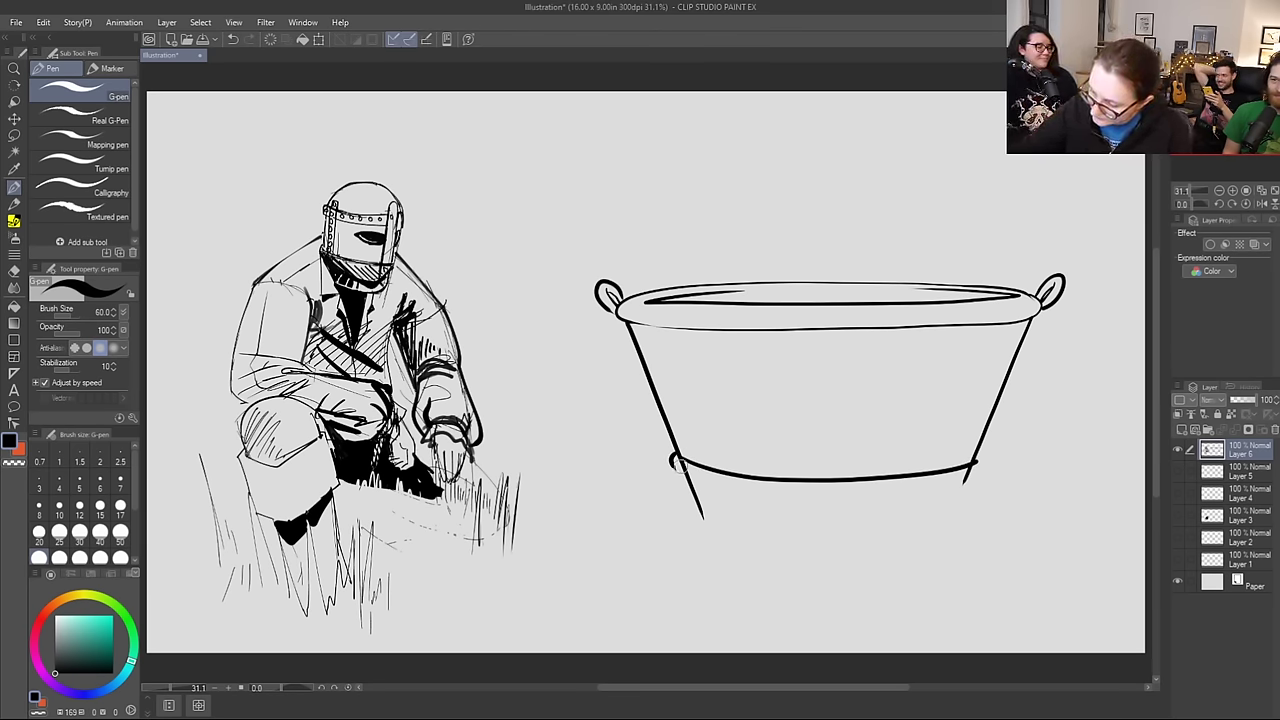
Step: Remove the side lines overshooting the tub's bottom and add a rounded base rim with a thick lower edge
left_click_drag(683, 464, 702, 528)
left_click_drag(979, 474, 966, 476)
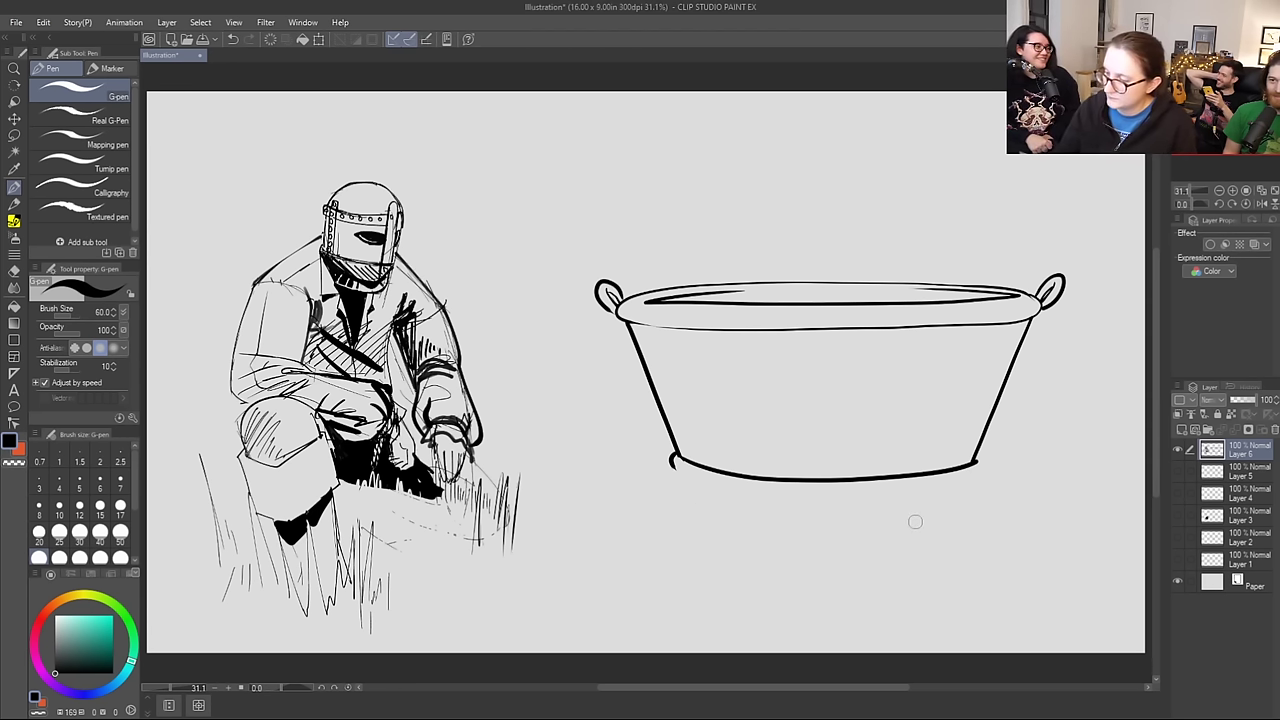
mouse_move(976, 457)
left_mouse_down()
mouse_move(988, 472)
mouse_move(958, 487)
left_mouse_up()
mouse_move(670, 460)
left_mouse_down()
mouse_move(764, 498)
mouse_move(878, 500)
mouse_move(1000, 472)
left_mouse_up()
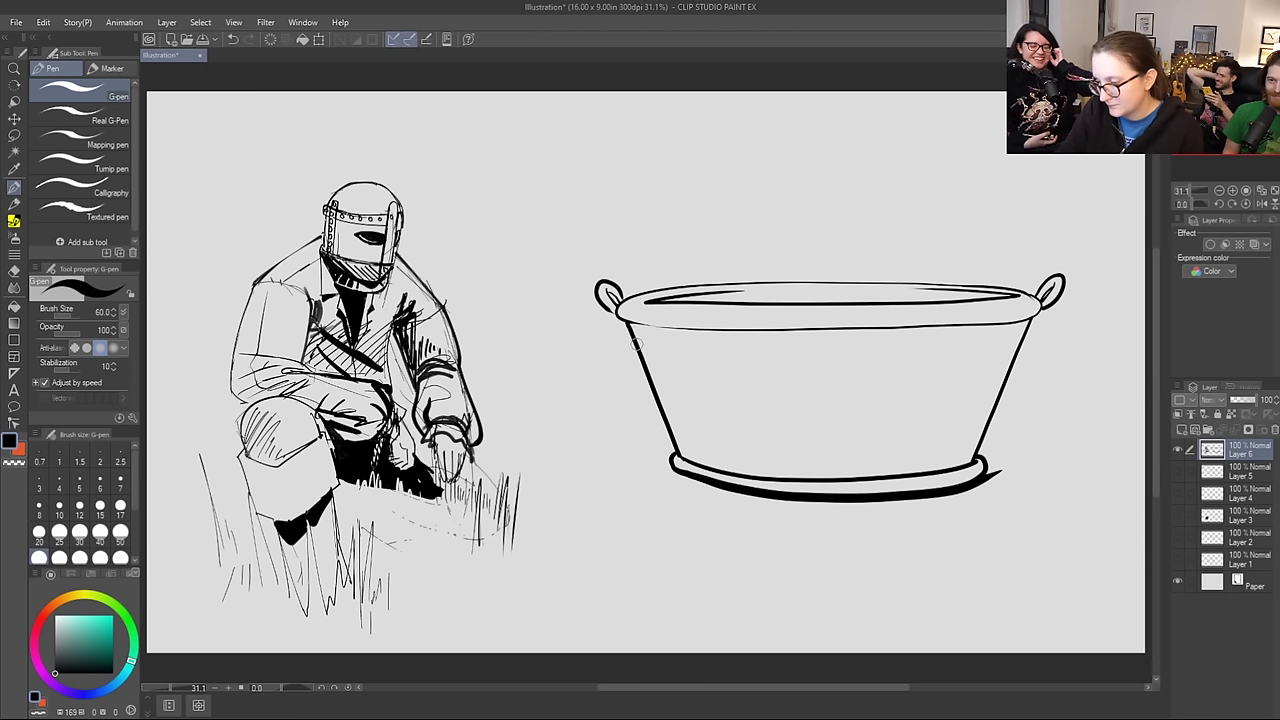
Step: Draw a curved shadow line under the tub's upper rim and add three short legs beneath the base
mouse_move(628, 328)
left_mouse_down()
mouse_move(848, 354)
mouse_move(1008, 332)
mouse_move(1032, 312)
left_mouse_up()
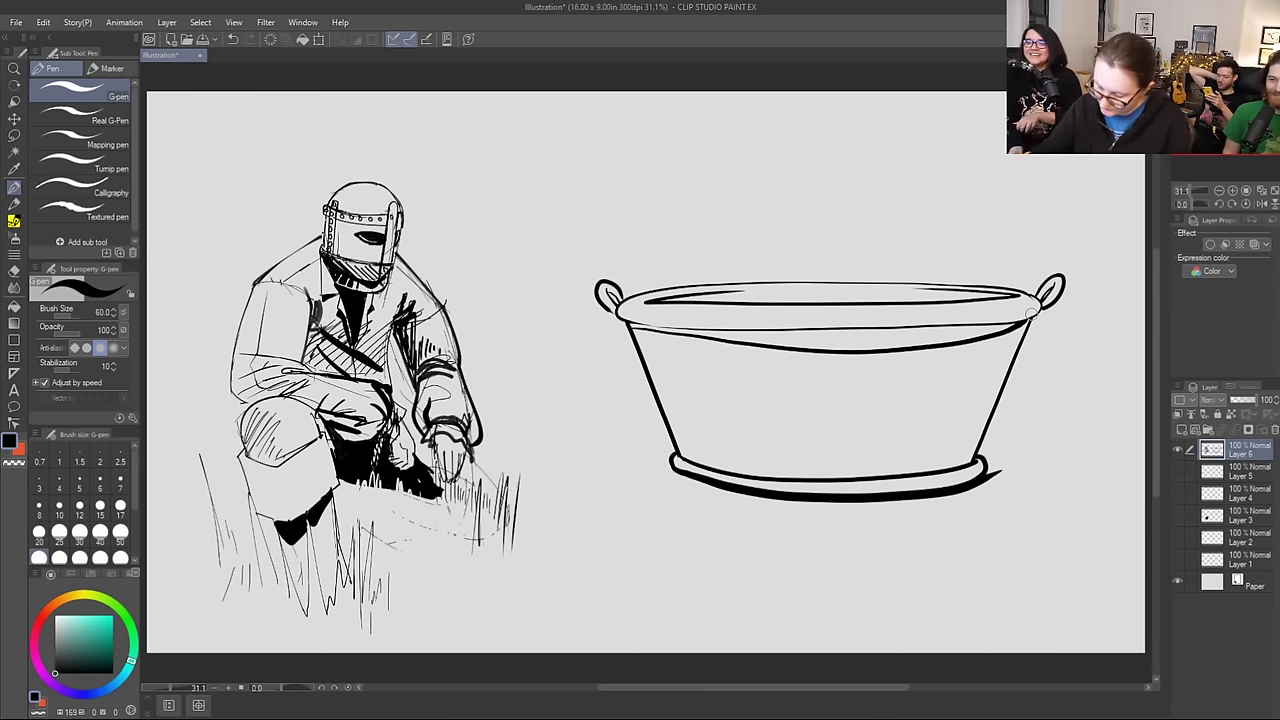
left_click_drag(692, 472, 688, 536)
left_click_drag(846, 498, 856, 556)
mouse_move(970, 488)
left_mouse_down()
mouse_move(1000, 544)
mouse_move(986, 542)
left_mouse_up()
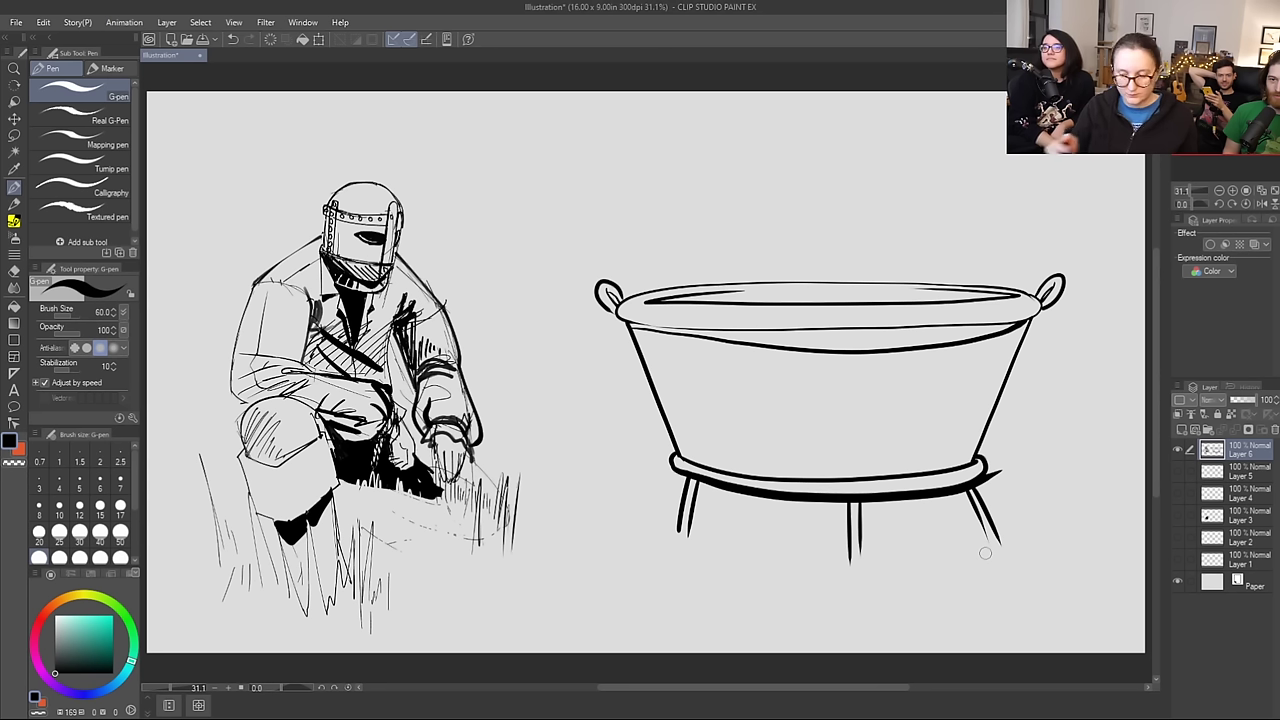
Step: Fill the area under the tub's rim with solid black and trim its lower edge with the Hard eraser at size 70
mouse_move(1020, 325)
left_mouse_down()
mouse_move(721, 336)
mouse_move(626, 326)
mouse_move(821, 343)
mouse_move(1005, 332)
mouse_move(820, 351)
left_mouse_up()
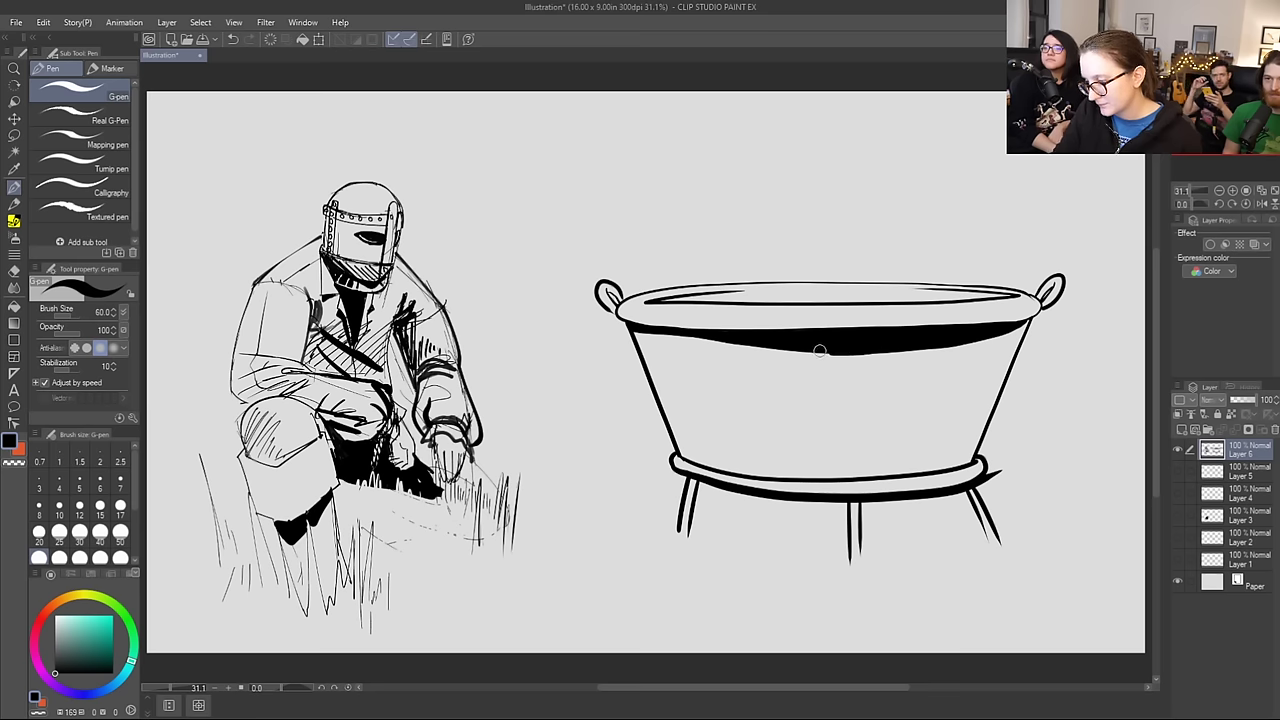
key("e")
left_click_drag(1026, 322, 818, 358)
left_click_drag(1012, 335, 670, 345)
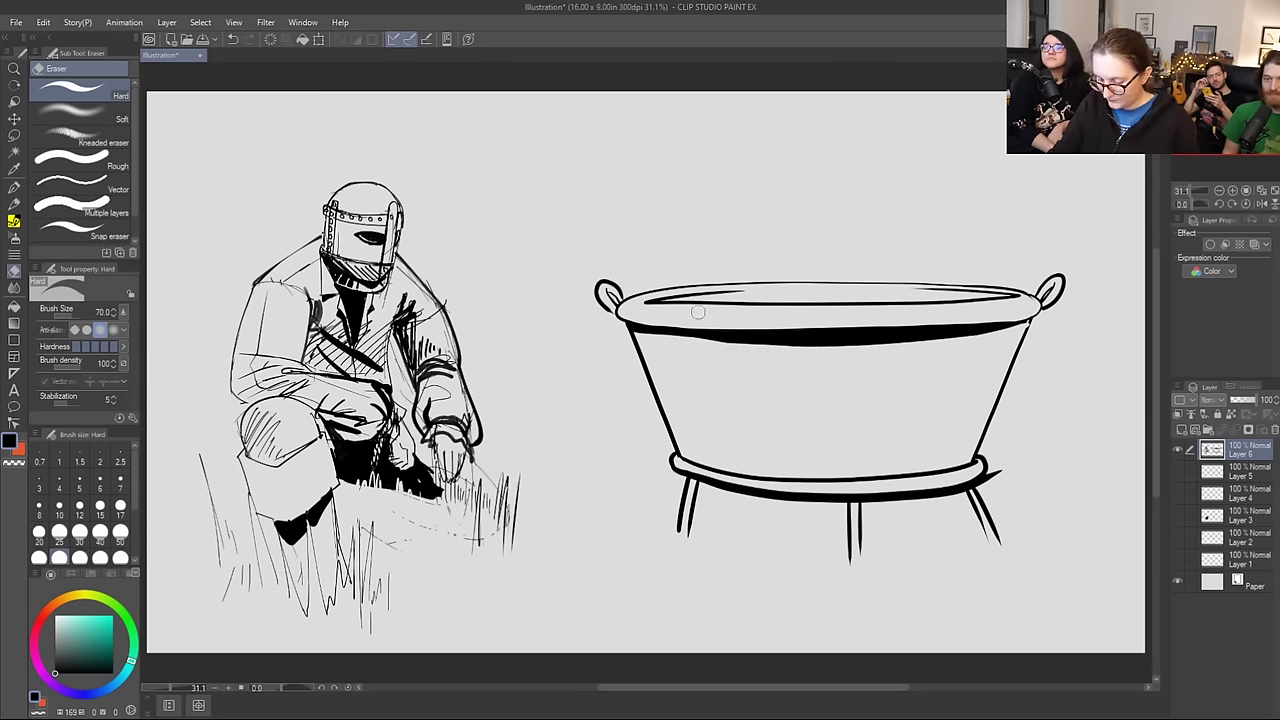
Step: Widen the black shadow band toward both sides of the tub with the G-pen at size 60 and clean up its edge
key("p")
mouse_move(749, 339)
left_mouse_down()
mouse_move(634, 333)
mouse_move(653, 335)
mouse_move(636, 346)
mouse_move(802, 345)
left_mouse_up()
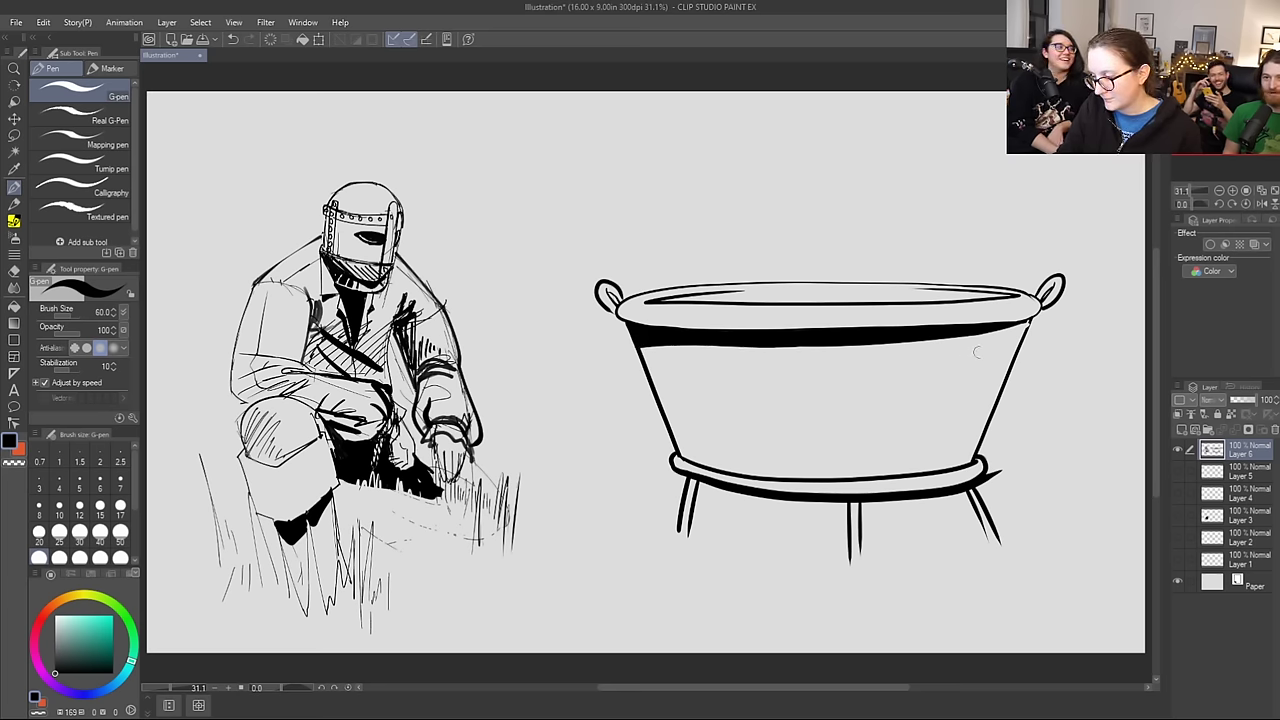
left_click_drag(1021, 349, 930, 338)
mouse_move(1018, 346)
left_mouse_down()
mouse_move(1029, 323)
mouse_move(1013, 344)
mouse_move(992, 337)
left_mouse_up()
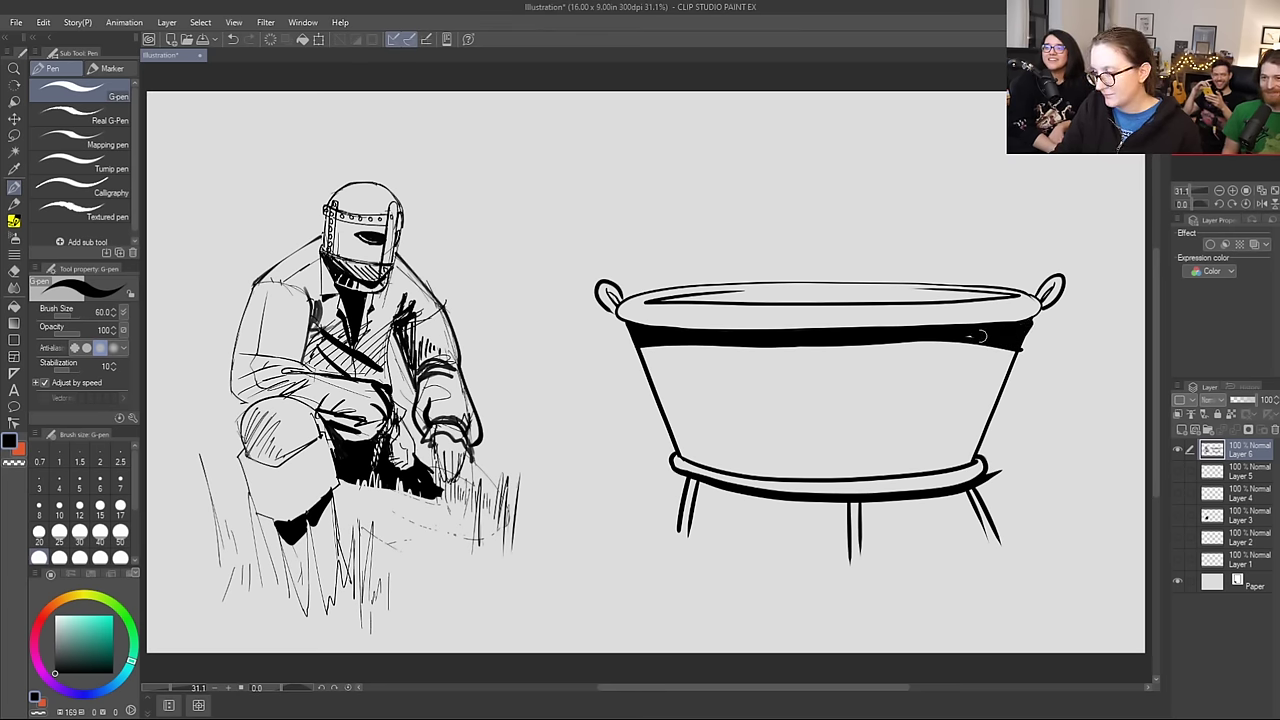
key("e")
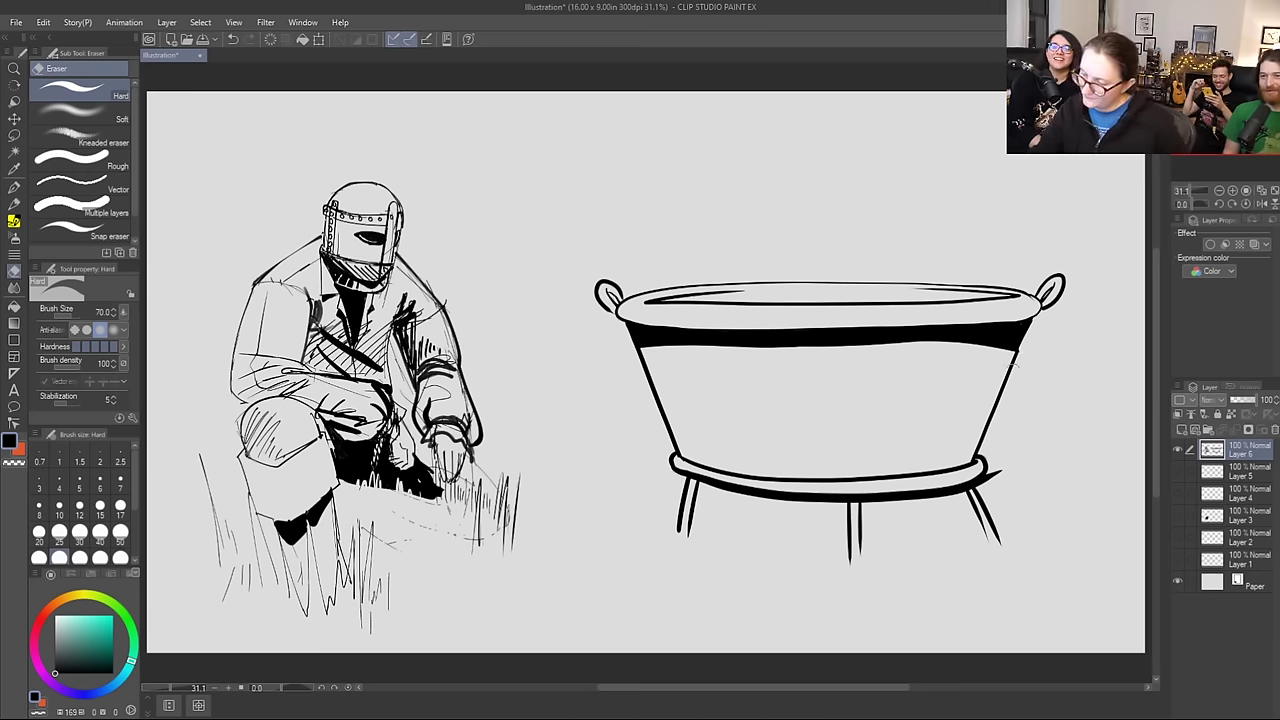
Step: Thicken the inner lines of both tub handles with short G-pen strokes at size 60
key("p")
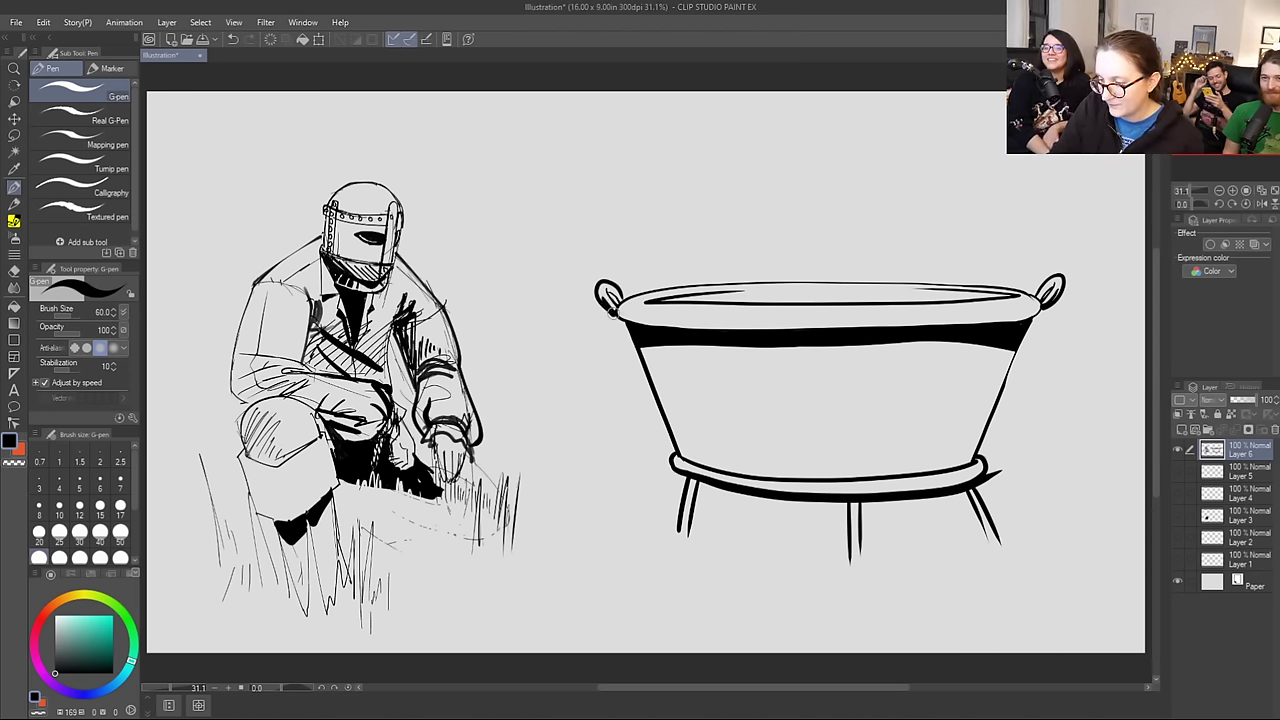
left_click_drag(606, 292, 612, 302)
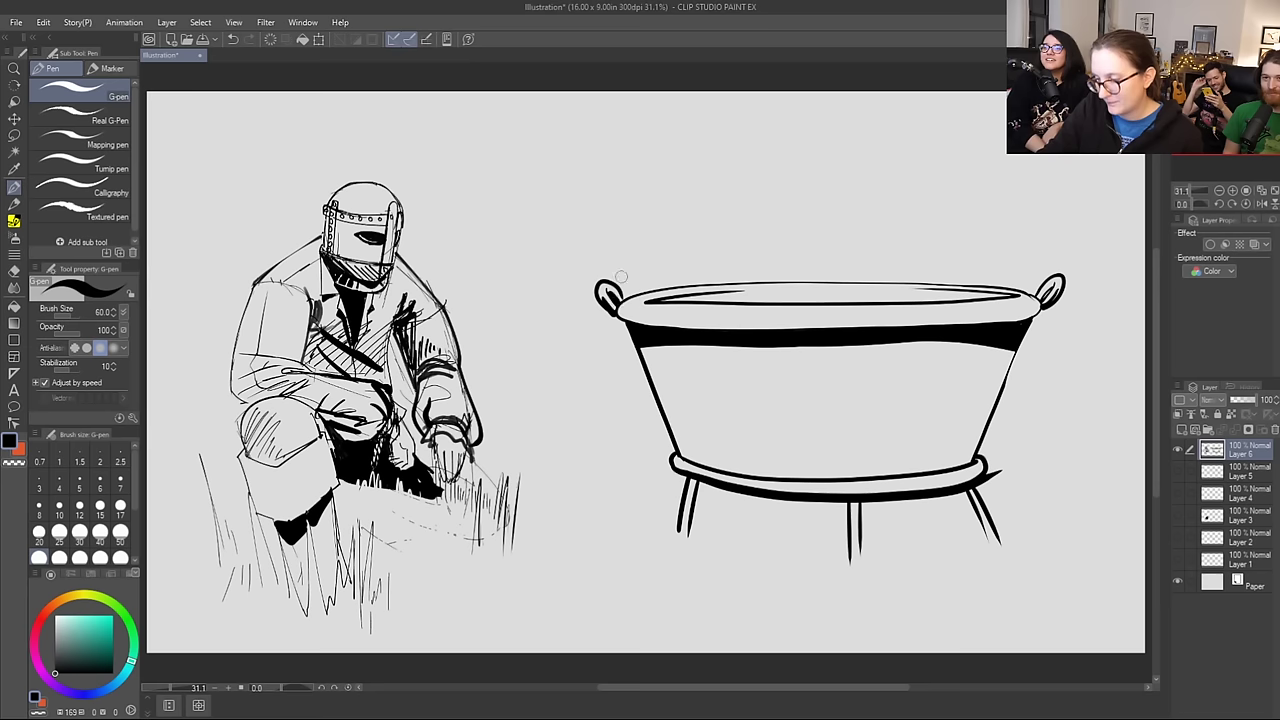
left_click_drag(1047, 293, 1042, 300)
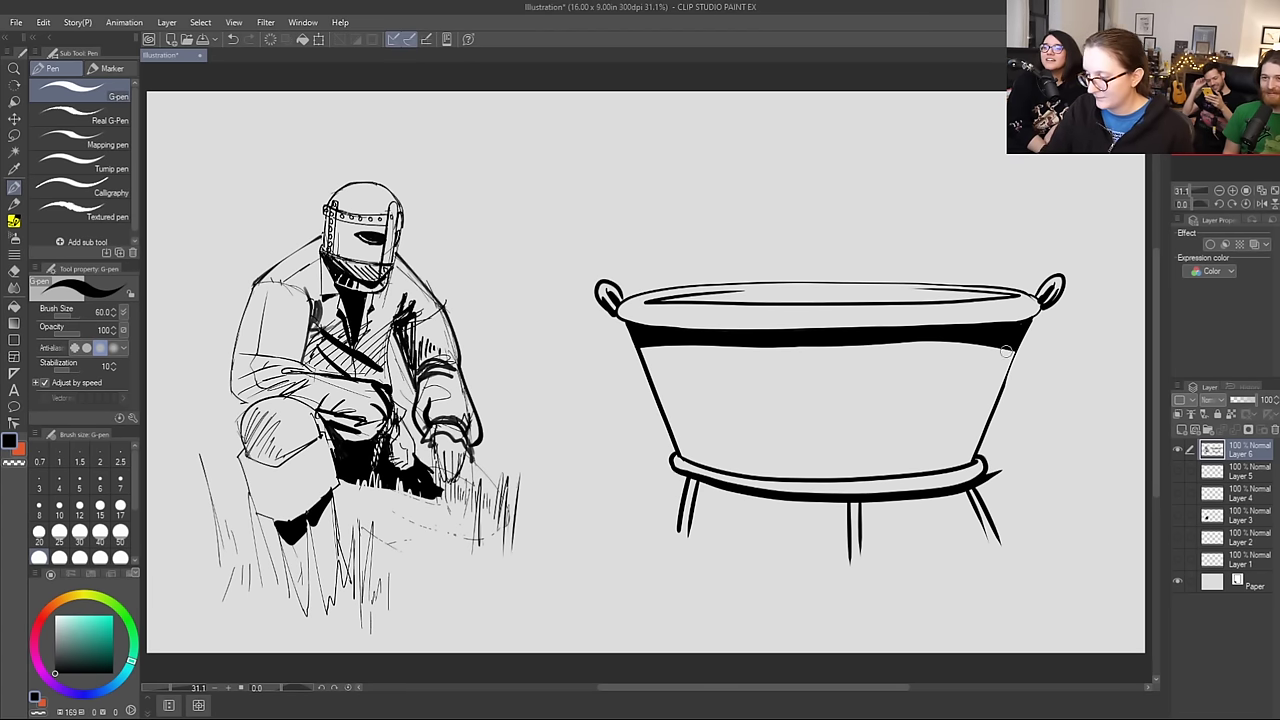
Step: Fill a curved black shadow just above the tub's base rim and trim its upper edge with the Hard eraser
mouse_move(670, 449)
left_mouse_down()
mouse_move(771, 467)
mouse_move(973, 458)
mouse_move(768, 465)
left_mouse_up()
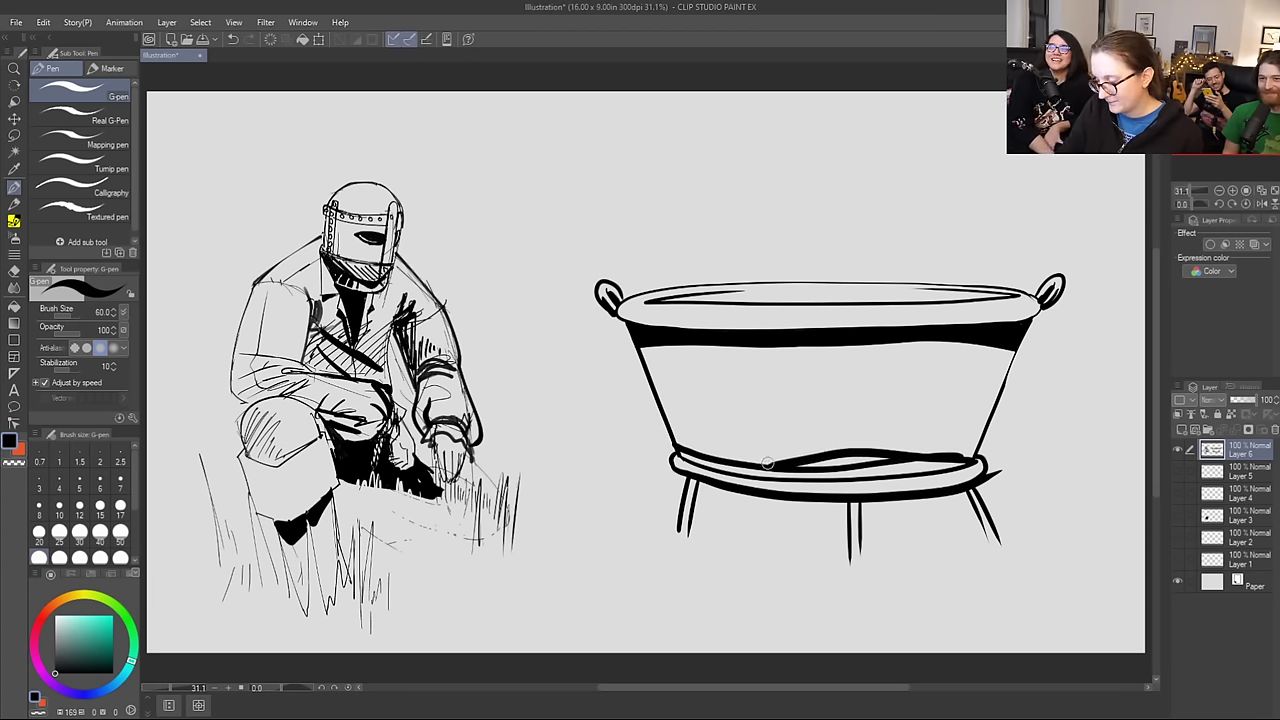
mouse_move(963, 463)
left_mouse_down()
mouse_move(824, 474)
mouse_move(683, 458)
mouse_move(820, 474)
mouse_move(939, 463)
mouse_move(786, 466)
left_mouse_up()
key("e")
mouse_move(970, 458)
left_mouse_down()
mouse_move(710, 455)
mouse_move(678, 436)
left_mouse_up()
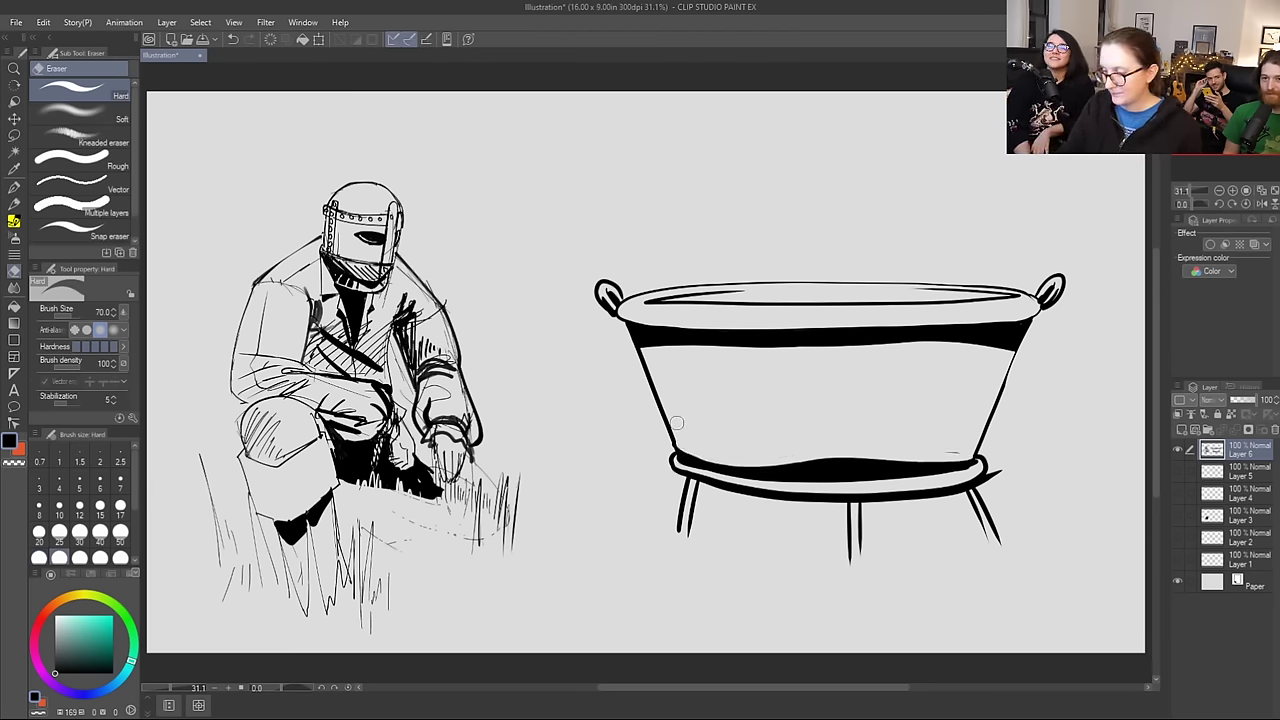
Step: Draw thin, uneven lines beneath the tub and a wavy one up its left side with the Good Pen at size 20
key("p")
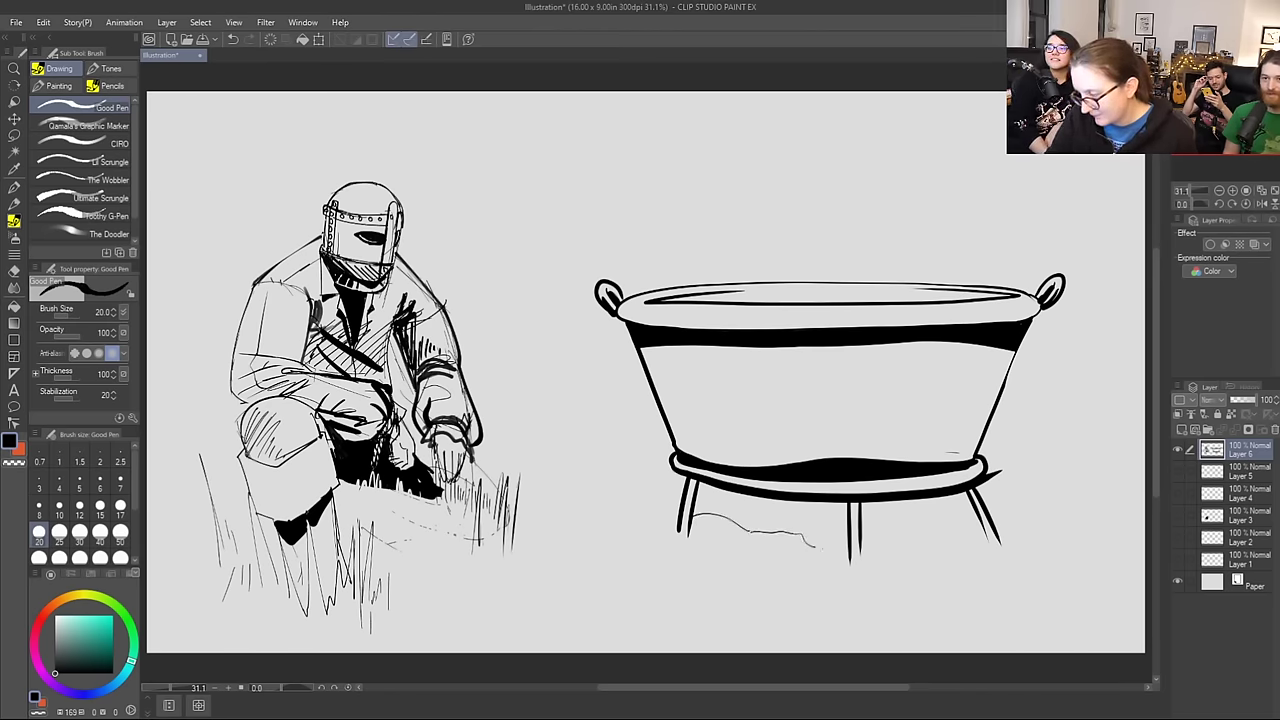
mouse_move(864, 535)
left_mouse_down()
mouse_move(955, 513)
mouse_move(1032, 514)
left_mouse_up()
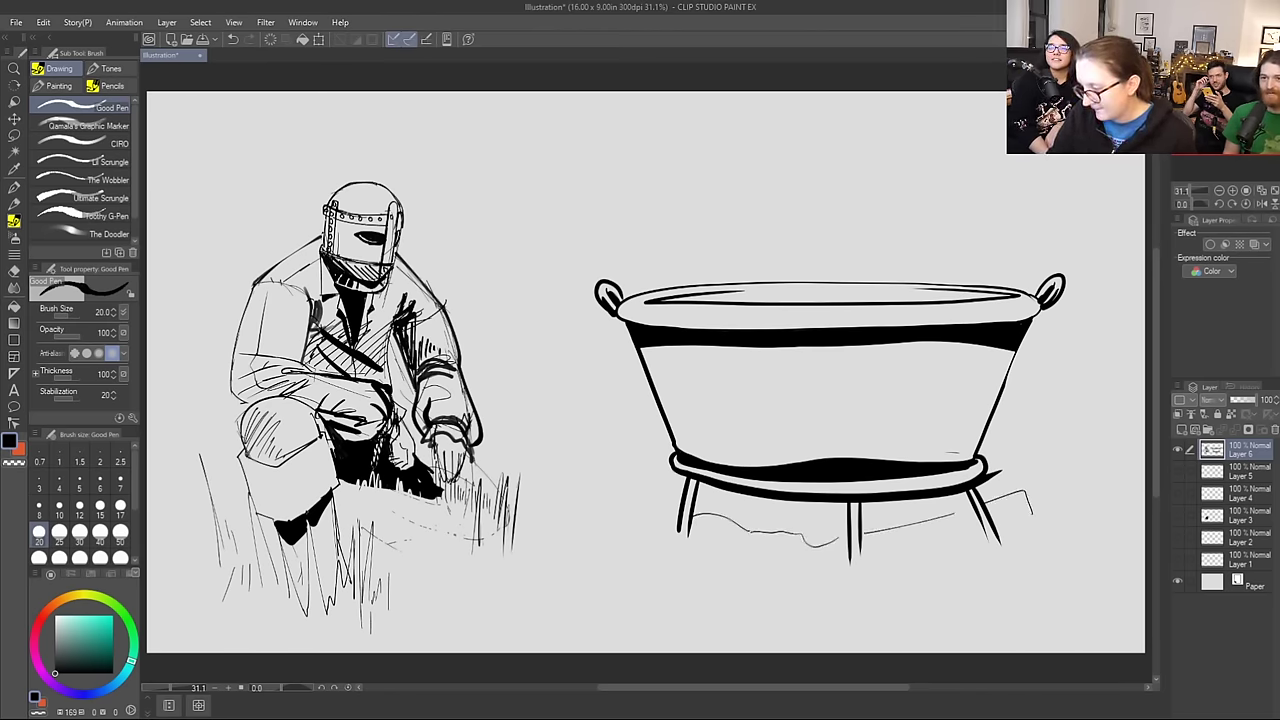
left_click_drag(698, 490, 746, 523)
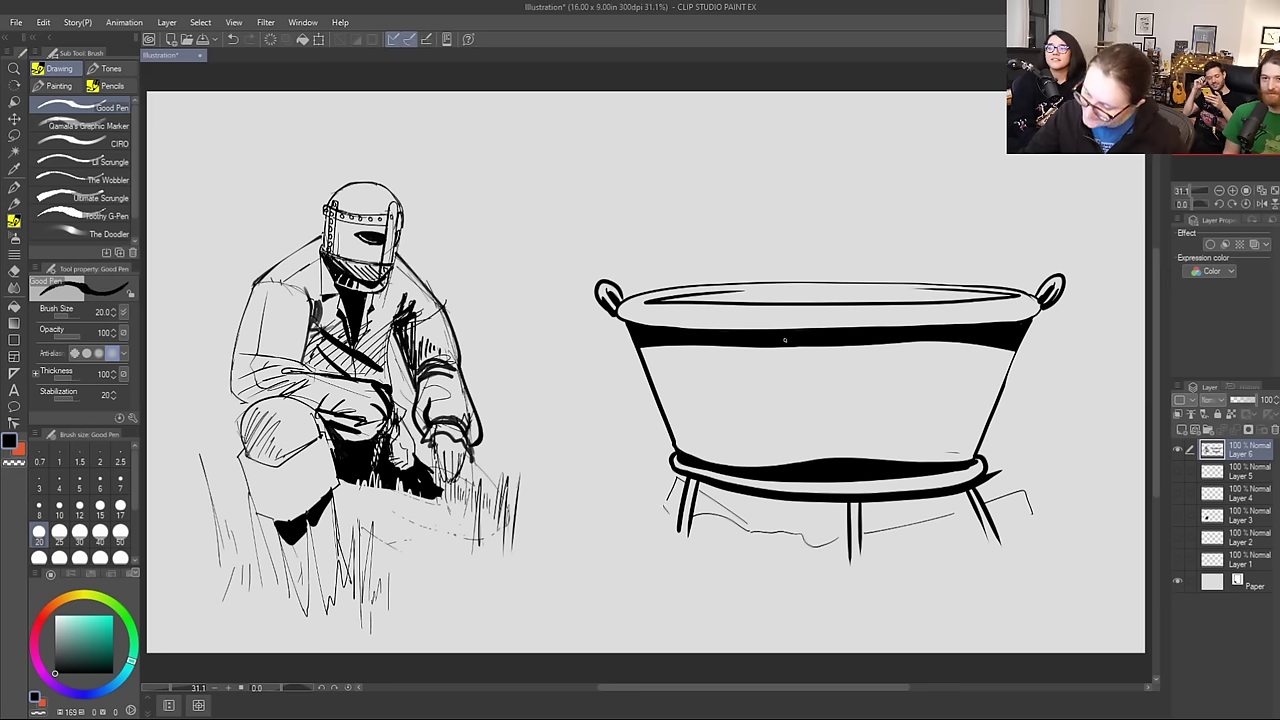
mouse_move(658, 495)
left_mouse_down()
mouse_move(644, 410)
mouse_move(661, 364)
left_mouse_up()
Step: Erase two vertical strips through the left half of the tub with the Hard eraser, enlarging it to size 170 for the second
key("e")
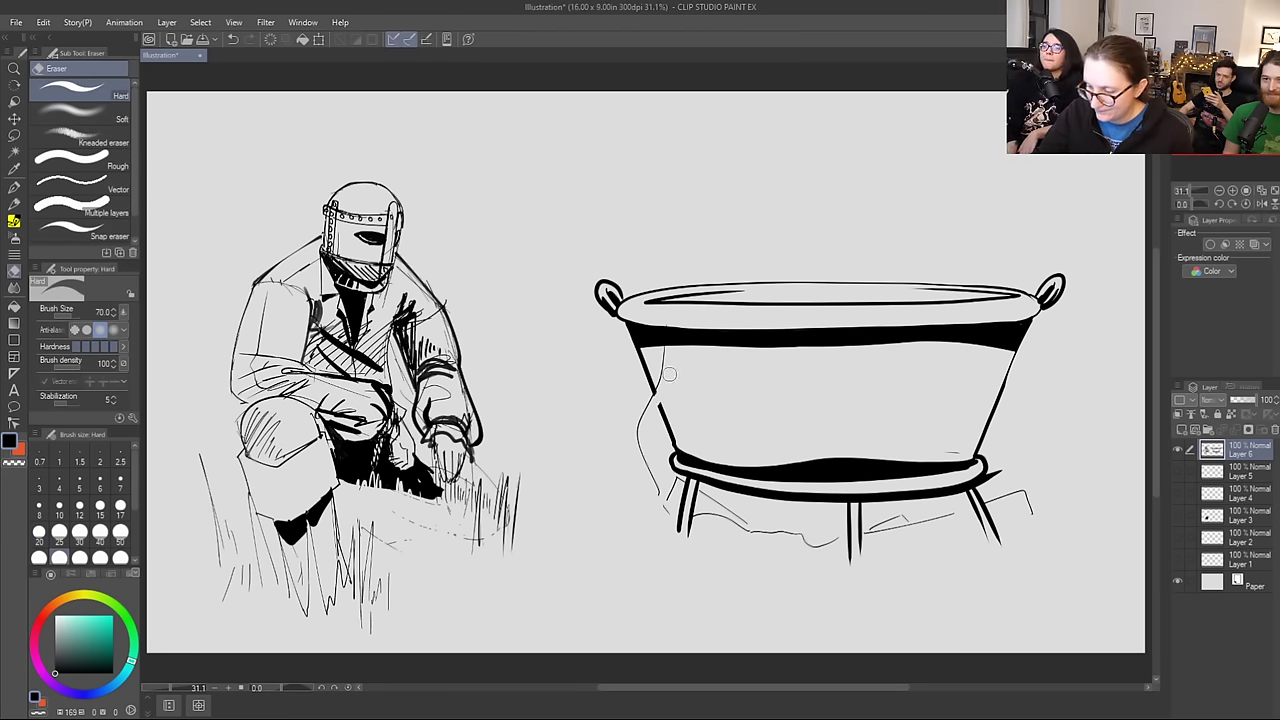
left_click_drag(676, 344, 667, 280)
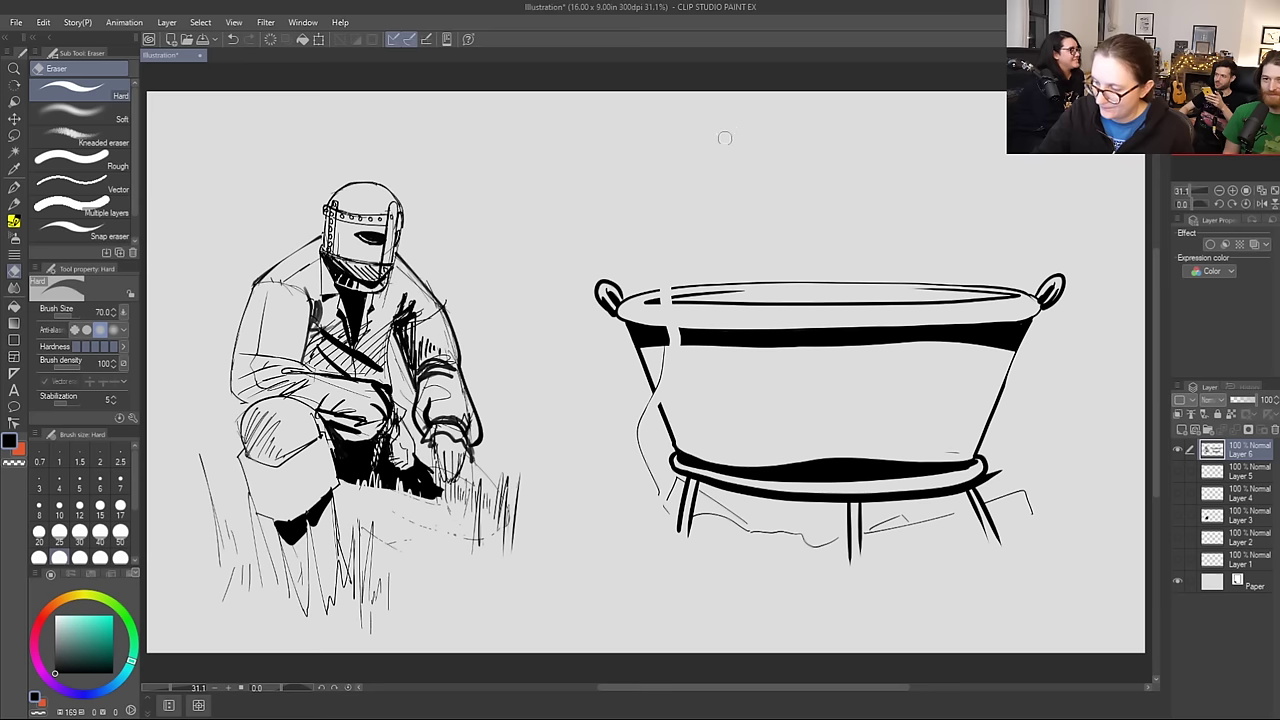
key("]")
key("]")
key("]")
key("]")
key("]")
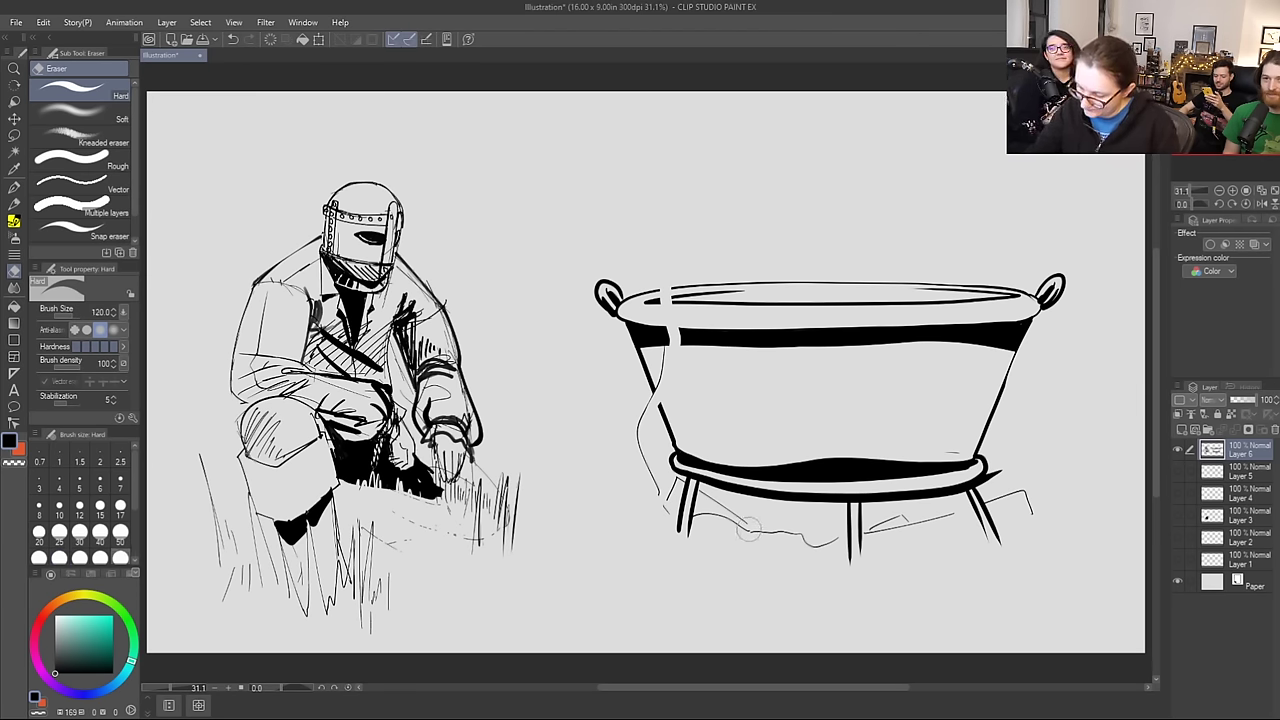
left_click_drag(755, 540, 748, 298)
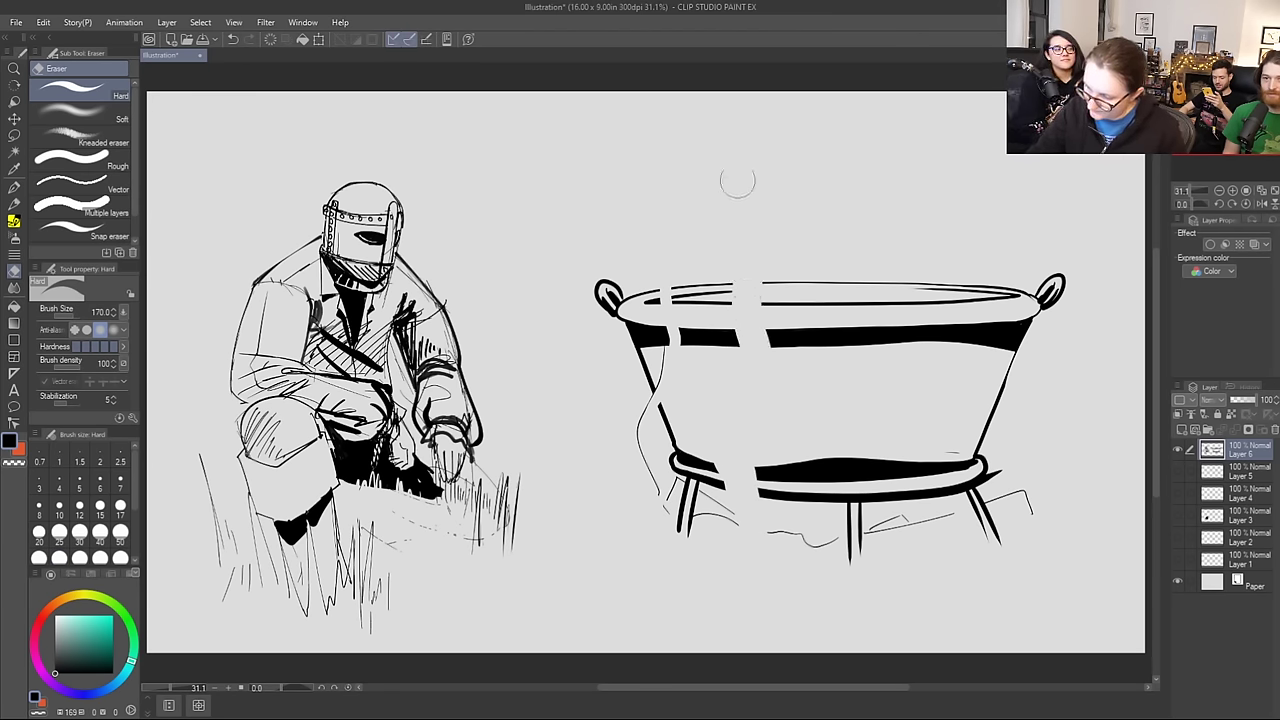
Step: Draw a rippling liquid surface inside the tub's opening and small bubbles above the rim with the Good Pen
key("b")
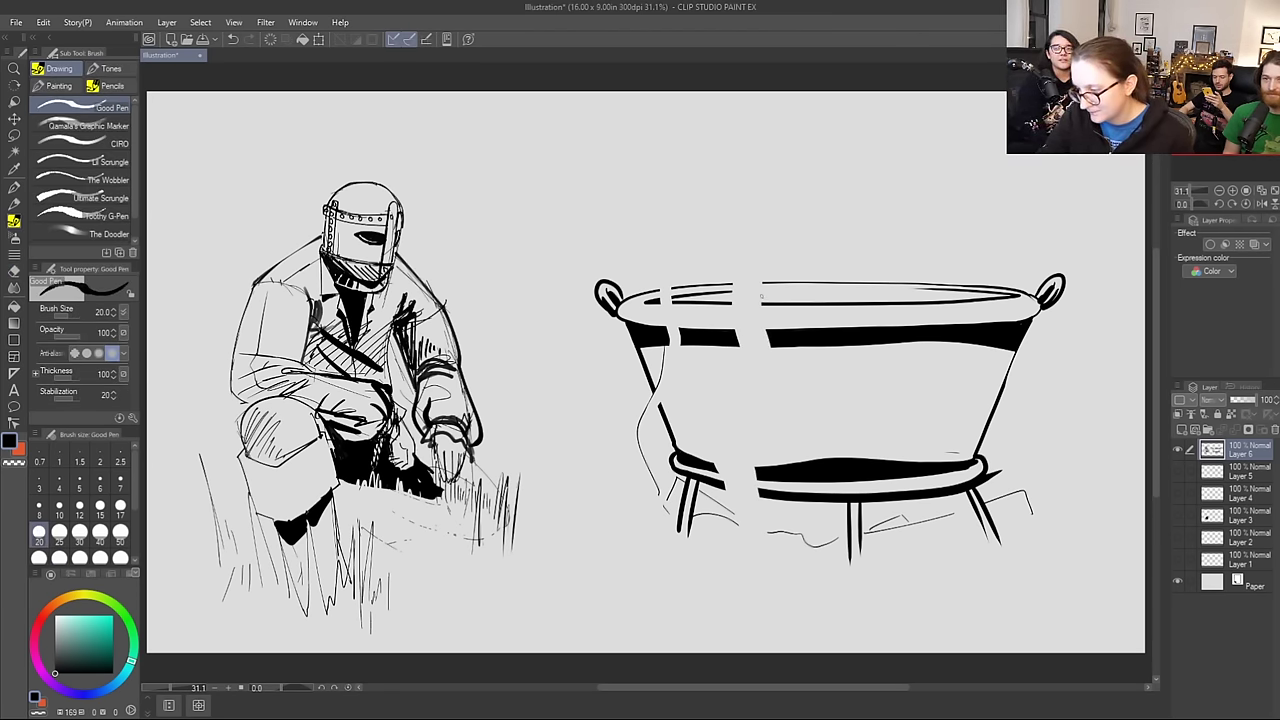
left_click_drag(834, 296, 885, 298)
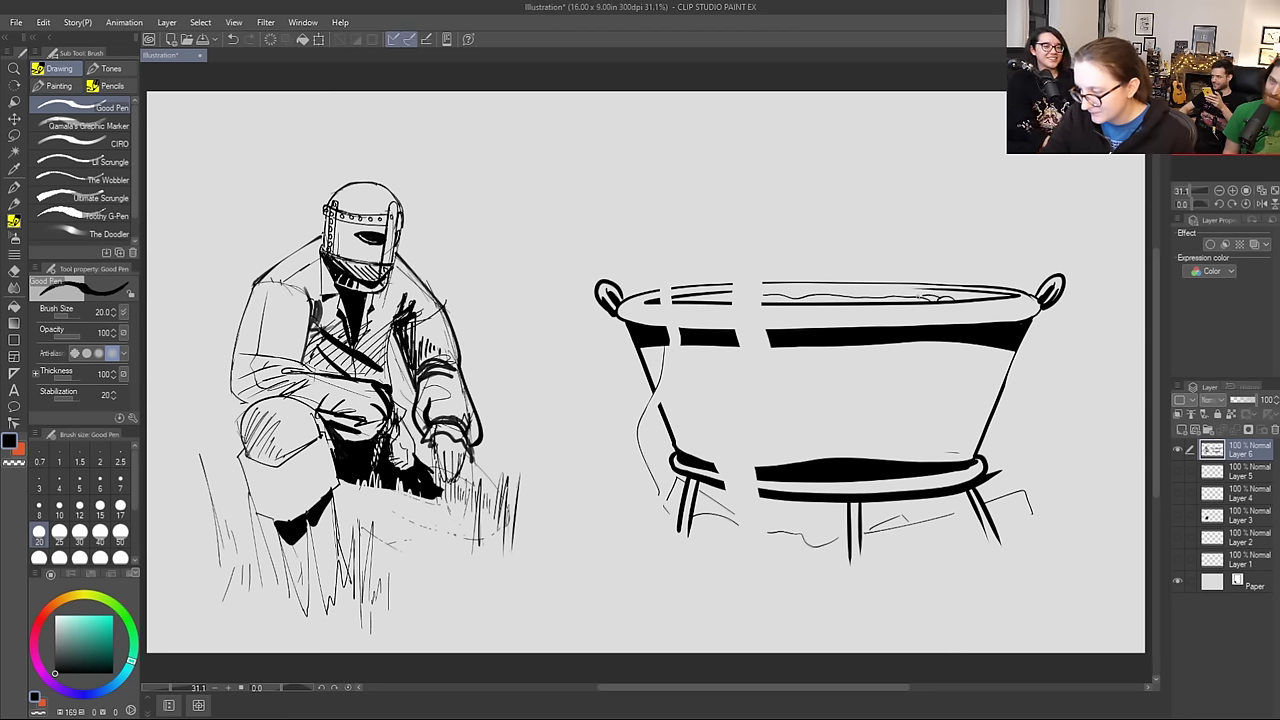
left_click_drag(981, 295, 943, 300)
left_click_drag(808, 303, 822, 298)
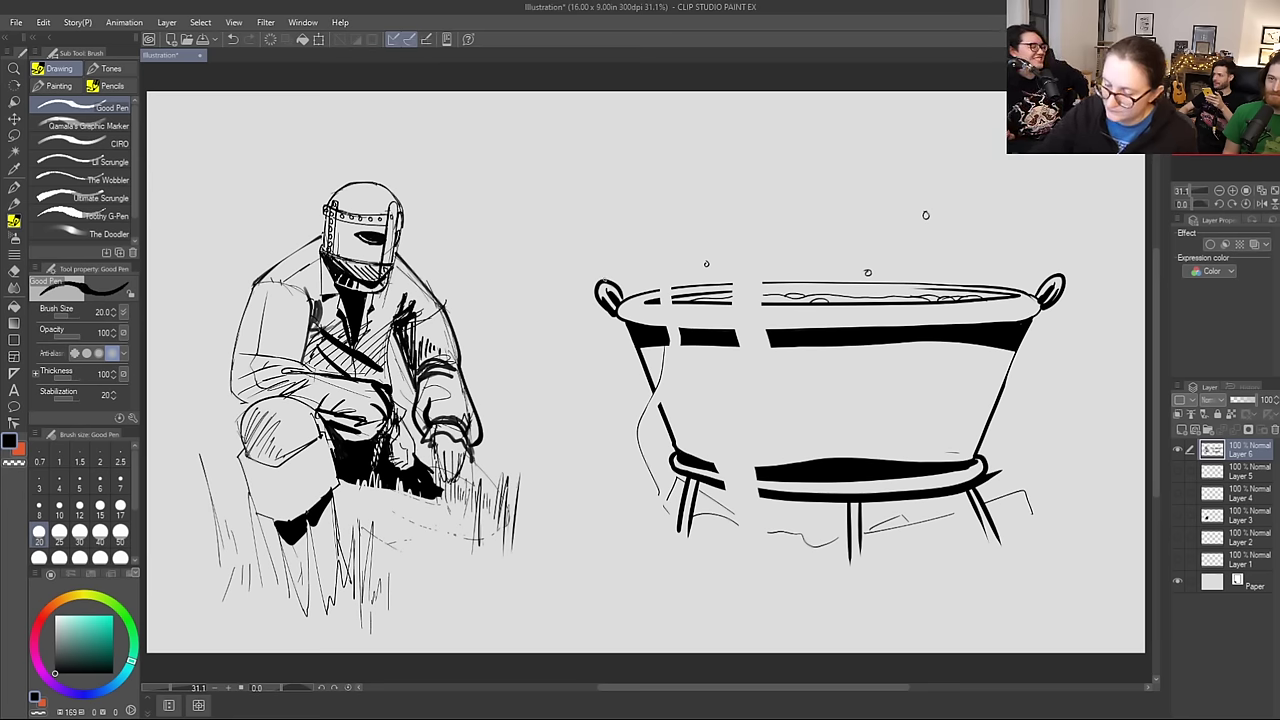
Step: Erase more vertical strips through the tub's right half and middle with the Hard eraser at size 170
key("e")
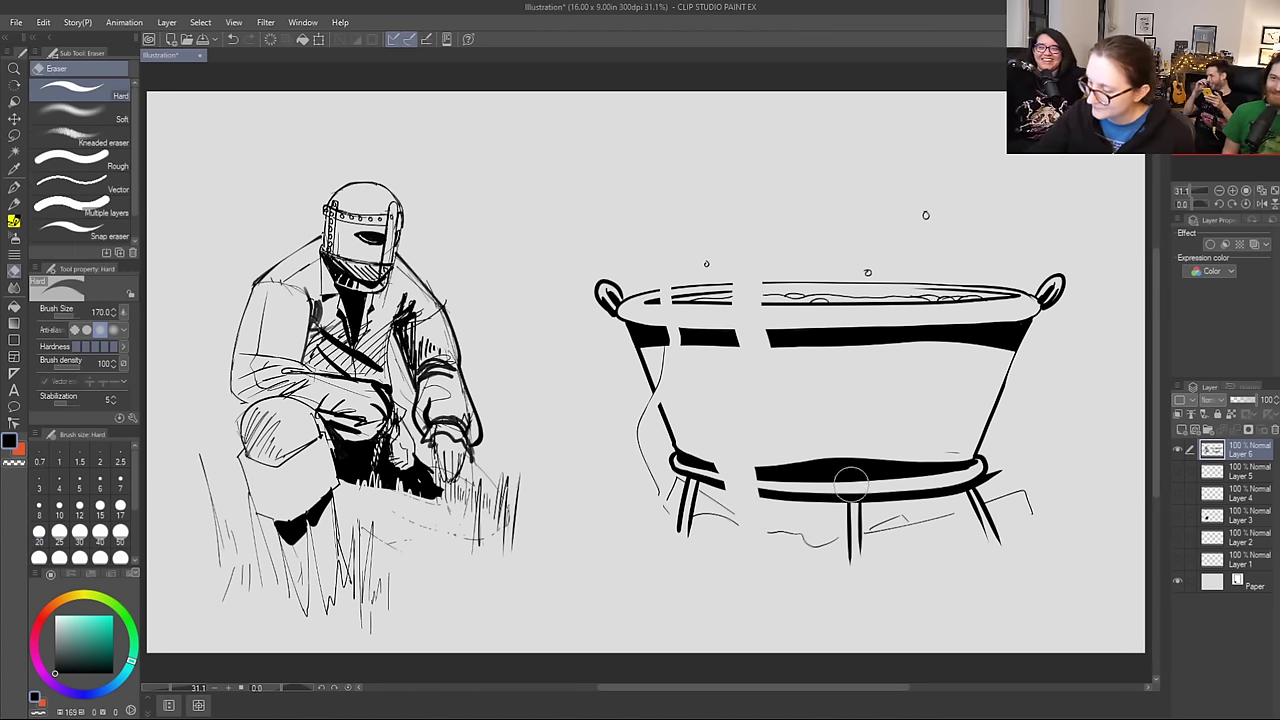
mouse_move(895, 515)
left_mouse_down()
mouse_move(907, 453)
mouse_move(934, 282)
left_mouse_up()
mouse_move(929, 467)
left_mouse_down()
mouse_move(916, 509)
mouse_move(964, 353)
mouse_move(954, 236)
left_mouse_up()
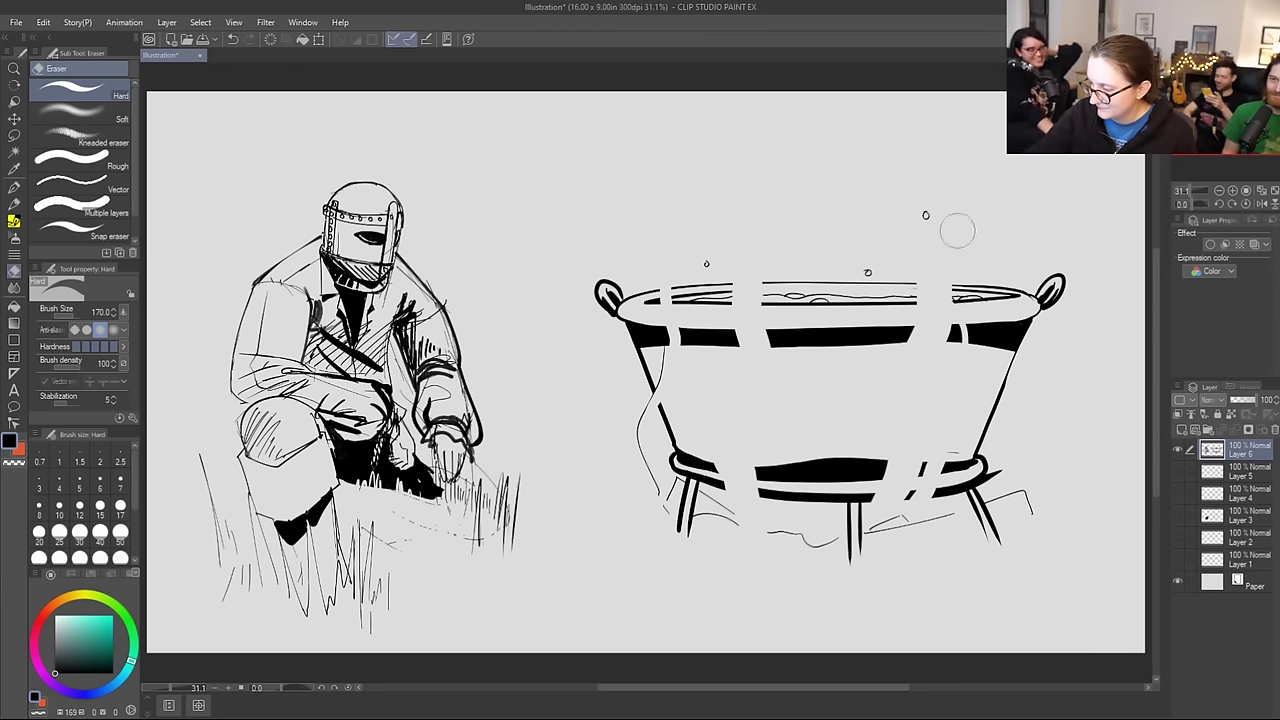
mouse_move(947, 451)
left_mouse_down()
mouse_move(955, 476)
mouse_move(1000, 292)
left_mouse_up()
mouse_move(813, 528)
left_mouse_down()
mouse_move(794, 305)
mouse_move(825, 159)
mouse_move(793, 252)
mouse_move(823, 96)
left_mouse_up()
Step: Draw thin steam lines rising from the left half of the tub's opening with the Good Pen
key("b")
left_click_drag(811, 265, 830, 122)
left_click_drag(764, 280, 782, 150)
mouse_move(754, 222)
left_mouse_down()
mouse_move(763, 140)
mouse_move(780, 136)
left_mouse_up()
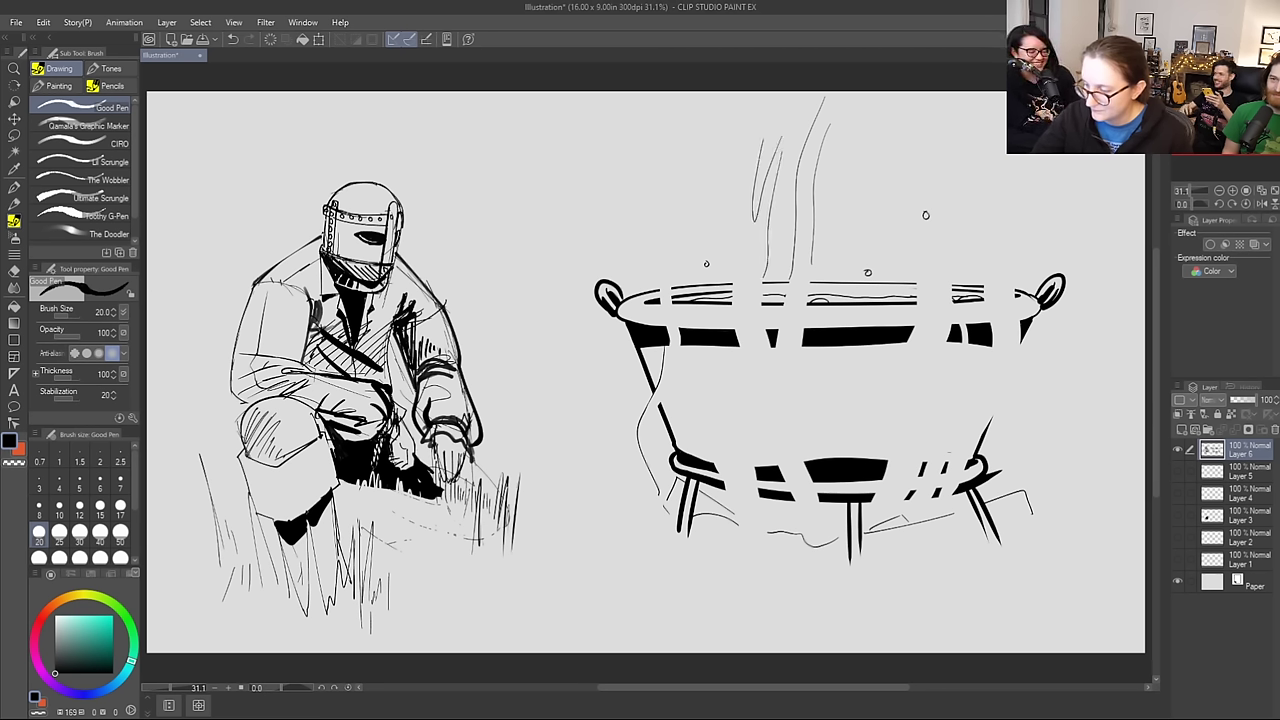
left_click_drag(733, 284, 756, 114)
left_click_drag(670, 285, 695, 152)
left_click_drag(660, 287, 690, 162)
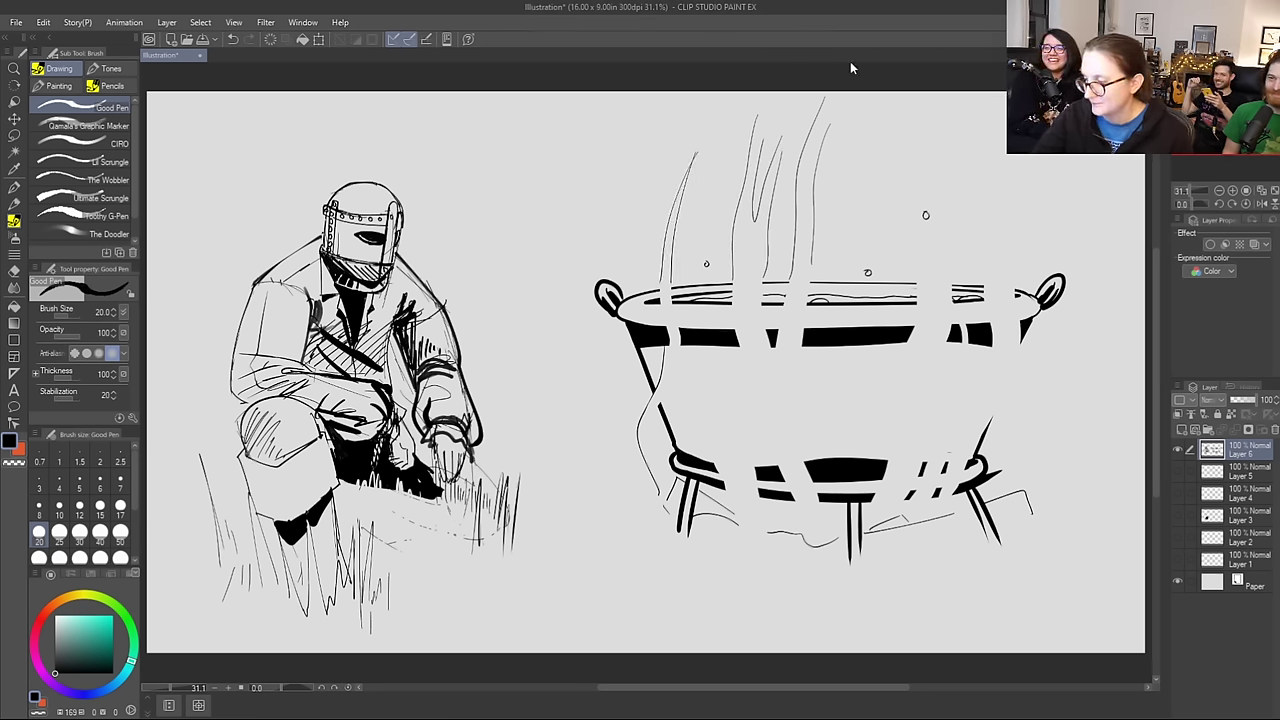
Step: Draw thin steam lines above the right half of the tub and scatter small droplets around the steam
left_click_drag(920, 274, 912, 145)
left_click_drag(953, 272, 952, 150)
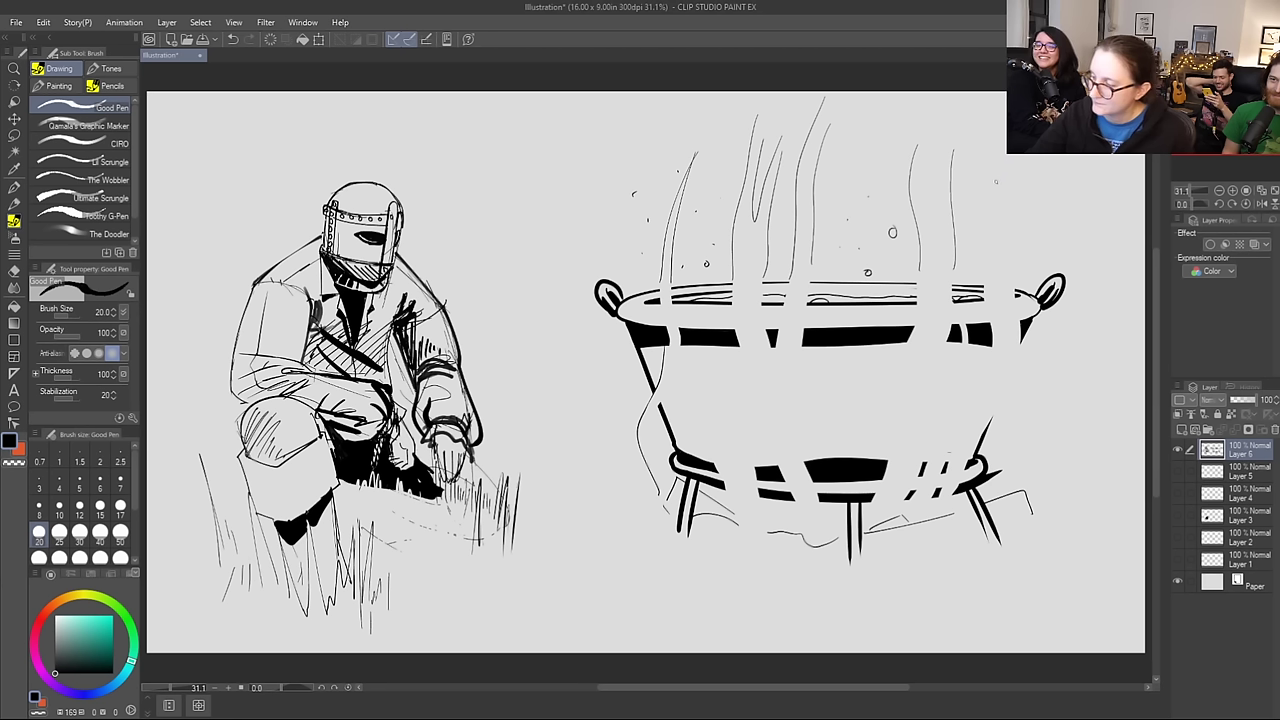
left_click_drag(984, 292, 997, 146)
left_click_drag(1012, 290, 1001, 158)
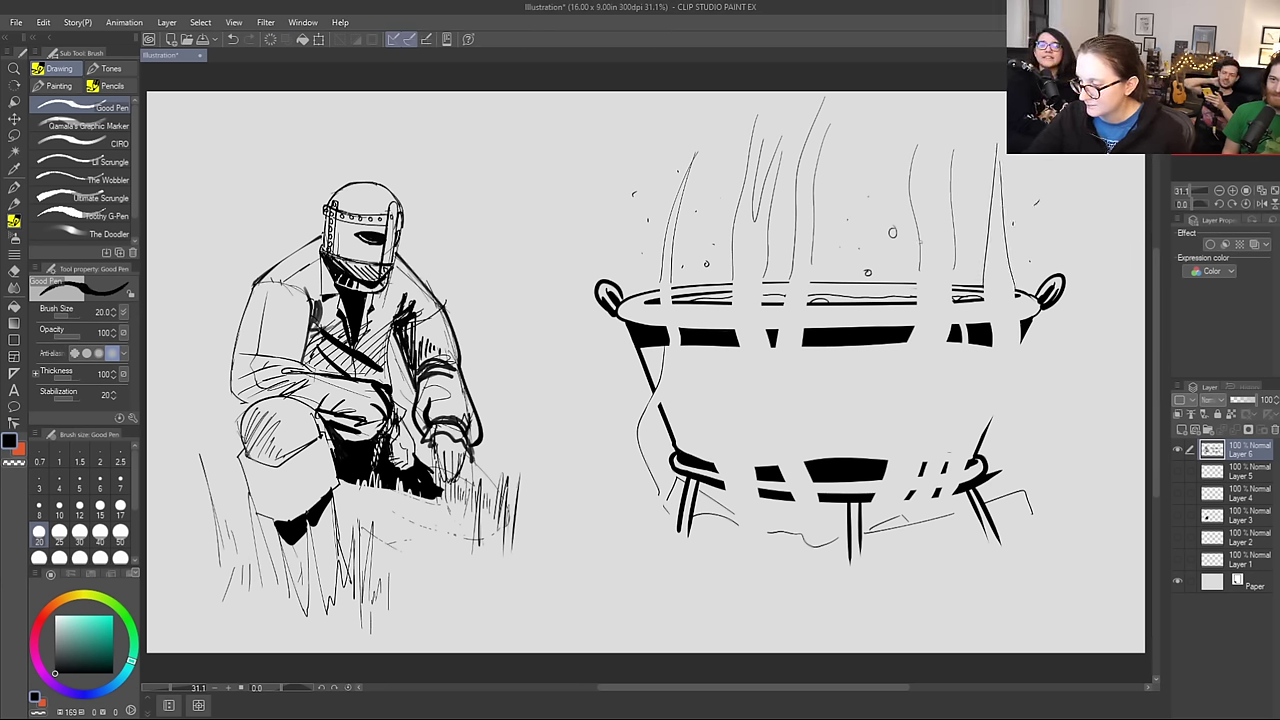
Step: Outline the erased strips across the tub's body with thin wavy vertical lines, from rim to base
left_click_drag(802, 338, 810, 488)
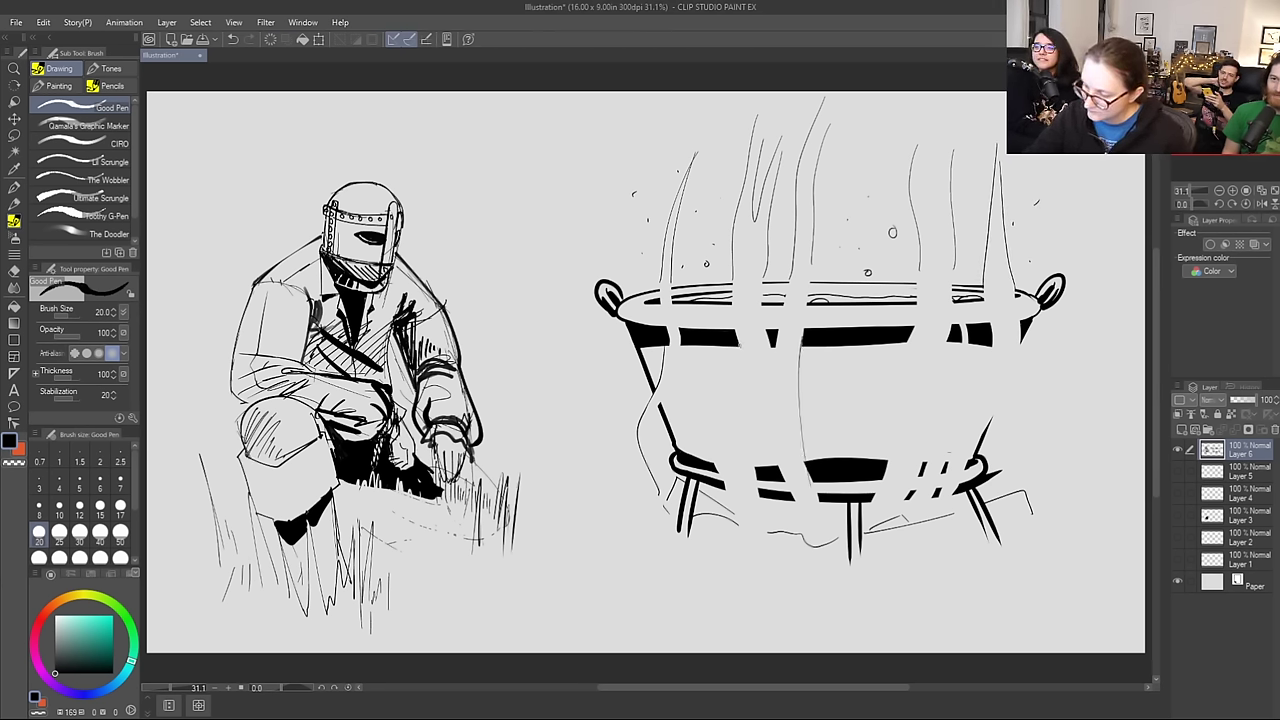
mouse_move(716, 484)
left_mouse_down()
mouse_move(707, 440)
mouse_move(742, 356)
mouse_move(756, 504)
left_mouse_up()
left_click_drag(775, 342, 772, 398)
left_click_drag(946, 342, 926, 478)
left_click_drag(903, 352, 895, 422)
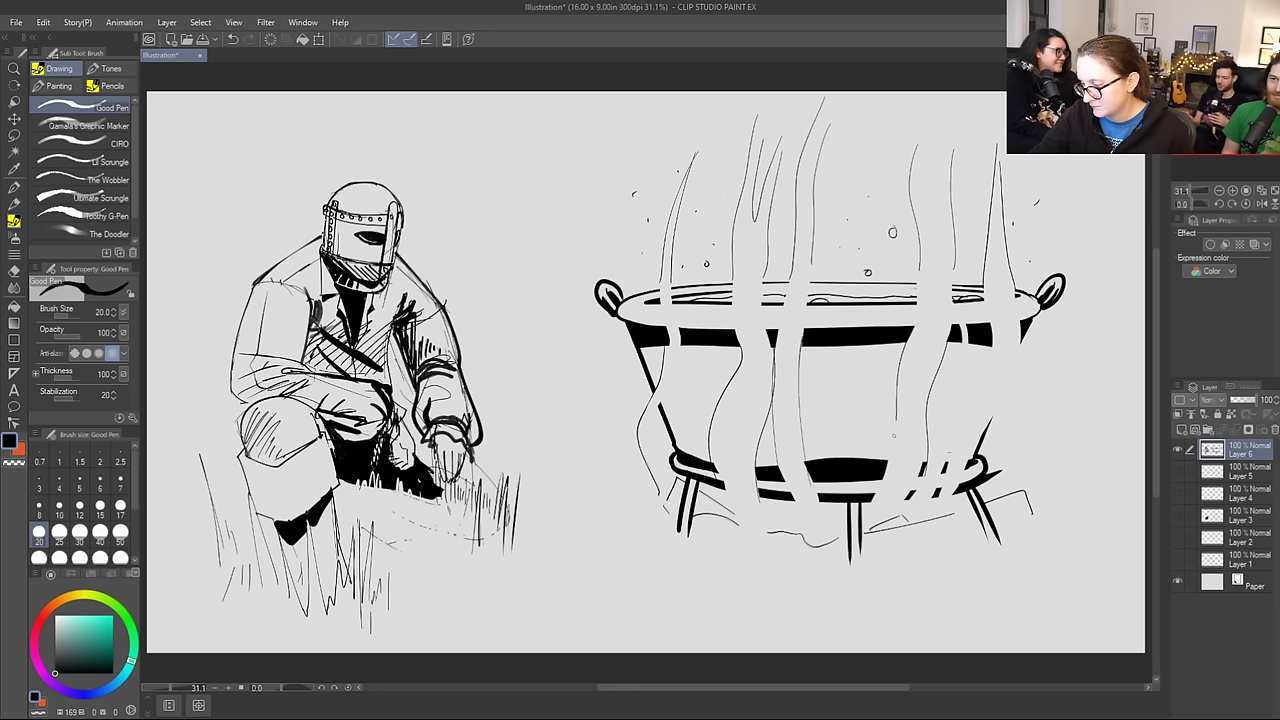
left_click_drag(958, 358, 934, 466)
left_click_drag(970, 342, 946, 448)
left_click_drag(1022, 330, 978, 442)
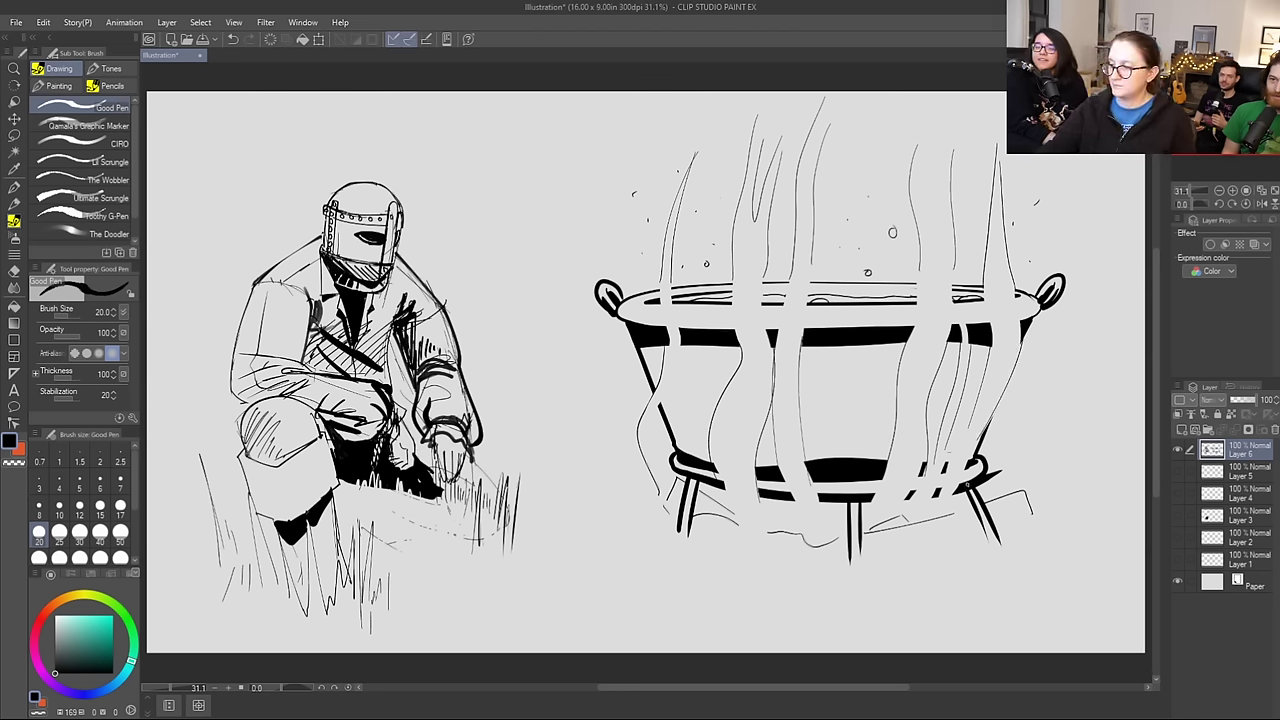
Step: Add further steam lines above the middle and left of the tub, between the existing ones
left_click_drag(840, 268, 852, 112)
left_click_drag(868, 230, 876, 116)
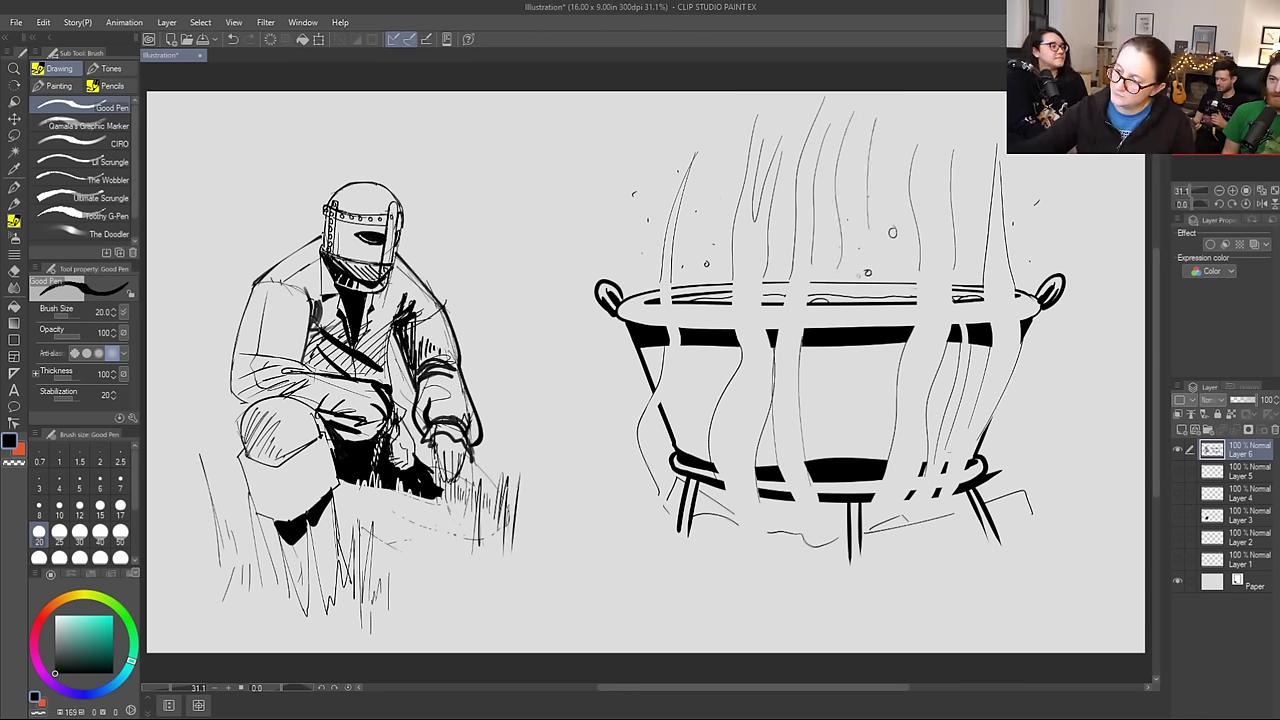
left_click_drag(728, 228, 704, 113)
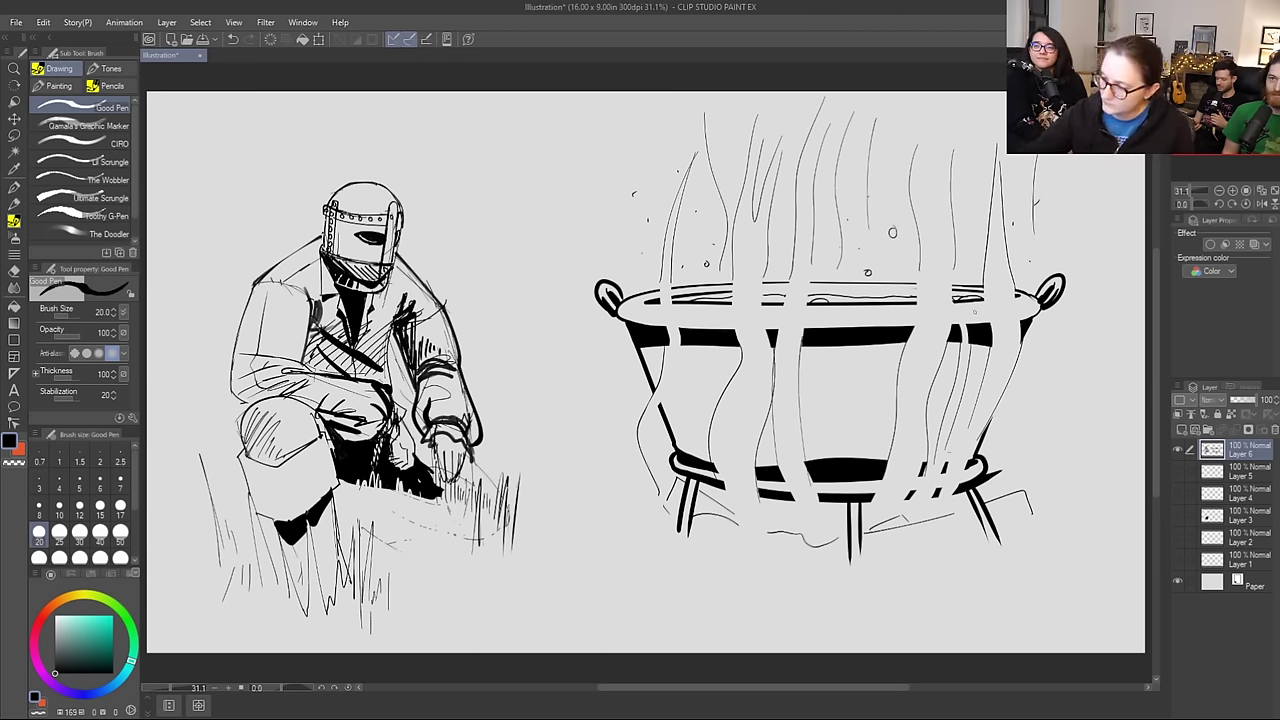
Step: Select the whole tub with its steam, move it closer to the crouching figure and scale it to 86%
key("m")
mouse_move(634, 556)
left_mouse_down()
mouse_move(1104, 314)
mouse_move(1002, 99)
mouse_move(826, 83)
mouse_move(712, 93)
mouse_move(629, 147)
mouse_move(568, 455)
left_mouse_up()
key("v")
left_click_drag(814, 368, 782, 418)
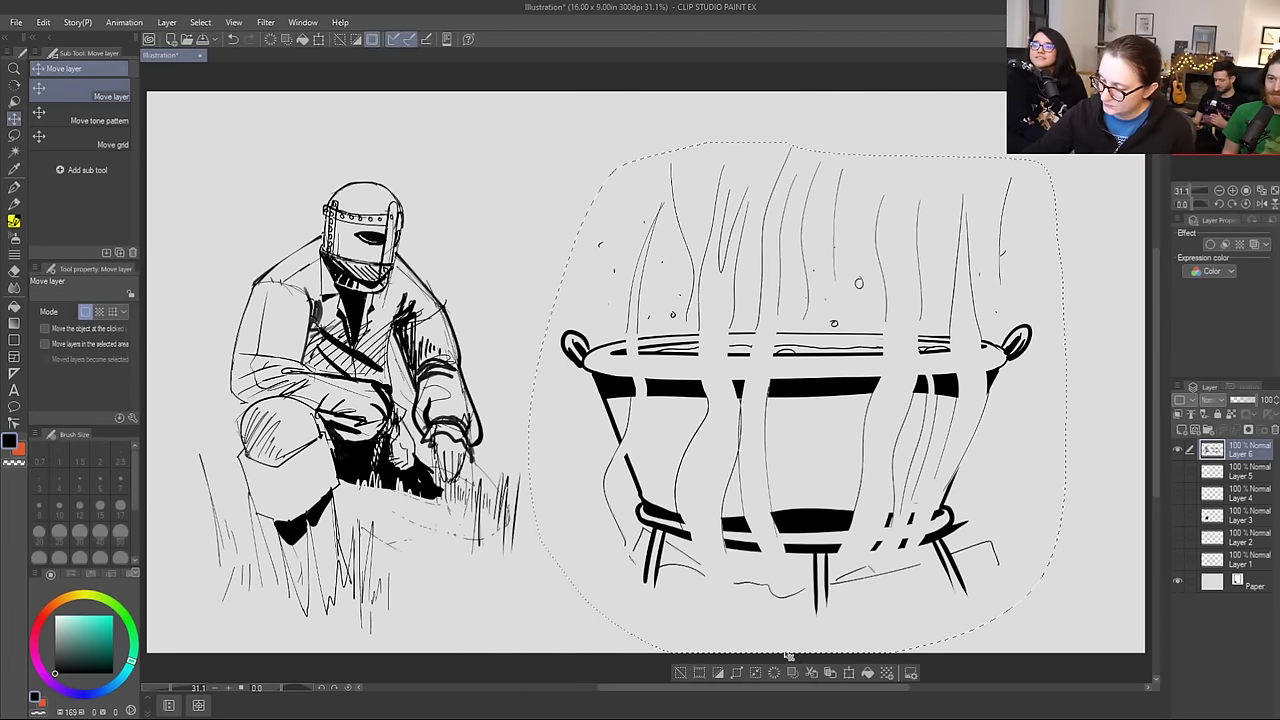
left_click(849, 672)
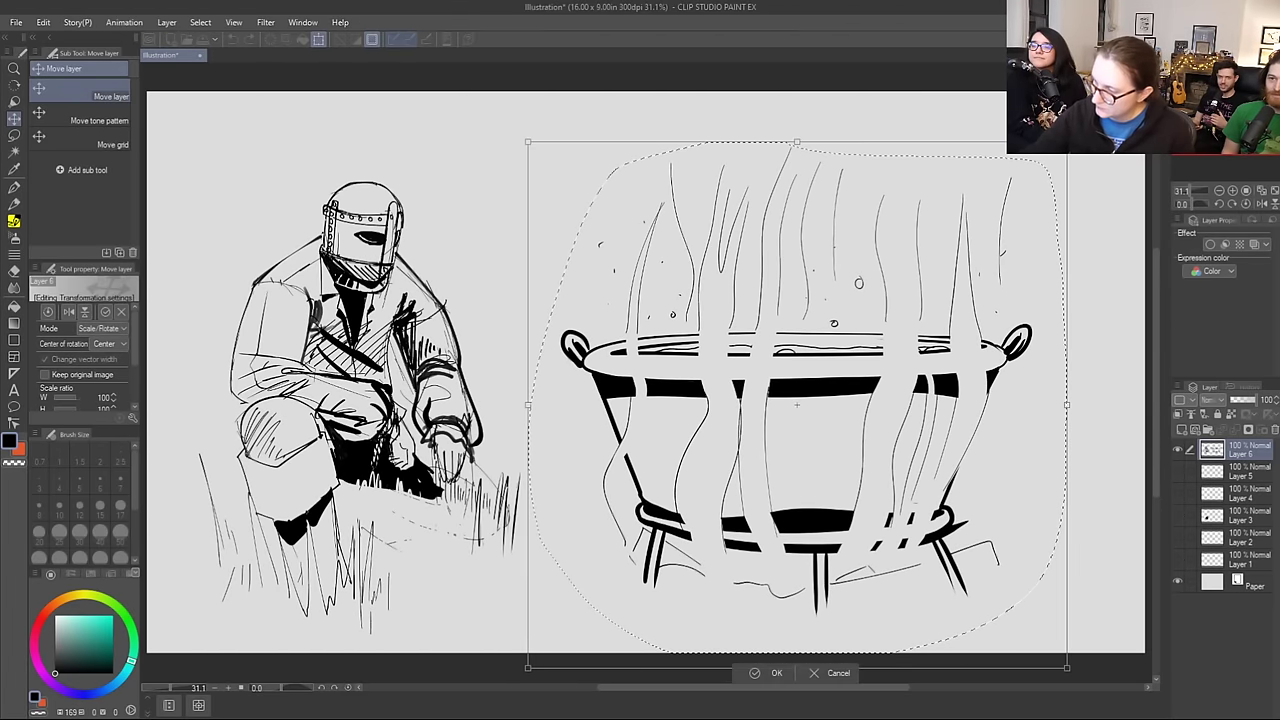
left_click_drag(1067, 142, 991, 217)
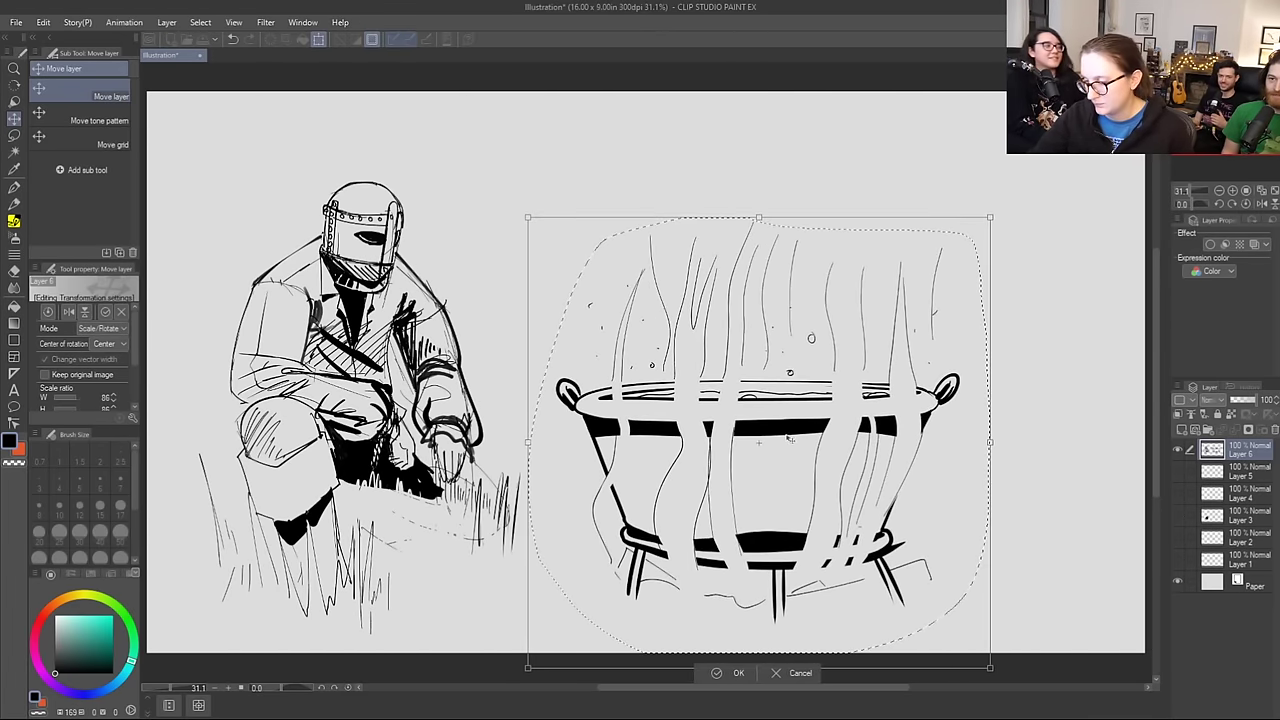
left_click_drag(788, 416, 790, 390)
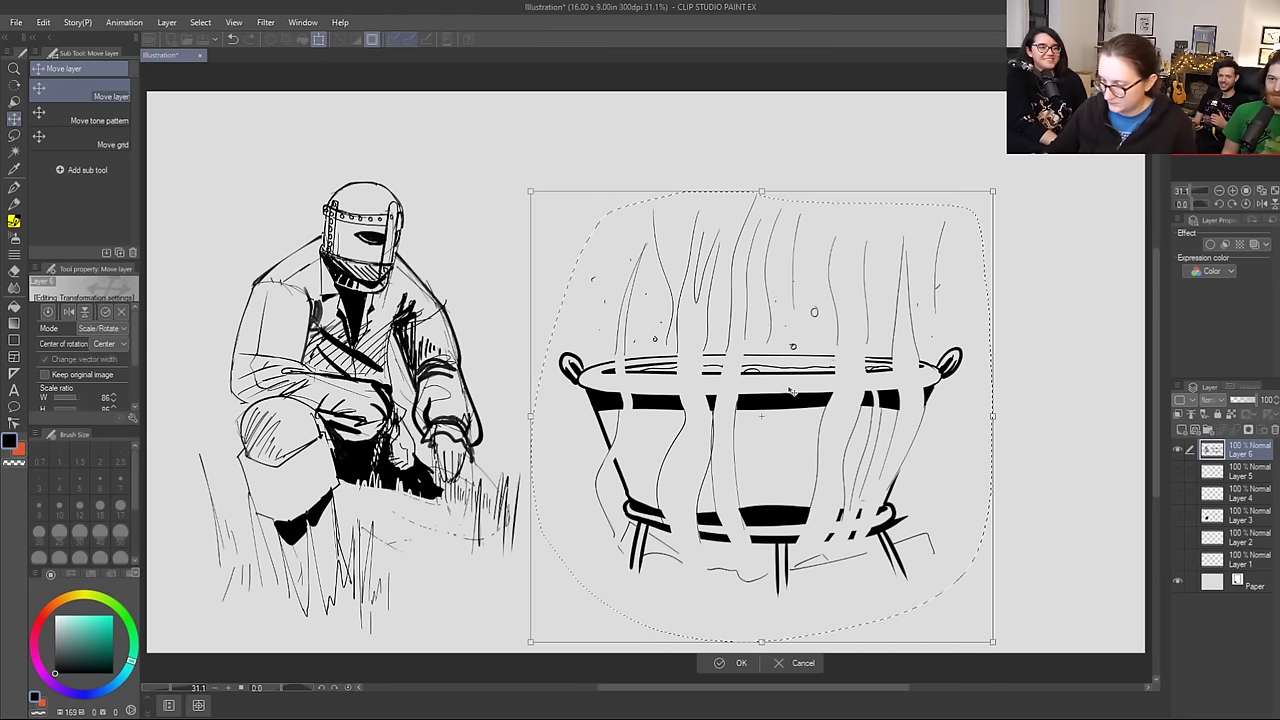
key("Return")
Step: Keep the tub's new placement, add a layer above the ink and choose the Hatched Edge 6 tone brush
key("b")
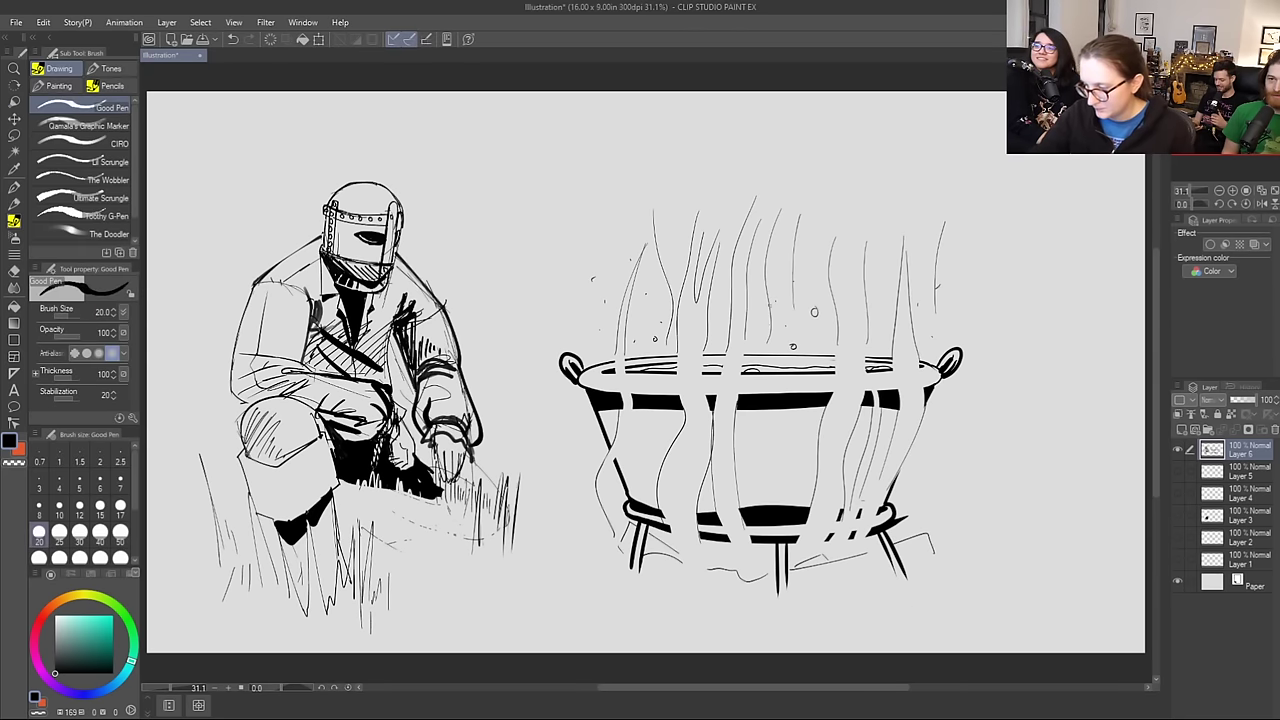
left_click(1181, 430)
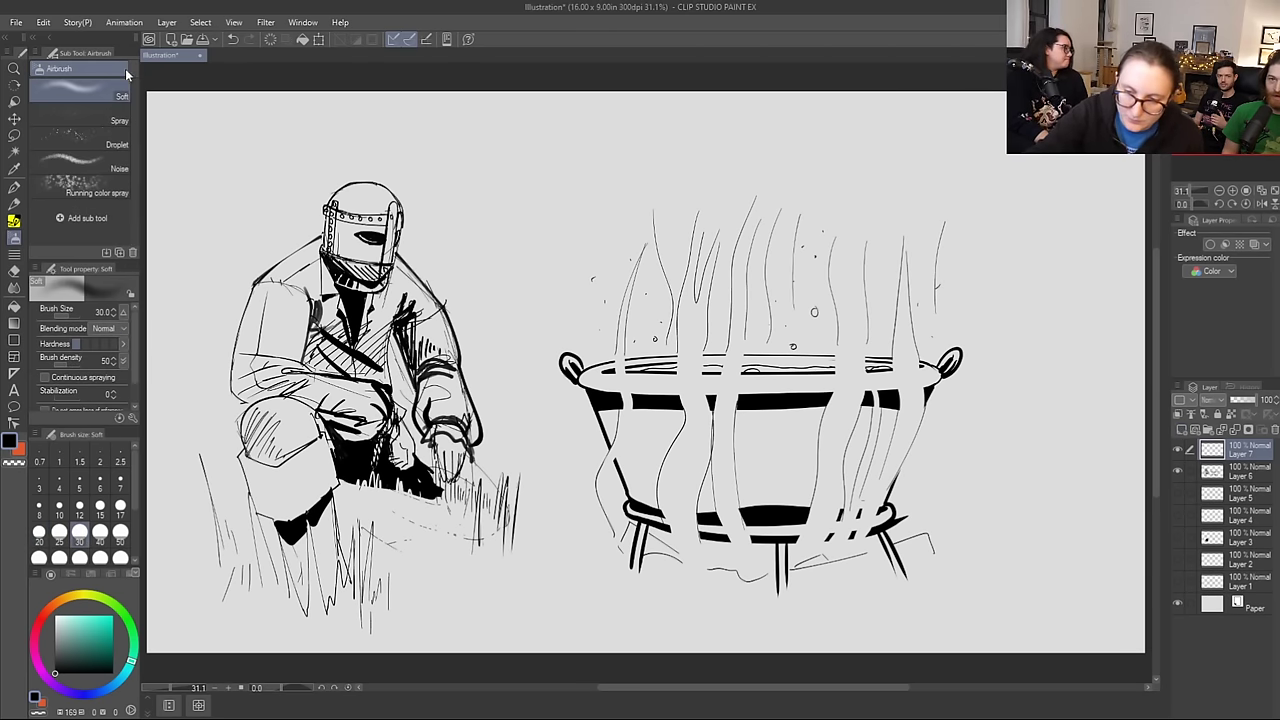
left_click(109, 86)
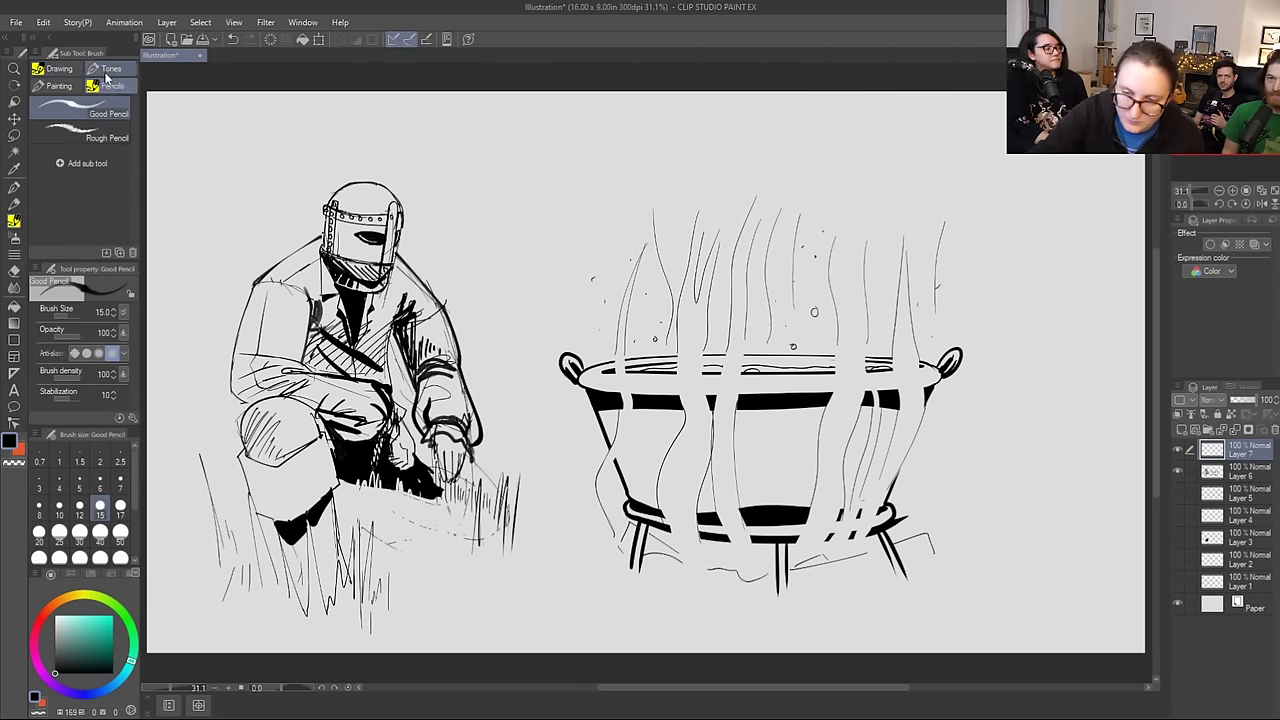
left_click(111, 68)
scroll(133, 134, "down", 3)
scroll(133, 134, "down", 2)
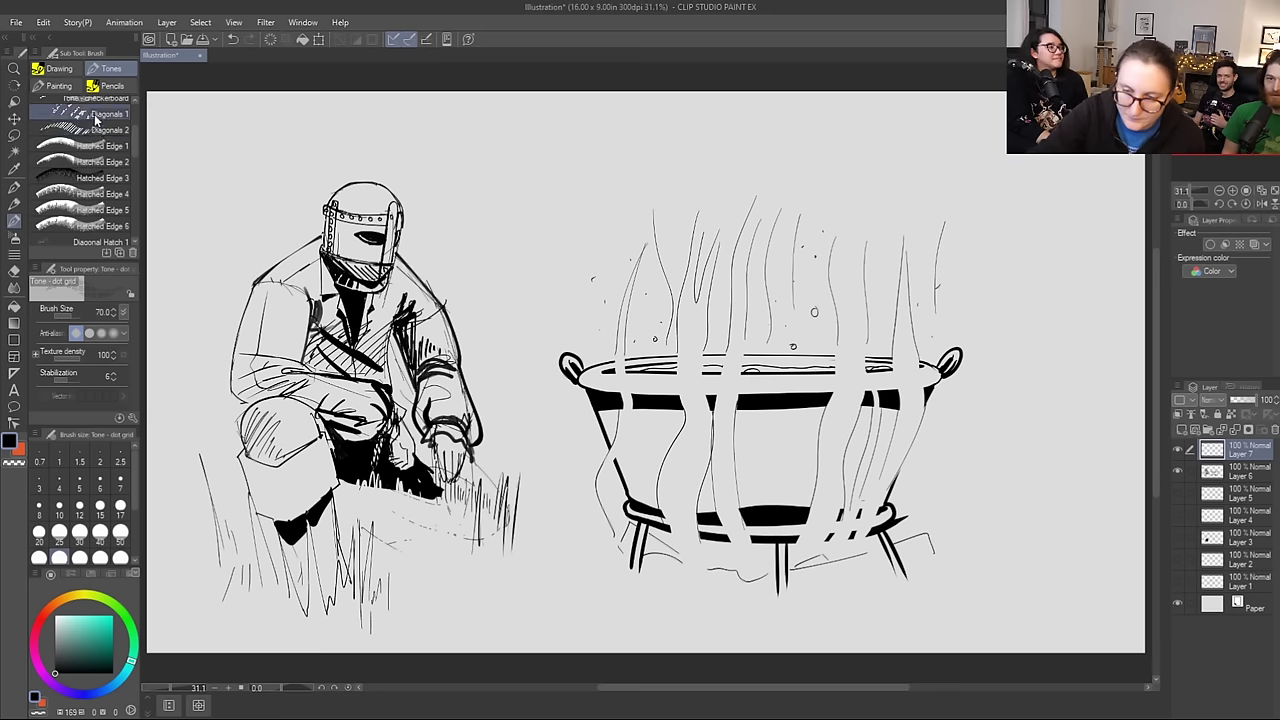
scroll(135, 155, "down", 3)
scroll(135, 155, "up", 2)
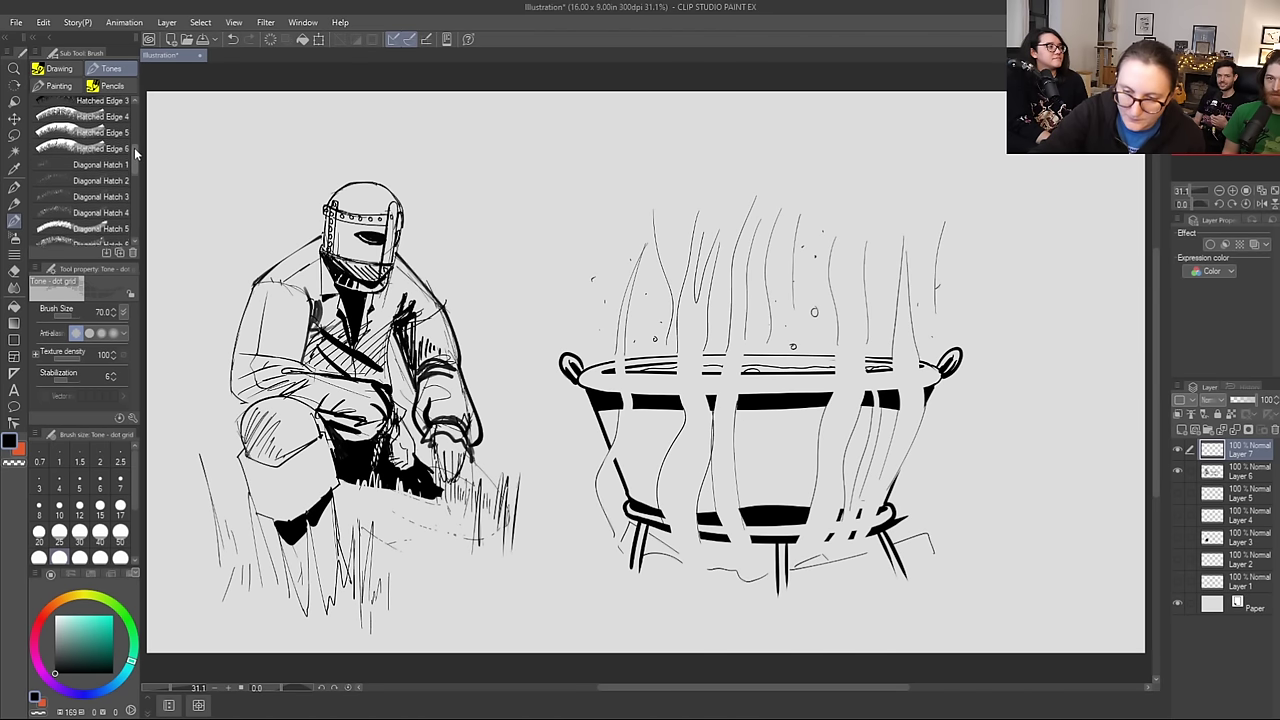
left_click(100, 165)
Step: Paint wide horizontal bands of edge hatching across the tub's body, dark below the rim and fading towards the base
left_click_drag(604, 420, 936, 422)
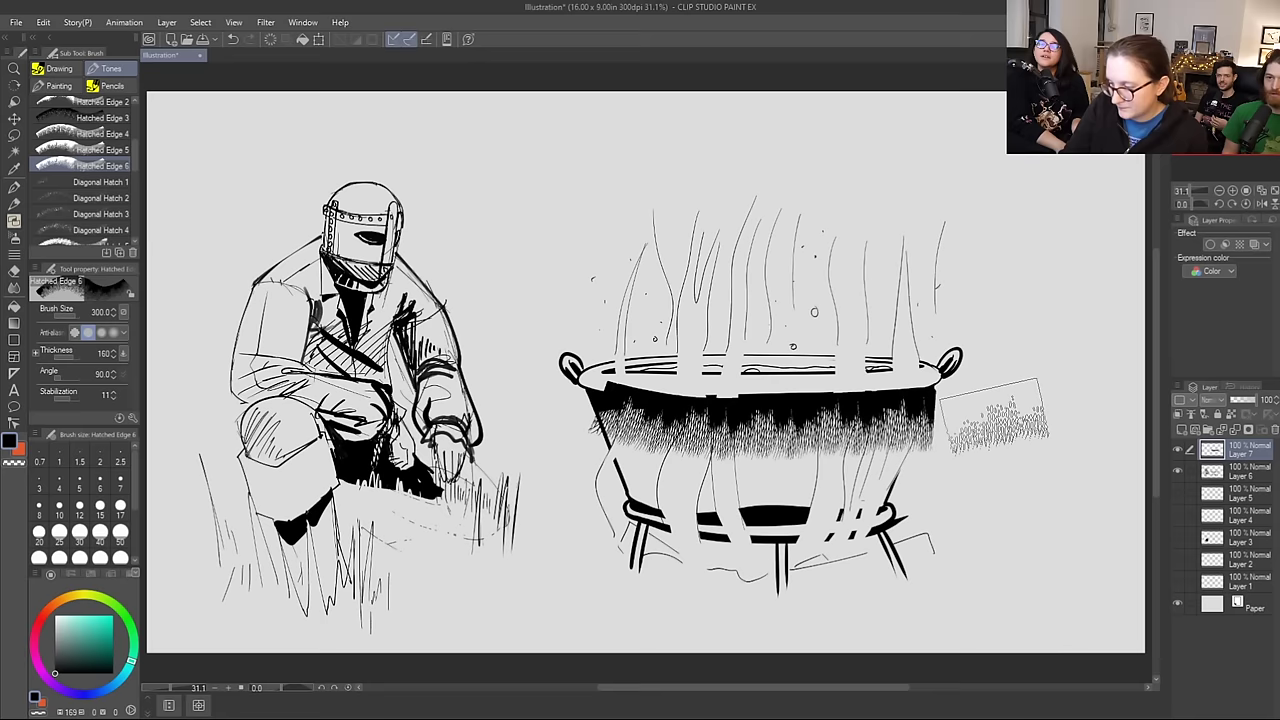
left_click_drag(570, 432, 1000, 445)
mouse_move(829, 430)
left_mouse_down()
mouse_move(530, 398)
mouse_move(715, 408)
mouse_move(1012, 396)
left_mouse_up()
key("ctrl+z")
key("ctrl+z")
mouse_move(565, 407)
left_mouse_down()
mouse_move(775, 428)
mouse_move(1018, 400)
left_mouse_up()
mouse_move(575, 445)
left_mouse_down()
mouse_move(622, 441)
mouse_move(860, 473)
mouse_move(1075, 430)
left_mouse_up()
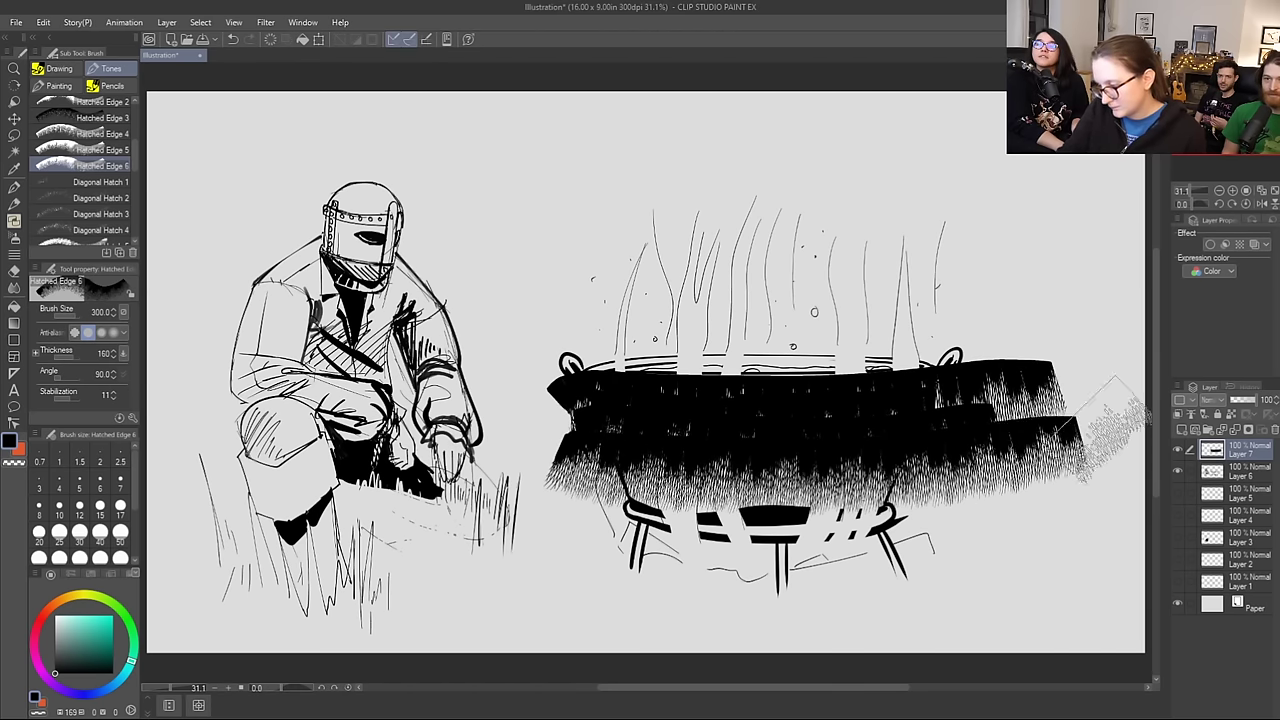
Step: Lower the hatching layer's opacity to 46% and erase the hatching that spills past the tub's sides
left_click_drag(1256, 401, 1244, 401)
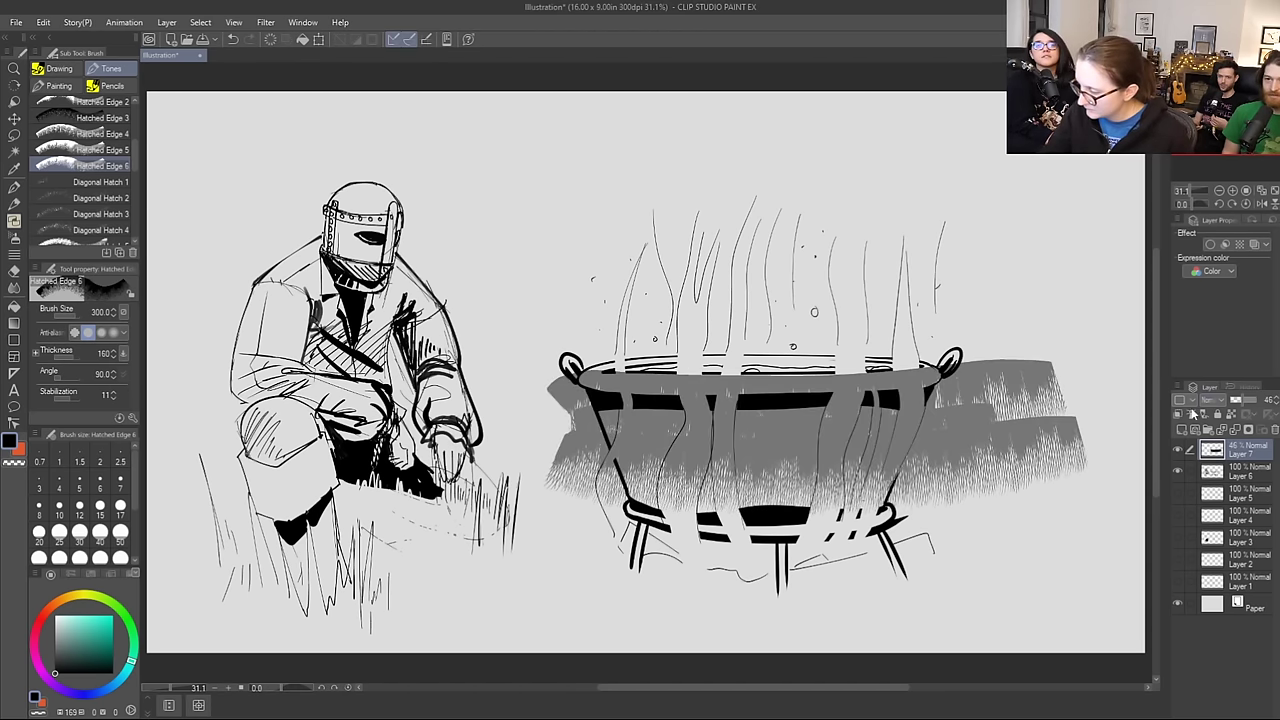
key("e")
mouse_move(945, 360)
left_mouse_down()
mouse_move(931, 437)
mouse_move(942, 387)
mouse_move(897, 505)
mouse_move(960, 372)
mouse_move(927, 477)
mouse_move(1033, 334)
mouse_move(975, 420)
mouse_move(958, 509)
mouse_move(1033, 440)
mouse_move(1033, 488)
mouse_move(1077, 445)
mouse_move(1078, 498)
left_mouse_up()
mouse_move(575, 366)
left_mouse_down()
mouse_move(586, 448)
mouse_move(576, 458)
mouse_move(550, 383)
mouse_move(537, 430)
left_mouse_up()
Step: Using a smaller eraser, clear the hatching from the tub's leftmost steam strip and along the edge of the second one
key("bracketleft")
key("bracketleft")
key("bracketleft")
key("bracketleft")
key("bracketleft")
key("bracketleft")
left_click_drag(620, 370, 617, 457)
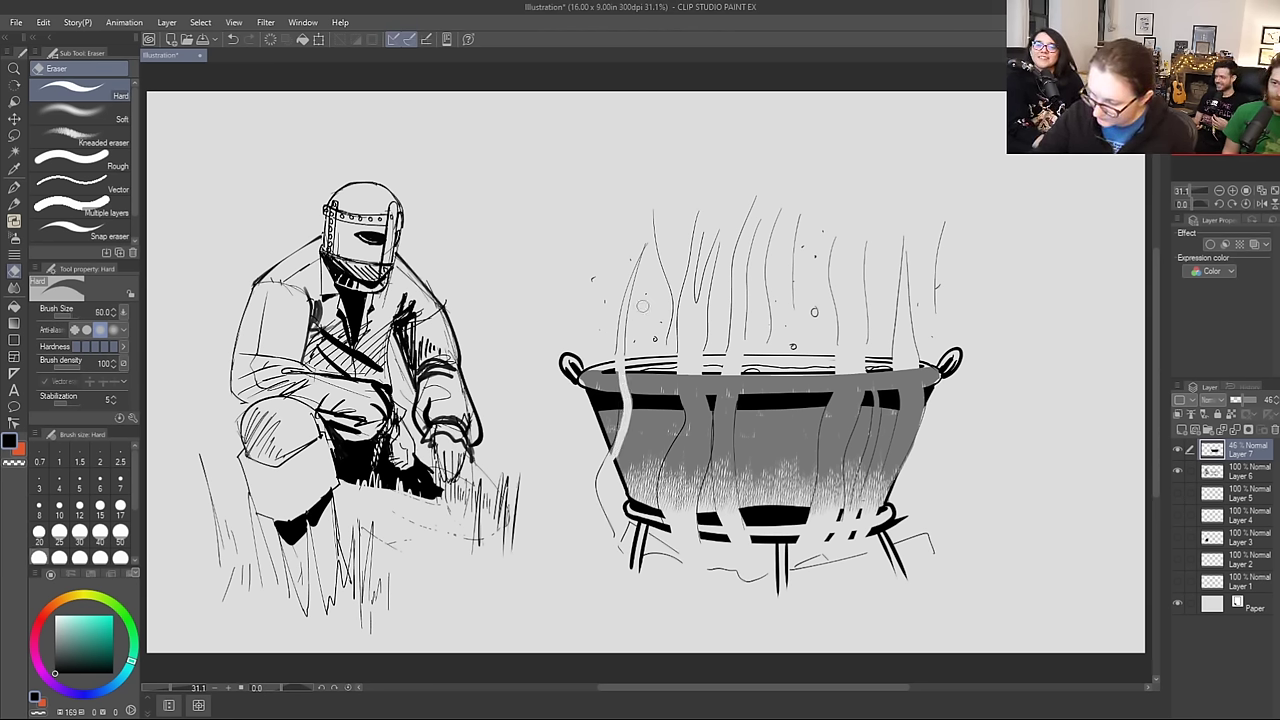
mouse_move(683, 369)
left_mouse_down()
mouse_move(691, 413)
mouse_move(684, 367)
mouse_move(689, 427)
mouse_move(664, 503)
left_mouse_up()
Step: Set the eraser size to 80 and clear the hatching from the remainder of the tub's left and middle steam strips
key("bracketleft")
key("bracketleft")
key("bracketleft")
key("bracketright")
key("bracketright")
key("bracketright")
key("bracketright")
key("bracketright")
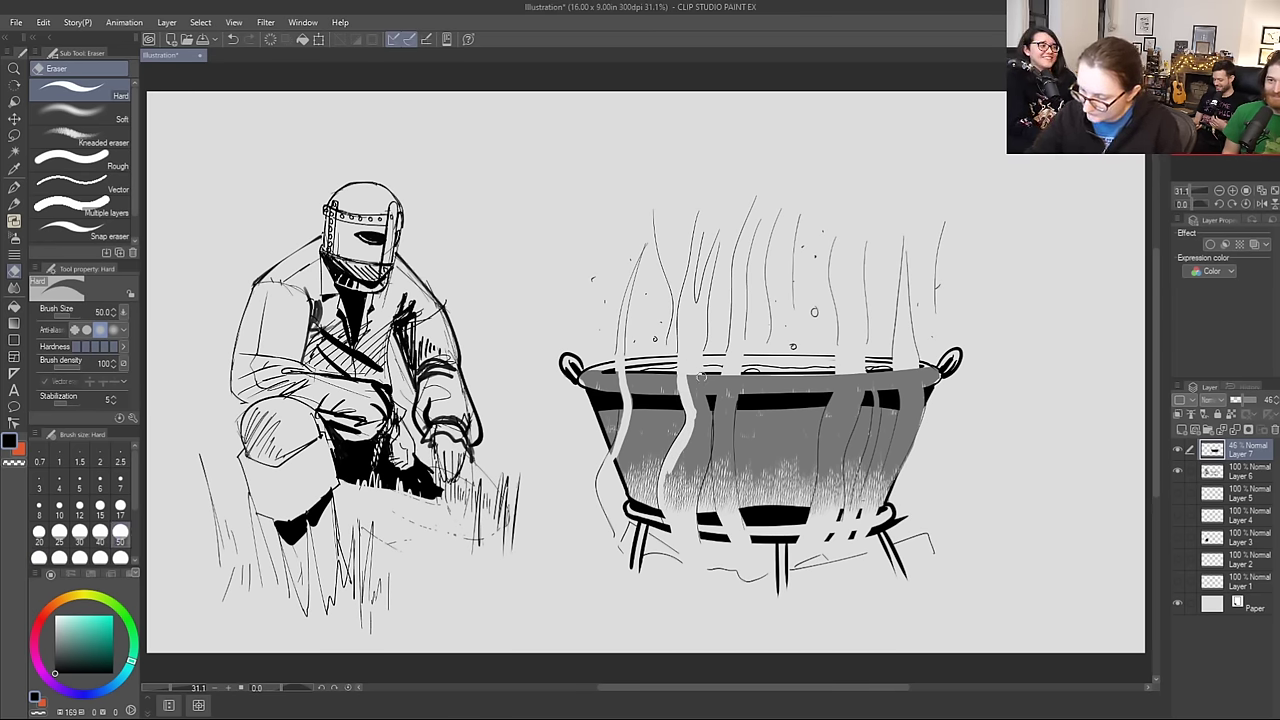
mouse_move(698, 370)
left_mouse_down()
mouse_move(711, 434)
mouse_move(687, 542)
mouse_move(702, 462)
mouse_move(692, 500)
mouse_move(686, 469)
mouse_move(666, 475)
mouse_move(689, 371)
mouse_move(699, 454)
mouse_move(670, 482)
left_mouse_up()
mouse_move(727, 383)
left_mouse_down()
mouse_move(717, 460)
mouse_move(728, 522)
left_mouse_up()
left_click_drag(735, 372, 736, 524)
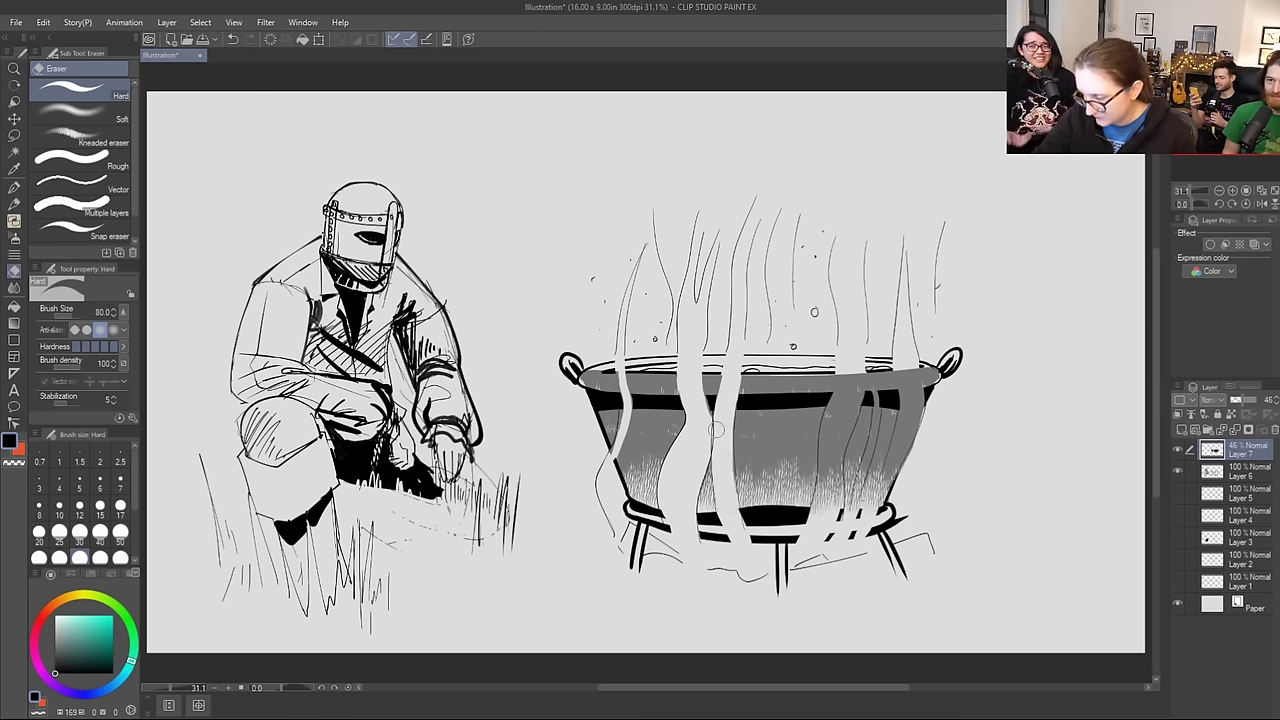
left_click_drag(627, 367, 612, 456)
Step: Erase the hatching inside the wavy steam strips on the right half of the tub, from rim to base
left_click_drag(836, 375, 818, 515)
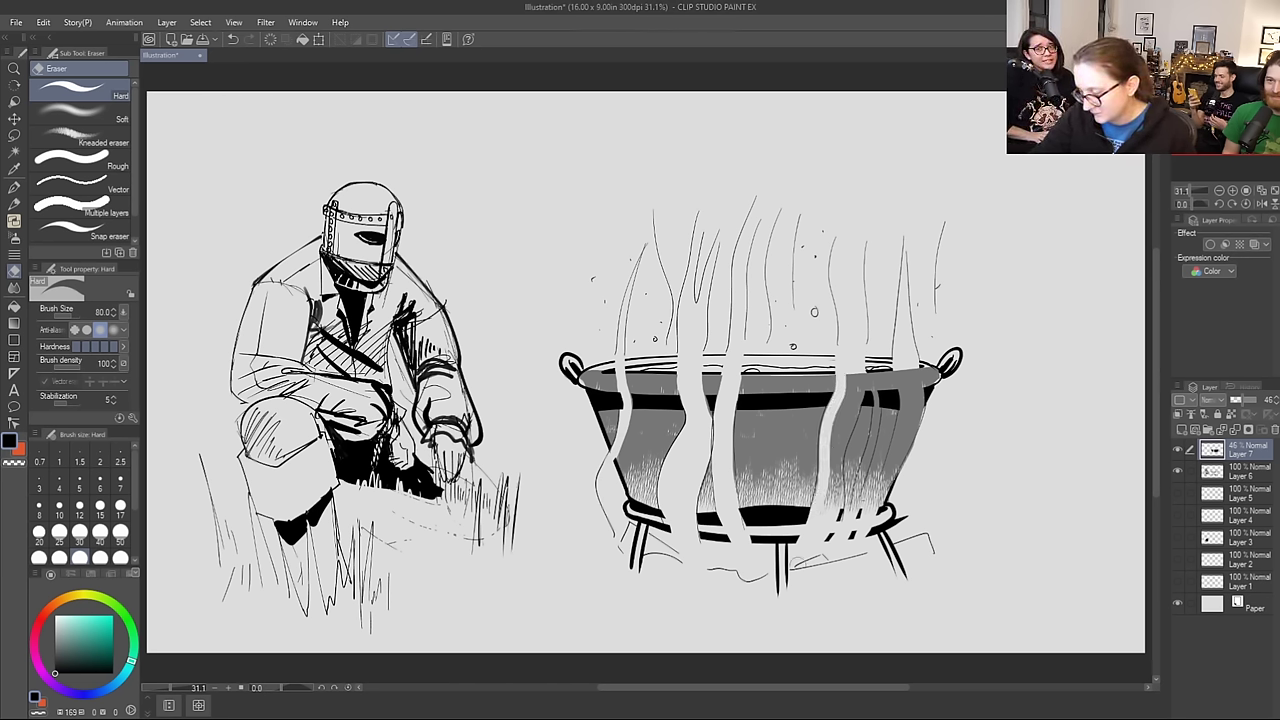
left_click_drag(860, 367, 824, 535)
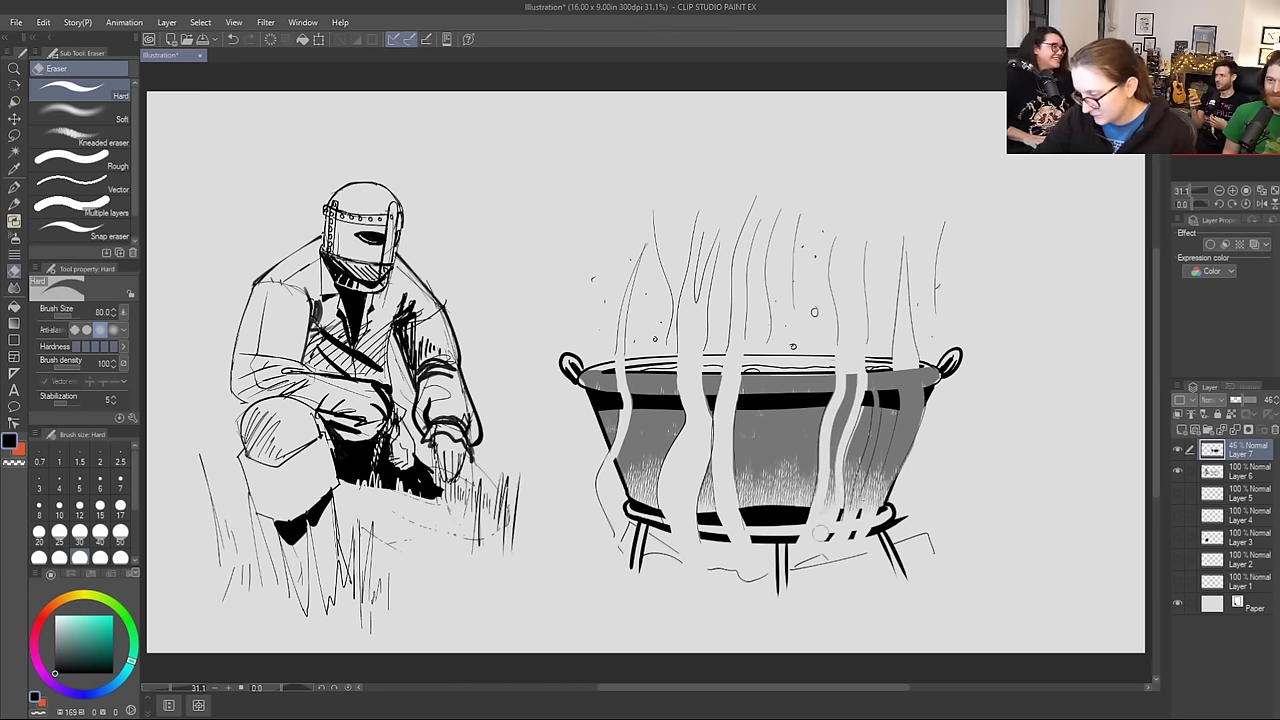
key("ctrl+z")
mouse_move(855, 374)
left_mouse_down()
mouse_move(826, 532)
mouse_move(849, 380)
mouse_move(873, 369)
mouse_move(852, 510)
left_mouse_up()
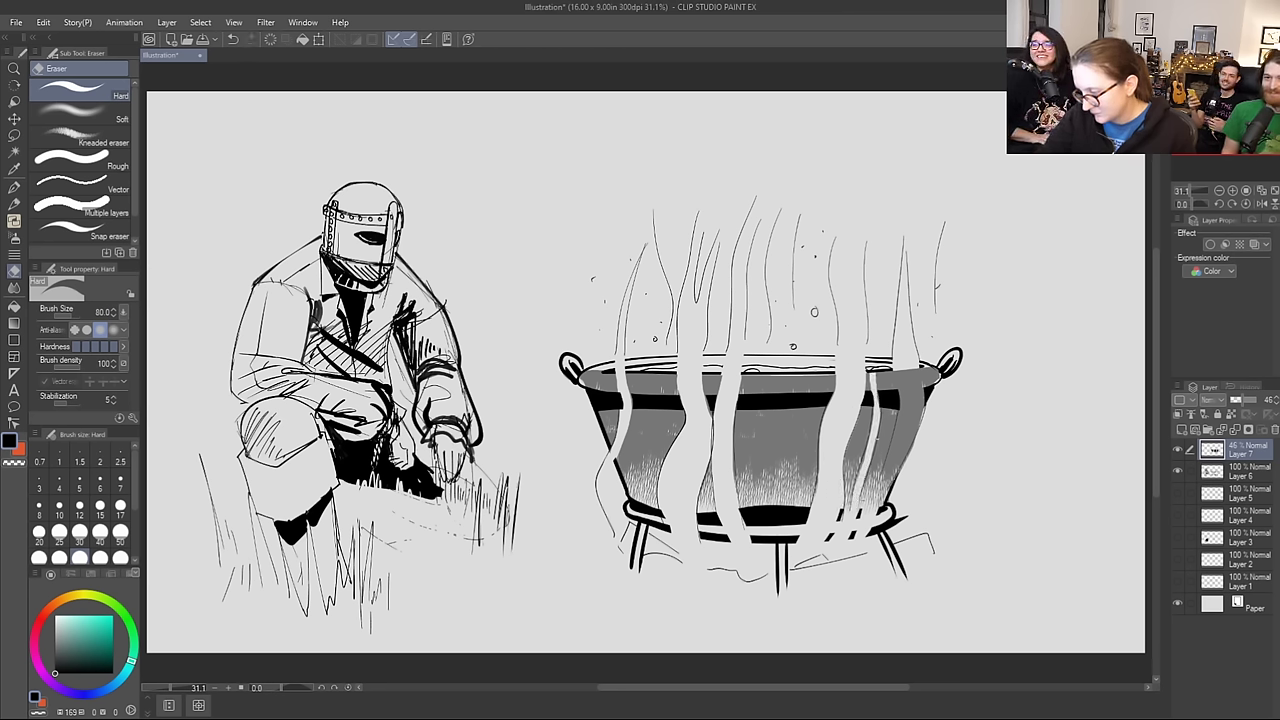
mouse_move(901, 358)
left_mouse_down()
mouse_move(901, 438)
mouse_move(868, 518)
left_mouse_up()
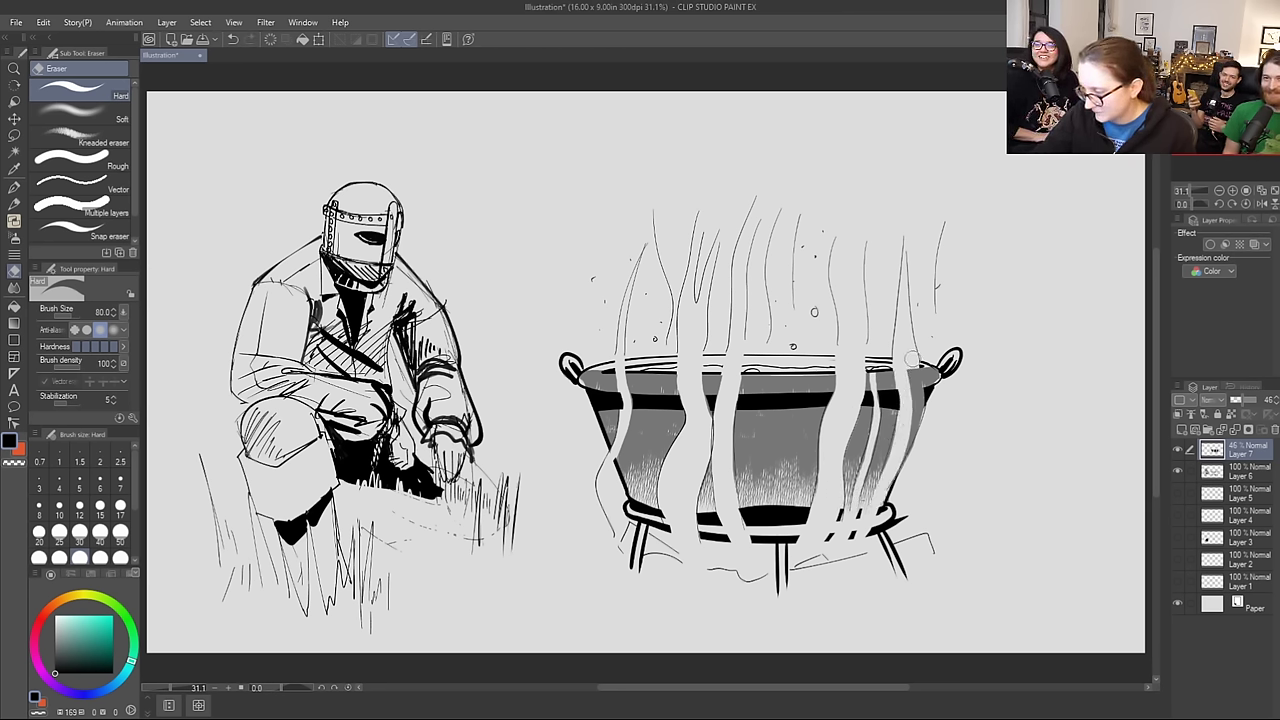
left_click_drag(914, 360, 908, 459)
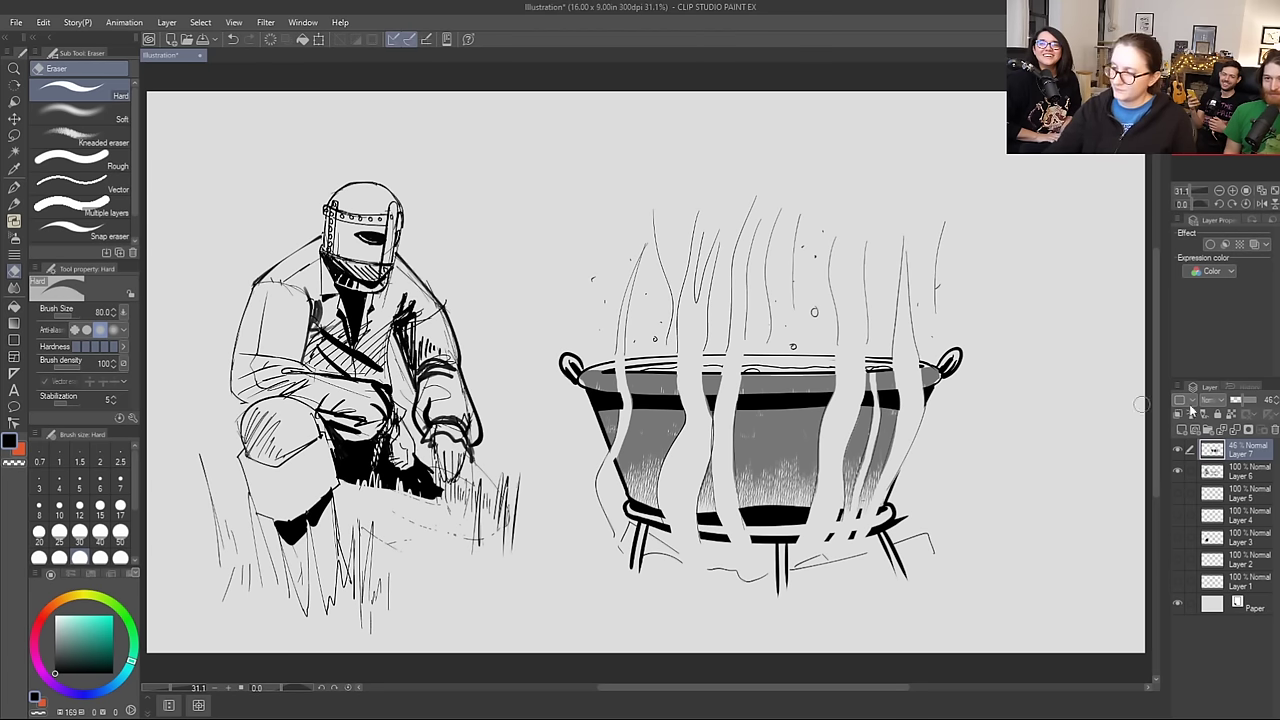
Step: Lower the hatching layer's opacity to 33% and erase the hatching over the tub's rim, enlarging the eraser to 150
mouse_move(1245, 403)
left_mouse_down()
mouse_move(1268, 404)
mouse_move(1240, 403)
left_mouse_up()
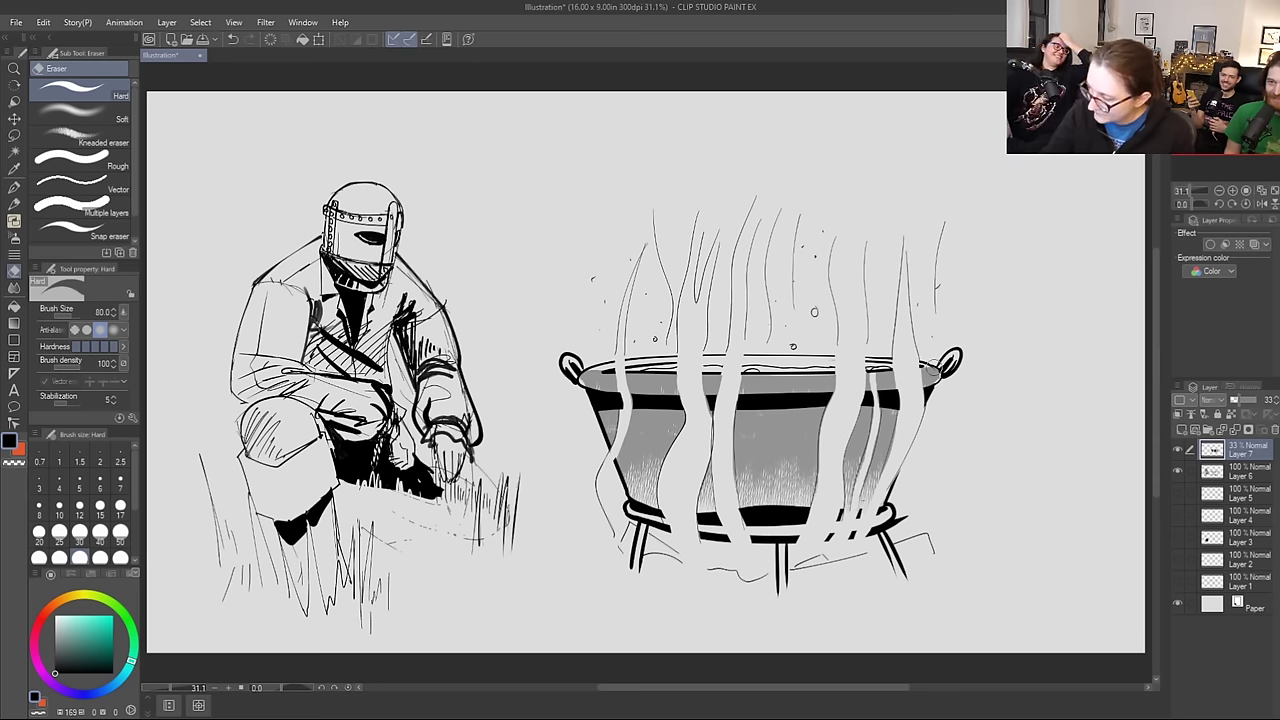
mouse_move(940, 368)
left_mouse_down()
mouse_move(884, 390)
mouse_move(650, 391)
mouse_move(666, 400)
mouse_move(569, 387)
mouse_move(598, 370)
mouse_move(636, 394)
mouse_move(980, 370)
mouse_move(752, 378)
left_mouse_up()
key("bracketright")
key("bracketright")
key("bracketright")
Step: Restore the hatching layer's opacity to 100% and merge it into the ink layer below
left_click_drag(1251, 401, 1262, 401)
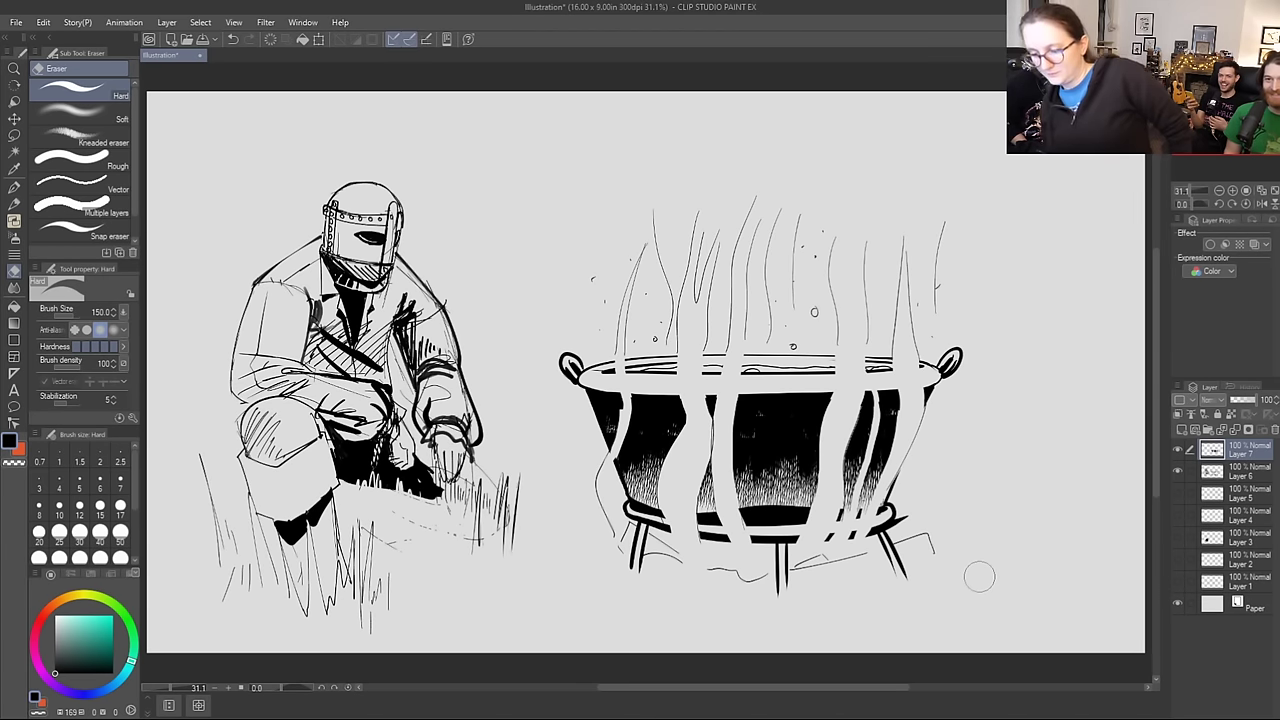
key("ctrl+e")
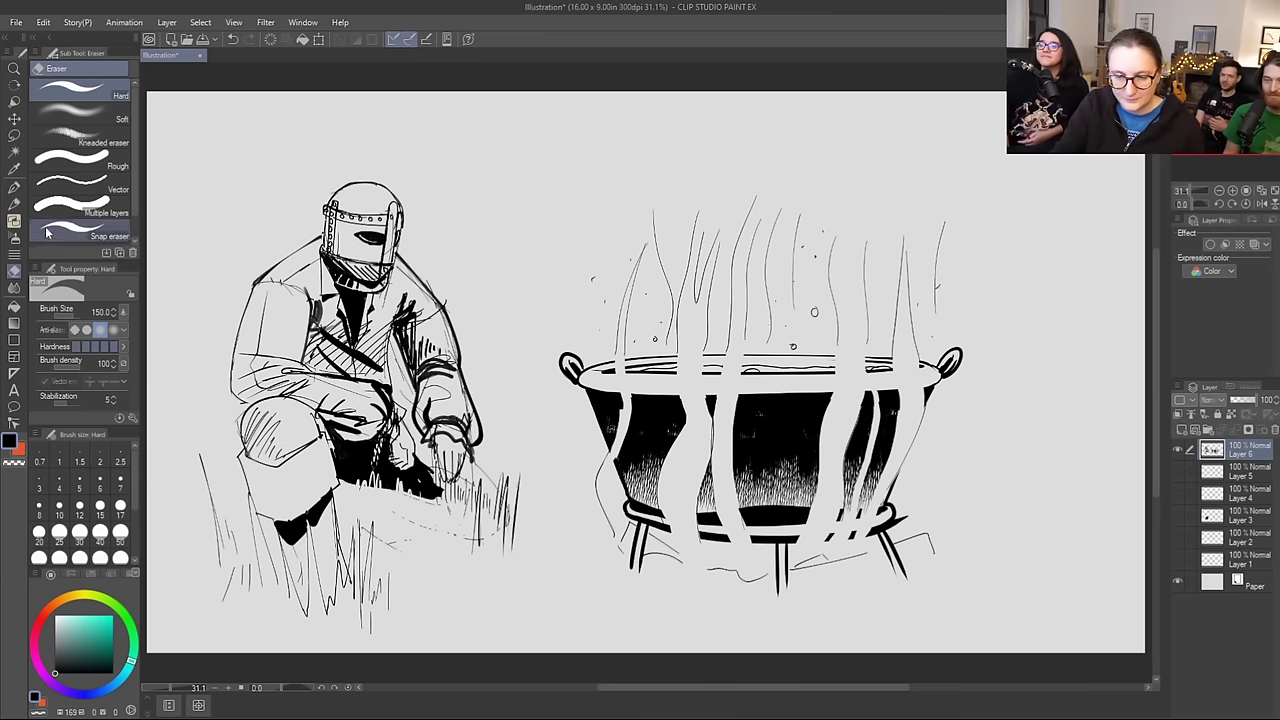
Step: Look through the tone, airbrush, pencil, pen and painting brushes for a suitable texture brush
left_click(15, 221)
mouse_move(133, 132)
left_mouse_down()
mouse_move(129, 221)
mouse_move(132, 120)
left_mouse_up()
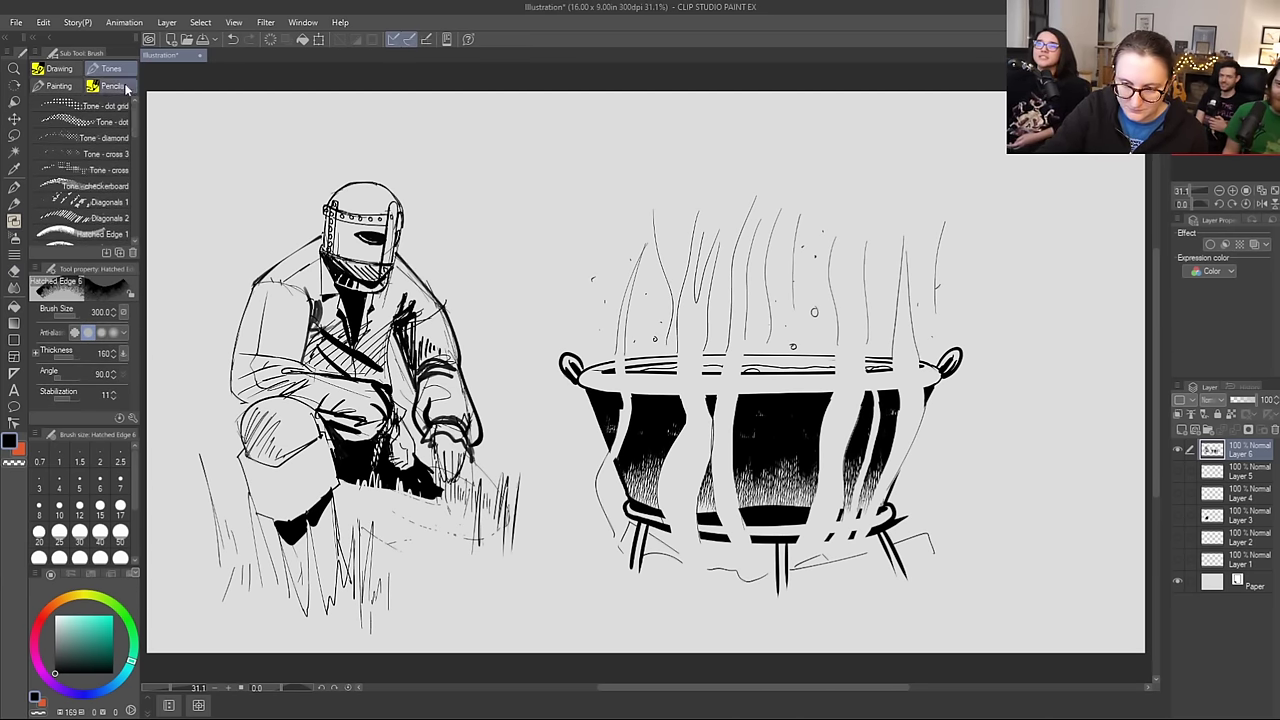
left_click(72, 71)
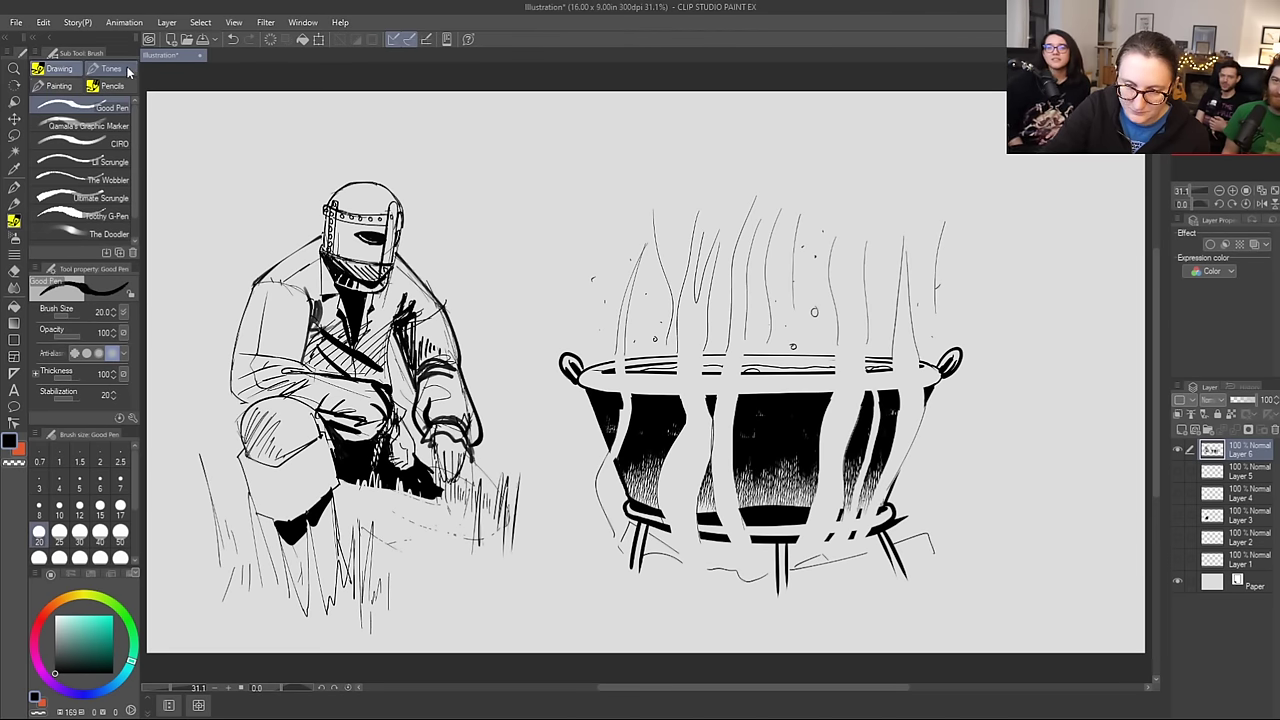
left_click(18, 238)
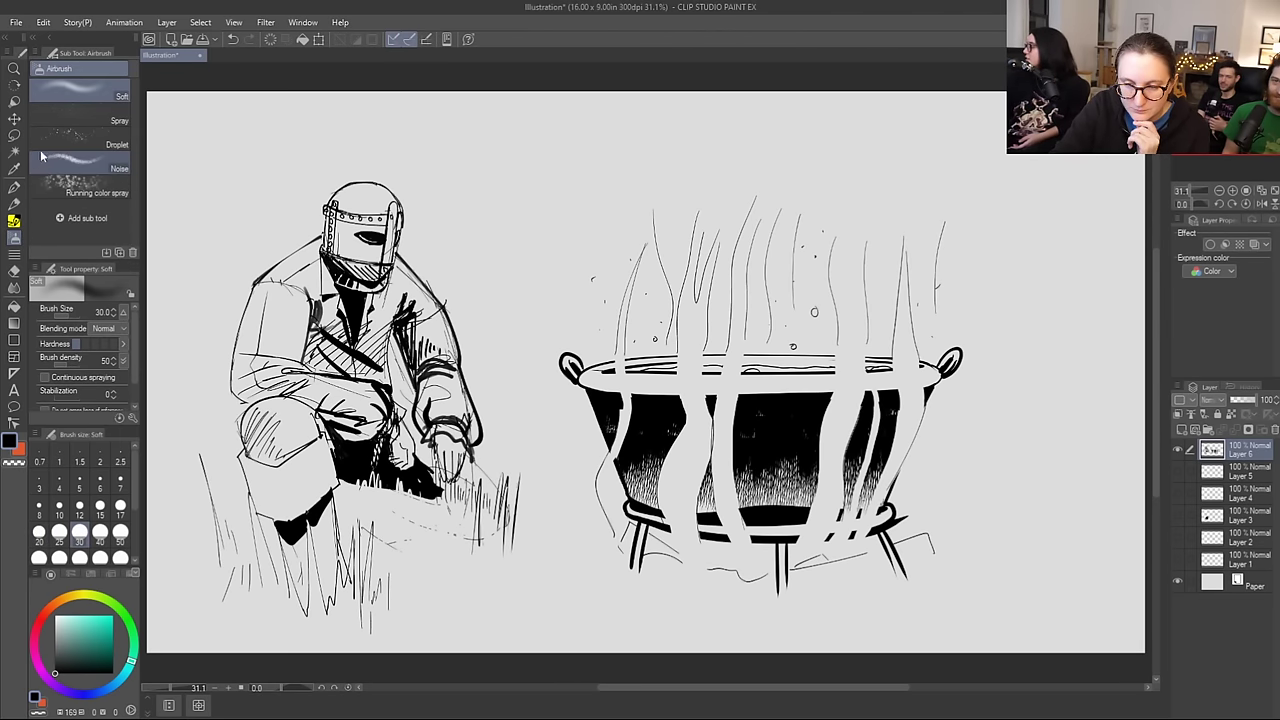
left_click(14, 204)
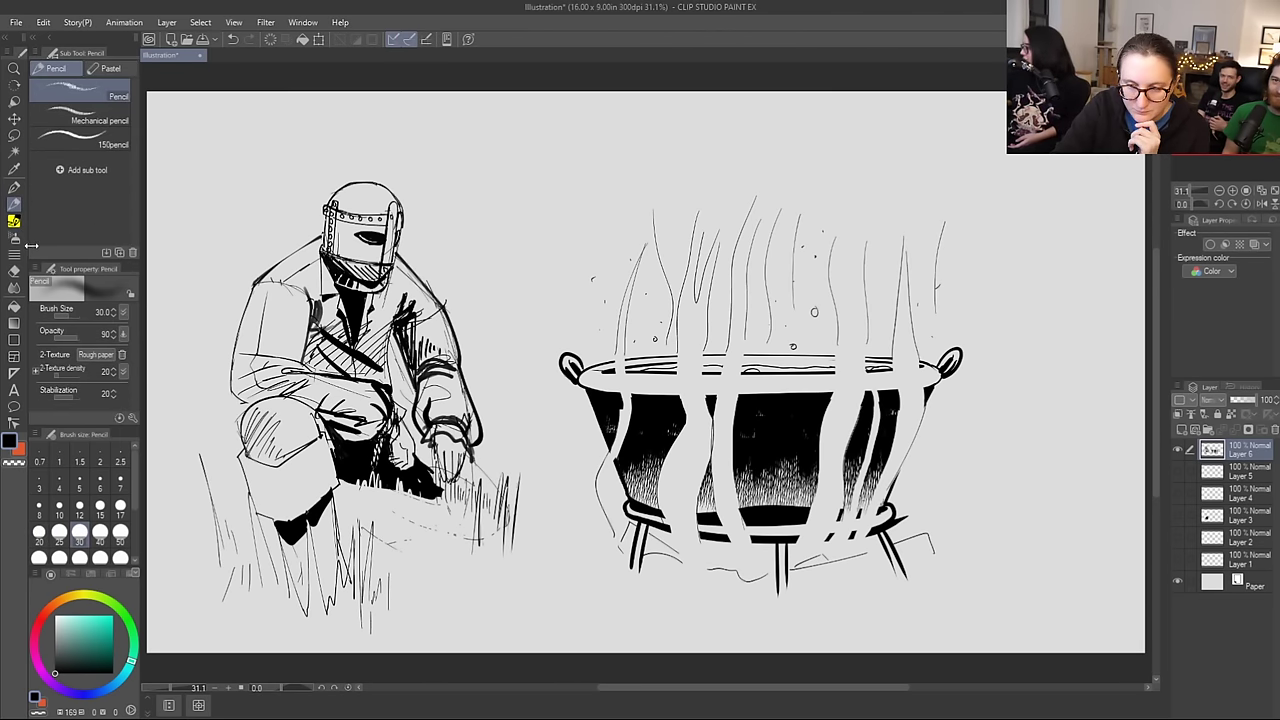
left_click(14, 187)
left_click(14, 221)
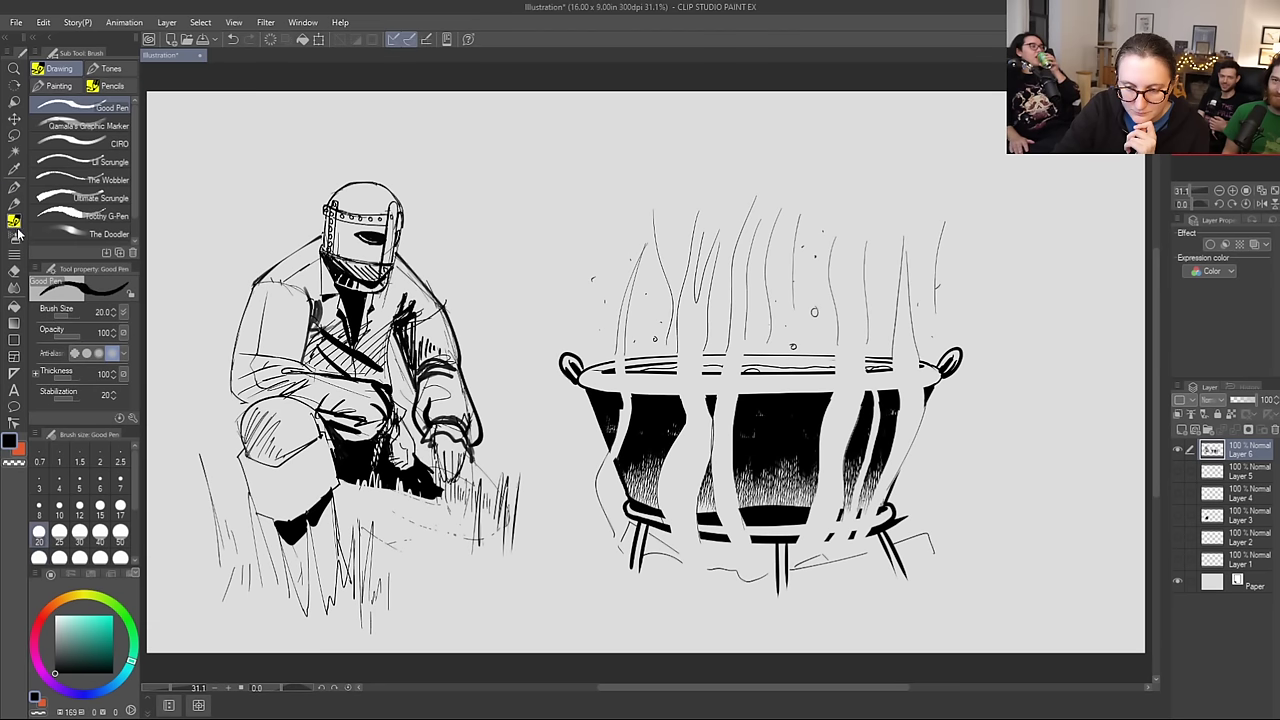
left_click(112, 69)
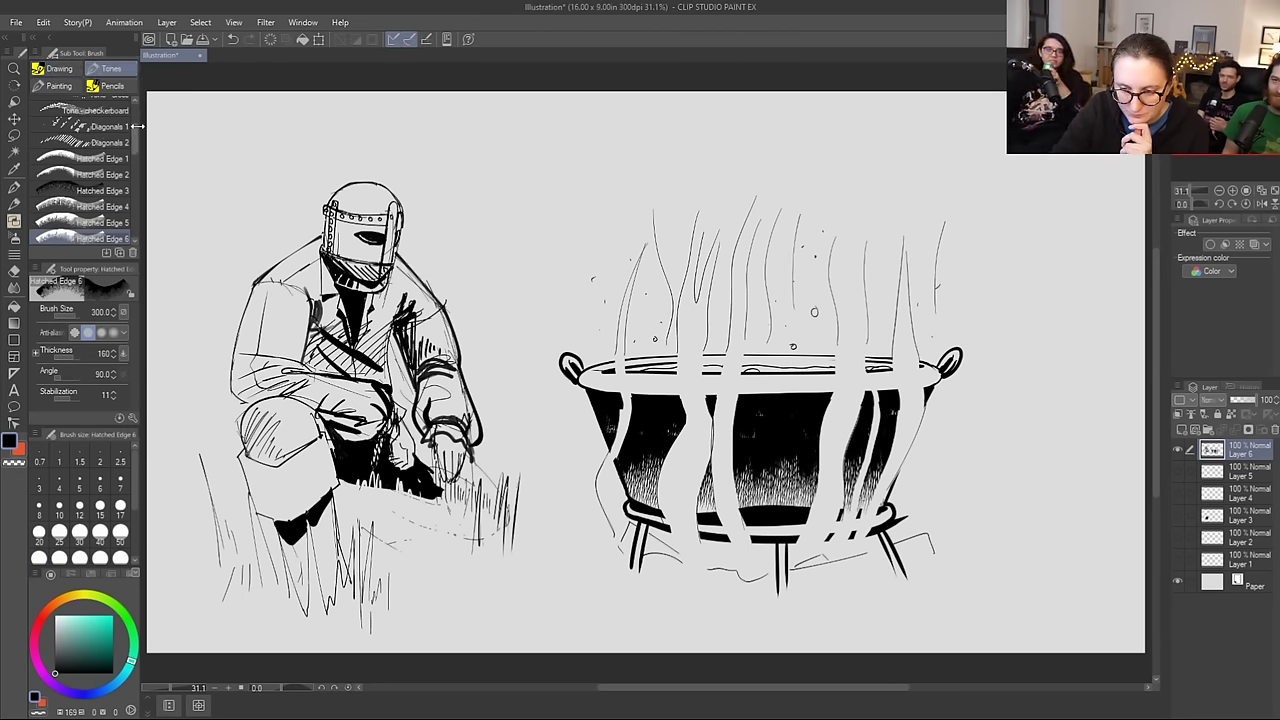
left_click_drag(134, 130, 134, 190)
scroll(132, 187, "up", 2)
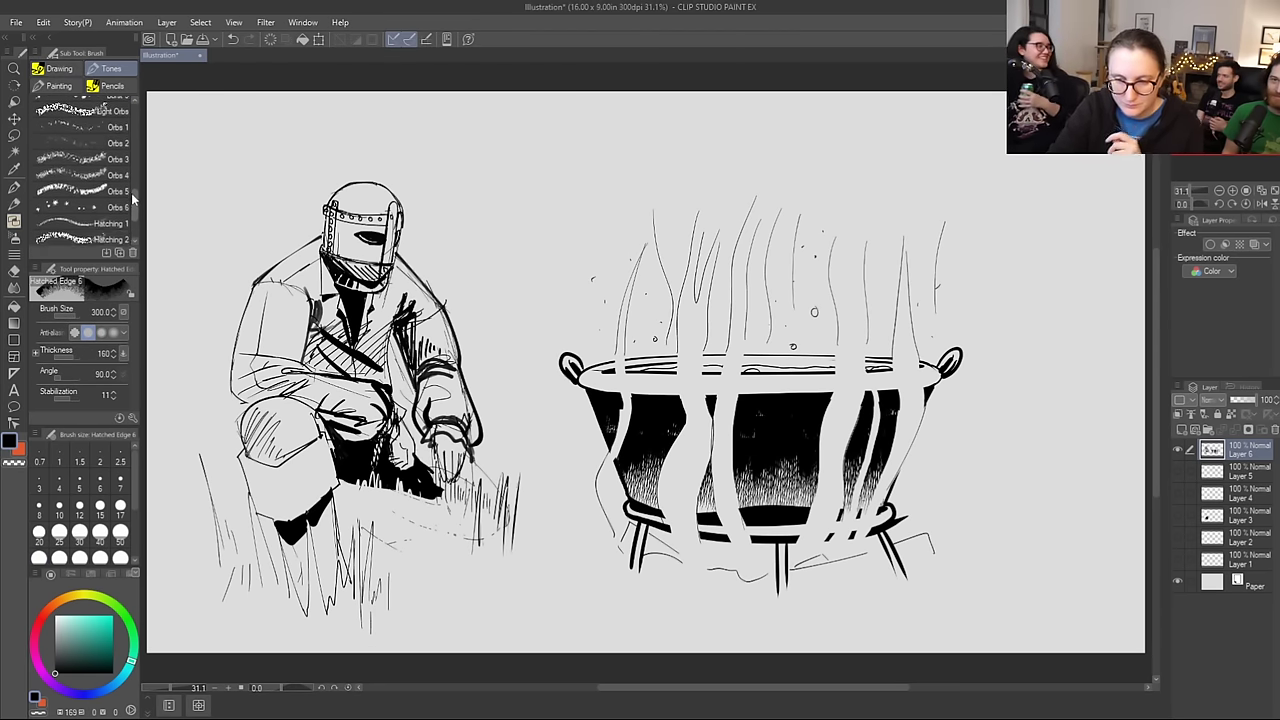
scroll(132, 187, "down", 5)
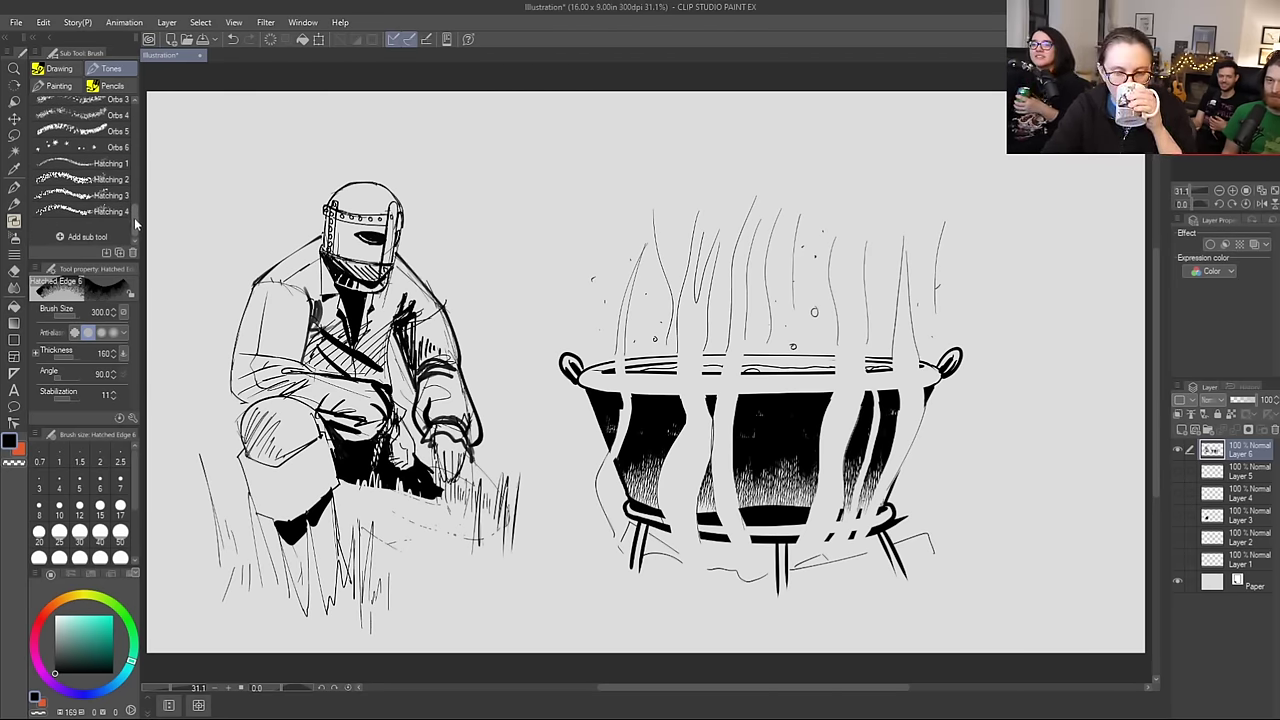
left_click(55, 85)
scroll(132, 180, "down", 3)
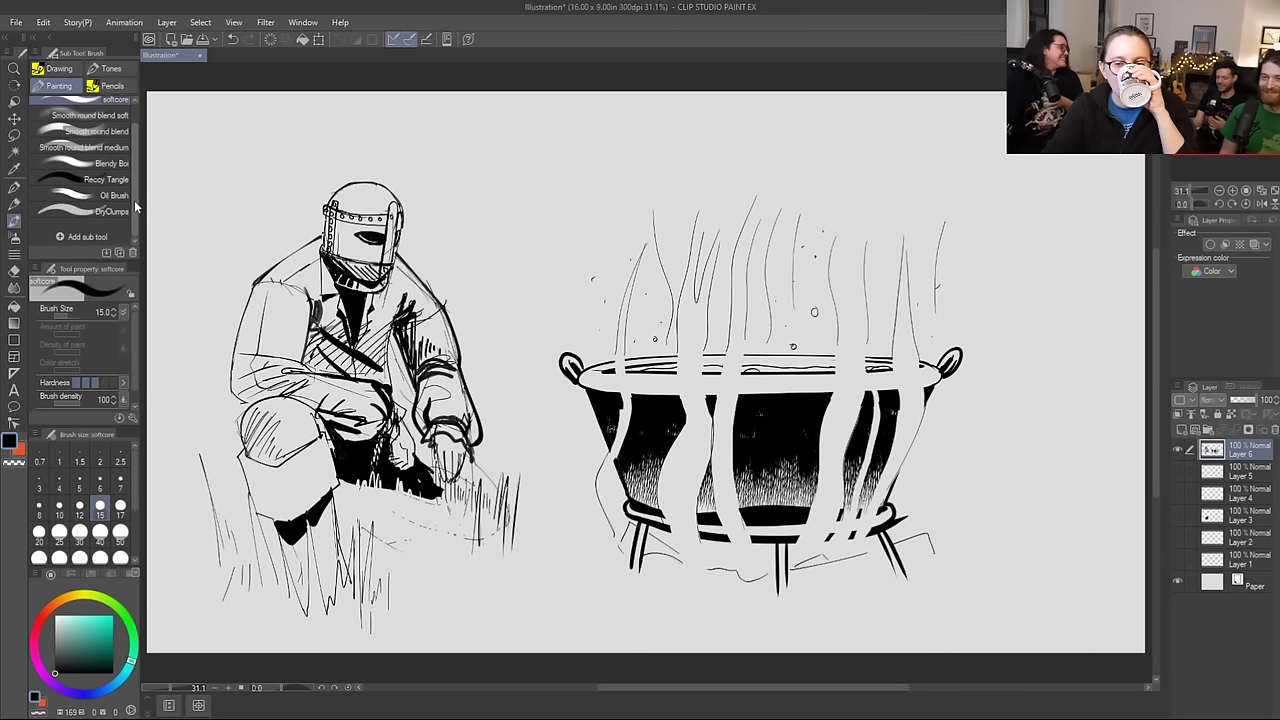
left_click(108, 68)
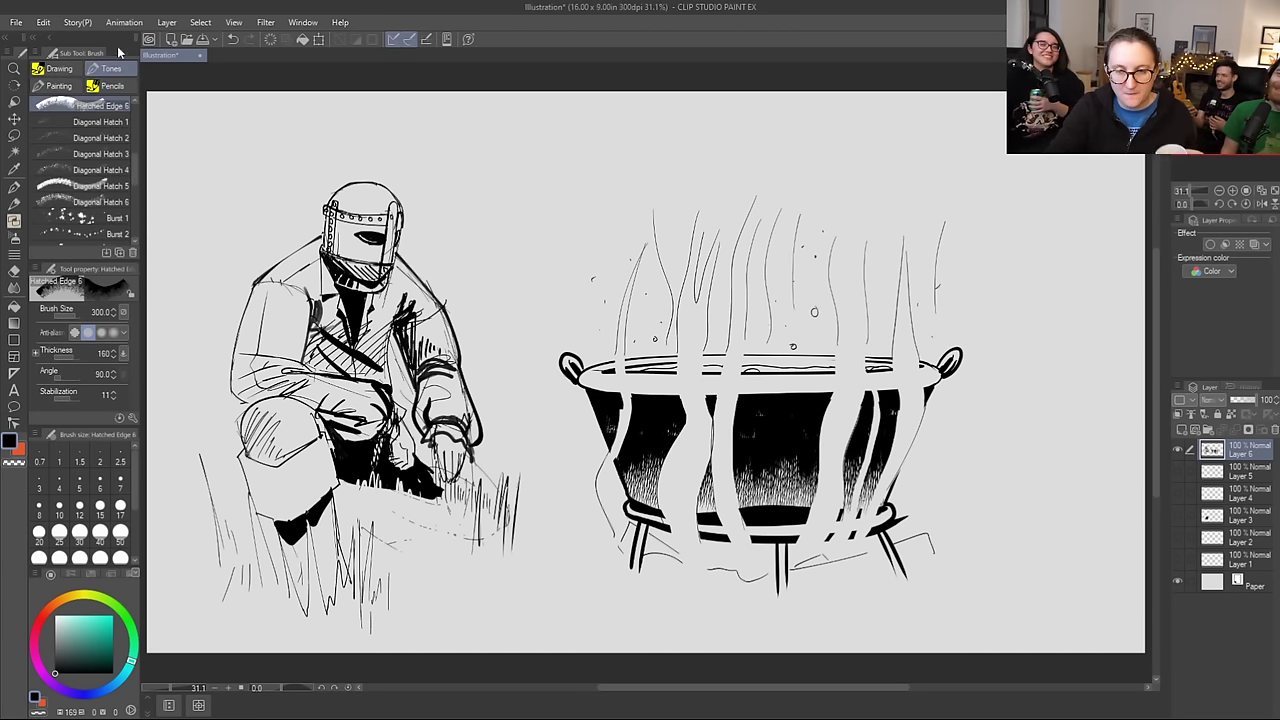
Step: With the Good Pen, draw long parallel diagonal lines from the tub's left foot down to the canvas's lower edge
left_click(60, 70)
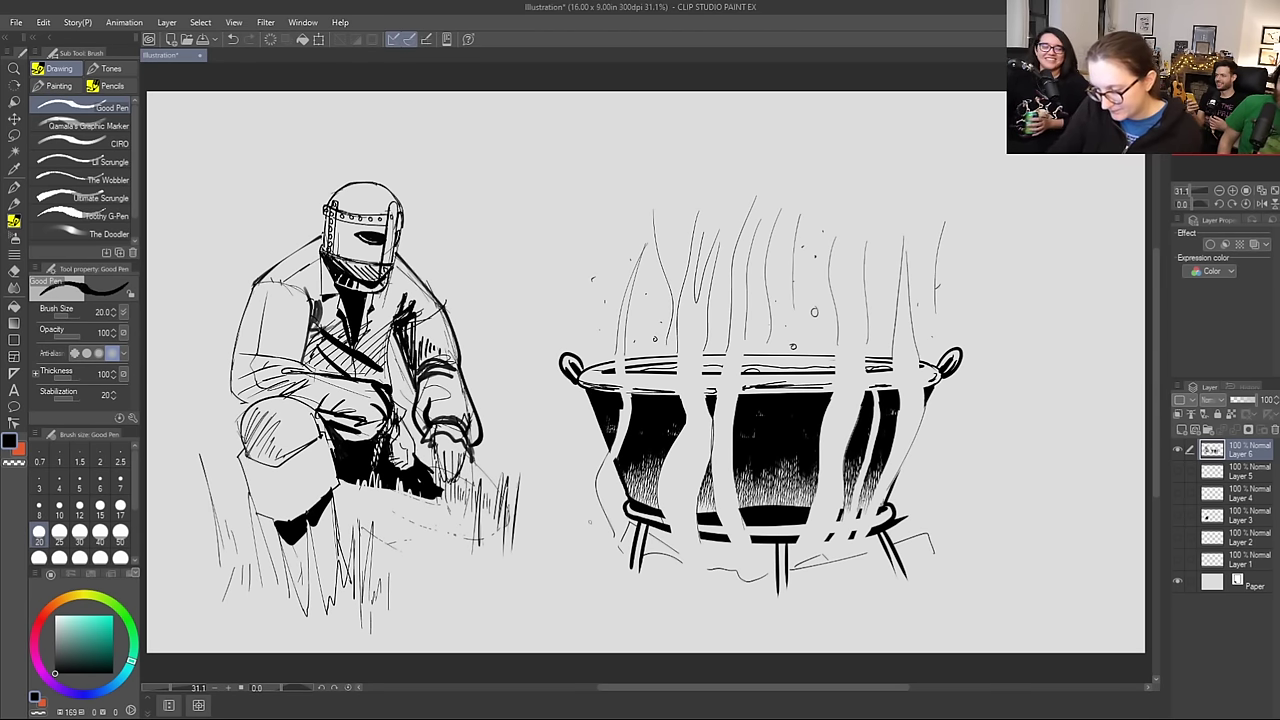
left_click_drag(565, 536, 370, 646)
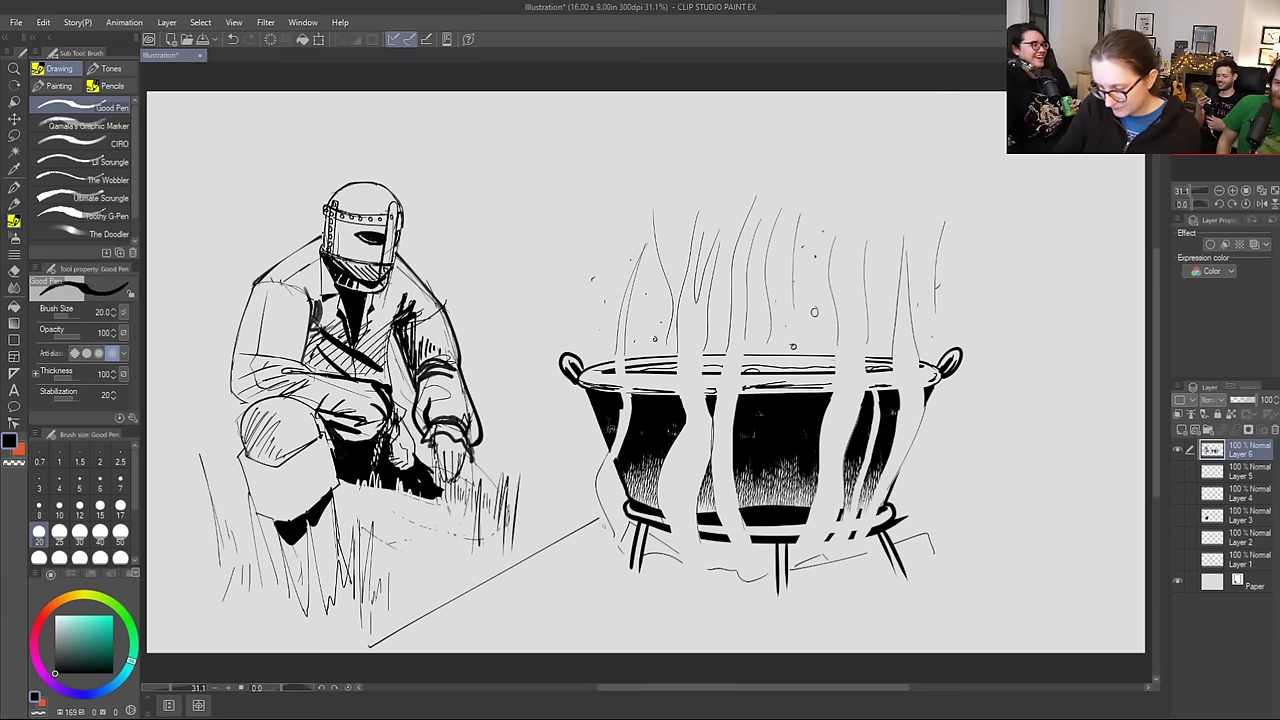
left_click_drag(600, 522, 432, 625)
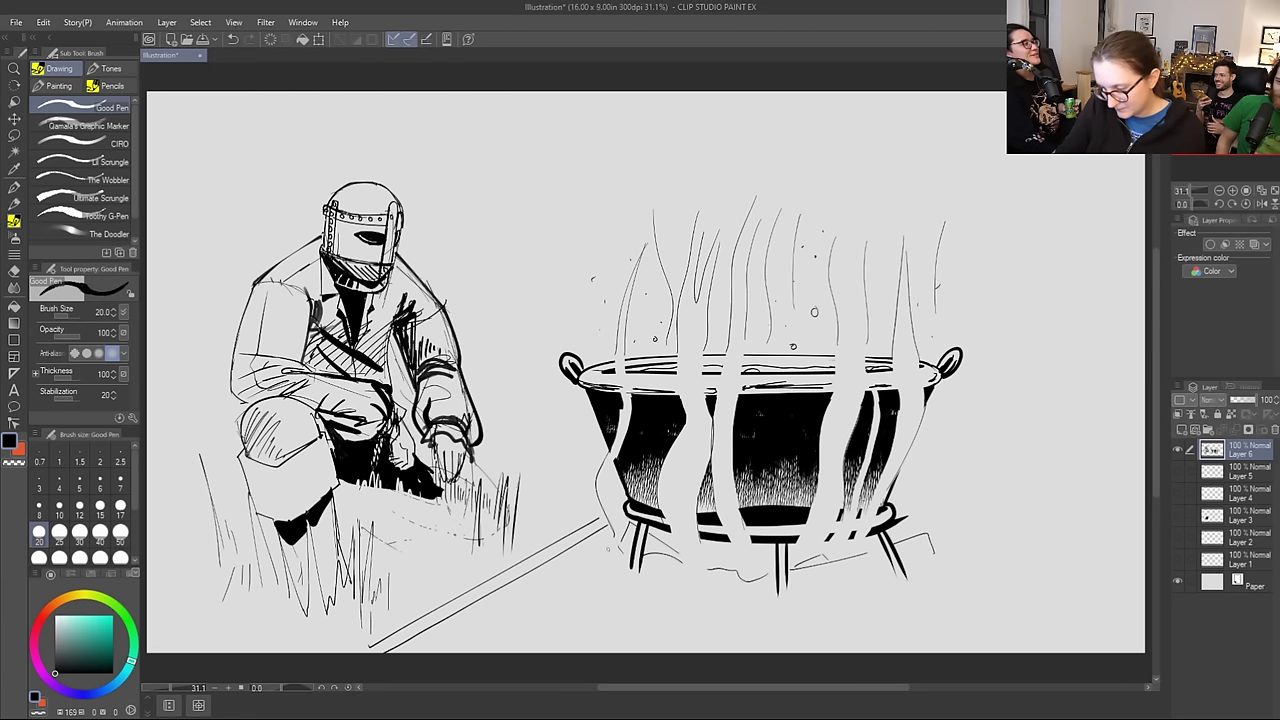
left_click_drag(538, 590, 424, 657)
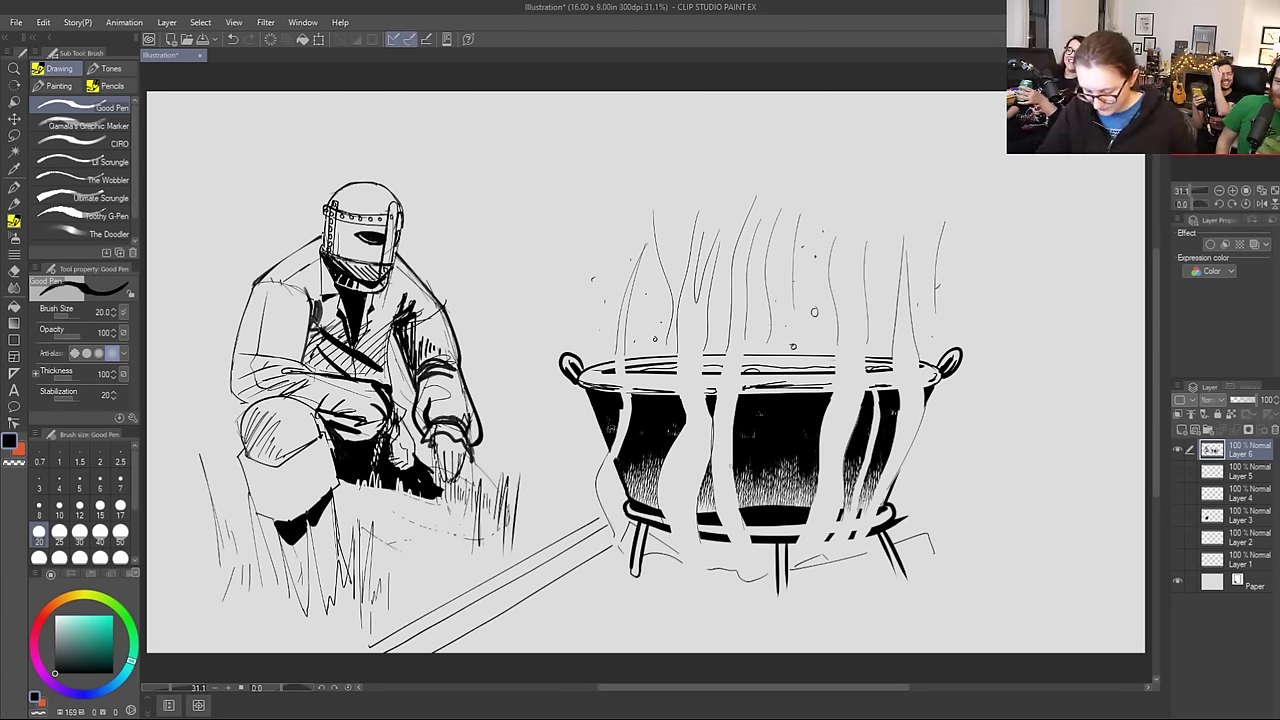
Step: With the Good Pen at size 40, outline the tub's legs and draw curved ground lines beneath it, erasing the overlap at the right leg
key("p")
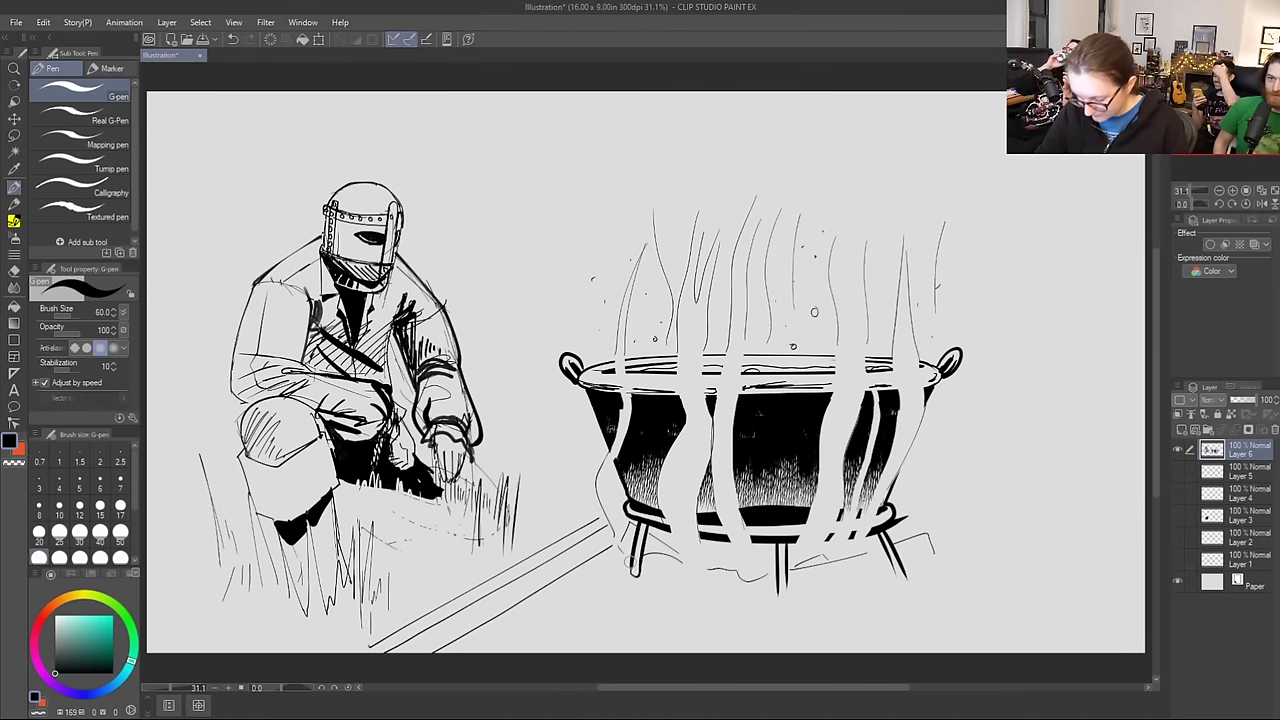
key("b")
key("bracketright")
key("bracketright")
key("bracketright")
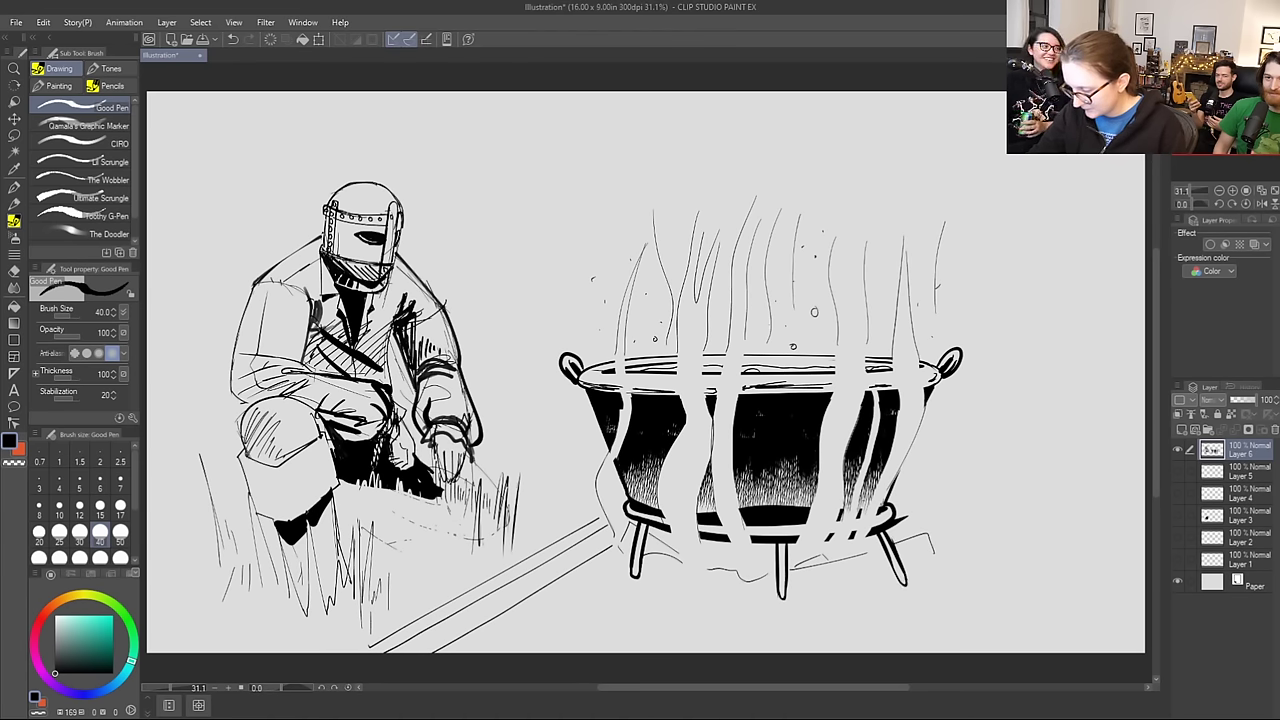
mouse_move(697, 582)
left_mouse_down()
mouse_move(761, 588)
mouse_move(895, 556)
left_mouse_up()
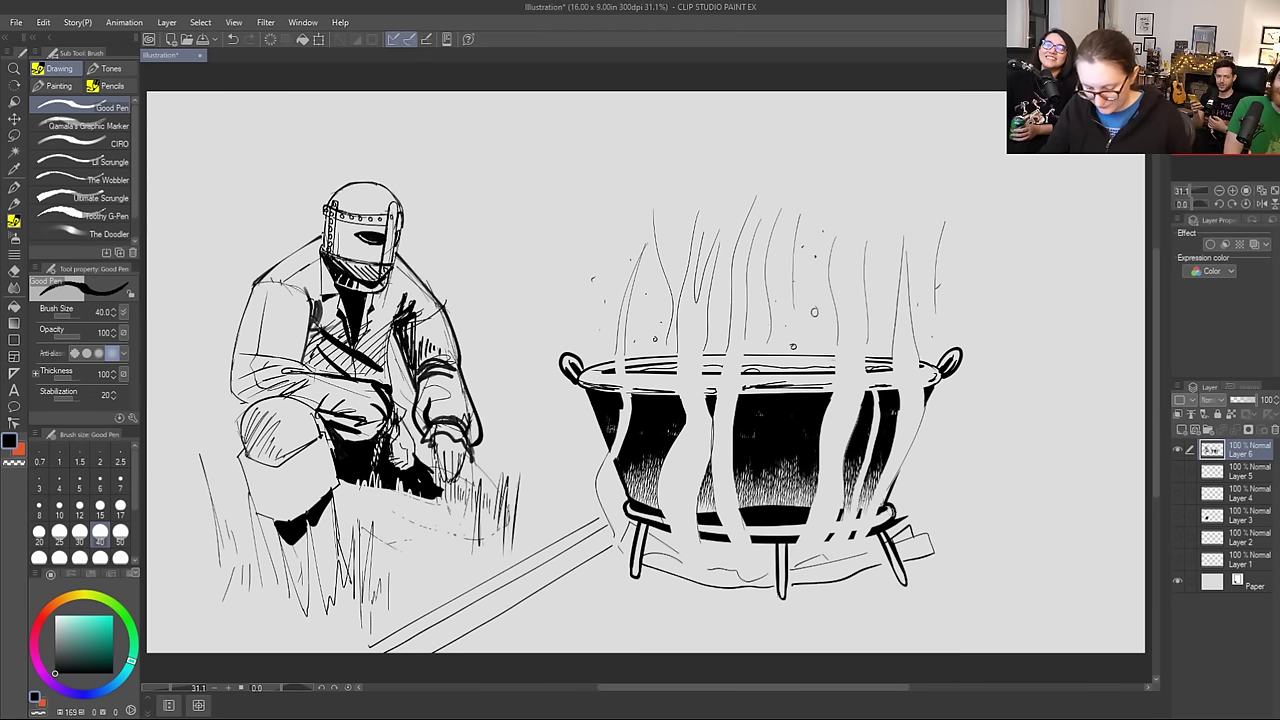
key("e")
mouse_move(895, 527)
left_mouse_down()
mouse_move(910, 500)
mouse_move(892, 559)
left_mouse_up()
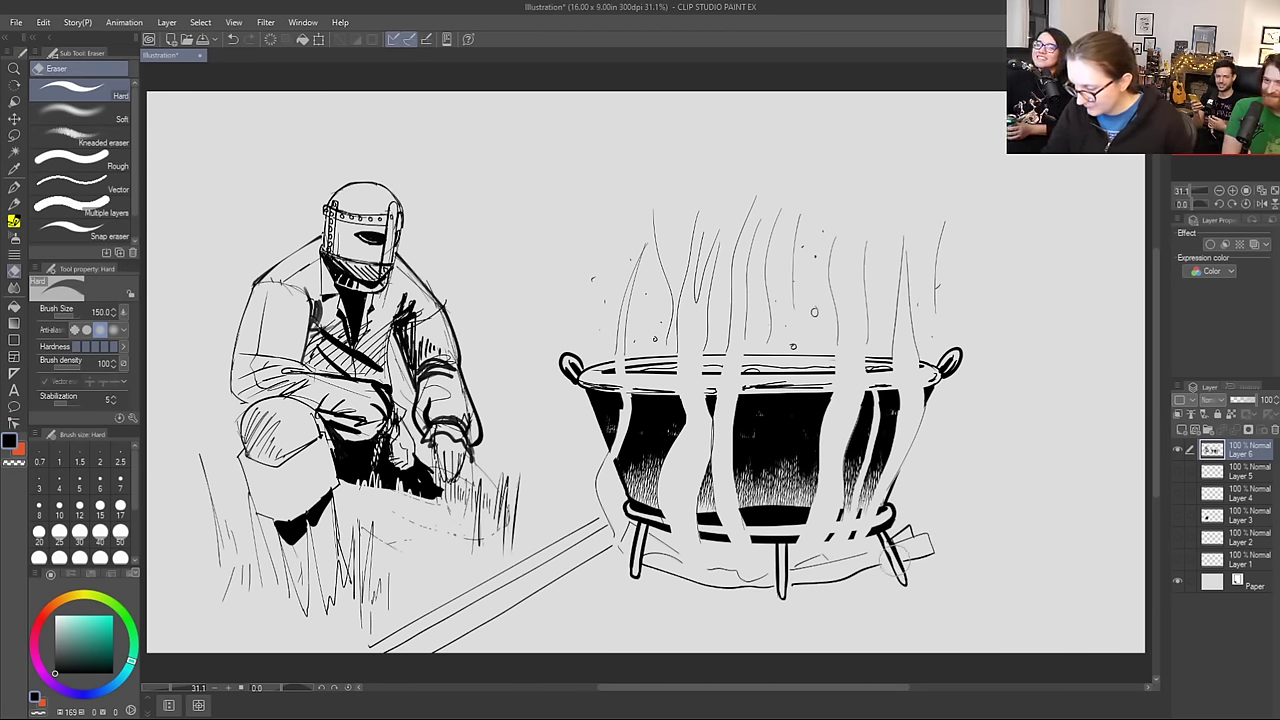
Step: Draw small scattered pebbles on the ground around and in front of the tub's feet
key("p")
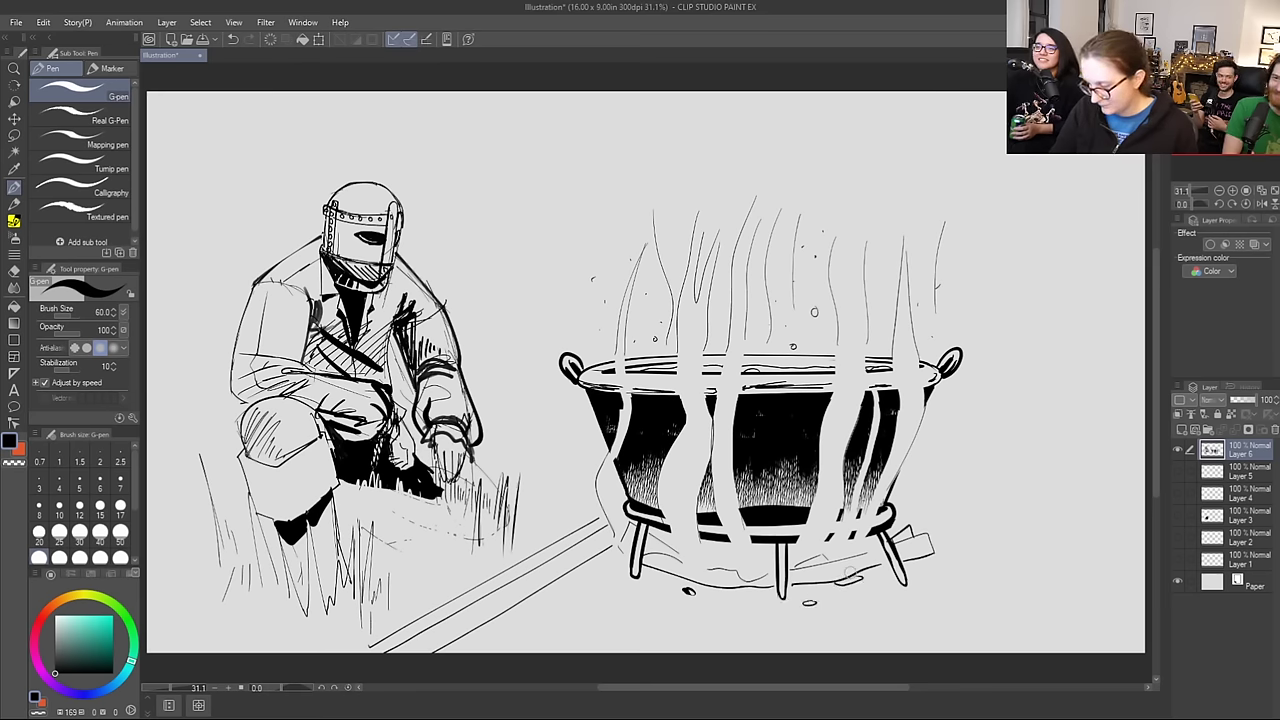
key("b")
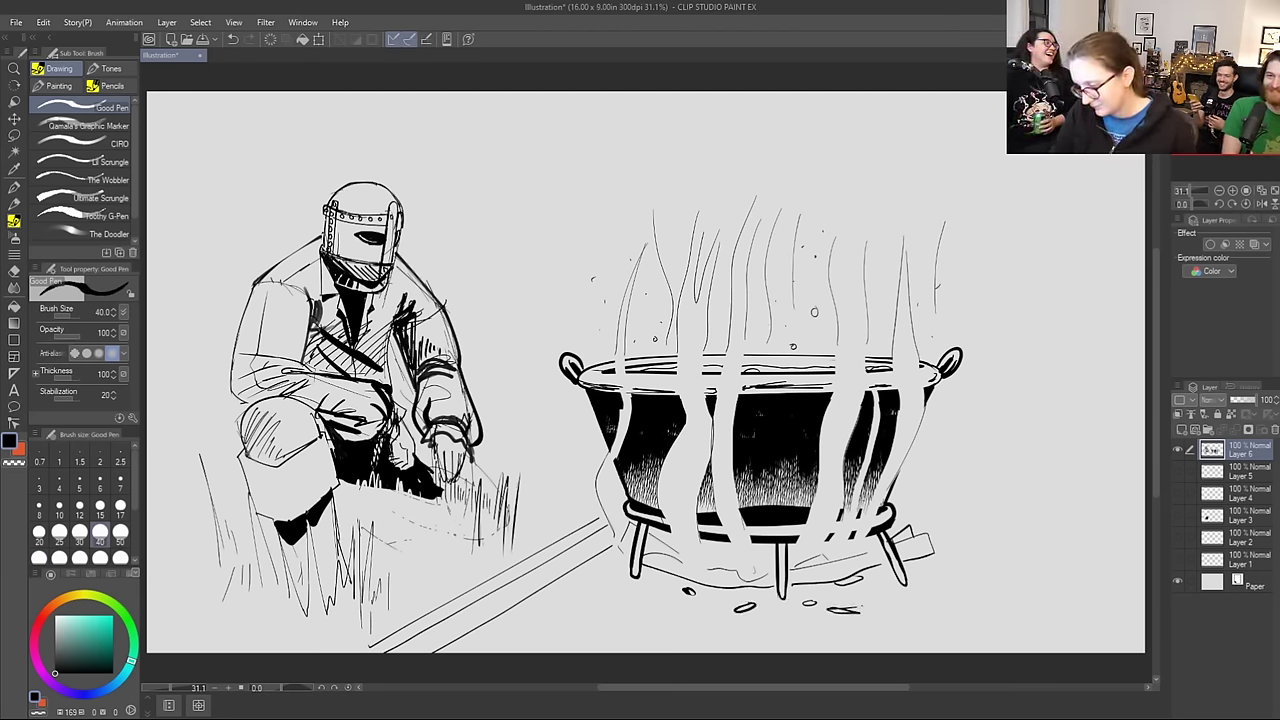
left_click_drag(626, 569, 598, 592)
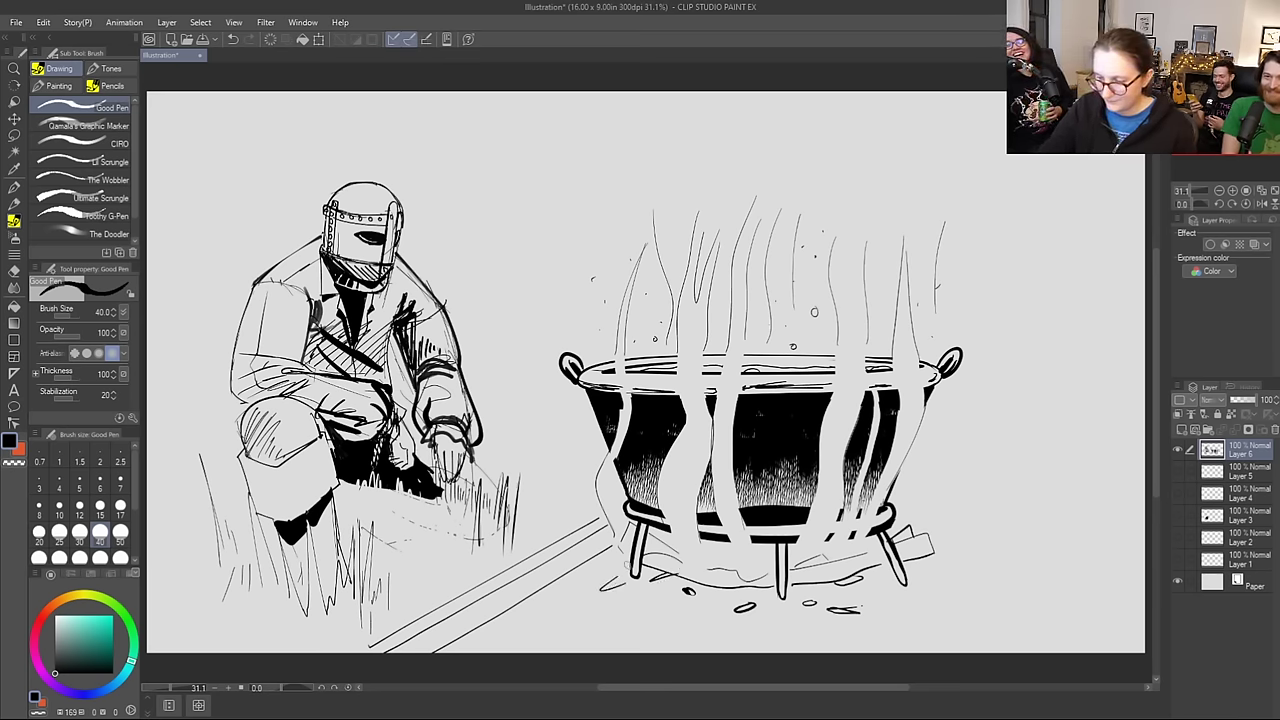
Step: Draw a joint line across the diagonal kerb and tidy the ground linework with the hard eraser reduced to 80
mouse_move(481, 583)
left_mouse_down()
mouse_move(505, 584)
mouse_move(504, 616)
left_mouse_up()
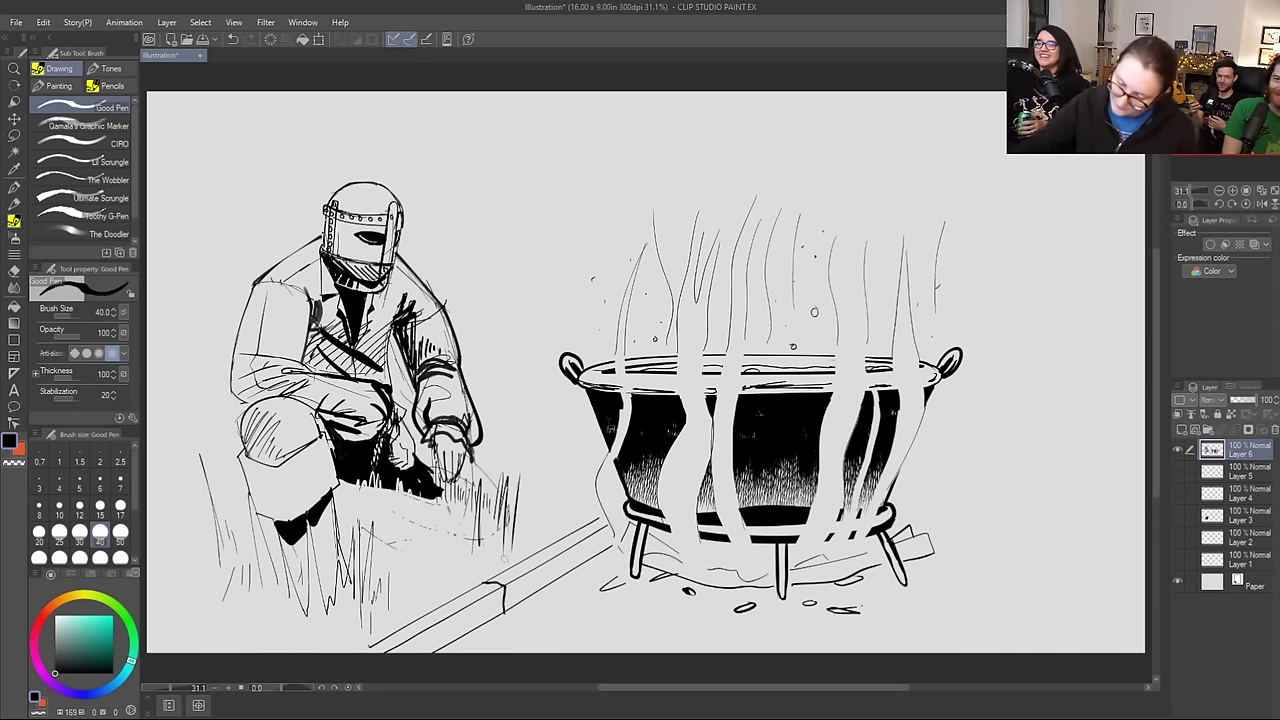
key("e")
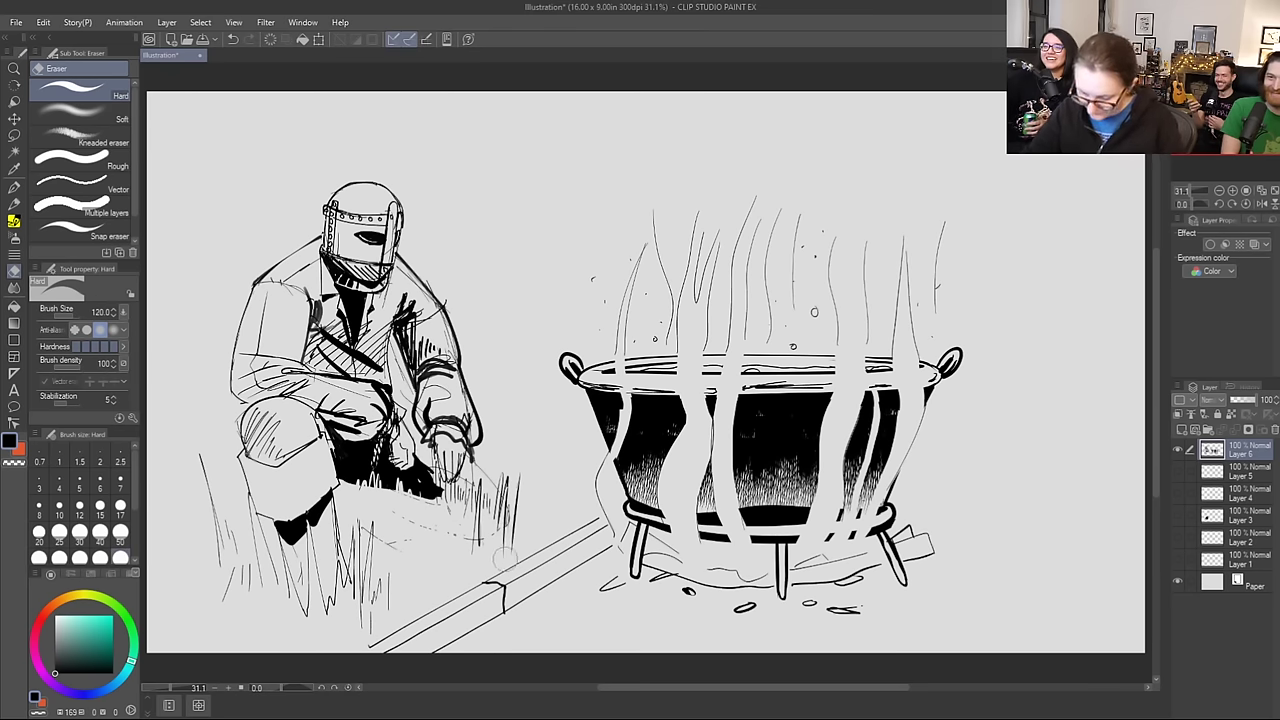
key("p")
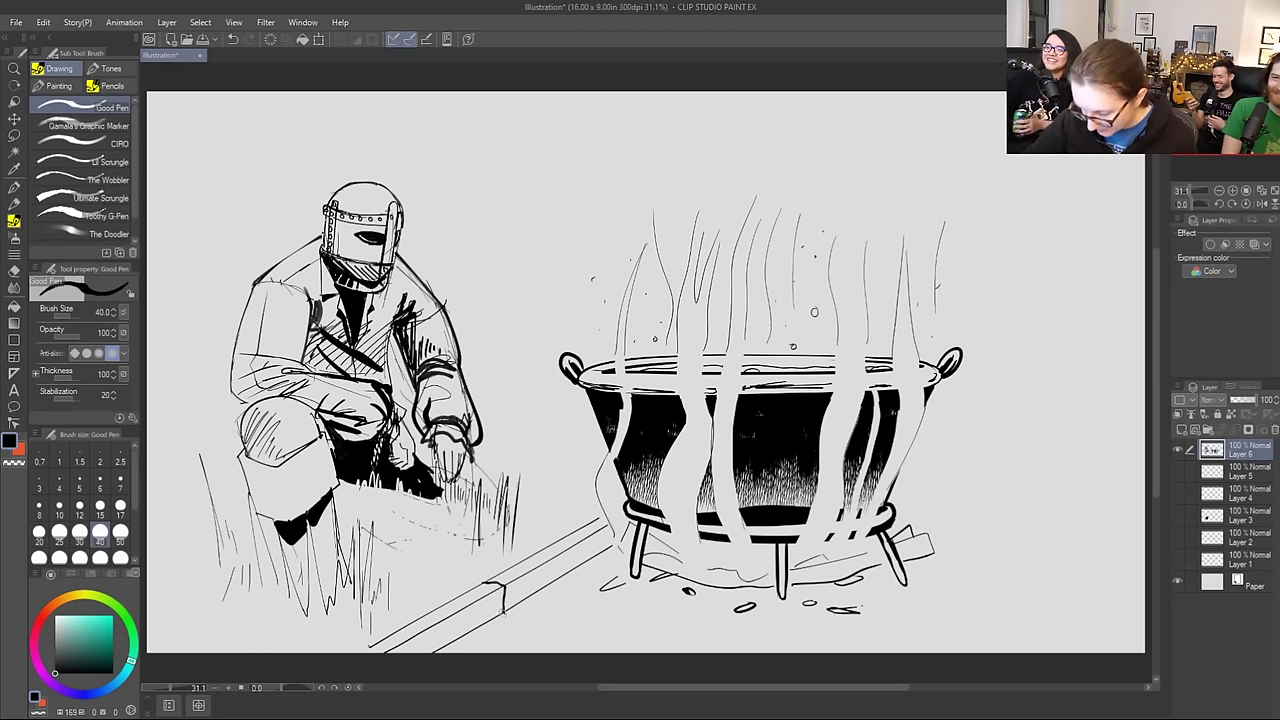
key("e")
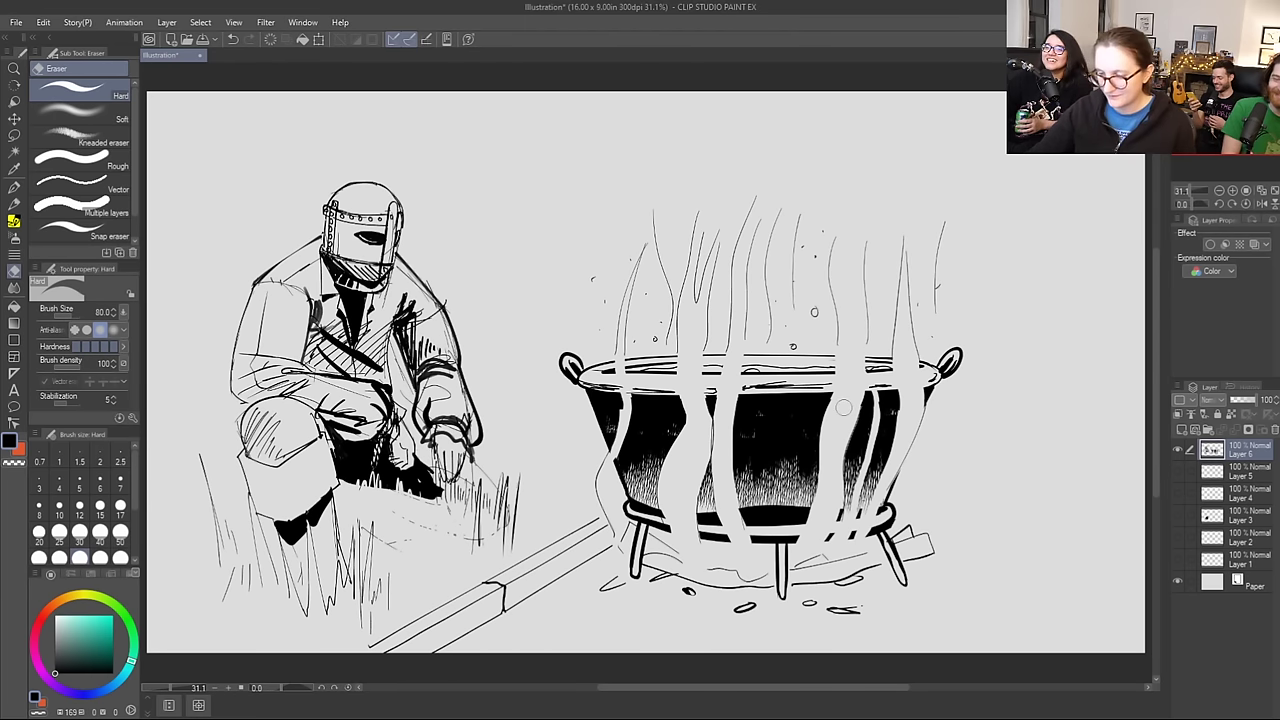
key("p")
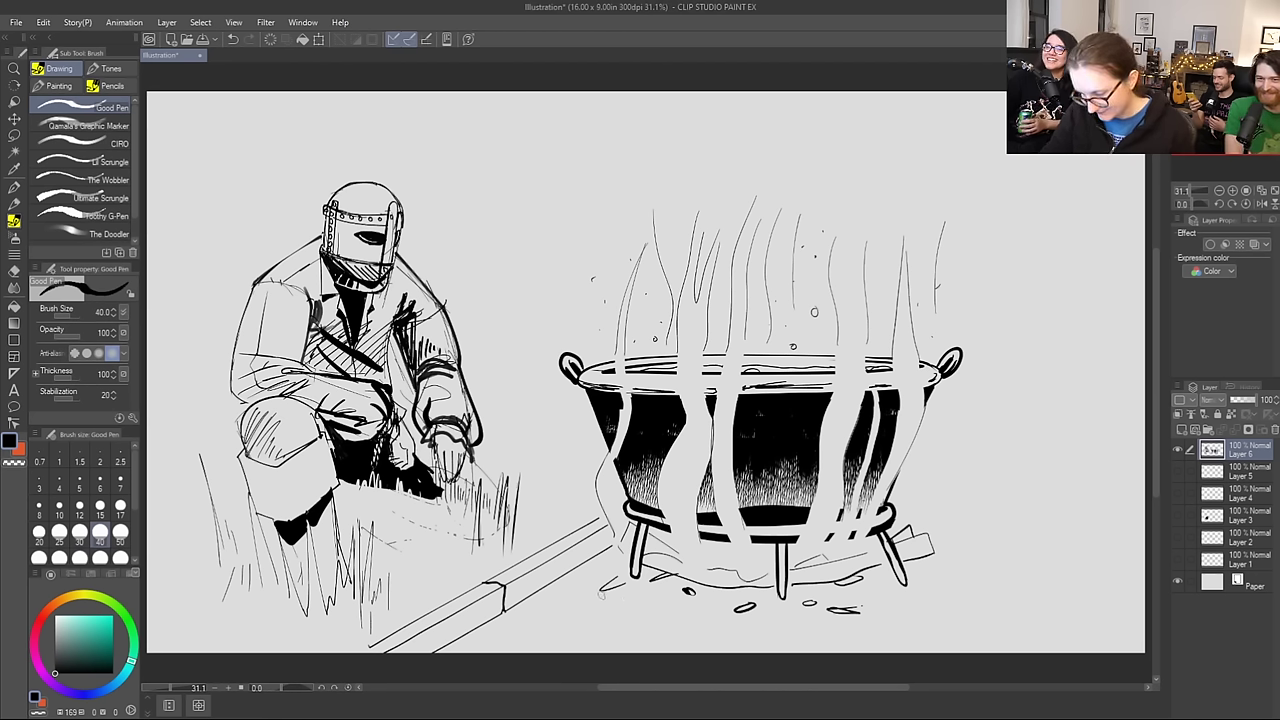
Step: Draw angular paving lines across the lower foreground between the kerb and the tub, trimming the excess with the hard eraser
left_click_drag(612, 598, 528, 652)
left_click_drag(661, 587, 582, 650)
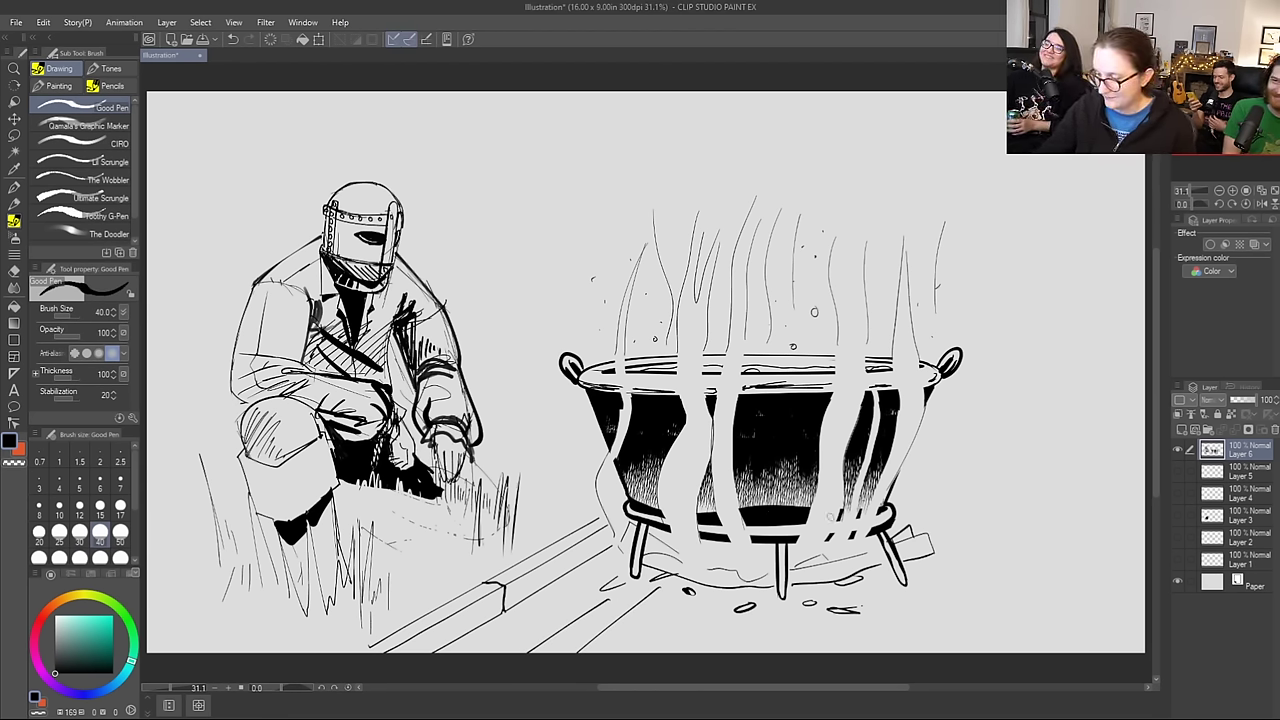
left_click_drag(615, 612, 750, 652)
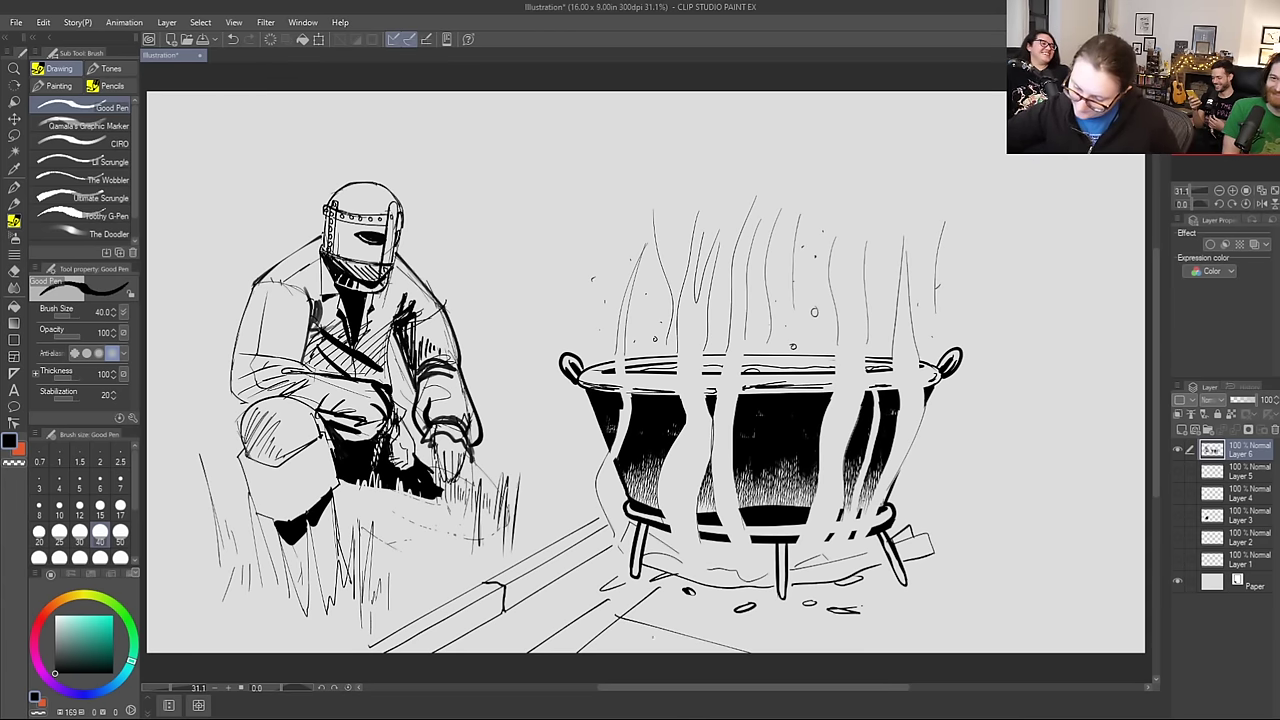
mouse_move(590, 640)
left_mouse_down()
mouse_move(624, 631)
mouse_move(580, 606)
left_mouse_up()
key("e")
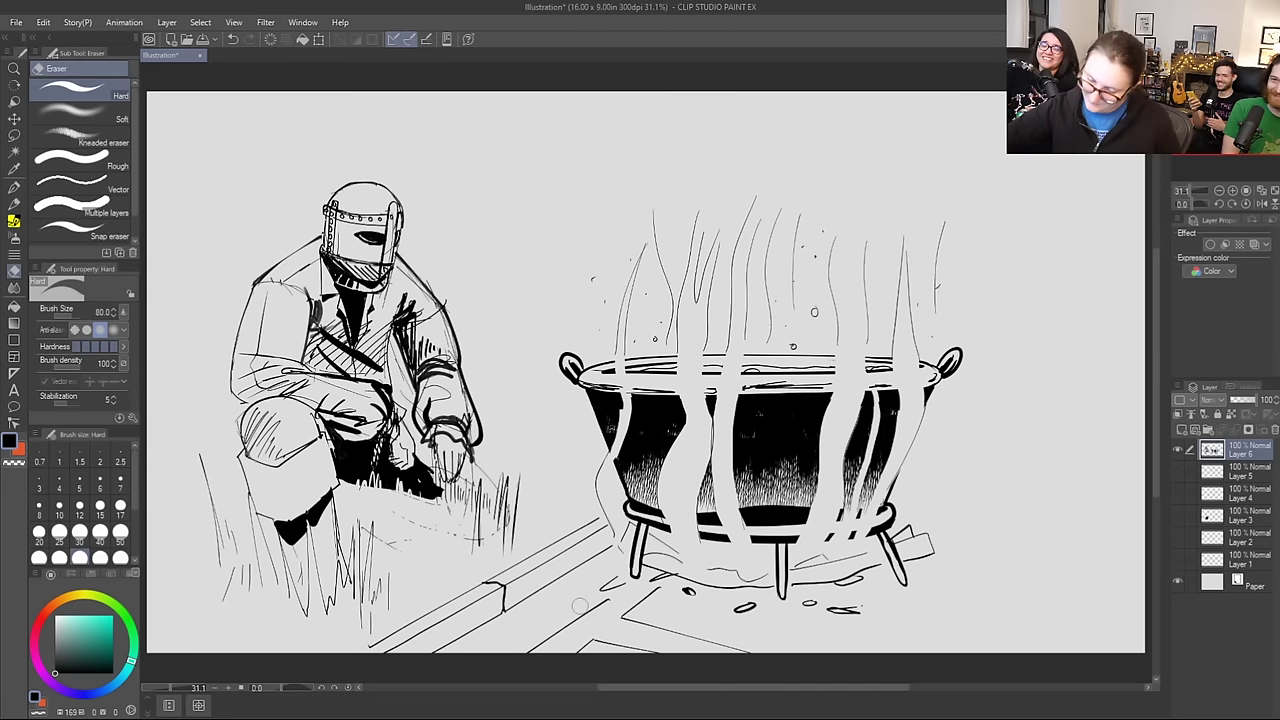
Step: With the Good Pen at size 40, draw a small round-headed figure with stubby limbs and a waistline to the right of the tub
key("b")
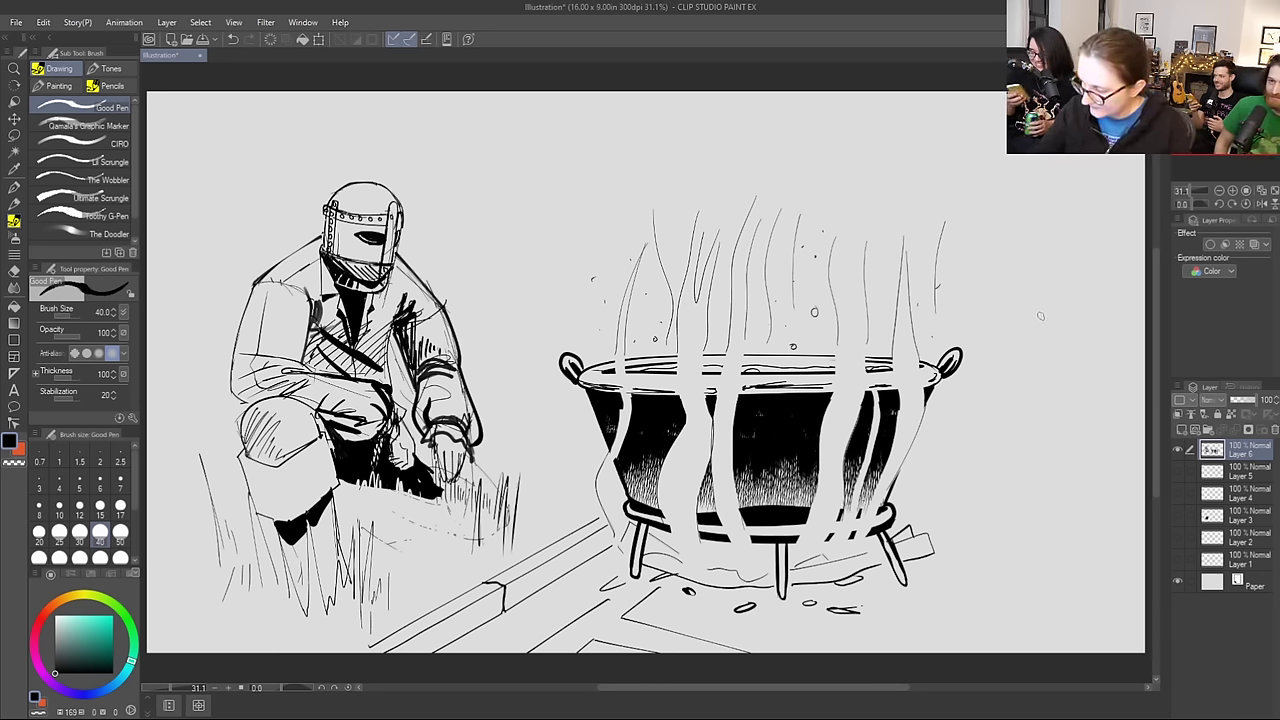
mouse_move(1048, 315)
left_mouse_down()
mouse_move(1018, 325)
mouse_move(1027, 346)
mouse_move(1048, 346)
mouse_move(1064, 328)
mouse_move(1048, 312)
mouse_move(1023, 354)
mouse_move(988, 371)
left_mouse_up()
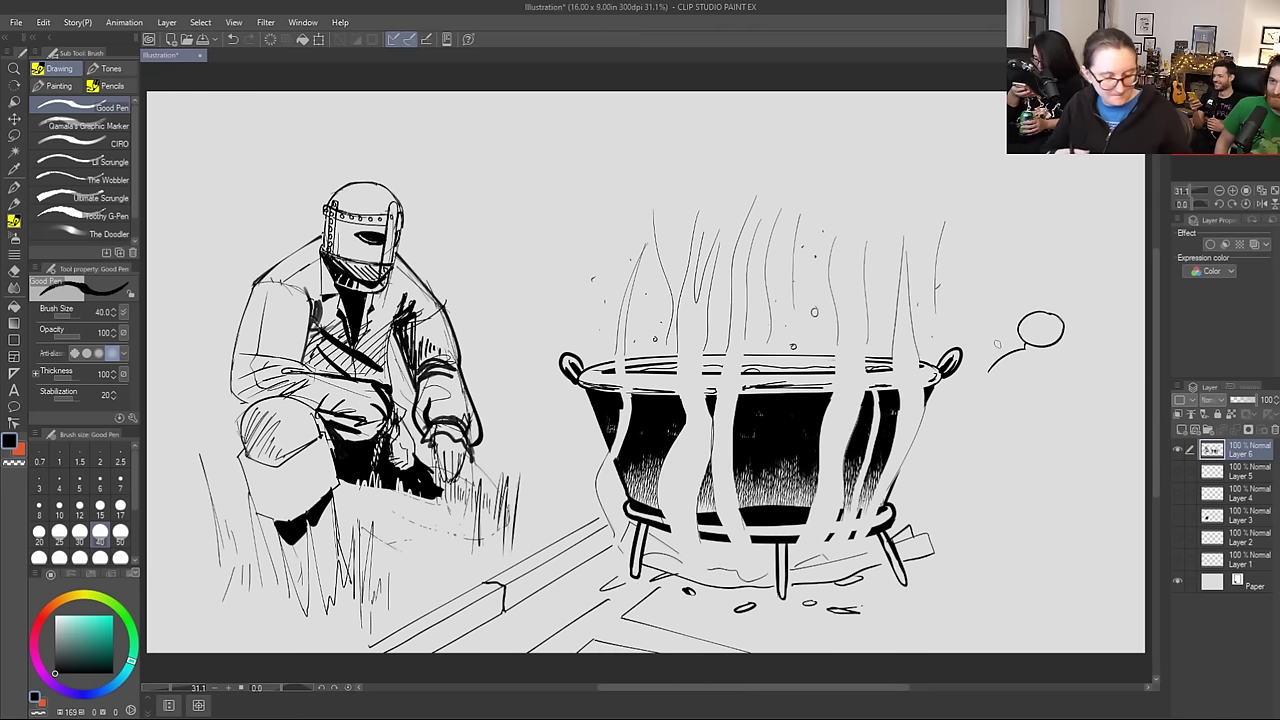
key("ctrl+z")
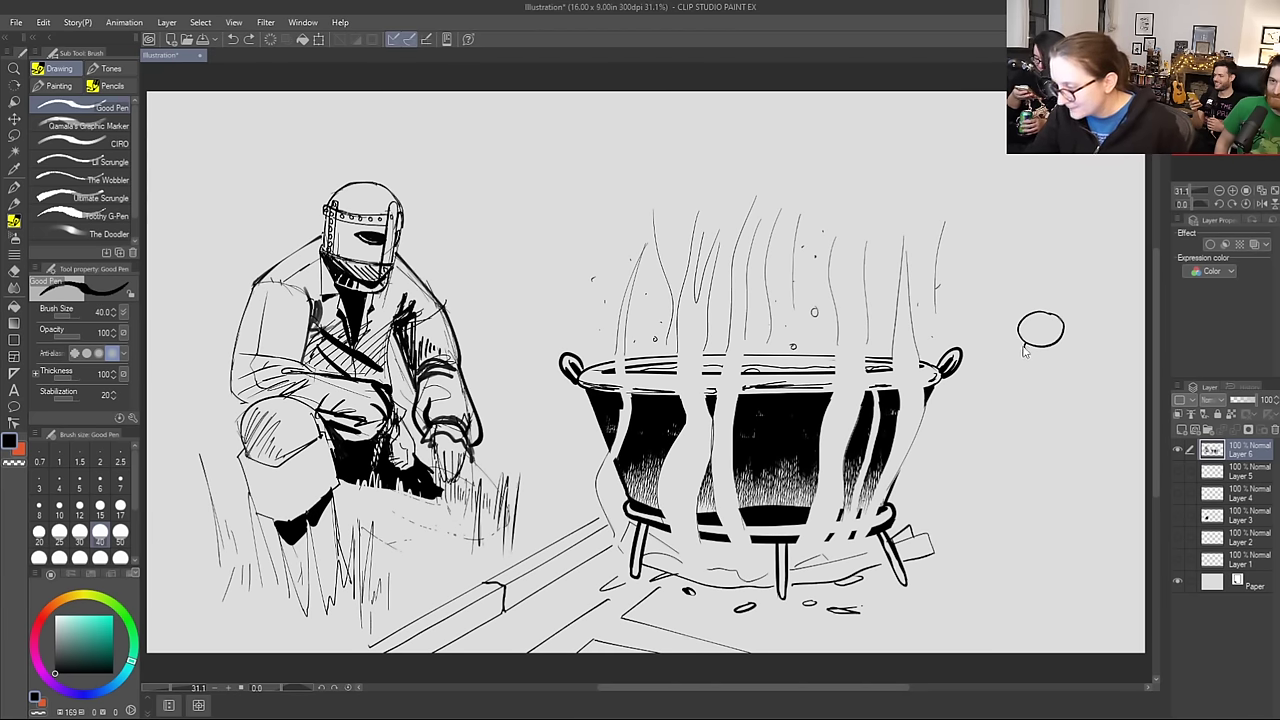
mouse_move(1026, 344)
left_mouse_down()
mouse_move(1005, 368)
mouse_move(1076, 349)
mouse_move(1019, 393)
mouse_move(1023, 405)
mouse_move(1038, 389)
mouse_move(1068, 397)
mouse_move(1028, 349)
mouse_move(1065, 340)
left_mouse_up()
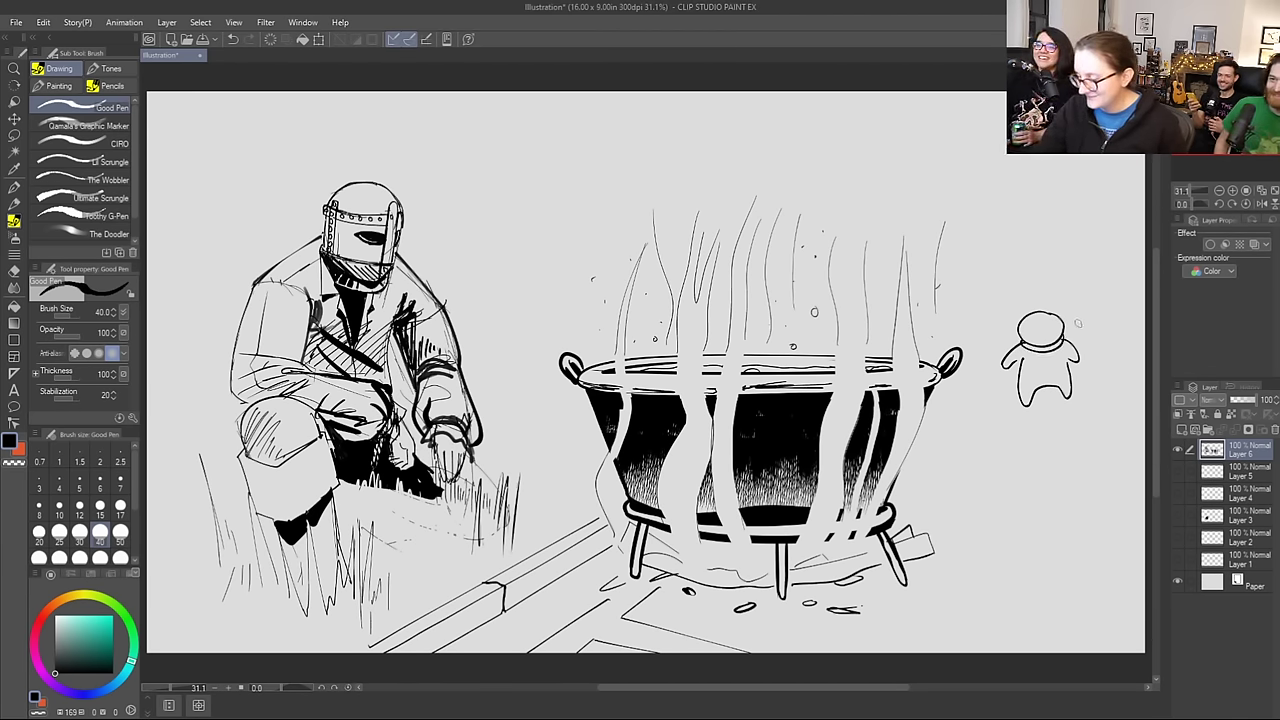
left_click_drag(1016, 374, 1072, 376)
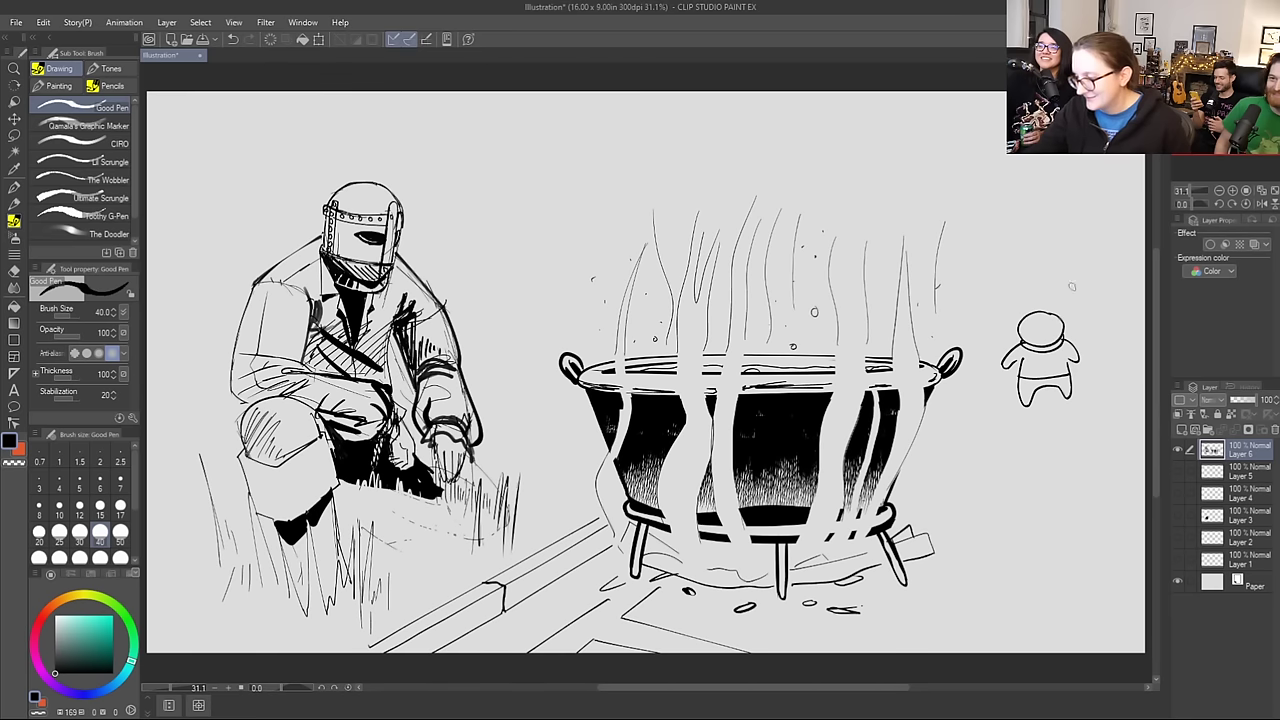
Step: Add head knobs, hands and round spots to the small figure, plus finer face details at brush size 20
mouse_move(1028, 313)
left_mouse_down()
mouse_move(1020, 321)
mouse_move(1046, 340)
mouse_move(1050, 309)
mouse_move(1069, 326)
mouse_move(1027, 338)
mouse_move(1079, 344)
mouse_move(1080, 362)
left_mouse_up()
left_click_drag(998, 354, 1018, 364)
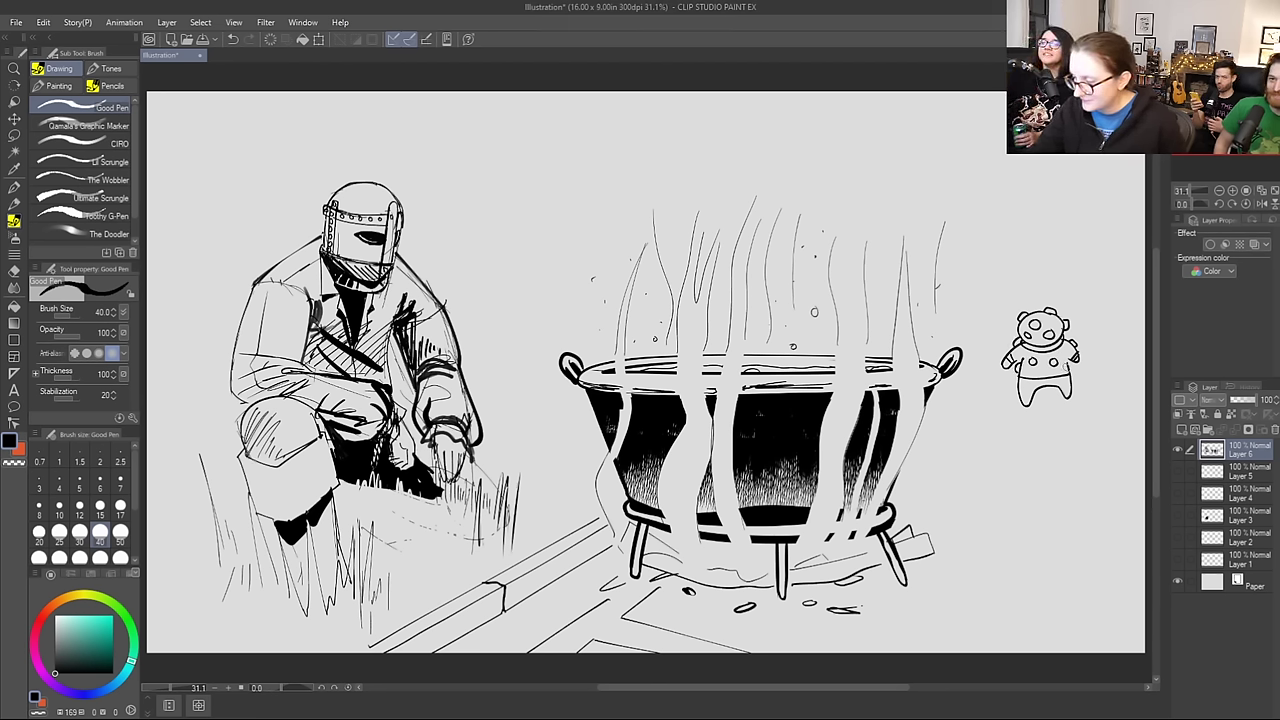
left_click_drag(1039, 369, 1041, 368)
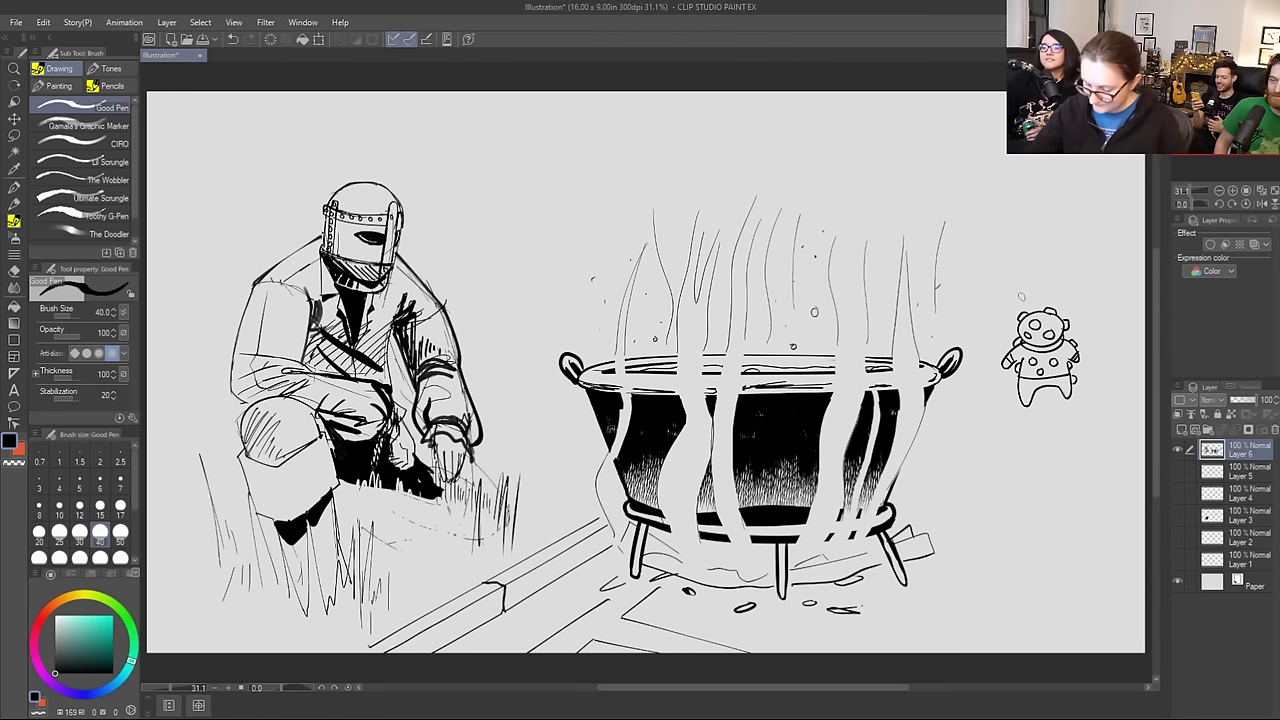
key("bracketleft")
key("bracketleft")
key("bracketleft")
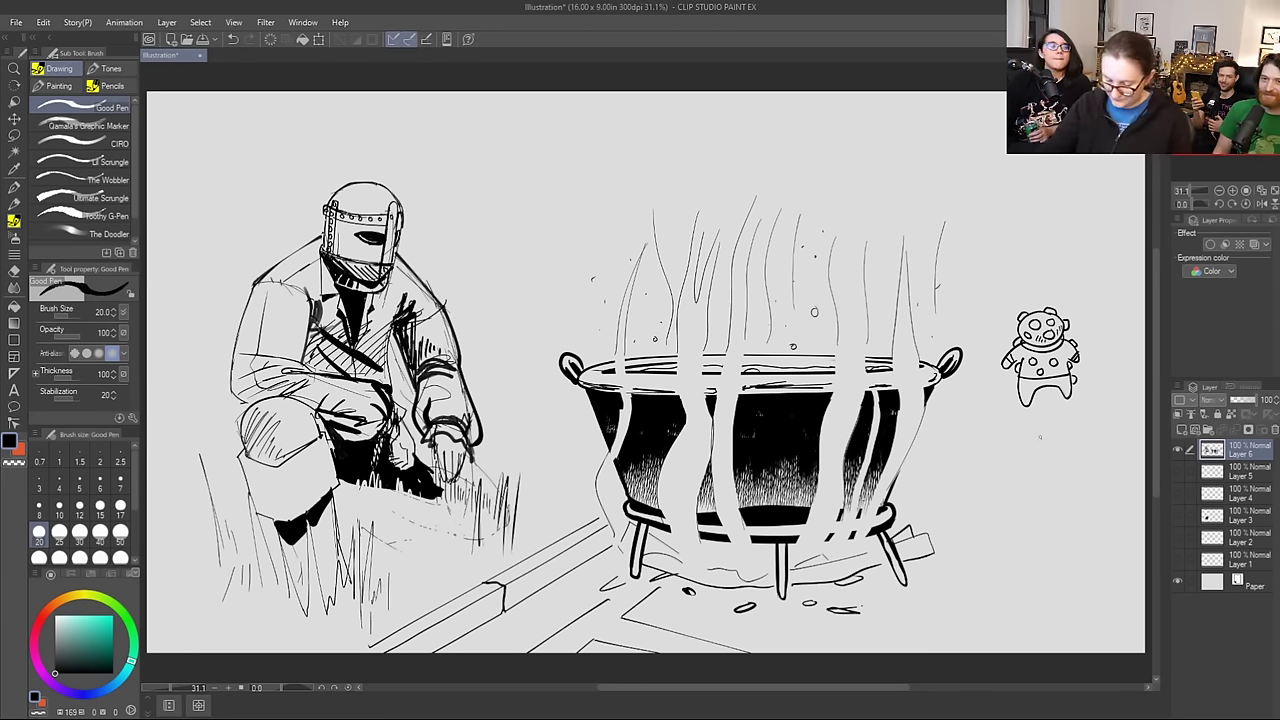
Step: Fade the small figure to a pale grey with the Soft eraser enlarged to 250
key("e")
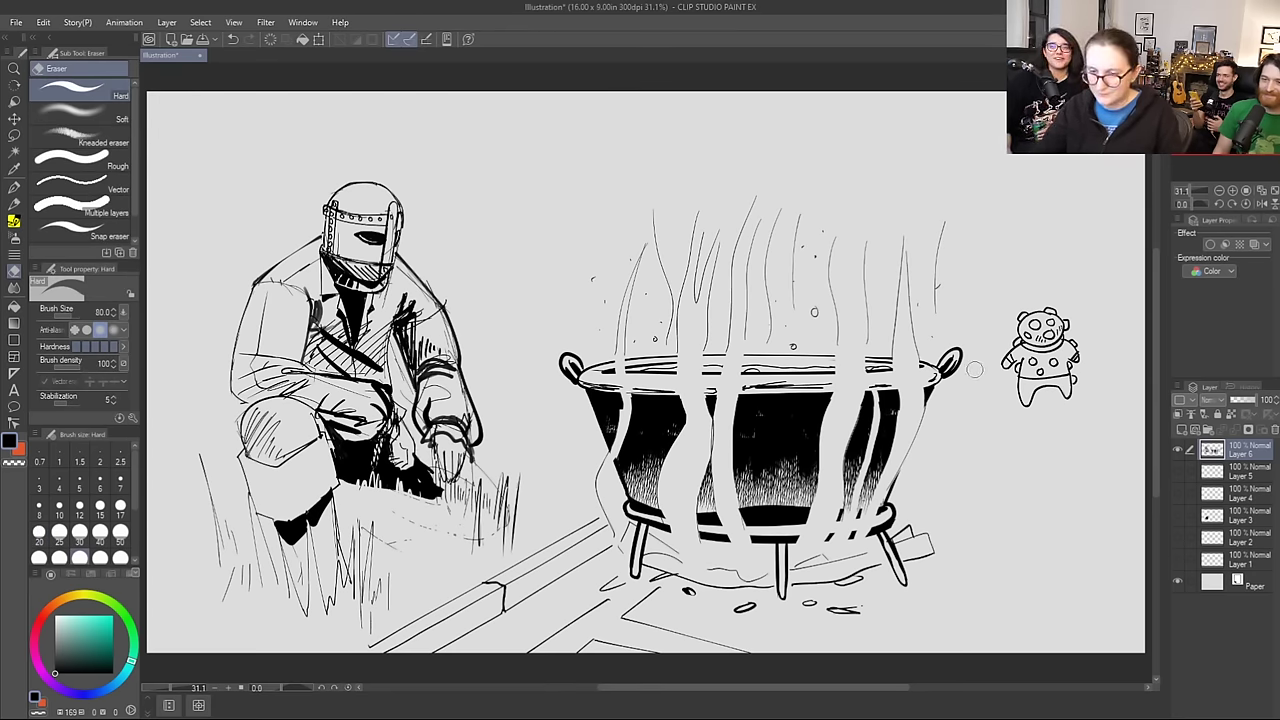
key("]")
key("]")
key("]")
key("]")
key("]")
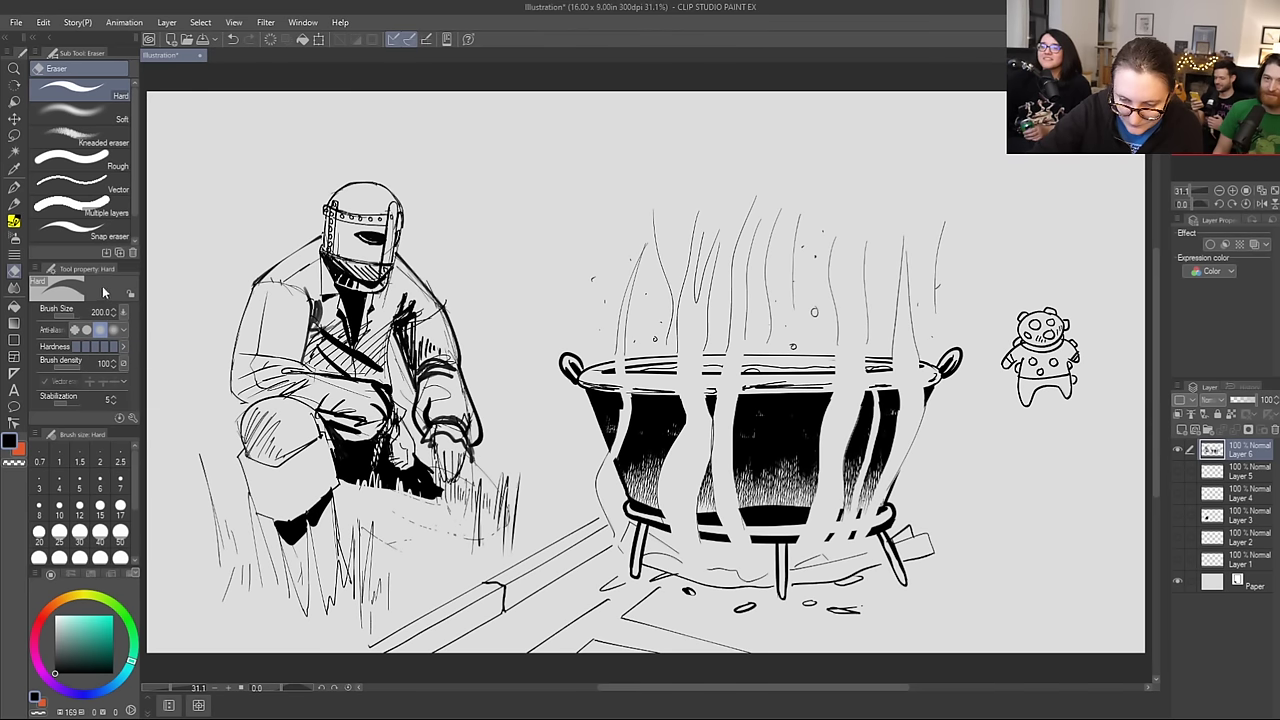
left_click(80, 119)
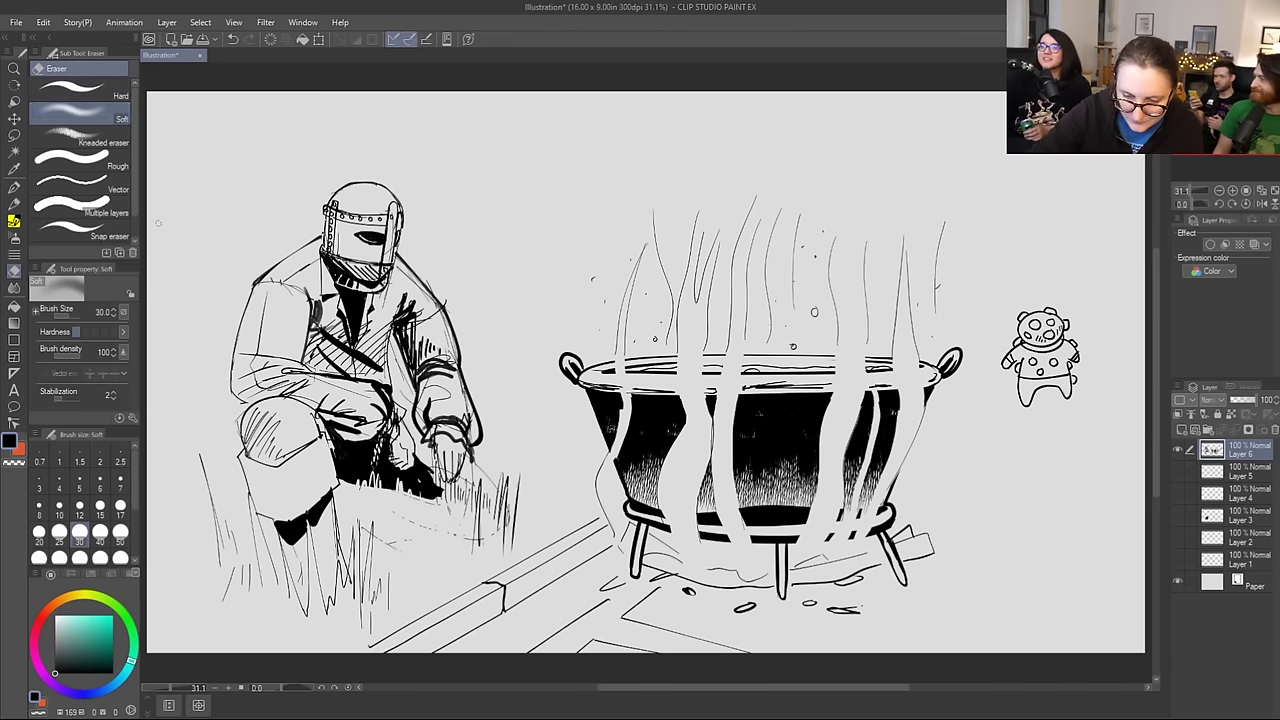
key("bracketright")
key("bracketright")
key("bracketright")
key("bracketright")
key("bracketright")
key("bracketright")
key("bracketright")
key("bracketright")
key("bracketright")
key("bracketright")
key("bracketright")
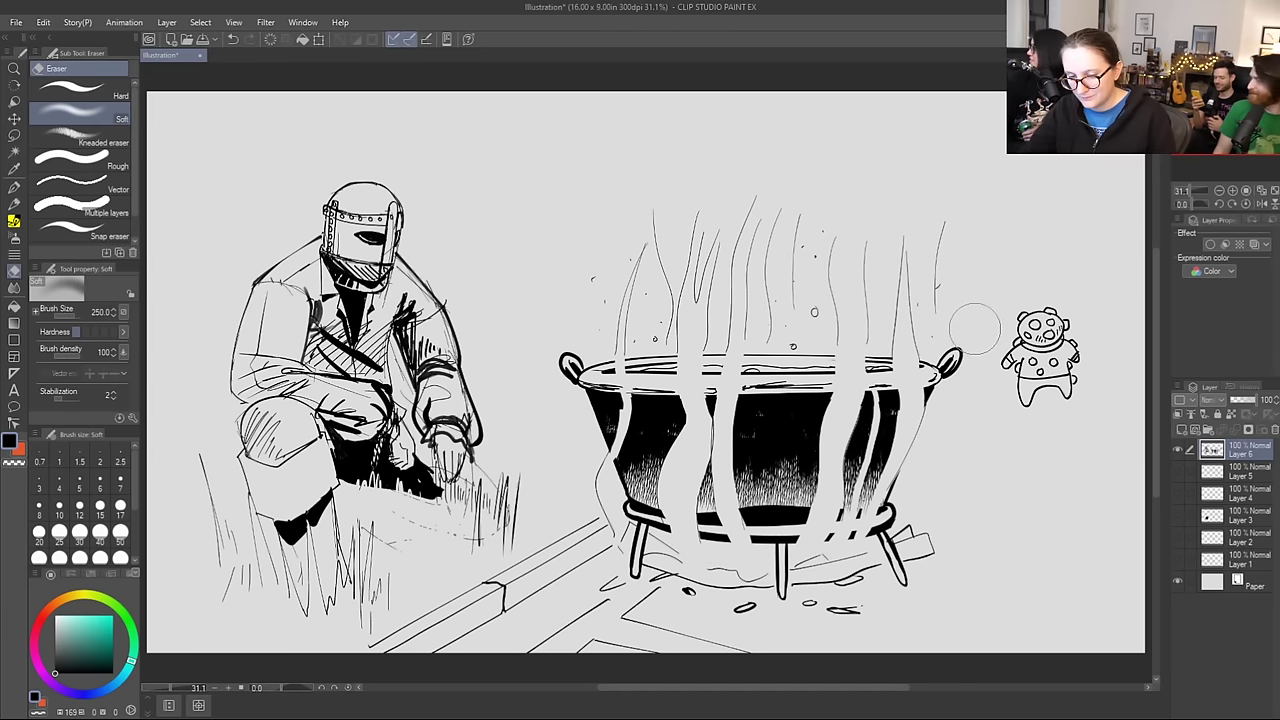
mouse_move(993, 334)
left_mouse_down()
mouse_move(1022, 304)
mouse_move(1059, 300)
mouse_move(1075, 423)
mouse_move(1031, 283)
mouse_move(999, 367)
left_mouse_up()
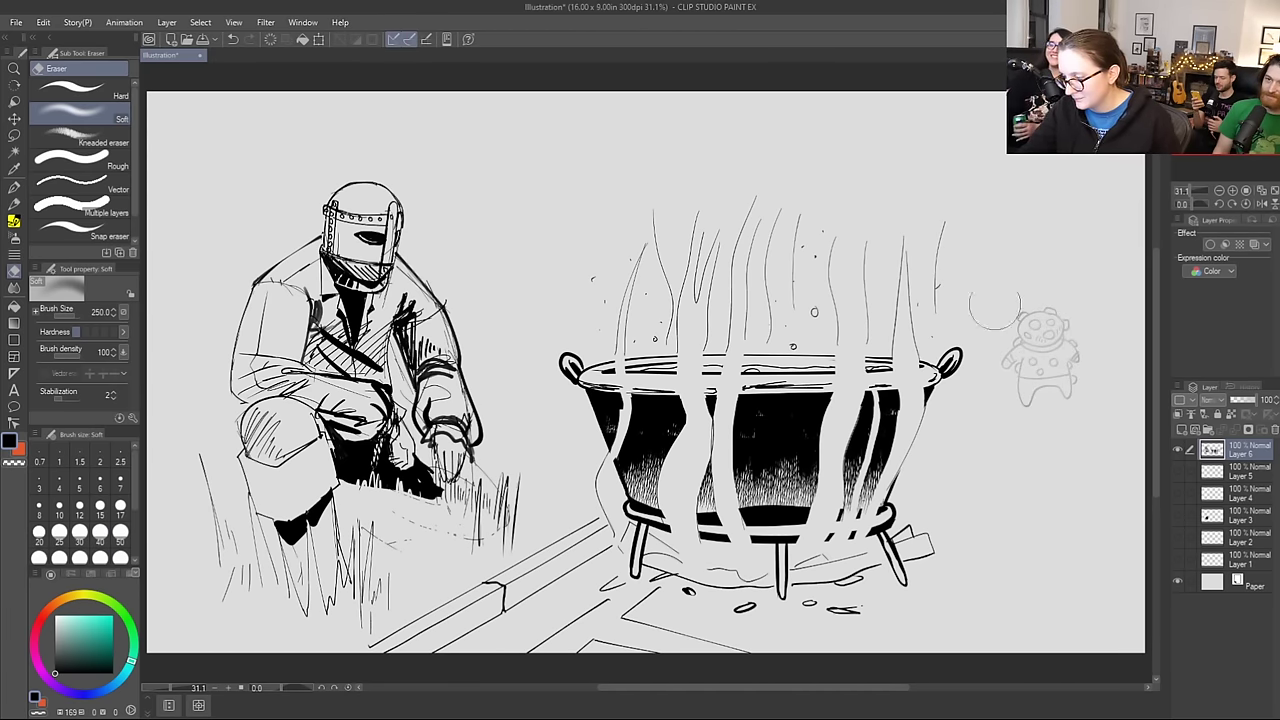
Step: With the Good Pen at size 20, letter "LET ME EAT..." above the small figure and enclose it in a speech bubble
key("b")
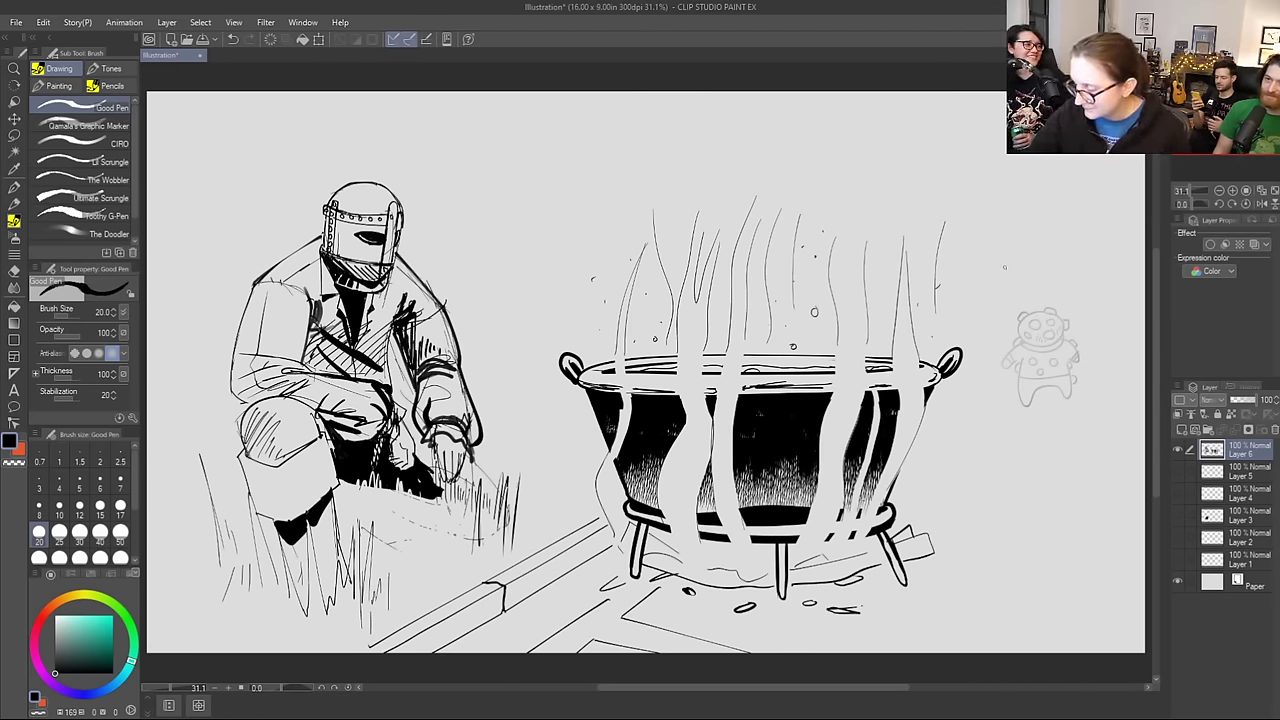
mouse_move(1013, 272)
left_mouse_down()
mouse_move(1030, 273)
mouse_move(1011, 275)
mouse_move(1018, 264)
left_mouse_up()
key("ctrl+z")
key("ctrl+z")
key("ctrl+z")
left_click_drag(1011, 270, 1017, 270)
left_click_drag(1011, 275, 1026, 264)
left_click_drag(1021, 264, 1021, 274)
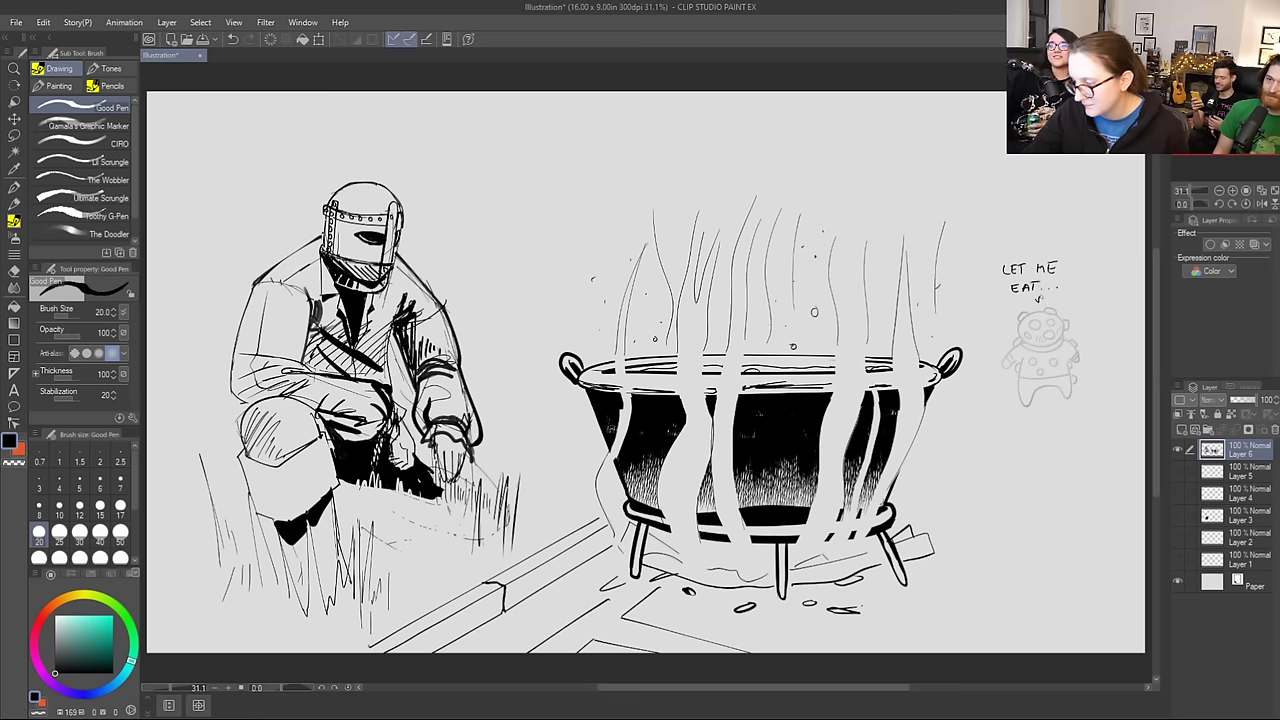
mouse_move(1045, 298)
left_mouse_down()
mouse_move(1072, 278)
mouse_move(1016, 254)
mouse_move(993, 290)
mouse_move(1026, 300)
left_mouse_up()
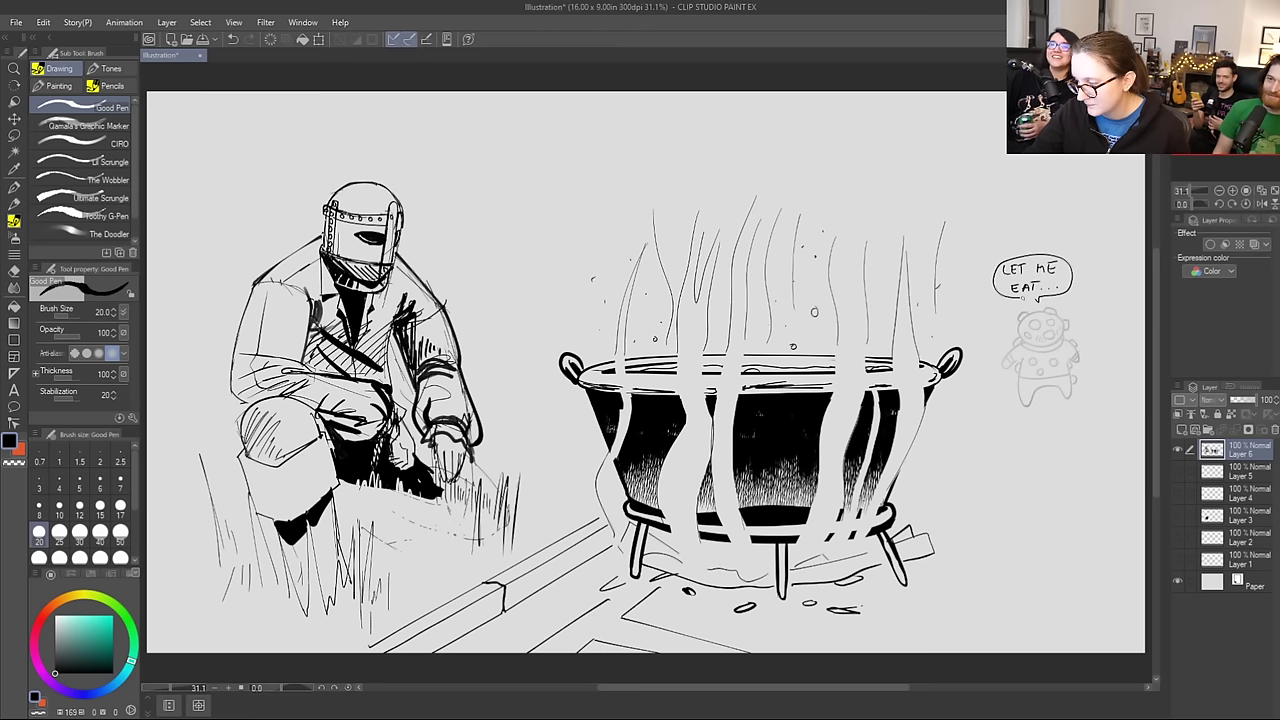
Step: Lasso the speech bubble and its lettering, fade them to pale grey with the Soft eraser at size 250, and clear the selection
key("m")
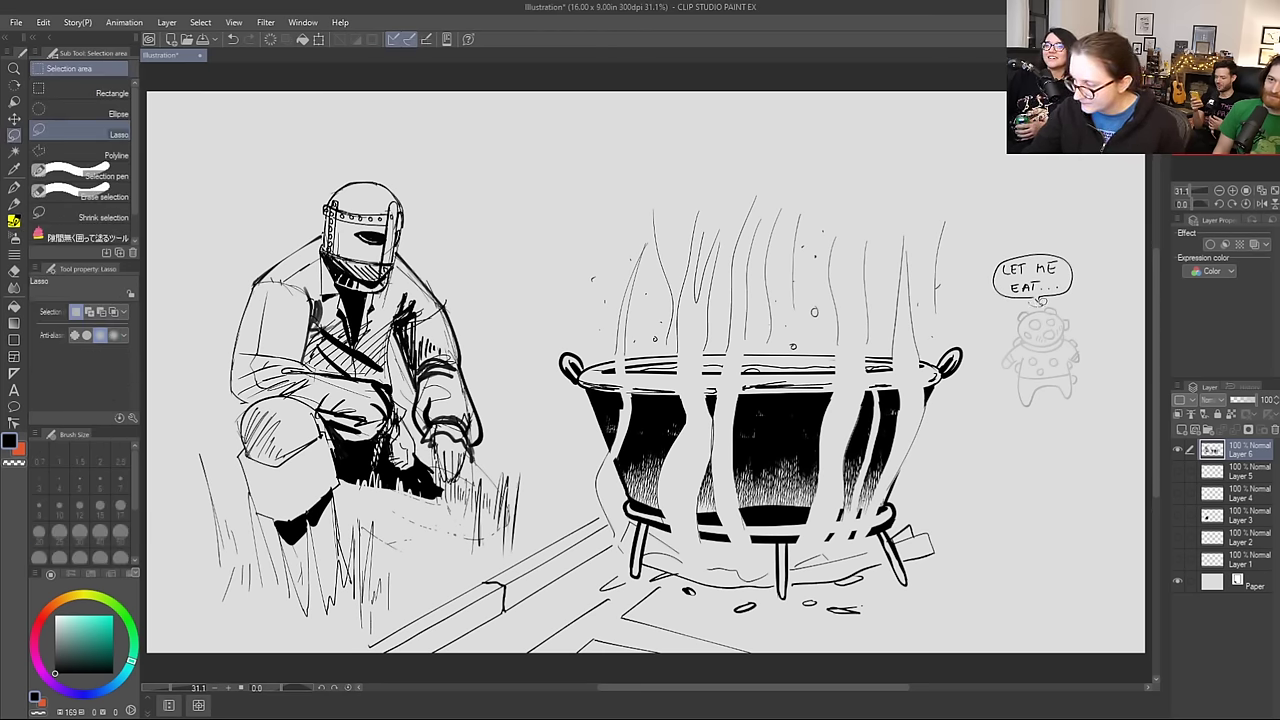
mouse_move(1056, 296)
left_mouse_down()
mouse_move(1055, 240)
mouse_move(991, 260)
mouse_move(1045, 302)
left_mouse_up()
key("w")
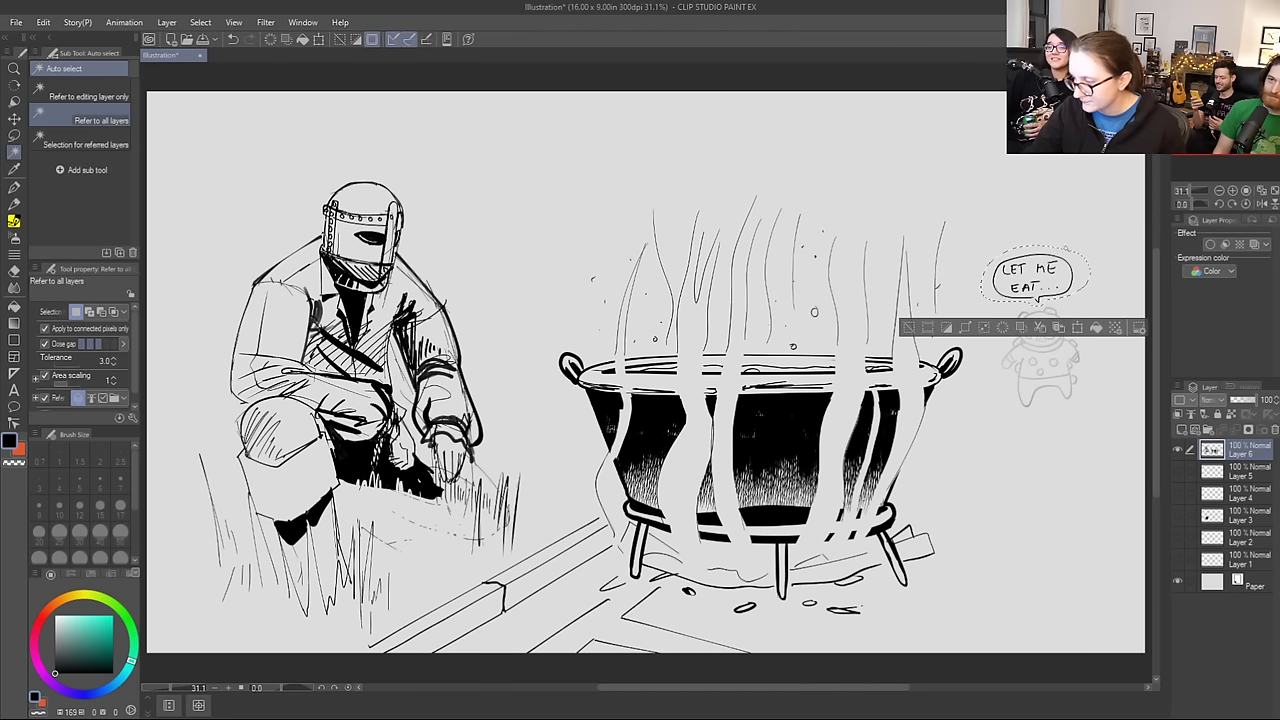
key("e")
mouse_move(1052, 258)
left_mouse_down()
mouse_move(1004, 282)
mouse_move(1004, 322)
mouse_move(992, 265)
mouse_move(1031, 250)
mouse_move(918, 278)
left_mouse_up()
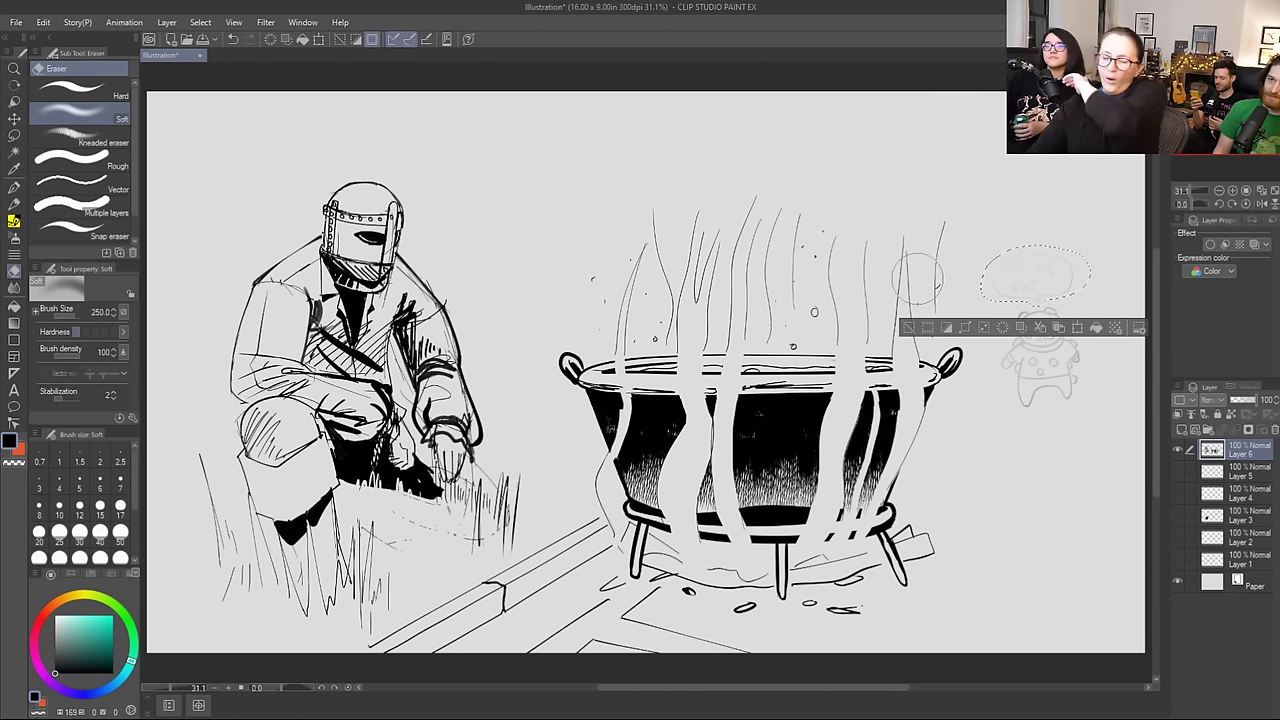
key("ctrl+z")
key("ctrl+z")
key("ctrl+z")
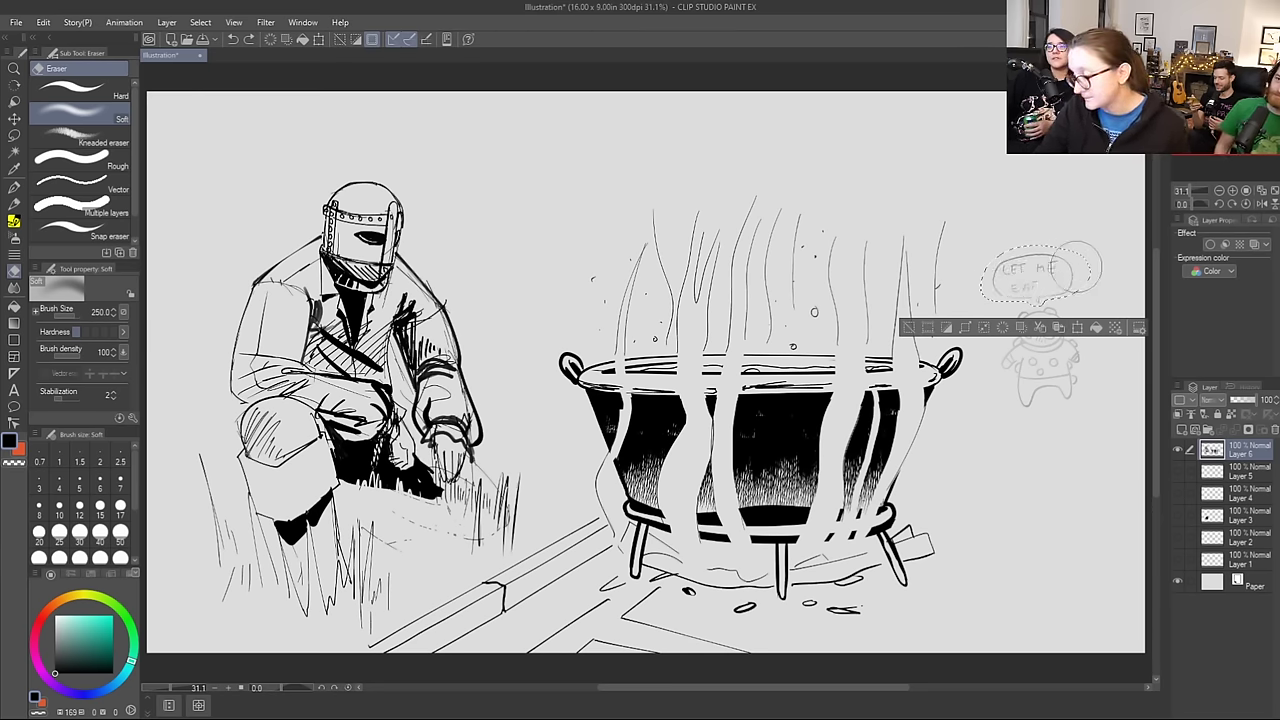
key("ctrl+d")
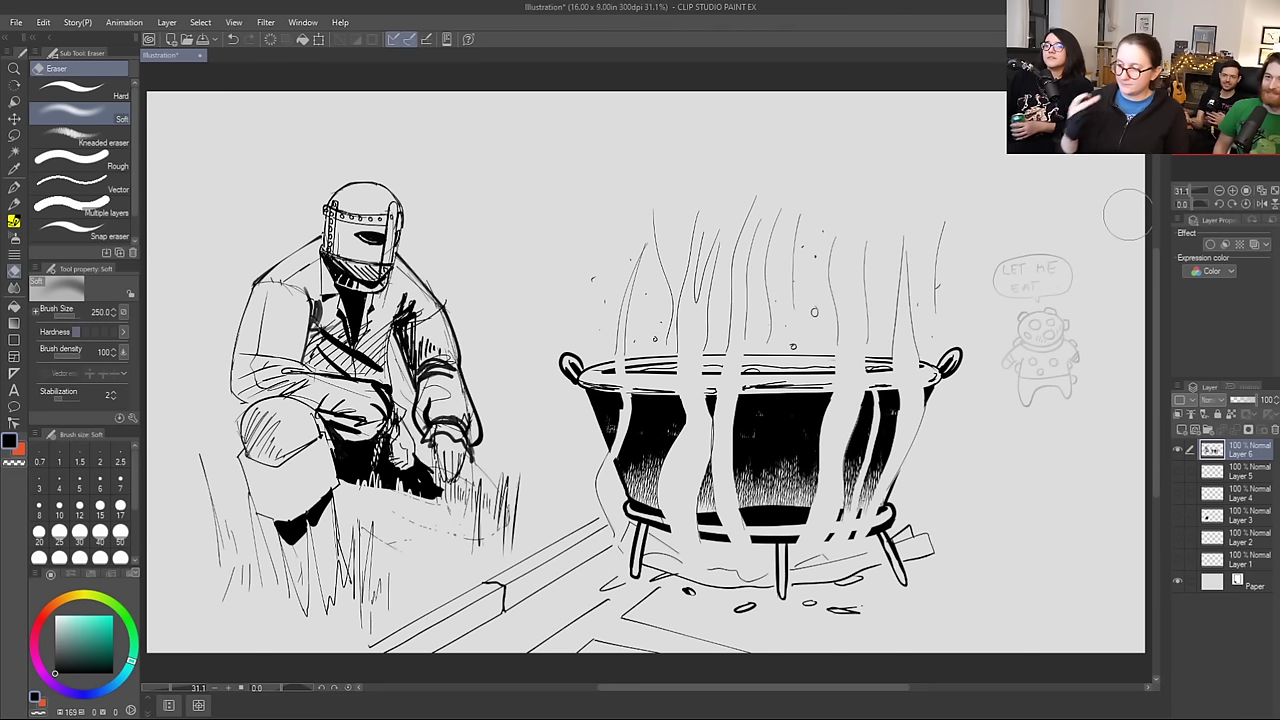
Step: With the Good Pen at size 20, draw parallel horizontal ground lines beneath the small figure, from the tub's side towards the canvas edge
key("b")
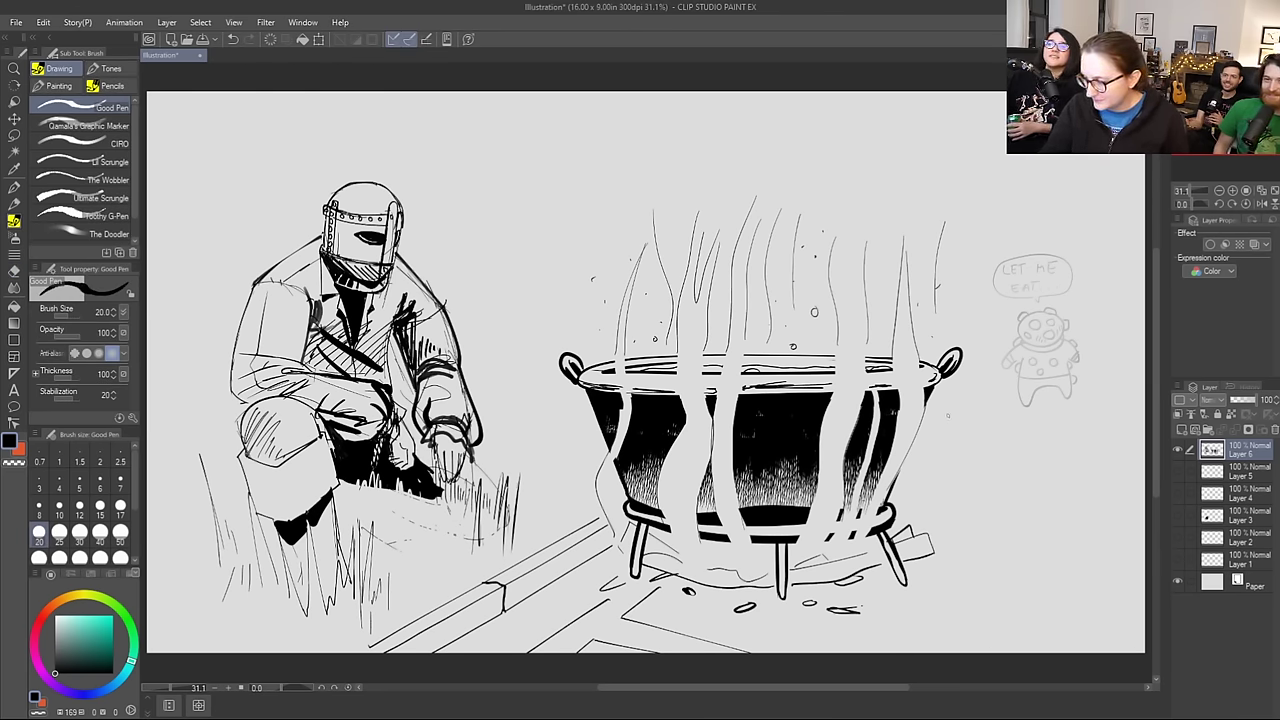
left_click_drag(940, 416, 1092, 414)
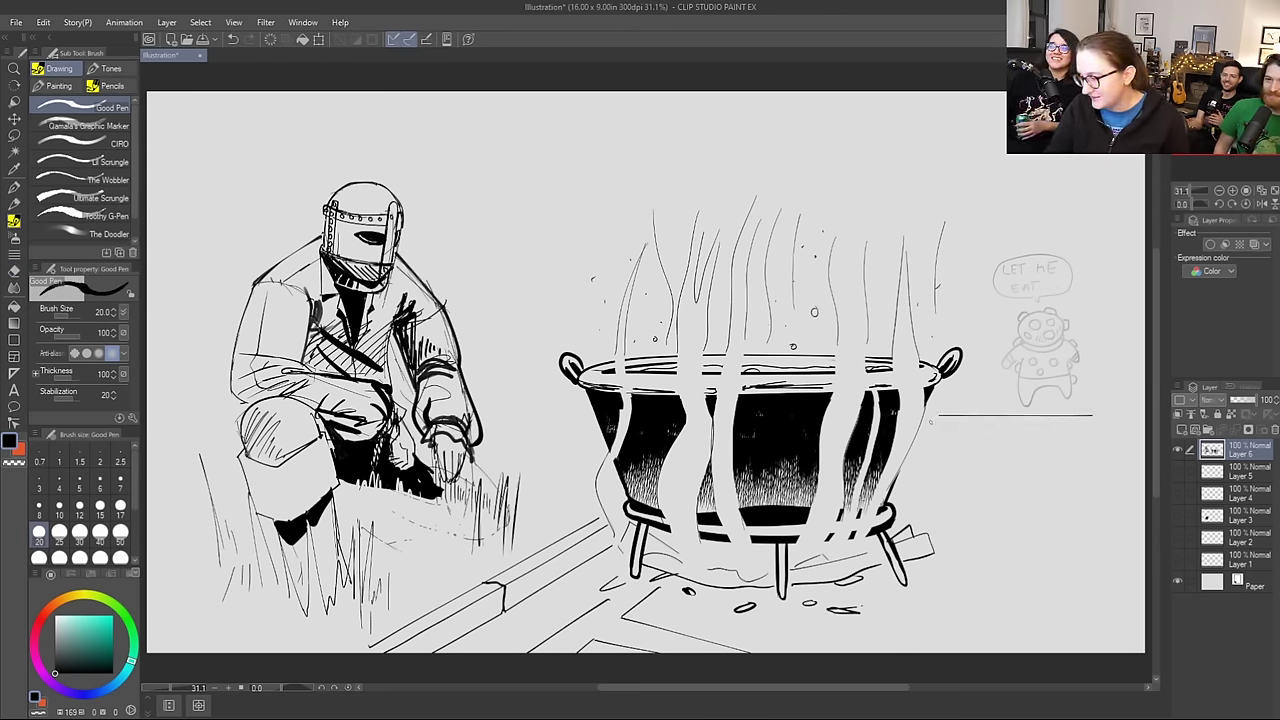
left_click_drag(931, 420, 1104, 417)
key("ctrl+z")
left_click_drag(926, 419, 1118, 417)
left_click_drag(924, 427, 1132, 427)
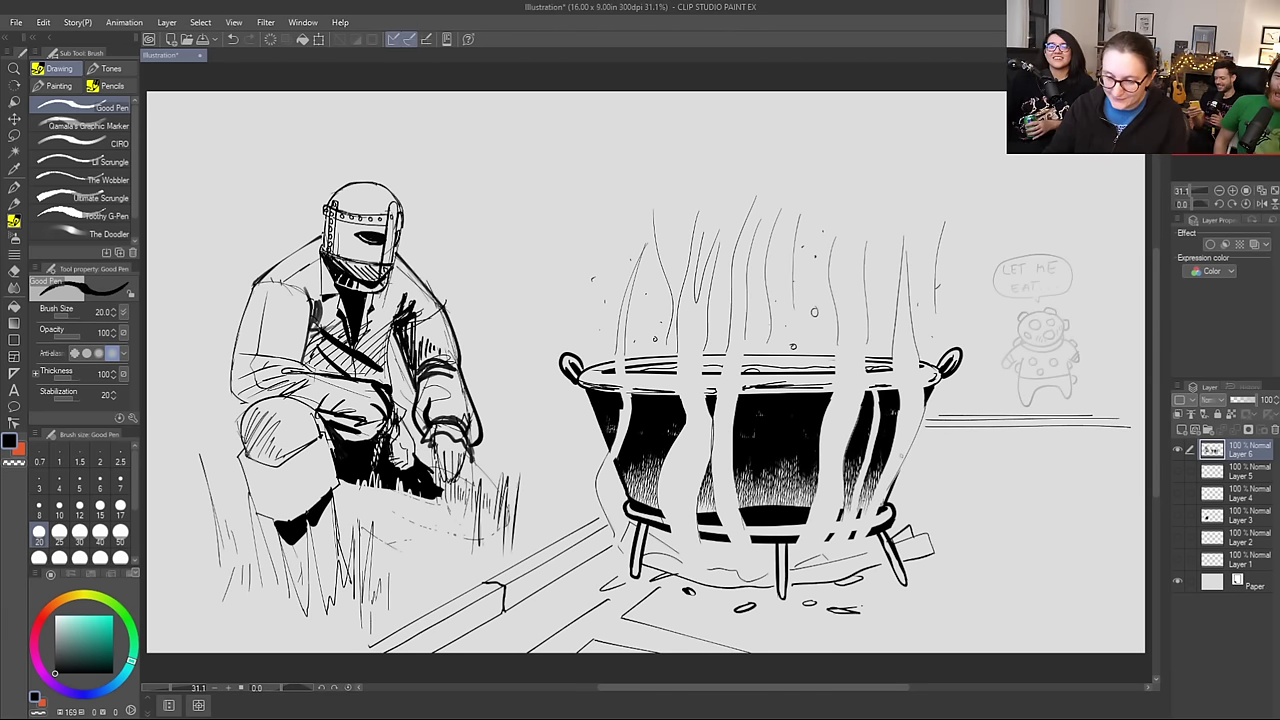
Step: Draw taller grass blades on both sides of the crouching figure and small sprouting plants beside the stone curb
left_click_drag(218, 444, 224, 498)
left_click_drag(217, 406, 233, 490)
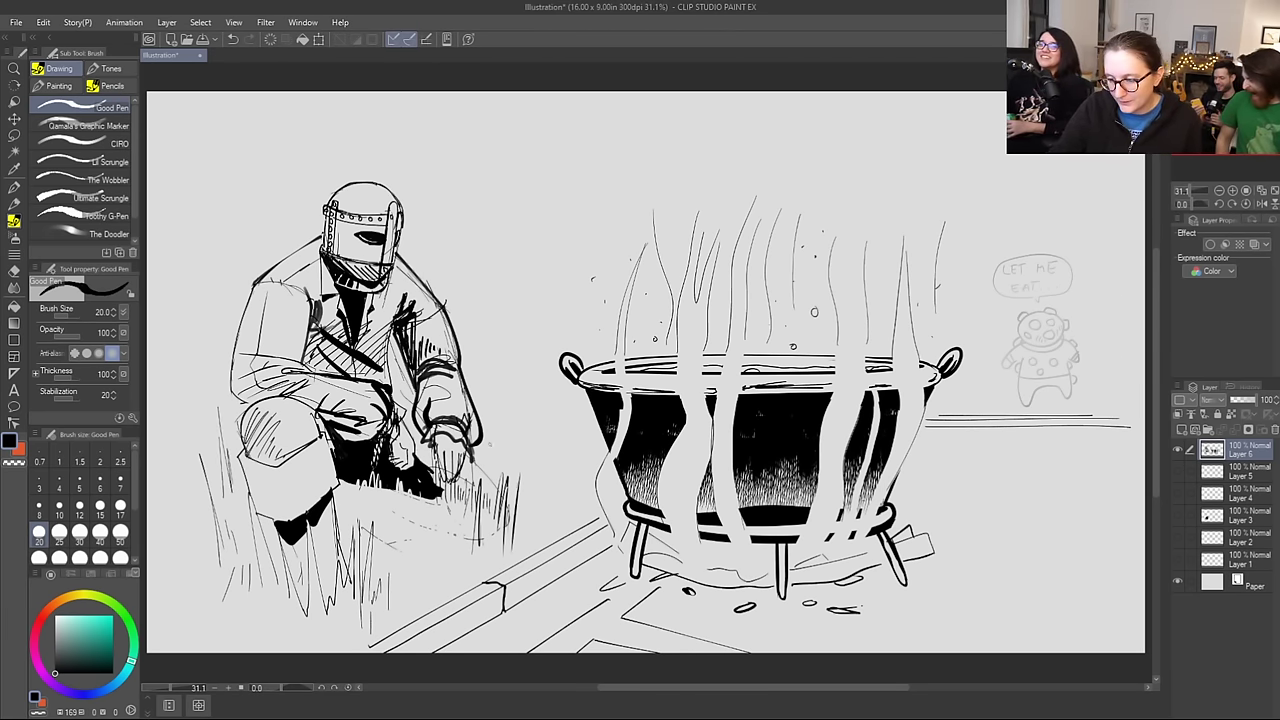
left_click_drag(505, 448, 495, 358)
mouse_move(514, 464)
left_mouse_down()
mouse_move(505, 372)
mouse_move(521, 416)
left_mouse_up()
left_click_drag(535, 510, 540, 404)
left_click_drag(545, 462, 543, 440)
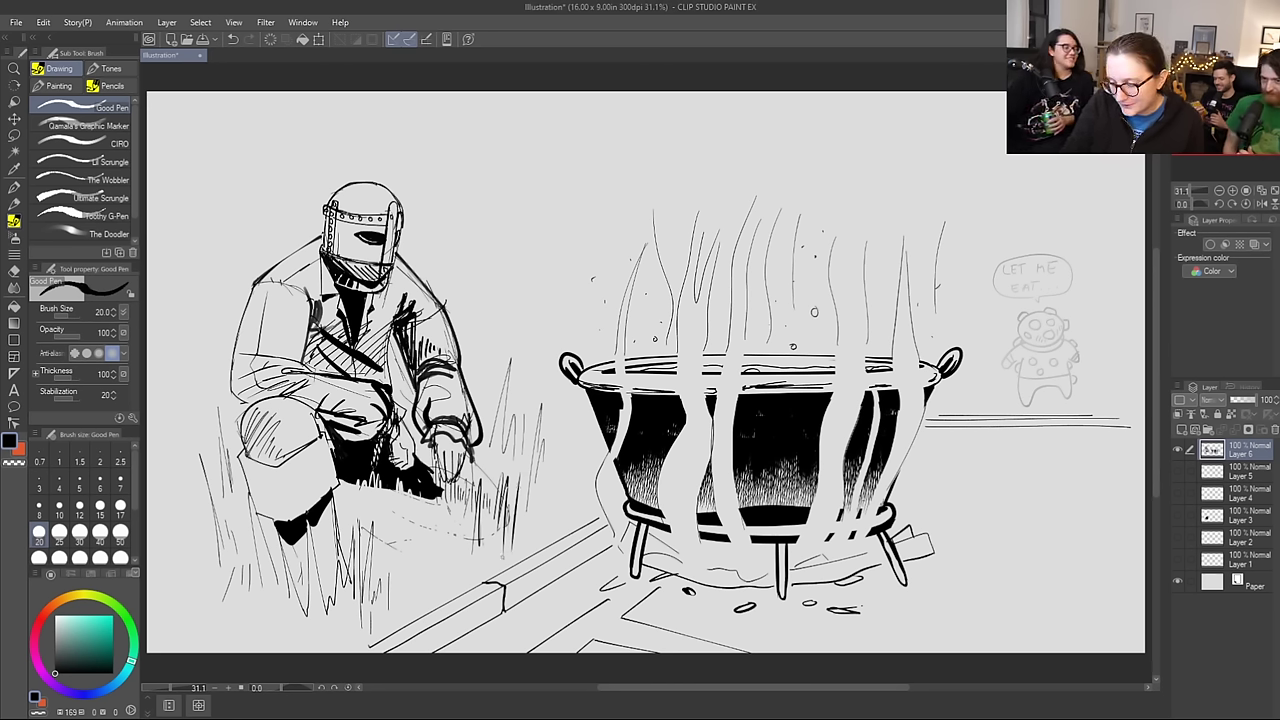
mouse_move(522, 560)
left_mouse_down()
mouse_move(530, 532)
mouse_move(530, 544)
left_mouse_up()
left_click_drag(528, 554, 538, 533)
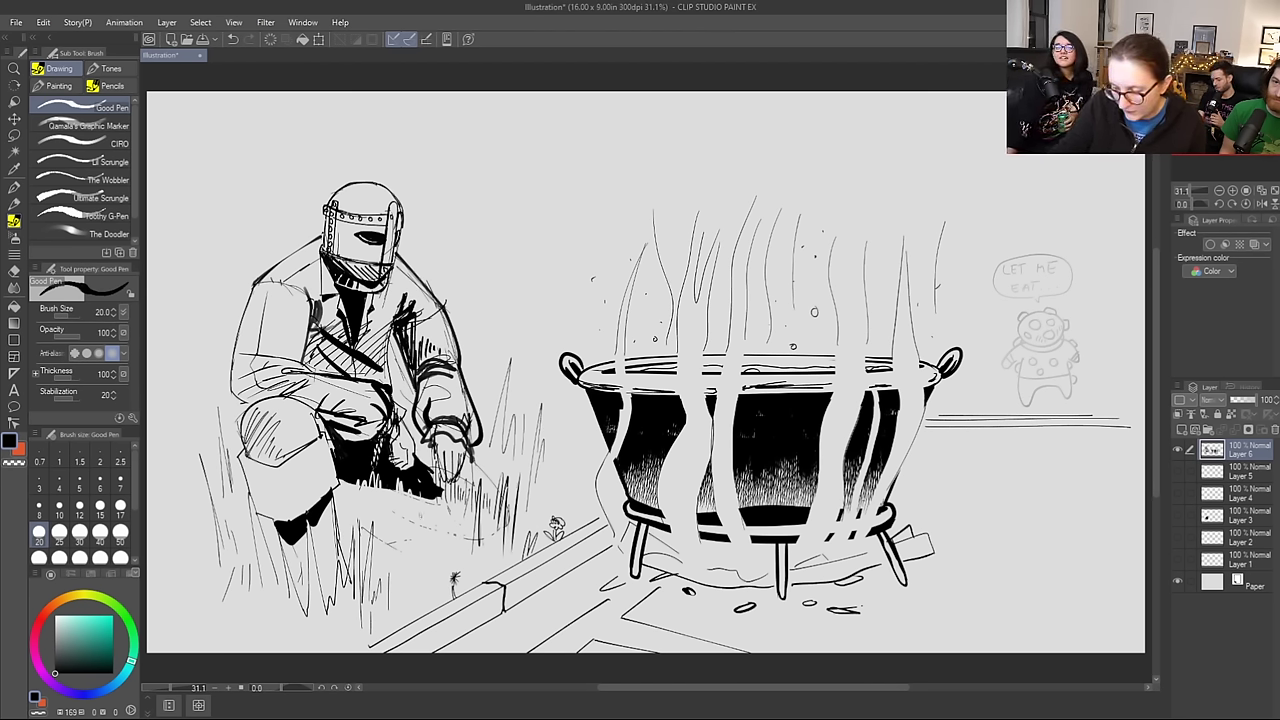
Step: Fill the ground in front of the crouching figure with more vertical grass strokes, extending a few blades towards the tub
left_click_drag(415, 493, 422, 573)
mouse_move(402, 485)
left_mouse_down()
mouse_move(410, 553)
mouse_move(388, 521)
left_mouse_up()
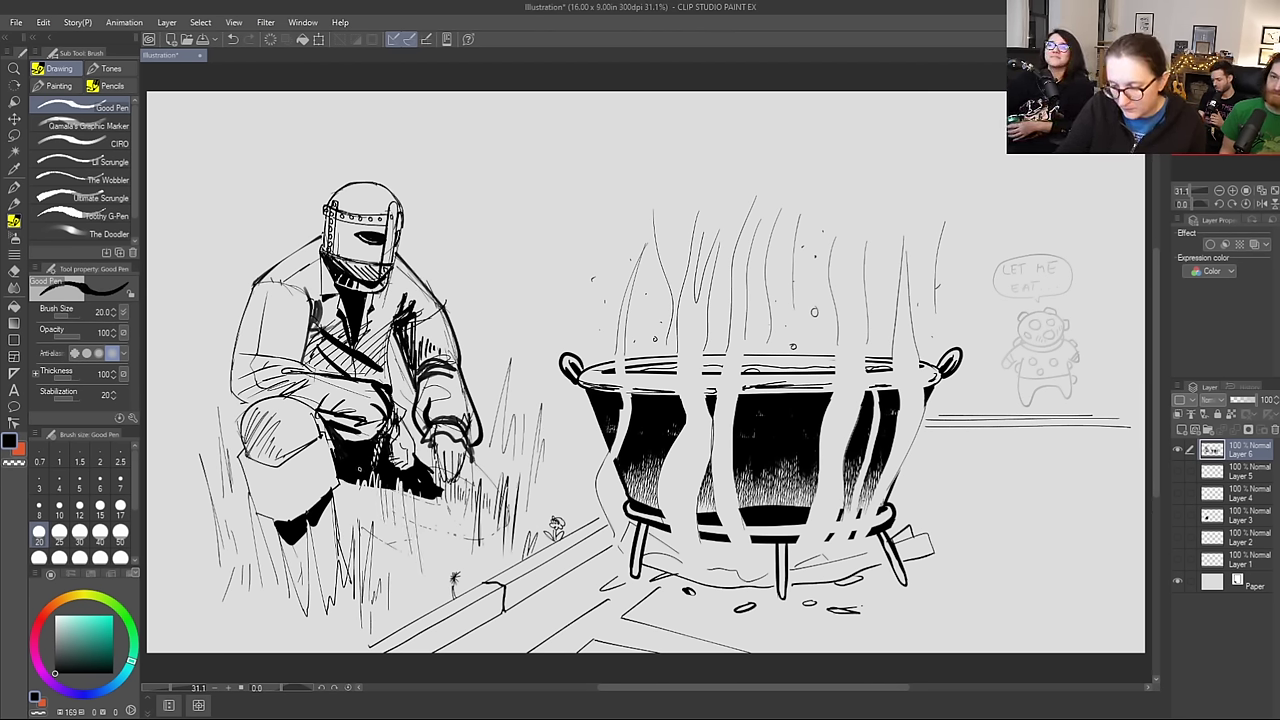
mouse_move(354, 479)
left_mouse_down()
mouse_move(359, 541)
mouse_move(347, 482)
left_mouse_up()
left_click_drag(346, 532, 341, 490)
left_click_drag(422, 499, 430, 547)
left_click_drag(430, 501, 434, 557)
left_click_drag(436, 497, 442, 559)
left_click_drag(448, 499, 452, 555)
mouse_move(460, 501)
left_mouse_down()
mouse_move(463, 543)
mouse_move(431, 598)
left_mouse_up()
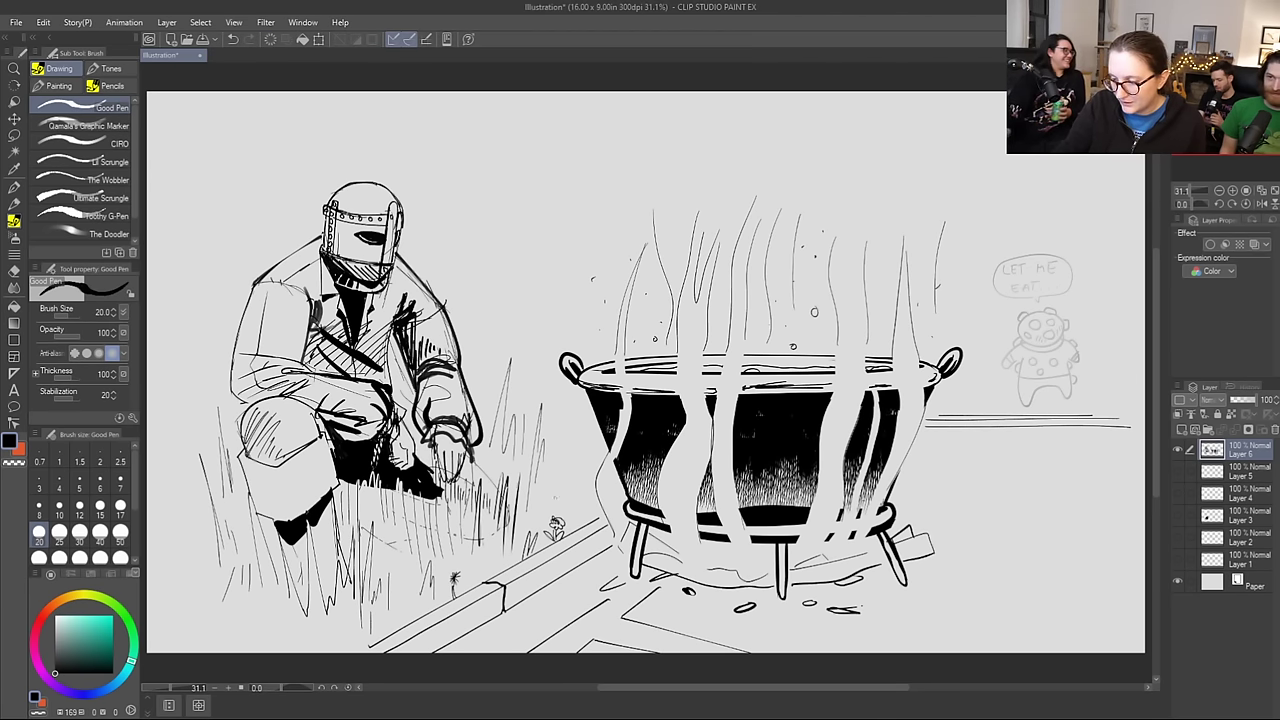
left_click_drag(556, 506, 564, 434)
left_click_drag(568, 492, 574, 450)
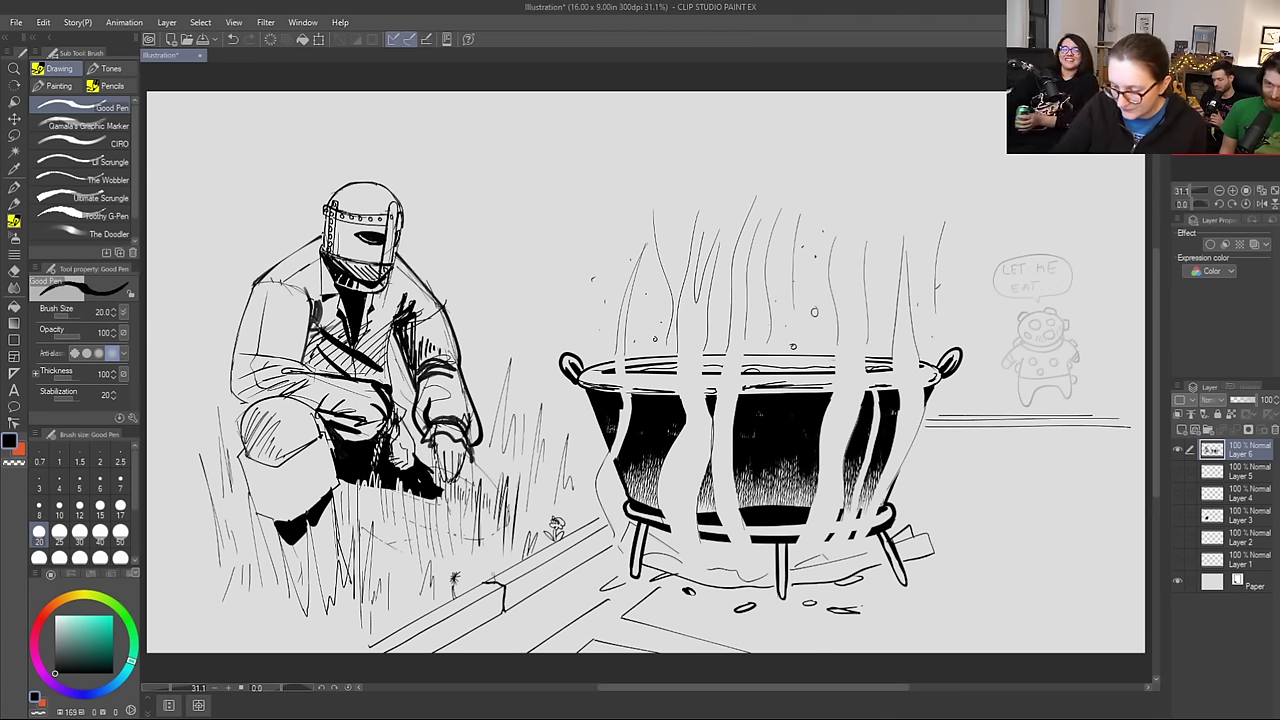
Step: Rework the joint in the stone curb and add short slanted hatch marks along the curb with the Good Pen
key("e")
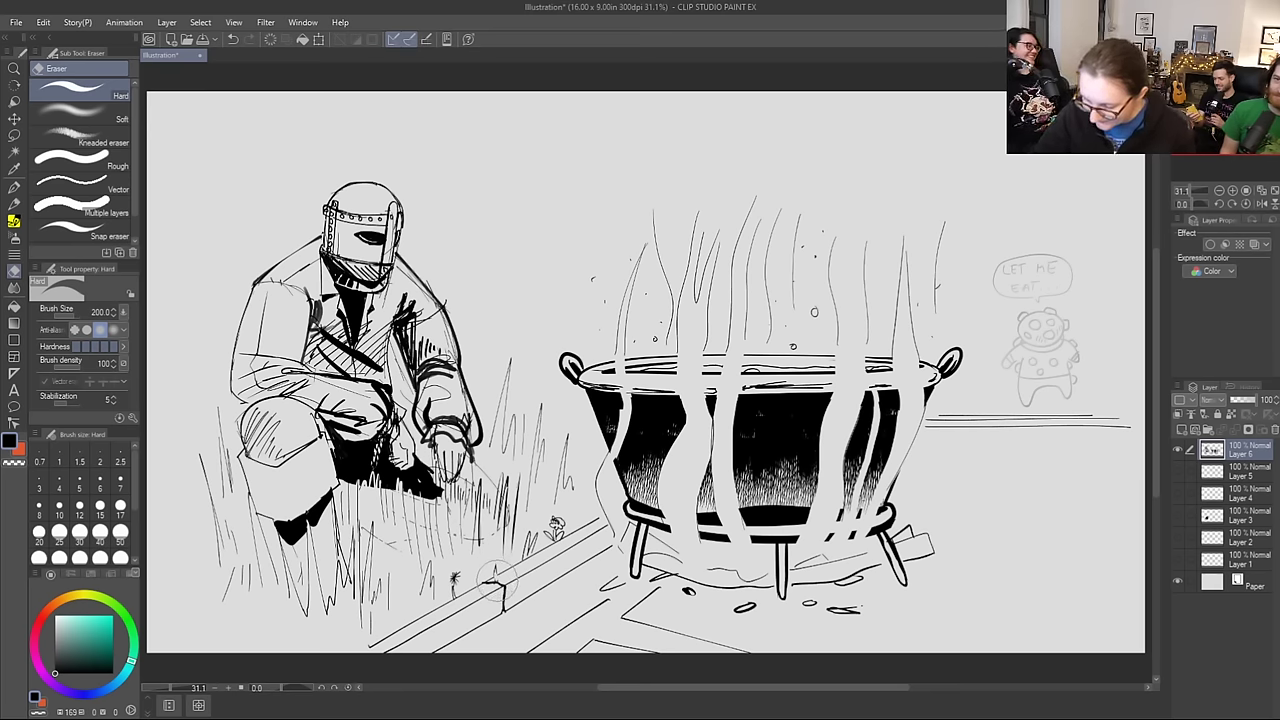
key("b")
mouse_move(497, 583)
left_mouse_down()
mouse_move(497, 572)
mouse_move(514, 610)
left_mouse_up()
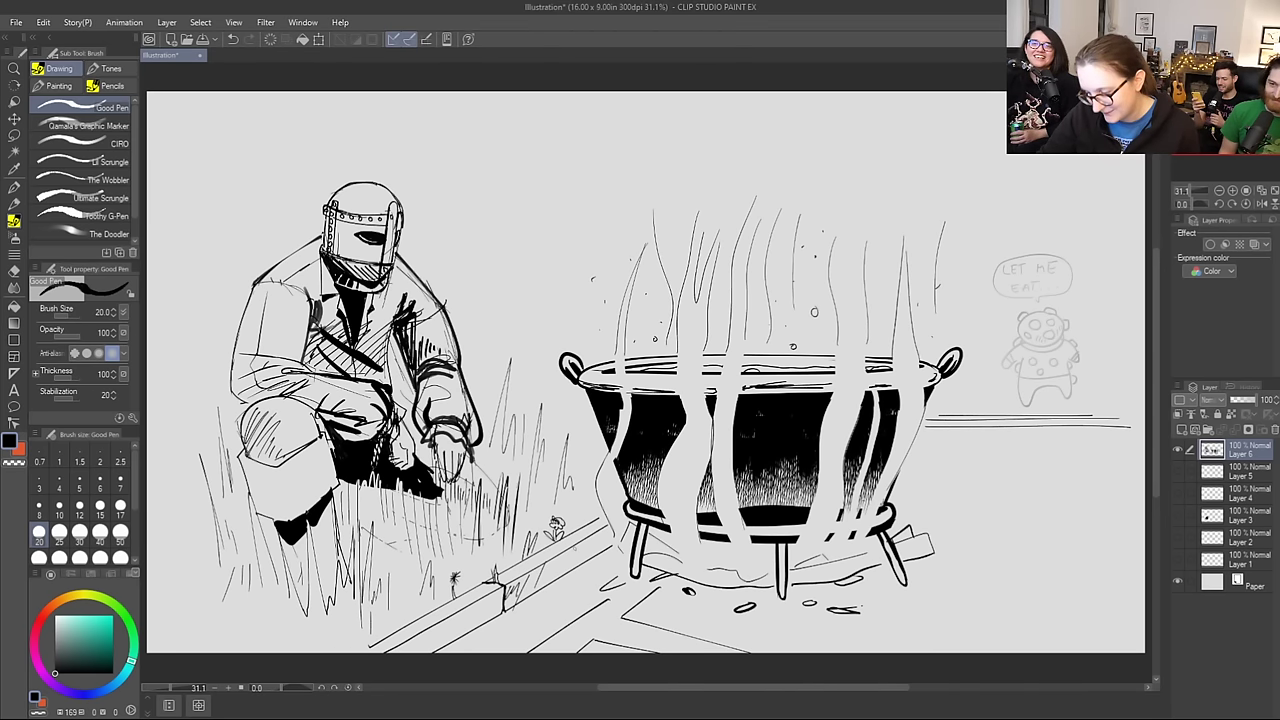
left_click_drag(591, 533, 589, 549)
left_click_drag(603, 527, 596, 547)
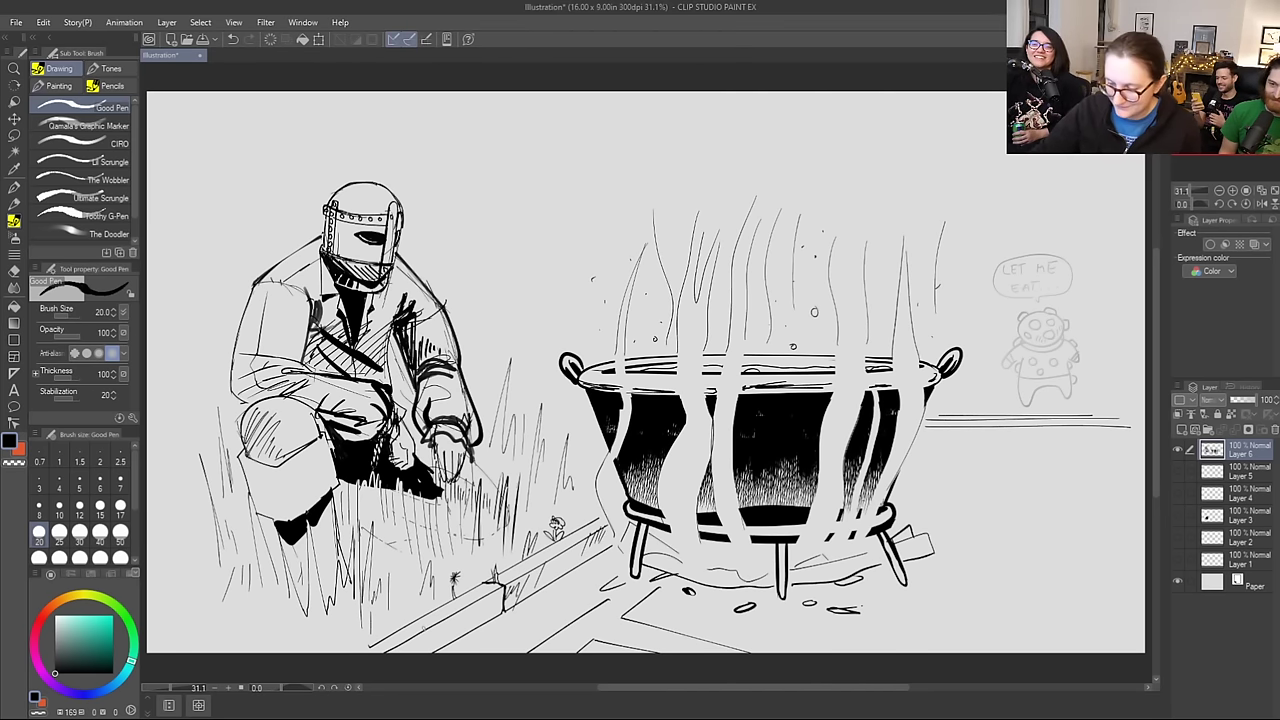
left_click_drag(424, 626, 420, 642)
left_click_drag(438, 622, 430, 640)
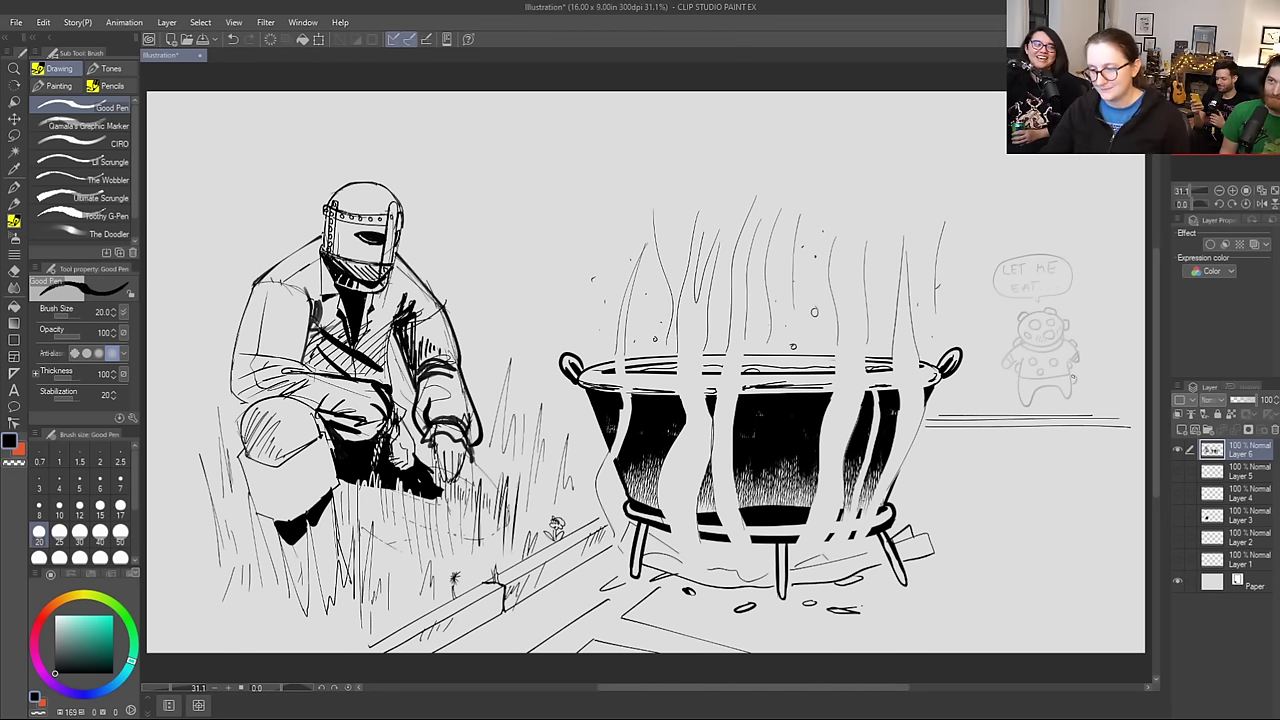
Step: Draw a ladle leaning against the tub's handle nearest the figure, with an oval bowl and a long shaft reaching down to the curb
left_click_drag(587, 338, 584, 221)
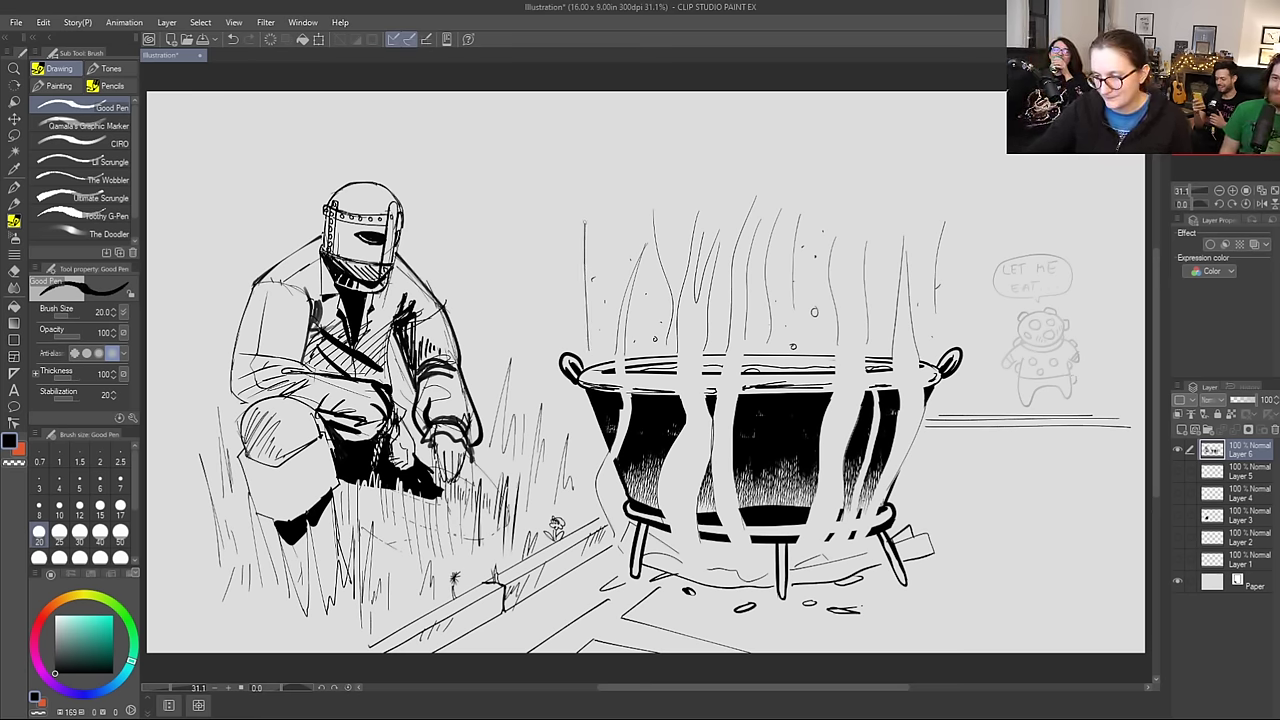
key("ctrl+z")
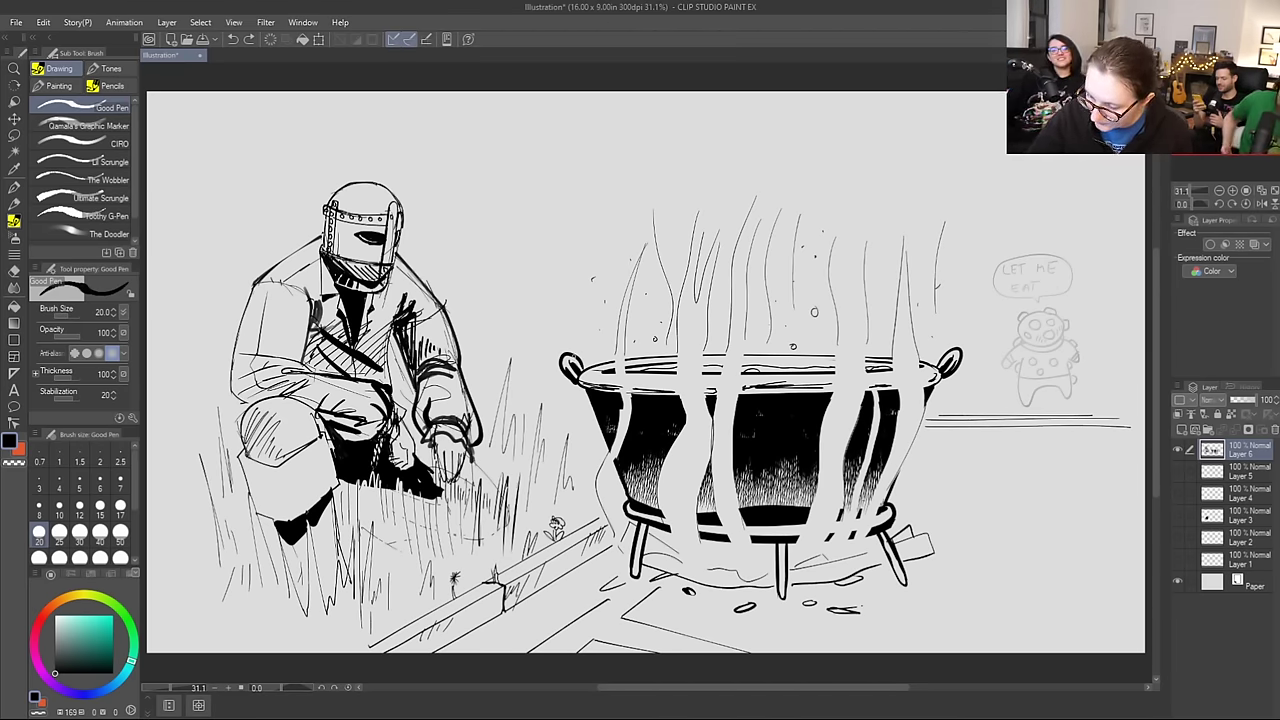
left_click_drag(582, 340, 556, 382)
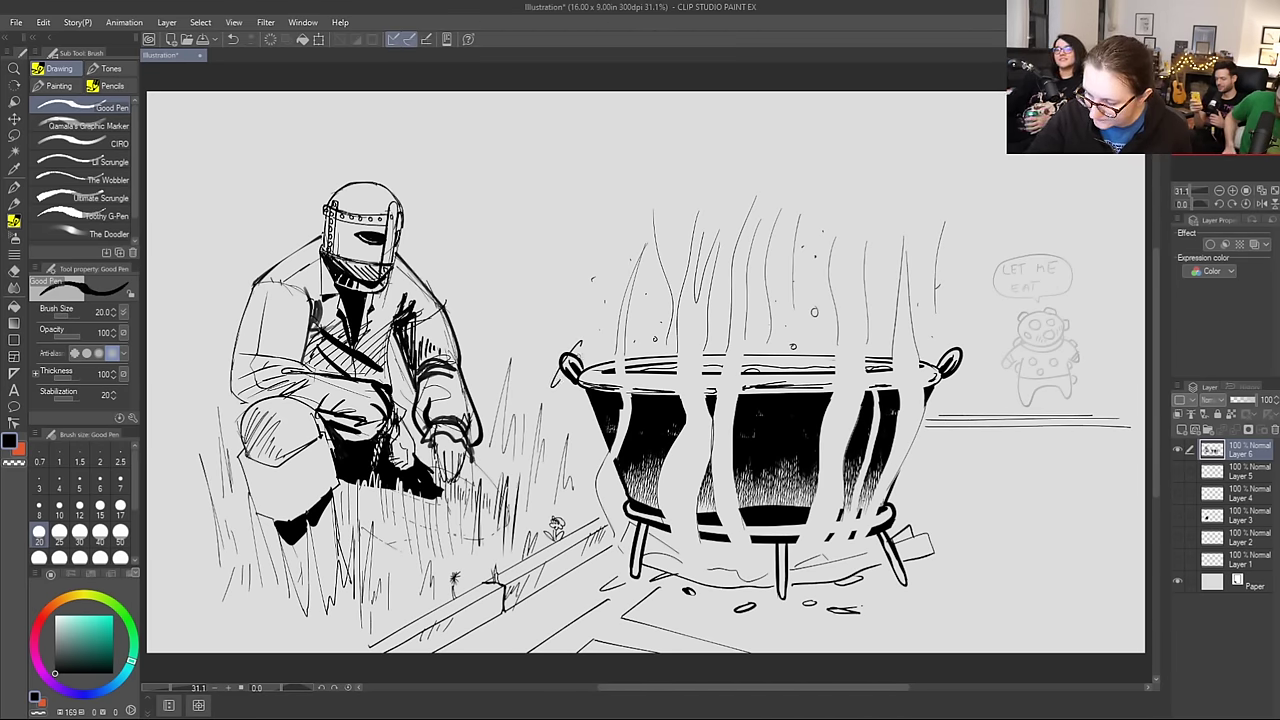
mouse_move(589, 331)
left_mouse_down()
mouse_move(578, 355)
mouse_move(552, 362)
mouse_move(456, 586)
left_mouse_up()
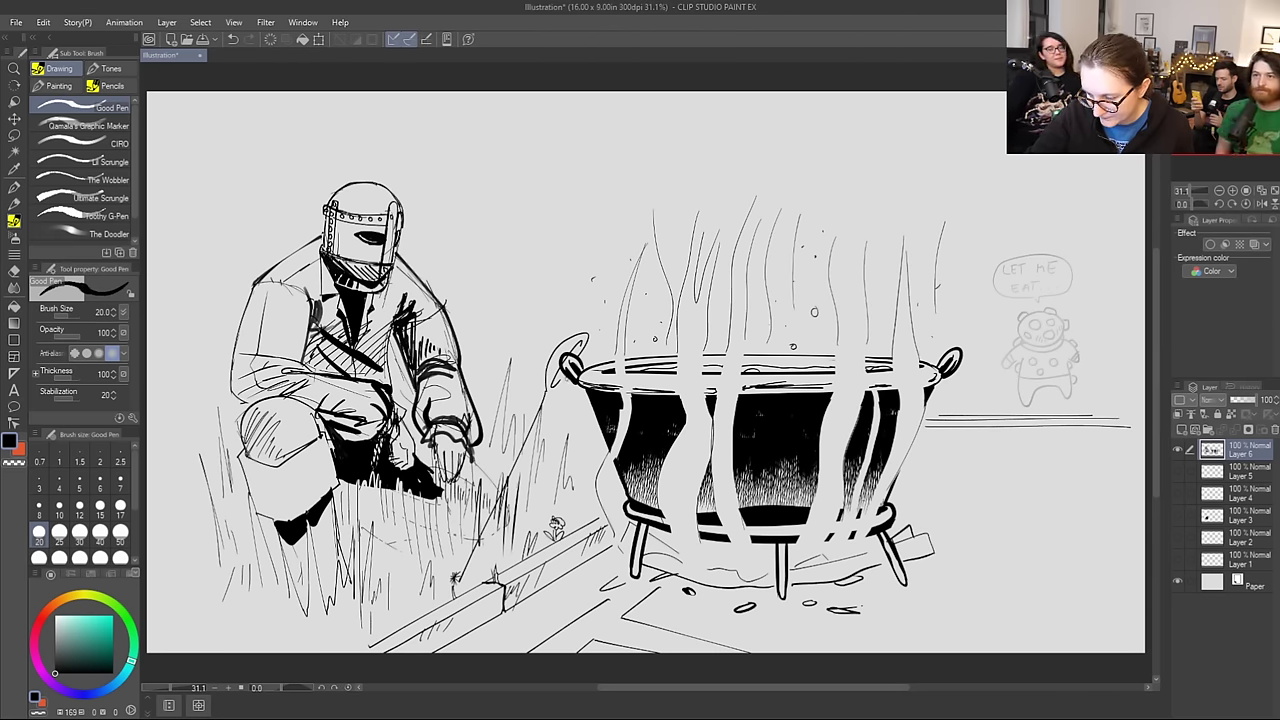
left_click_drag(568, 377, 457, 595)
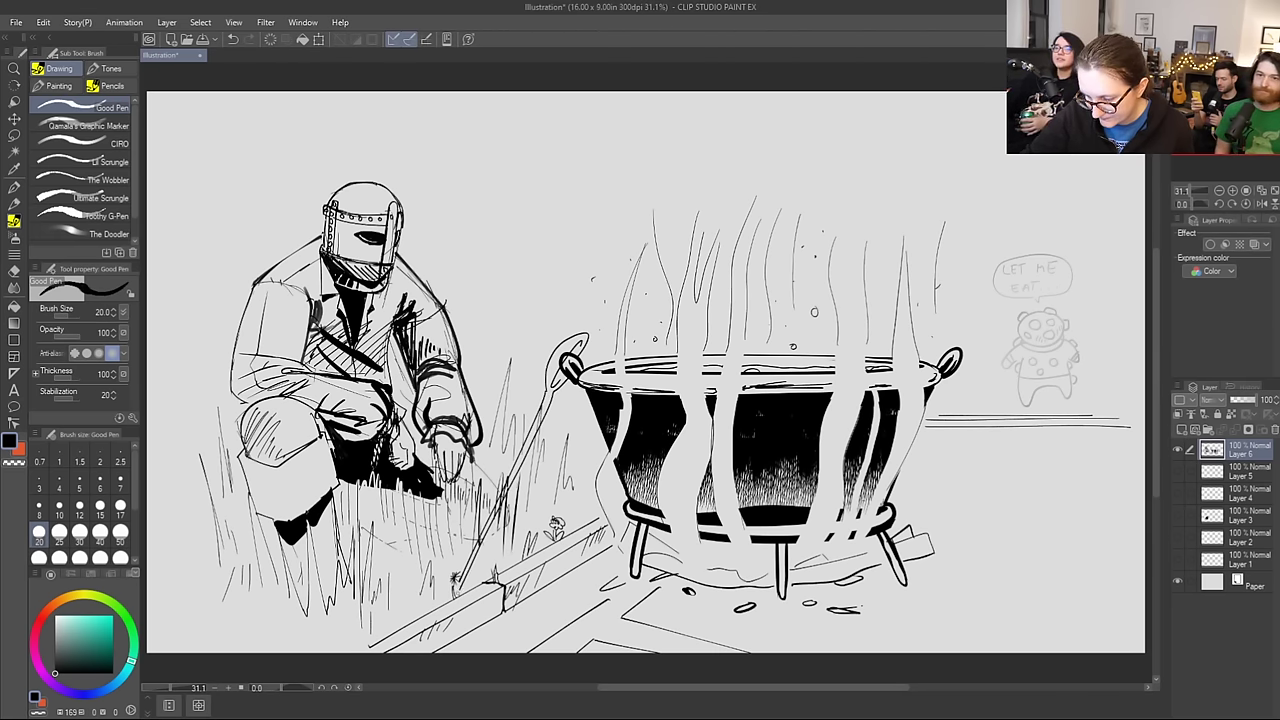
Step: Thin the ladle's shaft with the Hard eraser at size 40 and redraw its edge with the Good Pen
key("e")
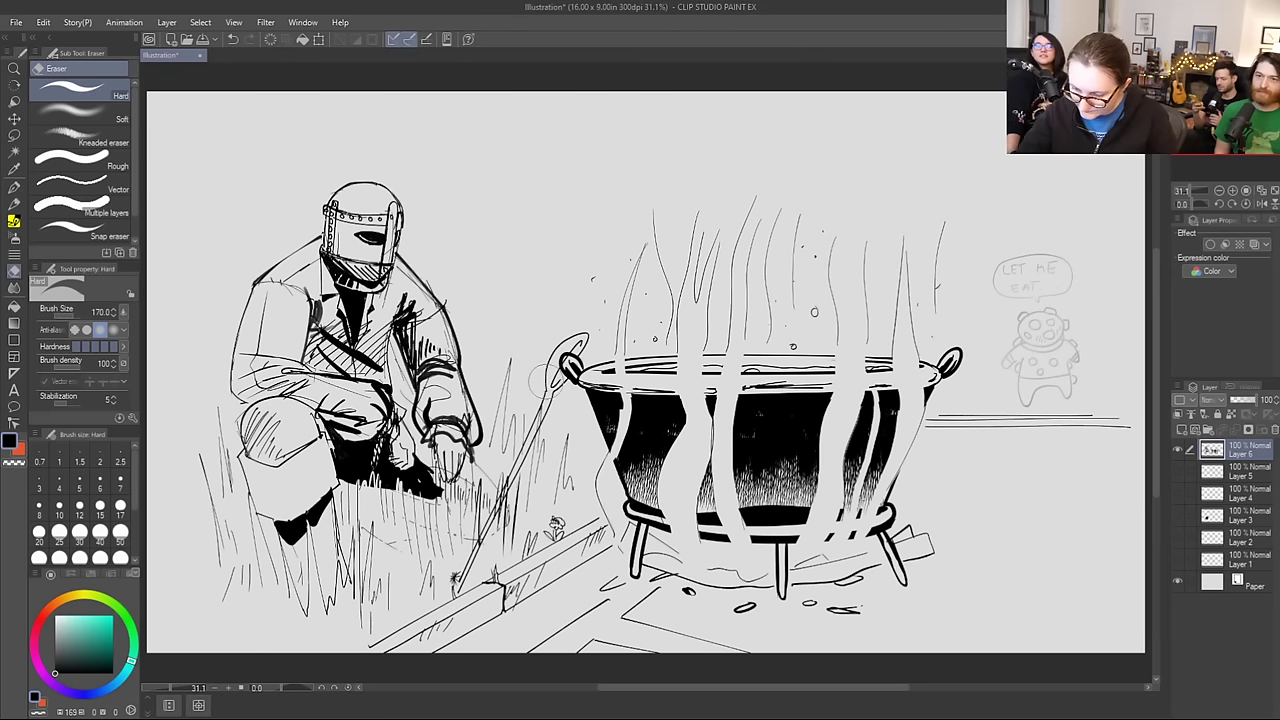
key("bracketleft")
key("bracketleft")
left_click_drag(548, 403, 463, 586)
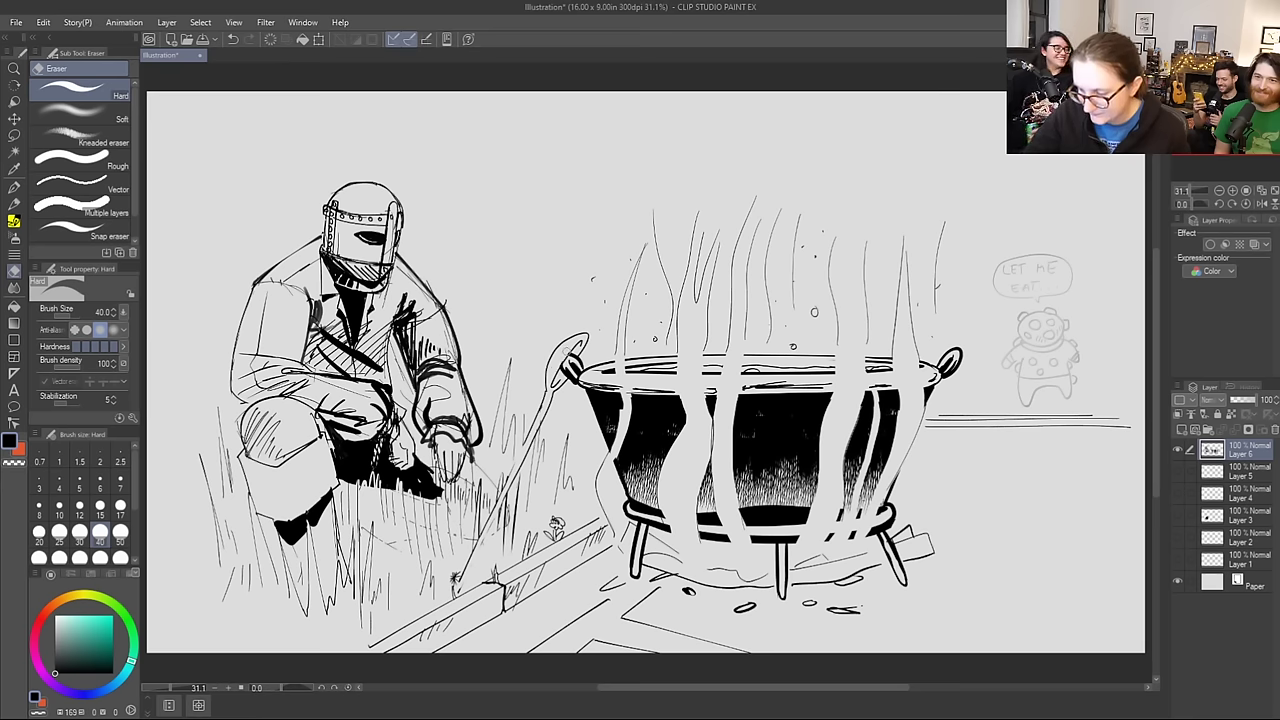
key("b")
left_click_drag(528, 436, 463, 576)
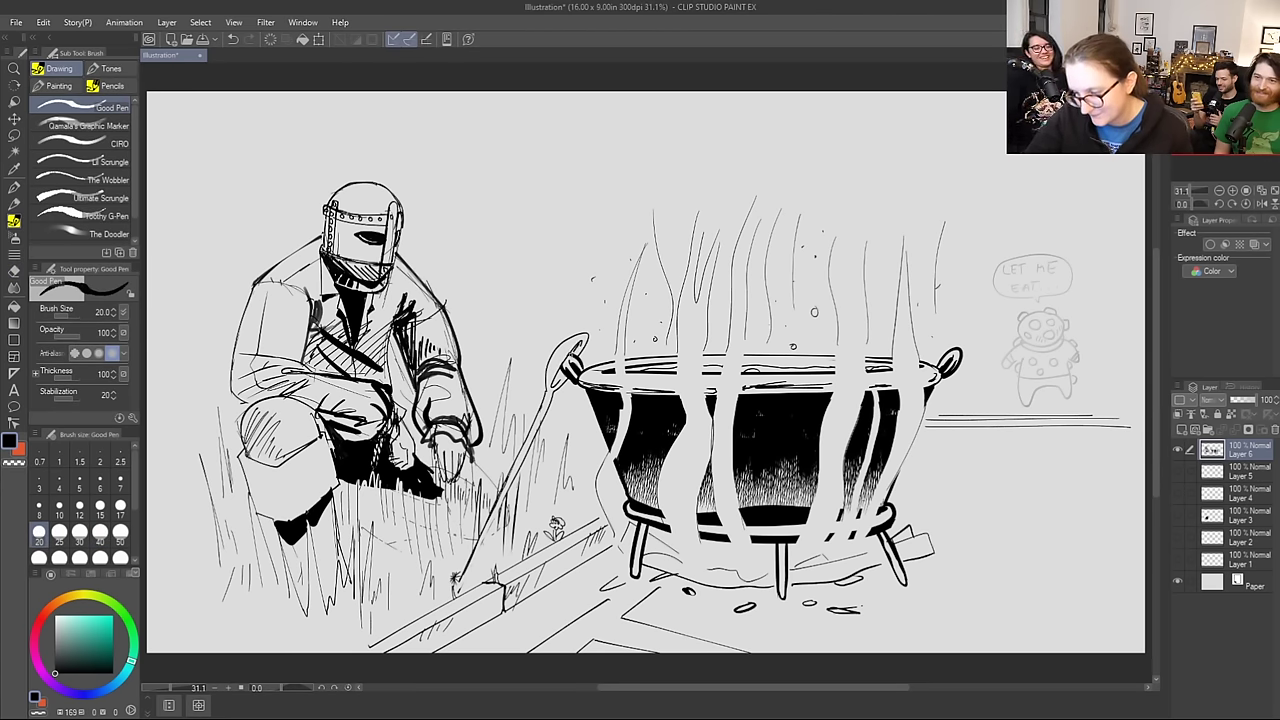
Step: Choose the Hatched Edge 6 tone brush, reduce it to size 40, and try hatching the ladle's bowl
key("p")
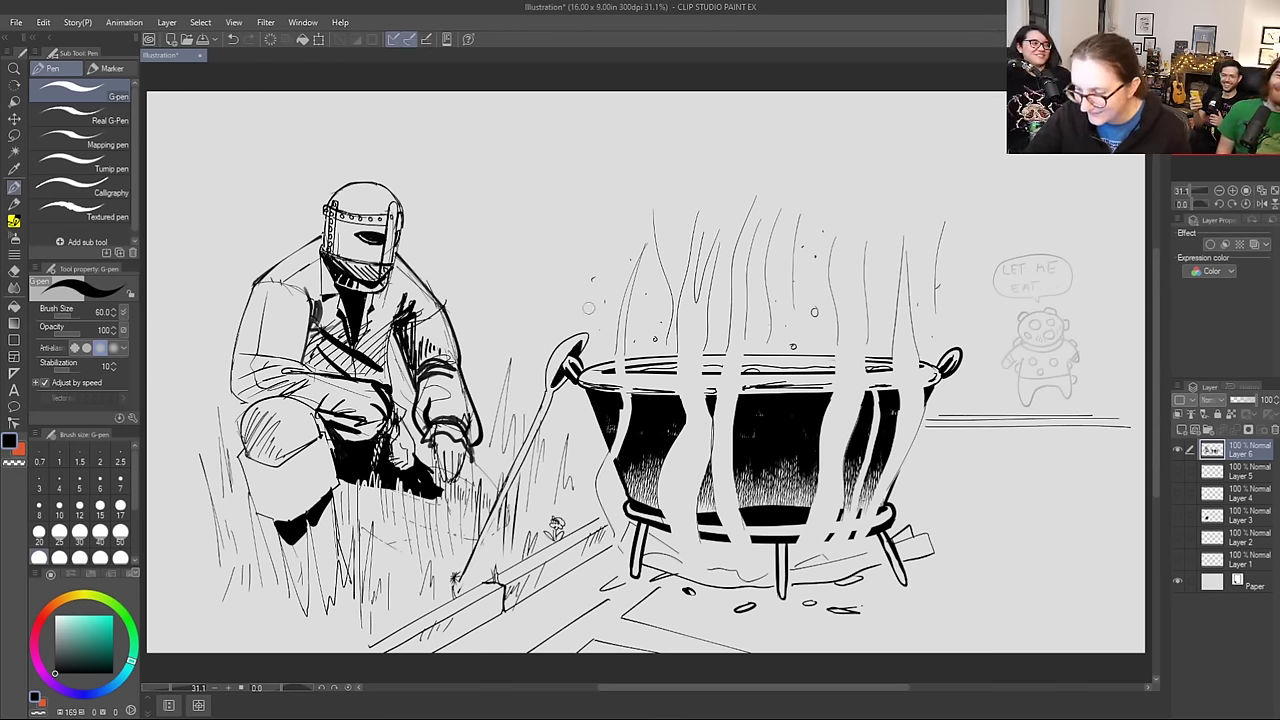
left_click(16, 204)
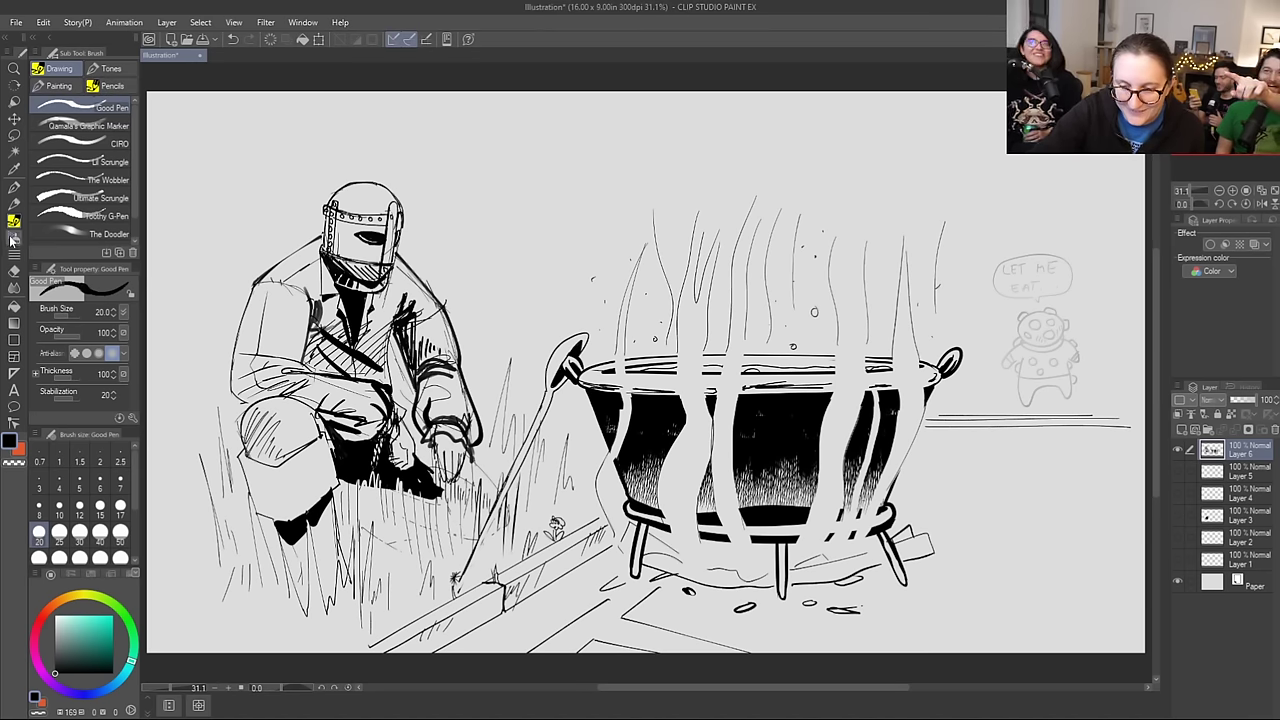
left_click(109, 68)
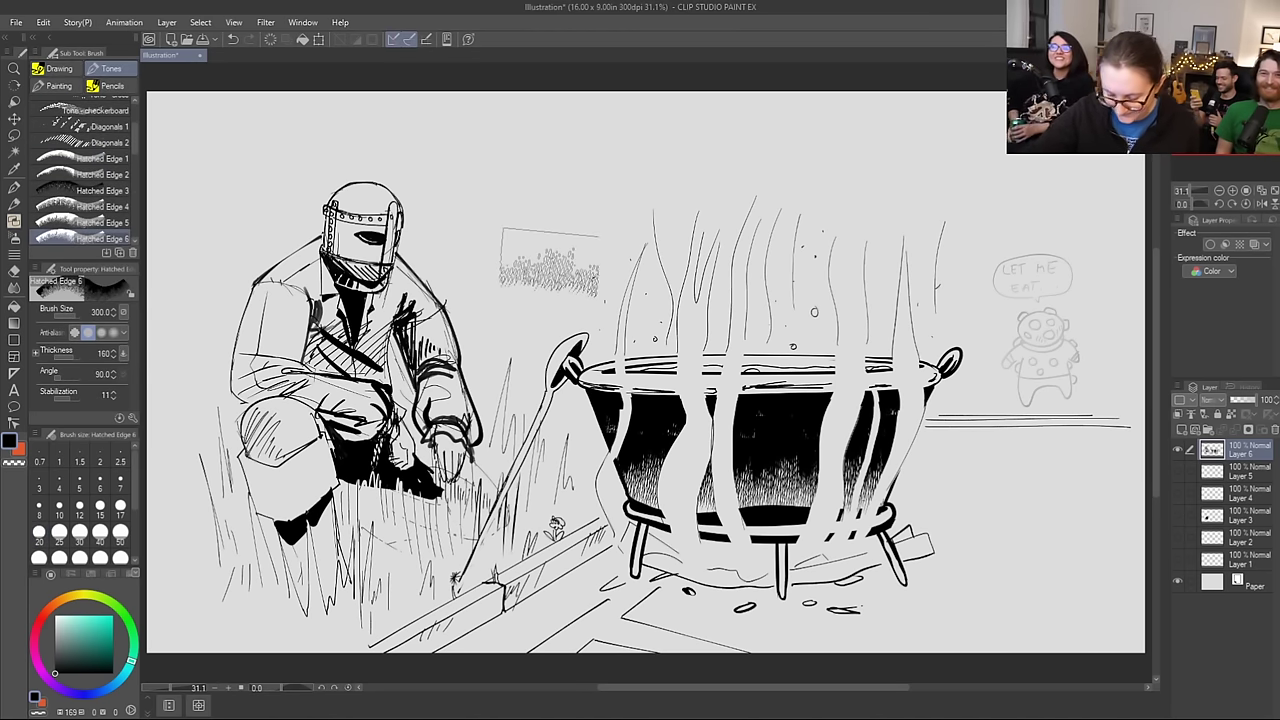
key("bracketleft")
key("bracketleft")
key("bracketleft")
key("bracketleft")
key("bracketleft")
key("bracketleft")
key("bracketleft")
key("bracketleft")
key("bracketleft")
key("bracketleft")
left_click_drag(549, 382, 574, 339)
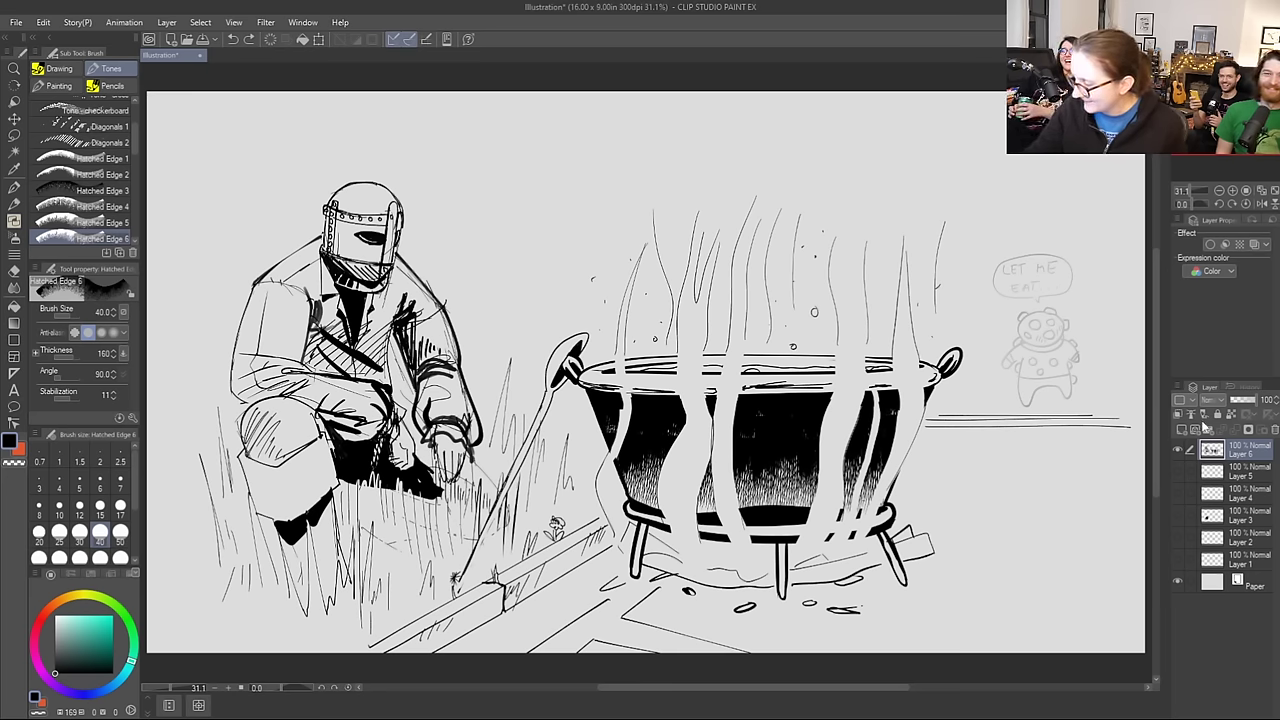
Step: Hatch the ladle's bowl on a new layer, erase the overspill with the Hard eraser, and merge it down at 100% opacity
left_click(1183, 432)
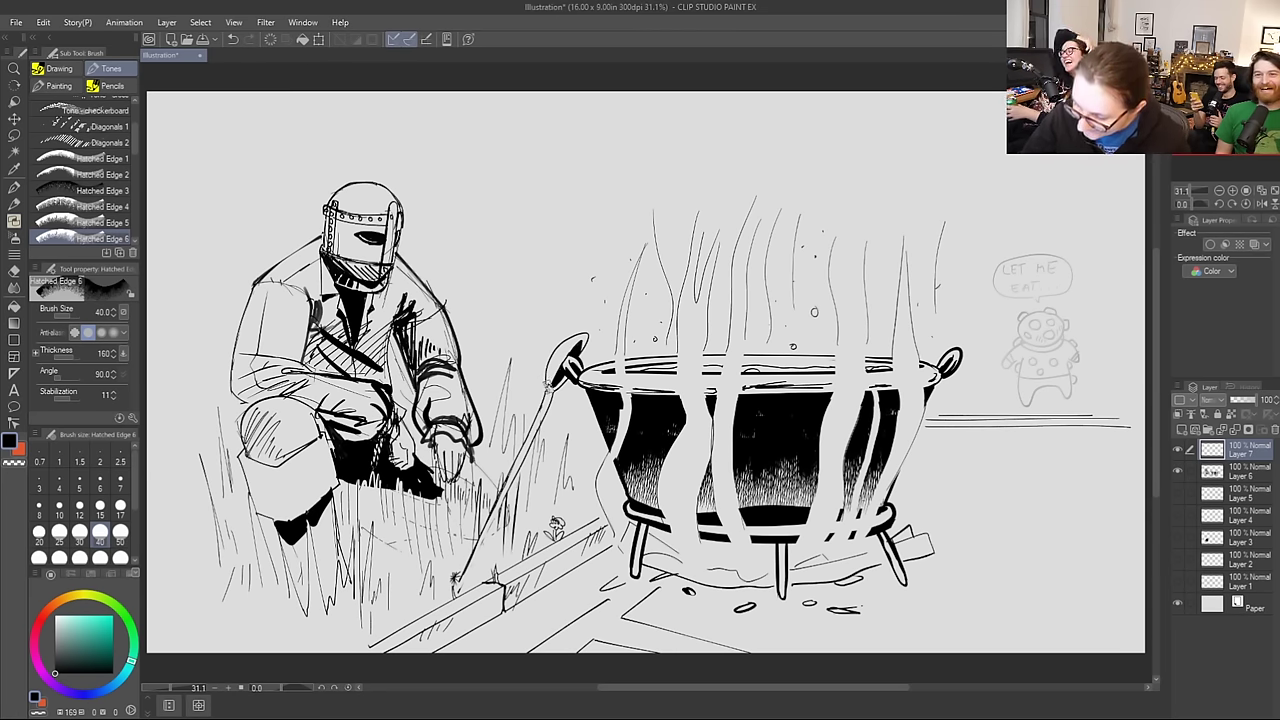
left_click_drag(556, 360, 598, 314)
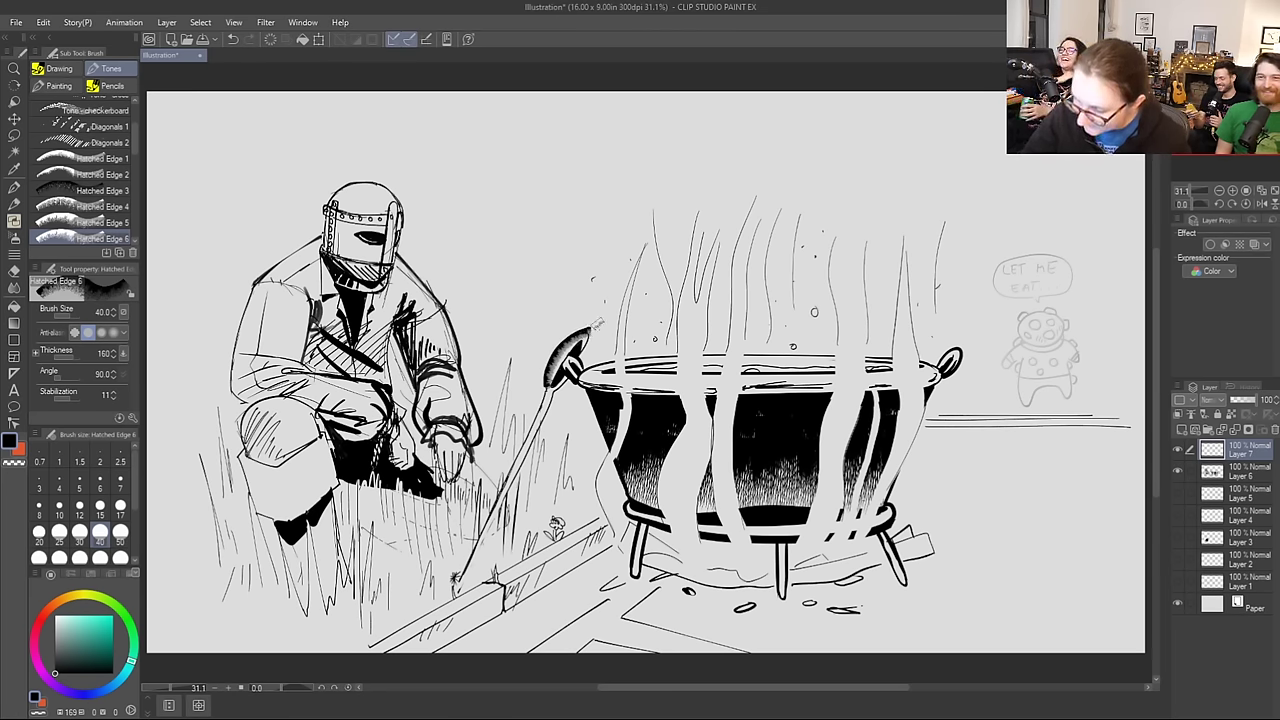
left_click_drag(1247, 404, 1238, 402)
key("e")
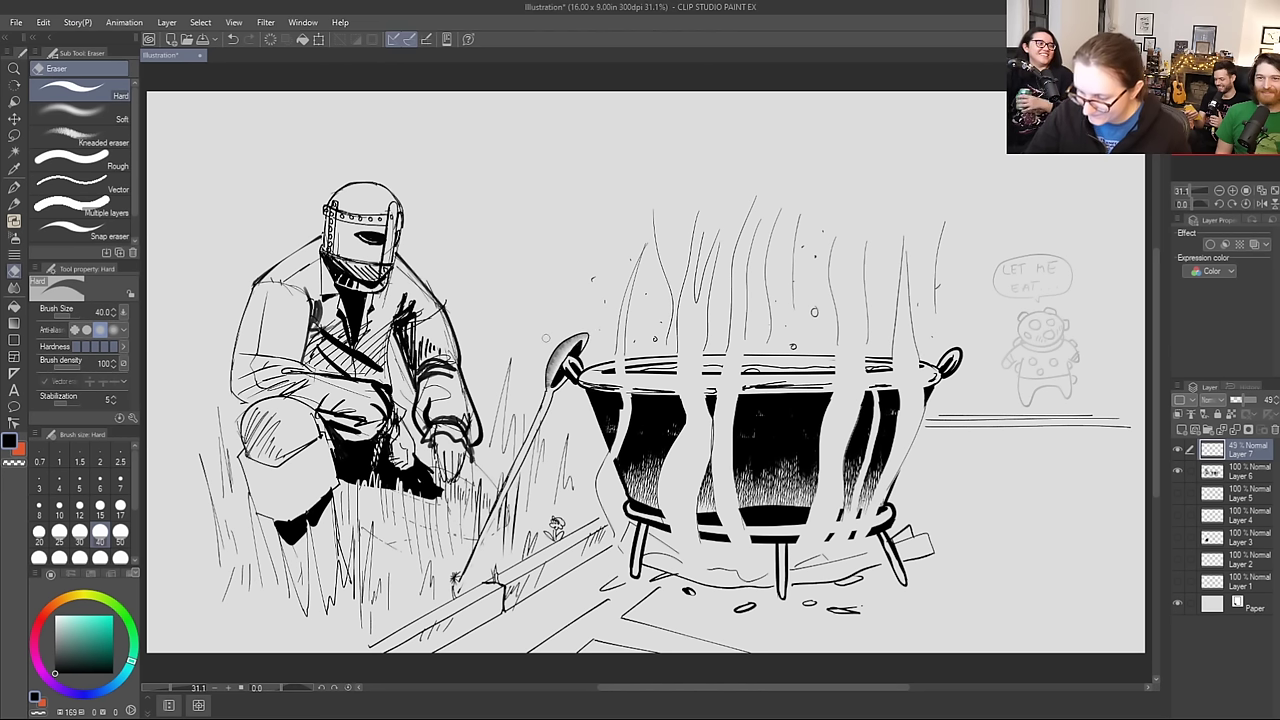
left_click_drag(1243, 401, 1256, 403)
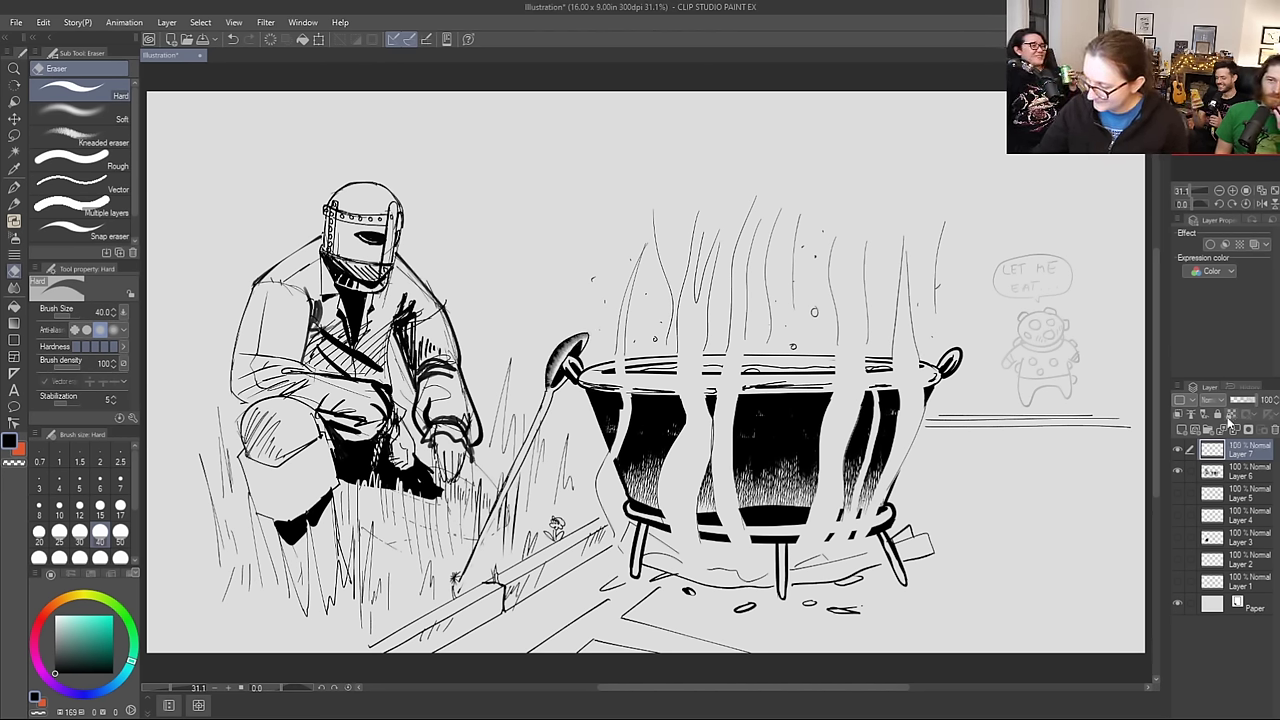
left_click(1234, 429)
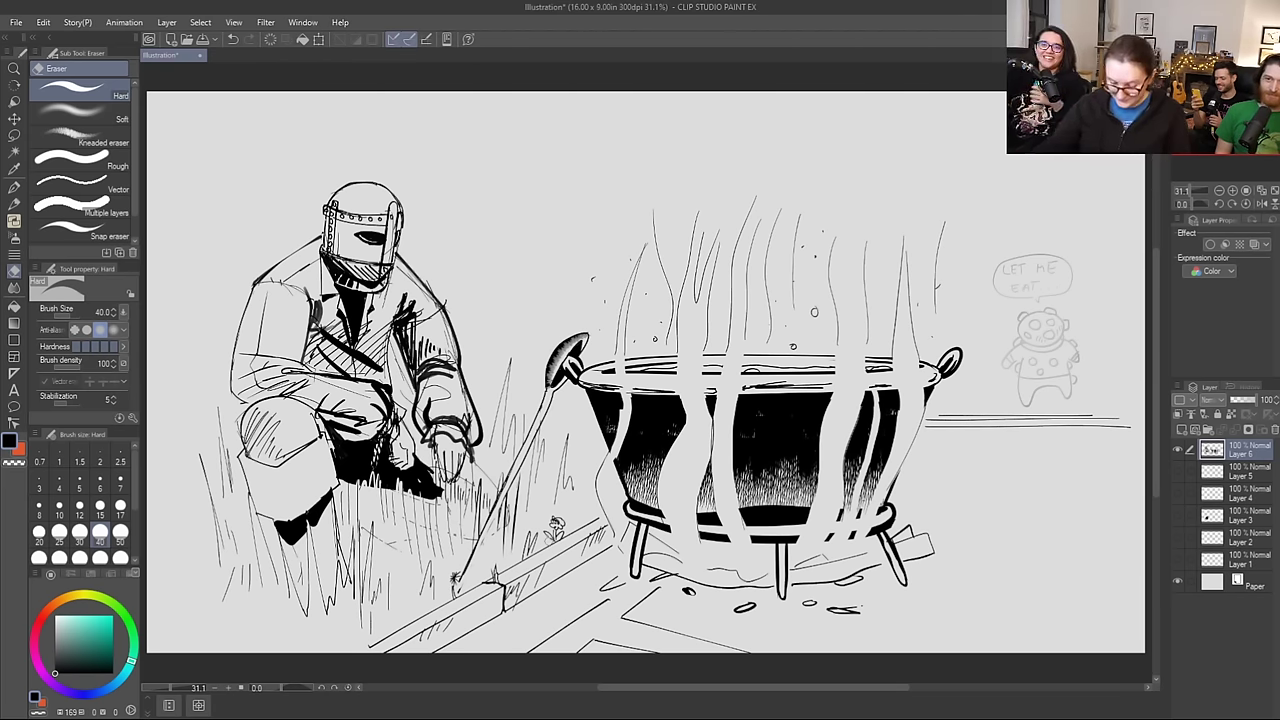
Step: Choose the Good Pen drawing brush and add a short inked detail to the ladle's upper shaft
key("b")
key("b")
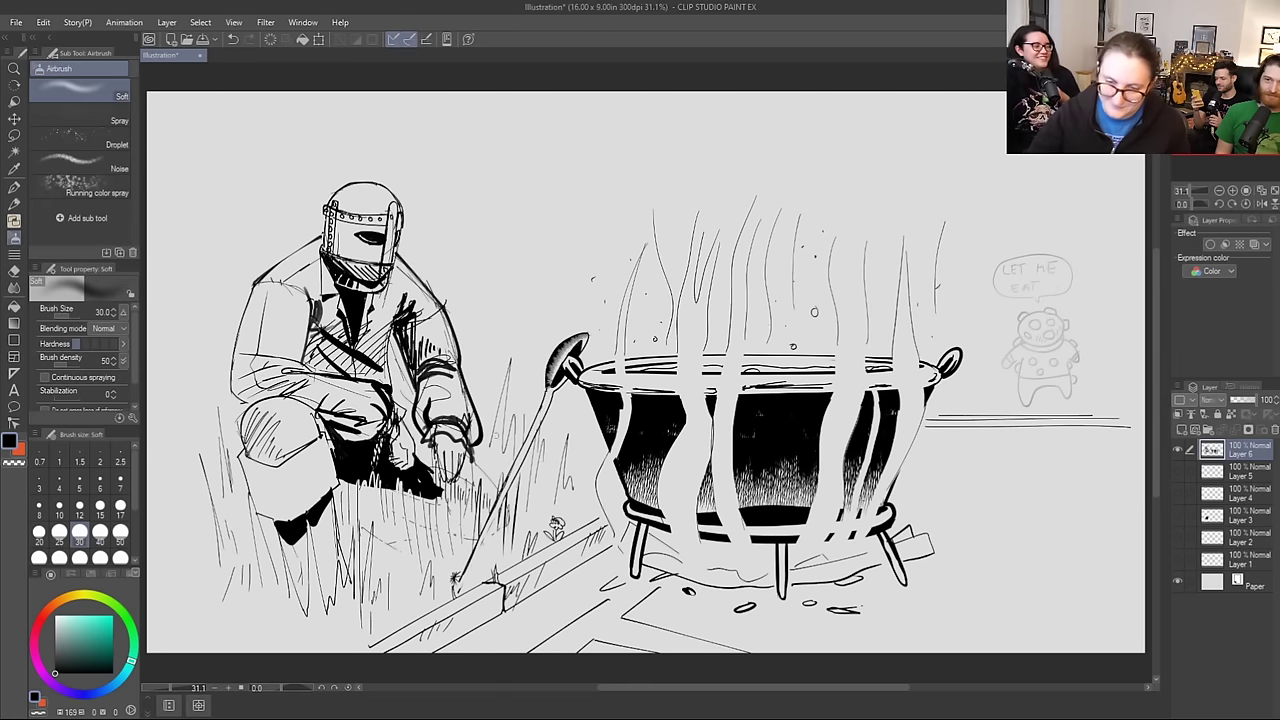
key("b")
key("b")
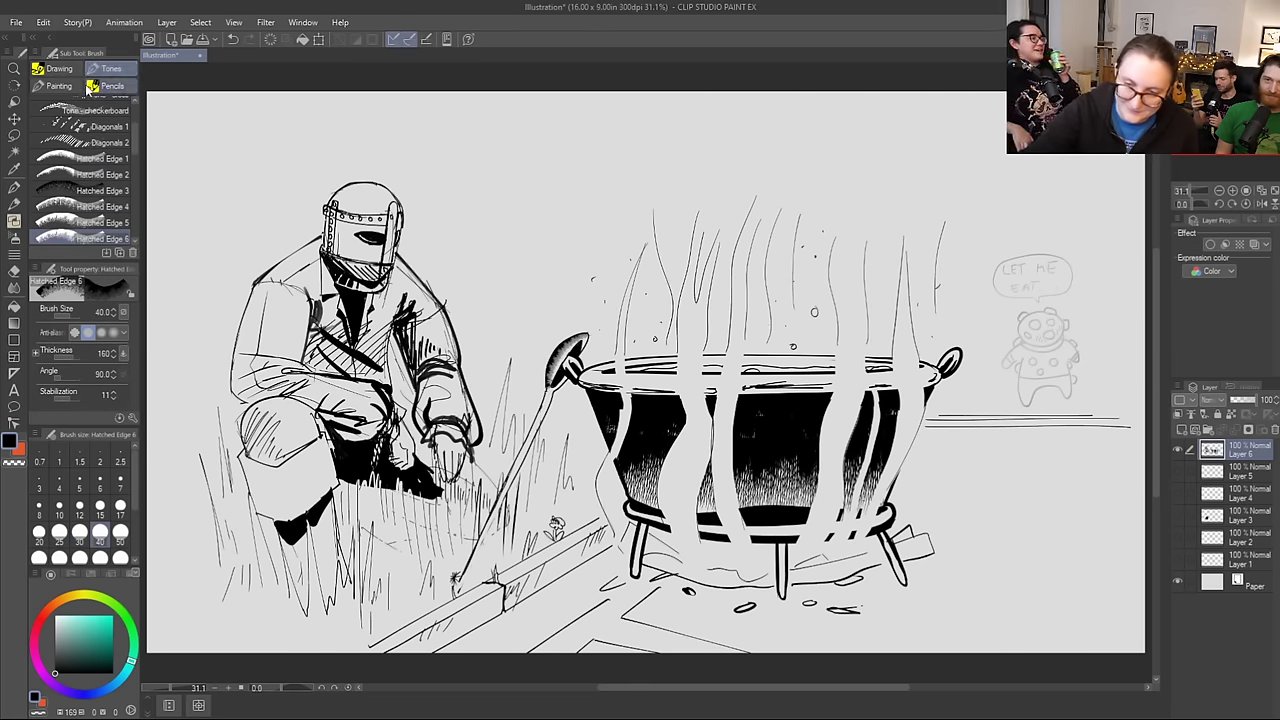
left_click(60, 68)
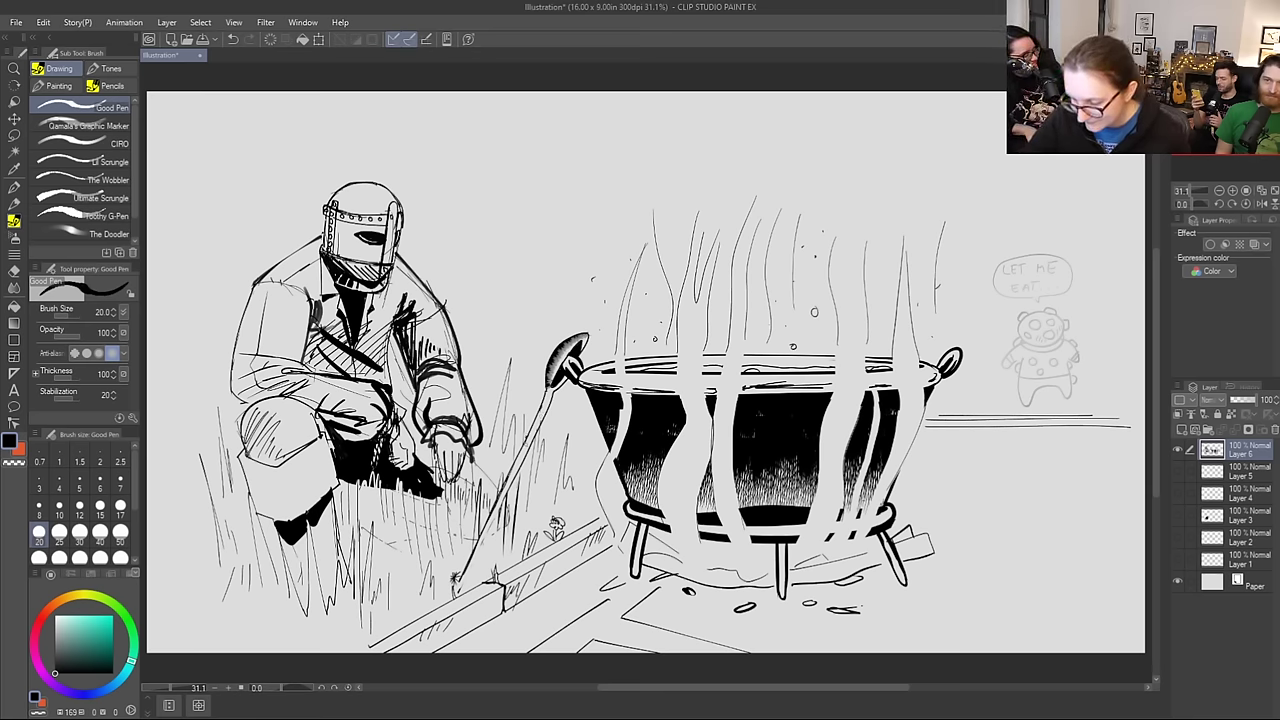
left_click_drag(549, 391, 532, 443)
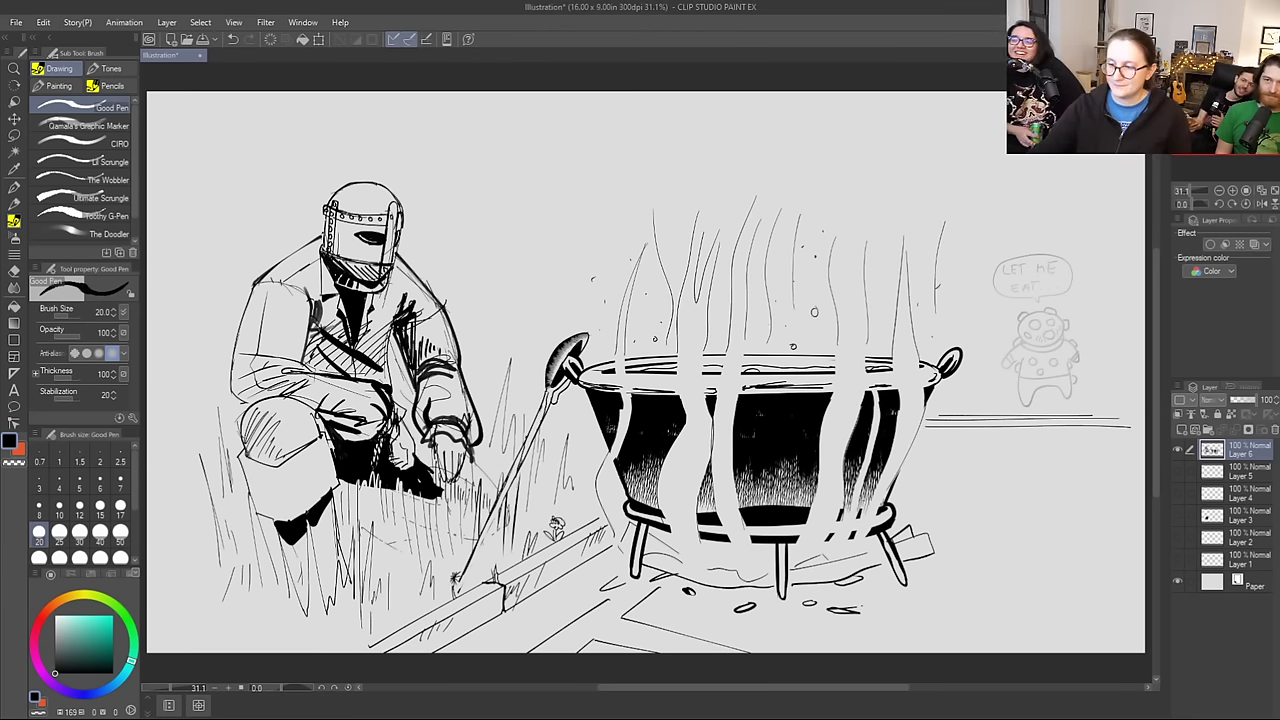
Step: Try sketching a long spoon split into separate segments in the empty space above the tub, and undo it
key("e")
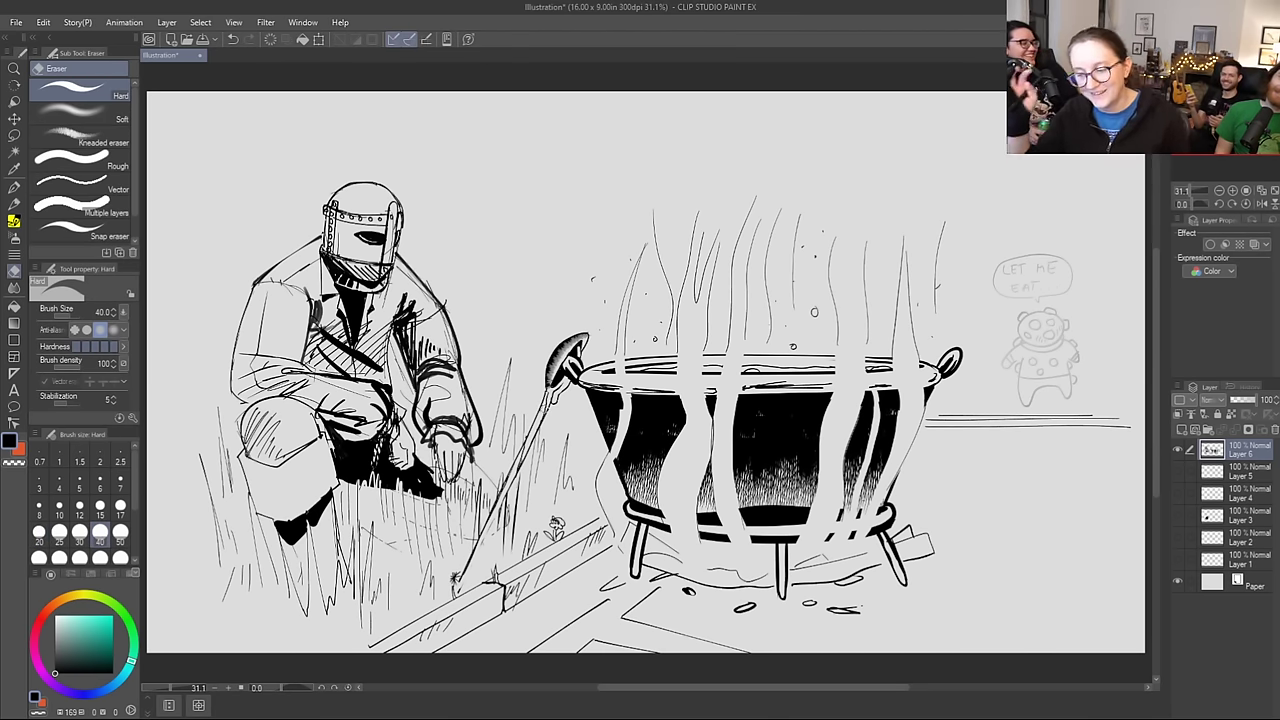
key("p")
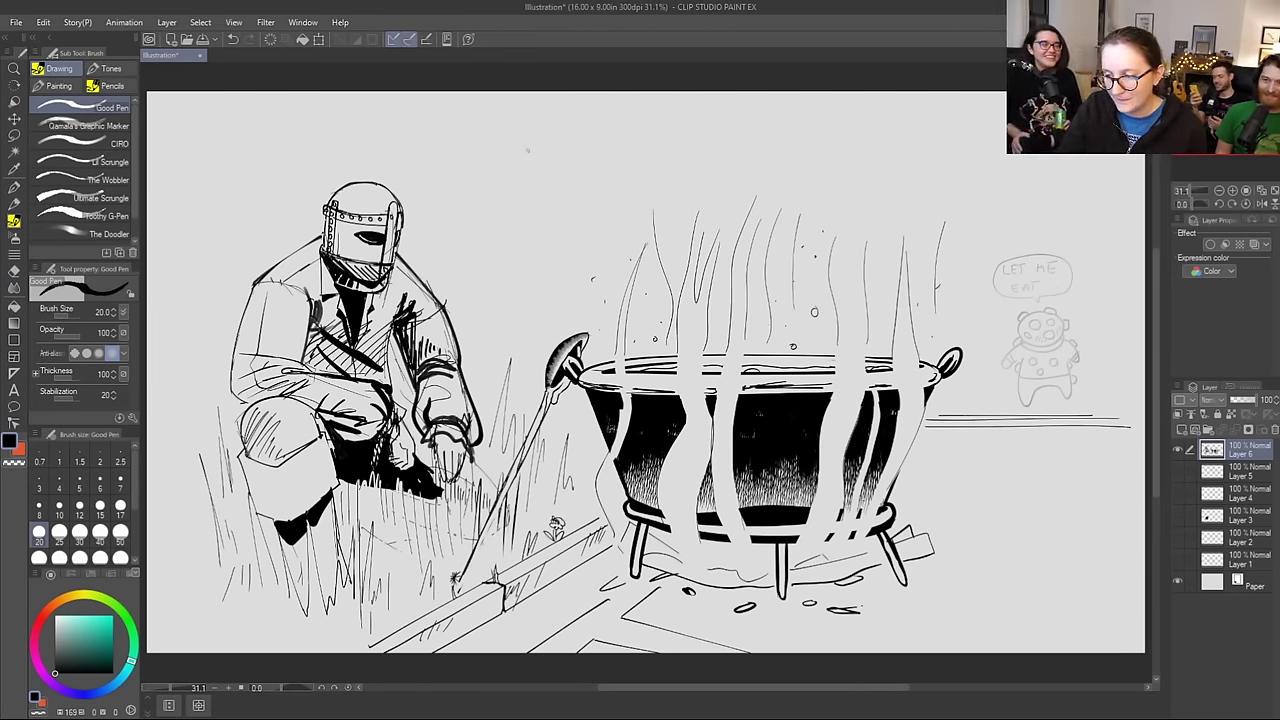
mouse_move(528, 153)
left_mouse_down()
mouse_move(480, 163)
mouse_move(708, 151)
mouse_move(598, 151)
mouse_move(671, 150)
left_mouse_up()
key("e")
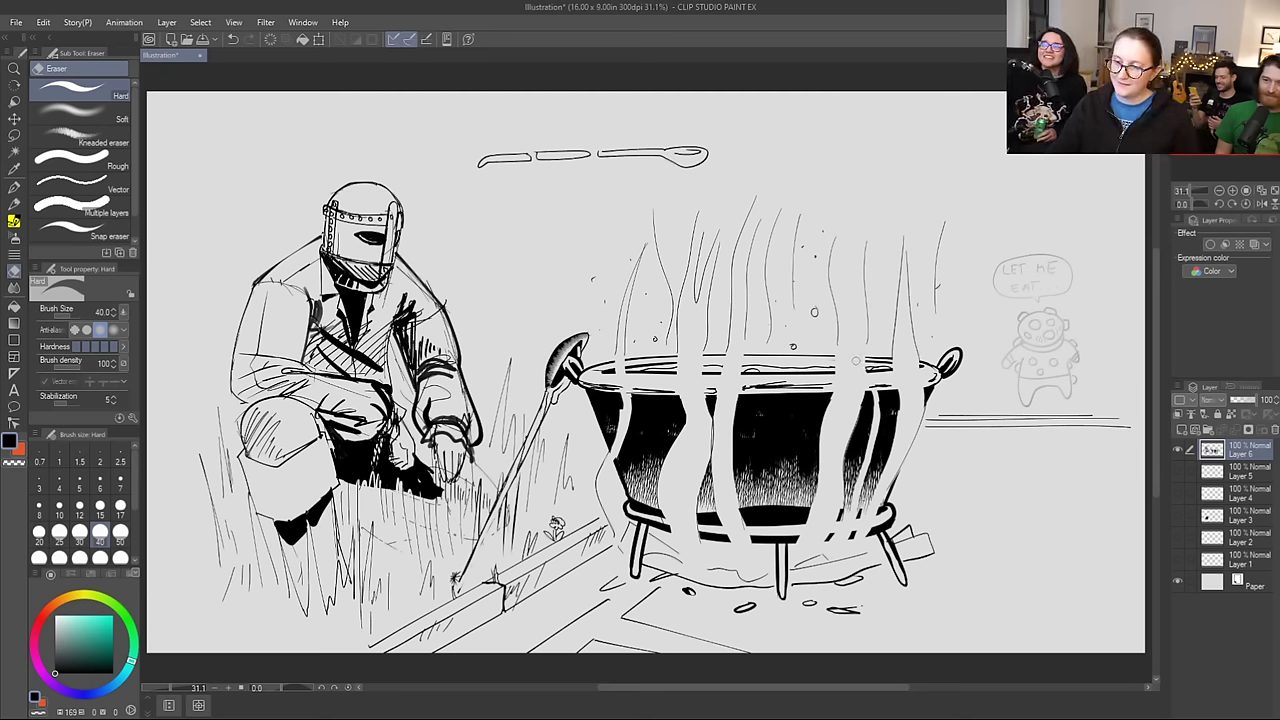
key("b")
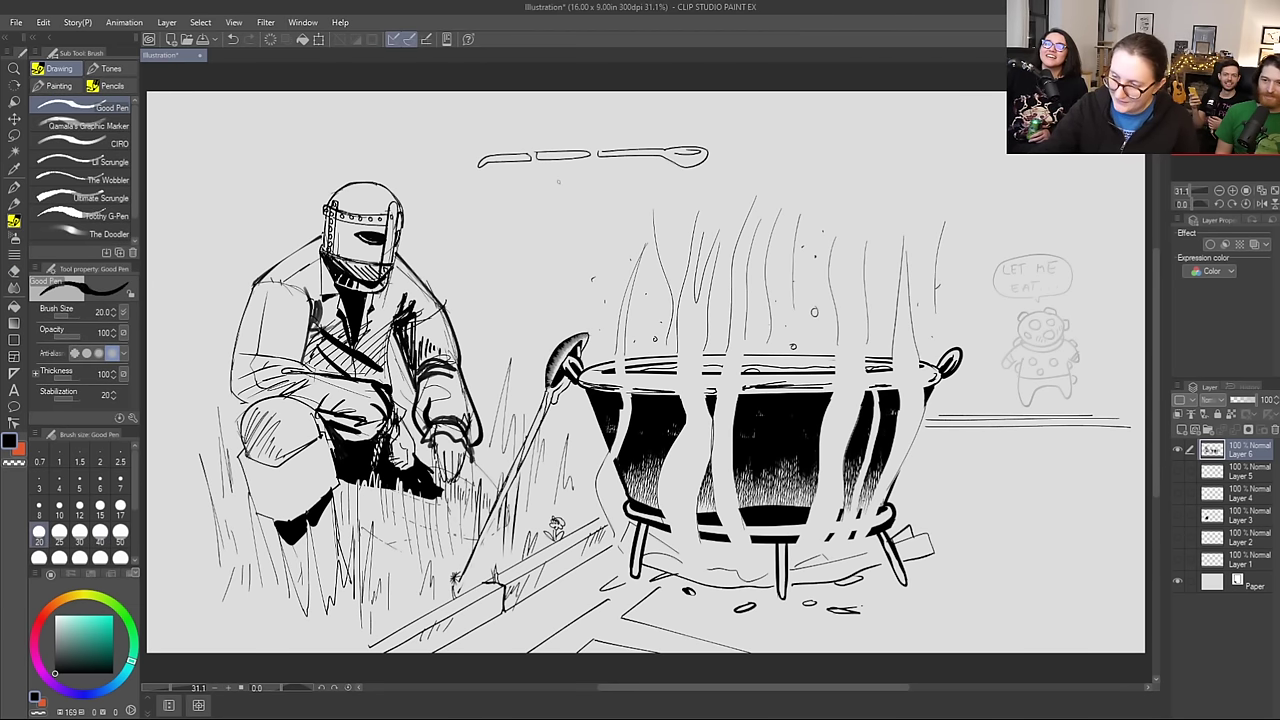
left_click_drag(558, 184, 574, 193)
key("ctrl+z")
key("ctrl+z")
key("ctrl+z")
key("ctrl+z")
key("ctrl+z")
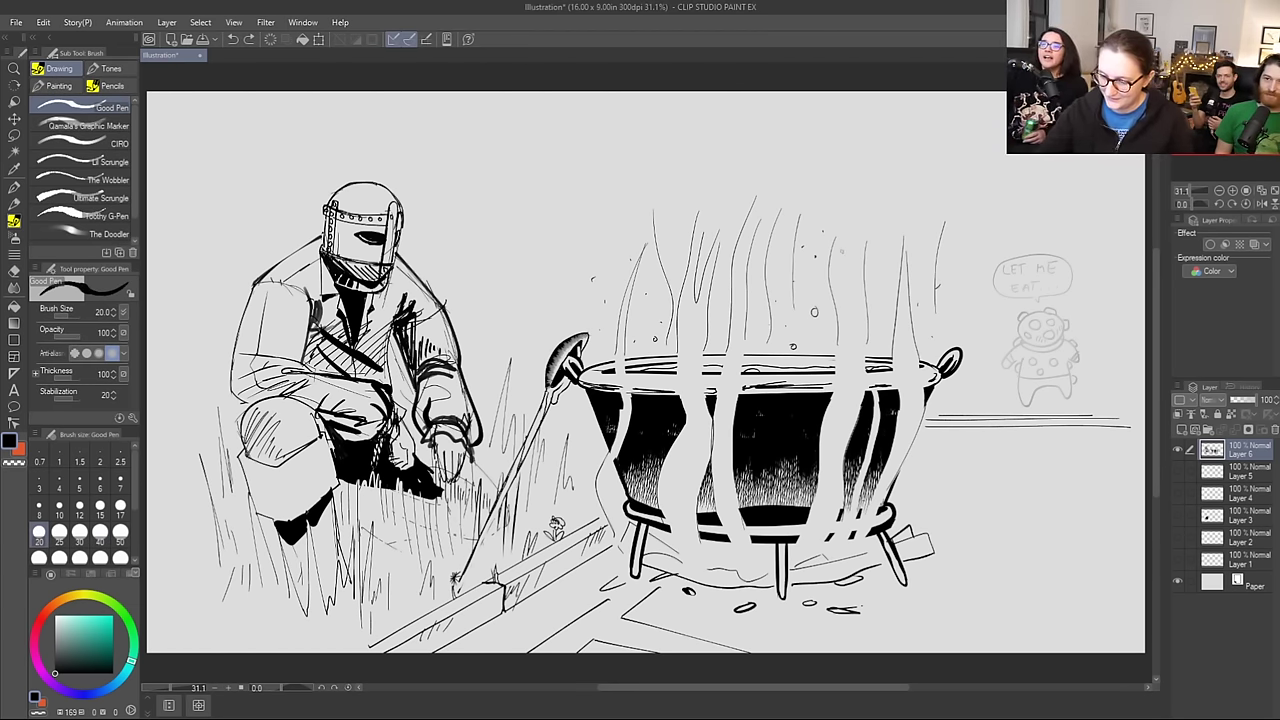
Step: Erase and redraw the lower part of the ladle's shaft, and add a second small plant beside the curb
key("e")
left_click_drag(512, 474, 460, 597)
key("b")
key("e")
key("b")
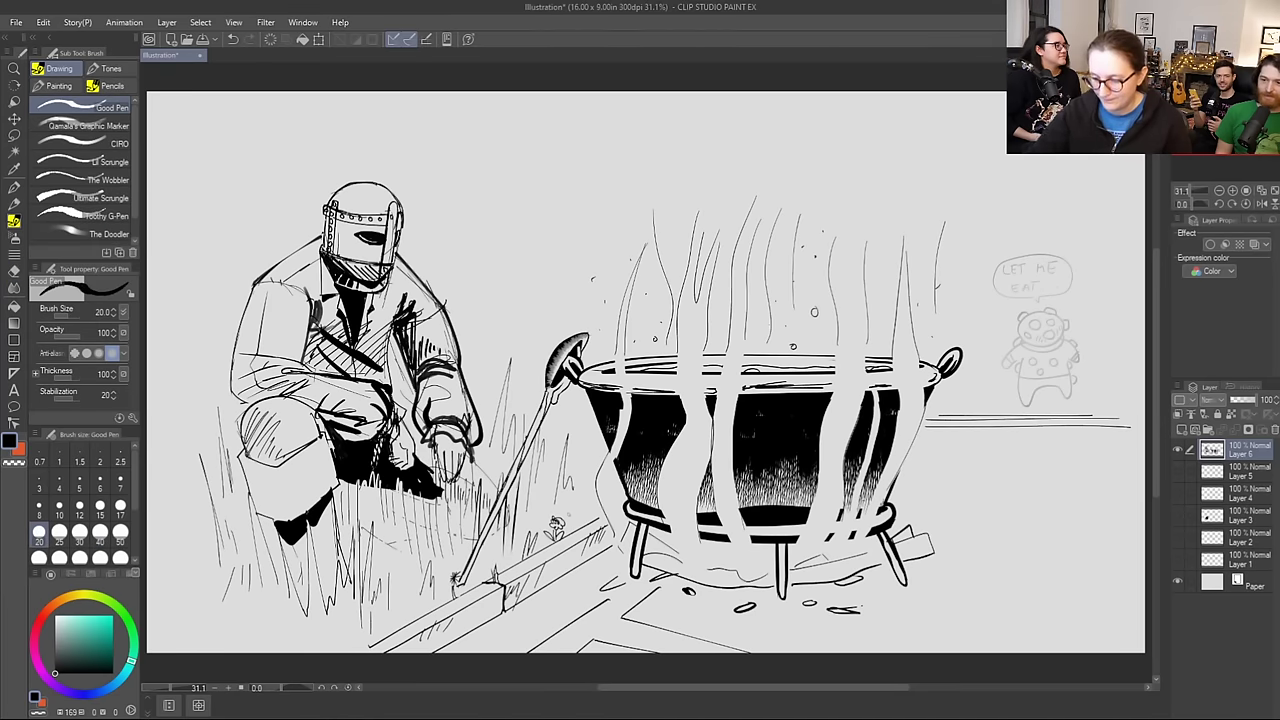
left_click_drag(568, 507, 563, 526)
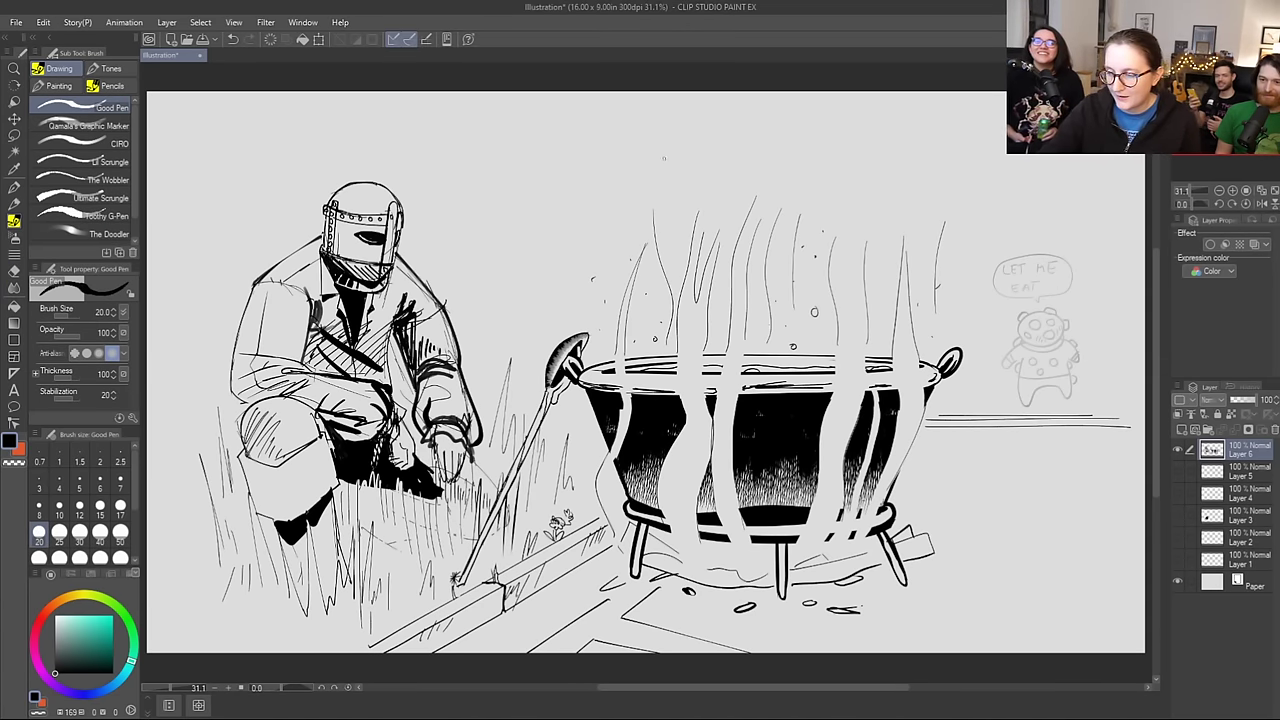
Step: Doodle an animal split into separate body segments above the scene, and delete it with a lasso selection
mouse_move(513, 124)
left_mouse_down()
mouse_move(470, 128)
mouse_move(471, 149)
mouse_move(611, 119)
mouse_move(704, 134)
mouse_move(633, 131)
mouse_move(658, 129)
mouse_move(658, 140)
mouse_move(688, 128)
left_mouse_up()
key("e")
key("b")
key("e")
key("b")
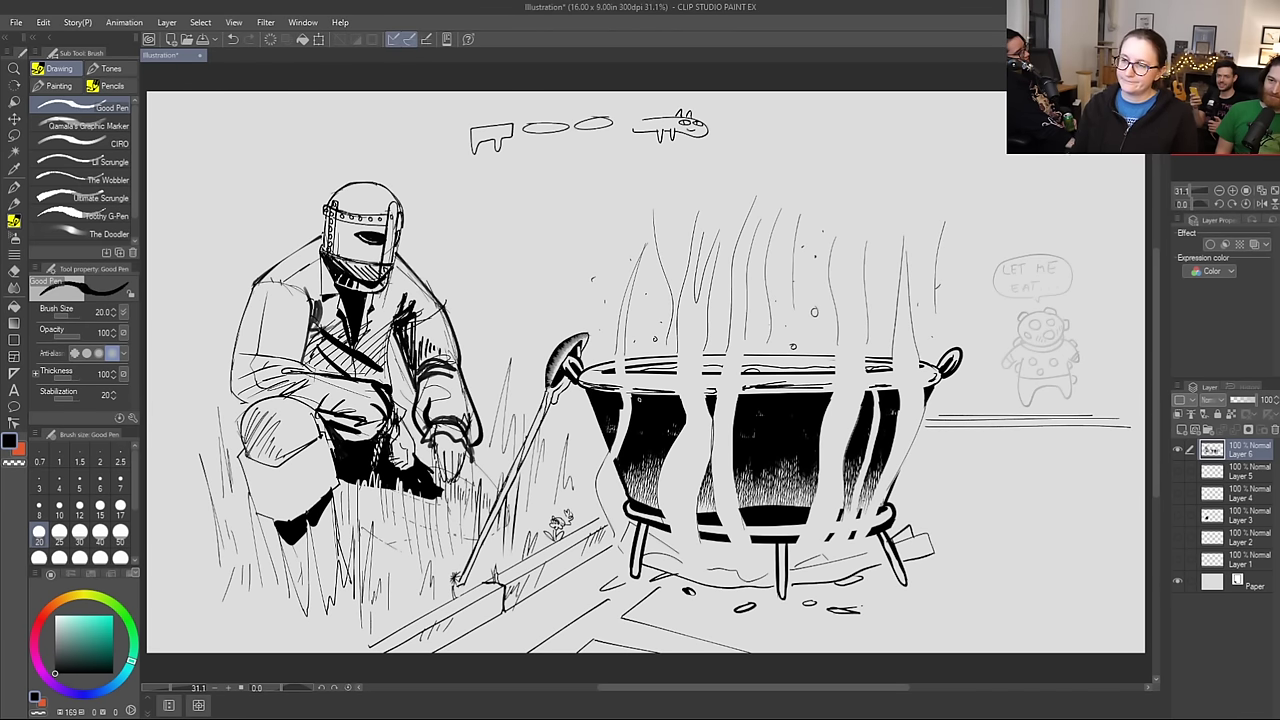
key("m")
mouse_move(632, 160)
left_mouse_down()
mouse_move(751, 137)
mouse_move(555, 87)
mouse_move(481, 226)
mouse_move(513, 228)
left_mouse_up()
key("Delete")
key("ctrl+d")
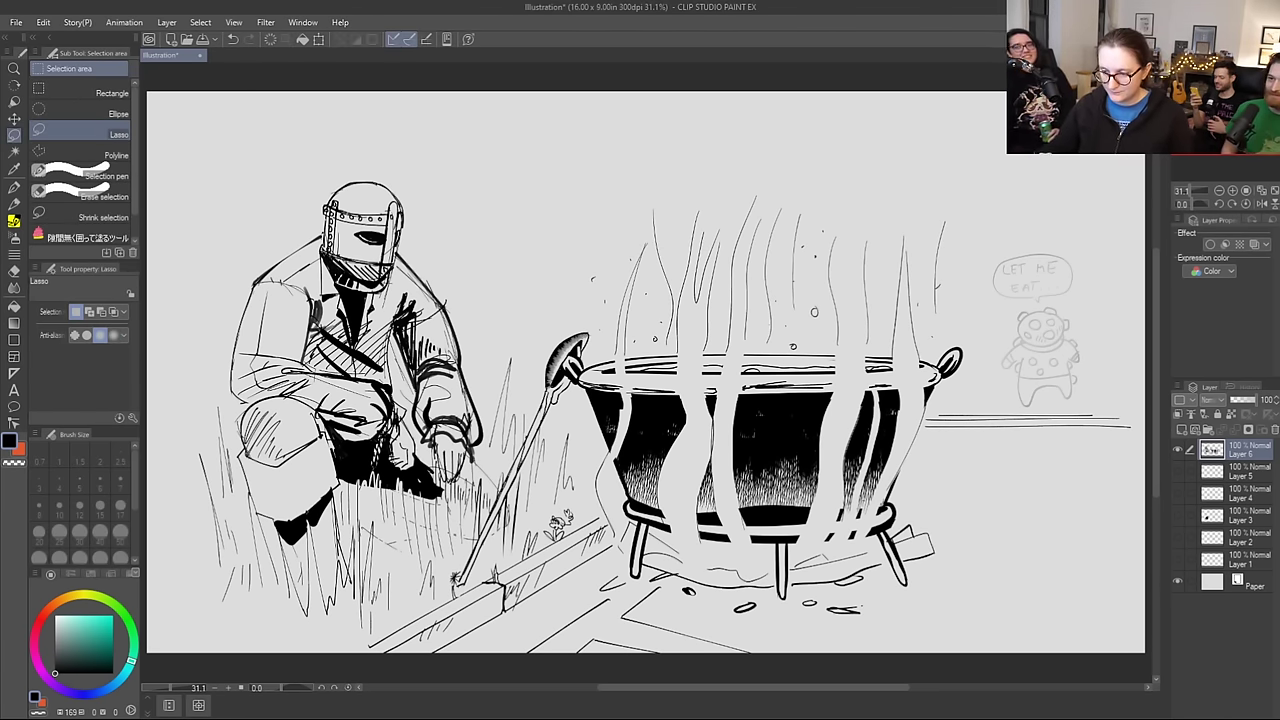
Step: Ink heavy black shadows on the figure's sleeve farthest from the tub with the G-pen at size 60
key("p")
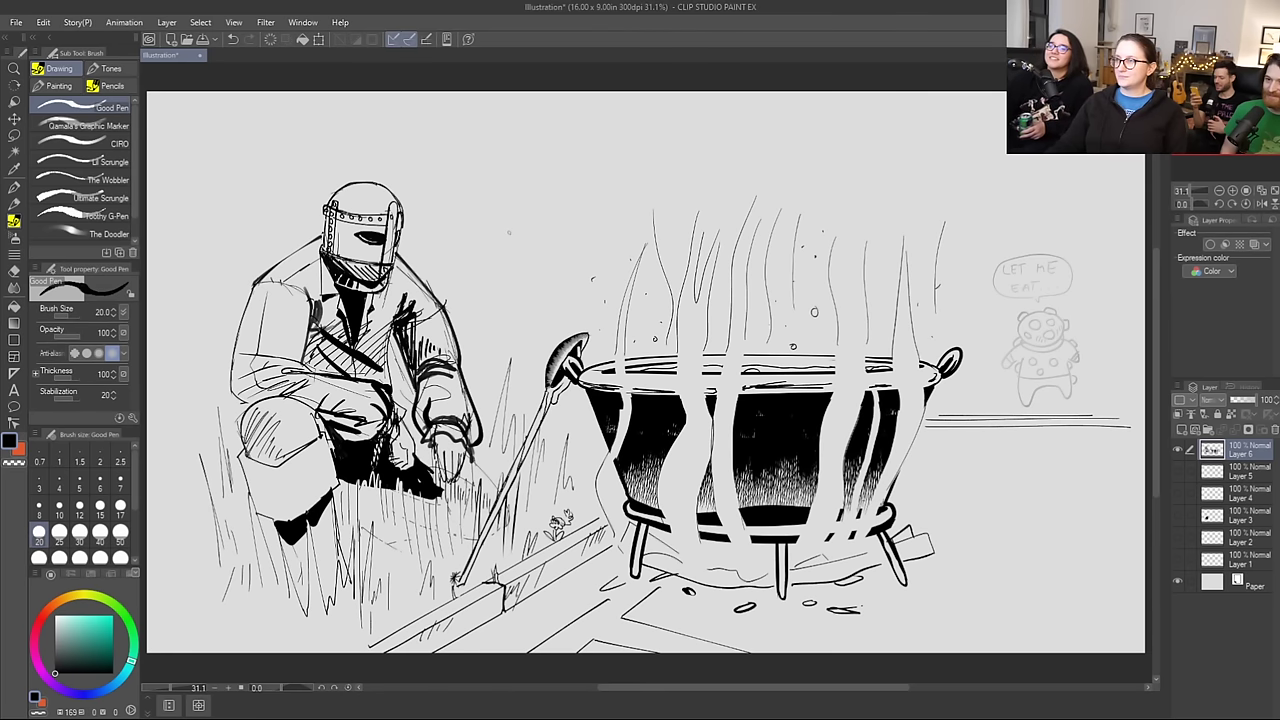
key("b")
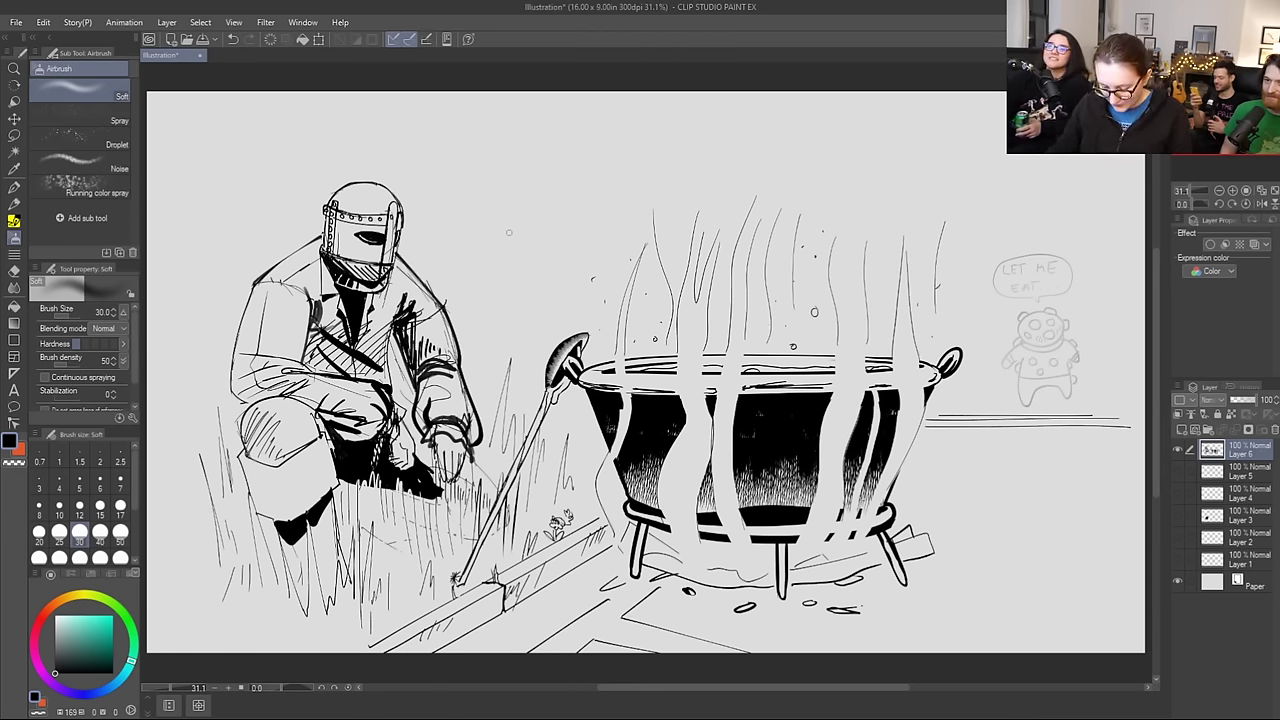
key("p")
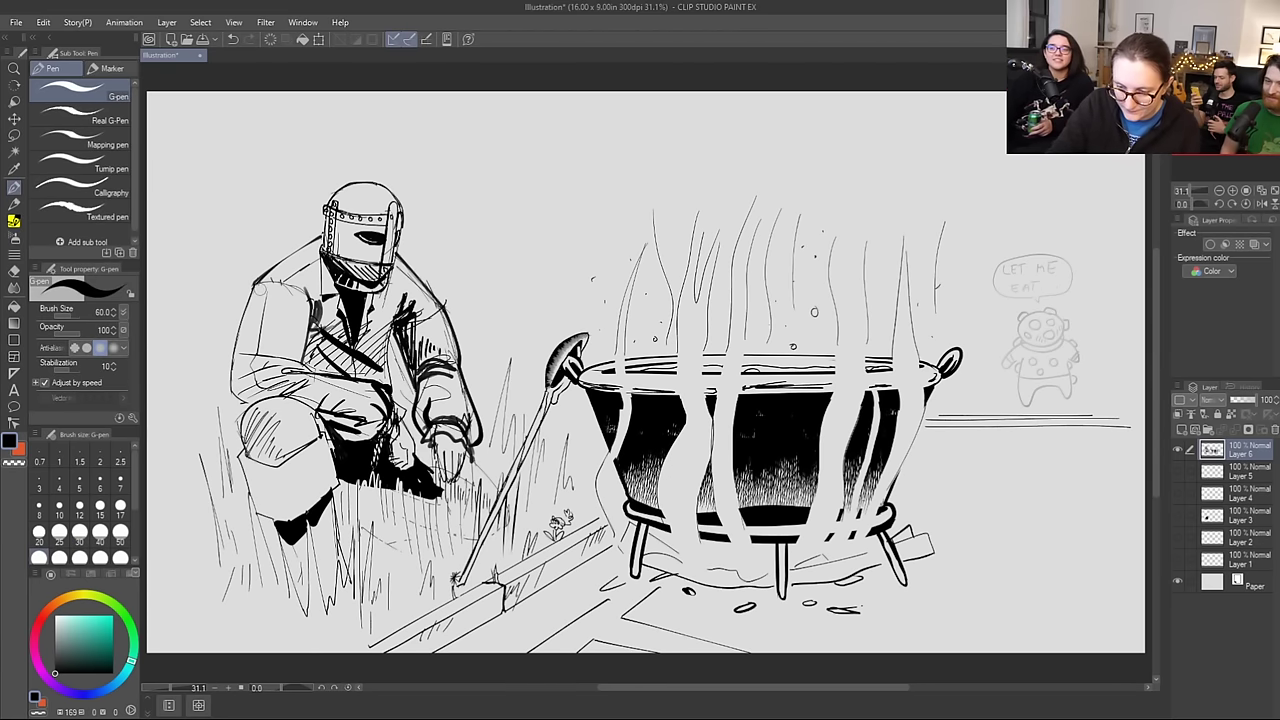
mouse_move(258, 284)
left_mouse_down()
mouse_move(240, 374)
mouse_move(256, 364)
mouse_move(240, 377)
mouse_move(266, 394)
left_mouse_up()
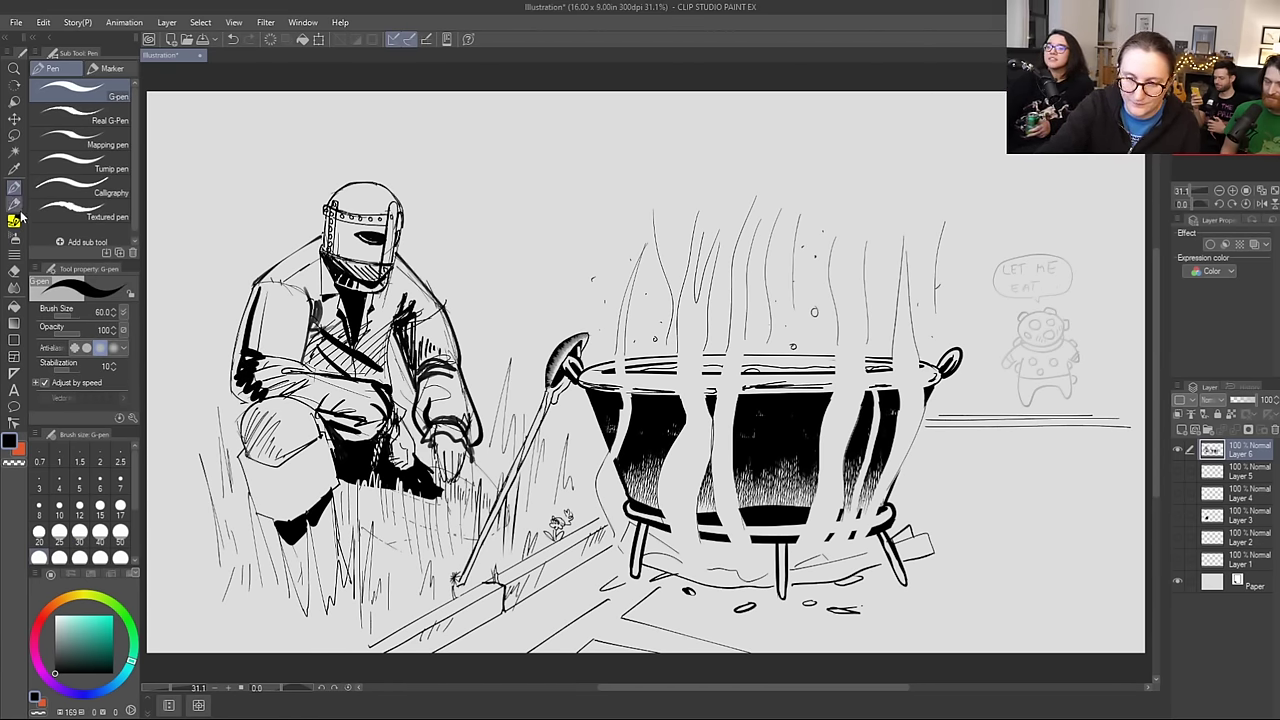
Step: Shade the figure's jacket in grey with The Doodler brush, enlarging it to size 120
left_click(14, 222)
left_click(90, 234)
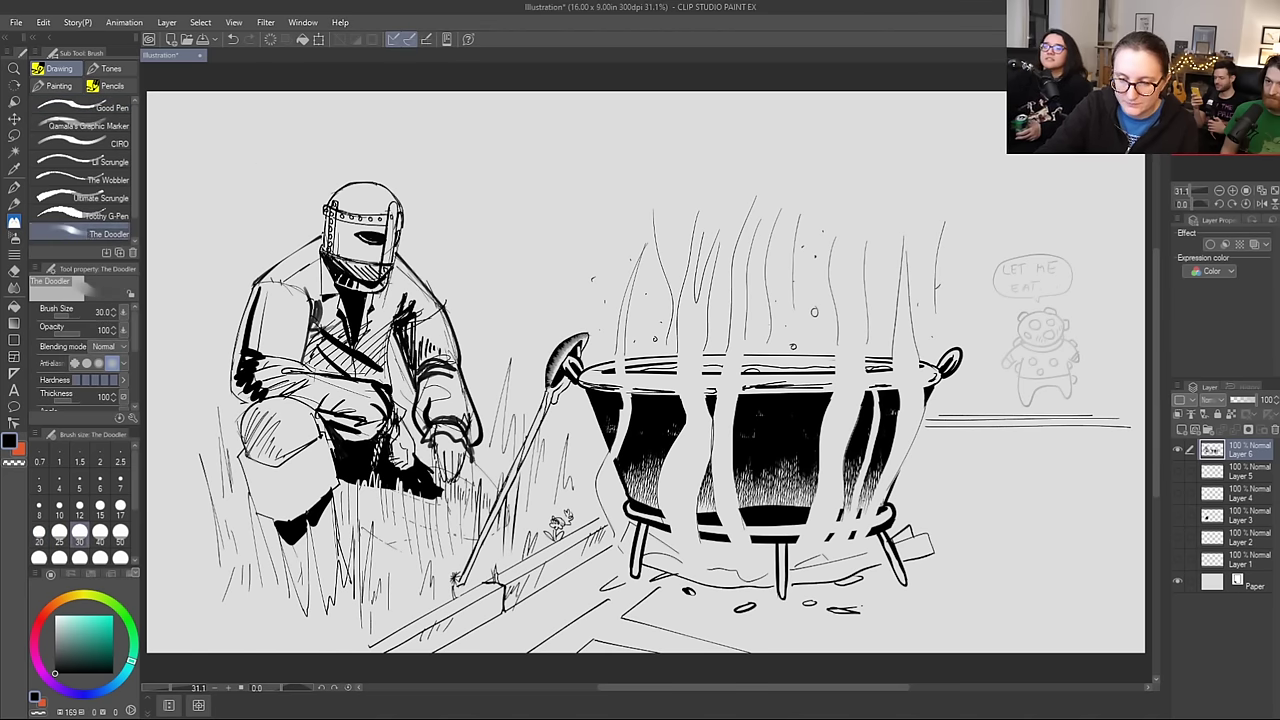
key("]")
key("]")
key("]")
key("]")
key("]")
key("]")
key("]")
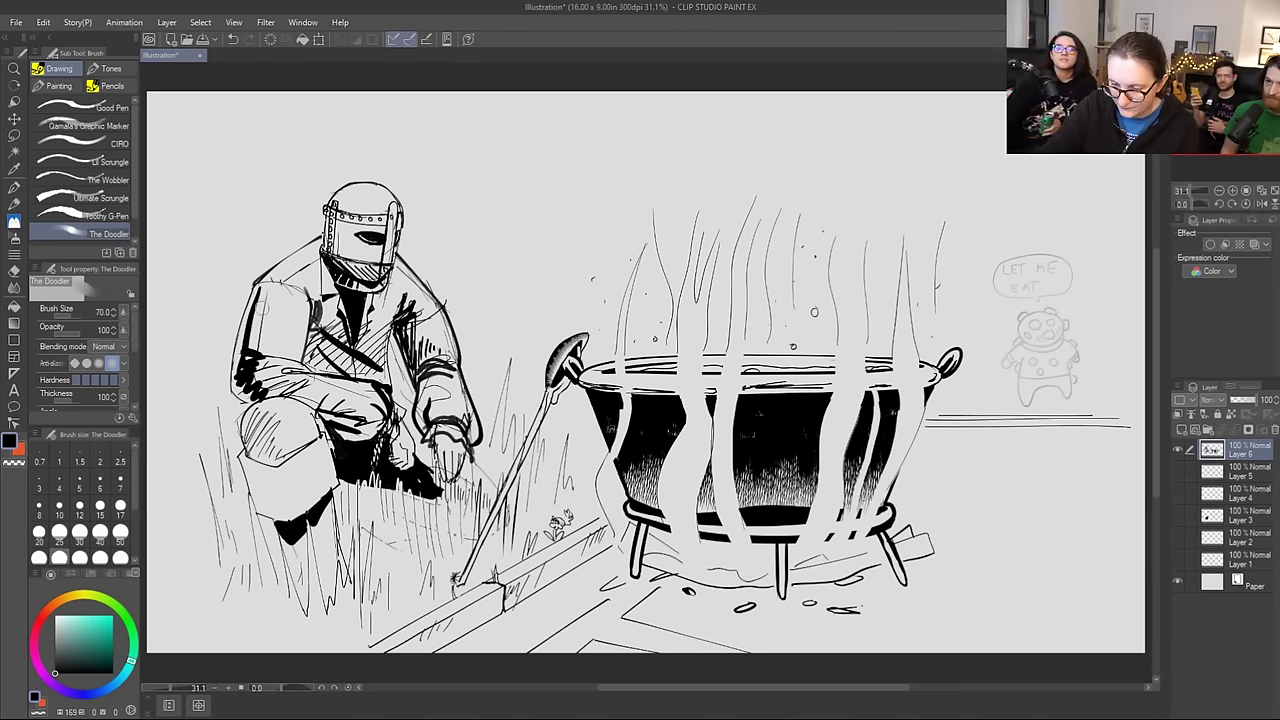
mouse_move(263, 292)
left_mouse_down()
mouse_move(252, 385)
mouse_move(258, 372)
mouse_move(345, 440)
mouse_move(320, 300)
mouse_move(316, 375)
left_mouse_up()
mouse_move(305, 320)
left_mouse_down()
mouse_move(338, 360)
mouse_move(410, 328)
mouse_move(430, 425)
mouse_move(472, 432)
mouse_move(452, 402)
left_mouse_up()
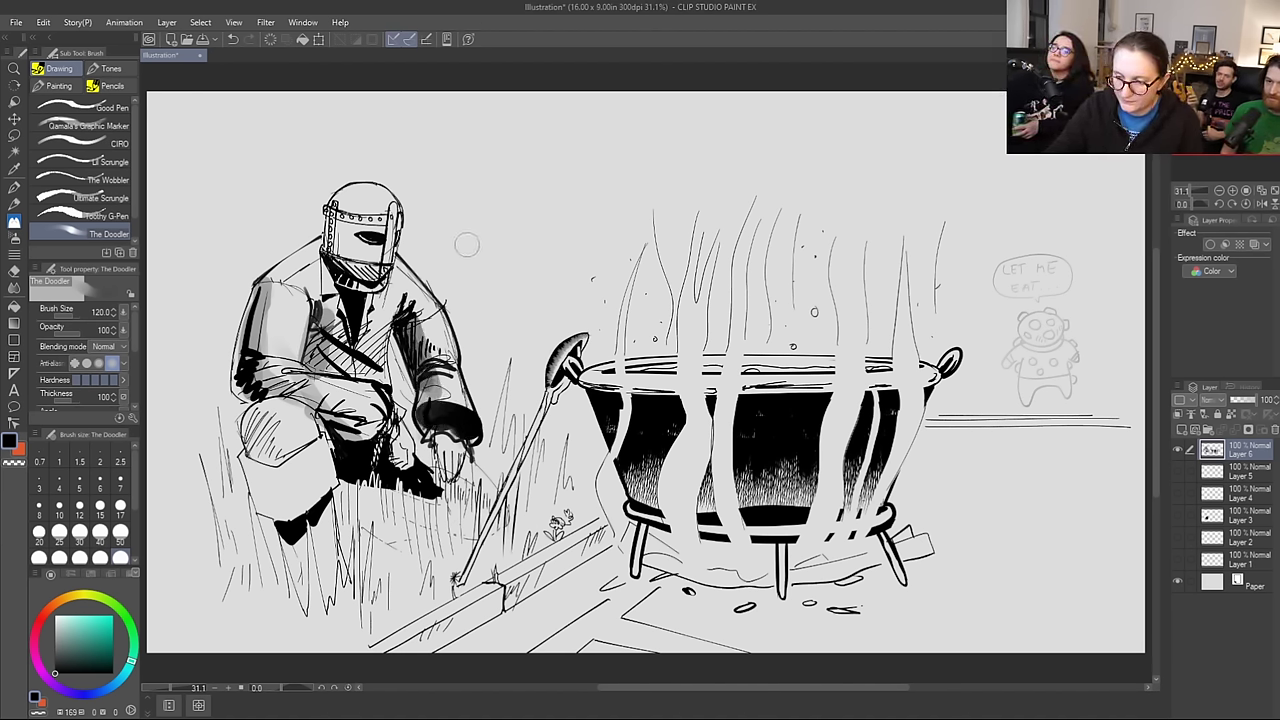
Step: Undo the dark shading on the sleeve nearest the tub, reshade it lightly, and tone the helmet and raised knee
key("ctrl+z")
key("ctrl+z")
mouse_move(402, 312)
left_mouse_down()
mouse_move(408, 338)
mouse_move(432, 340)
mouse_move(438, 392)
mouse_move(424, 420)
mouse_move(462, 430)
left_mouse_up()
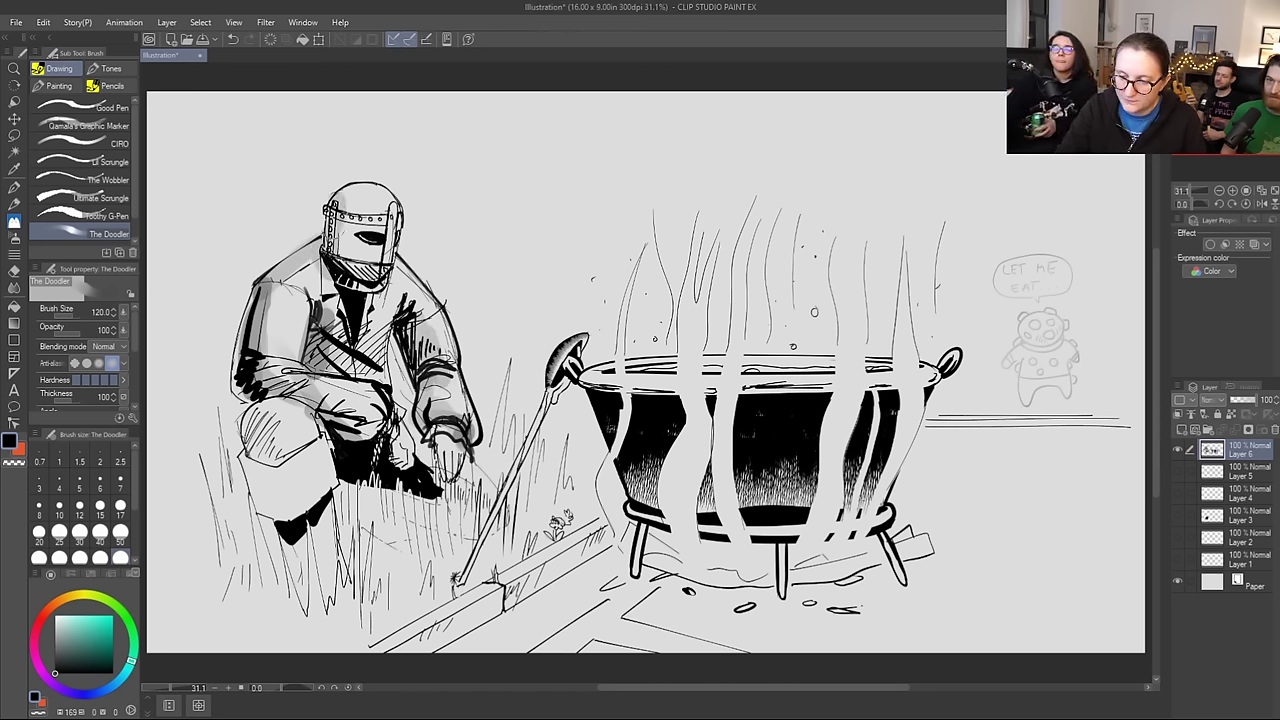
mouse_move(266, 405)
left_mouse_down()
mouse_move(262, 445)
mouse_move(247, 428)
mouse_move(258, 452)
left_mouse_up()
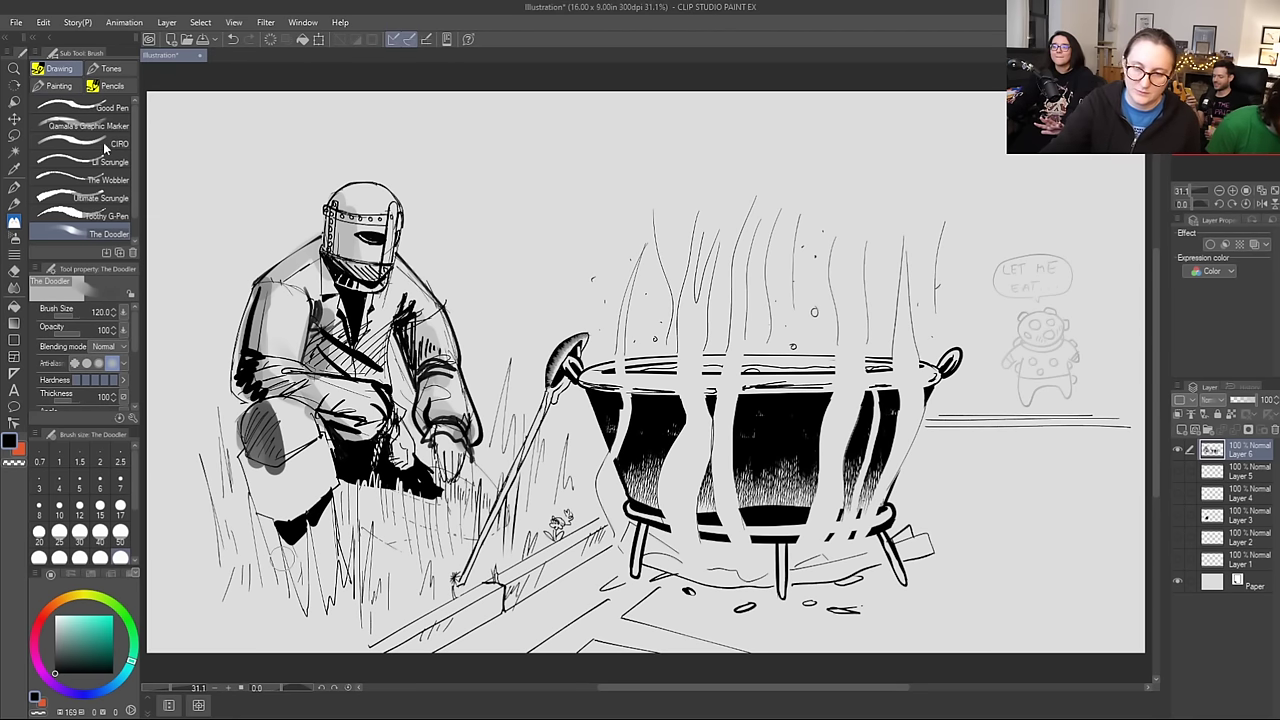
Step: Select the Good Pen, hide the finished drawing's layer, and add a new empty layer above it
left_click(112, 106)
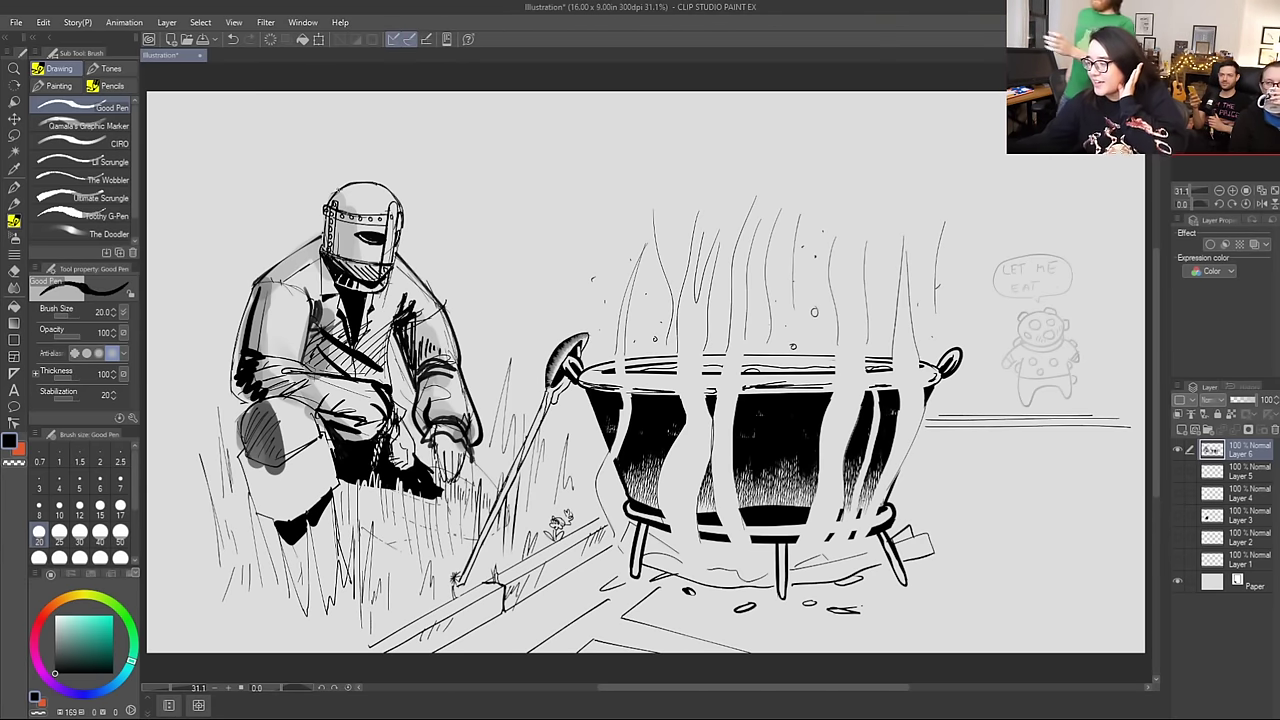
left_click(1177, 449)
left_click(1181, 430)
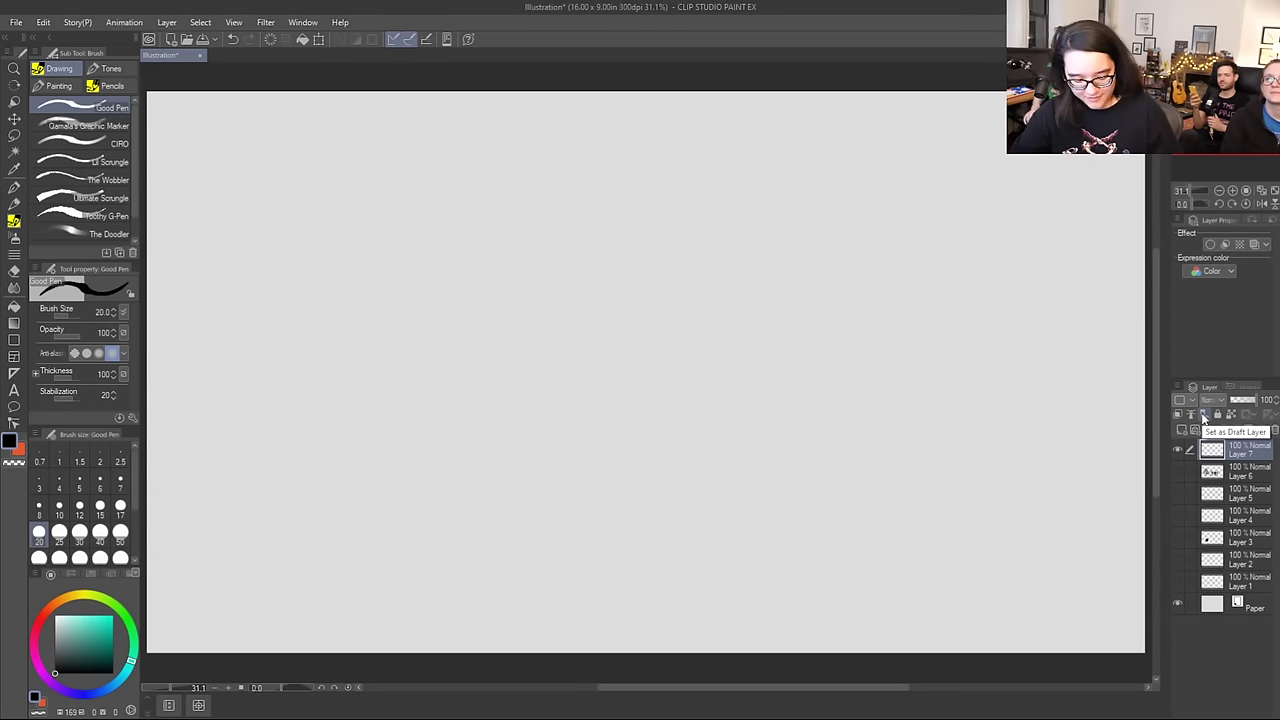
Step: Sketch the upper arc of a large round head near the canvas centre with the Good Pen at size 20
left_click_drag(674, 390, 714, 344)
key("ctrl+z")
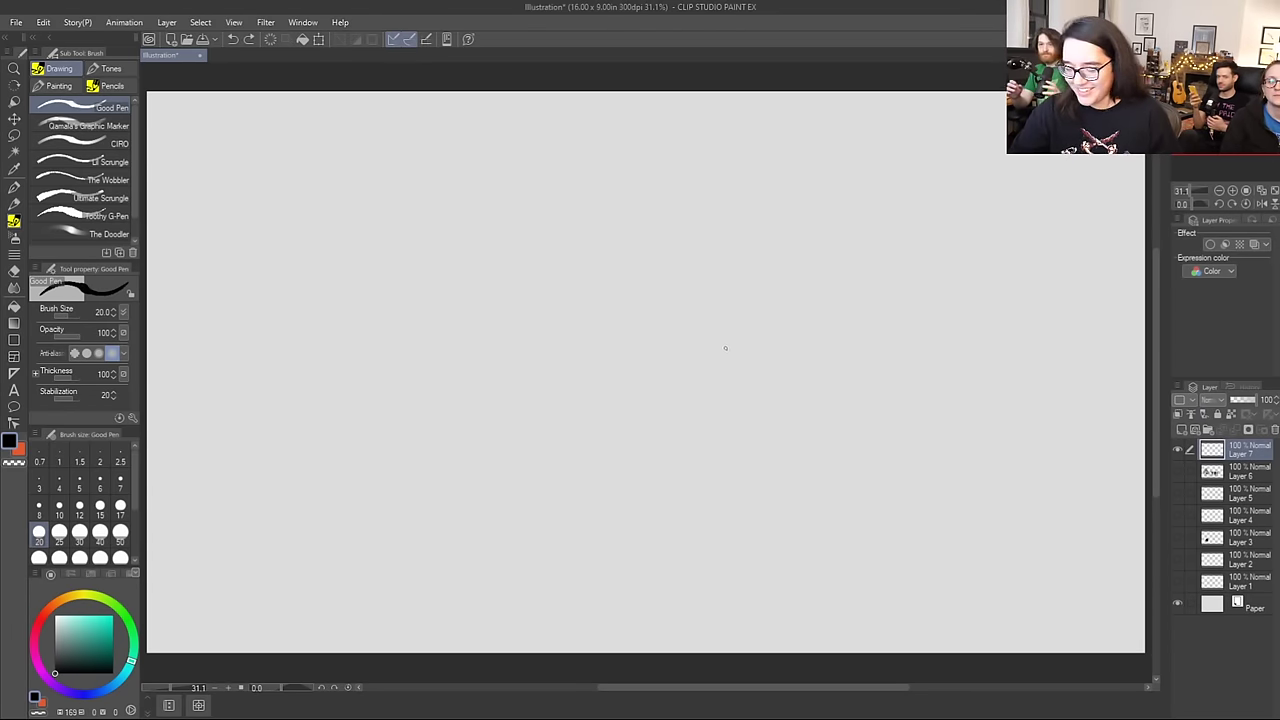
mouse_move(631, 386)
left_mouse_down()
mouse_move(627, 235)
mouse_move(762, 246)
mouse_move(783, 333)
left_mouse_up()
left_click_drag(600, 350, 738, 406)
key("ctrl+z")
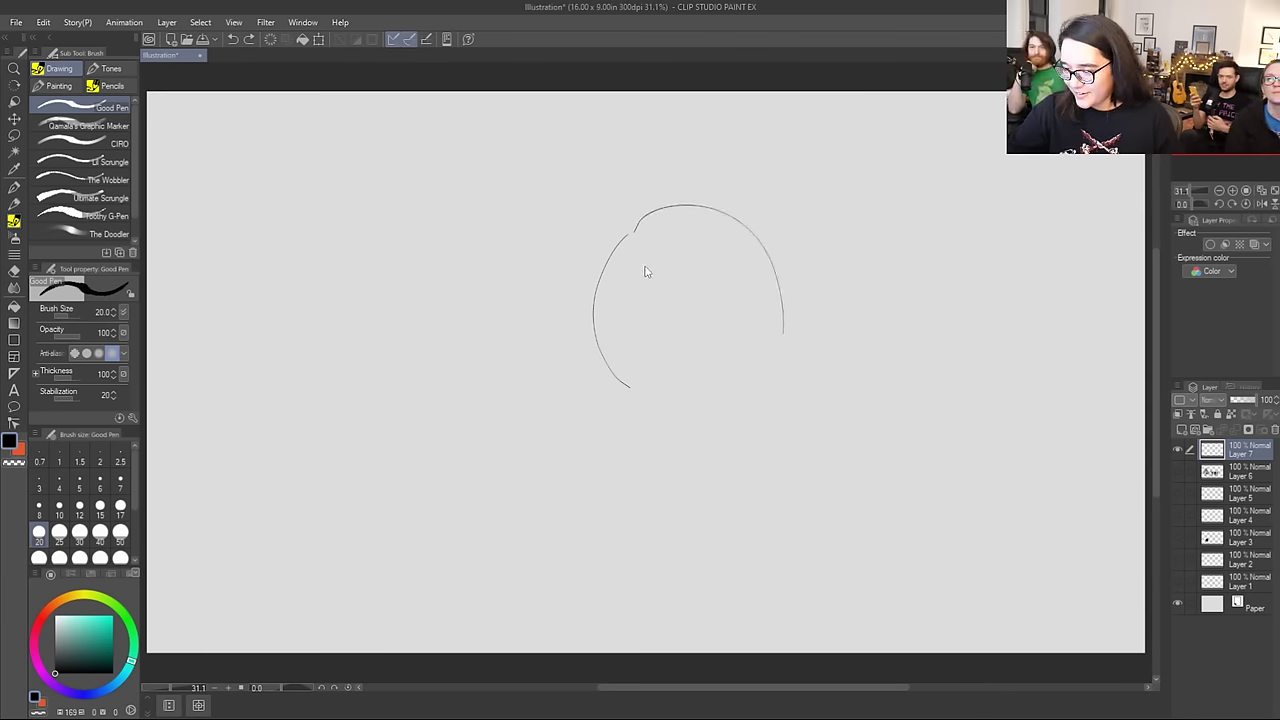
Step: Try completing the side and underside of the round head outline, and remove those strokes
mouse_move(660, 207)
left_mouse_down()
mouse_move(592, 315)
mouse_move(628, 384)
left_mouse_up()
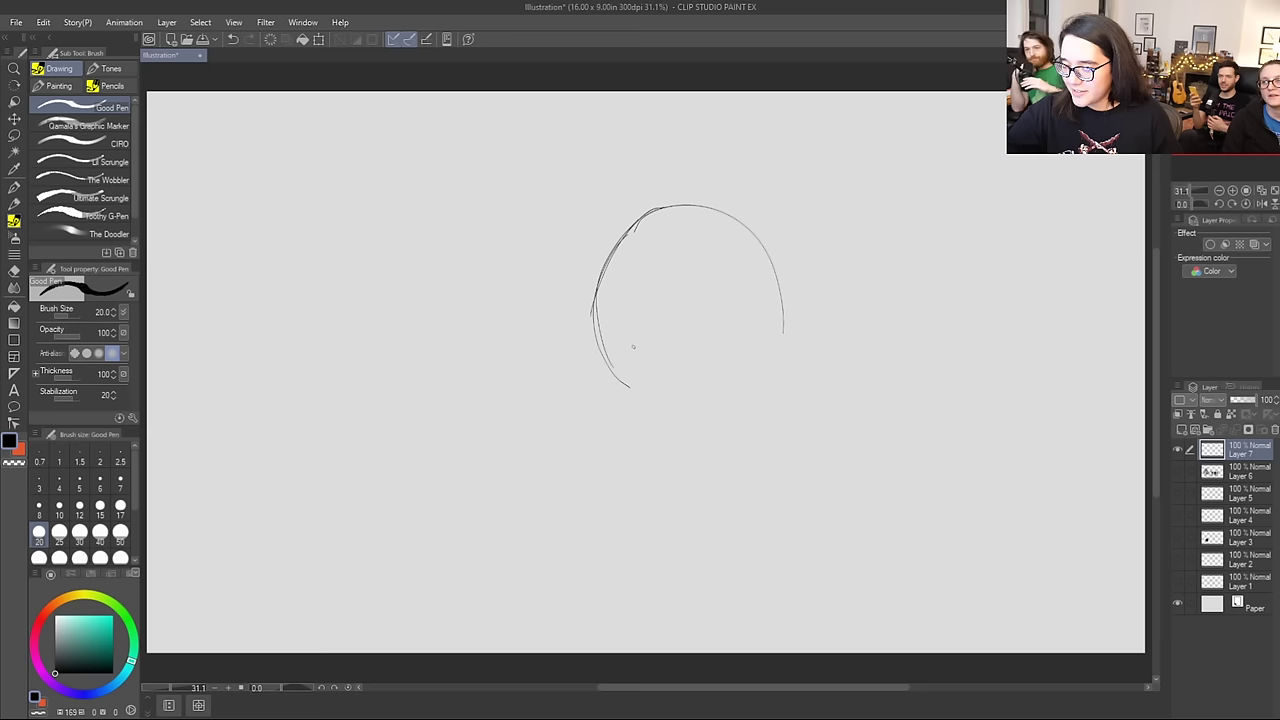
key("ctrl+z")
mouse_move(591, 300)
left_mouse_down()
mouse_move(630, 388)
mouse_move(744, 396)
left_mouse_up()
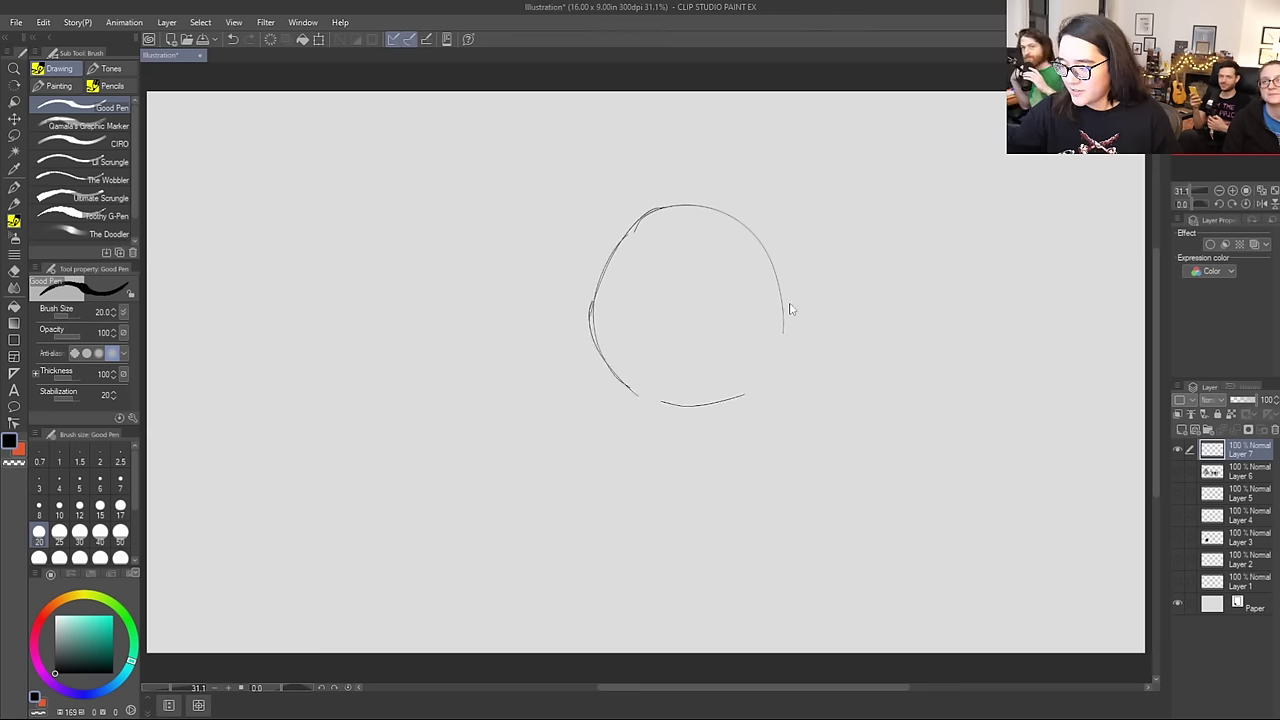
key("ctrl+z")
key("ctrl+z")
key("ctrl+z")
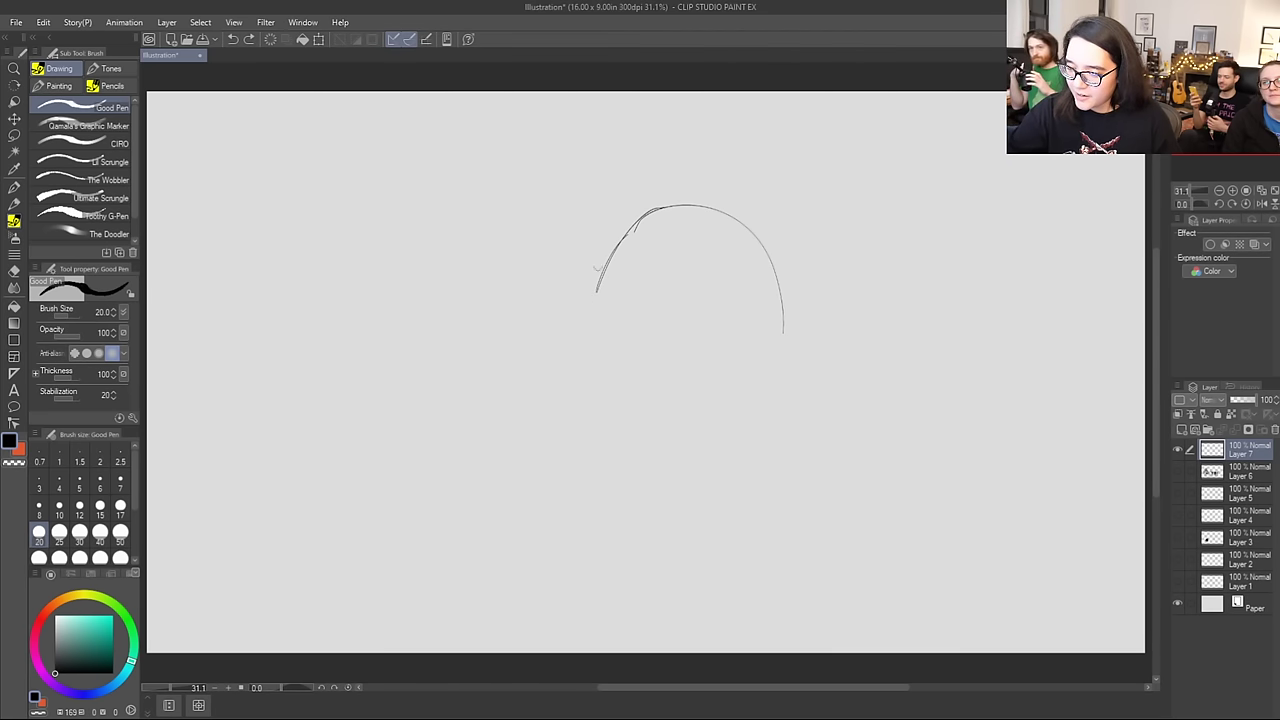
key("ctrl+z")
key("ctrl+z")
key("ctrl+z")
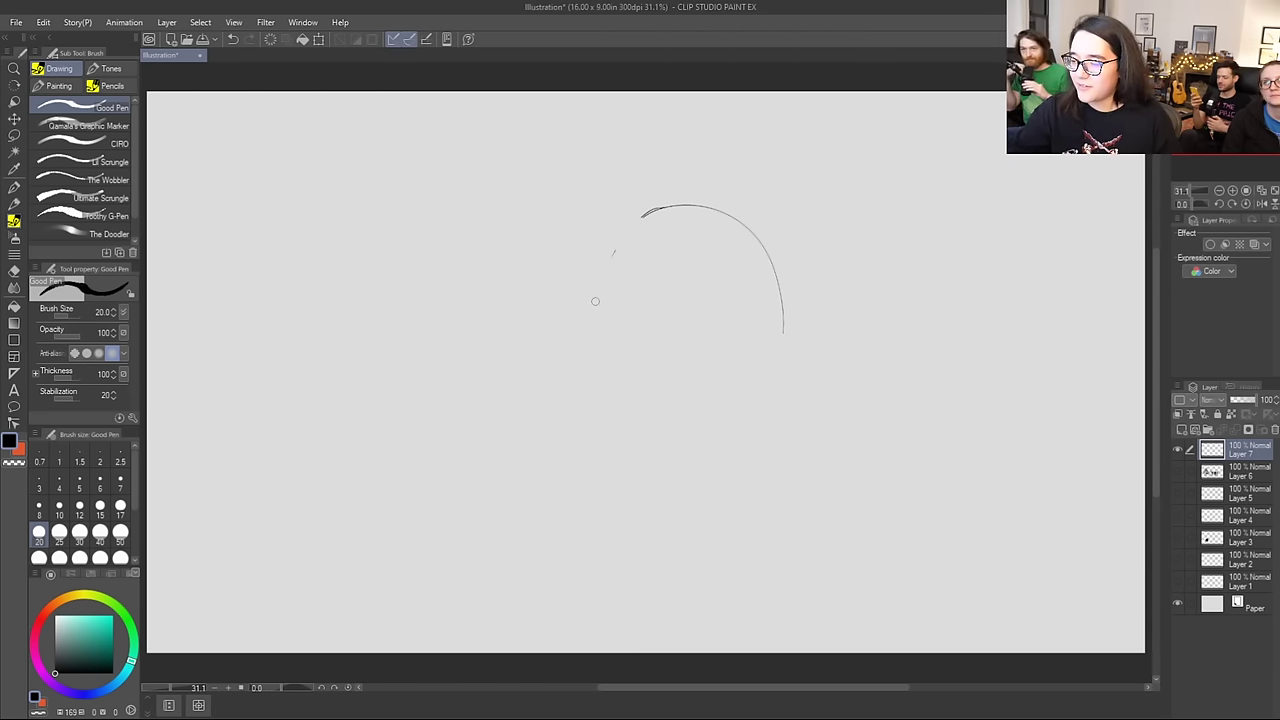
Step: Redraw the side and underside of the head to complete its rough circular outline
left_click_drag(650, 209, 592, 275)
mouse_move(628, 228)
left_mouse_down()
mouse_move(596, 276)
mouse_move(587, 340)
mouse_move(650, 398)
mouse_move(716, 402)
mouse_move(765, 376)
left_mouse_up()
left_click_drag(759, 312, 768, 314)
key("ctrl+z")
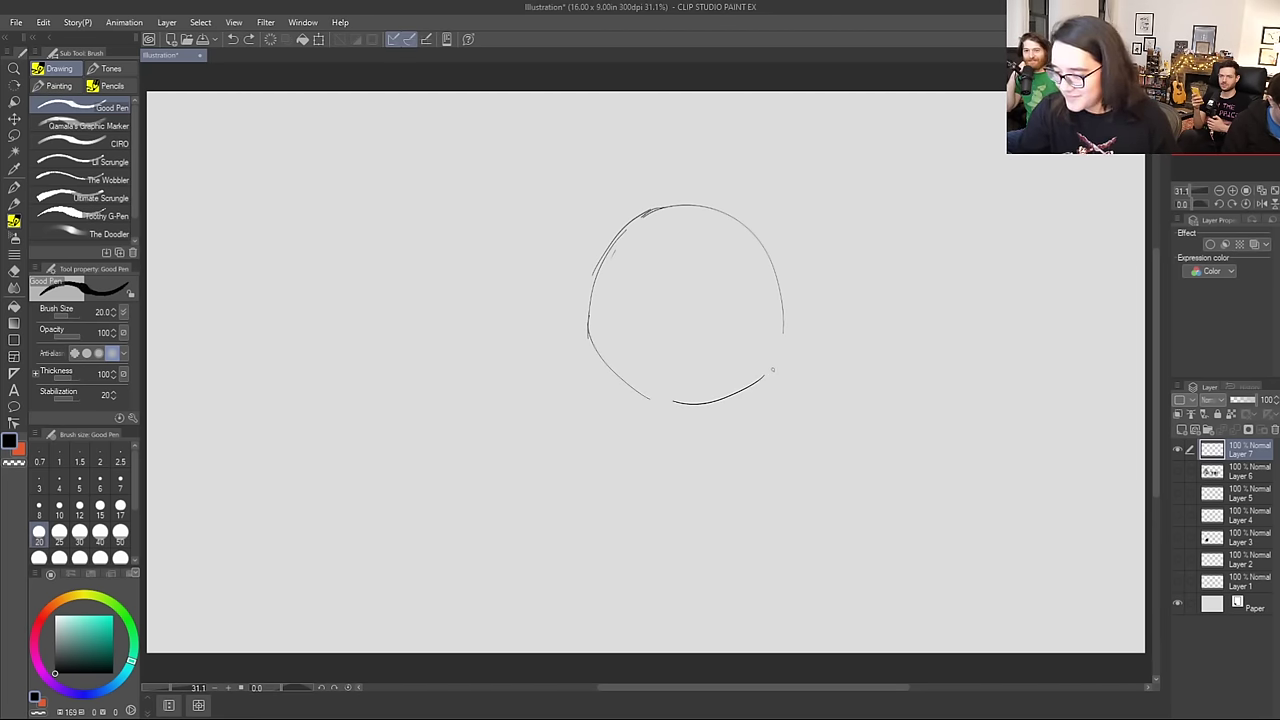
left_click_drag(772, 370, 785, 306)
key("ctrl+z")
left_click_drag(755, 237, 793, 327)
key("ctrl+z")
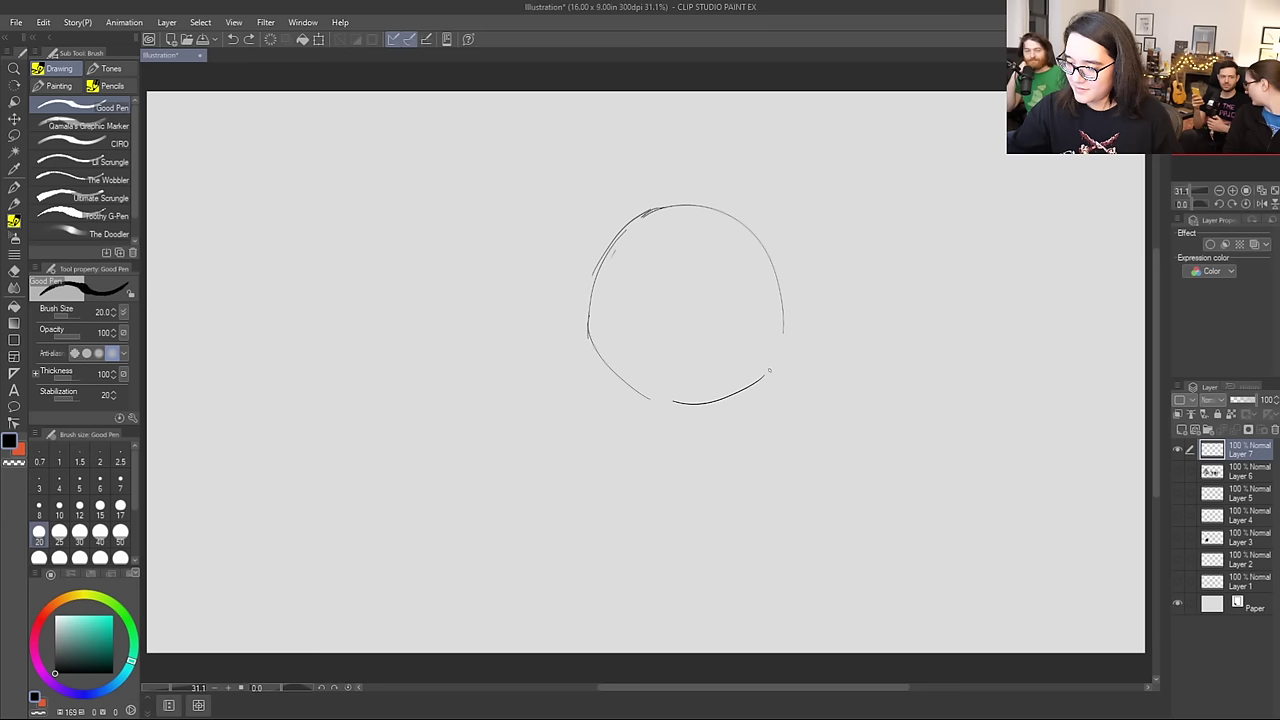
left_click_drag(769, 370, 786, 276)
left_click_drag(756, 236, 786, 300)
Step: Draw two large pointed ears on the head, each with a smaller triangle inside
mouse_move(590, 300)
left_mouse_down()
mouse_move(538, 91)
mouse_move(580, 161)
mouse_move(568, 142)
mouse_move(684, 210)
left_mouse_up()
mouse_move(593, 272)
left_mouse_down()
mouse_move(583, 191)
mouse_move(614, 236)
left_mouse_up()
mouse_move(716, 210)
left_mouse_down()
mouse_move(830, 130)
mouse_move(780, 300)
left_mouse_up()
key("ctrl+z")
left_click_drag(783, 346, 836, 128)
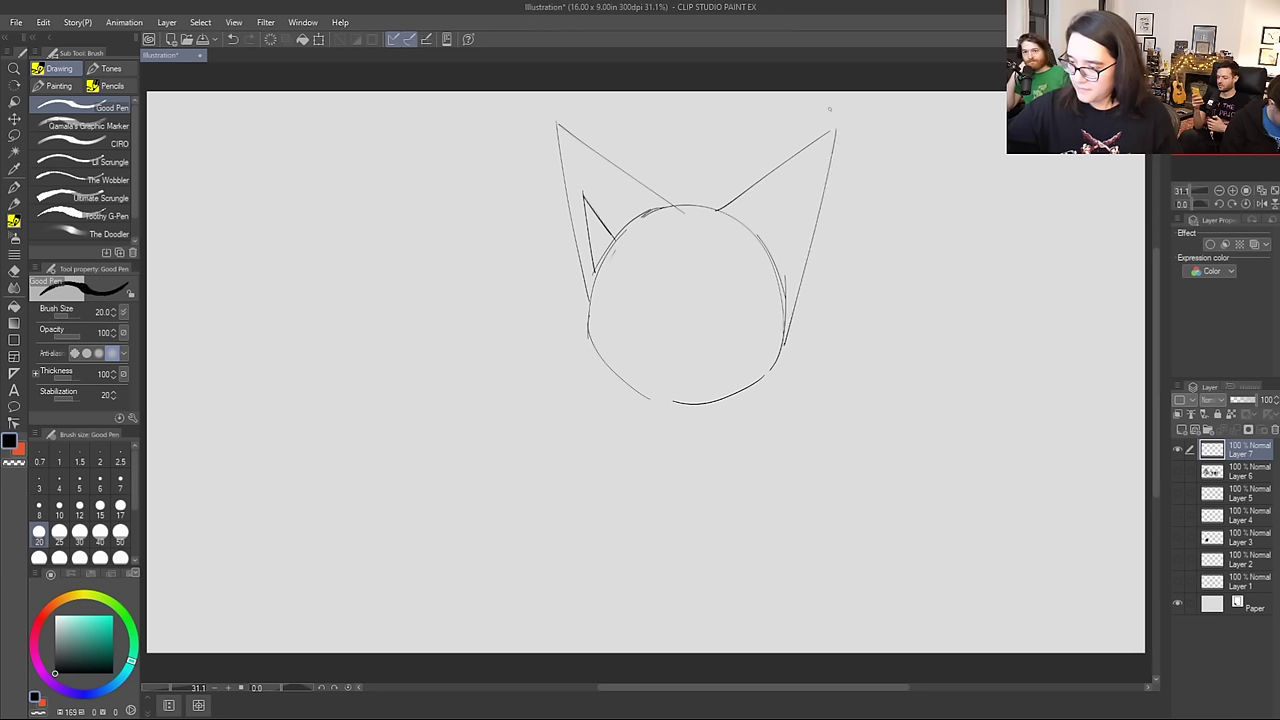
mouse_move(750, 226)
left_mouse_down()
mouse_move(792, 184)
mouse_move(766, 242)
left_mouse_up()
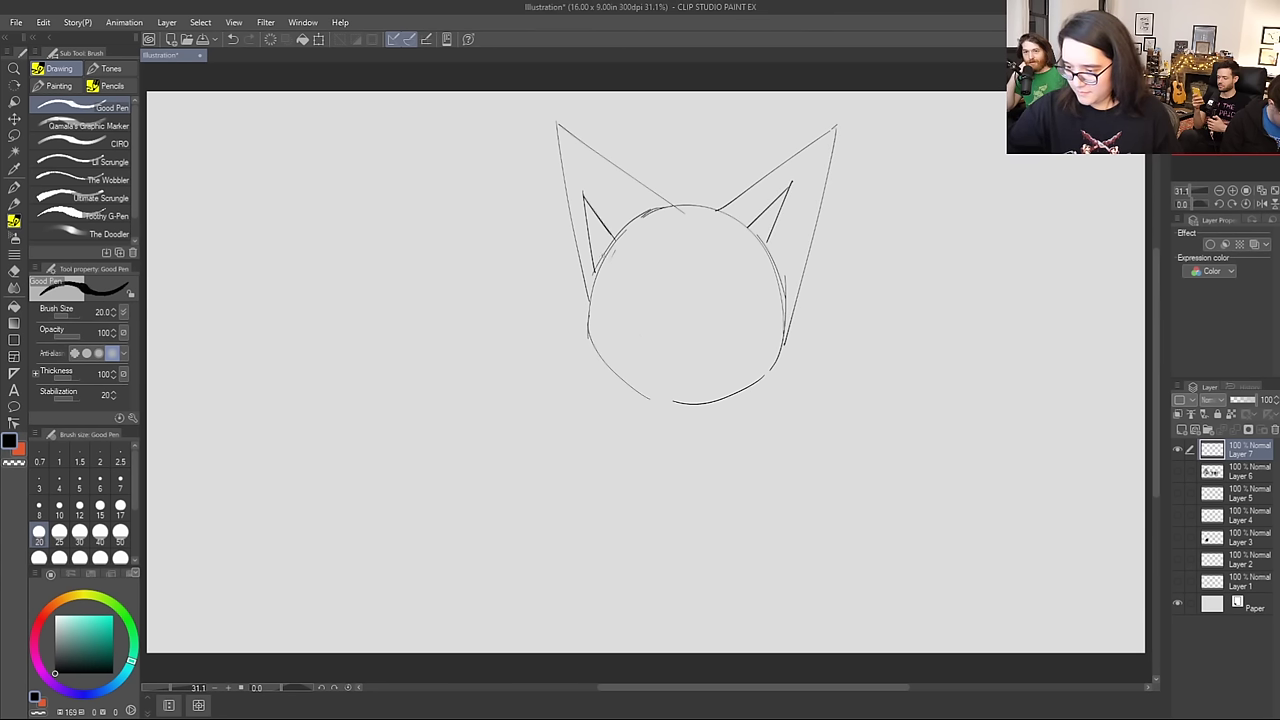
Step: Draw a slanted brow line running from the base of the left ear down to the middle of the face
left_click_drag(600, 255, 677, 343)
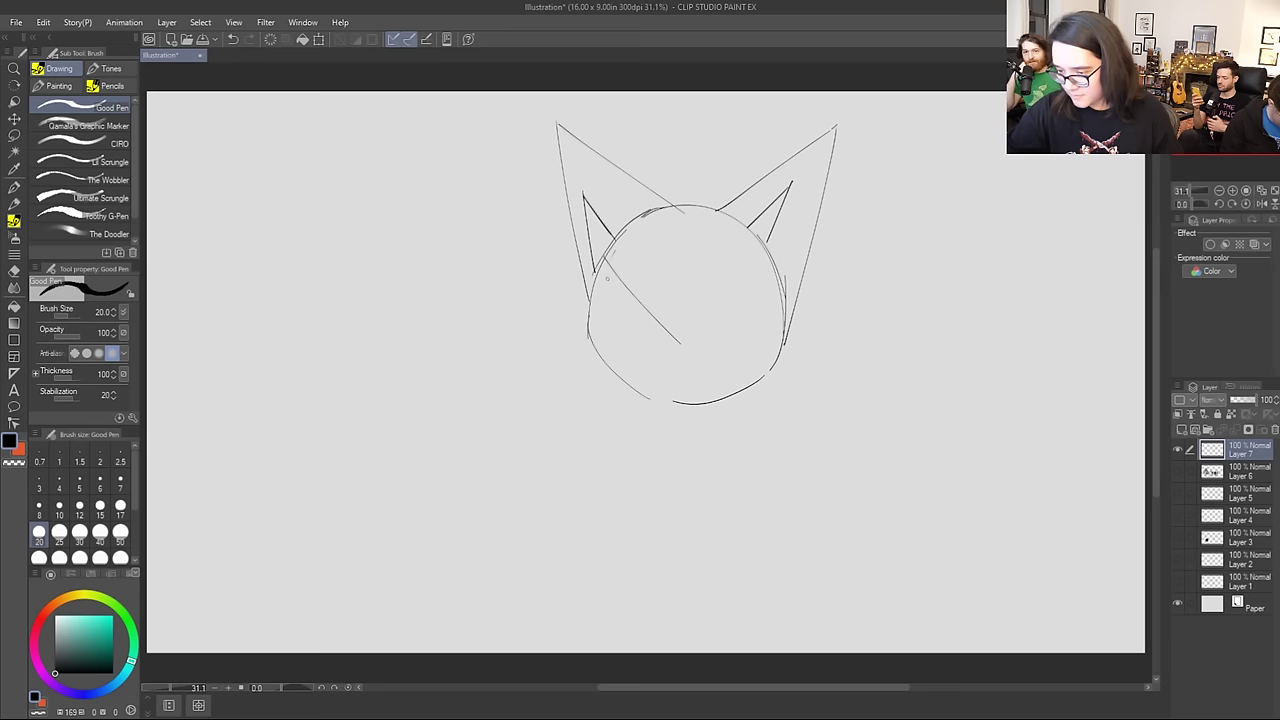
key("ctrl+z")
left_click_drag(594, 238, 662, 330)
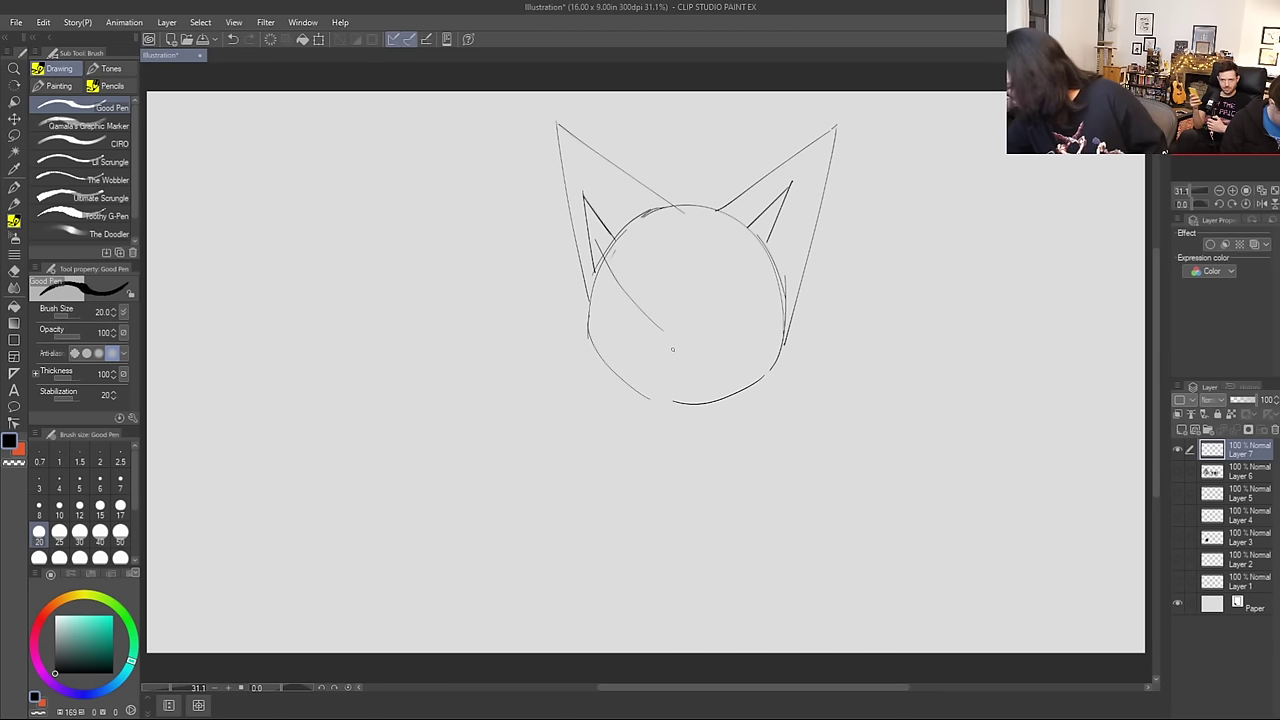
left_click_drag(593, 274, 650, 335)
key("ctrl+z")
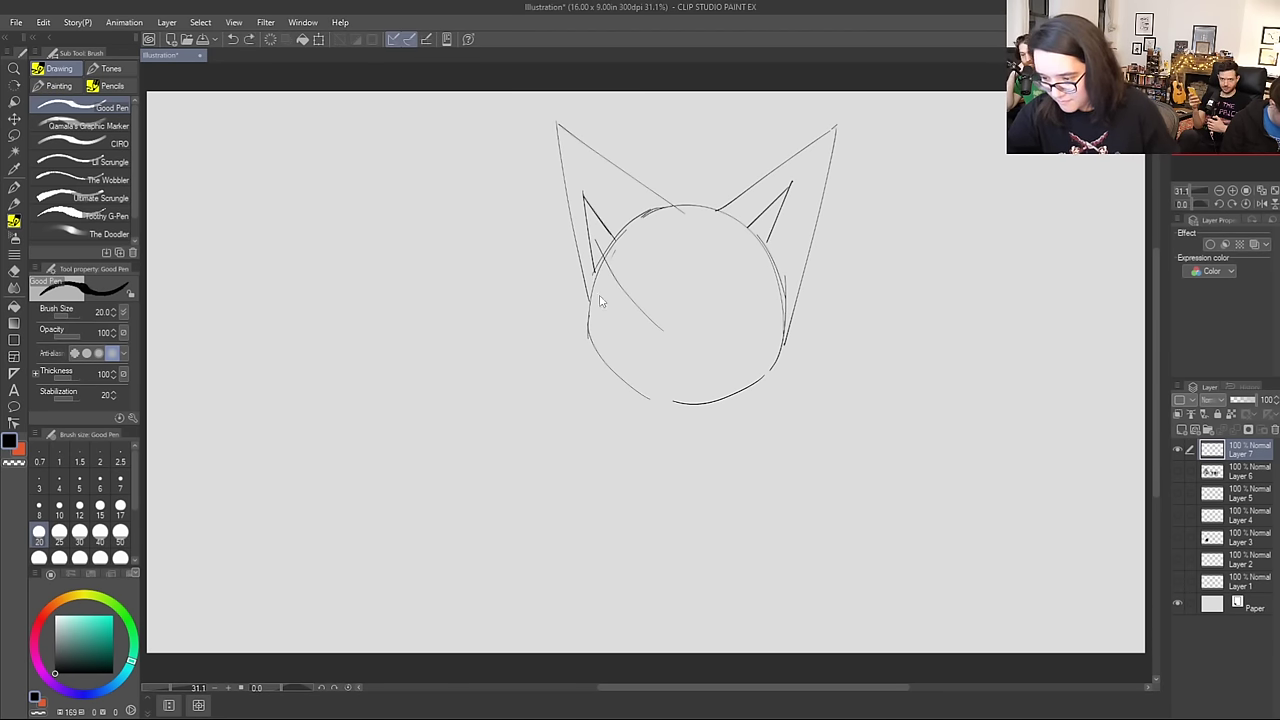
Step: Draw the opposite slanted brow, curved lower edges for both eyes, and a small dark pupil in each eye
mouse_move(612, 260)
left_mouse_down()
mouse_move(662, 314)
mouse_move(660, 342)
mouse_move(798, 304)
left_mouse_up()
key("ctrl+z")
mouse_move(700, 335)
left_mouse_down()
mouse_move(748, 358)
mouse_move(788, 318)
left_mouse_up()
key("ctrl+z")
key("ctrl+z")
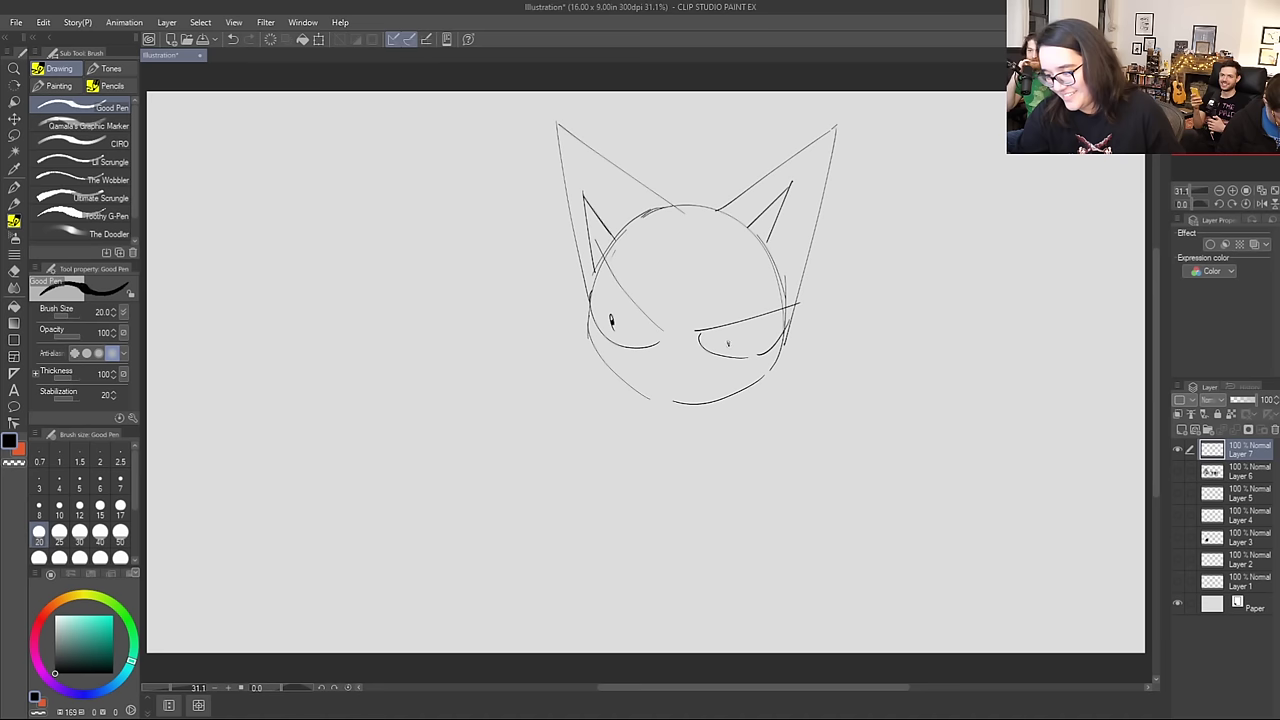
left_click(724, 346)
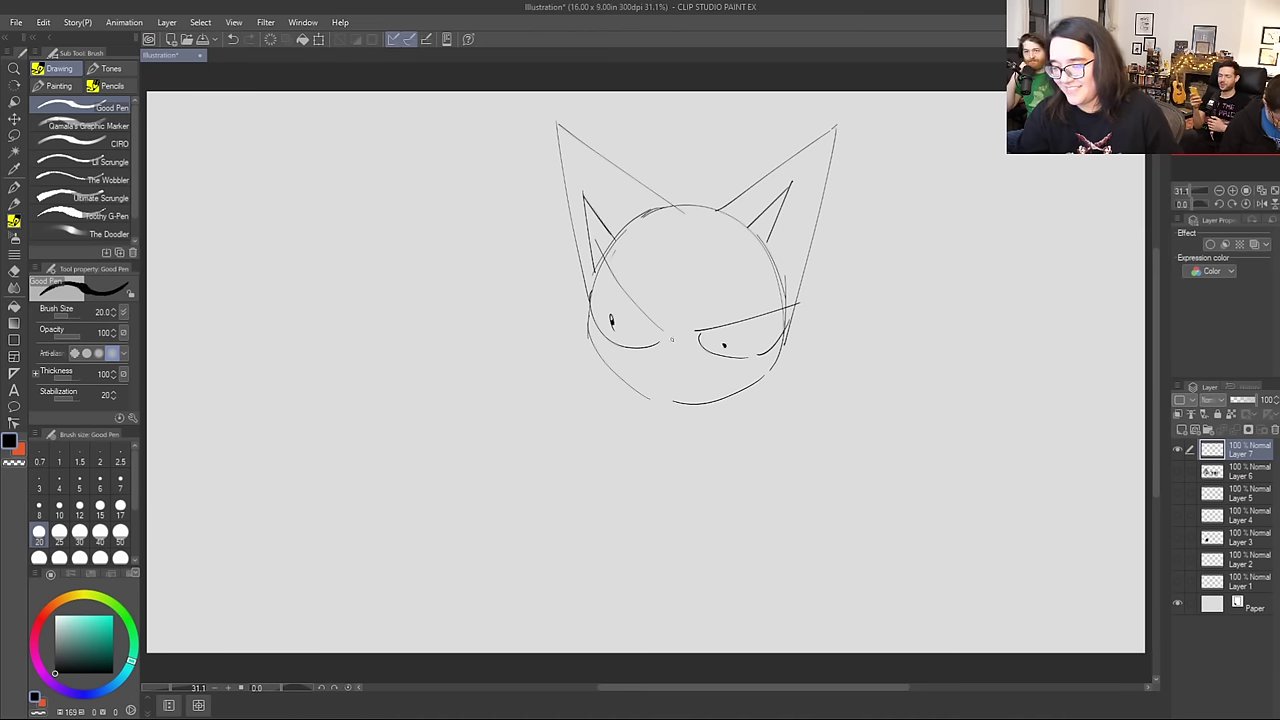
Step: Draw a bridge line between the eyes and a small nose, and remove the trial mouth beneath it
mouse_move(668, 334)
left_mouse_down()
mouse_move(698, 333)
mouse_move(659, 344)
mouse_move(669, 360)
mouse_move(662, 340)
mouse_move(677, 353)
mouse_move(666, 371)
mouse_move(692, 361)
left_mouse_up()
key("ctrl+z")
key("ctrl+z")
key("ctrl+z")
key("ctrl+z")
key("ctrl+z")
key("ctrl+z")
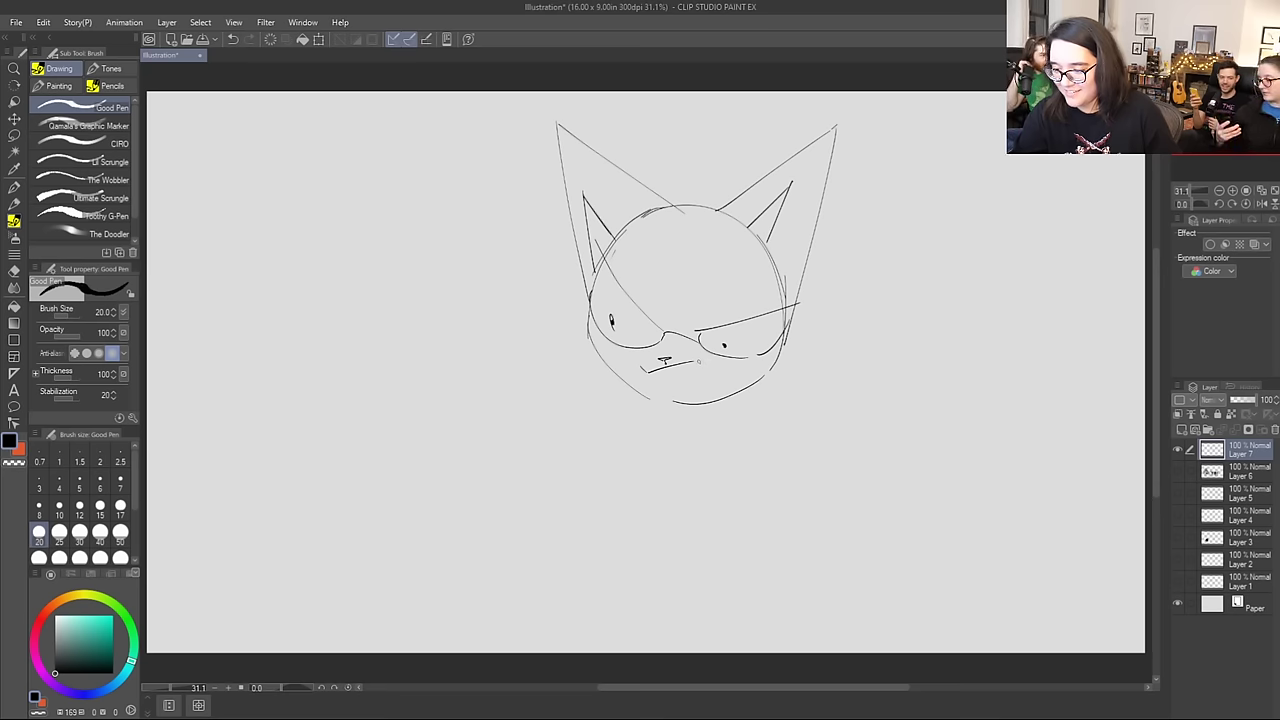
key("ctrl+z")
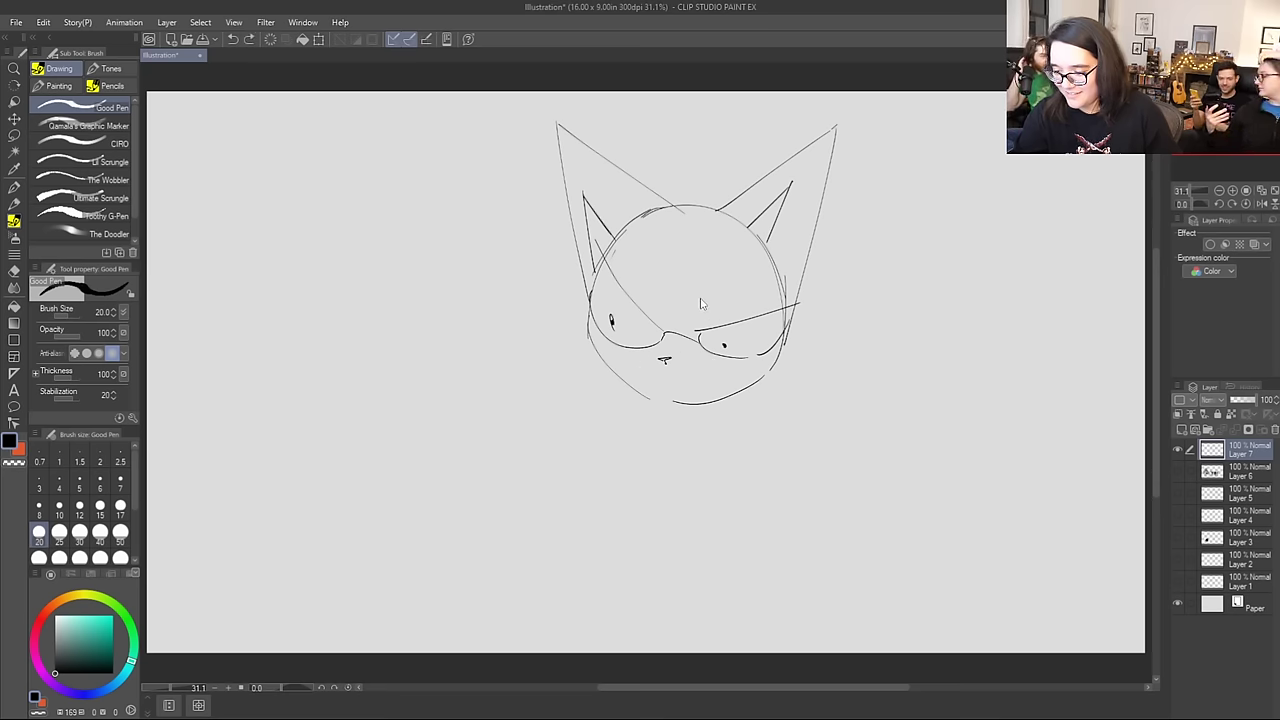
Step: Try enlarging the pupils in both eyes, and remove the pupils
left_click_drag(724, 345, 722, 344)
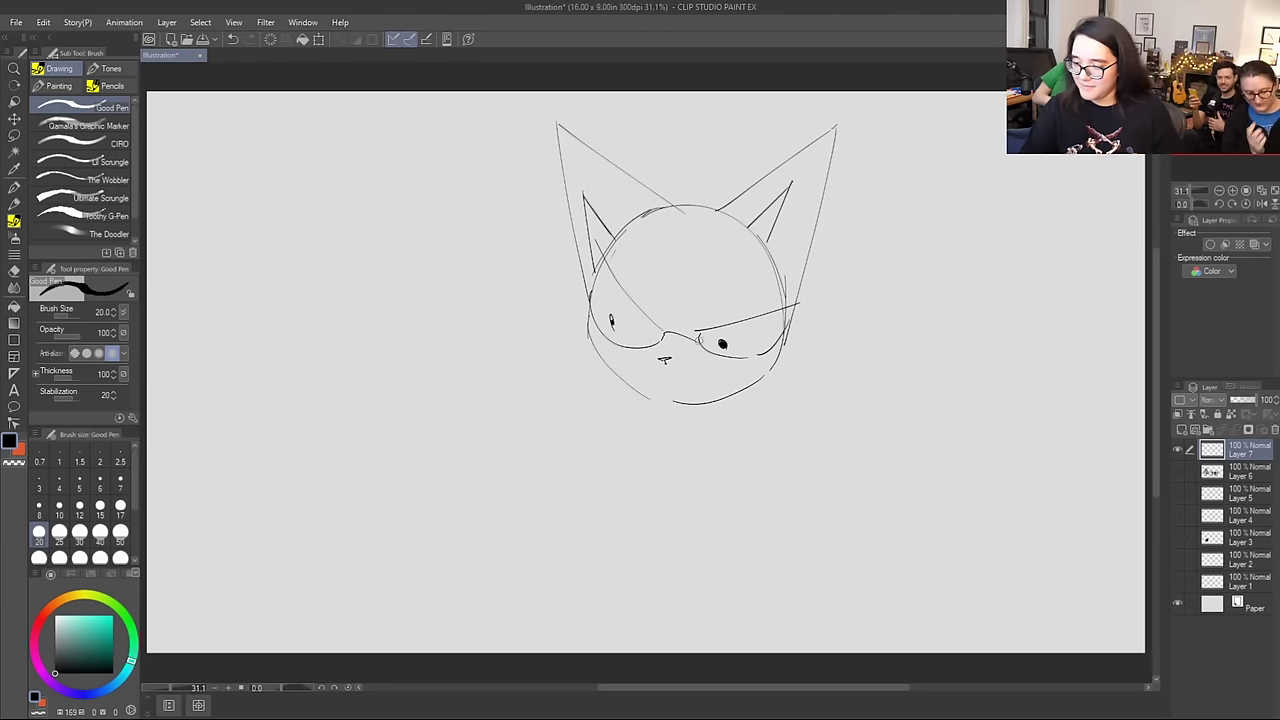
left_click_drag(610, 320, 613, 324)
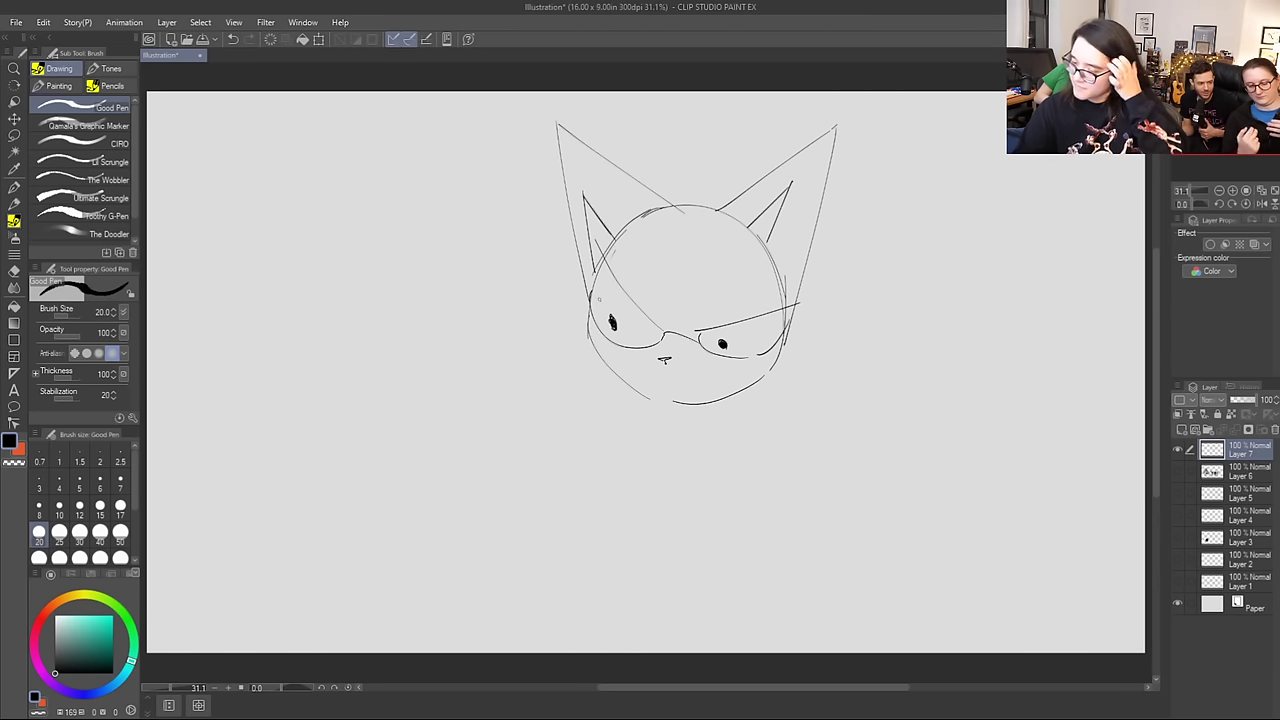
key("ctrl+z")
key("ctrl+z")
key("ctrl+z")
key("ctrl+z")
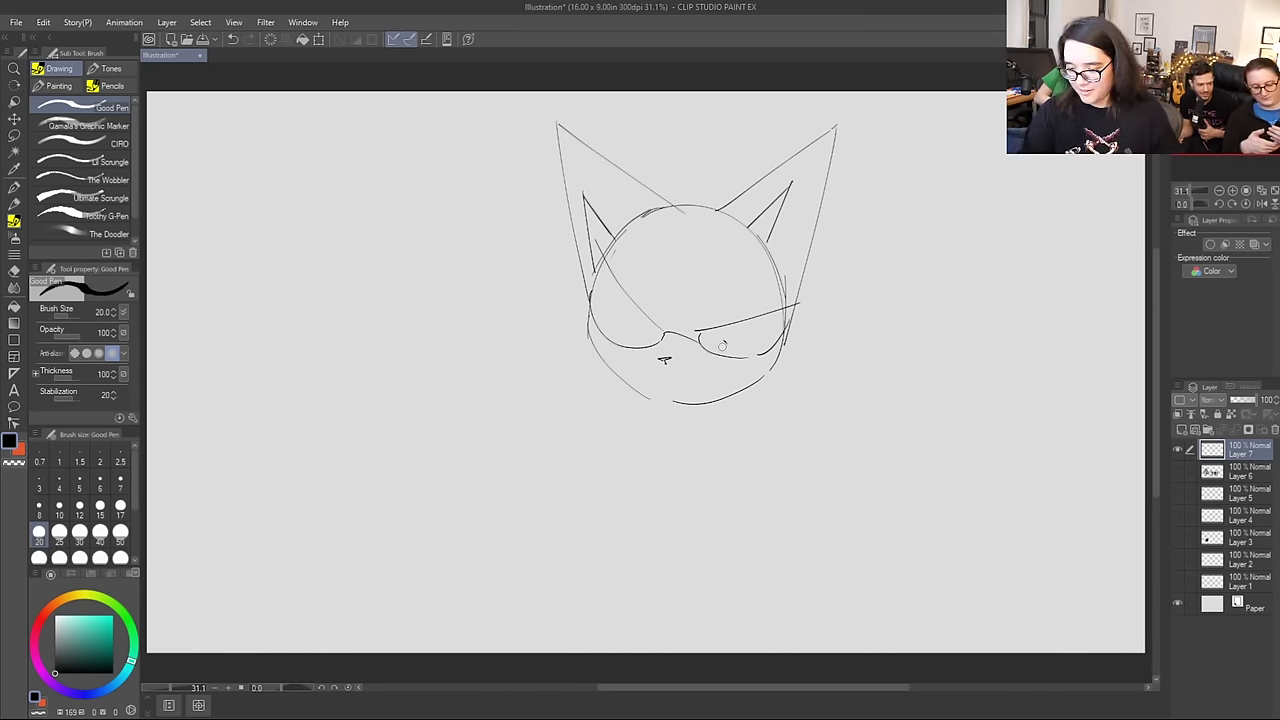
Step: Try small pupils placed higher in both eyes, close to the brow lines
mouse_move(729, 332)
left_mouse_down()
mouse_move(735, 342)
mouse_move(734, 328)
left_mouse_up()
mouse_move(626, 302)
left_mouse_down()
mouse_move(645, 329)
mouse_move(628, 309)
left_mouse_up()
key("ctrl+z")
key("ctrl+z")
mouse_move(731, 326)
left_mouse_down()
mouse_move(729, 344)
mouse_move(737, 336)
left_mouse_up()
Step: Draw a wide open grin below the nose, with a jagged fang line inside it
mouse_move(679, 392)
left_mouse_down()
mouse_move(642, 380)
mouse_move(691, 371)
mouse_move(627, 366)
mouse_move(664, 380)
mouse_move(658, 398)
mouse_move(724, 368)
mouse_move(699, 397)
left_mouse_up()
key("ctrl+z")
key("ctrl+z")
key("ctrl+z")
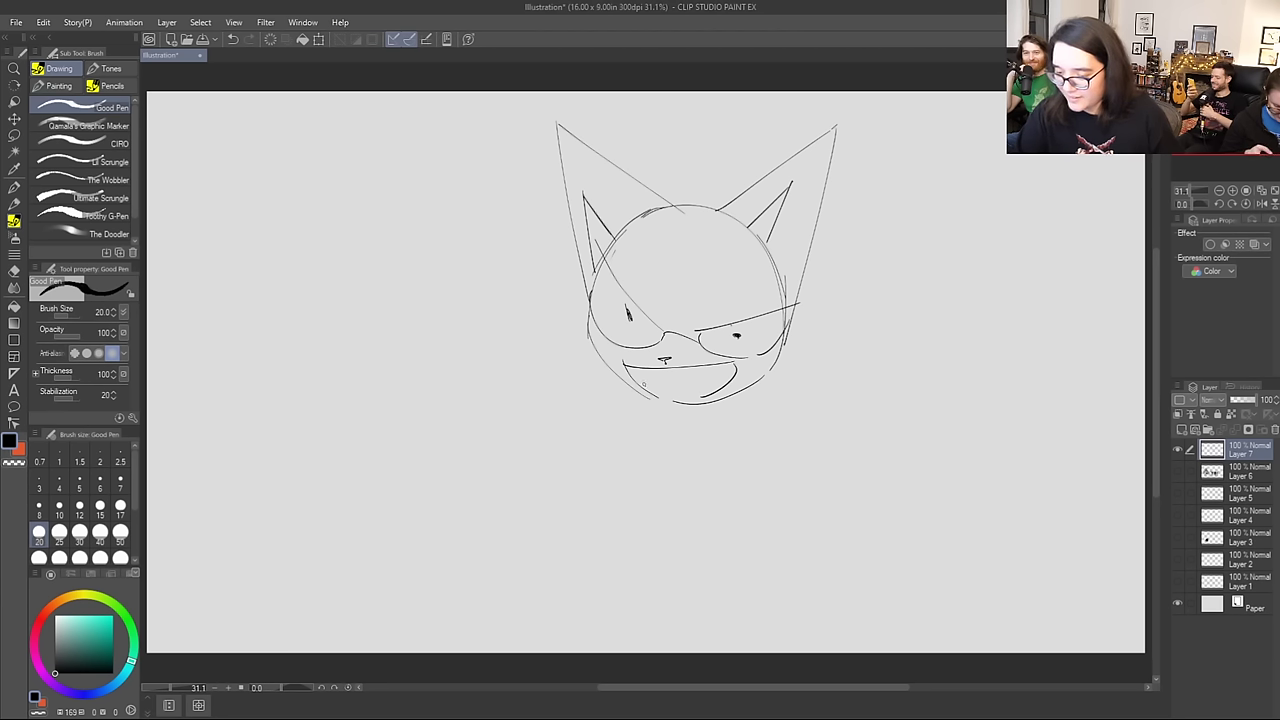
left_click_drag(630, 378, 694, 381)
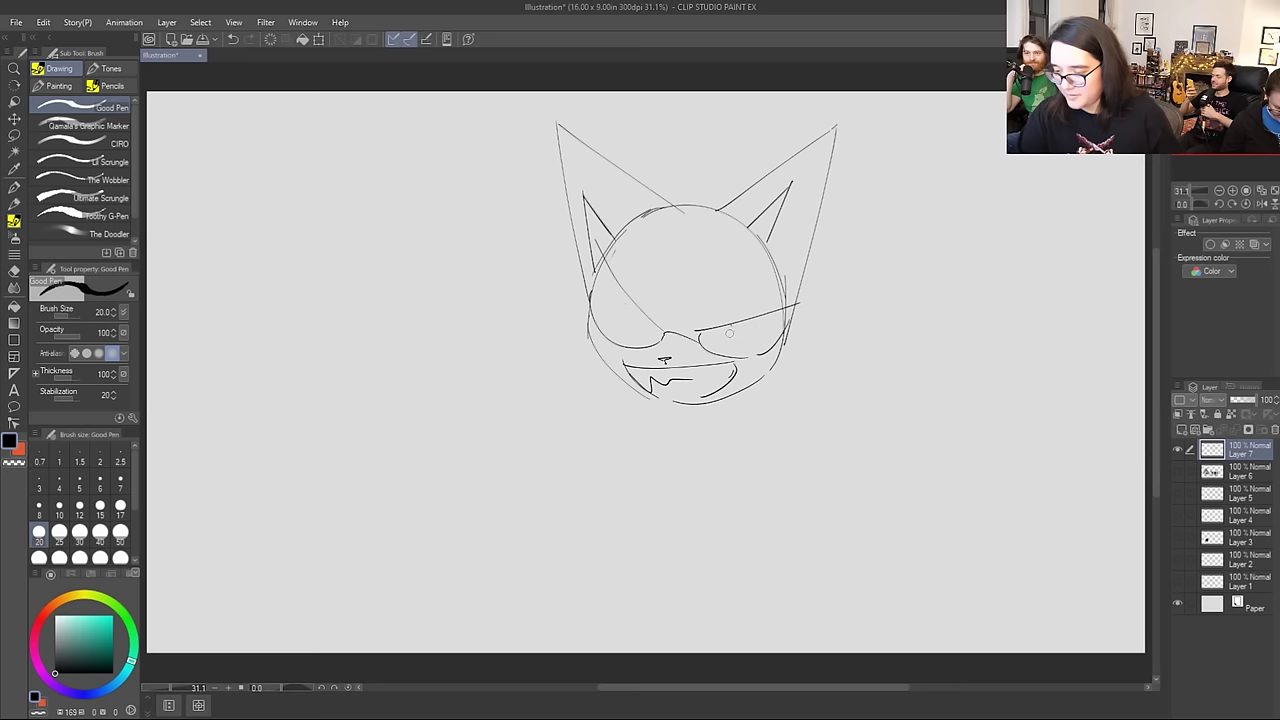
Step: Draw a filled, narrow oval pupil in each eye just beneath the brow lines
left_click_drag(736, 327, 740, 334)
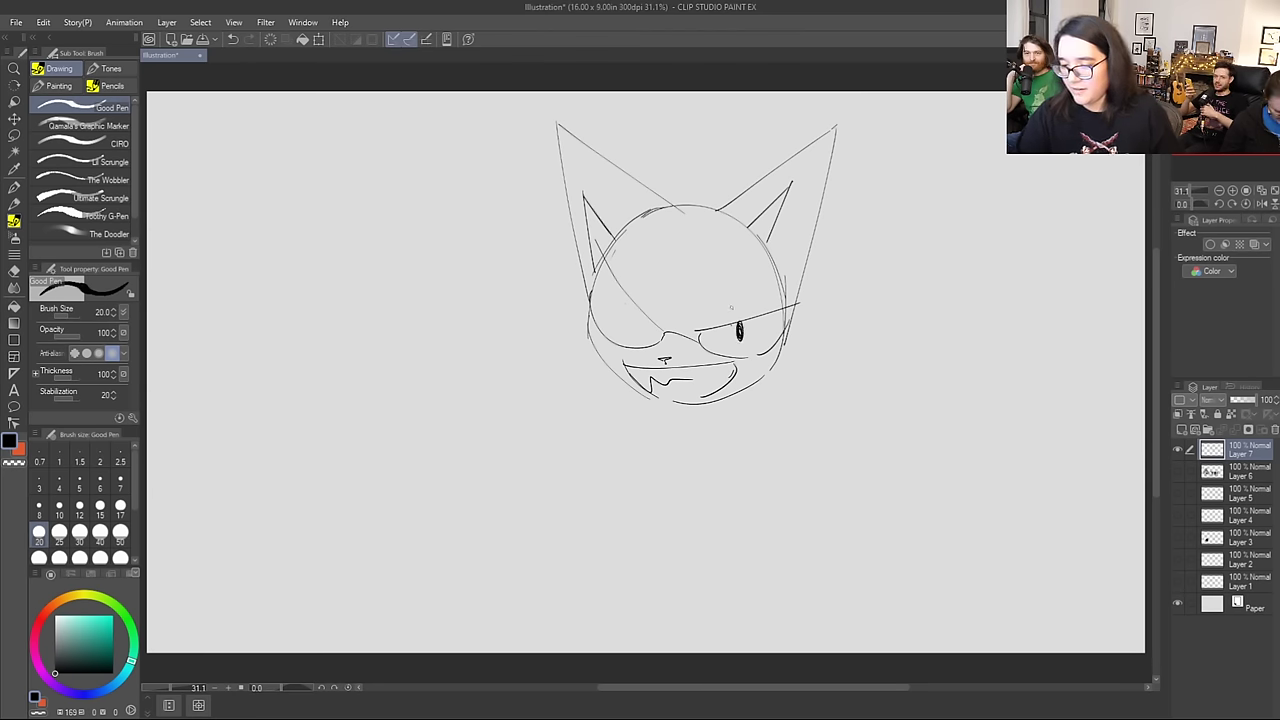
mouse_move(634, 325)
left_mouse_down()
mouse_move(632, 312)
mouse_move(638, 330)
mouse_move(641, 318)
left_mouse_up()
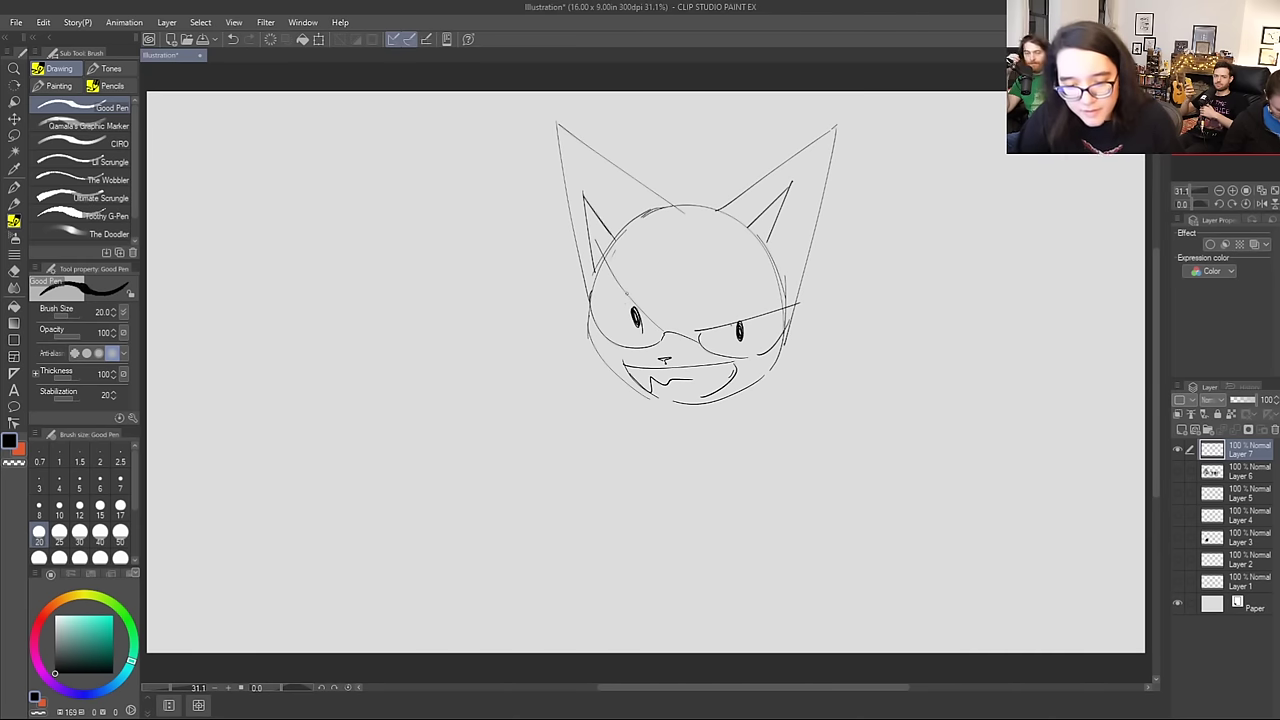
key("ctrl+z")
mouse_move(636, 312)
left_mouse_down()
mouse_move(641, 331)
mouse_move(640, 320)
left_mouse_up()
Step: Close the gap at the chin with a curved line beneath the grin
mouse_move(650, 398)
left_mouse_down()
mouse_move(725, 406)
mouse_move(709, 401)
mouse_move(736, 386)
left_mouse_up()
key("ctrl+z")
key("ctrl+z")
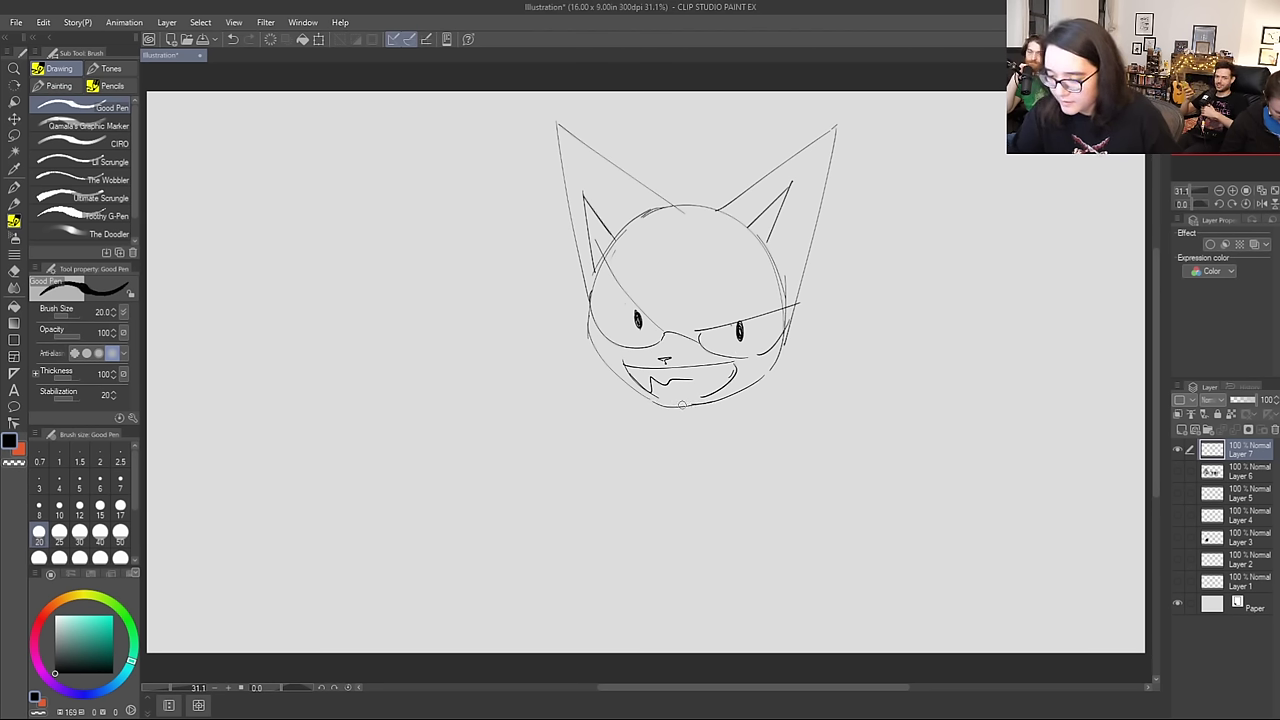
left_click_drag(652, 402, 724, 400)
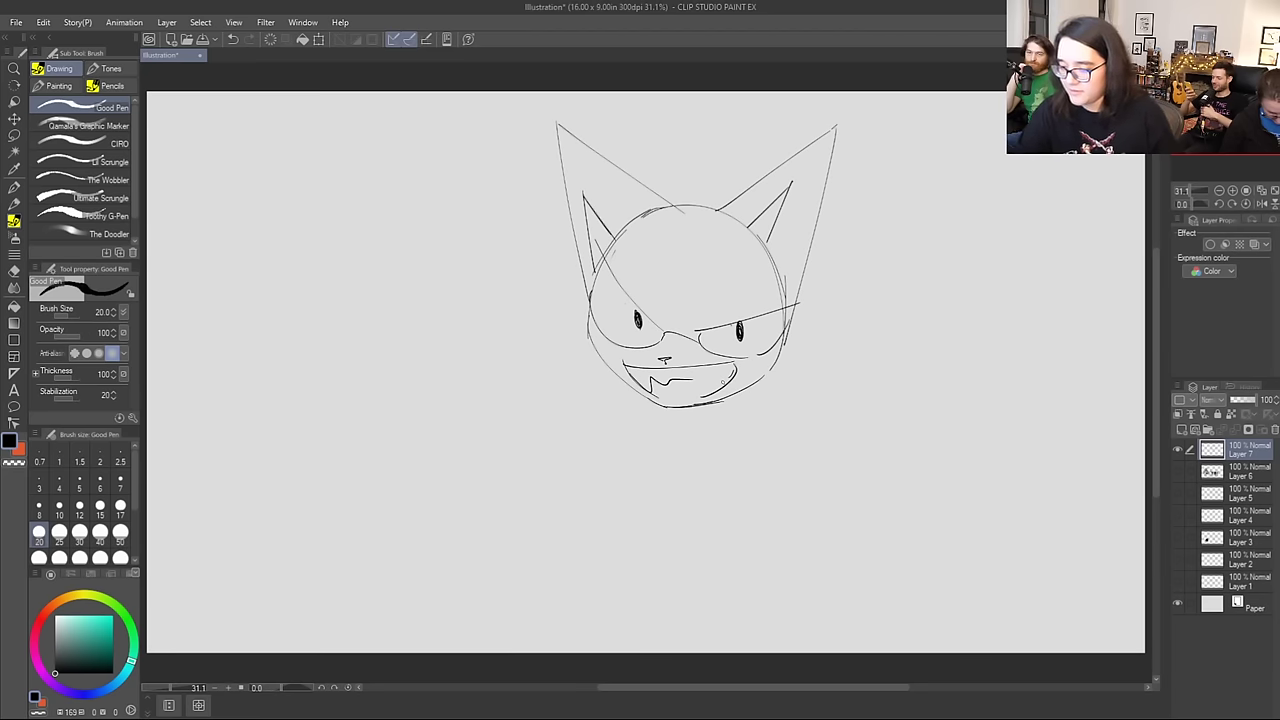
Step: Add a second line above the right brow and frown creases between the eyes, and thicken the chin line
left_click_drag(685, 322, 763, 303)
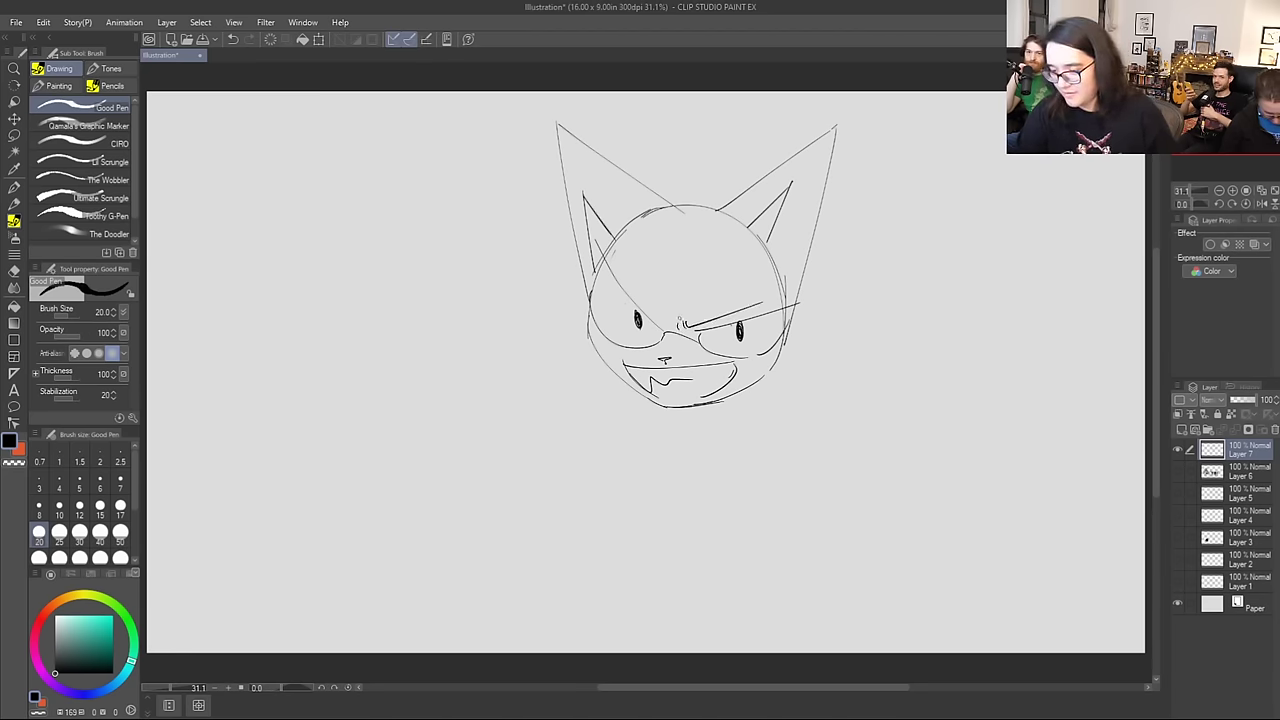
left_click_drag(681, 307, 680, 328)
mouse_move(661, 409)
left_mouse_down()
mouse_move(634, 450)
mouse_move(702, 482)
left_mouse_up()
key("ctrl+z")
key("ctrl+z")
left_click_drag(655, 405, 716, 401)
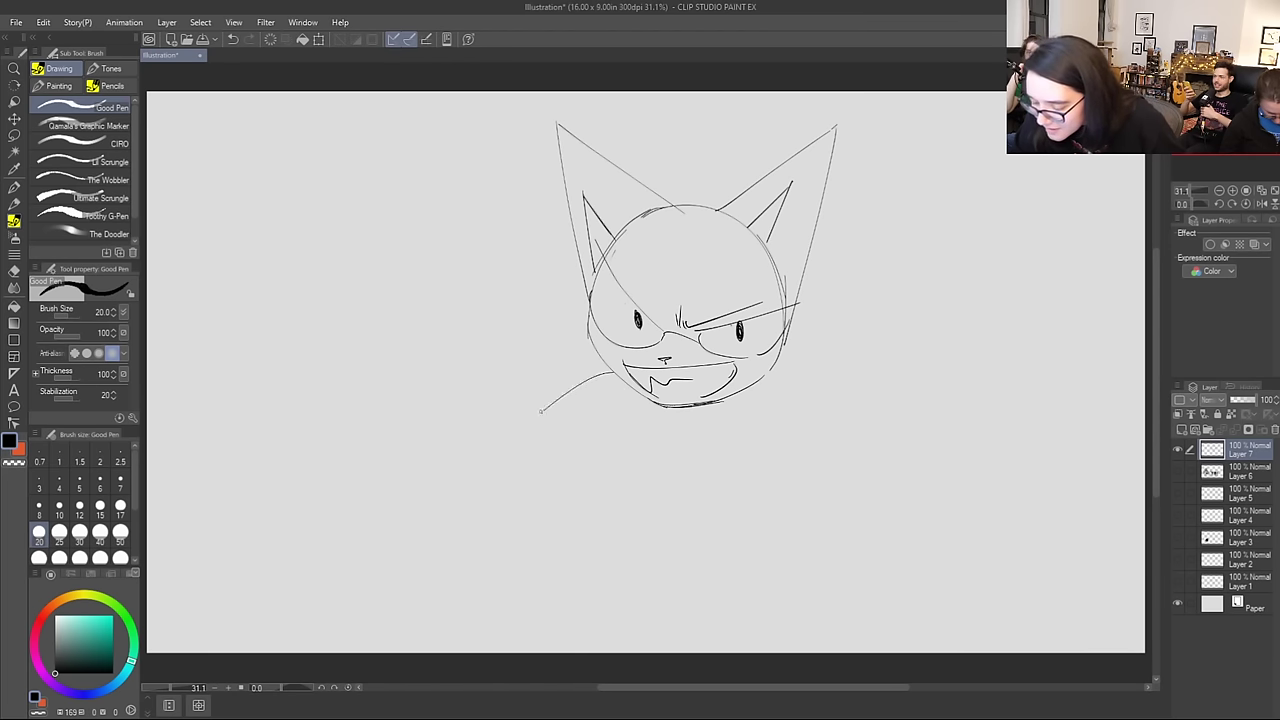
Step: Sketch a pair of parallel curved arm lines sweeping outward from each side of the head
left_click_drag(579, 343, 466, 393)
left_click_drag(791, 342, 872, 360)
left_click_drag(483, 402, 590, 351)
left_click_drag(785, 353, 881, 383)
key("ctrl+z")
left_click_drag(788, 349, 888, 380)
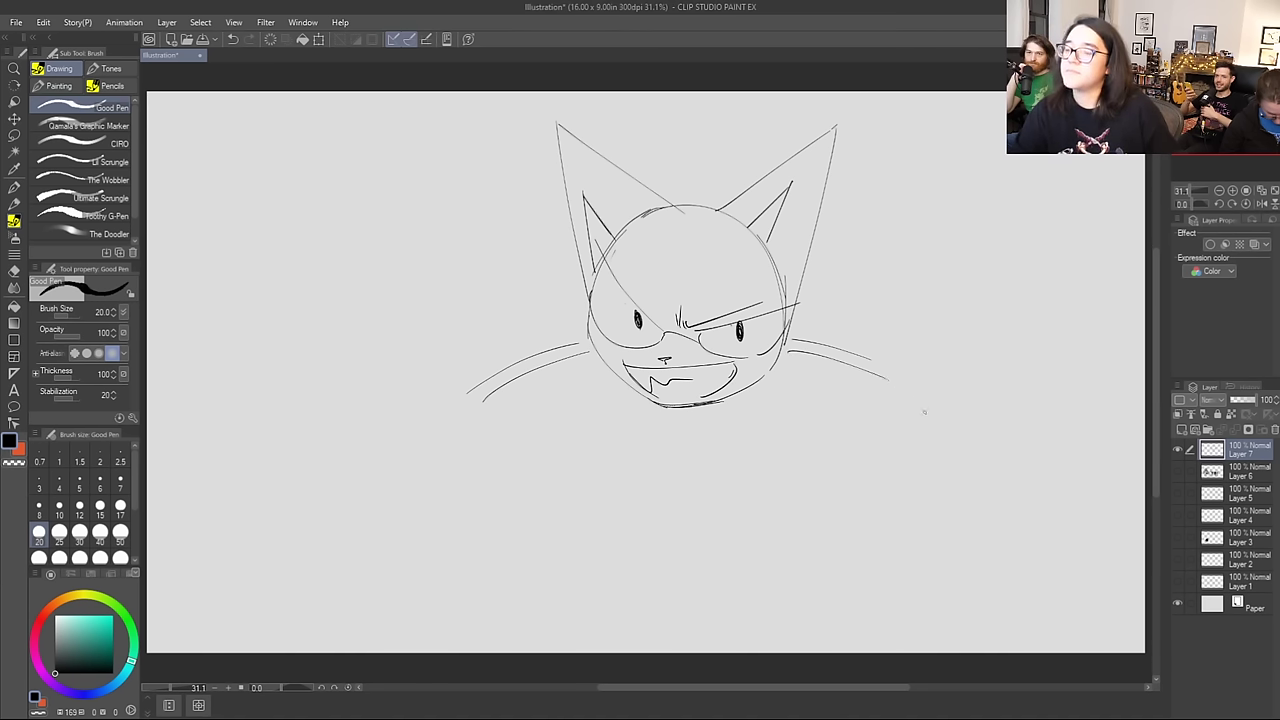
Step: Replace the lower arm lines with ones starting further down the jaw on both sides
left_click_drag(484, 400, 605, 366)
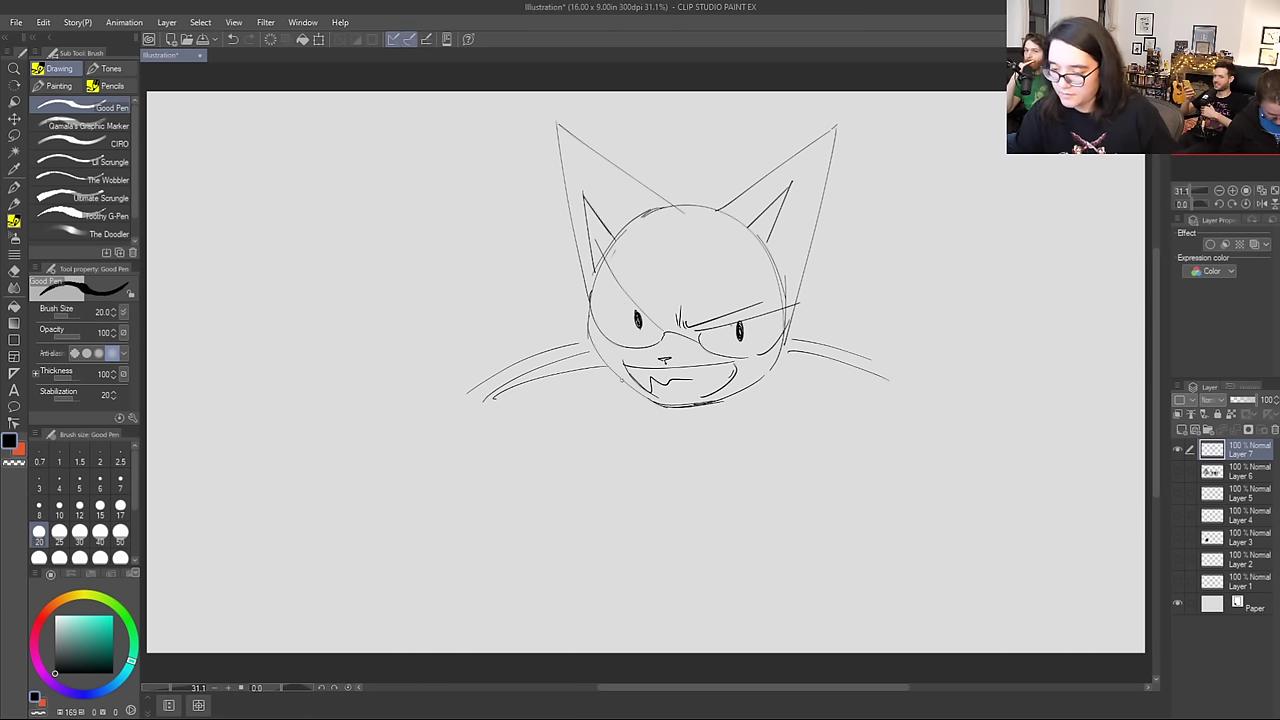
left_click_drag(785, 367, 888, 380)
mouse_move(589, 352)
left_mouse_down()
mouse_move(479, 404)
mouse_move(490, 399)
left_mouse_up()
left_click_drag(795, 354, 857, 367)
key("ctrl+z")
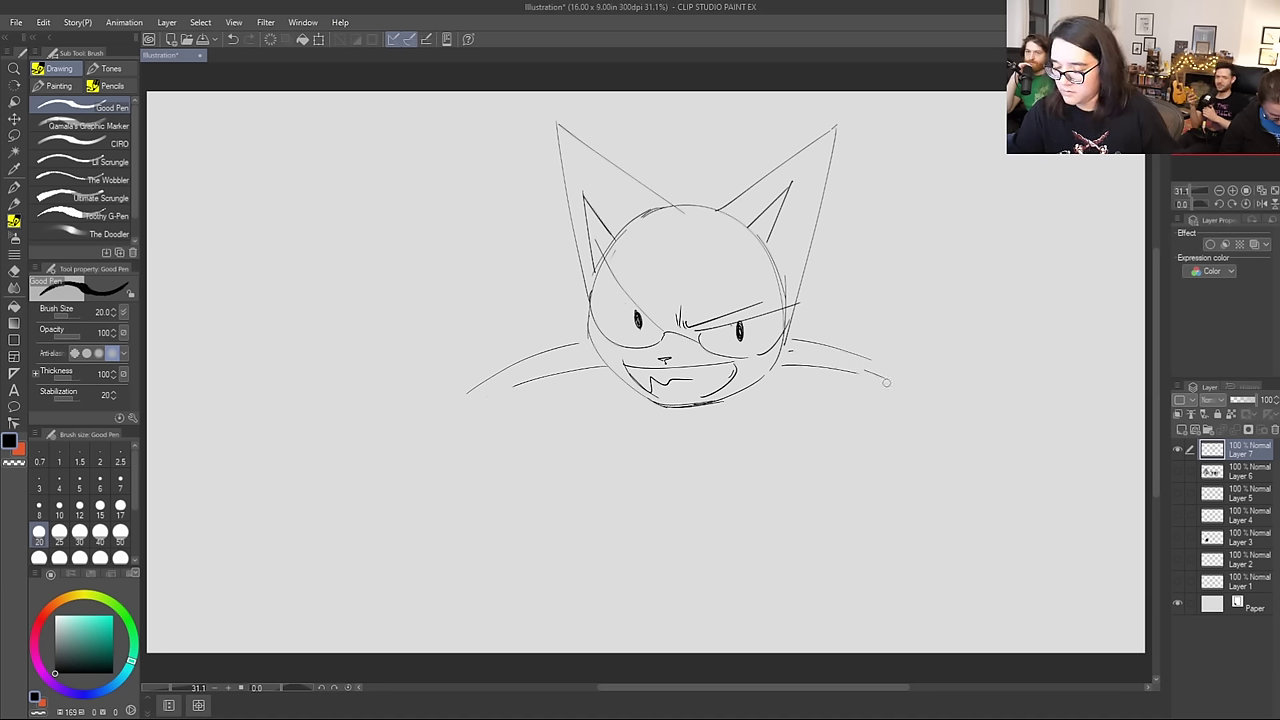
Step: Try torso side and hip lines beneath the chin, and remove them
left_click_drag(630, 394, 602, 456)
key("ctrl+z")
mouse_move(642, 398)
left_mouse_down()
mouse_move(614, 456)
mouse_move(728, 459)
left_mouse_up()
key("ctrl+z")
mouse_move(636, 450)
left_mouse_down()
mouse_move(612, 482)
mouse_move(670, 447)
mouse_move(728, 452)
left_mouse_up()
key("ctrl+z")
key("ctrl+z")
key("ctrl+z")
key("ctrl+z")
key("ctrl+z")
Step: Try a shorter torso outline under the head, and remove those strokes
mouse_move(645, 398)
left_mouse_down()
mouse_move(623, 481)
mouse_move(638, 460)
left_mouse_up()
left_click_drag(646, 444, 694, 440)
key("ctrl+z")
key("ctrl+z")
key("ctrl+z")
mouse_move(640, 399)
left_mouse_down()
mouse_move(588, 486)
mouse_move(664, 440)
mouse_move(736, 446)
left_mouse_up()
key("ctrl+z")
key("ctrl+z")
Step: Draw the lower body with an arched line between the legs and outer lines flaring down from the chin
left_click_drag(631, 457, 736, 447)
key("ctrl+z")
left_click_drag(625, 460, 734, 458)
key("ctrl+z")
mouse_move(627, 461)
left_mouse_down()
mouse_move(729, 462)
mouse_move(757, 502)
left_mouse_up()
left_click_drag(745, 457, 767, 490)
key("ctrl+z")
left_click_drag(733, 404, 775, 504)
Step: Draw curved ankle lines and two large pointed feet spreading outward from the legs
mouse_move(578, 487)
left_mouse_down()
mouse_move(502, 524)
mouse_move(575, 540)
left_mouse_up()
key("ctrl+z")
mouse_move(592, 479)
left_mouse_down()
mouse_move(486, 574)
mouse_move(610, 550)
left_mouse_up()
mouse_move(514, 566)
left_mouse_down()
mouse_move(558, 562)
mouse_move(634, 519)
mouse_move(620, 530)
left_mouse_up()
key("ctrl+z")
mouse_move(734, 486)
left_mouse_down()
mouse_move(752, 540)
mouse_move(728, 514)
mouse_move(728, 538)
mouse_move(884, 548)
left_mouse_up()
key("ctrl+z")
left_click_drag(748, 537, 880, 568)
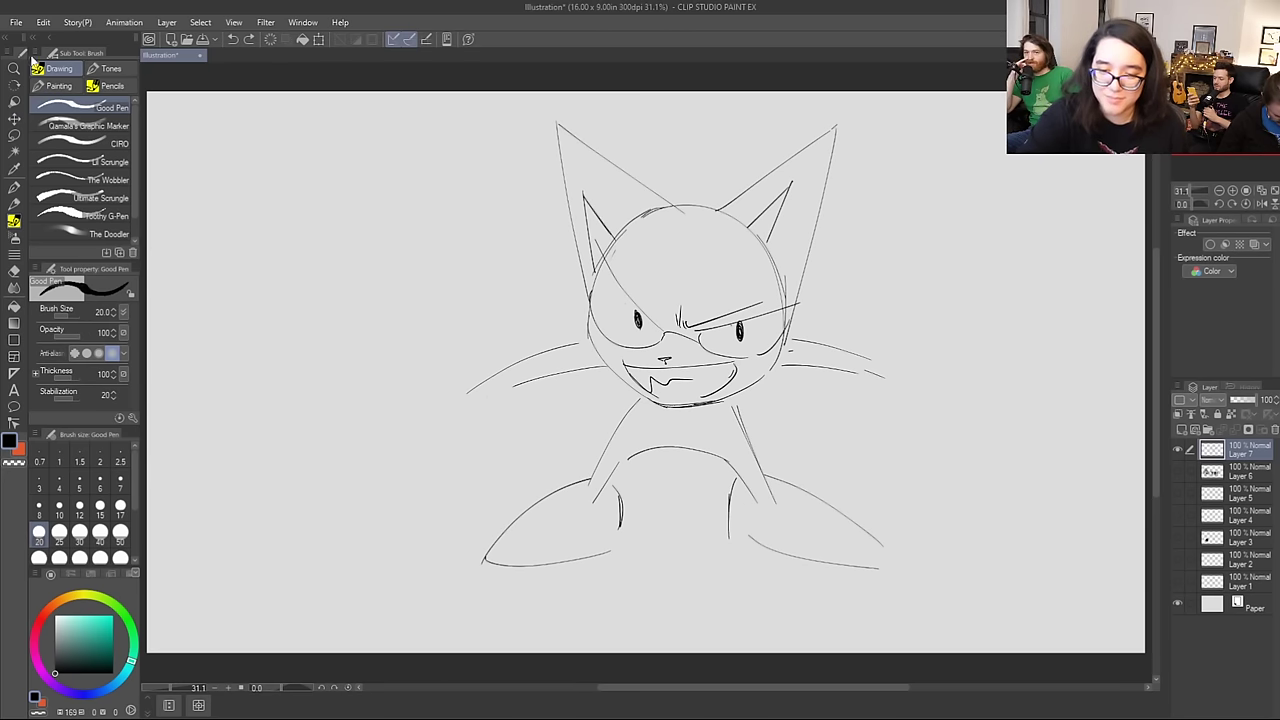
Step: Lasso the body and legs, move them slightly down from the head, and deselect
left_click(18, 134)
mouse_move(905, 602)
left_mouse_down()
mouse_move(866, 452)
mouse_move(725, 400)
mouse_move(645, 395)
mouse_move(445, 495)
mouse_move(915, 604)
left_mouse_up()
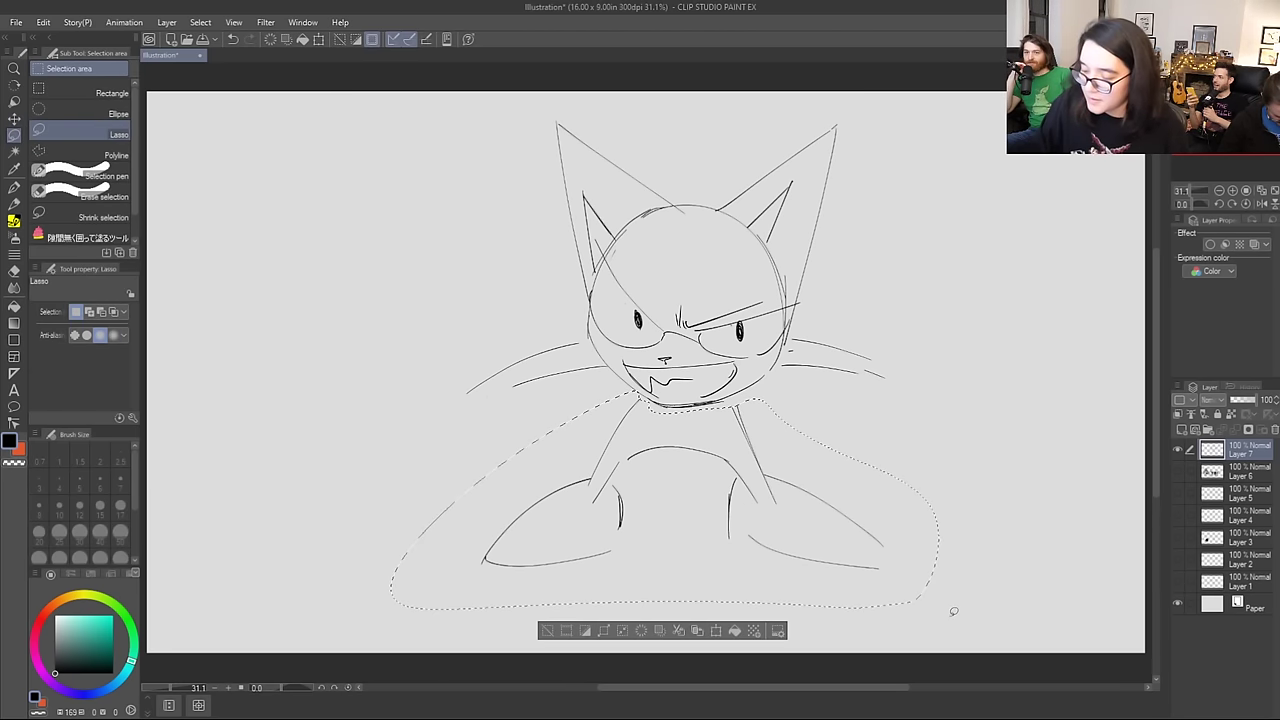
left_click_drag(757, 489, 755, 502)
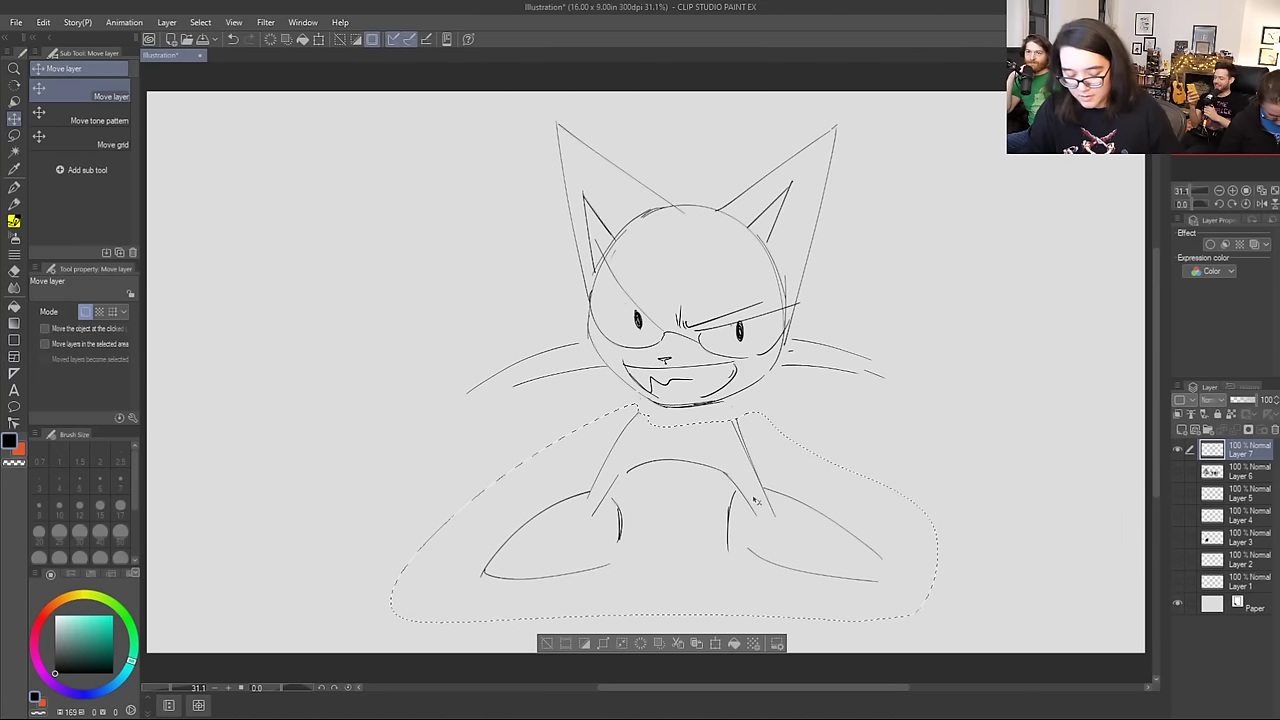
key("ctrl+d")
Step: Erase the curved arm lines on both sides of the head with the Hard eraser
left_click(14, 270)
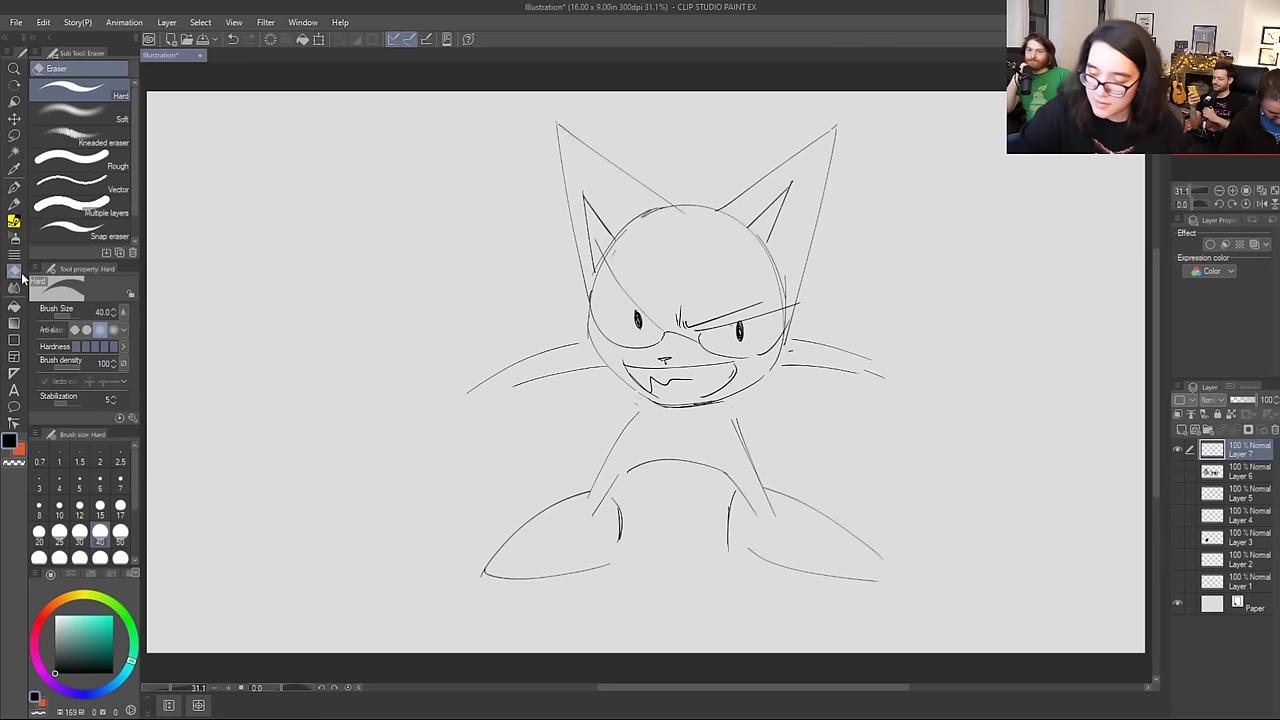
left_click_drag(603, 370, 512, 386)
mouse_move(570, 343)
left_mouse_down()
mouse_move(517, 369)
mouse_move(551, 346)
left_mouse_up()
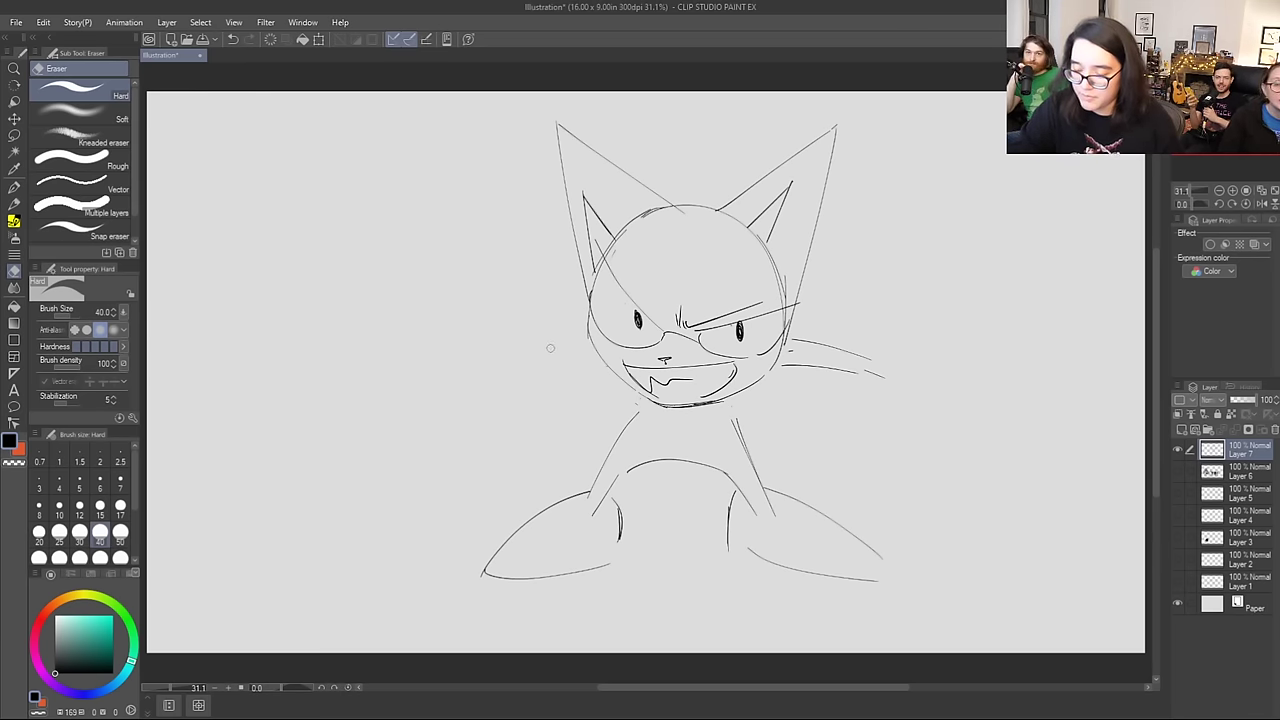
mouse_move(786, 364)
left_mouse_down()
mouse_move(864, 363)
mouse_move(894, 376)
left_mouse_up()
left_click_drag(805, 341, 862, 352)
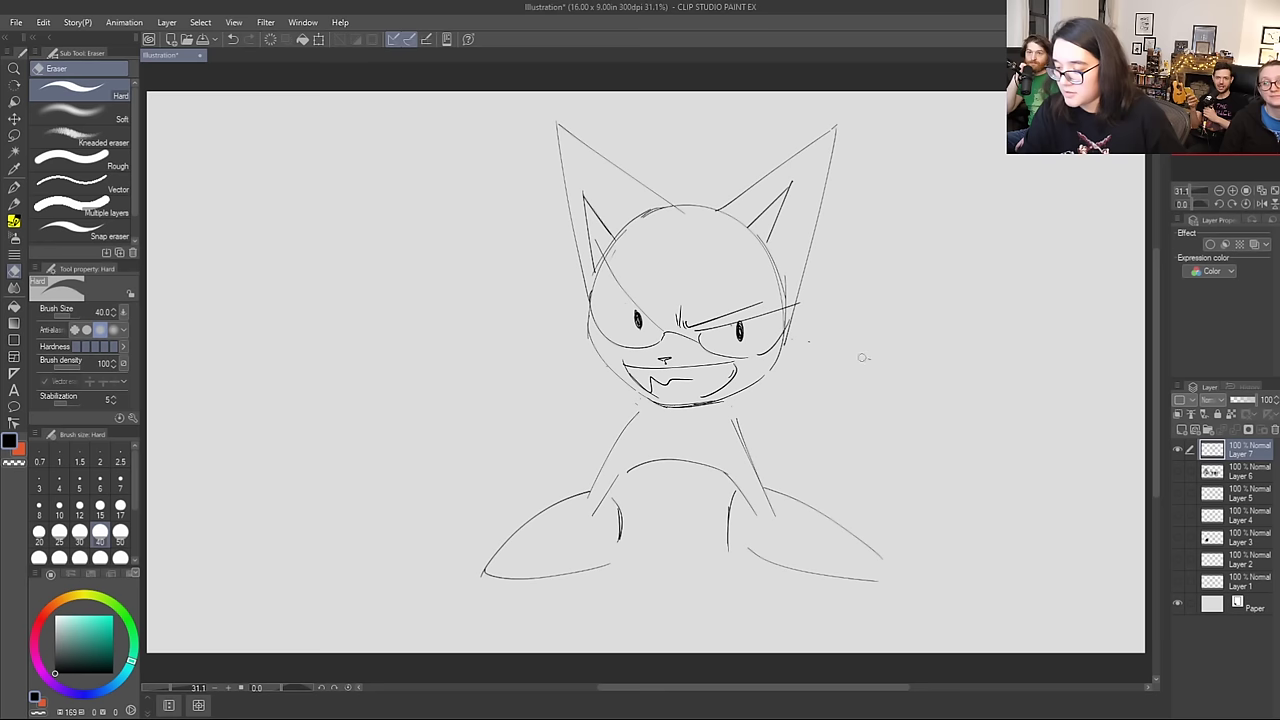
Step: Try a straight arm line rising outward from the chin with the Good Pen, and remove it
left_click(14, 220)
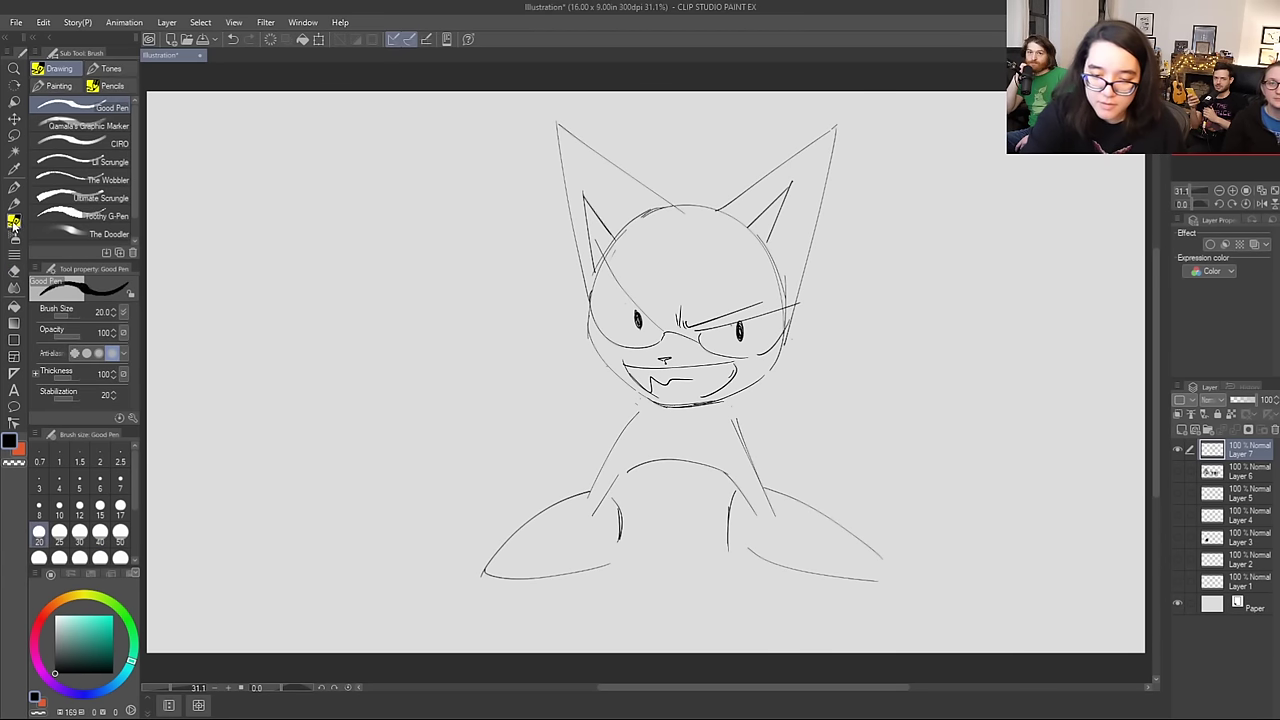
left_click_drag(642, 400, 469, 337)
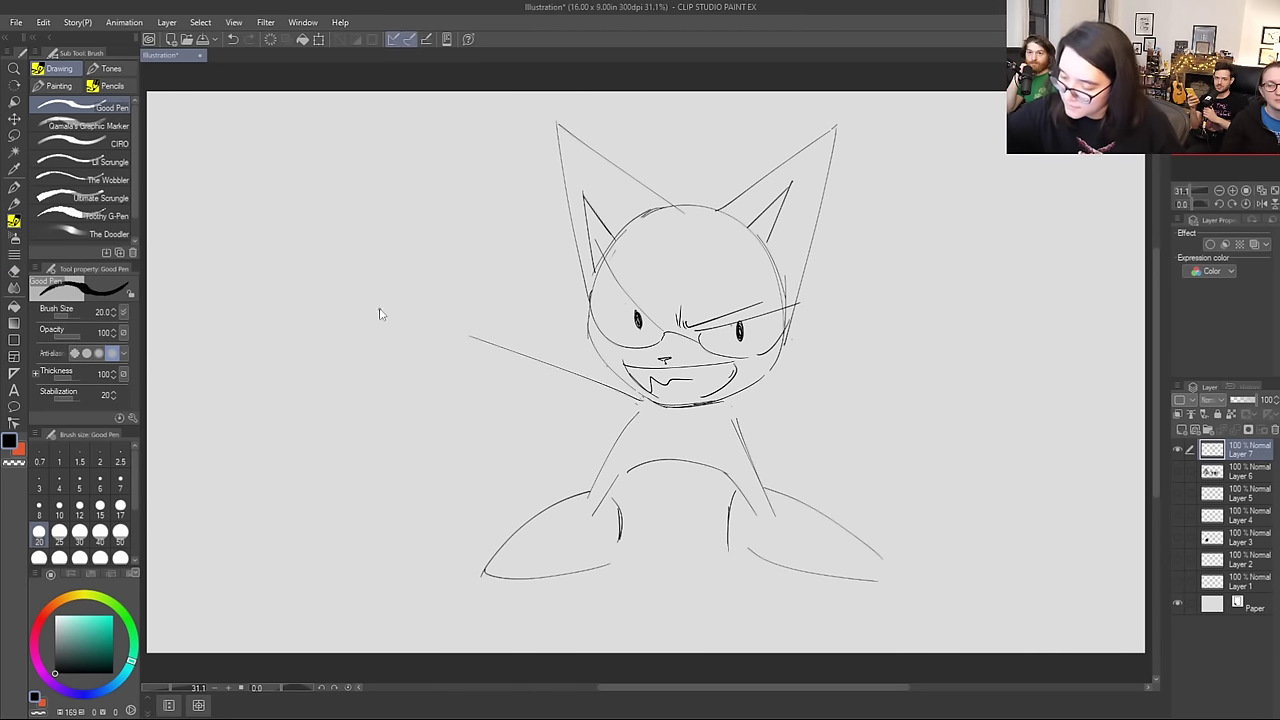
key("ctrl+z")
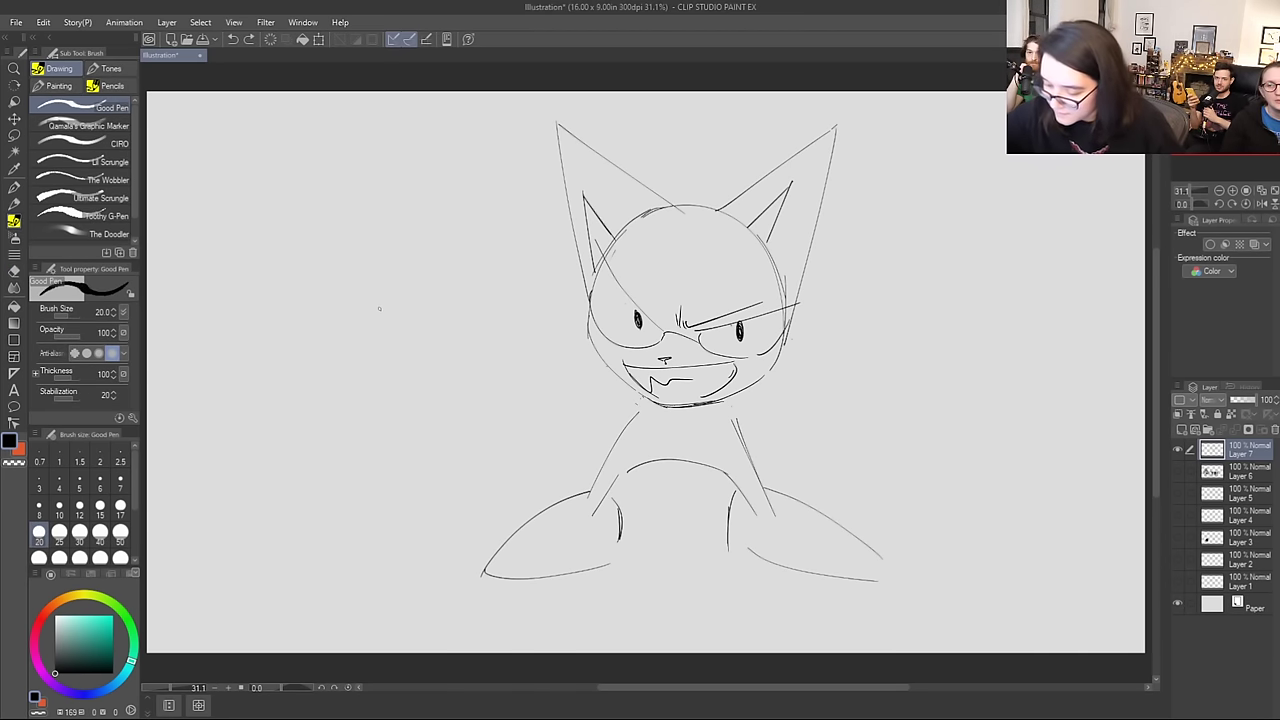
Step: Lasso the whole head with its ears, move it slightly up from the body, and deselect
left_click(14, 135)
mouse_move(757, 404)
left_mouse_down()
mouse_move(678, 418)
mouse_move(566, 86)
mouse_move(845, 325)
left_mouse_up()
left_click(14, 118)
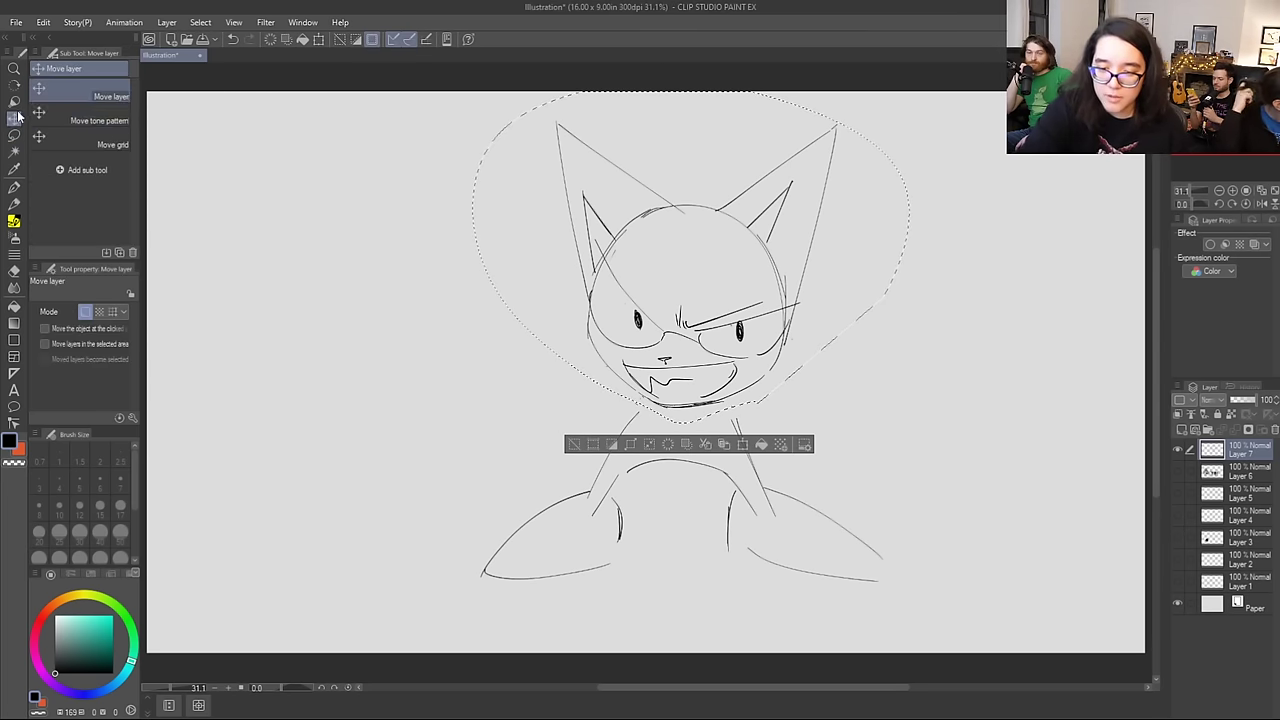
left_click_drag(763, 254, 759, 232)
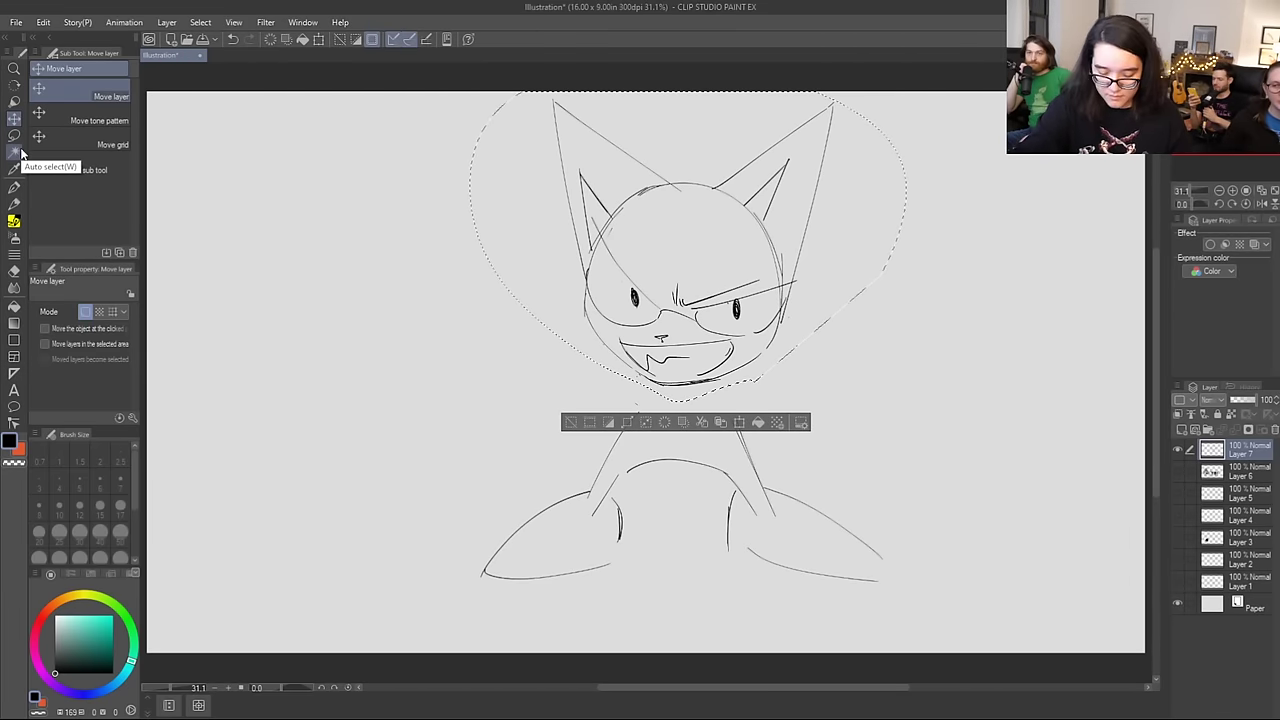
key("ctrl+d")
Step: Draw two thin arms extending outward from below the chin with the Good Pen
left_click(14, 186)
key("b")
left_click_drag(643, 400, 484, 373)
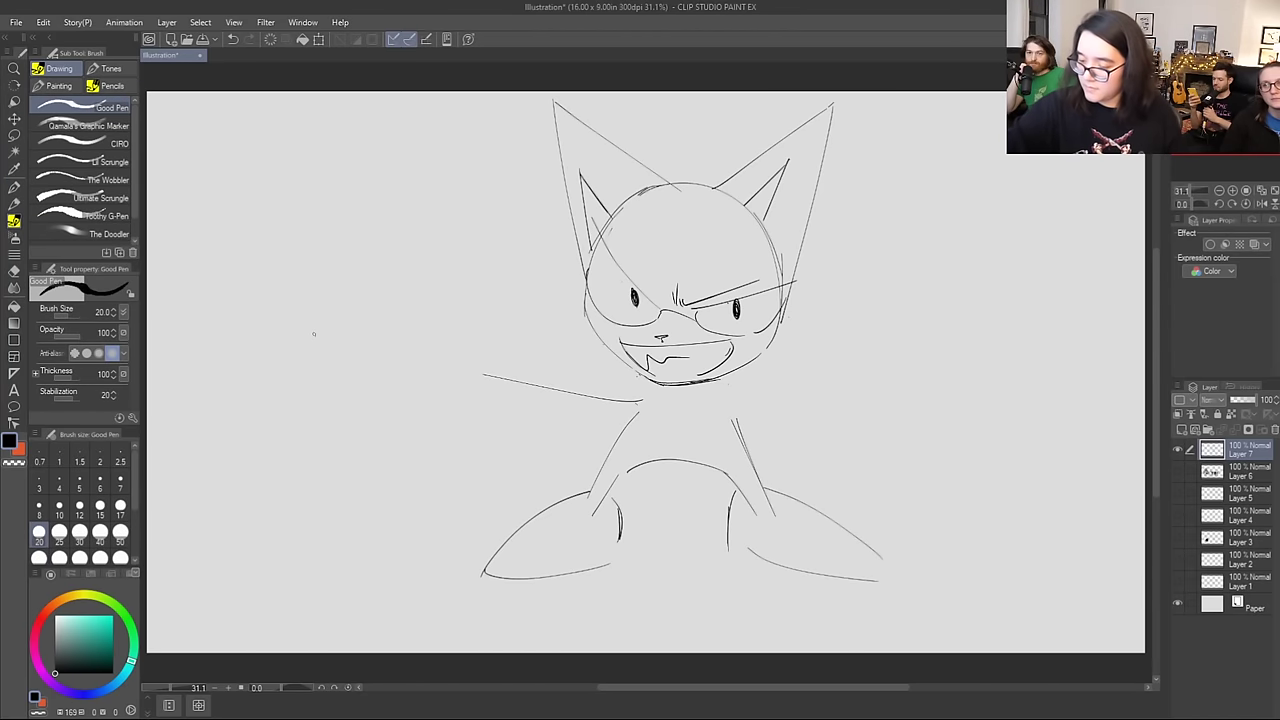
key("ctrl+z")
mouse_move(624, 388)
left_mouse_down()
mouse_move(640, 398)
mouse_move(508, 328)
left_mouse_up()
mouse_move(734, 380)
left_mouse_down()
mouse_move(866, 405)
mouse_move(748, 398)
mouse_move(850, 415)
mouse_move(810, 434)
mouse_move(856, 402)
left_mouse_up()
Step: Draw a large cylindrical barrel at the end of the left arm and a round fist on the right arm
left_click_drag(512, 401, 545, 262)
mouse_move(380, 362)
left_mouse_down()
mouse_move(434, 236)
mouse_move(560, 290)
left_mouse_up()
left_click_drag(395, 383, 530, 410)
left_click_drag(512, 334, 537, 346)
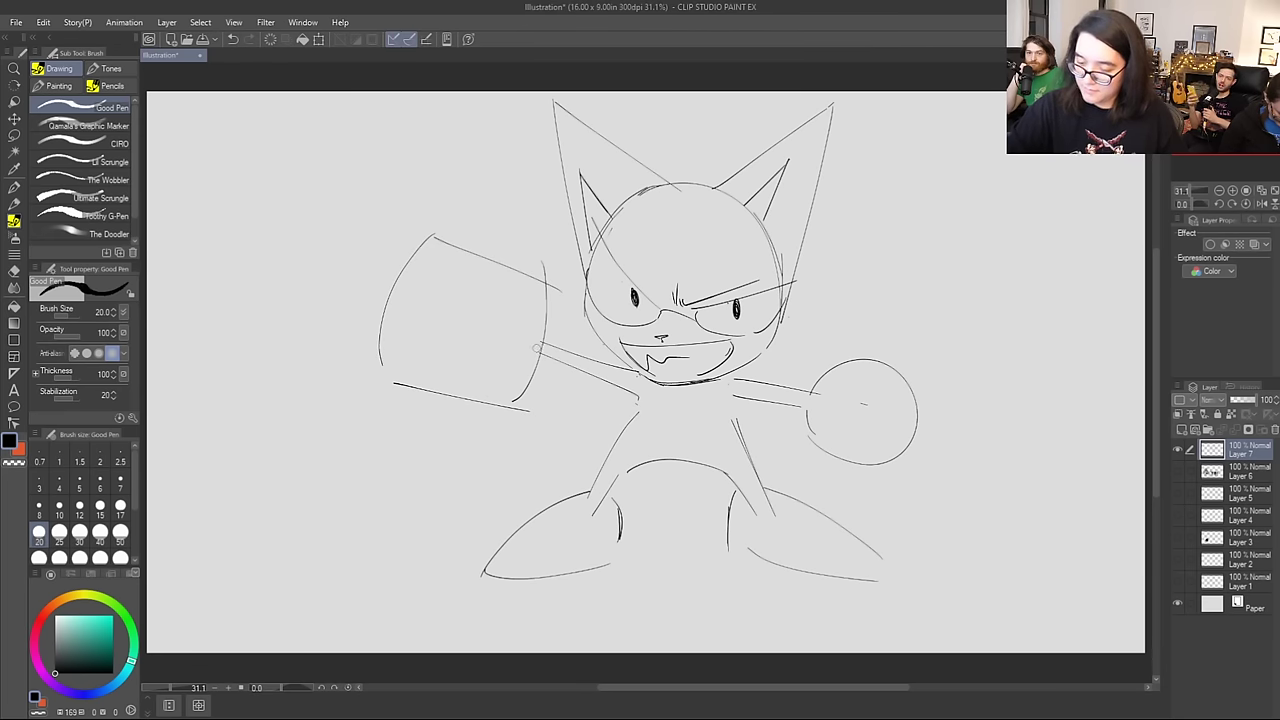
Step: Complete the barrel's front rim as an oval and fill it with small dark muzzle holes
mouse_move(380, 378)
left_mouse_down()
mouse_move(428, 330)
mouse_move(386, 380)
mouse_move(395, 362)
left_mouse_up()
left_click_drag(417, 318, 415, 337)
mouse_move(430, 282)
left_mouse_down()
mouse_move(427, 296)
mouse_move(420, 271)
mouse_move(386, 331)
mouse_move(405, 321)
left_mouse_up()
Step: Draw lengthwise groove lines along the barrel's side and a curved underside for the arm holding it
left_click_drag(410, 378, 515, 392)
left_click_drag(427, 356, 530, 370)
left_click_drag(430, 326, 536, 350)
left_click_drag(444, 302, 546, 336)
left_click_drag(438, 264, 530, 290)
left_click_drag(534, 353, 624, 402)
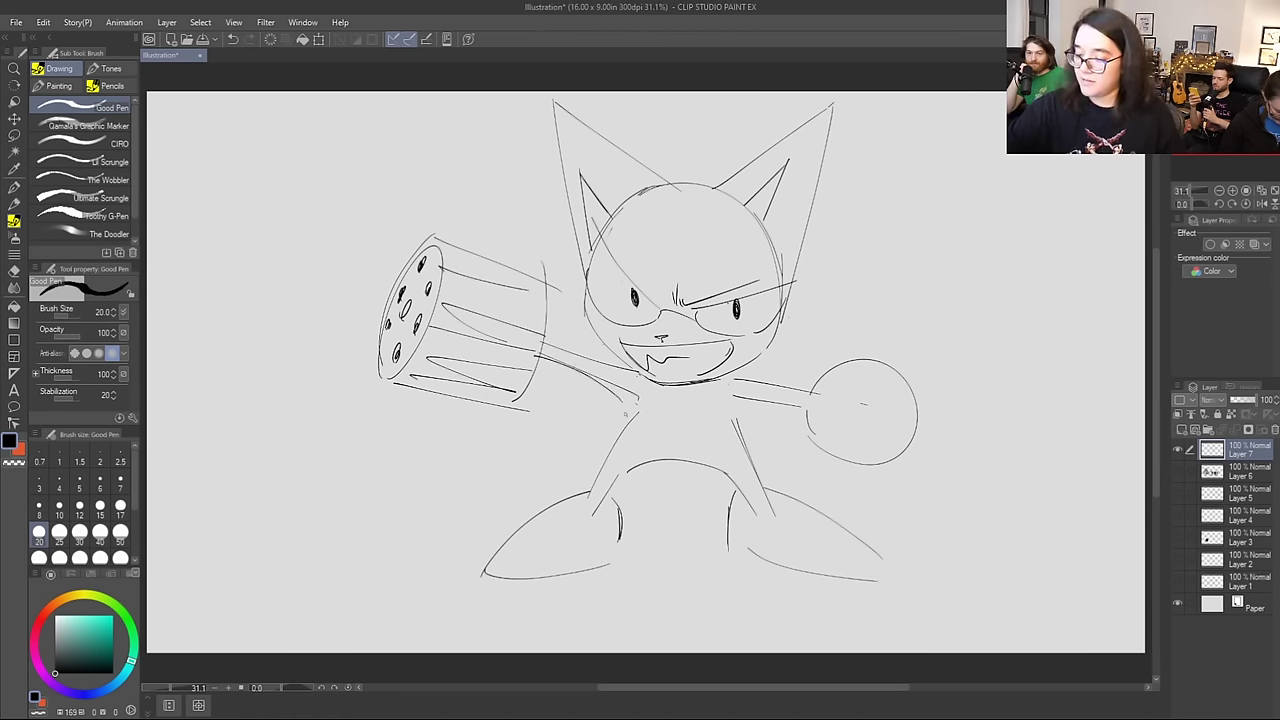
Step: Define the torso's sides, the underside of the barrel arm and the tops of both legs with darker Good Pen strokes
key("ctrl+z")
mouse_move(540, 350)
left_mouse_down()
mouse_move(636, 402)
mouse_move(599, 490)
left_mouse_up()
mouse_move(636, 416)
left_mouse_down()
mouse_move(594, 500)
mouse_move(666, 438)
left_mouse_up()
key("ctrl+z")
mouse_move(618, 497)
left_mouse_down()
mouse_move(650, 448)
mouse_move(712, 462)
mouse_move(697, 452)
mouse_move(731, 494)
left_mouse_up()
key("ctrl+z")
mouse_move(709, 470)
left_mouse_down()
mouse_move(735, 502)
mouse_move(746, 490)
left_mouse_up()
left_click_drag(732, 402, 727, 454)
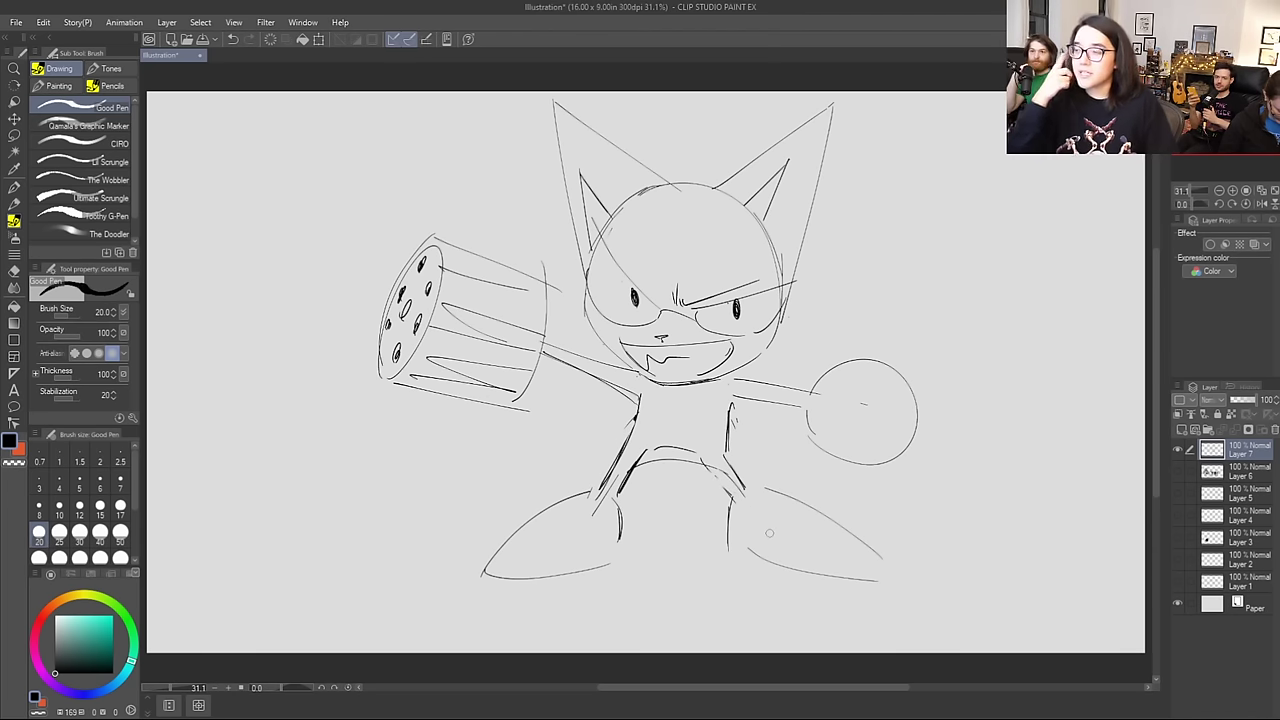
Step: Draw a long, thin curved tail with a rounded tip sweeping out from the character's hip on the fist side
mouse_move(731, 467)
left_mouse_down()
mouse_move(748, 477)
mouse_move(974, 459)
mouse_move(998, 430)
mouse_move(809, 502)
mouse_move(929, 491)
left_mouse_up()
key("ctrl+z")
key("ctrl+z")
key("ctrl+z")
key("ctrl+z")
left_click_drag(728, 478, 960, 461)
left_click_drag(766, 490, 876, 497)
key("ctrl+z")
left_click_drag(763, 490, 898, 490)
left_click_drag(964, 467, 913, 485)
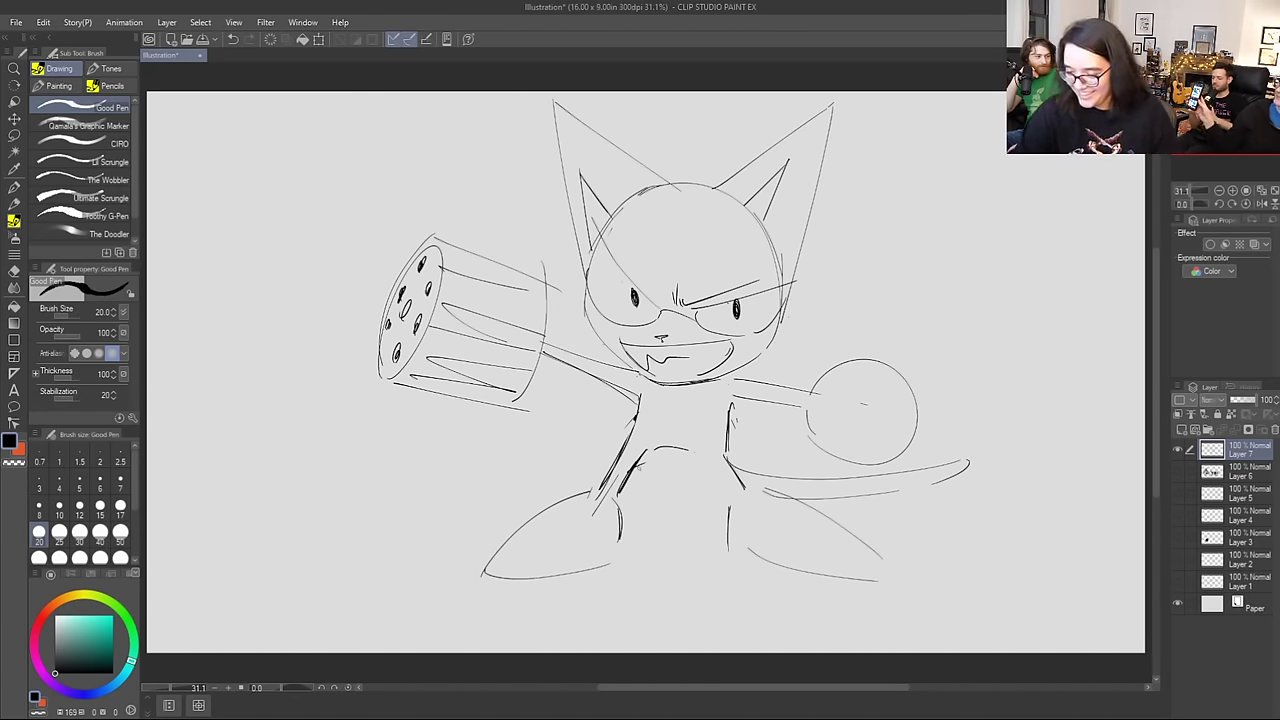
Step: Redraw the arch between the legs and add an oval belly patch on the torso
mouse_move(632, 462)
left_mouse_down()
mouse_move(705, 452)
mouse_move(730, 508)
left_mouse_up()
mouse_move(708, 447)
left_mouse_down()
mouse_move(741, 494)
mouse_move(710, 423)
mouse_move(732, 390)
mouse_move(648, 432)
left_mouse_up()
key("ctrl+z")
key("ctrl+z")
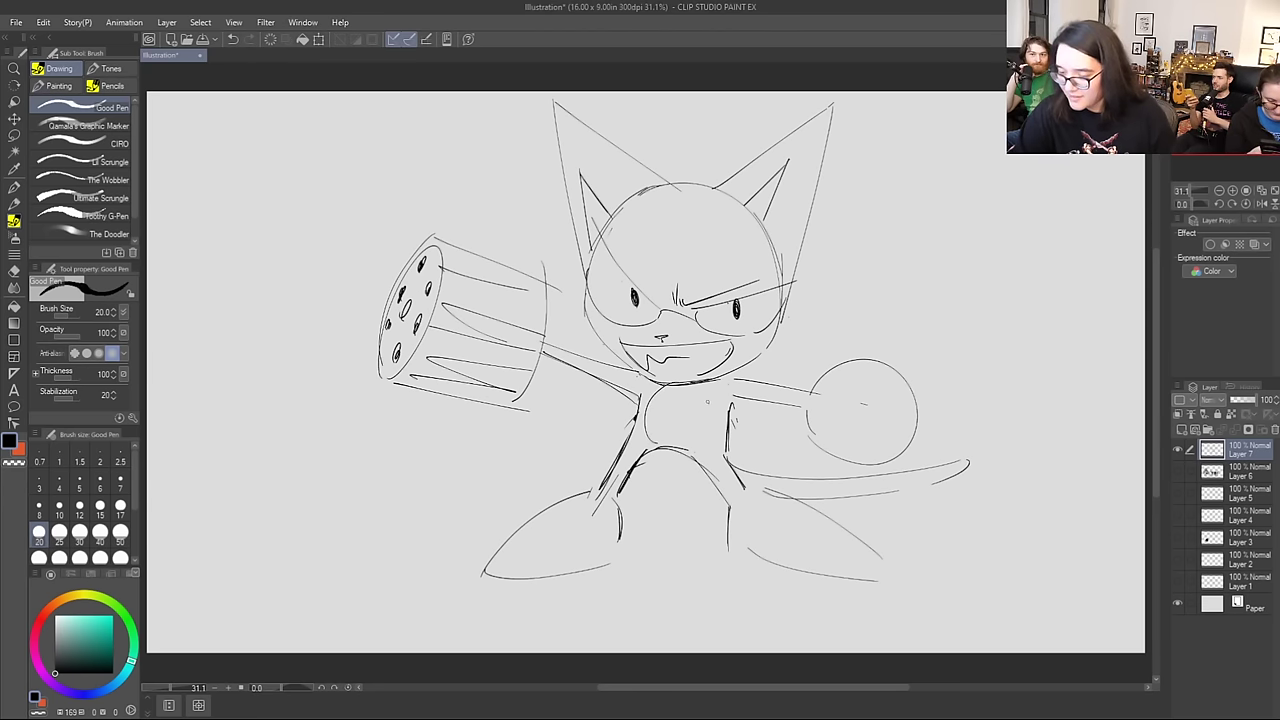
left_click_drag(698, 384, 712, 450)
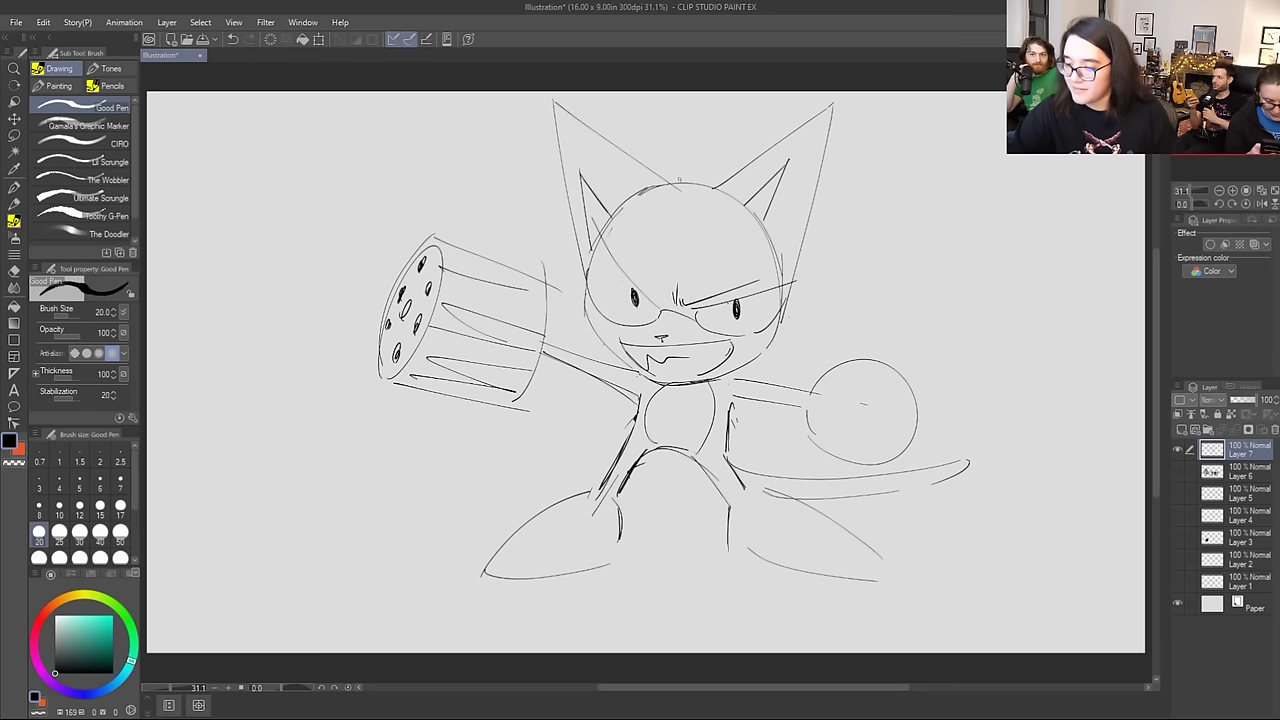
Step: Sketch a small circle above the round fist as the head of a second figure, redoing strokes until it looks round
mouse_move(944, 205)
left_mouse_down()
mouse_move(878, 316)
mouse_move(912, 325)
mouse_move(980, 250)
mouse_move(954, 207)
left_mouse_up()
key("ctrl+z")
key("ctrl+z")
key("ctrl+z")
left_click_drag(902, 325, 966, 282)
left_click_drag(955, 214, 966, 276)
key("ctrl+z")
key("ctrl+z")
key("ctrl+z")
mouse_move(876, 314)
left_mouse_down()
mouse_move(916, 210)
mouse_move(870, 310)
mouse_move(870, 268)
mouse_move(912, 224)
mouse_move(966, 268)
mouse_move(951, 306)
left_mouse_up()
key("ctrl+z")
key("ctrl+z")
mouse_move(869, 281)
left_mouse_down()
mouse_move(920, 321)
mouse_move(908, 318)
mouse_move(964, 256)
mouse_move(959, 300)
left_mouse_up()
key("ctrl+z")
key("ctrl+z")
key("ctrl+z")
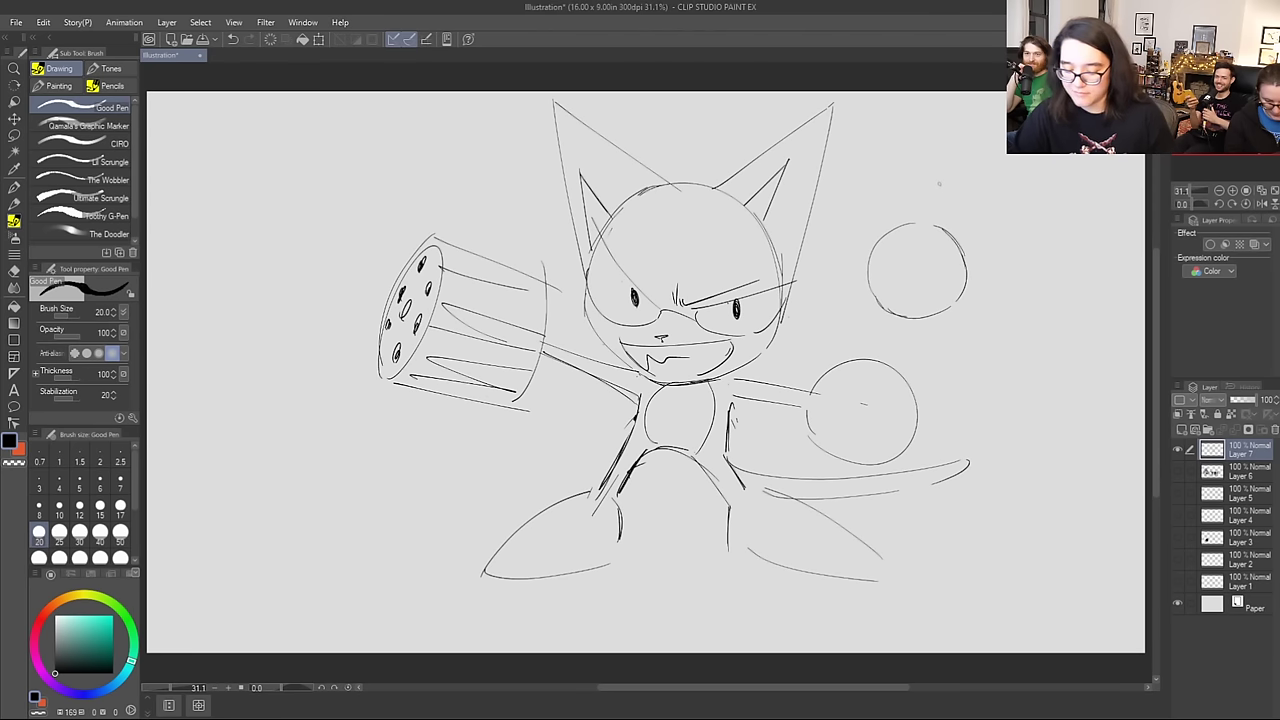
Step: Draw slanted brow lines, dot eyes, a pointed muzzle and two tall pointed ears on the small head
mouse_move(945, 228)
left_mouse_down()
mouse_move(922, 285)
mouse_move(968, 282)
left_mouse_up()
key("ctrl+z")
left_click_drag(866, 258, 908, 306)
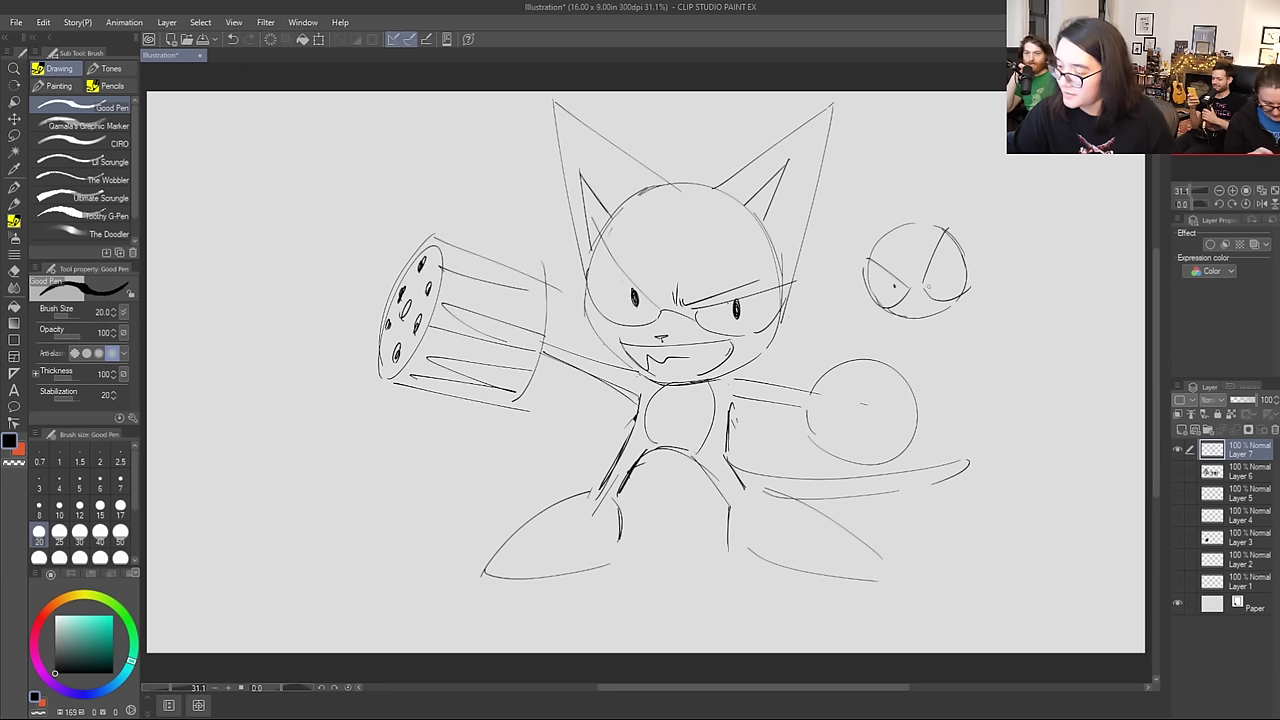
mouse_move(908, 284)
left_mouse_down()
mouse_move(930, 288)
mouse_move(930, 345)
left_mouse_up()
key("ctrl+z")
mouse_move(868, 296)
left_mouse_down()
mouse_move(856, 156)
mouse_move(900, 228)
mouse_move(930, 140)
mouse_move(966, 246)
left_mouse_up()
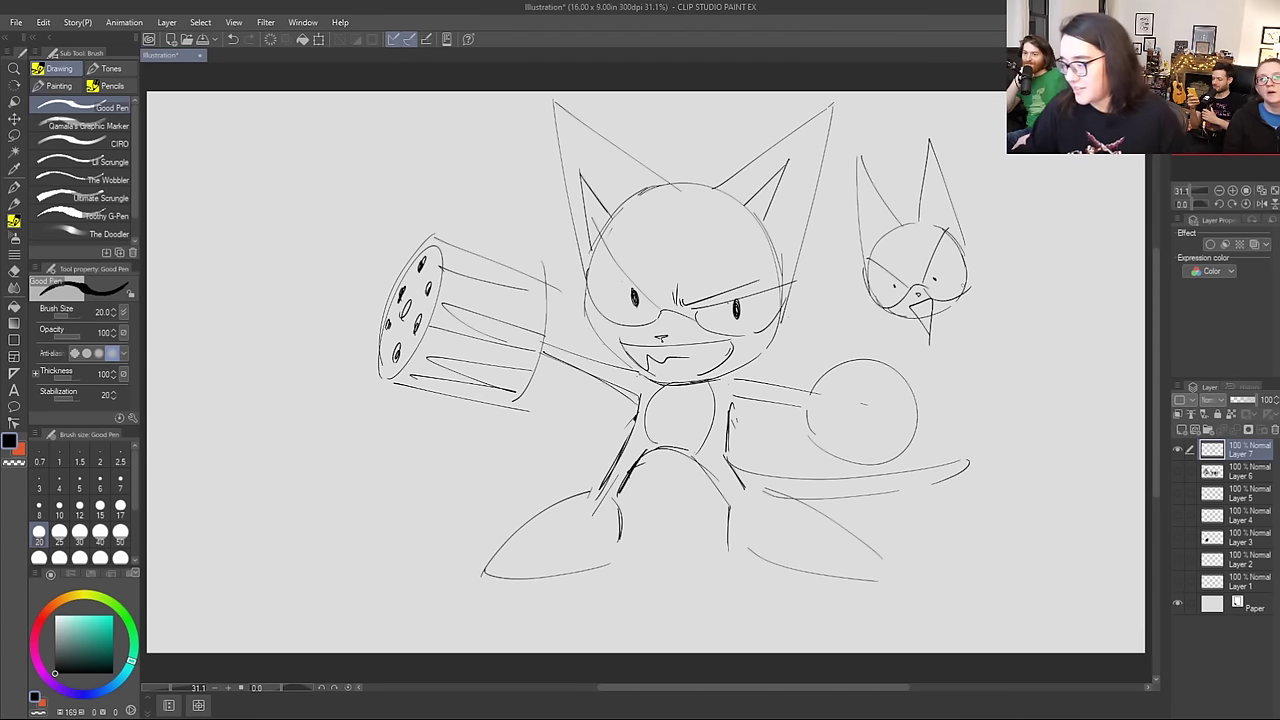
Step: Toggle the sketch layer off and on, and add inner-ear lines to the small head's ears
left_click(1180, 452)
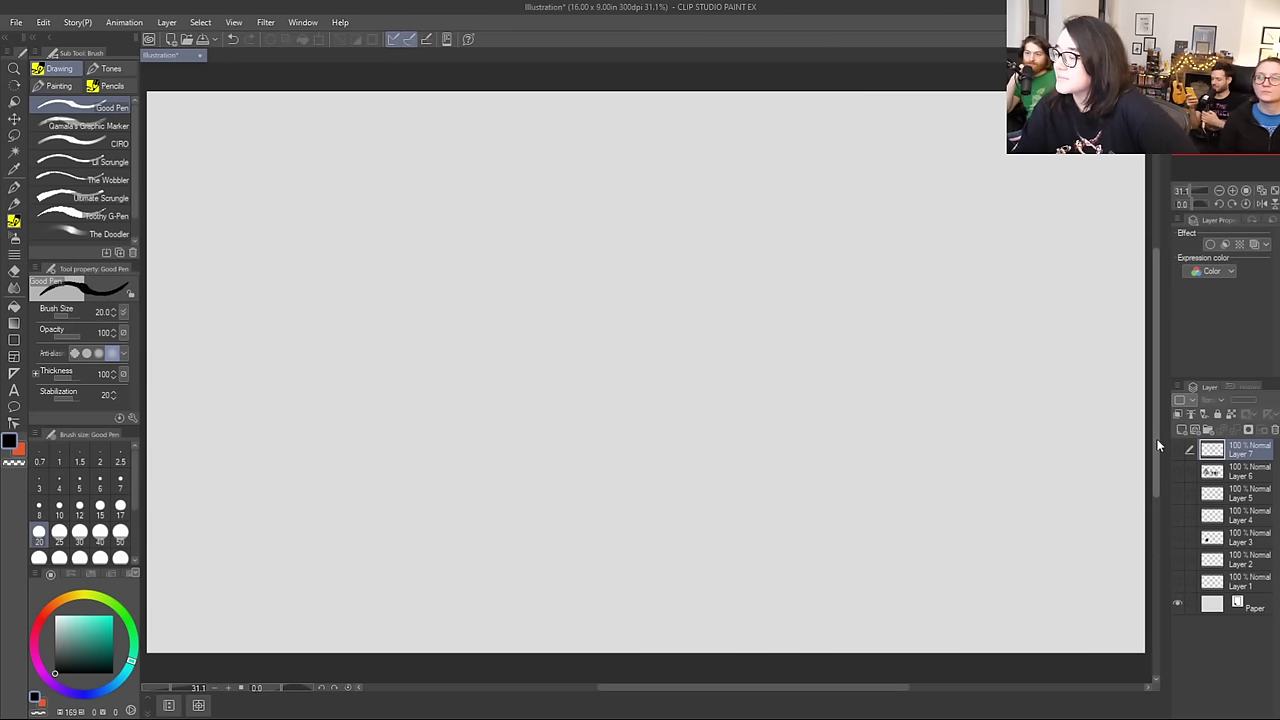
left_click(1177, 449)
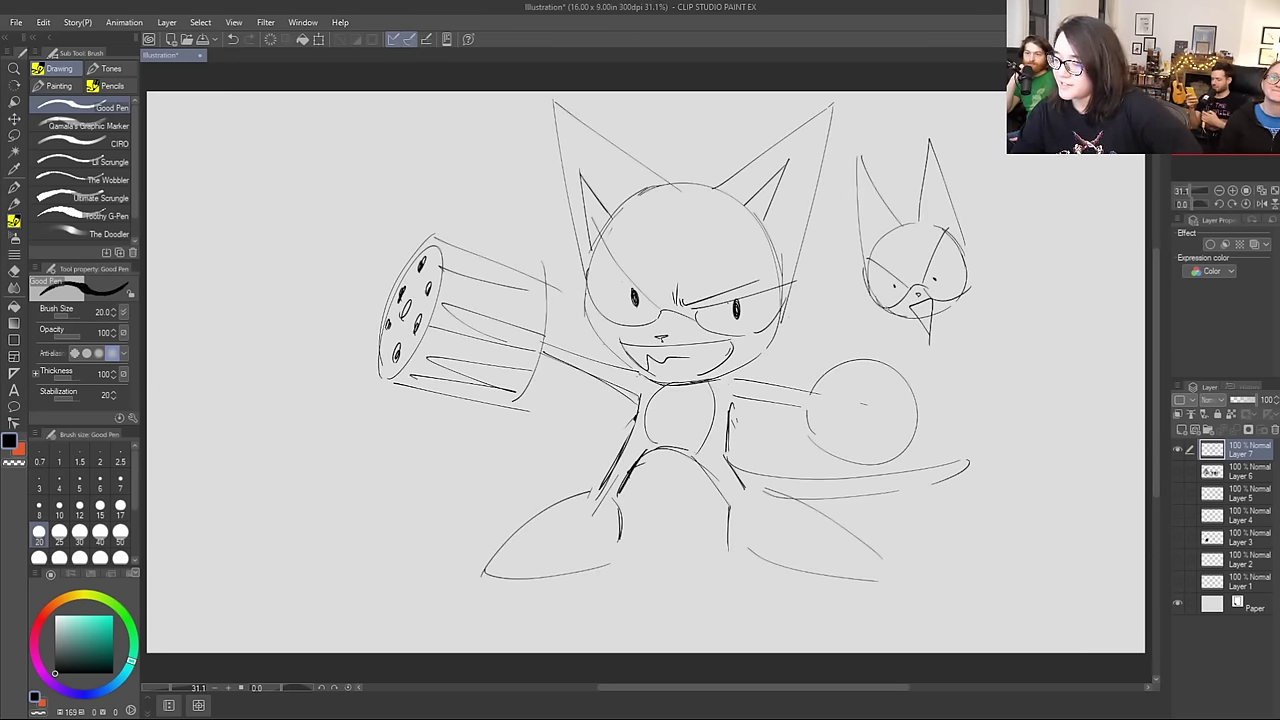
left_click_drag(864, 204, 877, 250)
left_click_drag(940, 190, 948, 226)
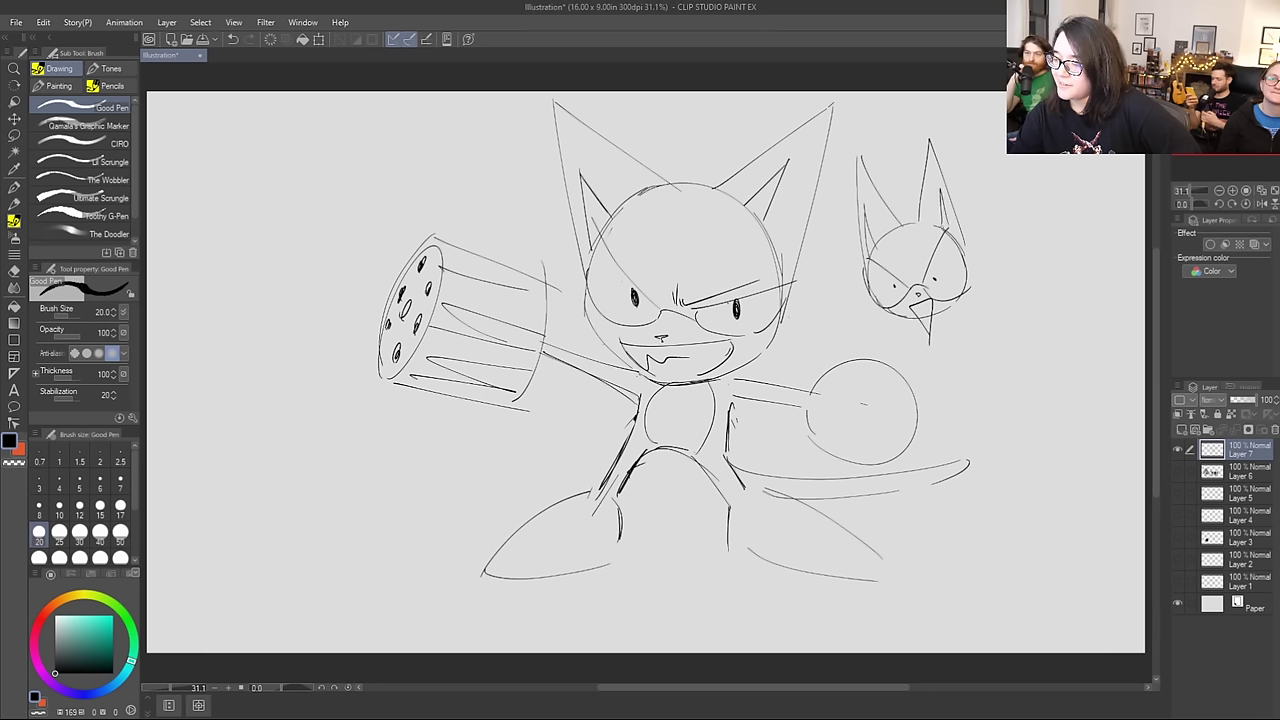
Step: Draw a small multi-holed cannon barrel with lengthwise grooves beside the small head, above the round fist
mouse_move(873, 301)
left_mouse_down()
mouse_move(811, 323)
mouse_move(862, 342)
left_mouse_up()
left_click_drag(786, 350, 790, 376)
mouse_move(786, 314)
left_mouse_down()
mouse_move(792, 374)
mouse_move(812, 370)
mouse_move(800, 348)
mouse_move(808, 362)
left_mouse_up()
left_click_drag(802, 376, 810, 382)
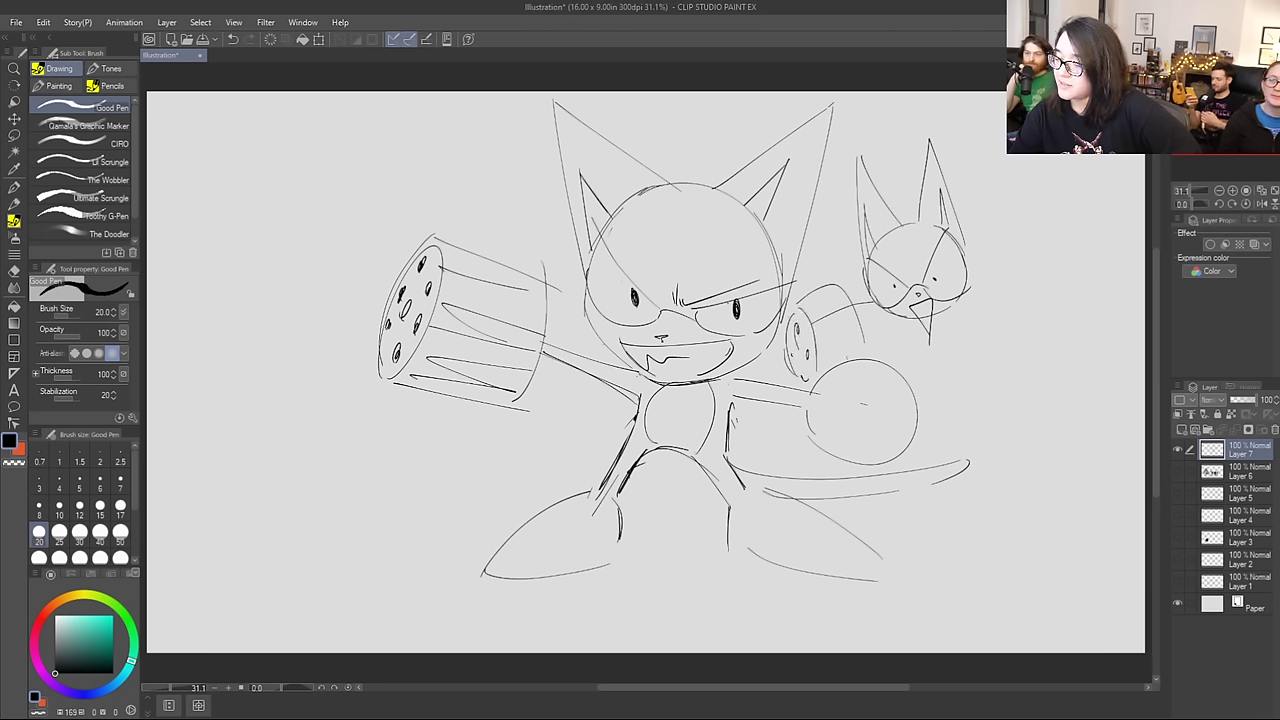
mouse_move(865, 347)
left_mouse_down()
mouse_move(831, 369)
mouse_move(829, 351)
left_mouse_up()
mouse_move(841, 325)
left_mouse_down()
mouse_move(825, 335)
mouse_move(827, 313)
left_mouse_up()
left_click_drag(845, 291, 820, 301)
left_click_drag(837, 287, 825, 293)
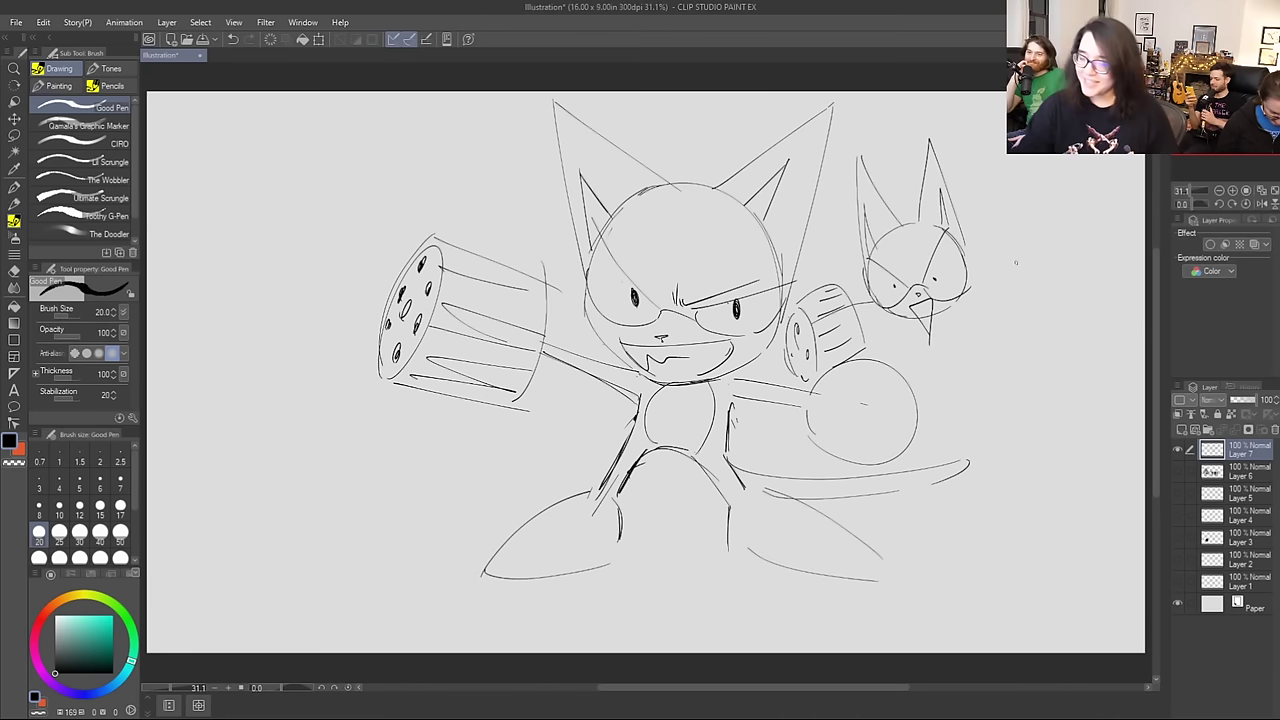
Step: Hide Layer 7, create a new raster layer above it and set the brush size to 25
left_click(1178, 449)
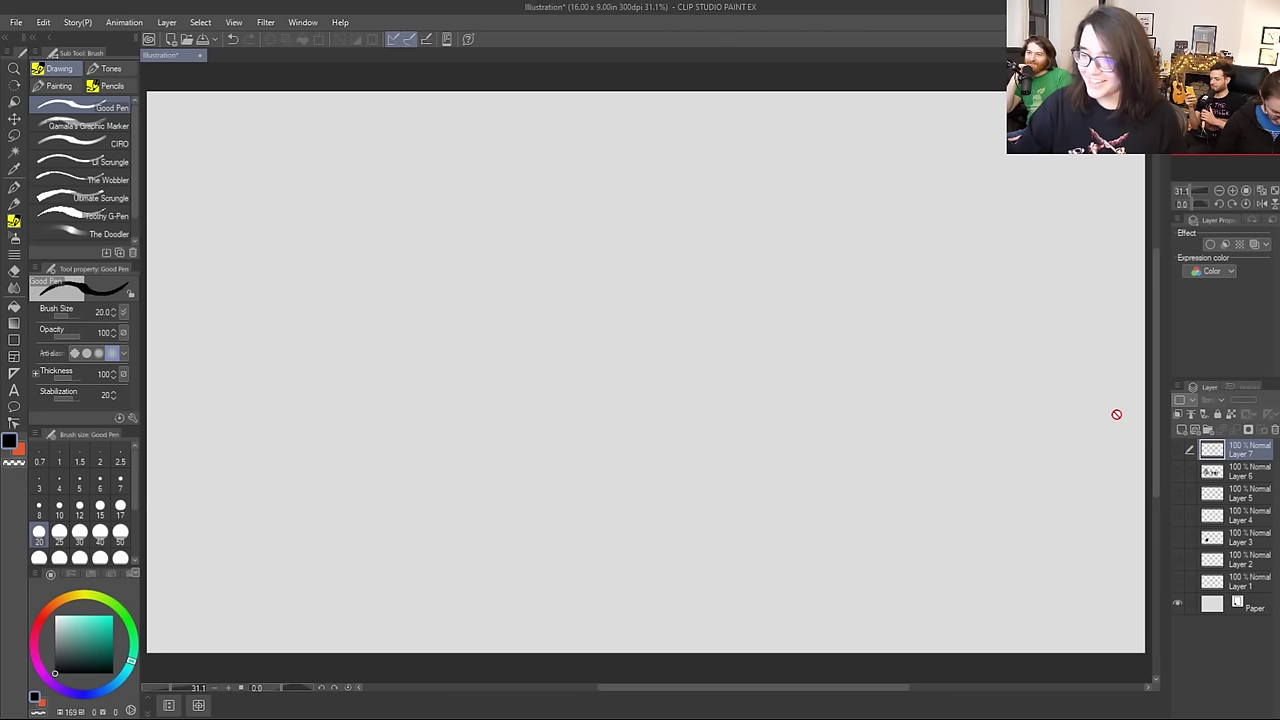
left_click(1182, 429)
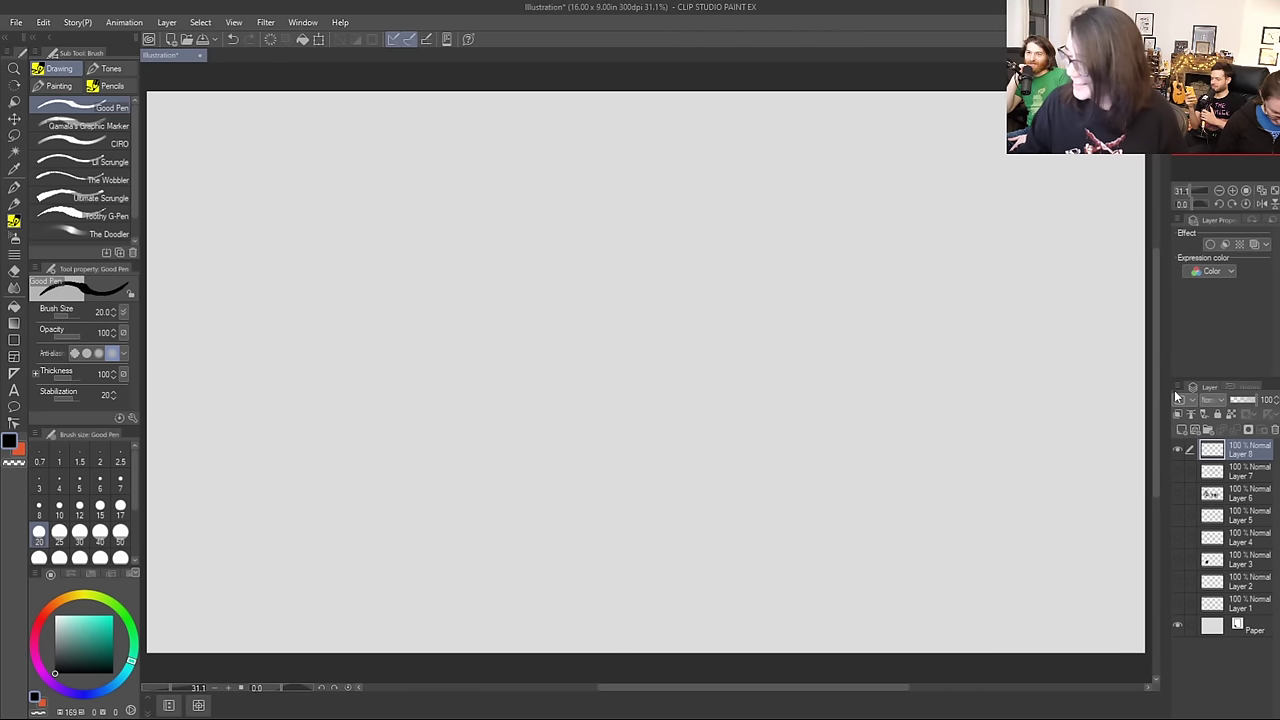
key("ctrl+z")
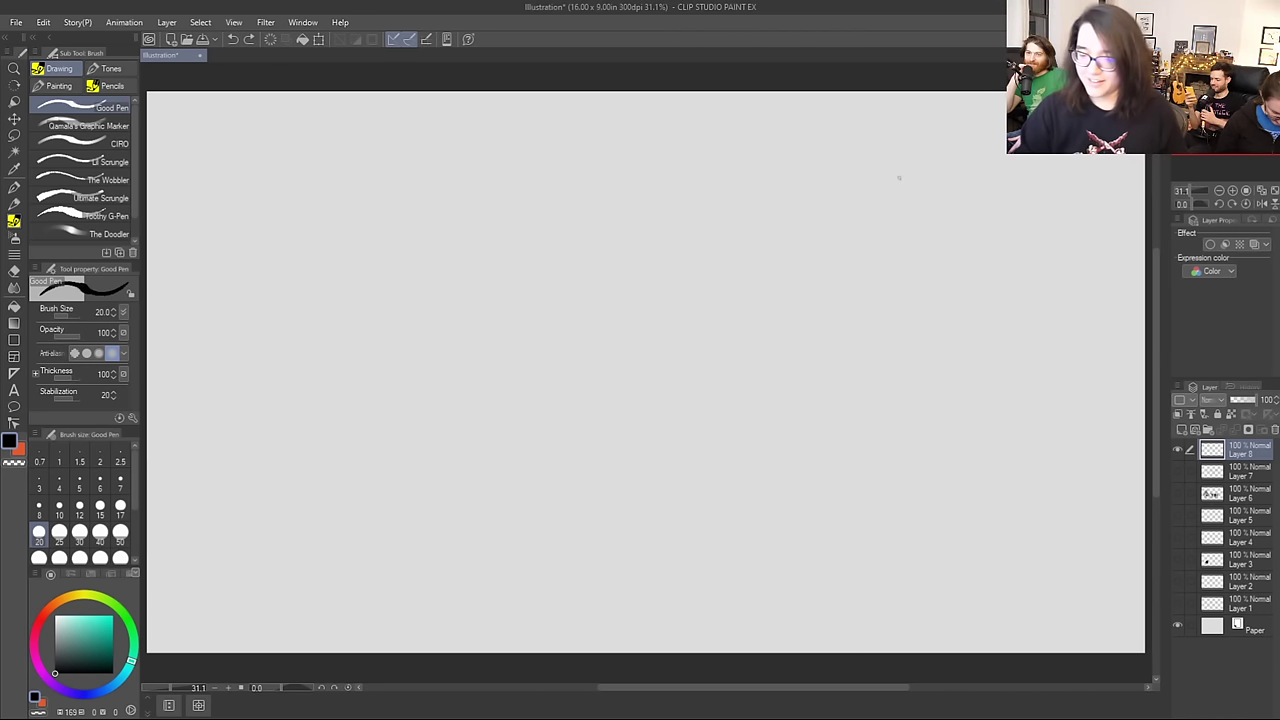
left_click(59, 533)
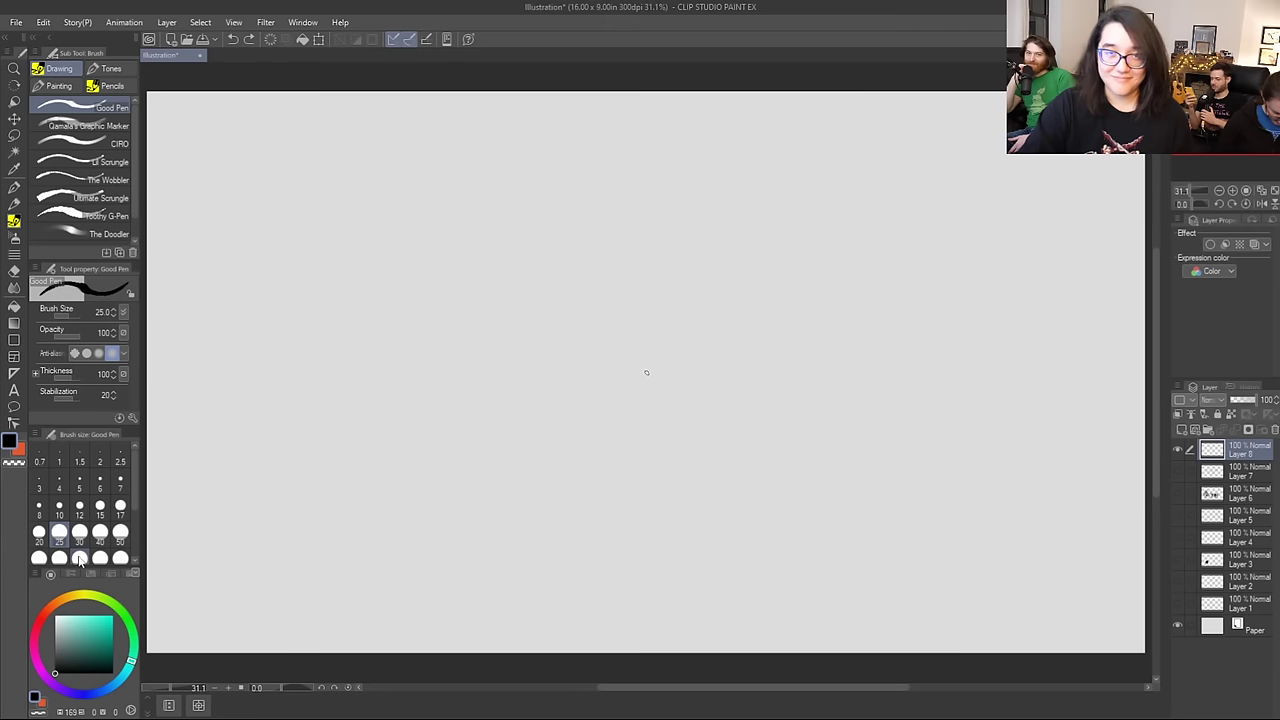
key("ctrl+z")
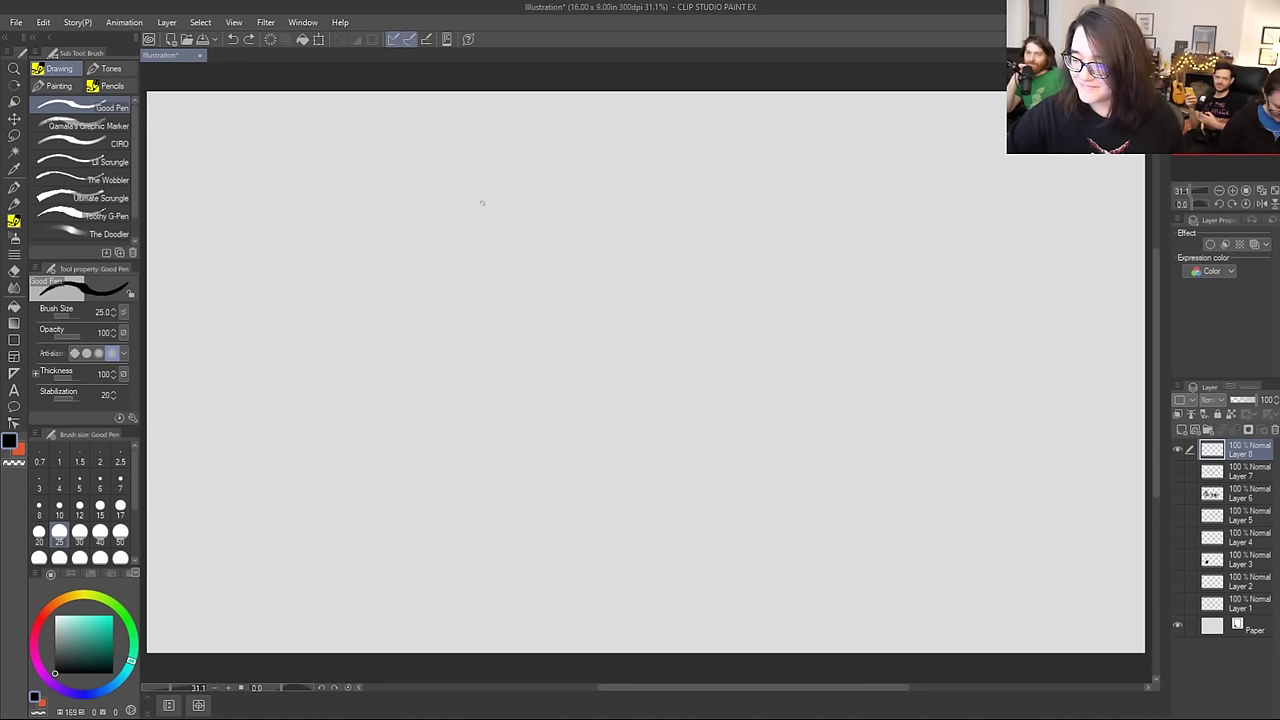
Step: Draw two long narrow slanted loops side by side with a small eared shape above them
mouse_move(499, 279)
left_mouse_down()
mouse_move(487, 169)
mouse_move(517, 296)
mouse_move(499, 273)
left_mouse_up()
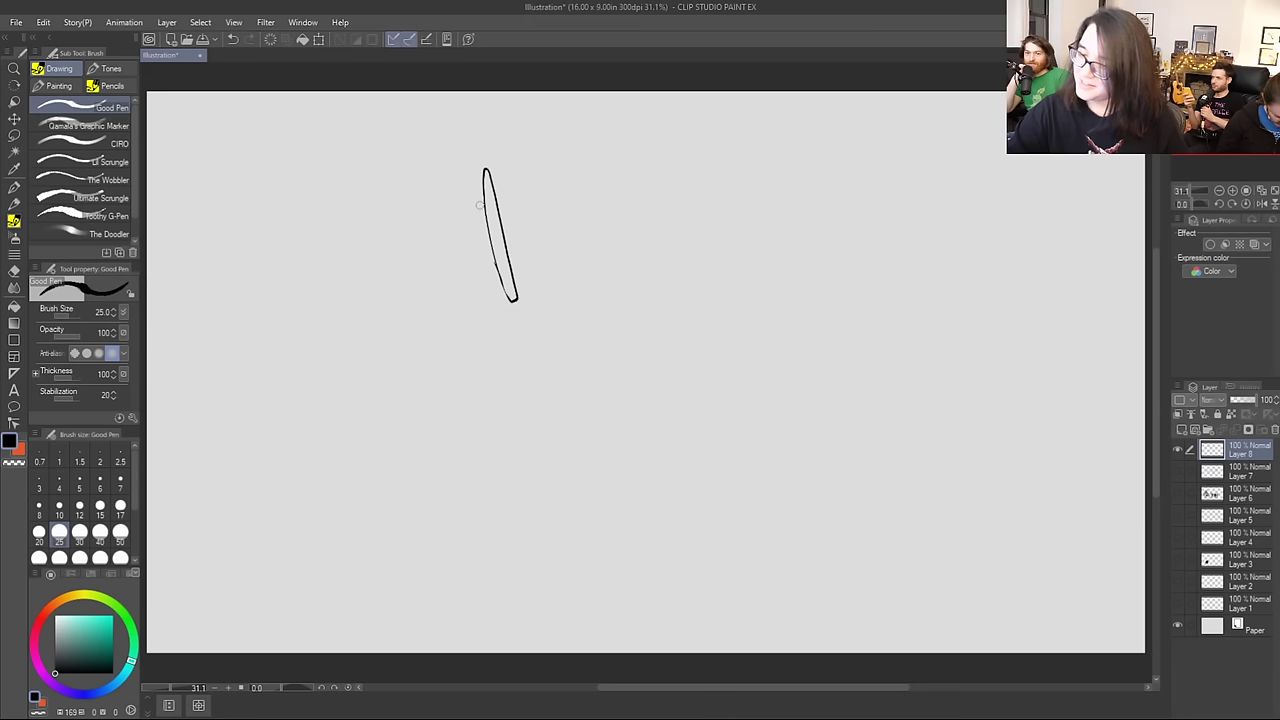
left_click_drag(509, 300, 484, 210)
mouse_move(541, 288)
left_mouse_down()
mouse_move(510, 172)
mouse_move(550, 272)
mouse_move(544, 292)
mouse_move(531, 208)
mouse_move(557, 281)
mouse_move(541, 224)
left_mouse_up()
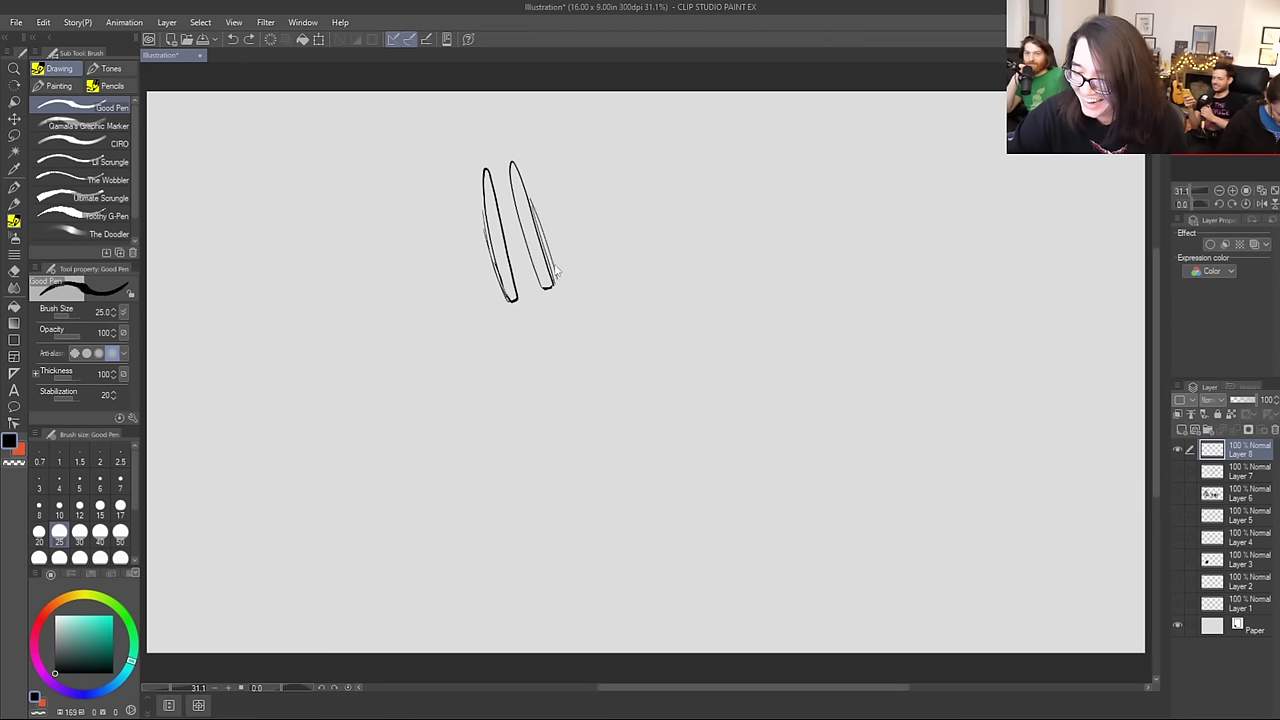
left_click_drag(492, 288, 484, 246)
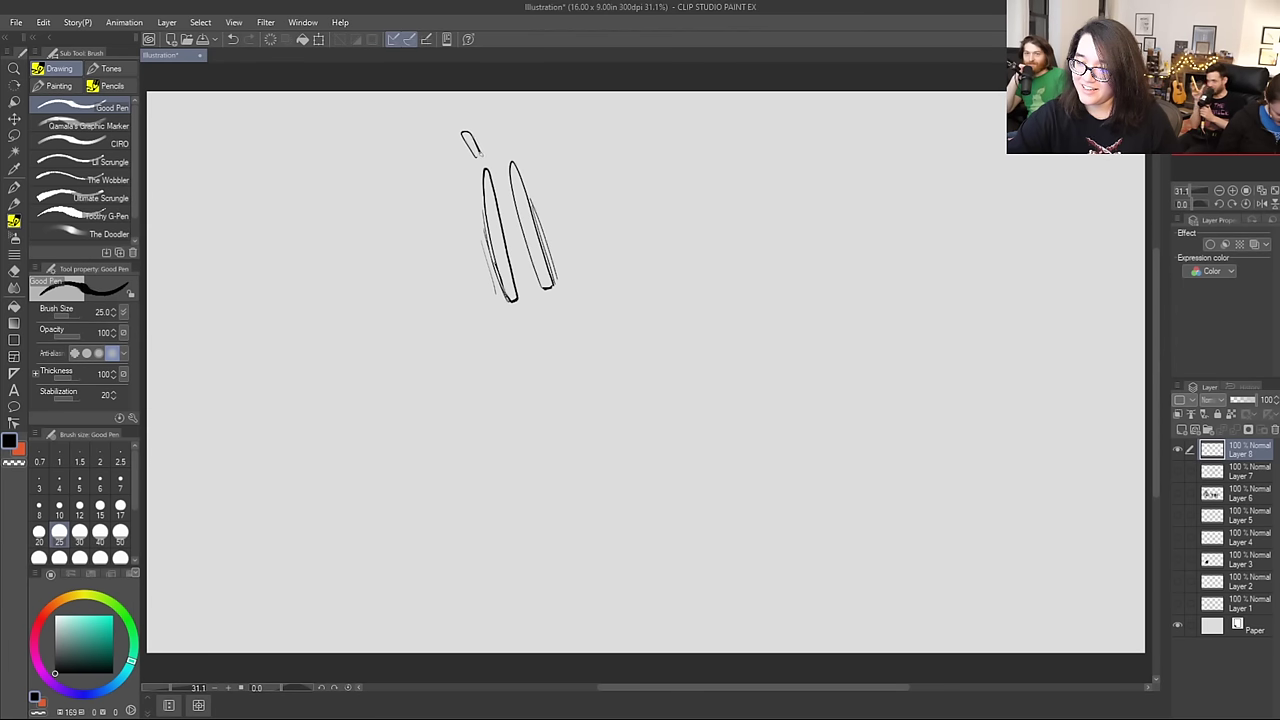
mouse_move(480, 156)
left_mouse_down()
mouse_move(465, 127)
mouse_move(485, 158)
mouse_move(507, 152)
mouse_move(500, 119)
mouse_move(508, 148)
mouse_move(477, 178)
left_mouse_up()
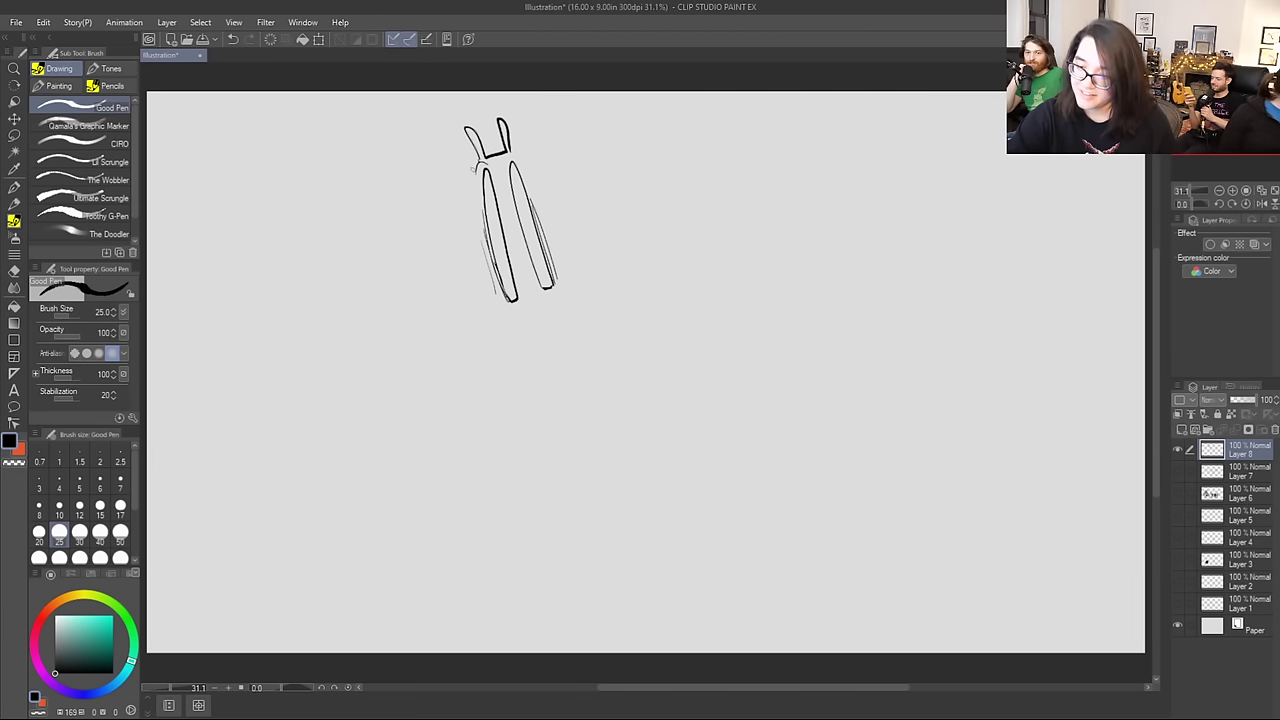
Step: Try a long curved outline running down beside the narrow loops, and clear the whole layer
left_click_drag(474, 166, 488, 306)
key("ctrl+z")
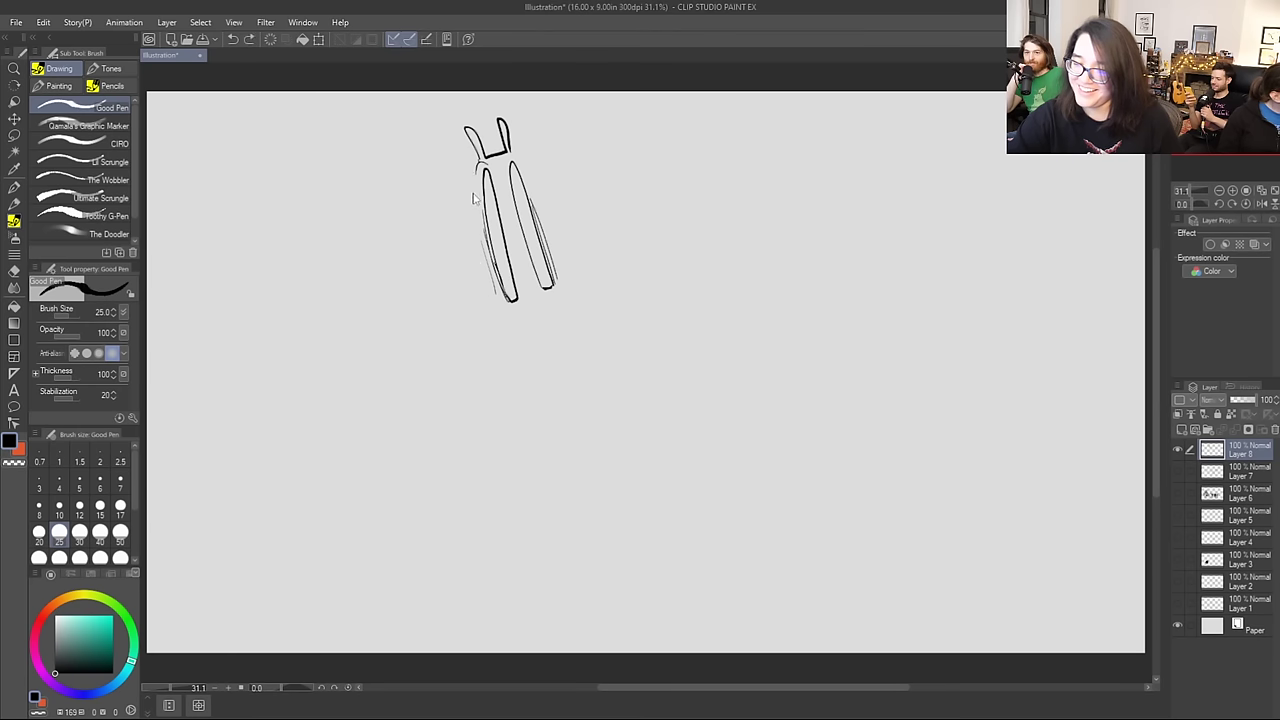
mouse_move(474, 168)
left_mouse_down()
mouse_move(490, 303)
mouse_move(479, 329)
mouse_move(504, 388)
left_mouse_up()
key("ctrl+z")
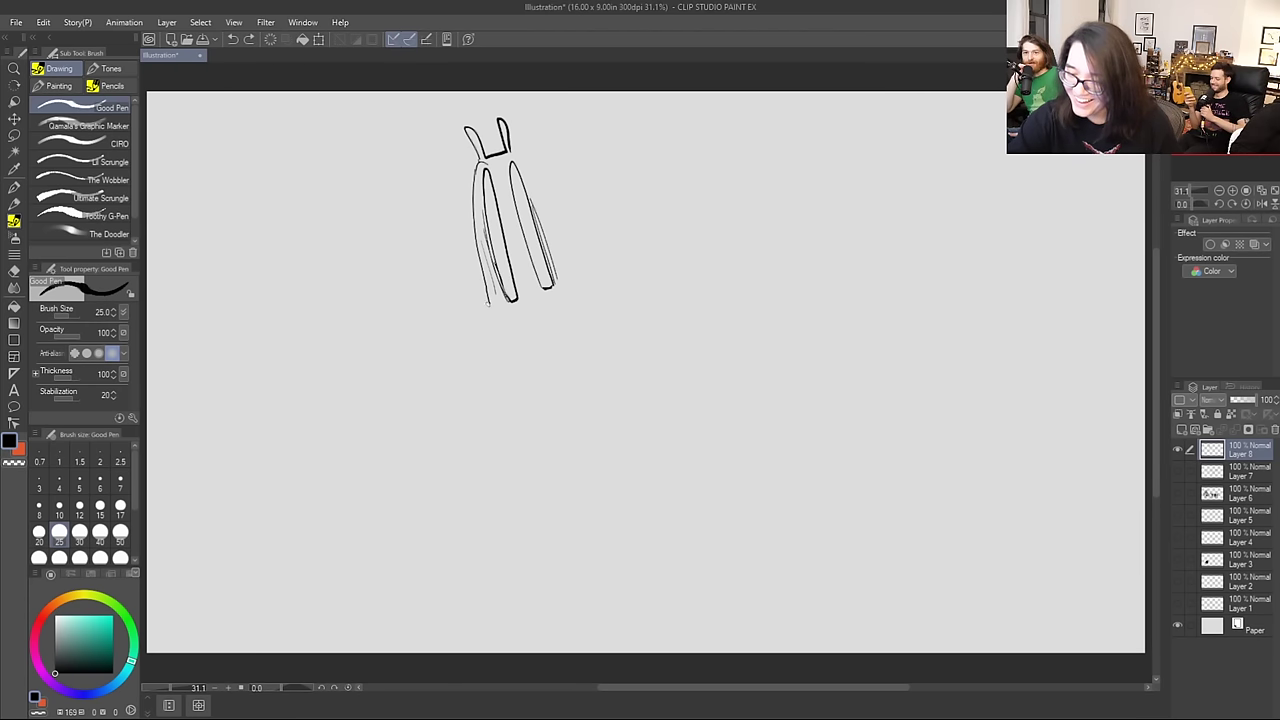
mouse_move(486, 306)
left_mouse_down()
mouse_move(507, 387)
mouse_move(545, 430)
left_mouse_up()
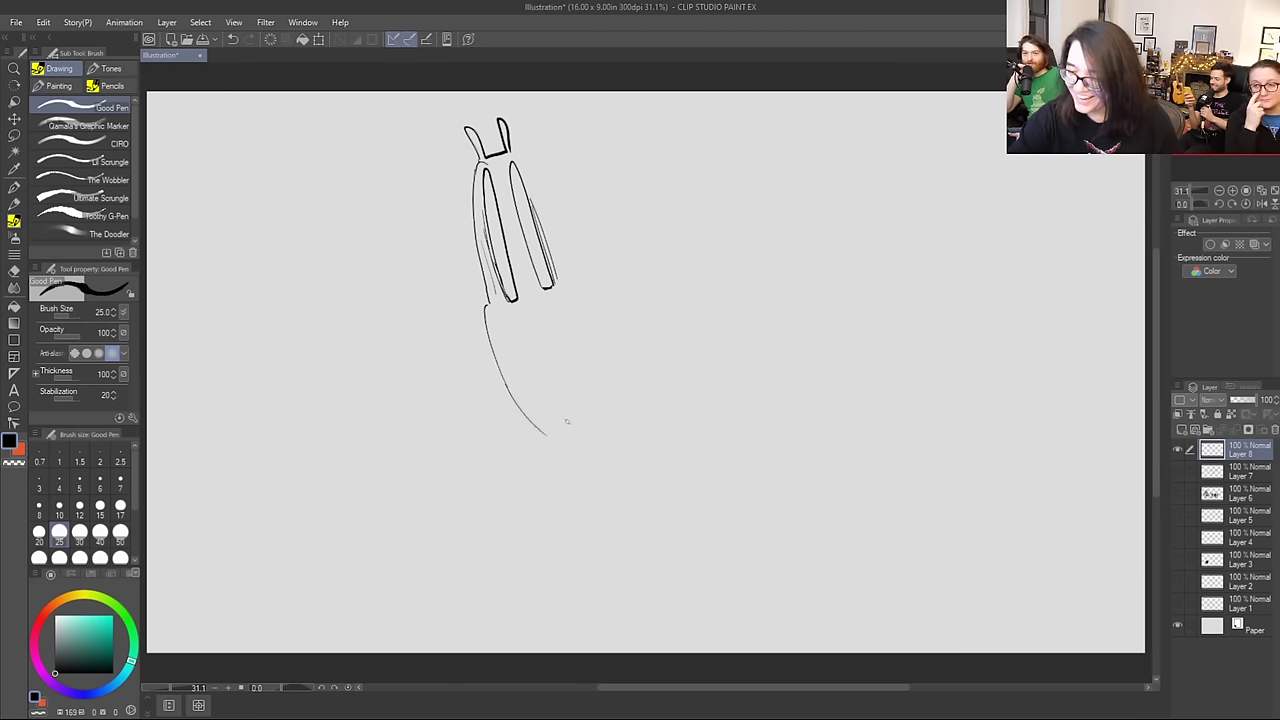
key("ctrl+z")
left_click_drag(507, 389, 549, 426)
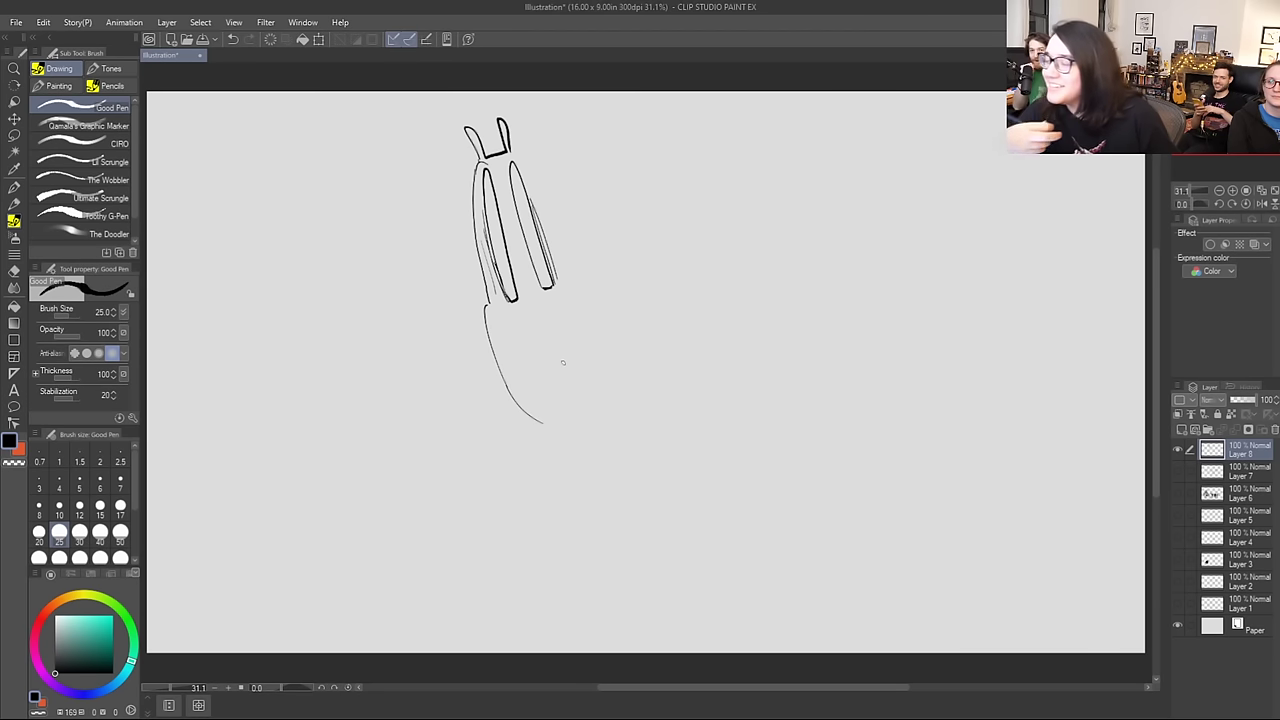
key("ctrl+z")
left_click_drag(484, 305, 515, 420)
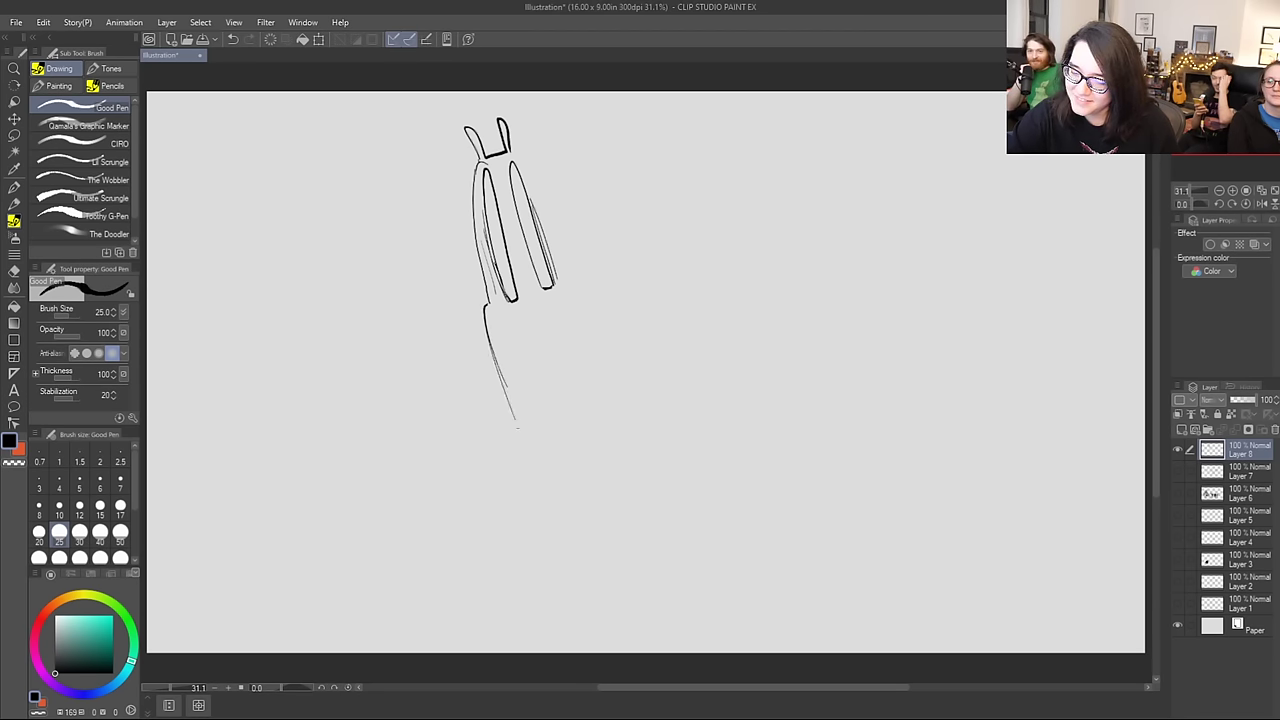
mouse_move(492, 358)
left_mouse_down()
mouse_move(522, 420)
mouse_move(552, 430)
left_mouse_up()
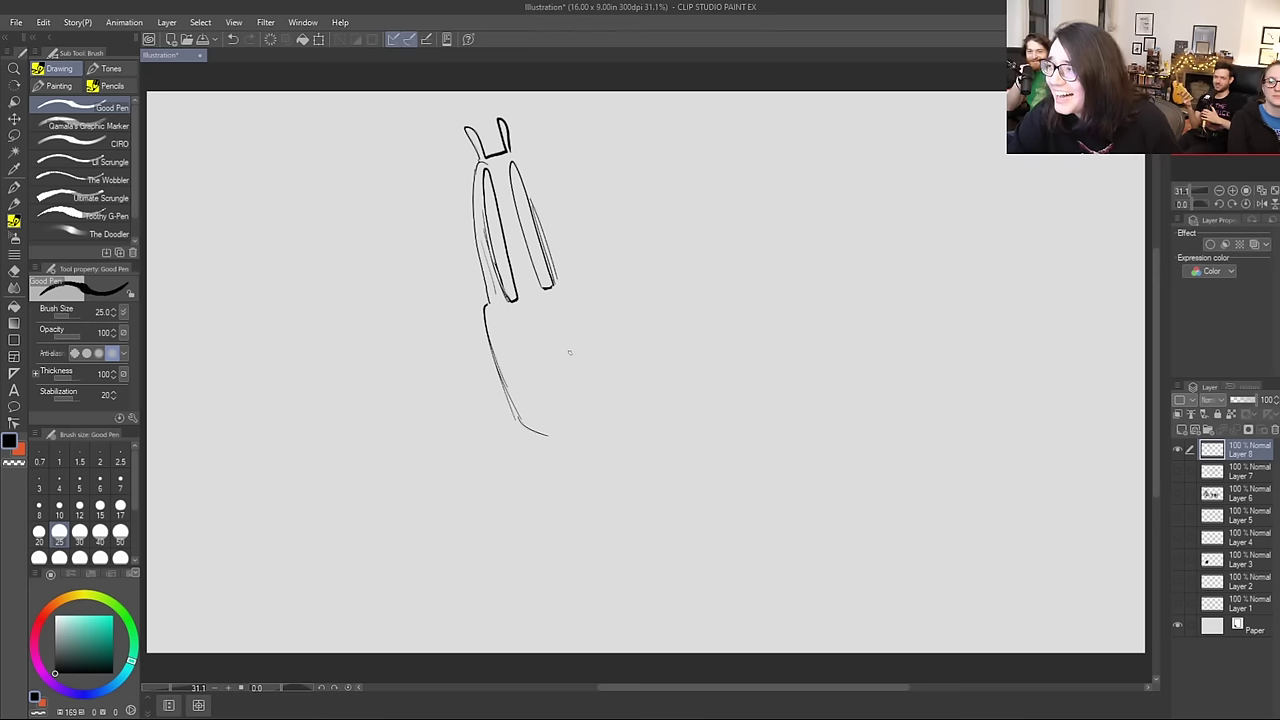
key("ctrl+z")
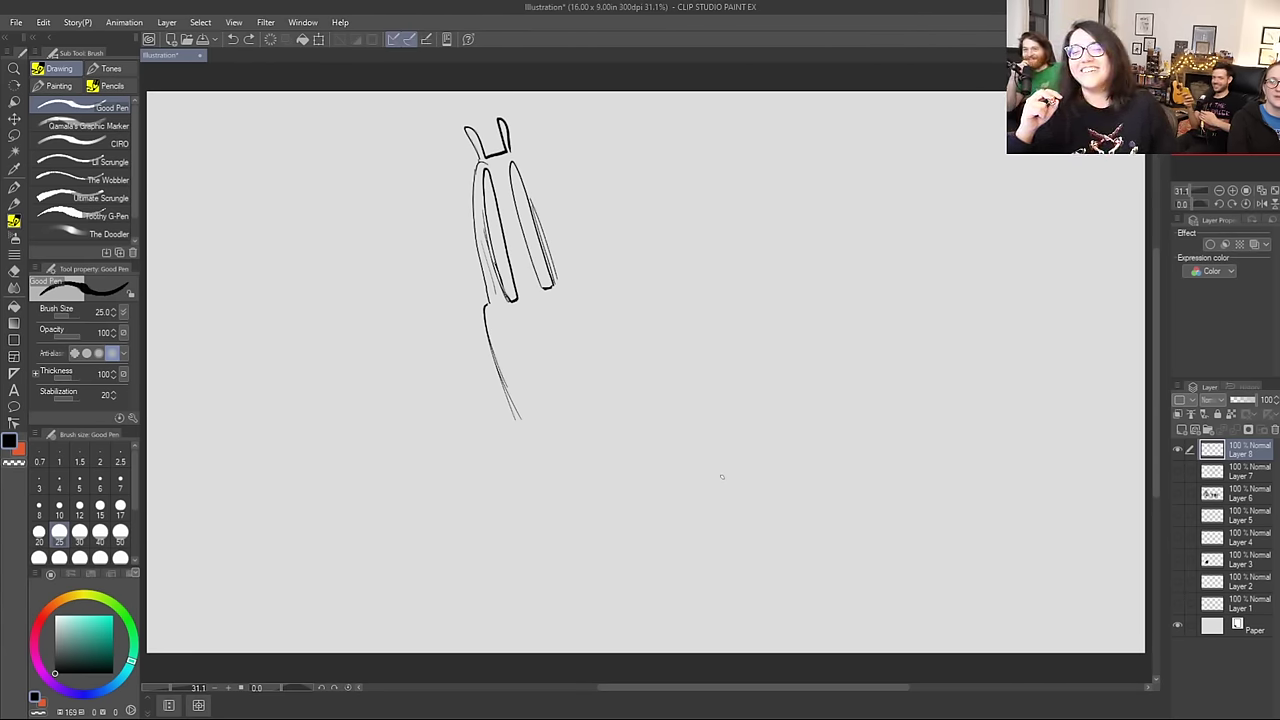
left_click(270, 39)
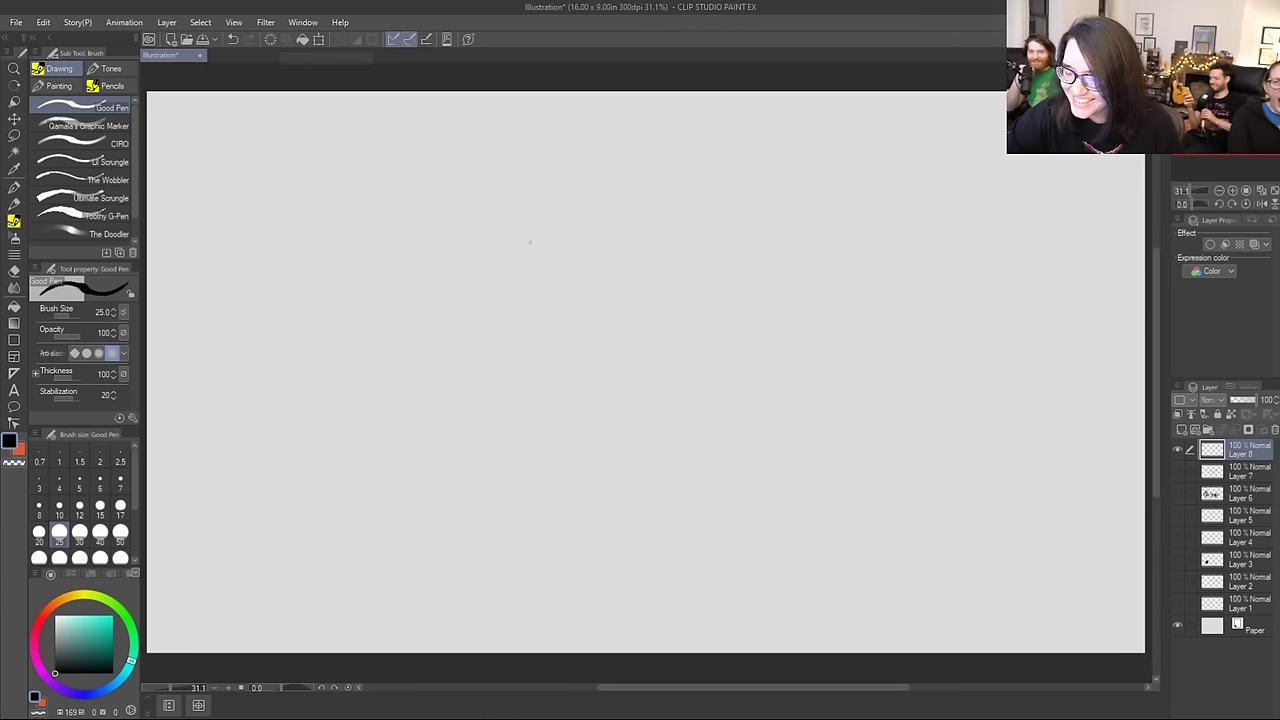
Step: Set the brush size to 6 and sketch a light, slightly oval circle in the canvas's upper-left area
left_click_drag(445, 208, 436, 273)
key("ctrl+z")
left_click(98, 481)
left_click_drag(456, 205, 475, 284)
left_click_drag(469, 179, 545, 198)
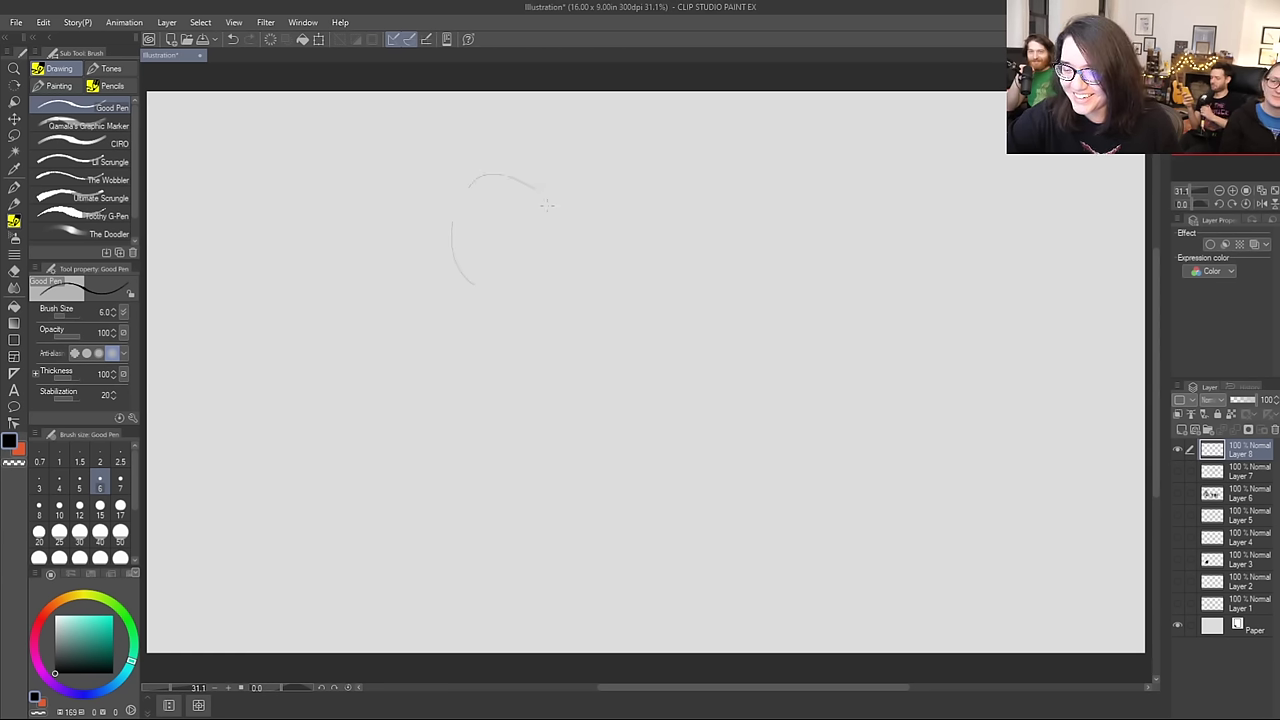
left_click_drag(519, 291, 546, 265)
key("ctrl+z")
mouse_move(457, 208)
left_mouse_down()
mouse_move(540, 190)
mouse_move(552, 205)
mouse_move(545, 285)
mouse_move(528, 295)
mouse_move(556, 249)
left_mouse_up()
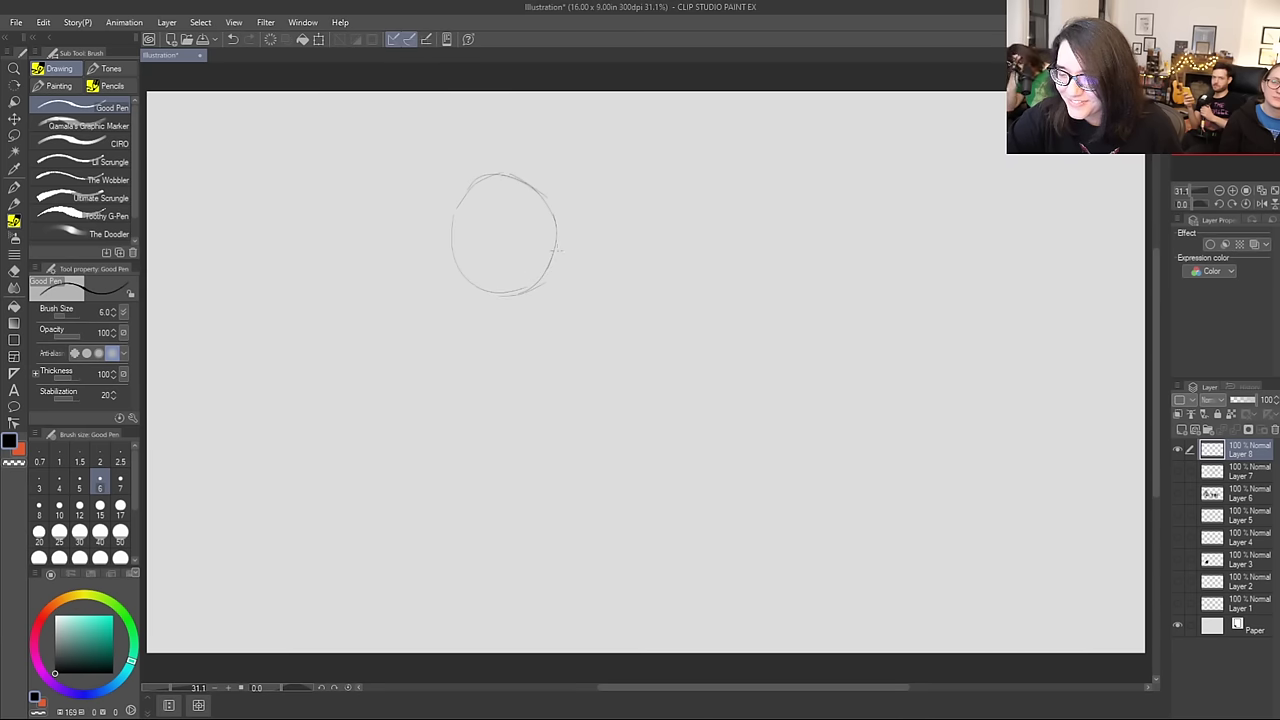
Step: Try a pair of lines reaching diagonally up and outward from the circle's upper-left edge, and undo them
left_click_drag(461, 195, 393, 155)
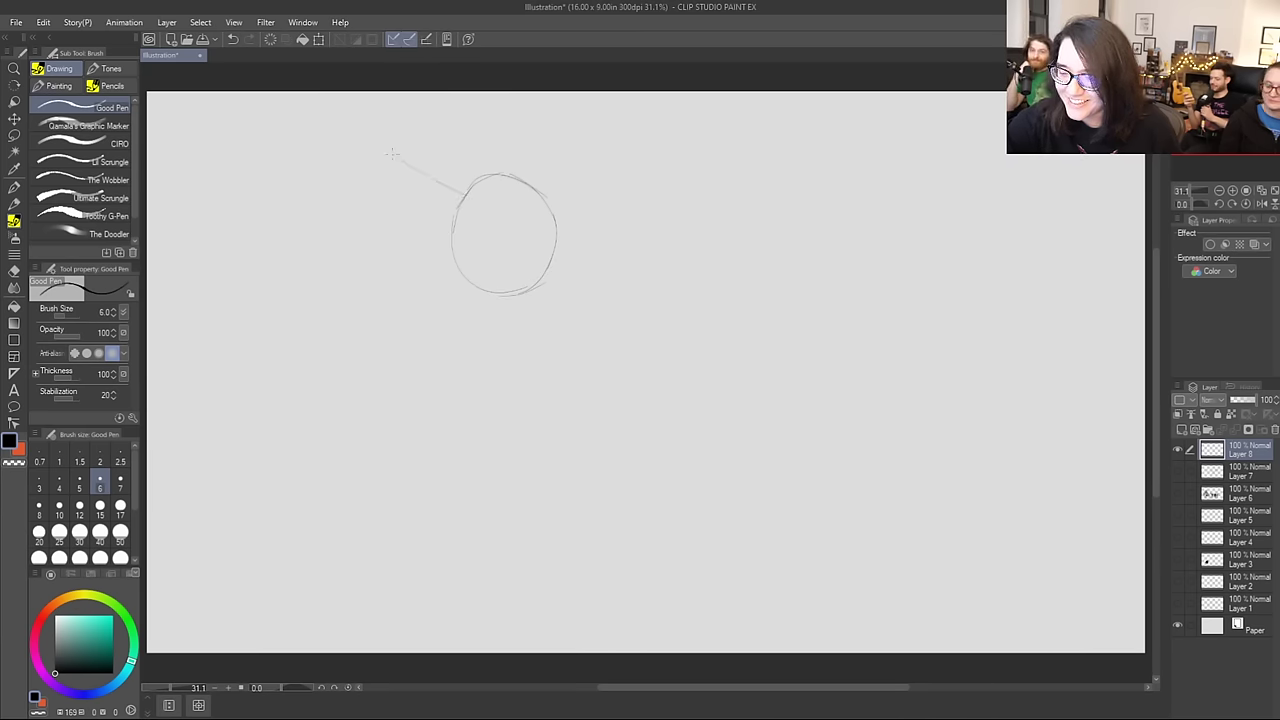
key("ctrl+z")
left_click_drag(466, 193, 378, 129)
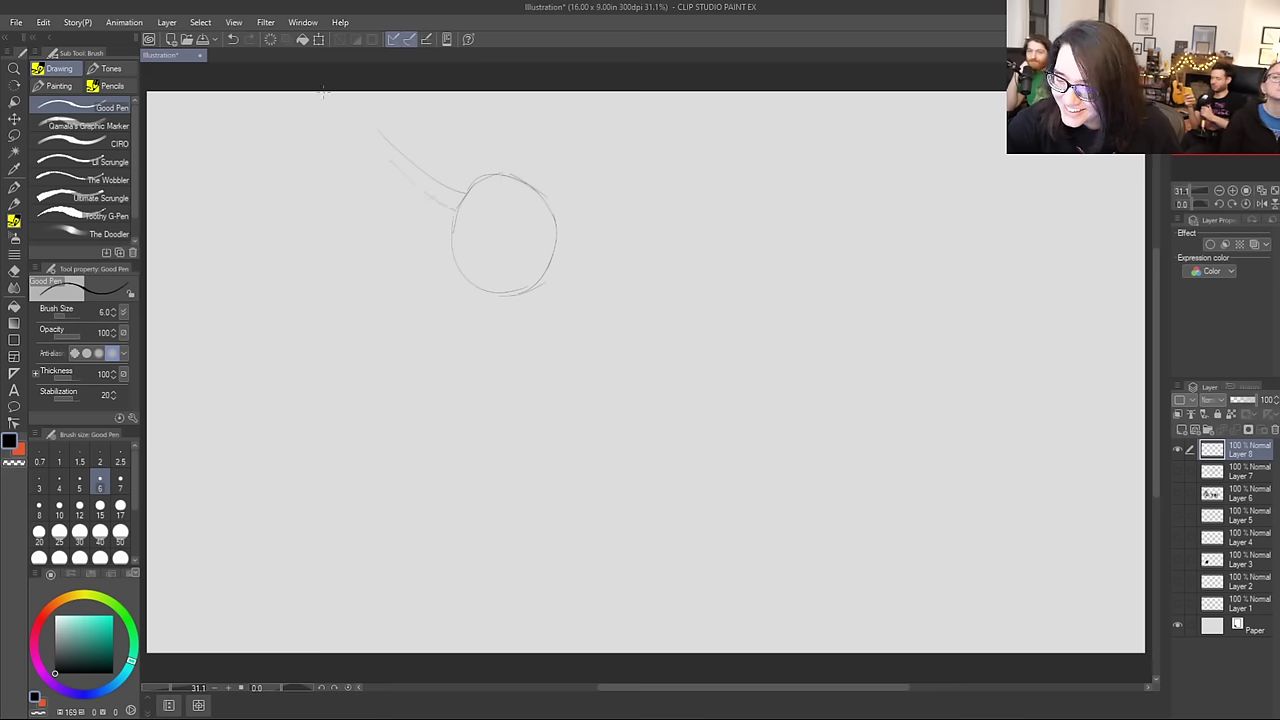
key("ctrl+z")
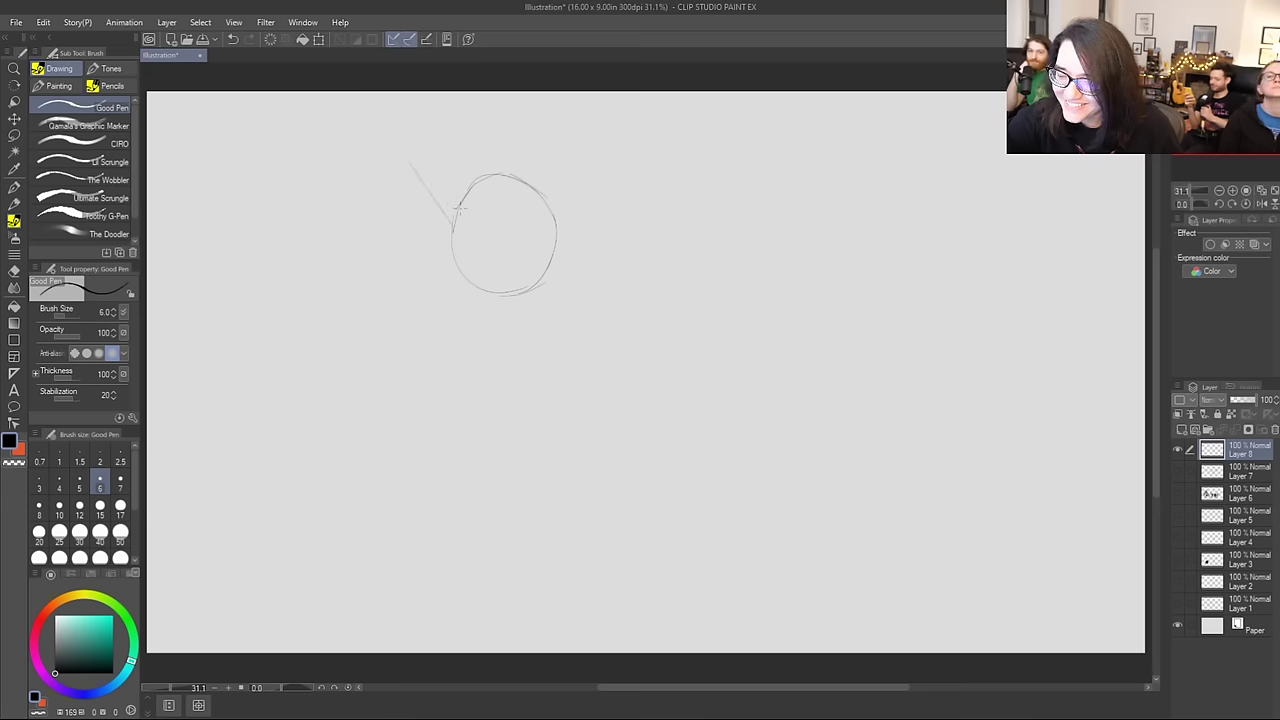
left_click_drag(458, 200, 397, 133)
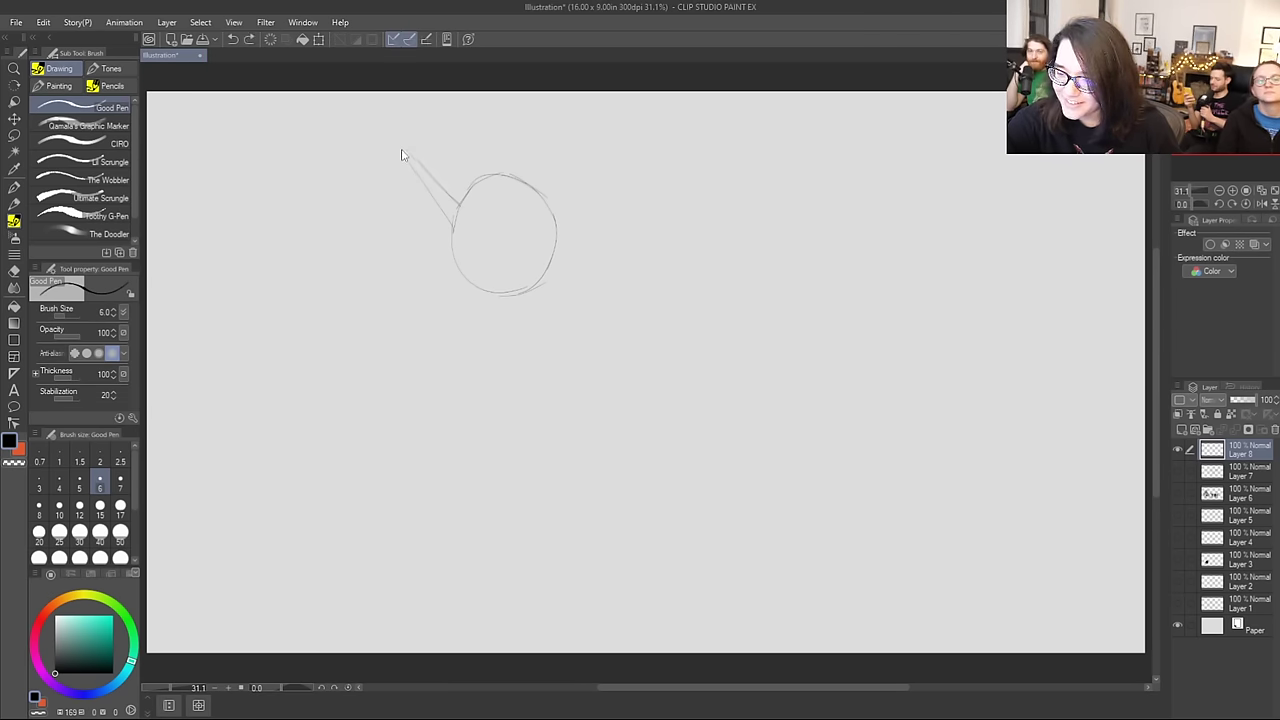
key("ctrl+z")
key("ctrl+z")
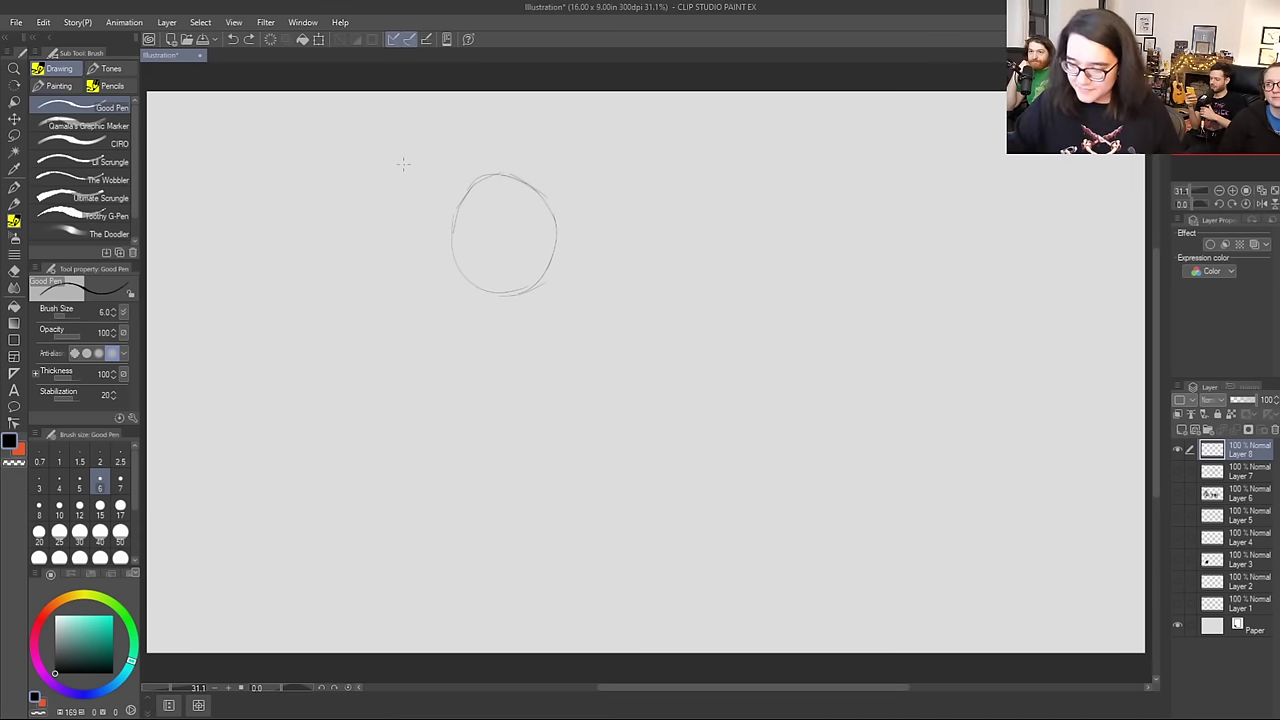
Step: Sketch an inner contour along the circle's sides and lower edge, with short marks at its base
left_click_drag(467, 184, 469, 272)
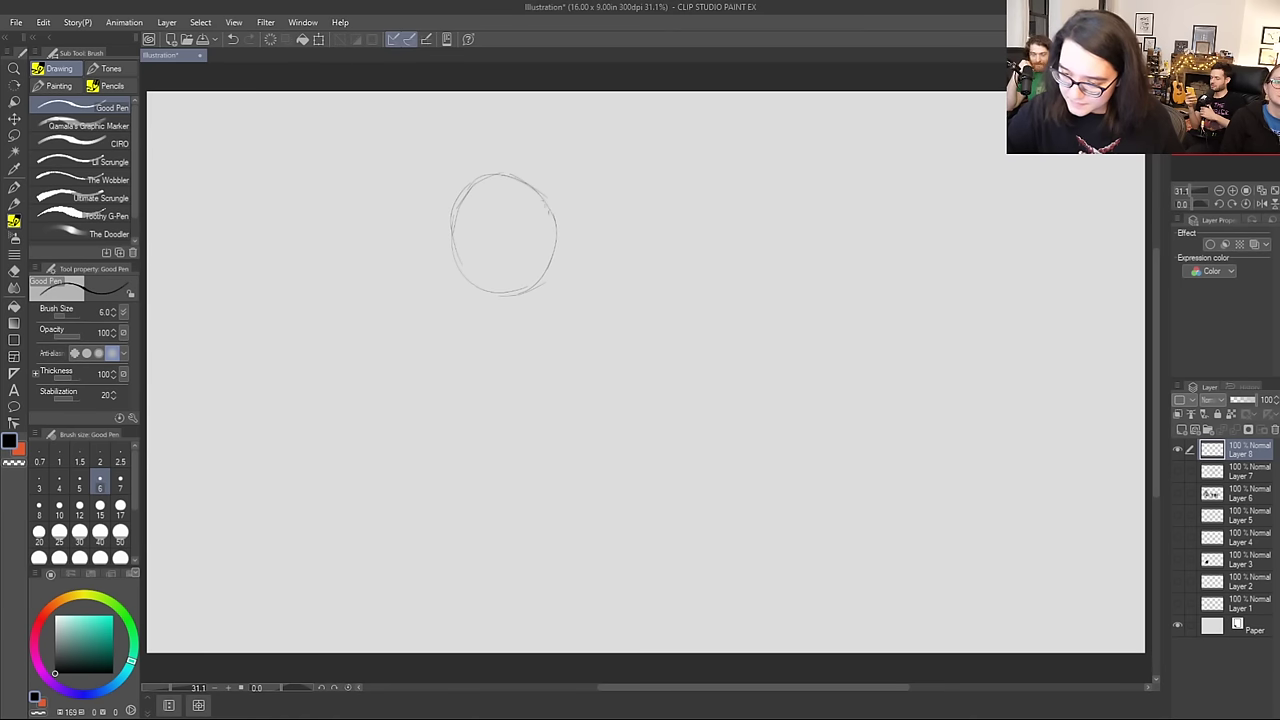
left_click_drag(548, 208, 549, 252)
mouse_move(452, 240)
left_mouse_down()
mouse_move(462, 270)
mouse_move(500, 286)
mouse_move(550, 248)
mouse_move(525, 302)
mouse_move(498, 301)
mouse_move(518, 293)
left_mouse_up()
key("ctrl+z")
key("ctrl+z")
key("ctrl+z")
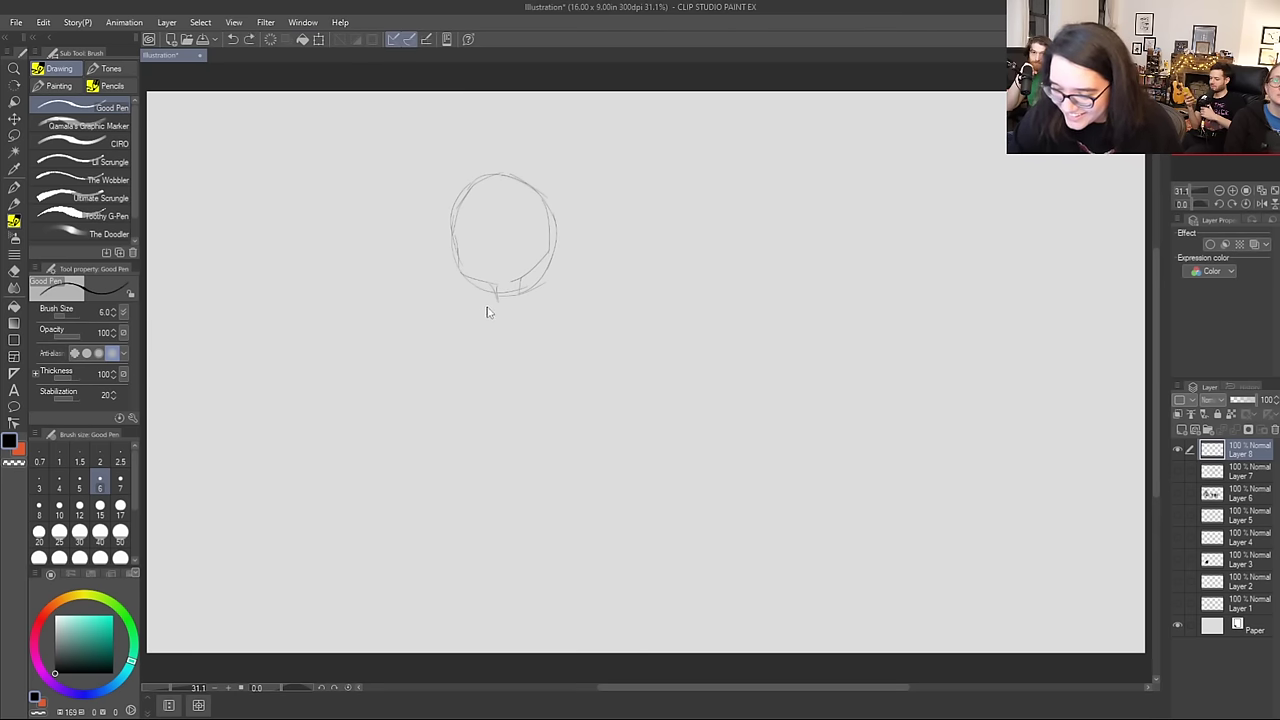
Step: Sketch the figure's shoulder lines, torso sides and curved waistline below the circular head
mouse_move(489, 306)
left_mouse_down()
mouse_move(436, 335)
mouse_move(560, 322)
left_mouse_up()
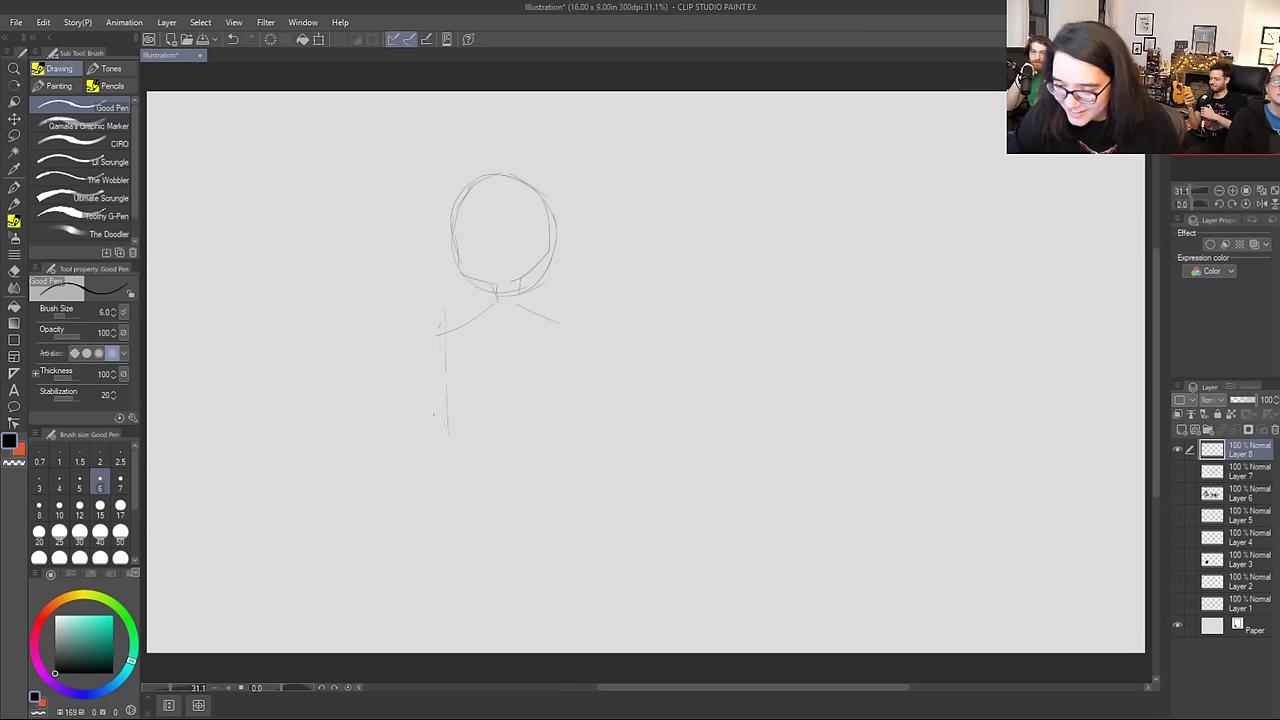
key("ctrl+z")
mouse_move(441, 332)
left_mouse_down()
mouse_move(437, 418)
mouse_move(527, 397)
mouse_move(570, 337)
left_mouse_up()
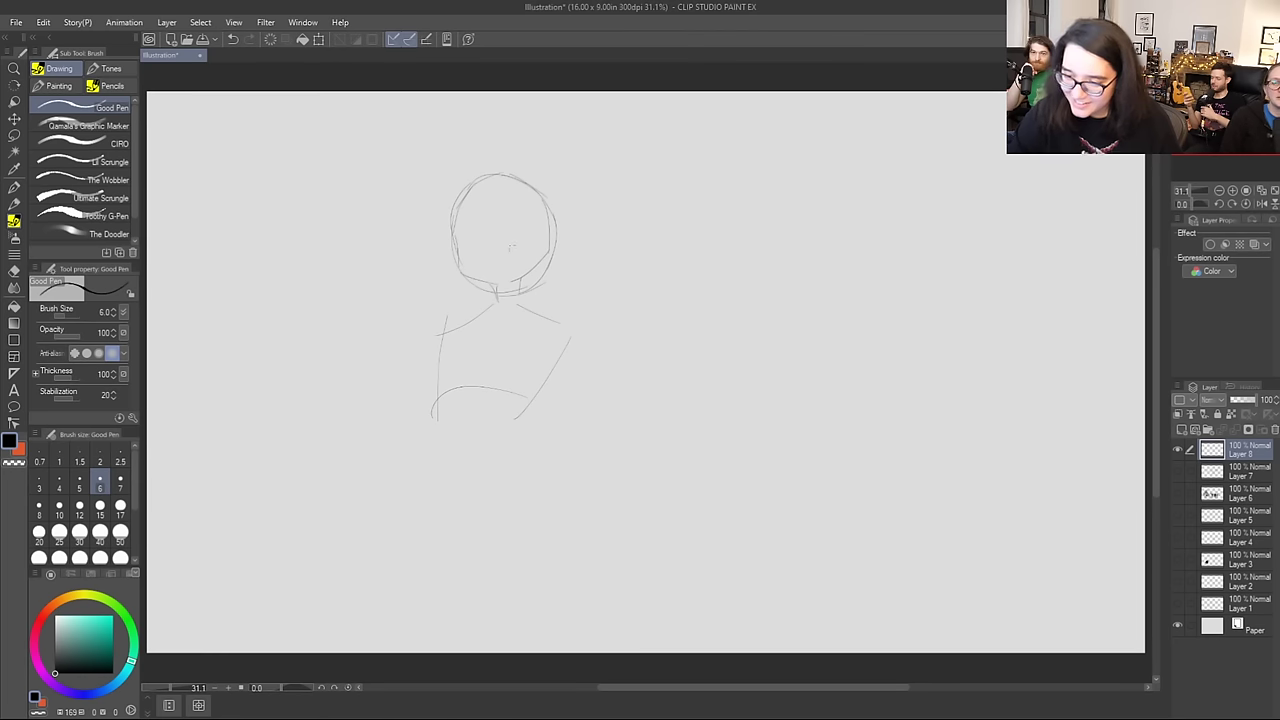
Step: Sketch a slightly slanted vertical centre line and a curved brow guideline across the head circle
left_click_drag(492, 208, 500, 276)
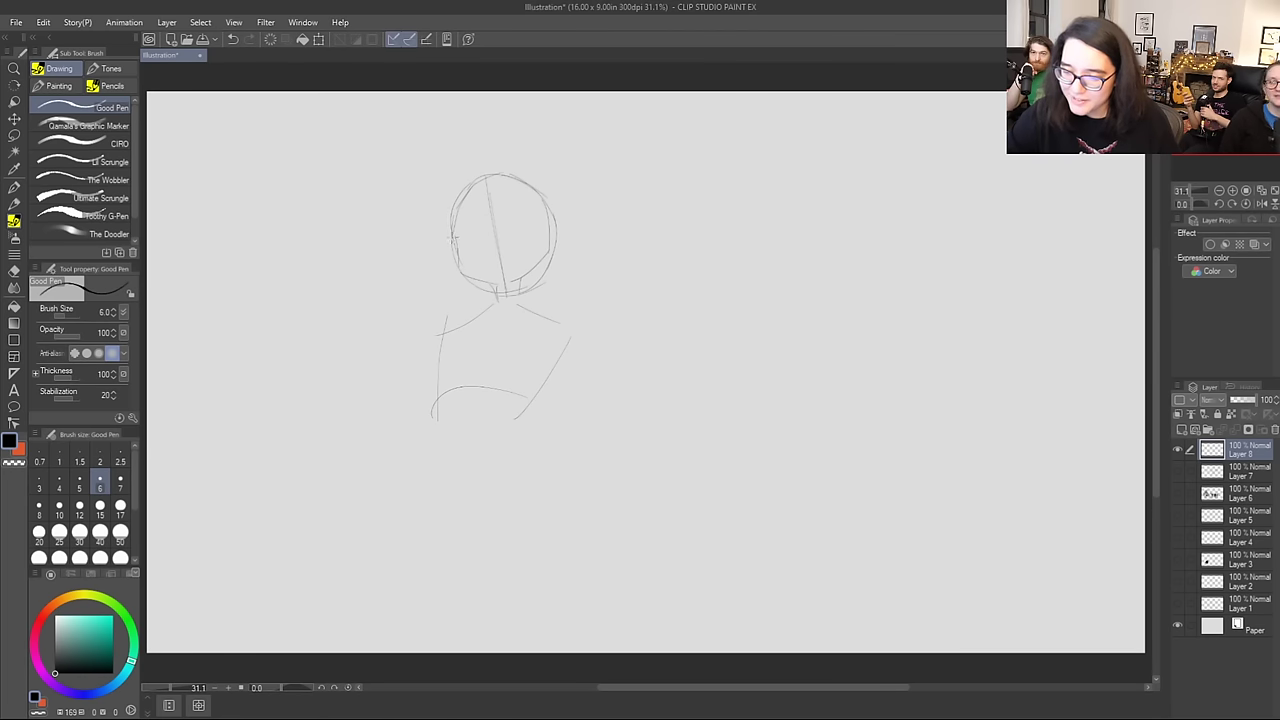
key("ctrl+z")
key("ctrl+z")
left_click_drag(491, 220, 507, 292)
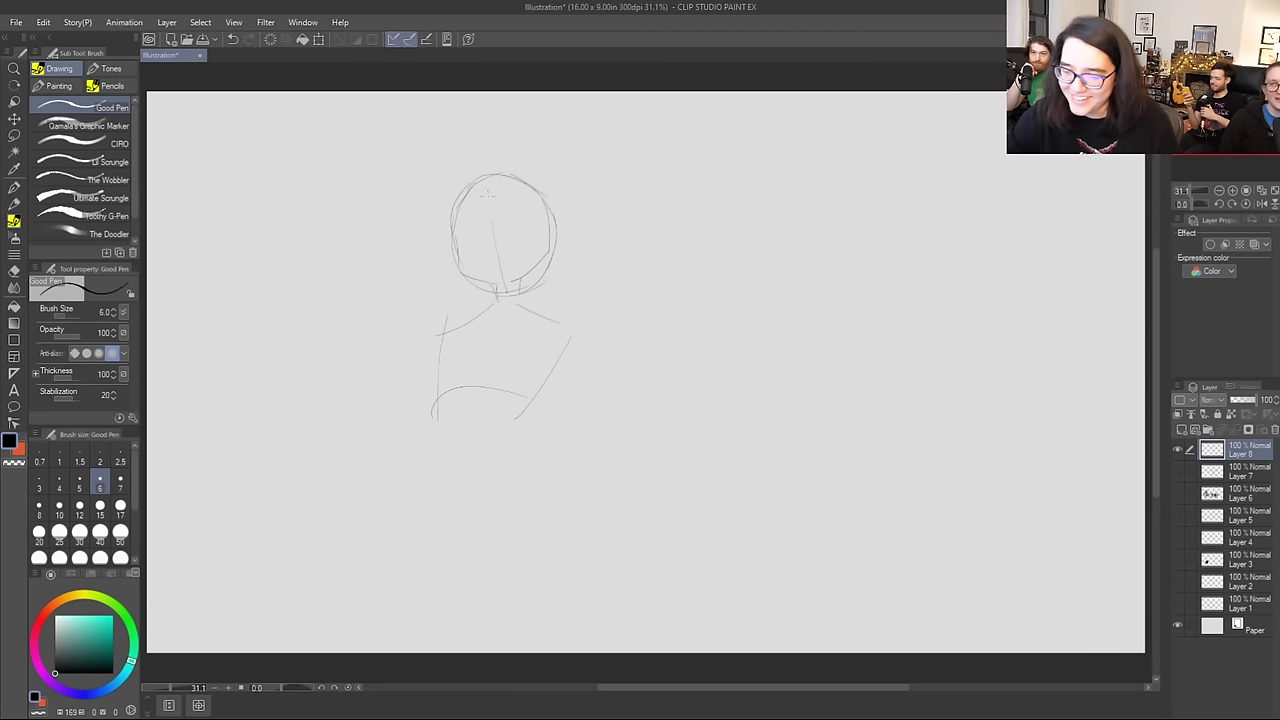
mouse_move(487, 176)
left_mouse_down()
mouse_move(493, 218)
mouse_move(458, 232)
left_mouse_up()
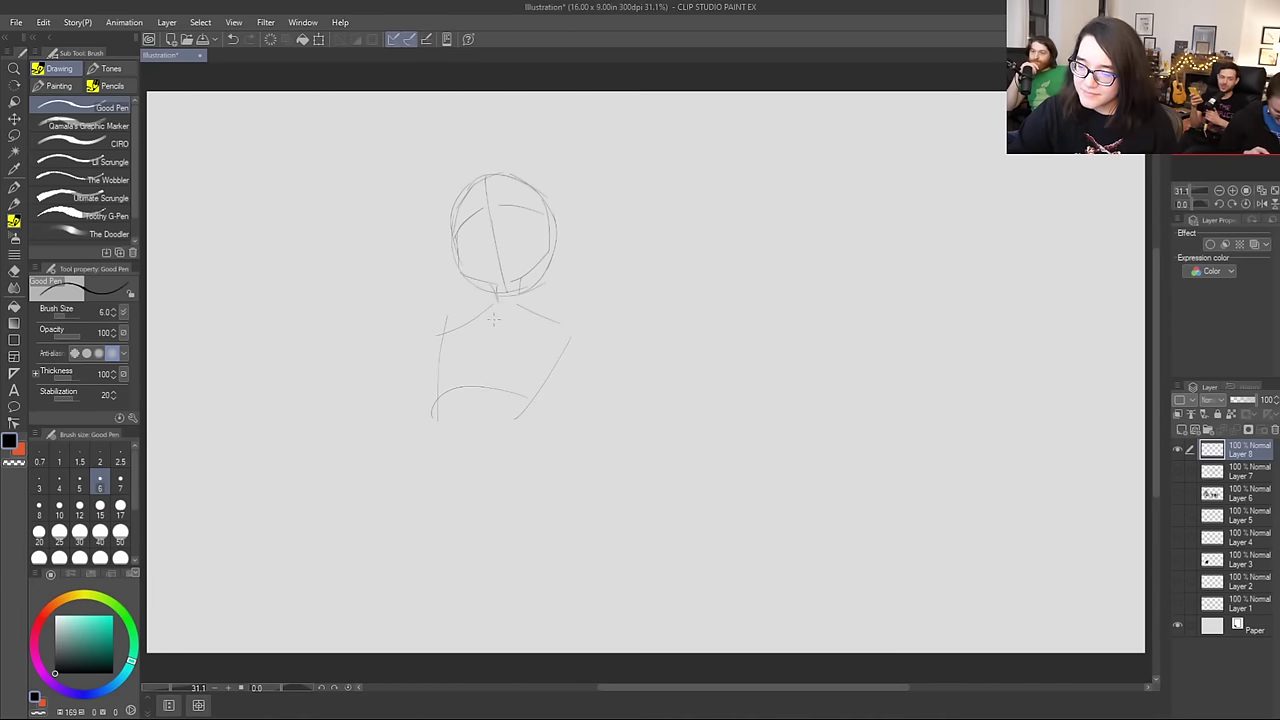
Step: Set the brush size to 12 and rework the neck and chin lines beneath the head
mouse_move(520, 281)
left_mouse_down()
mouse_move(516, 303)
mouse_move(519, 290)
left_mouse_up()
key("ctrl+z")
key("ctrl+z")
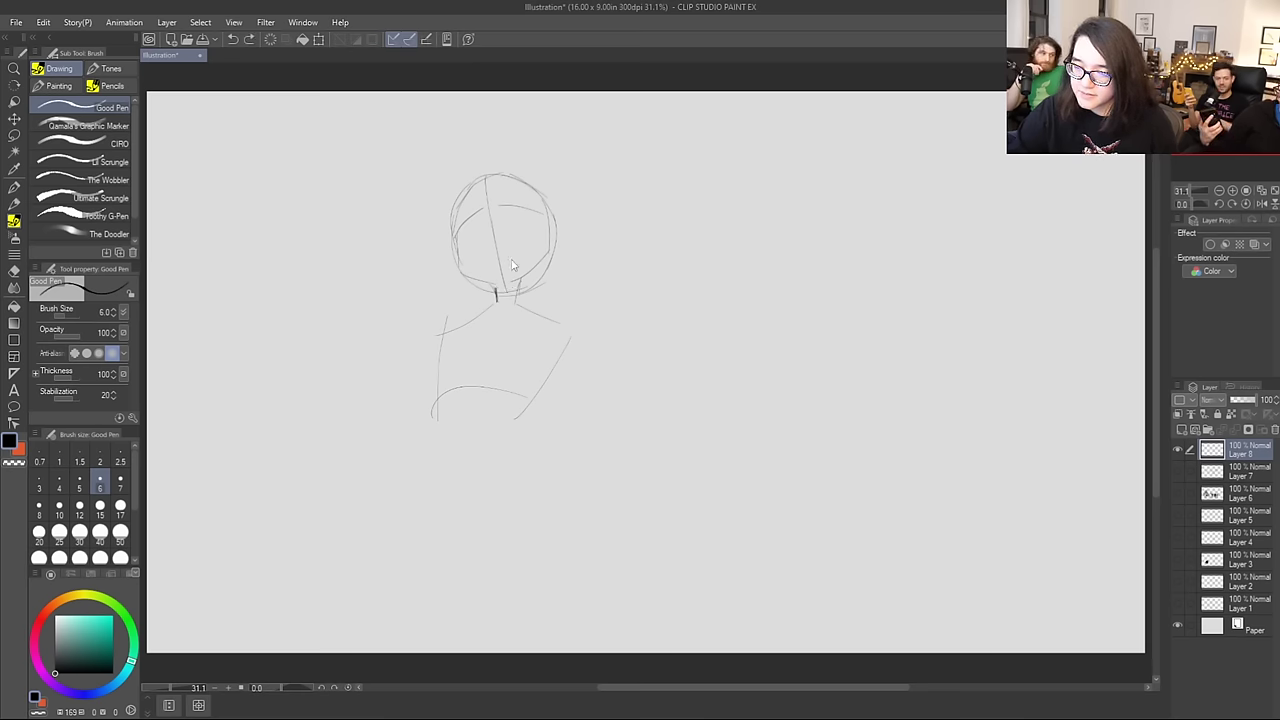
left_click(80, 507)
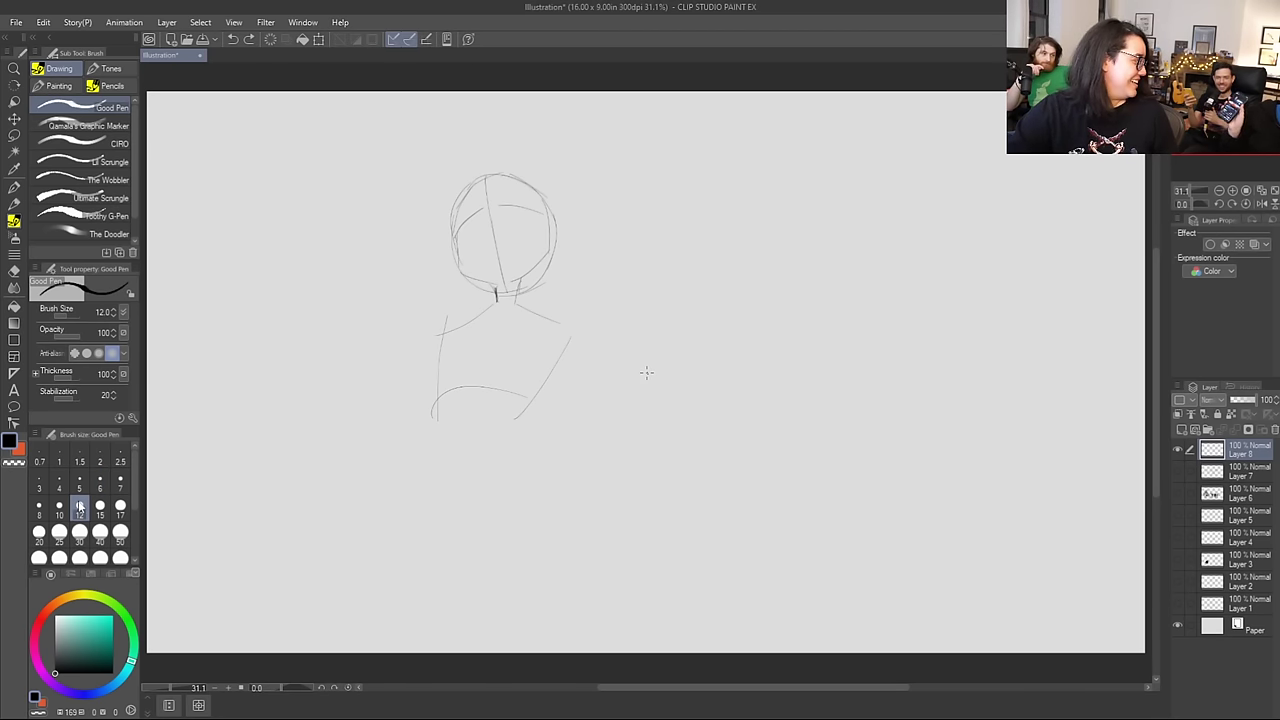
left_click_drag(497, 284, 505, 299)
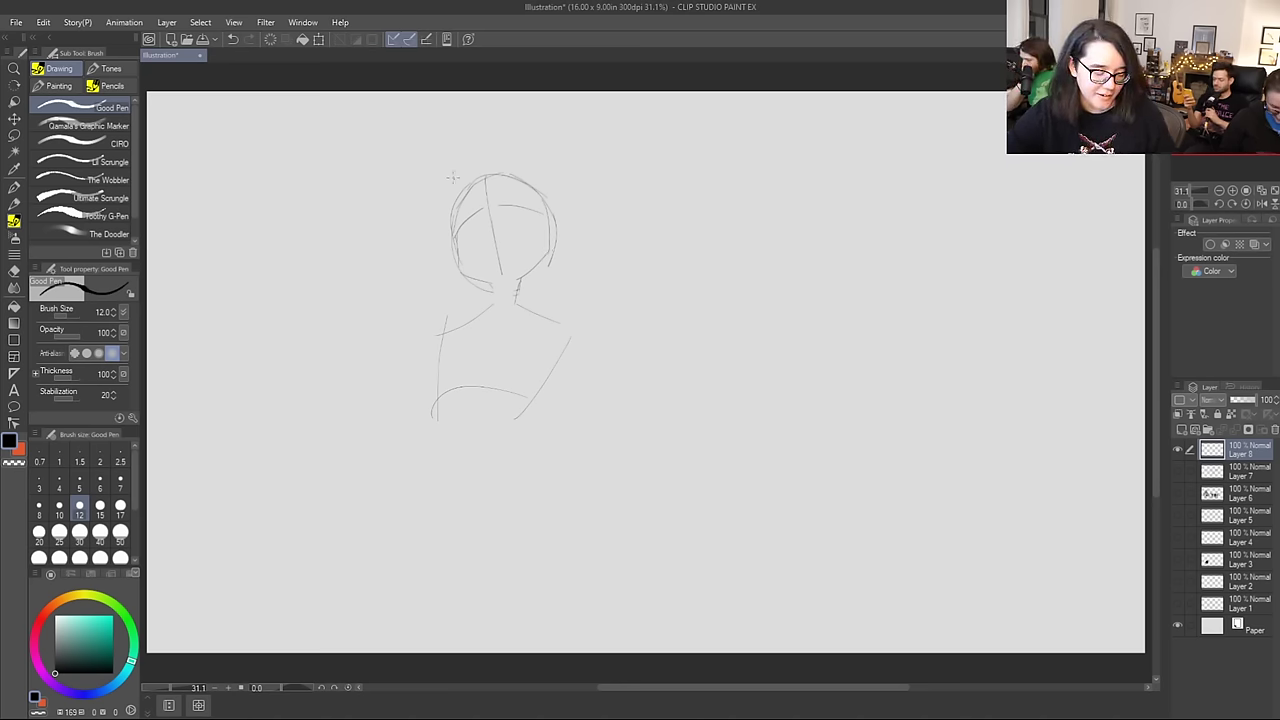
Step: Draw a pointed cat ear on each side of the head
mouse_move(455, 246)
left_mouse_down()
mouse_move(419, 160)
mouse_move(429, 177)
mouse_move(476, 182)
left_mouse_up()
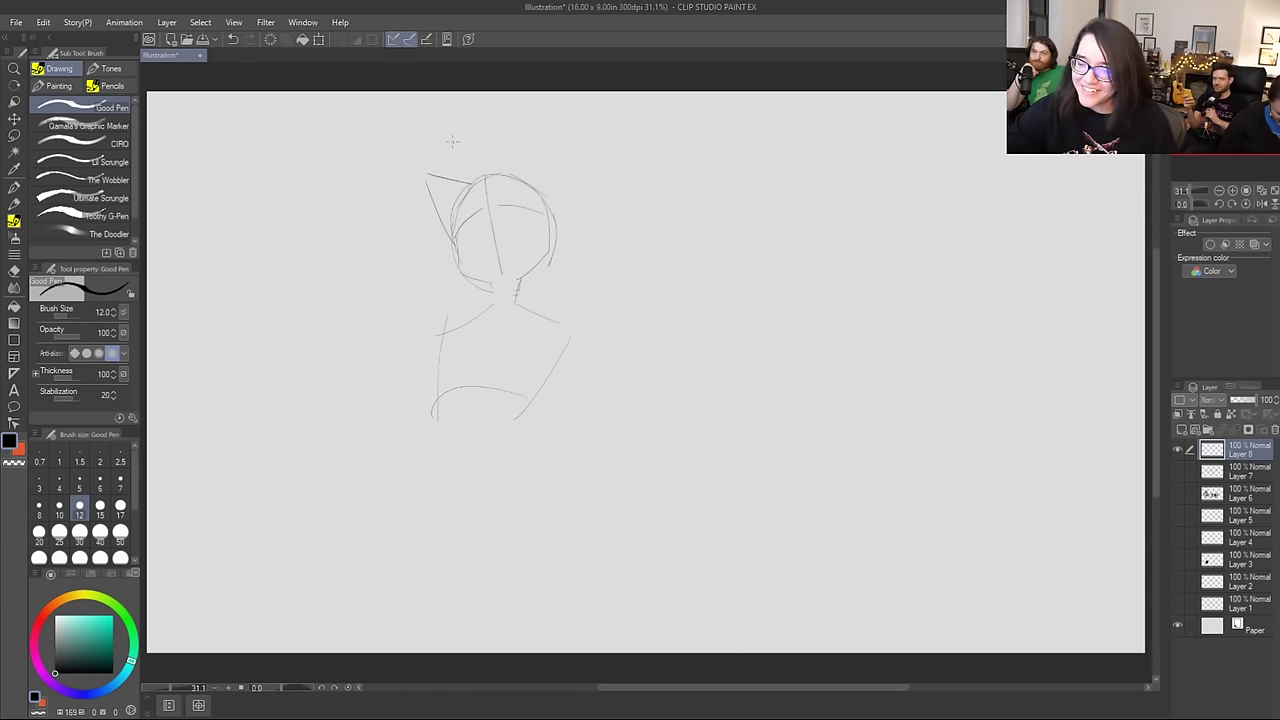
key("ctrl+z")
mouse_move(427, 182)
left_mouse_down()
mouse_move(467, 188)
mouse_move(456, 187)
mouse_move(566, 155)
mouse_move(550, 226)
left_mouse_up()
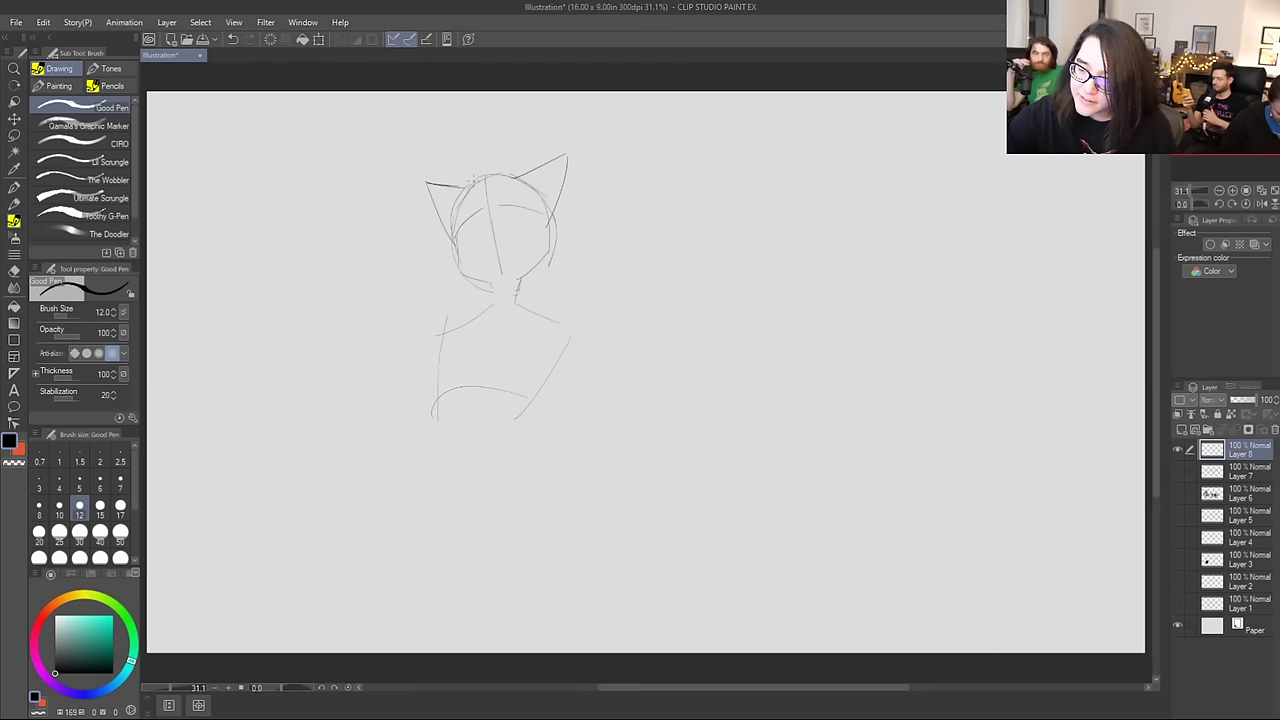
left_click_drag(464, 182, 406, 128)
left_click_drag(462, 186, 397, 152)
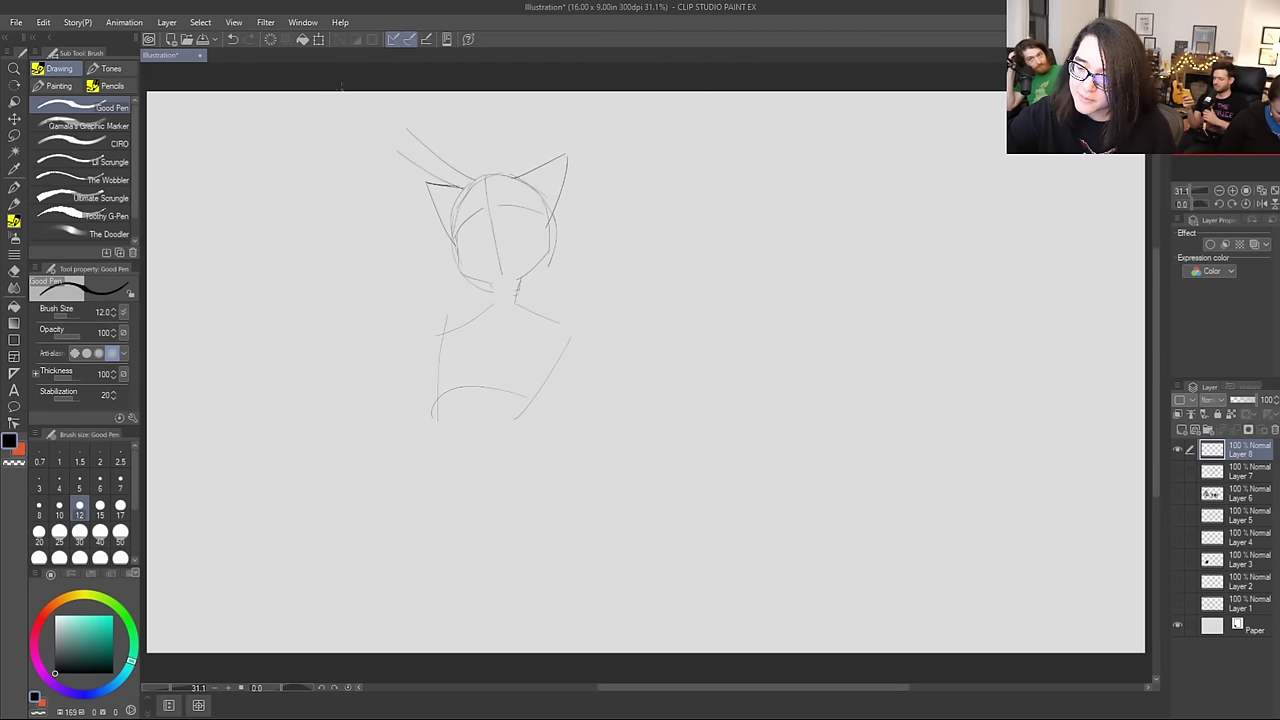
key("ctrl+z")
key("ctrl+z")
Step: Move the whole sketch layer slightly down on the canvas to gain room above the head
key("k")
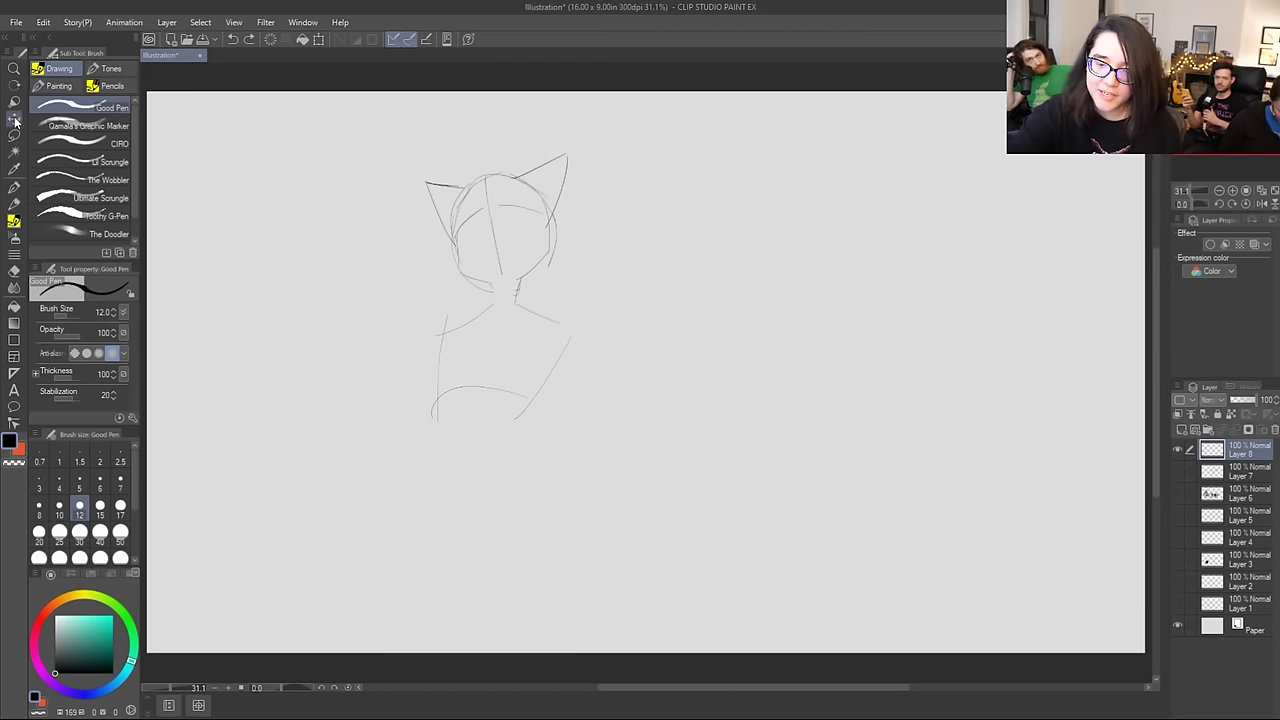
mouse_move(521, 231)
left_mouse_down()
mouse_move(518, 291)
mouse_move(514, 254)
left_mouse_up()
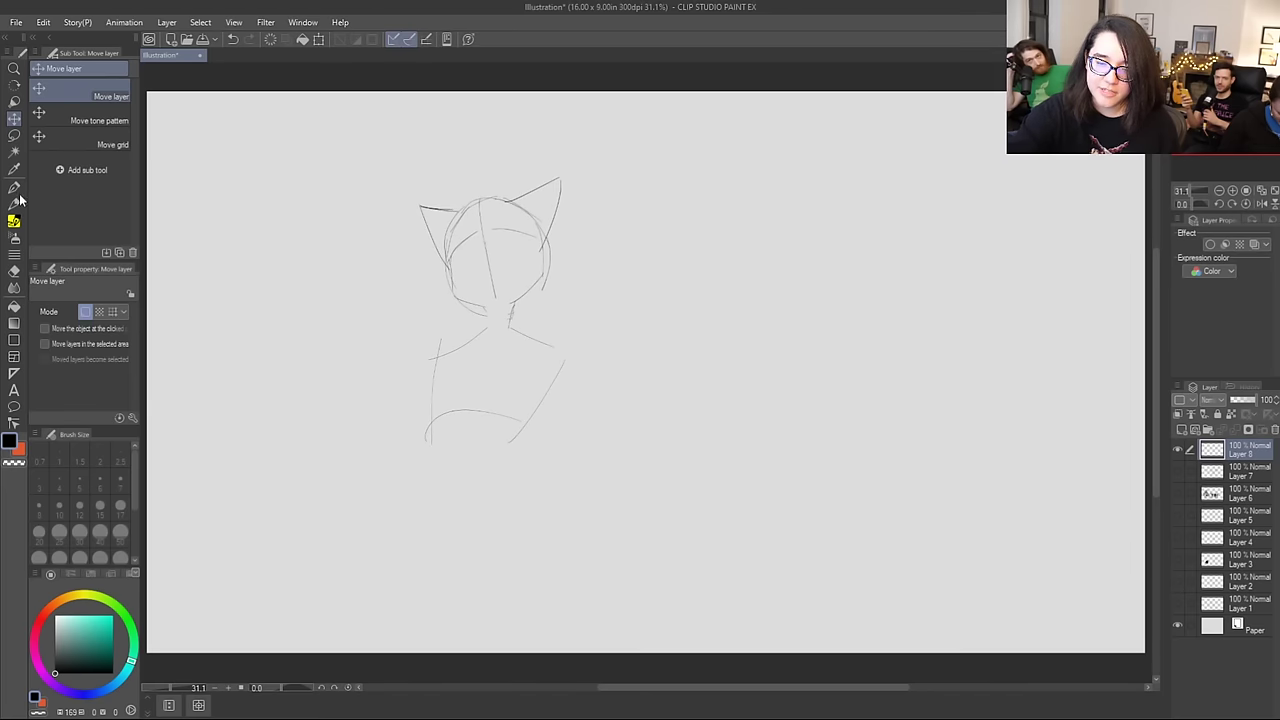
Step: With the Good Pen, draw a long slanted antenna with a rounded tip rising from the head beside the left ear
left_click(19, 186)
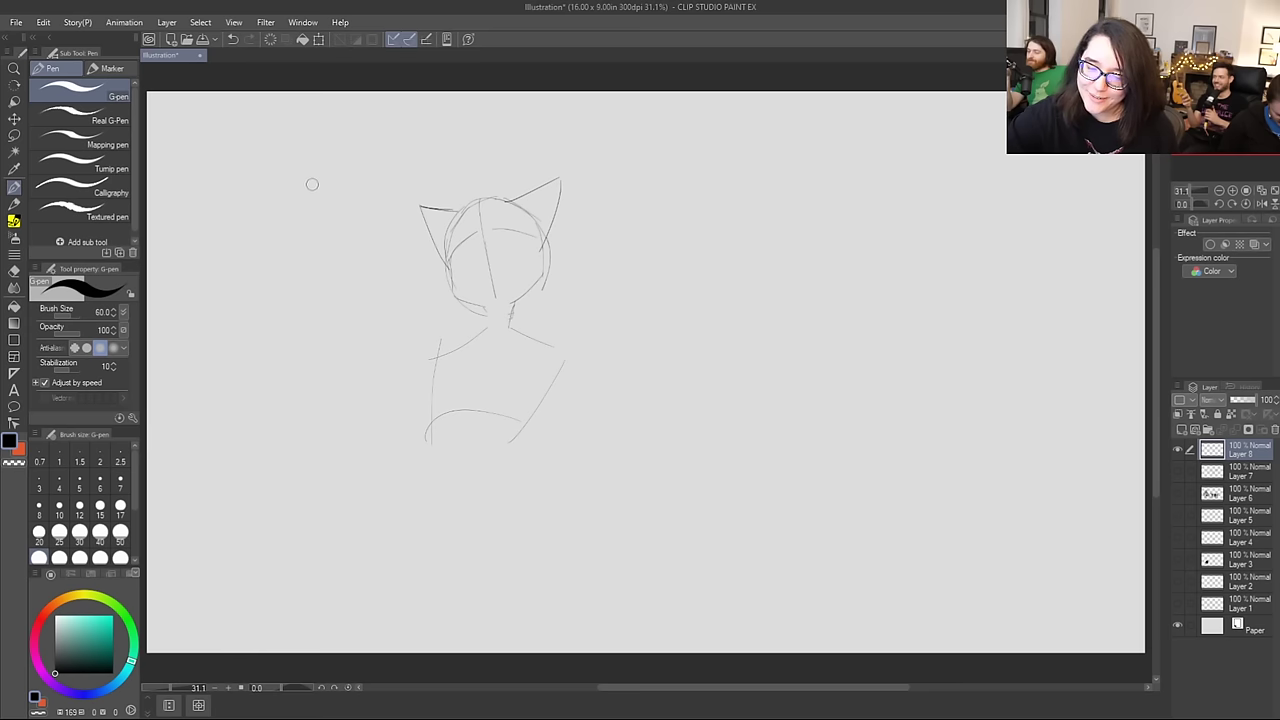
left_click(14, 220)
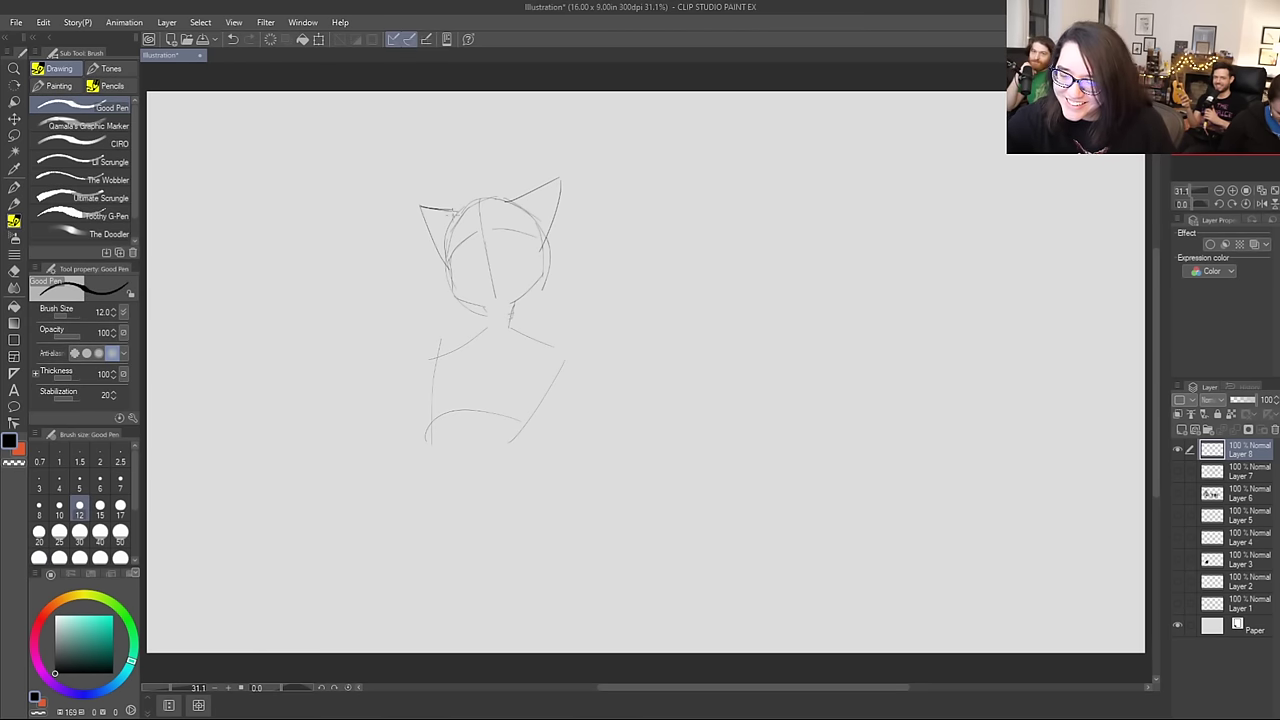
mouse_move(412, 152)
left_mouse_down()
mouse_move(457, 212)
mouse_move(468, 208)
left_mouse_up()
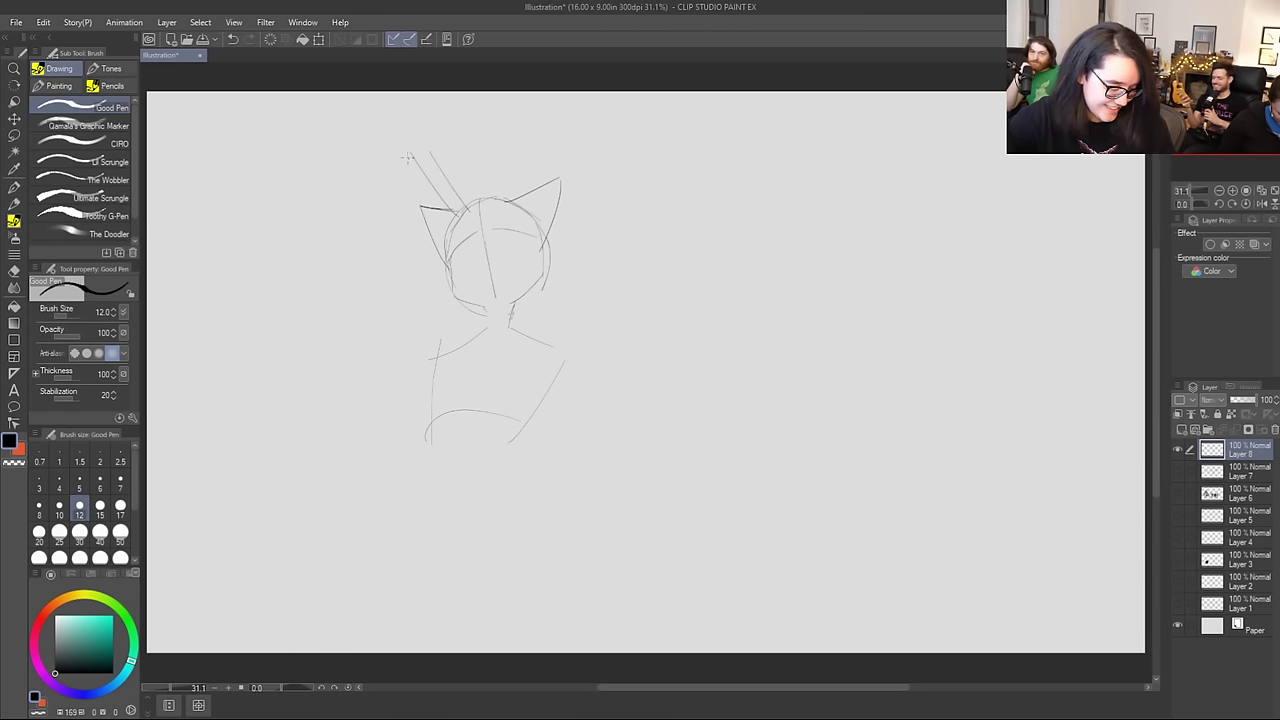
key("ctrl+z")
mouse_move(469, 211)
left_mouse_down()
mouse_move(416, 143)
mouse_move(461, 211)
left_mouse_up()
key("ctrl+z")
left_click_drag(414, 134, 460, 208)
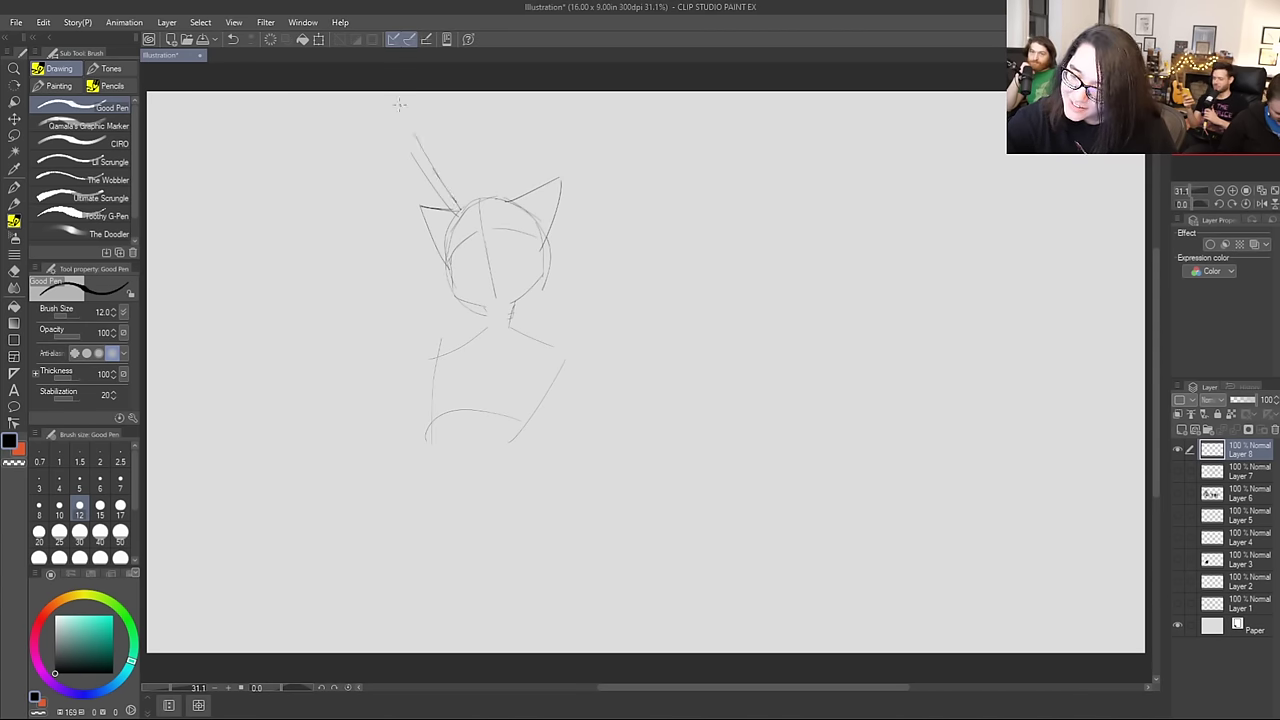
left_click_drag(399, 141, 455, 206)
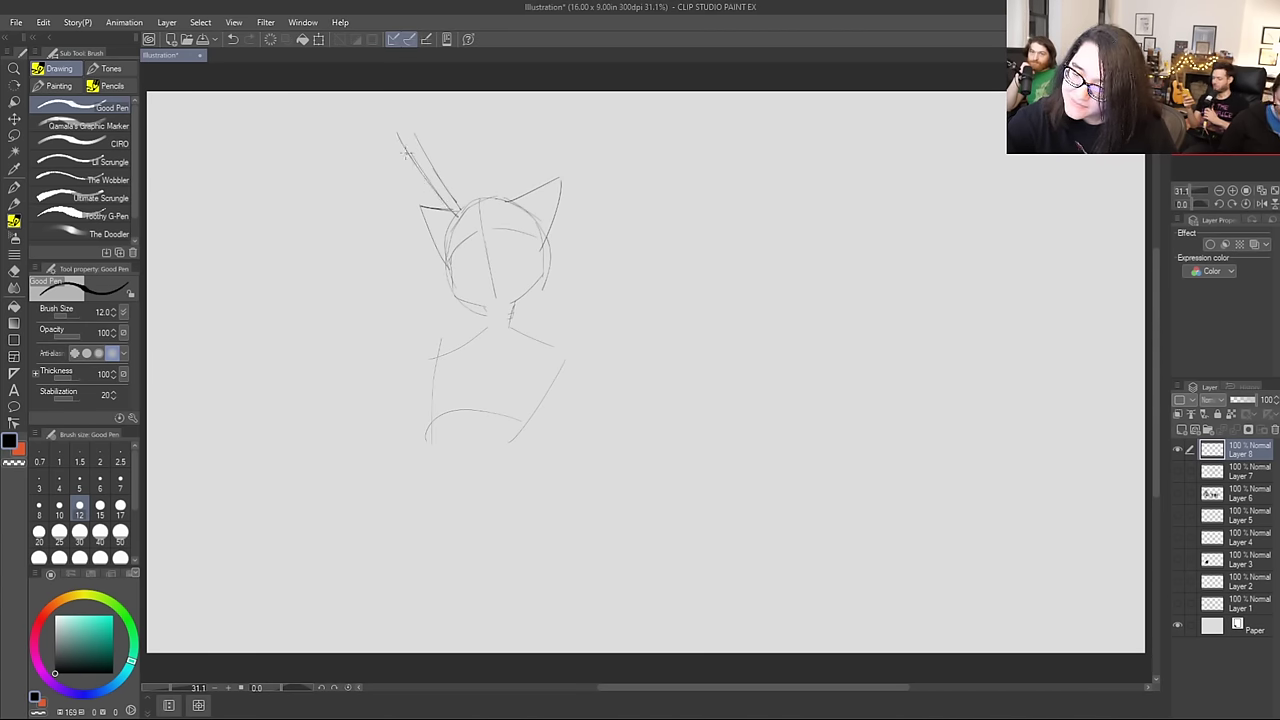
mouse_move(398, 134)
left_mouse_down()
mouse_move(383, 88)
mouse_move(365, 117)
mouse_move(383, 78)
mouse_move(411, 131)
left_mouse_up()
key("ctrl+z")
key("ctrl+z")
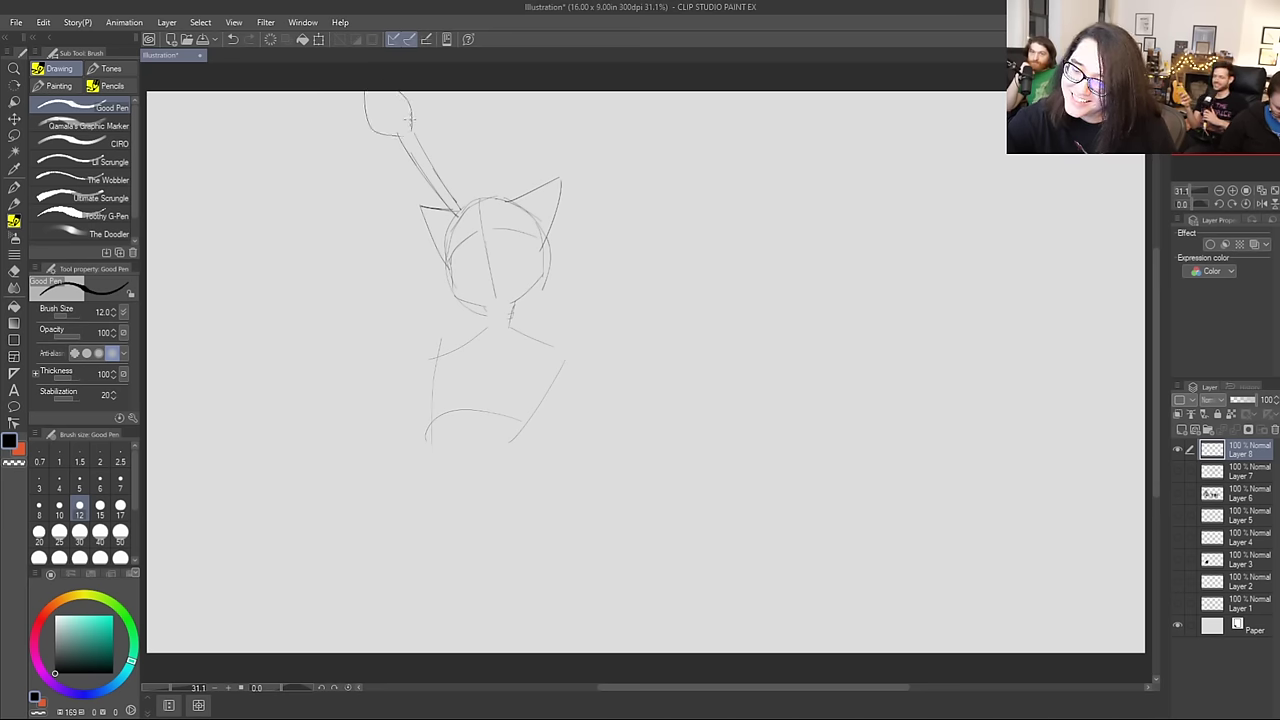
Step: Draw a second, nearly upright antenna with a rounded tip rising from the top of the head
mouse_move(498, 200)
left_mouse_down()
mouse_move(495, 132)
mouse_move(508, 130)
left_mouse_up()
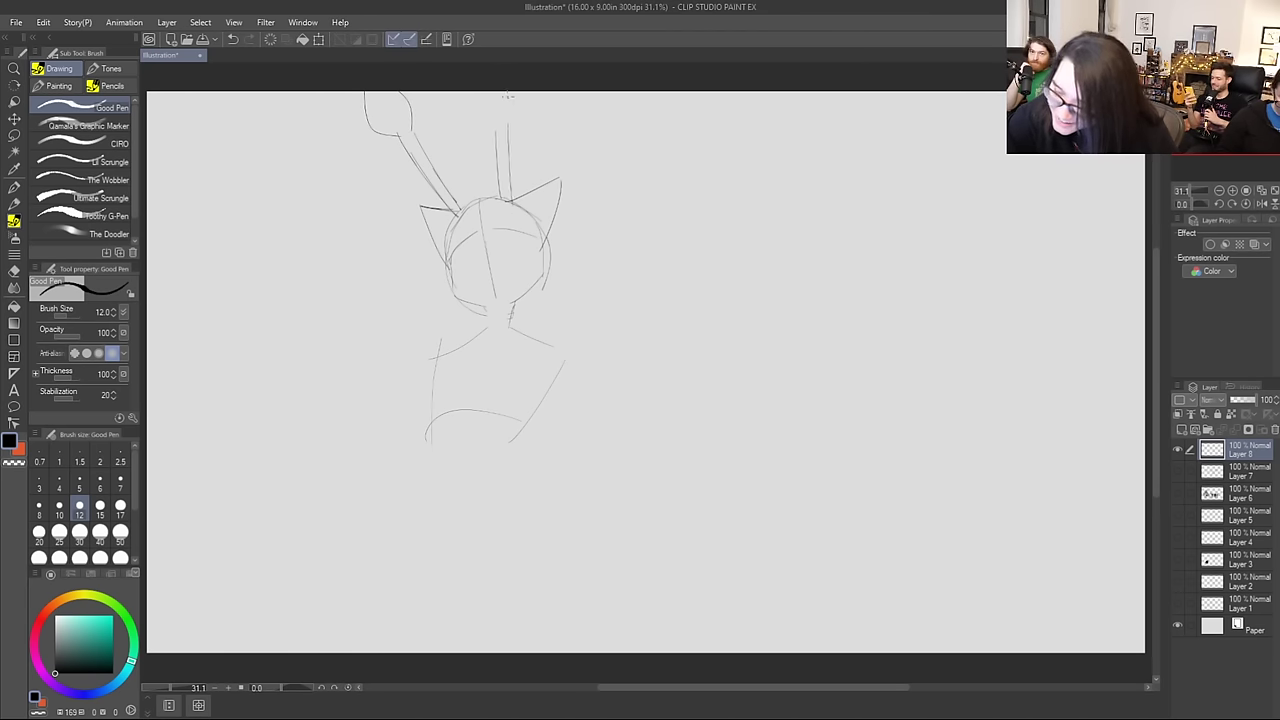
mouse_move(497, 200)
left_mouse_down()
mouse_move(495, 102)
mouse_move(483, 94)
left_mouse_up()
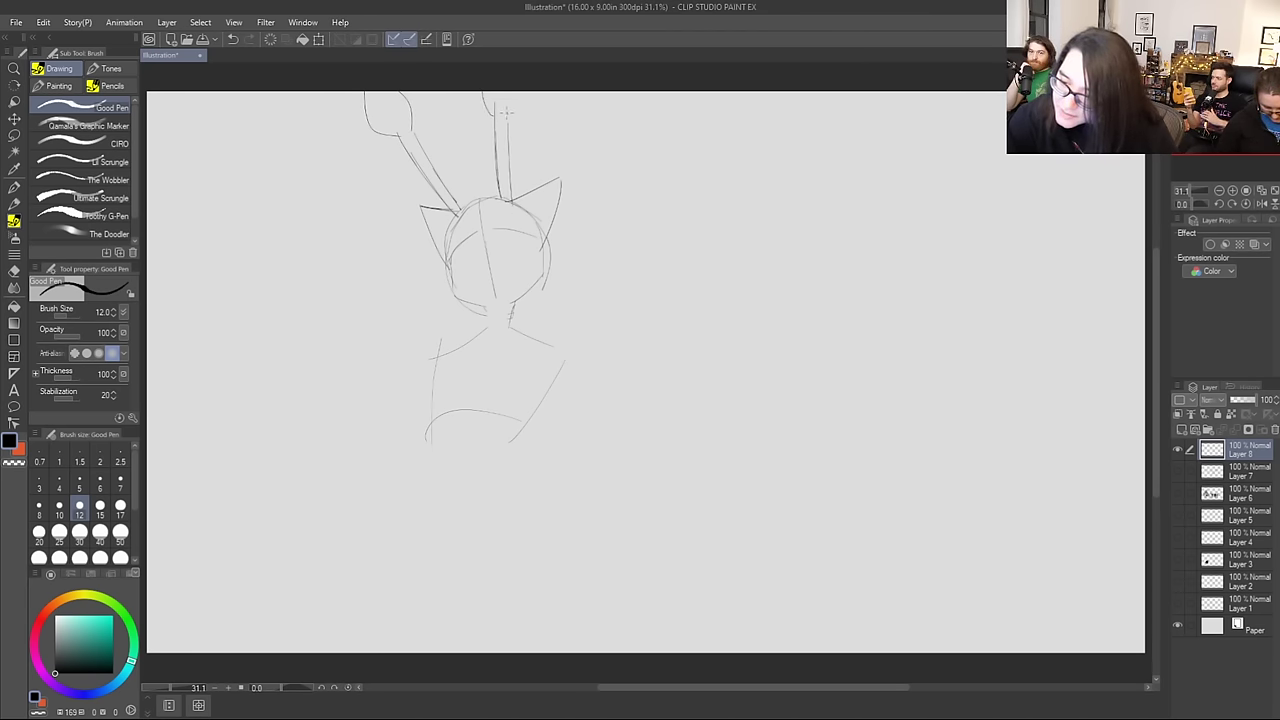
mouse_move(508, 162)
left_mouse_down()
mouse_move(506, 113)
mouse_move(491, 111)
left_mouse_up()
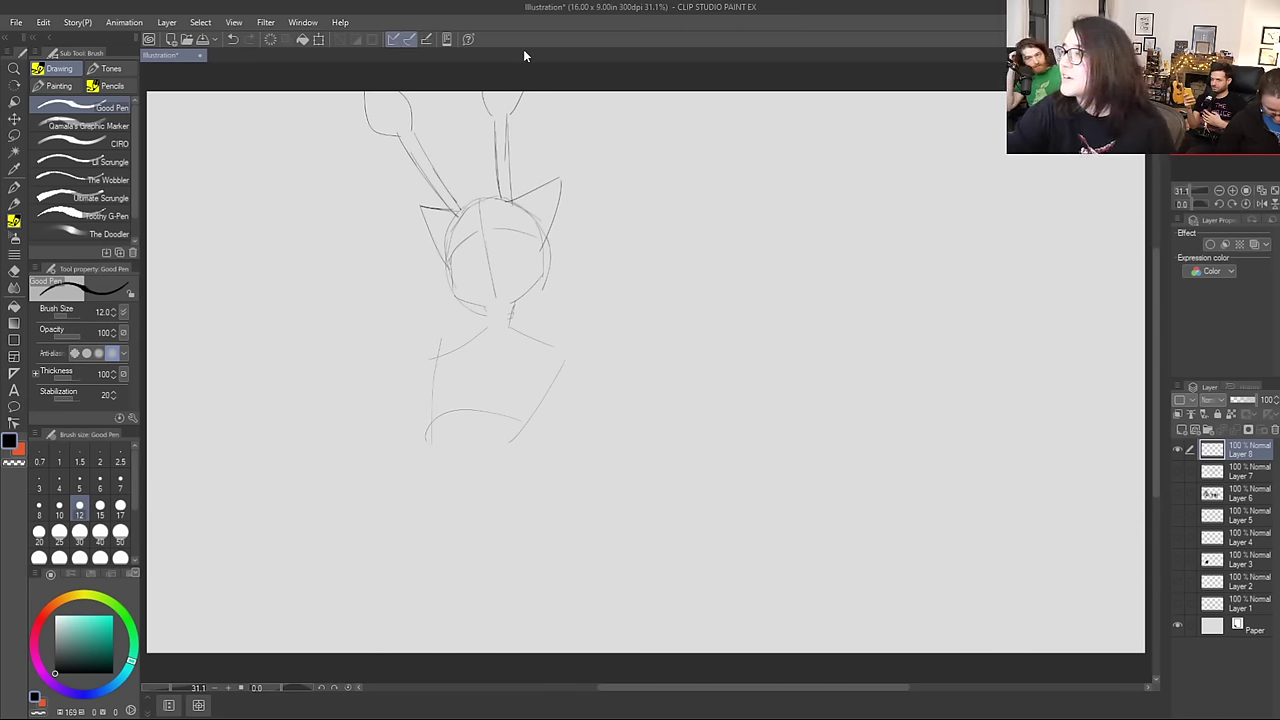
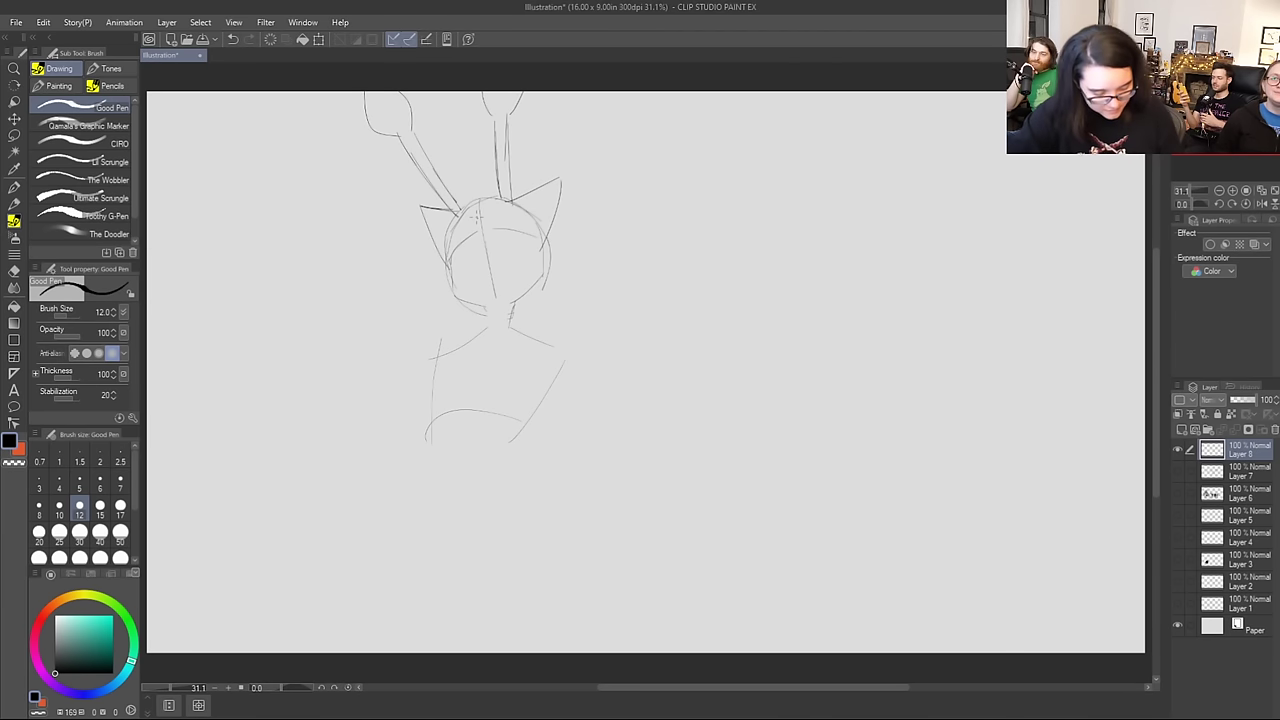
Step: Sketch jagged fringe strands across the forehead and a pointed side lock over the left edge of the face
left_click_drag(510, 205, 453, 256)
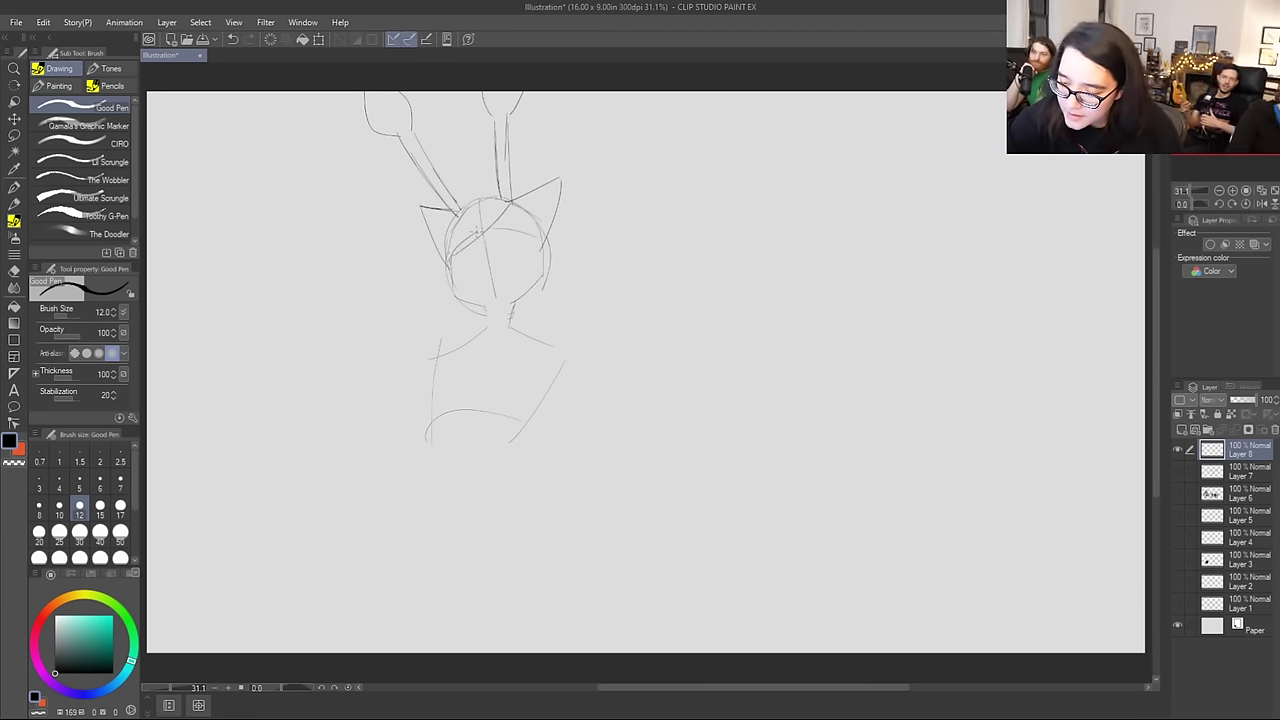
key("ctrl+z")
mouse_move(531, 214)
left_mouse_down()
mouse_move(476, 239)
mouse_move(490, 212)
mouse_move(433, 257)
left_mouse_up()
key("ctrl+z")
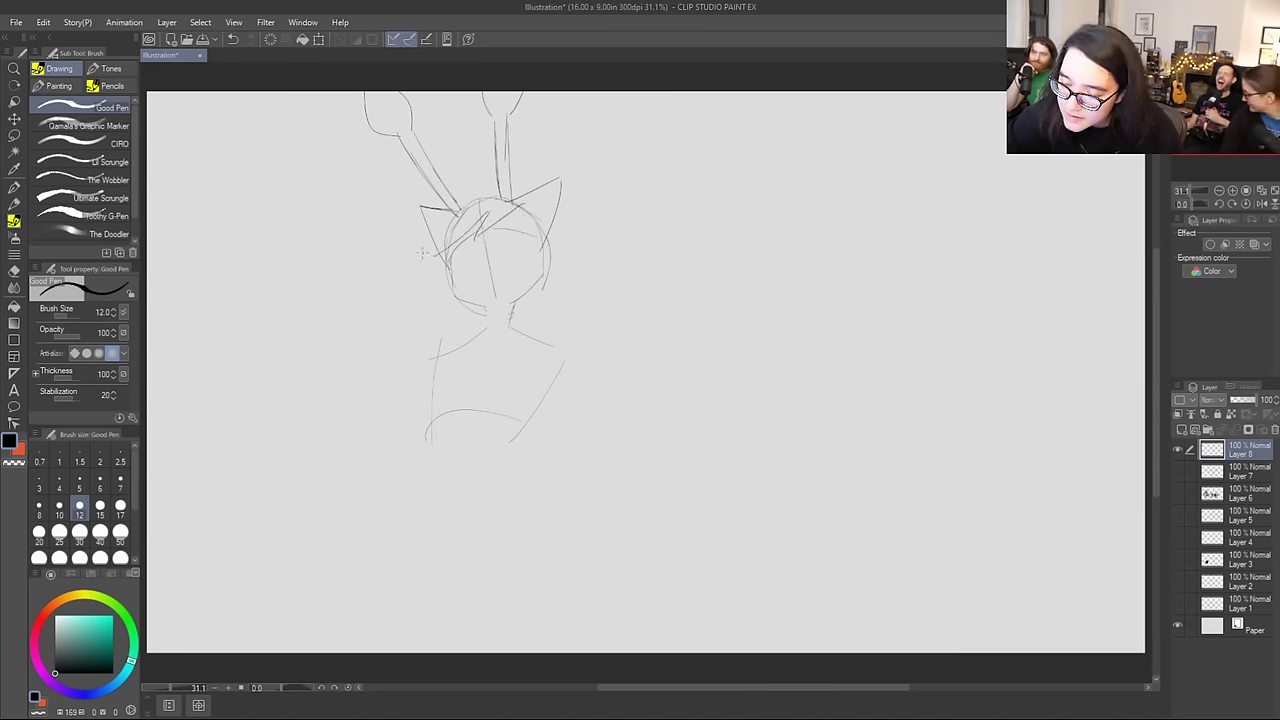
key("ctrl+z")
mouse_move(482, 210)
left_mouse_down()
mouse_move(472, 237)
mouse_move(458, 235)
mouse_move(464, 216)
mouse_move(411, 272)
left_mouse_up()
left_click_drag(418, 262, 425, 243)
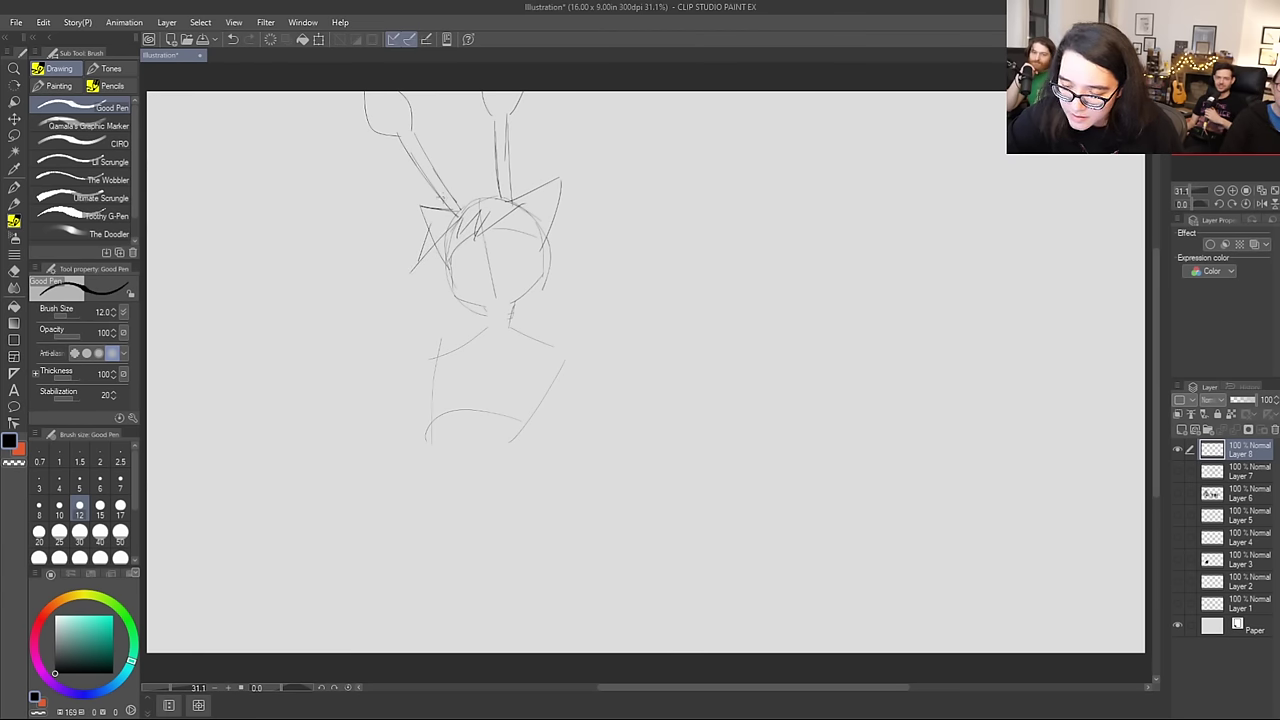
Step: Sketch spiky hair tufts around the left ear and over the crown of the head
mouse_move(484, 169)
left_mouse_down()
mouse_move(521, 195)
mouse_move(460, 157)
mouse_move(470, 174)
mouse_move(410, 191)
mouse_move(431, 193)
mouse_move(428, 251)
left_mouse_up()
key("ctrl+z")
key("ctrl+z")
mouse_move(424, 204)
left_mouse_down()
mouse_move(440, 207)
mouse_move(444, 190)
left_mouse_up()
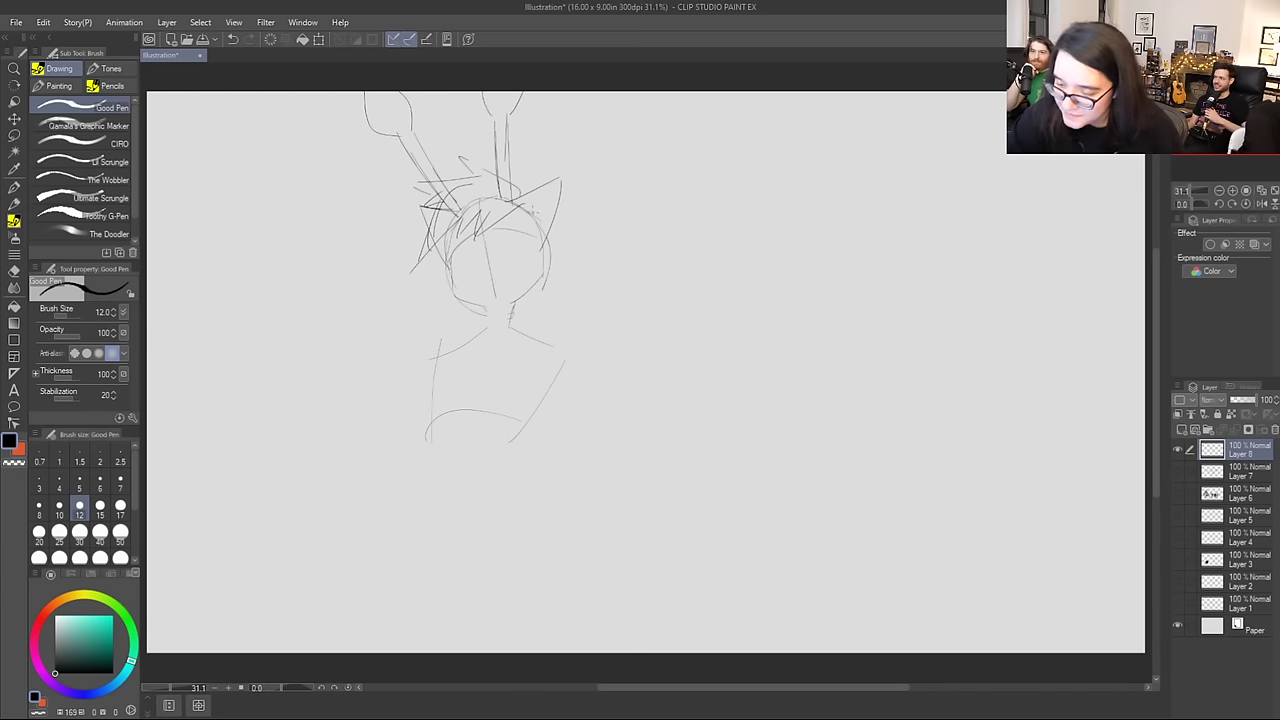
Step: Add short strokes to the right ear and clear the overlapping lines inside the left hair tuft
left_click_drag(560, 197, 531, 218)
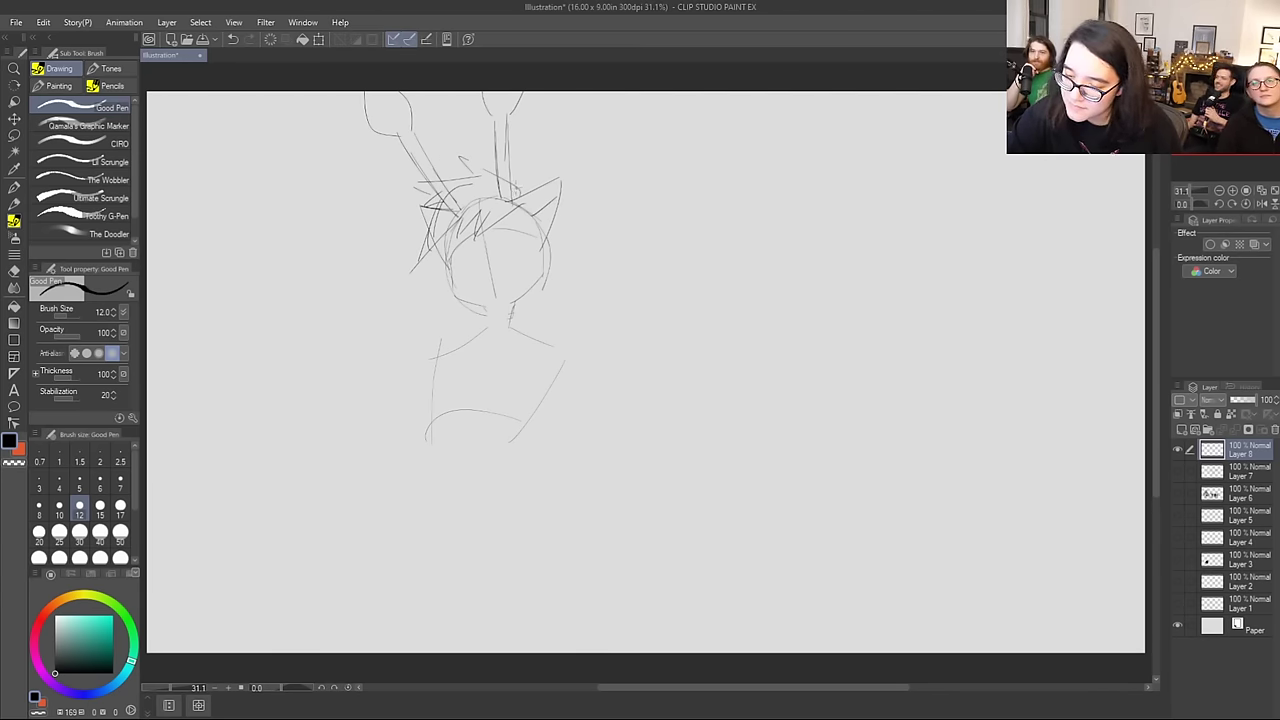
left_click_drag(528, 187, 528, 209)
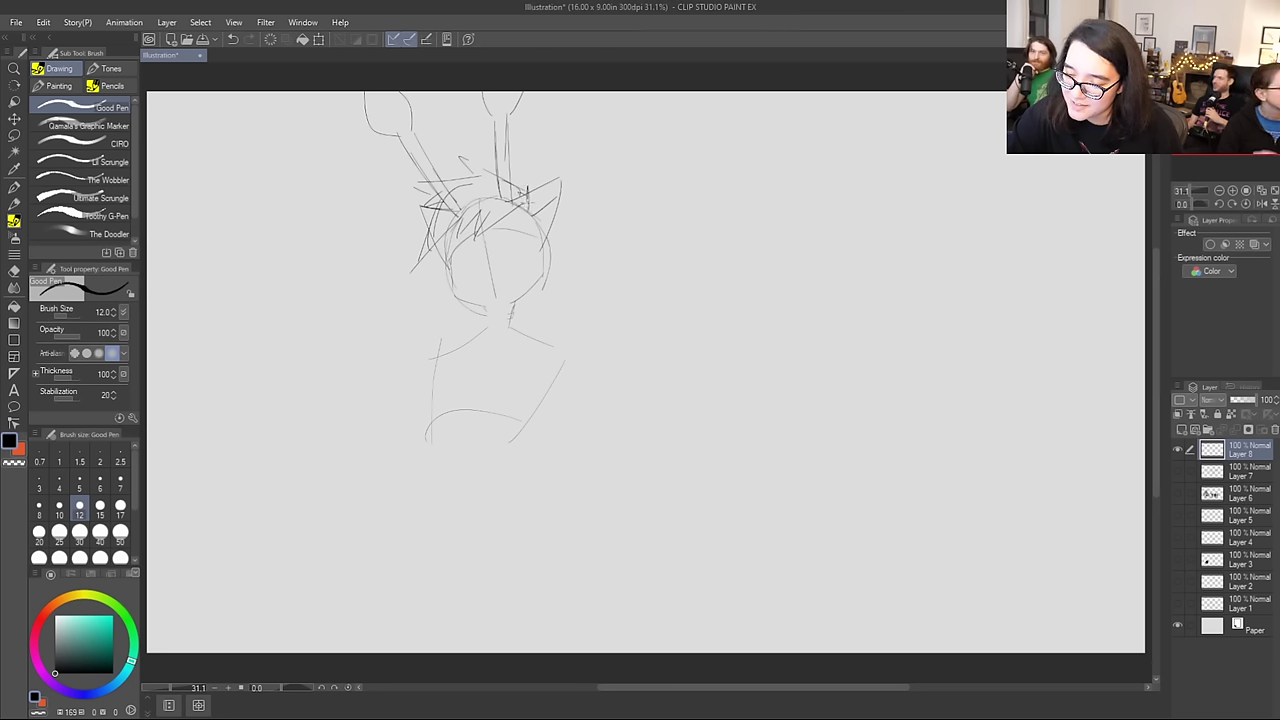
mouse_move(419, 198)
left_mouse_down()
mouse_move(448, 211)
mouse_move(430, 238)
mouse_move(488, 200)
mouse_move(434, 195)
mouse_move(452, 182)
left_mouse_up()
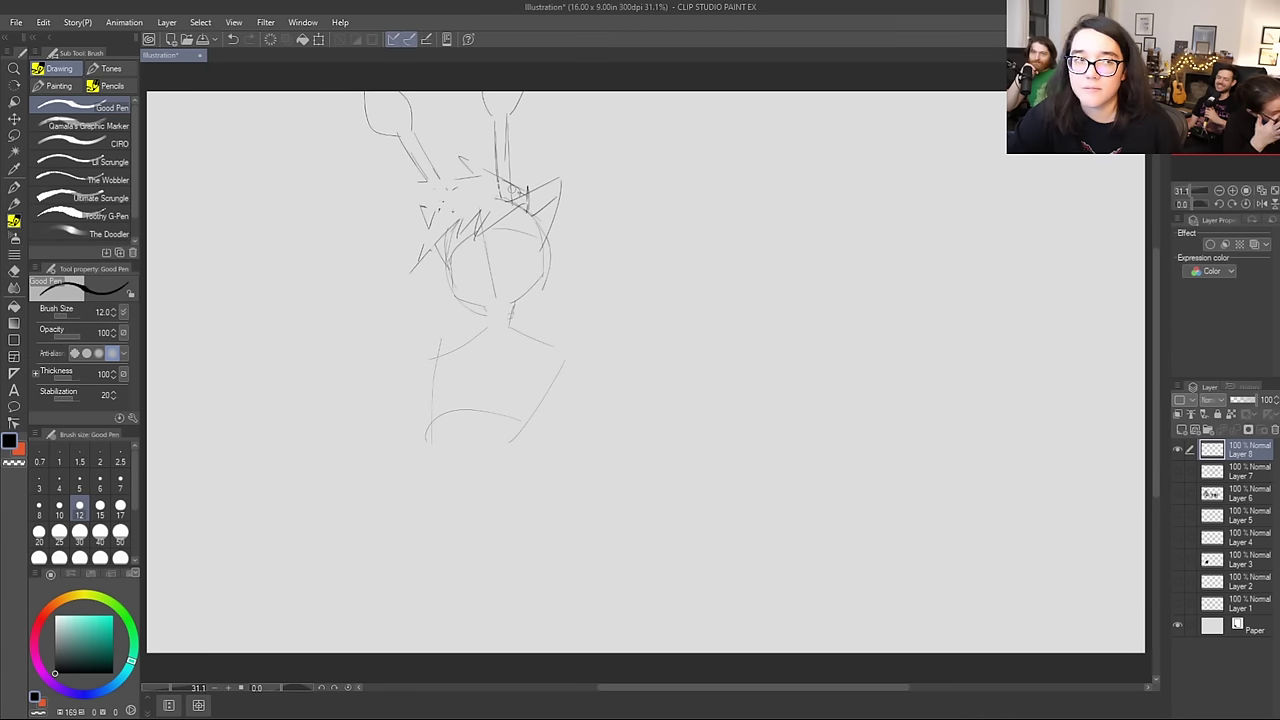
Step: Outline the spiky hair and fringe with heavier strokes, using brush sizes 15 and 25
left_click(100, 507)
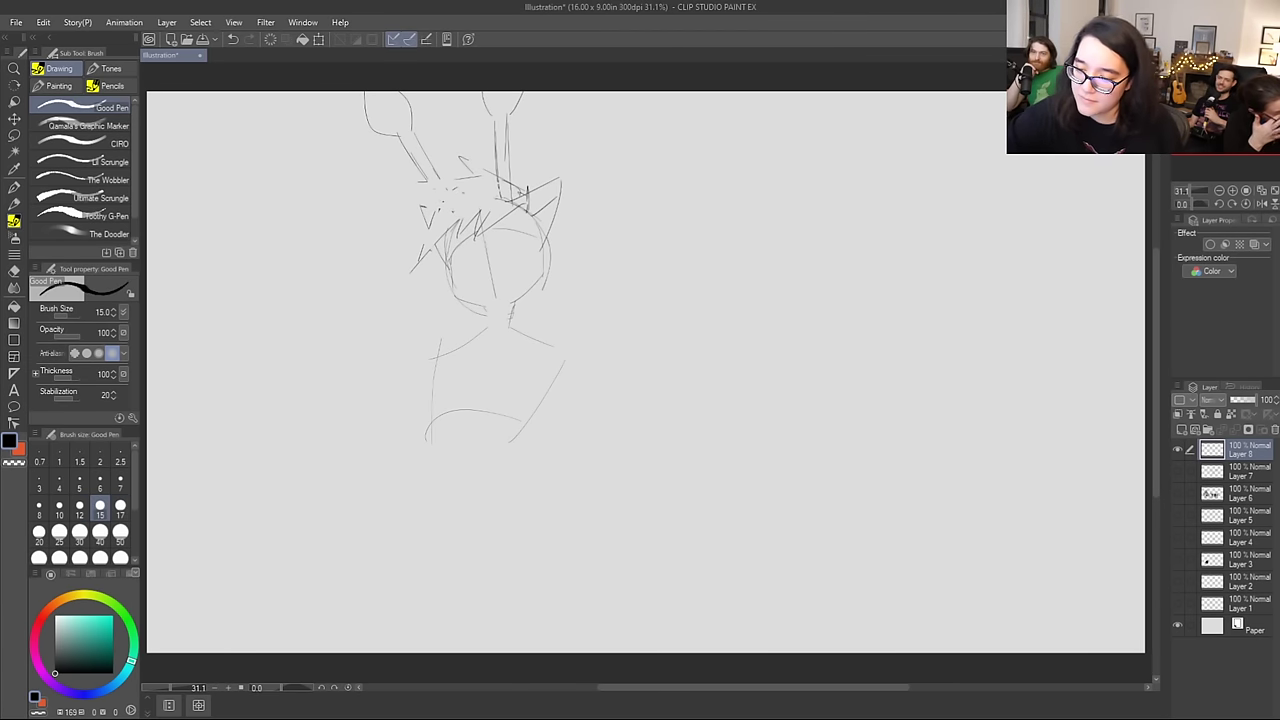
mouse_move(447, 203)
left_mouse_down()
mouse_move(479, 178)
mouse_move(448, 207)
mouse_move(487, 180)
mouse_move(464, 155)
mouse_move(522, 196)
left_mouse_up()
left_click(59, 535)
key("ctrl+z")
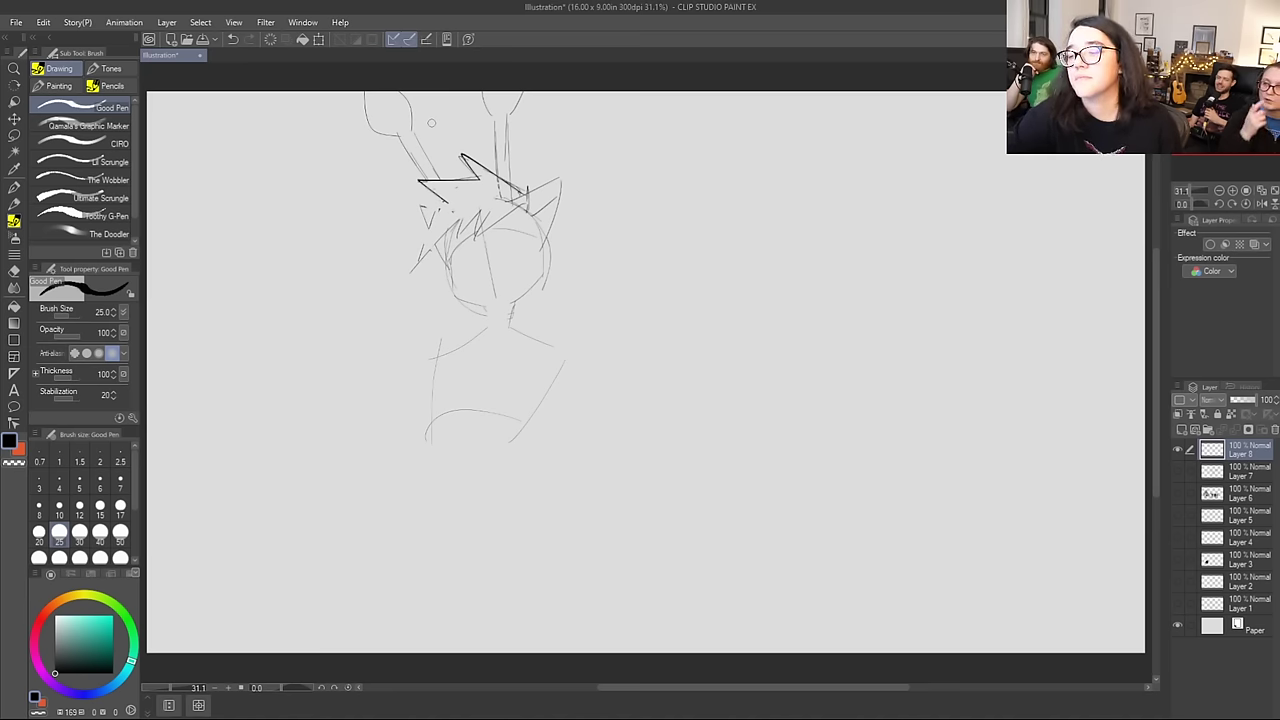
mouse_move(448, 196)
left_mouse_down()
mouse_move(406, 225)
mouse_move(451, 241)
mouse_move(450, 213)
mouse_move(457, 244)
mouse_move(475, 203)
mouse_move(473, 228)
mouse_move(497, 207)
left_mouse_up()
key("ctrl+z")
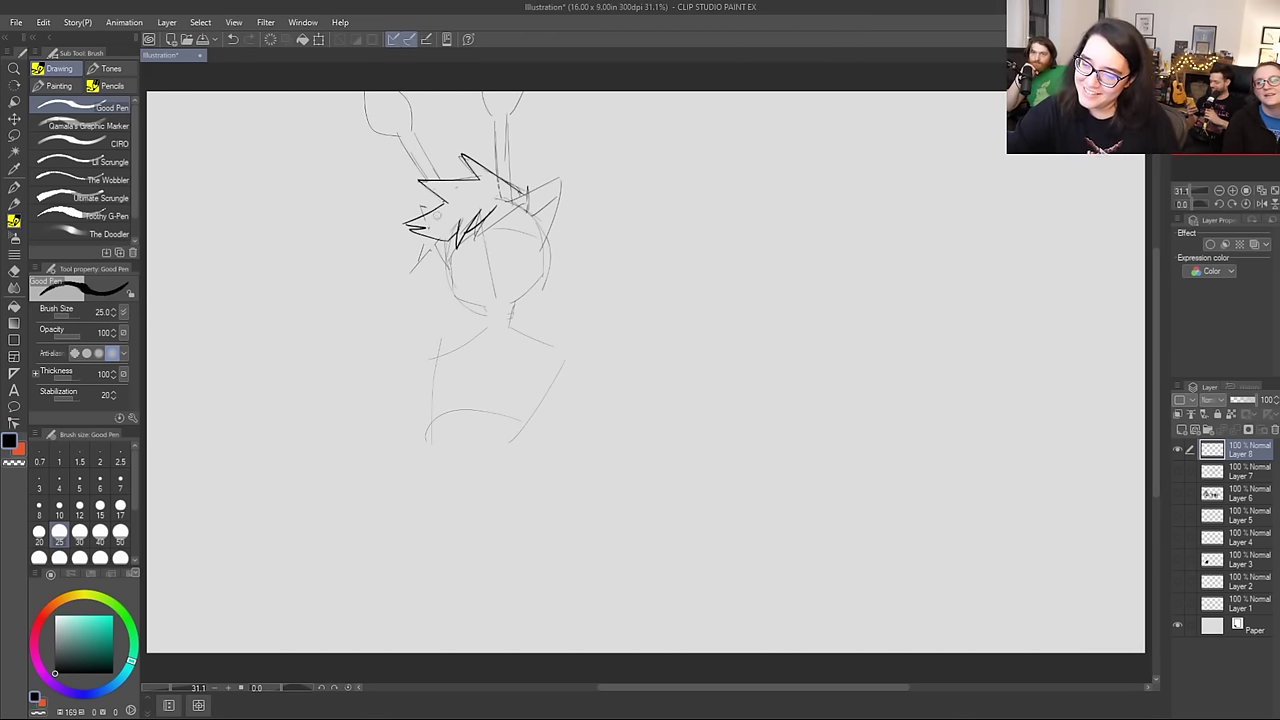
Step: Draw two large round outlines over the eyes, darken the fringe above them and add a curved hairline towards the right ear
mouse_move(428, 234)
left_mouse_down()
mouse_move(446, 262)
mouse_move(484, 262)
mouse_move(450, 265)
mouse_move(478, 236)
mouse_move(470, 269)
mouse_move(449, 267)
mouse_move(471, 229)
mouse_move(452, 265)
mouse_move(478, 267)
mouse_move(522, 222)
mouse_move(538, 250)
mouse_move(519, 259)
left_mouse_up()
key("ctrl+z")
key("ctrl+z")
key("ctrl+z")
key("ctrl+z")
key("ctrl+z")
left_click_drag(489, 219, 475, 241)
left_click_drag(505, 195, 479, 237)
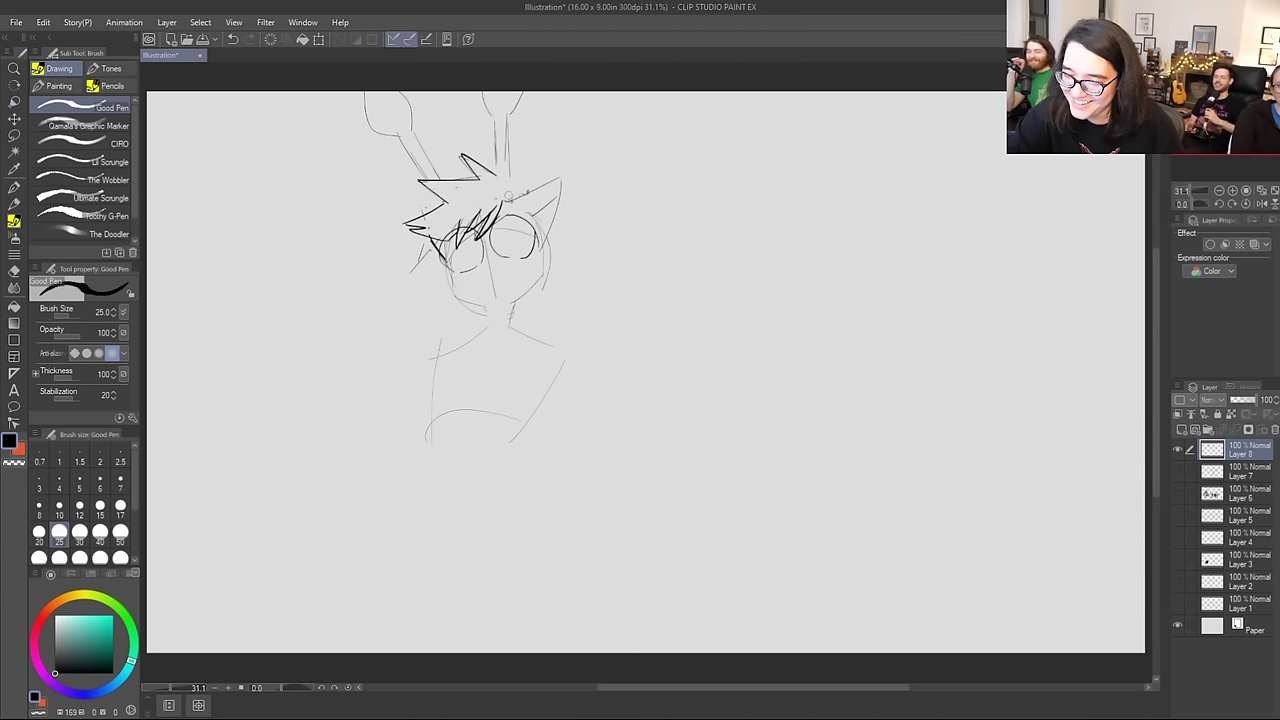
left_click_drag(459, 211, 516, 193)
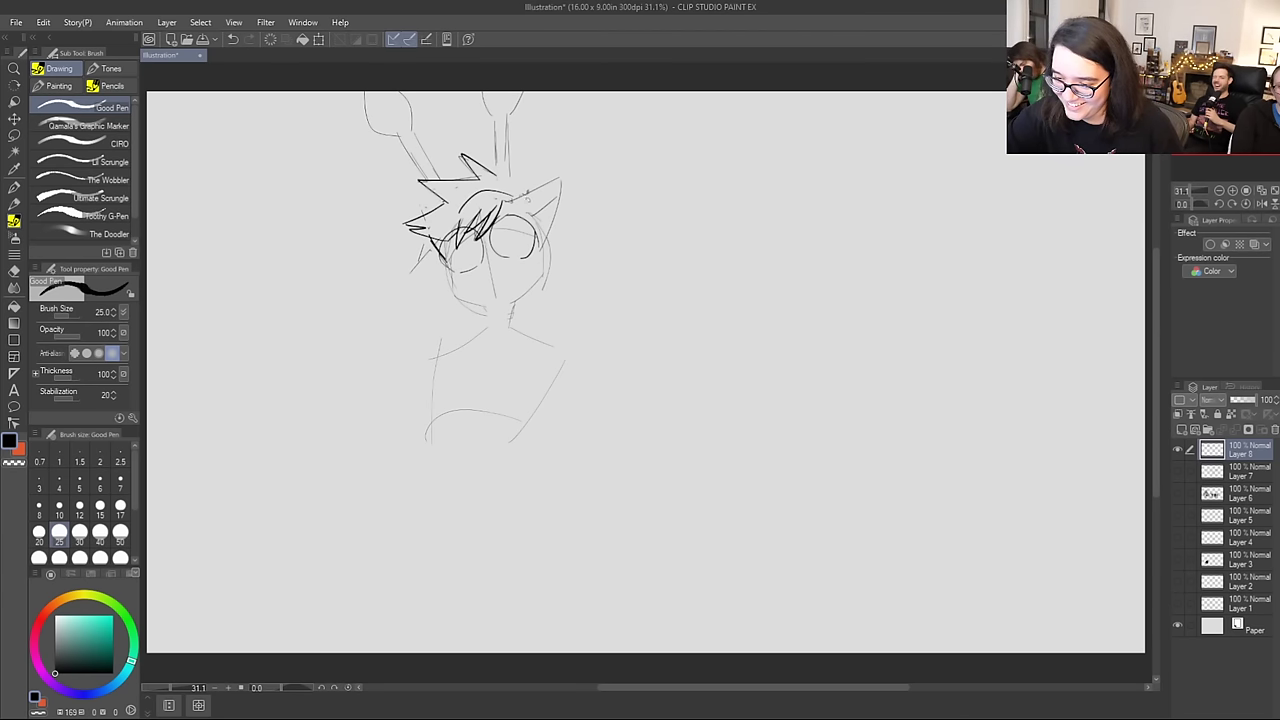
Step: Replace the curved hairline with short spiky strokes joining the crown tuft to the right ear and fringe
key("ctrl+z")
left_click_drag(514, 140, 484, 130)
key("ctrl+z")
key("ctrl+z")
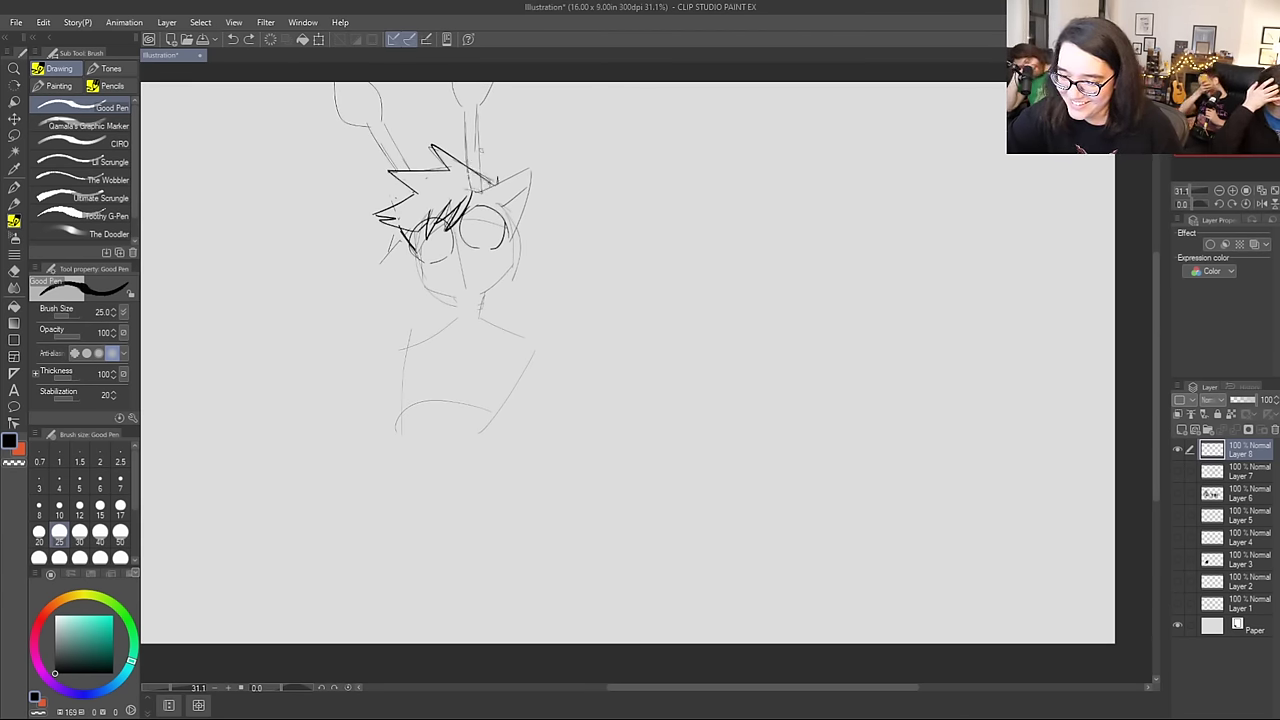
left_click(1263, 191)
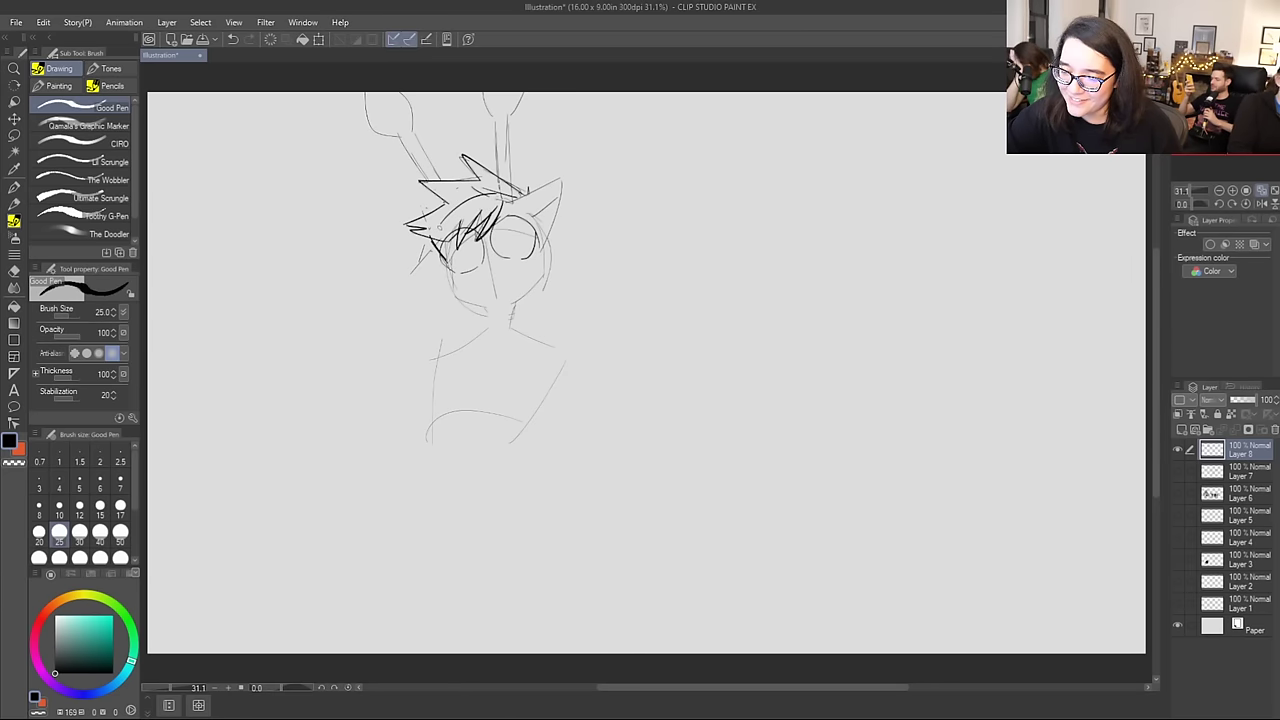
key("ctrl+z")
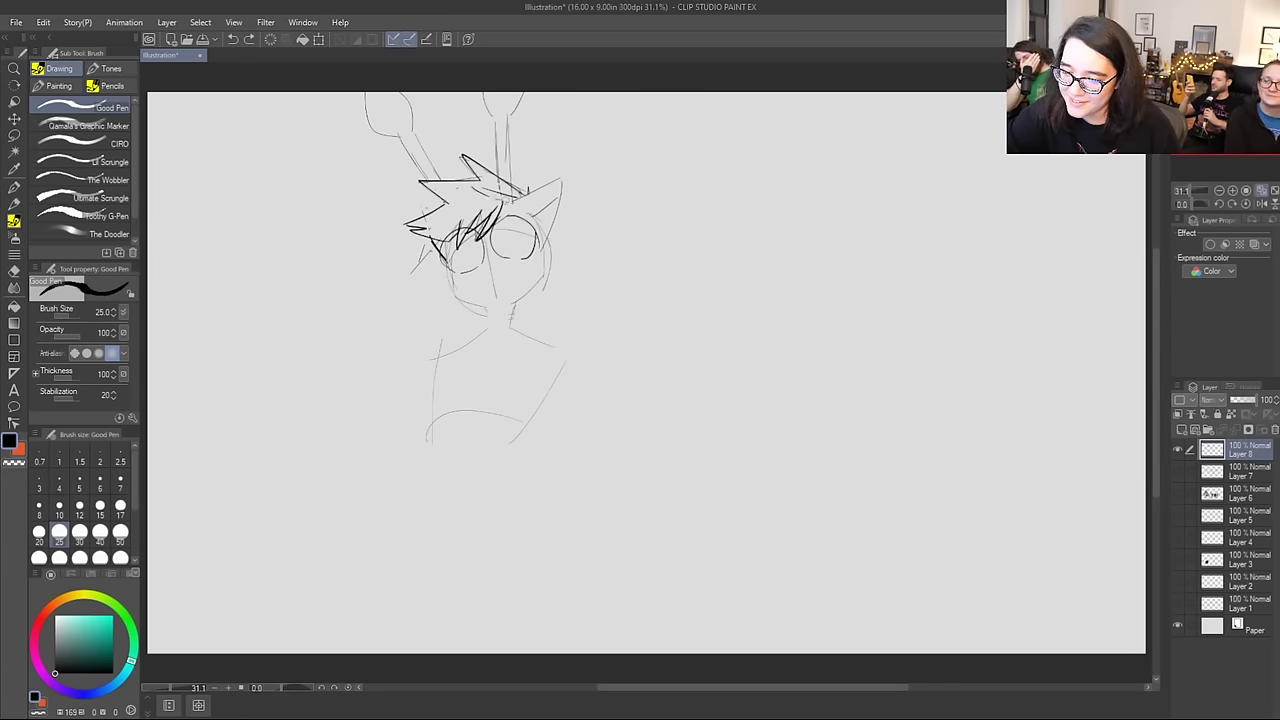
mouse_move(500, 200)
left_mouse_down()
mouse_move(491, 191)
mouse_move(438, 217)
mouse_move(453, 215)
mouse_move(455, 180)
left_mouse_up()
key("ctrl+z")
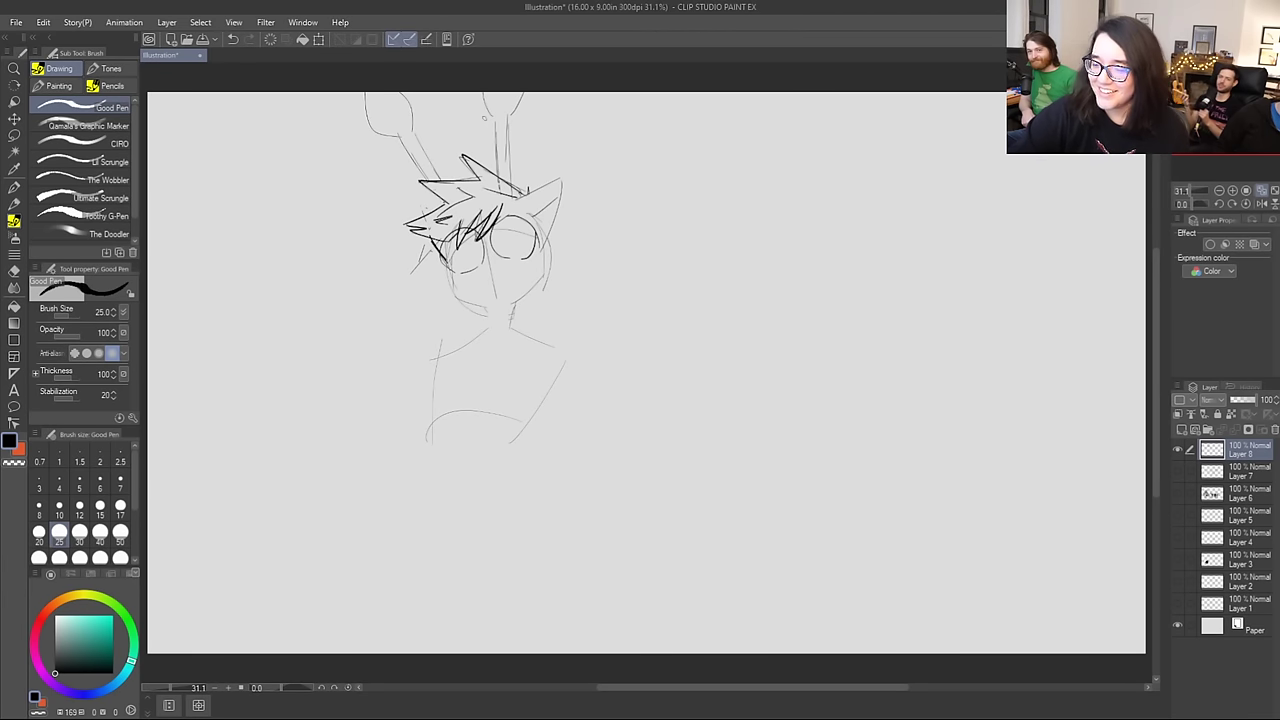
Step: Outline the left side of the jaw and draw a slanted smirking mouth, redoing the mouth strokes until they fit
left_click_drag(453, 293, 486, 308)
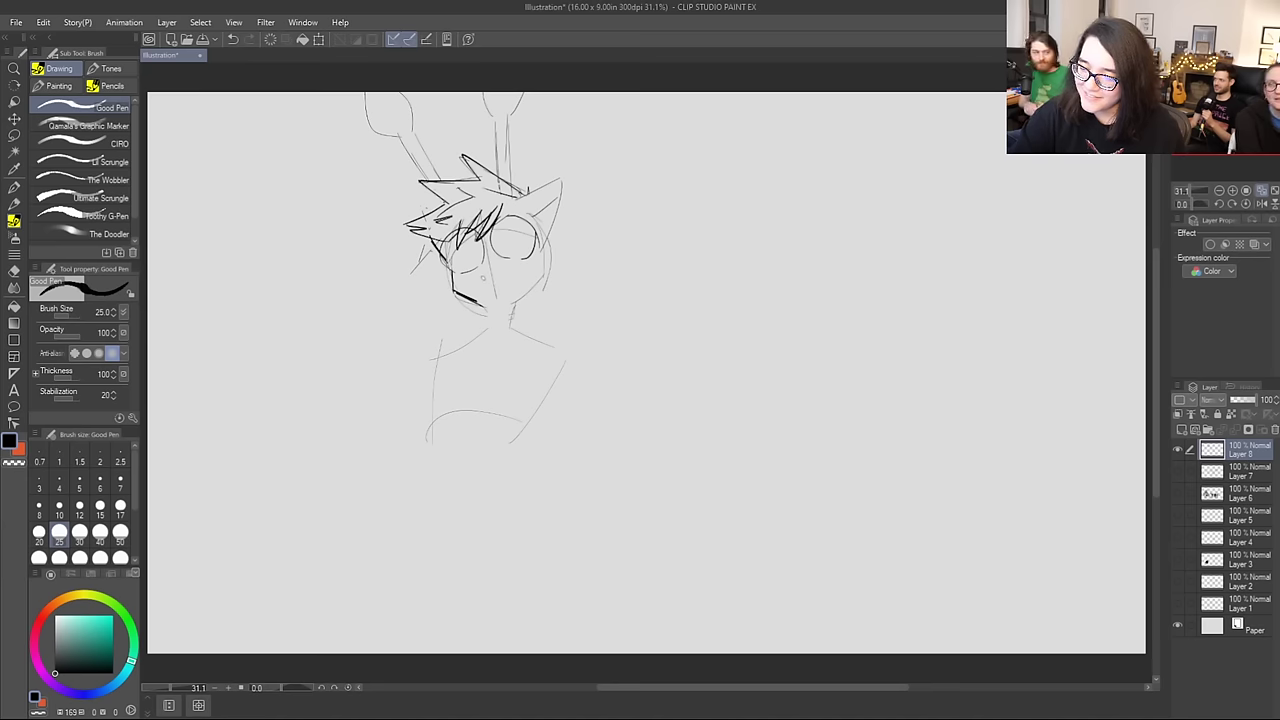
key("ctrl+z")
mouse_move(478, 276)
left_mouse_down()
mouse_move(508, 266)
mouse_move(478, 292)
left_mouse_up()
key("ctrl+z")
key("ctrl+z")
key("ctrl+z")
key("ctrl+z")
key("ctrl+z")
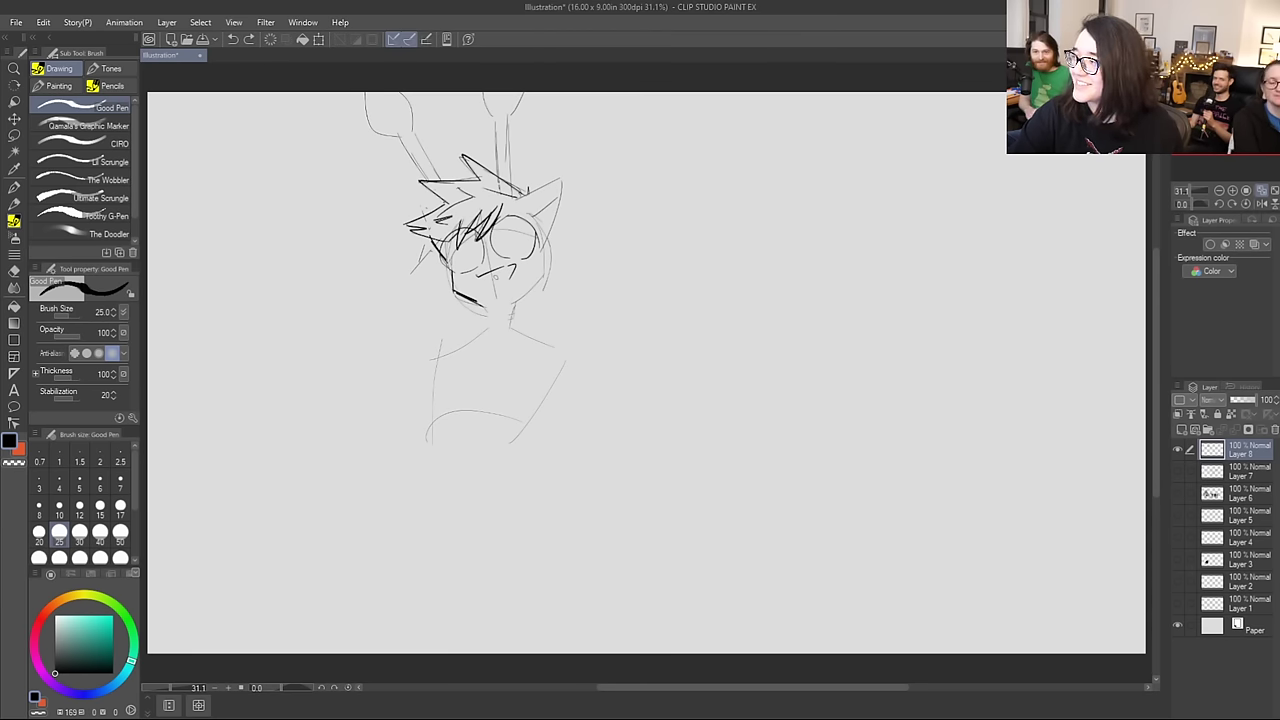
mouse_move(482, 257)
left_mouse_down()
mouse_move(482, 290)
mouse_move(484, 274)
left_mouse_up()
key("ctrl+z")
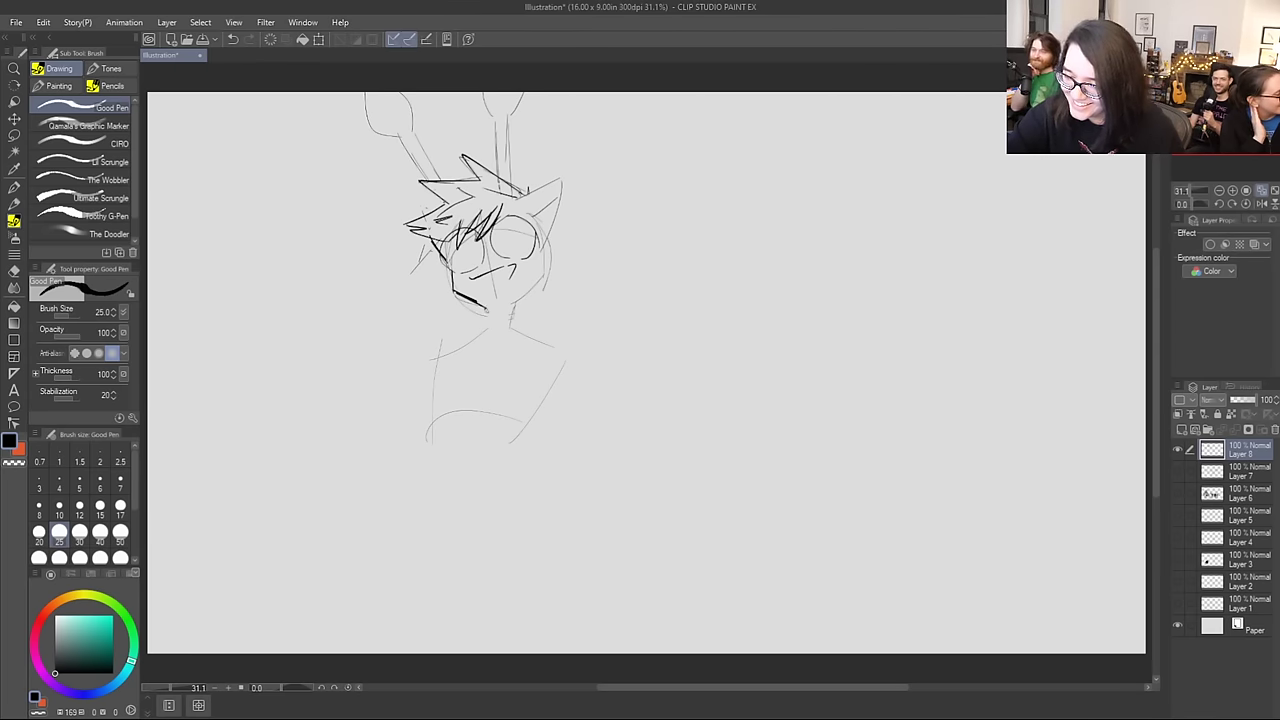
Step: Outline the right jaw and a collar band around the neck, and draw a half-closed eye inside the right round outline
mouse_move(480, 304)
left_mouse_down()
mouse_move(484, 324)
mouse_move(544, 279)
mouse_move(509, 319)
left_mouse_up()
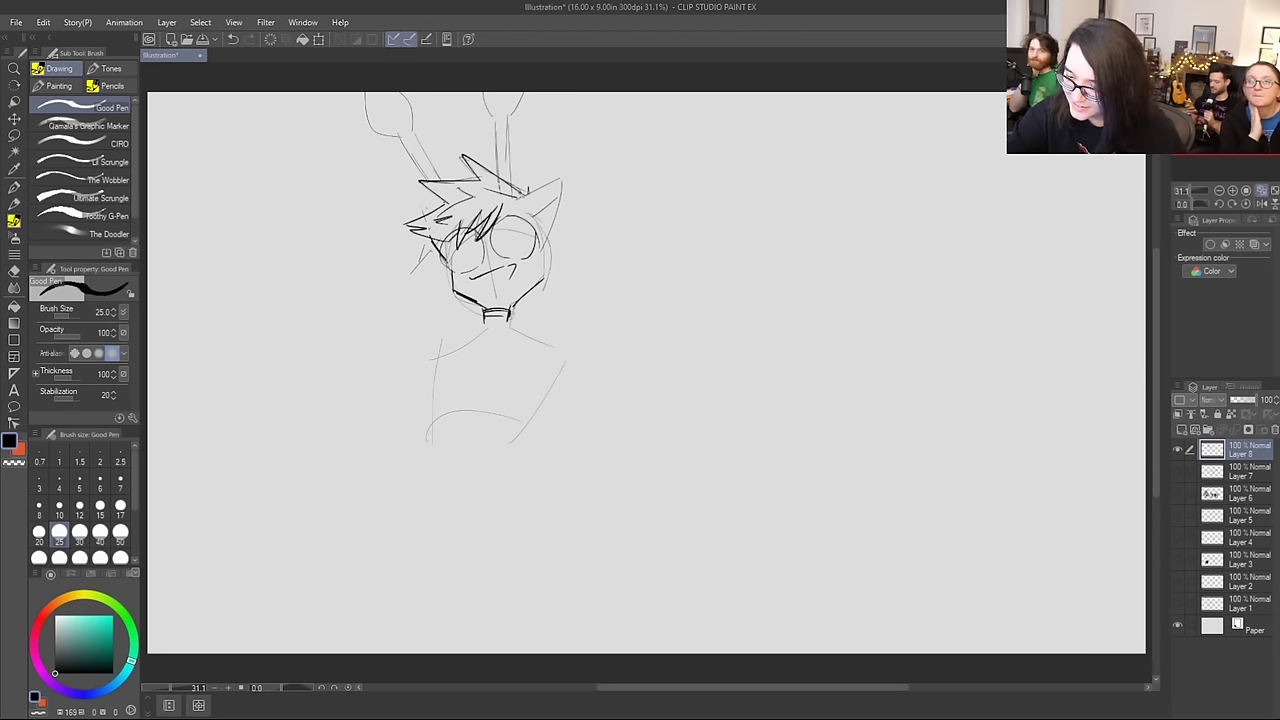
left_click_drag(508, 236, 528, 241)
key("ctrl+z")
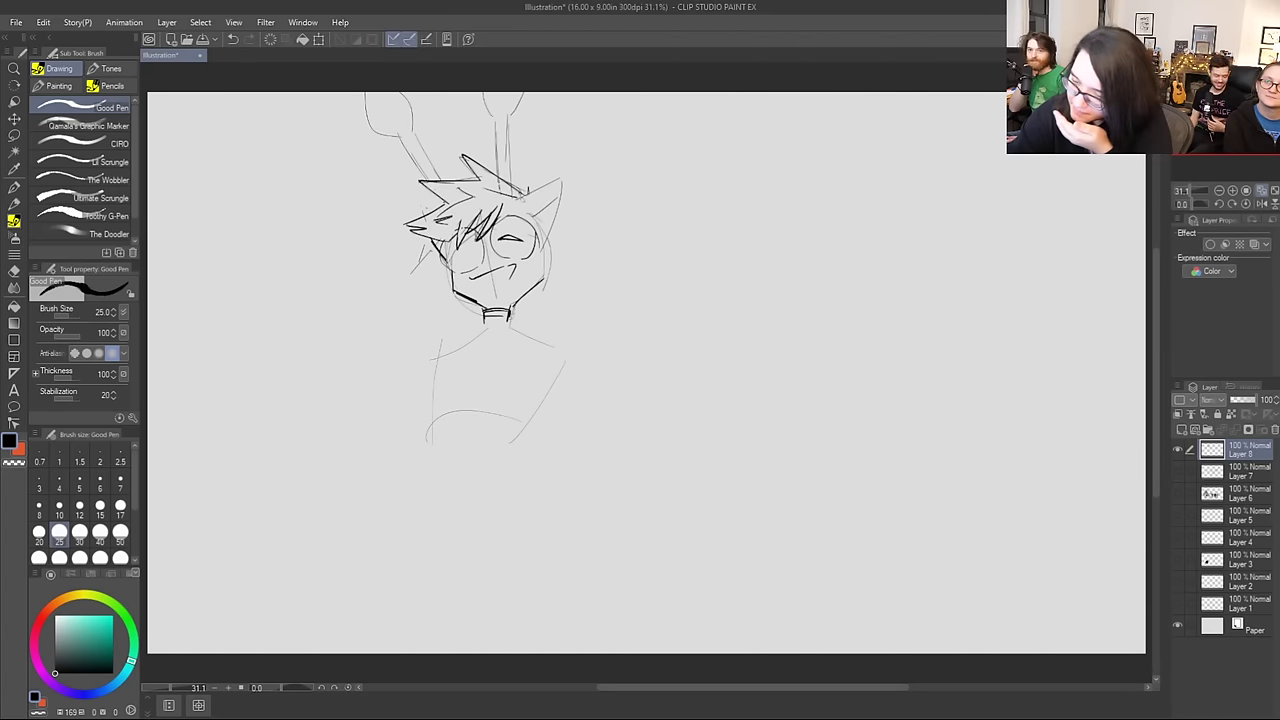
Step: Outline the right cat ear with heavier strokes and fill its inside with black
left_click_drag(519, 201, 543, 205)
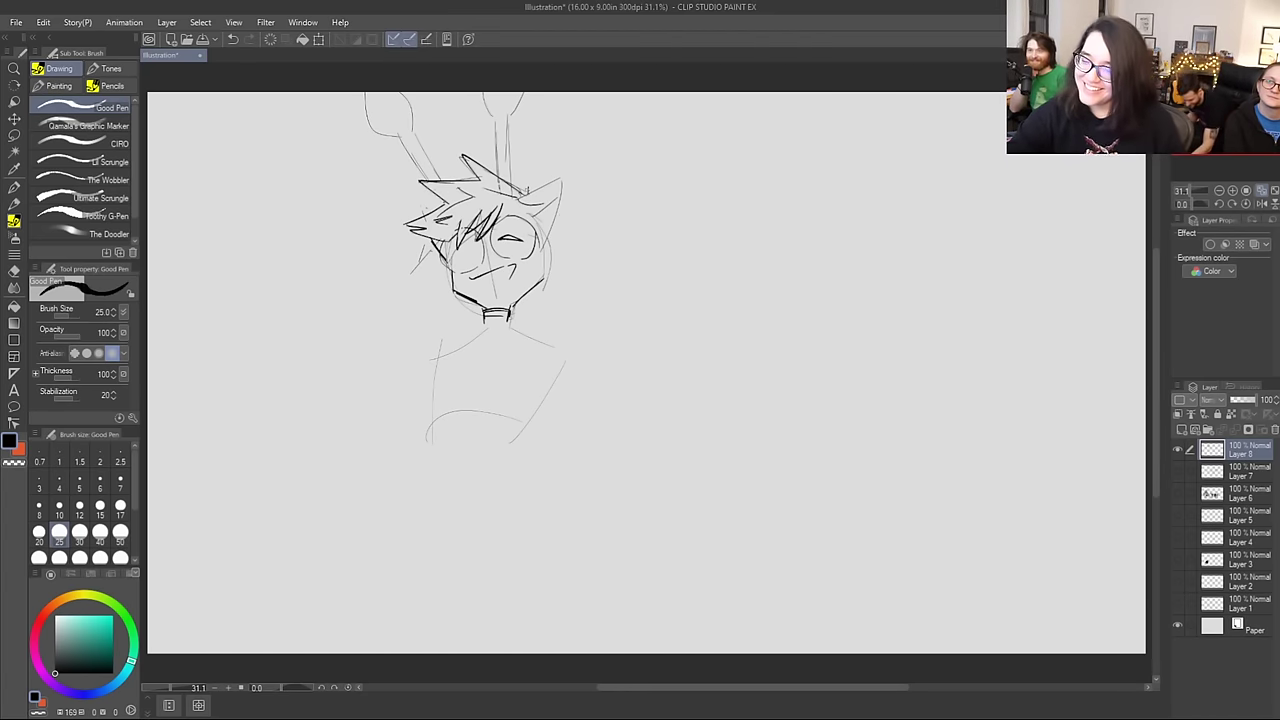
key("ctrl+z")
mouse_move(499, 219)
left_mouse_down()
mouse_move(513, 191)
mouse_move(556, 178)
mouse_move(530, 193)
mouse_move(554, 180)
mouse_move(544, 198)
mouse_move(564, 171)
mouse_move(558, 207)
left_mouse_up()
key("ctrl+z")
key("ctrl+y")
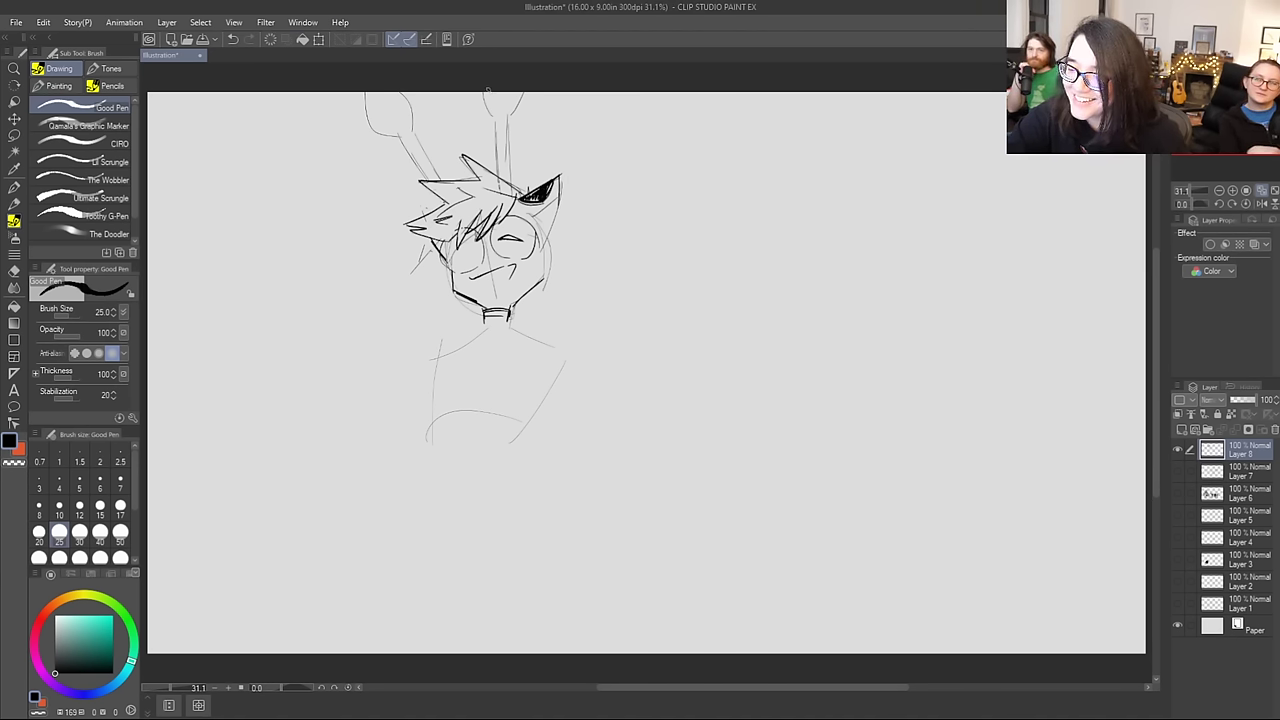
Step: Add dark accents and edge strokes to both antennae, and darken the left ear behind the hair
mouse_move(487, 90)
left_mouse_down()
mouse_move(500, 112)
mouse_move(510, 97)
left_mouse_up()
mouse_move(506, 158)
left_mouse_down()
mouse_move(501, 122)
mouse_move(505, 156)
left_mouse_up()
mouse_move(506, 112)
left_mouse_down()
mouse_move(509, 184)
mouse_move(493, 112)
left_mouse_up()
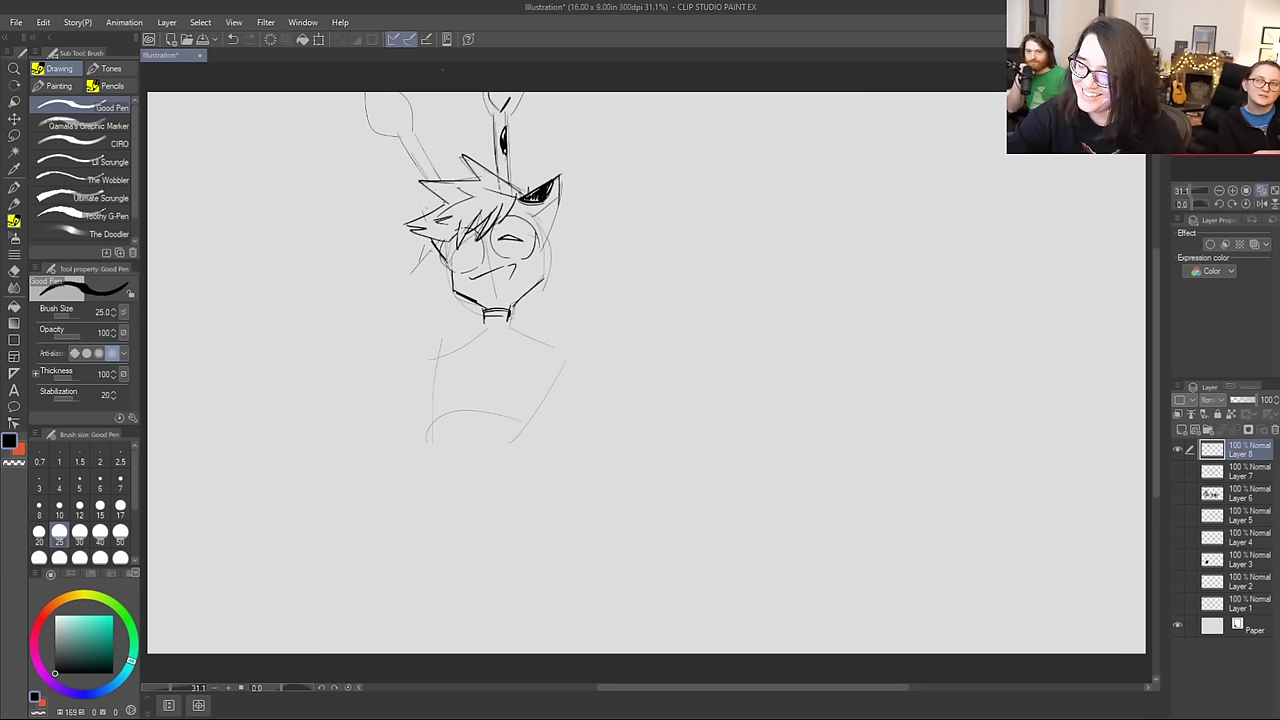
mouse_move(381, 123)
left_mouse_down()
mouse_move(392, 98)
mouse_move(414, 139)
mouse_move(412, 120)
left_mouse_up()
mouse_move(420, 168)
left_mouse_down()
mouse_move(438, 177)
mouse_move(406, 211)
mouse_move(438, 207)
mouse_move(417, 208)
left_mouse_up()
key("ctrl+z")
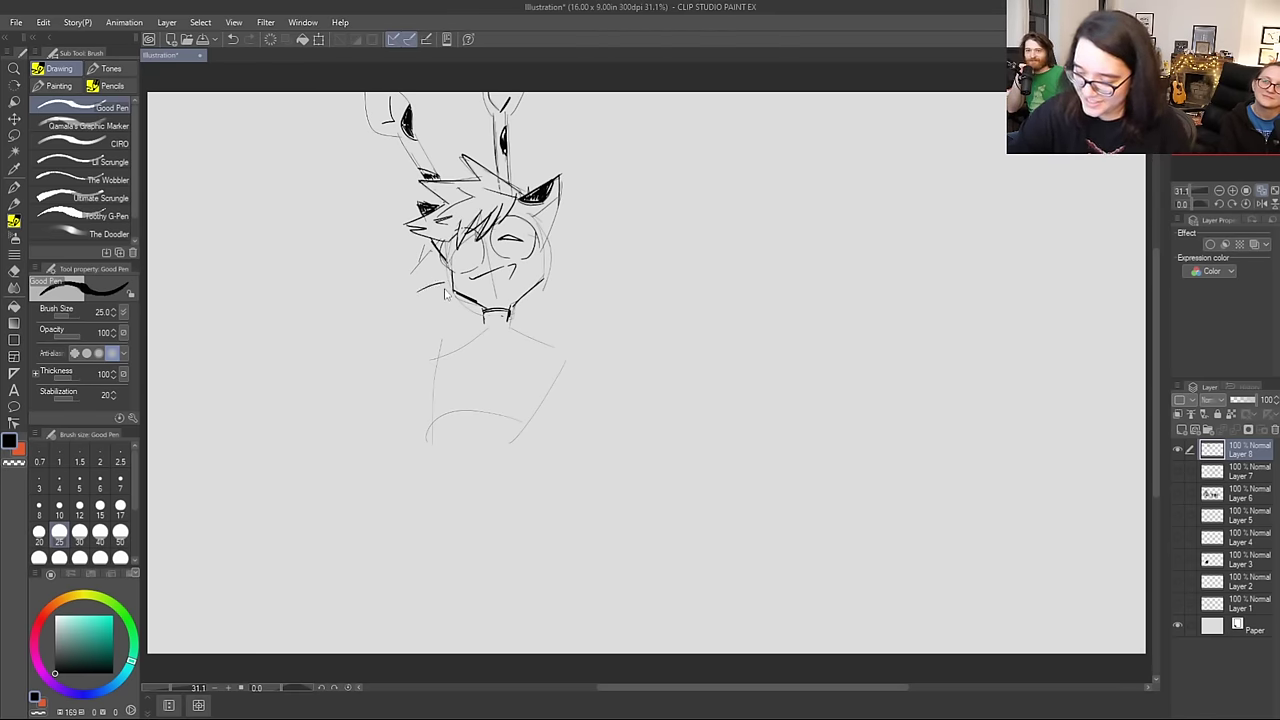
Step: Draw the raised left collar flap and two long lines running down the coat's left front
left_click_drag(421, 300, 437, 345)
key("ctrl+z")
key("ctrl+z")
mouse_move(450, 284)
left_mouse_down()
mouse_move(433, 286)
mouse_move(427, 475)
left_mouse_up()
left_click_drag(472, 330, 433, 442)
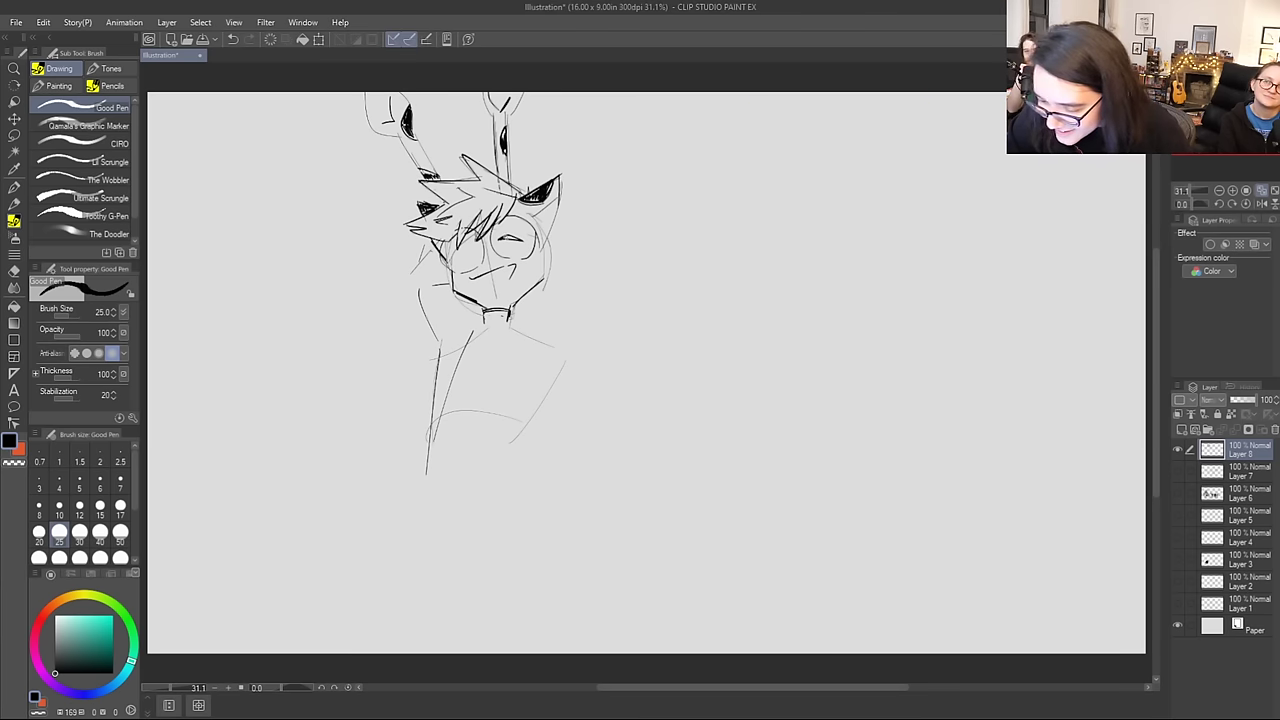
Step: Add small details around the right eye and extend the mouth into an open smile
mouse_move(516, 231)
left_mouse_down()
mouse_move(522, 253)
mouse_move(511, 235)
left_mouse_up()
left_click_drag(473, 280, 507, 285)
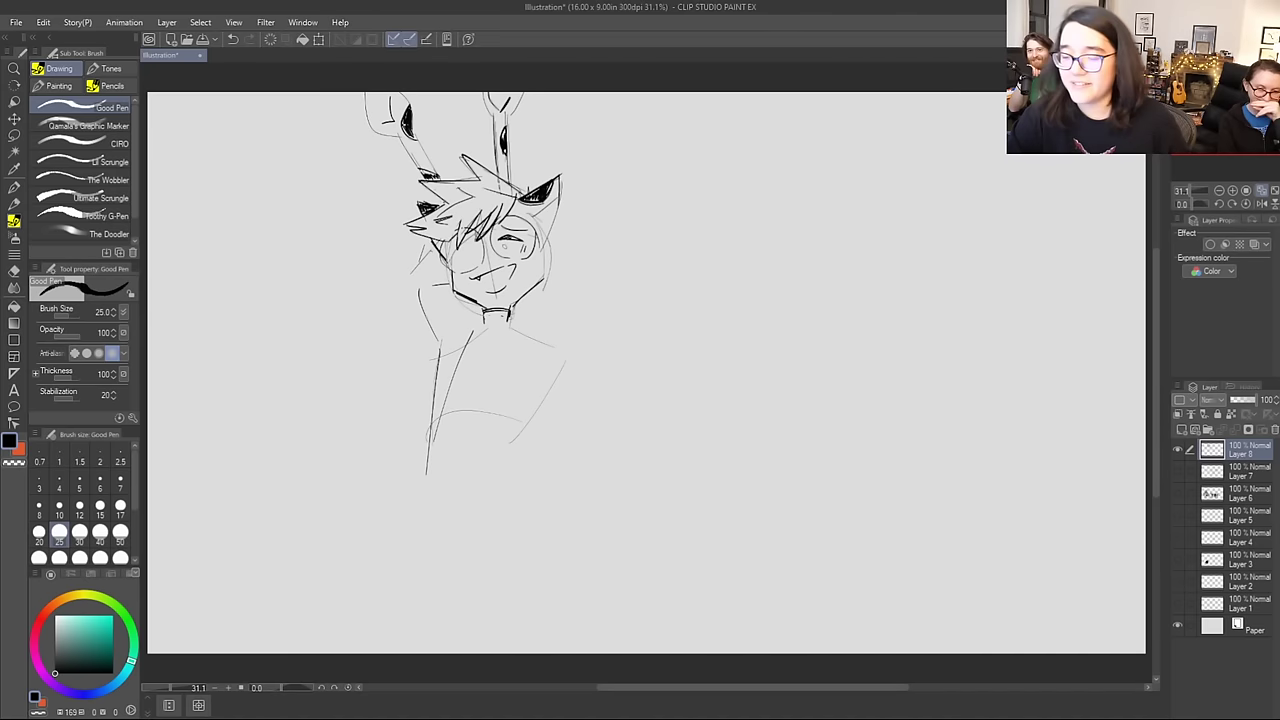
Step: Draw an A-shaped pendant below the neck band with the right lapel and collar flap, and outline the right cheek
left_click_drag(486, 343, 498, 323)
mouse_move(496, 324)
left_mouse_down()
mouse_move(501, 349)
mouse_move(468, 336)
mouse_move(535, 382)
left_mouse_up()
mouse_move(527, 297)
left_mouse_down()
mouse_move(616, 297)
mouse_move(590, 327)
left_mouse_up()
left_click_drag(545, 278, 557, 201)
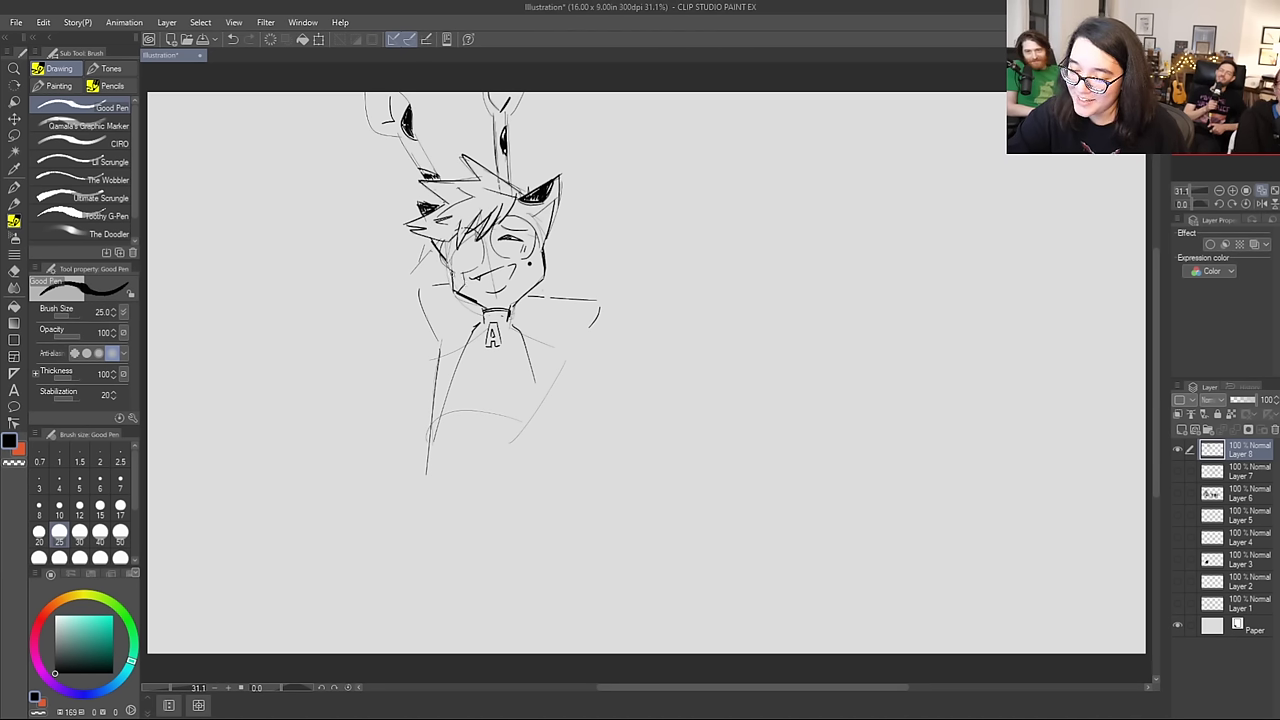
left_click_drag(452, 272, 458, 286)
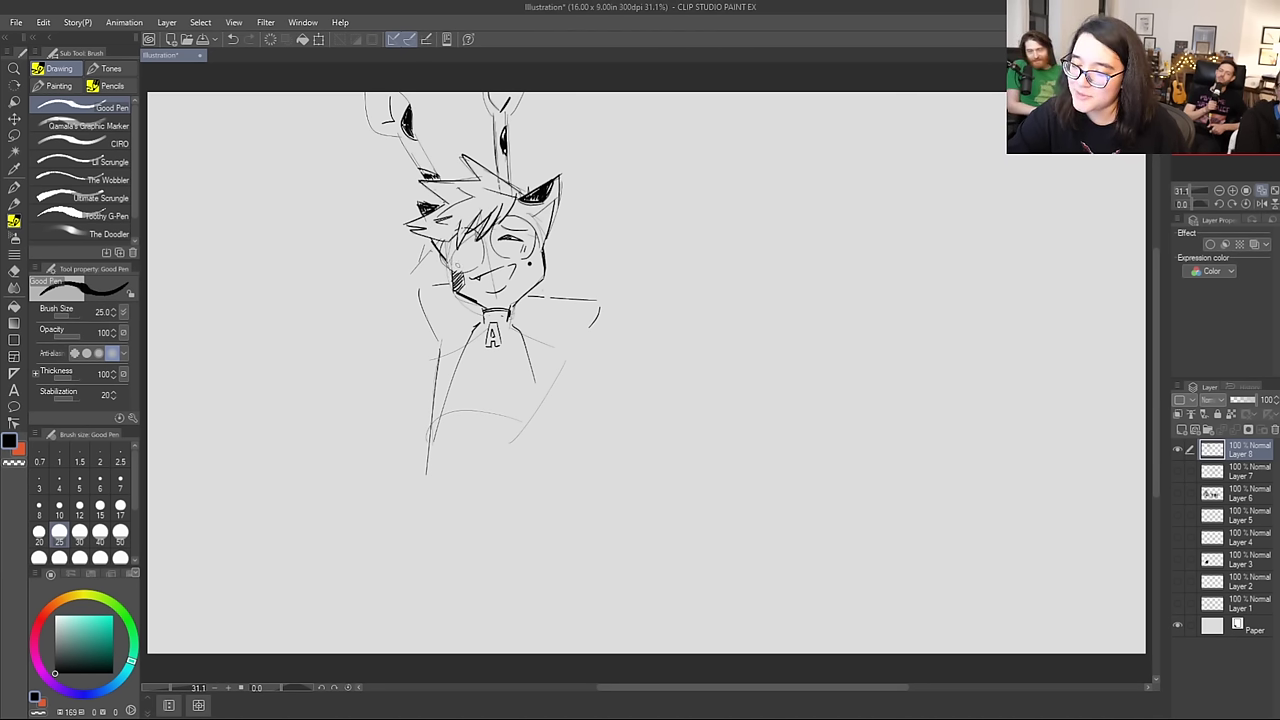
key("ctrl+z")
key("ctrl+z")
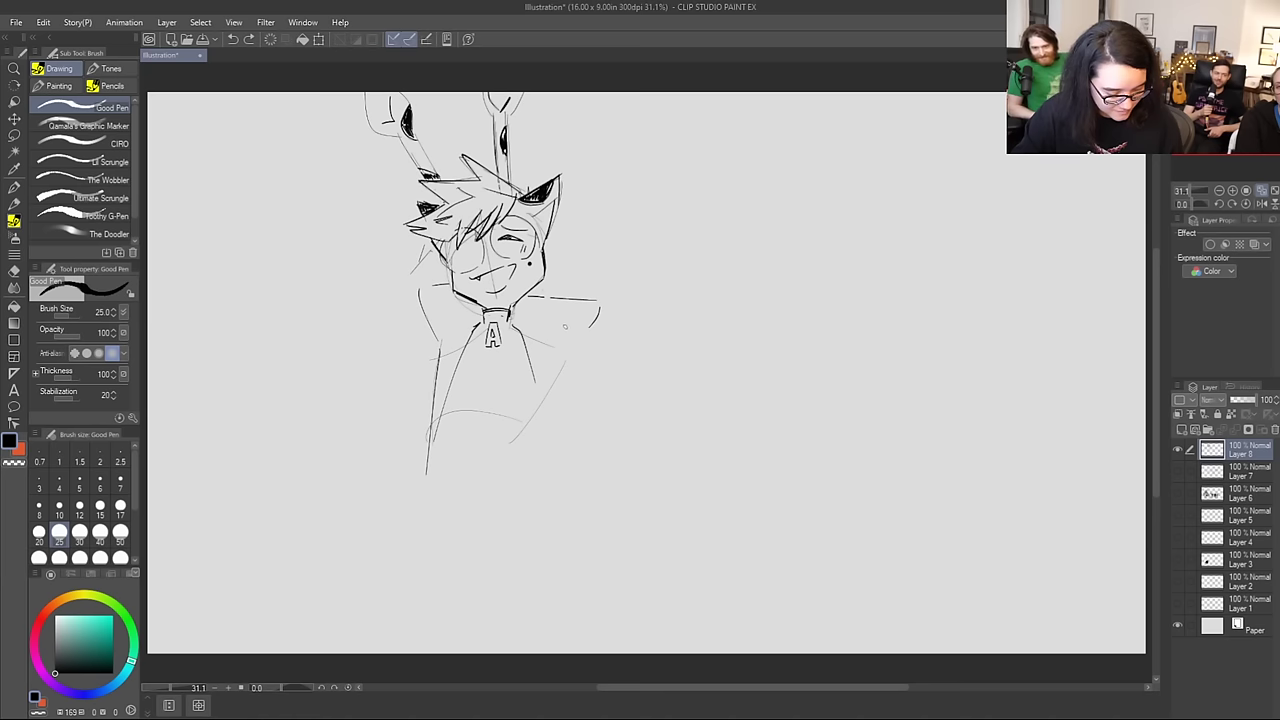
Step: Rough in the left shoulder and elbow, the coat's left side and both legs down to the feet
left_click_drag(440, 341, 396, 384)
mouse_move(385, 396)
left_mouse_down()
mouse_move(384, 433)
mouse_move(420, 480)
left_mouse_up()
left_click_drag(409, 498, 395, 533)
mouse_move(417, 477)
left_mouse_down()
mouse_move(413, 575)
mouse_move(436, 614)
left_mouse_up()
left_click_drag(452, 512, 448, 612)
mouse_move(462, 490)
left_mouse_down()
mouse_move(513, 523)
mouse_move(501, 511)
mouse_move(558, 622)
left_mouse_up()
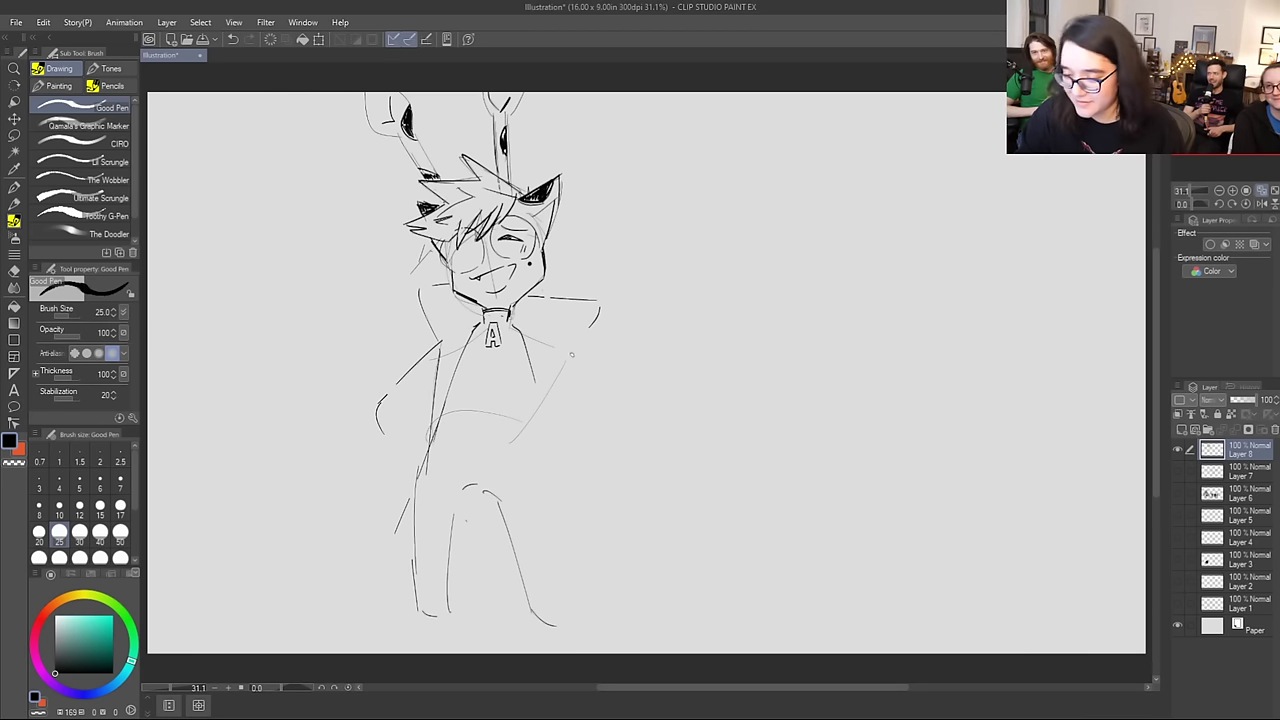
mouse_move(576, 362)
left_mouse_down()
mouse_move(616, 414)
mouse_move(652, 342)
left_mouse_up()
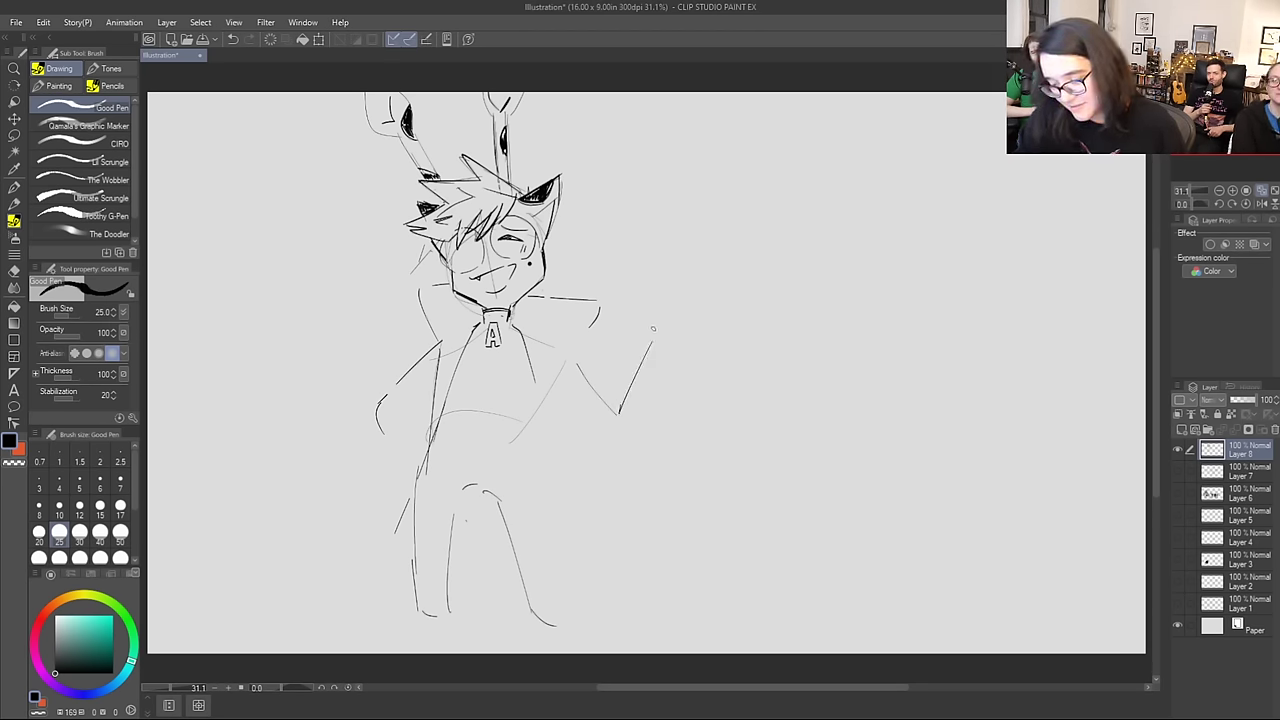
key("ctrl+z")
key("ctrl+z")
Step: Sketch the right upper arm down to the elbow and a flared forearm sleeve reaching outward with a curved end
mouse_move(552, 334)
left_mouse_down()
mouse_move(589, 373)
mouse_move(579, 384)
mouse_move(600, 452)
left_mouse_up()
mouse_move(598, 400)
left_mouse_down()
mouse_move(614, 452)
mouse_move(600, 455)
left_mouse_up()
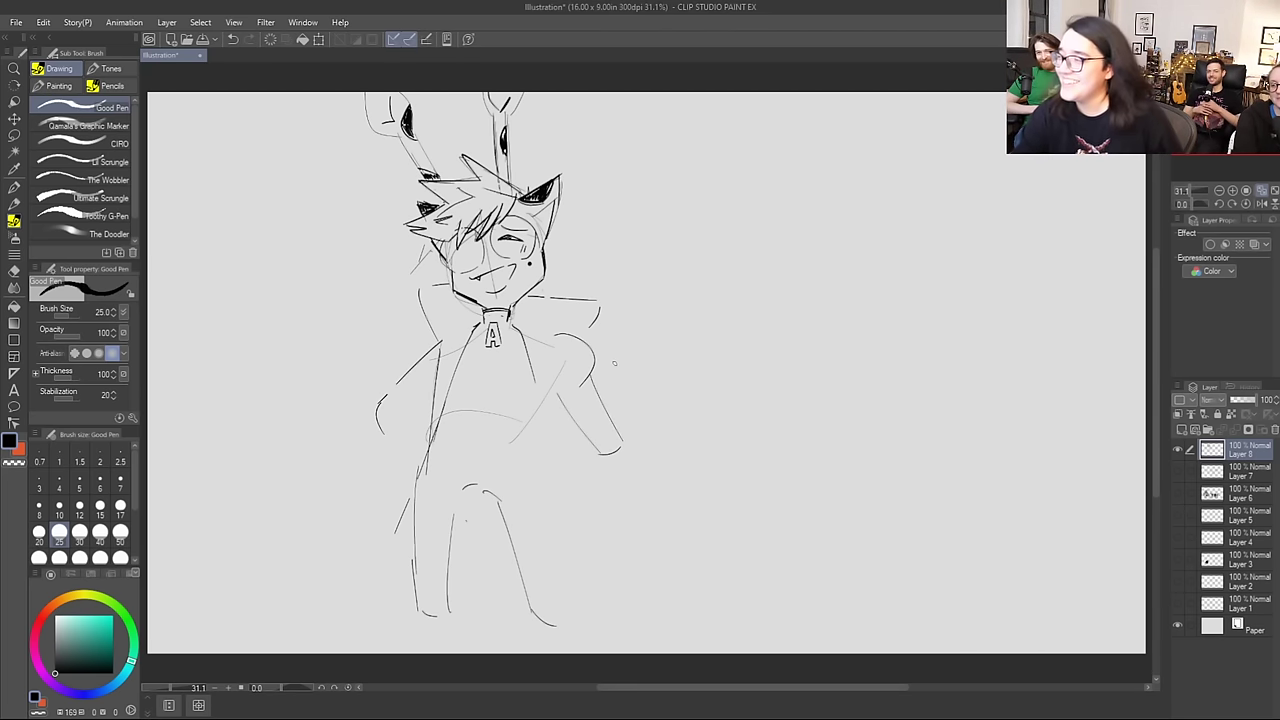
left_click_drag(596, 440, 608, 448)
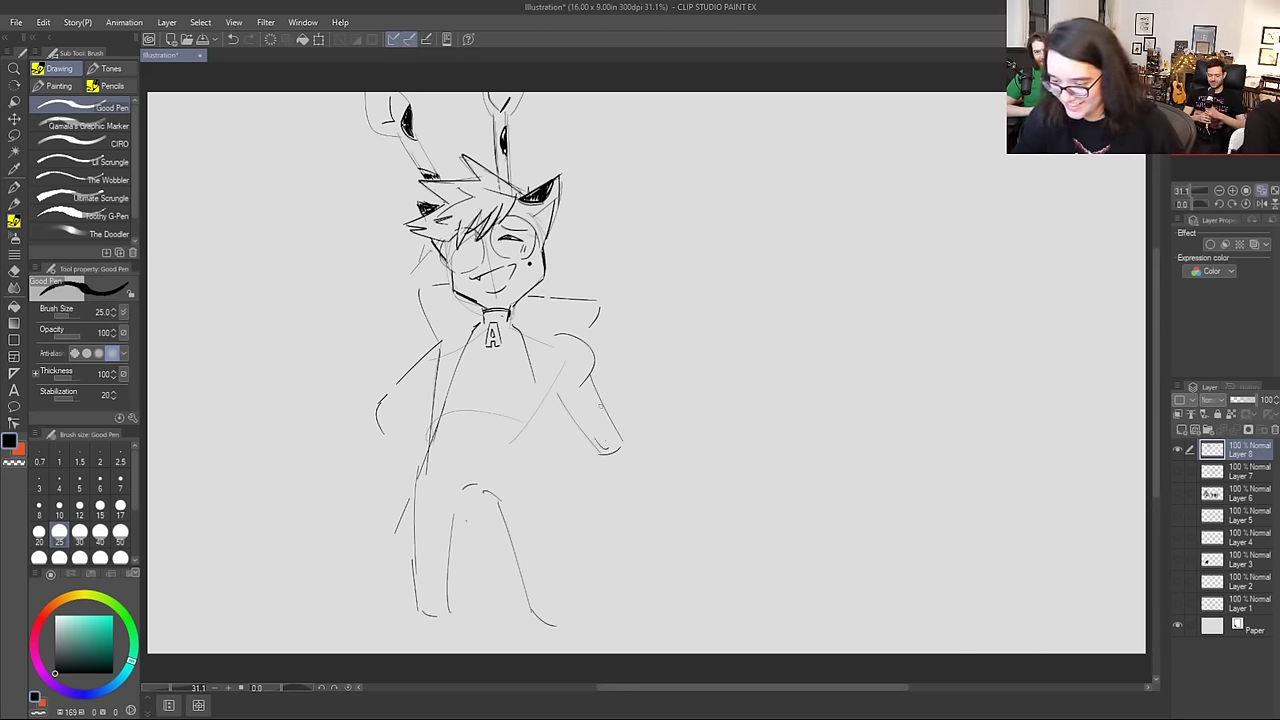
left_click_drag(646, 364, 586, 418)
key("ctrl+z")
mouse_move(636, 346)
left_mouse_down()
mouse_move(590, 430)
mouse_move(663, 409)
left_mouse_up()
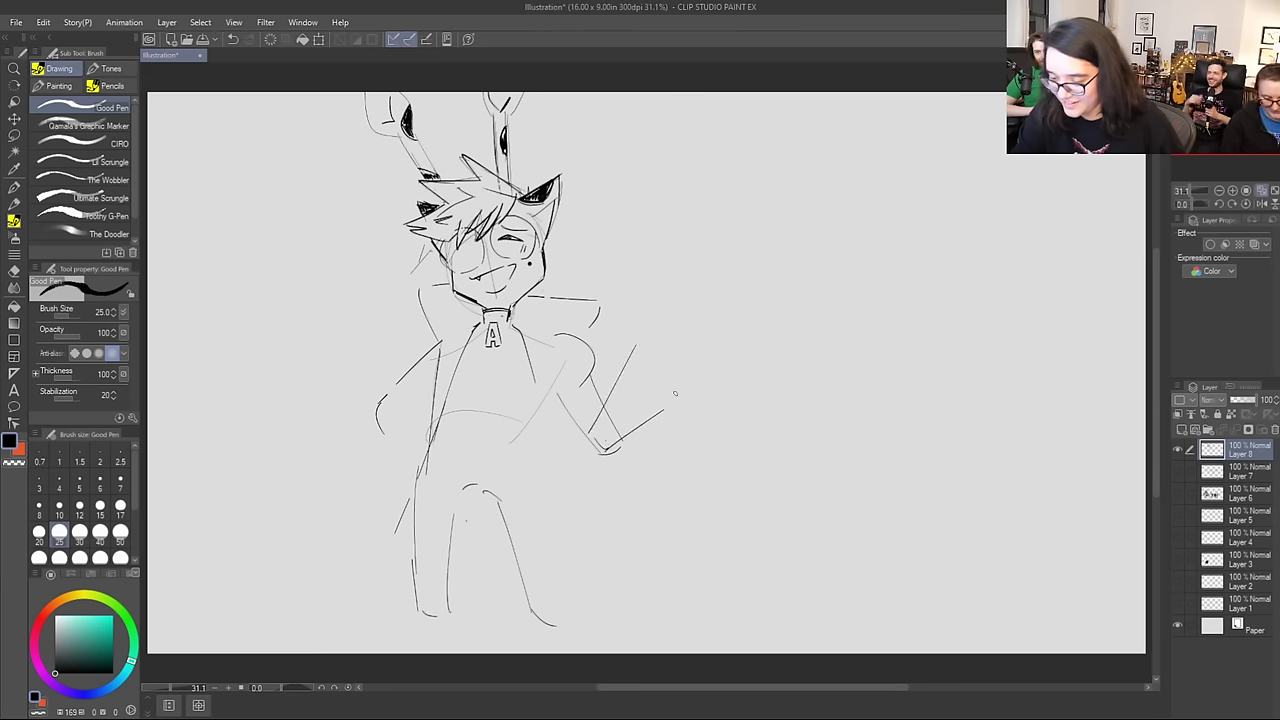
left_click_drag(660, 359, 674, 396)
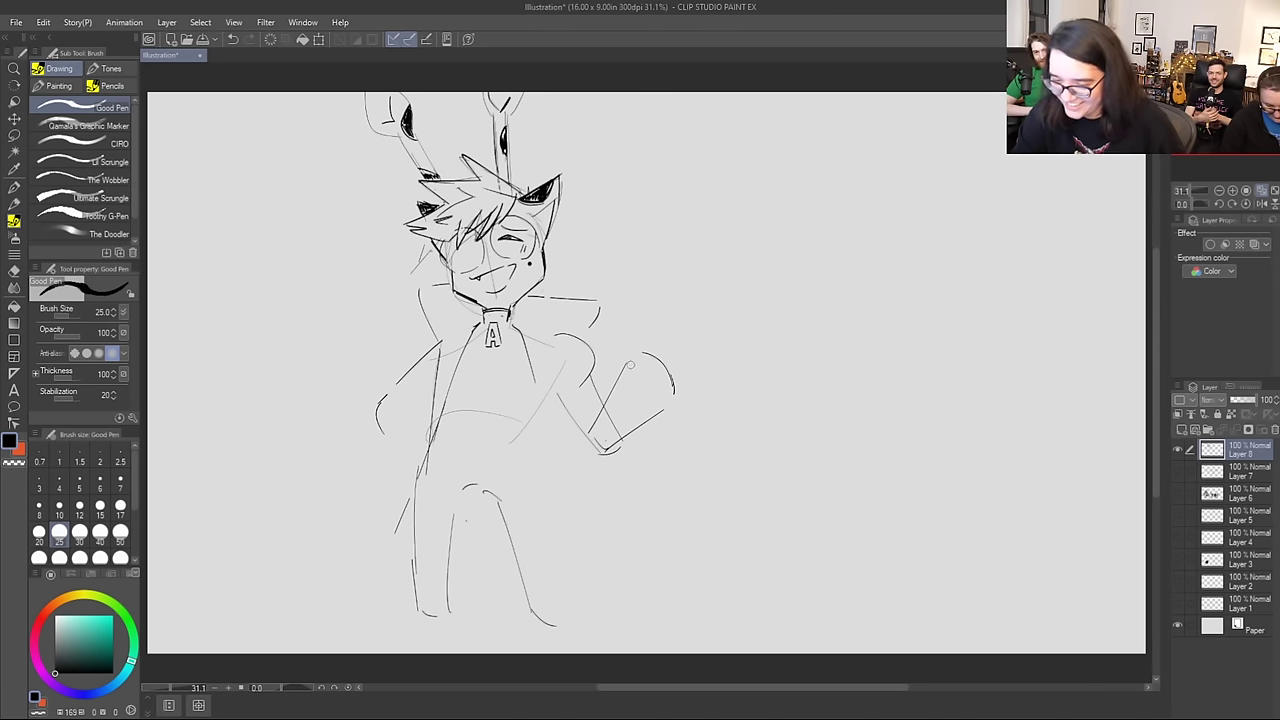
Step: Rework the right arm with a round elbow joint, a slimmer upper arm and a pointed shoulder edge
mouse_move(604, 450)
left_mouse_down()
mouse_move(589, 427)
mouse_move(614, 450)
mouse_move(612, 415)
mouse_move(601, 459)
mouse_move(581, 437)
mouse_move(600, 446)
mouse_move(600, 401)
mouse_move(631, 414)
mouse_move(619, 428)
left_mouse_up()
key("ctrl+z")
key("ctrl+z")
key("ctrl+z")
mouse_move(612, 410)
left_mouse_down()
mouse_move(656, 377)
mouse_move(616, 404)
mouse_move(643, 371)
mouse_move(603, 397)
mouse_move(587, 437)
left_mouse_up()
key("ctrl+z")
left_click_drag(563, 388, 551, 399)
mouse_move(592, 338)
left_mouse_down()
mouse_move(605, 344)
mouse_move(592, 372)
mouse_move(560, 406)
left_mouse_up()
left_click_drag(569, 355, 569, 336)
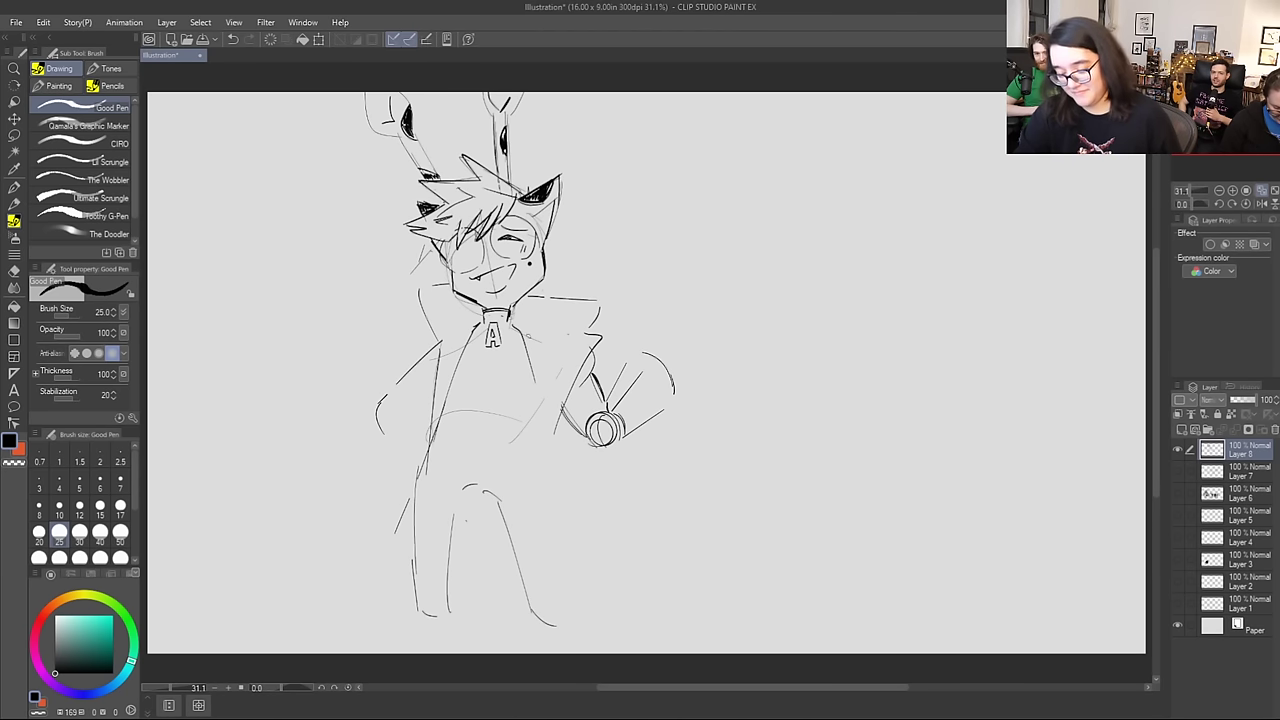
Step: Draw the coat's right front edge down to its hem and a short outer edge line below the elbow
mouse_move(527, 335)
left_mouse_down()
mouse_move(554, 597)
mouse_move(601, 569)
left_mouse_up()
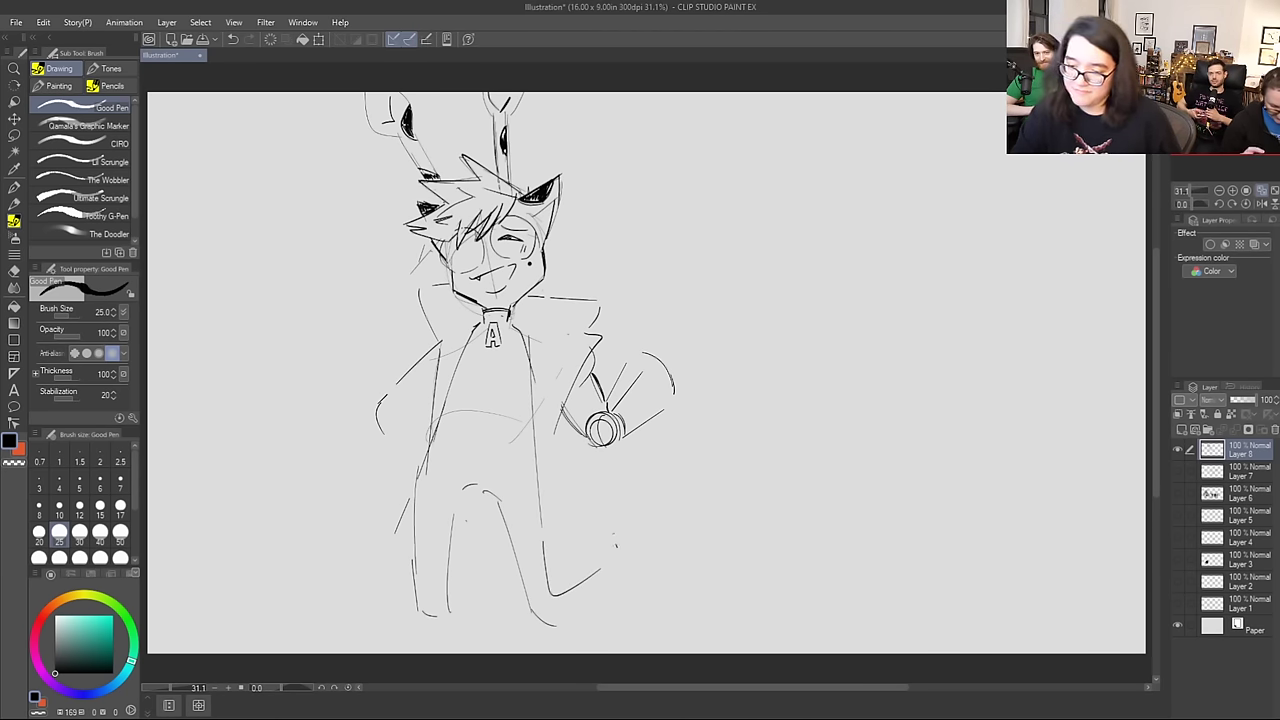
left_click_drag(606, 483, 617, 546)
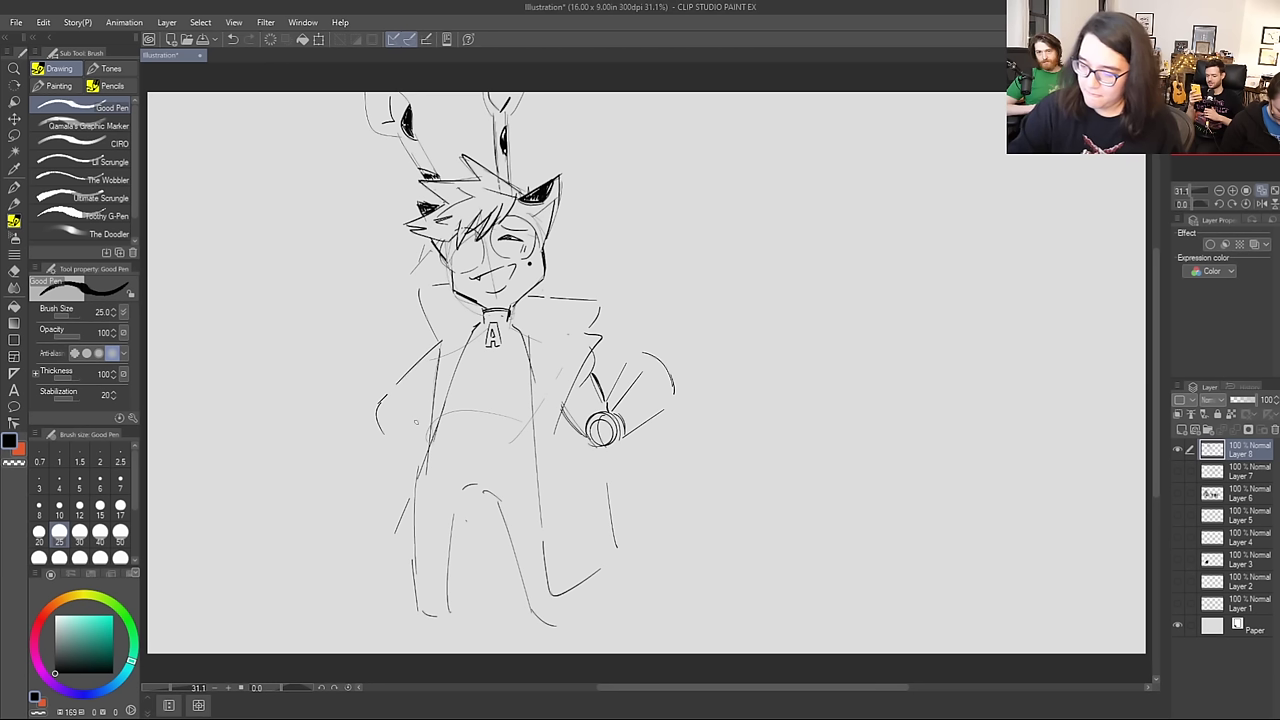
Step: Draw the left arm bent at the hip, with a curved sleeve, a rounded elbow cuff and folds where it meets the coat
mouse_move(376, 424)
left_mouse_down()
mouse_move(404, 489)
mouse_move(409, 477)
mouse_move(388, 502)
mouse_move(408, 535)
left_mouse_up()
key("ctrl+z")
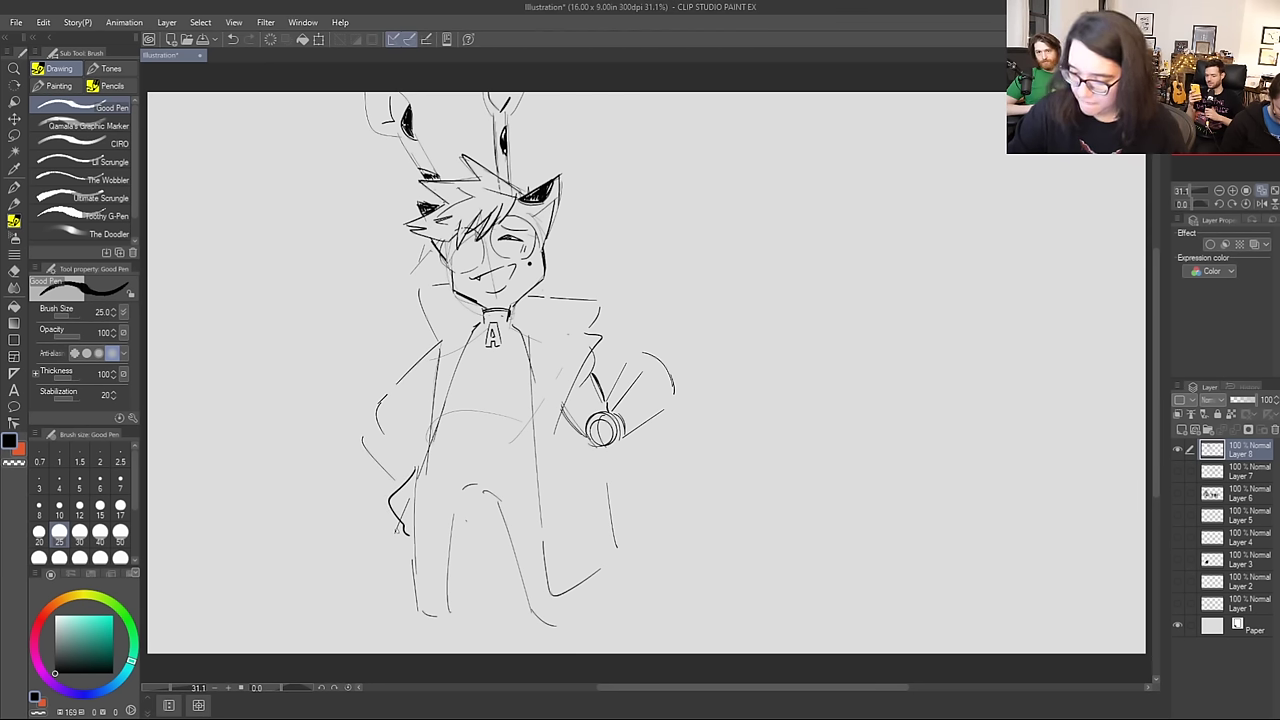
left_click_drag(369, 443, 389, 420)
key("ctrl+z")
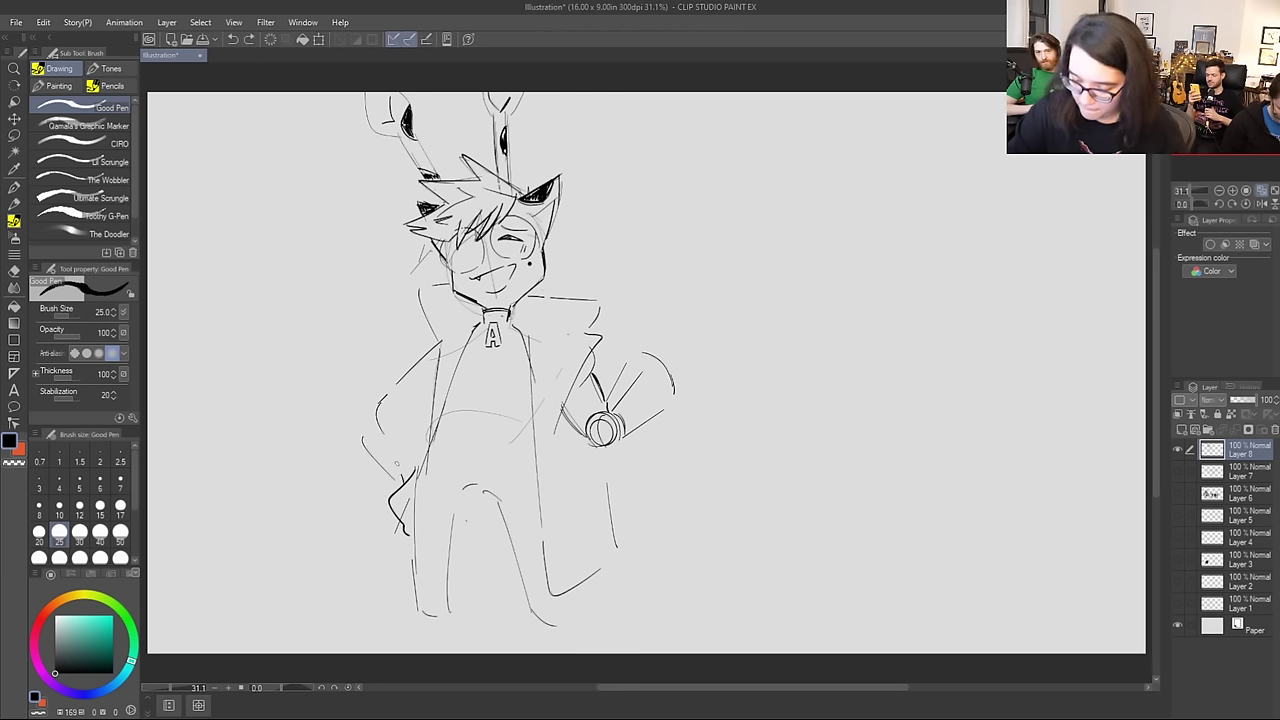
mouse_move(403, 484)
left_mouse_down()
mouse_move(380, 413)
mouse_move(417, 469)
left_mouse_up()
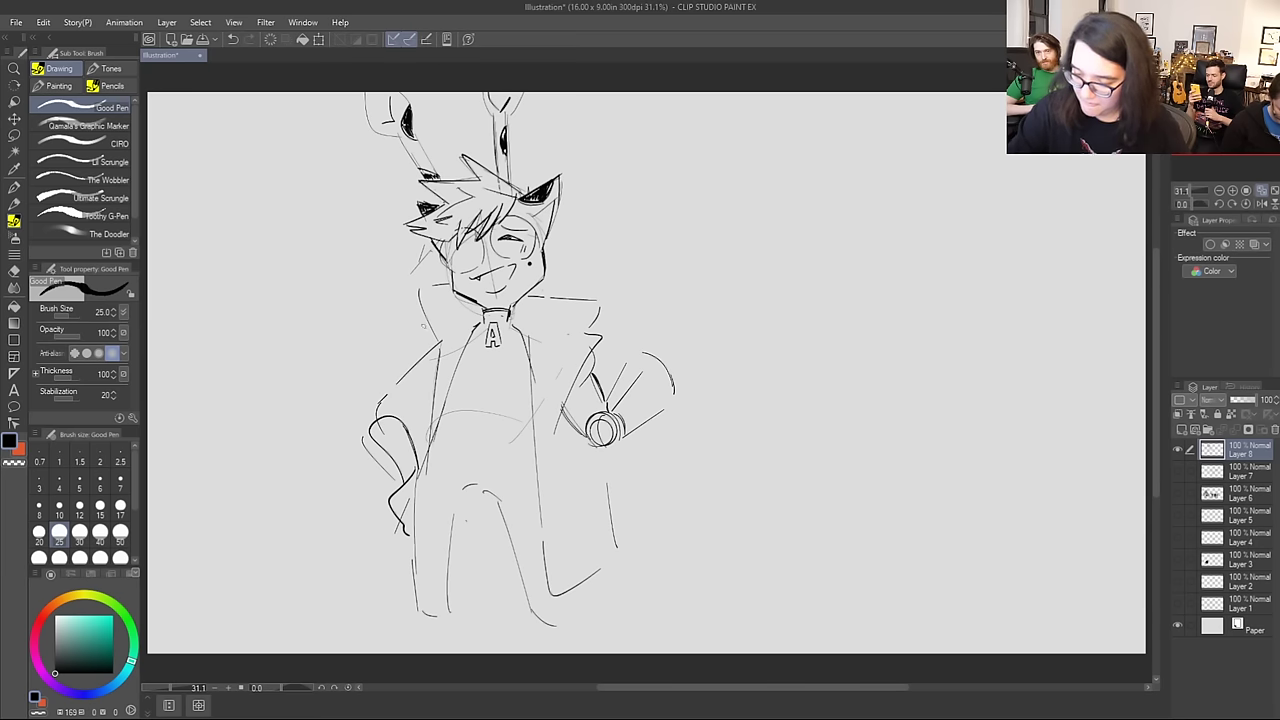
mouse_move(438, 338)
left_mouse_down()
mouse_move(369, 403)
mouse_move(370, 436)
left_mouse_up()
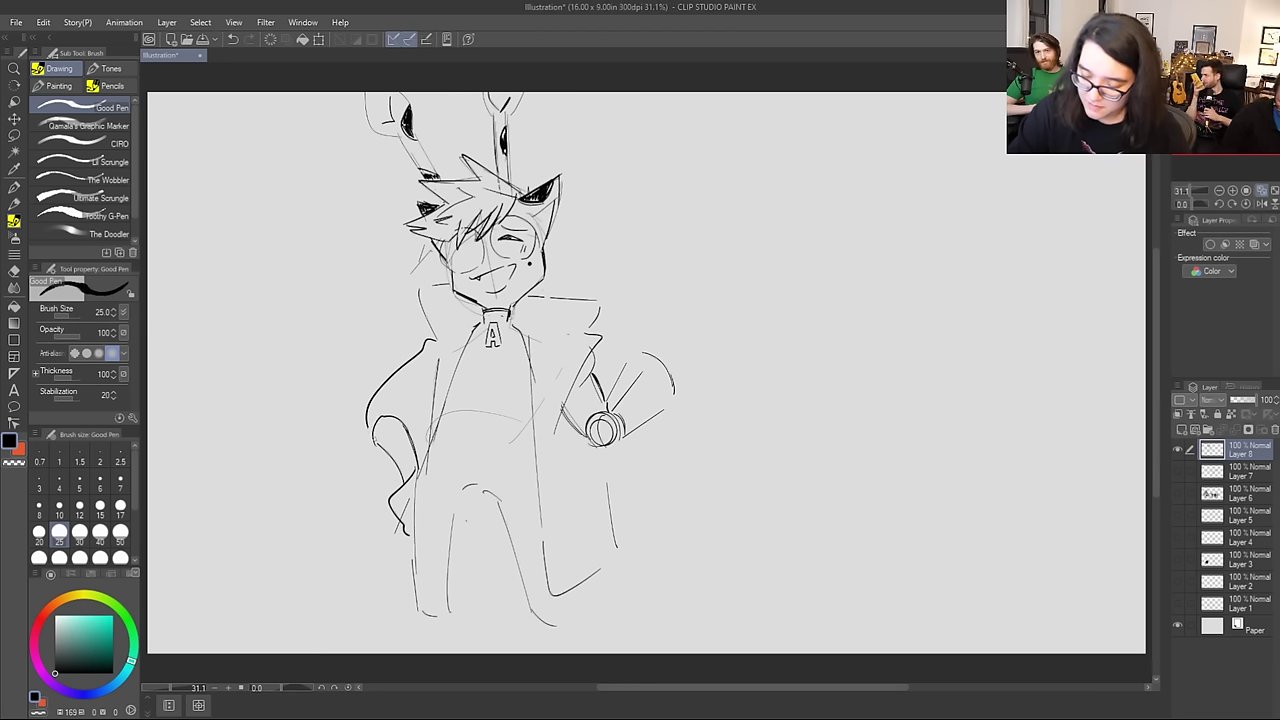
mouse_move(364, 426)
left_mouse_down()
mouse_move(366, 450)
mouse_move(386, 454)
left_mouse_up()
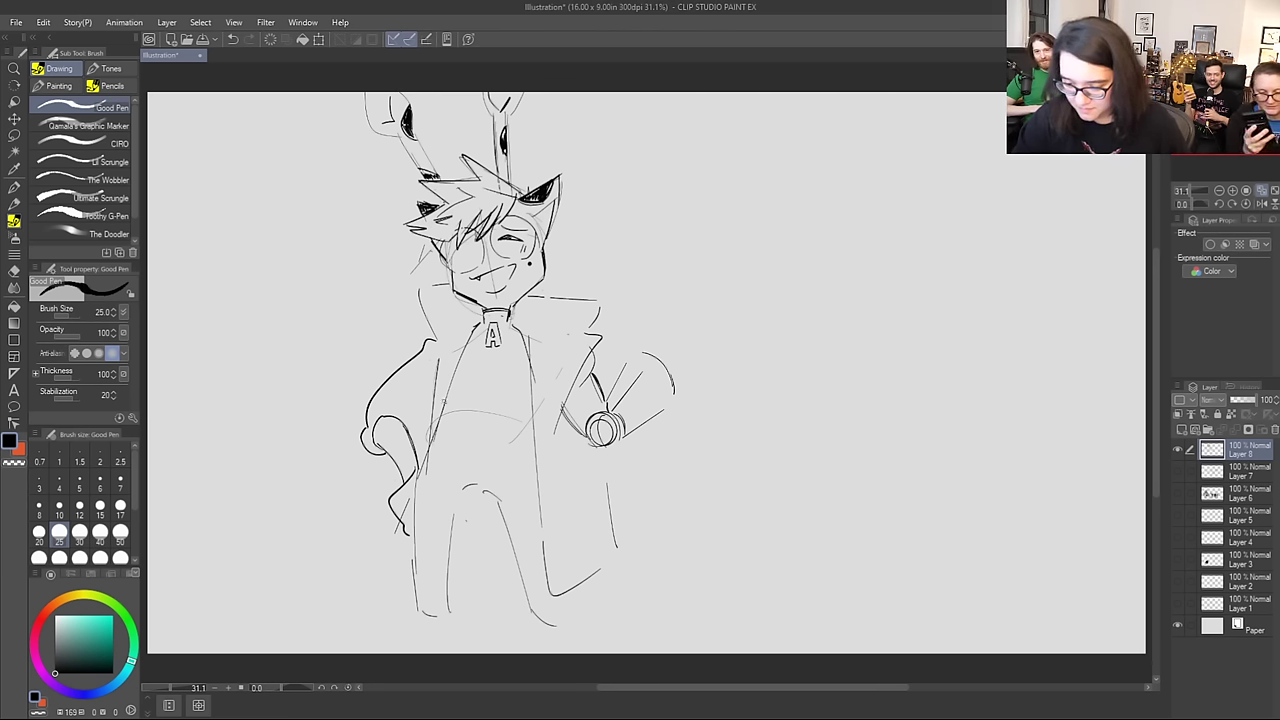
Step: Outline the coat's left front panel down to the hem and add inner contour lines to the left sleeve
mouse_move(446, 400)
left_mouse_down()
mouse_move(432, 566)
mouse_move(402, 582)
mouse_move(408, 482)
left_mouse_up()
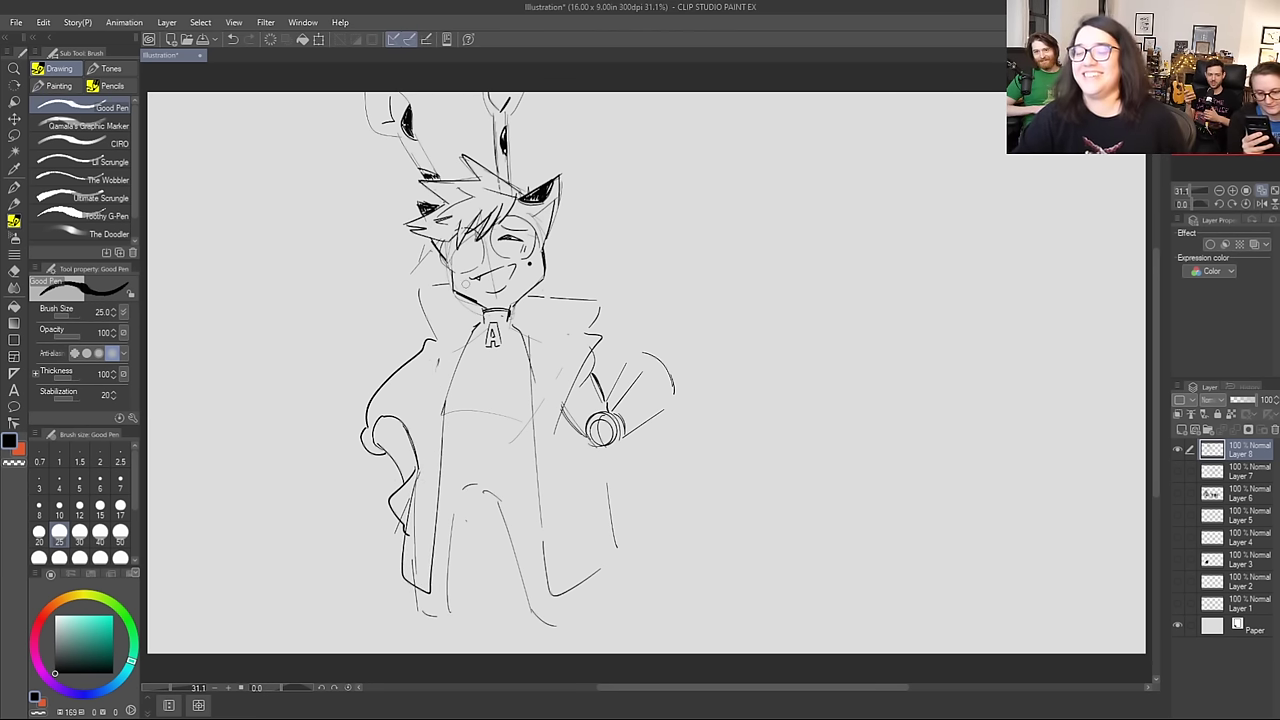
left_click_drag(426, 462, 434, 355)
left_click_drag(376, 403, 414, 347)
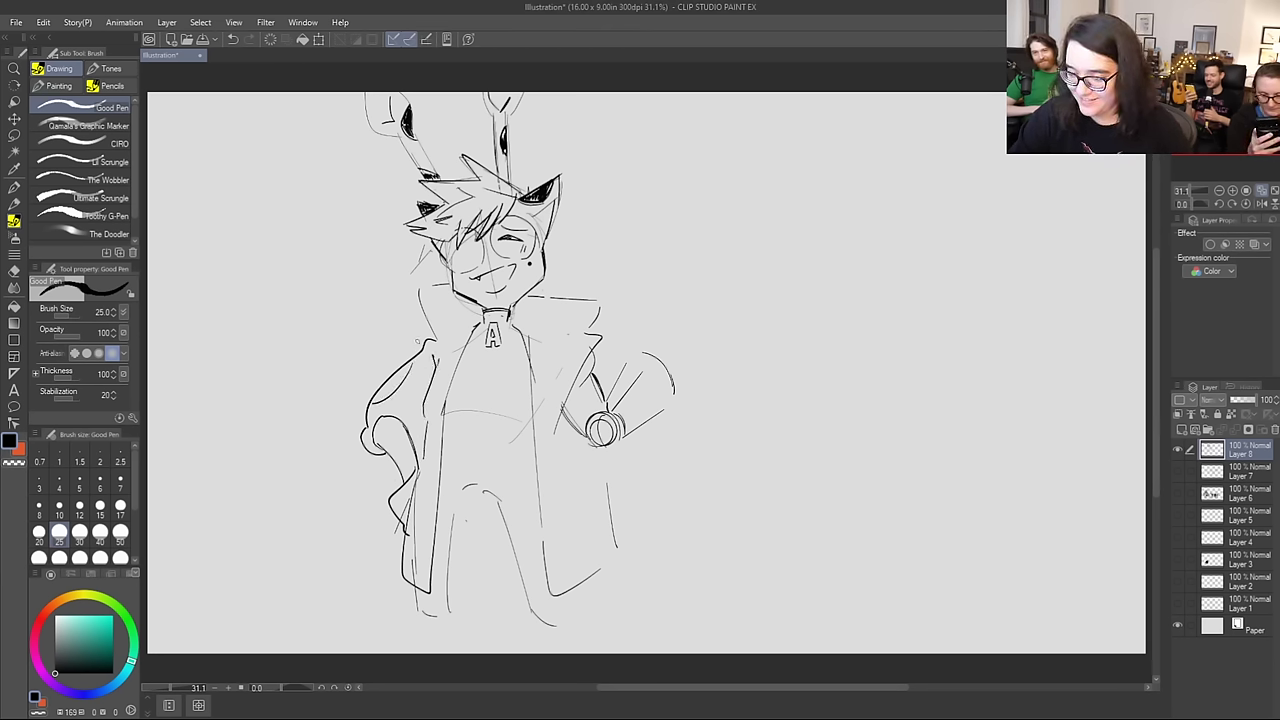
Step: Draw the outer edge of the coat's front panel beneath the raised arm and close it with a rounded hem
left_click_drag(567, 430, 611, 561)
key("ctrl+z")
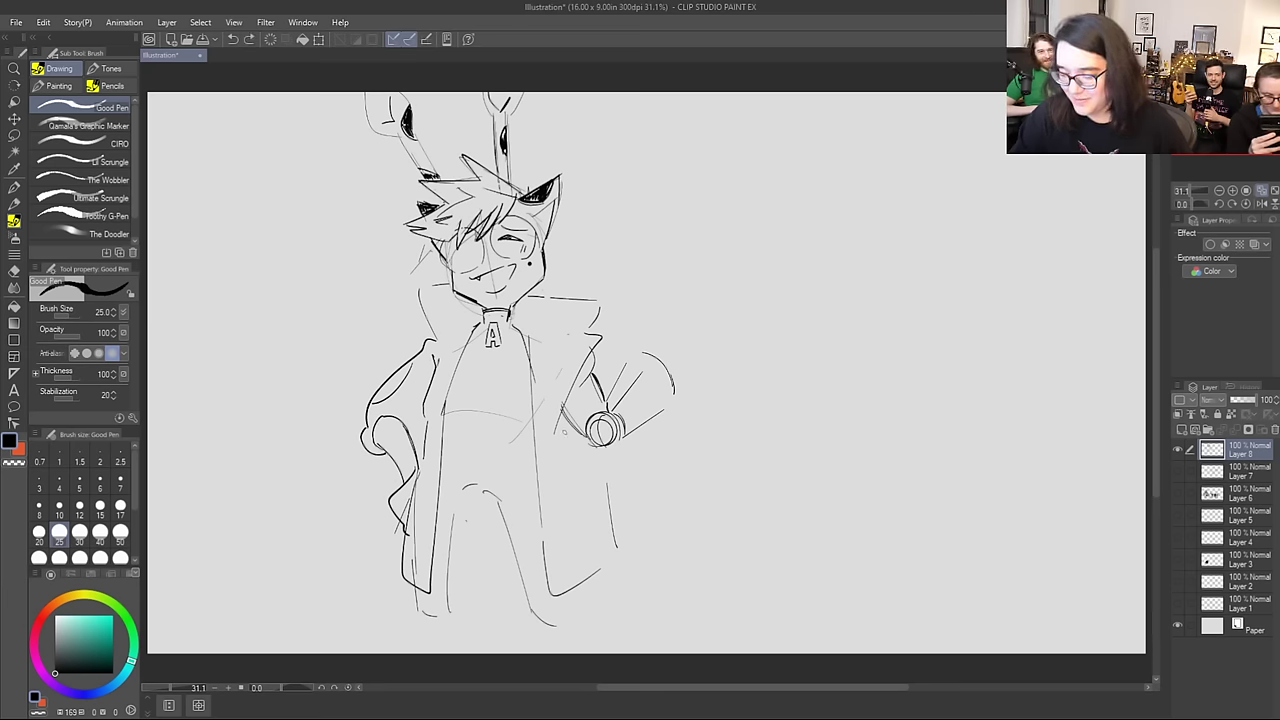
mouse_move(567, 430)
left_mouse_down()
mouse_move(581, 538)
mouse_move(550, 586)
left_mouse_up()
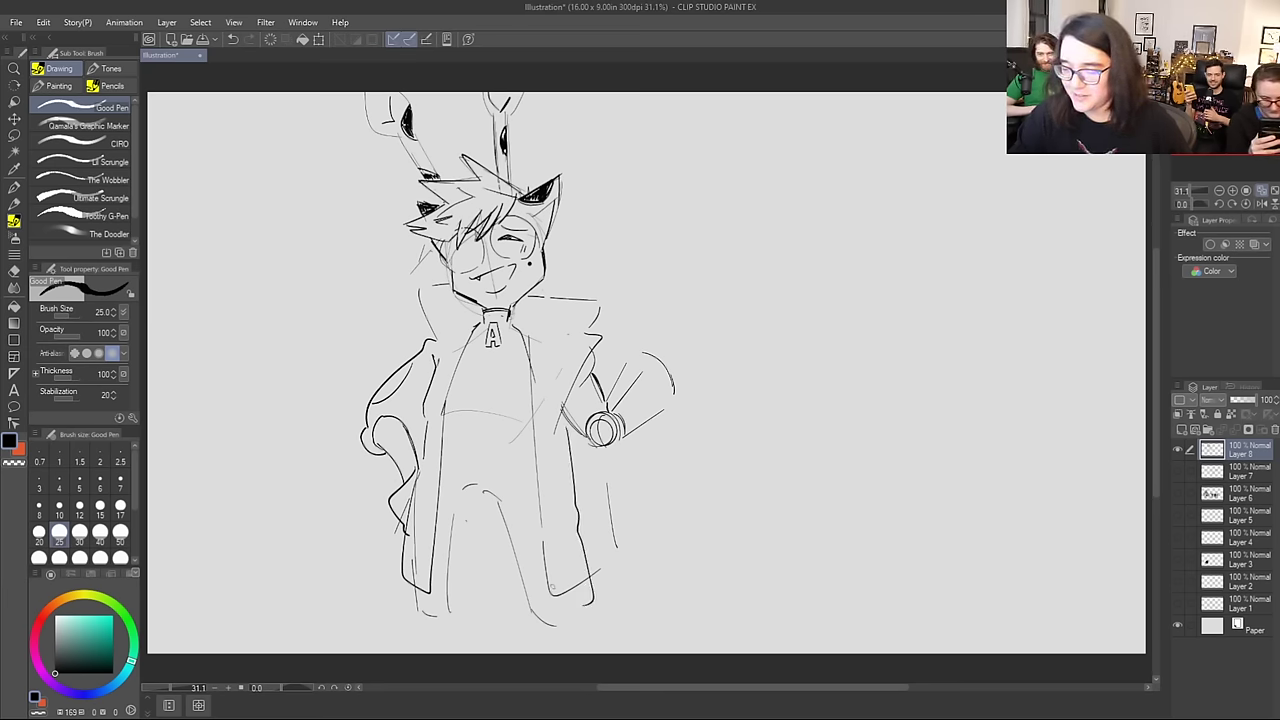
key("ctrl+z")
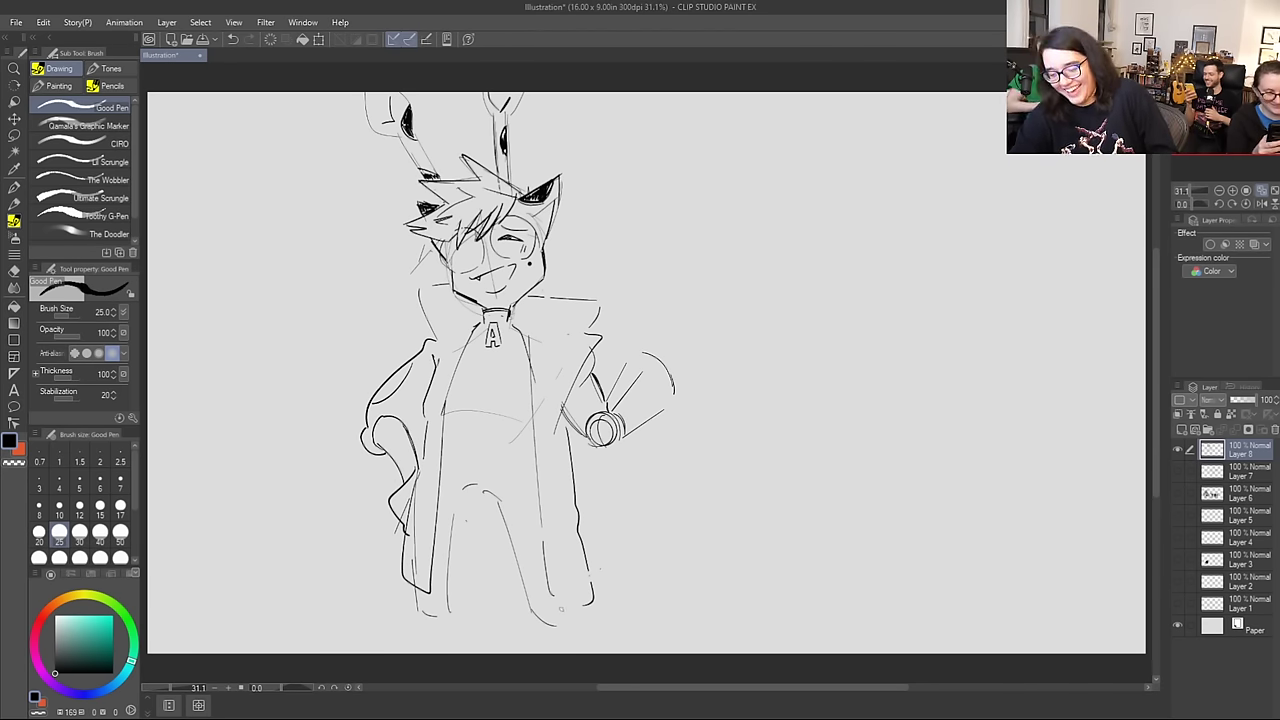
left_click_drag(554, 599, 582, 607)
left_click_drag(580, 525, 592, 601)
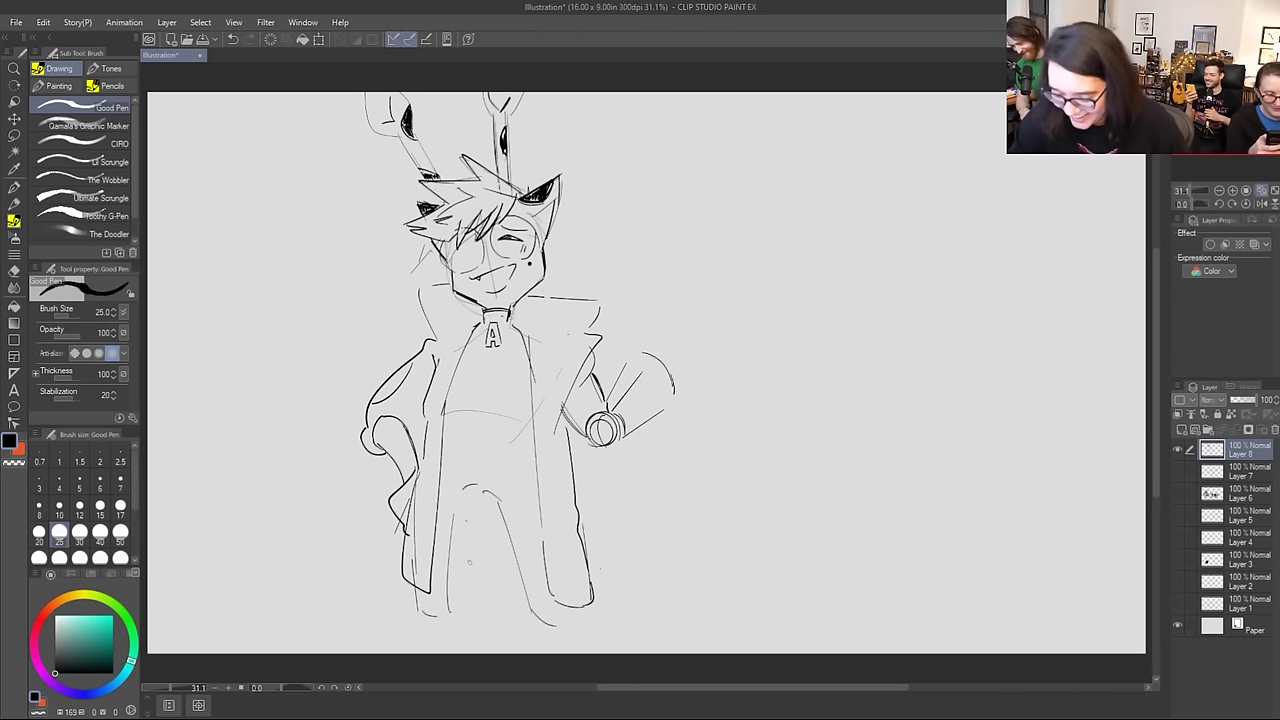
Step: Draw the arched inner leg lines and the waistline, and add the coat's back hem between the legs
mouse_move(452, 528)
left_mouse_down()
mouse_move(487, 497)
mouse_move(510, 622)
left_mouse_up()
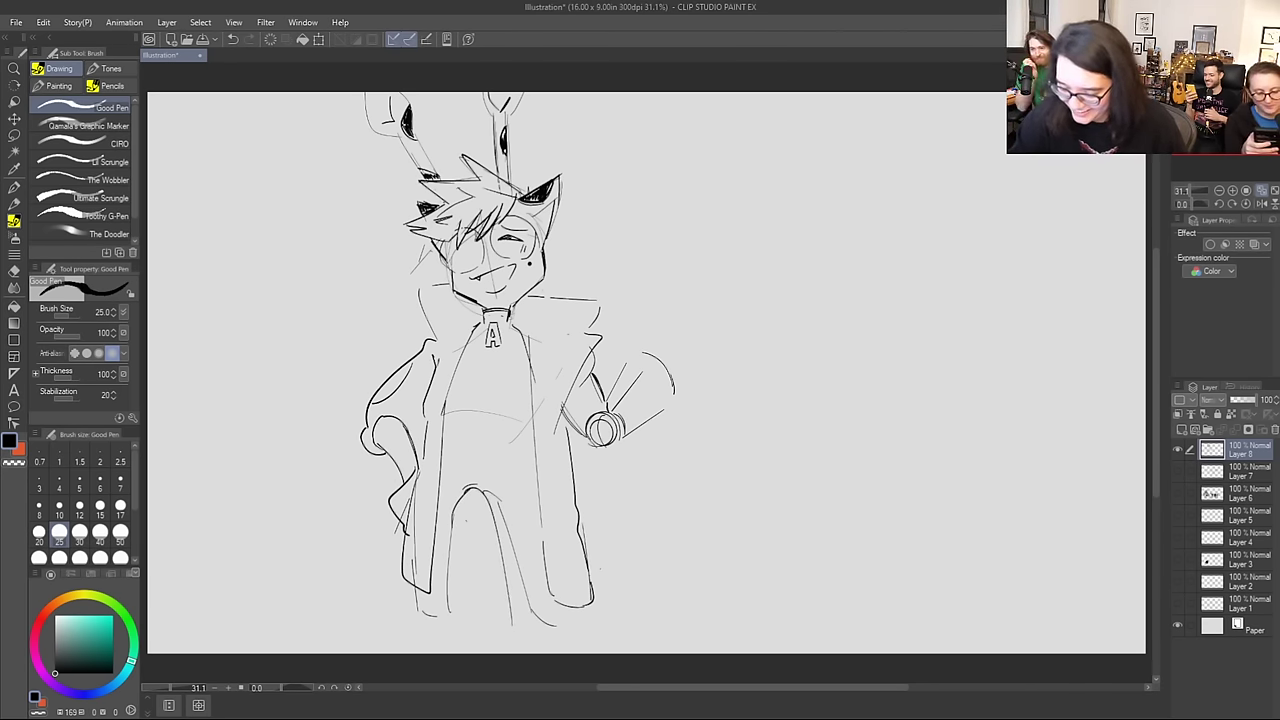
key("ctrl+z")
mouse_move(462, 496)
left_mouse_down()
mouse_move(492, 494)
mouse_move(532, 622)
left_mouse_up()
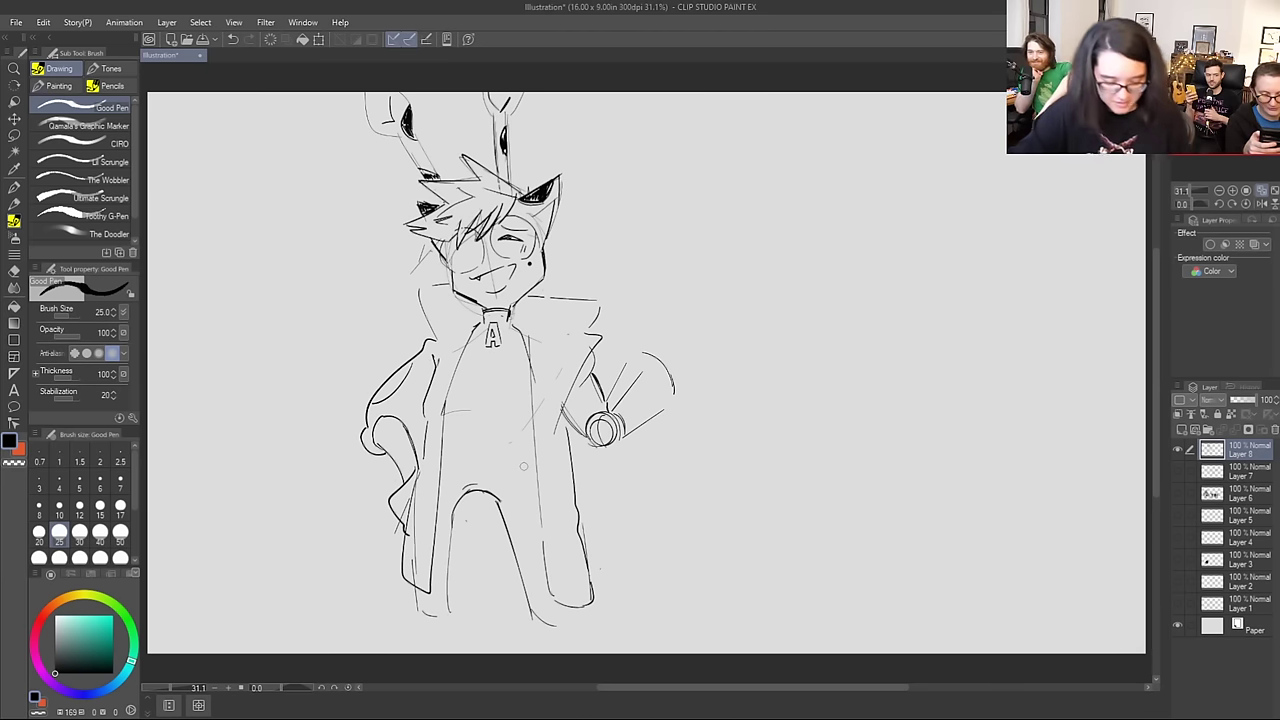
mouse_move(440, 466)
left_mouse_down()
mouse_move(546, 468)
mouse_move(474, 502)
mouse_move(448, 623)
left_mouse_up()
left_click_drag(488, 494, 539, 615)
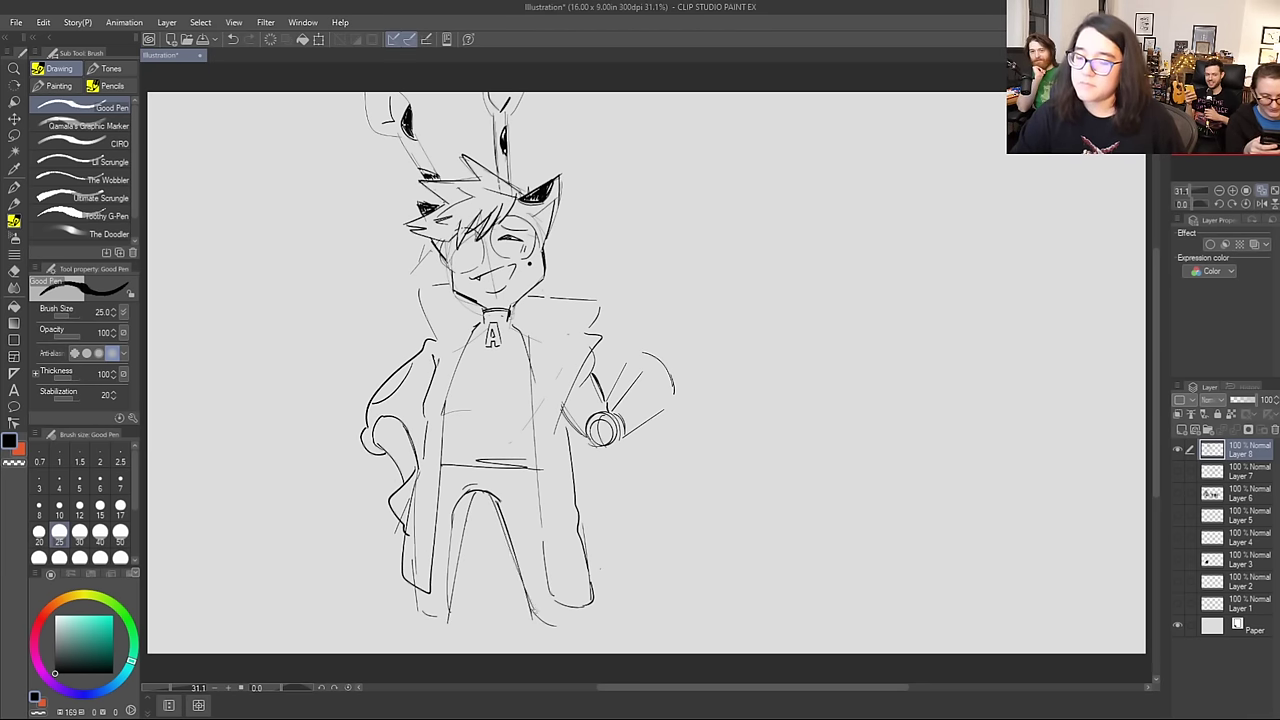
key("ctrl+z")
key("ctrl+z")
left_click_drag(446, 582, 520, 581)
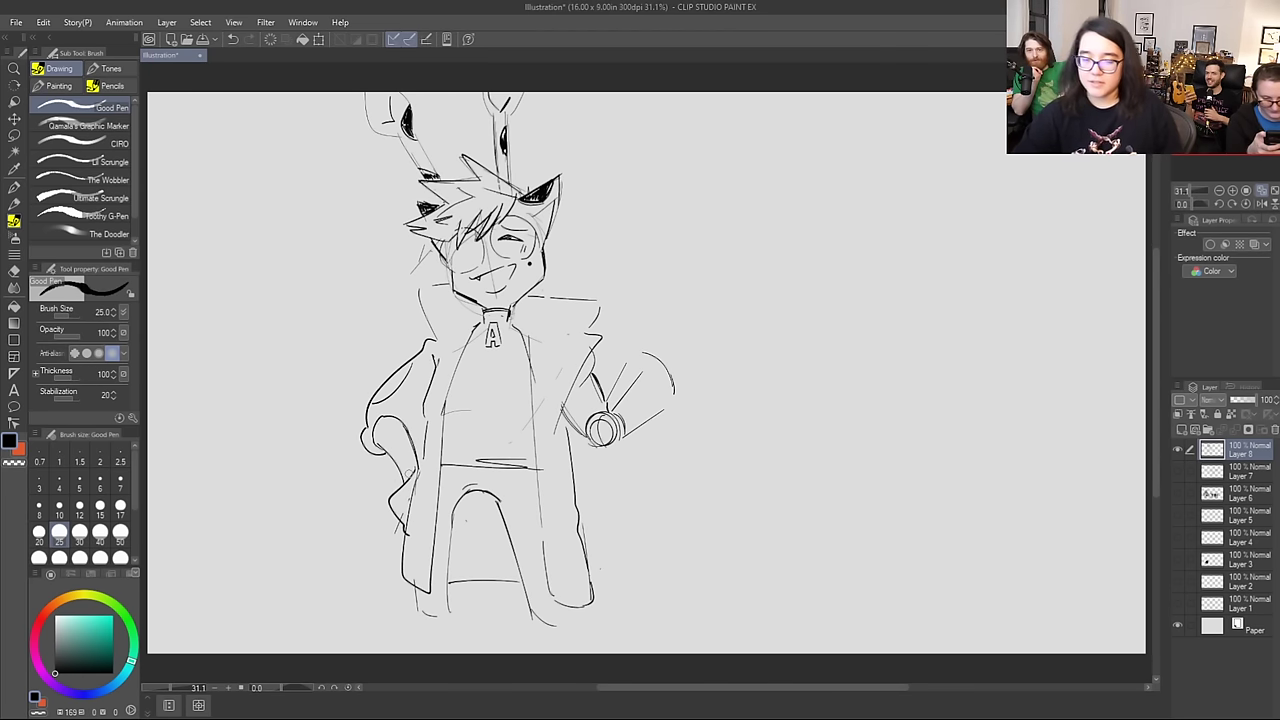
Step: Draw the raised forearm extending up from the round elbow joint and darken the shirt's bottom edge
mouse_move(625, 437)
left_mouse_down()
mouse_move(661, 365)
mouse_move(611, 403)
mouse_move(616, 378)
mouse_move(650, 336)
mouse_move(666, 372)
mouse_move(668, 354)
left_mouse_up()
left_click_drag(604, 398, 652, 357)
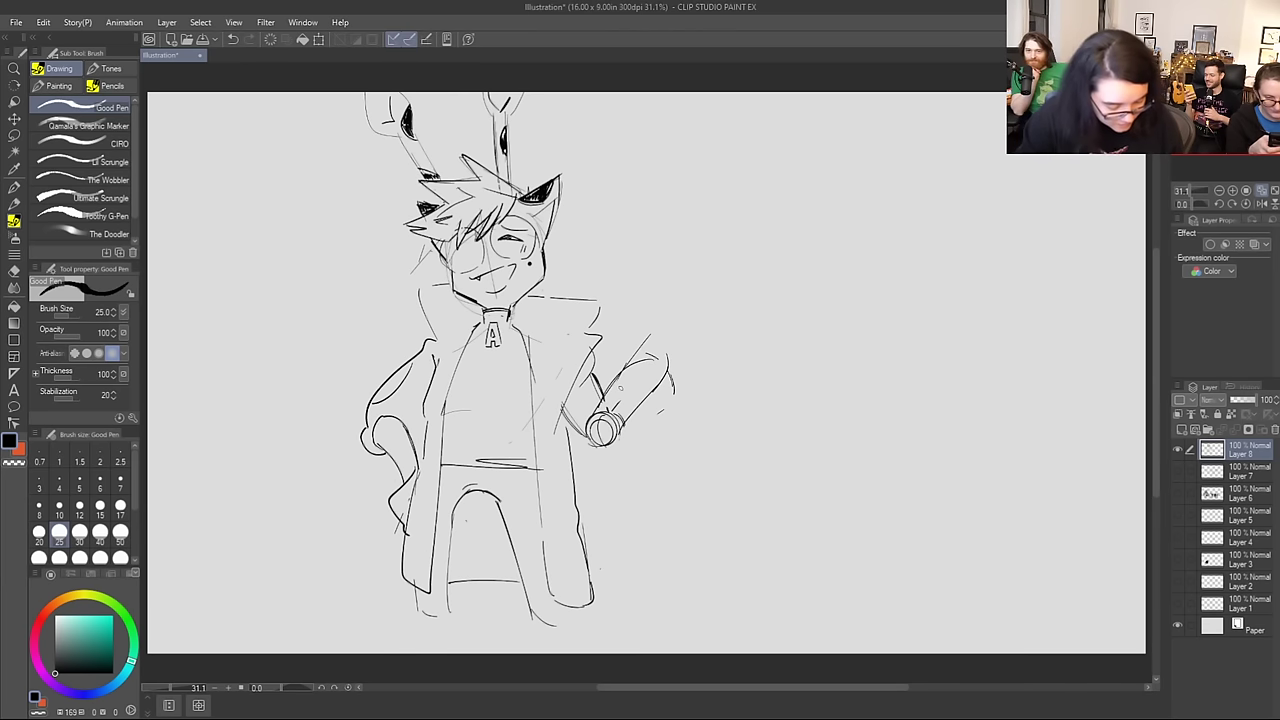
left_click_drag(438, 463, 540, 470)
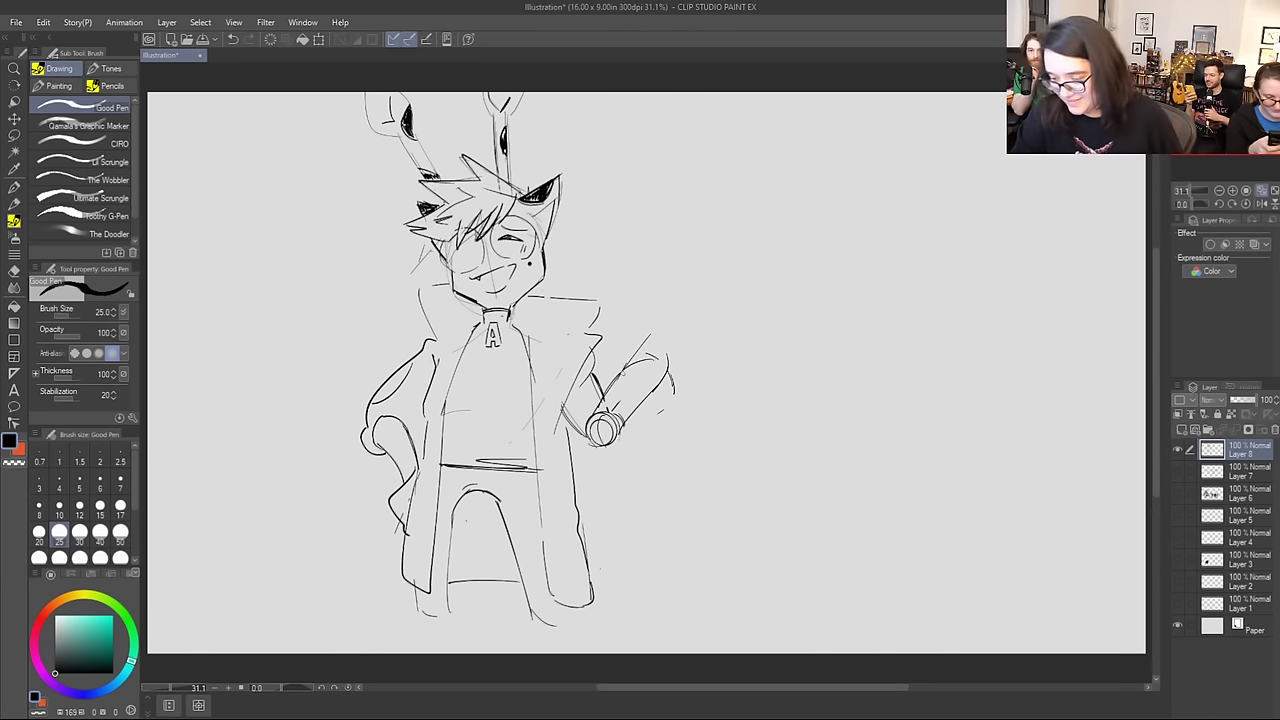
Step: Draw an open hand at the end of the raised forearm, with a circular palm and rounded, spread fingers
mouse_move(626, 380)
left_mouse_down()
mouse_move(660, 350)
mouse_move(668, 392)
mouse_move(618, 341)
mouse_move(631, 357)
mouse_move(650, 322)
mouse_move(648, 352)
mouse_move(648, 322)
mouse_move(672, 388)
left_mouse_up()
key("ctrl+z")
key("ctrl+z")
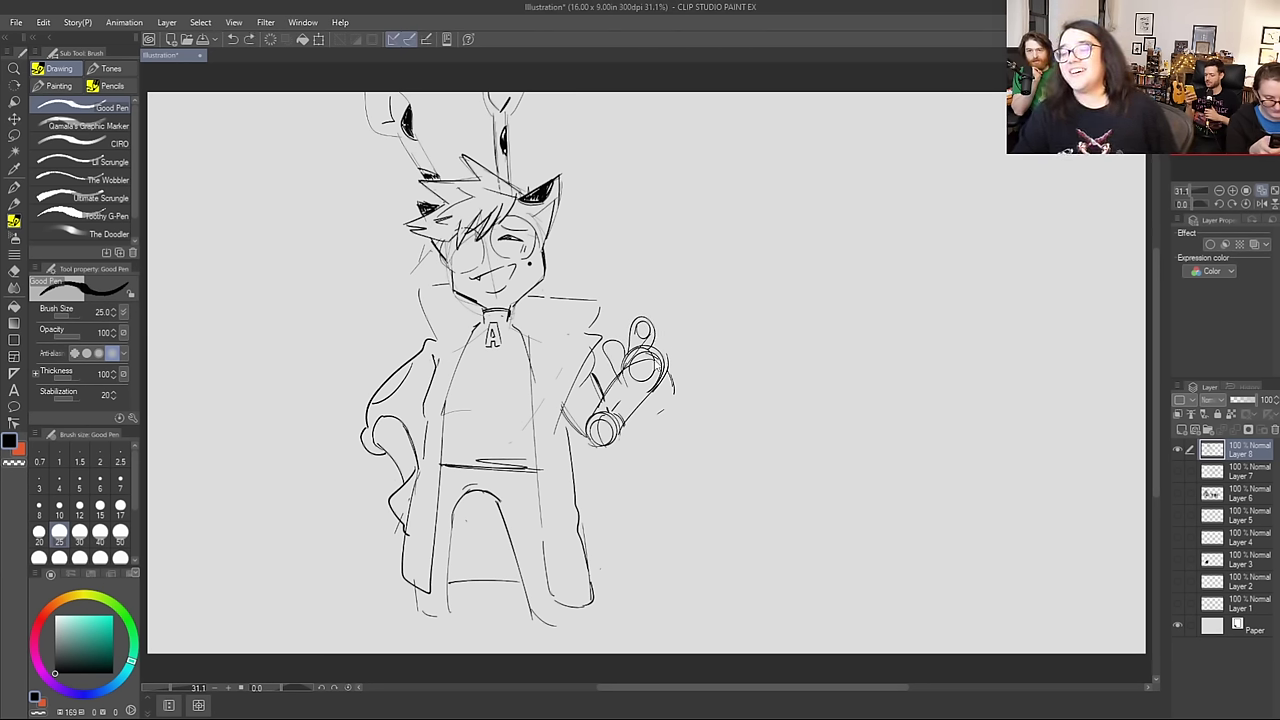
mouse_move(652, 328)
left_mouse_down()
mouse_move(667, 324)
mouse_move(672, 348)
mouse_move(658, 358)
mouse_move(682, 346)
mouse_move(672, 362)
mouse_move(692, 362)
mouse_move(684, 386)
mouse_move(650, 397)
left_mouse_up()
key("ctrl+z")
key("ctrl+z")
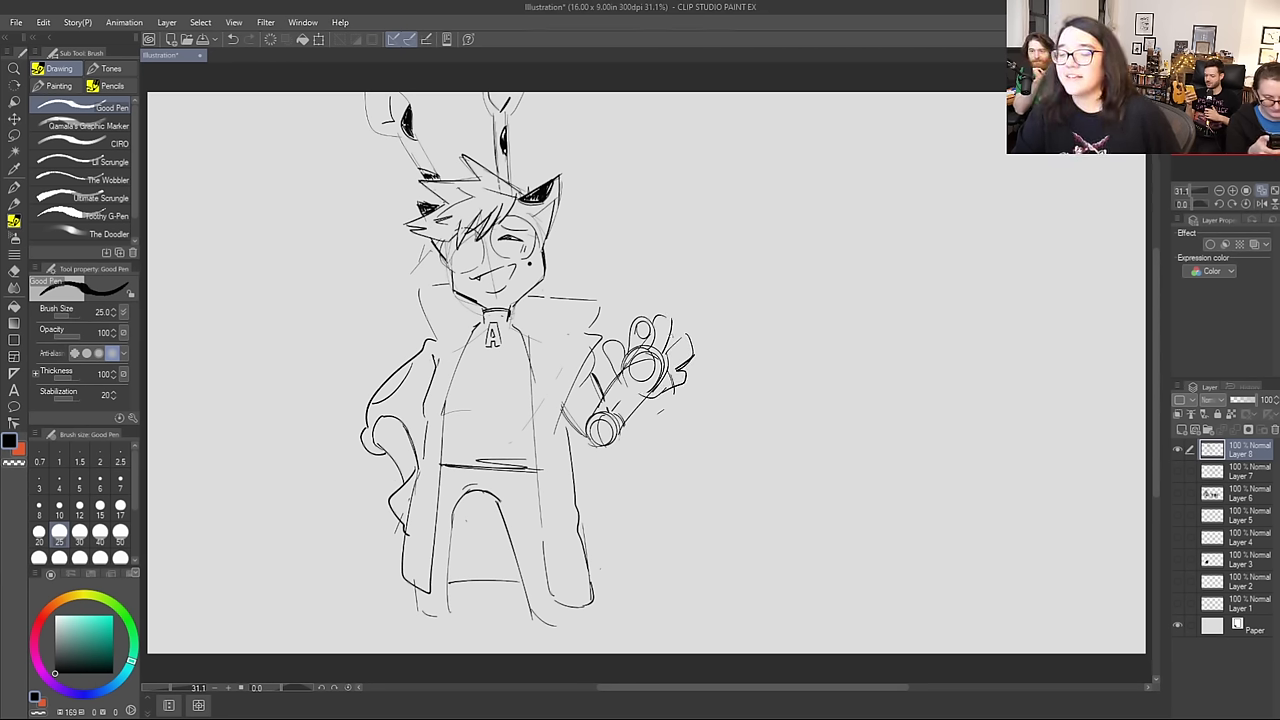
left_click_drag(682, 356, 667, 331)
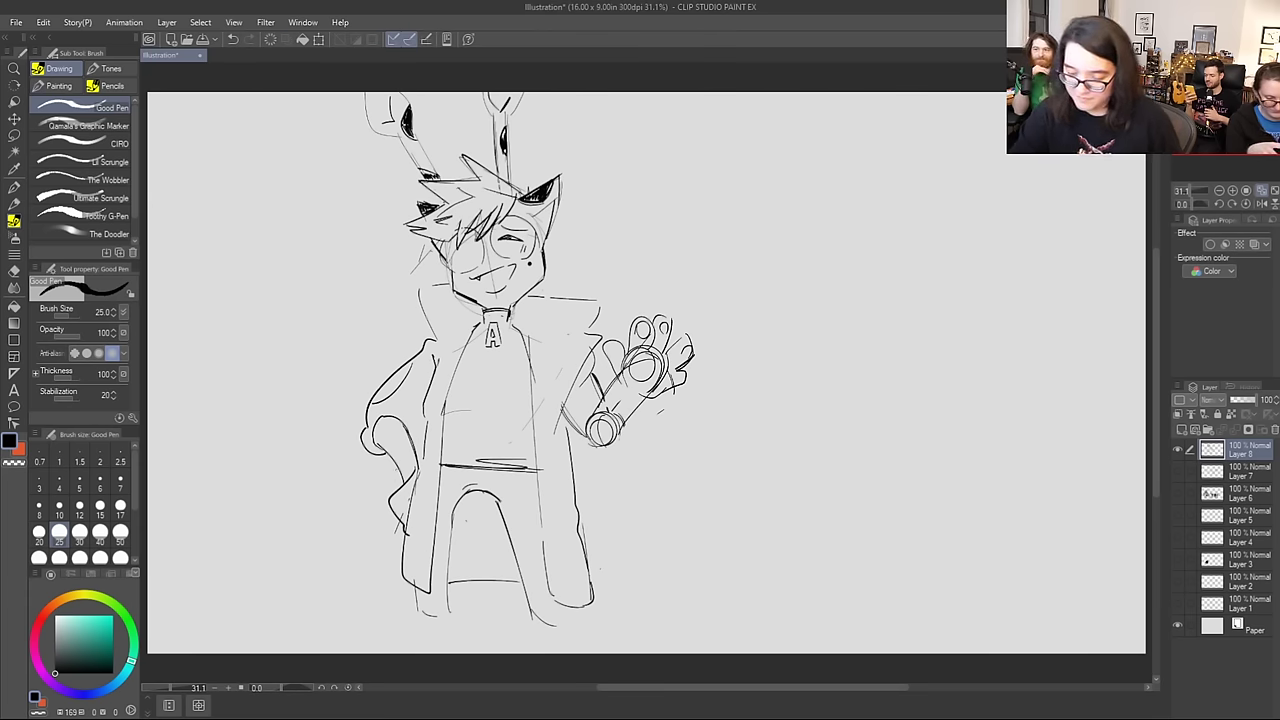
Step: Fill the forearm and hand resting at the hip with solid black using the Toothy G-Pen brush
left_click_drag(390, 500, 394, 514)
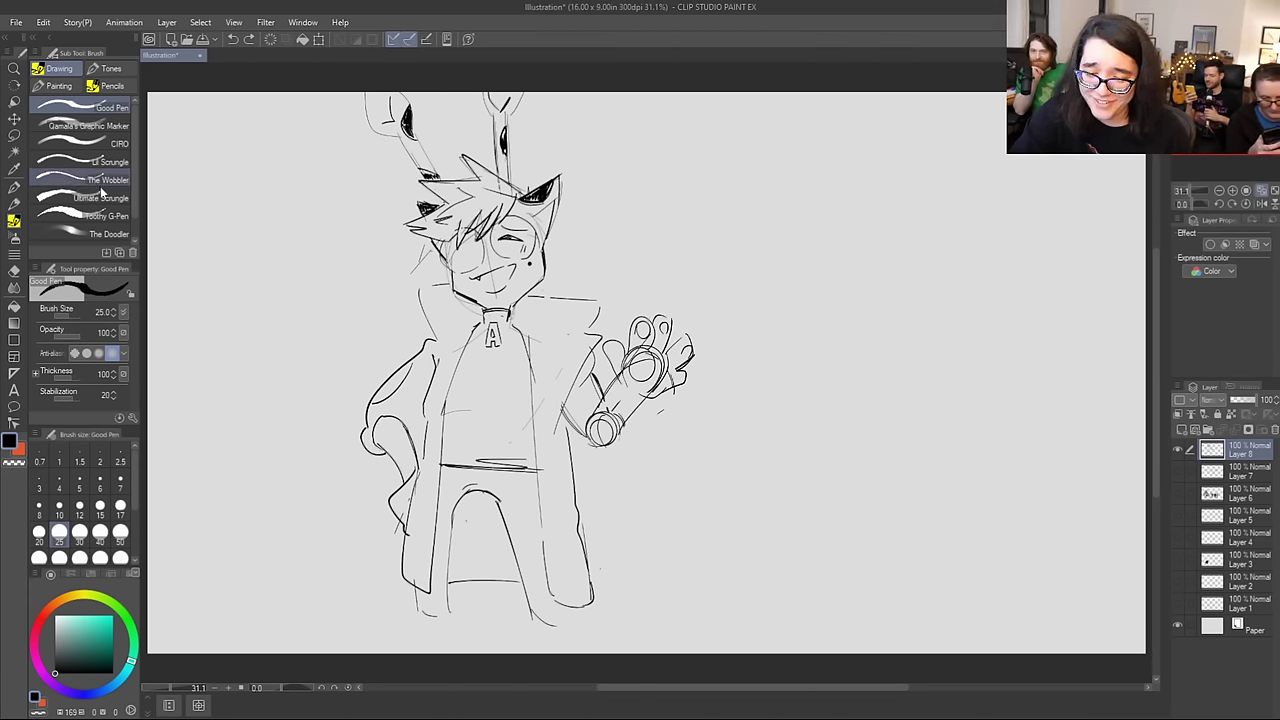
left_click(97, 212)
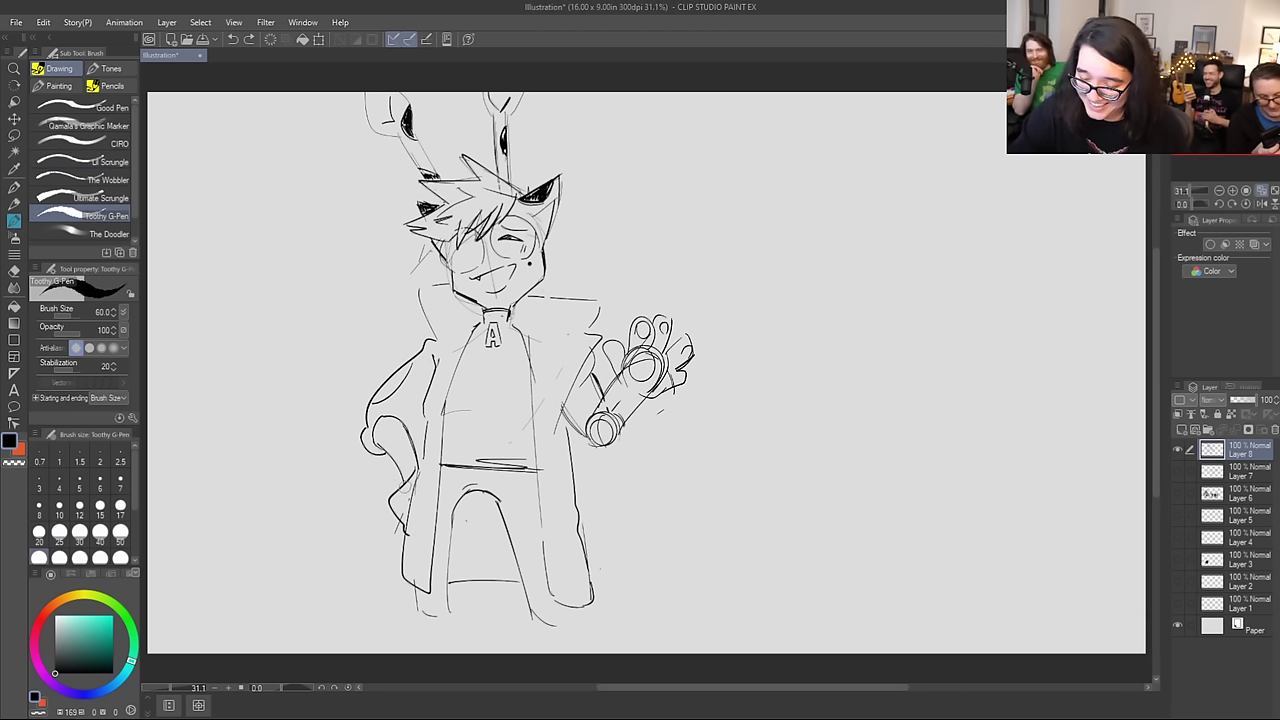
mouse_move(405, 529)
left_mouse_down()
mouse_move(416, 468)
mouse_move(397, 425)
mouse_move(382, 447)
mouse_move(409, 483)
mouse_move(394, 501)
mouse_move(403, 519)
mouse_move(398, 440)
mouse_move(410, 466)
left_mouse_up()
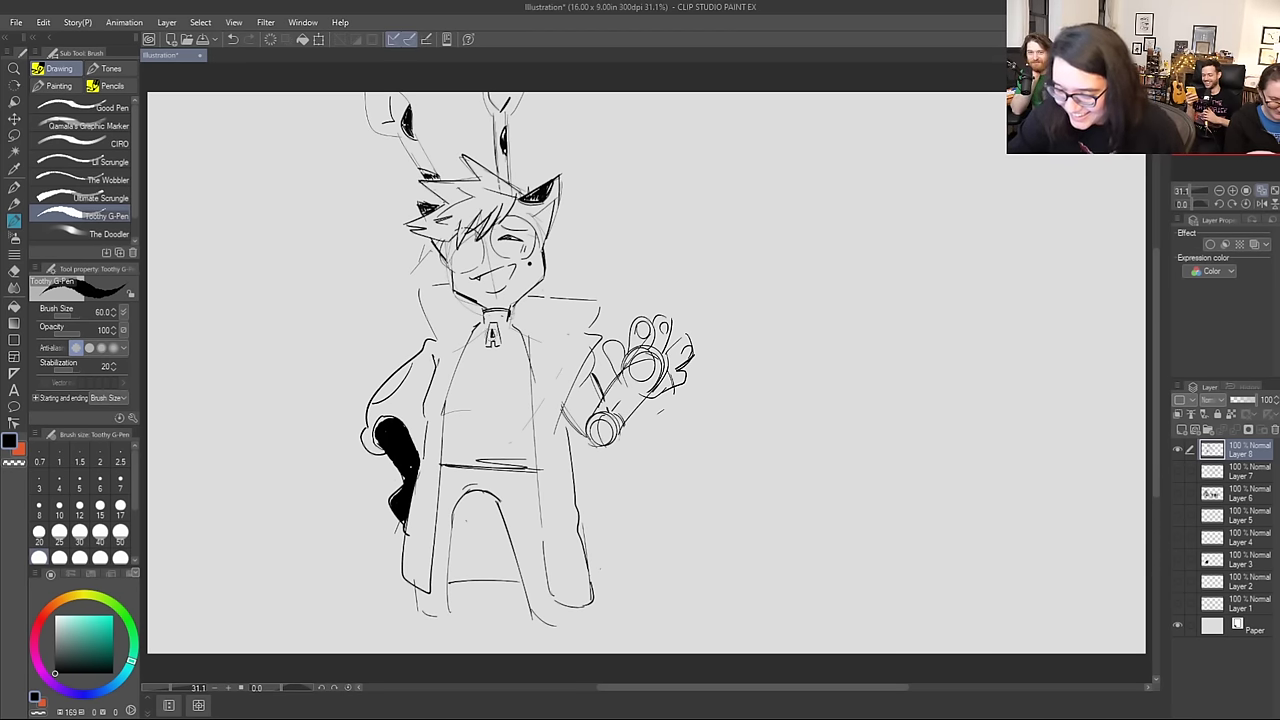
Step: Outline the tapered shirt front and fill it solid black, leaving the letter A at the neck unfilled
mouse_move(492, 338)
left_mouse_down()
mouse_move(486, 348)
mouse_move(492, 318)
mouse_move(503, 352)
mouse_move(485, 350)
mouse_move(498, 350)
mouse_move(496, 314)
mouse_move(437, 455)
left_mouse_up()
key("ctrl+z")
mouse_move(484, 322)
left_mouse_down()
mouse_move(446, 464)
mouse_move(520, 422)
mouse_move(526, 467)
left_mouse_up()
key("ctrl+z")
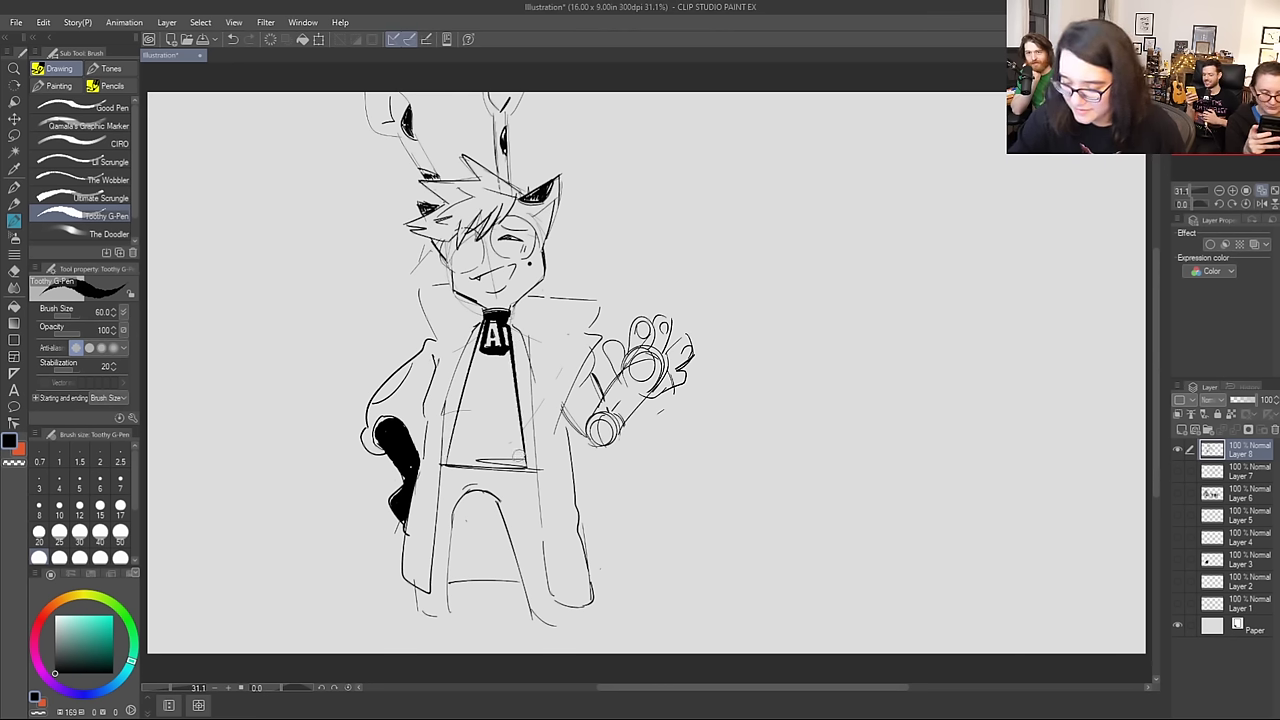
mouse_move(448, 465)
left_mouse_down()
mouse_move(518, 466)
mouse_move(454, 466)
mouse_move(488, 461)
mouse_move(486, 321)
mouse_move(453, 457)
mouse_move(487, 369)
left_mouse_up()
mouse_move(503, 325)
left_mouse_down()
mouse_move(517, 465)
mouse_move(506, 321)
left_mouse_up()
mouse_move(466, 454)
left_mouse_down()
mouse_move(464, 434)
mouse_move(475, 445)
mouse_move(488, 420)
mouse_move(518, 466)
mouse_move(470, 458)
mouse_move(507, 452)
mouse_move(495, 360)
mouse_move(480, 385)
mouse_move(490, 443)
mouse_move(506, 438)
mouse_move(490, 362)
mouse_move(485, 426)
left_mouse_up()
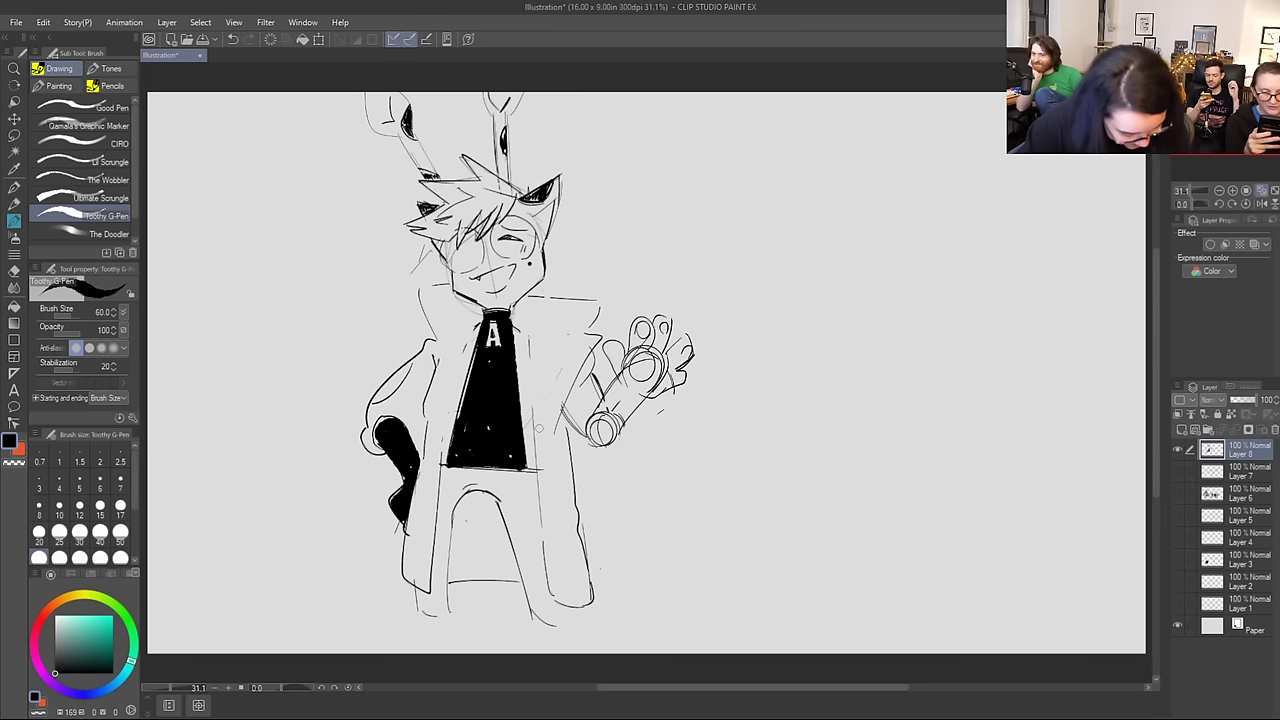
Step: Draw the coat's inner lapel edges on both sides, curving from the collar down along the black shirt
mouse_move(458, 432)
left_mouse_down()
mouse_move(437, 311)
mouse_move(453, 287)
left_mouse_up()
mouse_move(529, 299)
left_mouse_down()
mouse_move(571, 322)
mouse_move(540, 396)
left_mouse_up()
key("ctrl+z")
left_click_drag(525, 450, 573, 318)
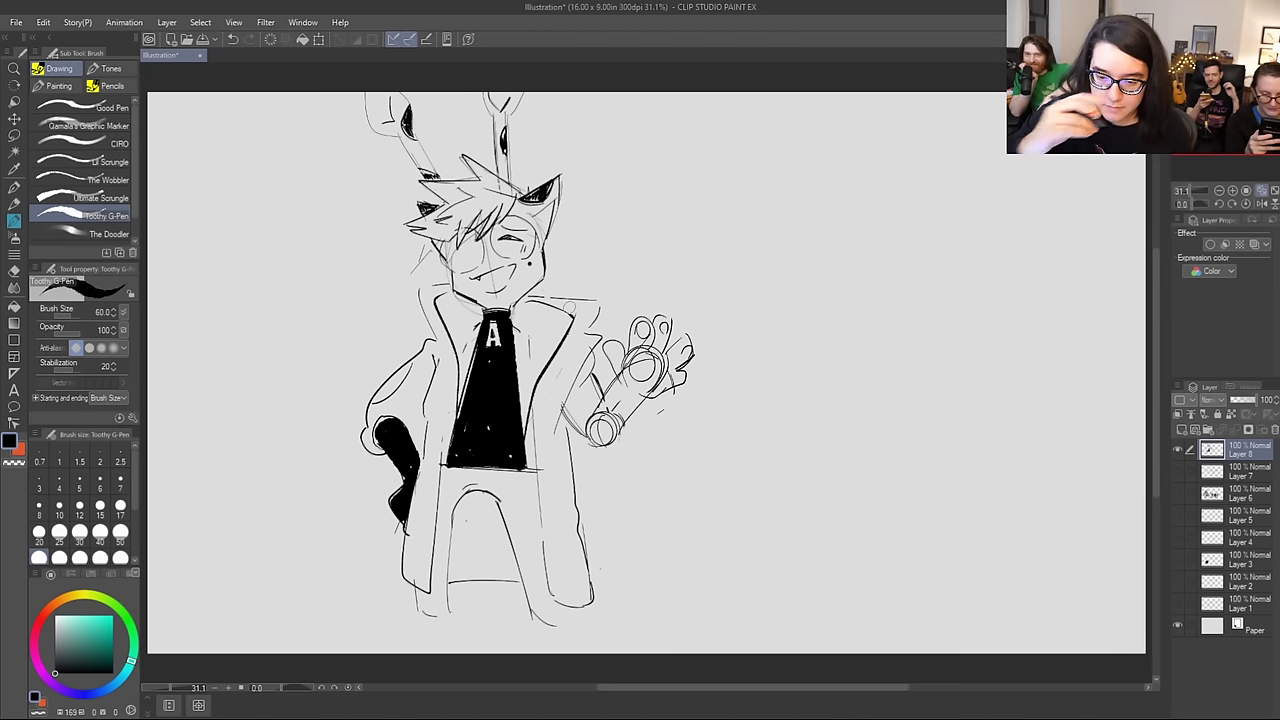
Step: Look through the decoration, hatching, ruled-line and pen brushes for a shading pattern
left_click(14, 255)
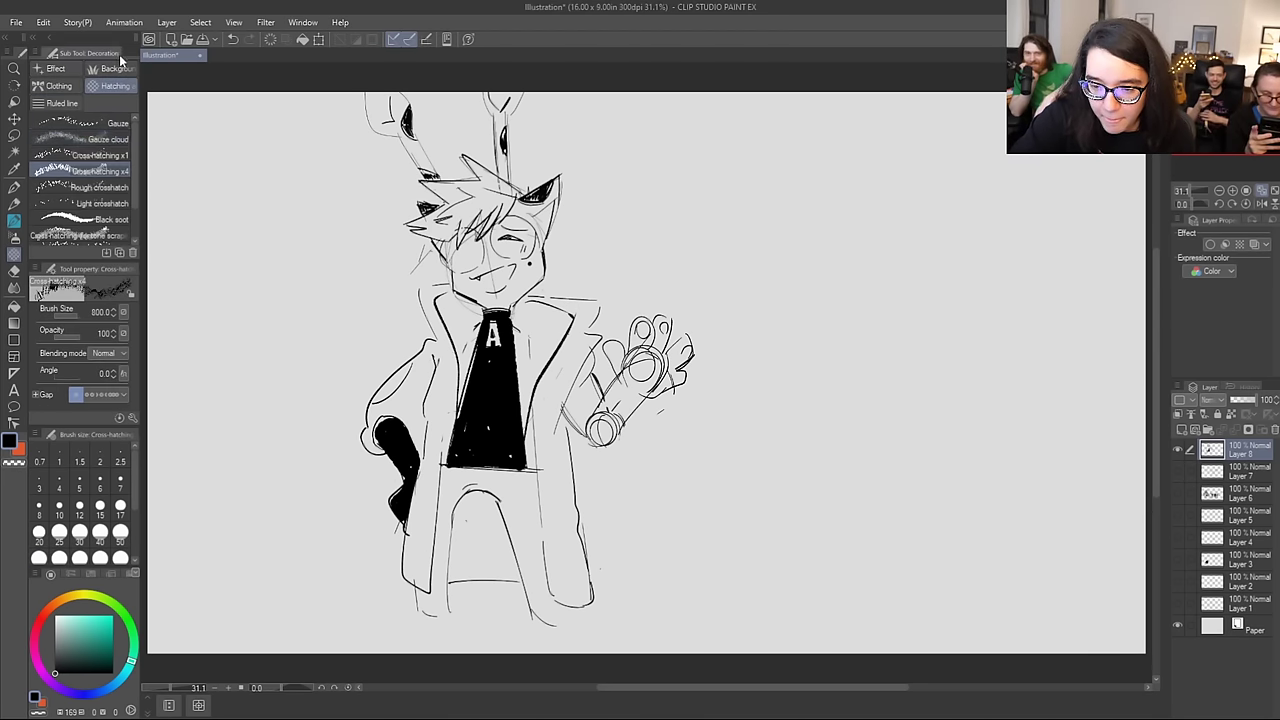
left_click(76, 66)
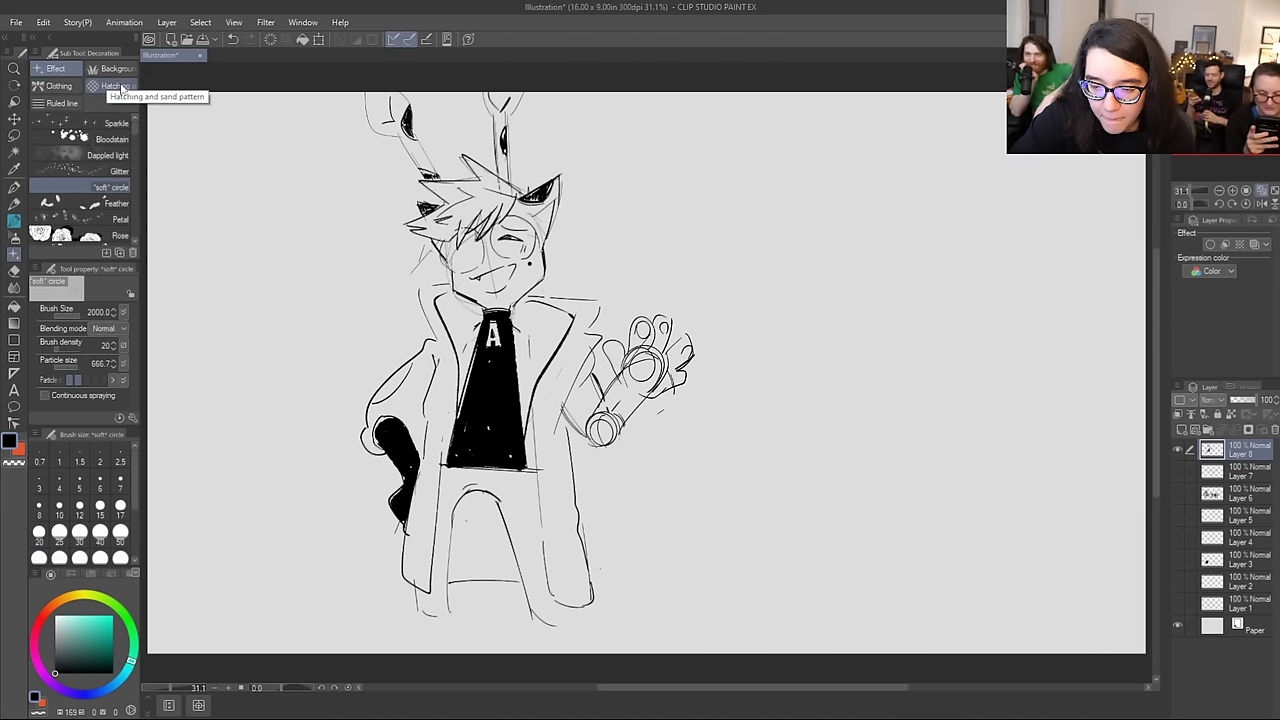
left_click(100, 84)
scroll(131, 180, "down", 2)
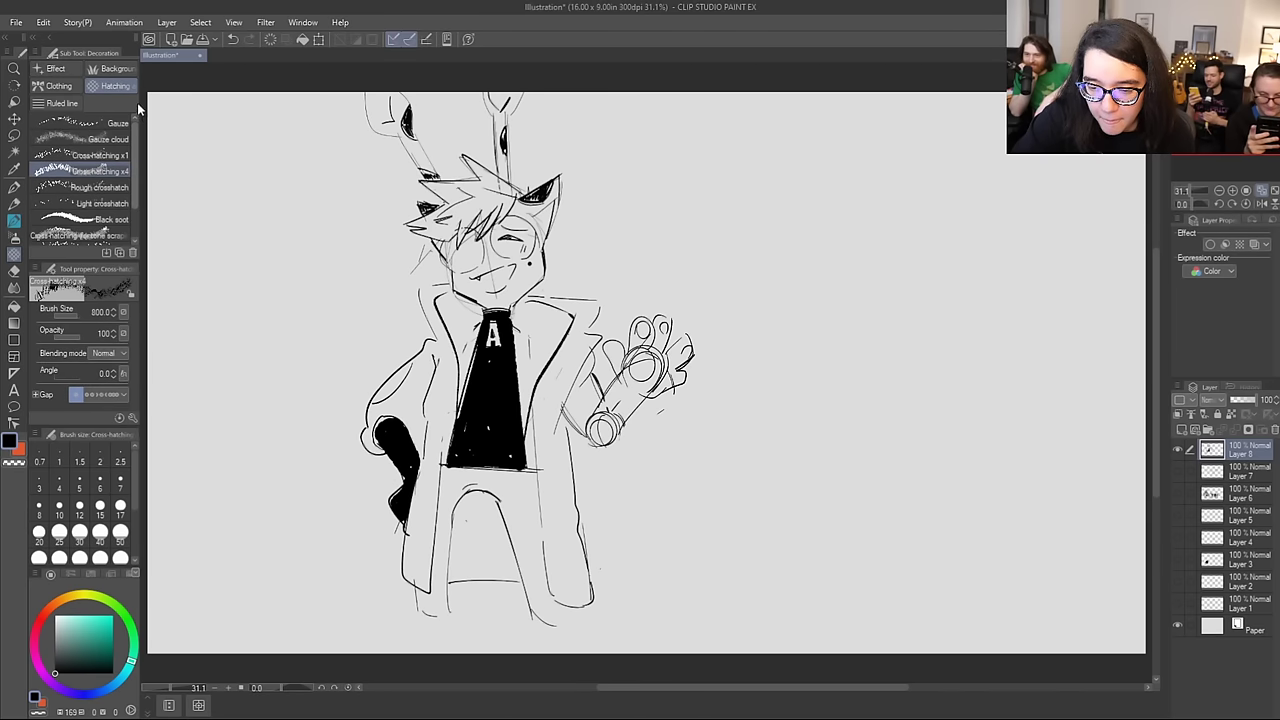
left_click(58, 103)
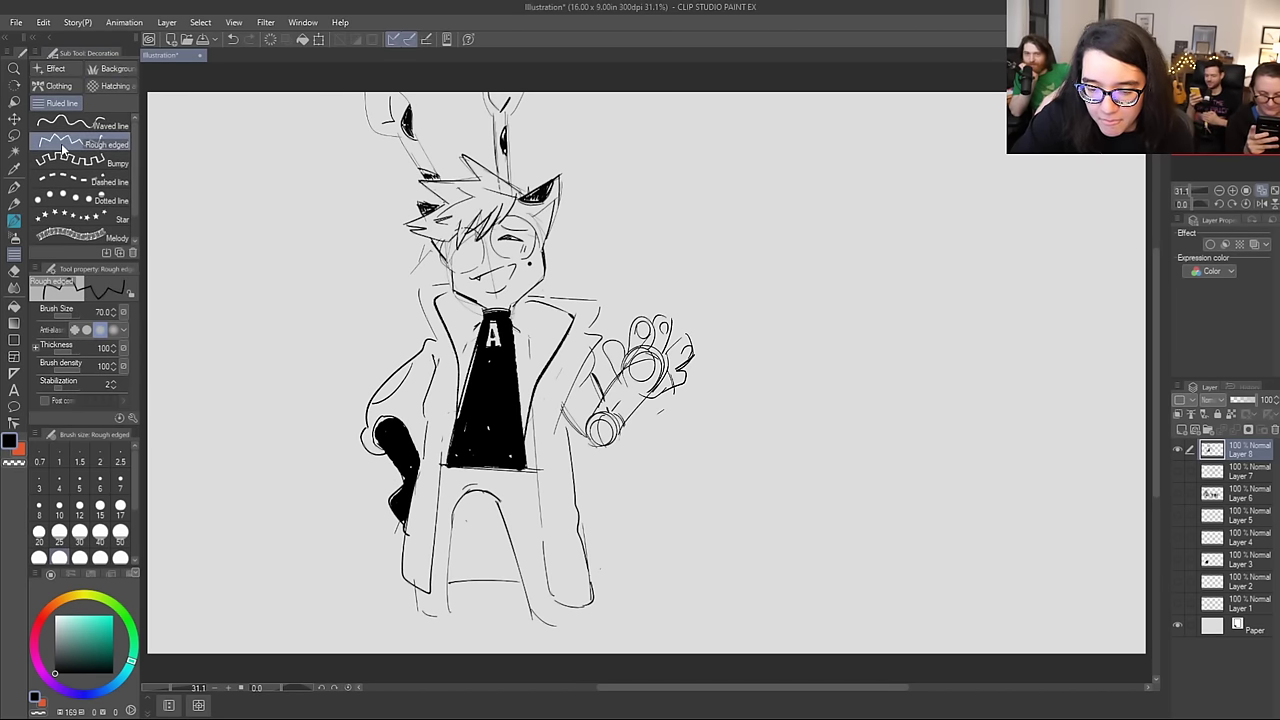
left_click(14, 186)
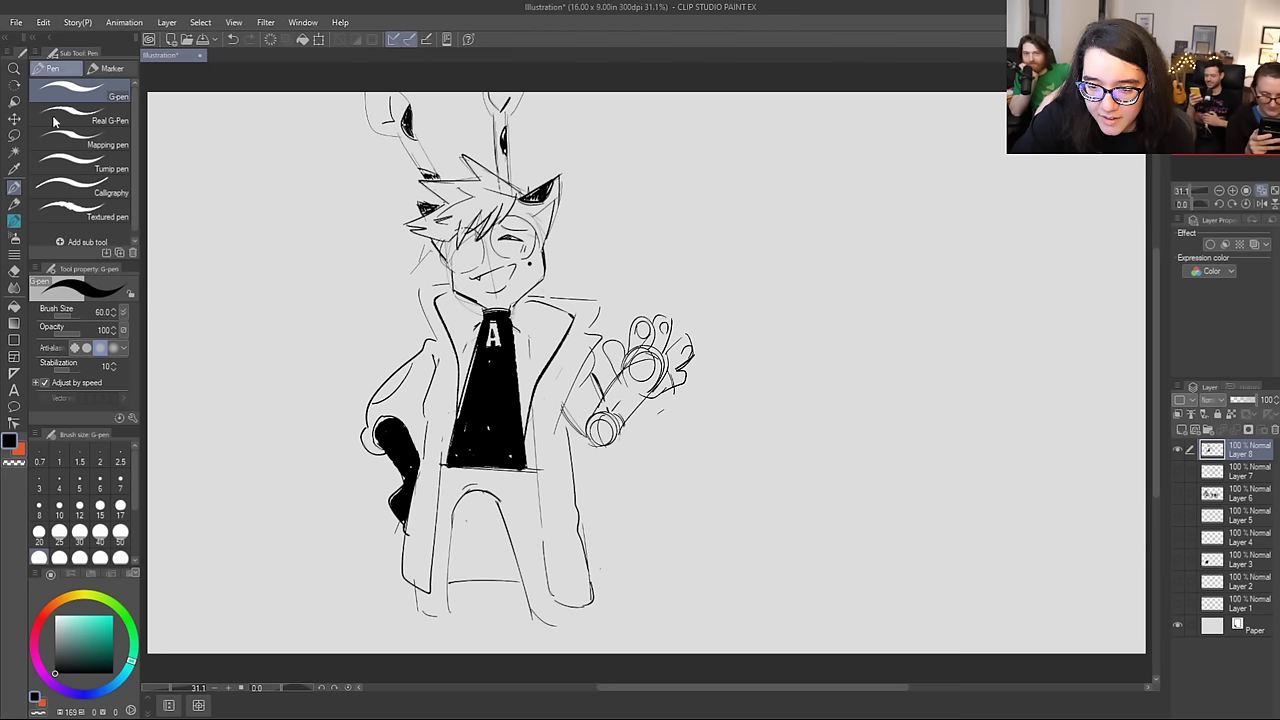
left_click(14, 203)
left_click(16, 220)
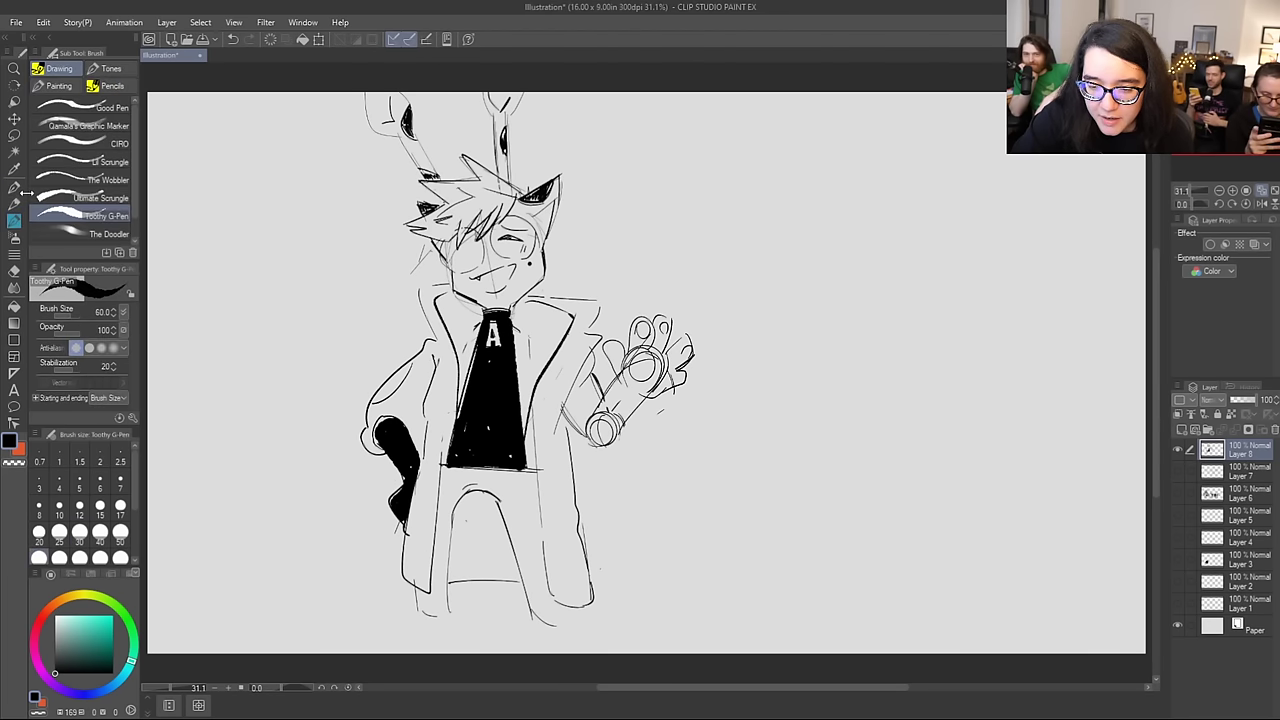
Step: Shade the inside of both lapels using the Tone - dot brush at size 40
left_click(120, 69)
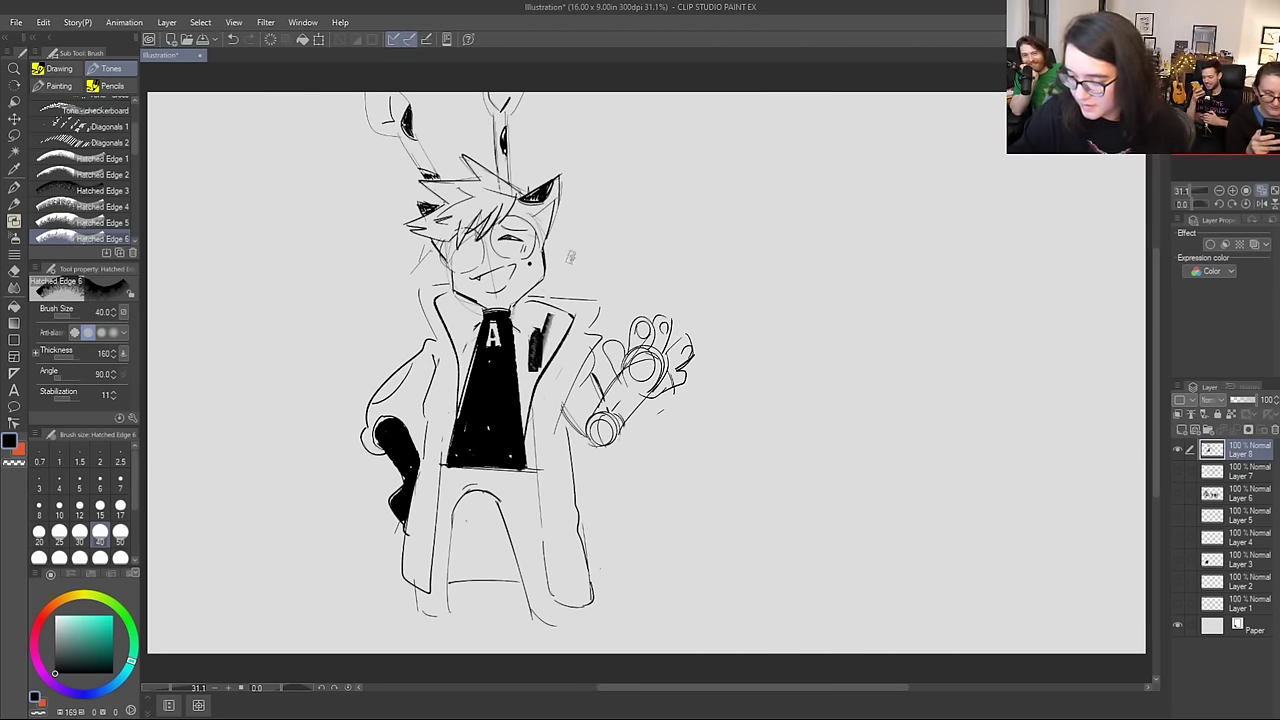
scroll(134, 132, "up", 1)
scroll(134, 132, "up", 3)
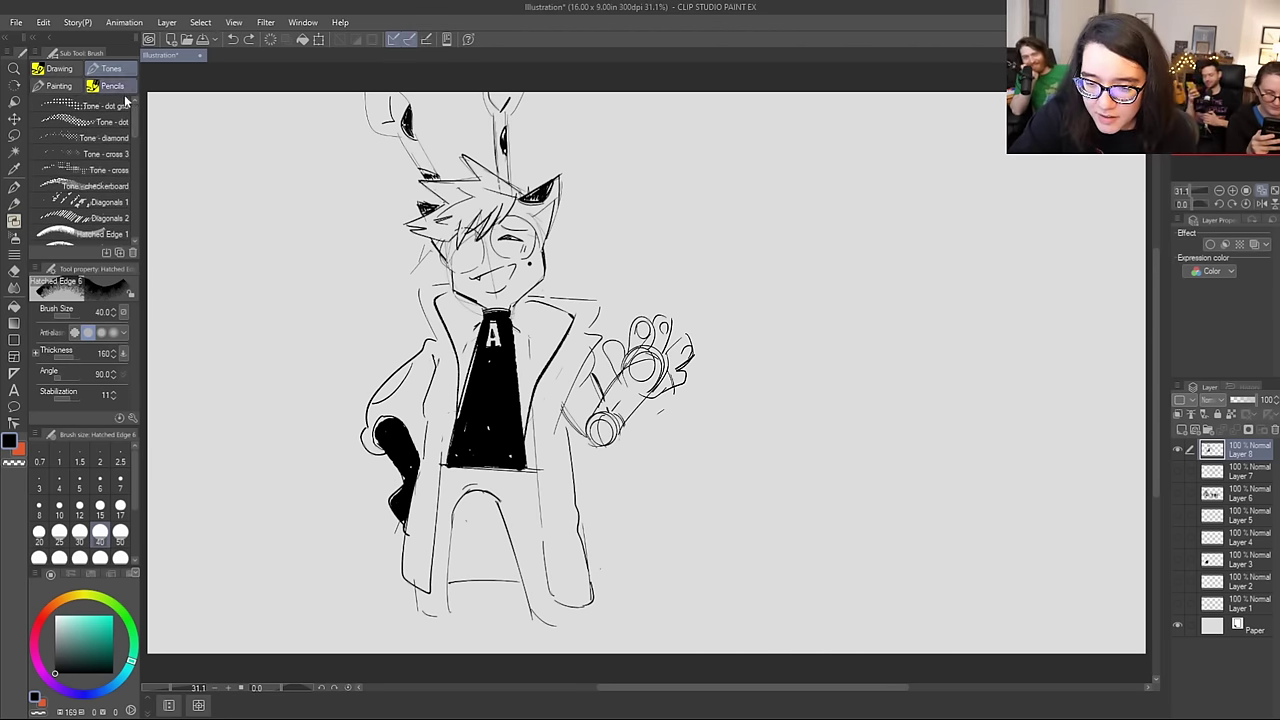
left_click(90, 121)
left_click_drag(536, 334, 535, 360)
key("ctrl+z")
left_click(100, 531)
mouse_move(460, 418)
left_mouse_down()
mouse_move(446, 294)
mouse_move(476, 348)
mouse_move(450, 305)
mouse_move(470, 305)
mouse_move(474, 322)
left_mouse_up()
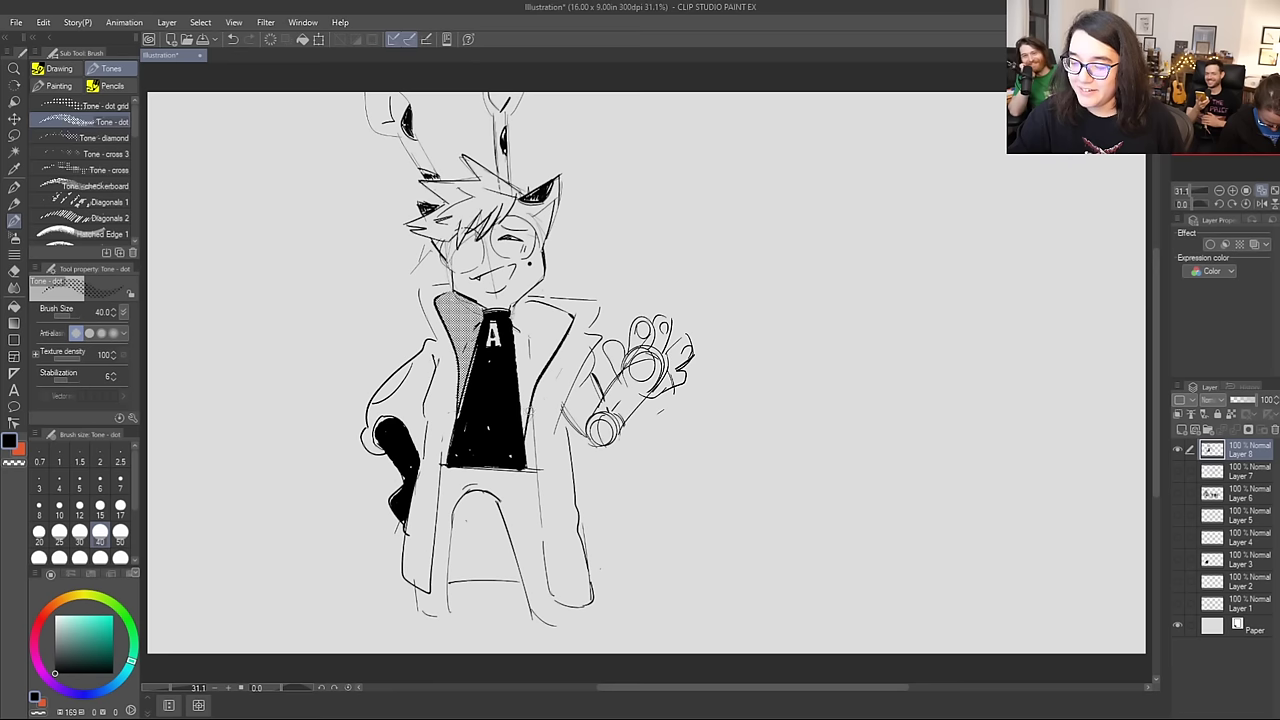
mouse_move(525, 430)
left_mouse_down()
mouse_move(566, 322)
mouse_move(520, 315)
mouse_move(517, 395)
mouse_move(525, 318)
mouse_move(538, 365)
mouse_move(552, 322)
mouse_move(522, 318)
mouse_move(552, 306)
mouse_move(506, 290)
left_mouse_up()
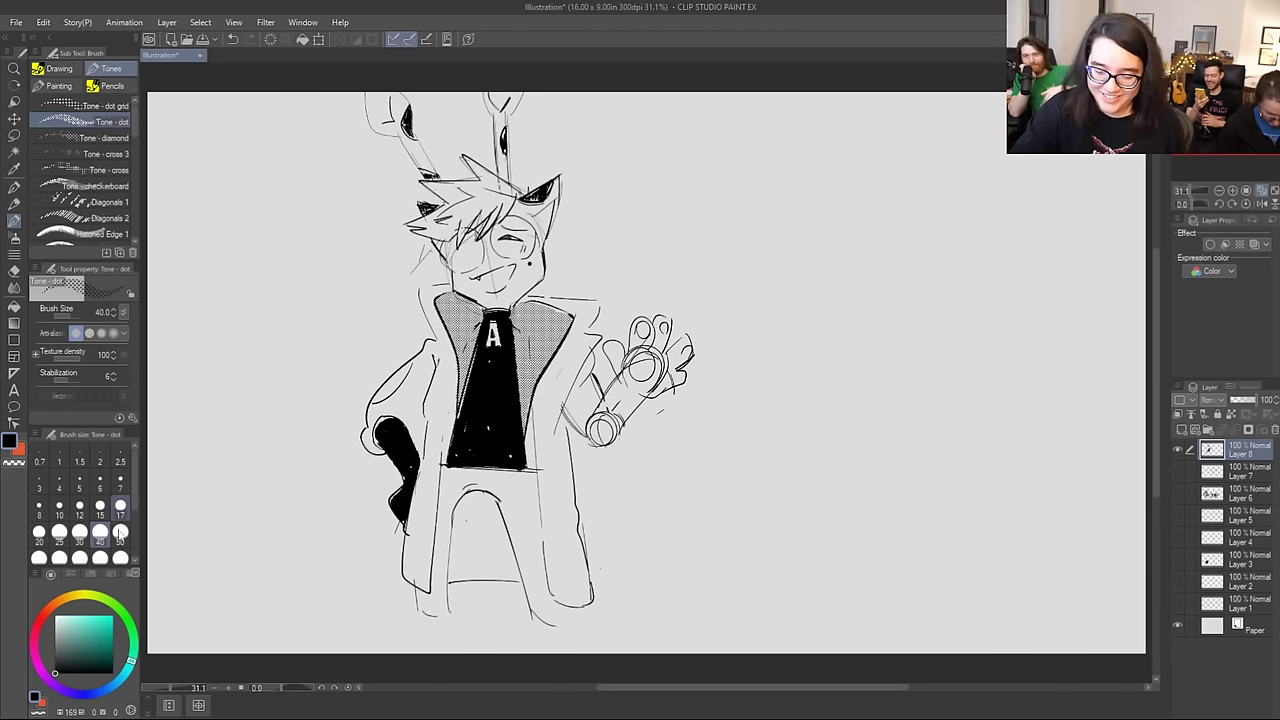
Step: Set the dot tone brush to size 50 and shade the trousers, the raised arm and hand, and the other upper arm
left_click(120, 533)
mouse_move(418, 606)
left_mouse_down()
mouse_move(446, 473)
mouse_move(458, 483)
mouse_move(488, 467)
mouse_move(539, 599)
mouse_move(521, 496)
mouse_move(533, 516)
mouse_move(508, 486)
mouse_move(548, 612)
left_mouse_up()
mouse_move(524, 474)
left_mouse_down()
mouse_move(490, 492)
mouse_move(445, 606)
mouse_move(461, 480)
mouse_move(443, 470)
mouse_move(431, 586)
mouse_move(455, 513)
left_mouse_up()
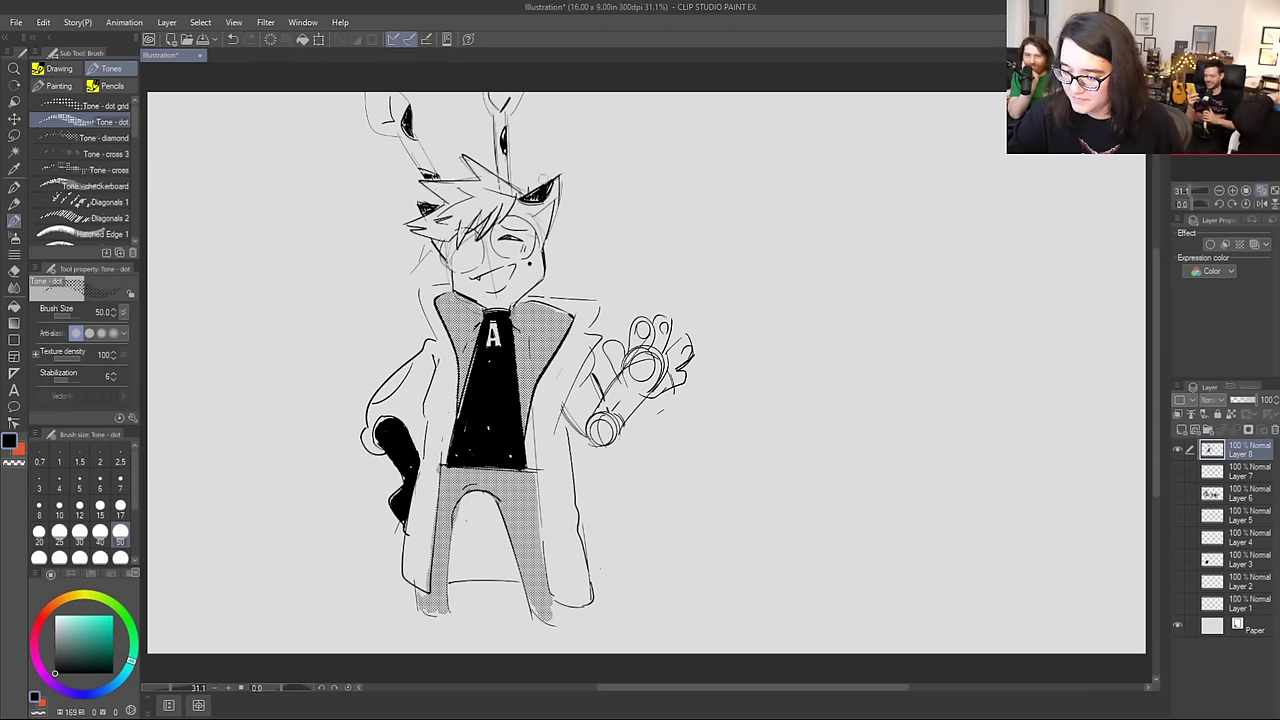
mouse_move(570, 408)
left_mouse_down()
mouse_move(580, 390)
mouse_move(588, 415)
mouse_move(622, 405)
mouse_move(624, 372)
mouse_move(650, 390)
mouse_move(640, 330)
mouse_move(665, 340)
mouse_move(680, 380)
mouse_move(625, 433)
left_mouse_up()
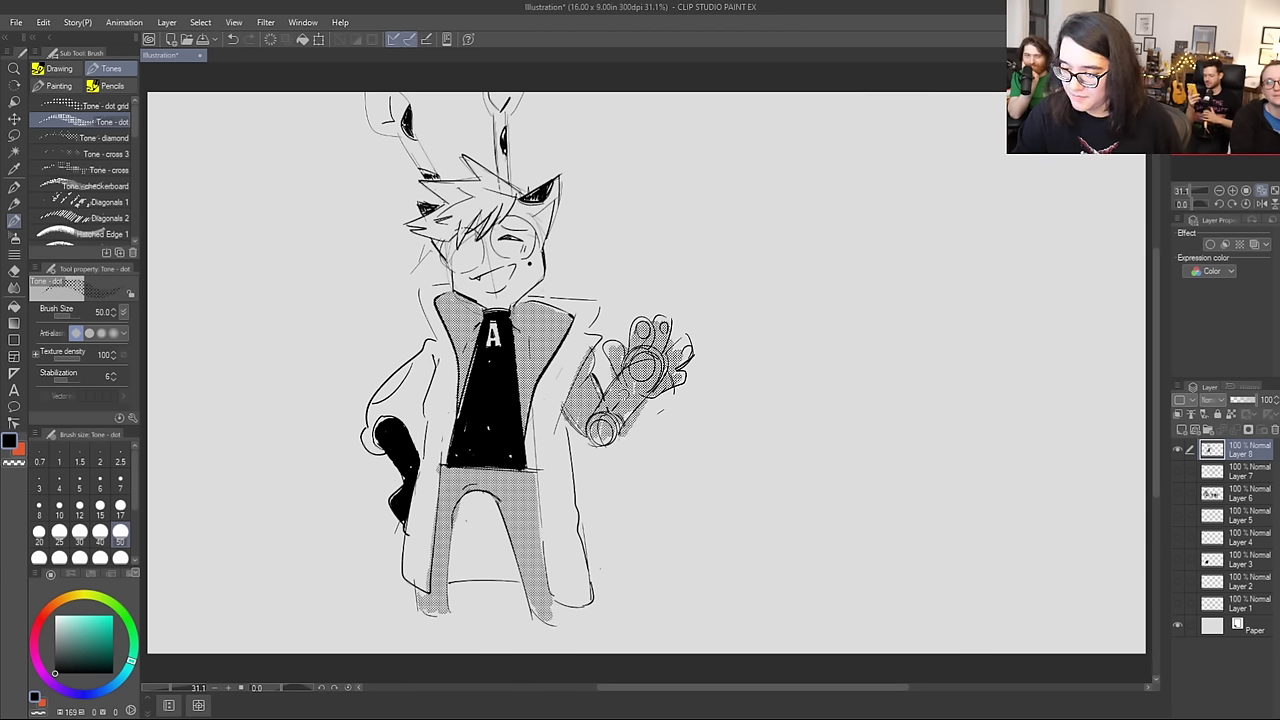
left_click_drag(374, 402, 400, 357)
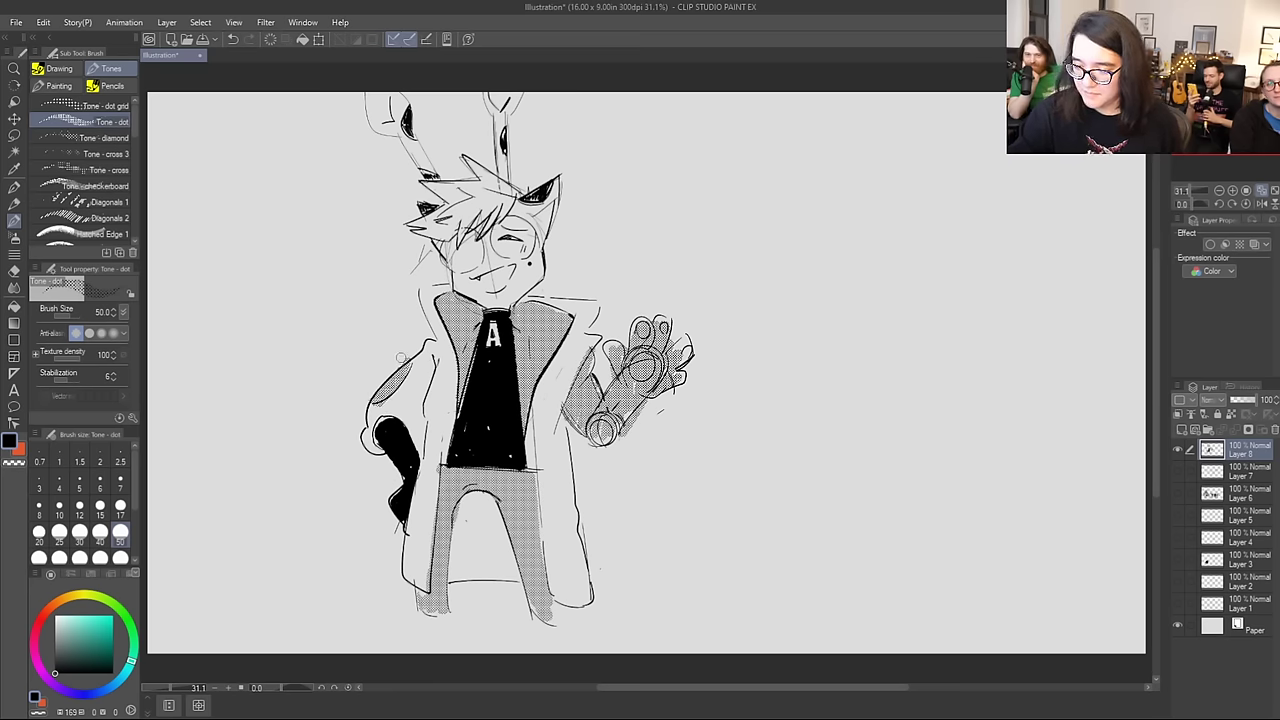
Step: Return to the Toothy G-Pen and draw a narrow pointed fold in the coat's back between the legs
left_click(57, 69)
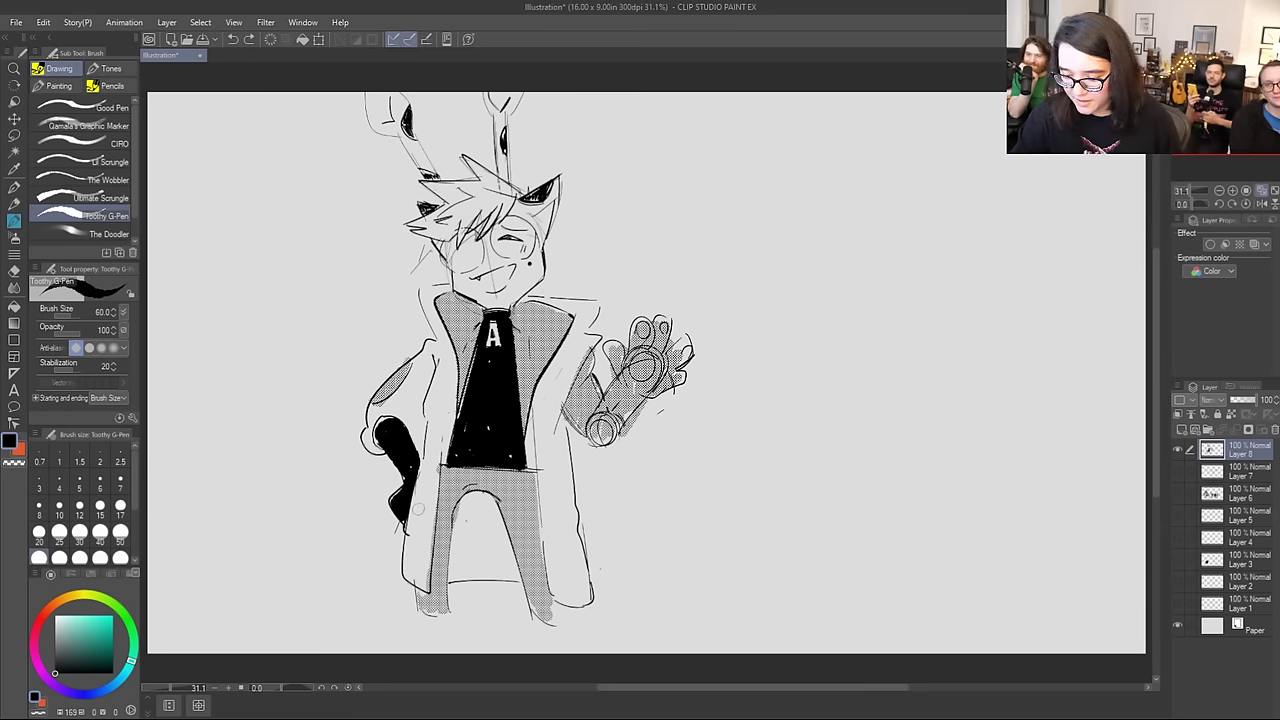
left_click_drag(475, 498, 514, 579)
key("ctrl+z")
mouse_move(474, 494)
left_mouse_down()
mouse_move(512, 568)
mouse_move(503, 512)
left_mouse_up()
left_click_drag(507, 564, 503, 526)
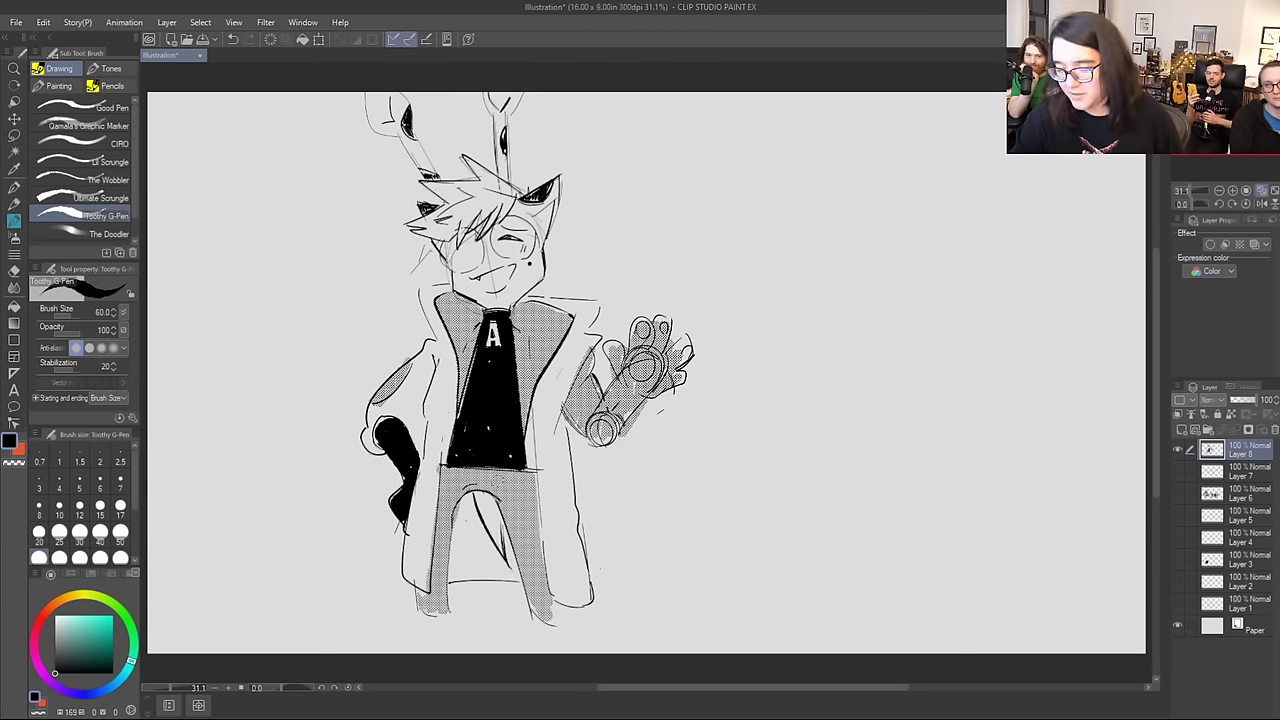
Step: Sketch both shoes beneath the trouser hems, adding a solid black spot under each foot
mouse_move(412, 588)
left_mouse_down()
mouse_move(410, 632)
mouse_move(456, 640)
mouse_move(455, 607)
left_mouse_up()
mouse_move(525, 627)
left_mouse_down()
mouse_move(532, 643)
mouse_move(560, 640)
left_mouse_up()
key("ctrl+z")
key("ctrl+z")
mouse_move(427, 639)
left_mouse_down()
mouse_move(452, 638)
mouse_move(440, 636)
left_mouse_up()
mouse_move(526, 618)
left_mouse_down()
mouse_move(534, 638)
mouse_move(566, 646)
left_mouse_up()
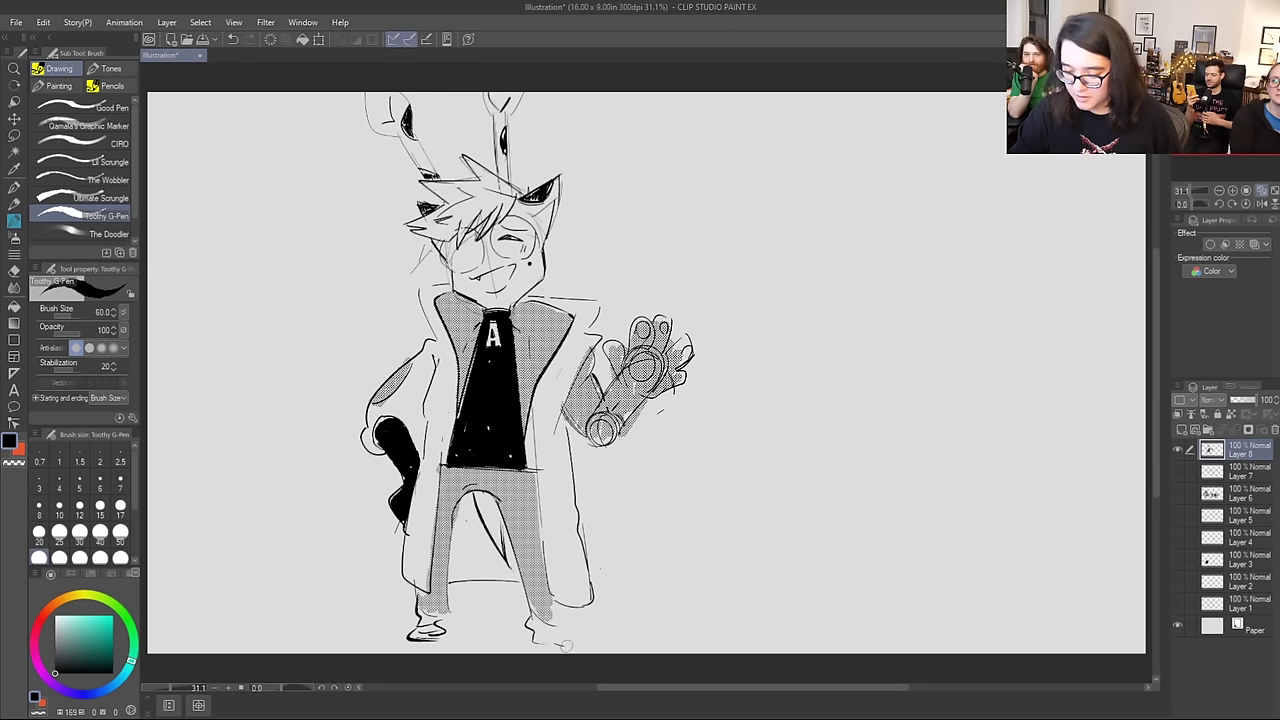
mouse_move(428, 640)
left_mouse_down()
mouse_move(418, 652)
mouse_move(431, 645)
left_mouse_up()
key("ctrl+z")
key("ctrl+z")
left_click_drag(542, 654, 554, 644)
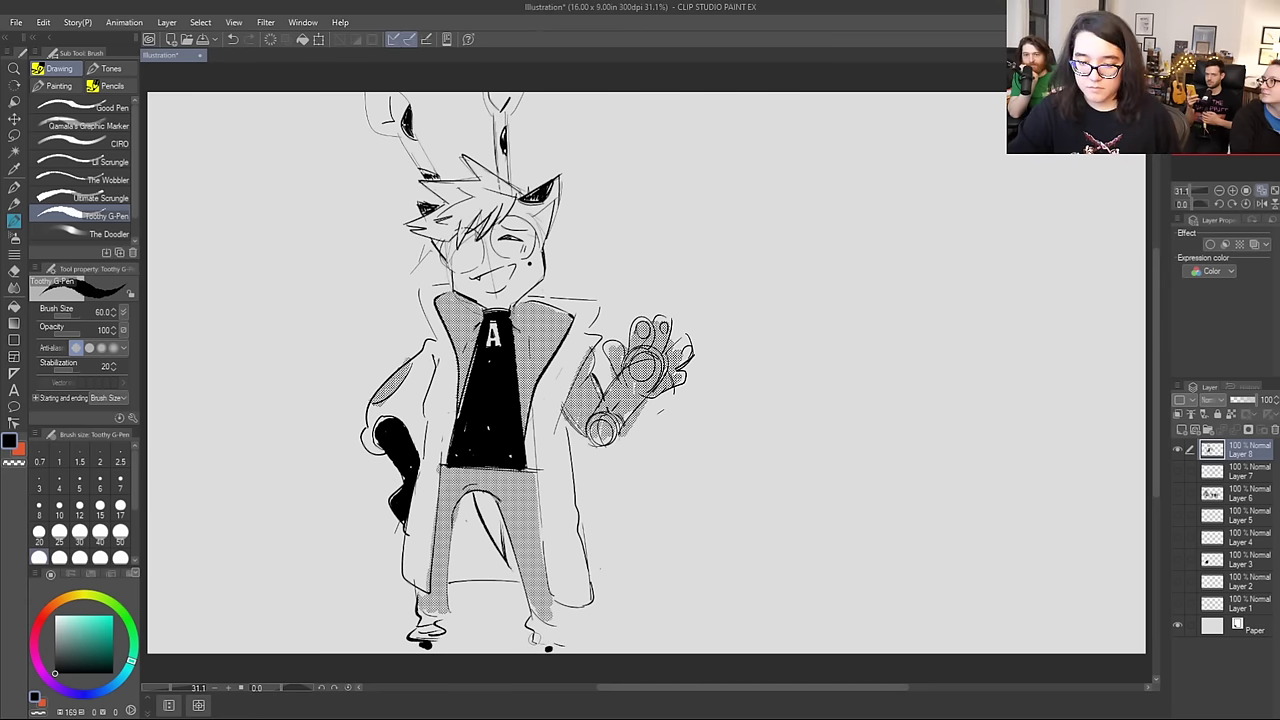
Step: Shade the trouser hems and the tops of the shoes using the Tone - dot brush at size 50
left_click(111, 68)
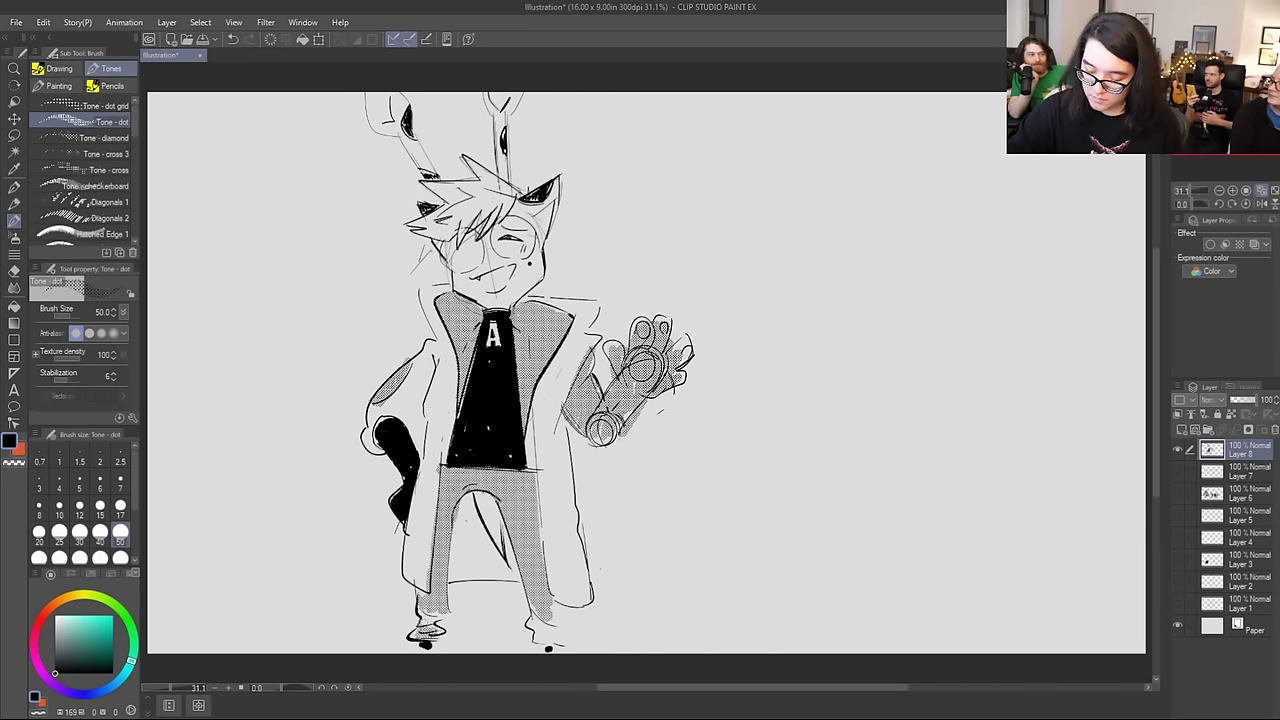
left_click_drag(424, 622, 449, 612)
mouse_move(540, 625)
left_mouse_down()
mouse_move(553, 639)
mouse_move(522, 558)
left_mouse_up()
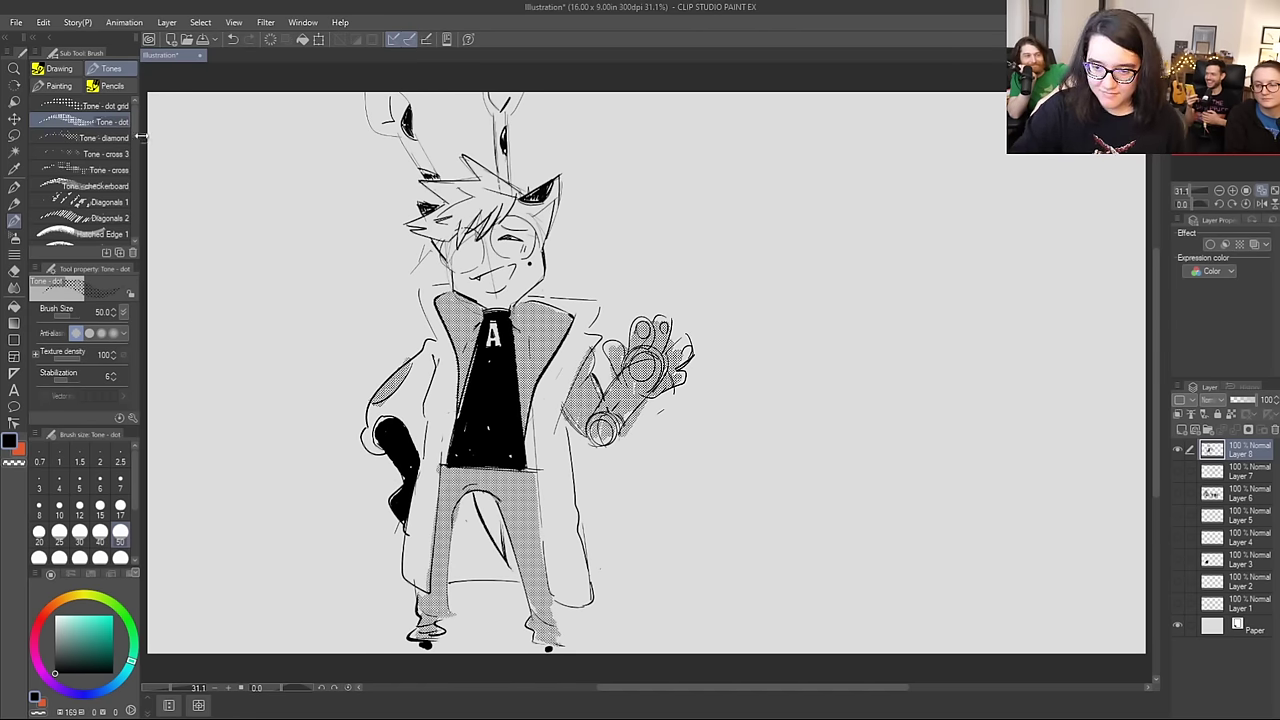
Step: Shade the inside of the coat's back between the legs and both round glasses lenses using the Tone - dot grid brush at size 70
left_click(95, 106)
mouse_move(468, 590)
left_mouse_down()
mouse_move(464, 508)
mouse_move(484, 580)
mouse_move(508, 545)
mouse_move(534, 580)
left_mouse_up()
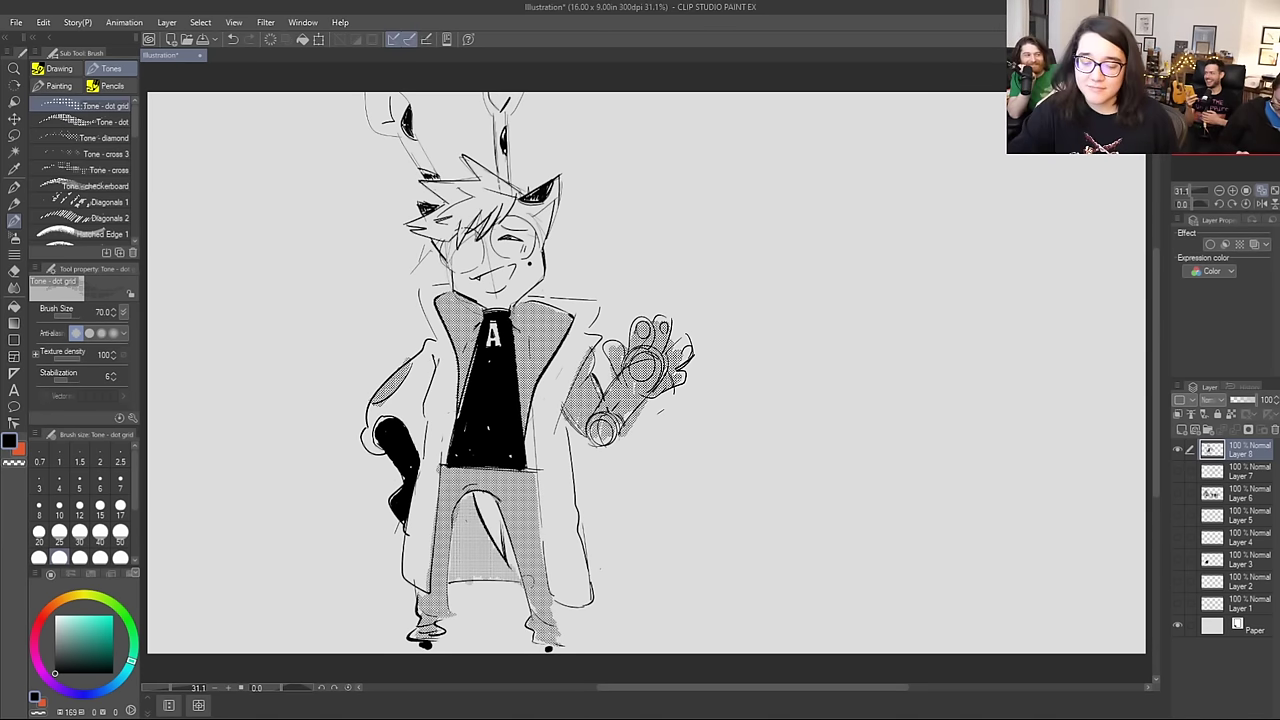
mouse_move(500, 232)
left_mouse_down()
mouse_move(513, 248)
mouse_move(512, 226)
mouse_move(457, 246)
left_mouse_up()
Step: Sketch a light oval head for a second character beside the first using the Toothy G-Pen at size 12
left_click(78, 88)
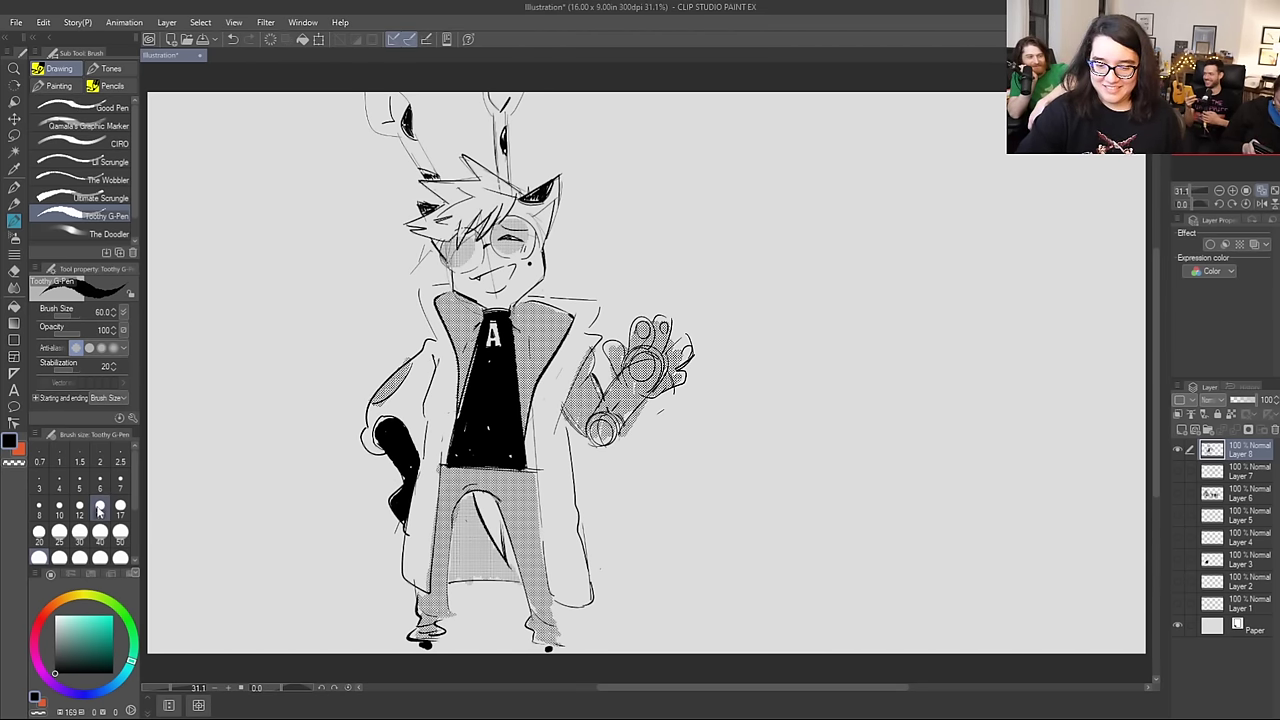
left_click(82, 506)
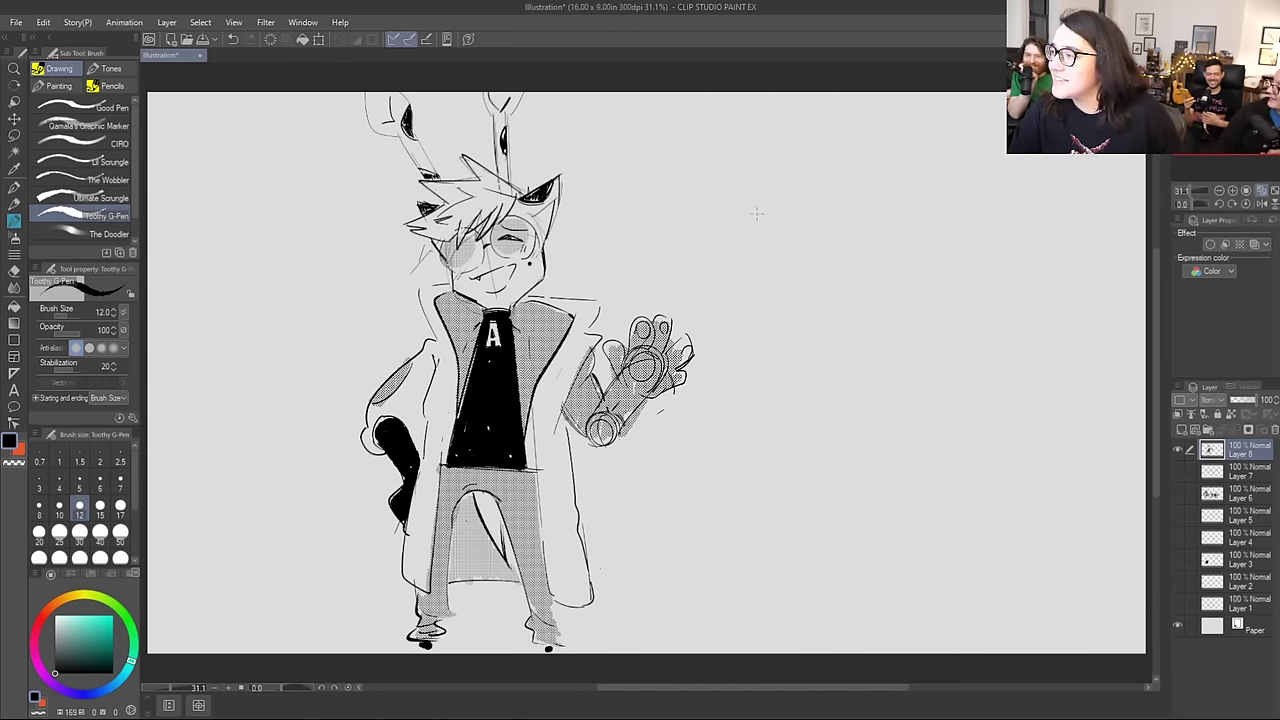
key("ctrl+z")
left_click_drag(764, 280, 791, 193)
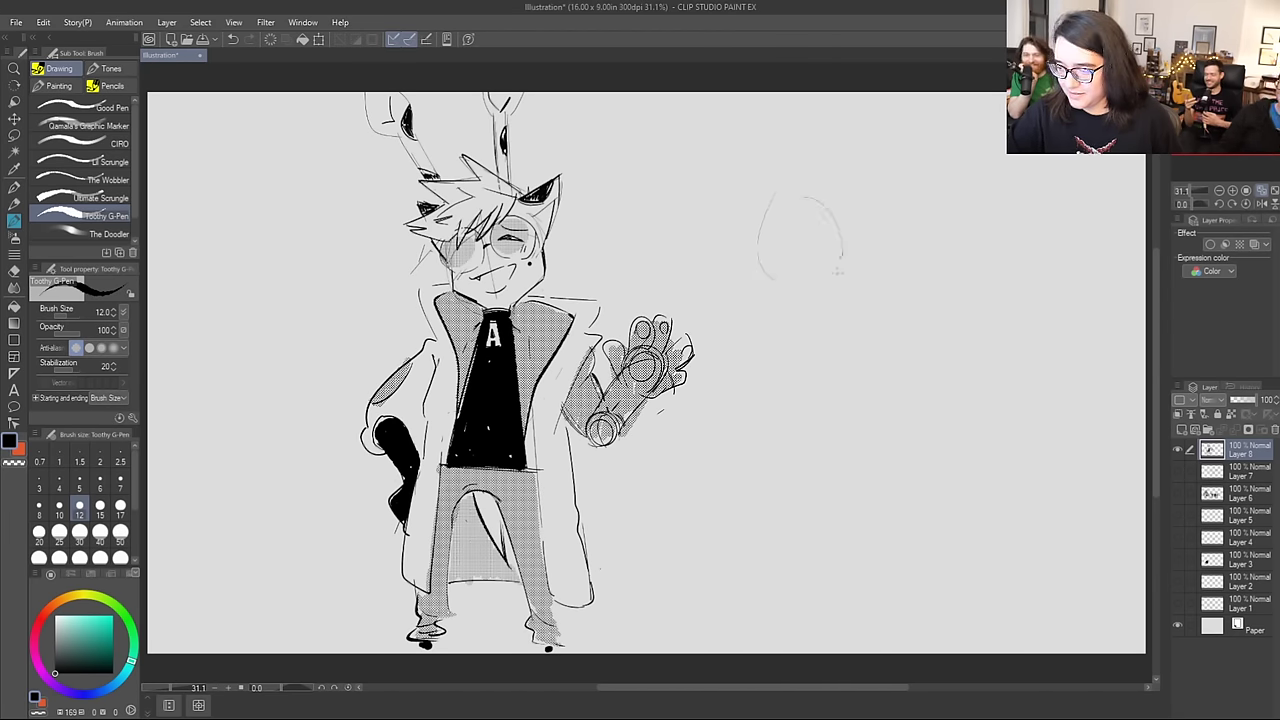
key("ctrl+z")
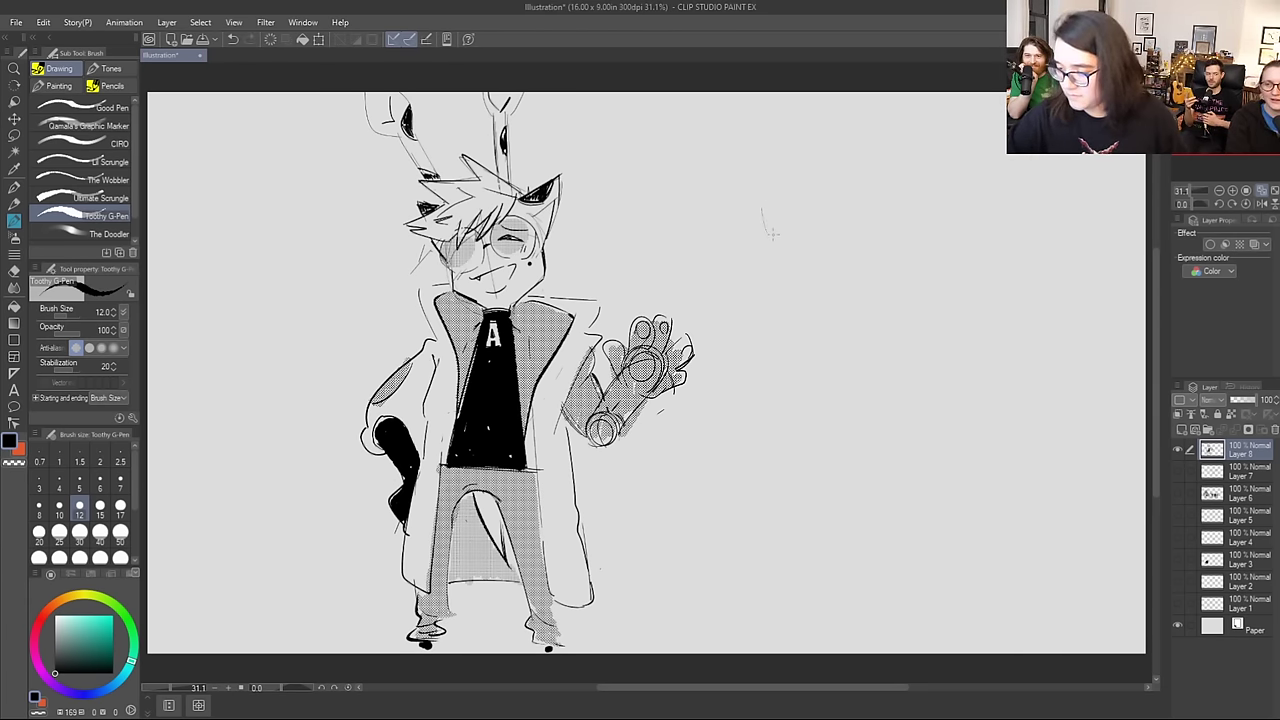
left_click_drag(766, 255, 780, 174)
left_click_drag(845, 212, 827, 255)
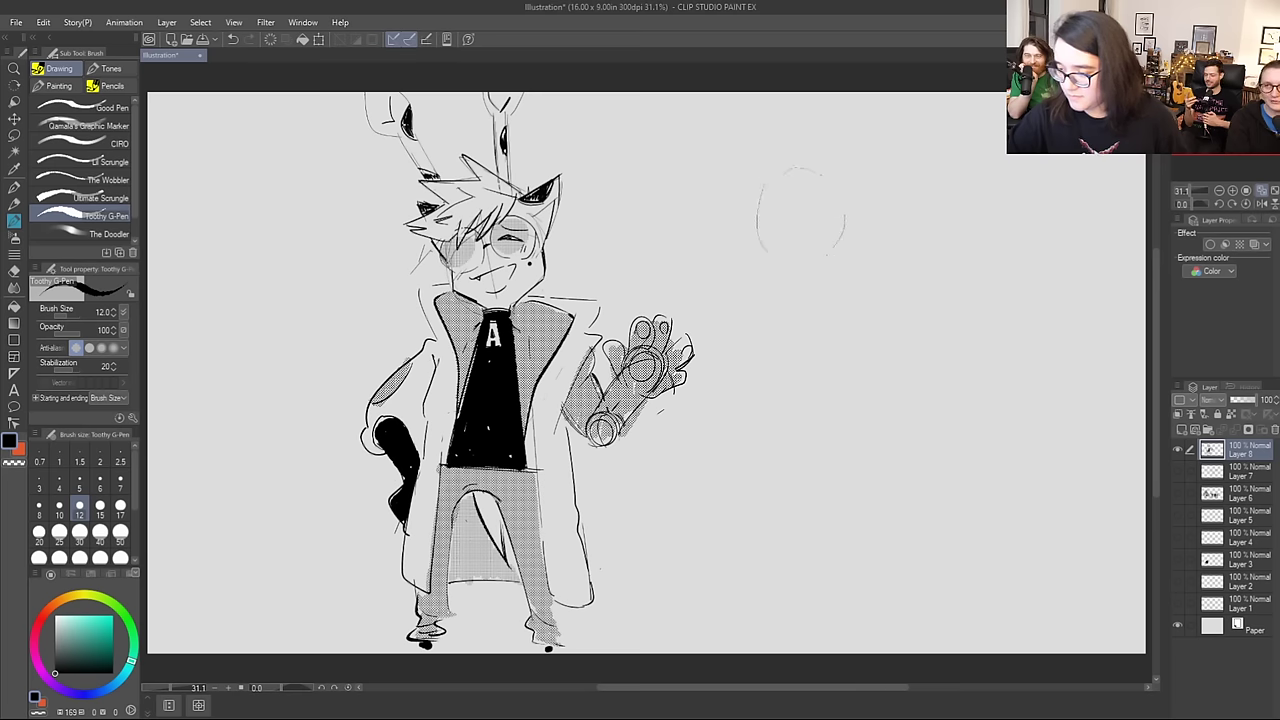
mouse_move(837, 185)
left_mouse_down()
mouse_move(818, 171)
mouse_move(762, 206)
left_mouse_up()
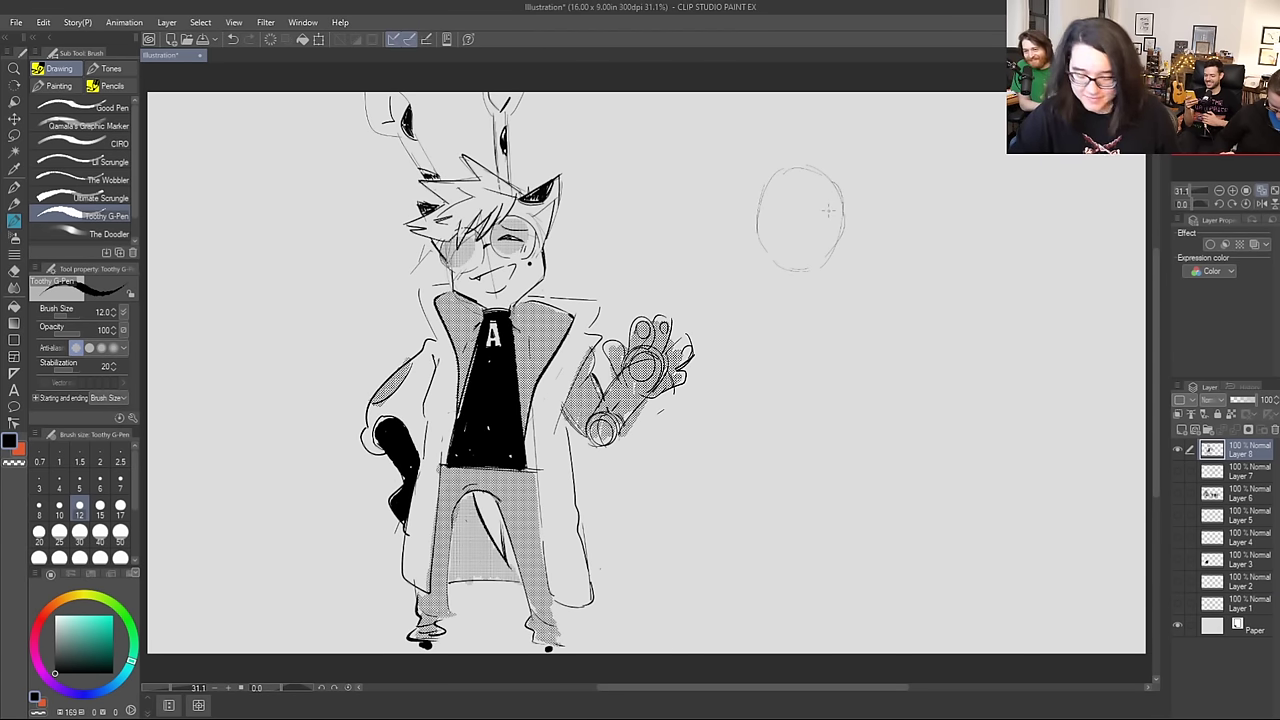
Step: Sketch the second character's torso in side view, with a slanting chest line, a rounded back and a waist arc
key("ctrl+z")
left_click_drag(777, 280, 851, 267)
key("ctrl+z")
left_click_drag(769, 316, 831, 278)
left_click_drag(770, 314, 728, 424)
mouse_move(787, 292)
left_mouse_down()
mouse_move(747, 327)
mouse_move(725, 458)
mouse_move(724, 443)
mouse_move(799, 439)
left_mouse_up()
key("ctrl+z")
left_click_drag(716, 418, 764, 408)
left_click_drag(840, 373, 785, 447)
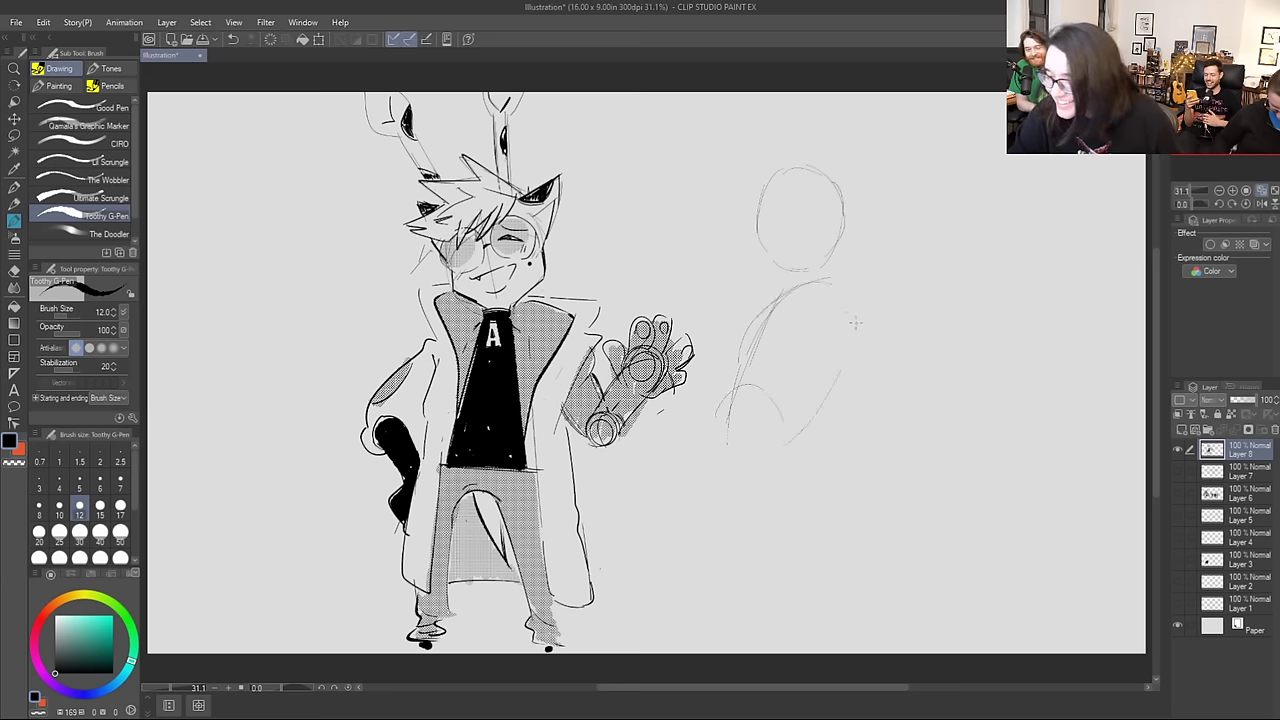
left_click_drag(830, 291, 860, 352)
Step: Sketch the second character's lower belly and hip curves below the waist arc
left_click_drag(727, 400, 706, 460)
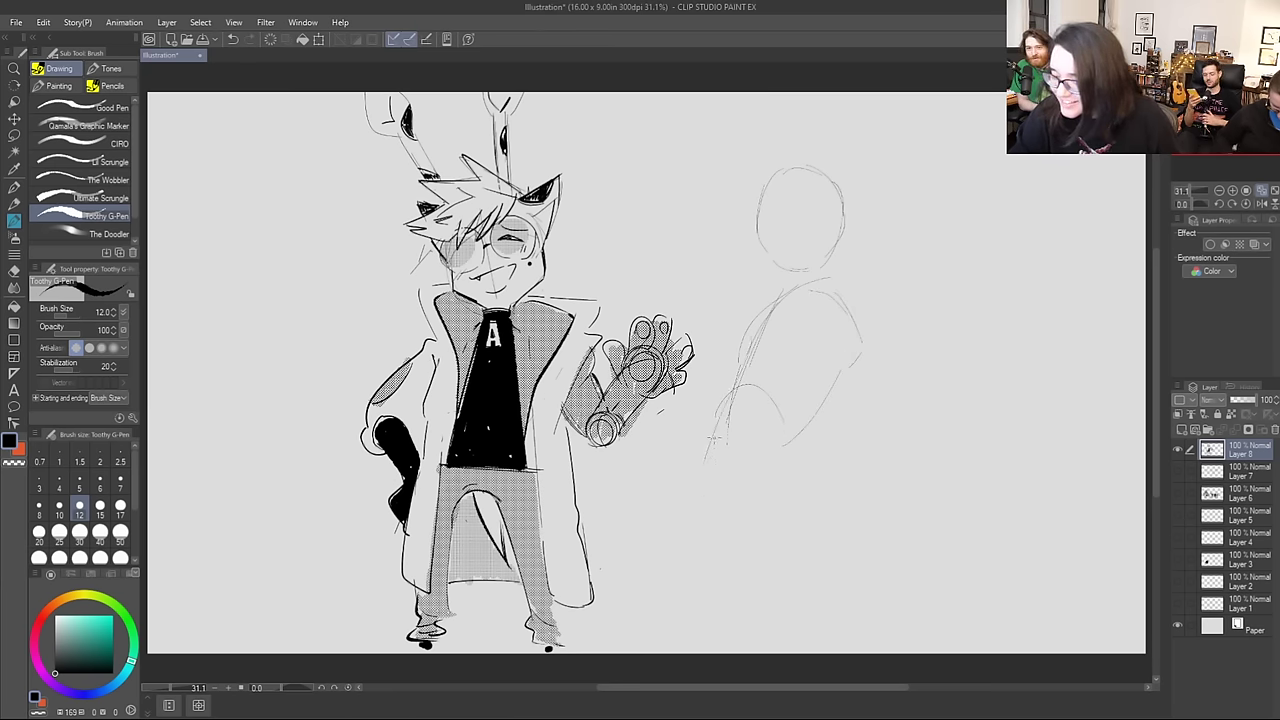
mouse_move(728, 398)
left_mouse_down()
mouse_move(711, 512)
mouse_move(780, 511)
left_mouse_up()
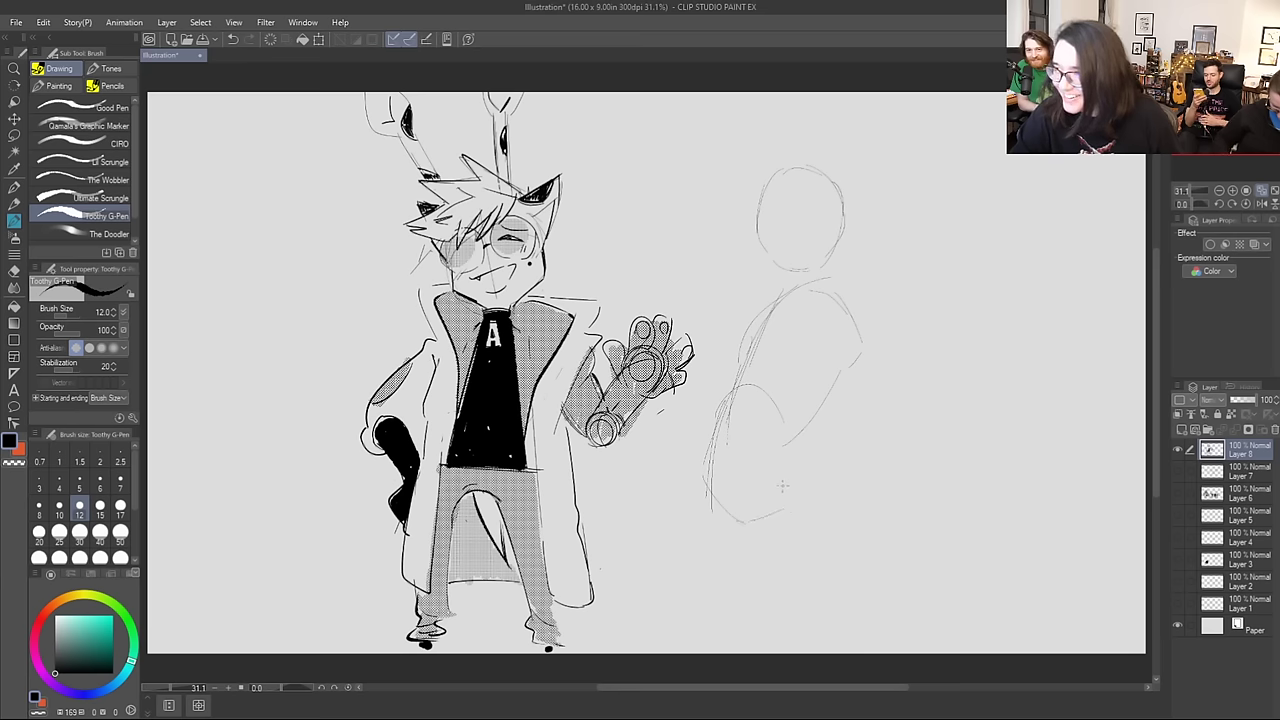
key("ctrl+z")
left_click_drag(830, 390, 792, 482)
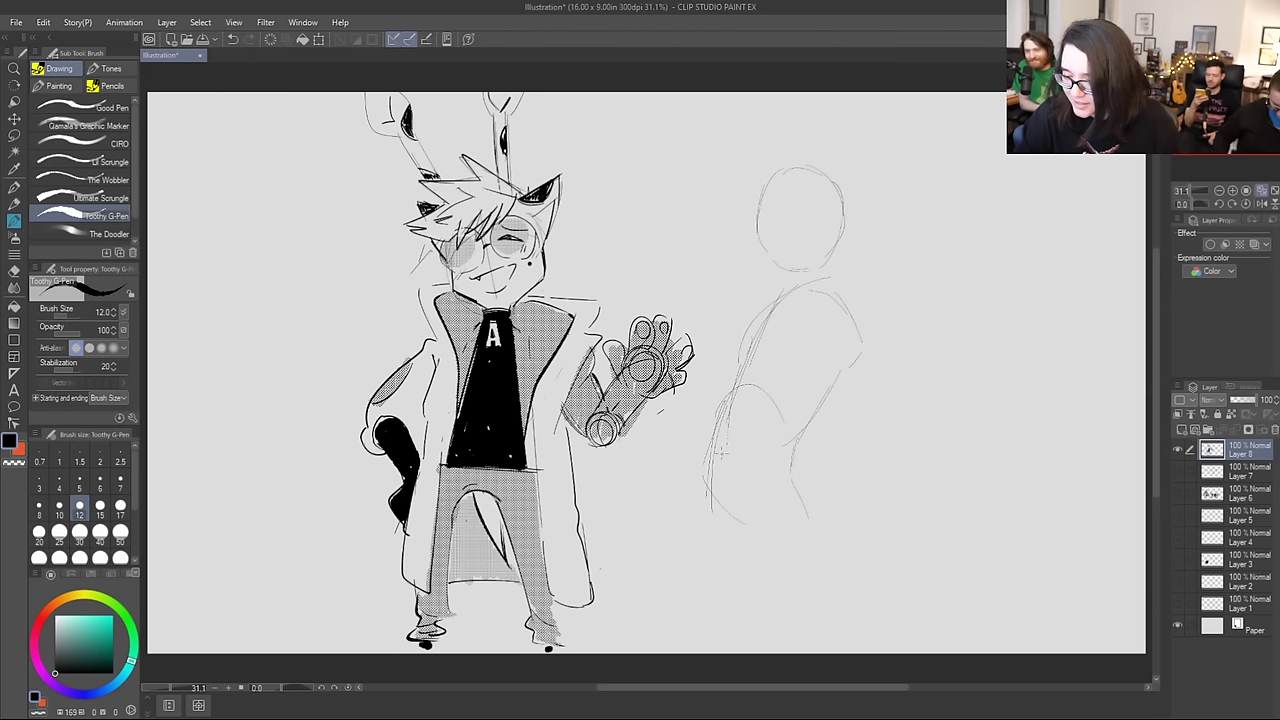
Step: Sketch two long, slightly bent legs below the second character's hips
left_click_drag(733, 396, 696, 522)
mouse_move(703, 478)
left_mouse_down()
mouse_move(726, 630)
mouse_move(749, 636)
left_mouse_up()
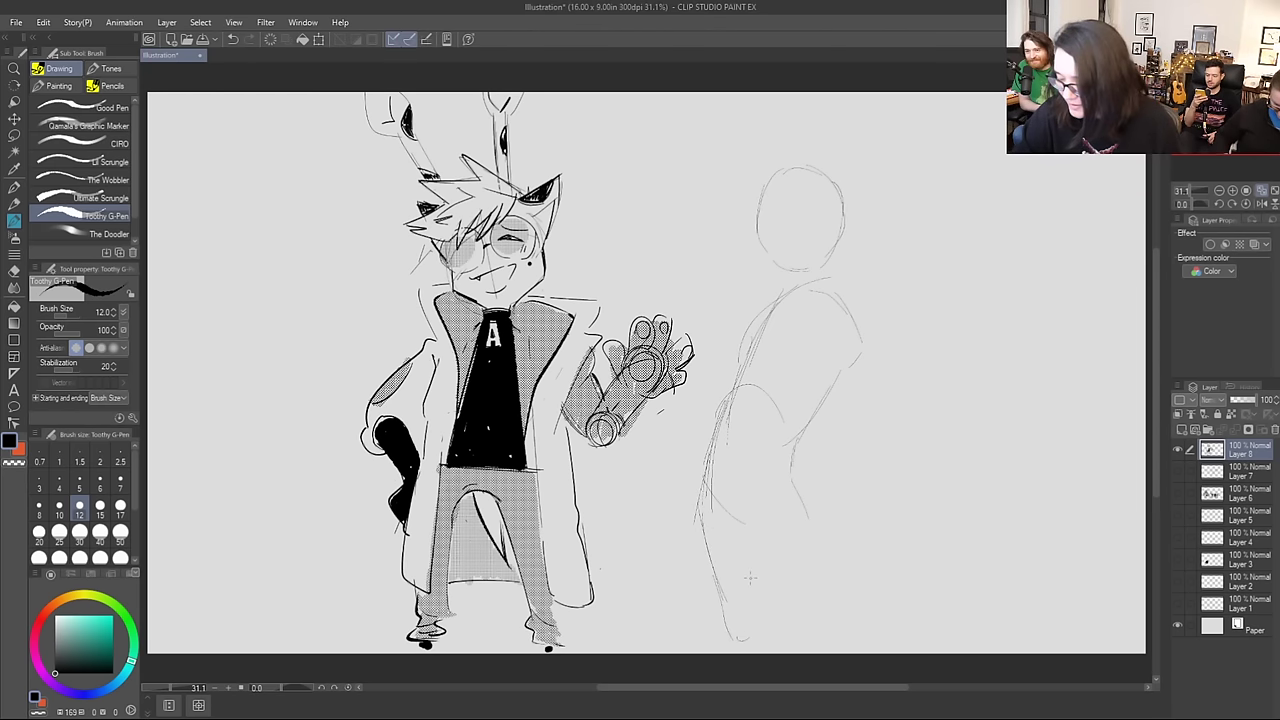
left_click_drag(752, 510, 753, 566)
left_click_drag(756, 610, 758, 632)
key("ctrl+z")
key("ctrl+z")
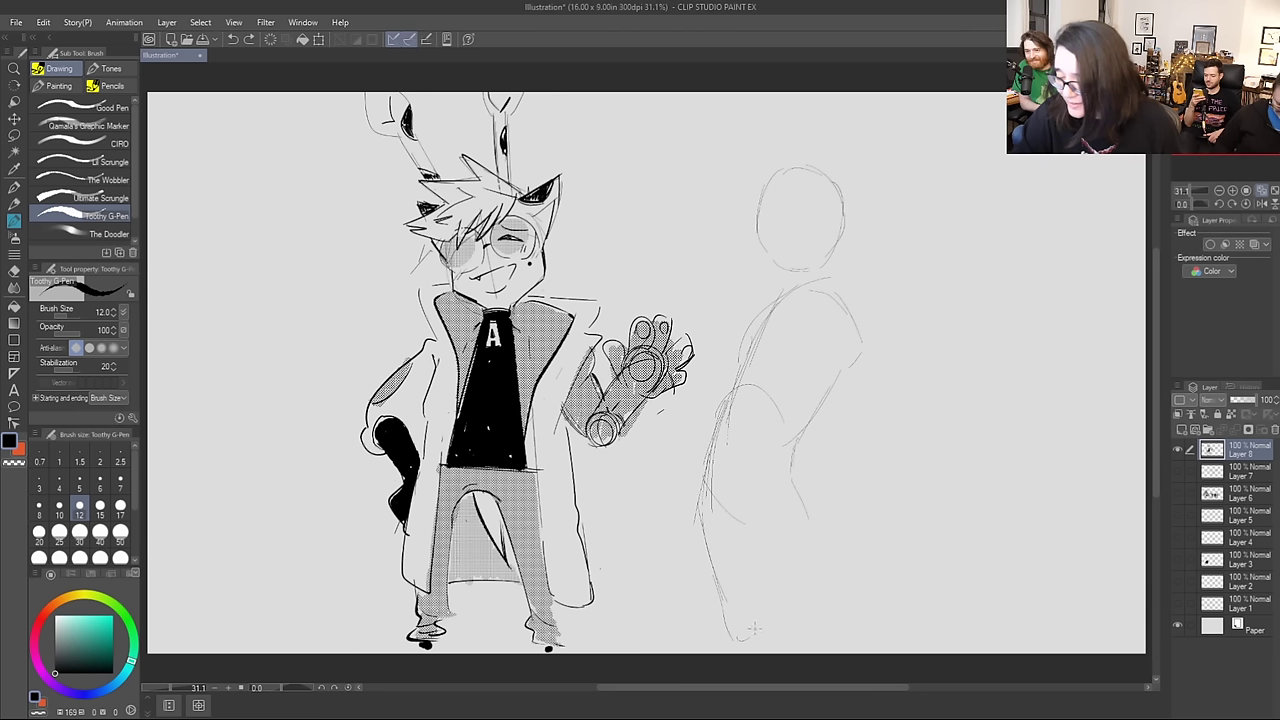
left_click_drag(757, 534, 793, 648)
left_click_drag(797, 440, 818, 620)
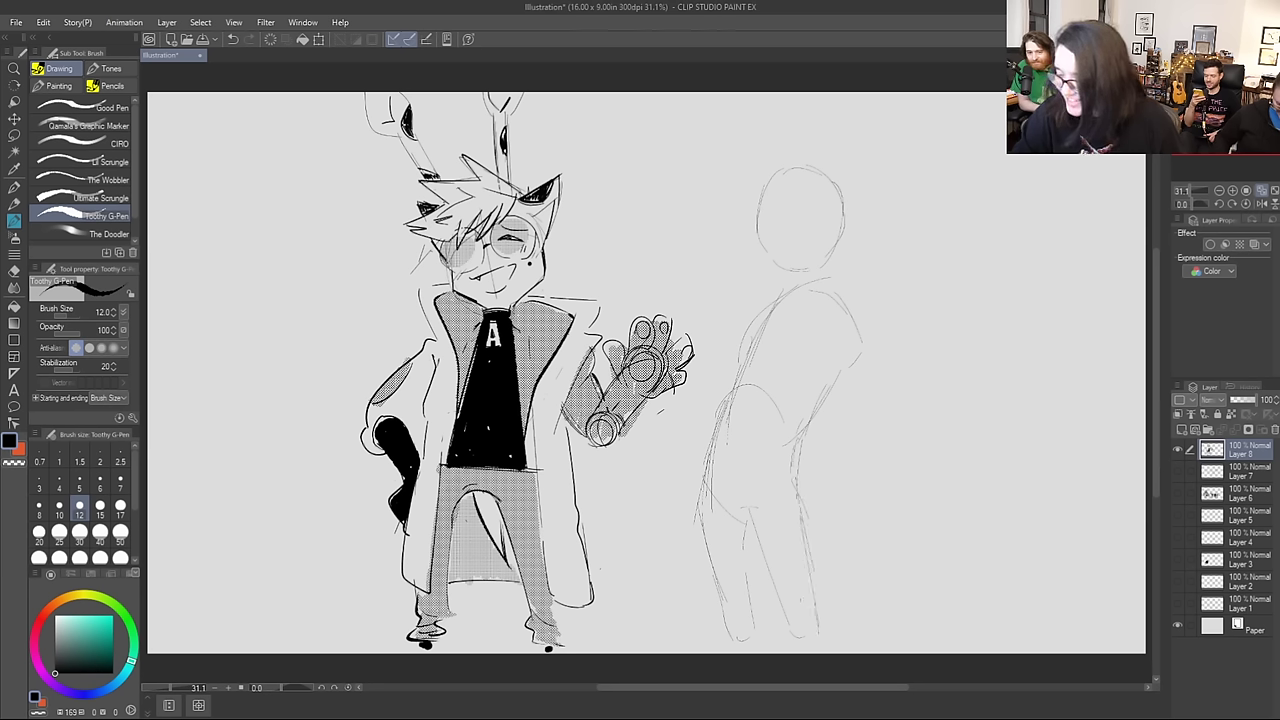
Step: Sketch a curved shoulder line across the second character's upper torso, rounding over the upper back
left_click_drag(746, 358, 858, 293)
key("ctrl+z")
left_click_drag(750, 322, 850, 303)
key("ctrl+z")
mouse_move(752, 323)
left_mouse_down()
mouse_move(848, 301)
mouse_move(858, 346)
left_mouse_up()
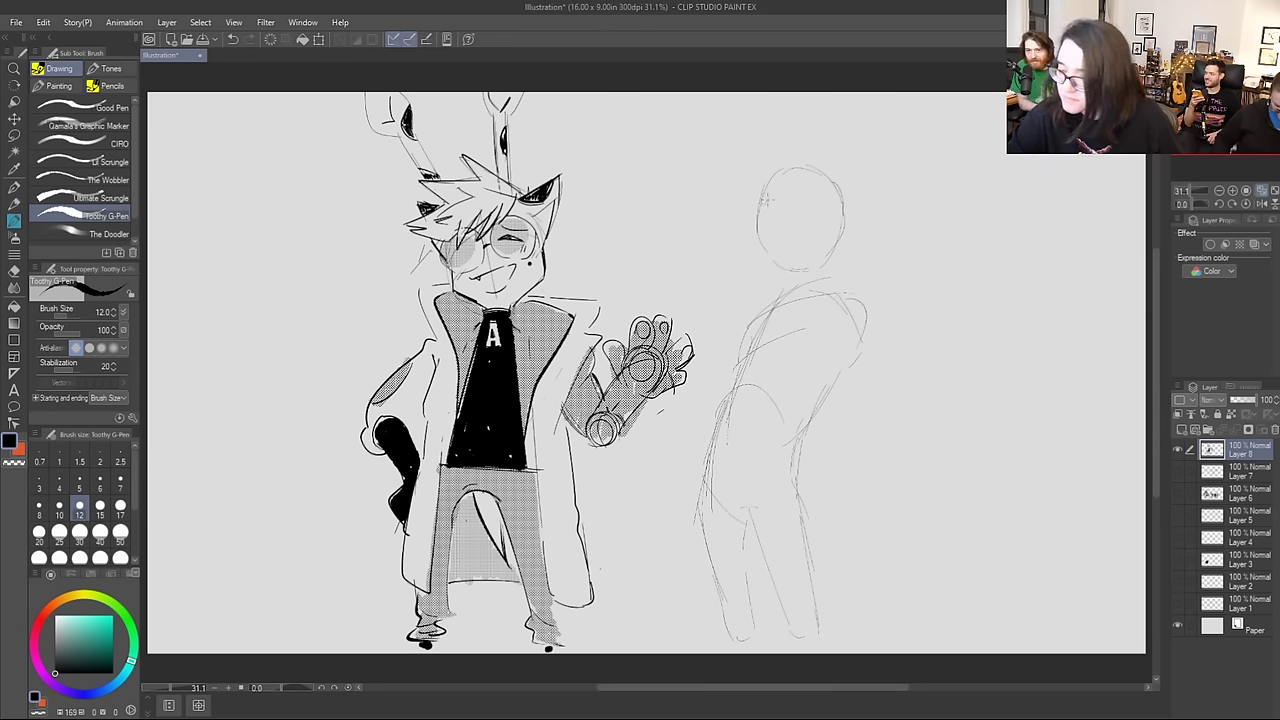
Step: Sketch a pointed snout in profile on the second character's head, plus the throat line
mouse_move(766, 202)
left_mouse_down()
mouse_move(723, 208)
mouse_move(740, 215)
mouse_move(727, 220)
mouse_move(744, 253)
mouse_move(779, 262)
mouse_move(771, 302)
left_mouse_up()
key("ctrl+z")
key("ctrl+z")
key("ctrl+z")
mouse_move(758, 209)
left_mouse_down()
mouse_move(768, 196)
mouse_move(852, 191)
left_mouse_up()
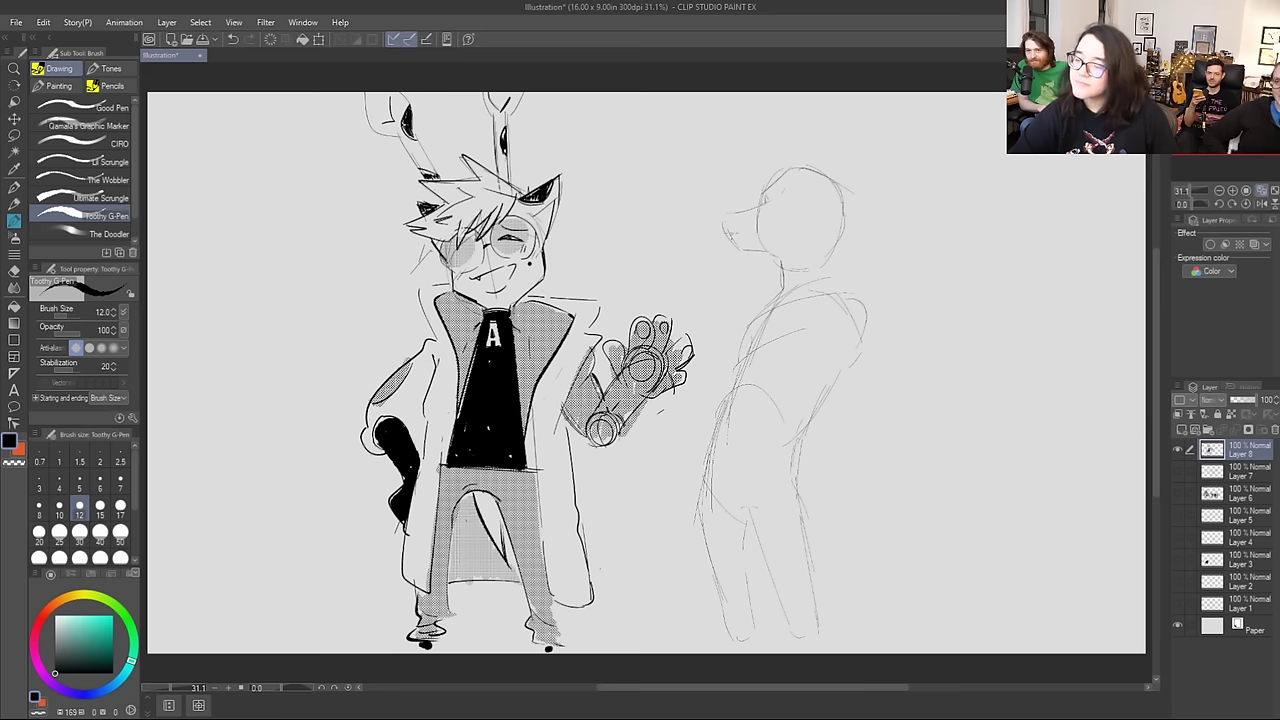
Step: Sketch the second character's open mouth and lower jaw, with neck lines joining the head to the shoulders
mouse_move(742, 236)
left_mouse_down()
mouse_move(797, 214)
mouse_move(797, 241)
left_mouse_up()
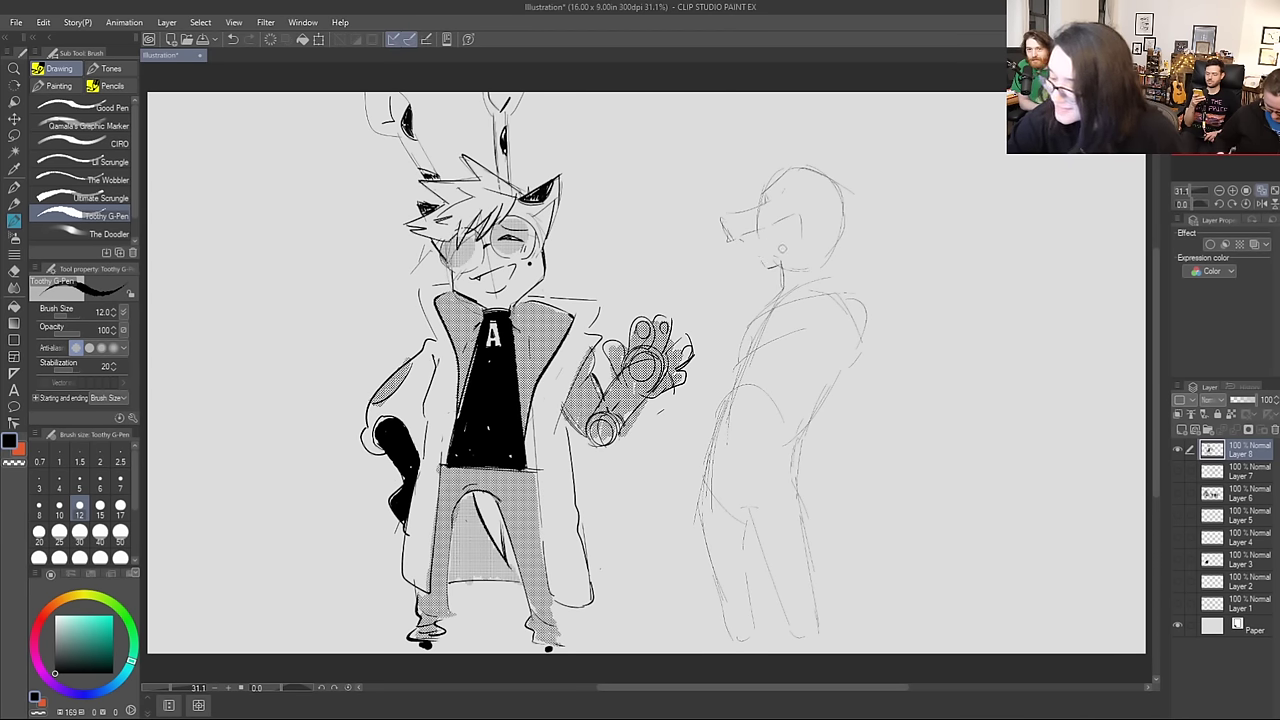
mouse_move(761, 261)
left_mouse_down()
mouse_move(796, 258)
mouse_move(782, 262)
mouse_move(798, 242)
left_mouse_up()
key("ctrl+z")
key("ctrl+z")
key("ctrl+z")
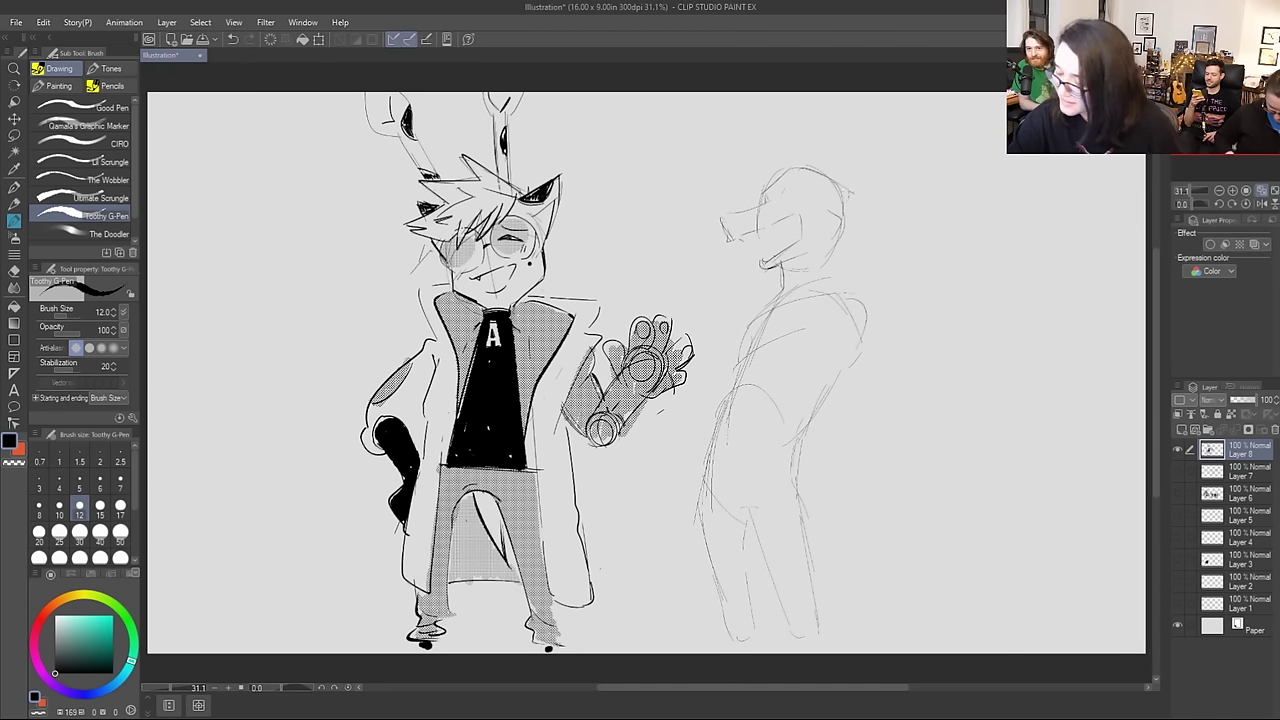
left_click_drag(781, 260, 792, 296)
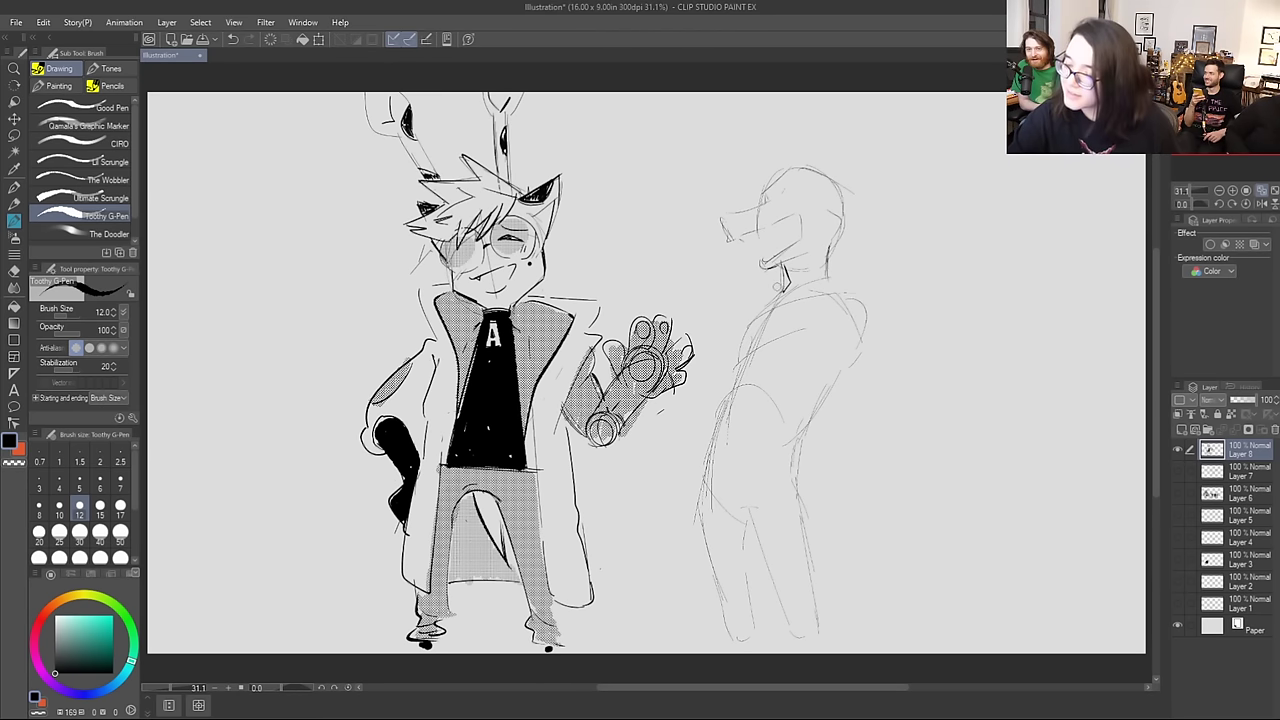
key("ctrl+z")
left_click_drag(783, 276, 786, 289)
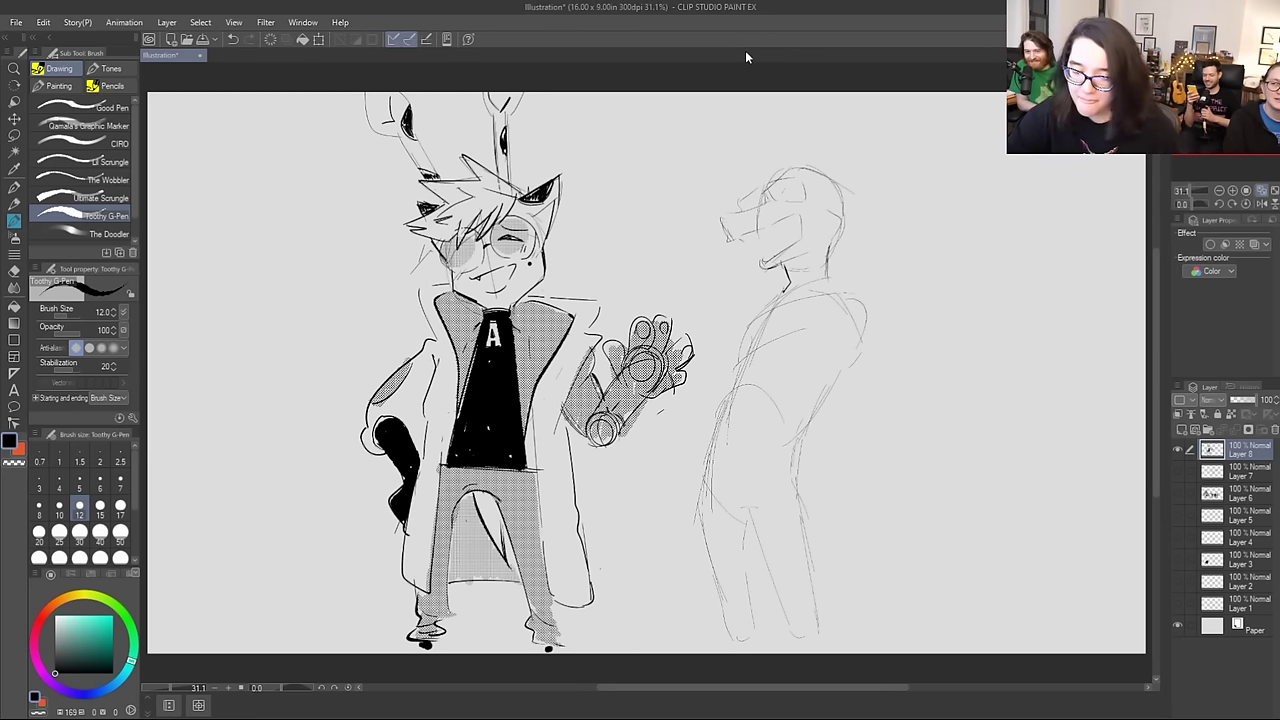
Step: Set the pen to size 15 and draw angular glasses with an eye inside on the second character's face
left_click(100, 504)
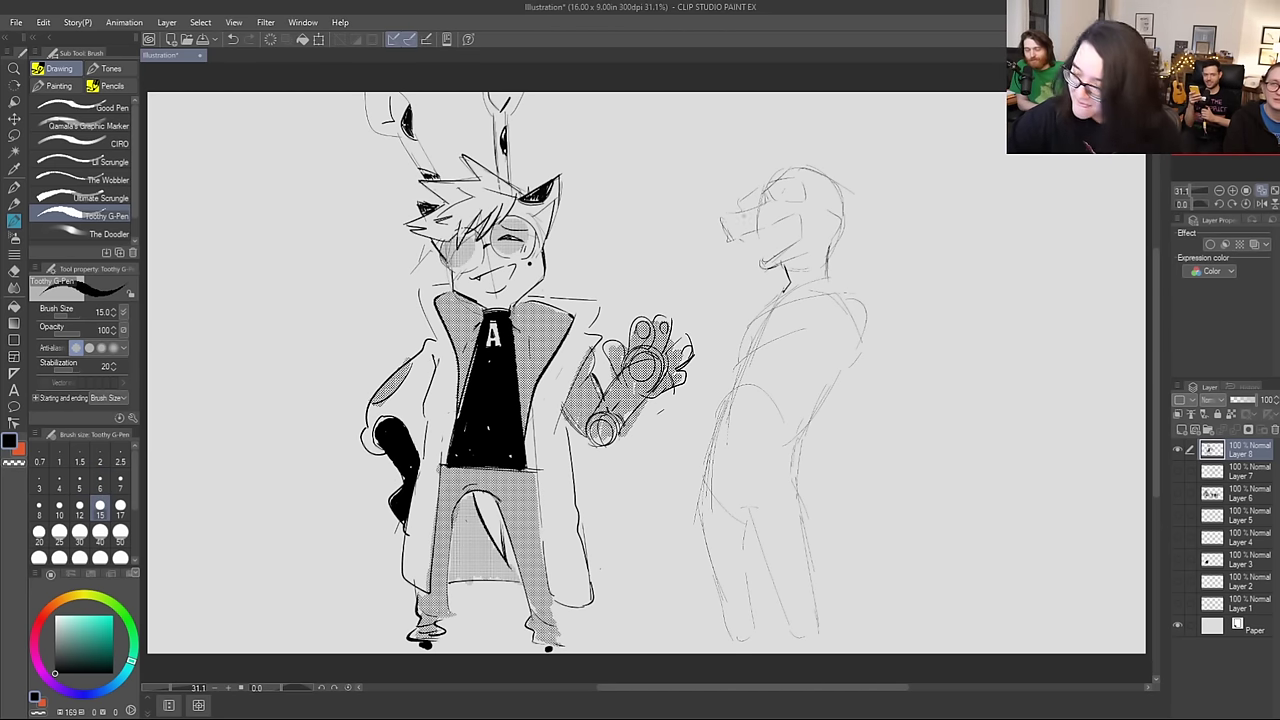
left_click_drag(766, 188, 780, 182)
mouse_move(776, 180)
left_mouse_down()
mouse_move(806, 178)
mouse_move(803, 203)
mouse_move(742, 210)
mouse_move(750, 193)
mouse_move(761, 204)
mouse_move(748, 209)
mouse_move(762, 191)
mouse_move(763, 203)
mouse_move(816, 192)
mouse_move(794, 196)
left_mouse_up()
key("ctrl+z")
key("ctrl+z")
key("ctrl+z")
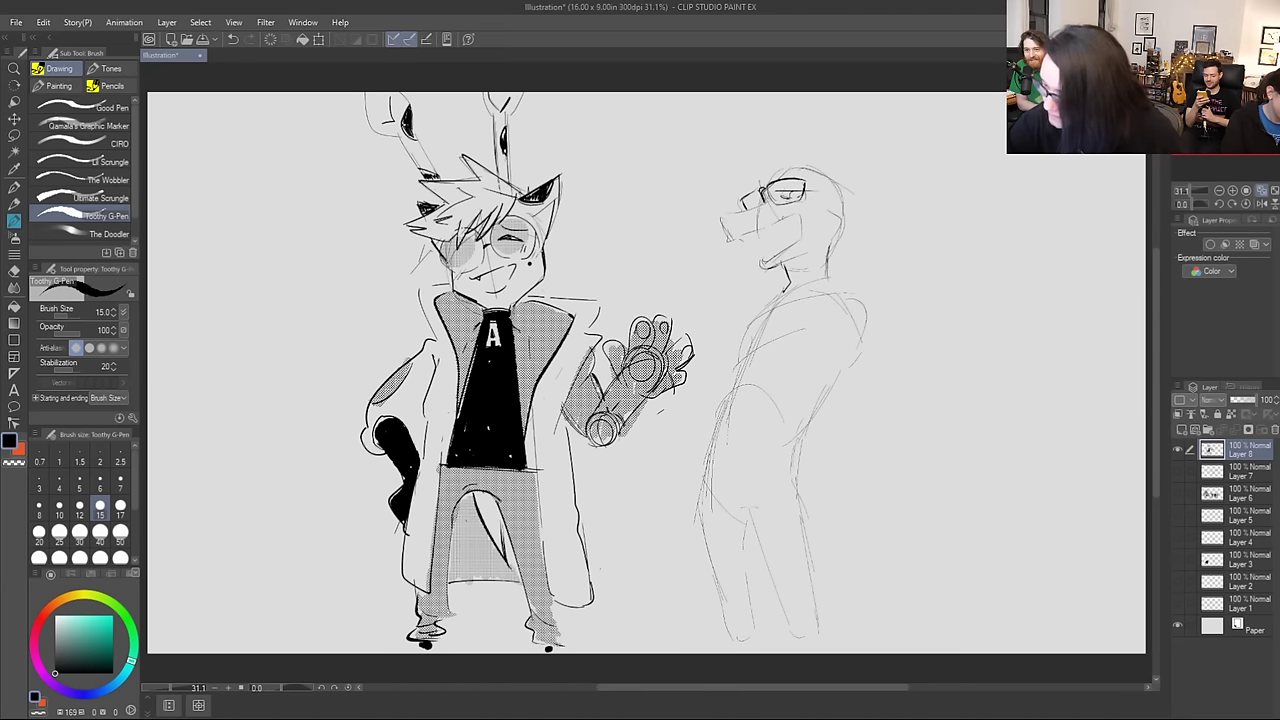
Step: Draw jagged, pointed teeth along the upper and lower jaws of the second character's open mouth
mouse_move(733, 240)
left_mouse_down()
mouse_move(747, 251)
mouse_move(779, 227)
left_mouse_up()
left_click_drag(775, 229, 785, 223)
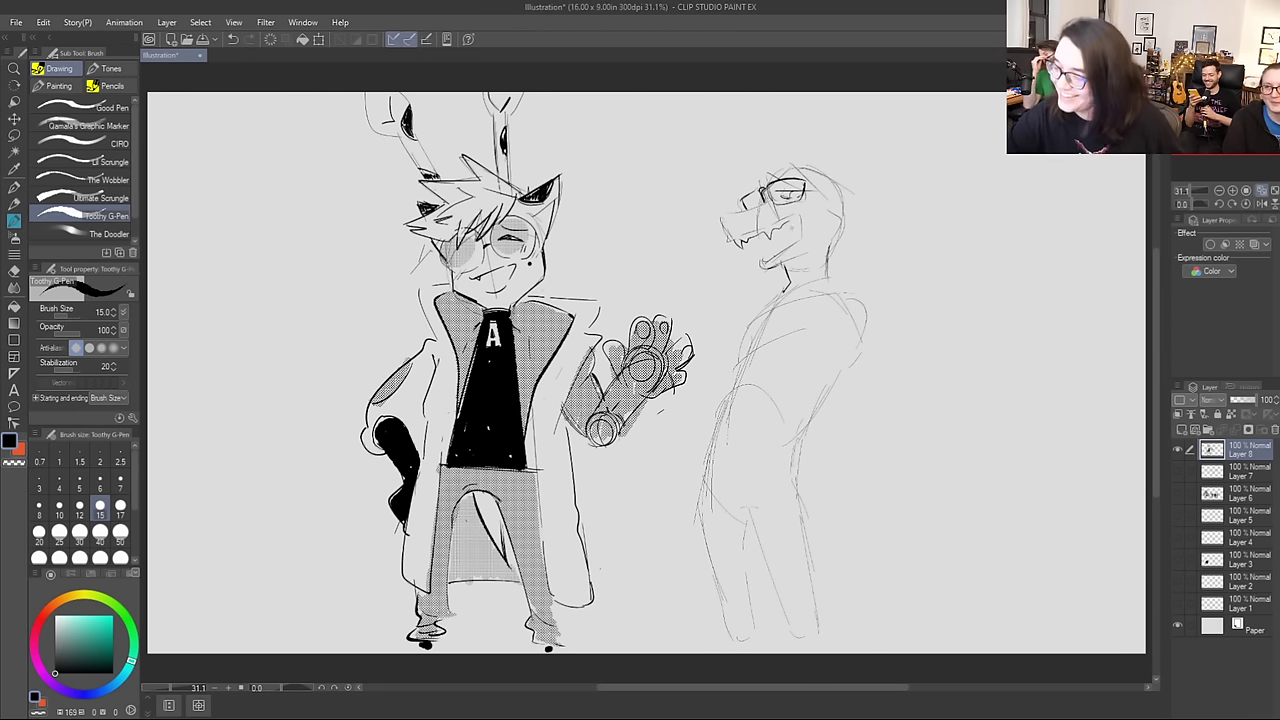
mouse_move(767, 253)
left_mouse_down()
mouse_move(762, 263)
mouse_move(788, 245)
mouse_move(778, 254)
left_mouse_up()
left_click_drag(782, 199, 790, 207)
key("ctrl+z")
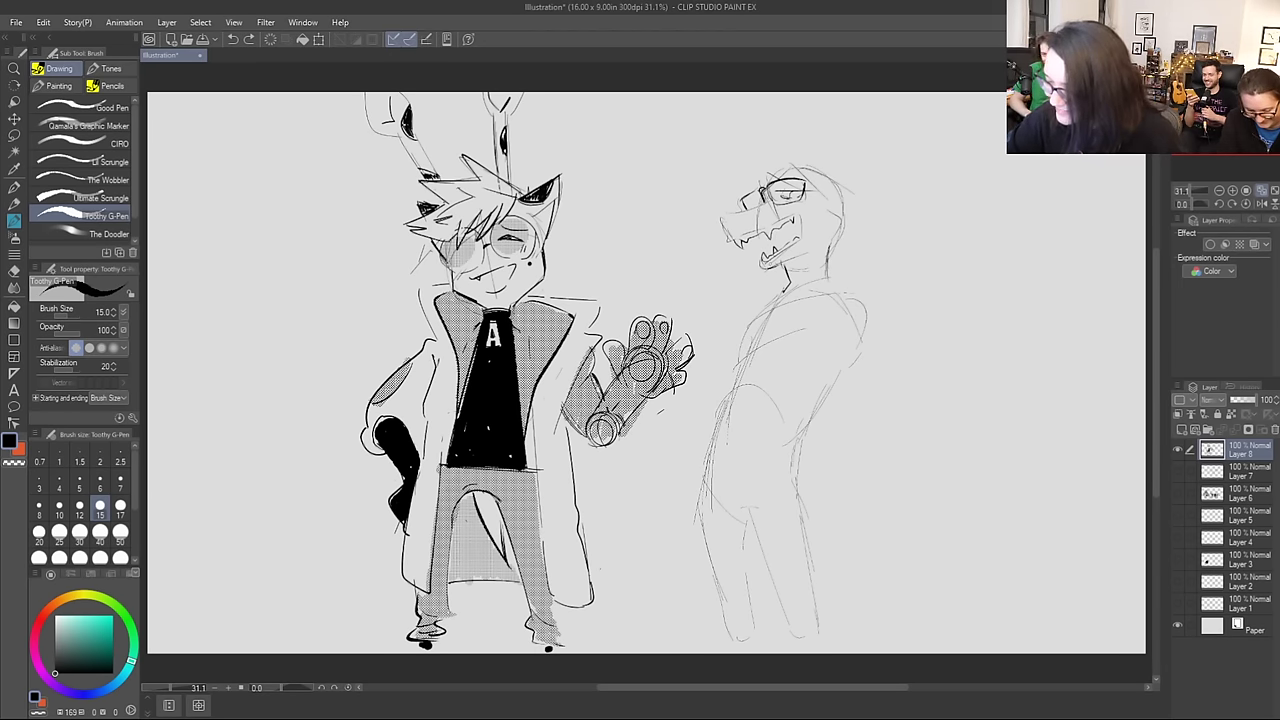
Step: Darken the second character's snout and jaw outlines and draw a swept, spiky fringe over the forehead
mouse_move(761, 262)
left_mouse_down()
mouse_move(795, 260)
mouse_move(784, 284)
left_mouse_up()
mouse_move(755, 166)
left_mouse_down()
mouse_move(739, 177)
mouse_move(756, 176)
mouse_move(746, 196)
mouse_move(738, 179)
left_mouse_up()
mouse_move(723, 227)
left_mouse_down()
mouse_move(770, 202)
mouse_move(728, 239)
mouse_move(797, 217)
mouse_move(800, 240)
mouse_move(773, 234)
mouse_move(798, 232)
left_mouse_up()
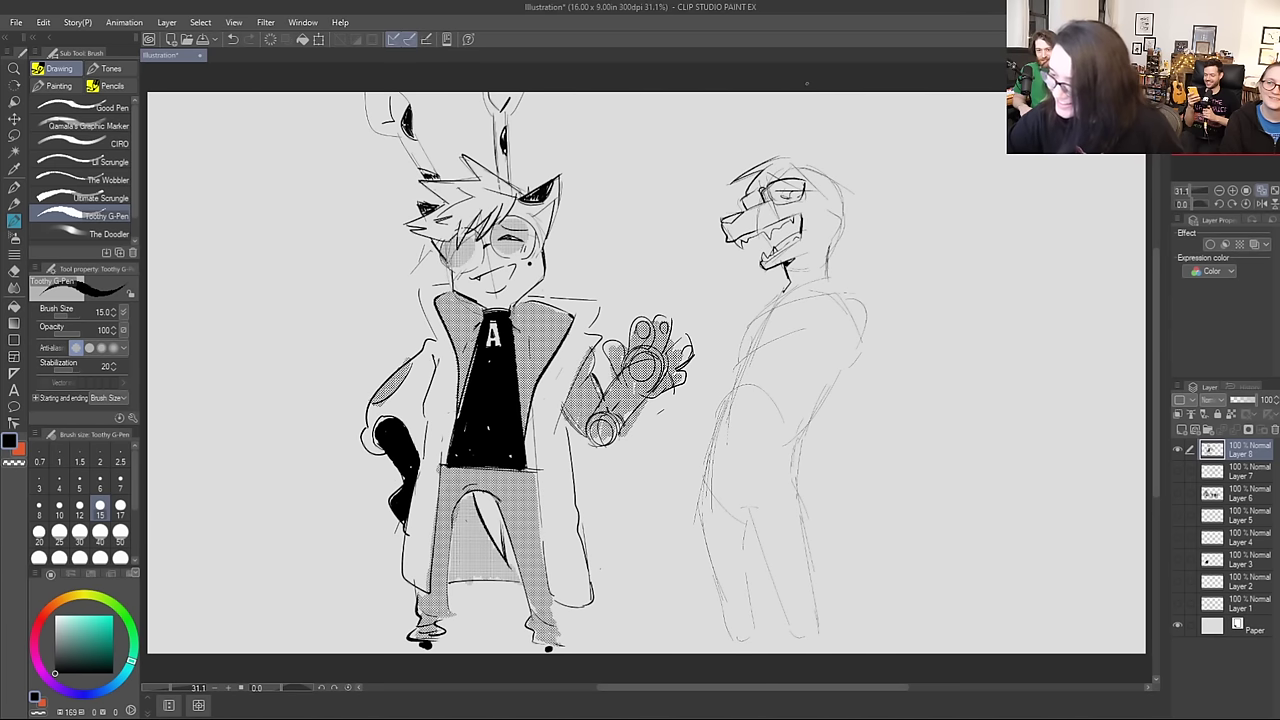
mouse_move(772, 190)
left_mouse_down()
mouse_move(812, 190)
mouse_move(786, 150)
mouse_move(808, 158)
mouse_move(722, 194)
left_mouse_up()
left_click_drag(736, 191, 723, 198)
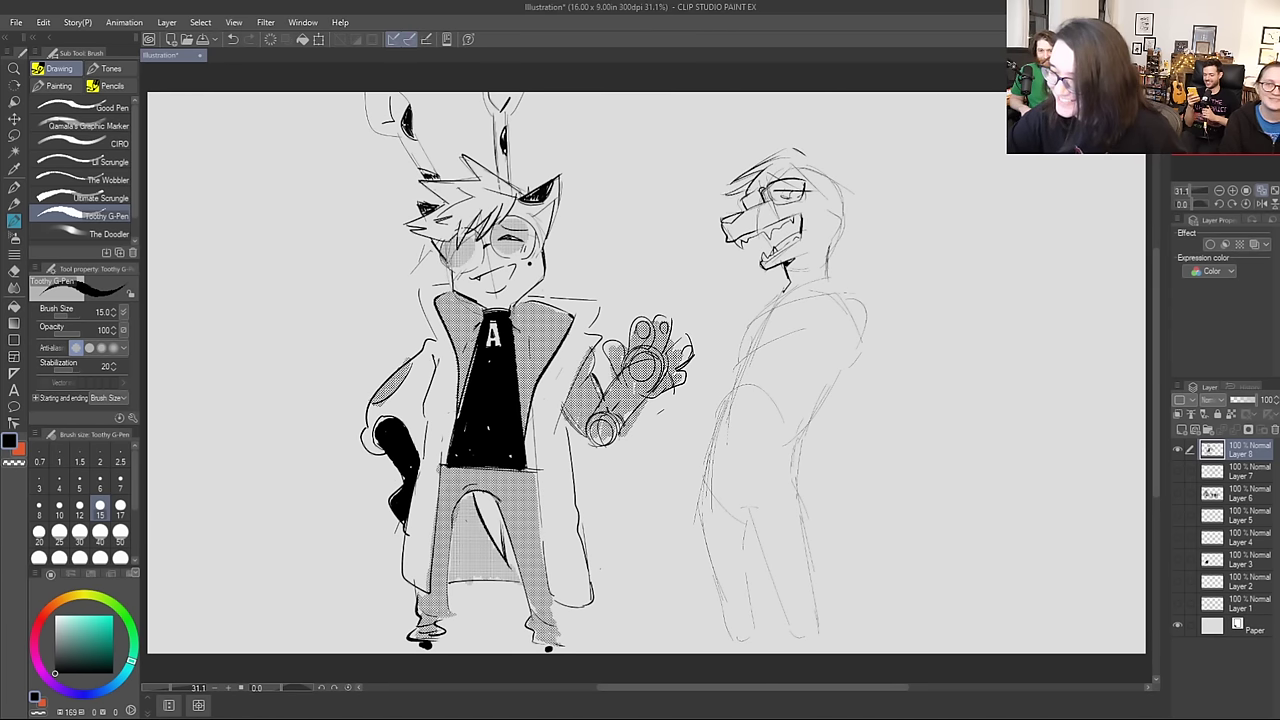
Step: Sketch two long shapes extending from the top of the second character's head, one upward and one forward
left_click_drag(806, 116, 826, 162)
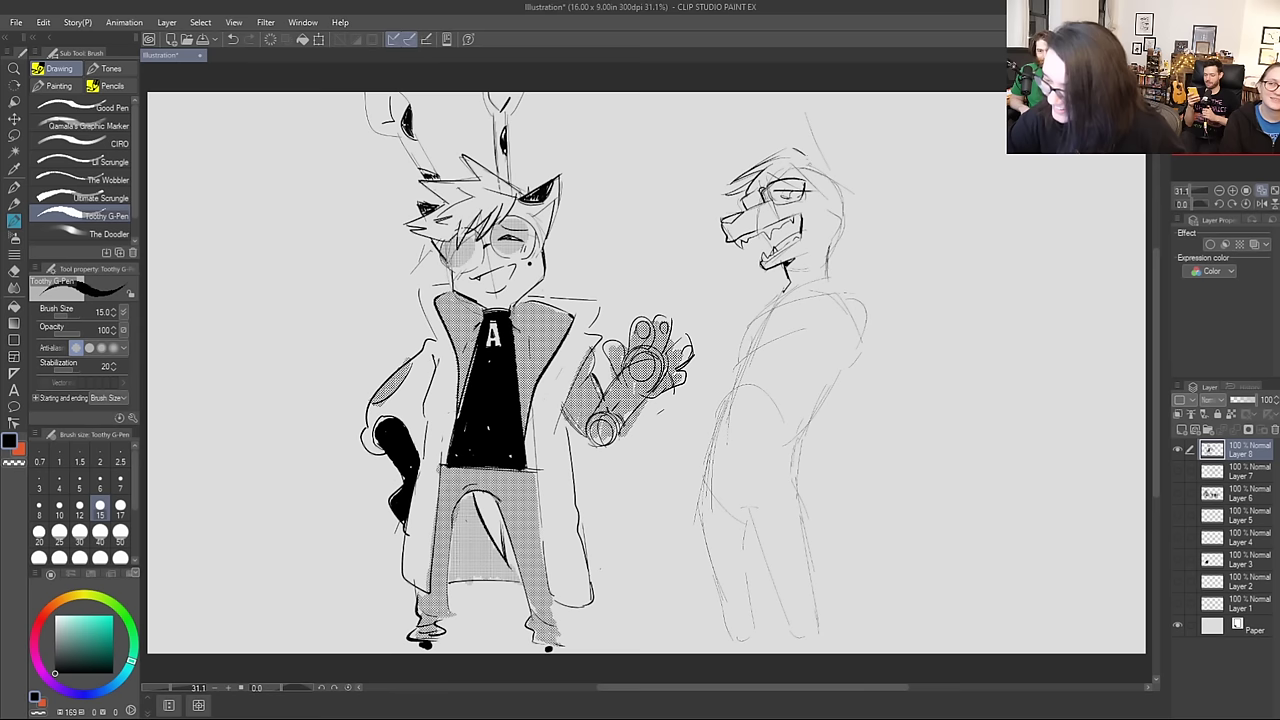
left_click_drag(783, 98, 816, 166)
mouse_move(626, 108)
left_mouse_down()
mouse_move(758, 162)
mouse_move(725, 179)
mouse_move(582, 121)
left_mouse_up()
key("ctrl+z")
key("ctrl+z")
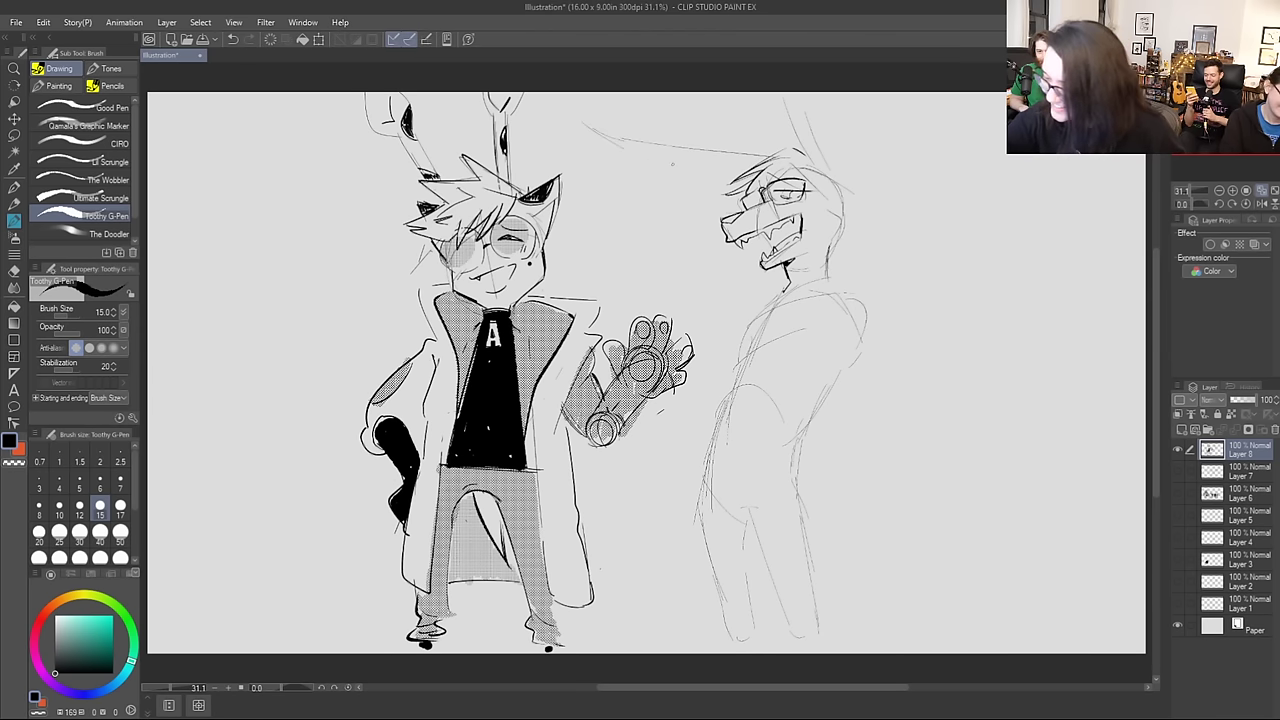
left_click_drag(646, 157, 746, 170)
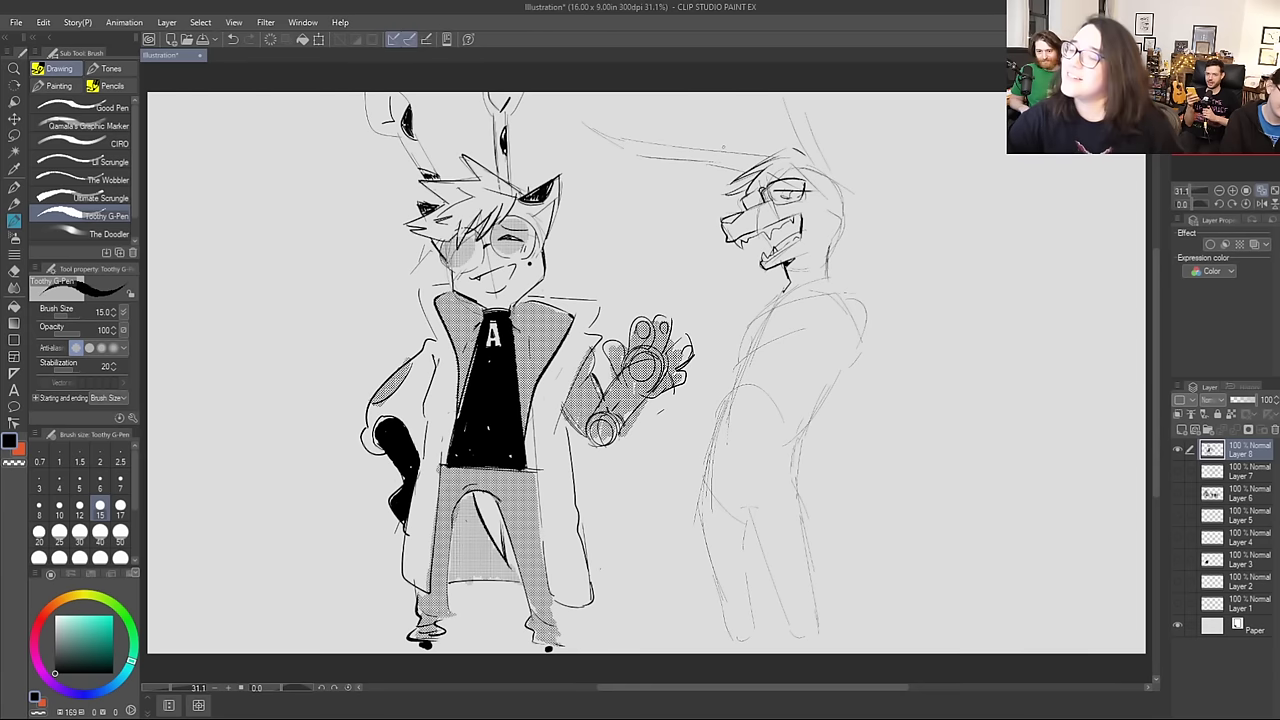
Step: Lasso the second character's head with its long shapes, scale it to 96%, rotate it slightly clockwise, apply the transform and deselect
left_click(14, 134)
mouse_move(848, 275)
left_mouse_down()
mouse_move(700, 265)
mouse_move(749, 54)
mouse_move(875, 262)
left_mouse_up()
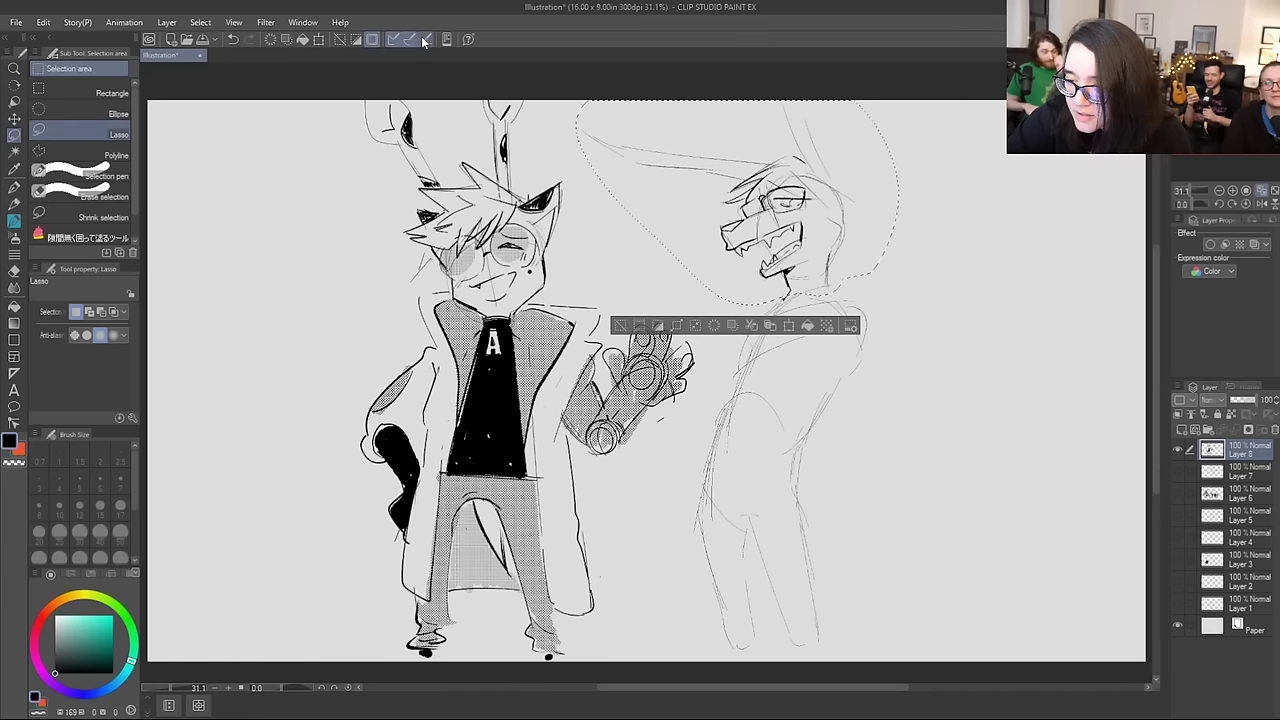
left_click(319, 38)
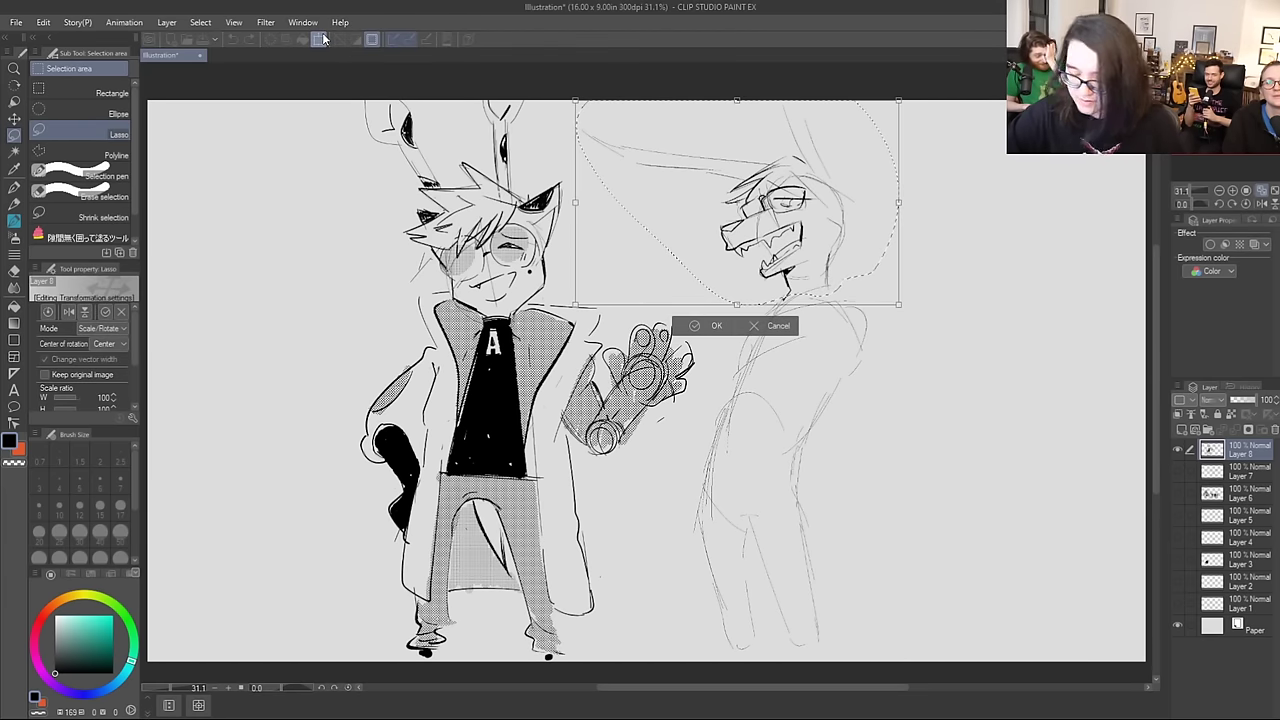
left_click_drag(899, 305, 886, 297)
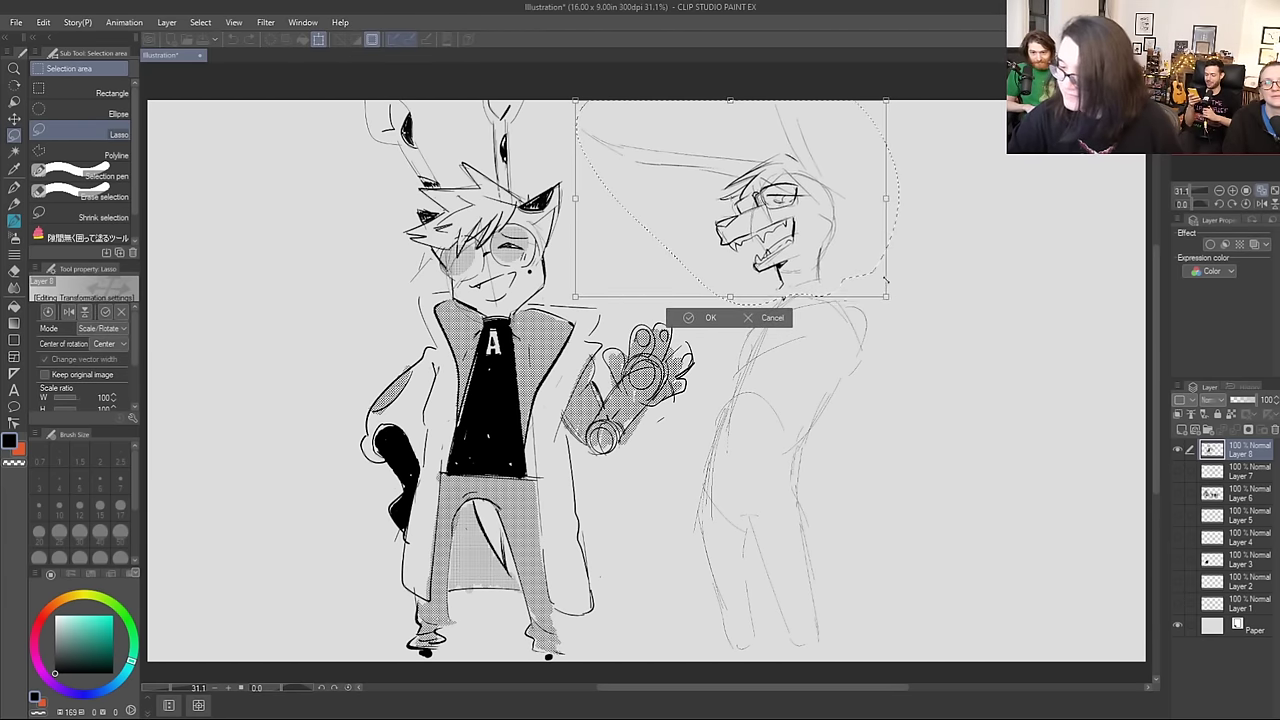
mouse_move(909, 245)
left_mouse_down()
mouse_move(906, 257)
mouse_move(873, 243)
mouse_move(882, 207)
left_mouse_up()
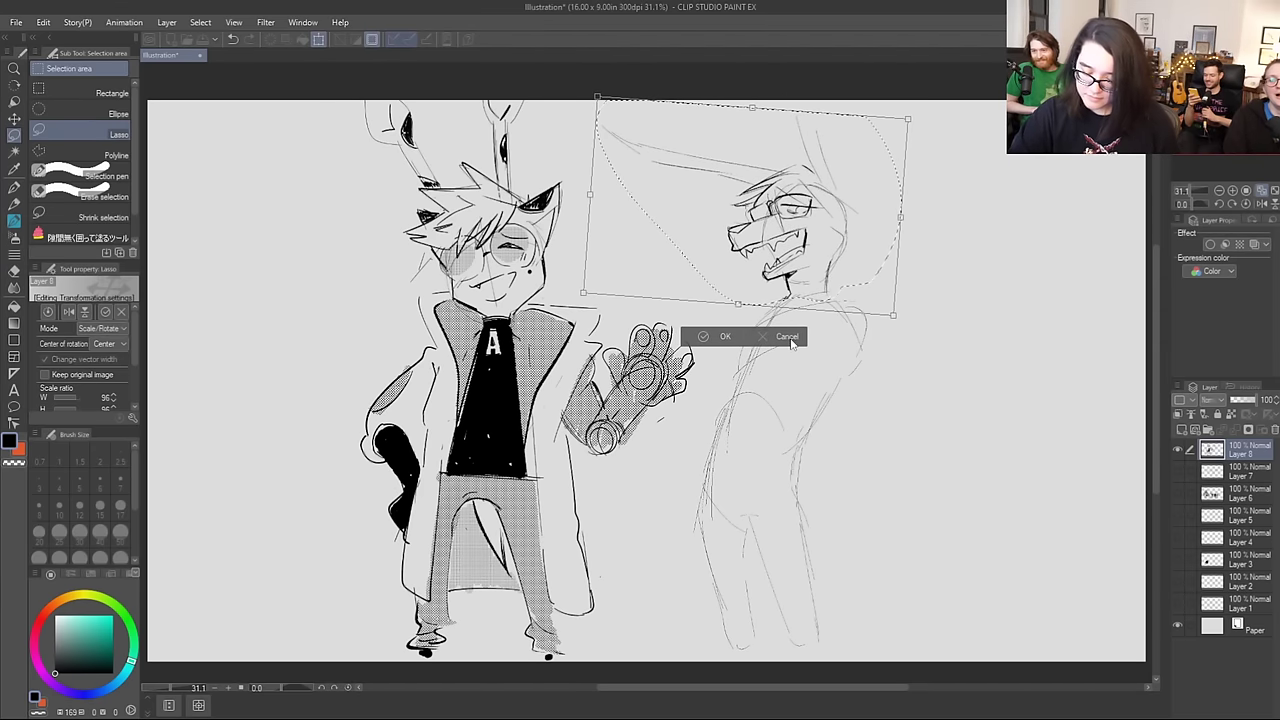
left_click(721, 338)
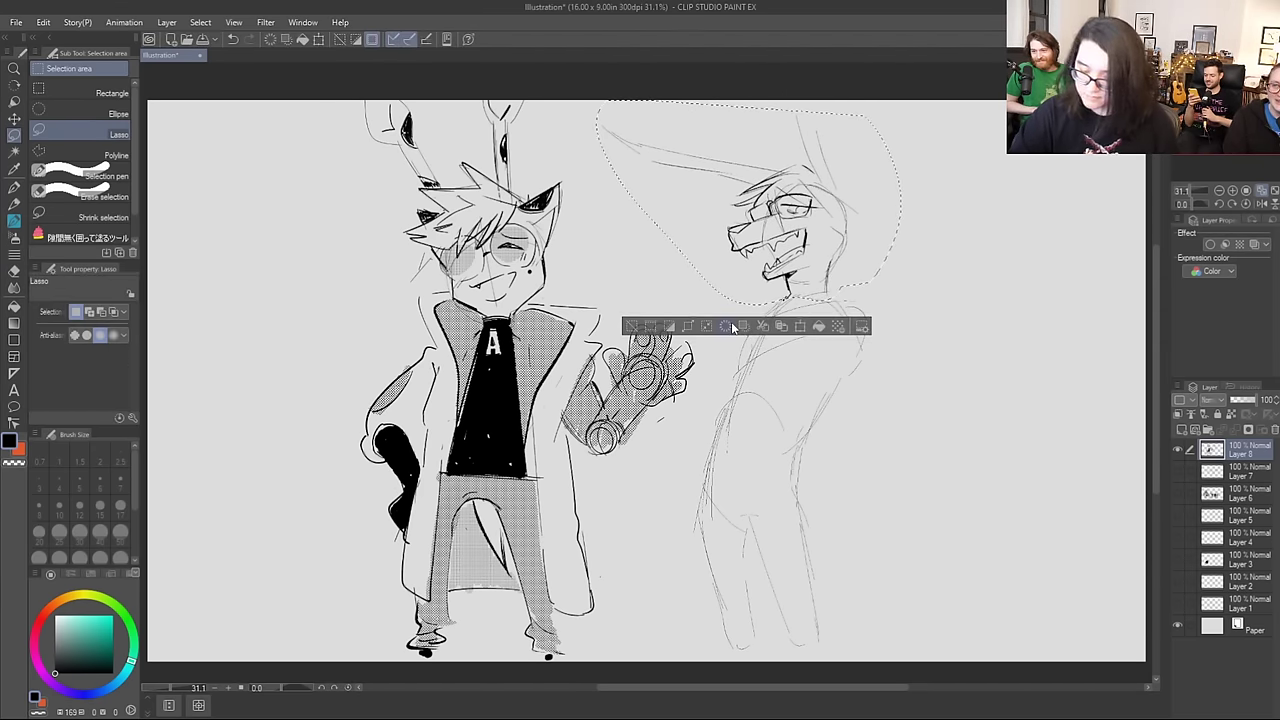
left_click(732, 327)
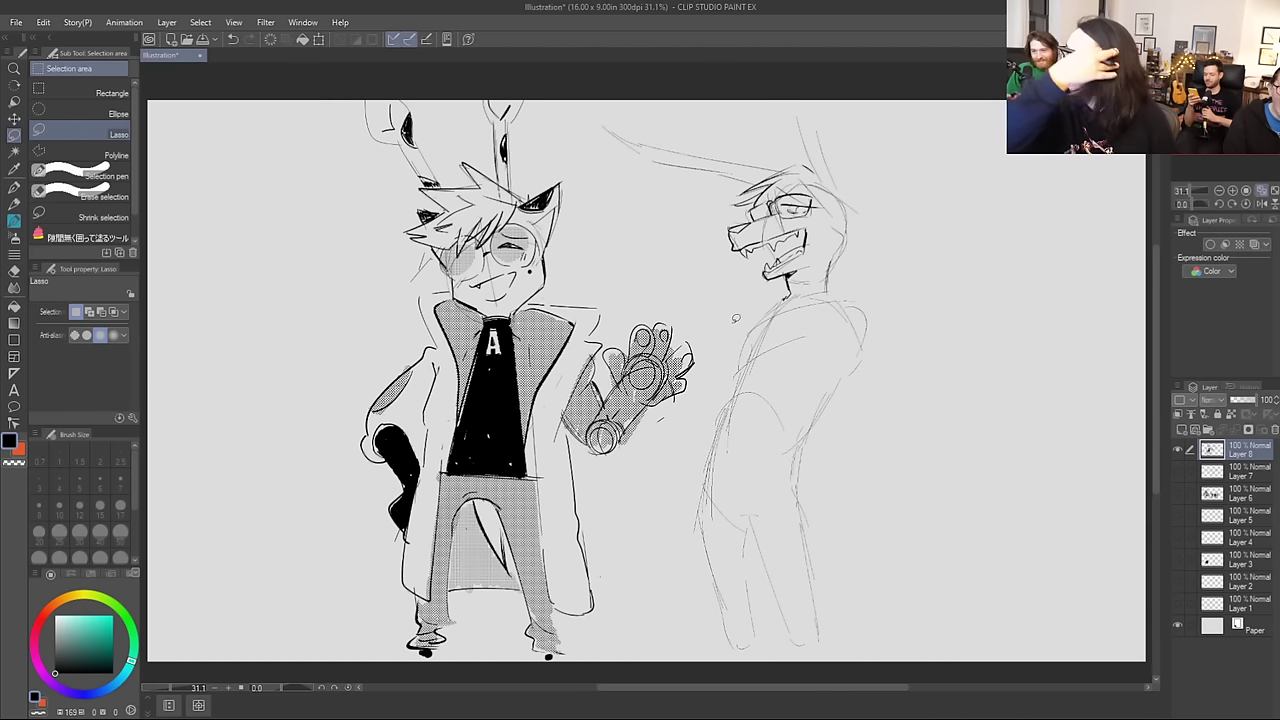
Step: With the Toothy G-Pen, draw a pointed collar and a deep V-shaped shirt opening on the second character
left_click(18, 186)
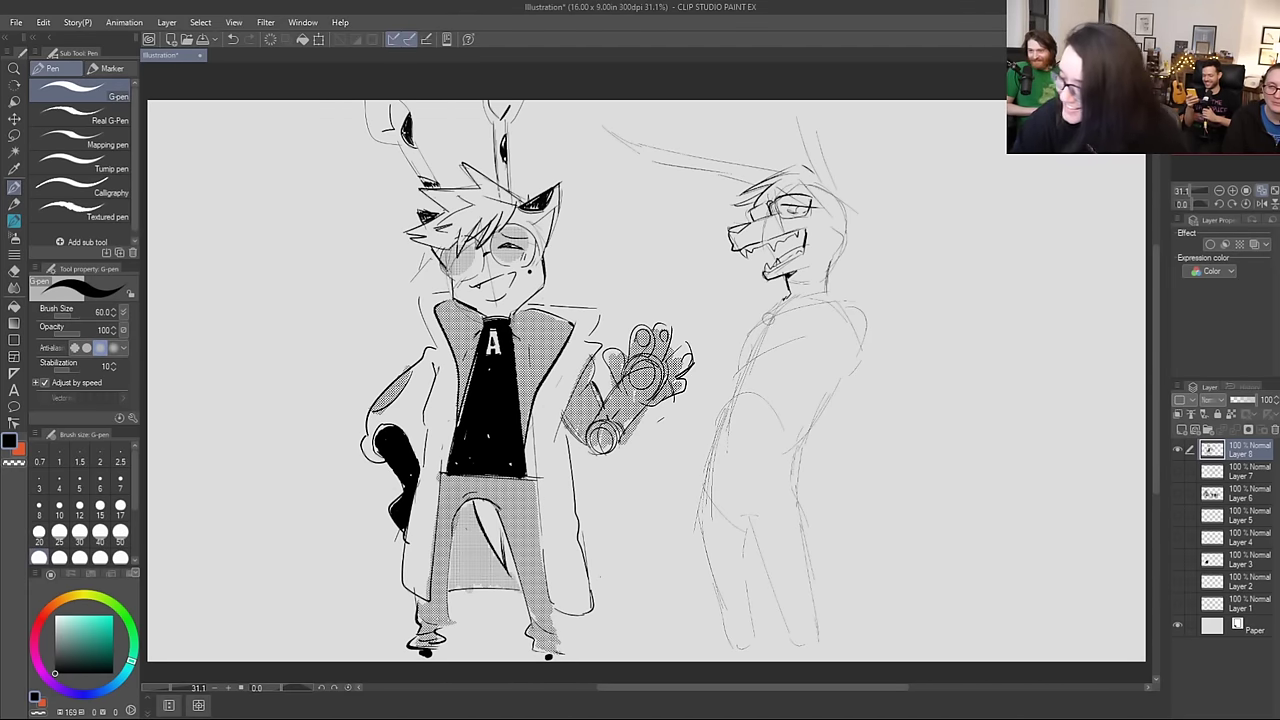
left_click(18, 222)
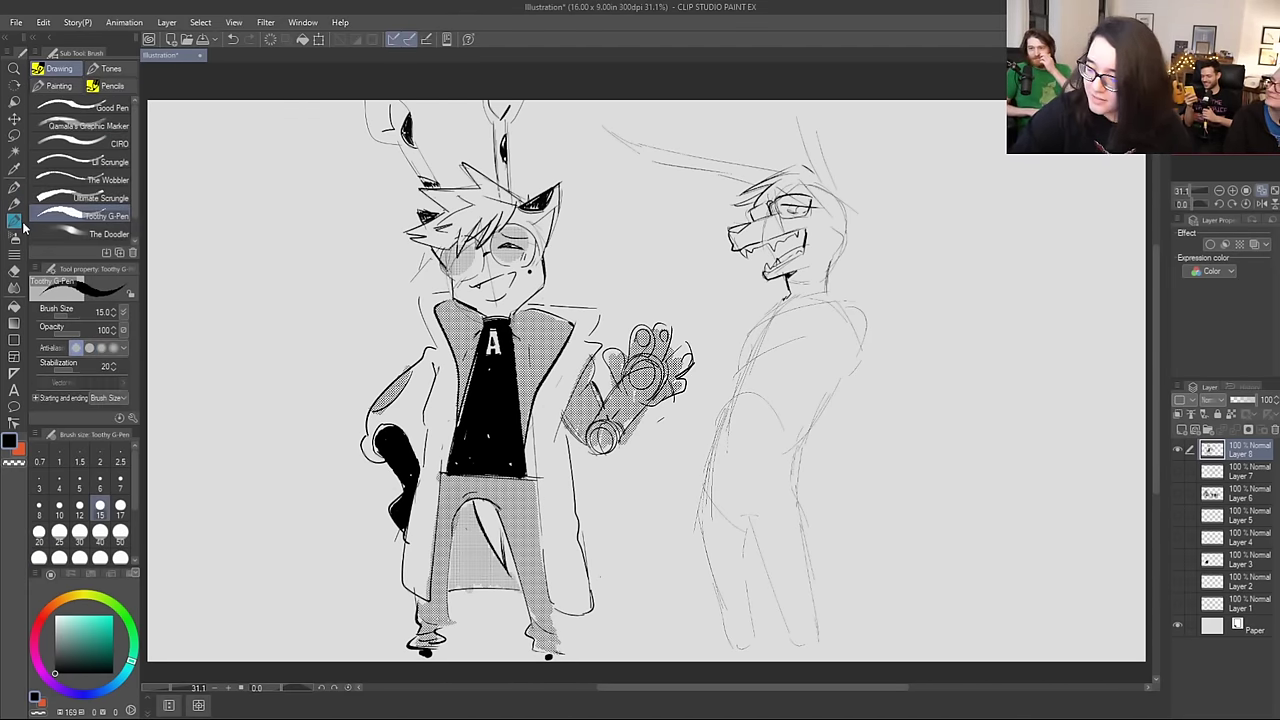
left_click_drag(773, 307, 751, 387)
key("ctrl+z")
mouse_move(776, 300)
left_mouse_down()
mouse_move(730, 426)
mouse_move(770, 310)
mouse_move(763, 323)
mouse_move(808, 322)
mouse_move(804, 298)
mouse_move(843, 284)
mouse_move(842, 298)
left_mouse_up()
key("ctrl+z")
mouse_move(842, 298)
left_mouse_down()
mouse_move(740, 302)
mouse_move(762, 316)
left_mouse_up()
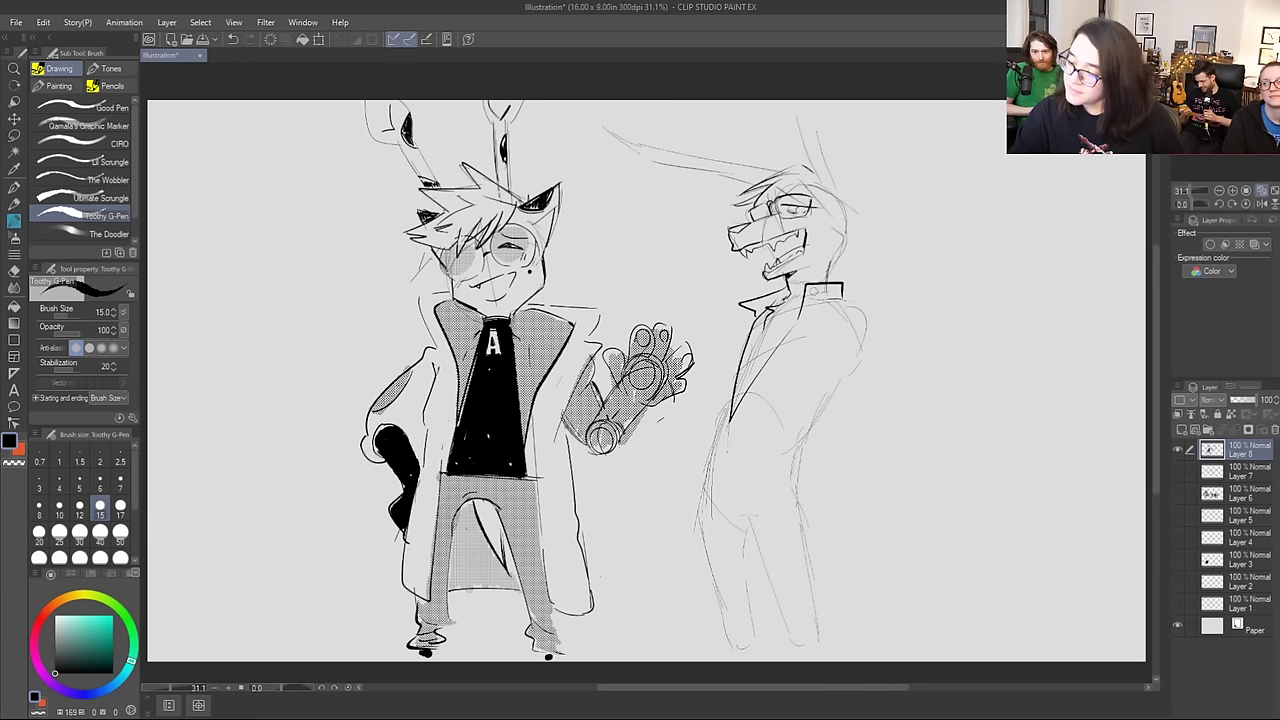
key("ctrl+z")
key("ctrl+z")
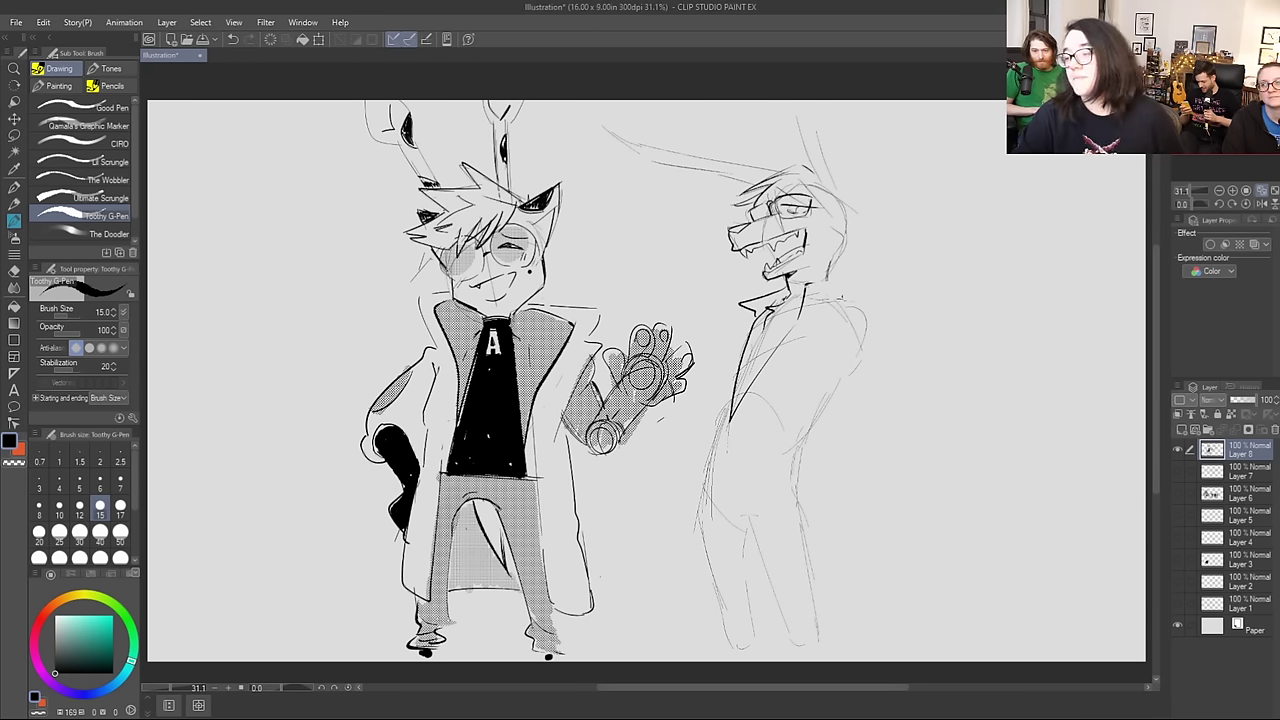
left_click_drag(806, 285, 840, 297)
left_click_drag(787, 200, 809, 205)
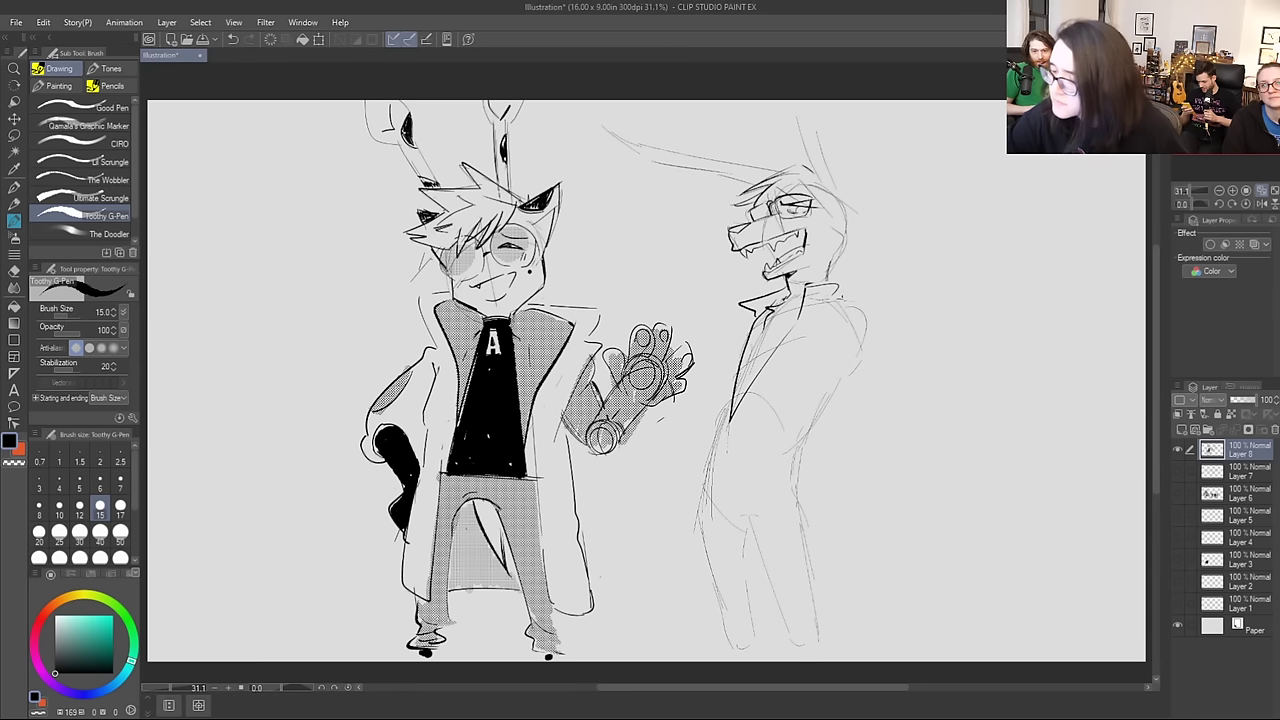
Step: Add a short stick at the second character's lower jaw and draw spiky hair over the crown and back of the head
mouse_move(767, 262)
left_mouse_down()
mouse_move(738, 285)
mouse_move(764, 268)
left_mouse_up()
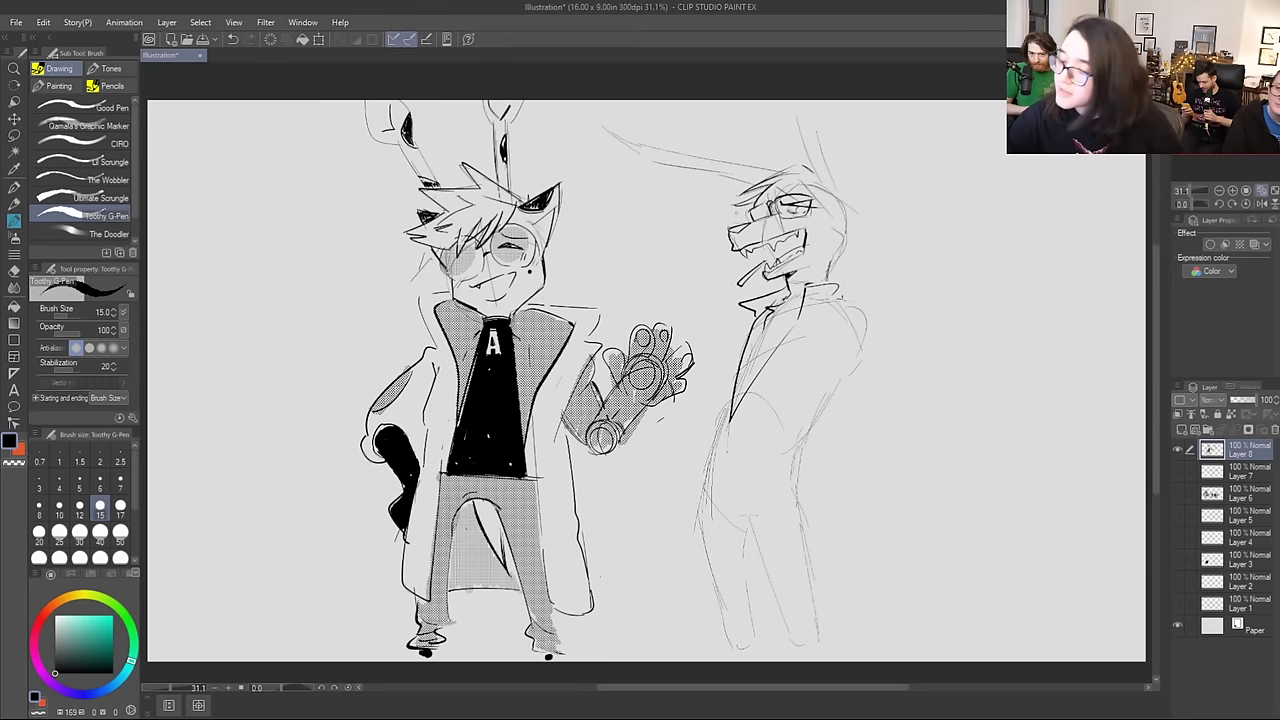
mouse_move(746, 190)
left_mouse_down()
mouse_move(804, 162)
mouse_move(856, 188)
mouse_move(853, 174)
mouse_move(845, 193)
mouse_move(863, 212)
mouse_move(845, 209)
mouse_move(842, 234)
left_mouse_up()
key("ctrl+z")
key("ctrl+z")
key("ctrl+z")
key("ctrl+z")
key("ctrl+y")
mouse_move(782, 194)
left_mouse_down()
mouse_move(845, 213)
mouse_move(839, 227)
mouse_move(853, 205)
left_mouse_up()
key("ctrl+z")
key("ctrl+z")
key("ctrl+z")
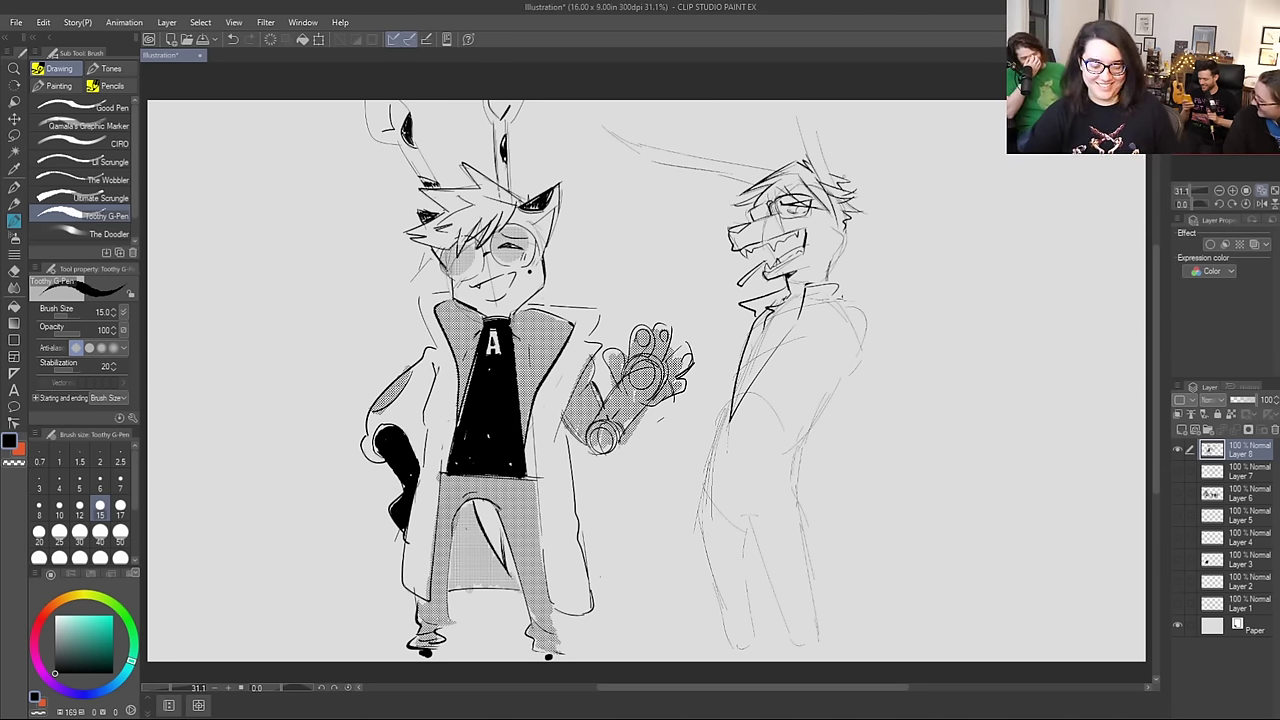
Step: Outline the back of the second character's head and neck and extend the rear collar into a sharp point
left_click_drag(835, 221, 828, 275)
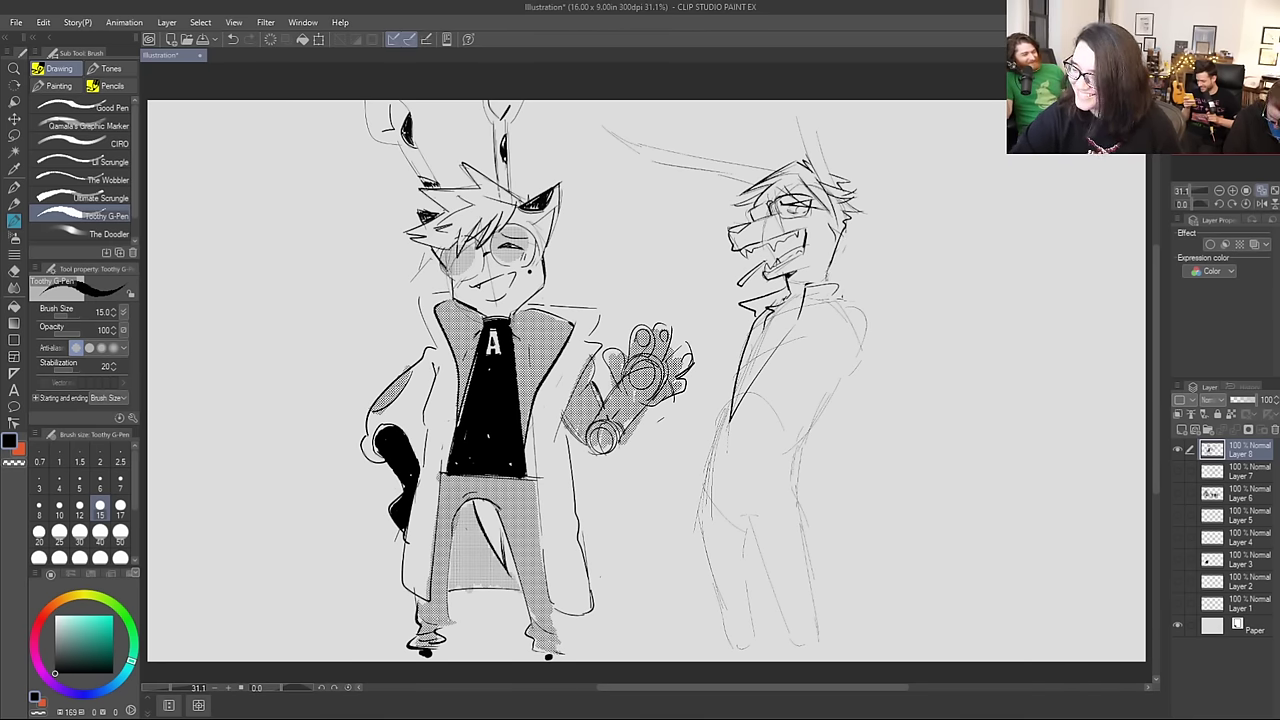
mouse_move(797, 293)
left_mouse_down()
mouse_move(850, 273)
mouse_move(849, 290)
left_mouse_up()
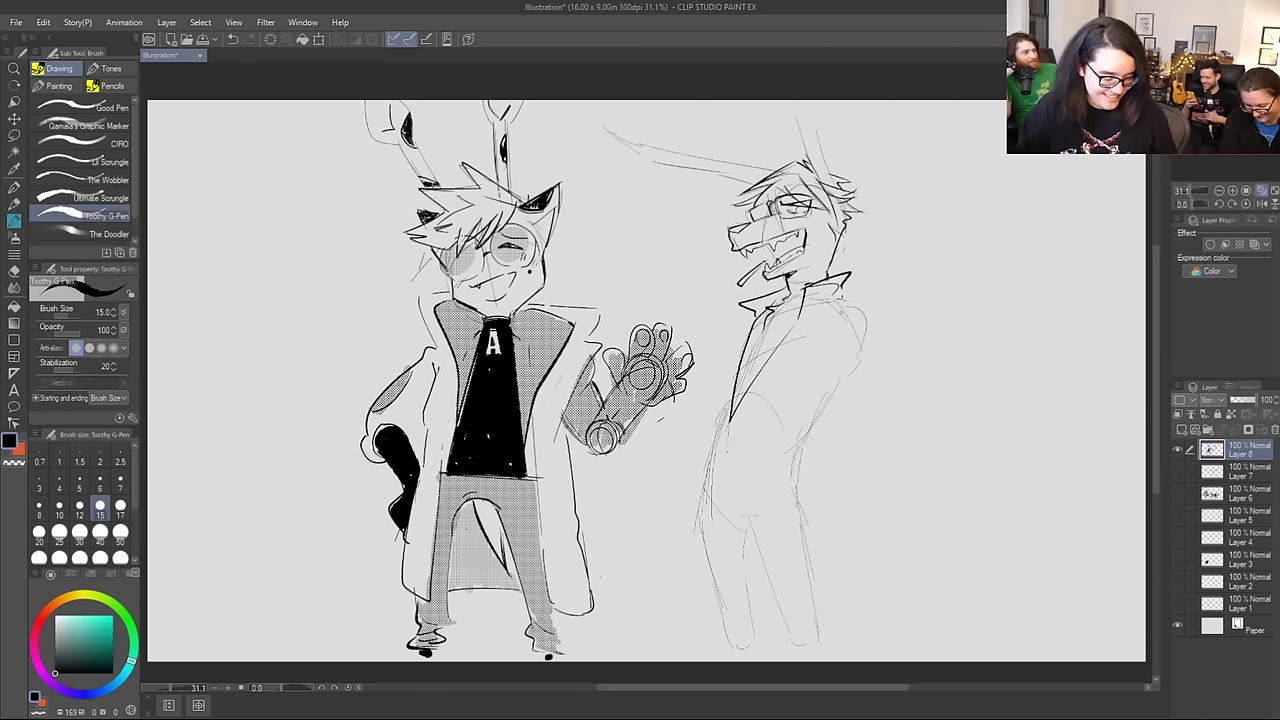
left_click_drag(854, 293, 788, 367)
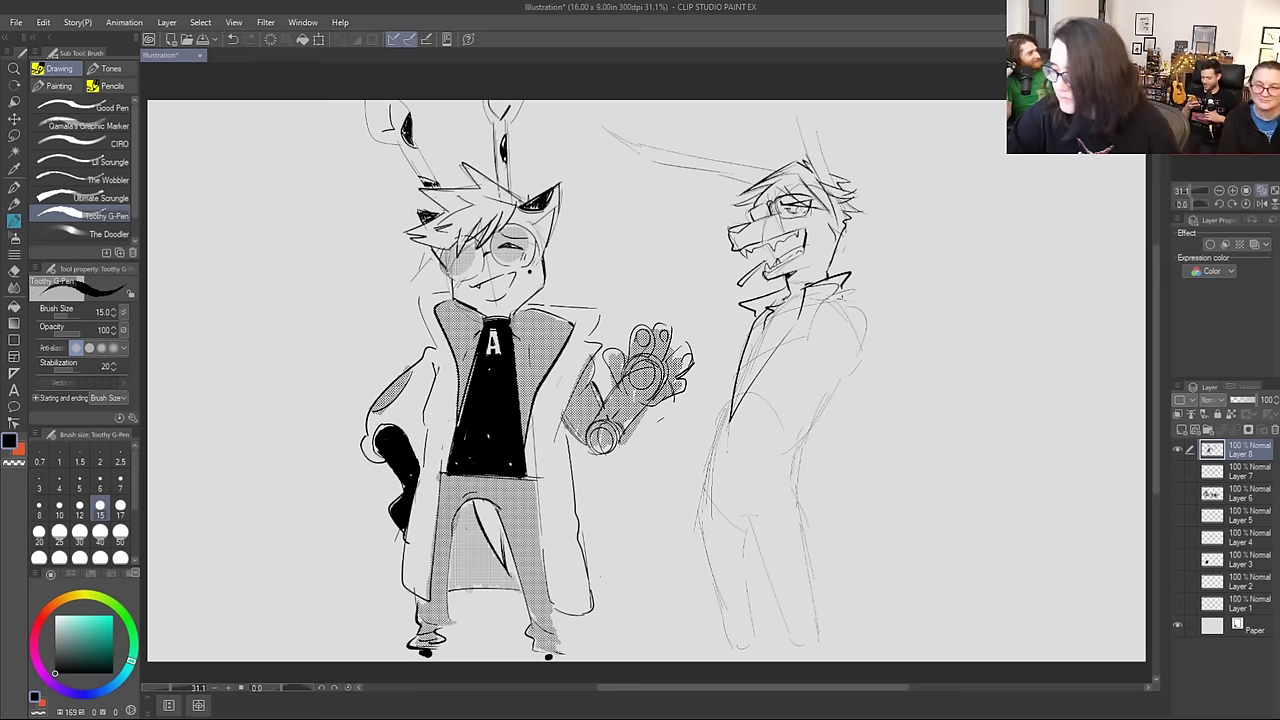
mouse_move(788, 207)
left_mouse_down()
mouse_move(826, 210)
mouse_move(804, 207)
left_mouse_up()
key("ctrl+z")
key("ctrl+z")
key("ctrl+z")
key("ctrl+z")
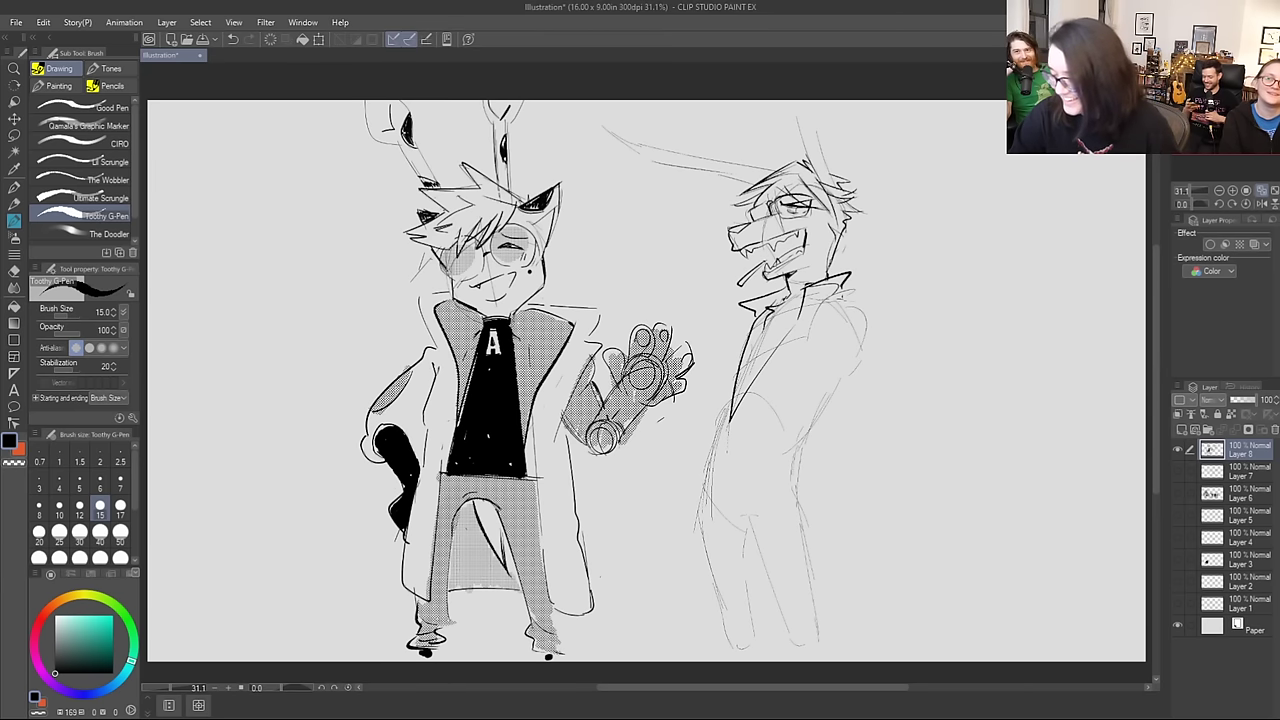
Step: Sketch the second character's rear shoulder and a raised arm bent behind the head with rough guide lines
mouse_move(810, 290)
left_mouse_down()
mouse_move(866, 290)
mouse_move(870, 346)
left_mouse_up()
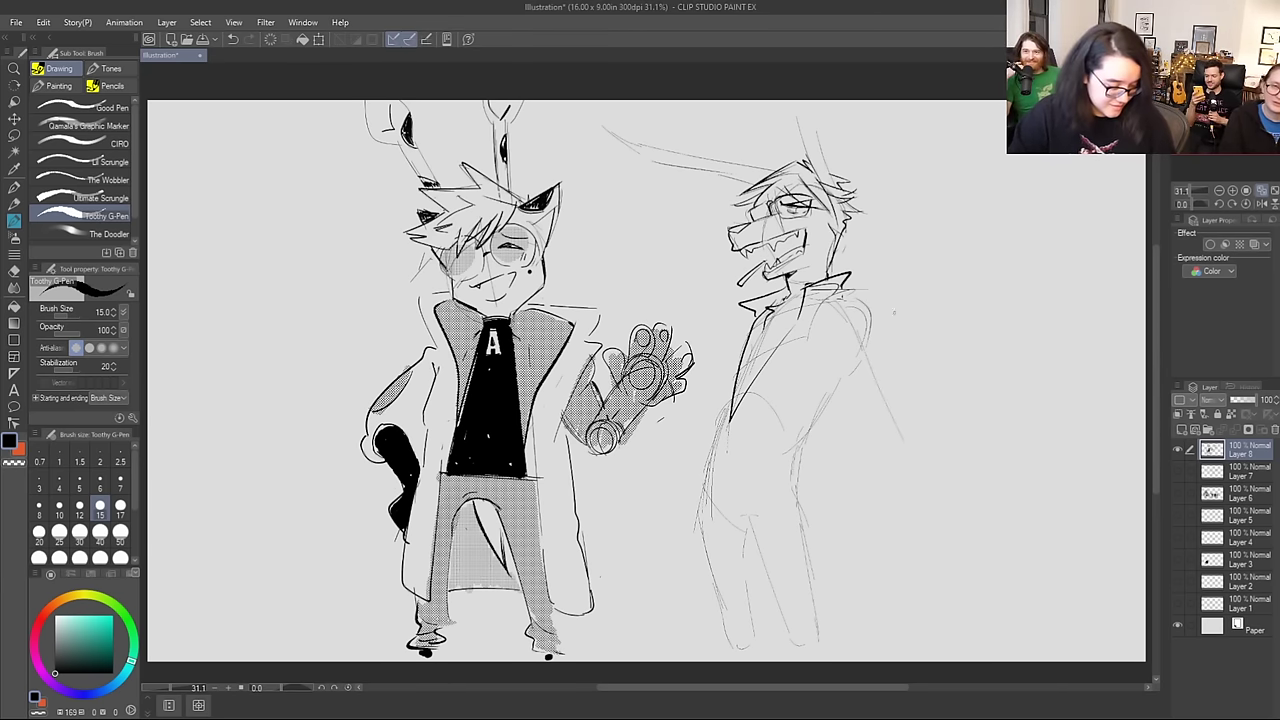
key("ctrl+z")
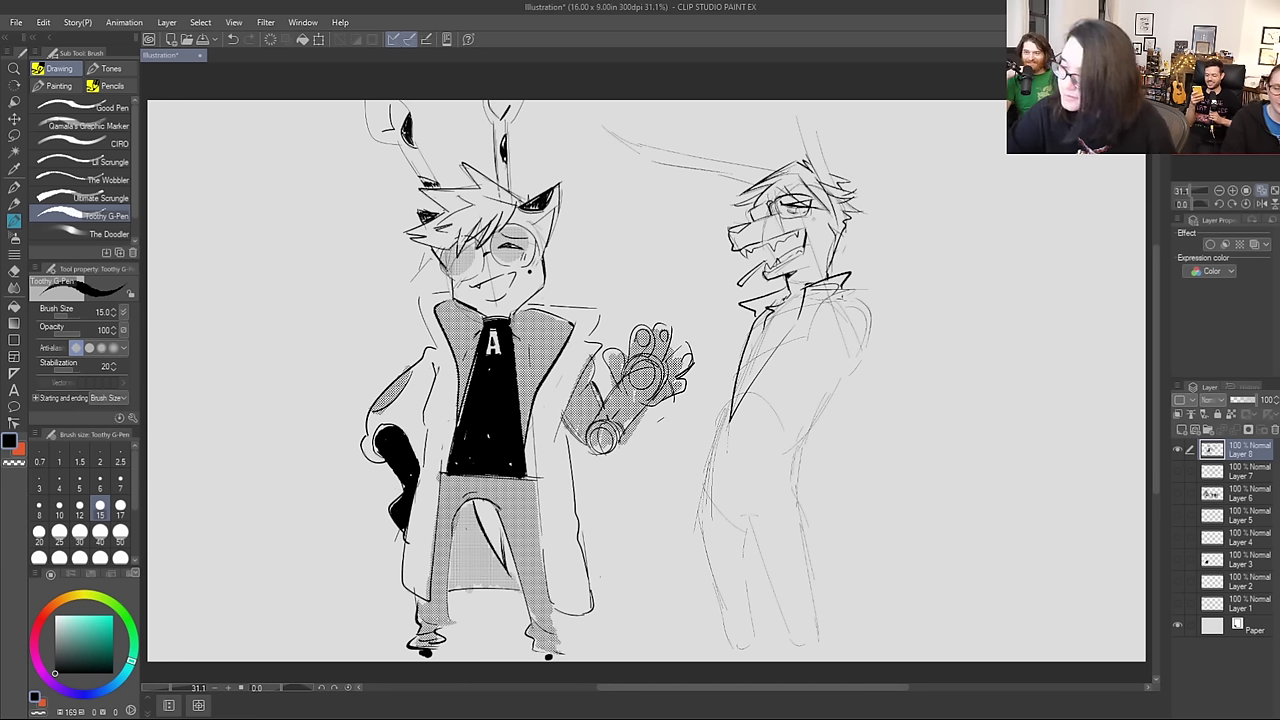
key("ctrl+z")
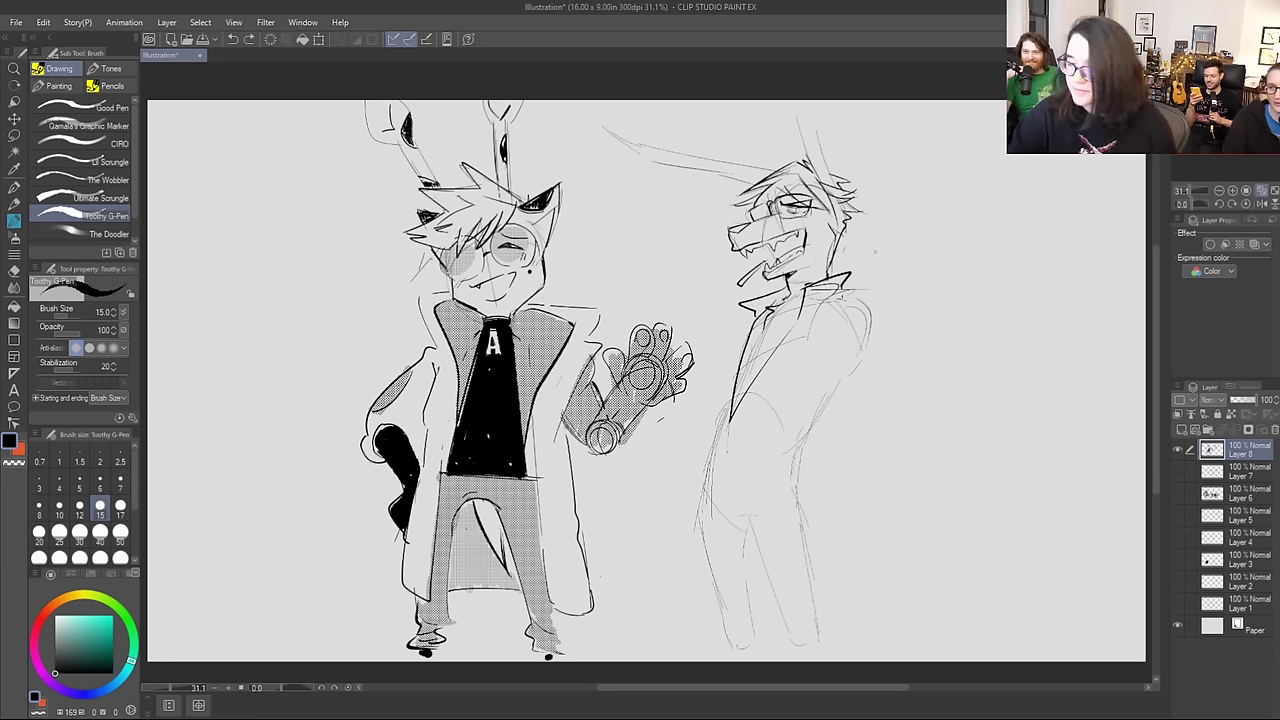
left_click_drag(840, 272, 950, 198)
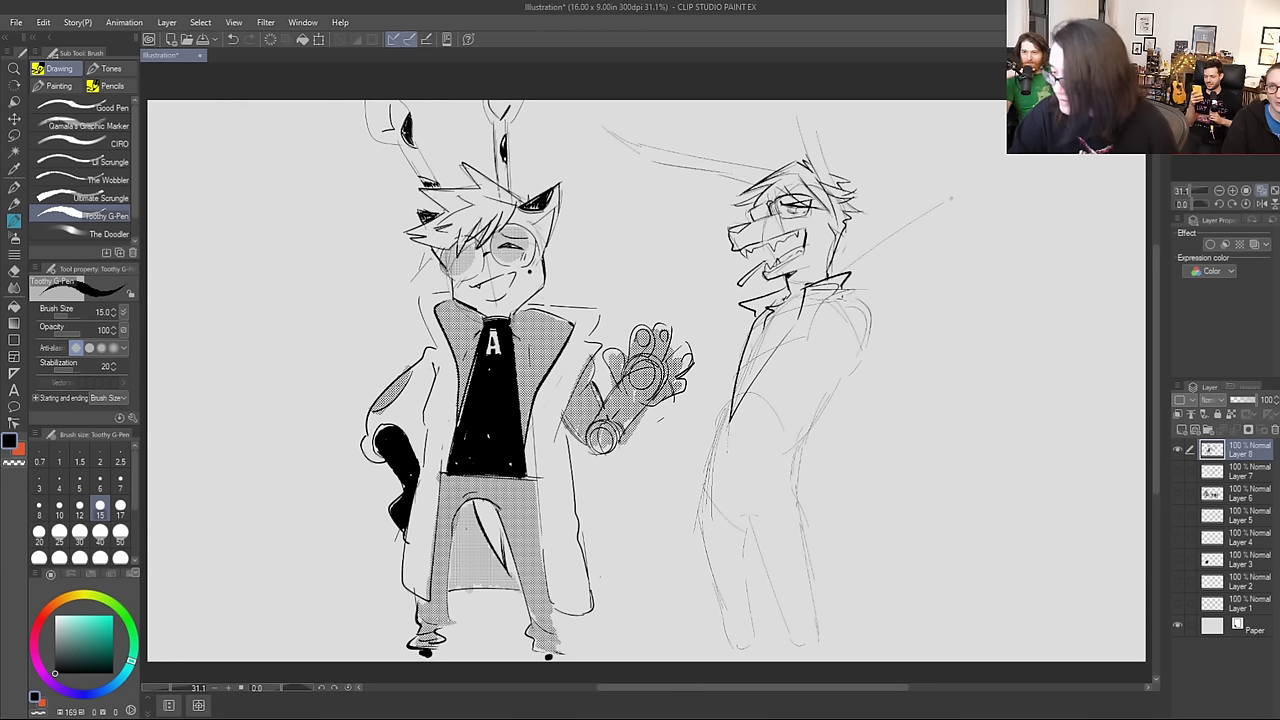
mouse_move(857, 333)
left_mouse_down()
mouse_move(948, 241)
mouse_move(956, 204)
mouse_move(920, 221)
mouse_move(954, 205)
mouse_move(878, 213)
mouse_move(874, 186)
mouse_move(891, 190)
mouse_move(868, 201)
mouse_move(874, 190)
mouse_move(996, 204)
left_mouse_up()
key("ctrl+z")
mouse_move(882, 204)
left_mouse_down()
mouse_move(966, 242)
mouse_move(926, 224)
mouse_move(840, 278)
mouse_move(838, 312)
mouse_move(888, 322)
mouse_move(962, 246)
left_mouse_up()
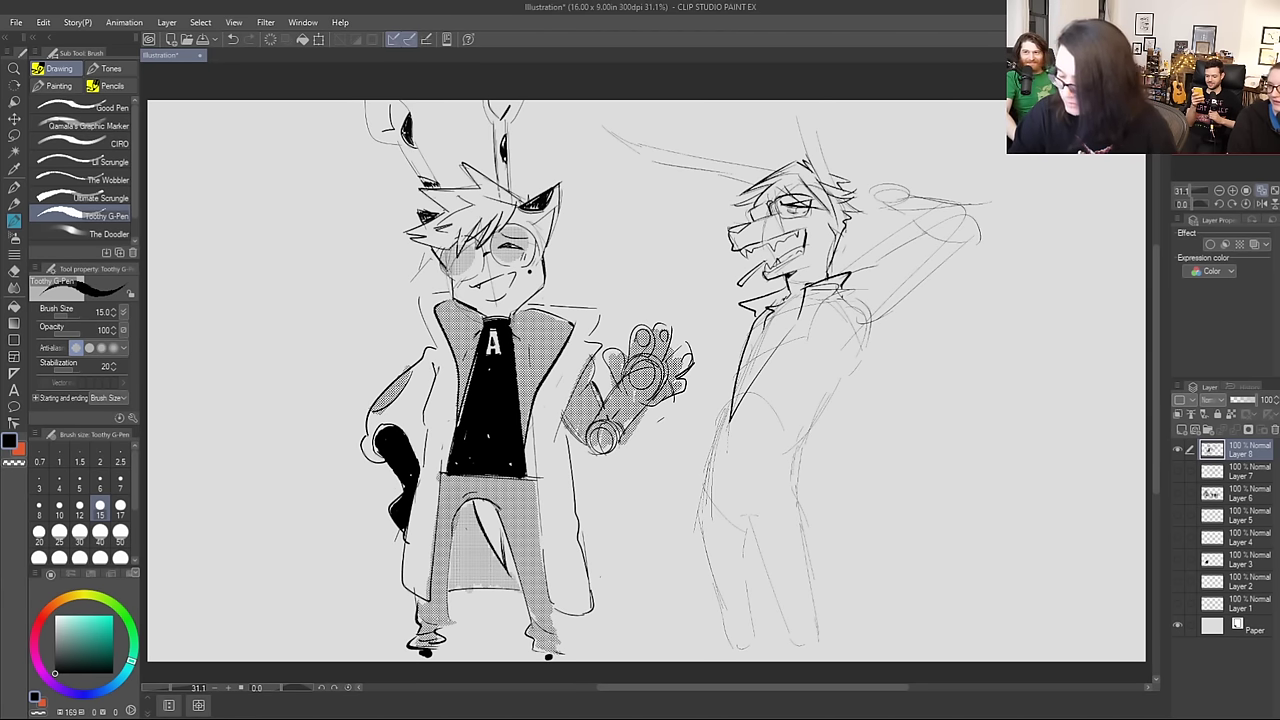
Step: Sketch the front edge of the second character's torso from the chest down past the hip, redrawing the strokes that miss
left_click_drag(846, 288, 712, 328)
mouse_move(716, 328)
left_mouse_down()
mouse_move(710, 440)
mouse_move(690, 504)
left_mouse_up()
key("ctrl+z")
key("ctrl+z")
key("ctrl+z")
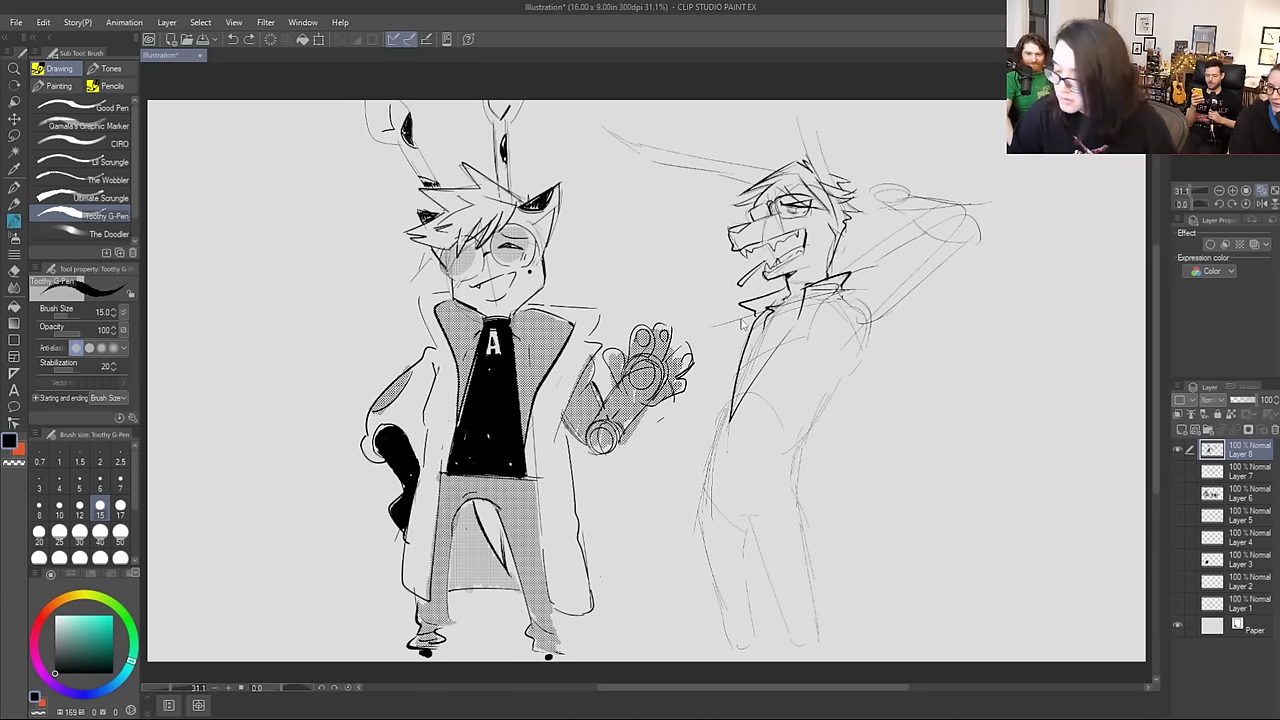
left_click_drag(729, 324, 685, 575)
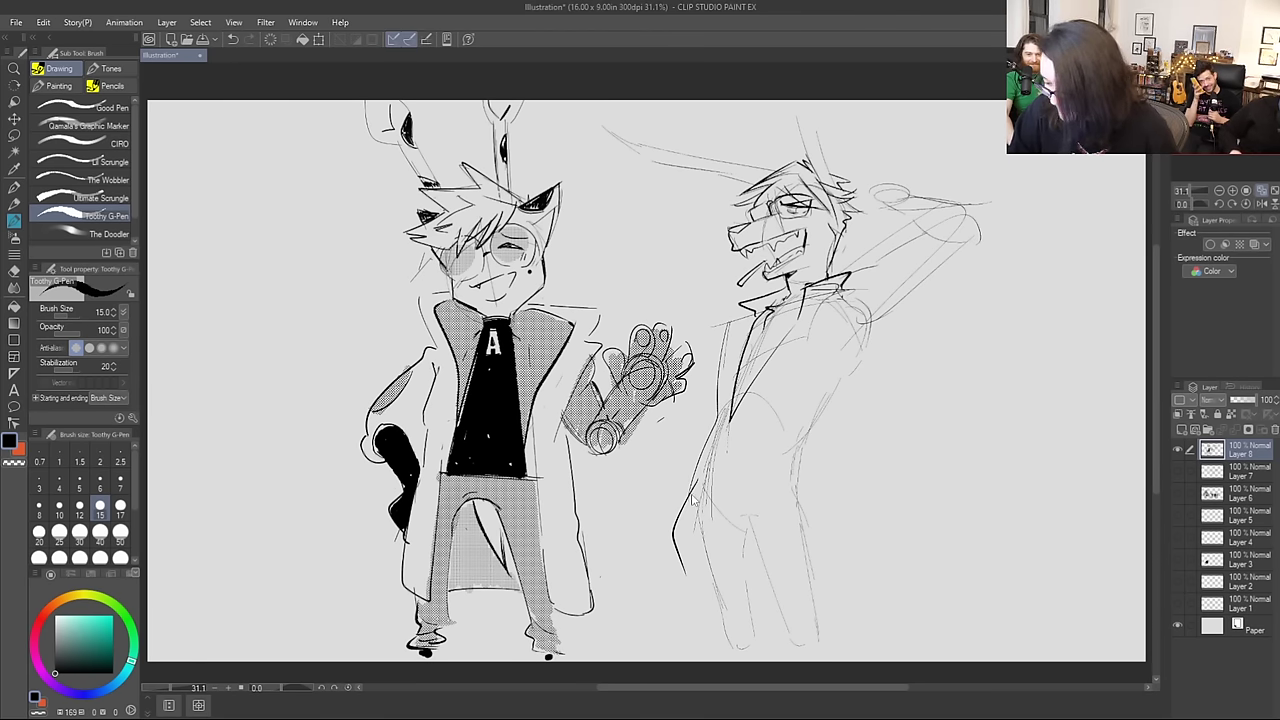
key("ctrl+z")
mouse_move(702, 466)
left_mouse_down()
mouse_move(690, 501)
mouse_move(712, 578)
left_mouse_up()
Step: Rework the second character's raised arm with a wider upper arm, a rounded elbow and a forearm folding back toward the head
left_click_drag(848, 285, 964, 258)
mouse_move(936, 202)
left_mouse_down()
mouse_move(890, 246)
mouse_move(956, 270)
left_mouse_up()
key("ctrl+z")
mouse_move(884, 196)
left_mouse_down()
mouse_move(973, 277)
mouse_move(982, 236)
left_mouse_up()
key("ctrl+z")
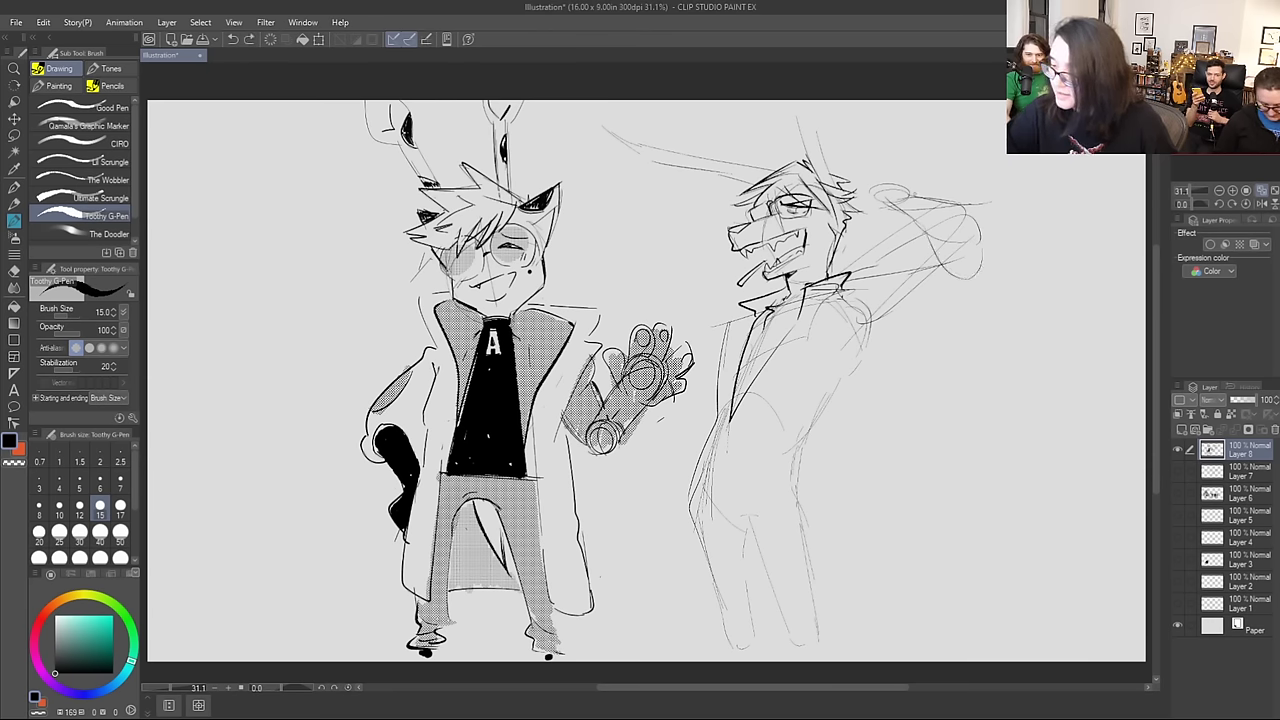
mouse_move(910, 191)
left_mouse_down()
mouse_move(972, 224)
mouse_move(992, 264)
mouse_move(967, 289)
left_mouse_up()
key("ctrl+z")
mouse_move(865, 328)
left_mouse_down()
mouse_move(1006, 265)
mouse_move(925, 277)
mouse_move(887, 310)
left_mouse_up()
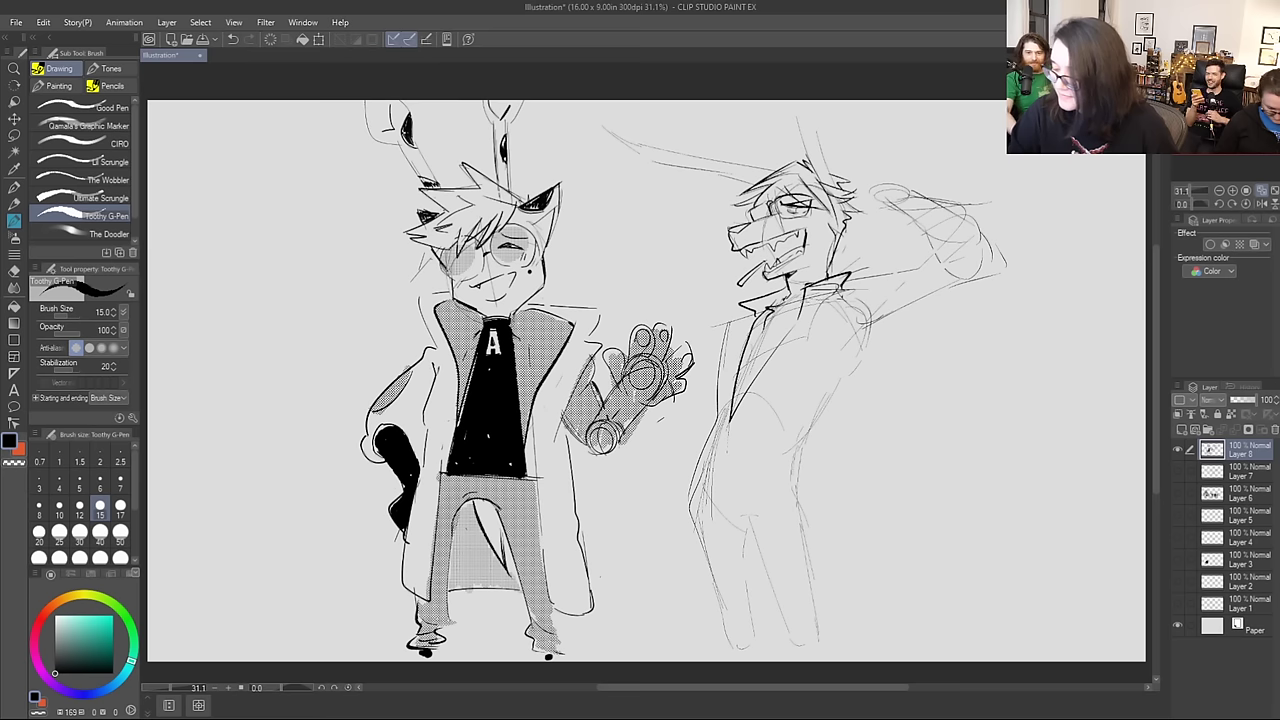
Step: Redraw the coat's collar edge below the second character's neck and add a wavy crease along the raised arm
mouse_move(817, 284)
left_mouse_down()
mouse_move(803, 303)
mouse_move(903, 257)
mouse_move(802, 294)
mouse_move(827, 271)
mouse_move(798, 303)
left_mouse_up()
key("ctrl+z")
key("ctrl+z")
left_click_drag(814, 286, 794, 321)
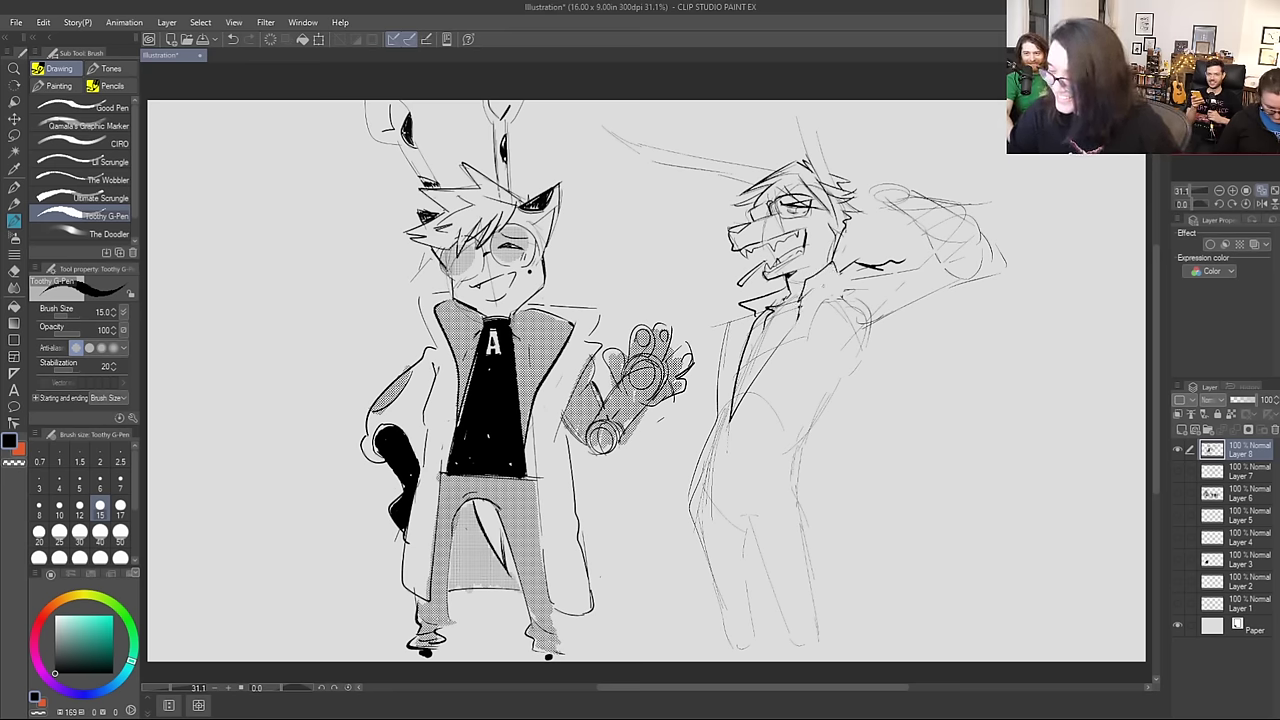
Step: Sketch the coat's long rear panel hanging from the second character's shoulder to an angled hem, with small marks around the hips
mouse_move(852, 264)
left_mouse_down()
mouse_move(806, 328)
mouse_move(800, 418)
mouse_move(807, 340)
mouse_move(840, 556)
left_mouse_up()
key("ctrl+z")
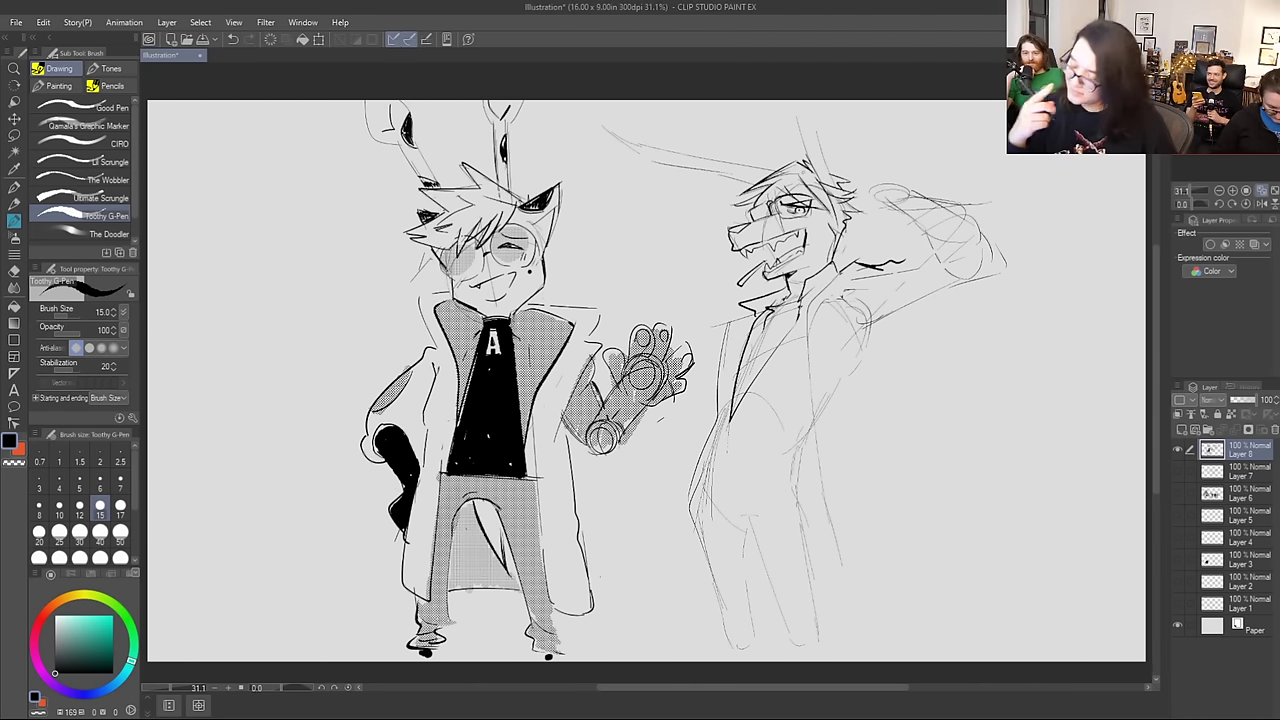
mouse_move(810, 422)
left_mouse_down()
mouse_move(834, 560)
mouse_move(893, 515)
left_mouse_up()
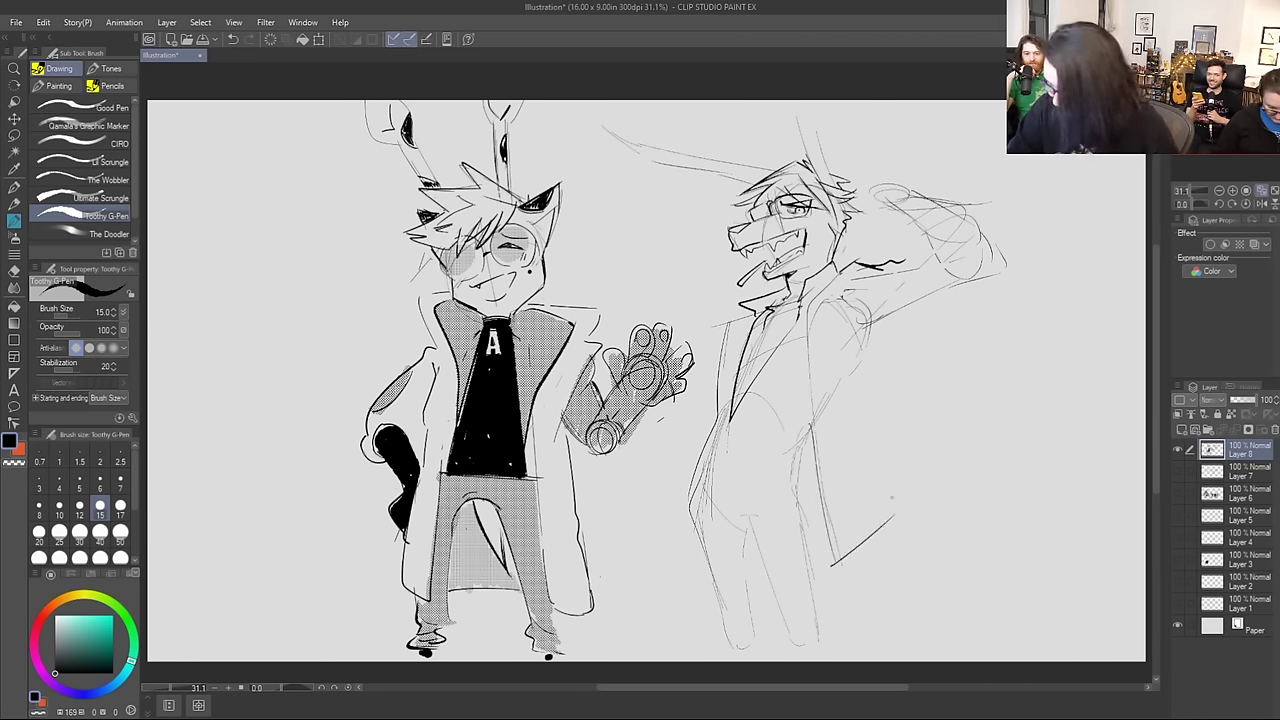
left_click_drag(885, 312, 906, 512)
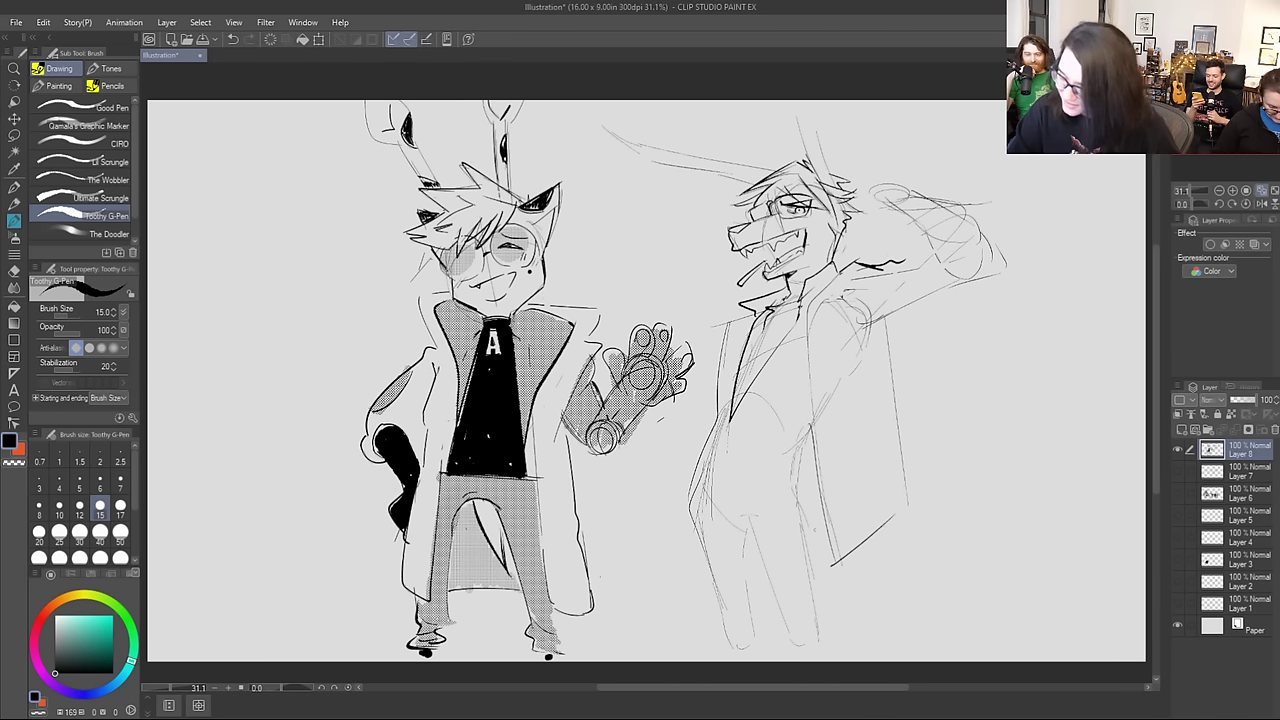
left_click_drag(809, 541, 823, 546)
mouse_move(801, 524)
left_mouse_down()
mouse_move(815, 539)
mouse_move(755, 556)
left_mouse_up()
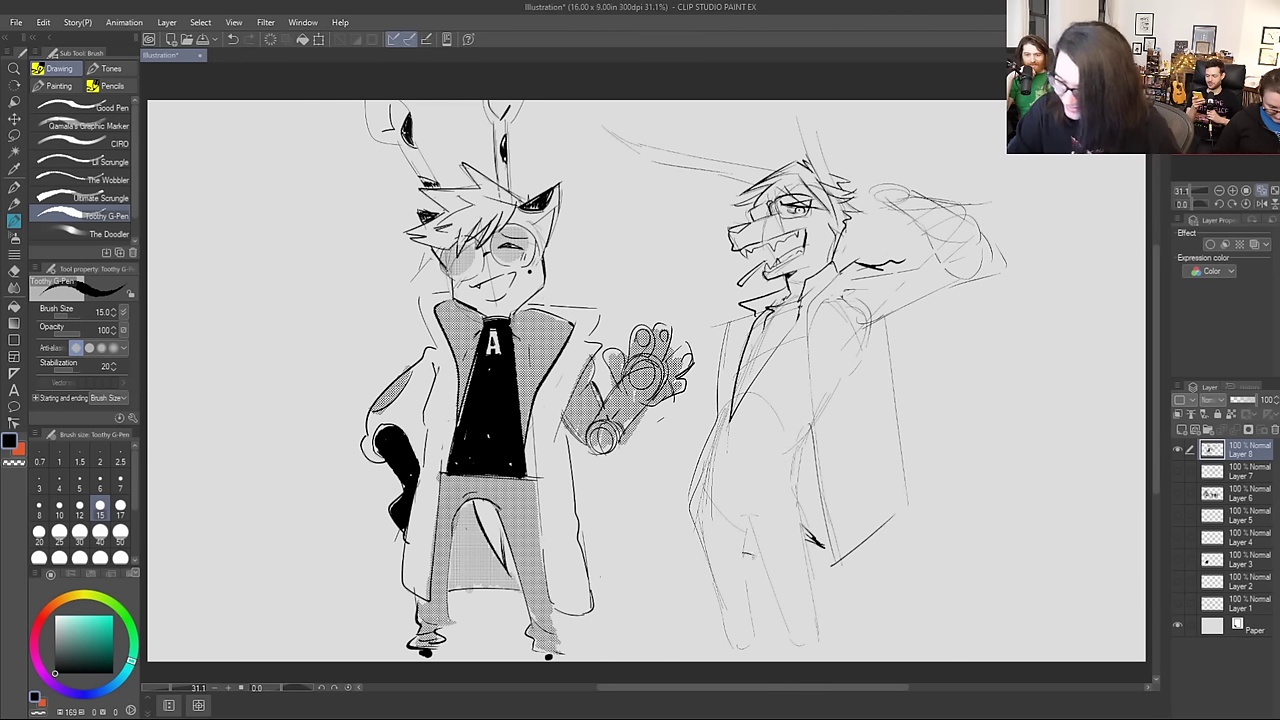
Step: Sketch the coat's open front panel on the second character, running from the chest and flaring out to a pointed hem beside the legs
left_click_drag(762, 303, 706, 466)
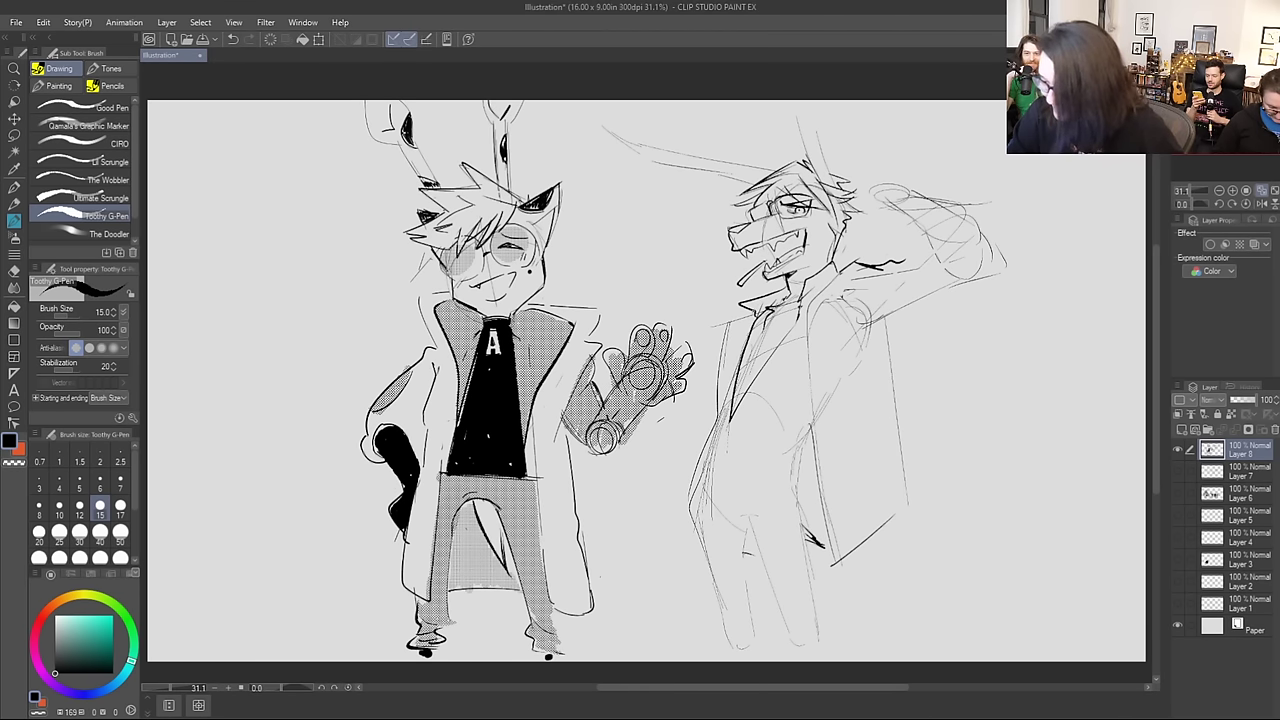
mouse_move(738, 326)
left_mouse_down()
mouse_move(664, 512)
mouse_move(666, 592)
left_mouse_up()
left_click_drag(700, 490, 700, 584)
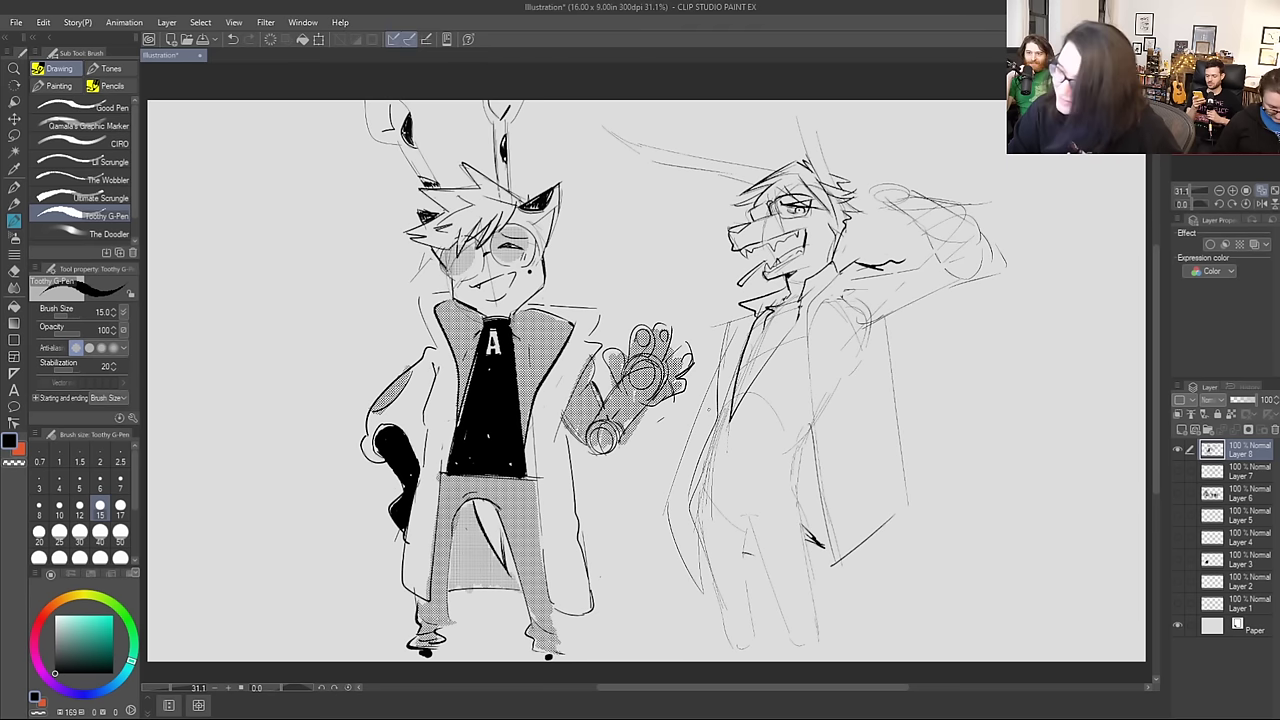
left_click_drag(750, 318, 708, 338)
left_click_drag(708, 340, 712, 370)
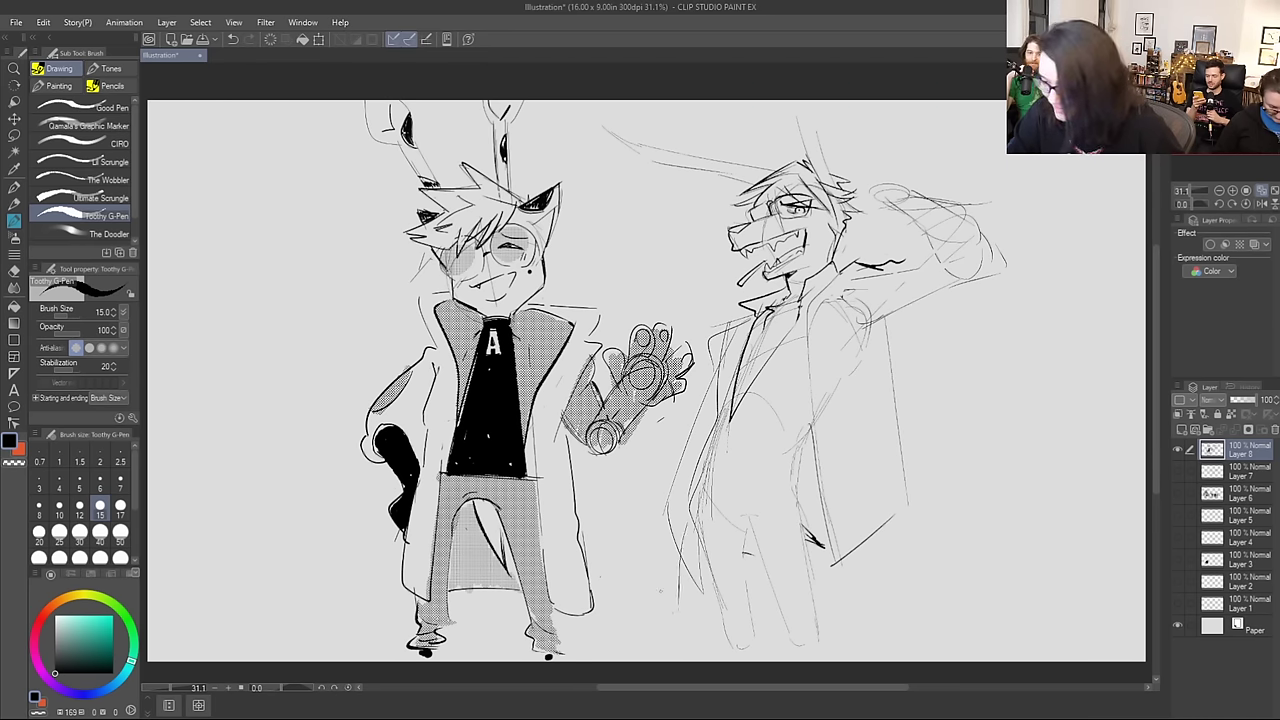
mouse_move(690, 440)
left_mouse_down()
mouse_move(648, 534)
mouse_move(678, 554)
left_mouse_up()
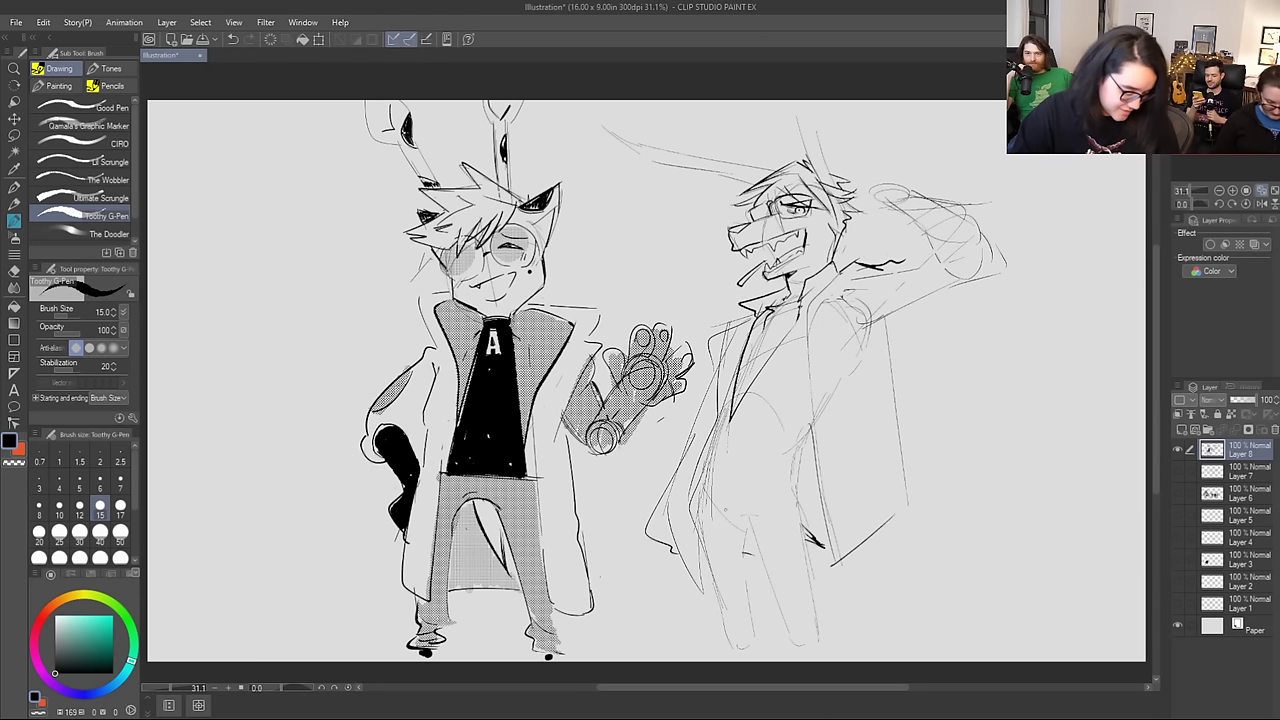
Step: Outline the second character's vest from the chest down to a pointed, notched lower hem above the legs
mouse_move(724, 406)
left_mouse_down()
mouse_move(680, 542)
mouse_move(680, 514)
left_mouse_up()
left_click_drag(708, 542, 728, 562)
left_click_drag(687, 512, 727, 561)
mouse_move(726, 502)
left_mouse_down()
mouse_move(758, 564)
mouse_move(806, 508)
mouse_move(777, 523)
mouse_move(812, 447)
left_mouse_up()
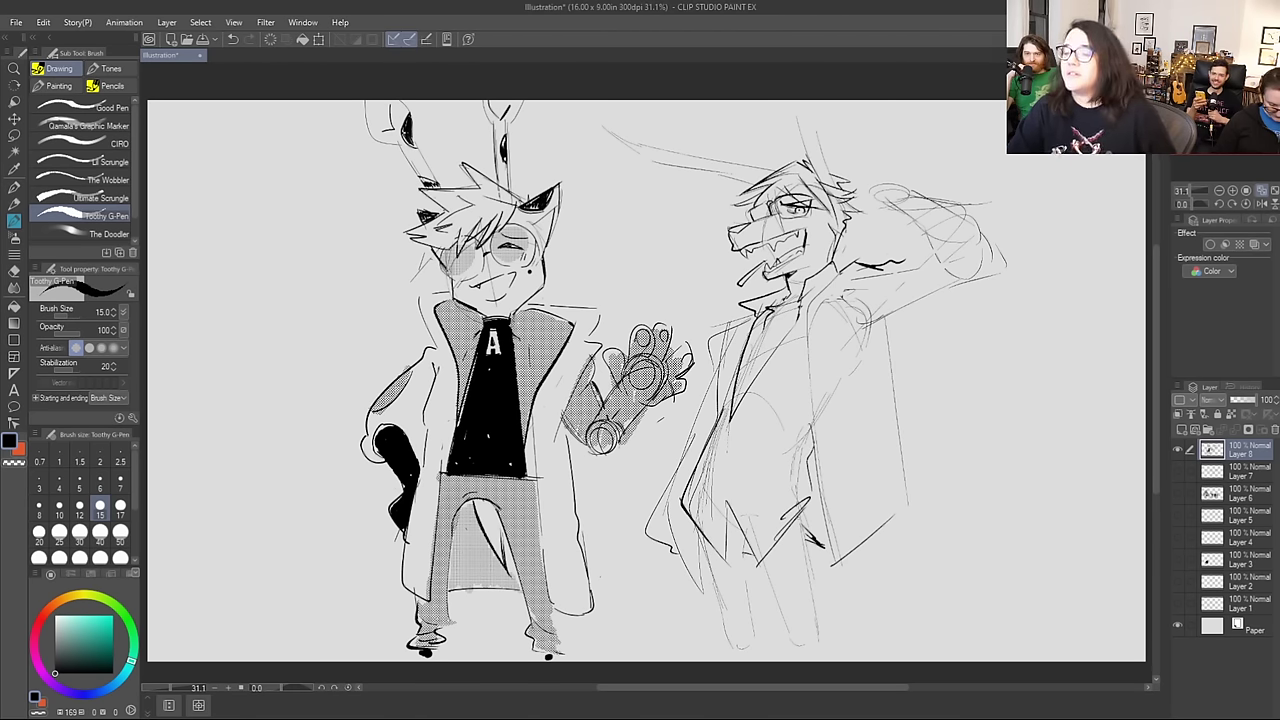
Step: Sketch a long tail curving out behind the second character's legs and add a short line above the head
left_click_drag(799, 534, 894, 604)
mouse_move(813, 581)
left_mouse_down()
mouse_move(906, 602)
mouse_move(956, 590)
left_mouse_up()
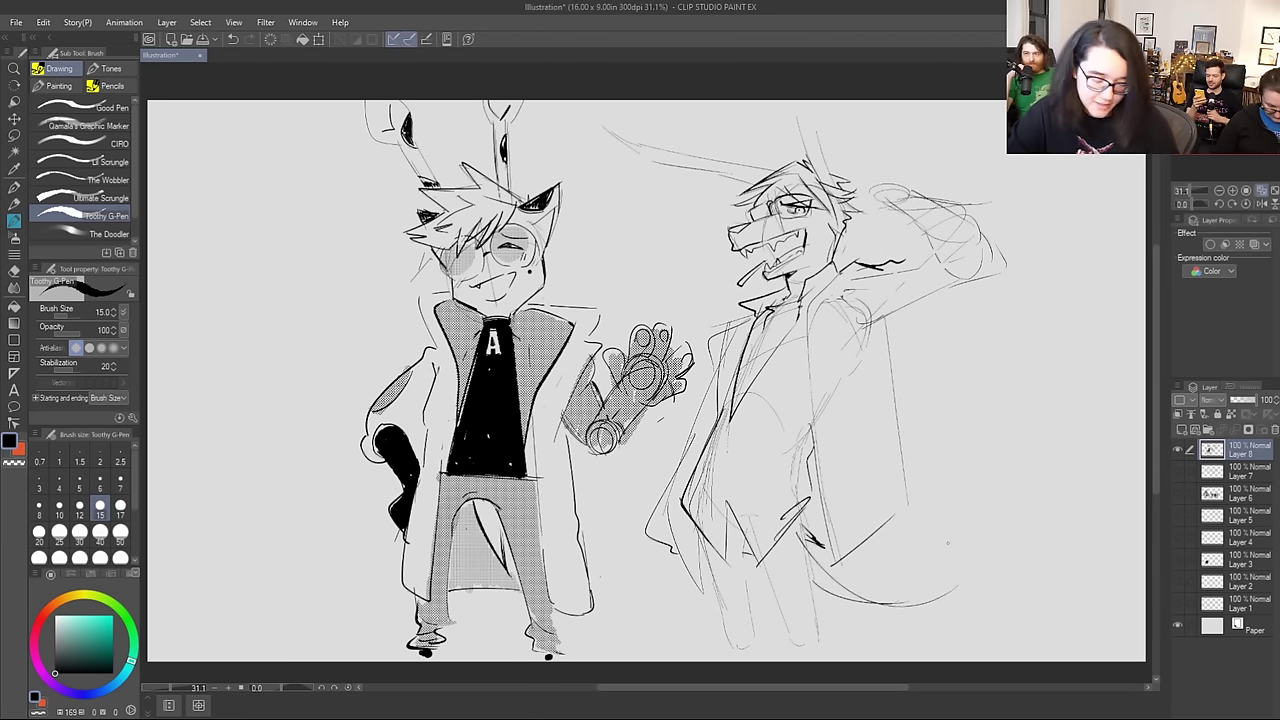
left_click_drag(795, 101, 760, 116)
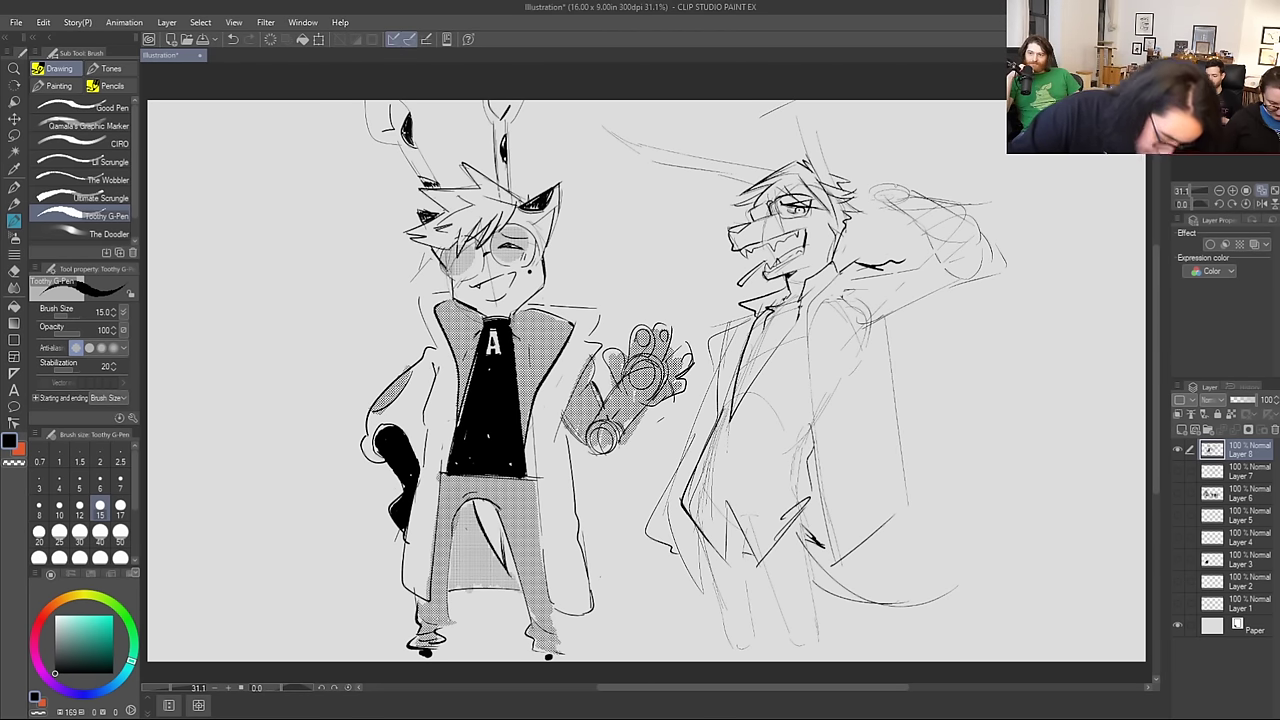
Step: Sketch the second character's raised hand behind the head, gripping a diagonal rod thickened at brush size 40
mouse_move(888, 163)
left_mouse_down()
mouse_move(912, 188)
mouse_move(881, 185)
left_mouse_up()
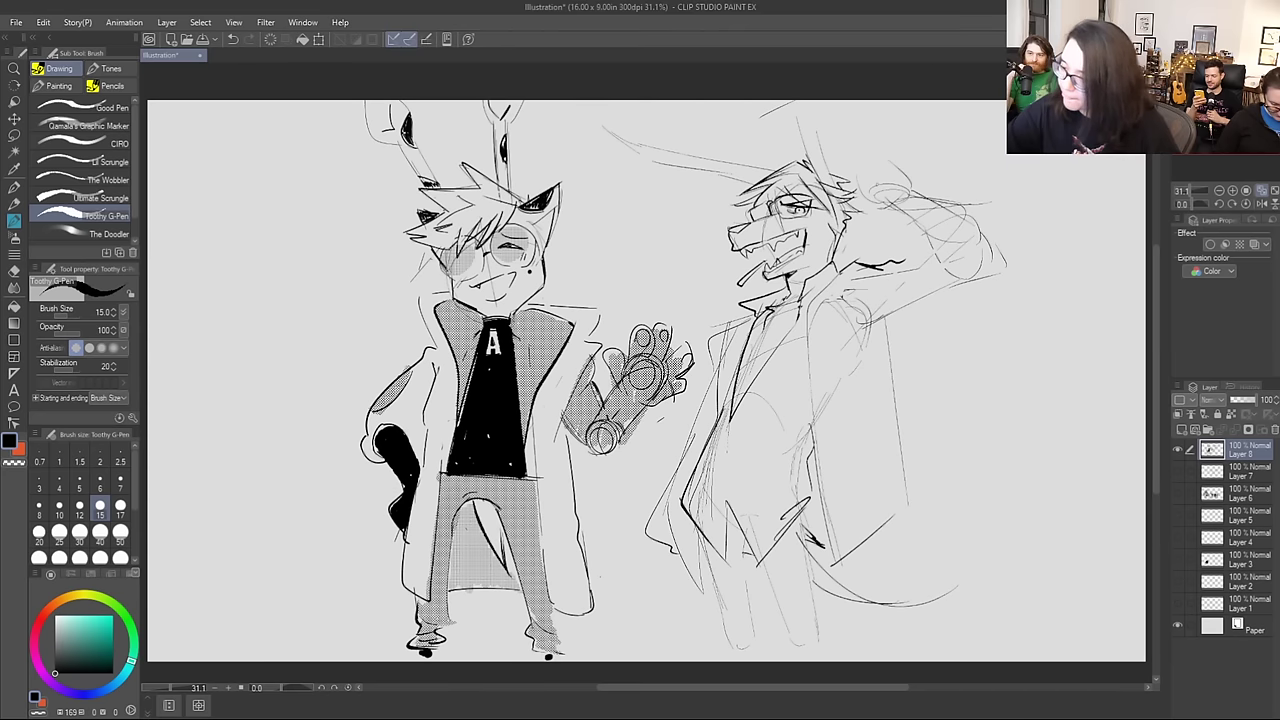
mouse_move(908, 188)
left_mouse_down()
mouse_move(867, 170)
mouse_move(870, 144)
mouse_move(895, 157)
mouse_move(870, 157)
mouse_move(892, 146)
left_mouse_up()
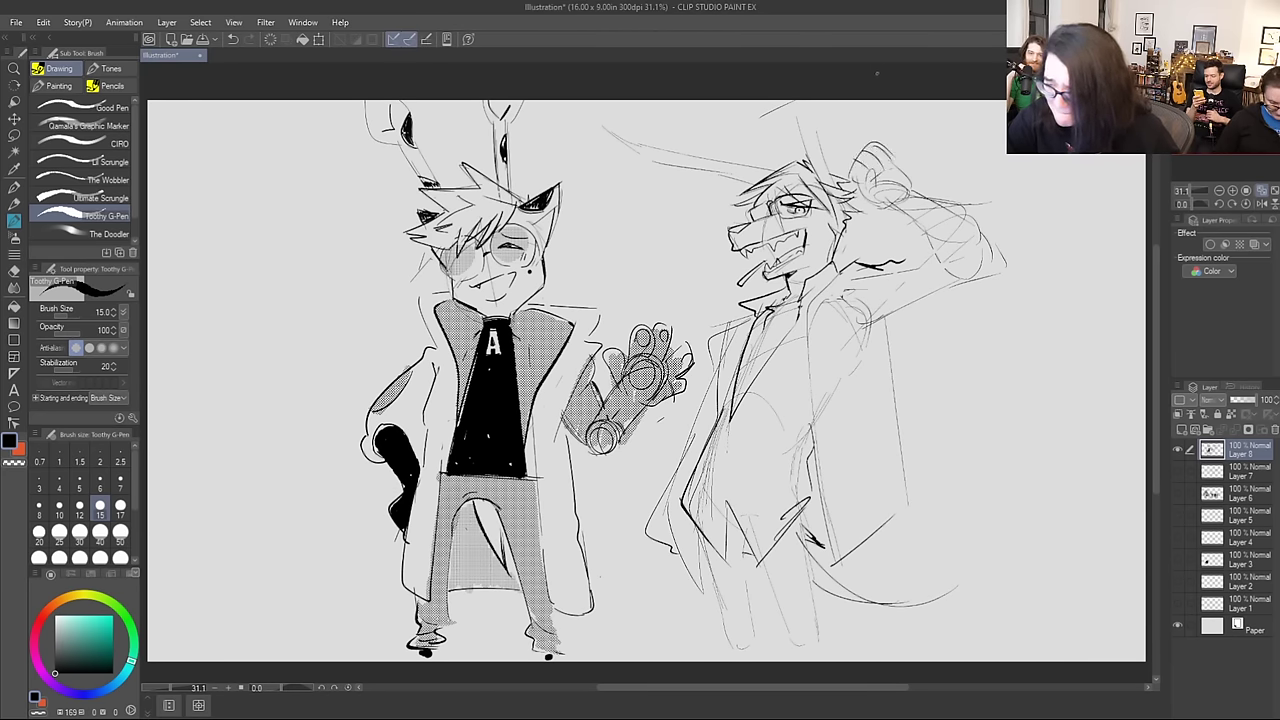
left_click_drag(857, 218, 906, 136)
left_click(100, 532)
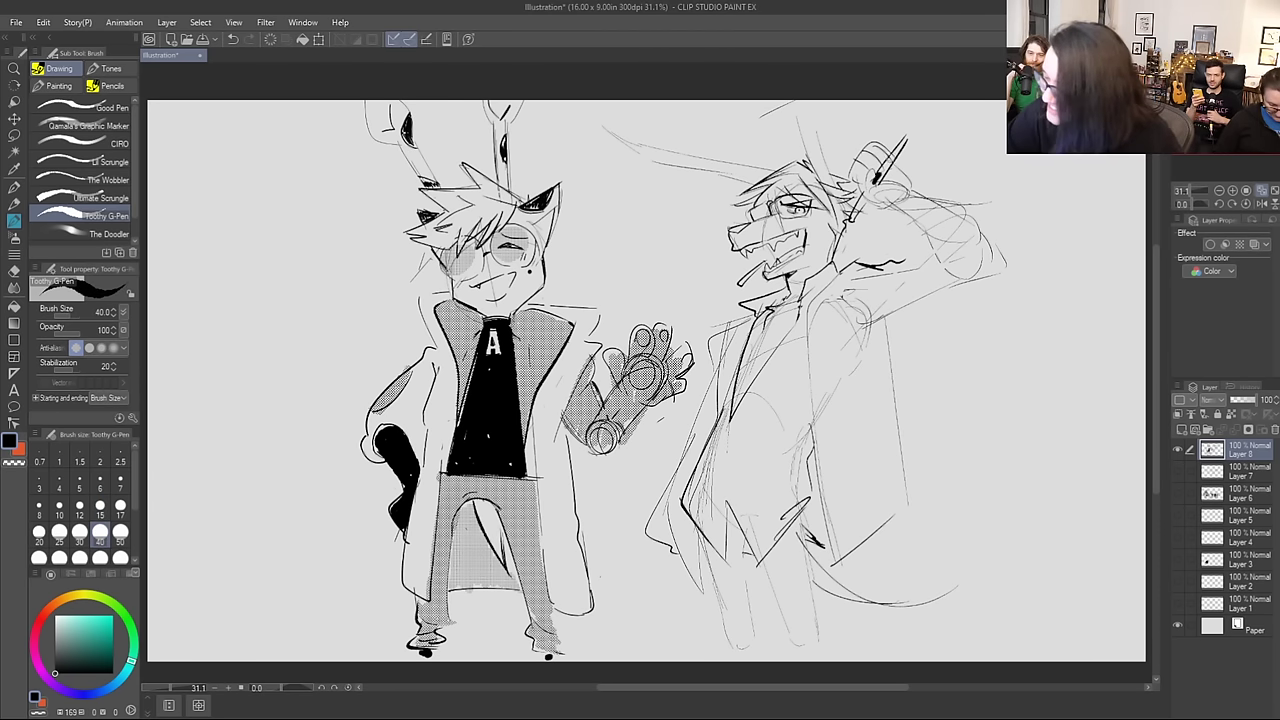
left_click_drag(878, 180, 904, 139)
left_click_drag(852, 219, 868, 194)
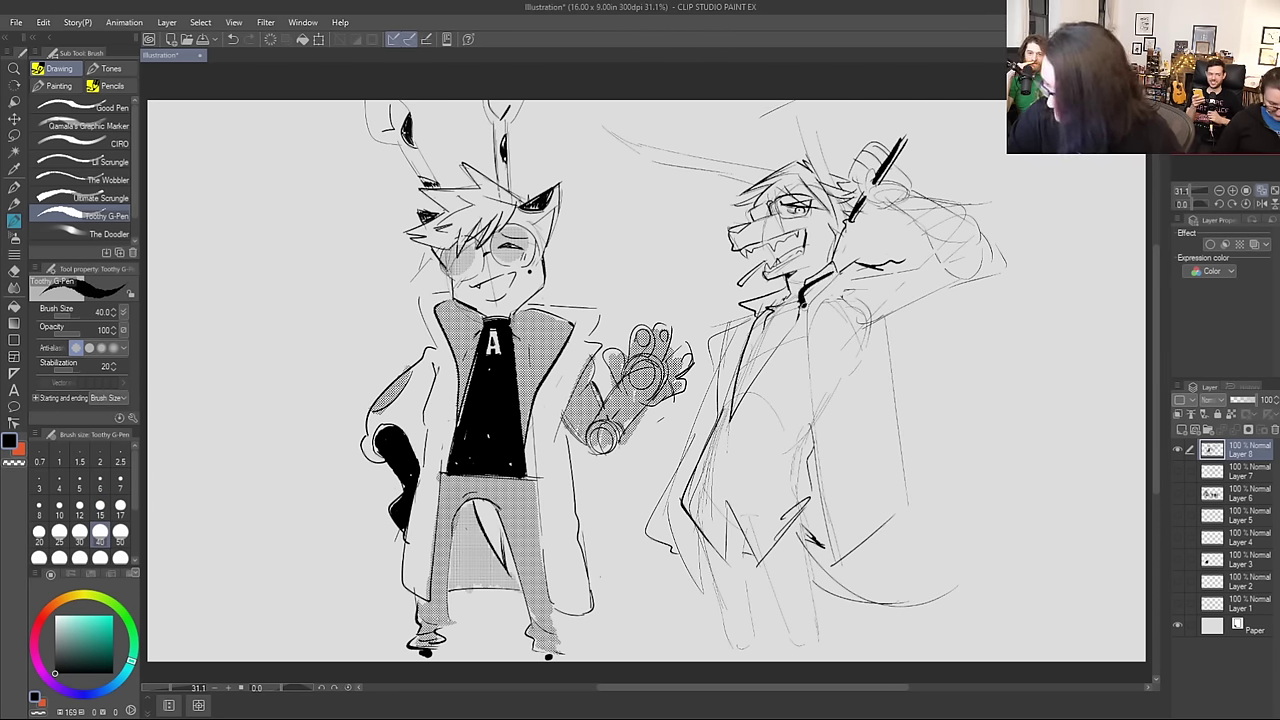
Step: Ink the coat's edge from the shoulder to the hem with a thick line and hatch the gap beside the vest's hem
mouse_move(852, 265)
left_mouse_down()
mouse_move(806, 340)
mouse_move(828, 550)
mouse_move(893, 517)
left_mouse_up()
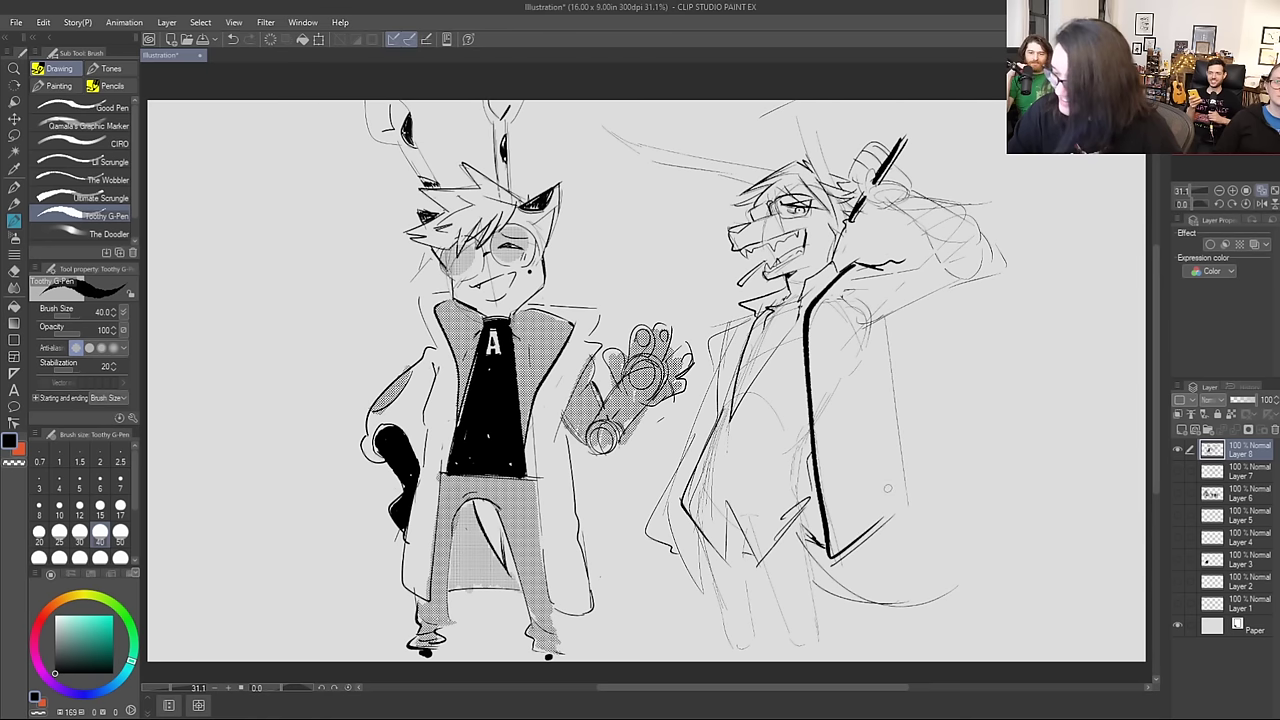
mouse_move(808, 536)
left_mouse_down()
mouse_move(811, 460)
mouse_move(820, 545)
mouse_move(820, 508)
mouse_move(804, 516)
mouse_move(823, 543)
left_mouse_up()
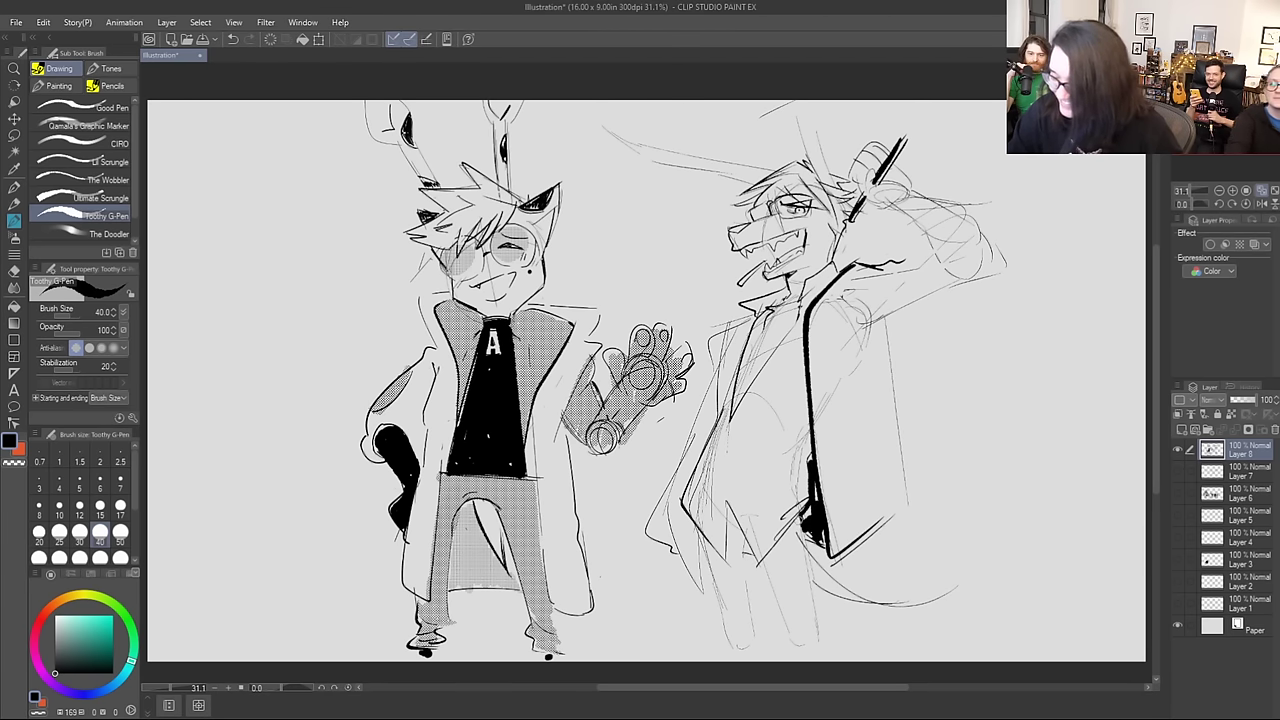
key("ctrl+z")
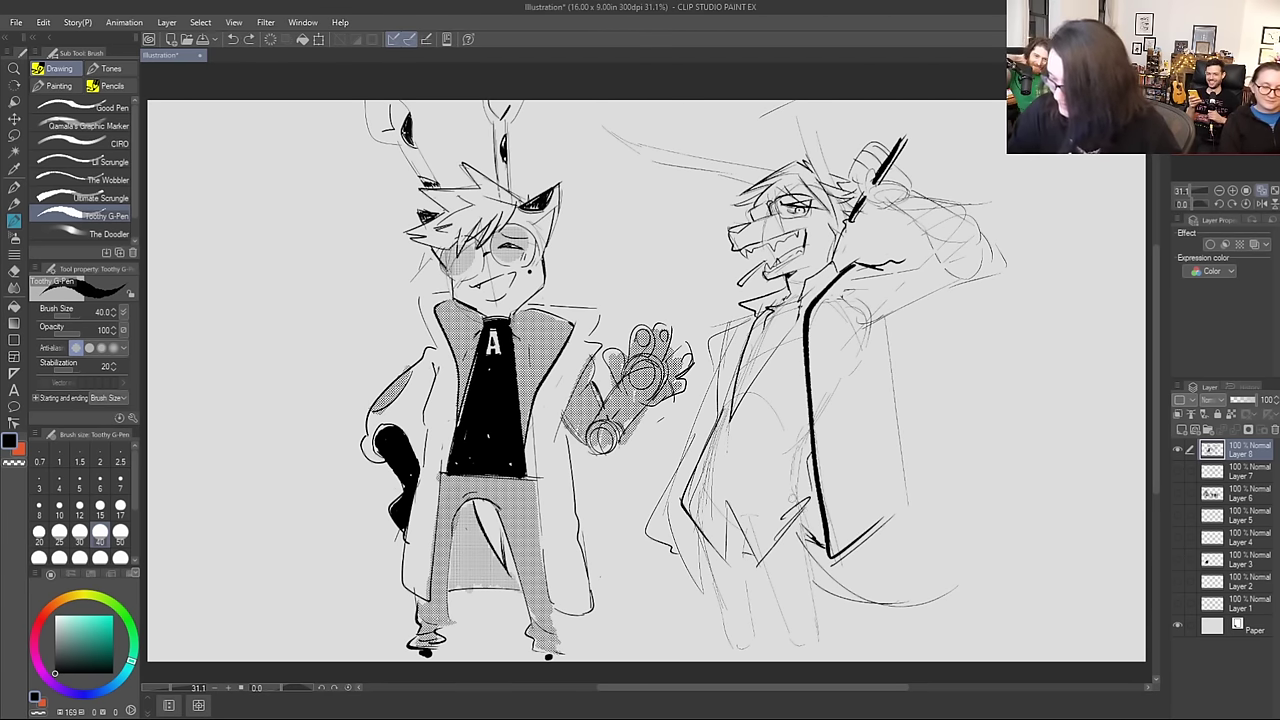
left_click_drag(802, 512, 816, 542)
left_click_drag(808, 490, 814, 534)
left_click_drag(812, 504, 820, 546)
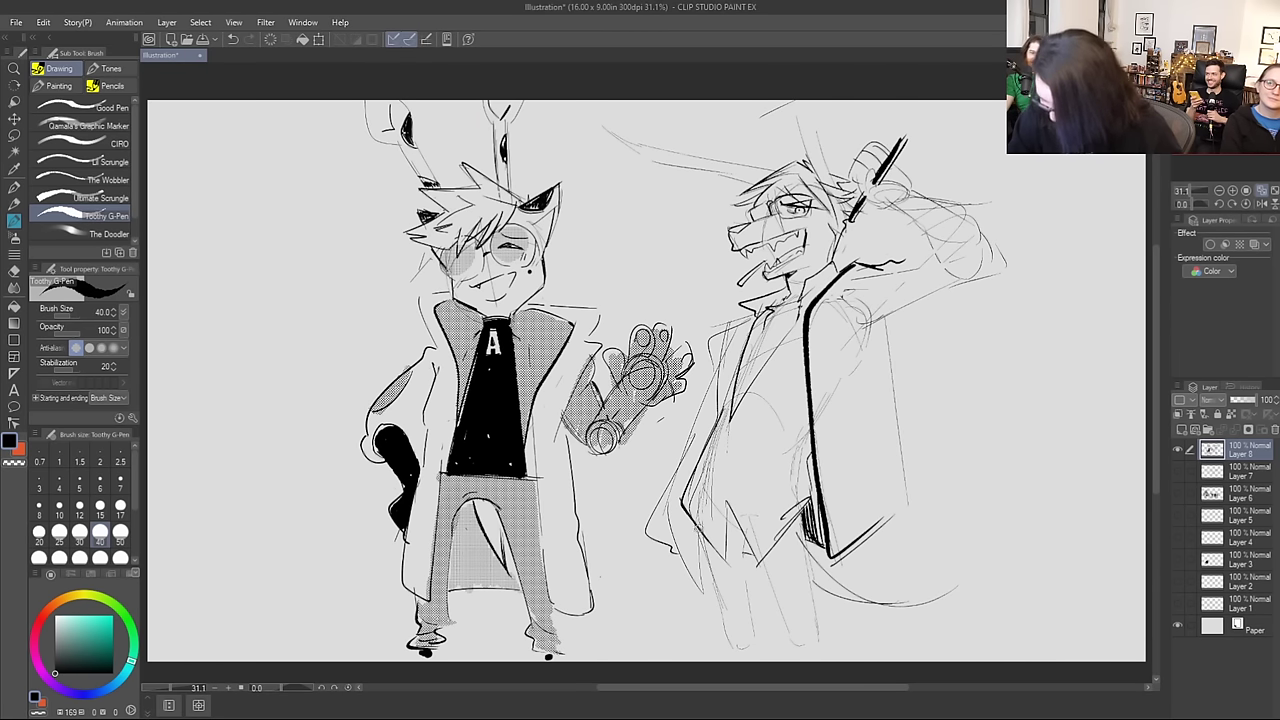
Step: Block in the second character's legs with black strokes, raising the brush size to 100
mouse_move(698, 528)
left_mouse_down()
mouse_move(726, 640)
mouse_move(722, 568)
left_mouse_up()
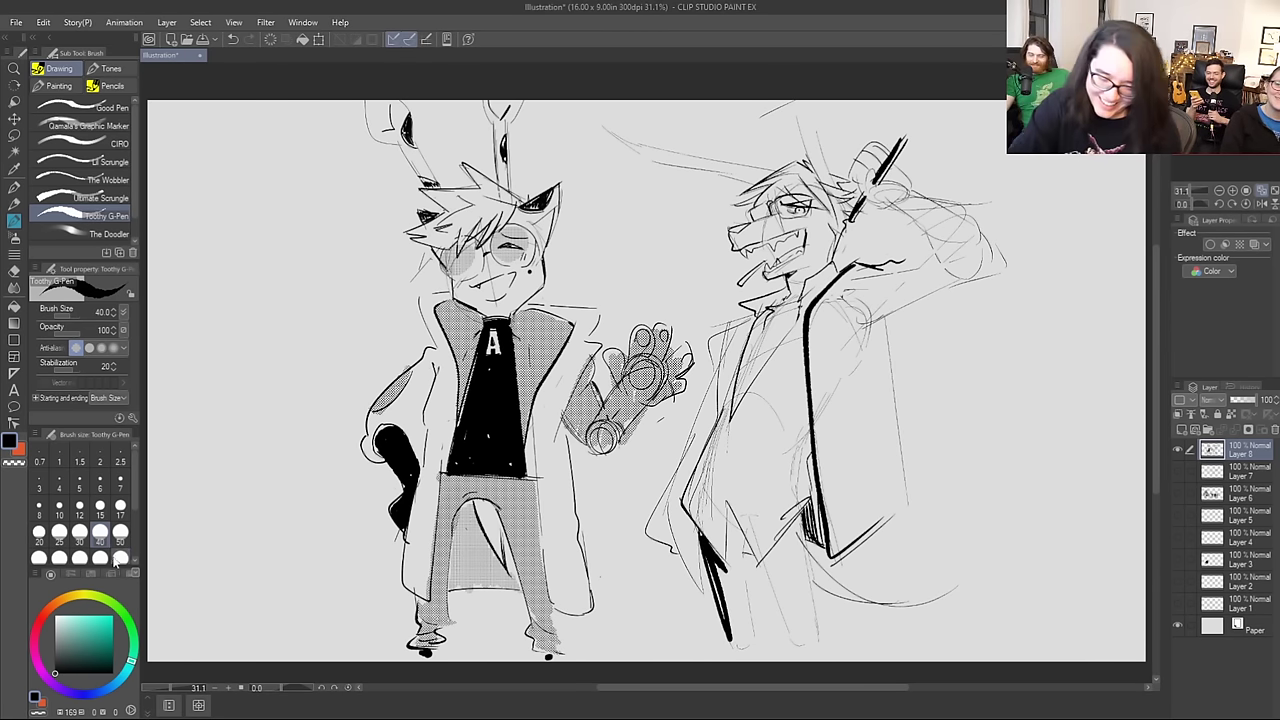
left_click(102, 557)
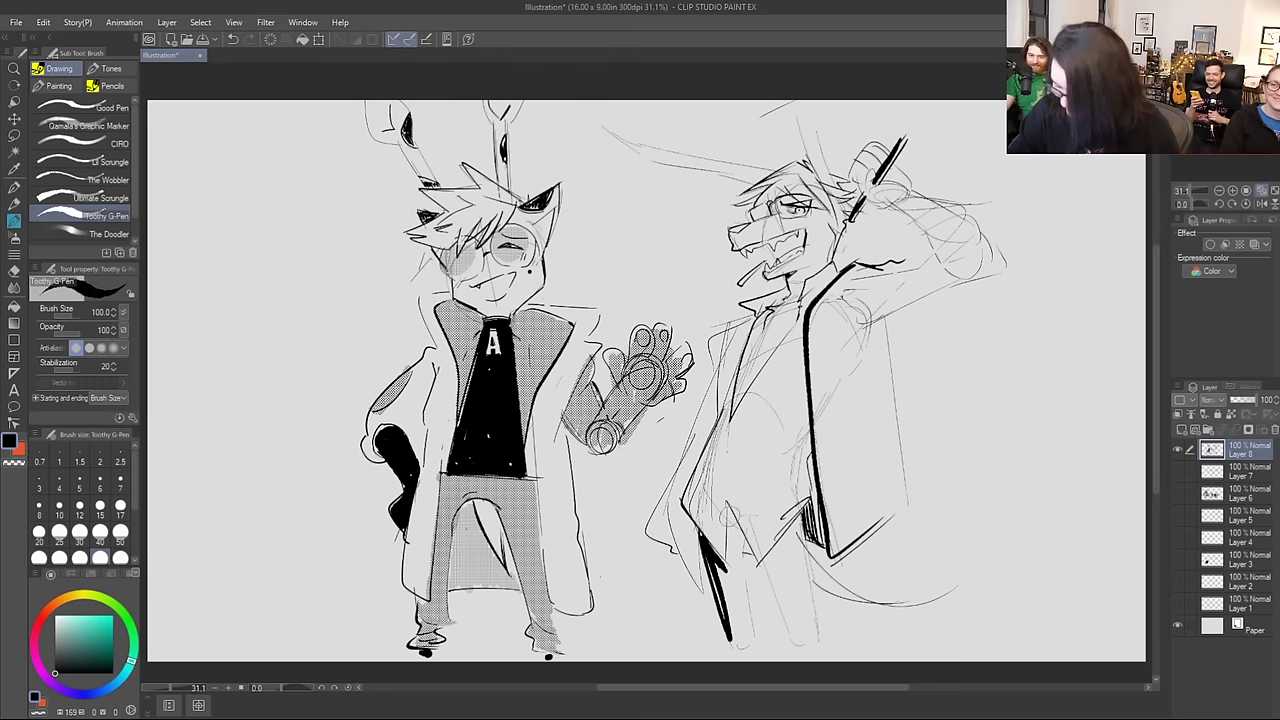
mouse_move(720, 508)
left_mouse_down()
mouse_move(742, 636)
mouse_move(736, 564)
left_mouse_up()
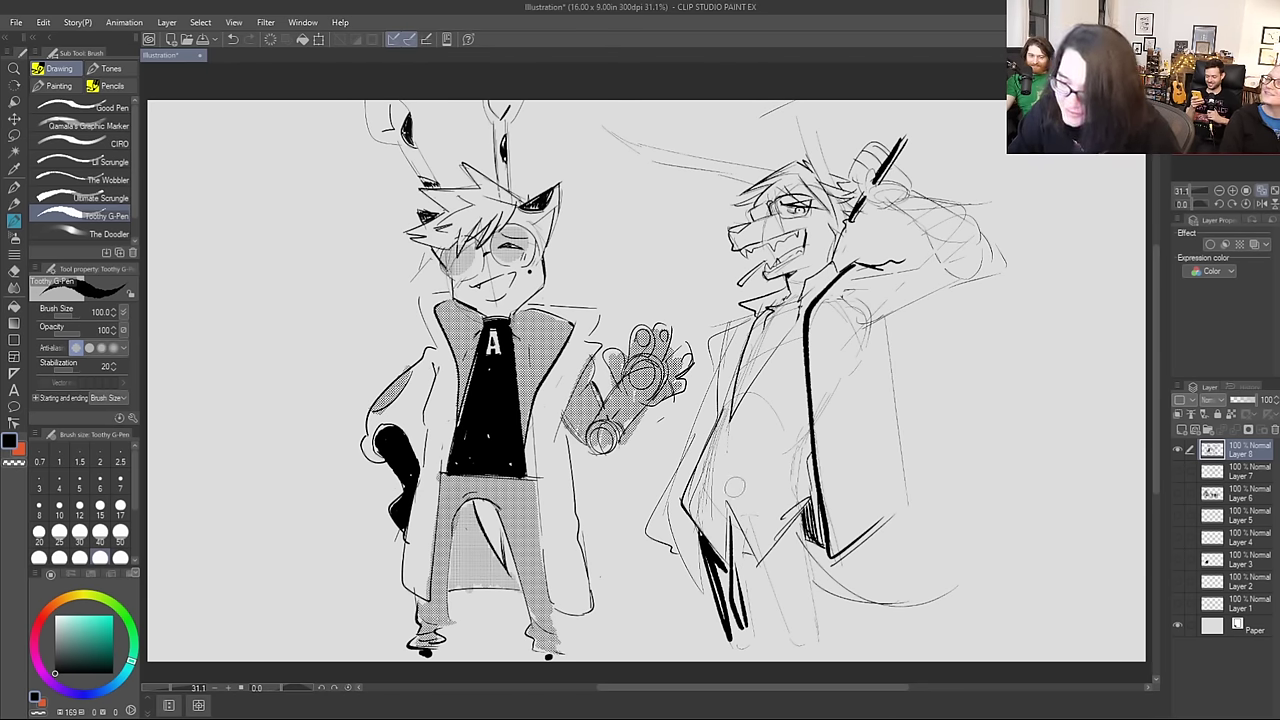
mouse_move(734, 488)
left_mouse_down()
mouse_move(756, 566)
mouse_move(741, 600)
mouse_move(731, 512)
left_mouse_up()
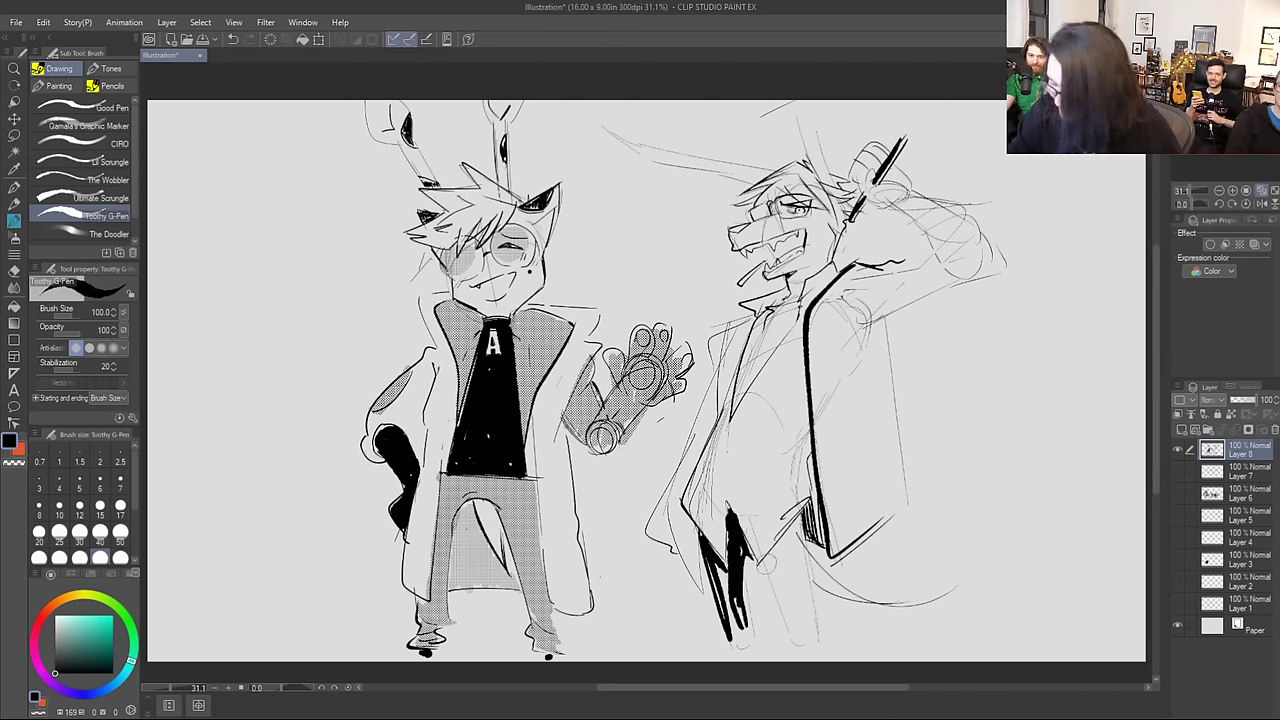
mouse_move(760, 556)
left_mouse_down()
mouse_move(791, 628)
mouse_move(798, 539)
mouse_move(784, 535)
mouse_move(775, 554)
mouse_move(784, 537)
mouse_move(796, 614)
left_mouse_up()
left_click_drag(786, 546, 790, 606)
Step: Fill the remaining gaps in the black legs at brush size 50 and add small narrow feet
left_click(100, 507)
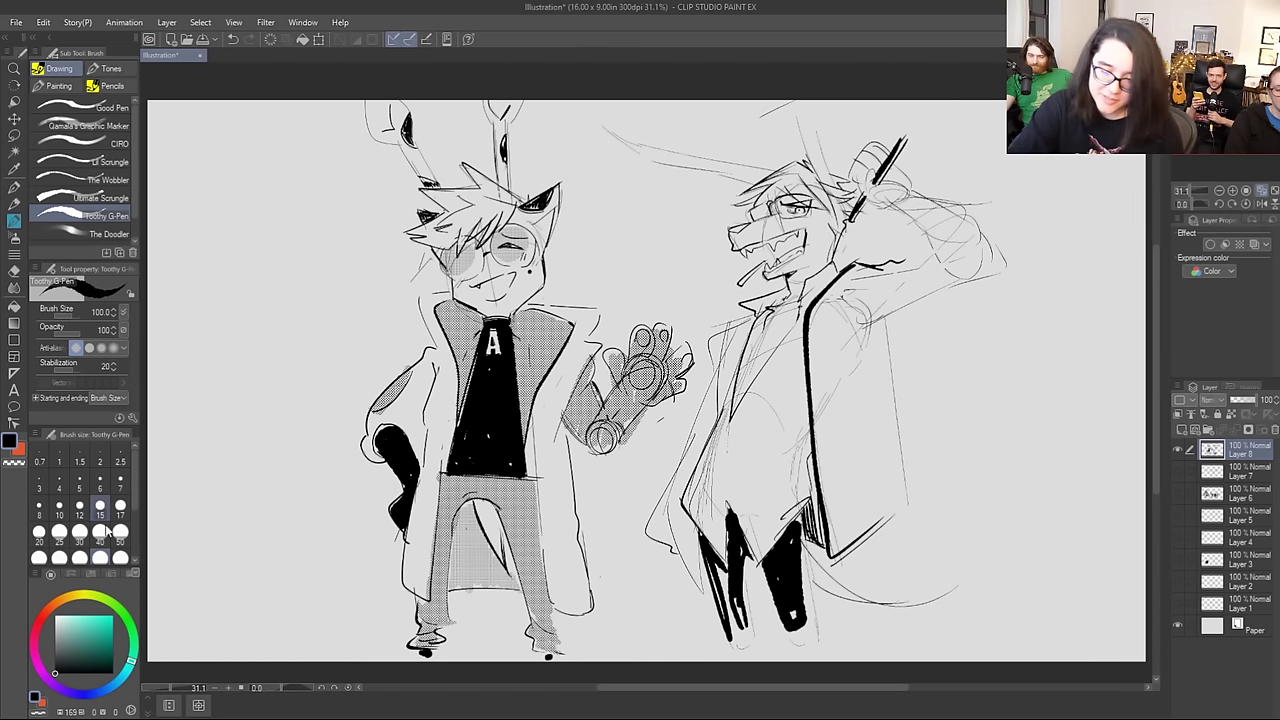
left_click(120, 532)
mouse_move(706, 542)
left_mouse_down()
mouse_move(729, 577)
mouse_move(715, 552)
mouse_move(745, 658)
mouse_move(798, 656)
left_mouse_up()
left_click_drag(732, 571, 728, 503)
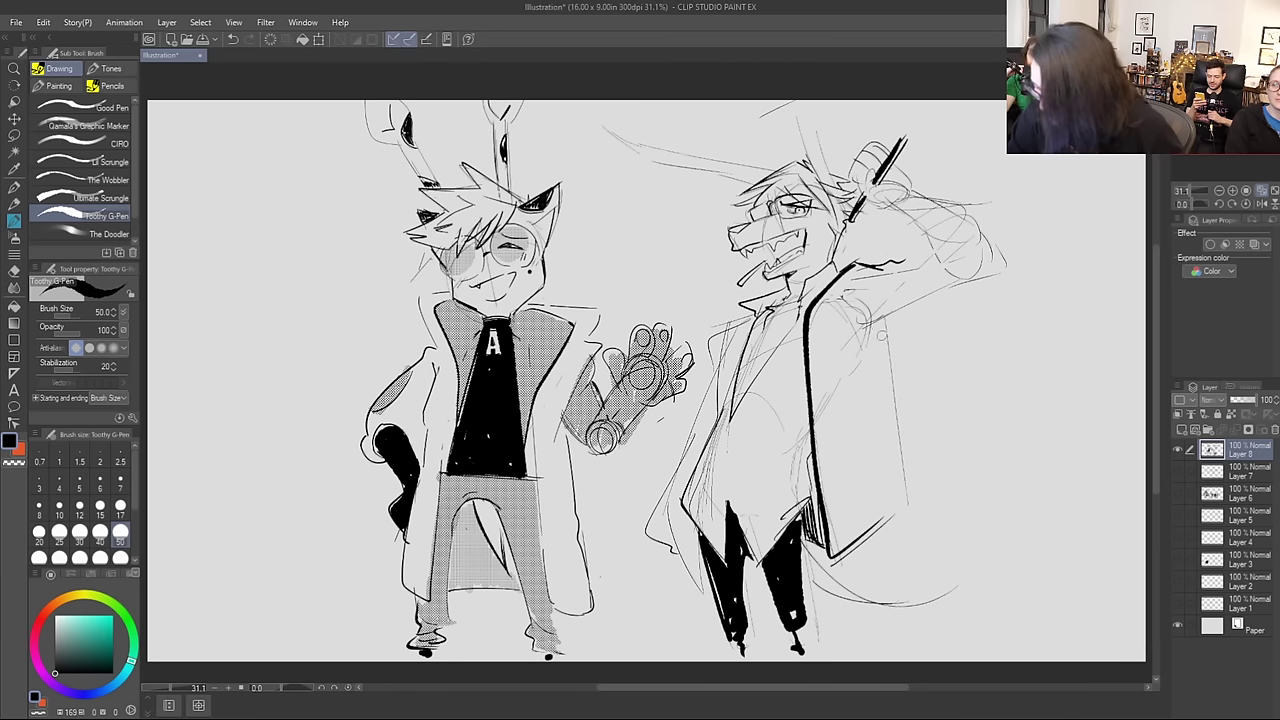
Step: Ink the coat's back edge and the raised sleeve's outline around the elbow with bolder lines
left_click_drag(877, 328, 902, 490)
left_click_drag(858, 334, 968, 295)
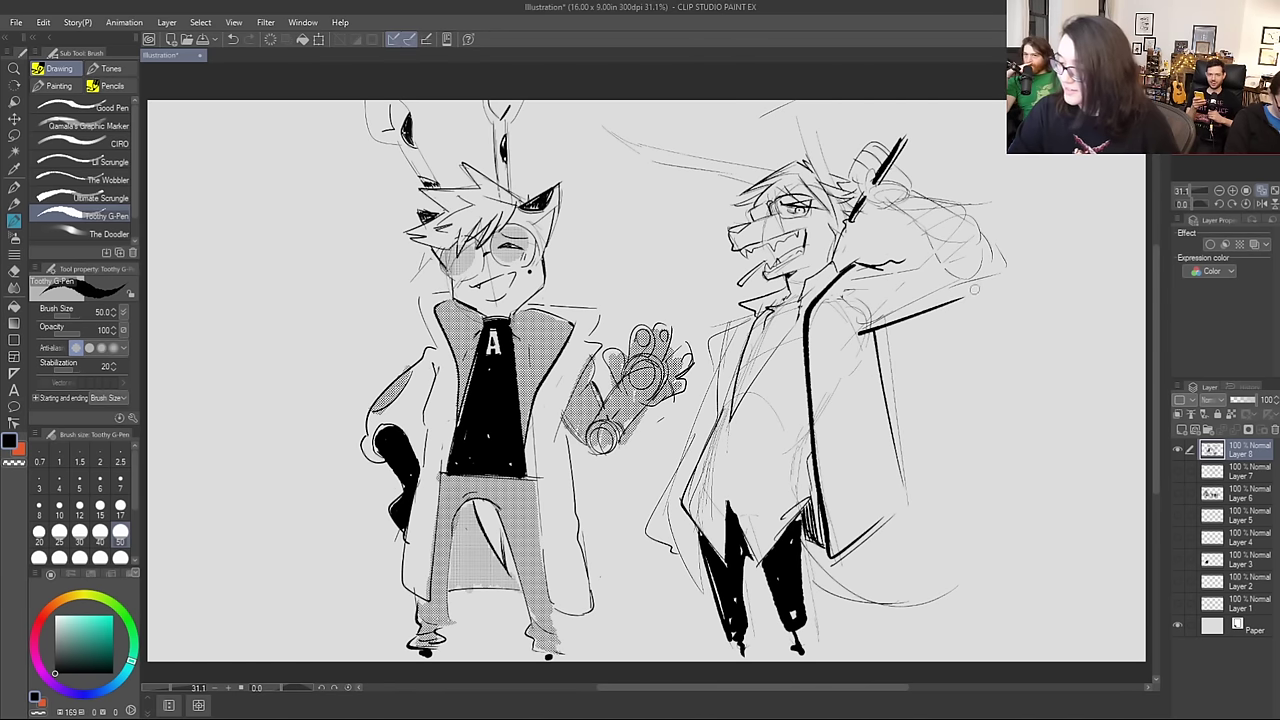
left_click_drag(896, 270, 956, 250)
mouse_move(926, 194)
left_mouse_down()
mouse_move(908, 232)
mouse_move(956, 282)
mouse_move(1004, 256)
mouse_move(966, 296)
left_mouse_up()
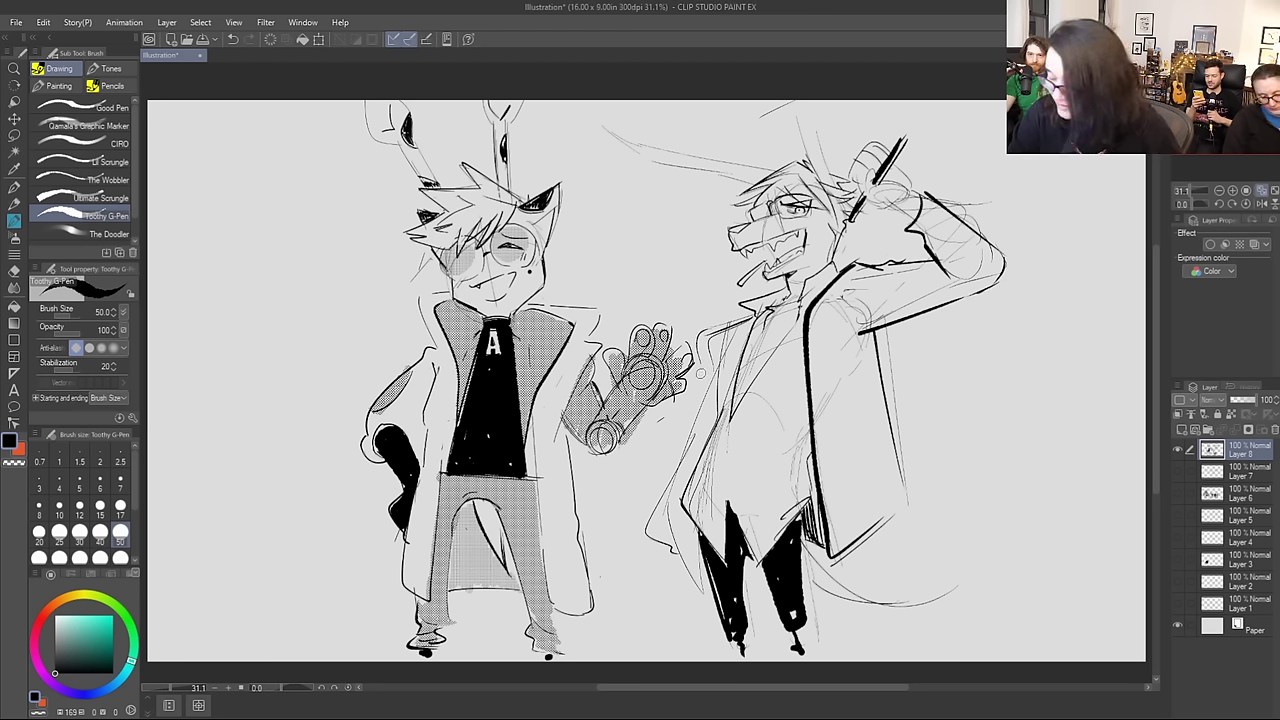
Step: Ink the coat's front outer edge and rear hem, and add short curved strokes at the tail's tip
mouse_move(700, 372)
left_mouse_down()
mouse_move(689, 430)
mouse_move(637, 508)
mouse_move(665, 555)
left_mouse_up()
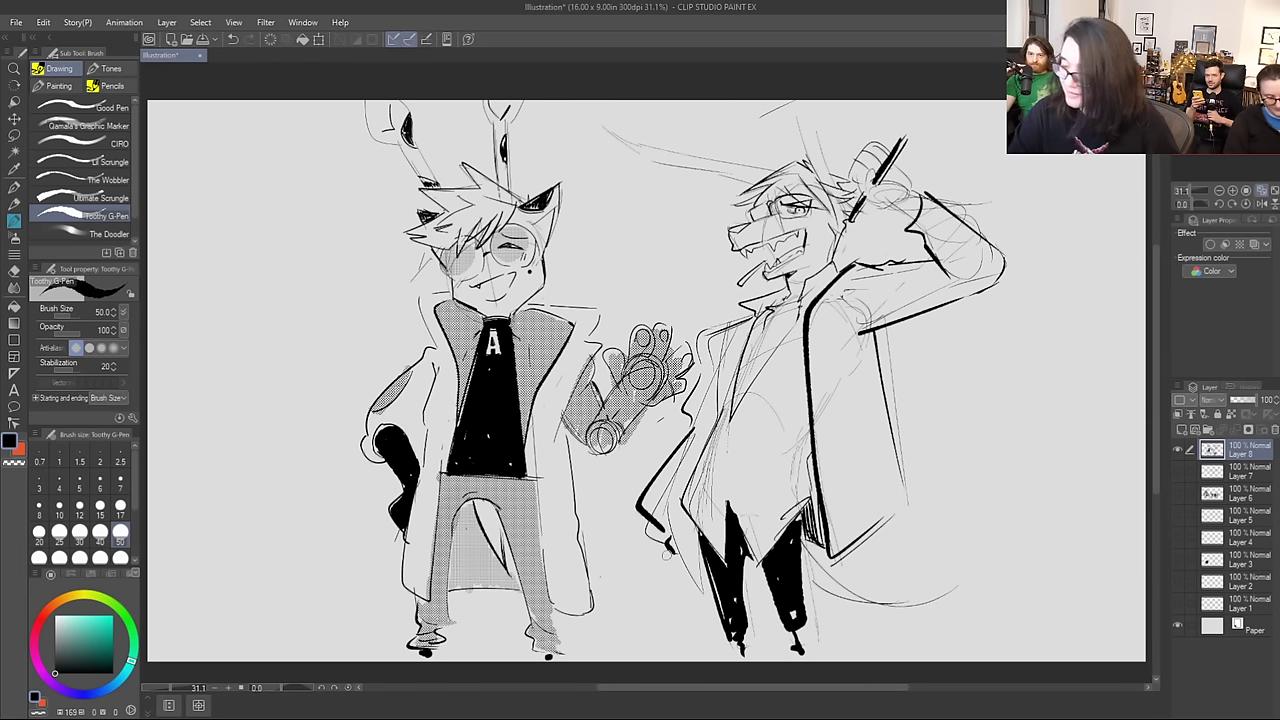
left_click_drag(818, 564, 888, 530)
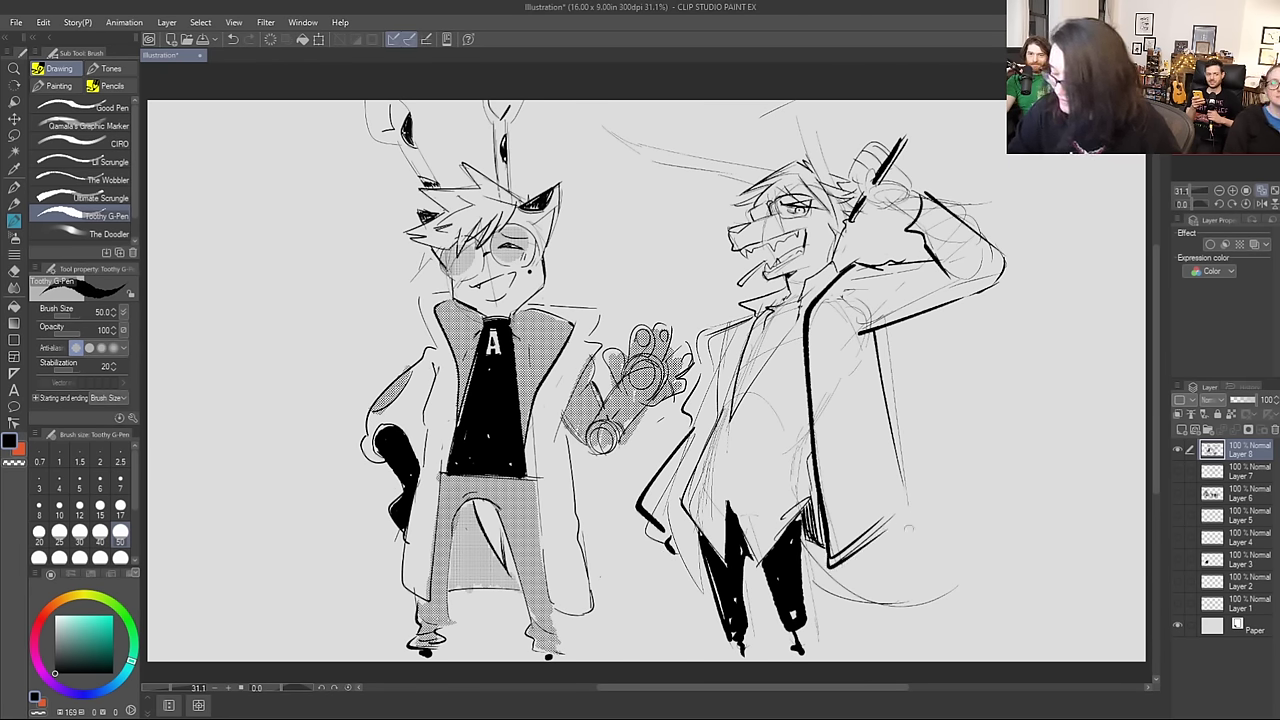
mouse_move(968, 578)
left_mouse_down()
mouse_move(968, 528)
mouse_move(962, 584)
left_mouse_up()
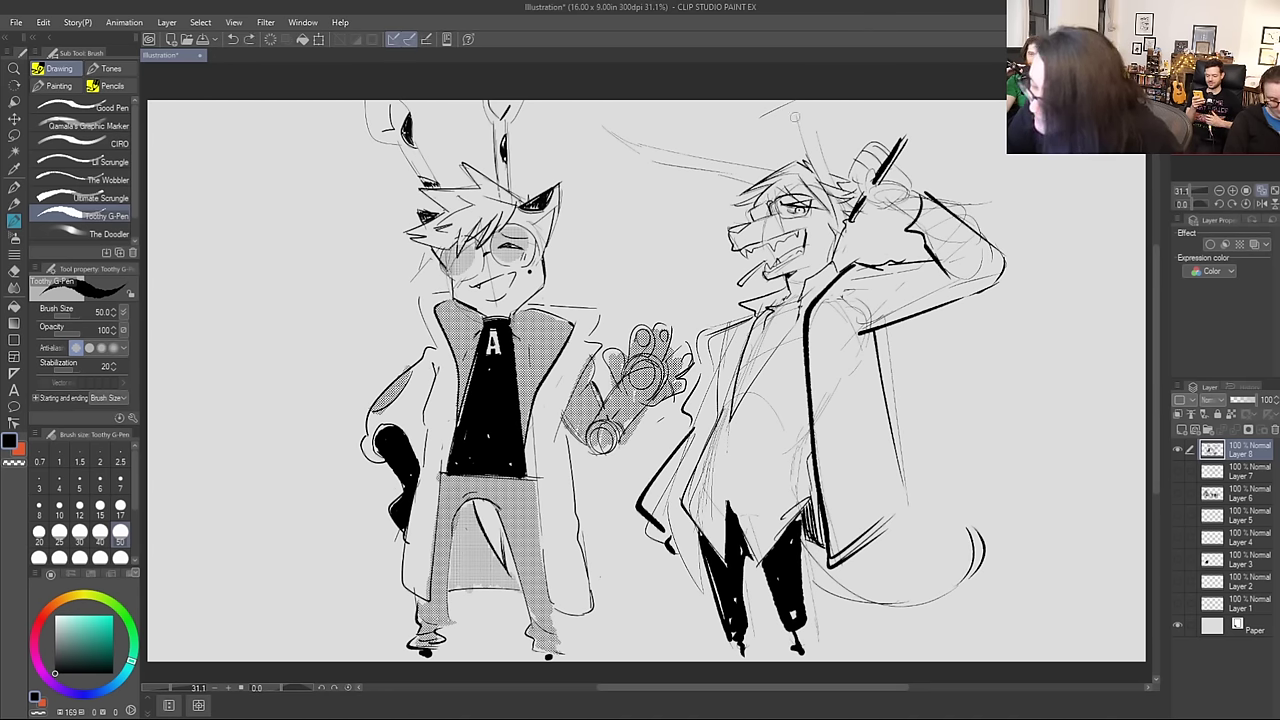
Step: Fill the raised sleeve and the coat's long rear panel with solid black at brush size 120
left_click(120, 557)
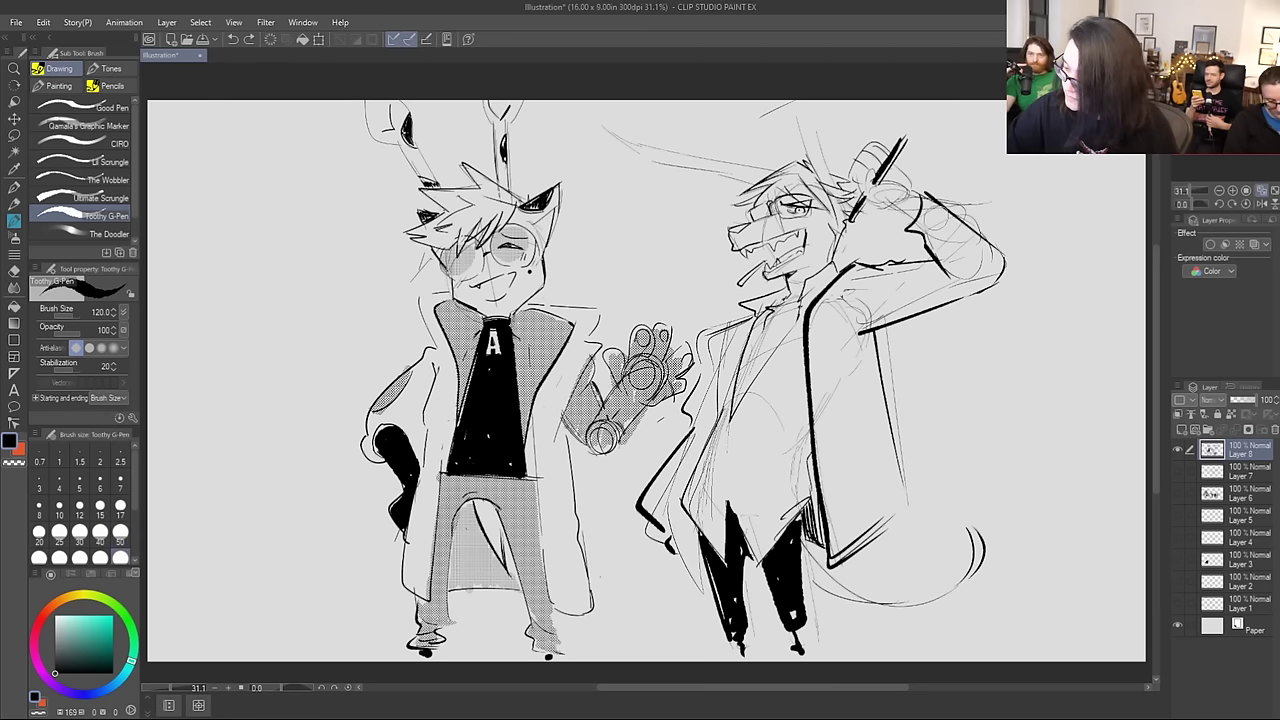
mouse_move(925, 195)
left_mouse_down()
mouse_move(966, 280)
mouse_move(988, 268)
mouse_move(933, 218)
mouse_move(978, 270)
mouse_move(843, 317)
mouse_move(828, 320)
mouse_move(948, 270)
mouse_move(821, 310)
mouse_move(834, 545)
mouse_move(872, 522)
mouse_move(885, 488)
mouse_move(852, 287)
mouse_move(822, 302)
mouse_move(849, 526)
mouse_move(825, 326)
mouse_move(842, 490)
mouse_move(836, 398)
mouse_move(850, 440)
mouse_move(858, 405)
mouse_move(868, 482)
mouse_move(834, 422)
mouse_move(828, 452)
mouse_move(859, 497)
mouse_move(833, 304)
mouse_move(835, 398)
left_mouse_up()
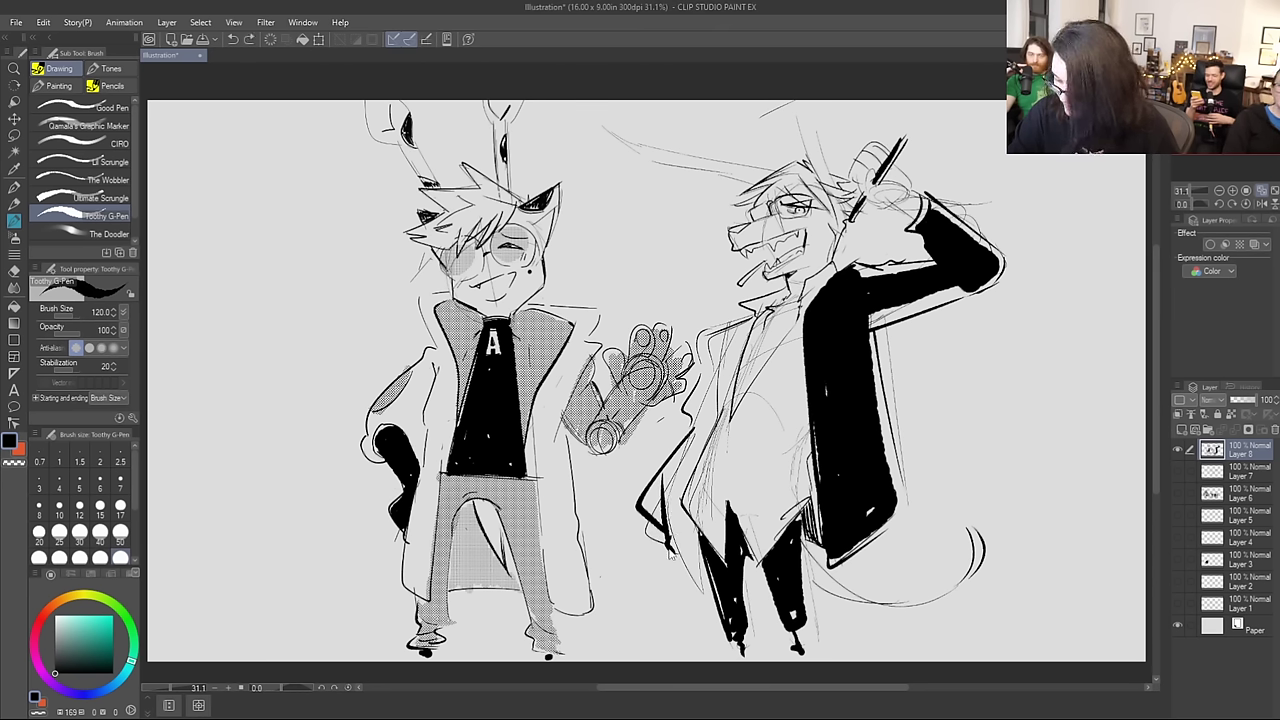
left_click_drag(661, 538, 704, 574)
key("ctrl+z")
key("ctrl+z")
Step: Fill the coat's front panel with solid black from the collar down to its flared hem
mouse_move(643, 509)
left_mouse_down()
mouse_move(690, 566)
mouse_move(699, 432)
left_mouse_up()
mouse_move(687, 563)
left_mouse_down()
mouse_move(703, 414)
mouse_move(682, 480)
mouse_move(717, 407)
left_mouse_up()
left_click_drag(672, 480, 657, 513)
mouse_move(697, 407)
left_mouse_down()
mouse_move(710, 342)
mouse_move(710, 398)
left_mouse_up()
left_click_drag(728, 354, 704, 398)
left_click_drag(756, 294, 724, 382)
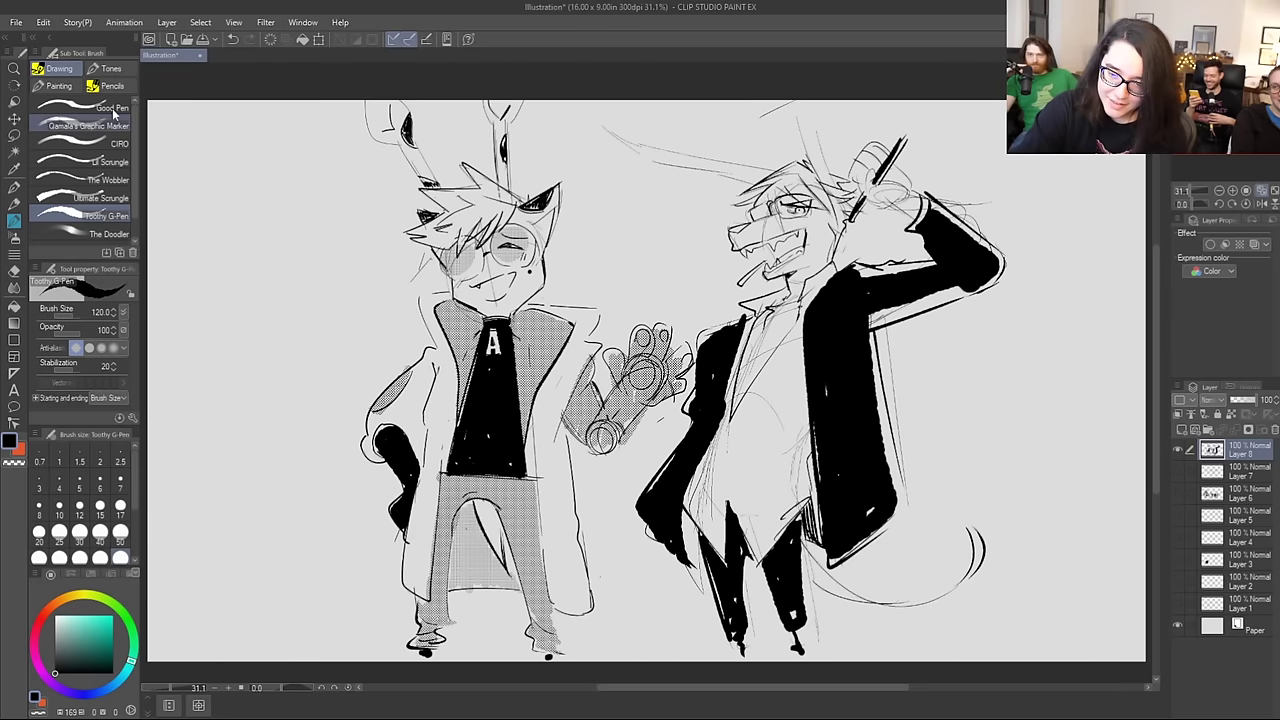
Step: Shade the second character's vest with the Tone - dot grid brush, enlarging it to size 120
left_click(110, 68)
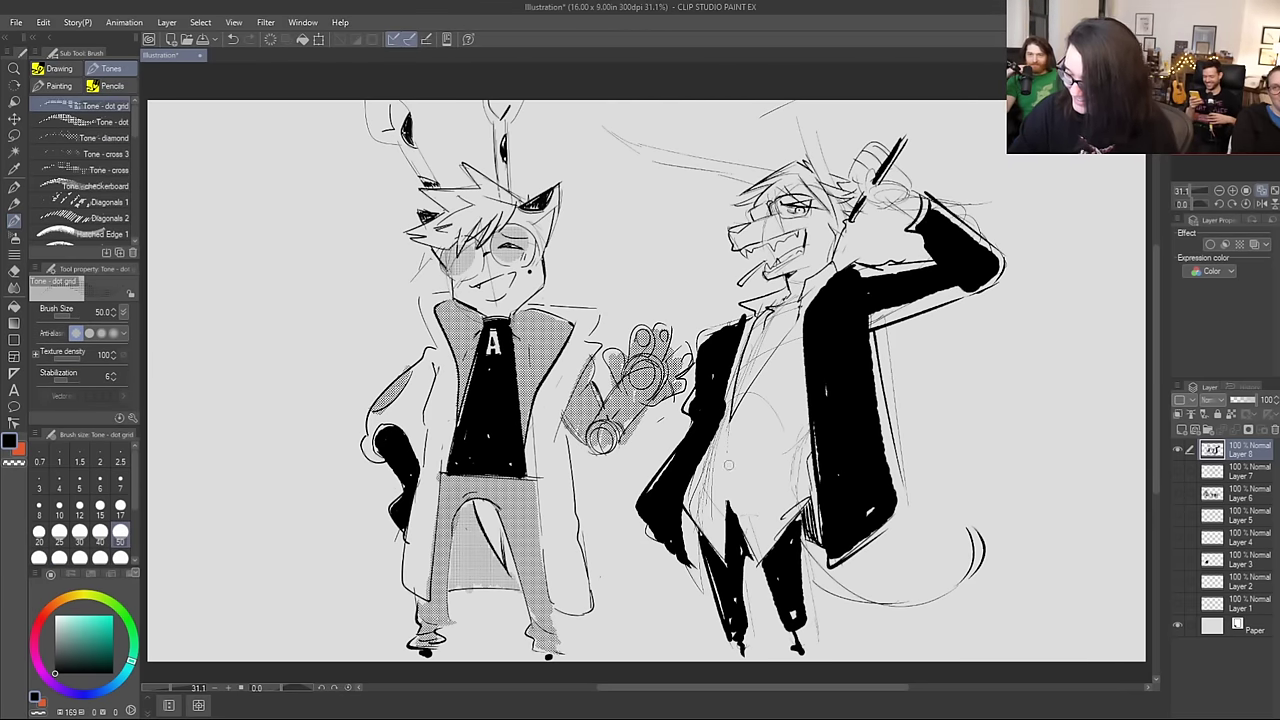
mouse_move(728, 466)
left_mouse_down()
mouse_move(704, 500)
mouse_move(710, 440)
mouse_move(720, 554)
left_mouse_up()
left_click(120, 558)
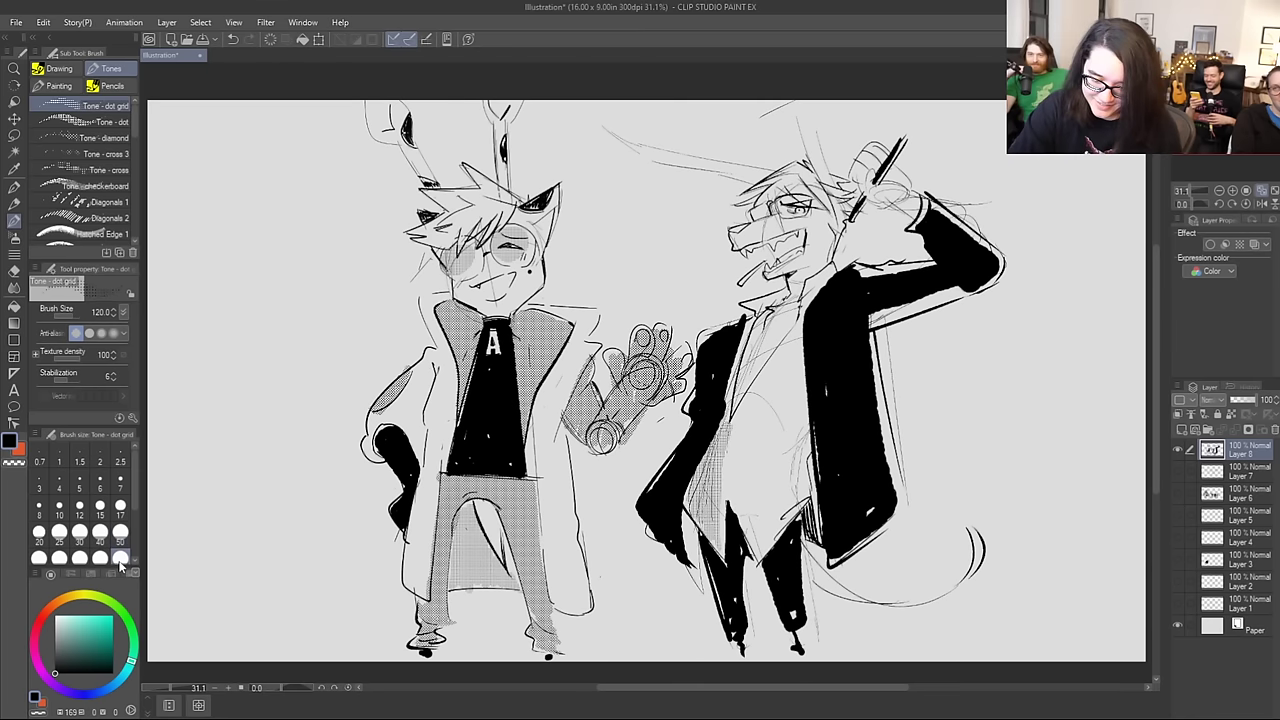
mouse_move(736, 462)
left_mouse_down()
mouse_move(726, 560)
mouse_move(740, 430)
mouse_move(782, 548)
mouse_move(796, 312)
mouse_move(760, 420)
mouse_move(808, 490)
mouse_move(740, 400)
mouse_move(760, 300)
mouse_move(808, 318)
mouse_move(842, 254)
left_mouse_up()
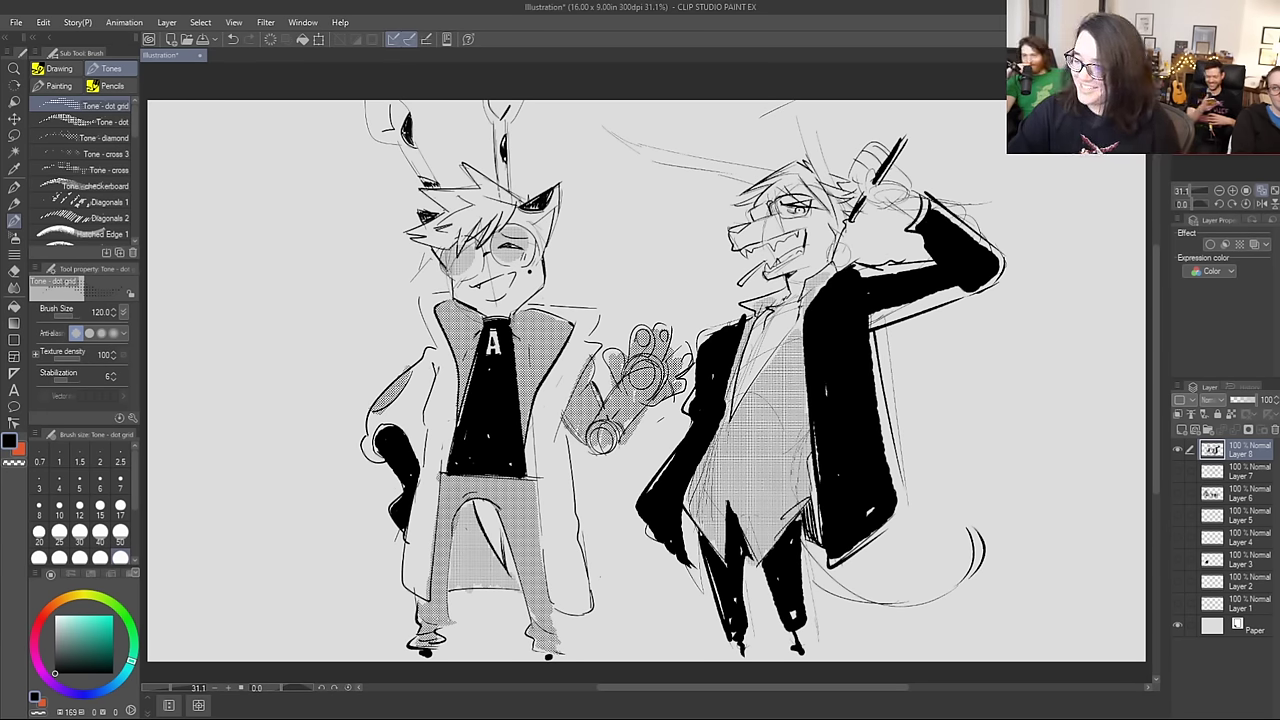
Step: Shade the second character's spiky hair with the Tone - dot brush
left_click(100, 118)
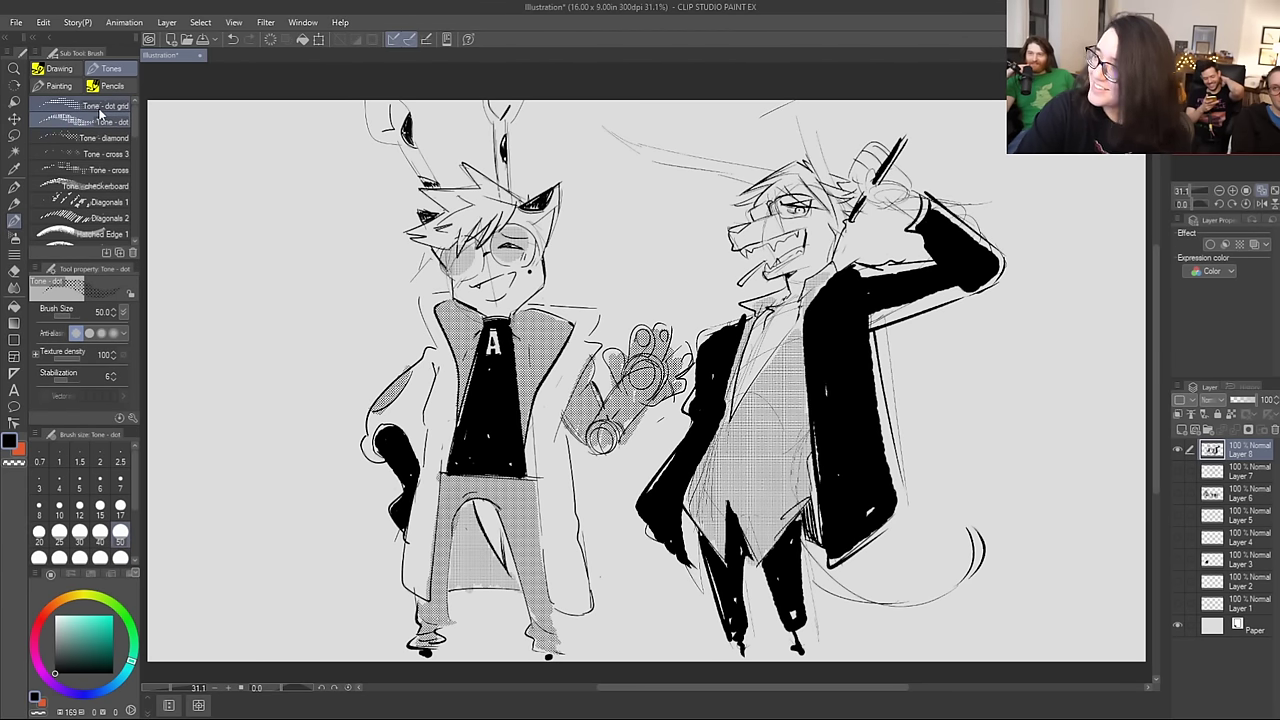
mouse_move(765, 198)
left_mouse_down()
mouse_move(777, 181)
mouse_move(774, 198)
mouse_move(800, 185)
mouse_move(815, 205)
mouse_move(835, 188)
mouse_move(751, 189)
left_mouse_up()
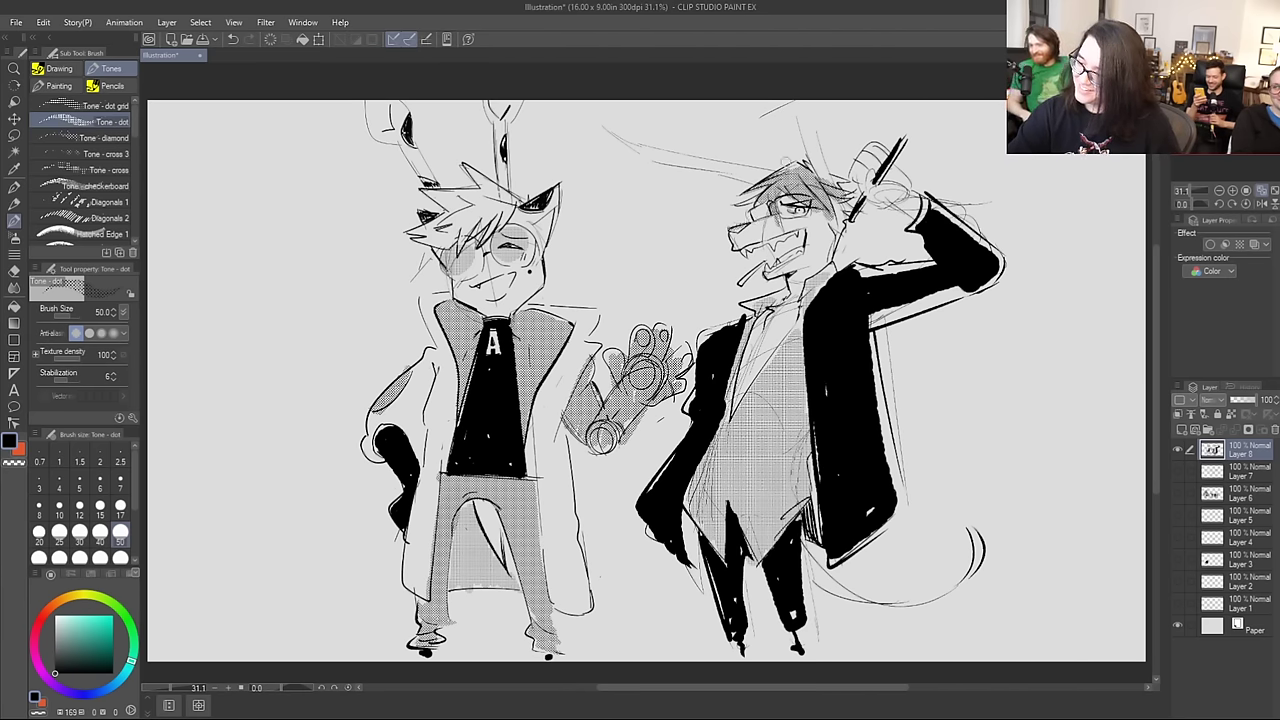
mouse_move(840, 222)
left_mouse_down()
mouse_move(841, 181)
mouse_move(814, 172)
left_mouse_up()
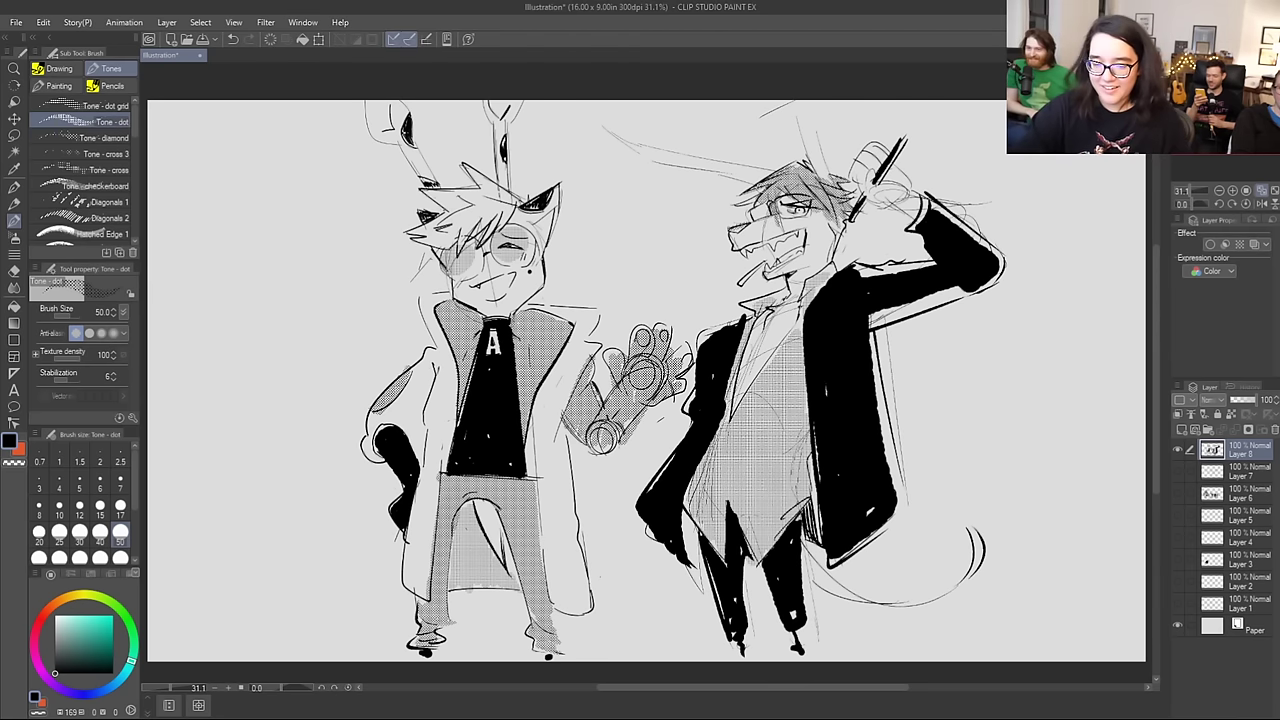
Step: Draw straight edge lines and thick crossing bands above the second character's raised arm with the Toothy G-Pen at size 50
left_click(55, 68)
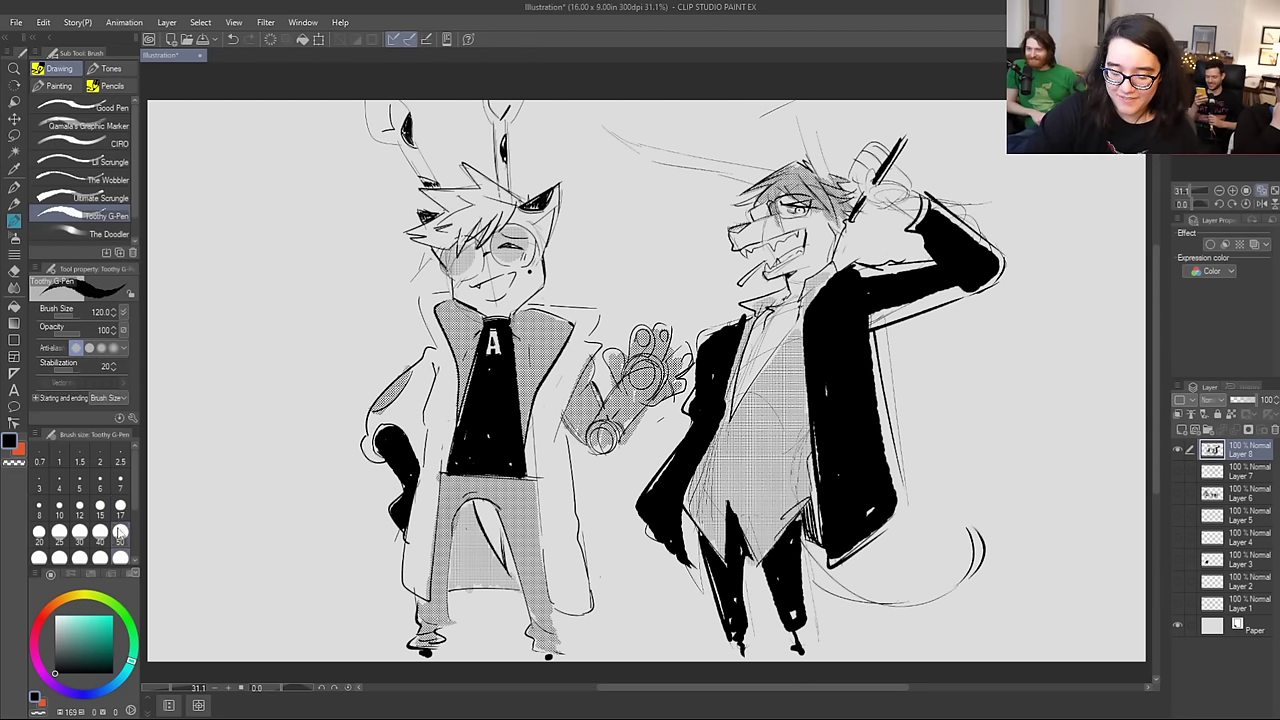
left_click(119, 531)
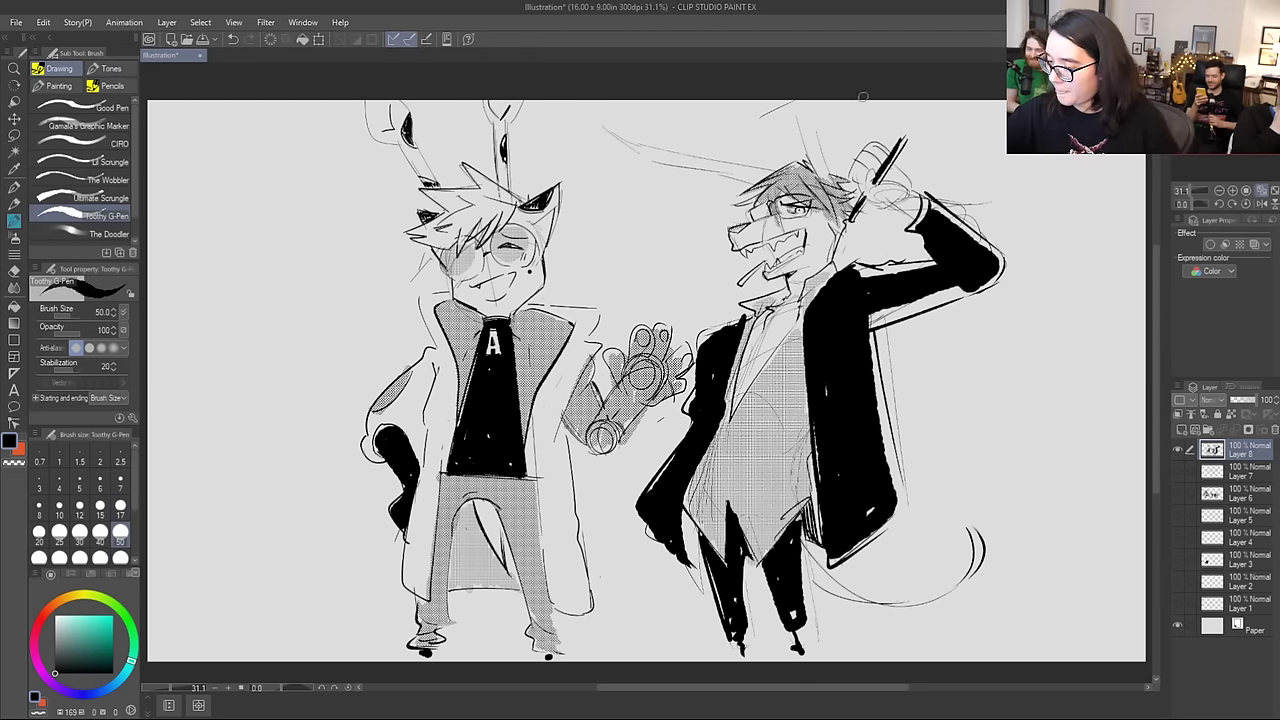
left_click_drag(865, 97, 916, 156)
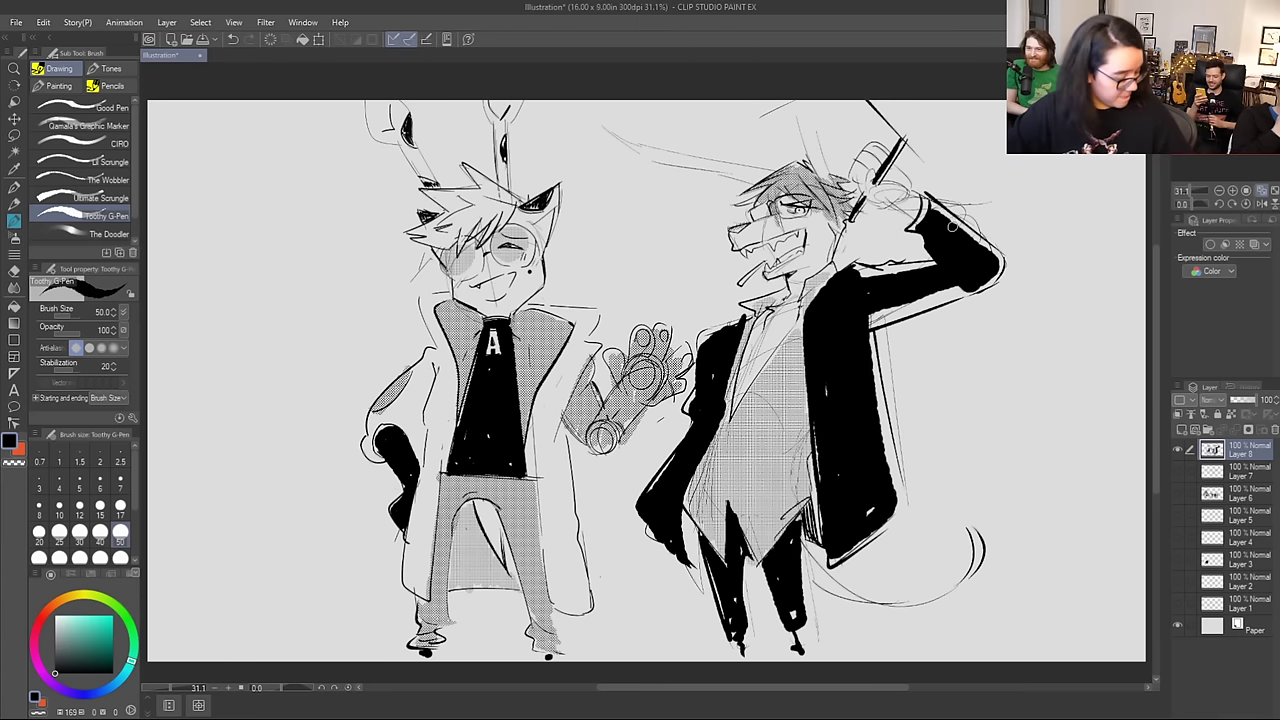
left_click_drag(937, 161, 1005, 110)
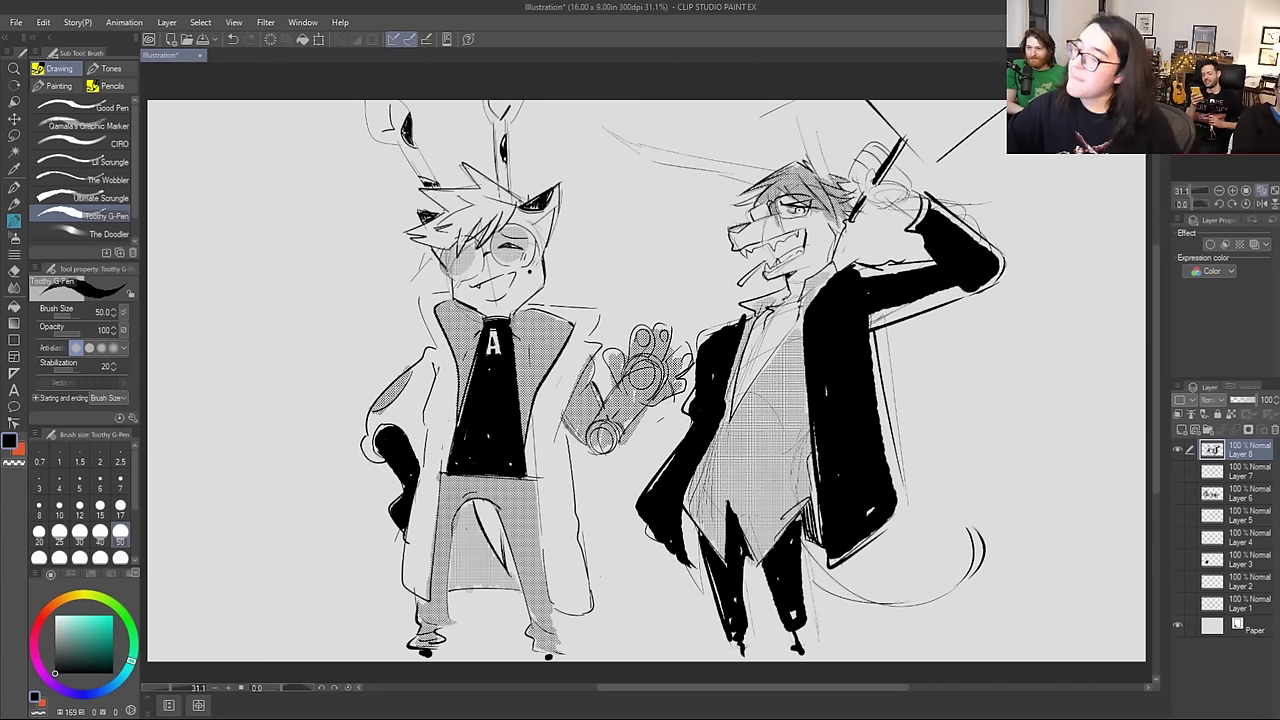
left_click_drag(1000, 221, 1074, 156)
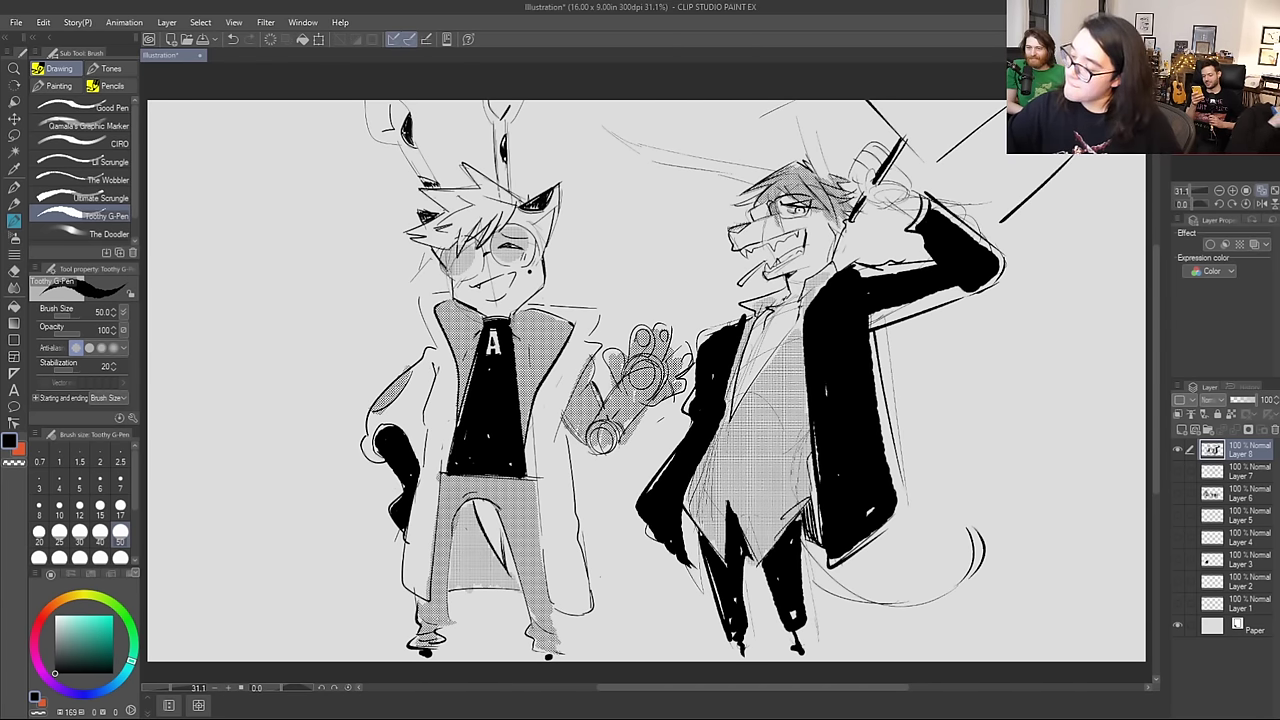
left_click_drag(950, 138, 1012, 218)
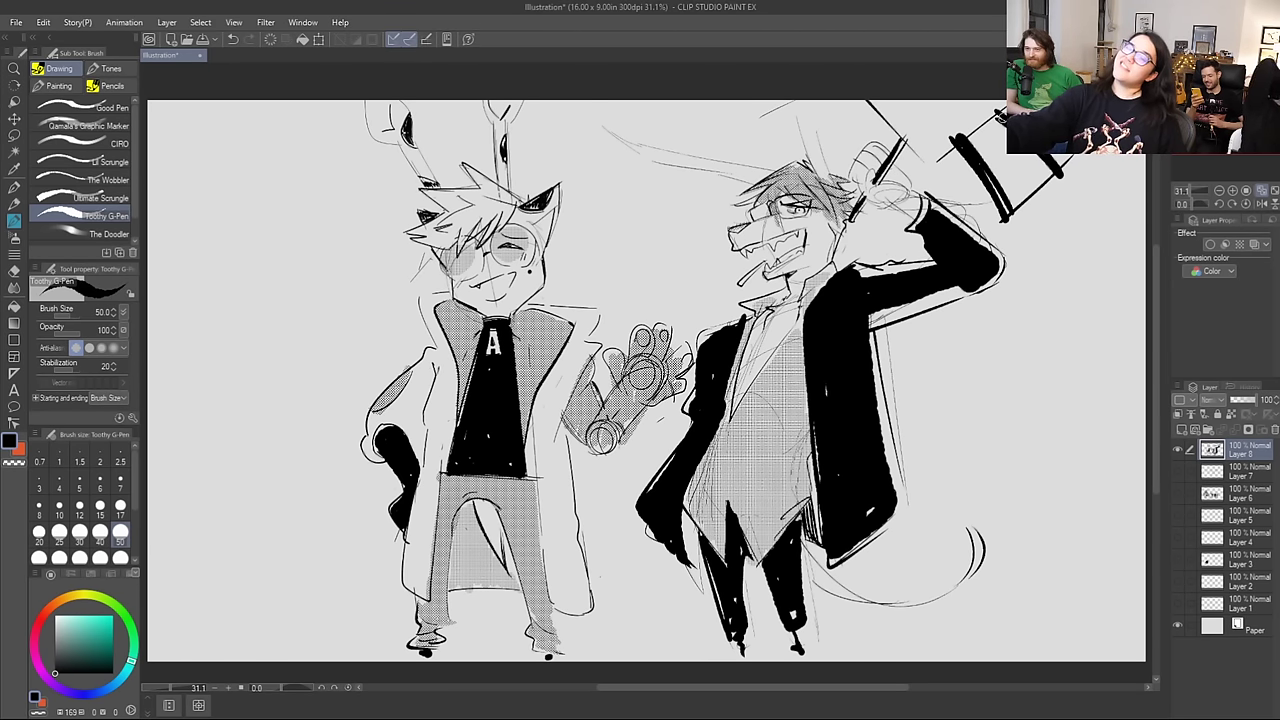
Step: Outline a long diagonal shape below the raised elbow and draw two thick black bands across it
left_click_drag(912, 340, 1028, 505)
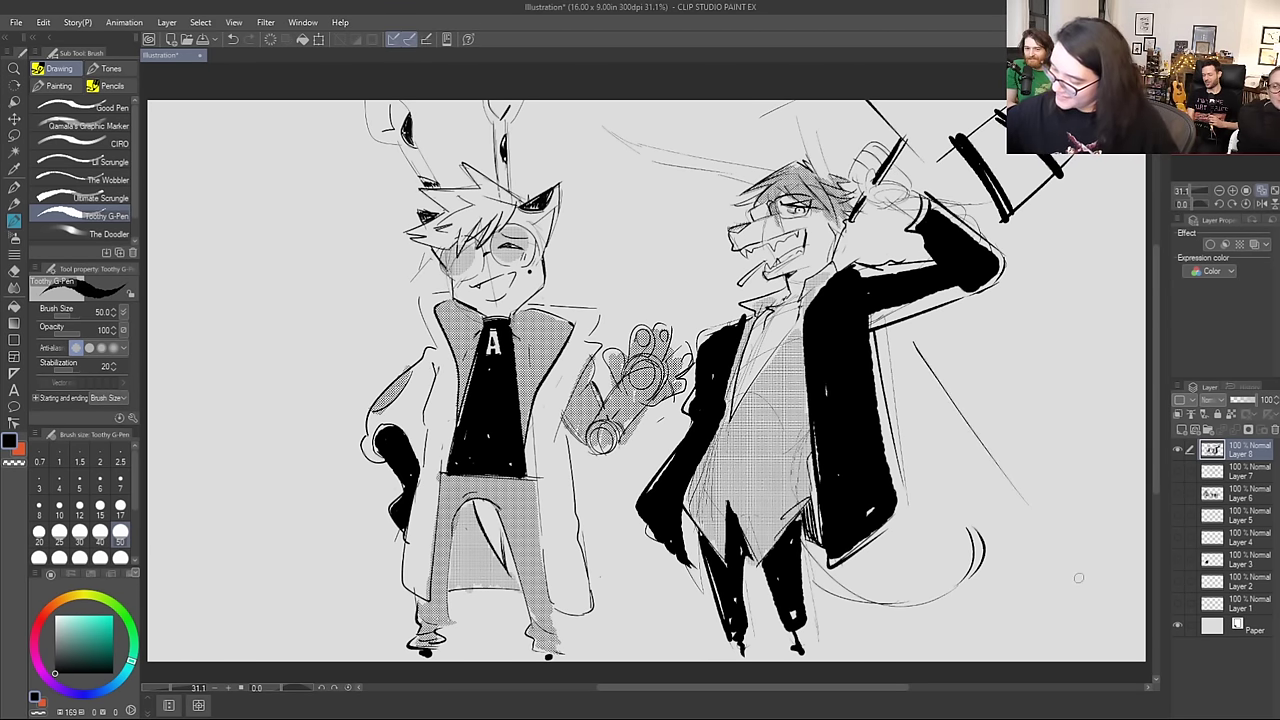
left_click_drag(1014, 283, 1136, 448)
left_click_drag(1083, 560, 1104, 528)
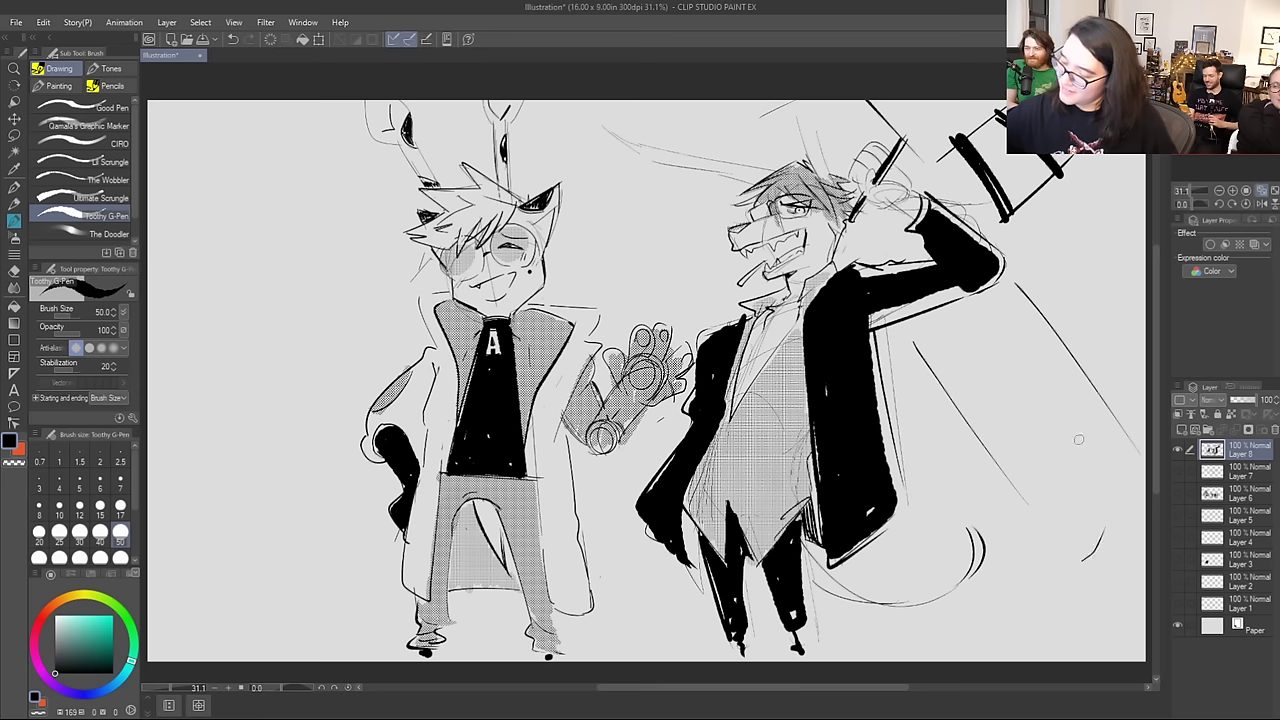
mouse_move(1026, 290)
left_mouse_down()
mouse_move(958, 410)
mouse_move(1076, 346)
mouse_move(984, 432)
left_mouse_up()
mouse_move(1070, 352)
left_mouse_down()
mouse_move(990, 432)
mouse_move(1057, 336)
left_mouse_up()
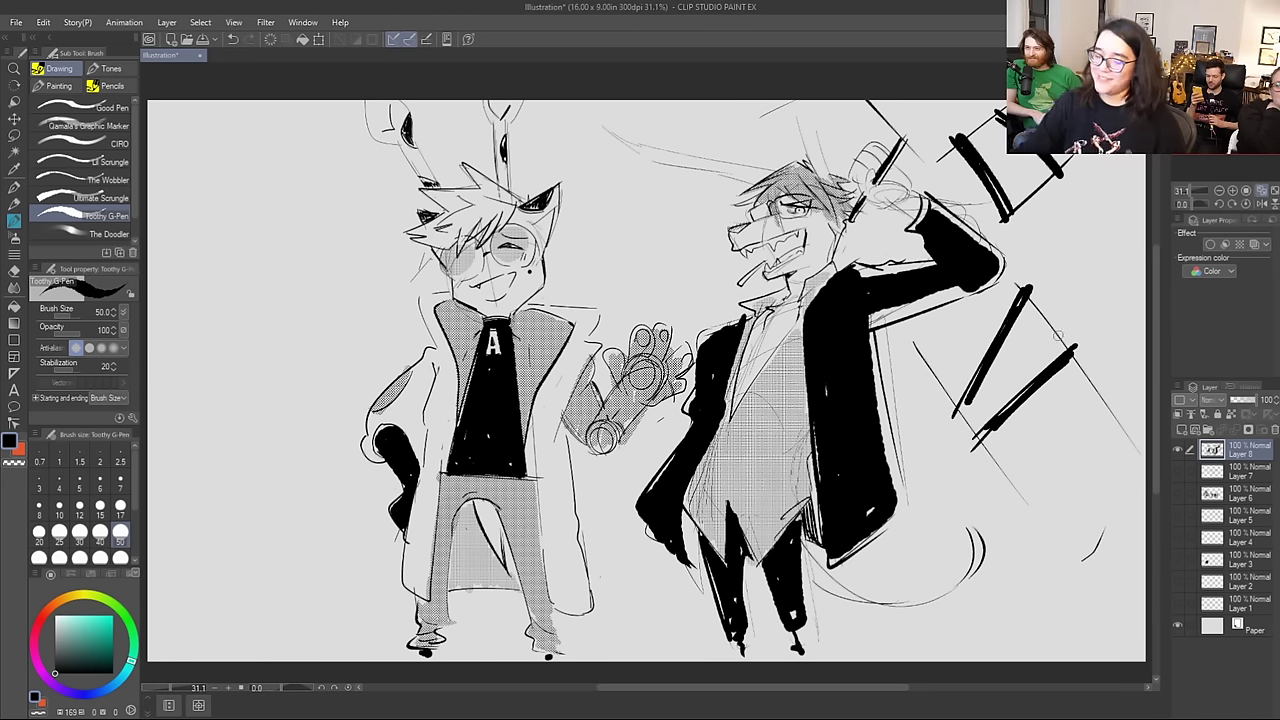
Step: Add a third band across the diagonal shape, ink its lower edge down to the tip and trim the overhanging ends
left_click_drag(1008, 478, 1128, 410)
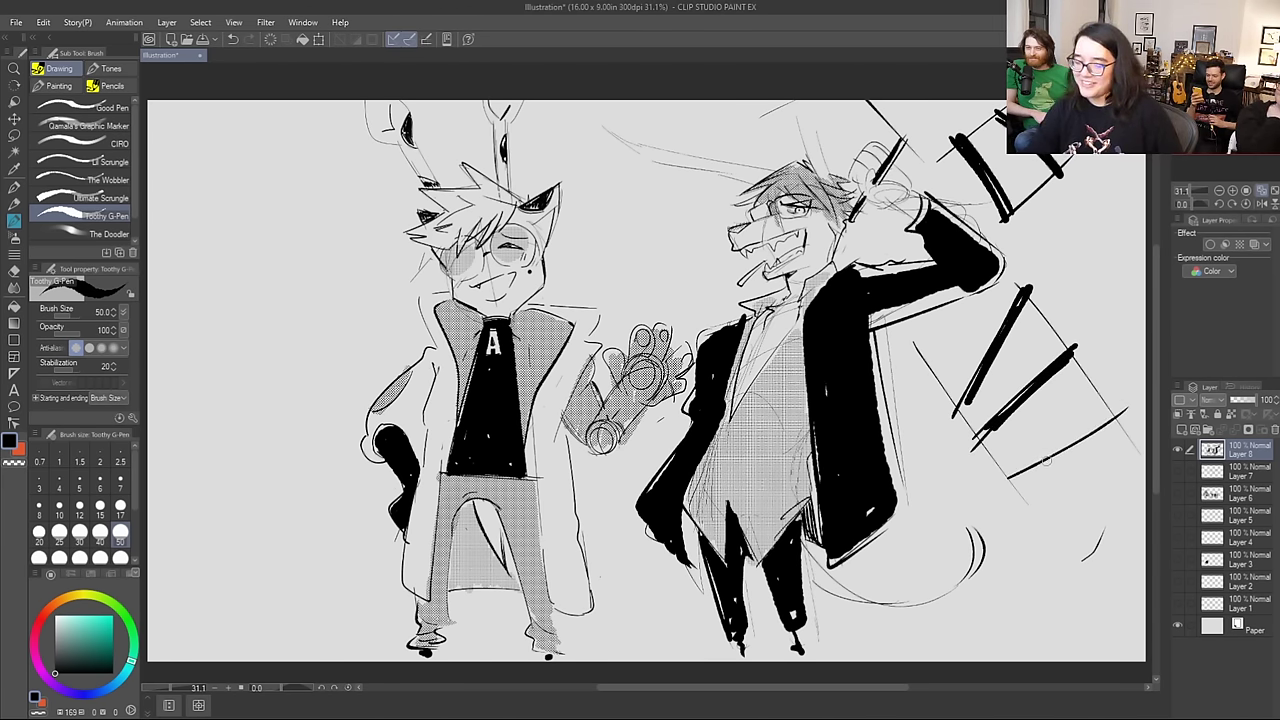
left_click_drag(1009, 484, 1110, 426)
left_click_drag(1022, 492, 1102, 436)
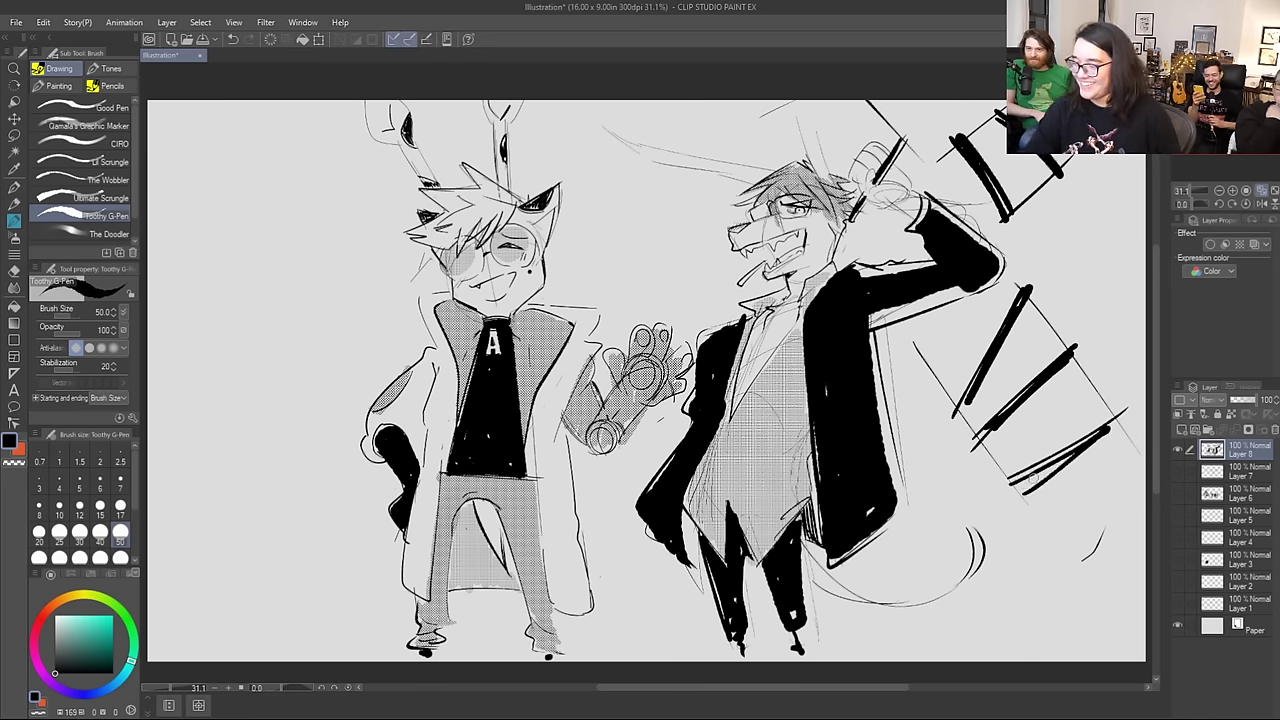
left_click_drag(920, 348, 1028, 518)
key("ctrl+z")
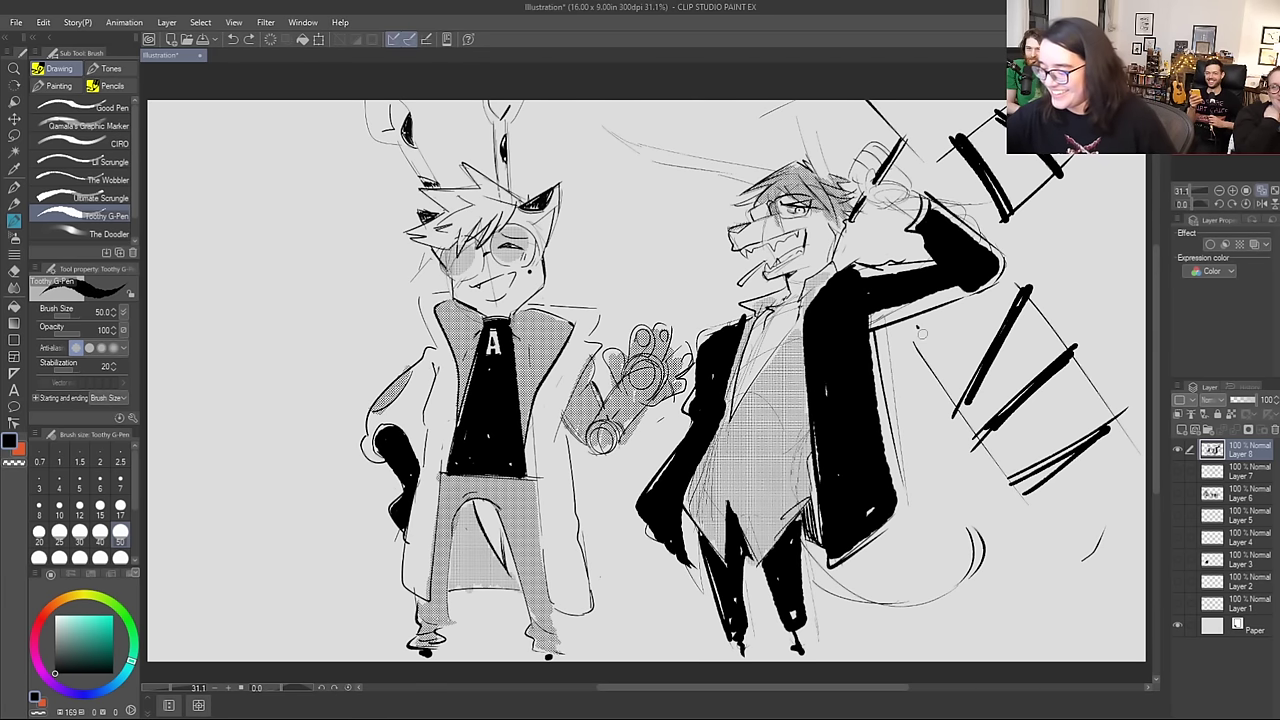
mouse_move(916, 326)
left_mouse_down()
mouse_move(1106, 580)
mouse_move(1128, 530)
left_mouse_up()
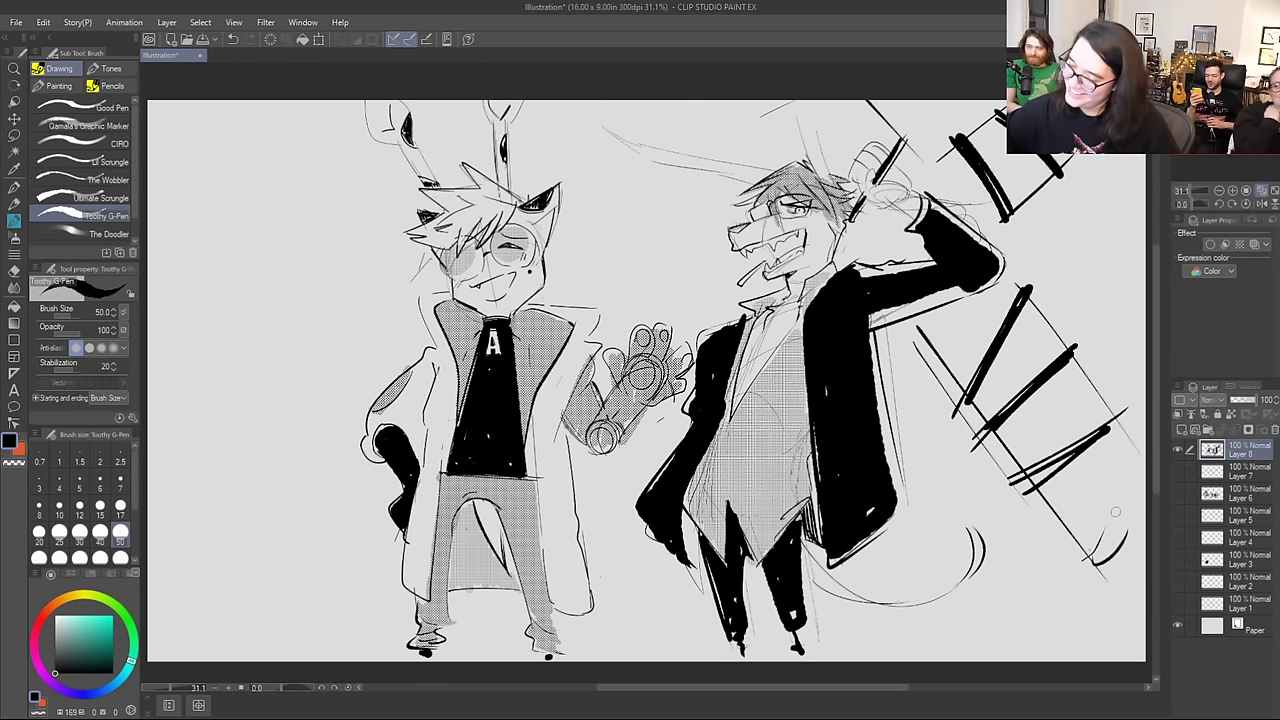
mouse_move(912, 340)
left_mouse_down()
mouse_move(972, 449)
mouse_move(1033, 498)
left_mouse_up()
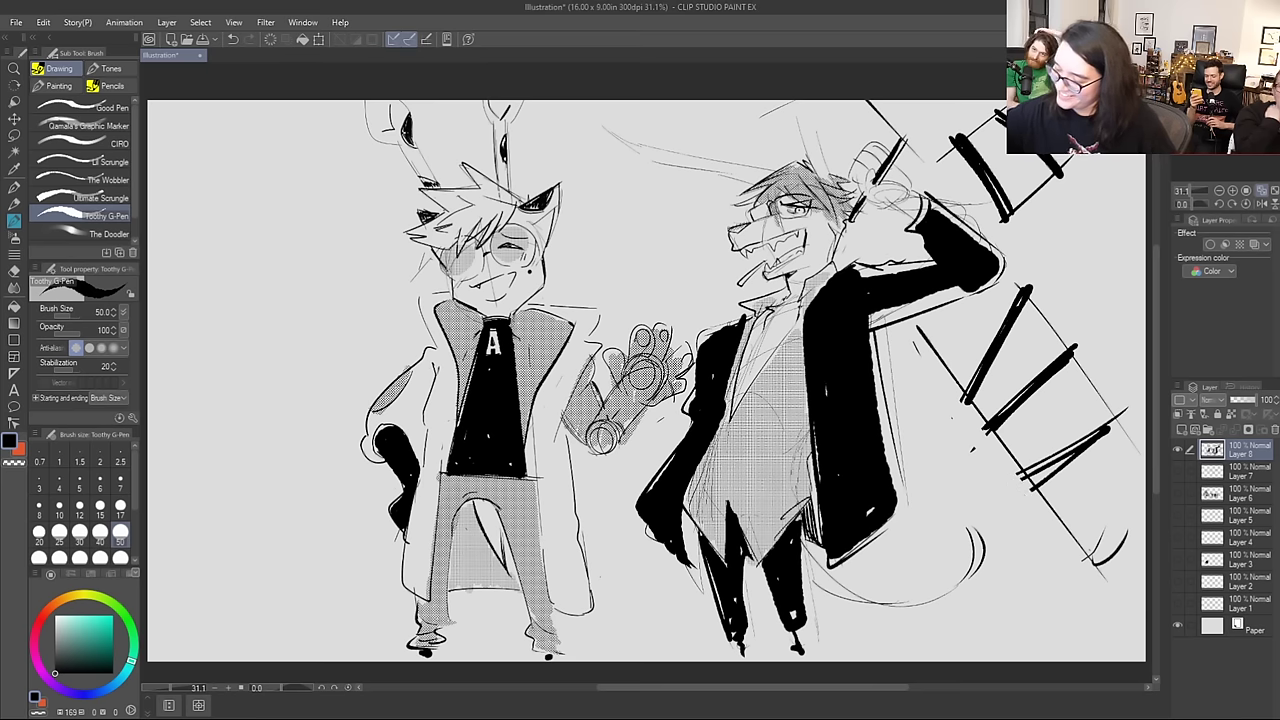
Step: Add thin hatch lines and small edge bumps between the bands of the diagonal shape
mouse_move(967, 391)
left_mouse_down()
mouse_move(952, 359)
mouse_move(964, 321)
mouse_move(980, 329)
mouse_move(996, 382)
left_mouse_up()
mouse_move(1030, 300)
left_mouse_down()
mouse_move(1050, 325)
mouse_move(1035, 365)
mouse_move(1048, 360)
left_mouse_up()
left_click_drag(1005, 435, 1030, 470)
left_click_drag(1074, 398, 1086, 392)
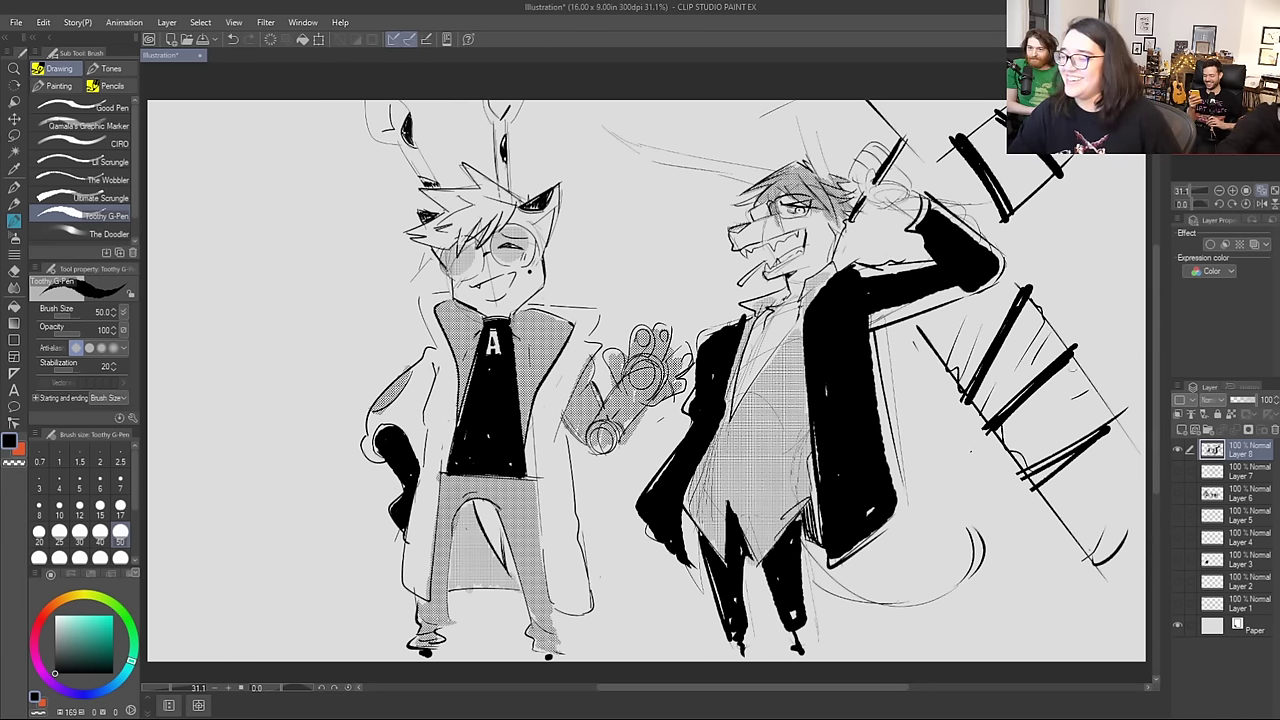
Step: Add short thick dashes above the second character's head and thin detail lines near the diagonal shape's tip
left_click_drag(836, 136, 866, 106)
mouse_move(790, 142)
left_mouse_down()
mouse_move(782, 150)
mouse_move(798, 140)
left_mouse_up()
left_click_drag(800, 134, 808, 120)
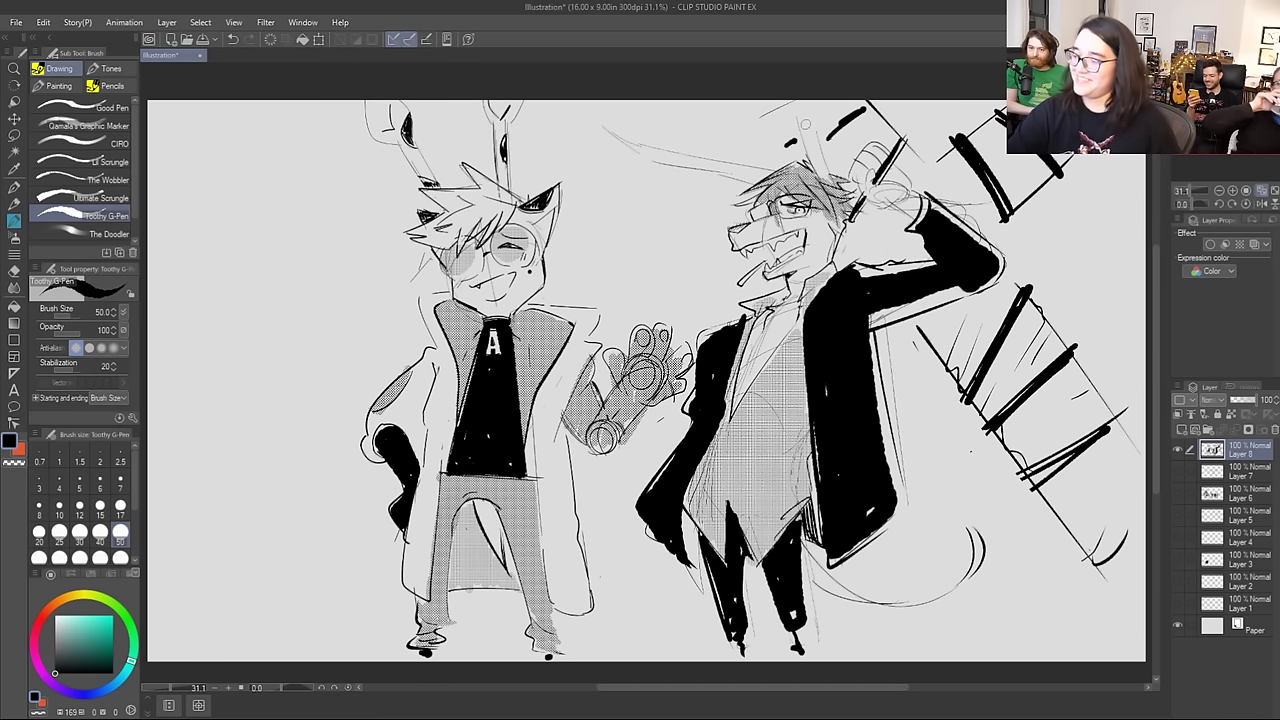
left_click_drag(1058, 514, 1094, 552)
left_click_drag(1104, 504, 1094, 544)
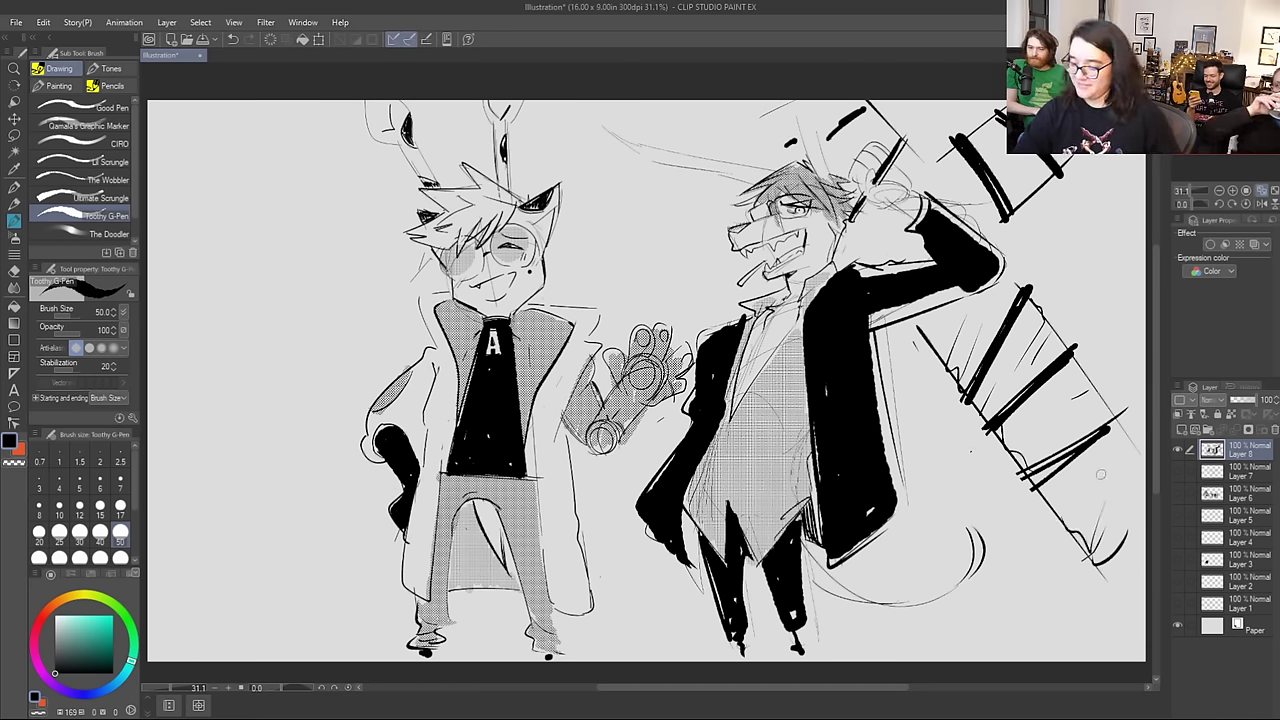
Step: Widen the second character's legs with vertical black strokes down to the canvas's lower edge
left_click_drag(712, 576, 734, 659)
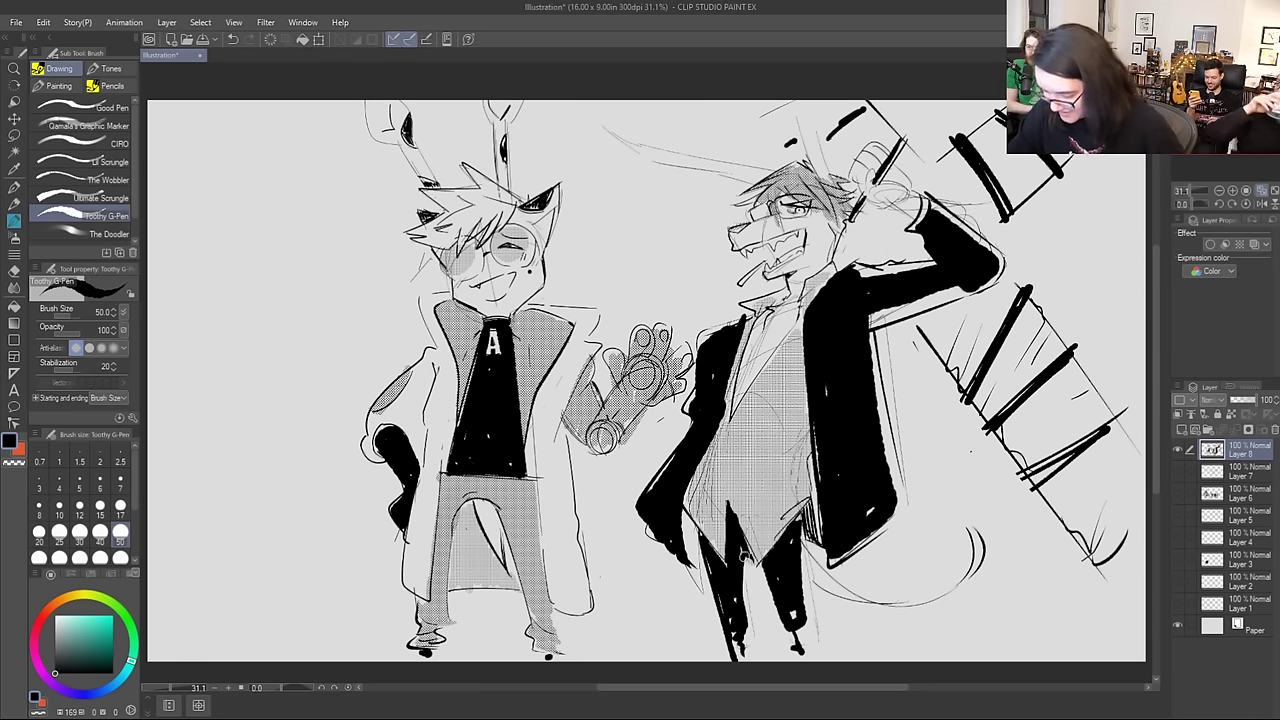
left_click_drag(744, 552, 754, 660)
left_click_drag(750, 576, 756, 662)
left_click_drag(746, 552, 756, 658)
left_click_drag(766, 576, 790, 660)
left_click_drag(780, 612, 790, 655)
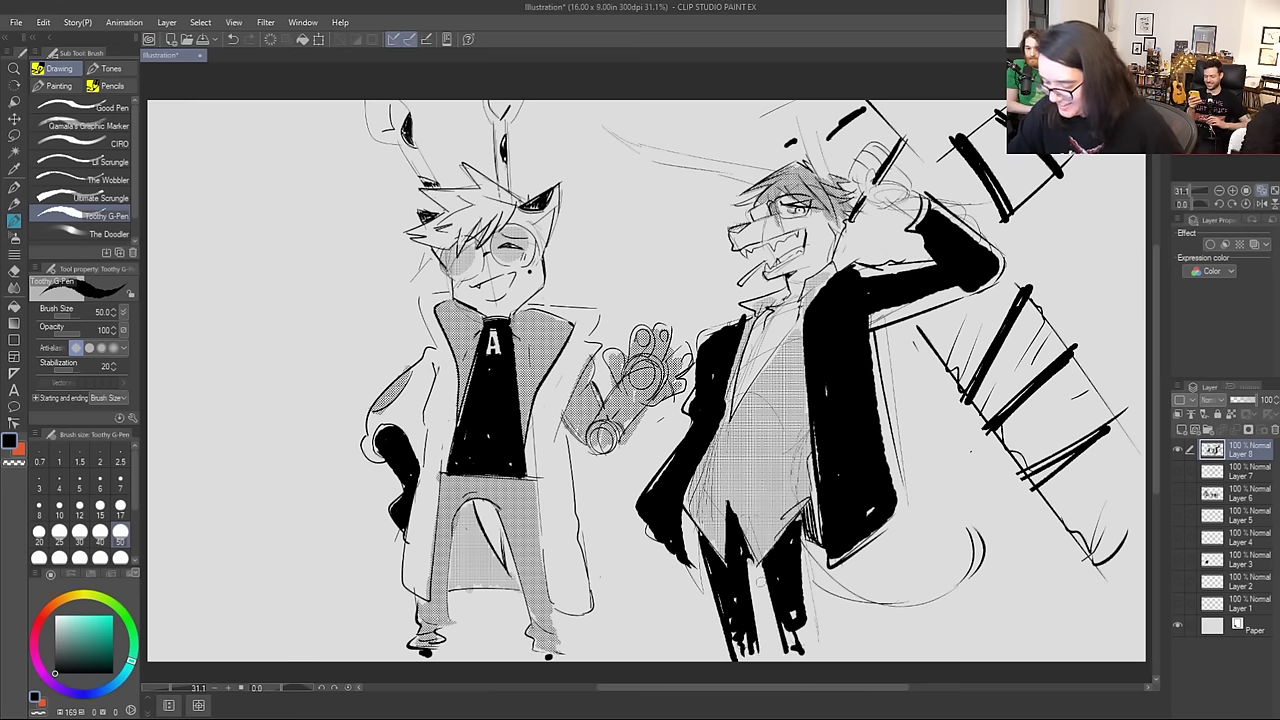
left_click_drag(808, 572, 812, 644)
mouse_move(804, 554)
left_mouse_down()
mouse_move(806, 636)
mouse_move(792, 640)
mouse_move(810, 658)
left_mouse_up()
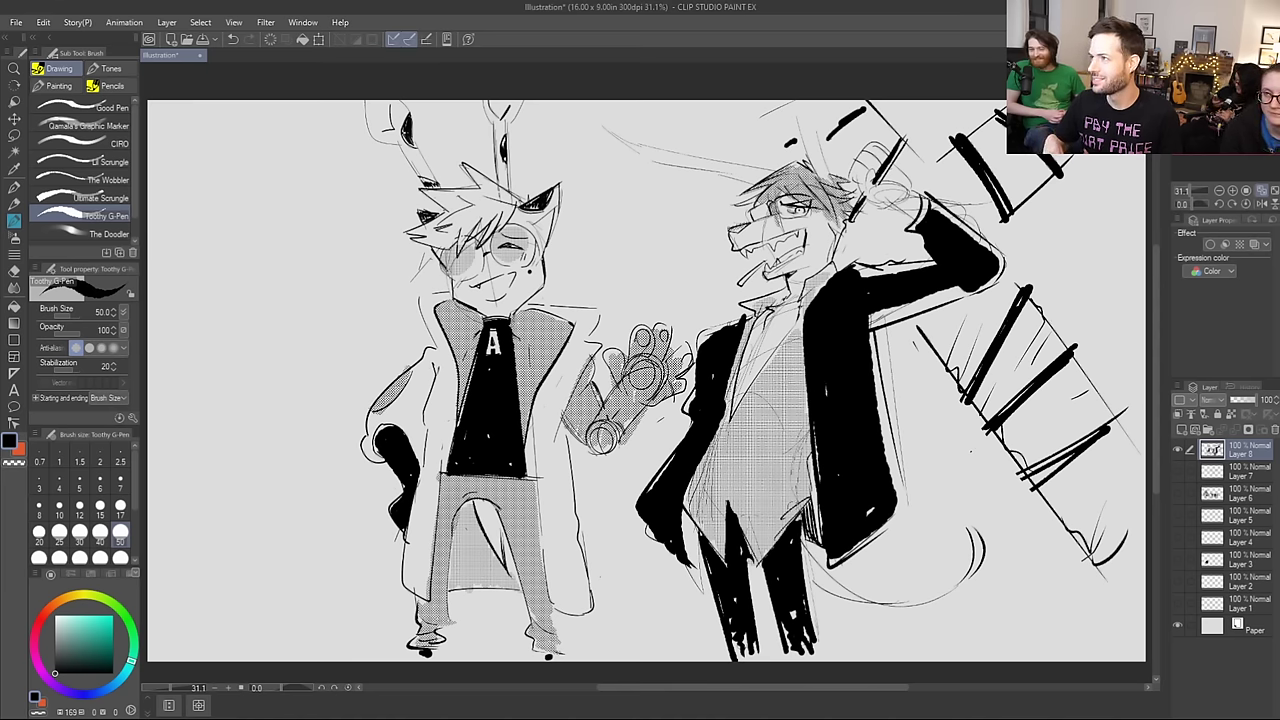
Step: Hide Layer 8, add a new empty layer above it and choose the Good Pencil brush
left_click(1177, 449)
left_click(1183, 430)
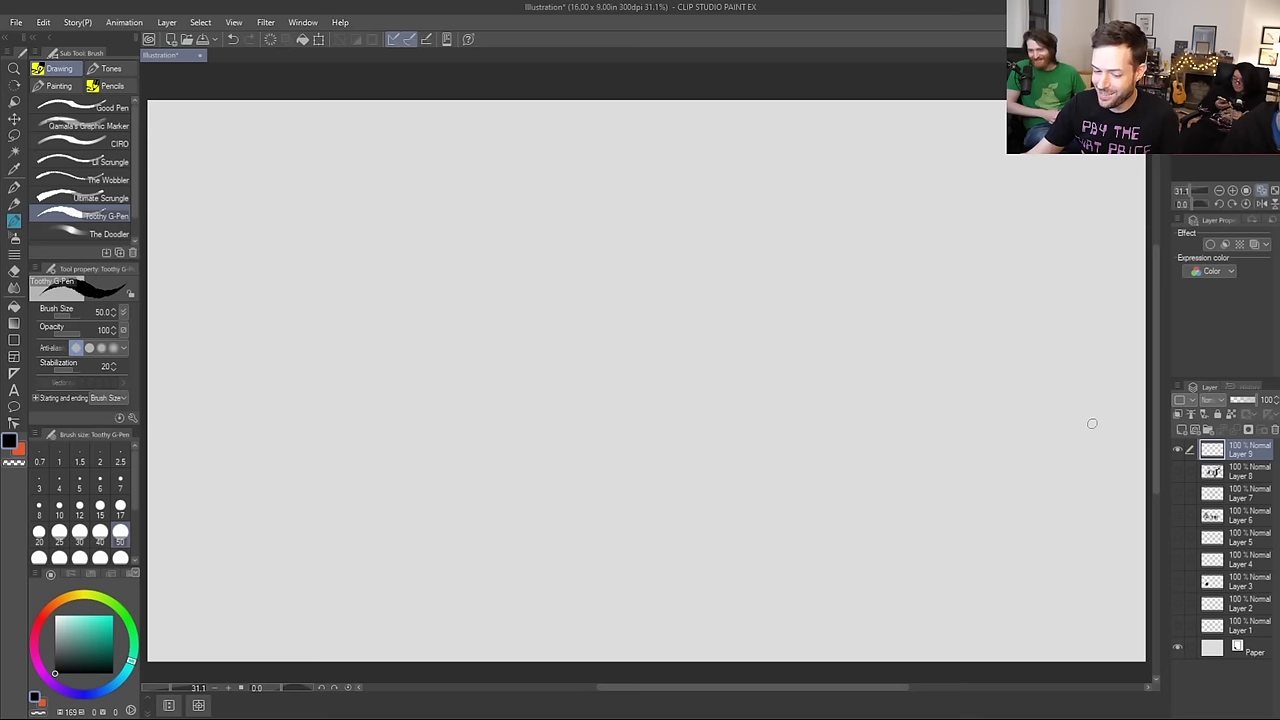
key("b")
key("b")
key("b")
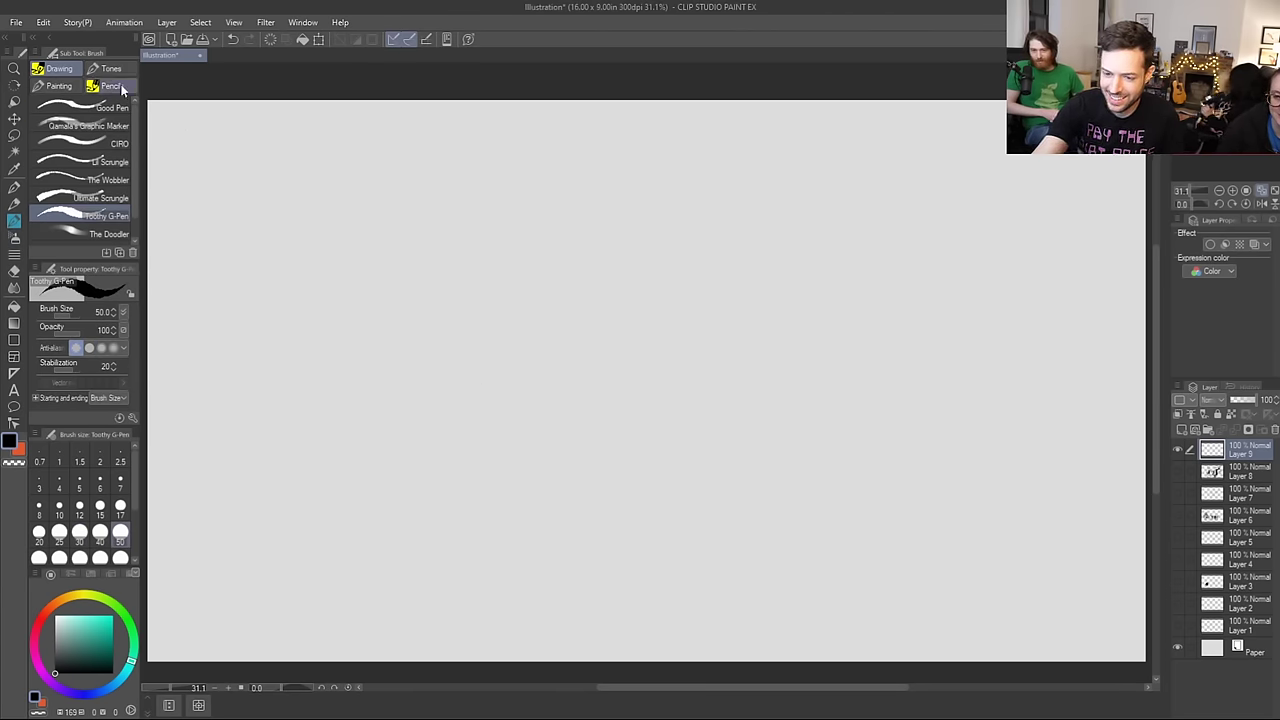
key("b")
key("b")
key("b")
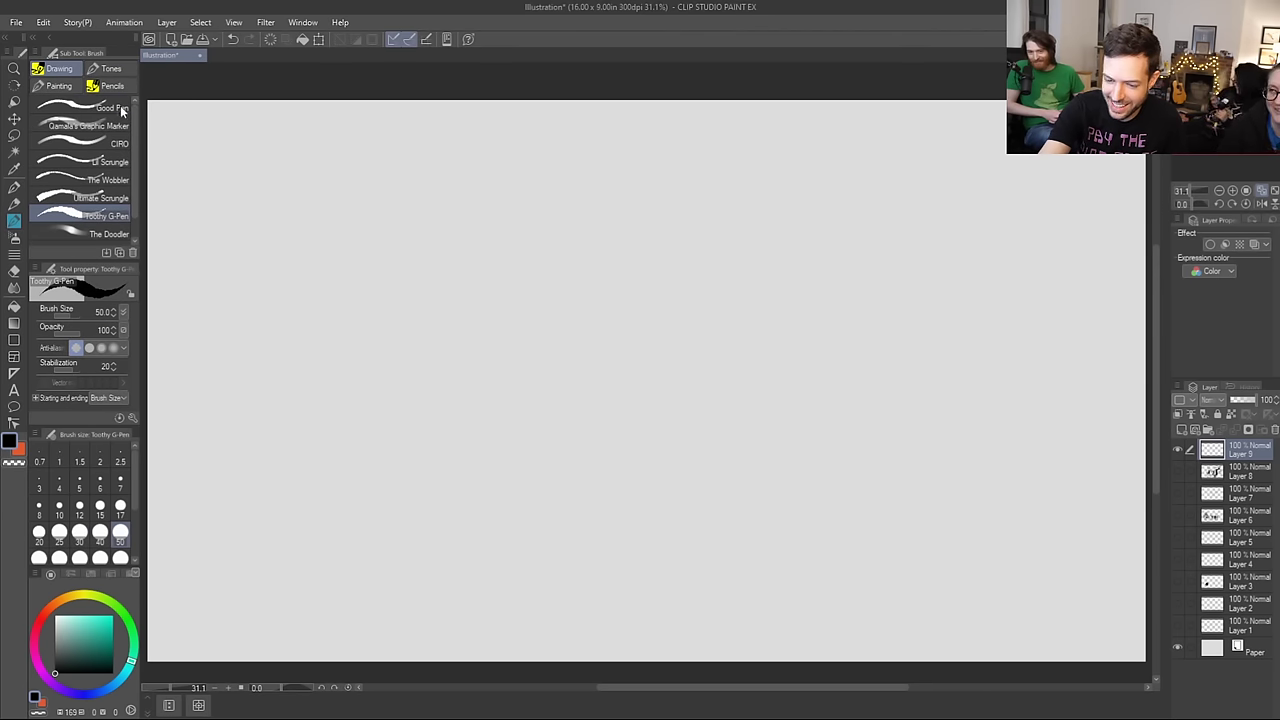
left_click(112, 85)
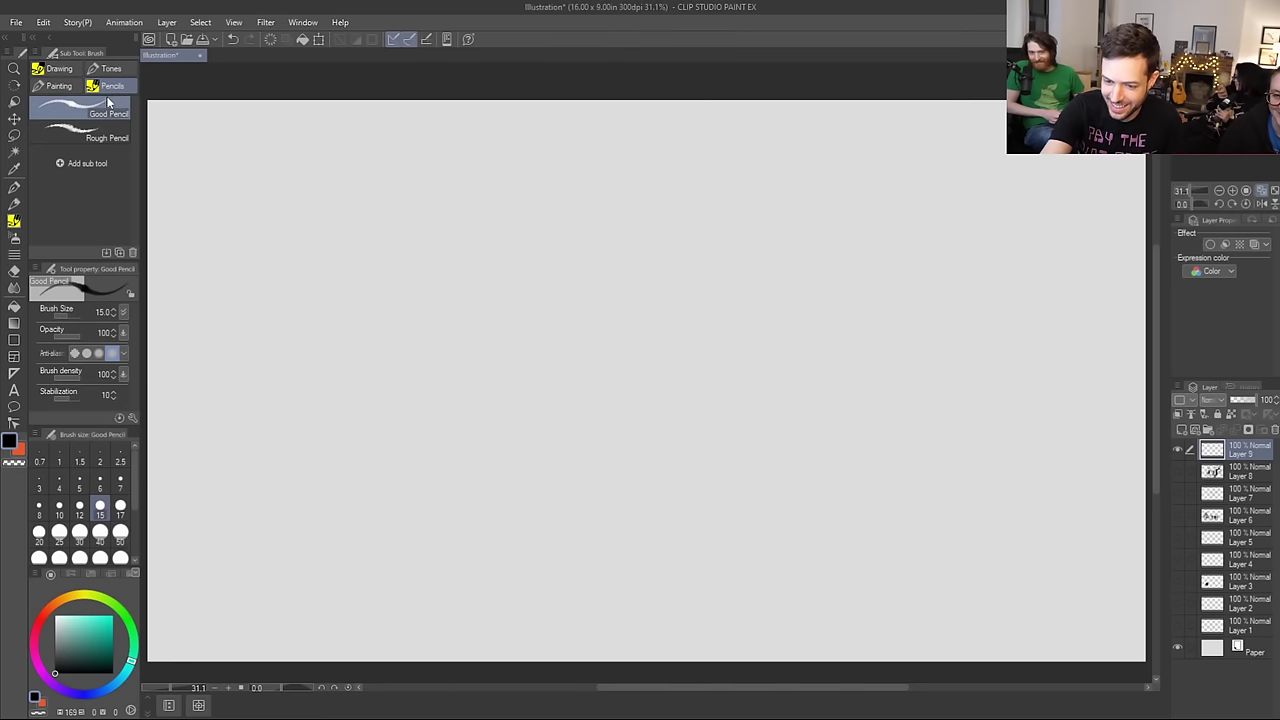
Step: Sketch a turtle head outline with a domed crown and a wide, rounded muzzle in the canvas's upper-left area
mouse_move(307, 358)
left_mouse_down()
mouse_move(400, 415)
mouse_move(586, 438)
left_mouse_up()
key("ctrl+z")
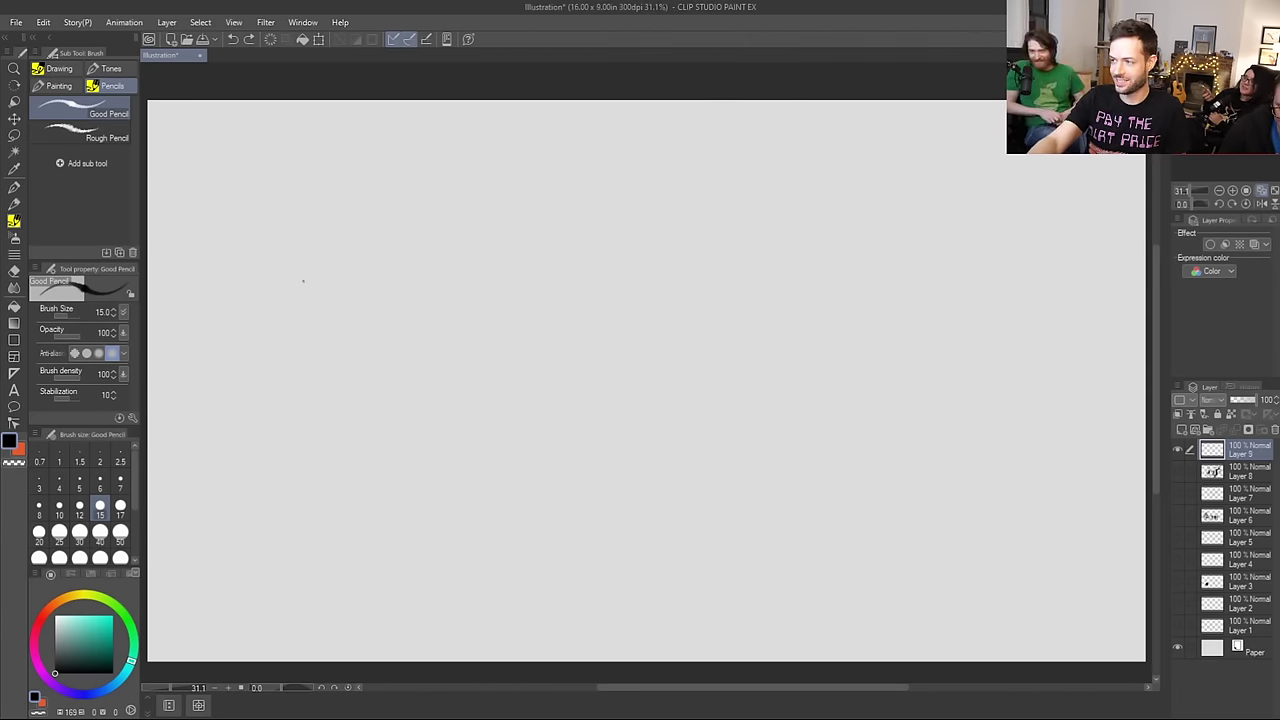
mouse_move(308, 280)
left_mouse_down()
mouse_move(343, 219)
mouse_move(417, 191)
mouse_move(470, 240)
mouse_move(488, 327)
left_mouse_up()
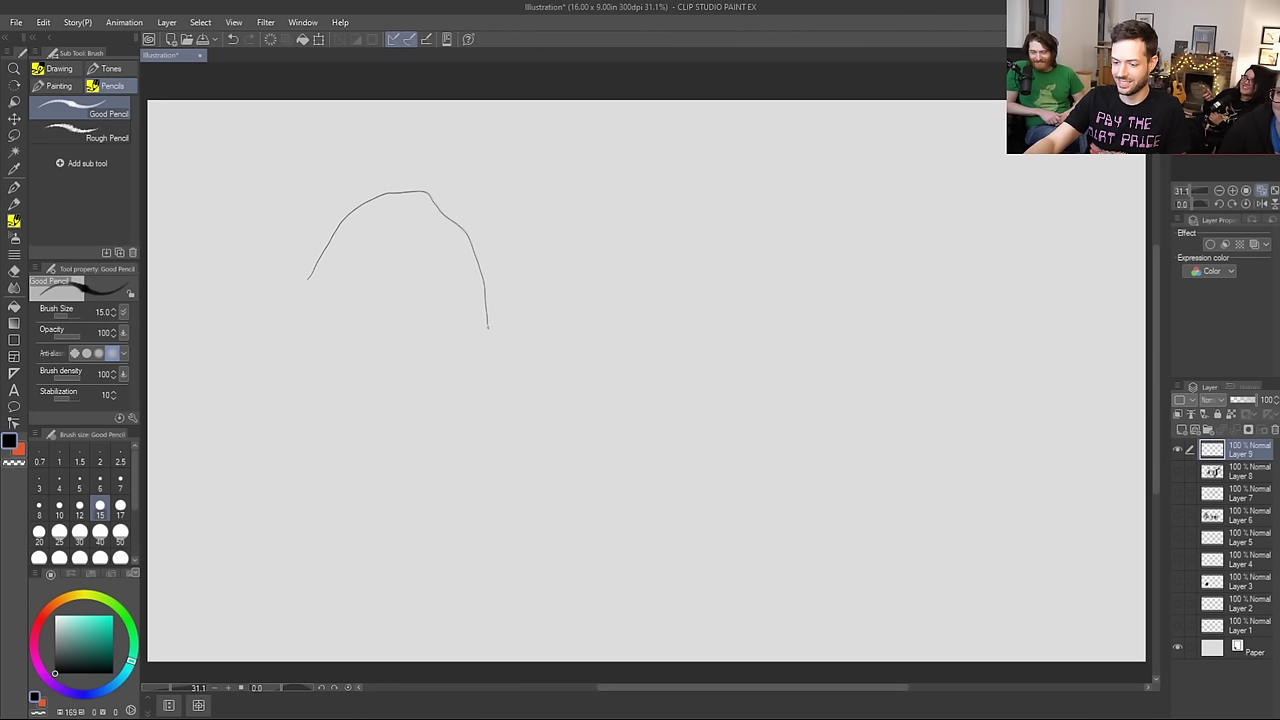
mouse_move(308, 280)
left_mouse_down()
mouse_move(247, 309)
mouse_move(234, 331)
mouse_move(273, 384)
mouse_move(319, 400)
mouse_move(404, 412)
mouse_move(478, 394)
mouse_move(494, 373)
mouse_move(483, 326)
left_mouse_up()
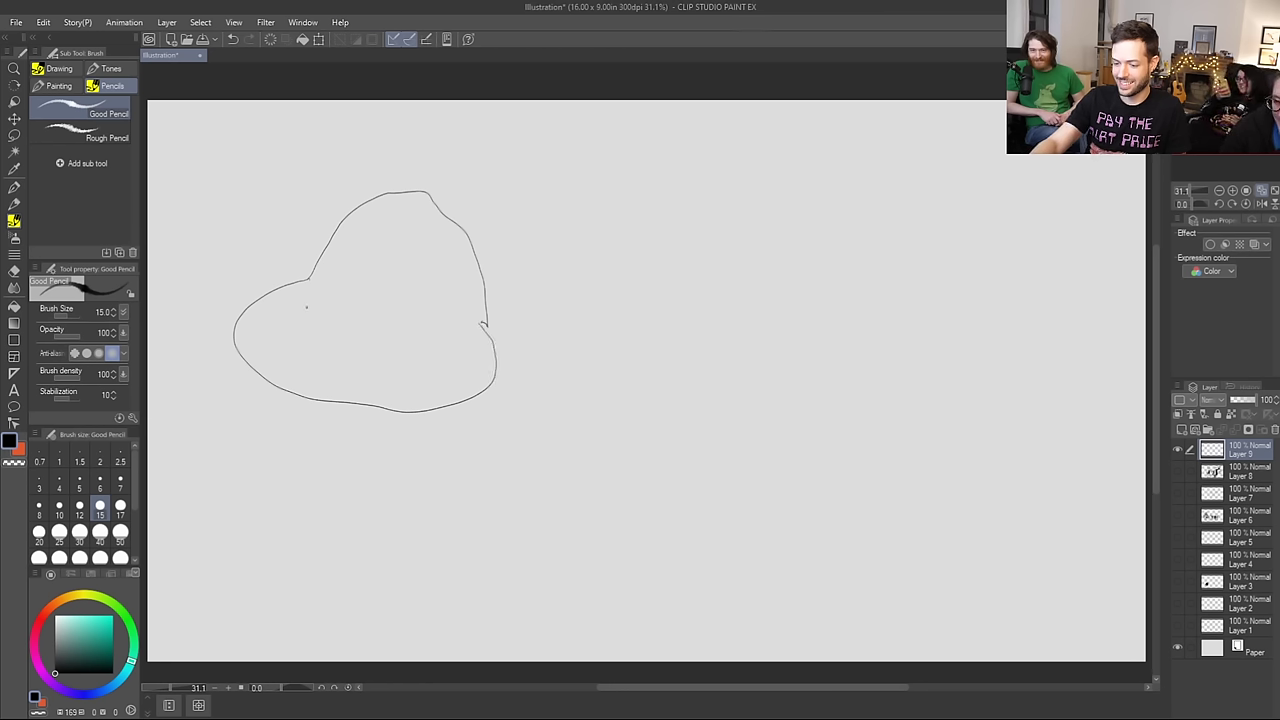
Step: Draw a wide open grin inside the muzzle and divide it into large teeth
mouse_move(236, 320)
left_mouse_down()
mouse_move(296, 302)
mouse_move(380, 304)
mouse_move(458, 362)
mouse_move(278, 358)
mouse_move(236, 334)
mouse_move(272, 315)
left_mouse_up()
left_click_drag(312, 356, 329, 308)
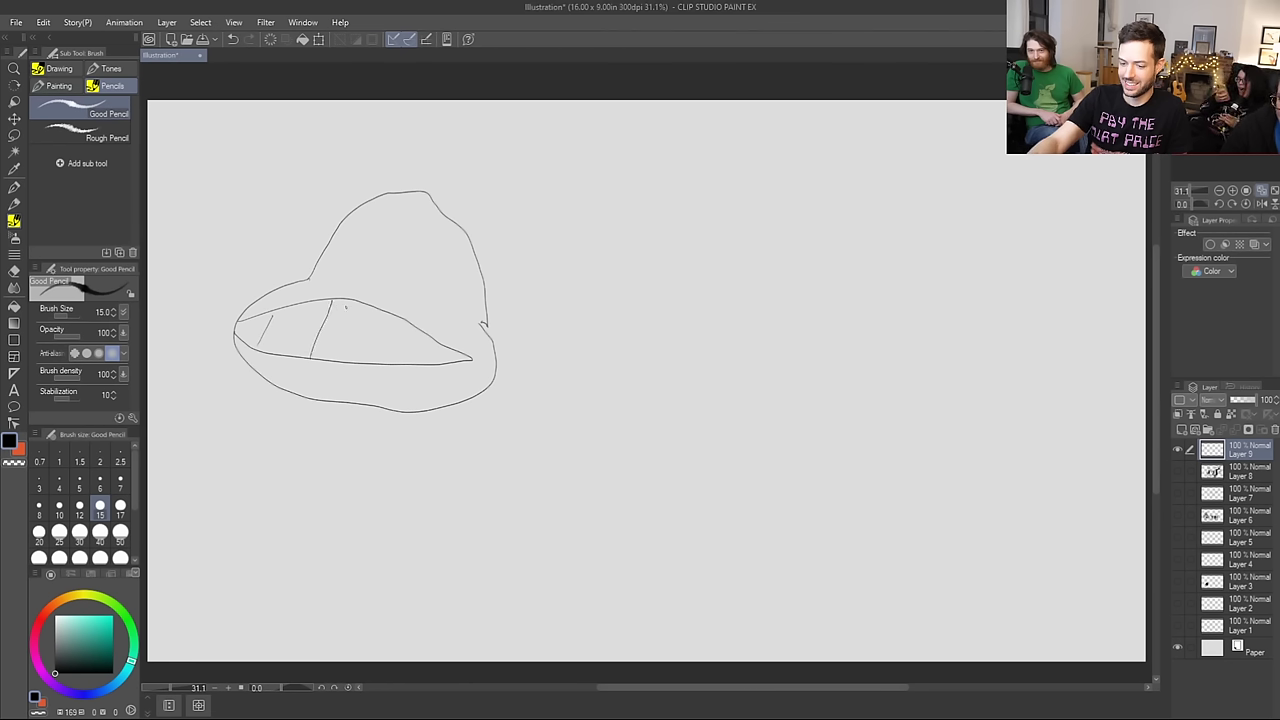
left_click_drag(376, 360, 389, 320)
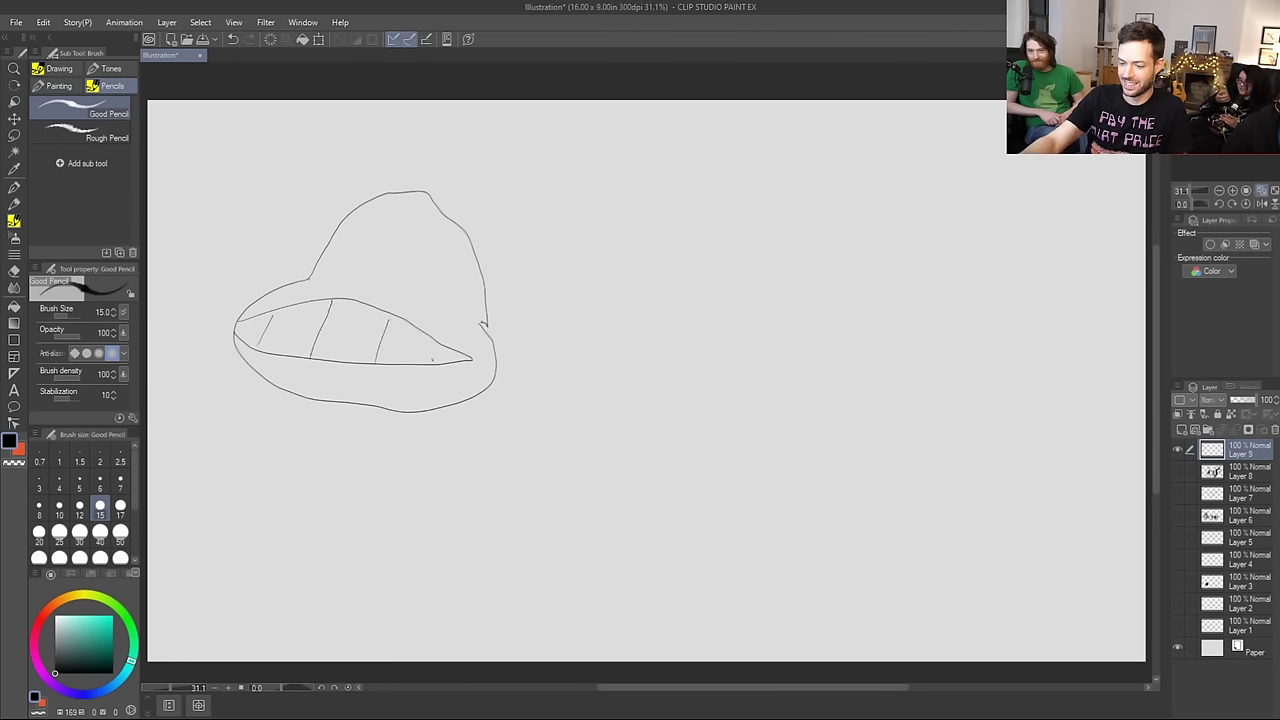
Step: Draw a mask band around the head with two eyes and pupils, plus a knot with two loose ends behind
mouse_move(480, 320)
left_mouse_down()
mouse_move(418, 287)
mouse_move(316, 280)
left_mouse_up()
mouse_move(474, 258)
left_mouse_down()
mouse_move(434, 238)
mouse_move(342, 228)
left_mouse_up()
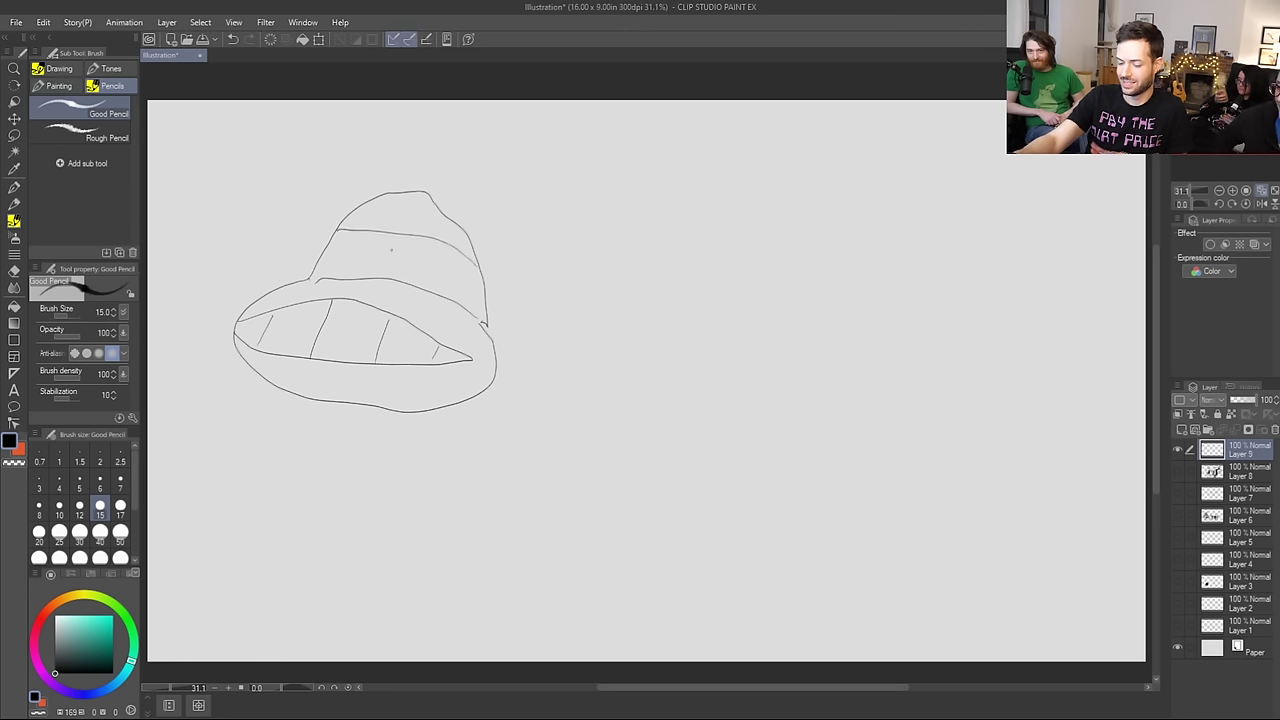
mouse_move(326, 248)
left_mouse_down()
mouse_move(366, 240)
mouse_move(362, 258)
mouse_move(322, 254)
left_mouse_up()
mouse_move(455, 289)
left_mouse_down()
mouse_move(430, 276)
mouse_move(464, 264)
mouse_move(456, 289)
left_mouse_up()
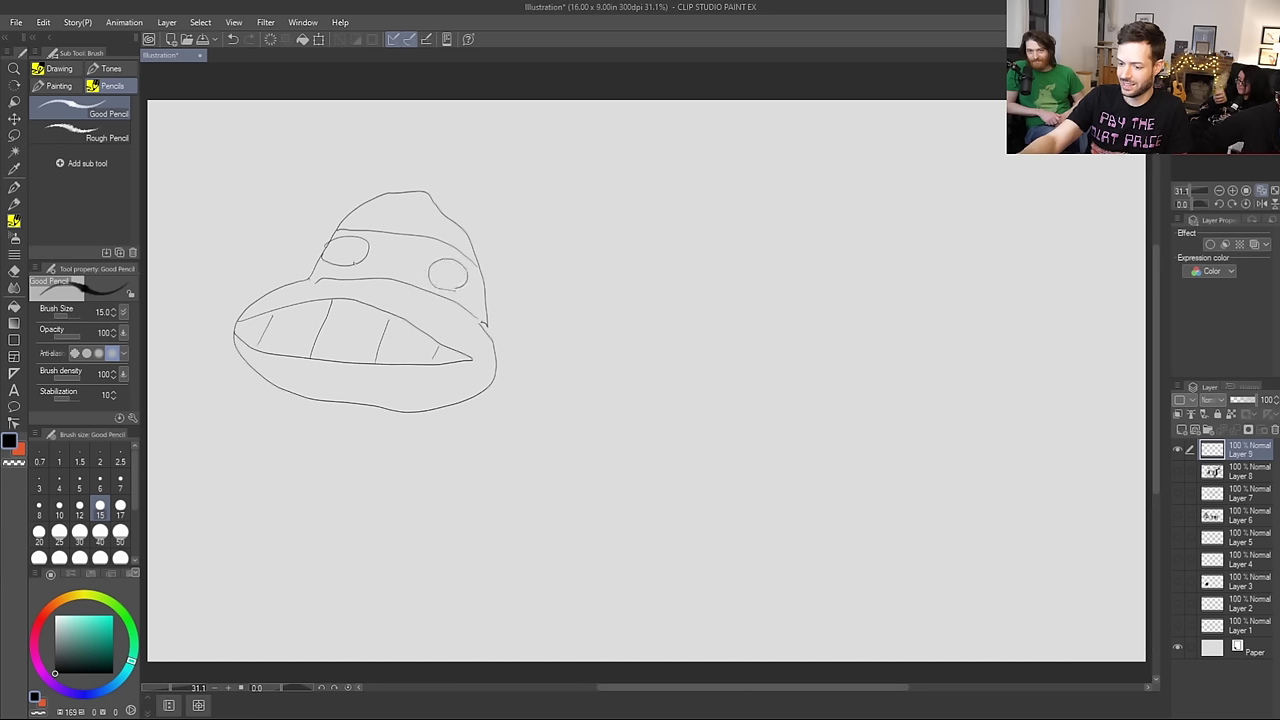
left_click_drag(342, 249, 342, 253)
mouse_move(450, 278)
left_mouse_down()
mouse_move(500, 289)
mouse_move(516, 313)
mouse_move(500, 330)
mouse_move(534, 266)
mouse_move(562, 253)
mouse_move(576, 265)
mouse_move(522, 298)
mouse_move(580, 315)
mouse_move(573, 345)
mouse_move(518, 322)
left_mouse_up()
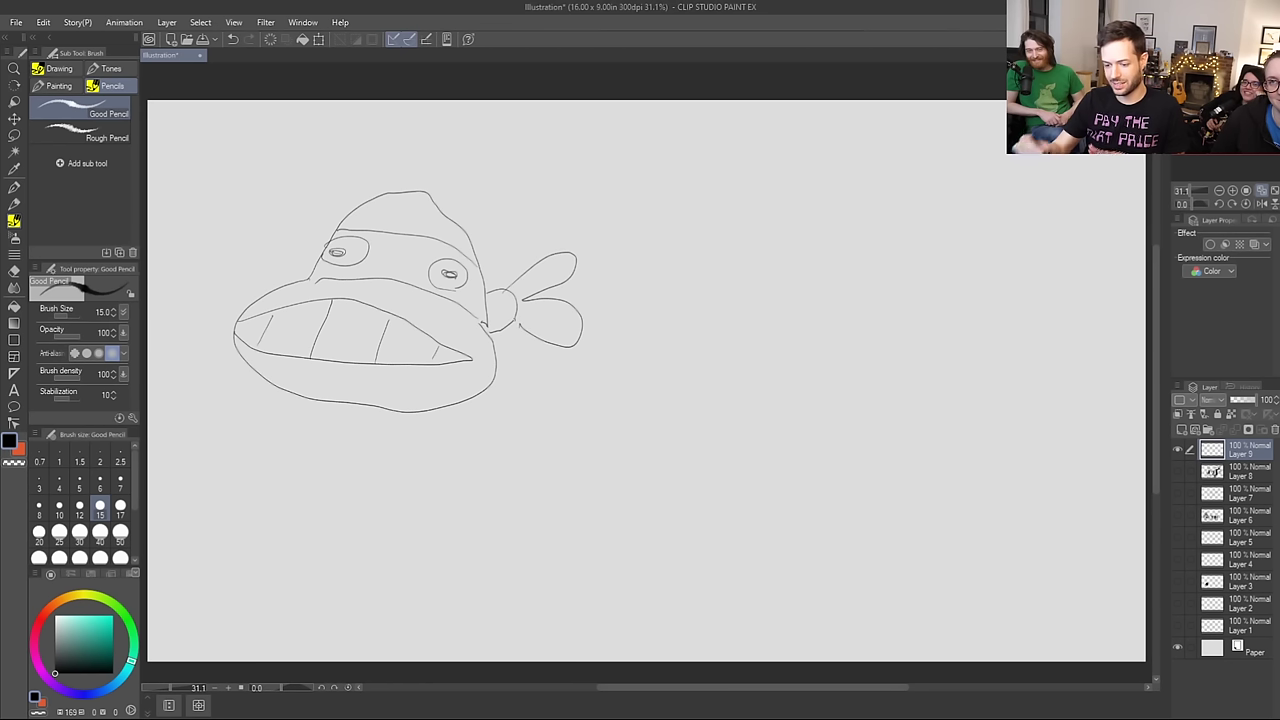
Step: Sketch a rounded belly and a shell behind it, dividing the belly with two curved lines and the shell into plates
mouse_move(312, 403)
left_mouse_down()
mouse_move(315, 509)
mouse_move(384, 552)
mouse_move(460, 514)
mouse_move(472, 443)
mouse_move(459, 411)
mouse_move(519, 385)
mouse_move(547, 462)
mouse_move(529, 501)
mouse_move(457, 537)
left_mouse_up()
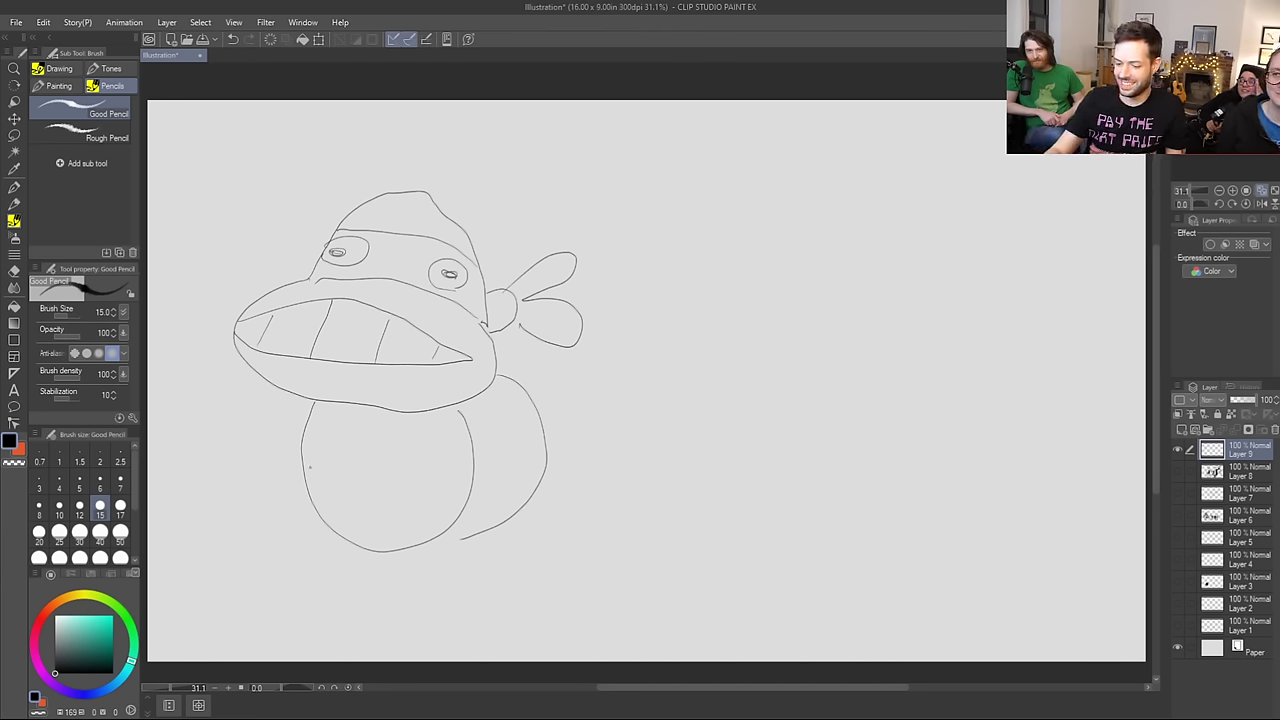
mouse_move(310, 429)
left_mouse_down()
mouse_move(414, 444)
mouse_move(451, 435)
left_mouse_up()
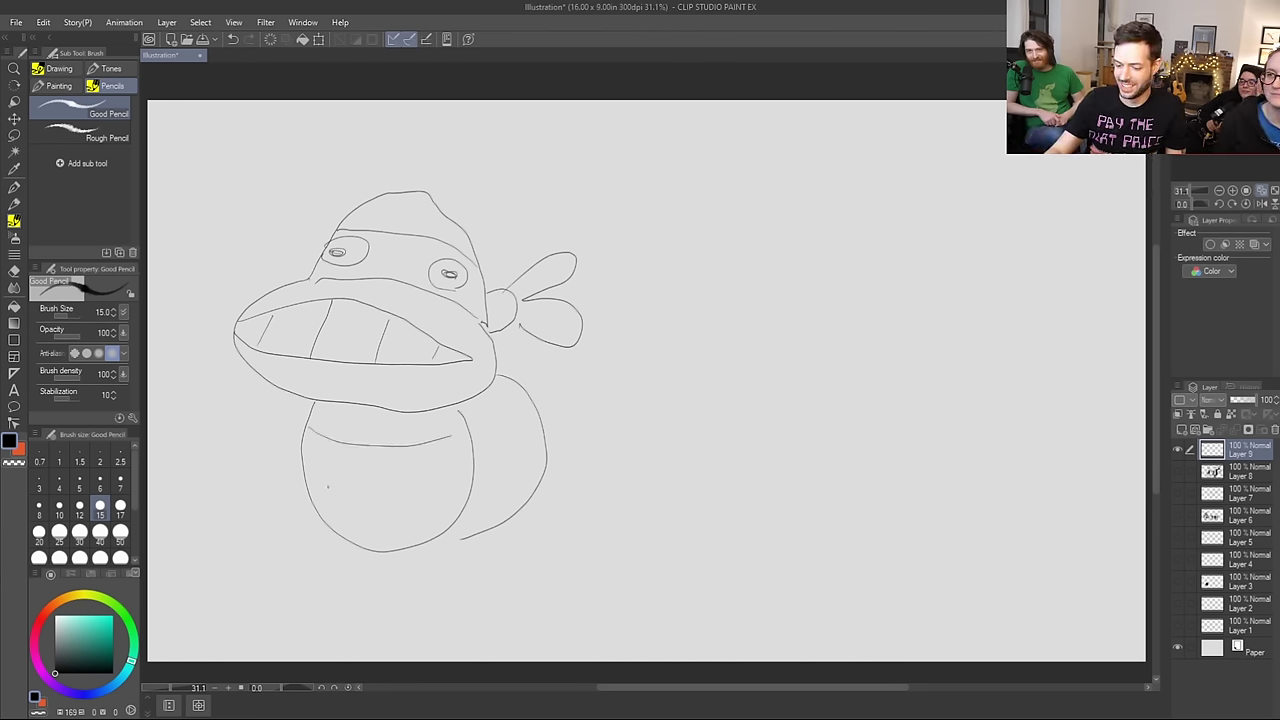
mouse_move(308, 489)
left_mouse_down()
mouse_move(484, 516)
mouse_move(468, 400)
mouse_move(512, 420)
mouse_move(534, 490)
left_mouse_up()
left_click_drag(503, 407, 488, 419)
left_click_drag(518, 472, 490, 506)
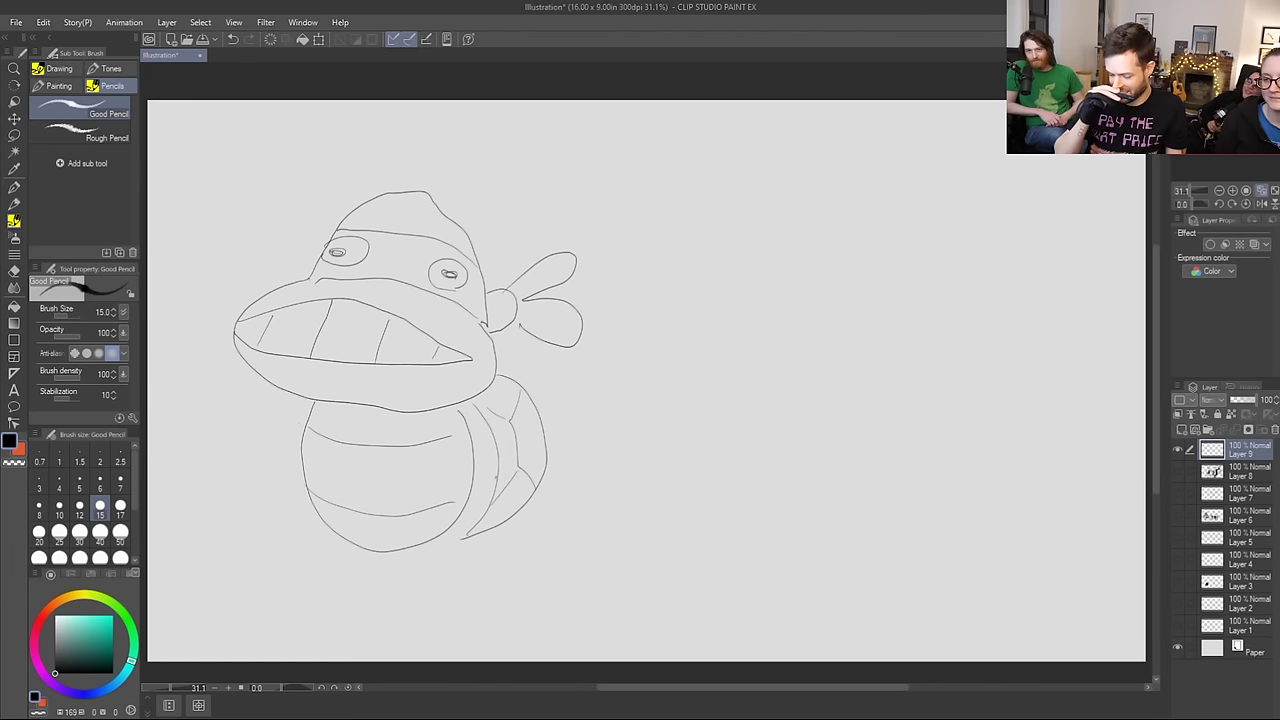
Step: Sketch two short legs below the belly and a stubby arm on each side of the body
mouse_move(322, 522)
left_mouse_down()
mouse_move(297, 593)
mouse_move(332, 594)
mouse_move(350, 556)
left_mouse_up()
mouse_move(443, 536)
left_mouse_down()
mouse_move(457, 591)
mouse_move(418, 595)
mouse_move(409, 556)
left_mouse_up()
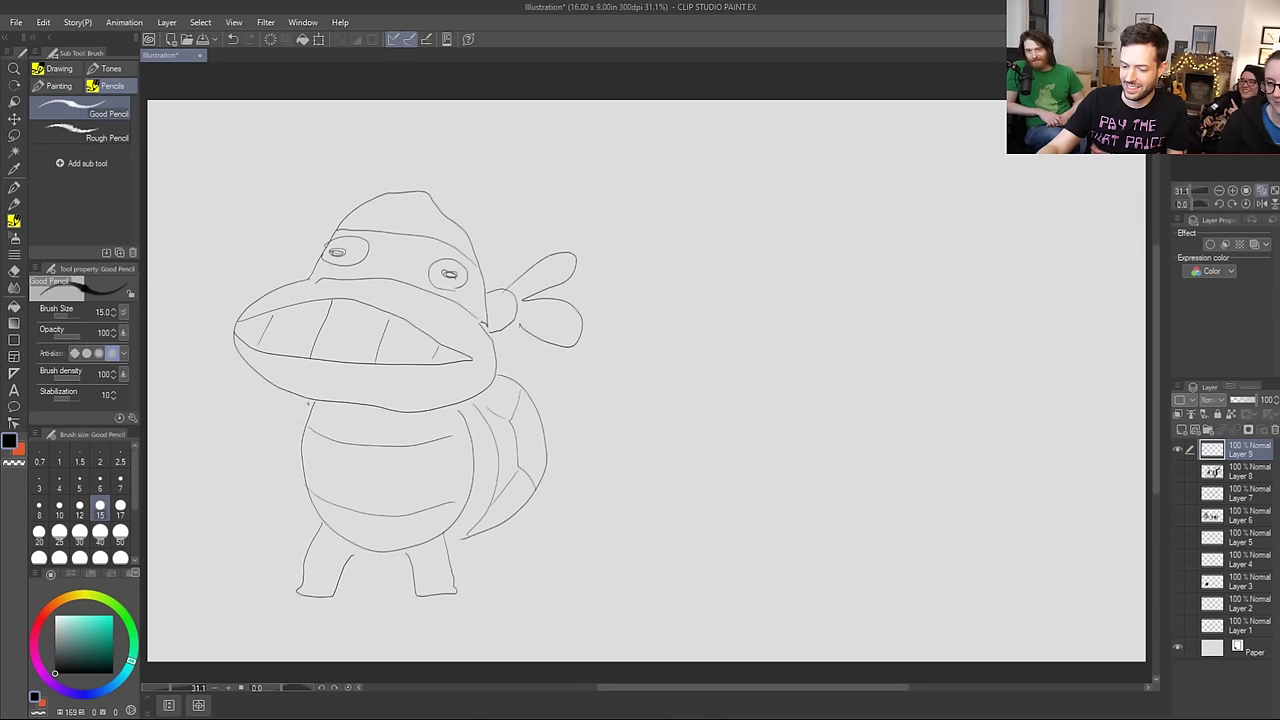
mouse_move(314, 405)
left_mouse_down()
mouse_move(234, 452)
mouse_move(252, 478)
mouse_move(297, 469)
left_mouse_up()
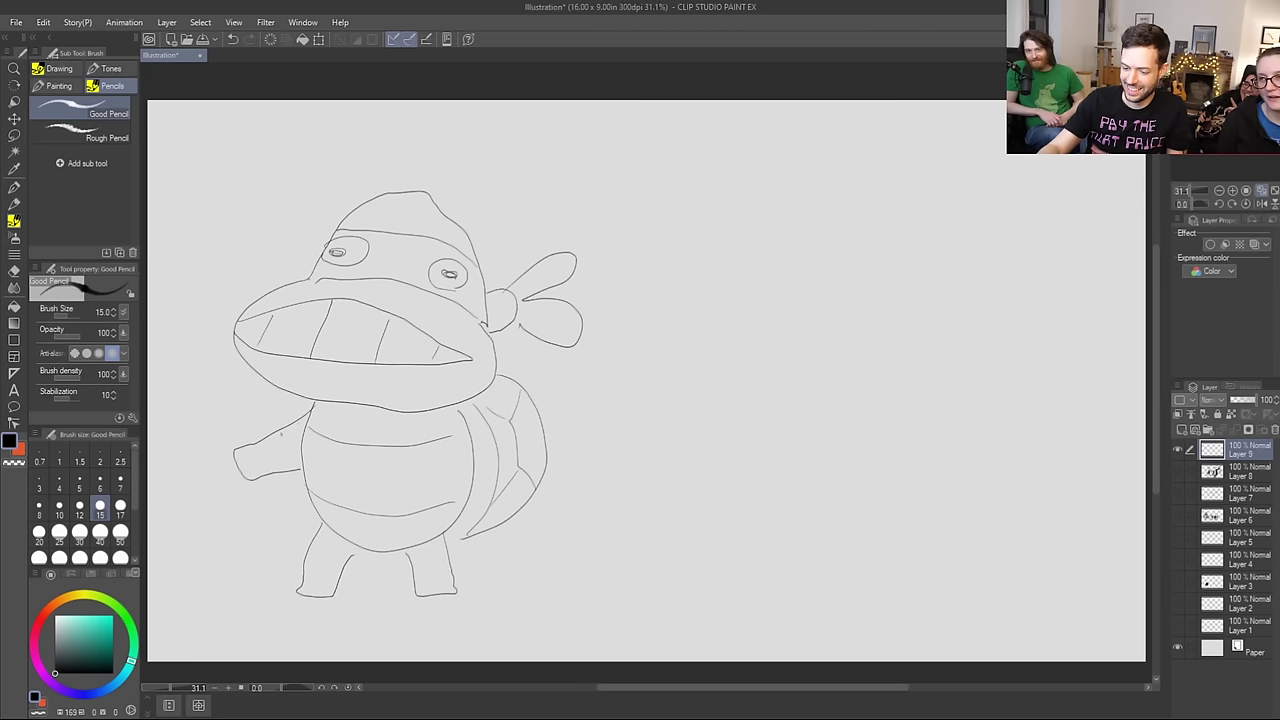
mouse_move(462, 431)
left_mouse_down()
mouse_move(516, 466)
mouse_move(519, 491)
mouse_move(453, 462)
left_mouse_up()
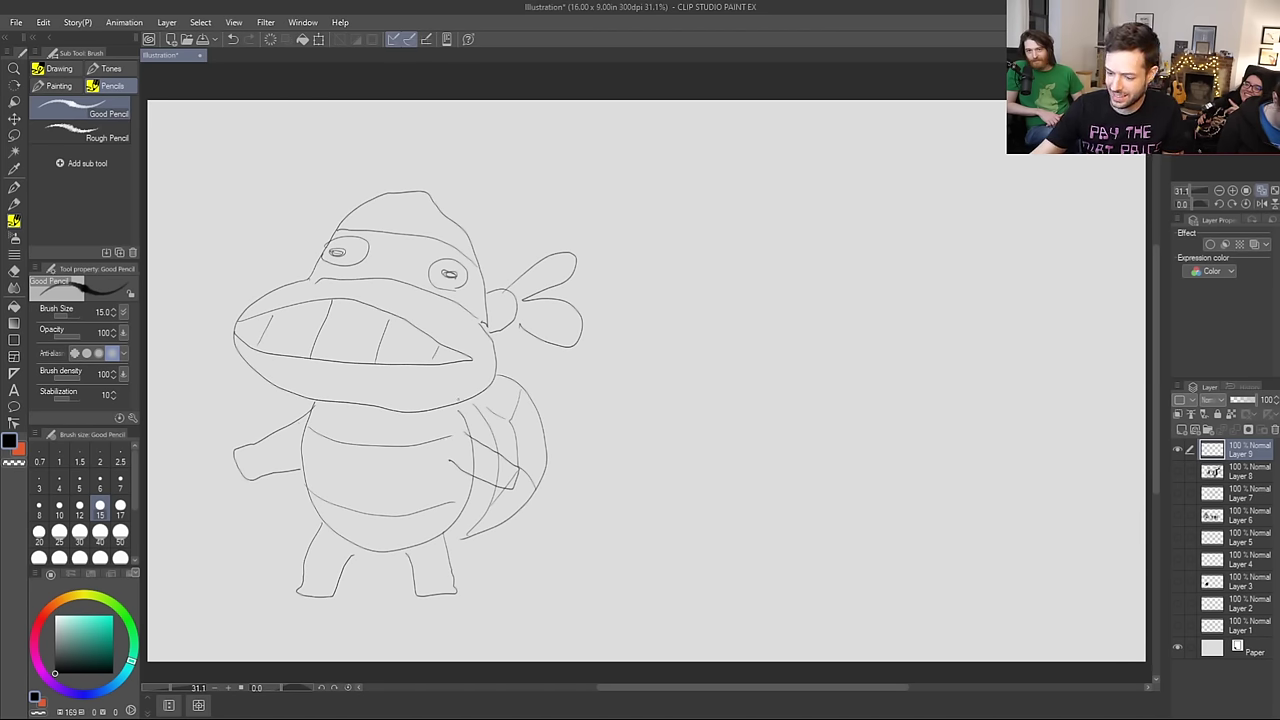
Step: Erase the belly and shell lines crossing the arm on the shell side and close its shoulder with a short curve
key("e")
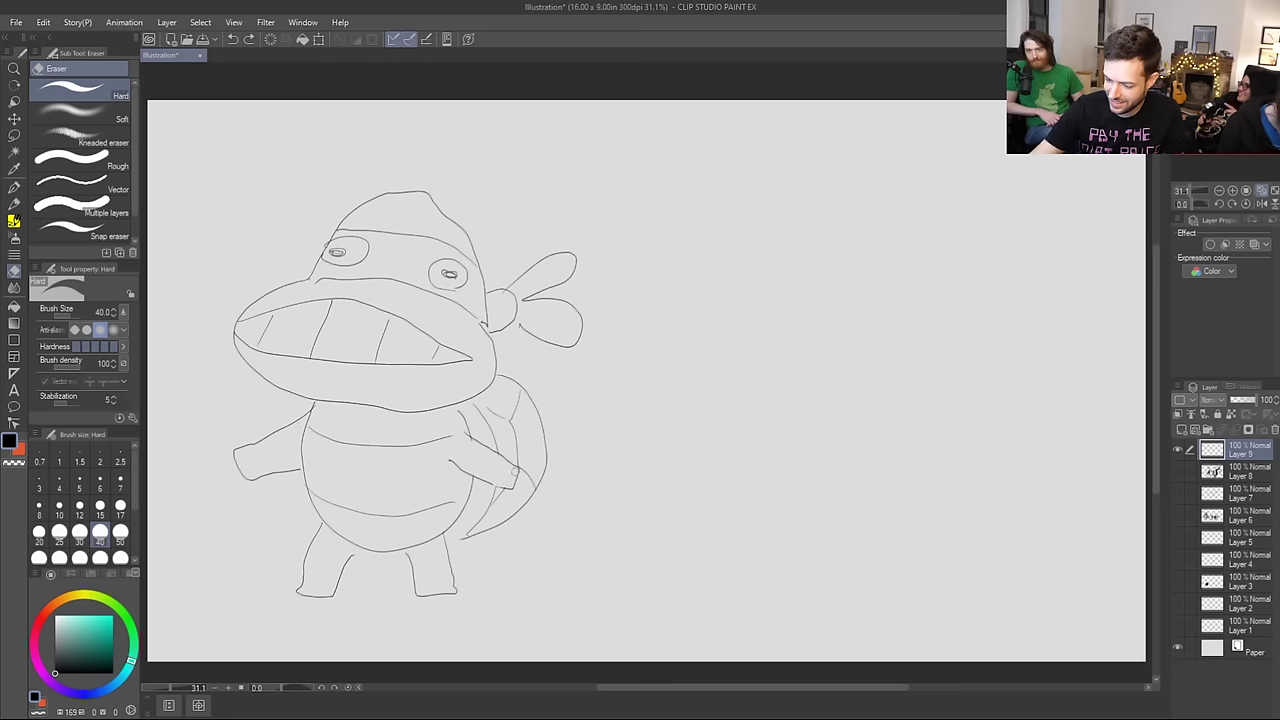
key("p")
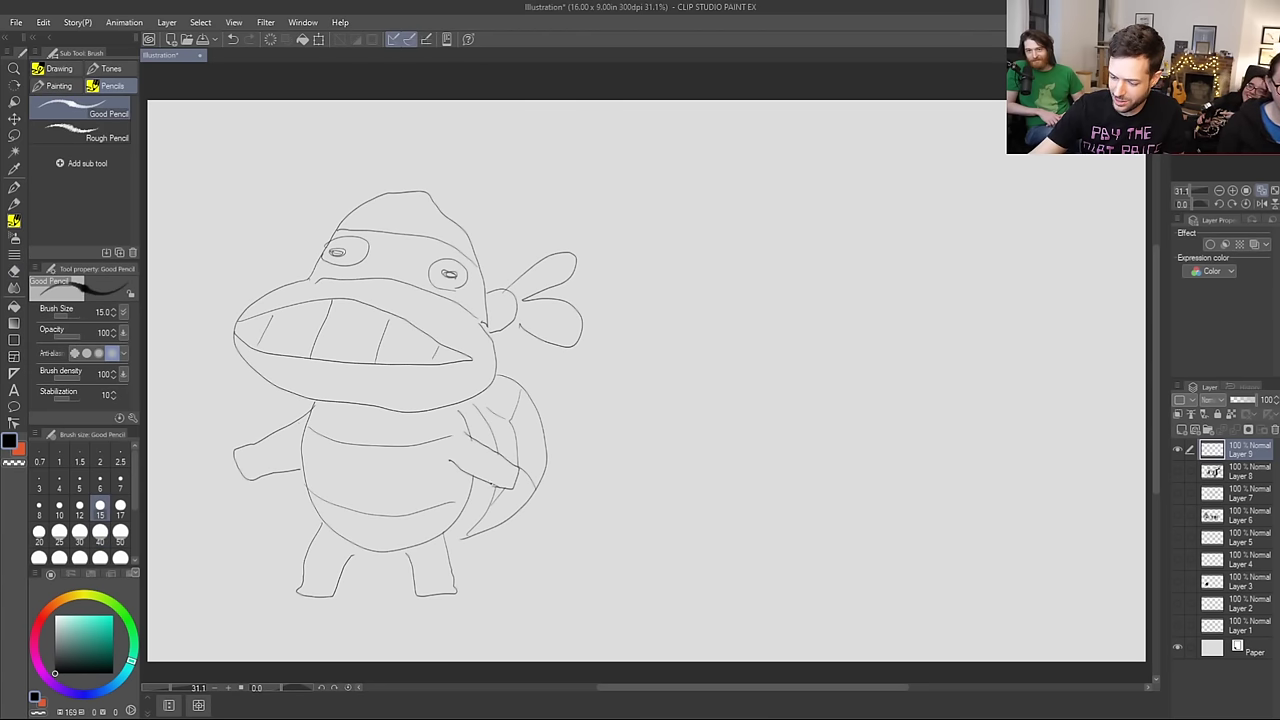
key("b")
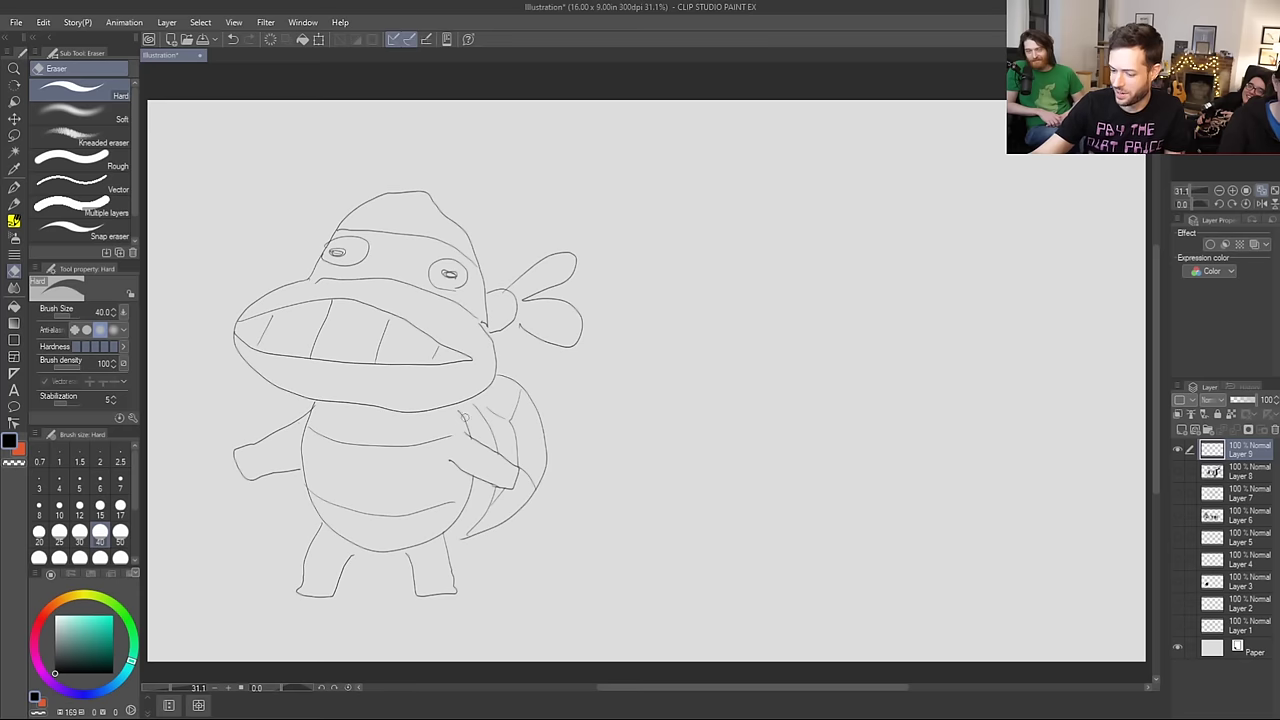
key("p")
left_click_drag(449, 457, 461, 431)
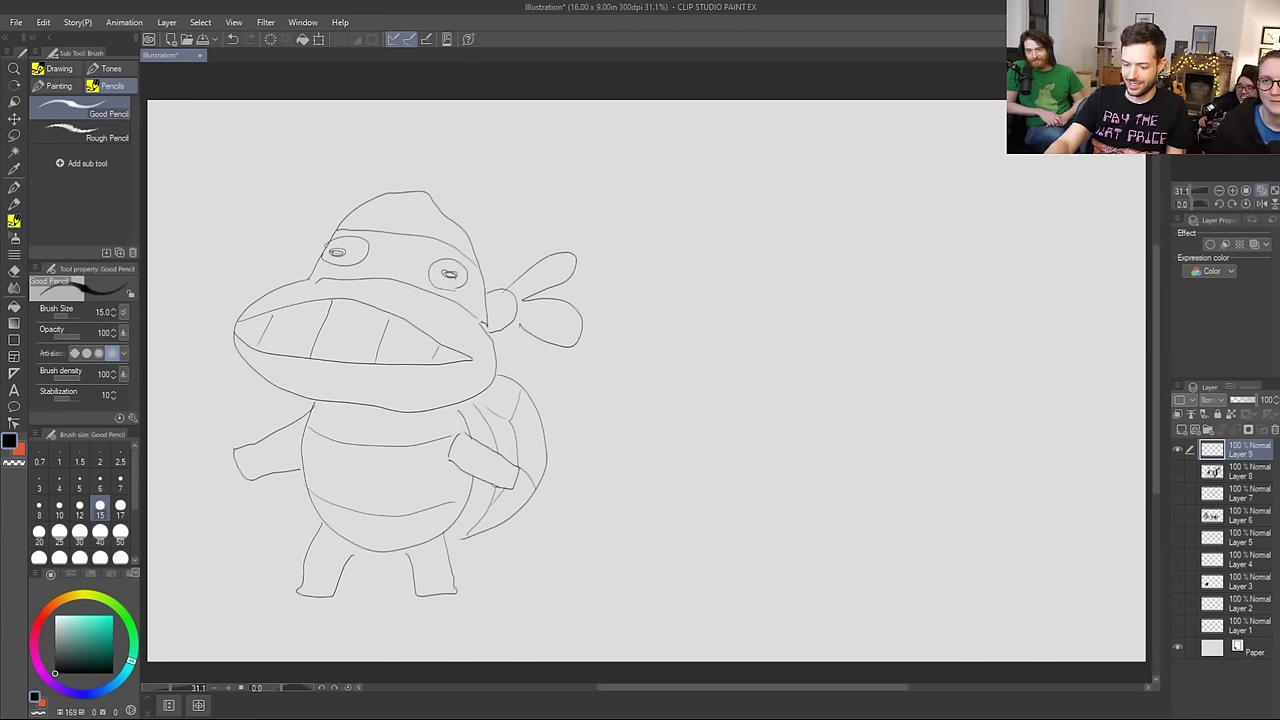
Step: Draw a sword with a crossguard and handle in each gripping hand, erasing the shell lines that overlap the sword on the shell side
mouse_move(220, 452)
left_mouse_down()
mouse_move(267, 430)
mouse_move(222, 427)
mouse_move(194, 344)
mouse_move(190, 266)
mouse_move(244, 432)
left_mouse_up()
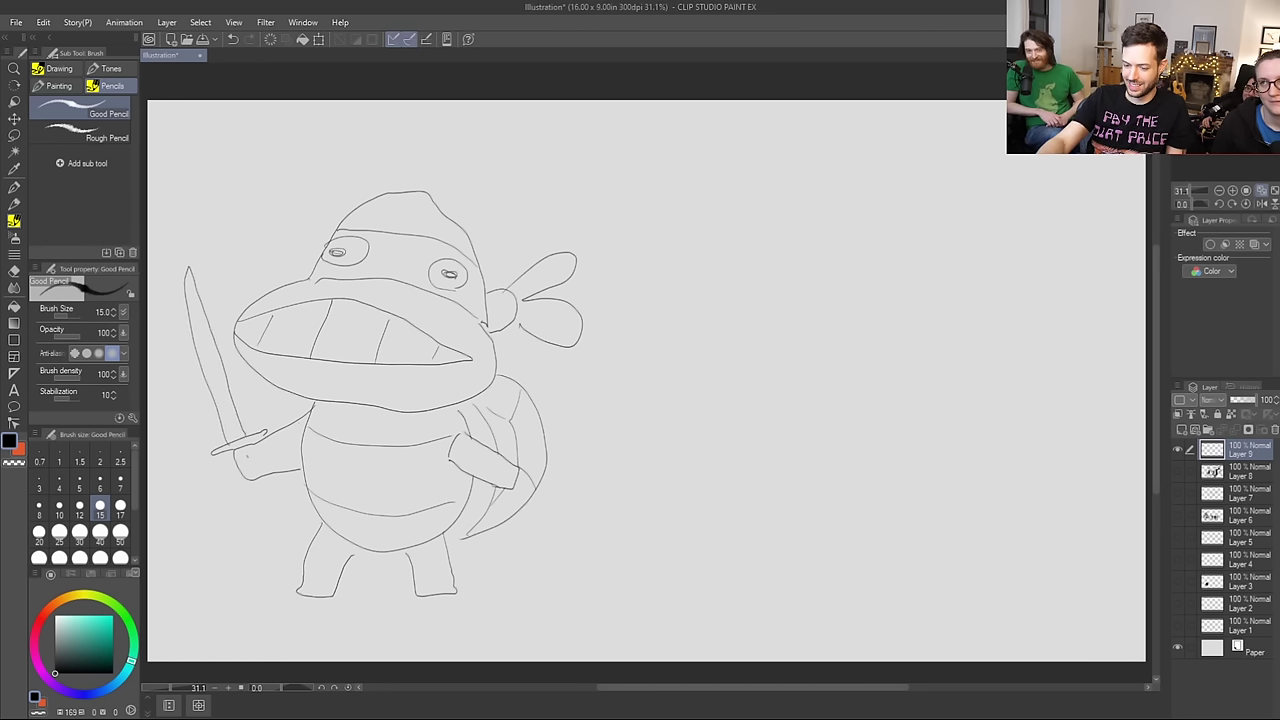
left_click_drag(260, 491, 266, 482)
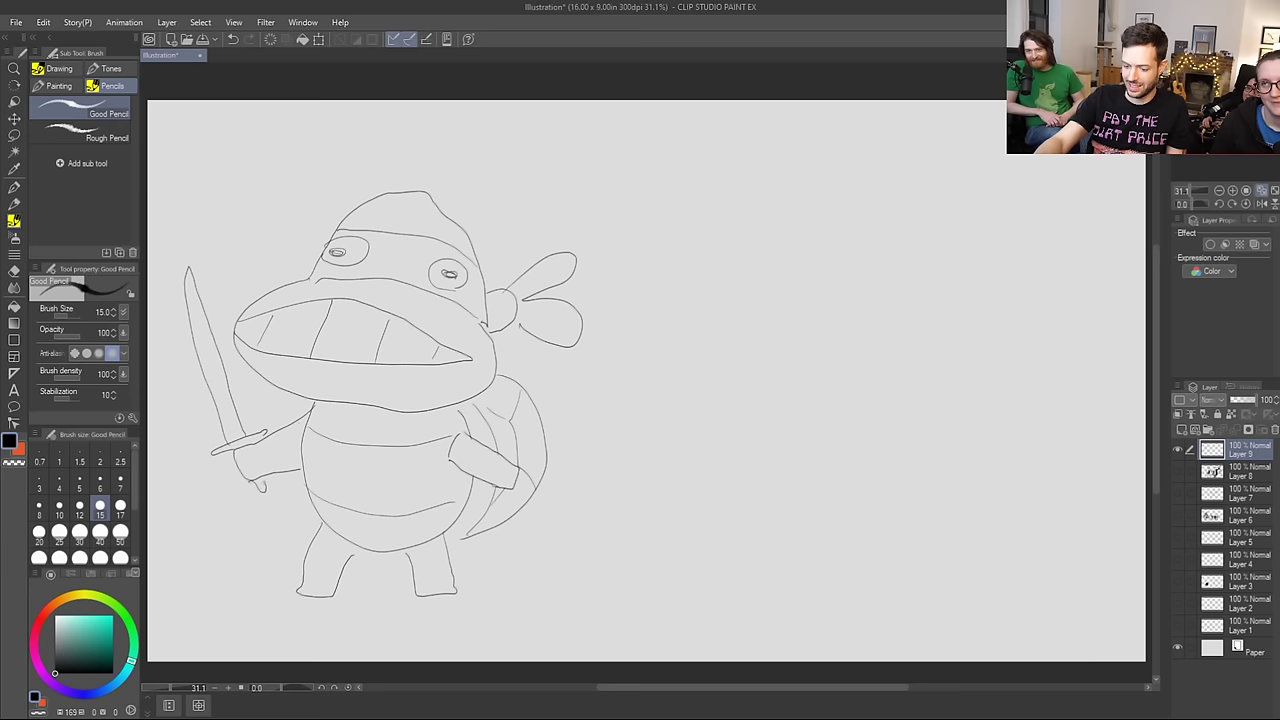
key("e")
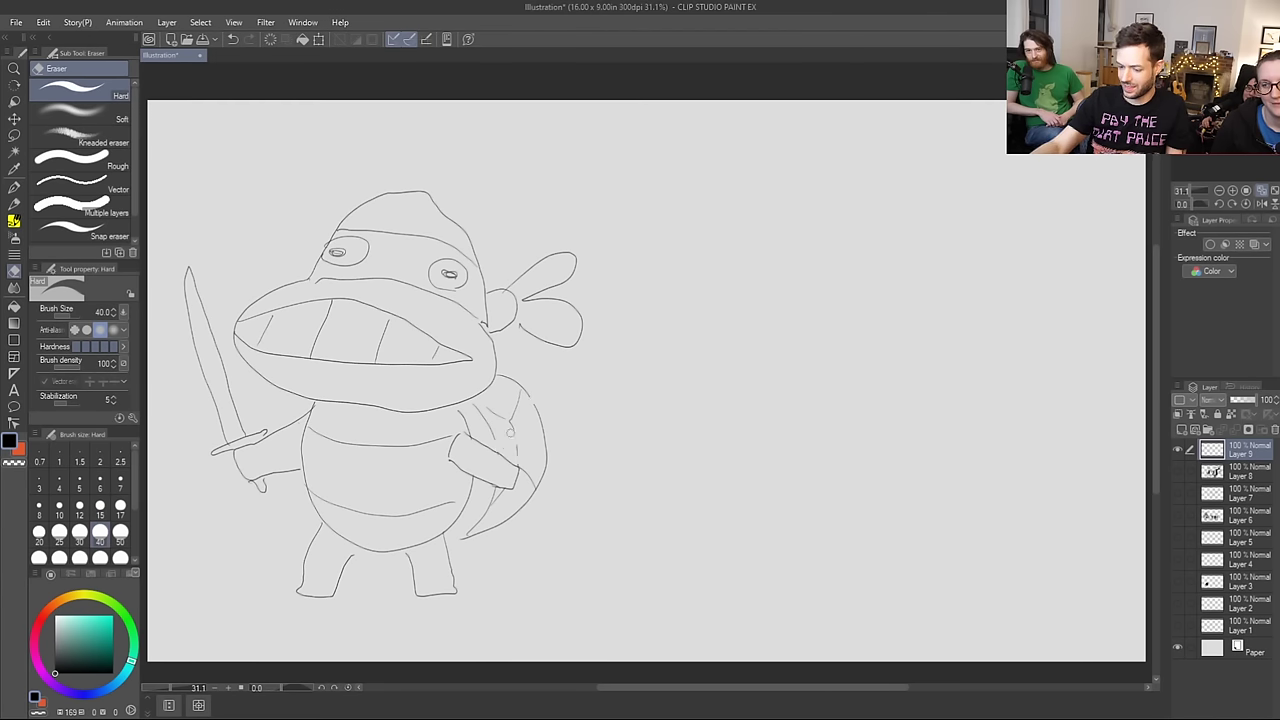
key("p")
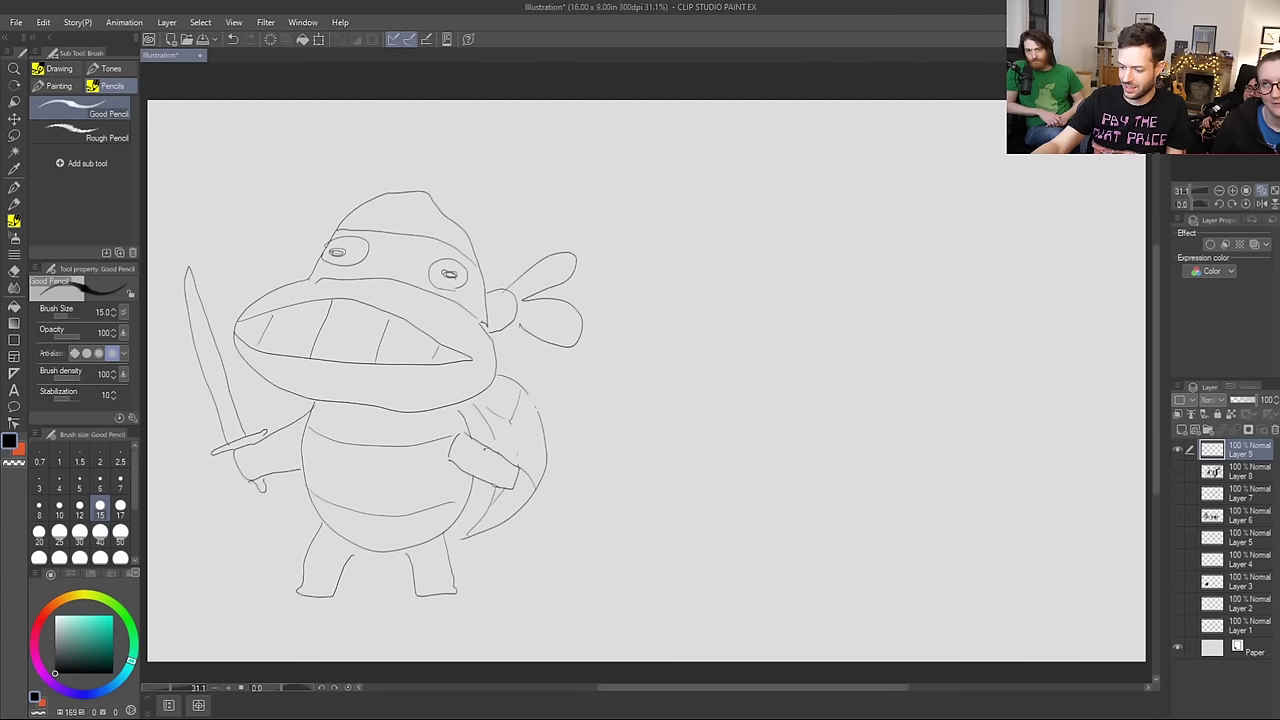
mouse_move(490, 441)
left_mouse_down()
mouse_move(525, 451)
mouse_move(519, 417)
mouse_move(540, 353)
mouse_move(521, 448)
left_mouse_up()
key("e")
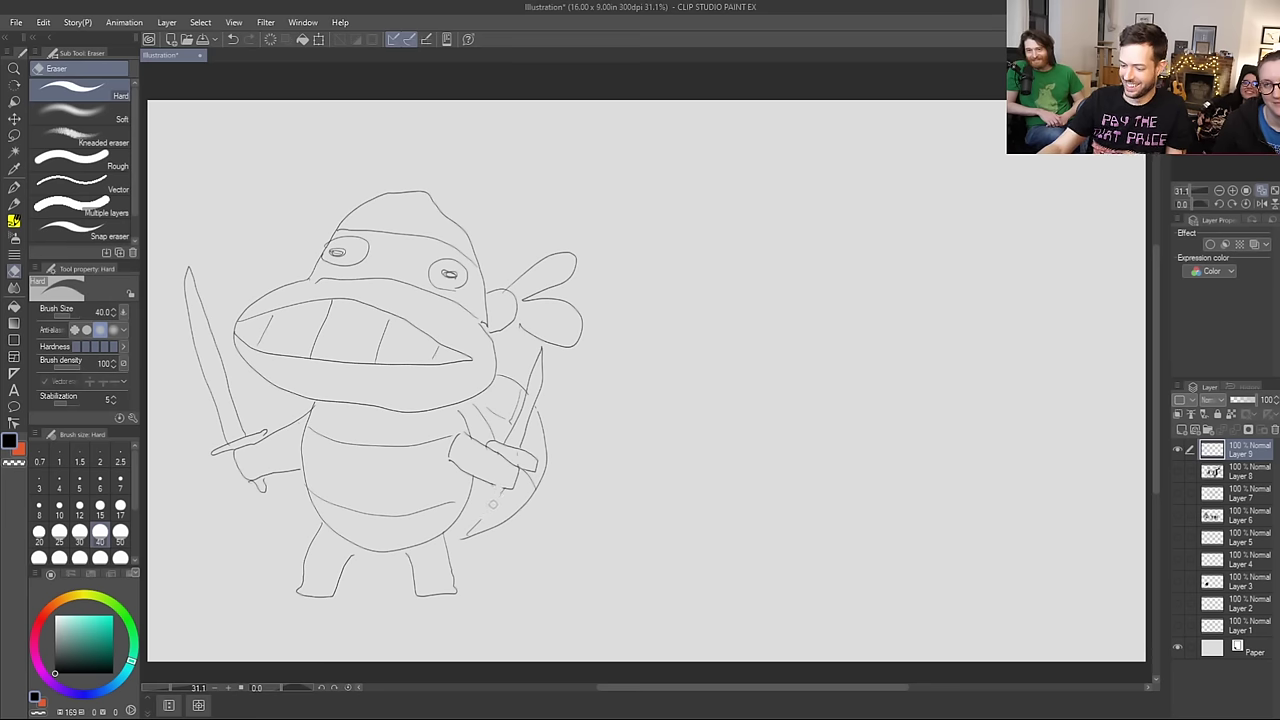
key("p")
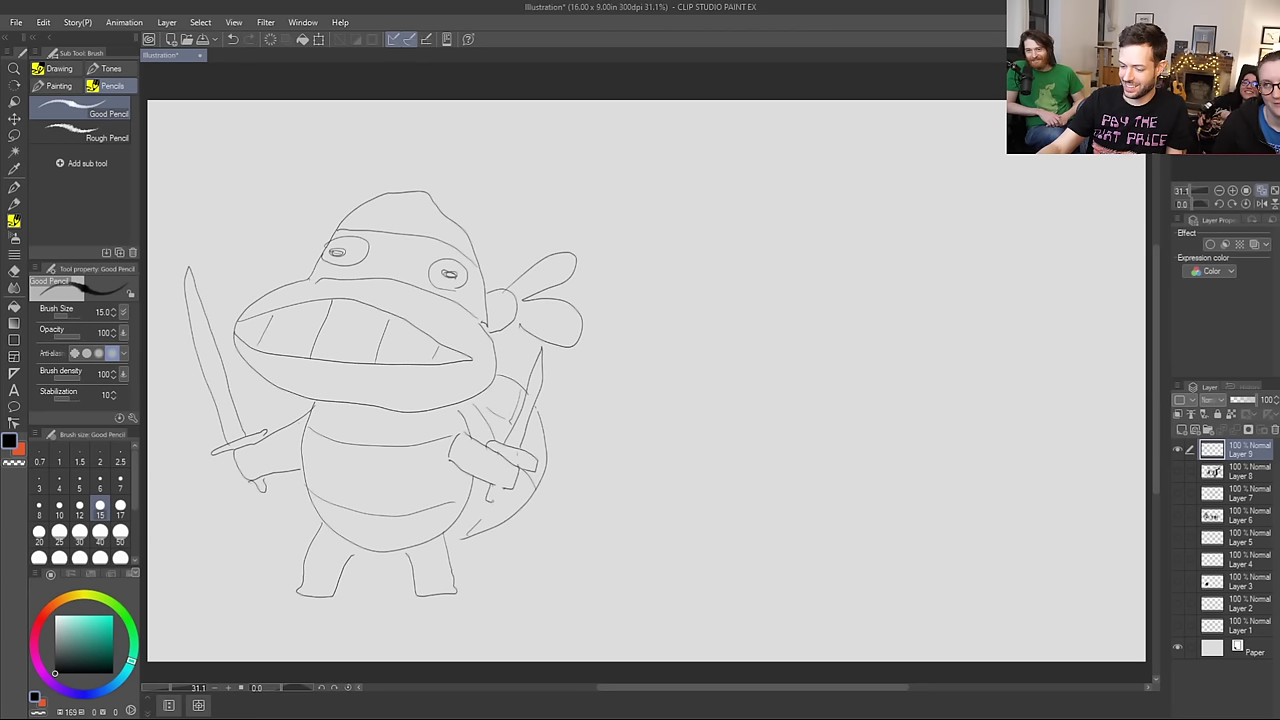
left_click_drag(502, 466, 502, 488)
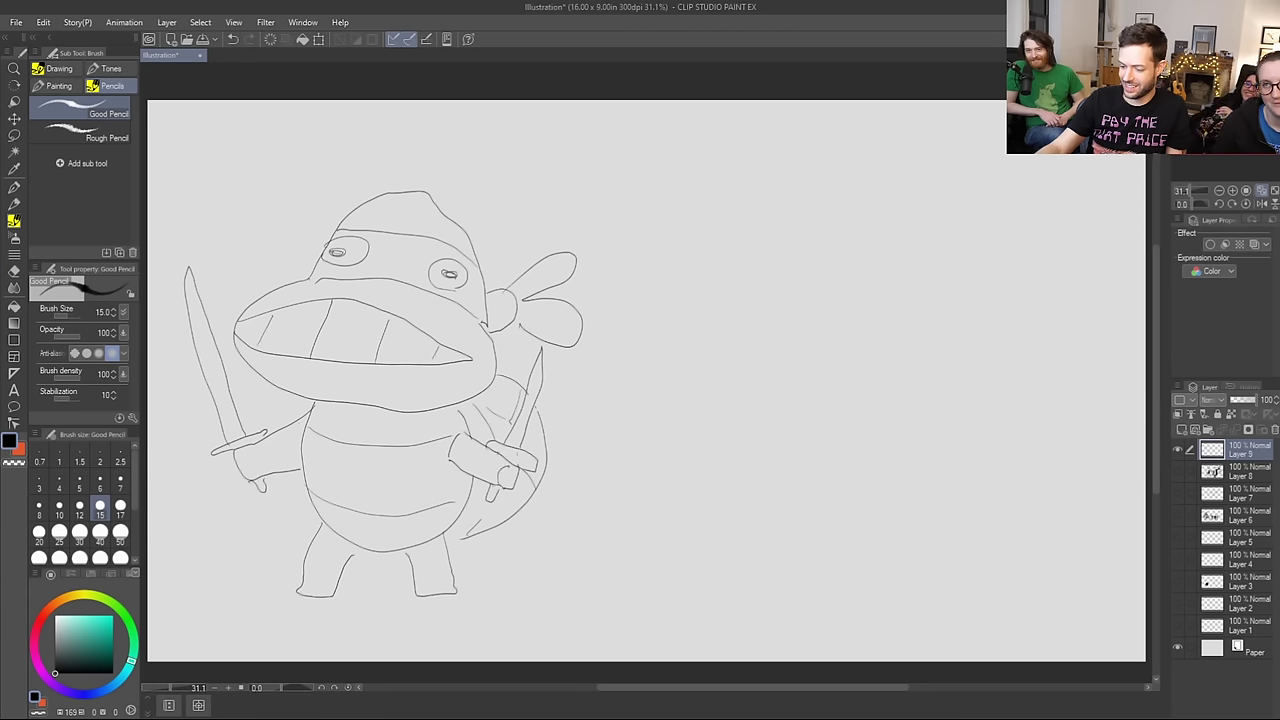
mouse_move(243, 451)
left_mouse_down()
mouse_move(264, 446)
mouse_move(262, 472)
left_mouse_up()
key("ctrl+z")
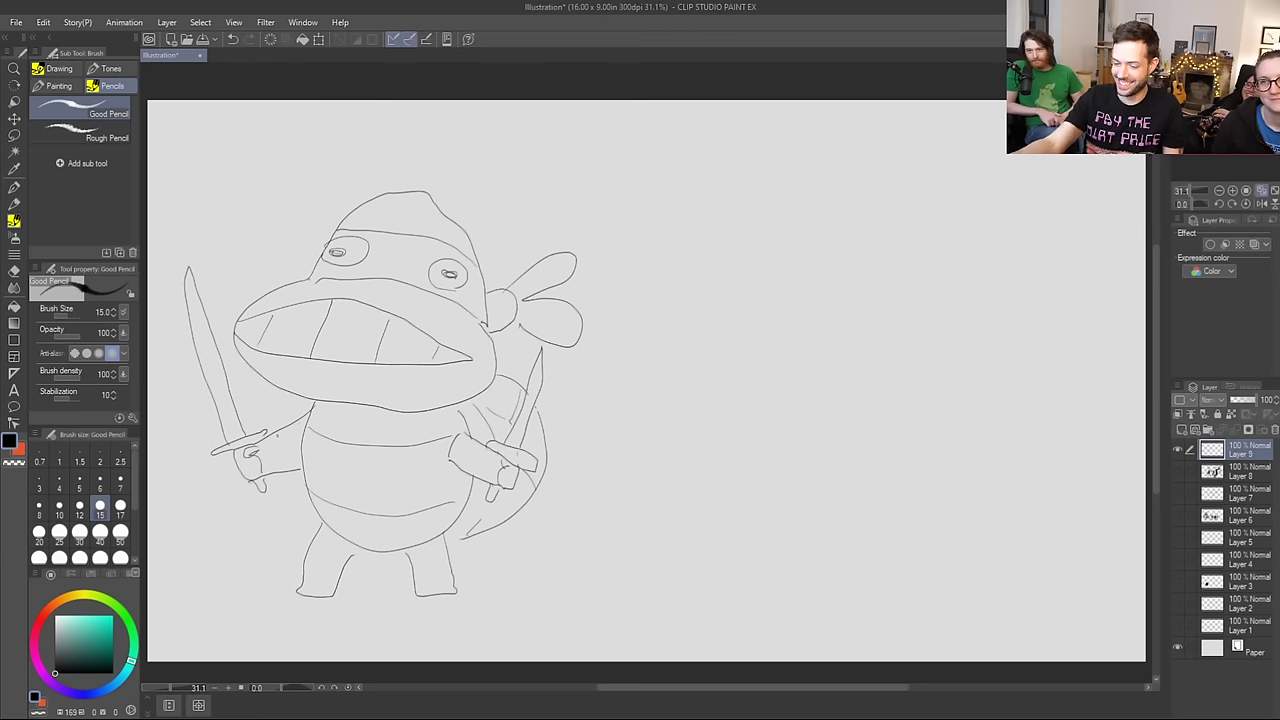
Step: Move the turtle sketch to the canvas's lower-right area and scale it down slightly
key("k")
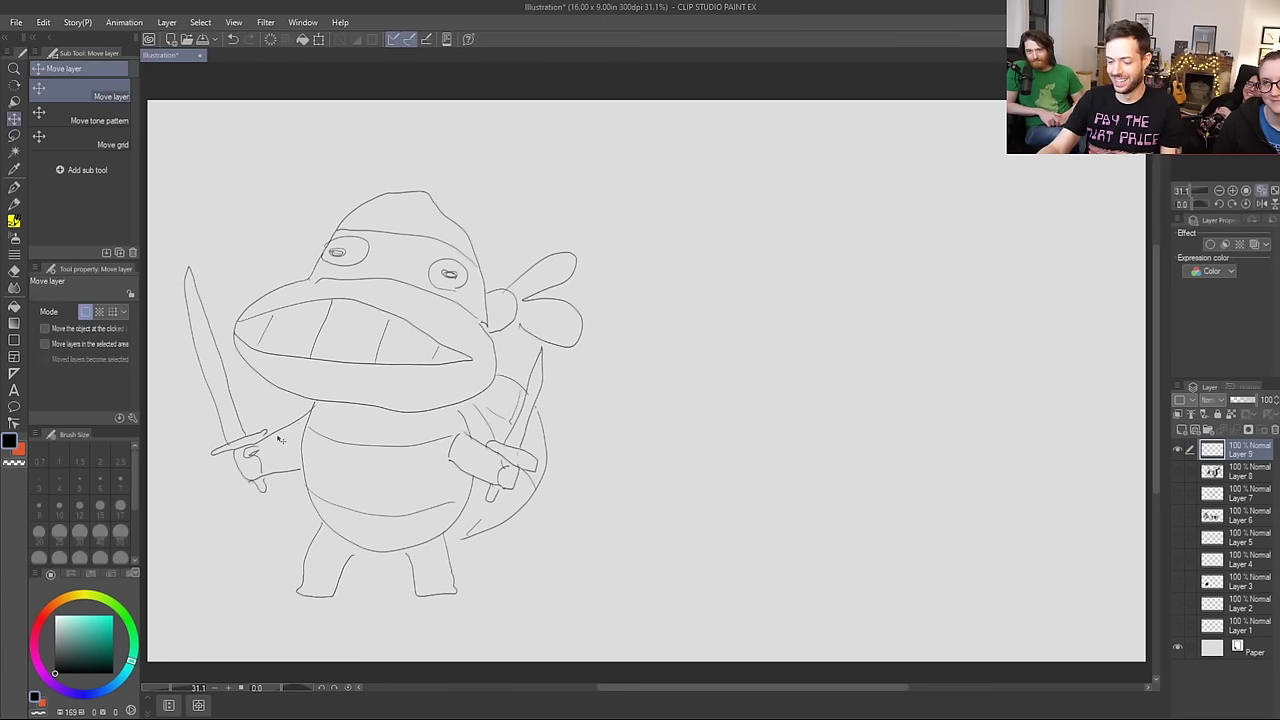
mouse_move(432, 424)
left_mouse_down()
mouse_move(748, 462)
mouse_move(1008, 462)
mouse_move(977, 462)
mouse_move(951, 431)
left_mouse_up()
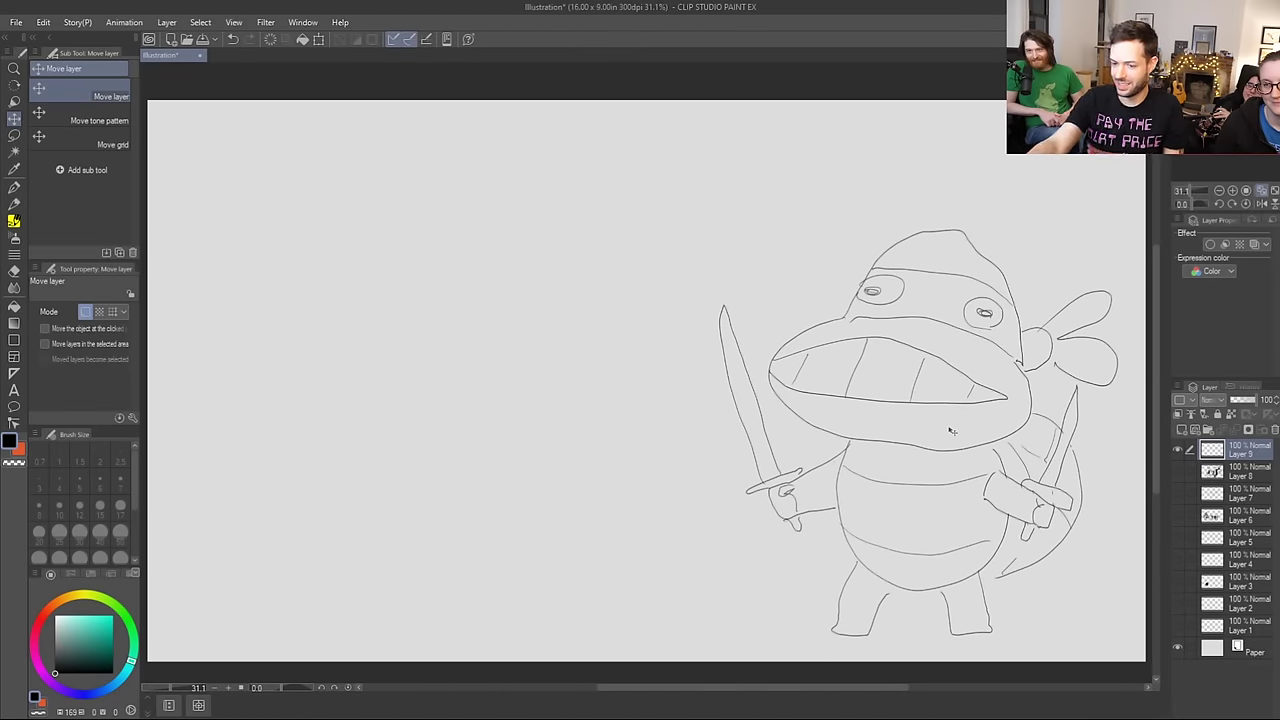
left_click(321, 40)
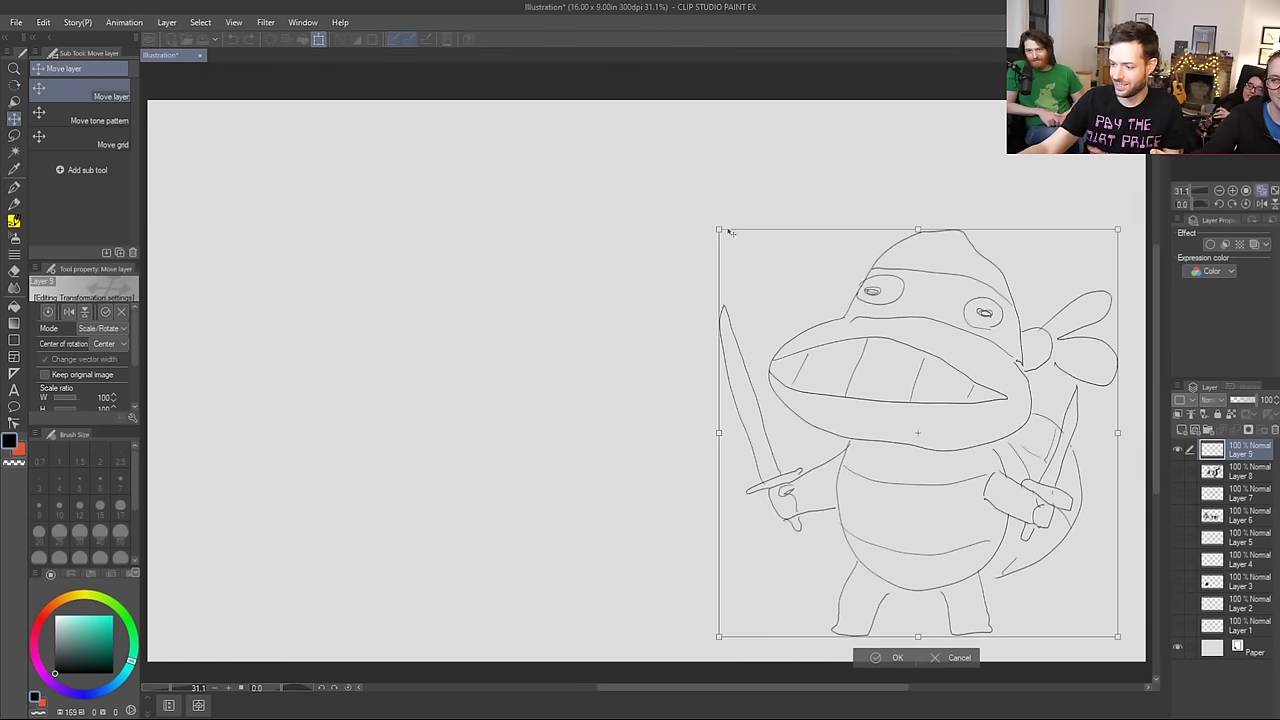
mouse_move(717, 229)
left_mouse_down()
mouse_move(760, 270)
mouse_move(799, 276)
left_mouse_up()
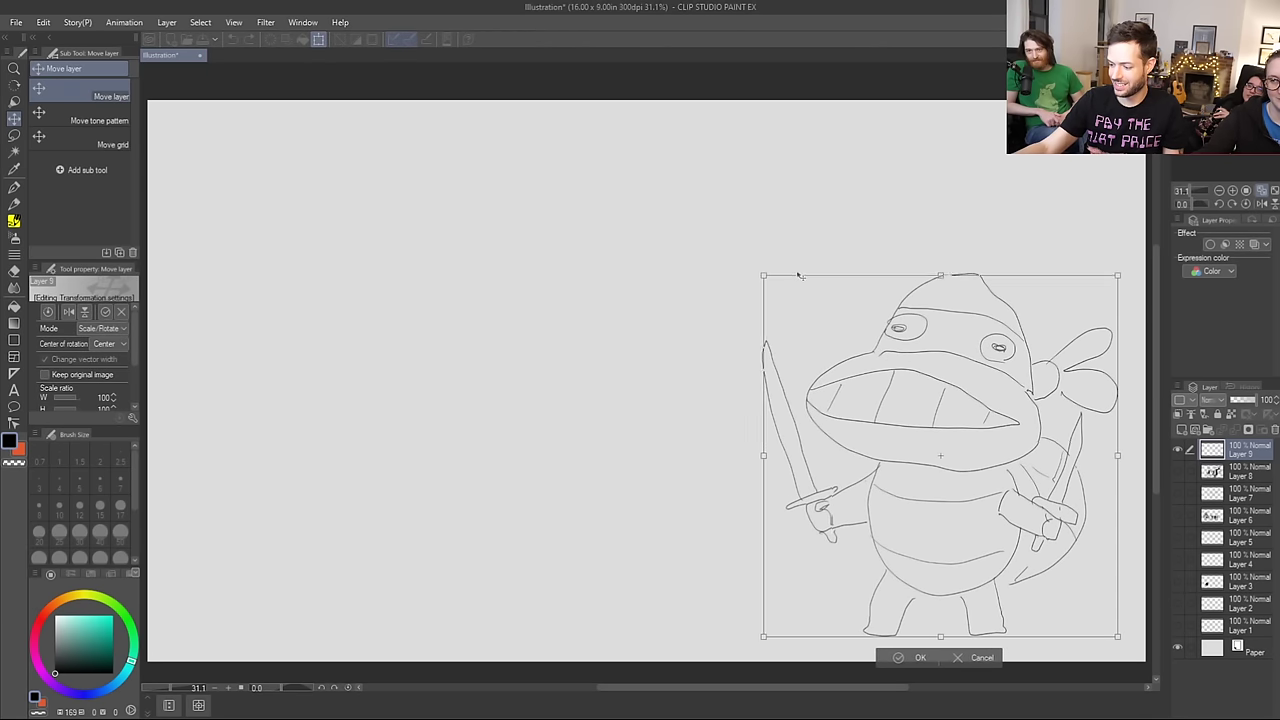
left_click(908, 657)
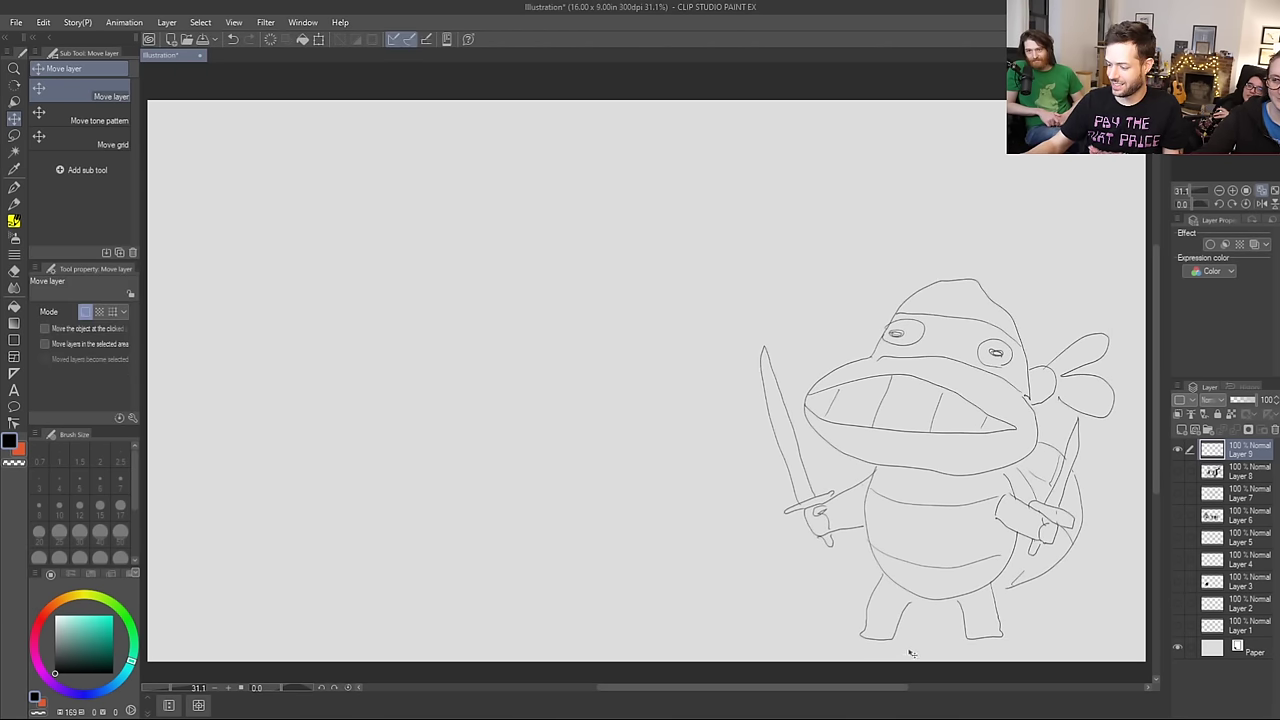
Step: Add a new layer and pencil a tilted oval shell with a curved rim in the canvas's left half
key("b")
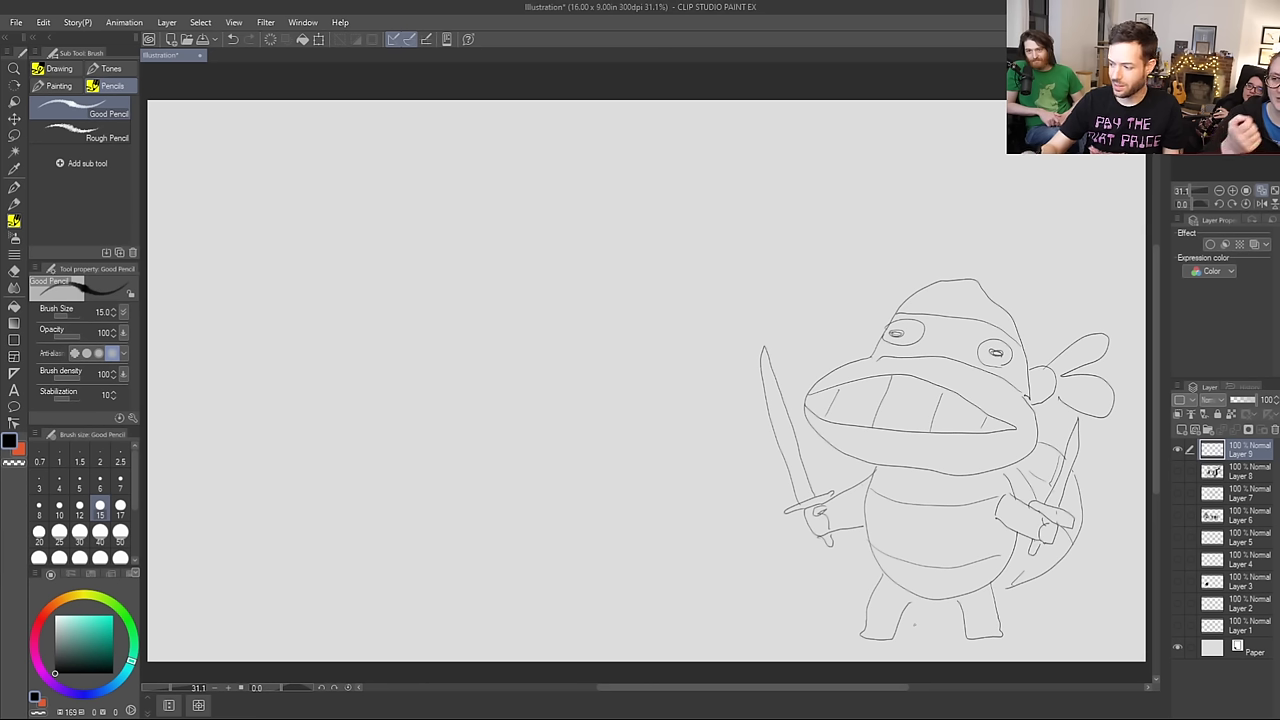
left_click(1182, 430)
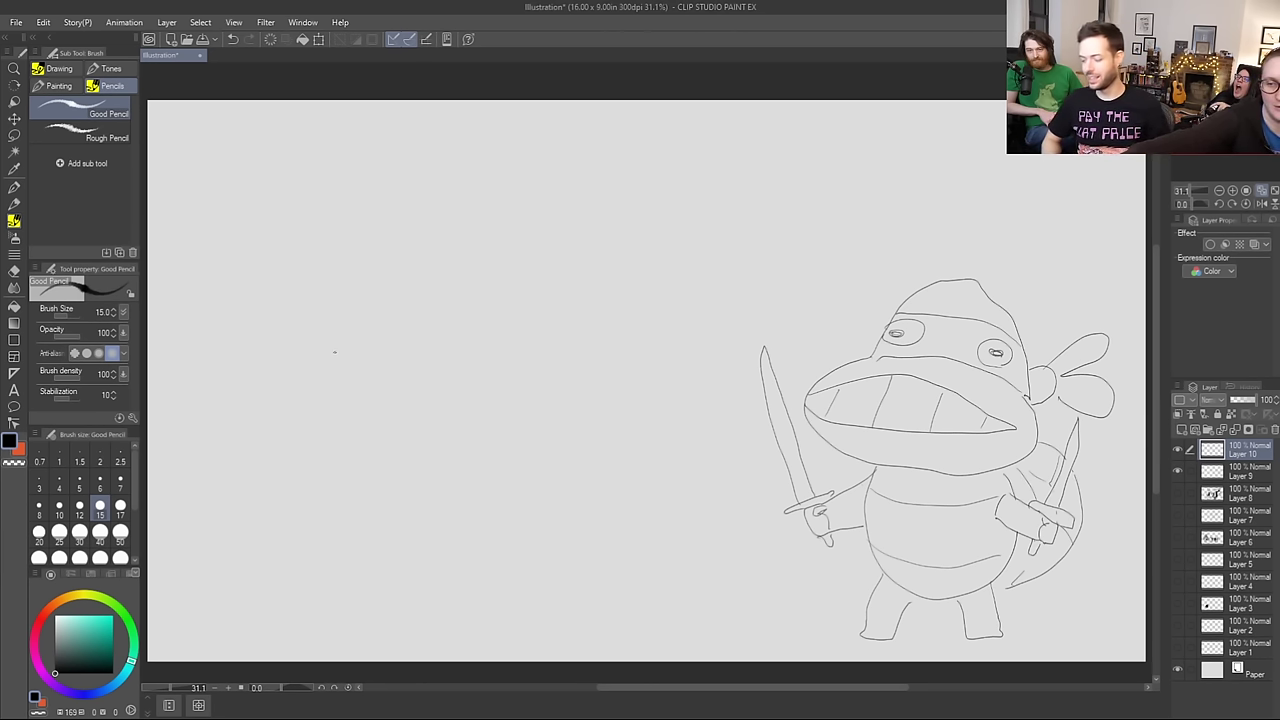
mouse_move(341, 327)
left_mouse_down()
mouse_move(258, 354)
mouse_move(306, 412)
mouse_move(334, 322)
mouse_move(367, 384)
mouse_move(255, 420)
left_mouse_up()
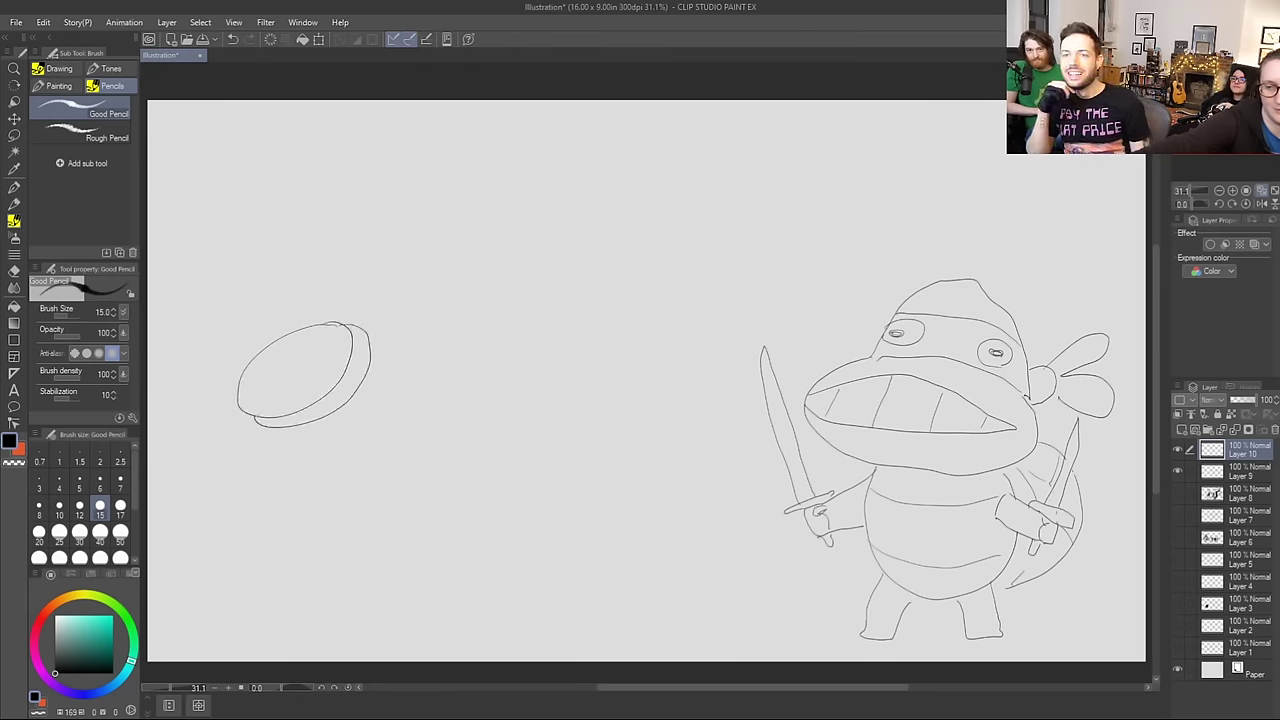
Step: Shift the oval shell slightly and rotate it counterclockwise to a steeper tilt
left_click(14, 119)
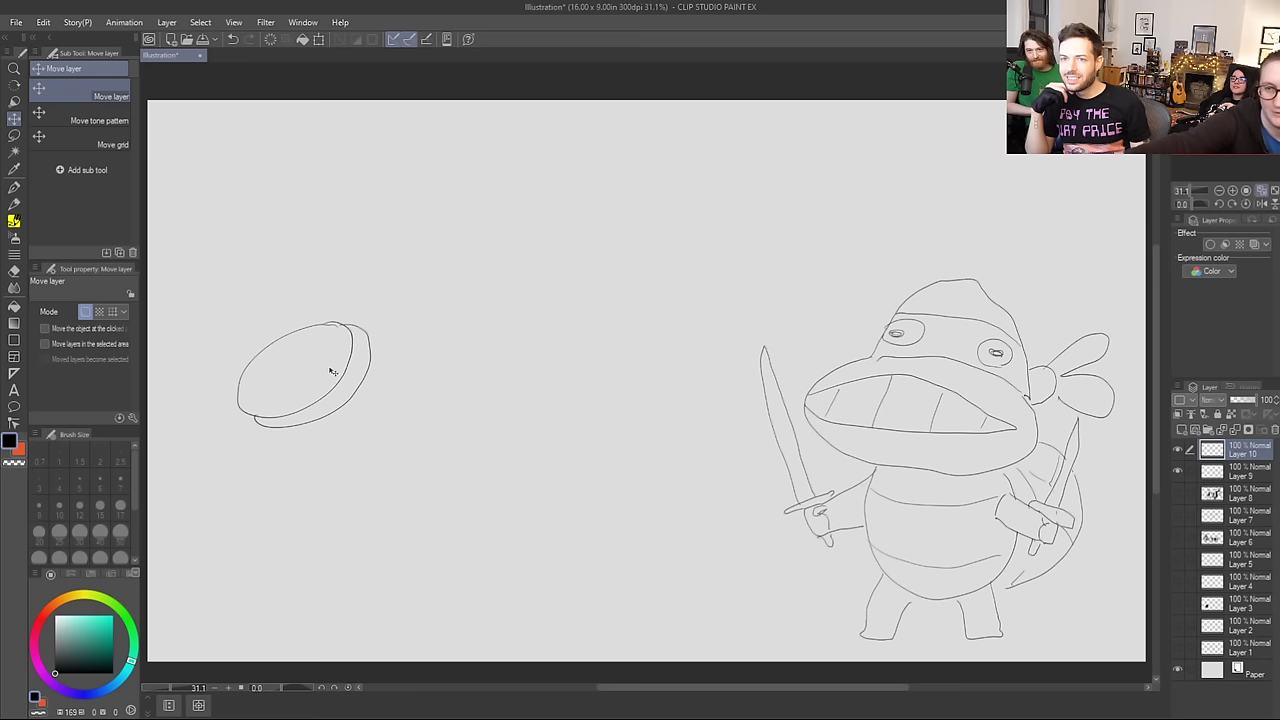
left_click_drag(334, 371, 367, 358)
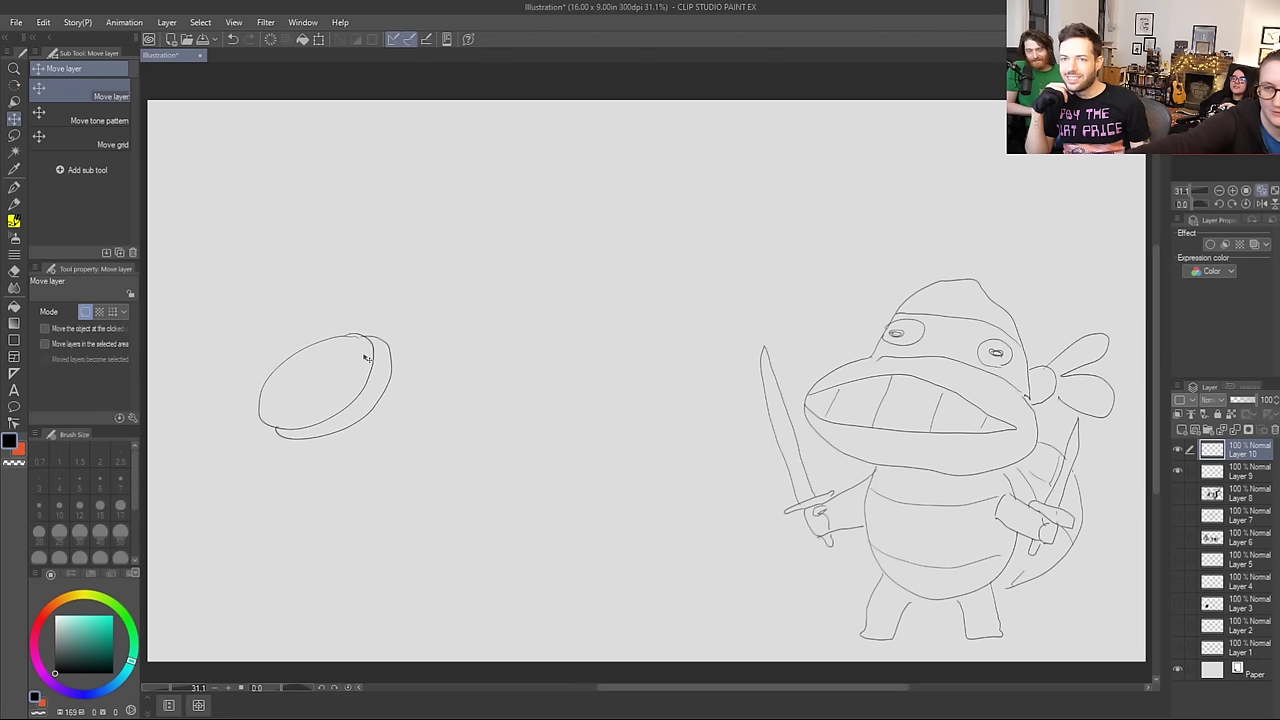
left_click(320, 39)
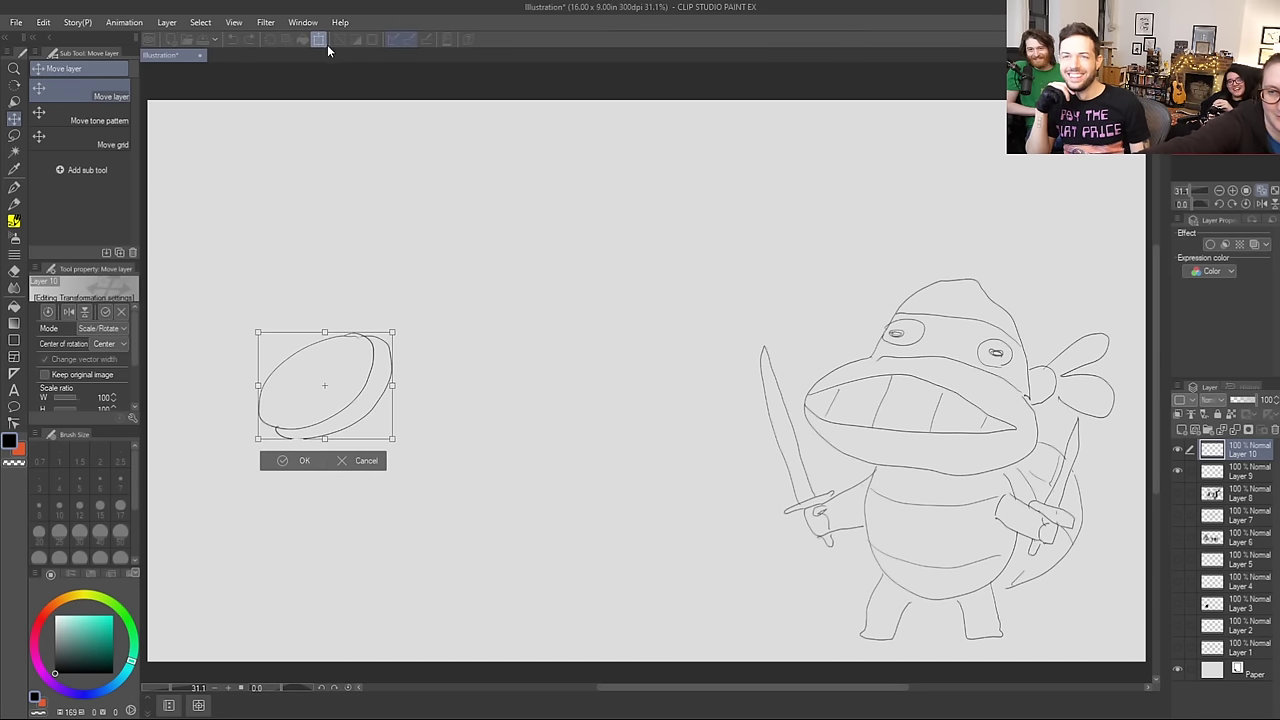
left_click_drag(407, 325, 365, 297)
key("Return")
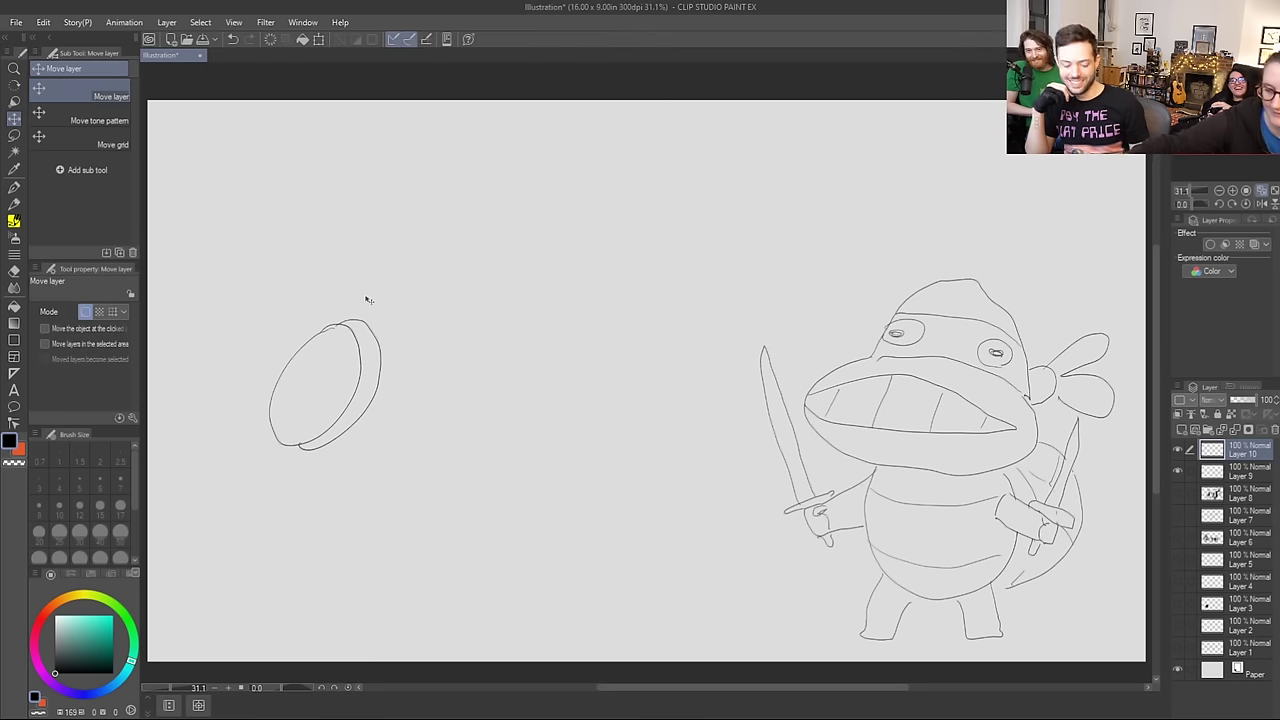
Step: Sketch a neck and small round head beyond the shell, with a knotted mask band, narrow eyes and a small mouth
key("p")
mouse_move(370, 322)
left_mouse_down()
mouse_move(414, 296)
mouse_move(464, 316)
mouse_move(442, 352)
mouse_move(410, 343)
mouse_move(405, 323)
mouse_move(460, 332)
mouse_move(398, 323)
mouse_move(367, 286)
mouse_move(396, 278)
left_mouse_up()
mouse_move(396, 278)
left_mouse_down()
mouse_move(400, 300)
mouse_move(460, 329)
left_mouse_up()
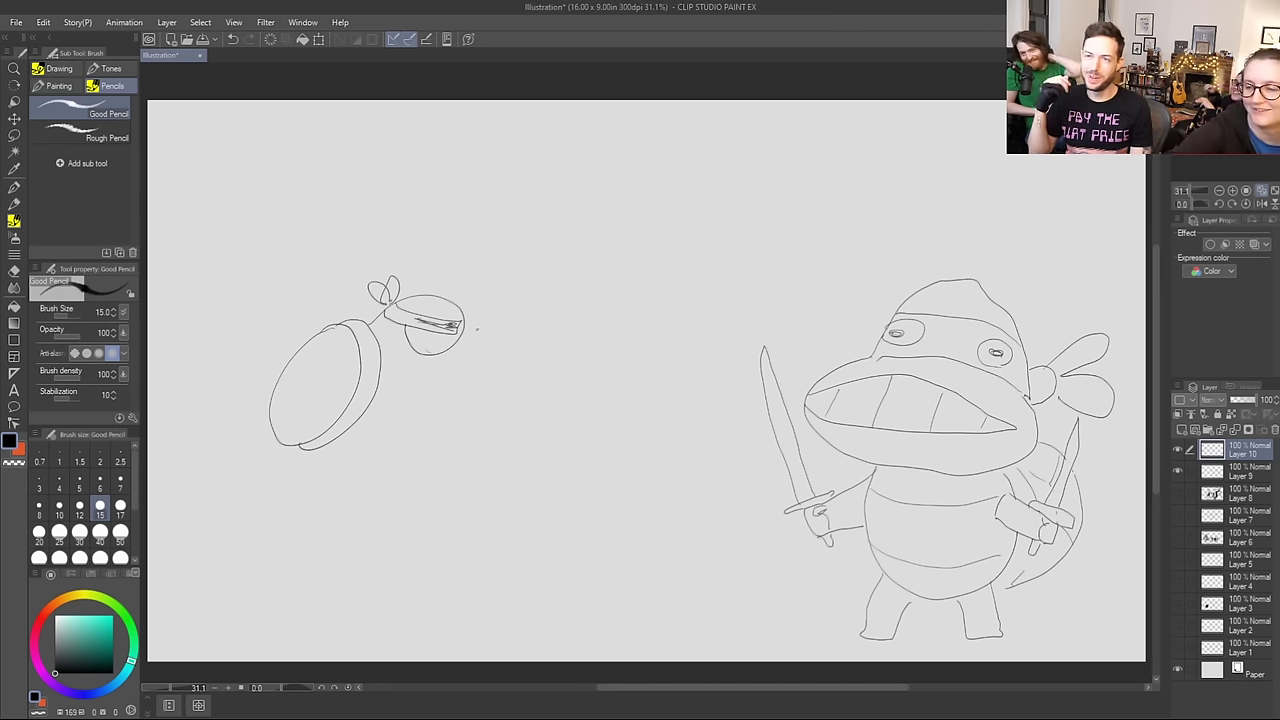
left_click_drag(436, 326, 454, 318)
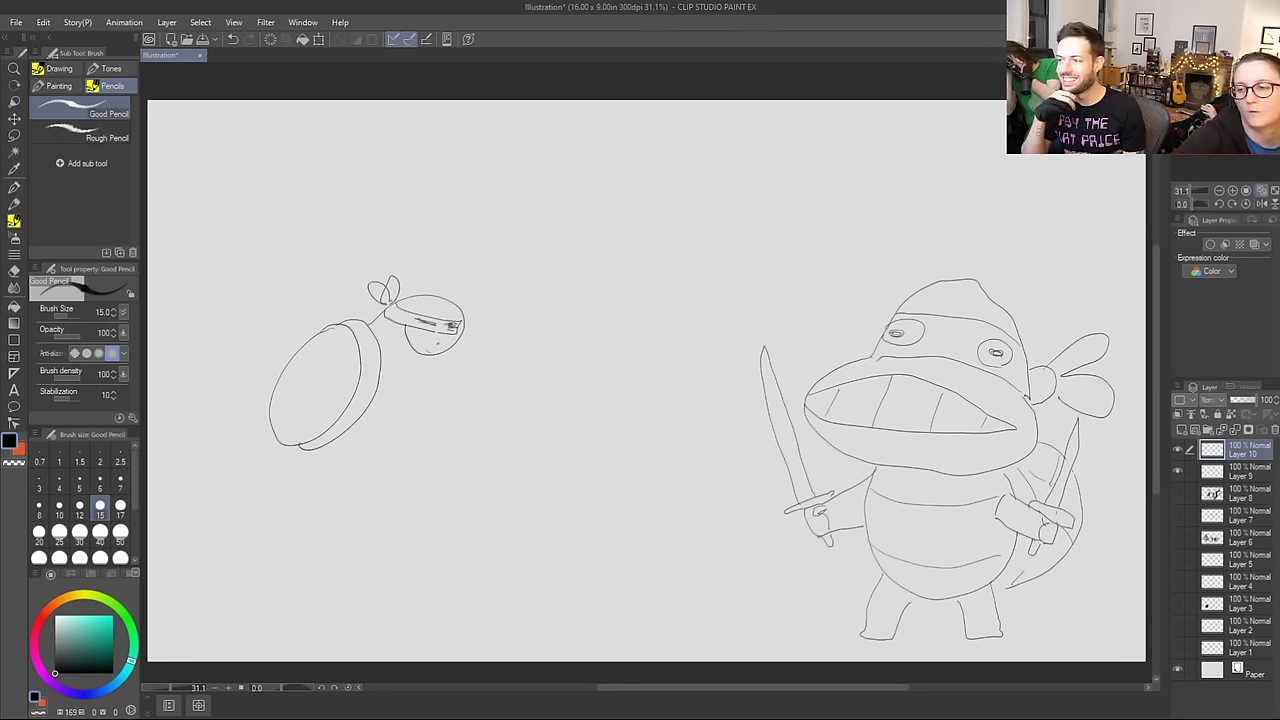
left_click_drag(438, 343, 428, 342)
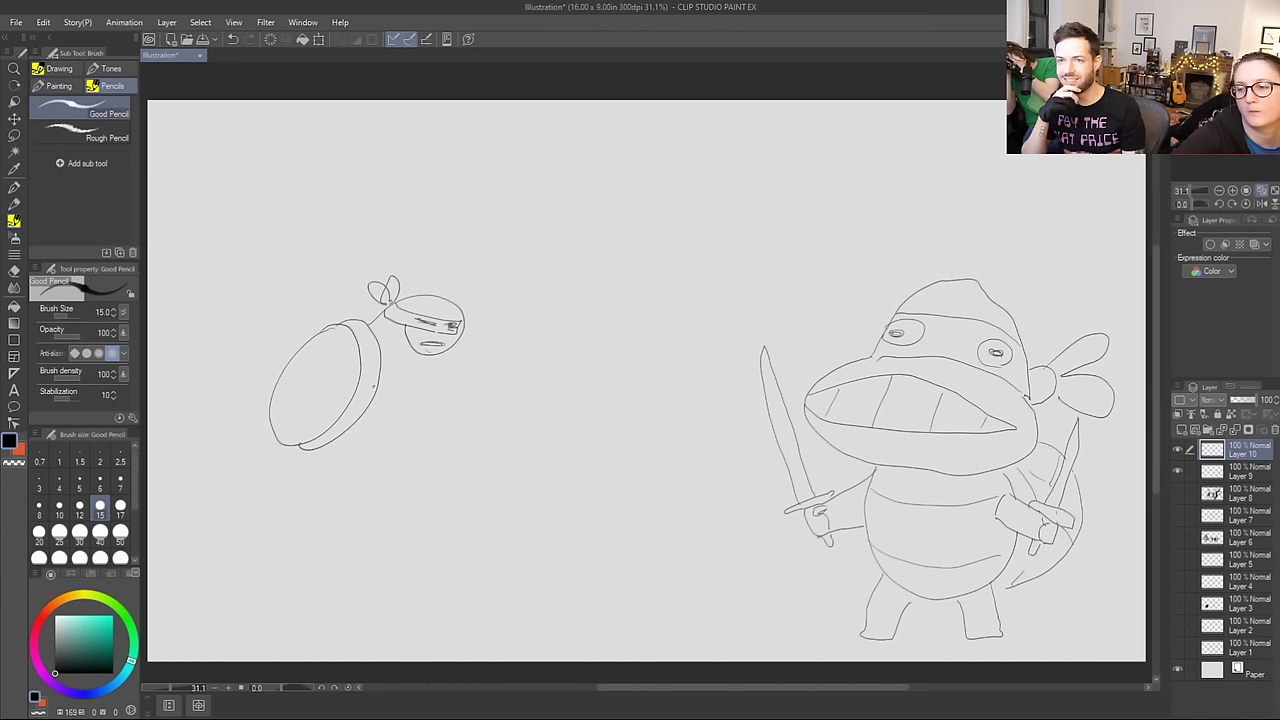
Step: Draw the second turtle's outstretched arm, the underside of its neck, a bent leg and a small pointed tail
mouse_move(370, 394)
left_mouse_down()
mouse_move(401, 377)
mouse_move(440, 393)
mouse_move(362, 422)
left_mouse_up()
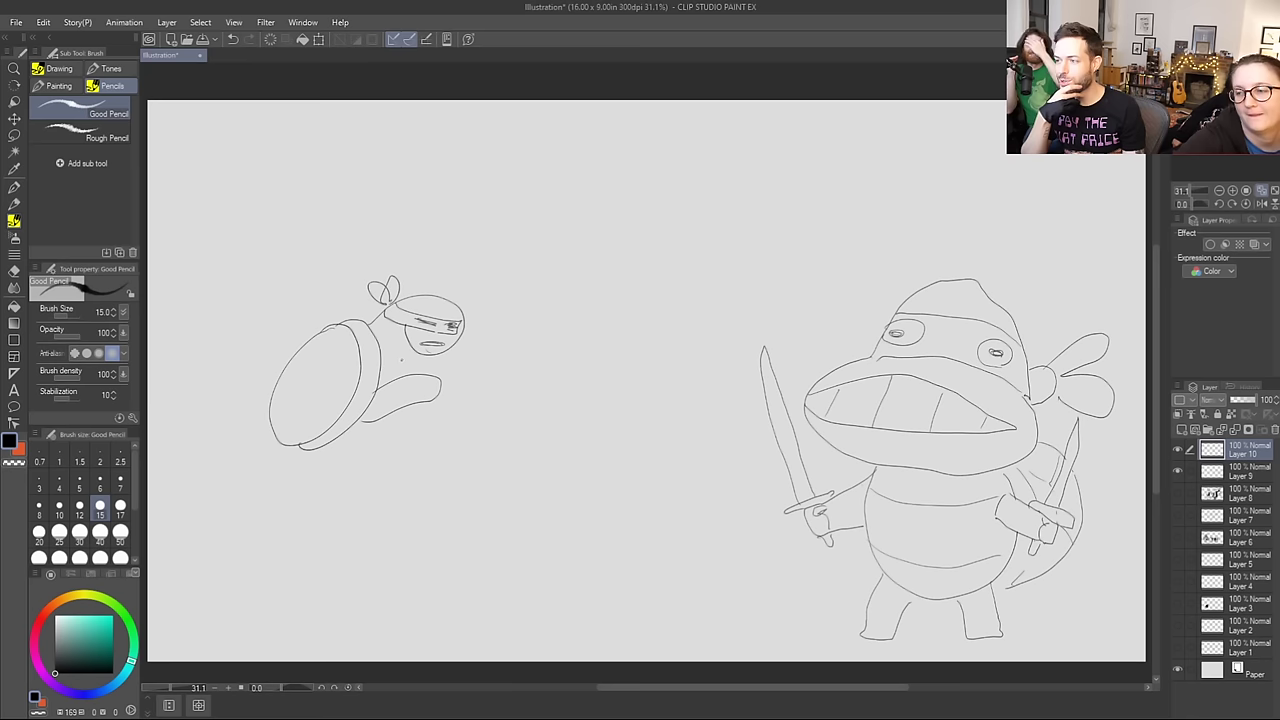
left_click_drag(398, 356, 410, 372)
mouse_move(348, 436)
left_mouse_down()
mouse_move(408, 454)
mouse_move(387, 485)
mouse_move(374, 462)
mouse_move(308, 462)
left_mouse_up()
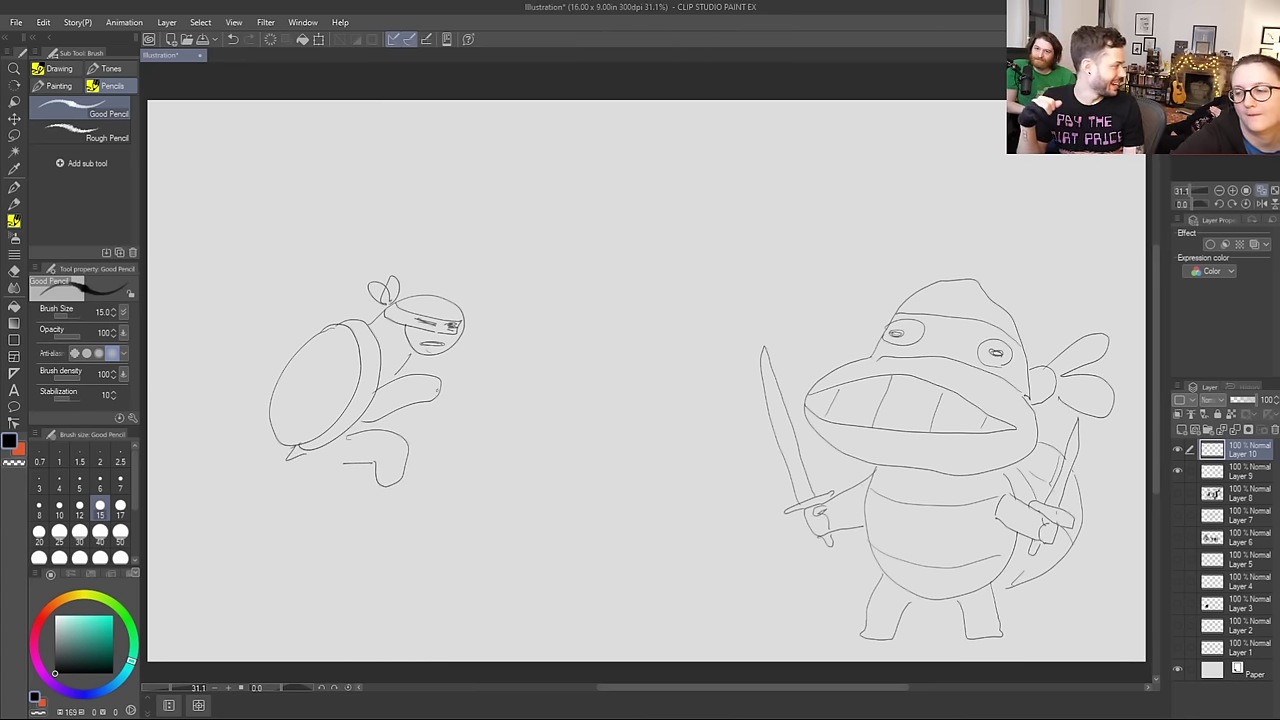
Step: Draw an angular weapon of thin joined lines in front of the second turtle's hand and divide its shell into plates
mouse_move(422, 404)
left_mouse_down()
mouse_move(464, 405)
mouse_move(404, 410)
mouse_move(486, 405)
mouse_move(460, 390)
mouse_move(488, 394)
left_mouse_up()
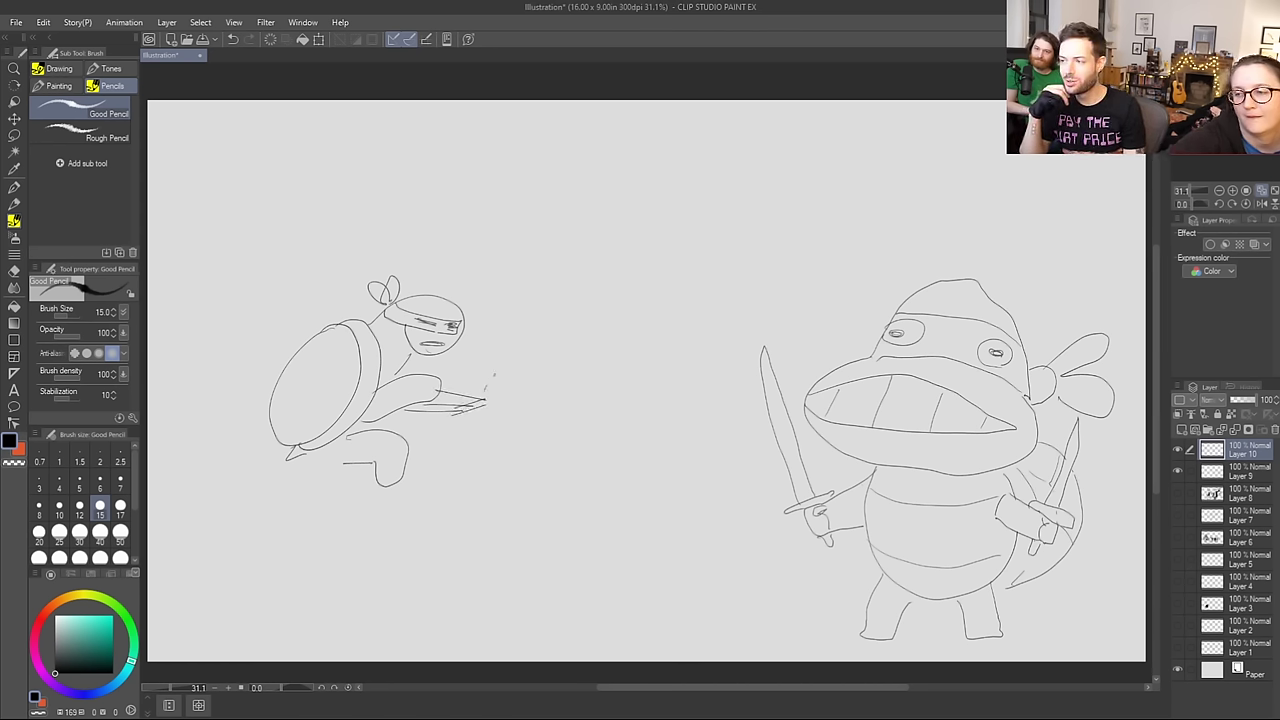
mouse_move(510, 352)
left_mouse_down()
mouse_move(426, 368)
mouse_move(502, 370)
left_mouse_up()
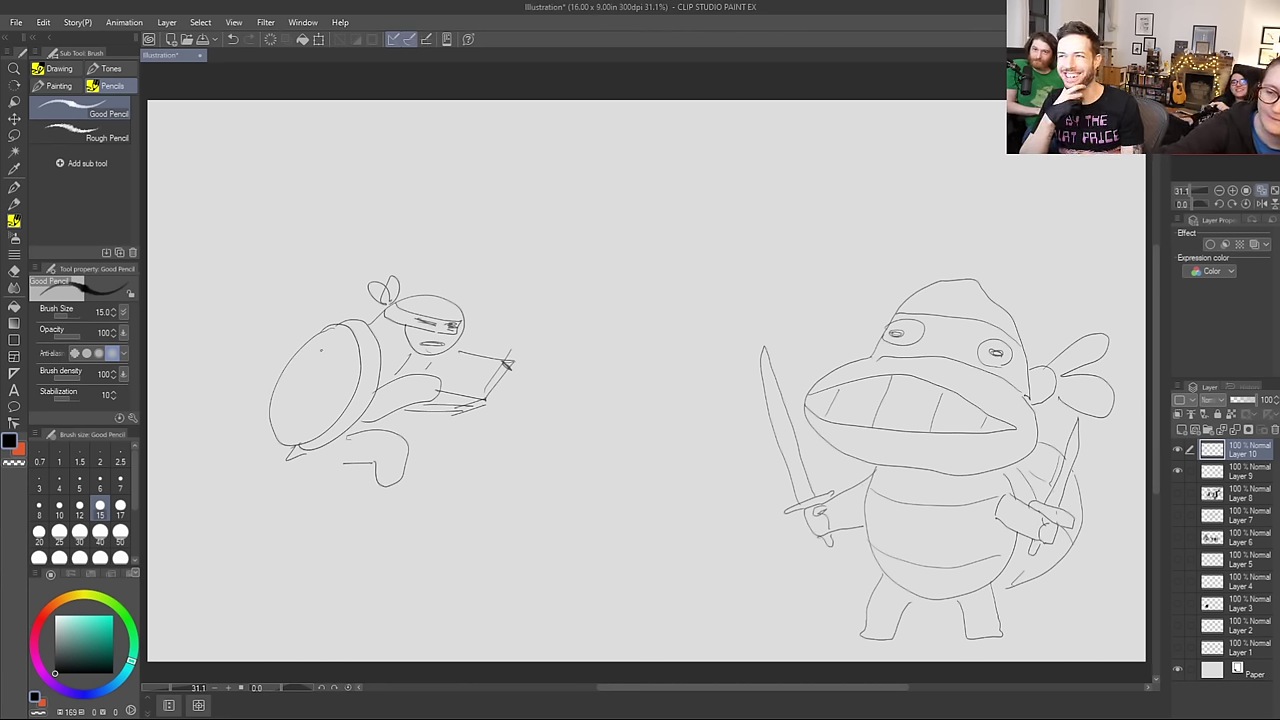
mouse_move(324, 350)
left_mouse_down()
mouse_move(292, 378)
mouse_move(294, 396)
mouse_move(322, 392)
mouse_move(330, 366)
mouse_move(288, 418)
mouse_move(302, 428)
mouse_move(358, 400)
left_mouse_up()
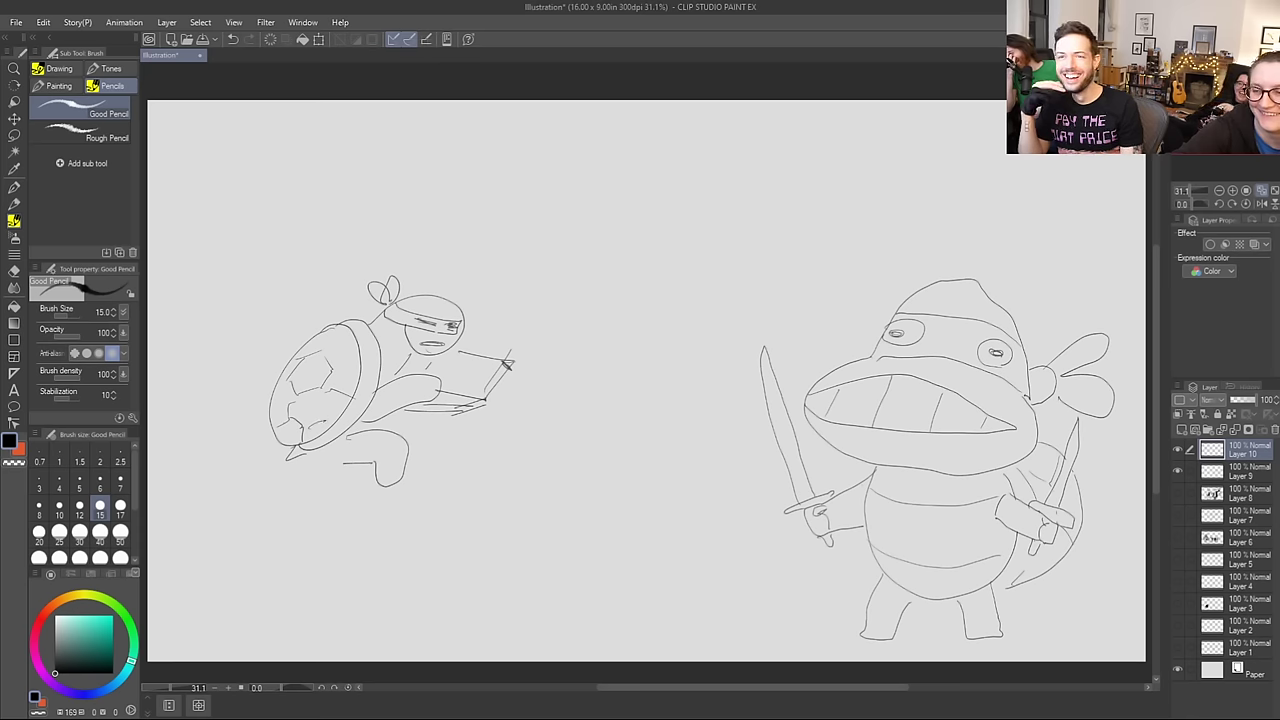
Step: Finish the second turtle's shell plates and neck, and letter "NOT PORN" across the open laptop in front of it
left_click_drag(330, 387, 316, 410)
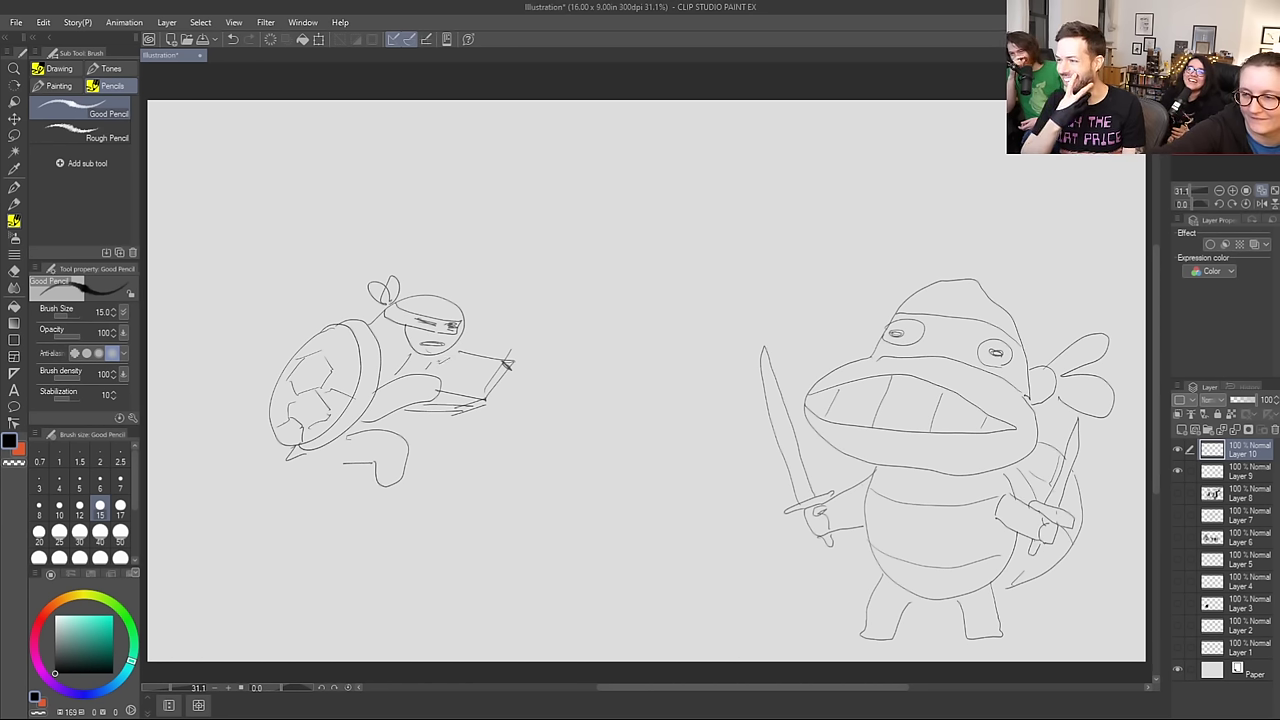
left_click_drag(439, 357, 459, 362)
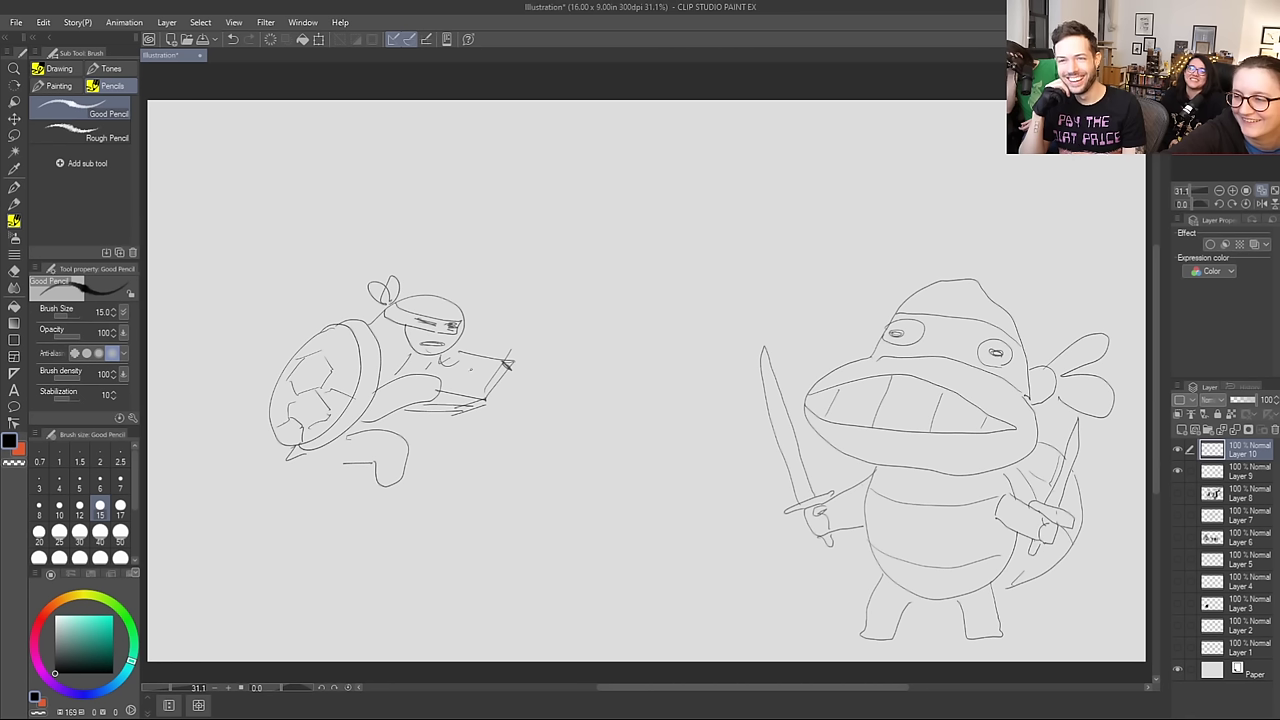
mouse_move(436, 356)
left_mouse_down()
mouse_move(489, 364)
mouse_move(447, 369)
mouse_move(448, 383)
mouse_move(489, 378)
left_mouse_up()
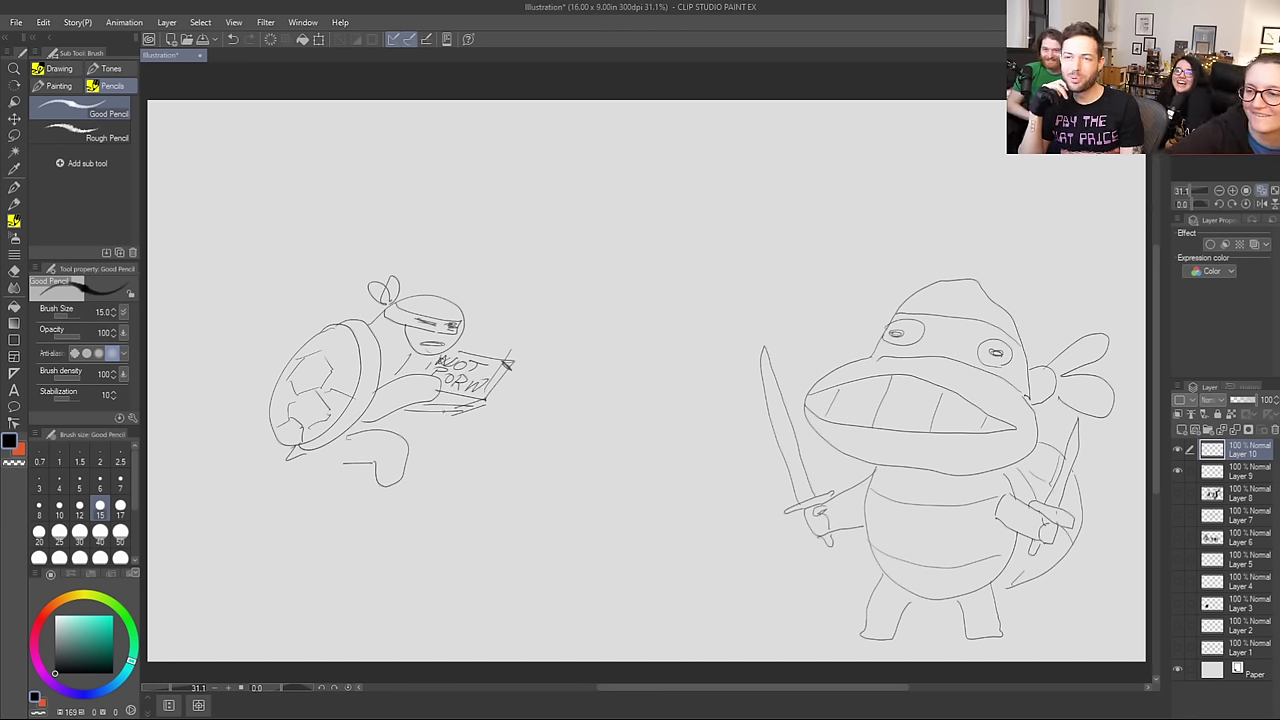
Step: Draw a table with one leg under the laptop and an oval-topped, two-legged stool under the turtle
mouse_move(396, 408)
left_mouse_down()
mouse_move(508, 424)
mouse_move(494, 438)
mouse_move(518, 444)
mouse_move(560, 396)
mouse_move(570, 402)
left_mouse_up()
mouse_move(478, 434)
left_mouse_down()
mouse_move(506, 414)
mouse_move(458, 524)
mouse_move(462, 500)
left_mouse_up()
left_click_drag(290, 460, 360, 470)
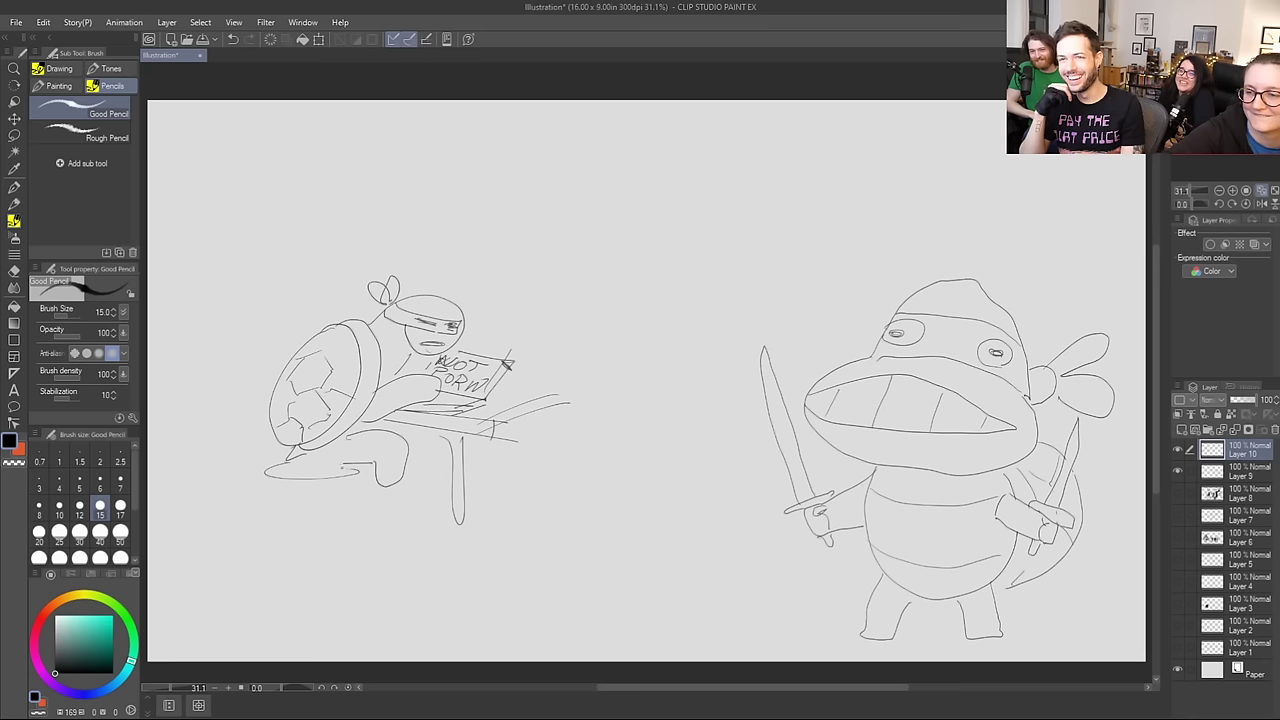
mouse_move(282, 492)
left_mouse_down()
mouse_move(338, 525)
mouse_move(352, 484)
left_mouse_up()
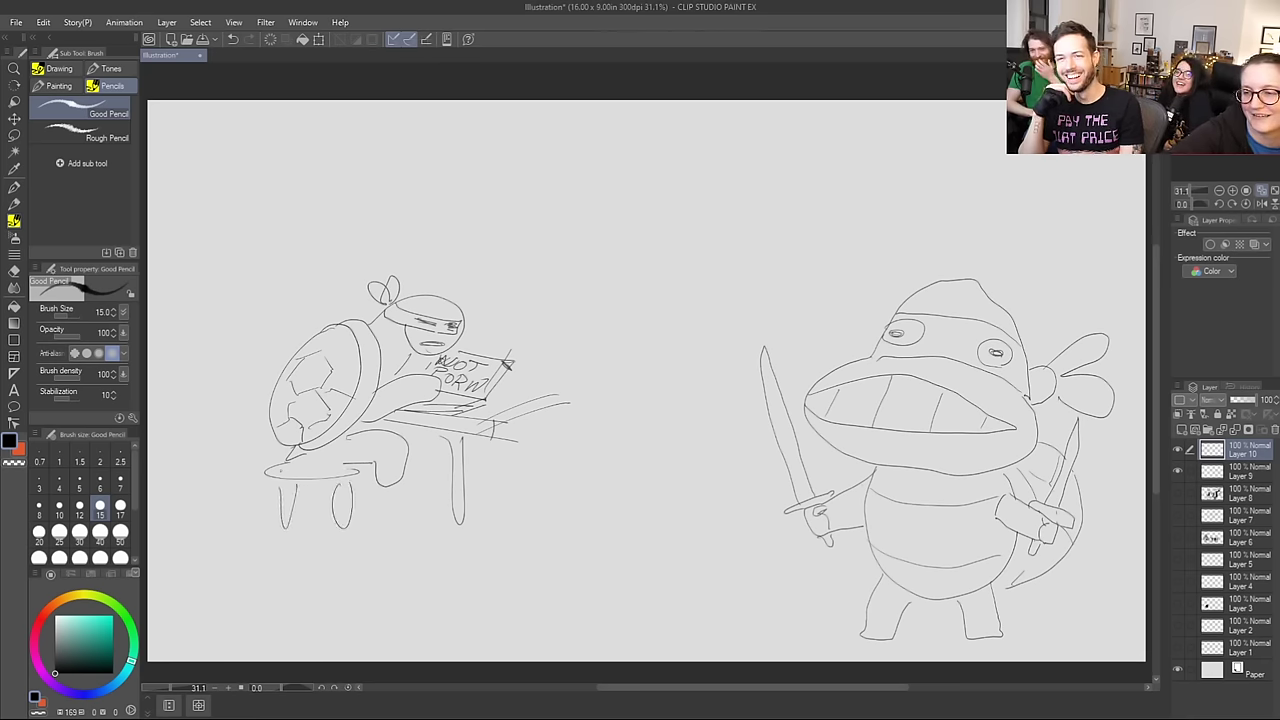
left_click_drag(276, 469, 344, 477)
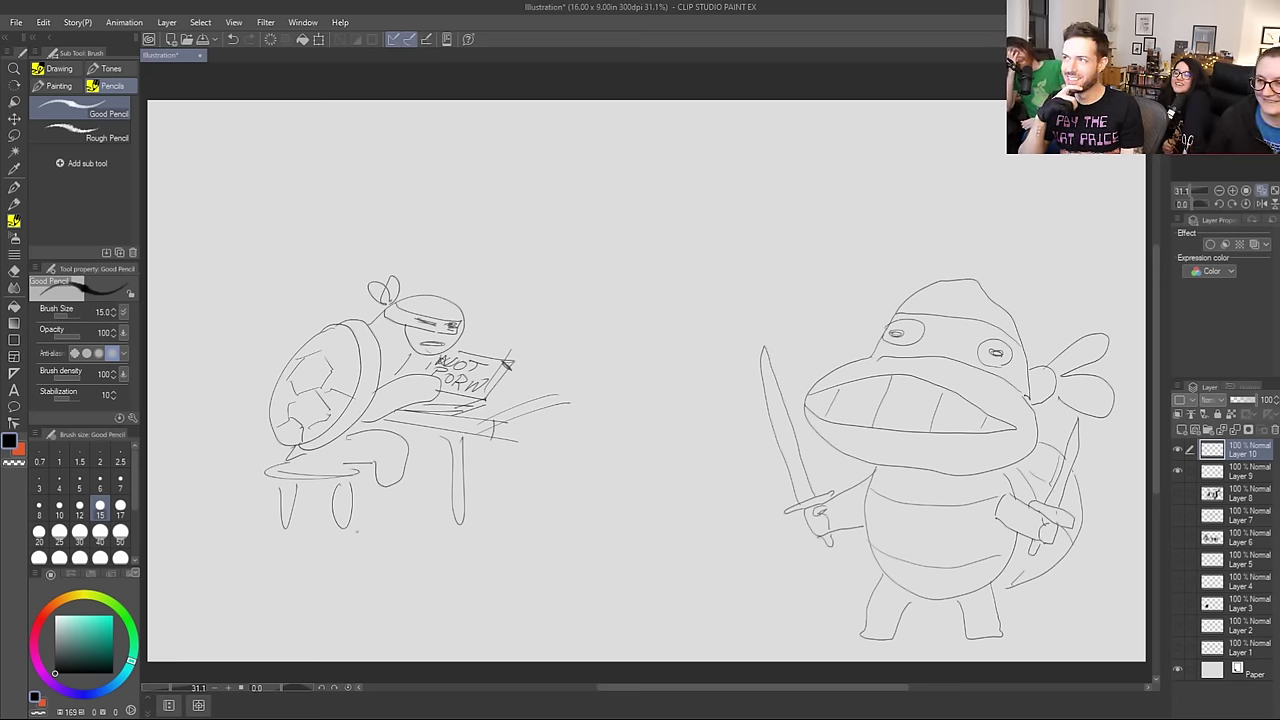
Step: Move the seated turtle's layer to the canvas's lower left and draw curved, jagged burst lines above the laptop
left_click(14, 118)
mouse_move(362, 434)
left_mouse_down()
mouse_move(440, 537)
mouse_move(500, 497)
mouse_move(312, 533)
left_mouse_up()
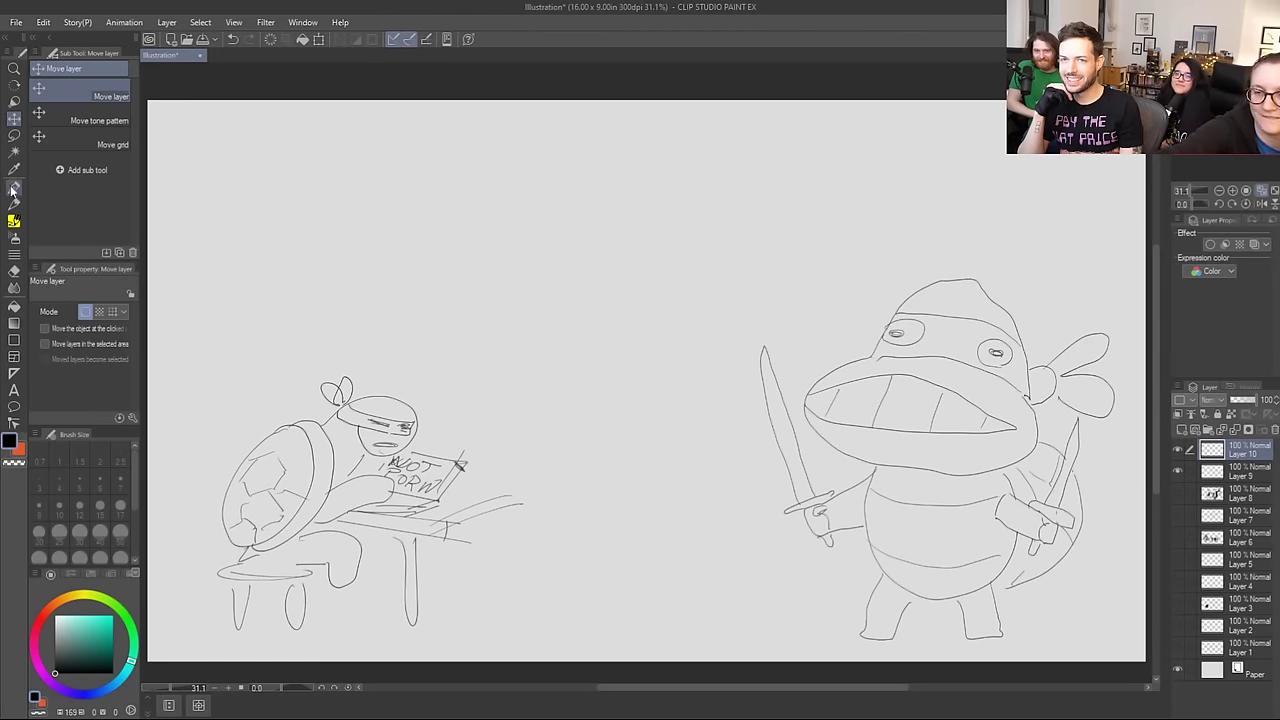
left_click(14, 220)
mouse_move(402, 347)
left_mouse_down()
mouse_move(430, 363)
mouse_move(456, 379)
left_mouse_up()
left_click_drag(432, 384, 468, 418)
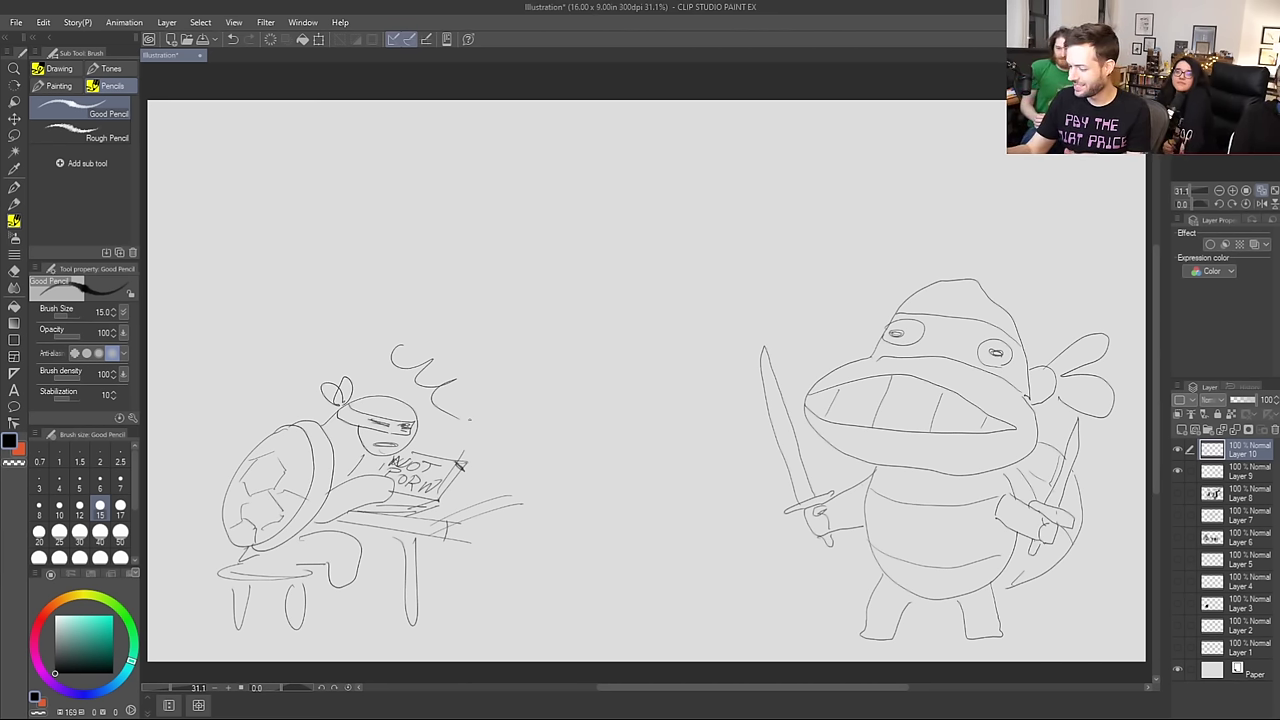
Step: On a new layer, sketch a third turtle's head at the canvas's top centre with round eyes, mask tails and a toothy grin
left_click(1181, 429)
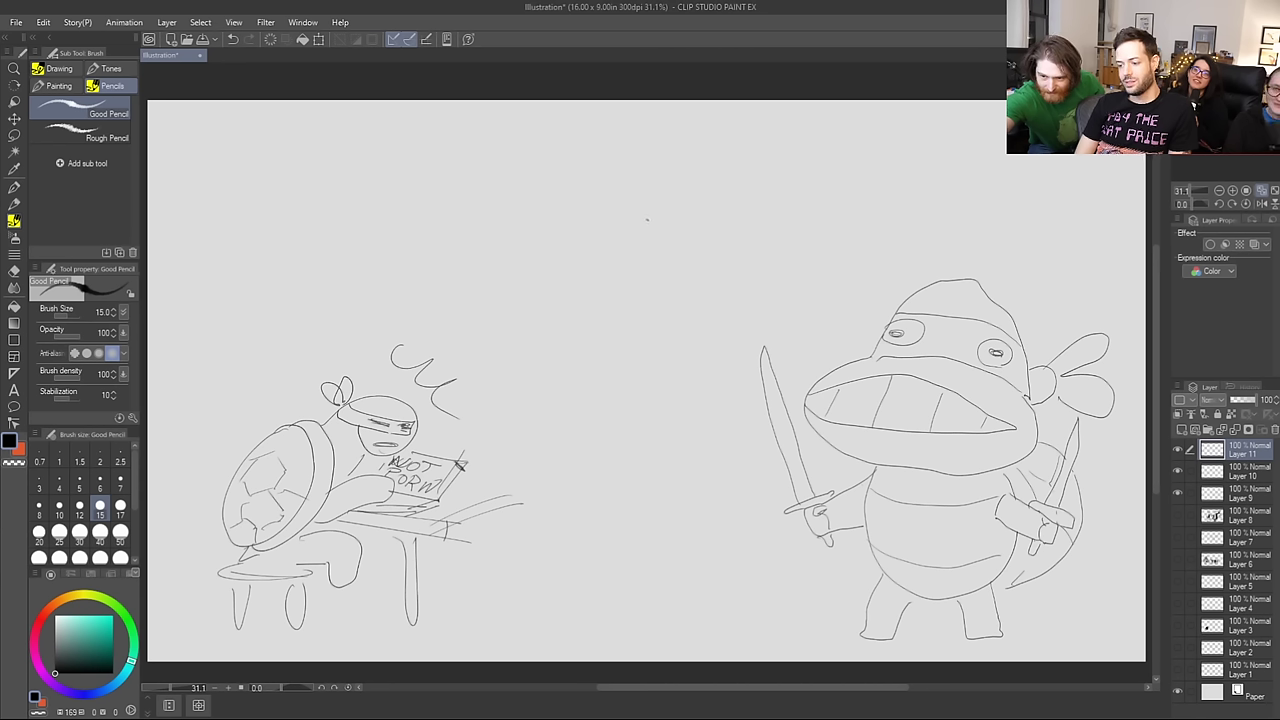
mouse_move(648, 226)
left_mouse_down()
mouse_move(641, 205)
mouse_move(672, 220)
mouse_move(645, 225)
left_mouse_up()
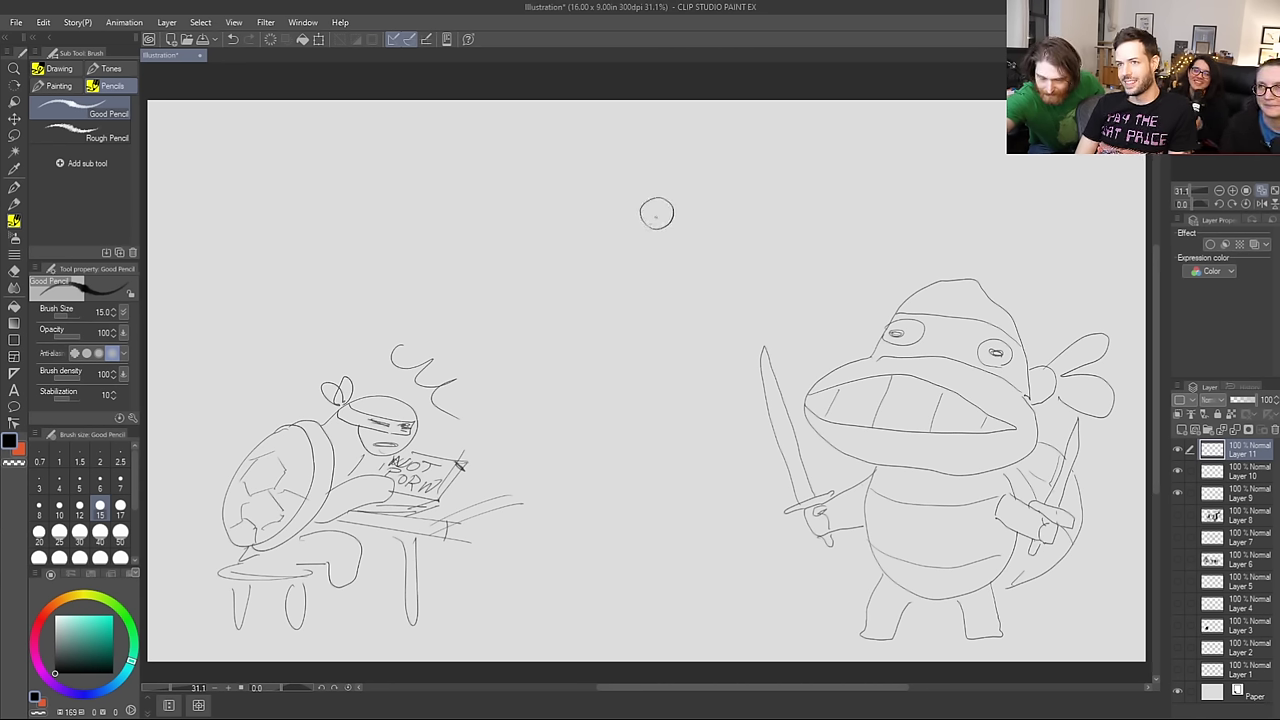
mouse_move(700, 178)
left_mouse_down()
mouse_move(689, 213)
mouse_move(719, 180)
left_mouse_up()
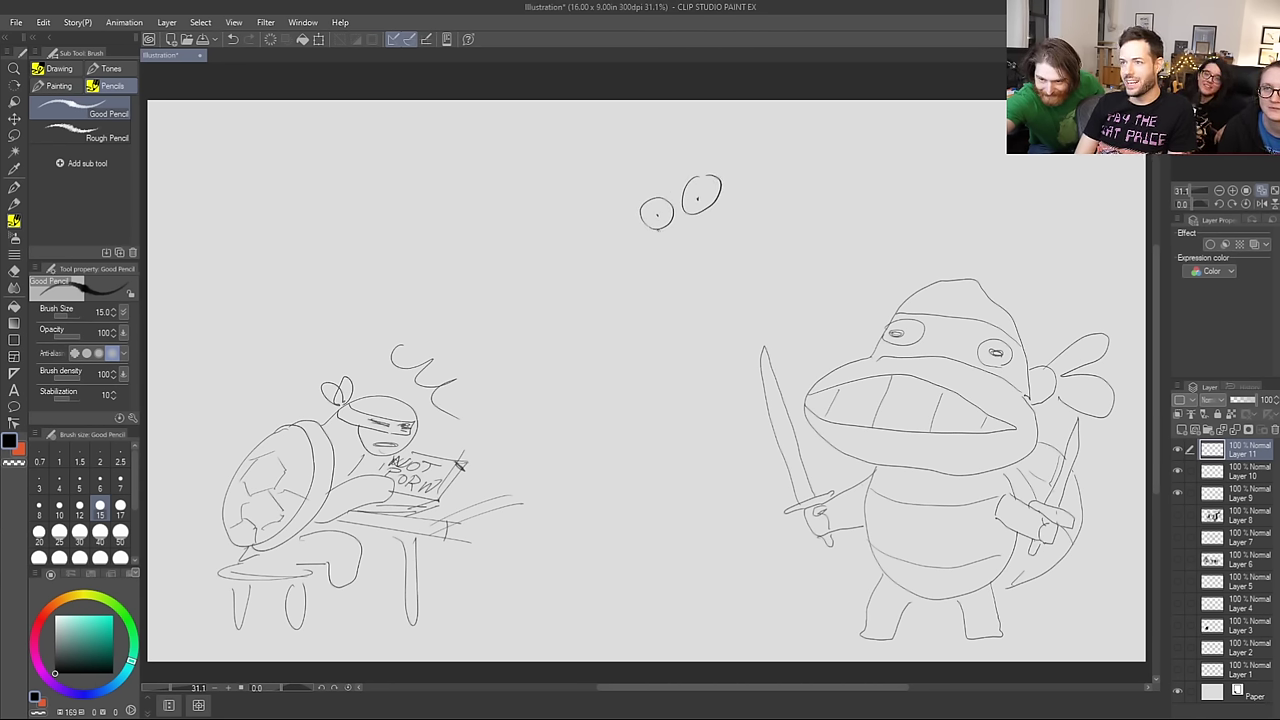
mouse_move(673, 224)
left_mouse_down()
mouse_move(692, 213)
mouse_move(647, 174)
mouse_move(718, 152)
left_mouse_up()
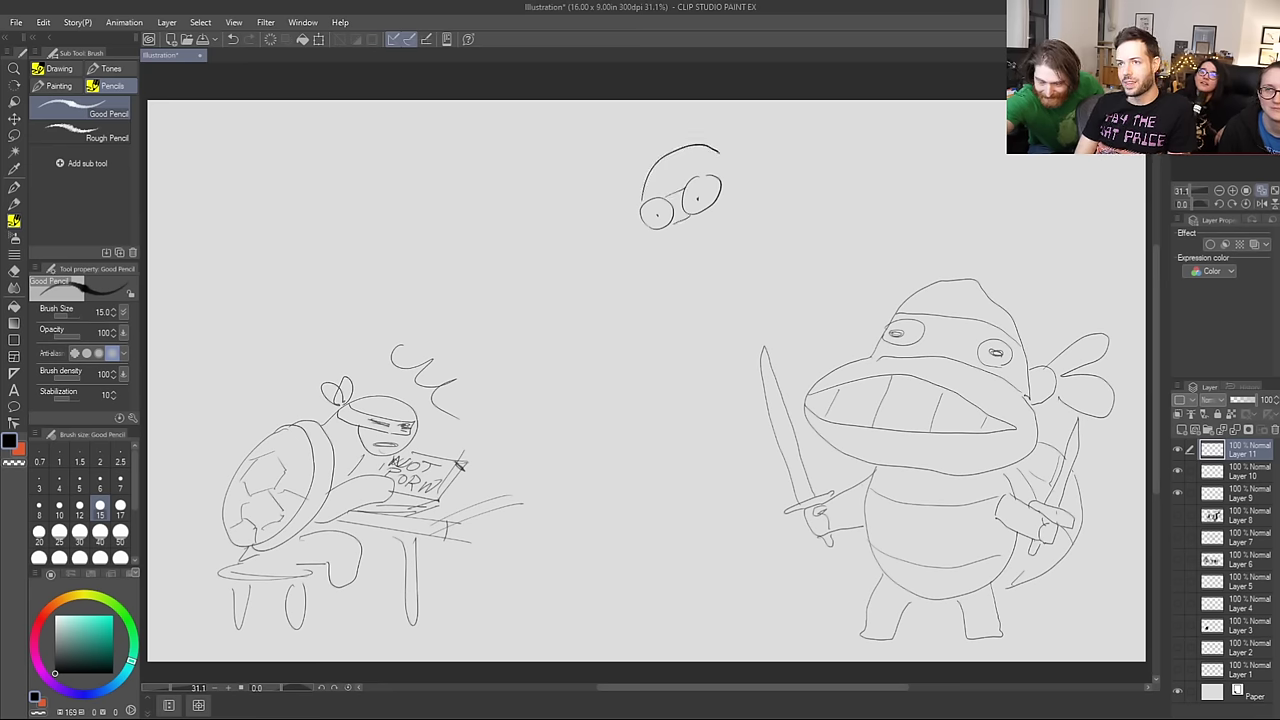
mouse_move(641, 227)
left_mouse_down()
mouse_move(652, 273)
mouse_move(651, 258)
mouse_move(689, 265)
mouse_move(724, 241)
mouse_move(733, 196)
mouse_move(681, 247)
mouse_move(716, 245)
left_mouse_up()
left_click_drag(714, 160, 740, 191)
mouse_move(726, 145)
left_mouse_down()
mouse_move(788, 100)
mouse_move(739, 148)
mouse_move(804, 100)
left_mouse_up()
mouse_move(718, 148)
left_mouse_down()
mouse_move(740, 79)
mouse_move(706, 100)
left_mouse_up()
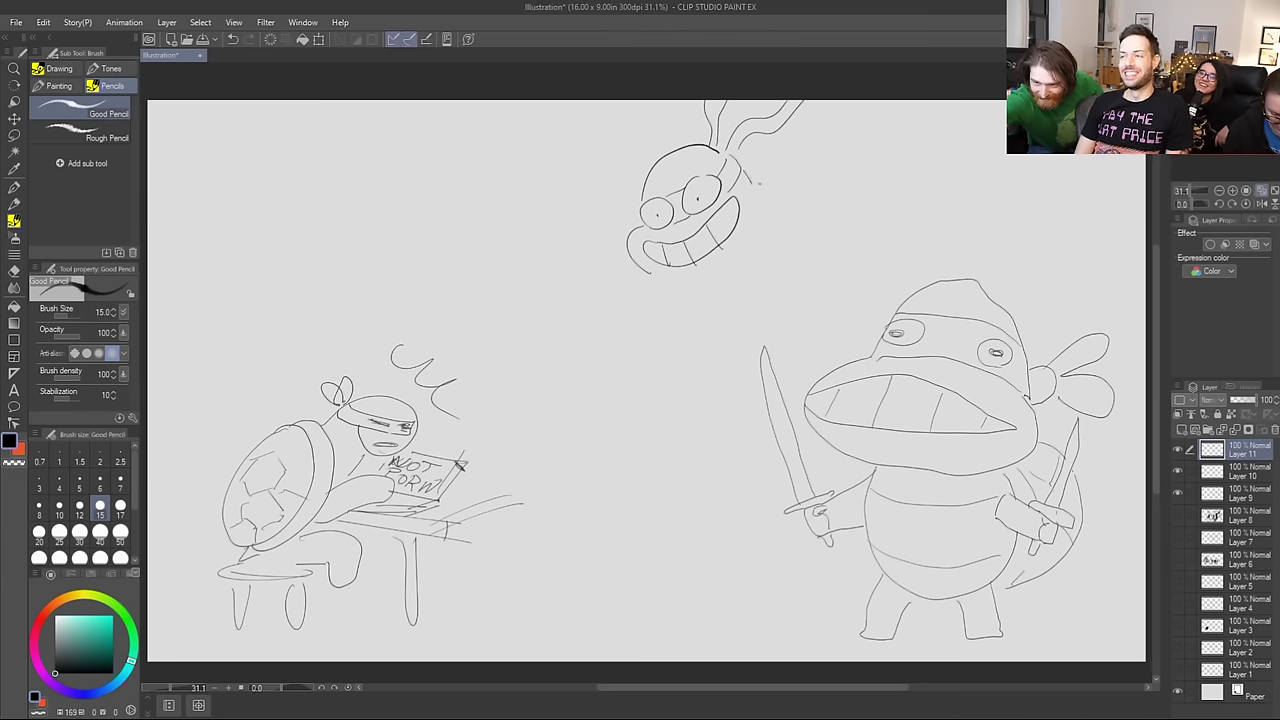
Step: Draw the third turtle's outstretched bent arm, and remove the trial hand and the overlong end of the arm line
mouse_move(754, 155)
left_mouse_down()
mouse_move(872, 165)
mouse_move(878, 180)
left_mouse_up()
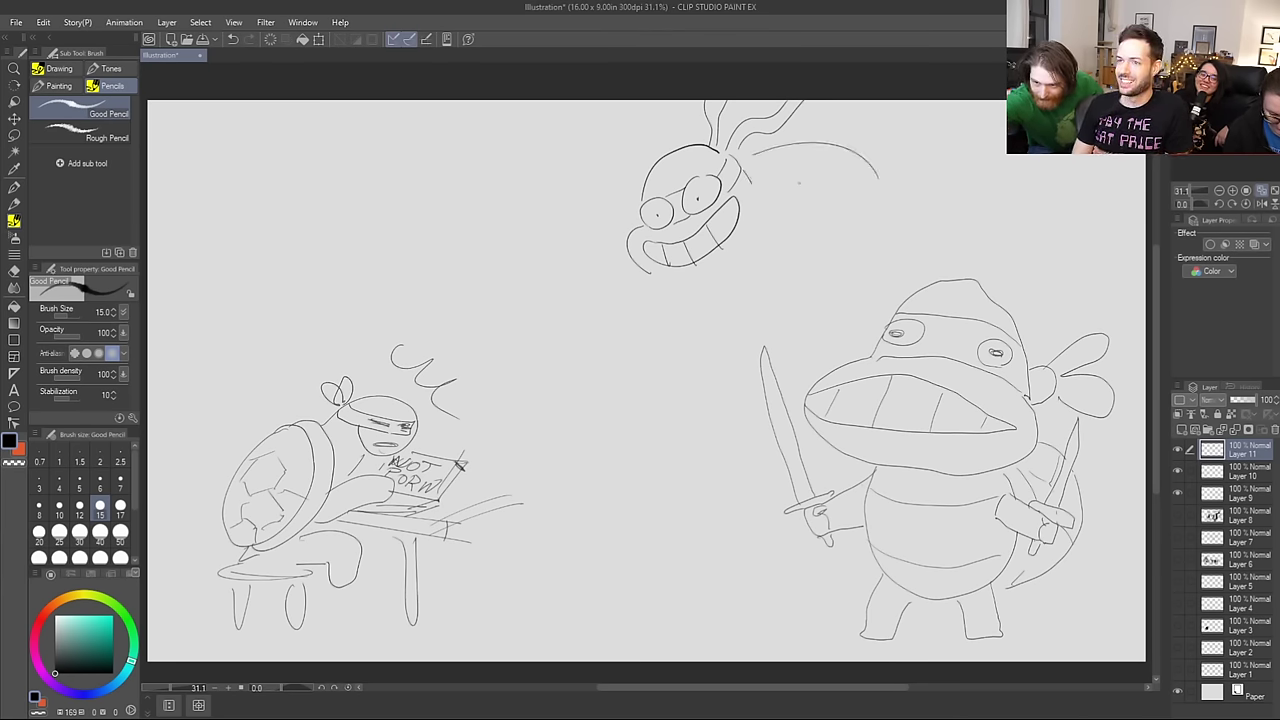
mouse_move(776, 200)
left_mouse_down()
mouse_move(832, 198)
mouse_move(843, 226)
left_mouse_up()
mouse_move(838, 178)
left_mouse_down()
mouse_move(834, 200)
mouse_move(860, 192)
left_mouse_up()
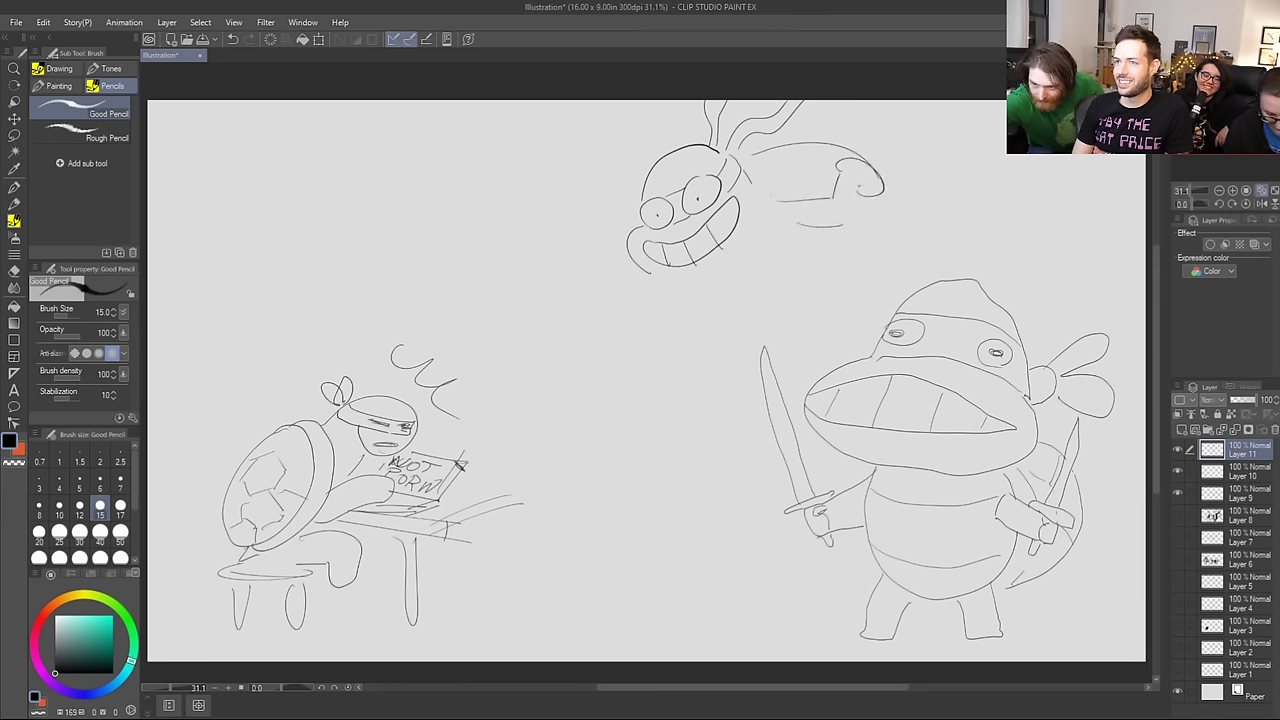
key("ctrl+z")
key("ctrl+z")
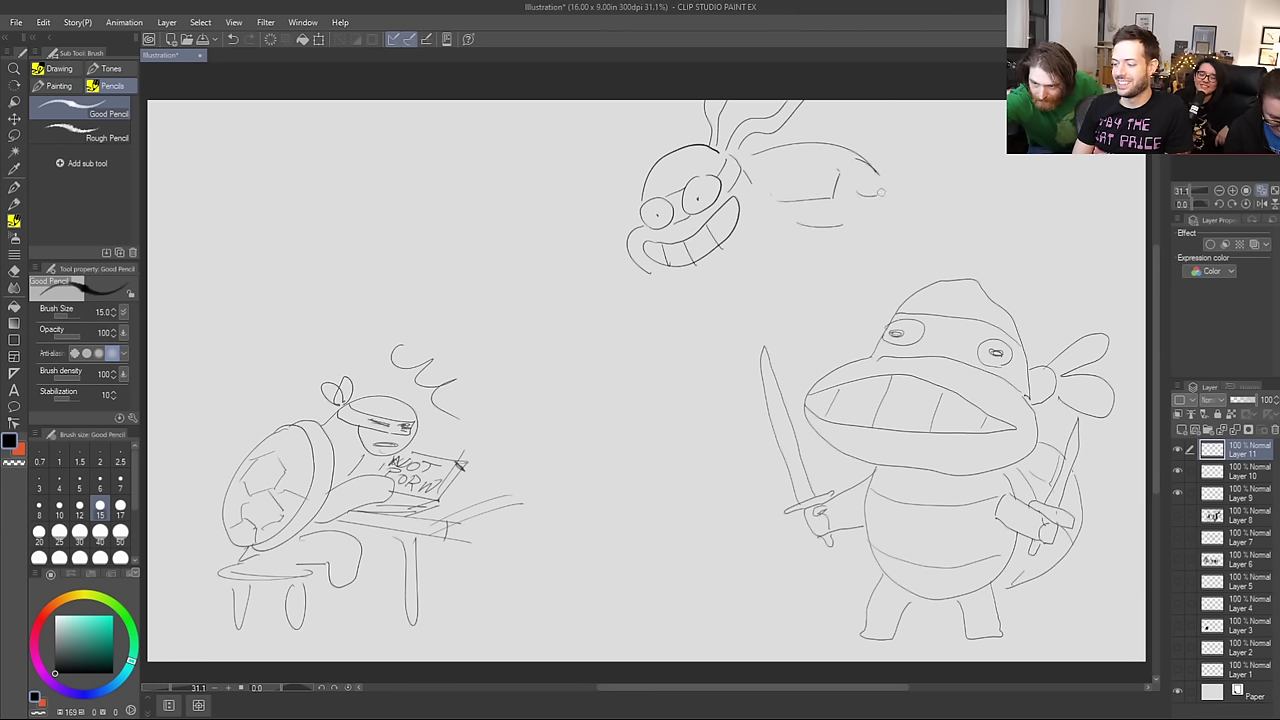
key("ctrl+z")
key("ctrl+z")
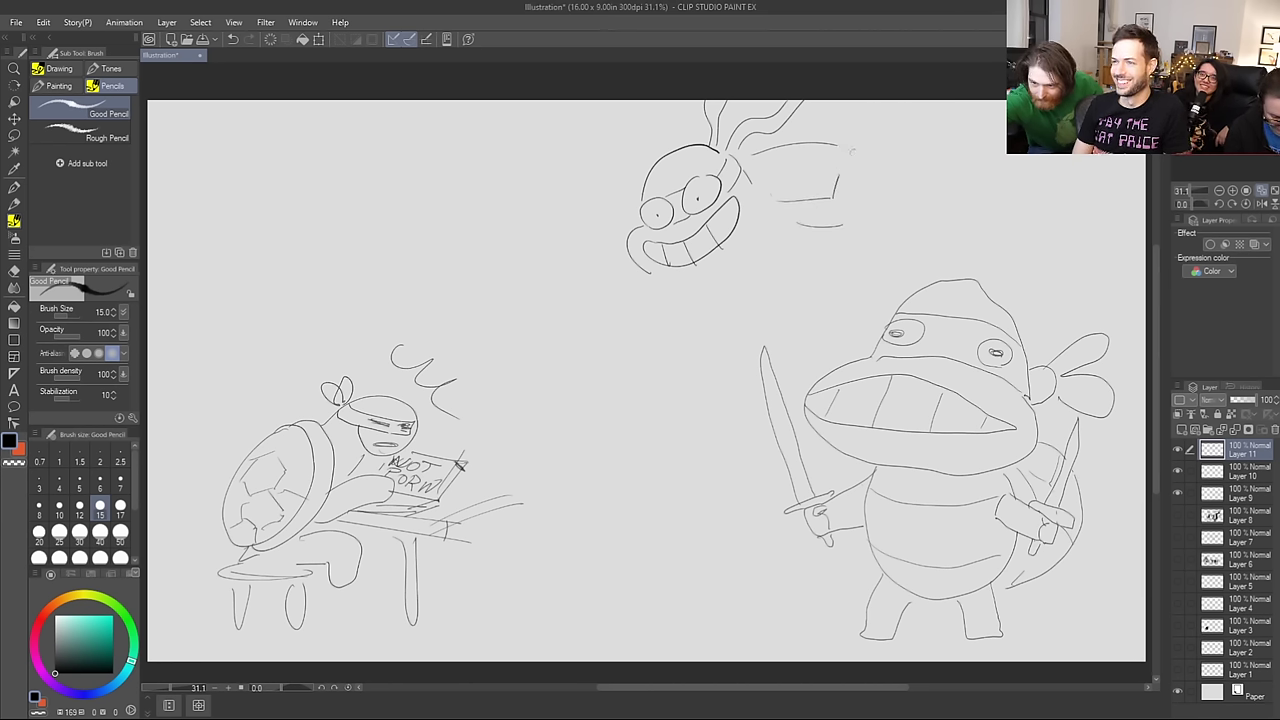
Step: Add the third turtle's outer jaw line and elbow edge, and draw a fist gripping a short diagonal handle
left_click_drag(790, 205, 796, 224)
mouse_move(716, 270)
left_mouse_down()
mouse_move(754, 228)
mouse_move(756, 192)
left_mouse_up()
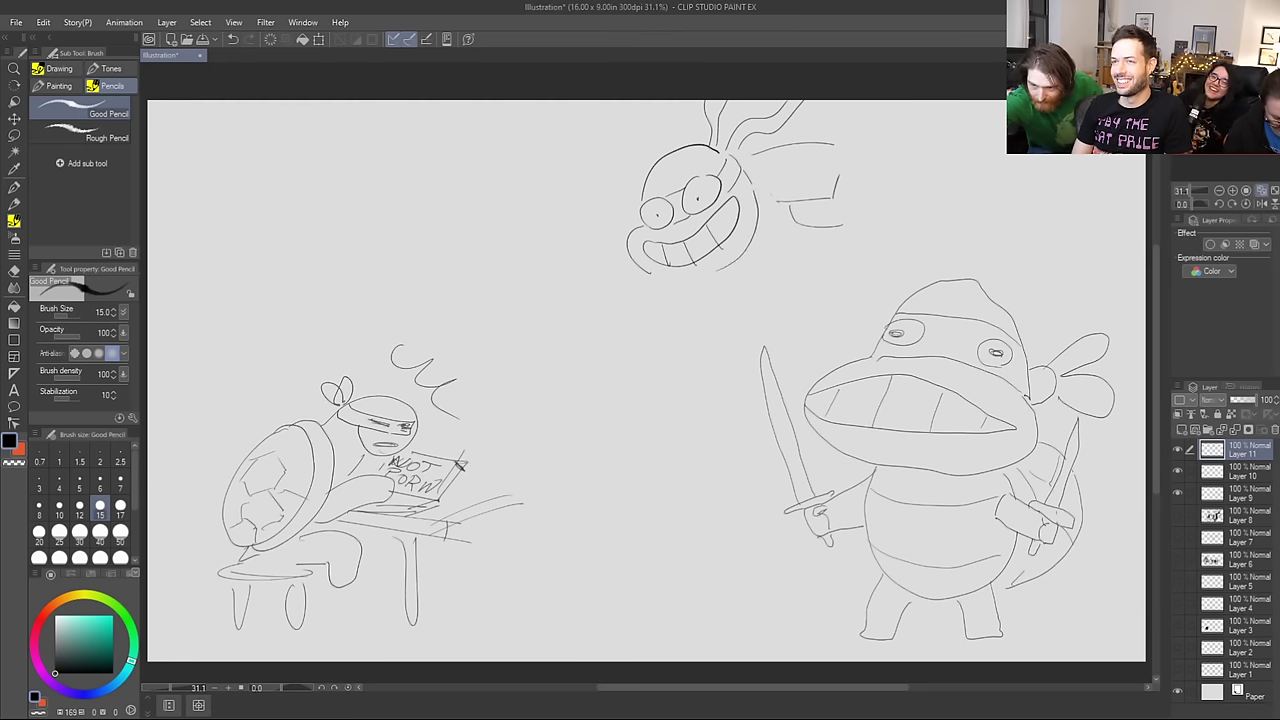
mouse_move(868, 148)
left_mouse_down()
mouse_move(846, 166)
mouse_move(900, 164)
left_mouse_up()
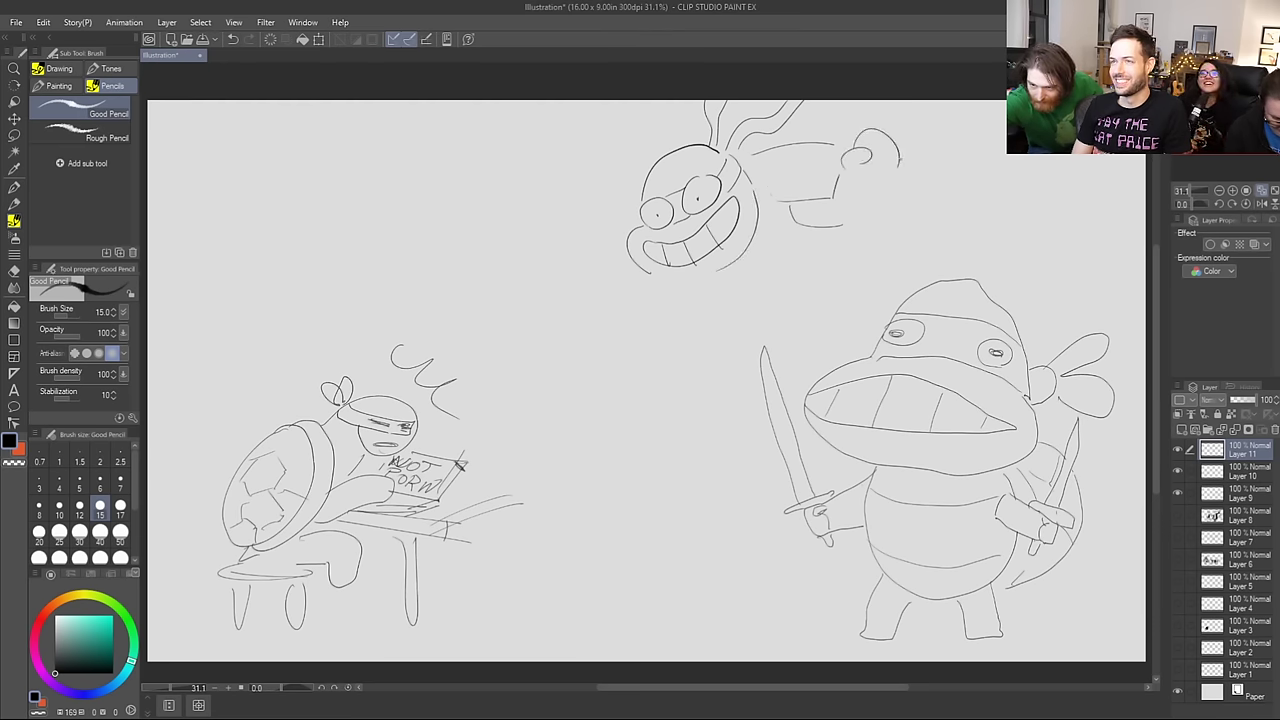
mouse_move(828, 128)
left_mouse_down()
mouse_move(850, 150)
mouse_move(856, 134)
mouse_move(908, 186)
left_mouse_up()
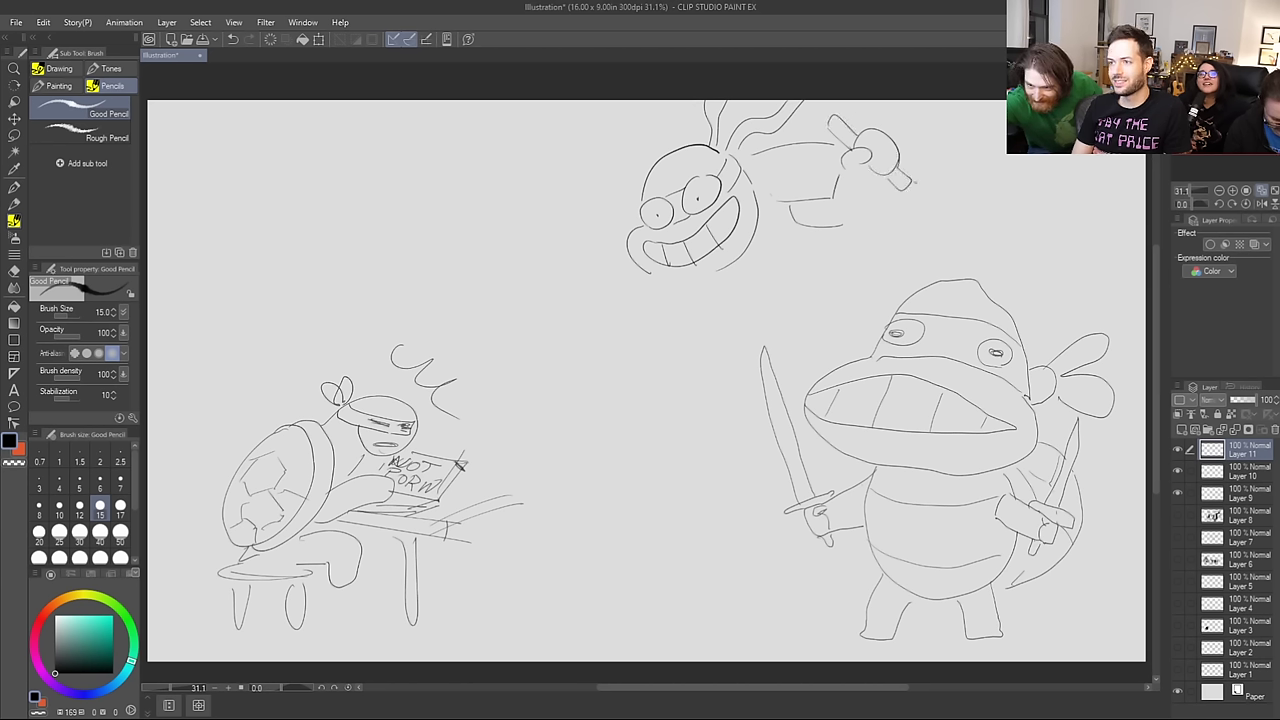
Step: Draw jagged strokes enclosed by a large loose oval beside the handle to suggest a spinning weapon
left_click_drag(928, 122, 956, 164)
mouse_move(960, 208)
left_mouse_down()
mouse_move(932, 222)
mouse_move(918, 250)
left_mouse_up()
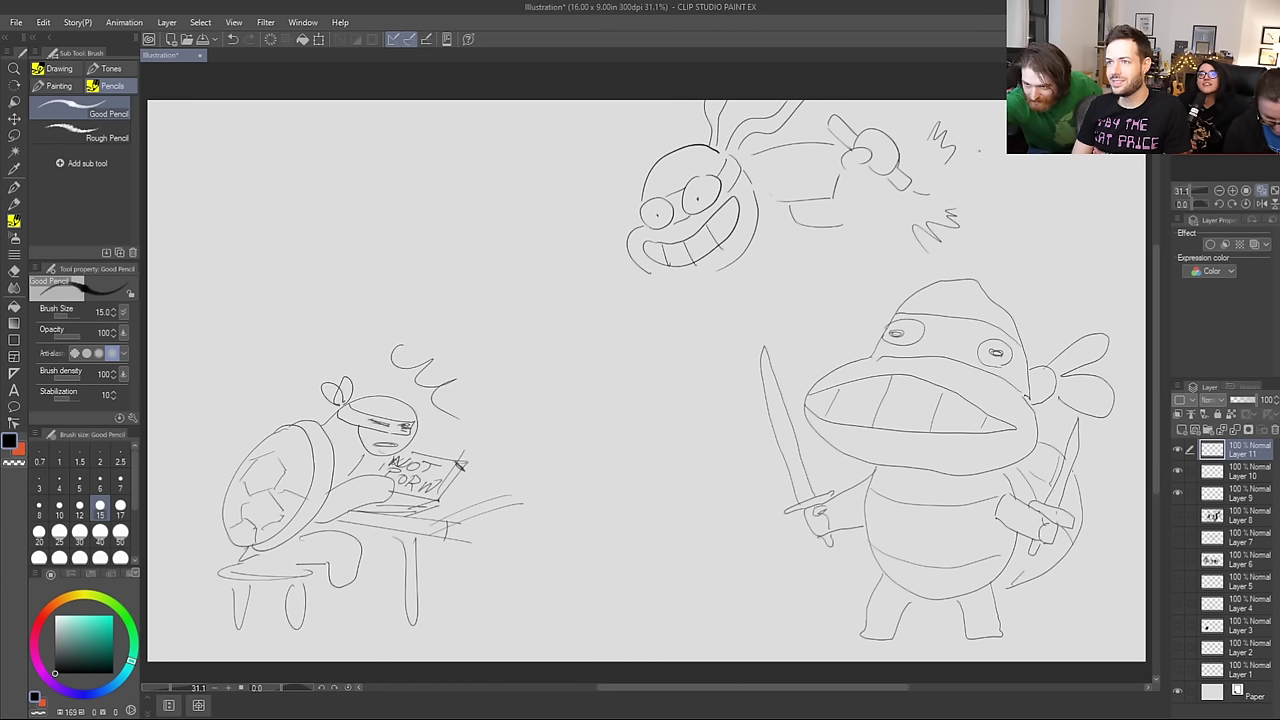
mouse_move(920, 162)
left_mouse_down()
mouse_move(1017, 176)
mouse_move(984, 250)
left_mouse_up()
mouse_move(914, 198)
left_mouse_down()
mouse_move(917, 240)
mouse_move(1003, 208)
mouse_move(990, 172)
left_mouse_up()
left_click(963, 194)
Step: Complete the weapon arm's forearm and draw the other arm raised, its hand holding a topped pizza slice
left_click_drag(878, 176, 858, 228)
mouse_move(620, 256)
left_mouse_down()
mouse_move(585, 238)
mouse_move(604, 284)
mouse_move(622, 292)
left_mouse_up()
left_click_drag(556, 254, 538, 190)
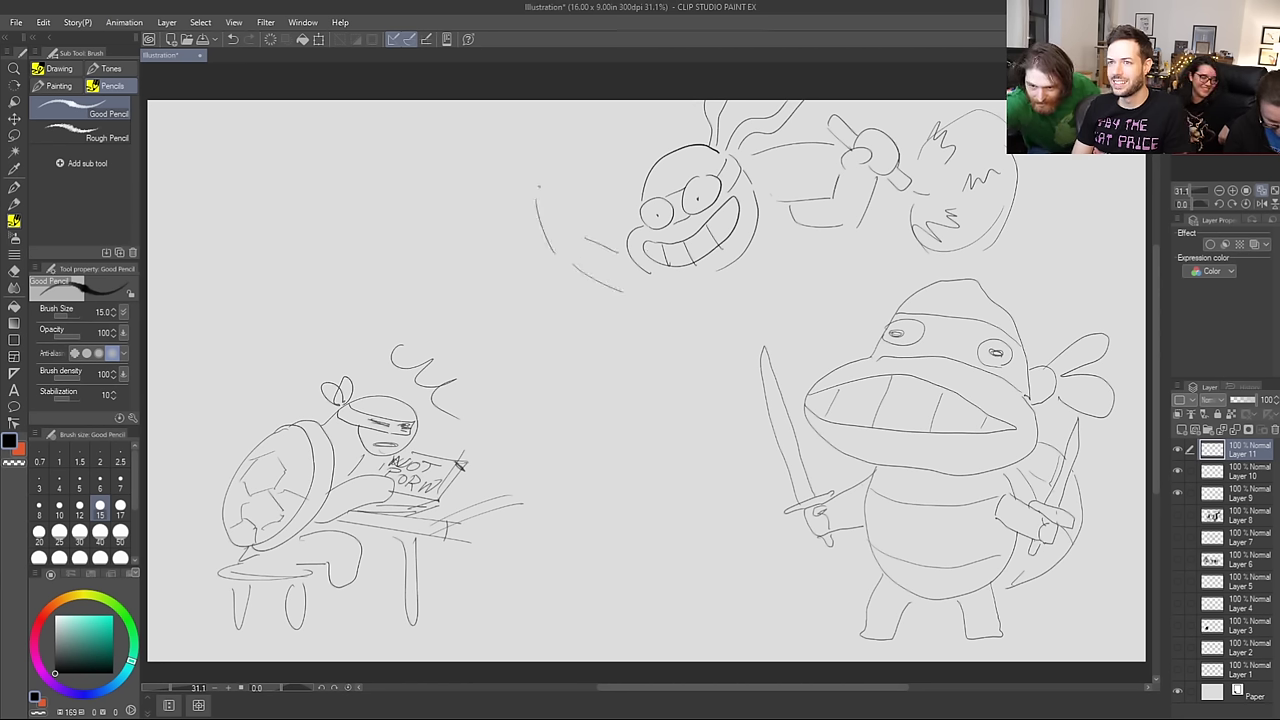
mouse_move(575, 233)
left_mouse_down()
mouse_move(563, 190)
mouse_move(608, 228)
mouse_move(620, 214)
mouse_move(608, 190)
mouse_move(574, 185)
left_mouse_up()
left_click_drag(584, 178, 604, 182)
mouse_move(524, 170)
left_mouse_down()
mouse_move(516, 140)
mouse_move(558, 128)
mouse_move(544, 186)
mouse_move(576, 146)
left_mouse_up()
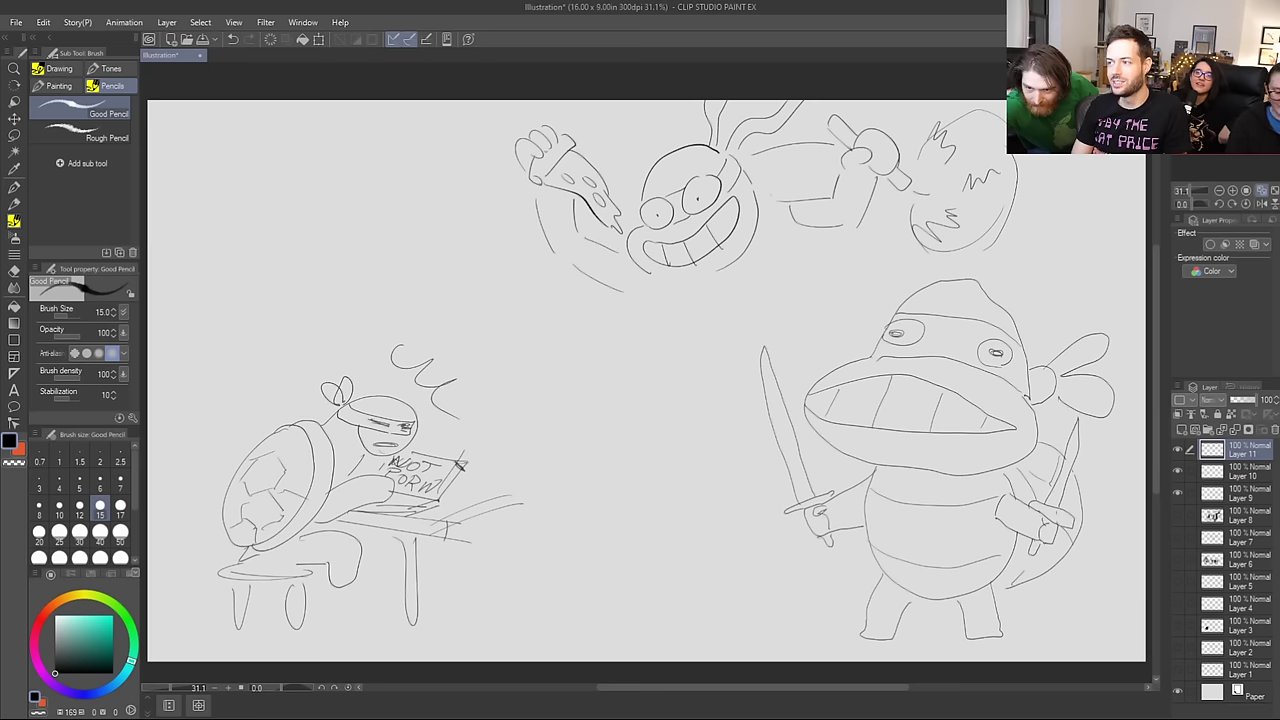
Step: Outline the third turtle's torso and the curved shell behind it, adding oval patches to the shell
left_click_drag(668, 282, 728, 260)
left_click_drag(658, 292, 683, 332)
left_click_drag(776, 216, 828, 270)
left_click_drag(882, 198, 896, 272)
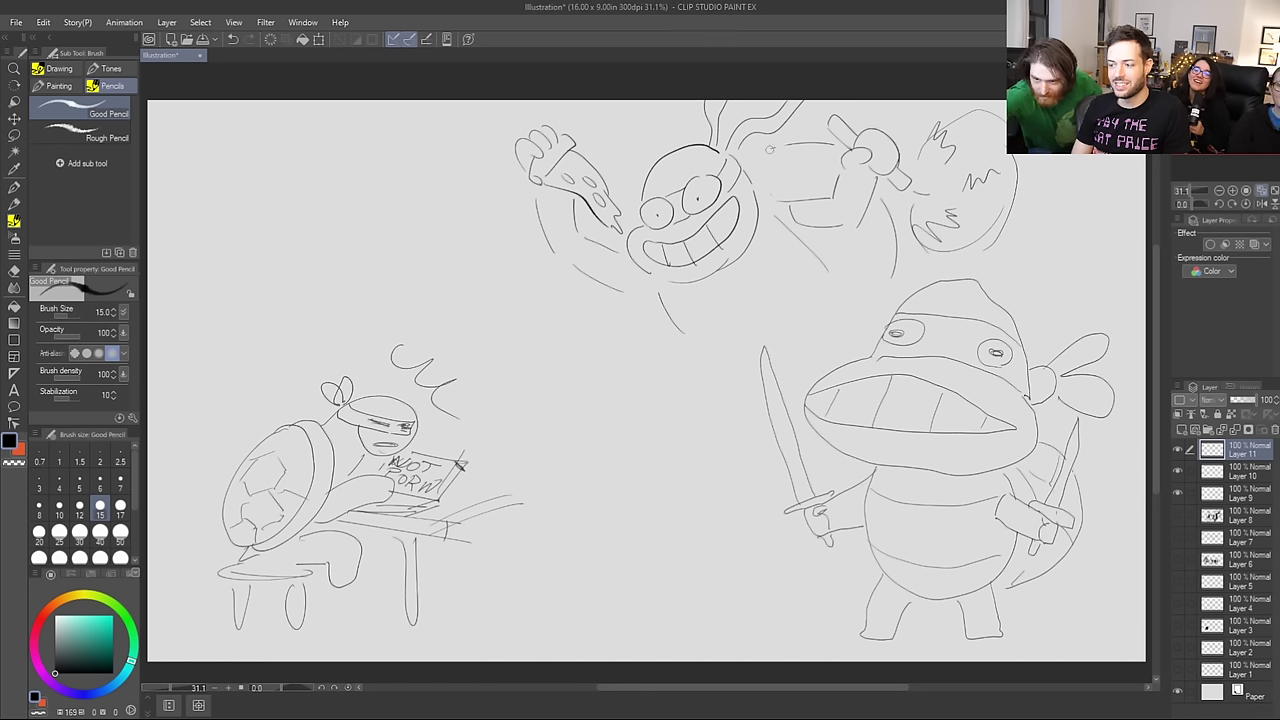
mouse_move(752, 153)
left_mouse_down()
mouse_move(838, 162)
mouse_move(832, 187)
left_mouse_up()
left_click_drag(886, 200, 890, 218)
left_click_drag(844, 261, 856, 250)
left_click_drag(792, 166, 774, 190)
Step: Draw the third turtle's bent legs with toed feet, and add curved belly and lower shell lines
mouse_move(686, 342)
left_mouse_down()
mouse_move(646, 345)
mouse_move(624, 418)
mouse_move(648, 446)
mouse_move(676, 432)
mouse_move(718, 342)
left_mouse_up()
mouse_move(828, 285)
left_mouse_down()
mouse_move(785, 276)
mouse_move(816, 338)
mouse_move(855, 307)
left_mouse_up()
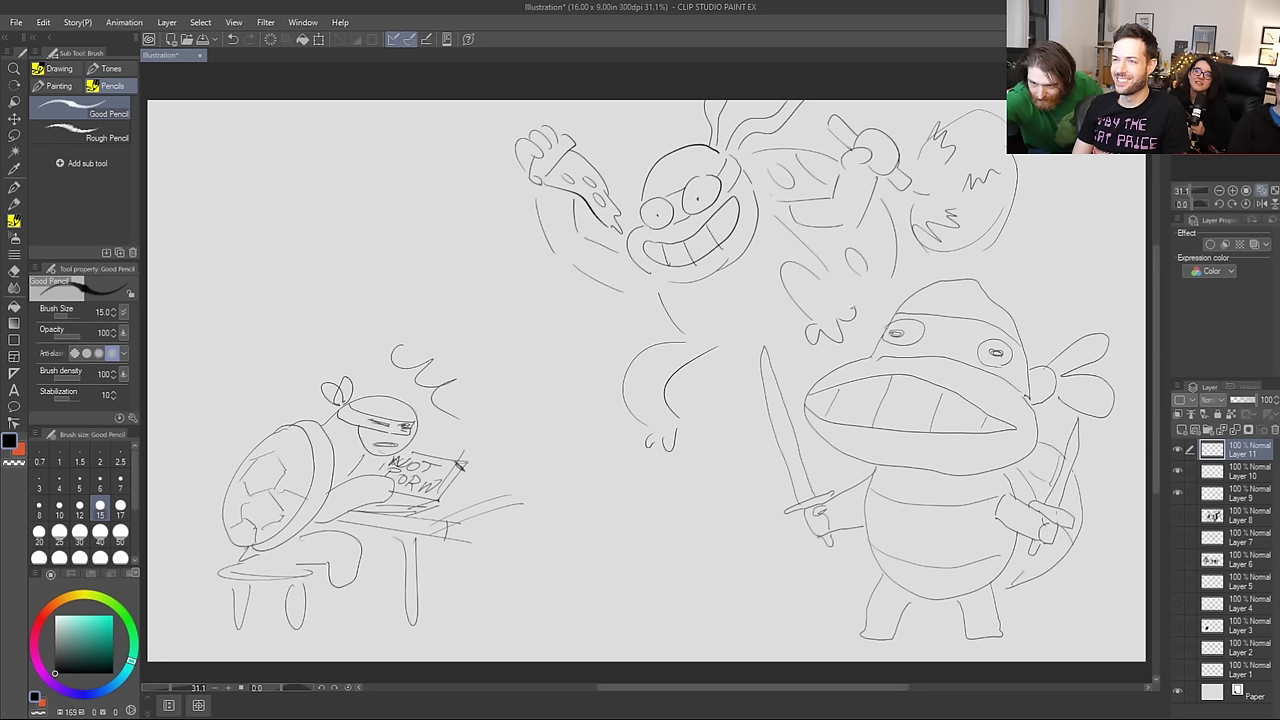
mouse_move(706, 368)
left_mouse_down()
mouse_move(756, 375)
mouse_move(824, 356)
left_mouse_up()
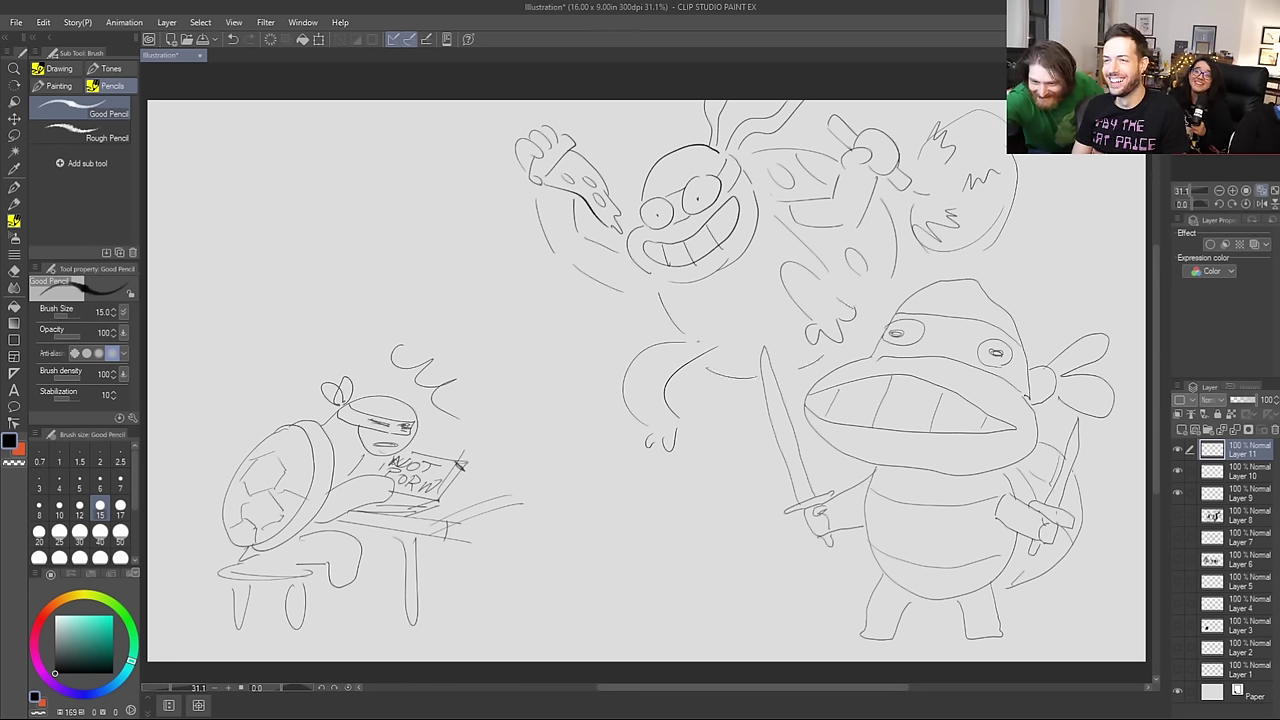
left_click_drag(698, 350, 714, 344)
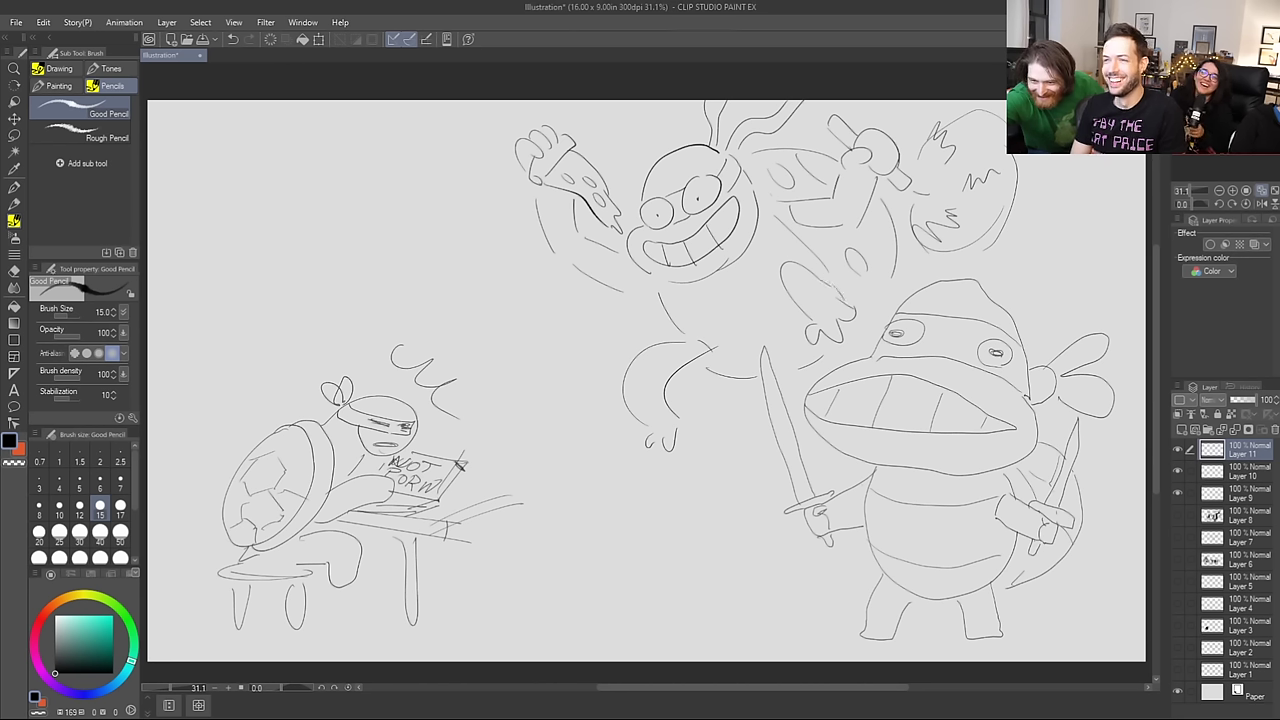
mouse_move(786, 258)
left_mouse_down()
mouse_move(698, 312)
mouse_move(770, 318)
left_mouse_up()
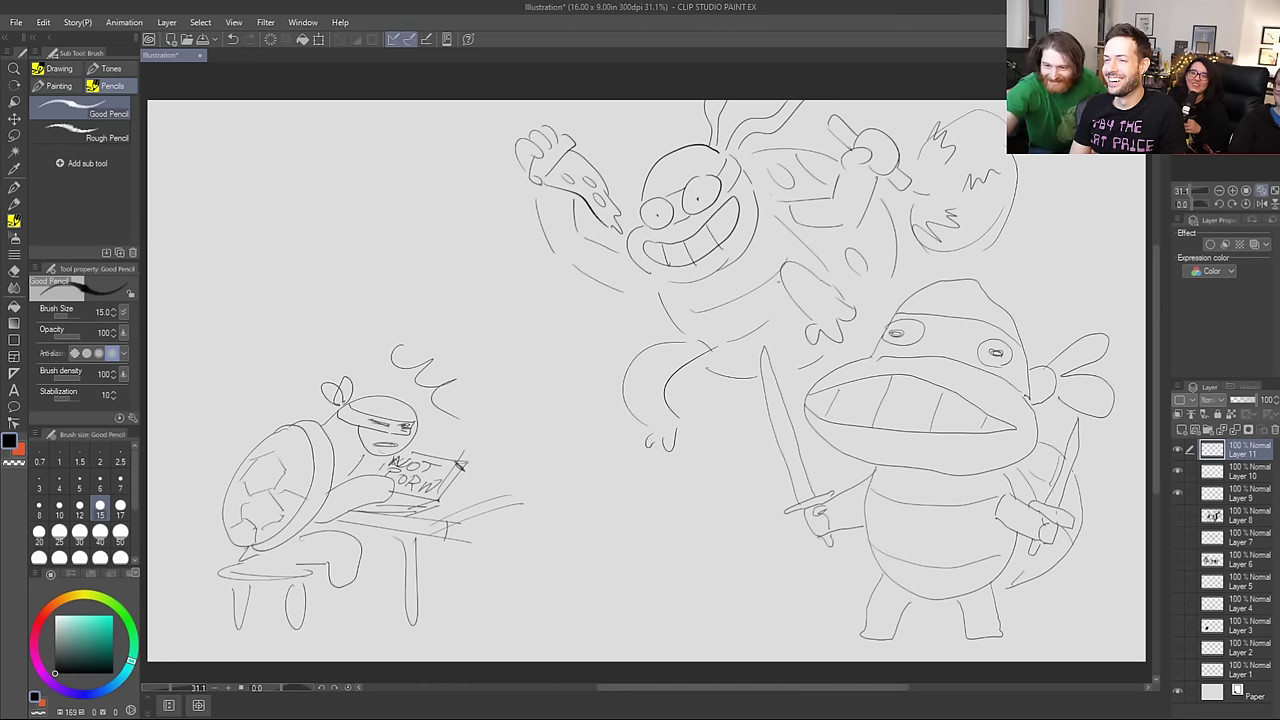
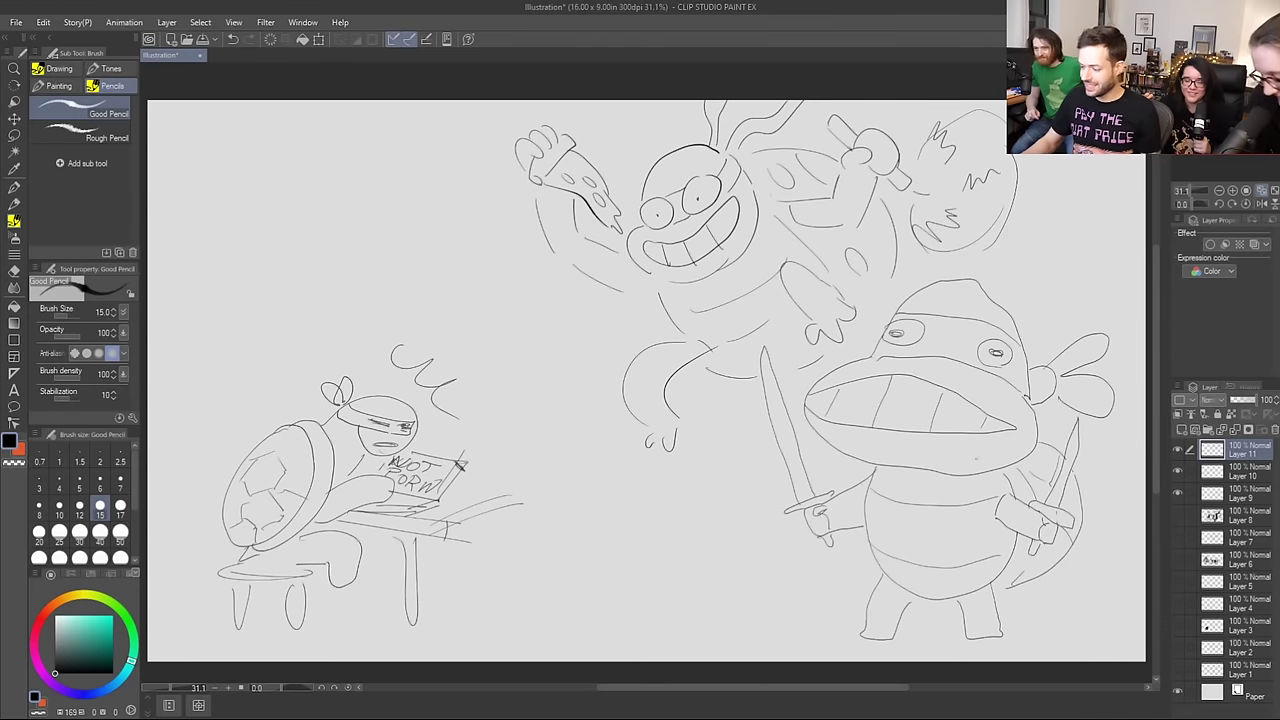
Step: On a new layer, sketch a round head at the canvas's upper left with two curved lines forming a mask band
left_click(1180, 428)
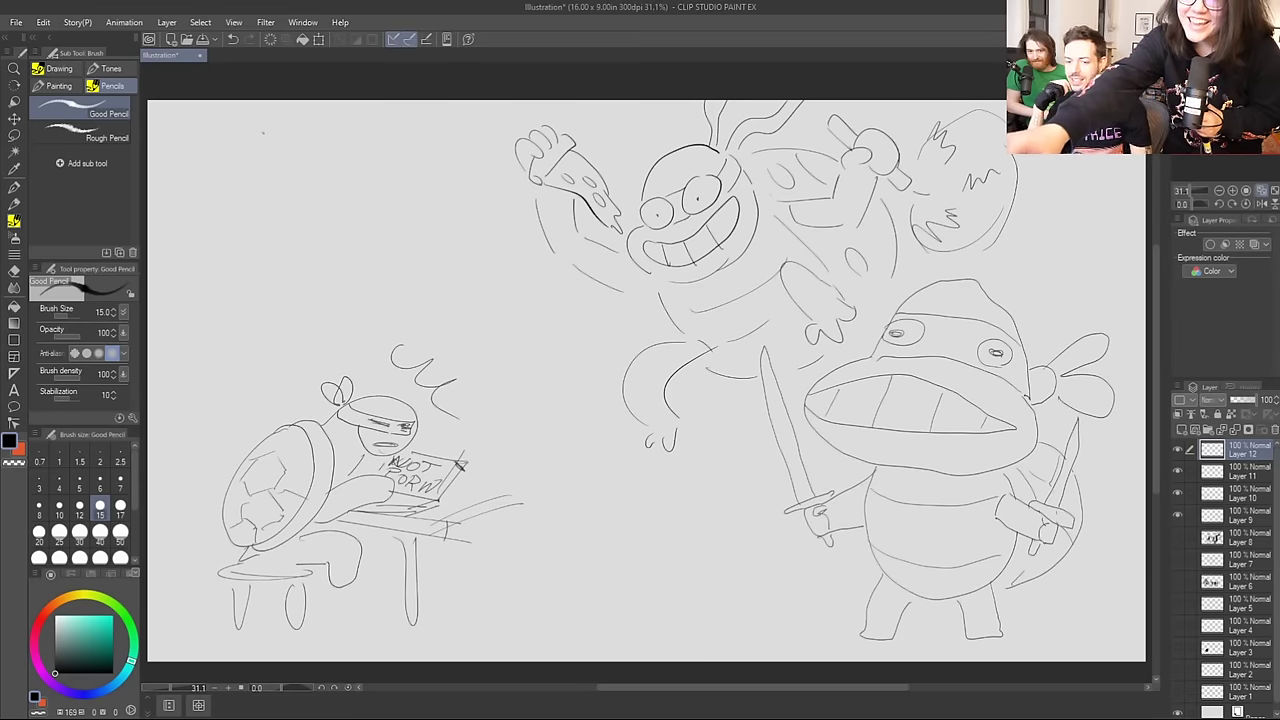
mouse_move(267, 134)
left_mouse_down()
mouse_move(243, 224)
mouse_move(366, 228)
mouse_move(352, 130)
mouse_move(268, 135)
left_mouse_up()
left_click_drag(237, 178, 386, 157)
left_click_drag(252, 216, 388, 192)
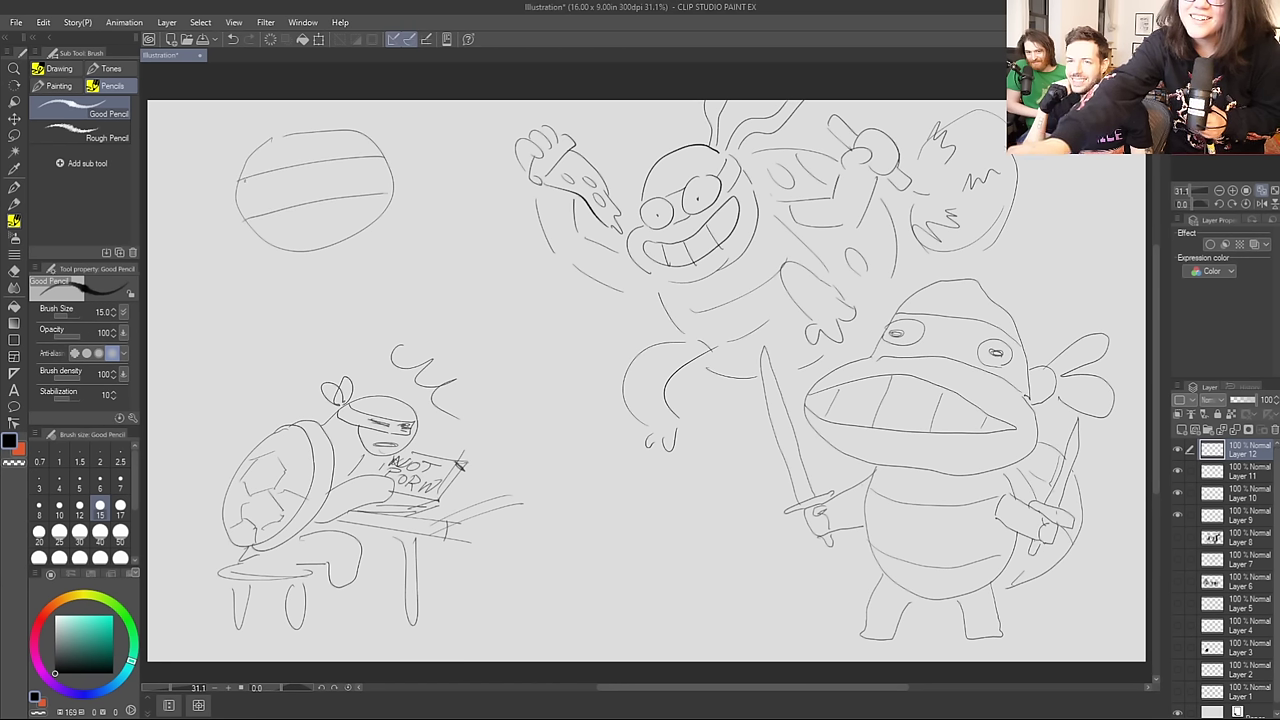
Step: Draw narrowed eyes with pupils and a mouth line on the fourth turtle's head, and add pointed mask tails behind it
mouse_move(242, 189)
left_mouse_down()
mouse_move(282, 185)
mouse_move(262, 200)
mouse_move(312, 218)
mouse_move(374, 212)
left_mouse_up()
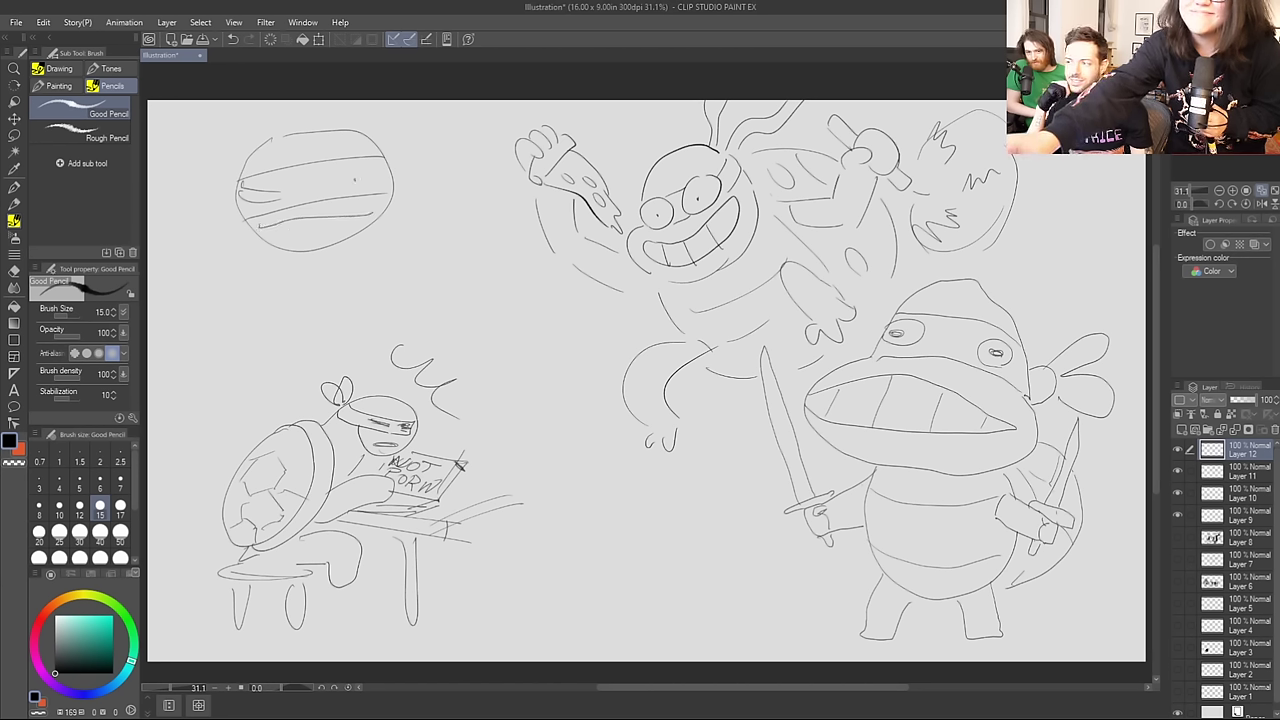
mouse_move(330, 182)
left_mouse_down()
mouse_move(364, 172)
mouse_move(340, 192)
left_mouse_up()
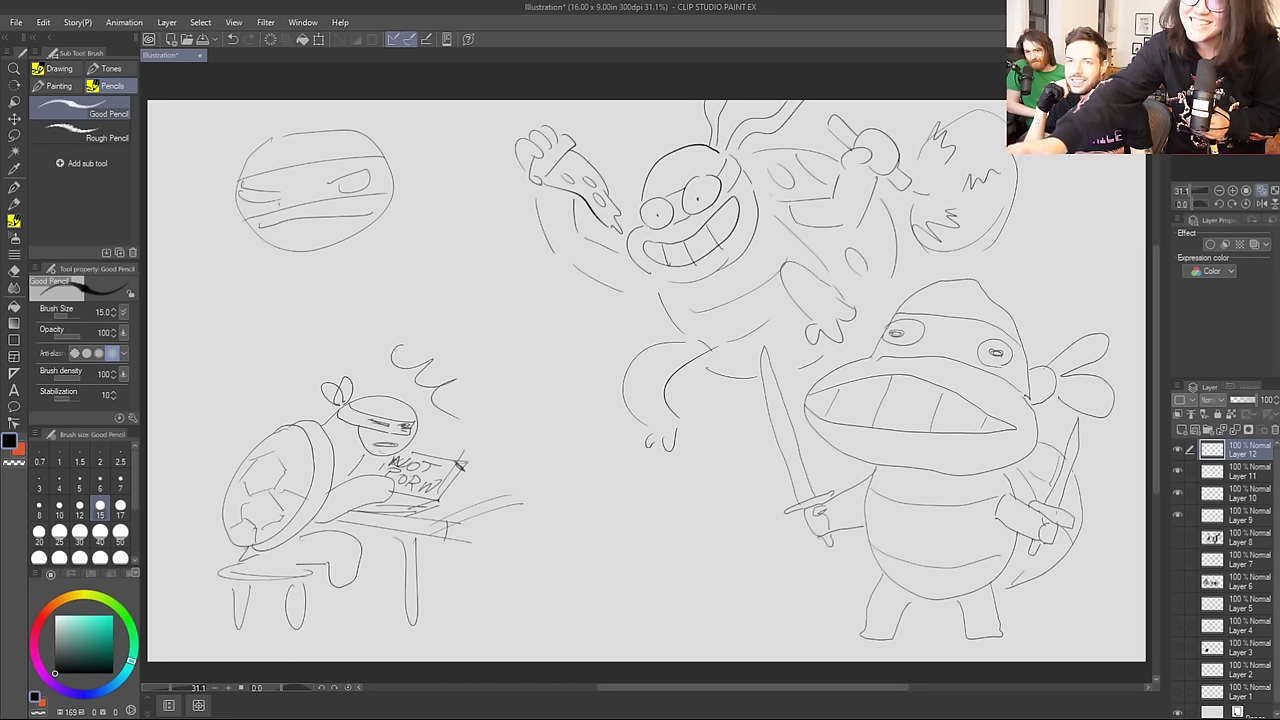
left_click_drag(261, 191, 272, 194)
left_click_drag(352, 180, 340, 184)
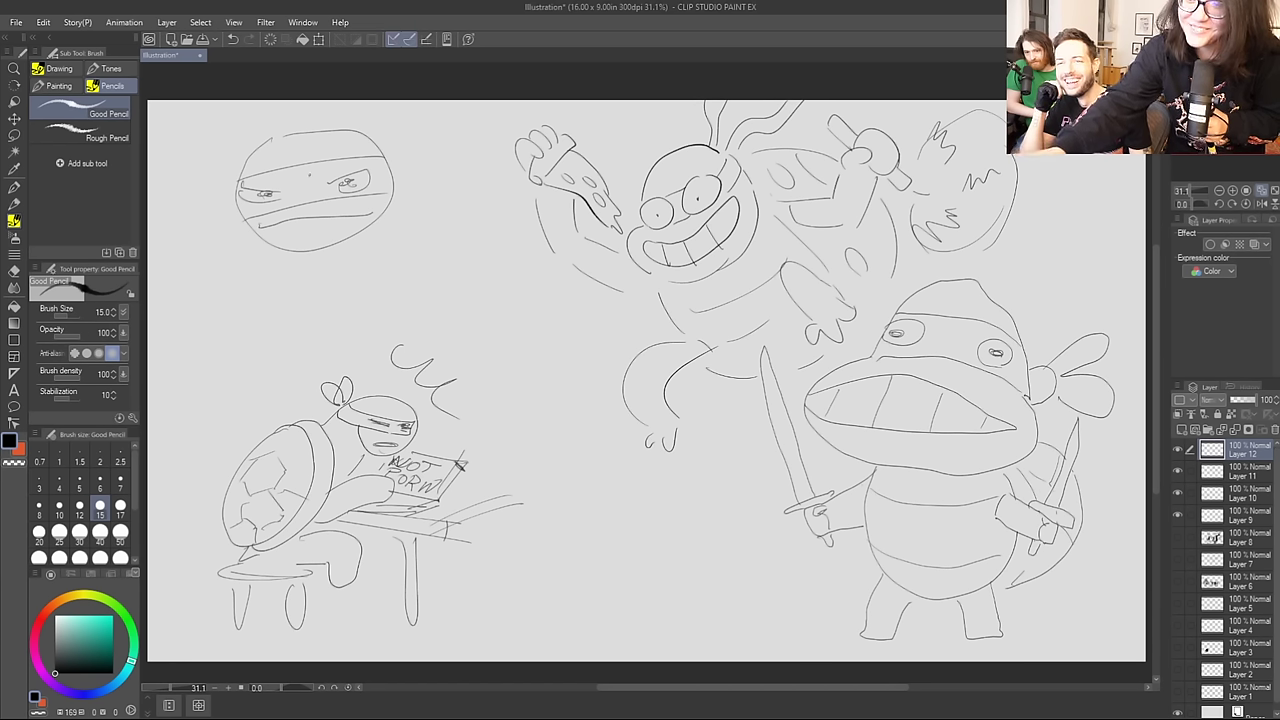
mouse_move(393, 174)
left_mouse_down()
mouse_move(497, 207)
mouse_move(475, 215)
mouse_move(406, 190)
mouse_move(458, 246)
left_mouse_up()
left_click_drag(410, 188, 434, 206)
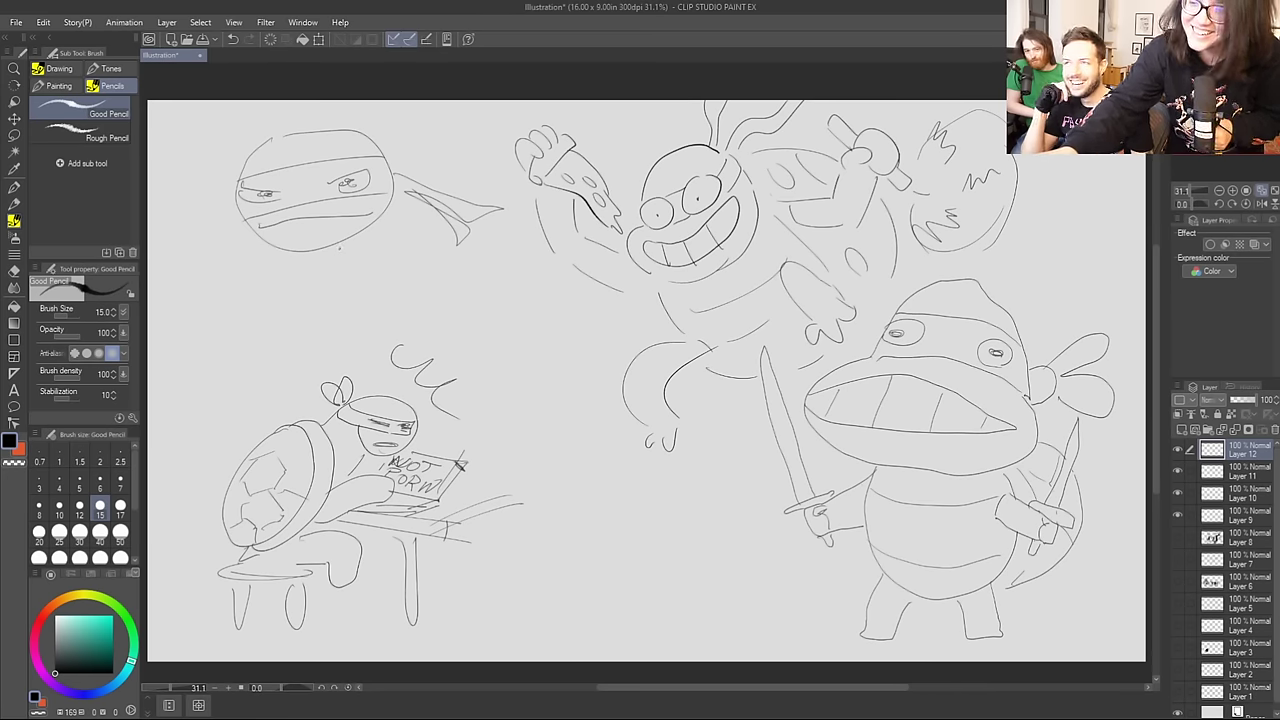
Step: Outline the fourth turtle's broad torso below its head, with one lowered arm and one bent leg on the canvas's left side
mouse_move(246, 236)
left_mouse_down()
mouse_move(247, 270)
mouse_move(298, 348)
mouse_move(320, 328)
mouse_move(298, 346)
mouse_move(388, 326)
mouse_move(410, 216)
left_mouse_up()
left_click_drag(240, 234, 178, 302)
left_click_drag(160, 357, 211, 350)
left_click_drag(244, 300, 220, 340)
mouse_move(242, 288)
left_mouse_down()
mouse_move(284, 345)
mouse_move(222, 408)
mouse_move(284, 404)
mouse_move(300, 342)
left_mouse_up()
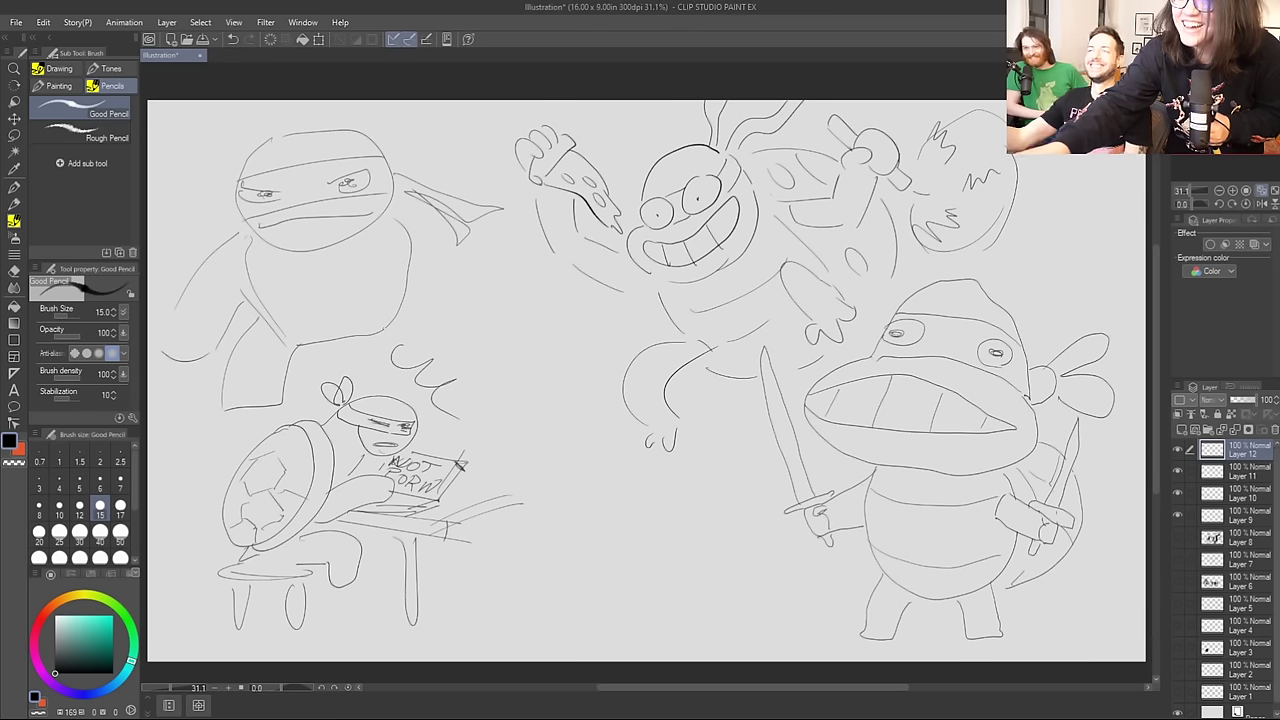
Step: Draw the fourth turtle's other leg kicked out sideways and its second arm reaching outward beneath the mask tails
left_click_drag(384, 326, 482, 348)
mouse_move(400, 280)
left_mouse_down()
mouse_move(428, 281)
mouse_move(472, 342)
left_mouse_up()
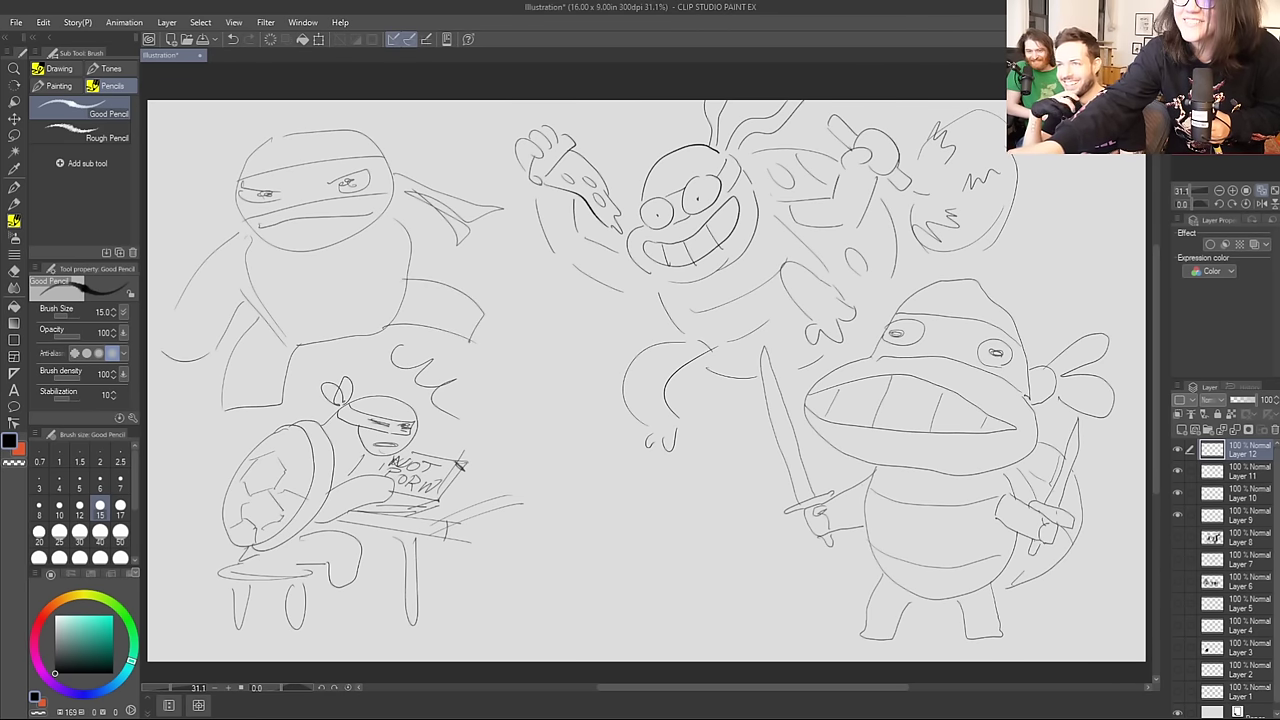
mouse_move(378, 202)
left_mouse_down()
mouse_move(452, 228)
mouse_move(500, 282)
mouse_move(420, 256)
left_mouse_up()
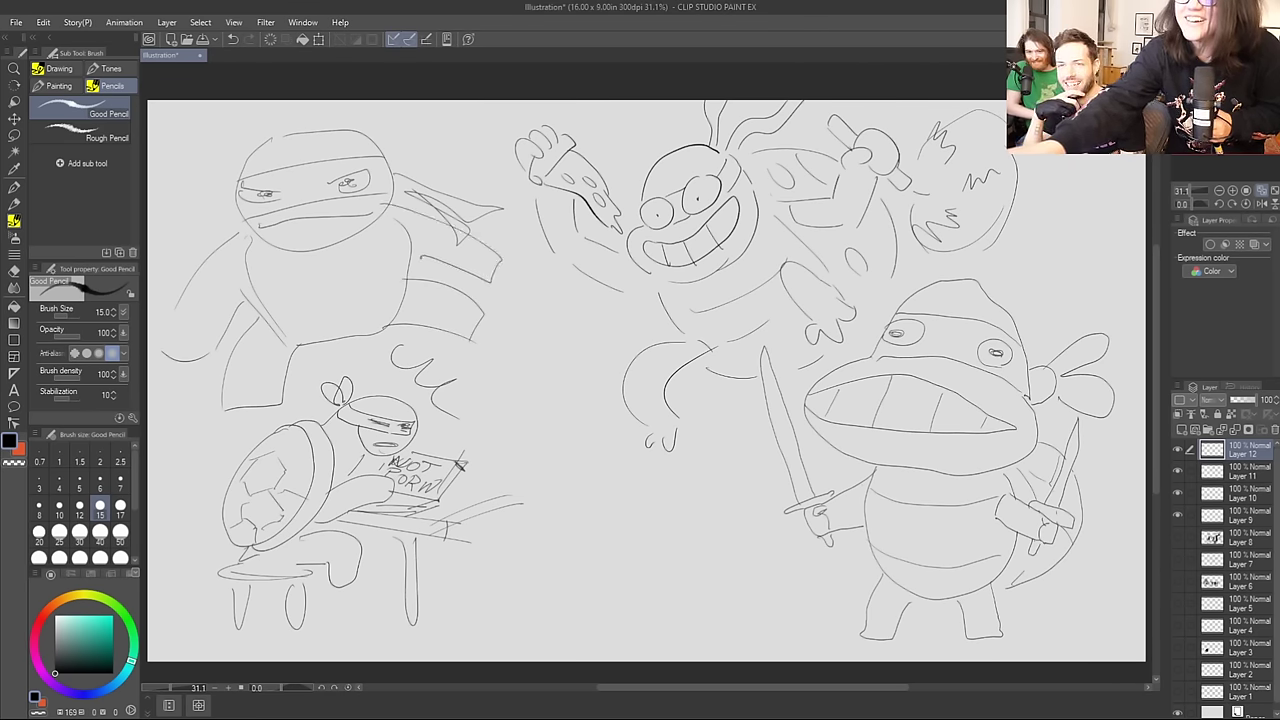
Step: Add a curved chest line, a belly line and a vertical centre line to the fourth turtle's torso
left_click_drag(256, 284, 388, 262)
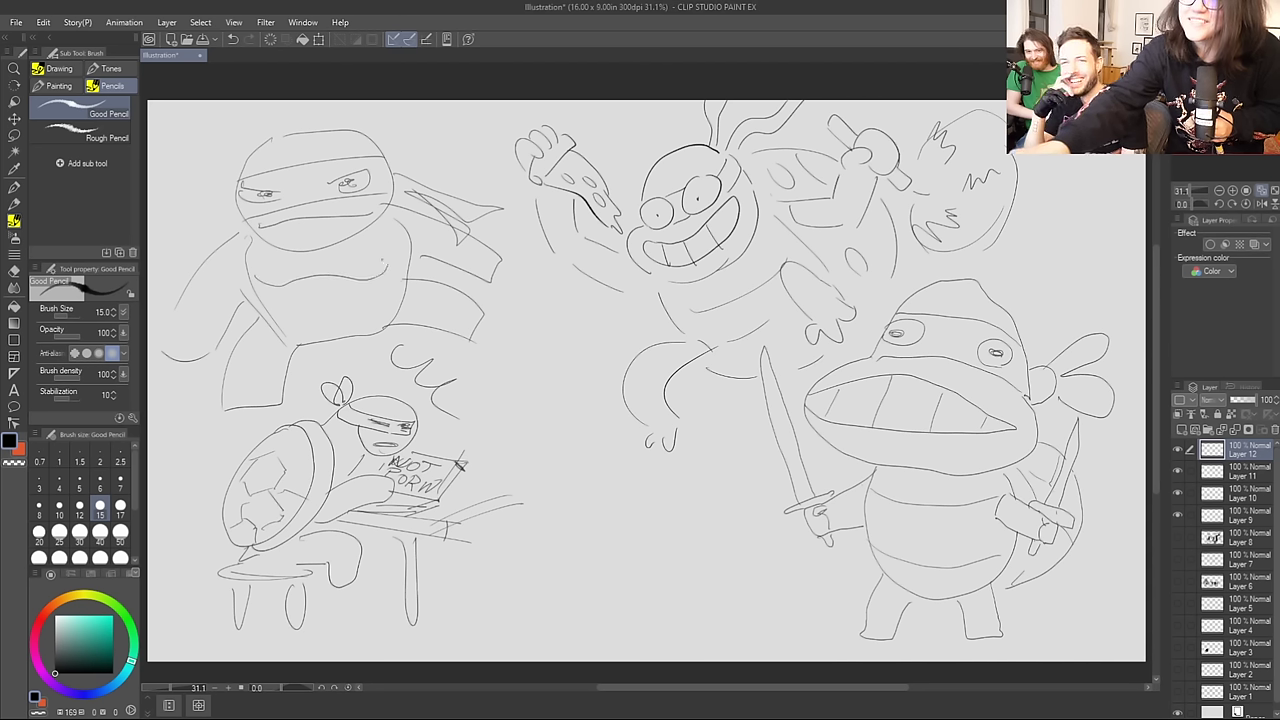
left_click_drag(271, 313, 368, 309)
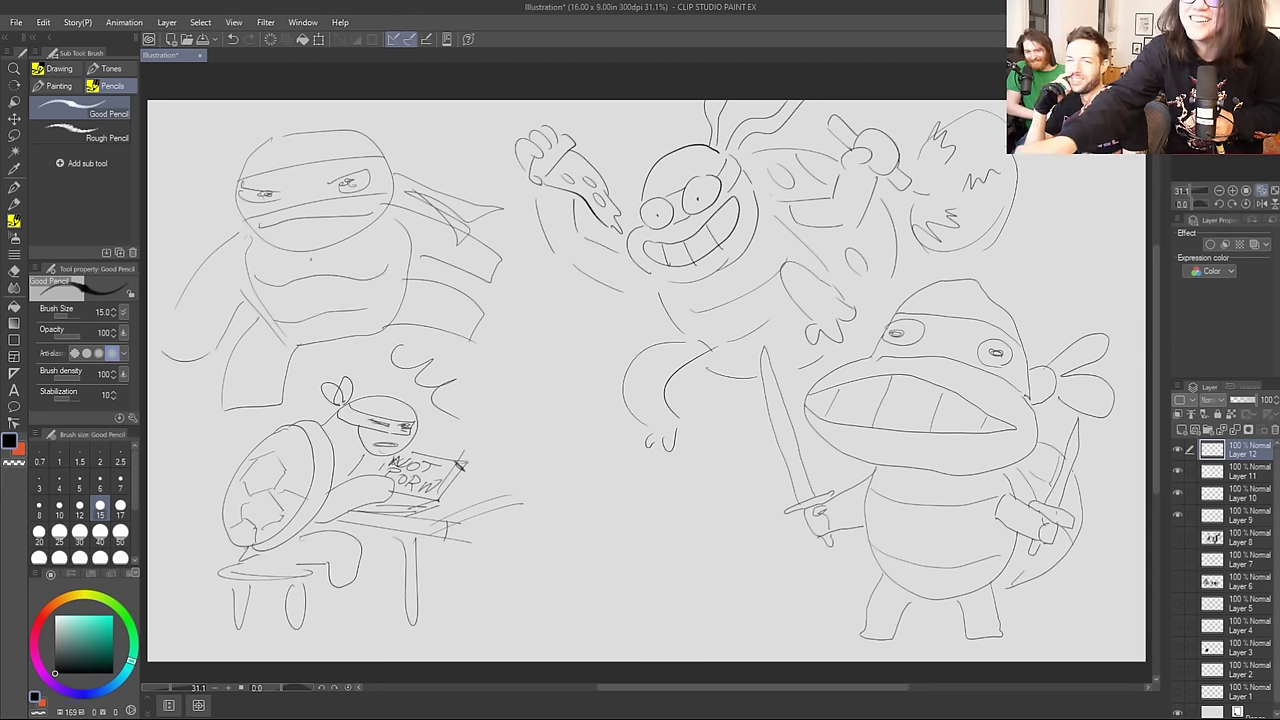
left_click_drag(320, 260, 322, 326)
Step: Add jagged action marks and a lightning-bolt shape around the fourth turtle, plus small letters beside the laptop turtle's shell
mouse_move(162, 176)
left_mouse_down()
mouse_move(204, 186)
mouse_move(170, 262)
left_mouse_up()
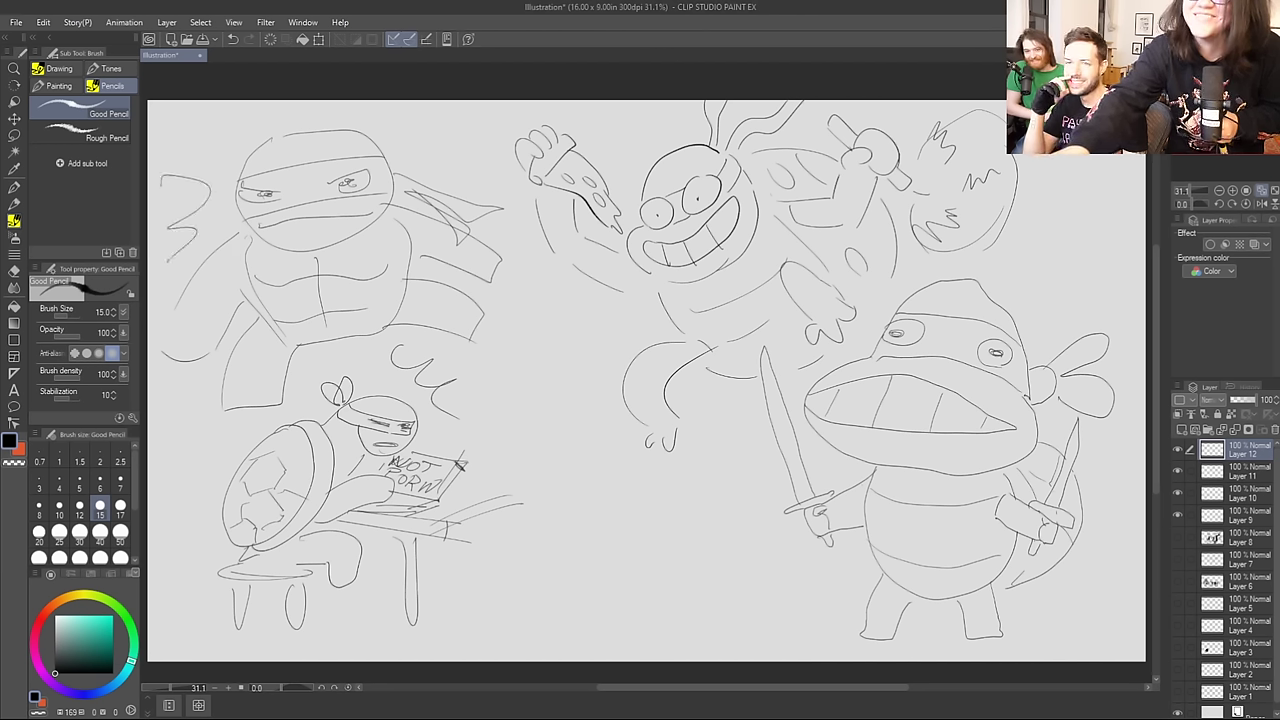
left_click_drag(171, 419, 169, 446)
mouse_move(169, 415)
left_mouse_down()
mouse_move(188, 422)
mouse_move(167, 445)
mouse_move(173, 491)
mouse_move(224, 457)
left_mouse_up()
mouse_move(173, 175)
left_mouse_down()
mouse_move(221, 99)
mouse_move(203, 148)
left_mouse_up()
left_click_drag(226, 100, 218, 158)
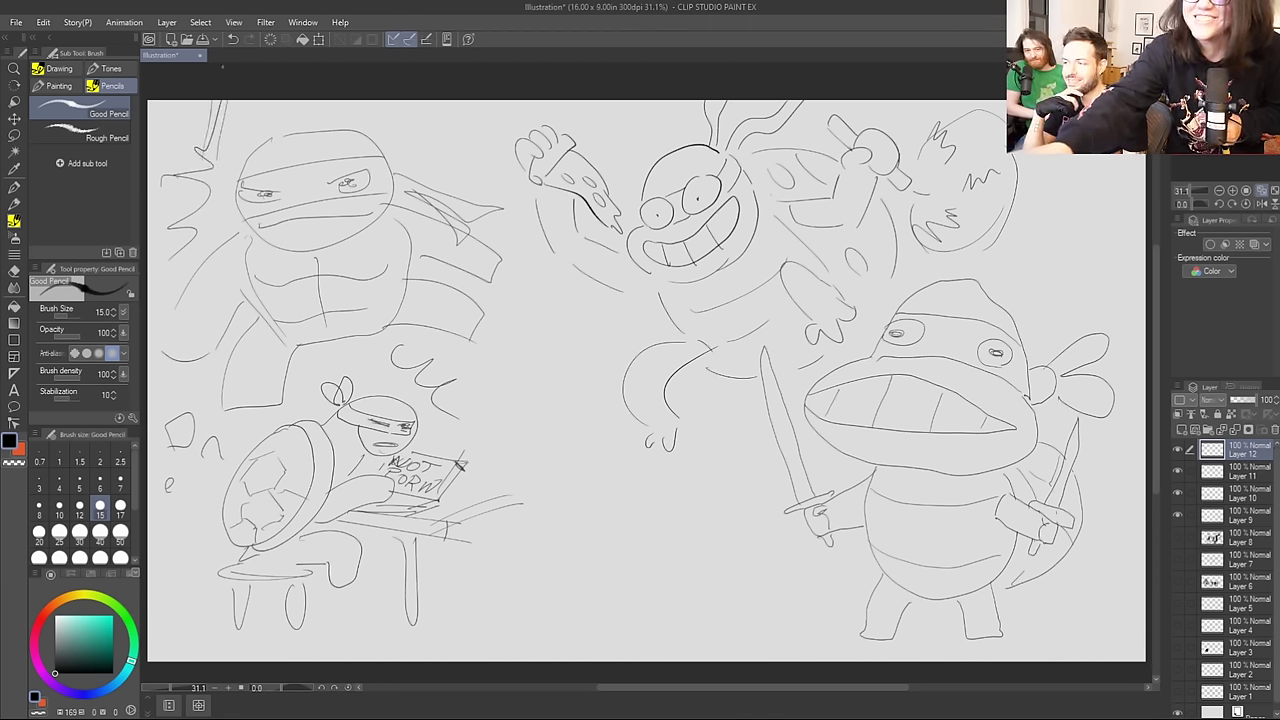
left_click_drag(422, 104, 466, 132)
left_click_drag(470, 134, 472, 146)
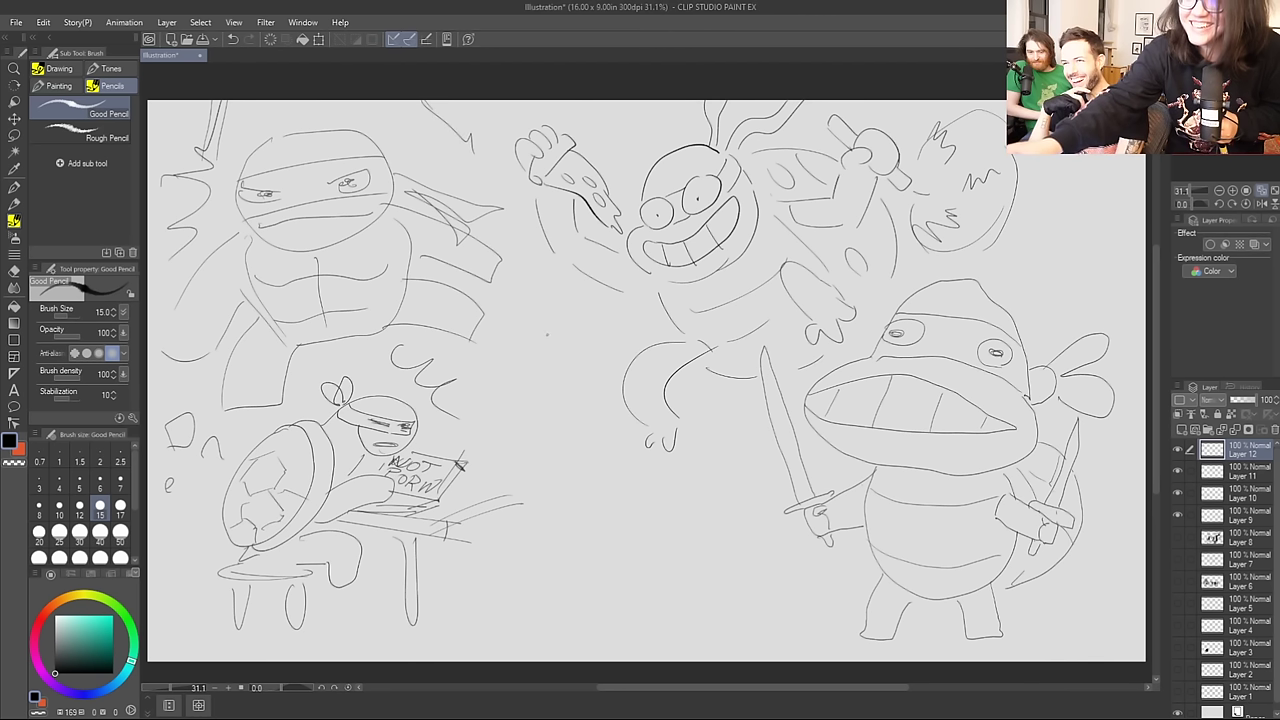
mouse_move(549, 296)
left_mouse_down()
mouse_move(506, 404)
mouse_move(520, 345)
mouse_move(493, 354)
mouse_move(562, 361)
left_mouse_up()
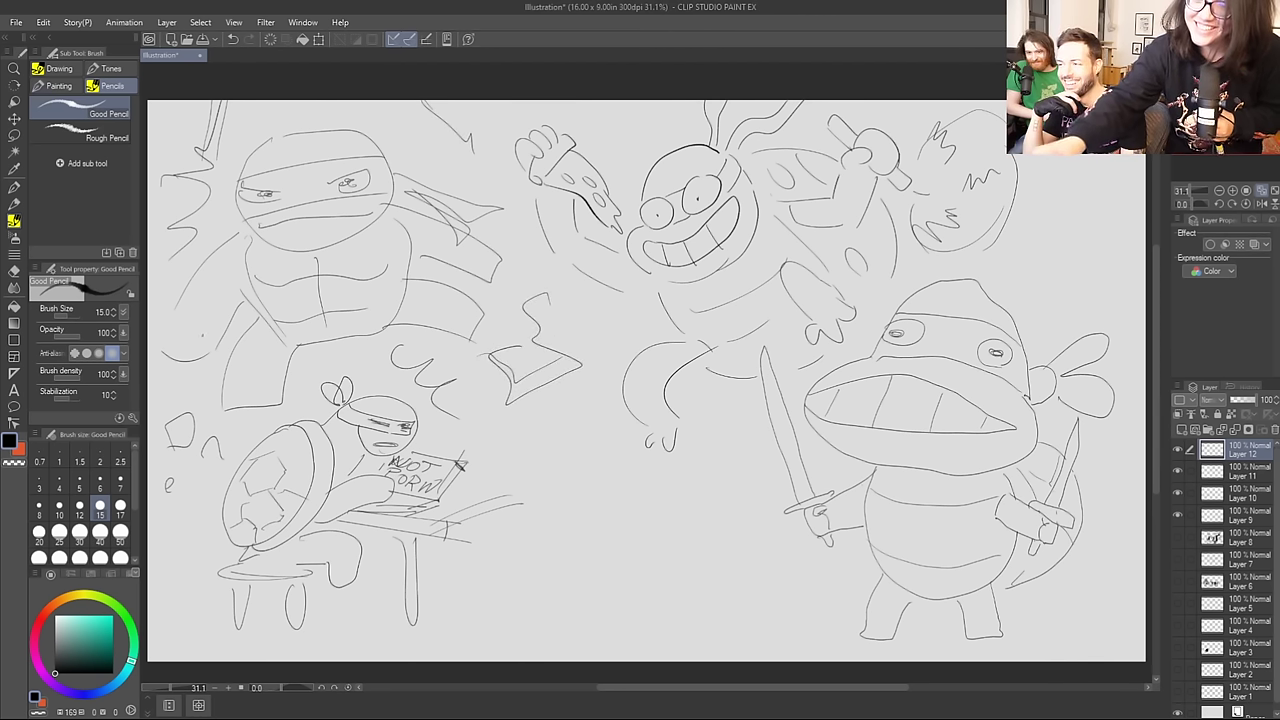
Step: Sketch a pronged sai dagger in each of the fourth turtle's hands
mouse_move(156, 279)
left_mouse_down()
mouse_move(184, 318)
mouse_move(165, 338)
mouse_move(172, 316)
mouse_move(153, 269)
mouse_move(194, 326)
mouse_move(182, 280)
mouse_move(198, 346)
left_mouse_up()
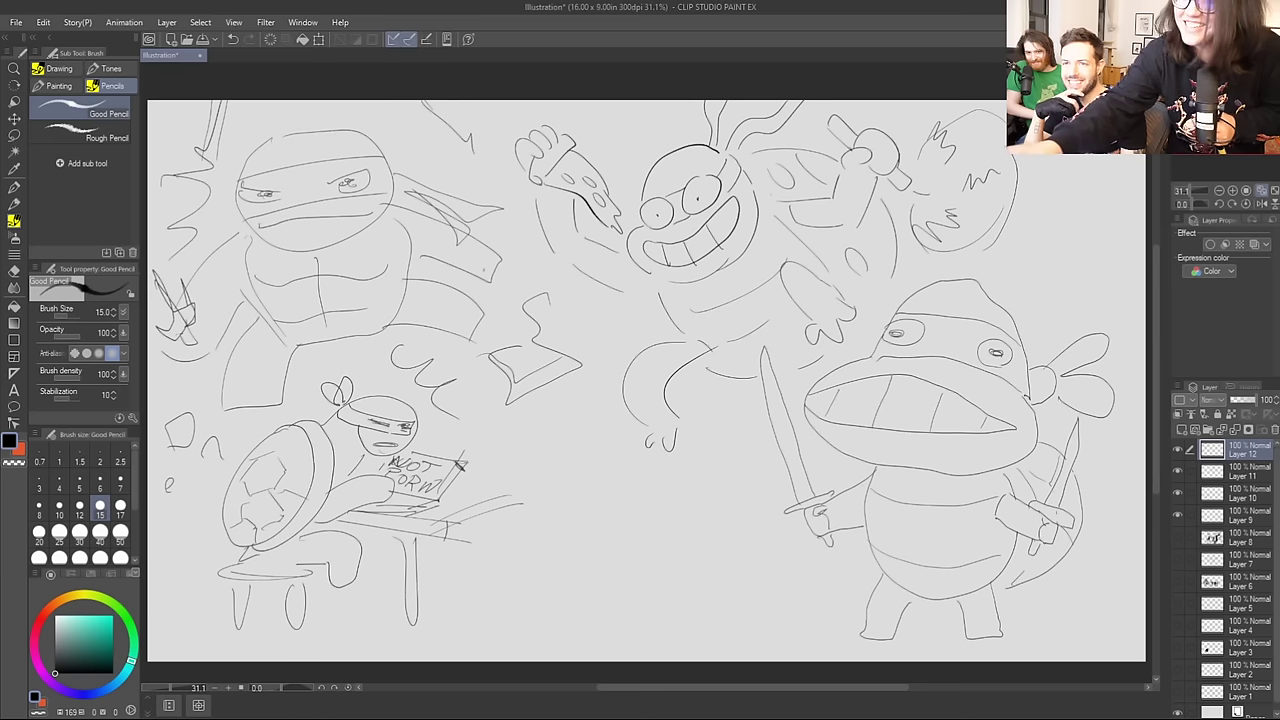
mouse_move(490, 266)
left_mouse_down()
mouse_move(483, 248)
mouse_move(518, 248)
mouse_move(494, 240)
mouse_move(472, 272)
left_mouse_up()
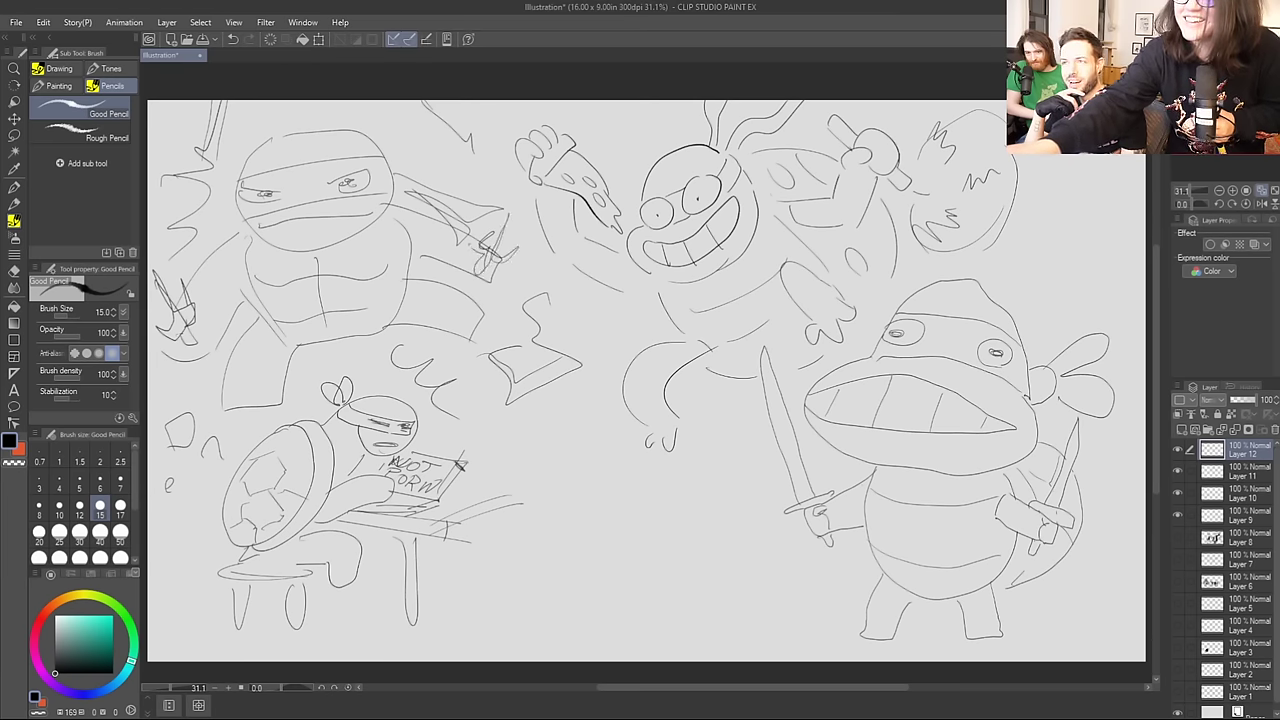
left_click_drag(469, 225, 479, 249)
Step: Add toes to the fourth turtle's feet, fingers around both sai, and a jagged mark on top of its head
left_click_drag(222, 410, 272, 402)
mouse_move(482, 303)
left_mouse_down()
mouse_move(462, 318)
mouse_move(478, 342)
left_mouse_up()
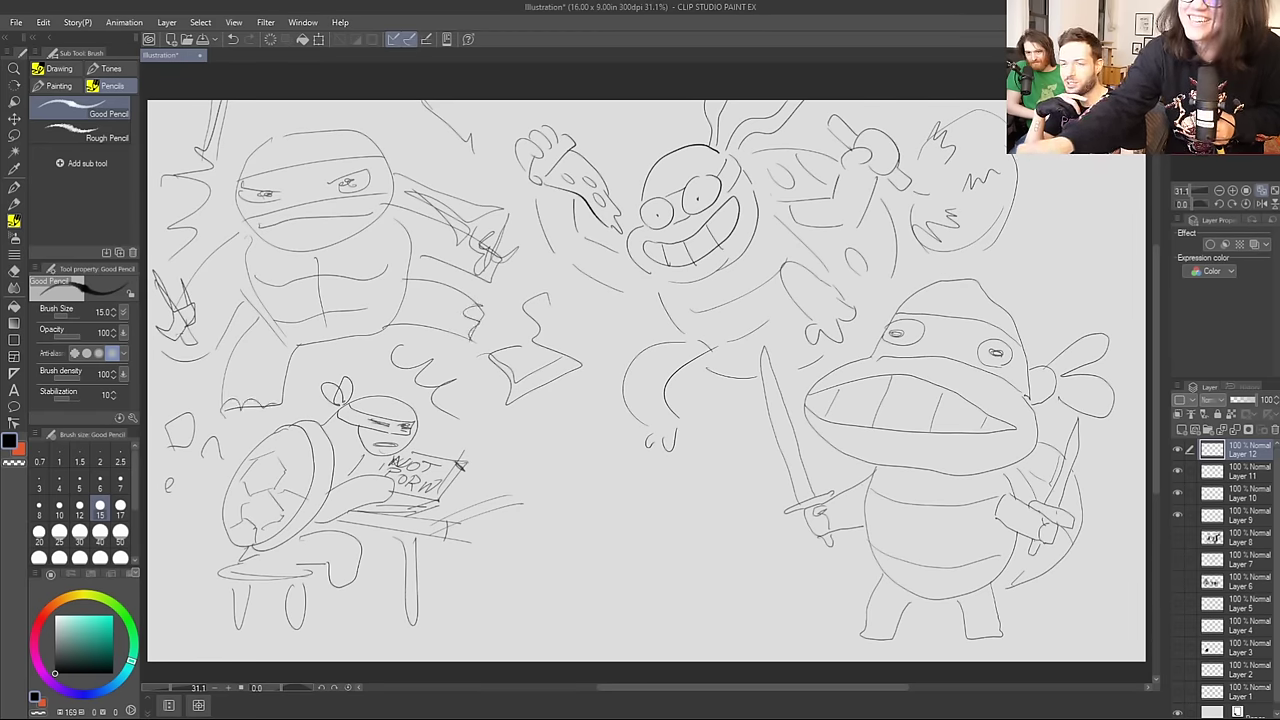
left_click_drag(162, 336, 210, 352)
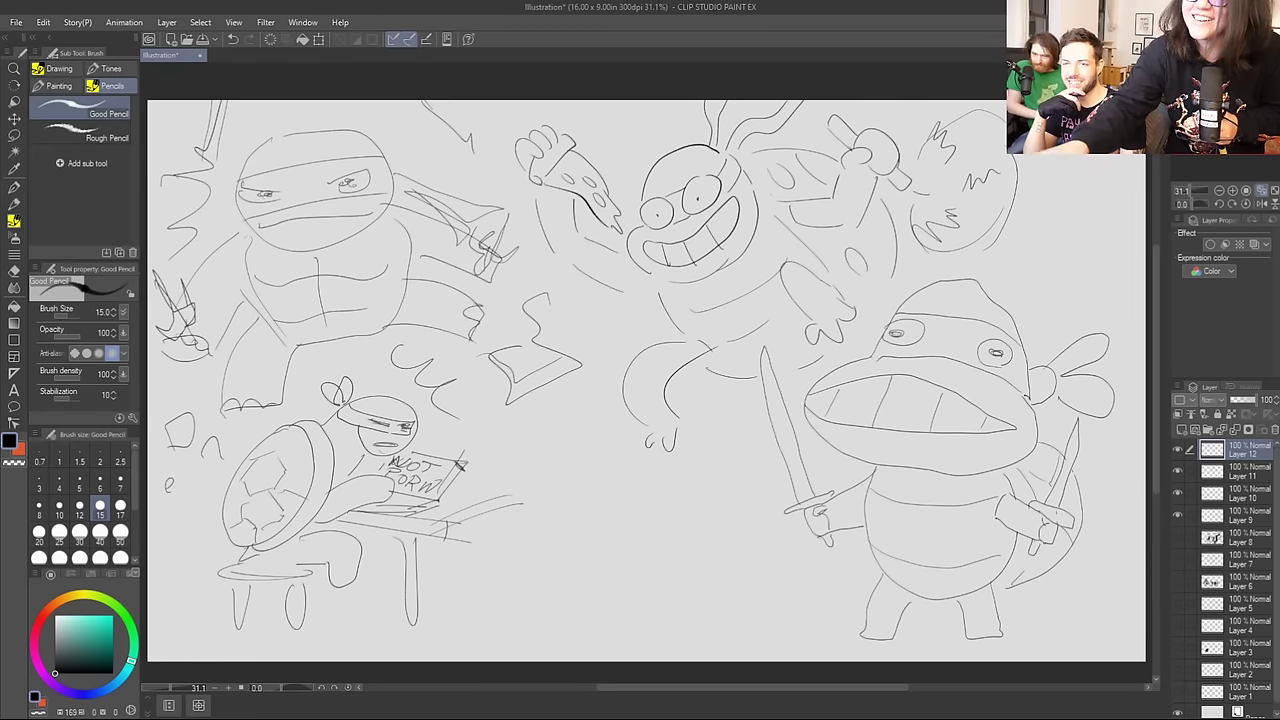
left_click_drag(474, 282, 496, 260)
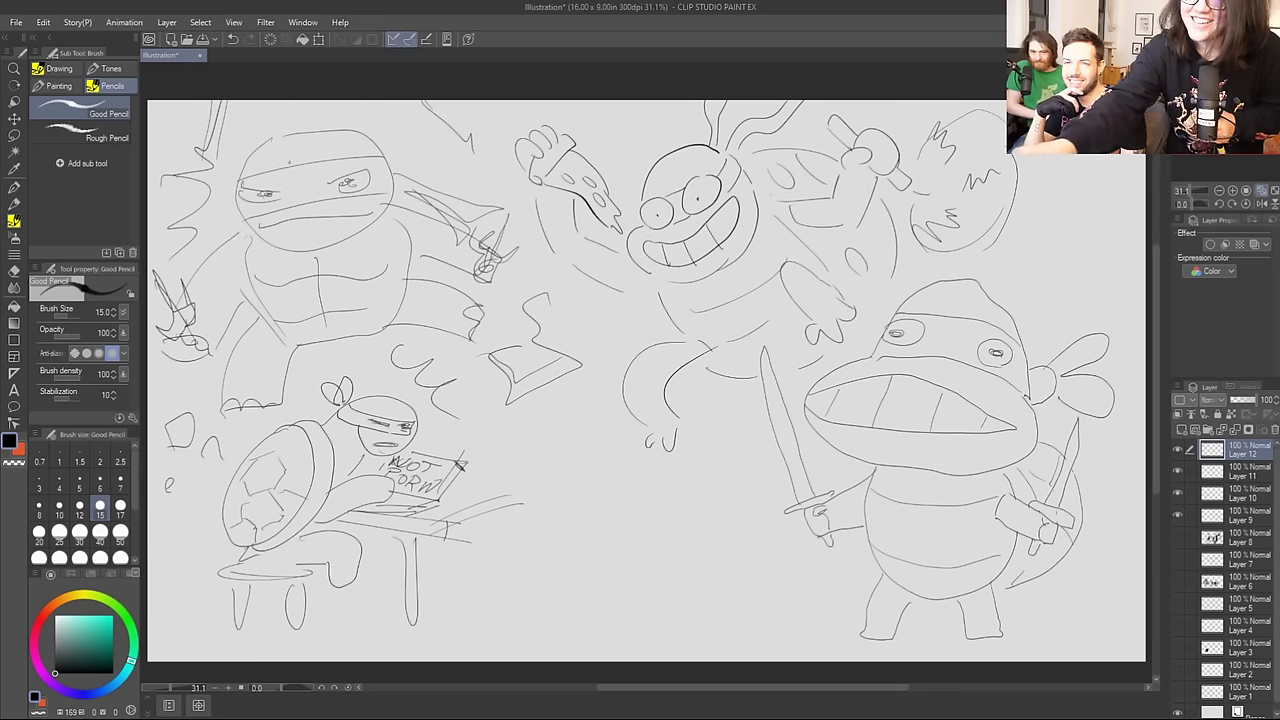
mouse_move(256, 150)
left_mouse_down()
mouse_move(299, 116)
mouse_move(289, 154)
mouse_move(264, 139)
left_mouse_up()
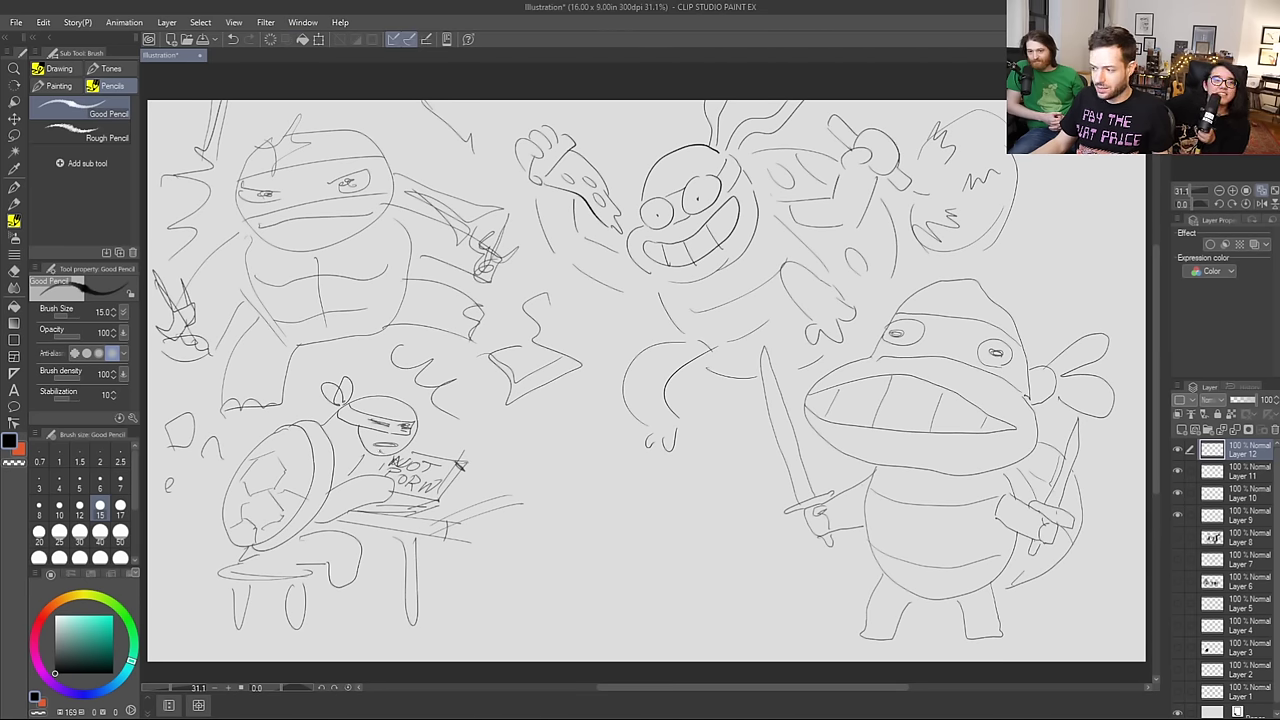
Step: Examine the laptop turtle's face up close, and return to a view of the whole canvas
key("ctrl+space")
mouse_move(380, 437)
left_mouse_down()
mouse_move(437, 427)
mouse_move(455, 405)
mouse_move(708, 443)
left_mouse_up()
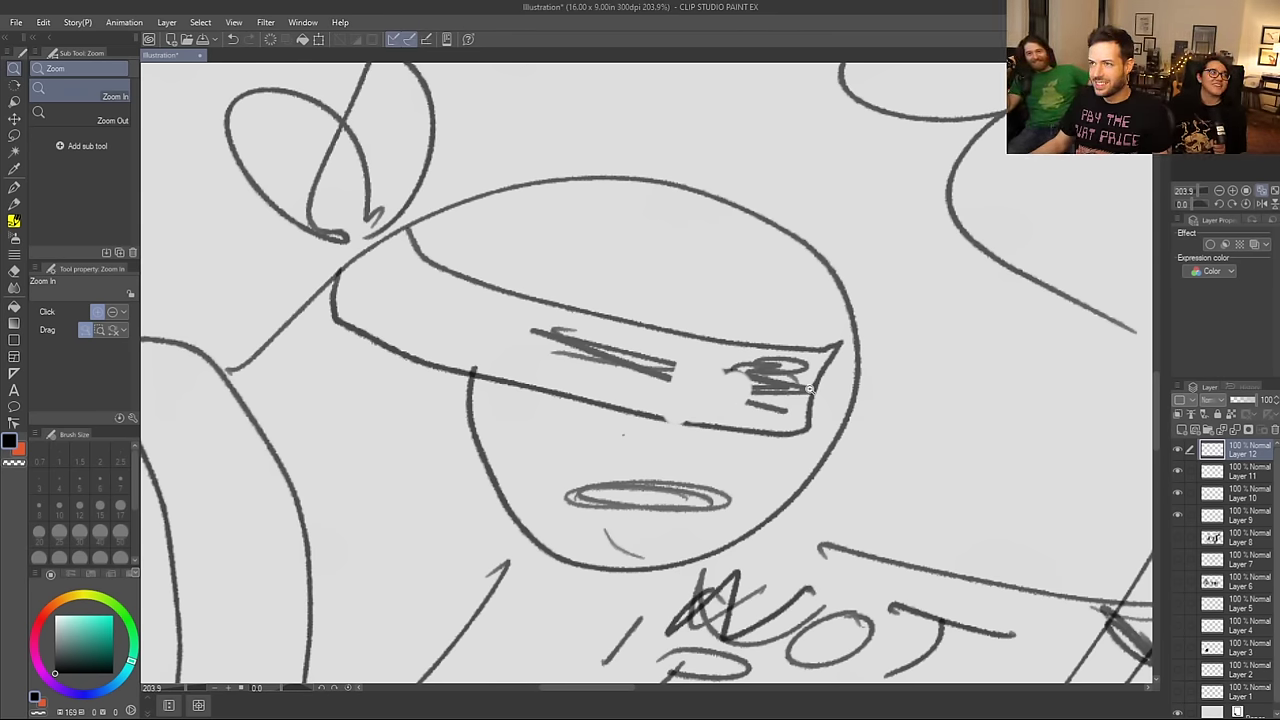
scroll(770, 390, "down", 4)
scroll(753, 389, "down", 2)
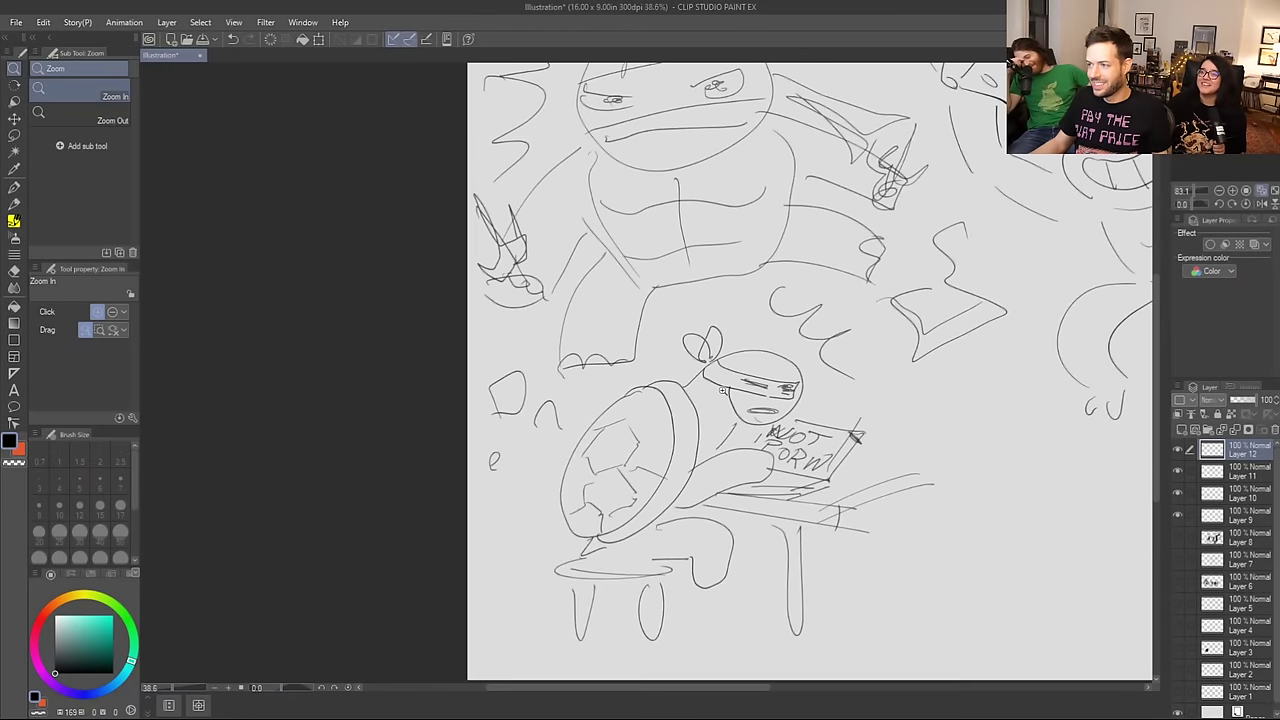
scroll(722, 391, "down", 3)
left_click_drag(842, 393, 467, 428)
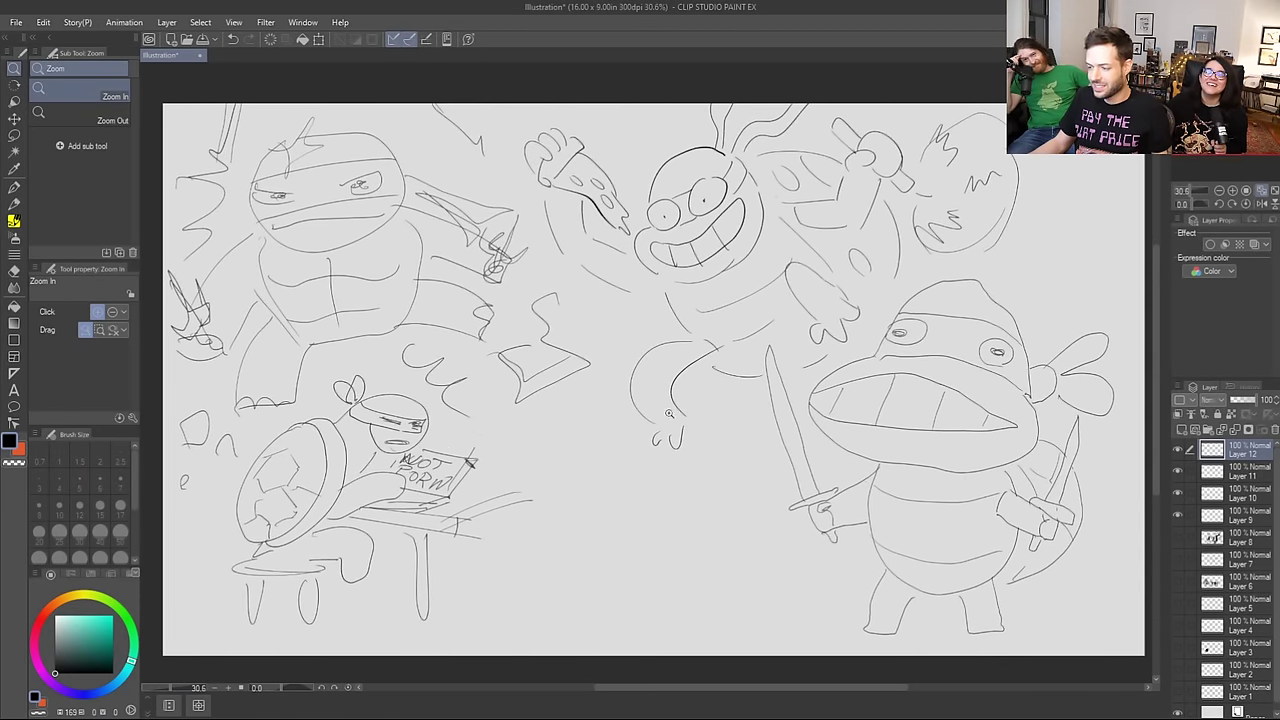
left_click(1274, 197)
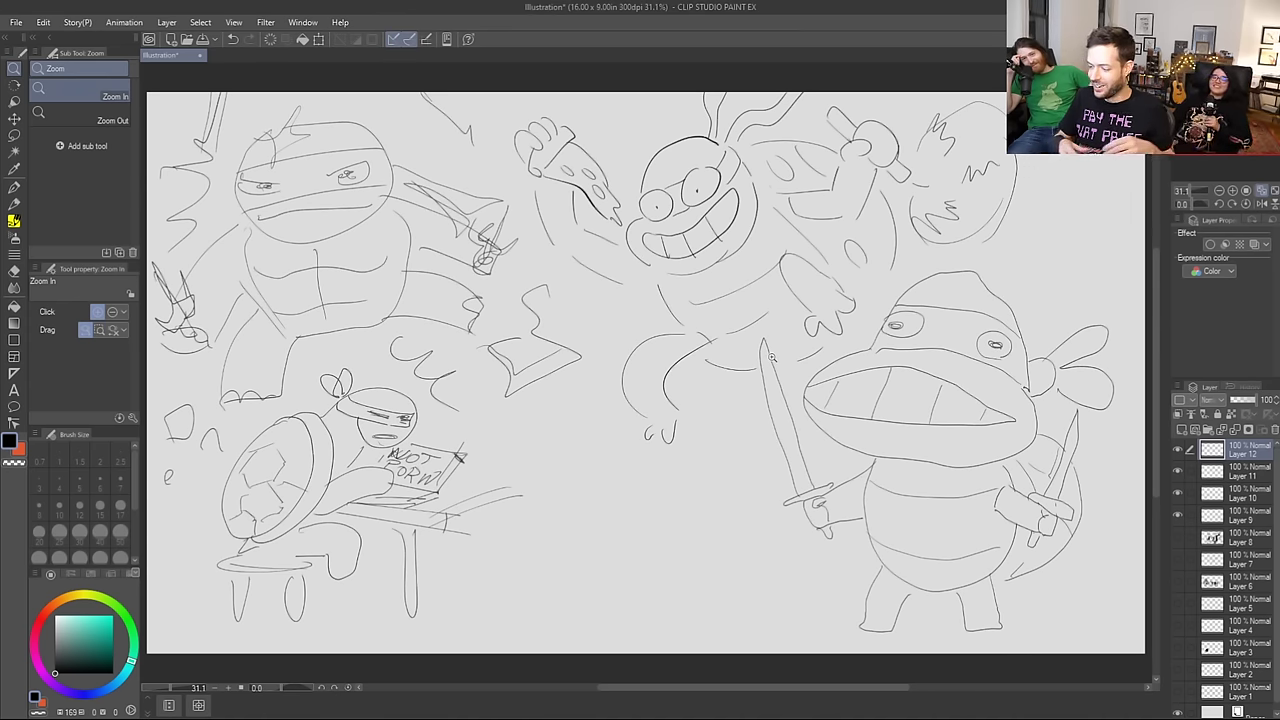
Step: On a new layer, sketch a rat's head with closed eyes and ears resting on an outstretched arm at the canvas's lower middle
left_click(1179, 415)
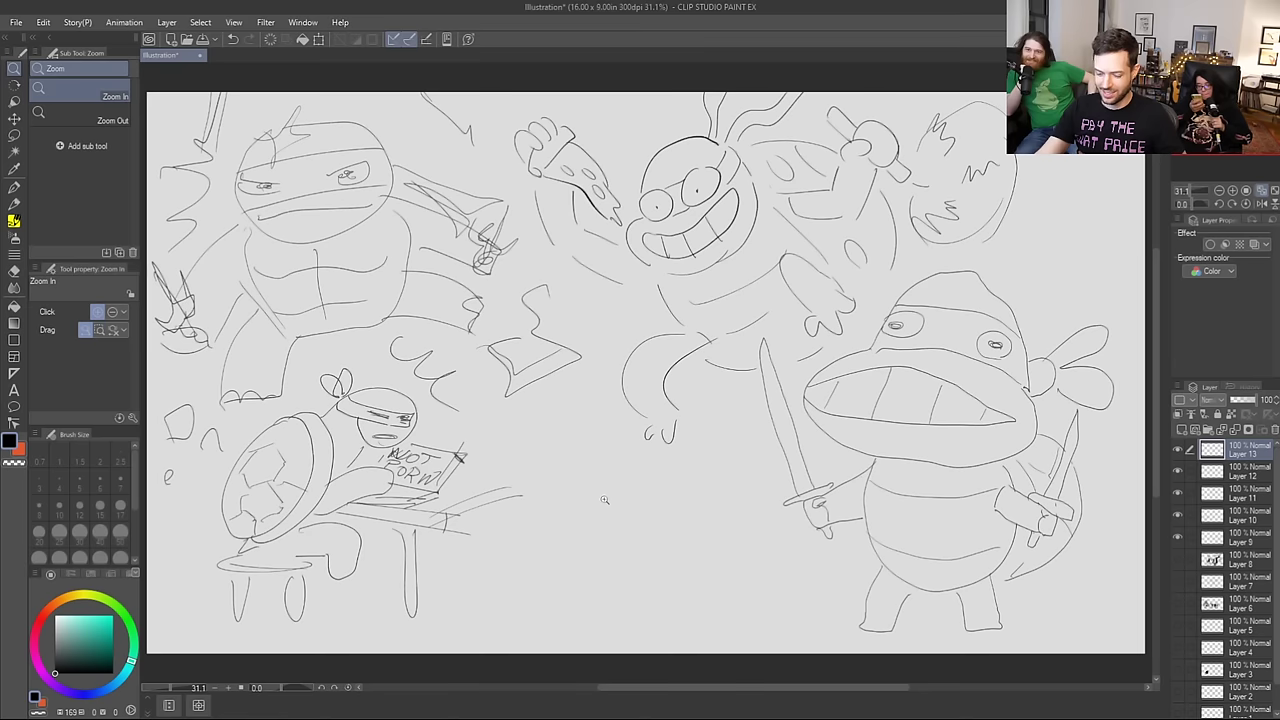
key("b")
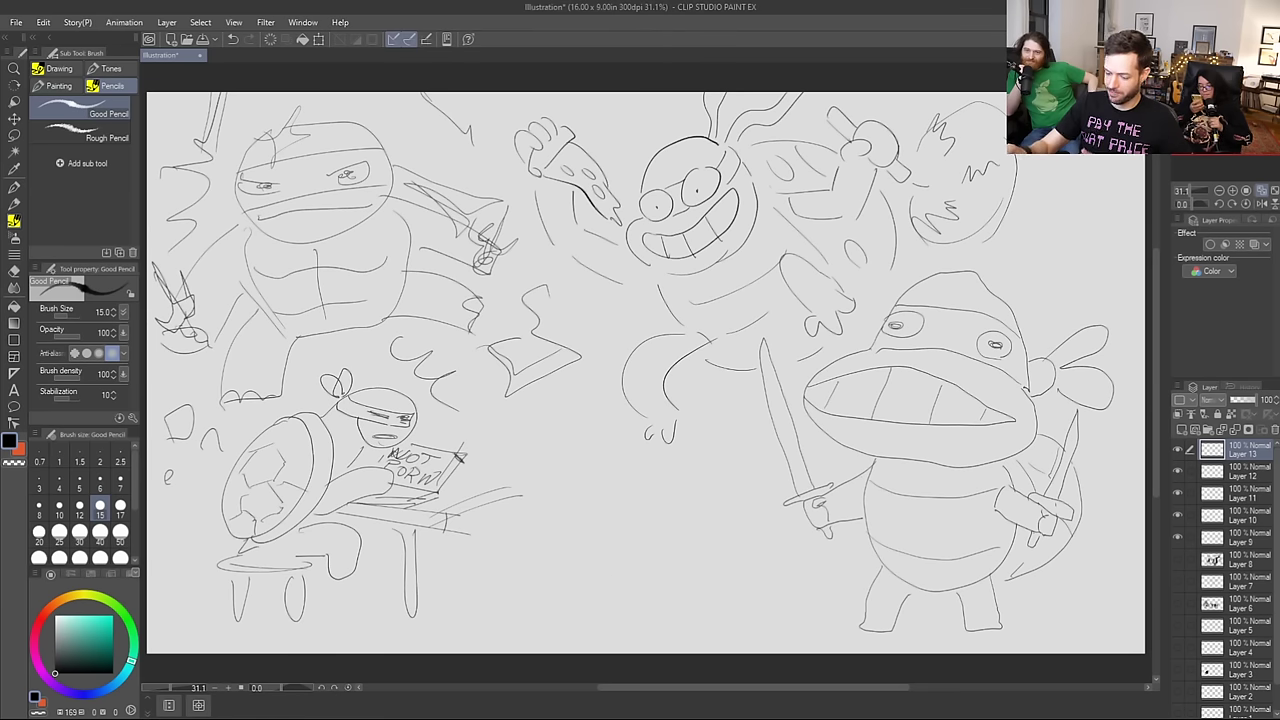
mouse_move(604, 568)
left_mouse_down()
mouse_move(537, 602)
mouse_move(638, 594)
mouse_move(609, 566)
mouse_move(593, 573)
mouse_move(643, 547)
mouse_move(676, 567)
mouse_move(612, 568)
mouse_move(648, 578)
left_mouse_up()
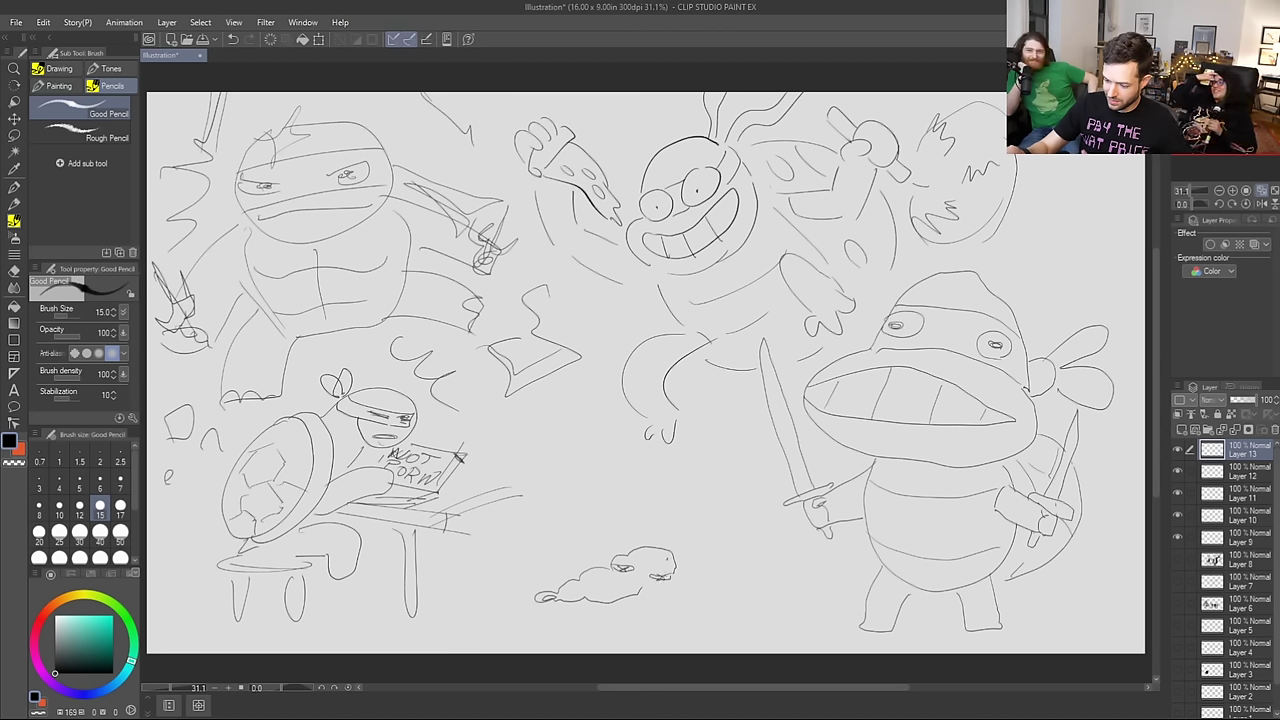
mouse_move(633, 562)
left_mouse_down()
mouse_move(651, 558)
mouse_move(620, 555)
mouse_move(688, 543)
mouse_move(679, 558)
left_mouse_up()
left_click_drag(653, 585, 686, 596)
Step: Draw the lying rat's rounded robed back, waist line and outstretched leg extending toward the sword turtle
mouse_move(660, 550)
left_mouse_down()
mouse_move(714, 524)
mouse_move(696, 582)
mouse_move(719, 580)
mouse_move(716, 596)
mouse_move(732, 578)
mouse_move(836, 574)
left_mouse_up()
left_click_drag(757, 601, 844, 606)
mouse_move(712, 527)
left_mouse_down()
mouse_move(758, 503)
mouse_move(777, 514)
mouse_move(779, 570)
left_mouse_up()
left_click_drag(770, 512, 797, 572)
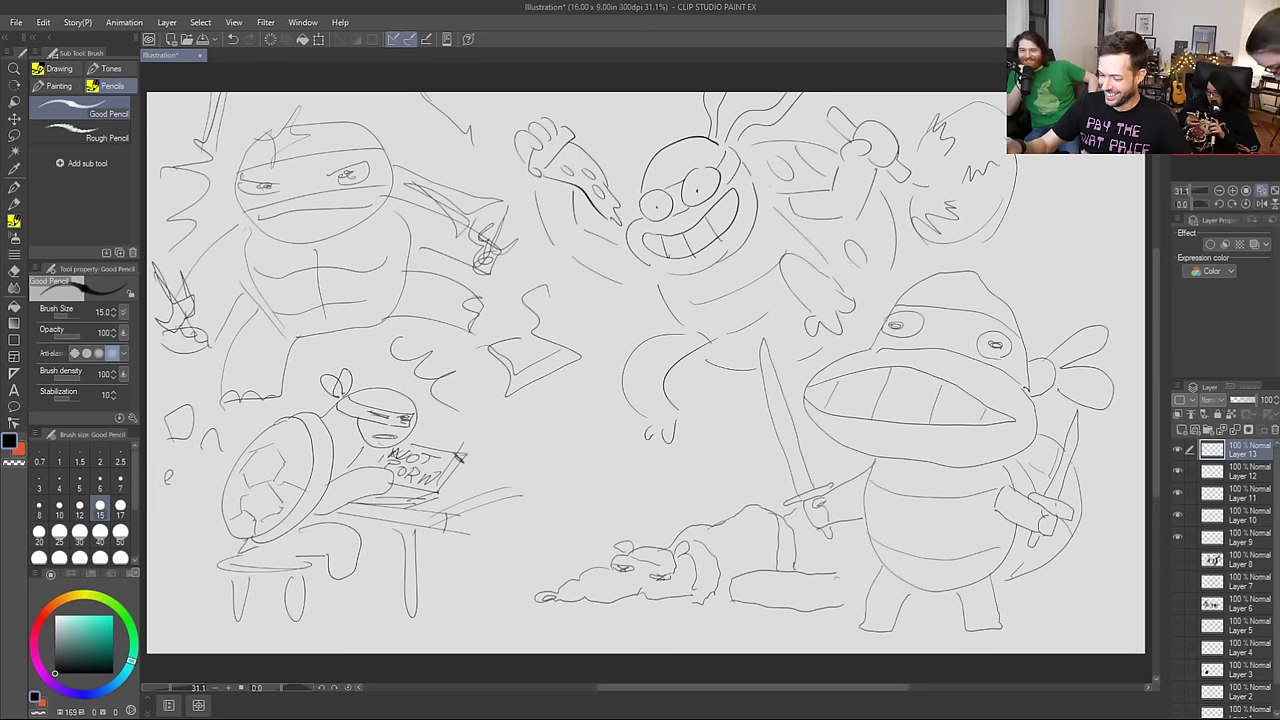
Step: Draw a puddle beneath the lying rat, finish its foot, and add two small circling flies above its head
mouse_move(578, 607)
left_mouse_down()
mouse_move(528, 622)
mouse_move(570, 613)
mouse_move(608, 632)
mouse_move(675, 635)
mouse_move(730, 599)
left_mouse_up()
mouse_move(842, 574)
left_mouse_down()
mouse_move(866, 572)
mouse_move(851, 608)
left_mouse_up()
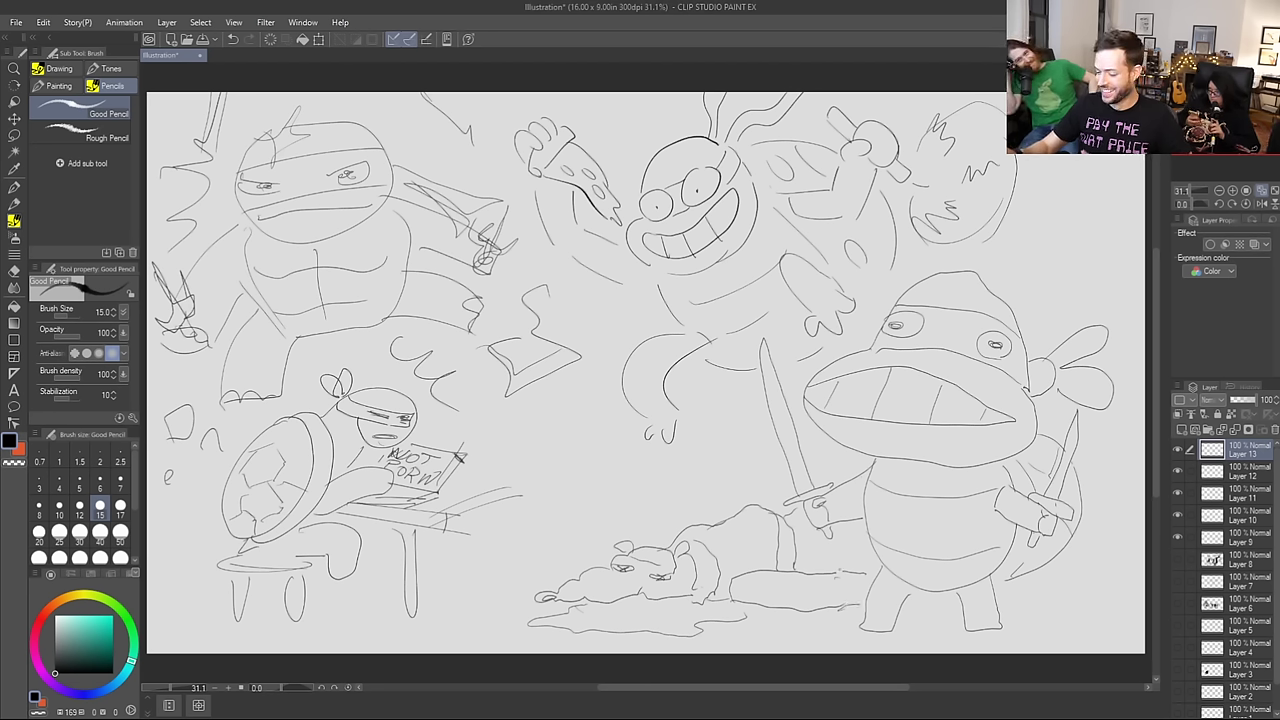
mouse_move(852, 606)
left_mouse_down()
mouse_move(855, 578)
mouse_move(873, 575)
left_mouse_up()
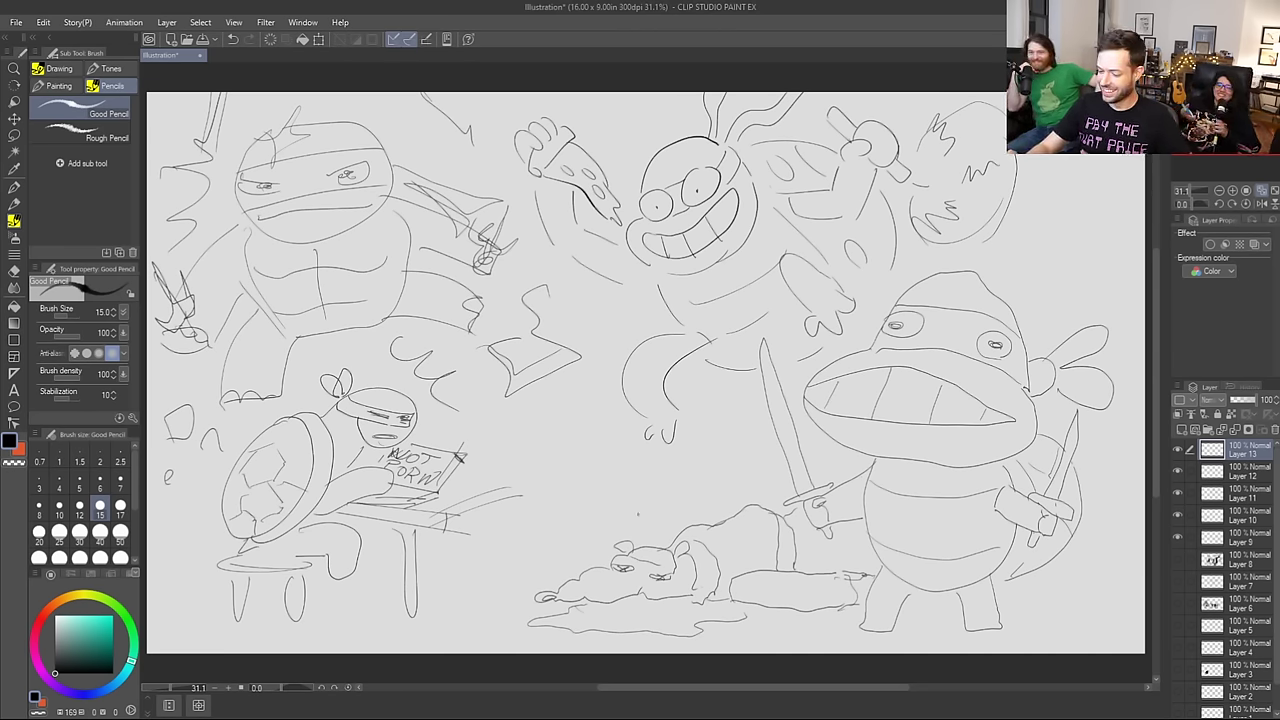
mouse_move(556, 520)
left_mouse_down()
mouse_move(617, 520)
mouse_move(603, 488)
mouse_move(656, 481)
left_mouse_up()
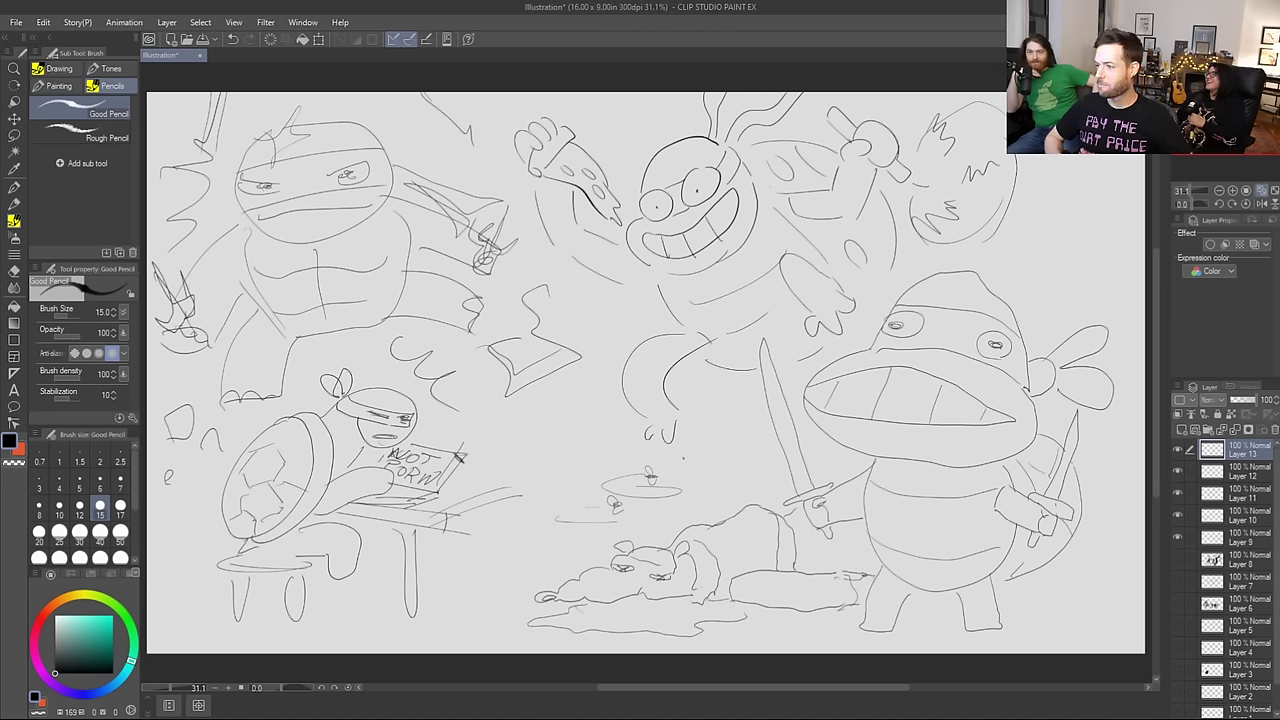
Step: On a new layer, sketch a small oval head with a hair tuft, slanted eyes and a mouth near the canvas's upper right edge
left_click(1181, 432)
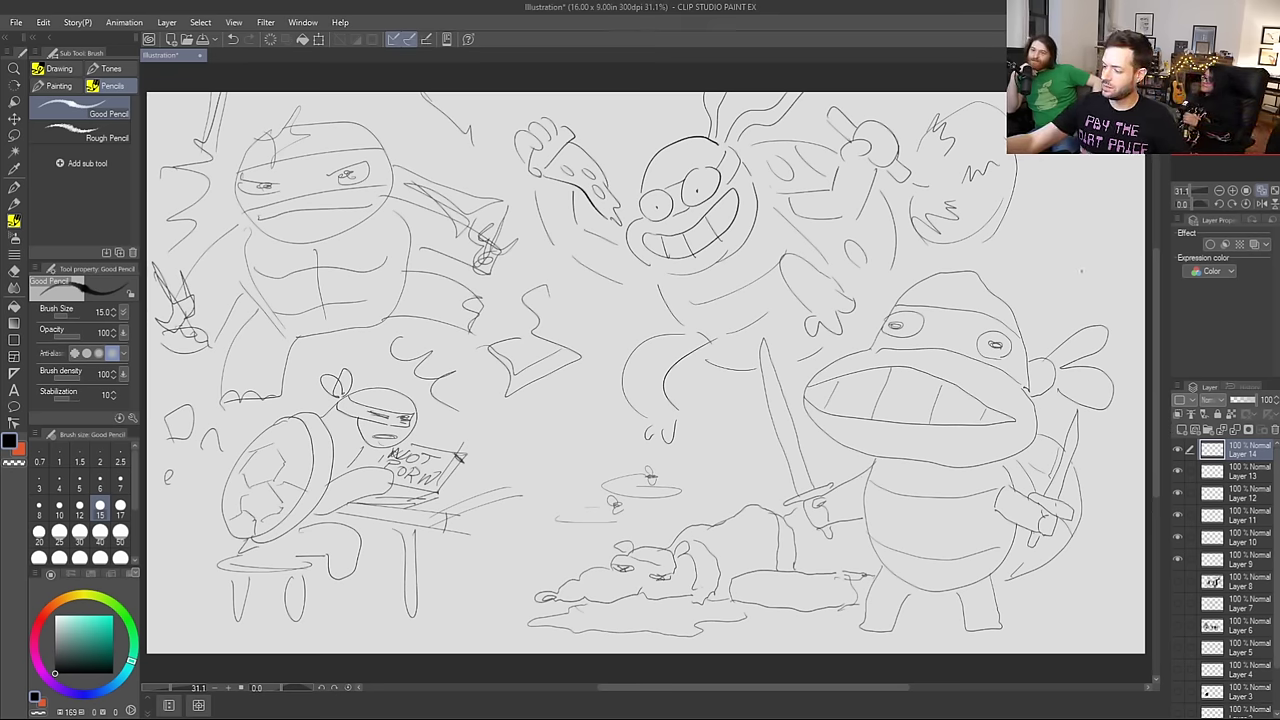
mouse_move(1082, 268)
left_mouse_down()
mouse_move(1058, 240)
mouse_move(1072, 210)
mouse_move(1104, 214)
mouse_move(1108, 256)
mouse_move(1094, 268)
left_mouse_up()
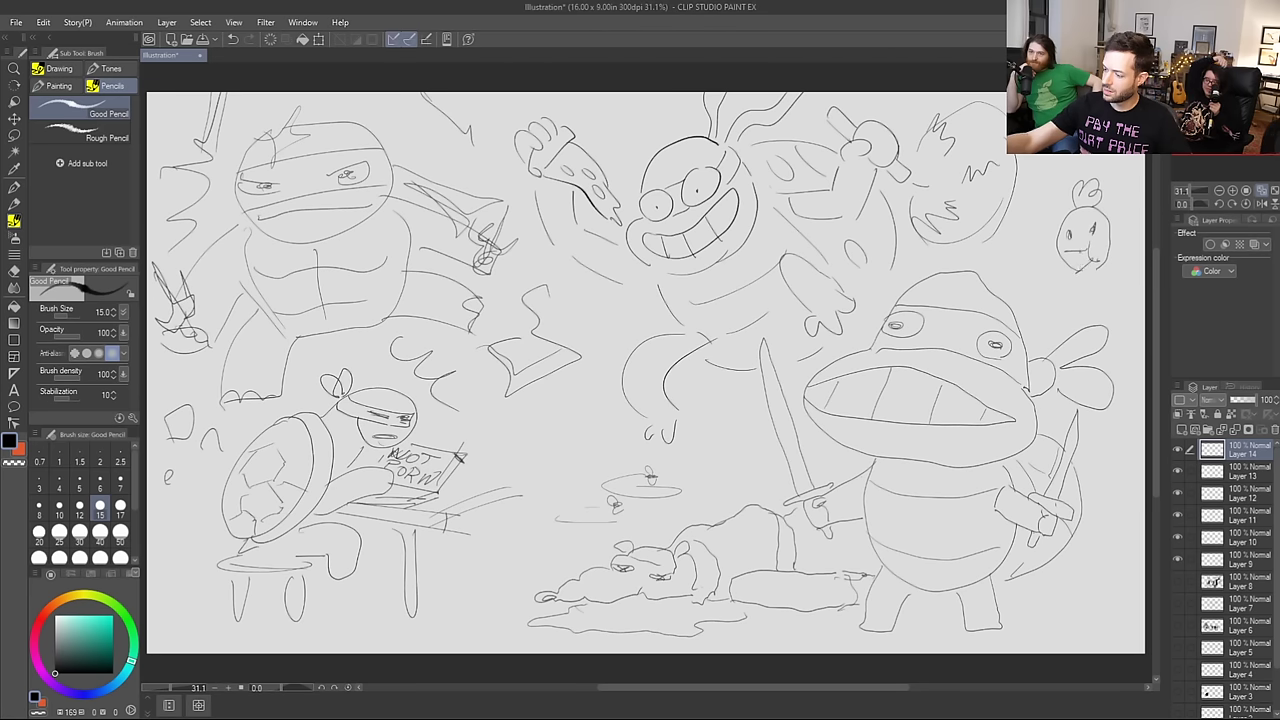
left_click_drag(1072, 252, 1084, 264)
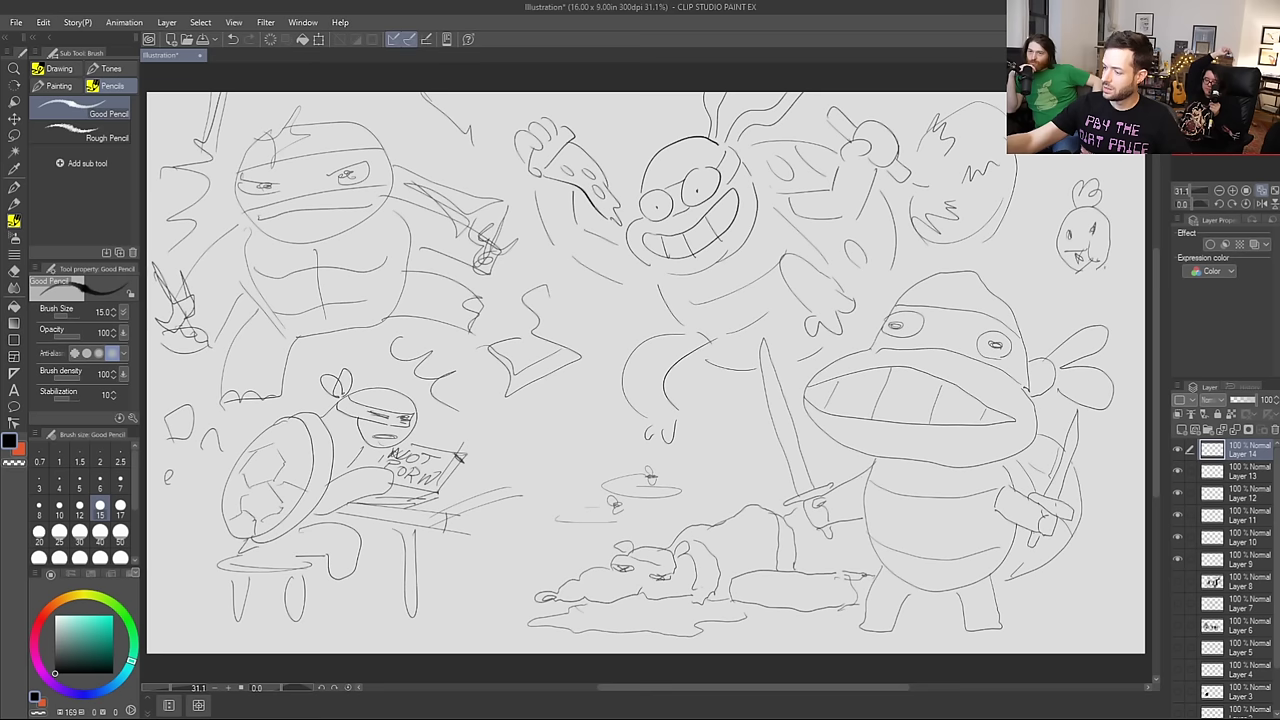
Step: Draw the small figure's shoulders, an arm ending in a spread-fingered hand, and the body and leg behind the sword turtle
left_click_drag(1068, 268, 1094, 318)
mouse_move(1108, 250)
left_mouse_down()
mouse_move(1130, 255)
mouse_move(1136, 274)
left_mouse_up()
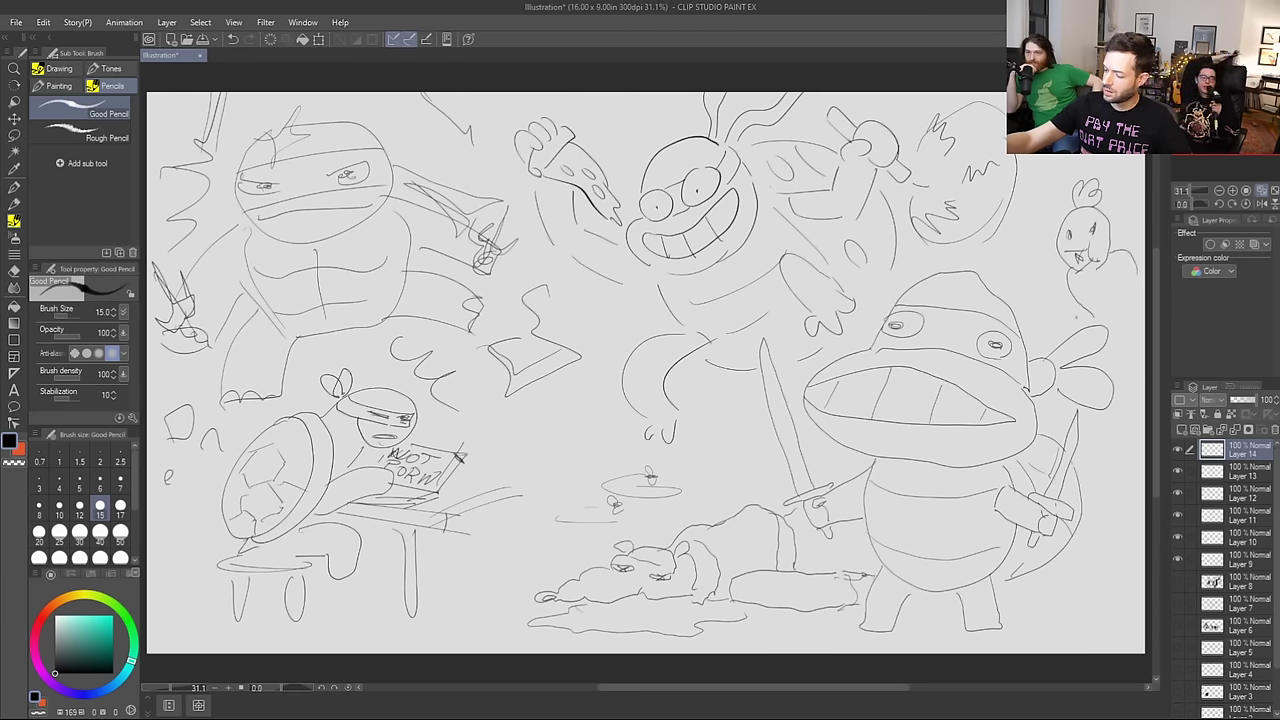
mouse_move(1072, 312)
left_mouse_down()
mouse_move(1030, 304)
mouse_move(1045, 309)
mouse_move(1029, 317)
mouse_move(1069, 336)
left_mouse_up()
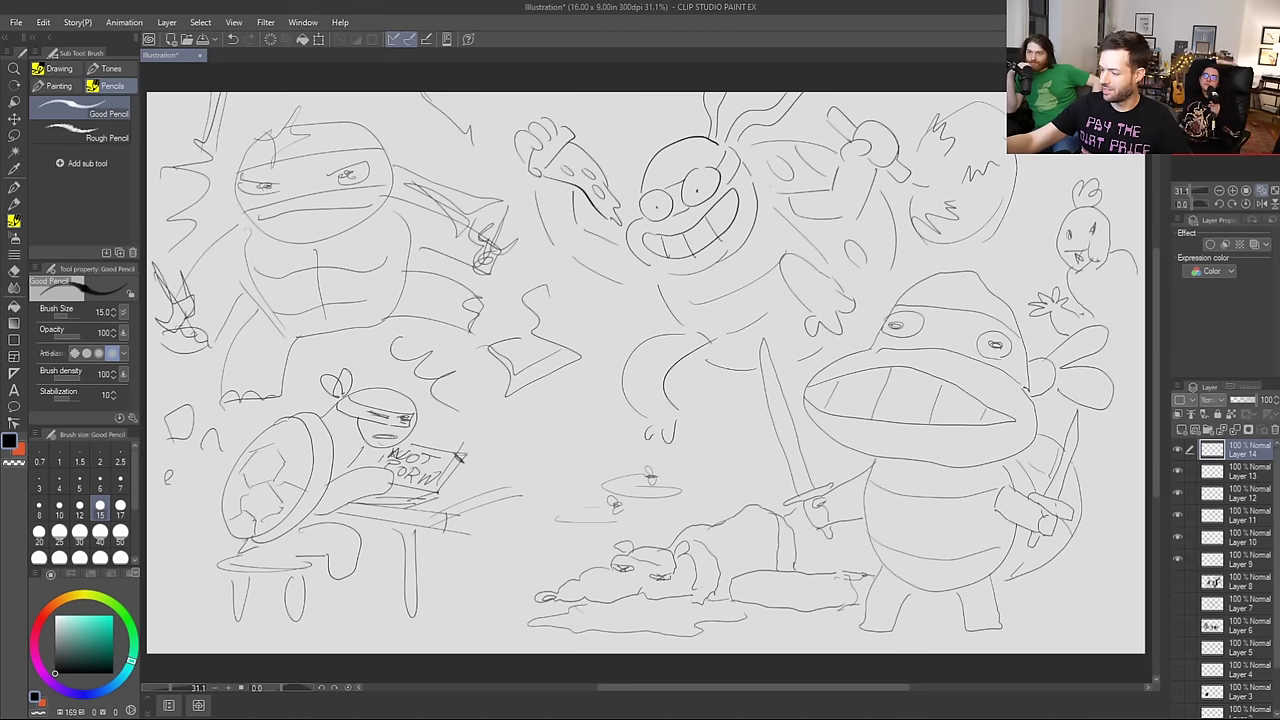
mouse_move(1086, 284)
left_mouse_down()
mouse_move(1128, 308)
mouse_move(1146, 284)
mouse_move(1120, 326)
mouse_move(1132, 352)
mouse_move(1104, 358)
mouse_move(1132, 364)
mouse_move(1144, 342)
mouse_move(1132, 332)
left_mouse_up()
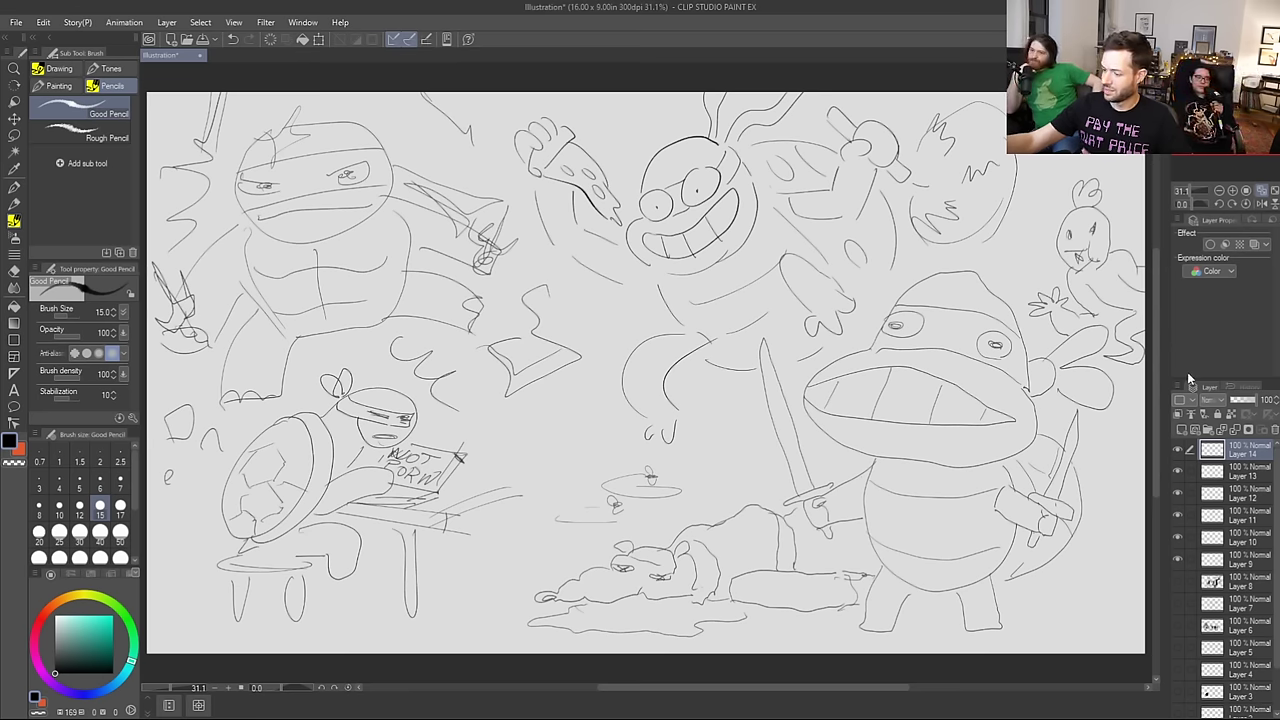
Step: Undo the small figure's last leg stroke and redraw the leg along the canvas's right edge
key("ctrl+z")
mouse_move(1135, 311)
left_mouse_down()
mouse_move(1117, 336)
mouse_move(1148, 384)
left_mouse_up()
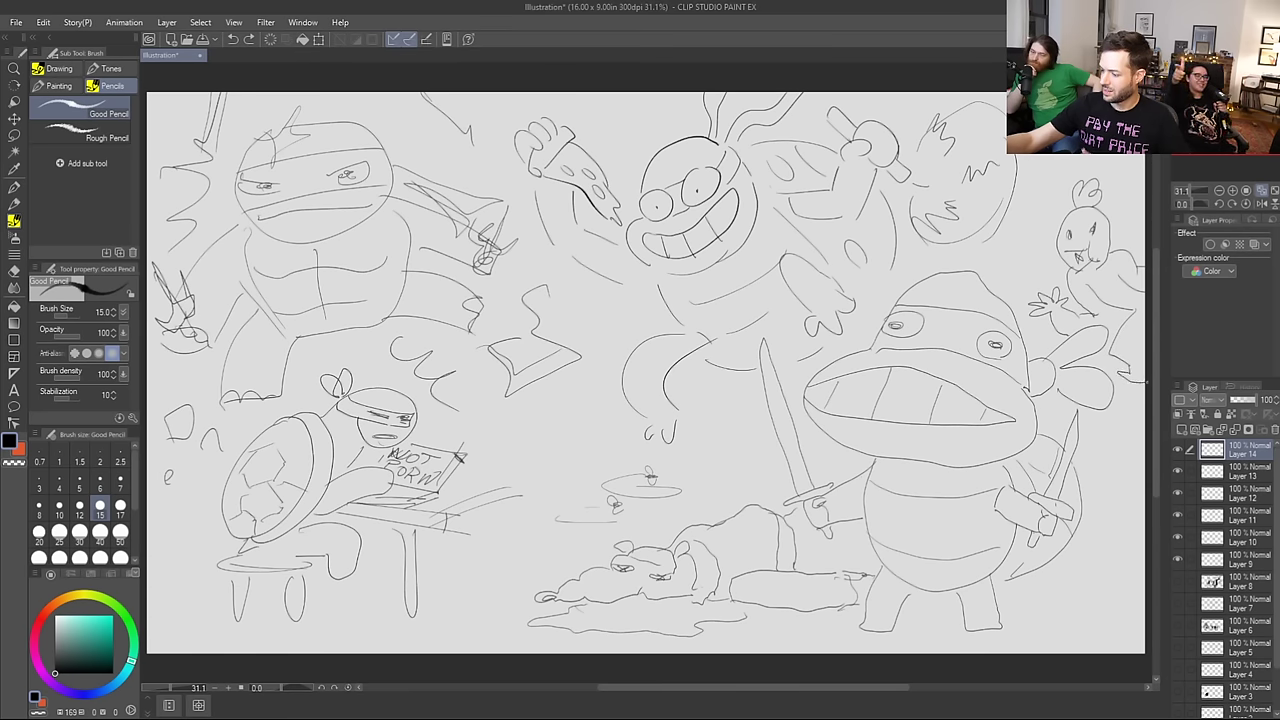
left_click_drag(1143, 338, 1139, 354)
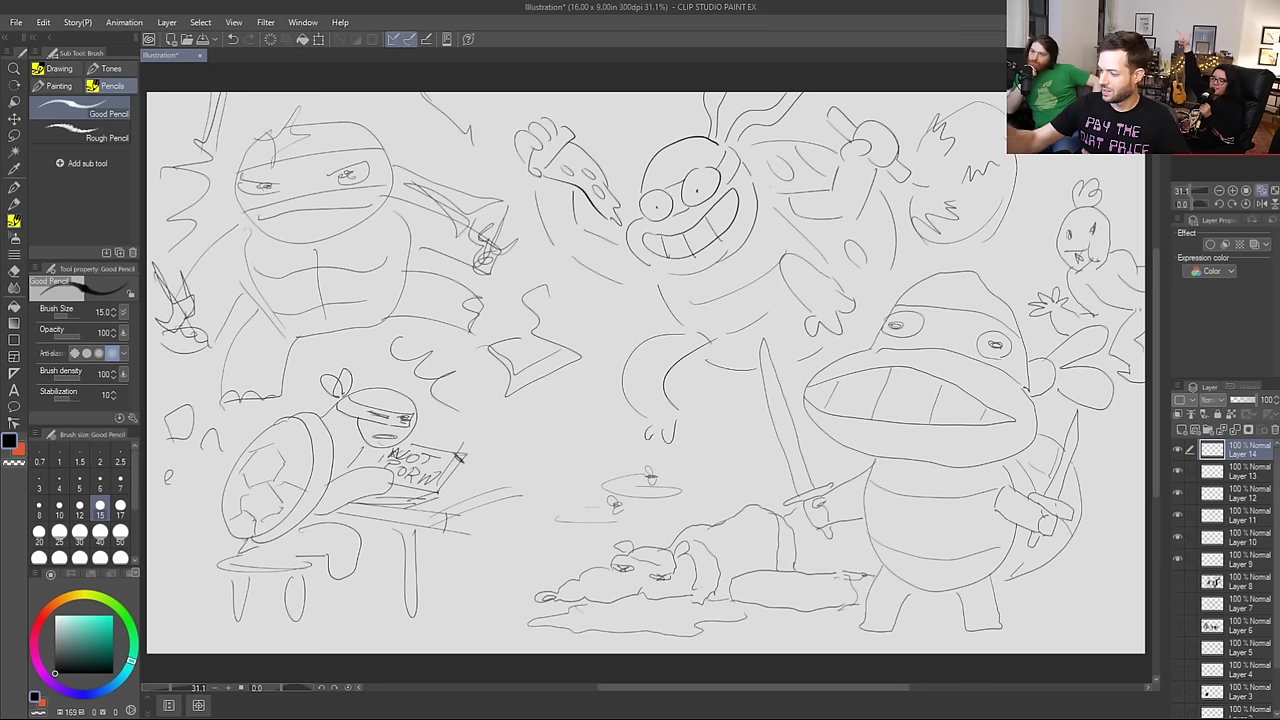